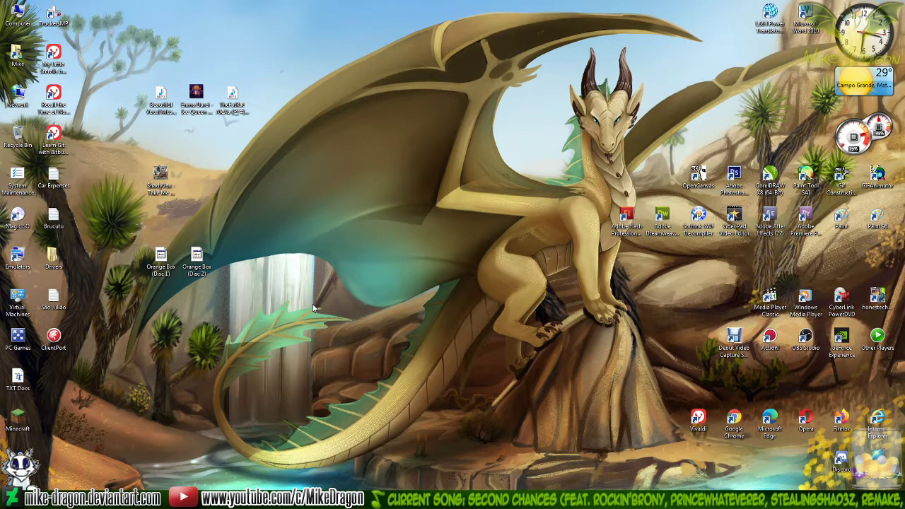
- Open the YouTube video about installing Windows Me on the Nintendo Wii, play its opening seconds, and rewind it to the start
left_click(167, 499)
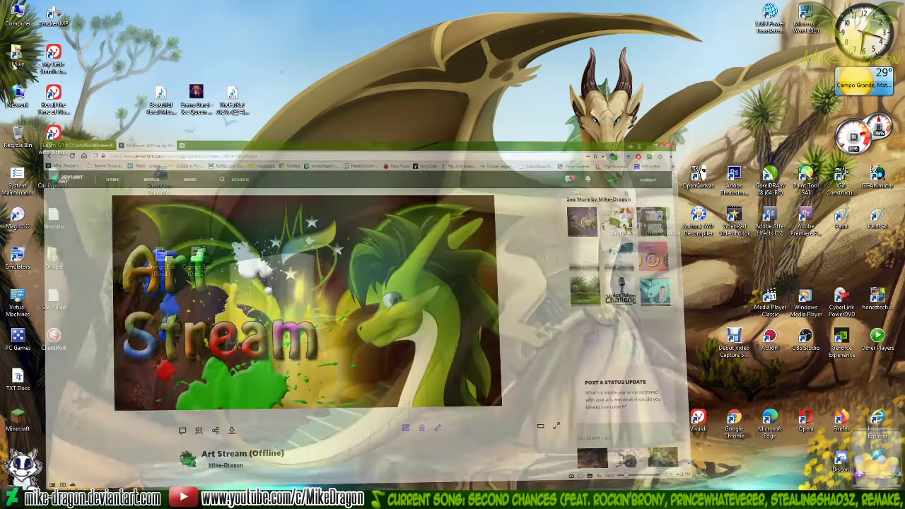
left_click(50, 8)
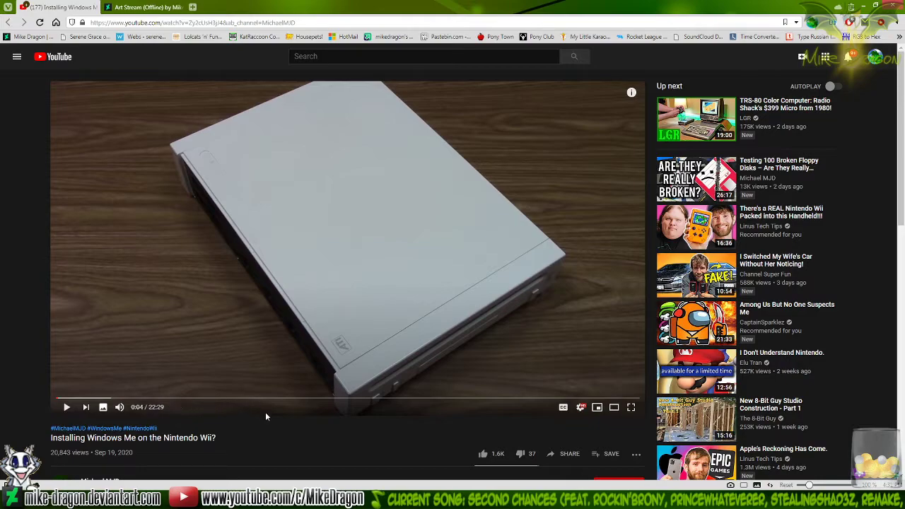
key("Home")
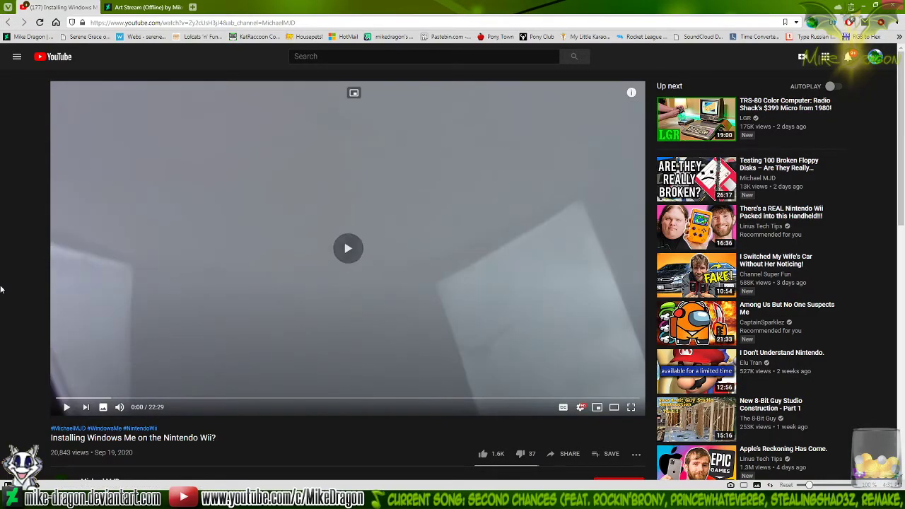
key("k")
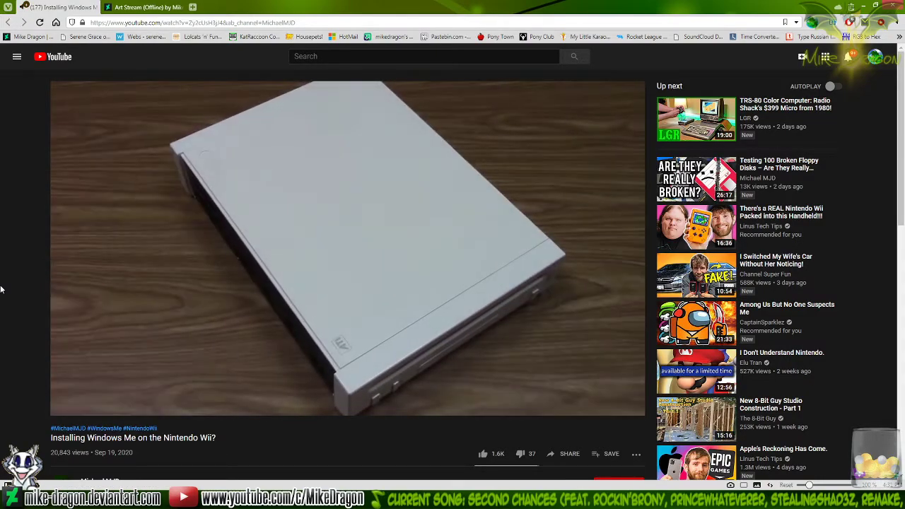
key("k")
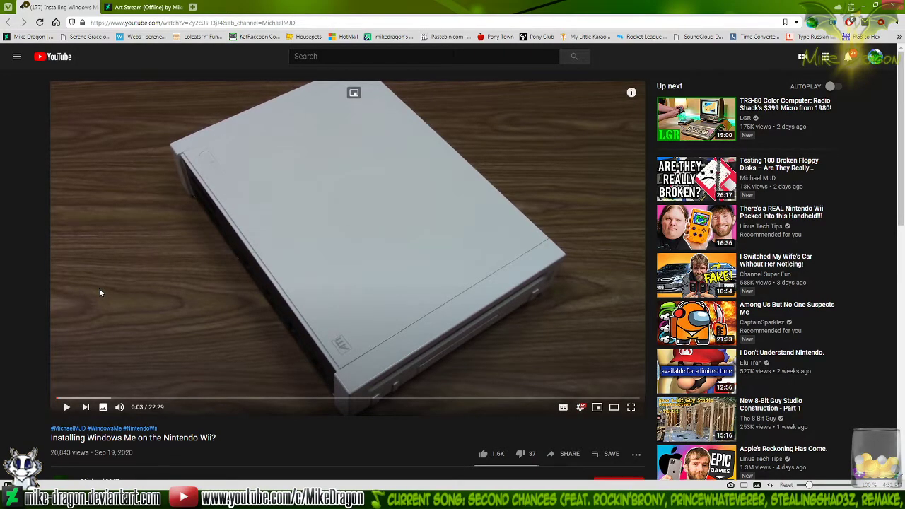
key("Home")
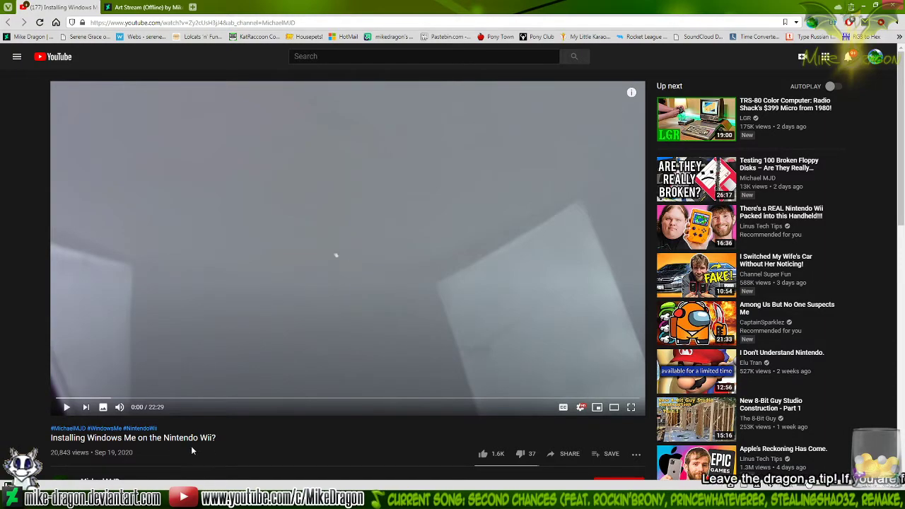
- Show the desktop and open the To Deviant Art folder inside the personal folder in My Documents
key("super+d")
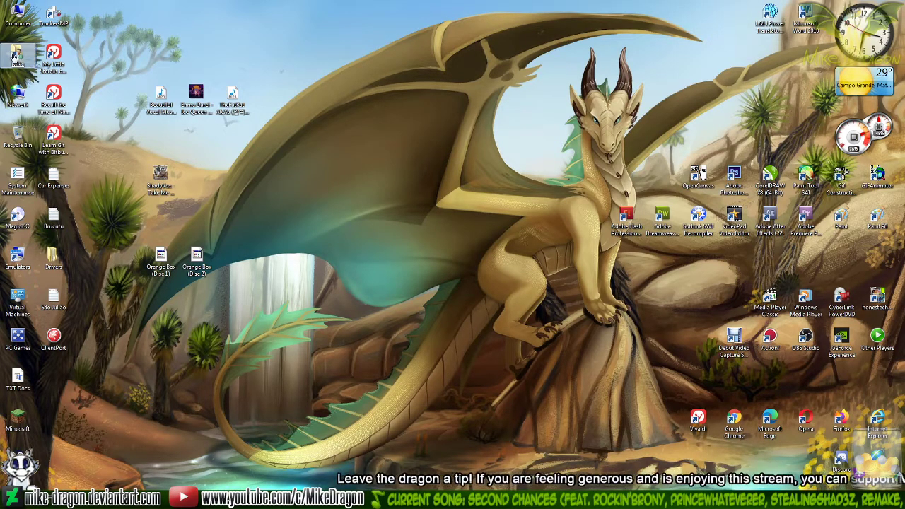
double_click(51, 65)
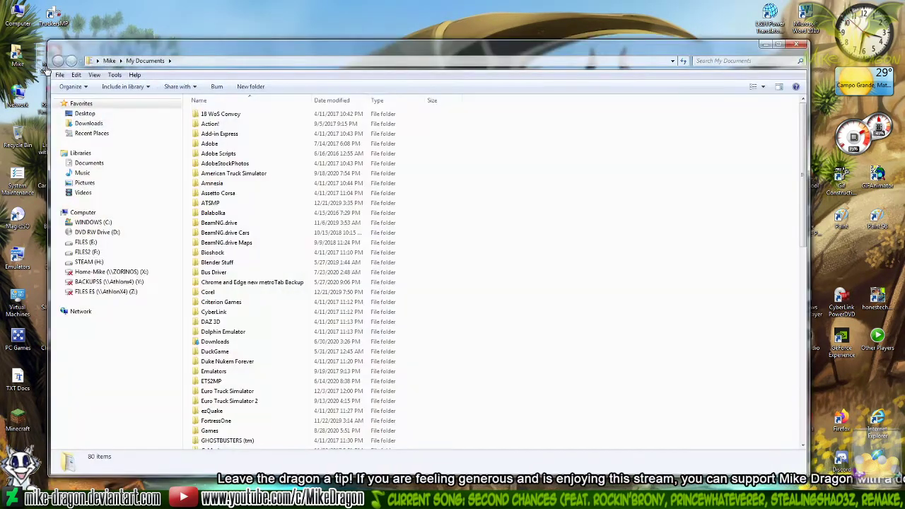
type("mi")
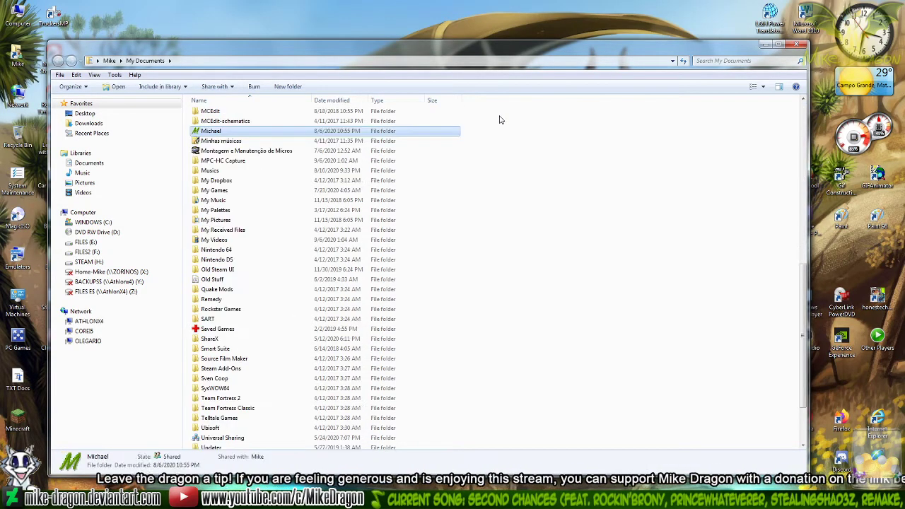
key("Return")
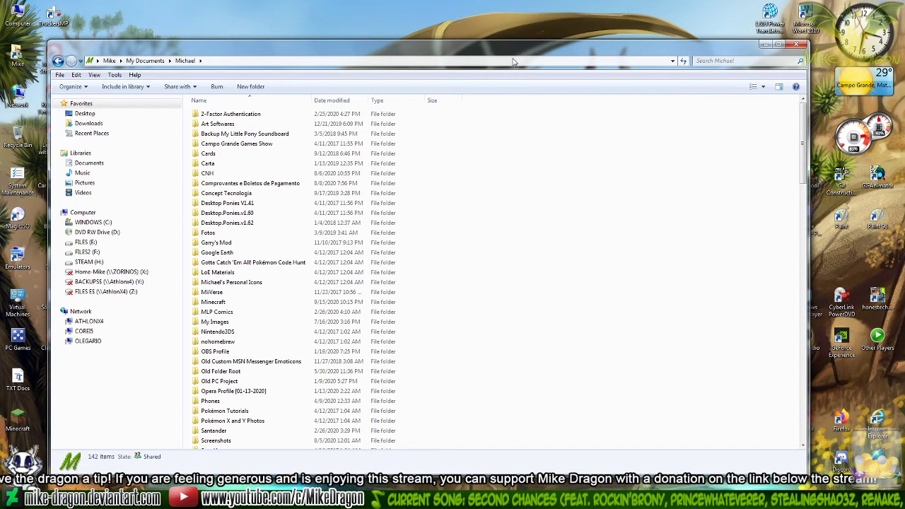
type("to")
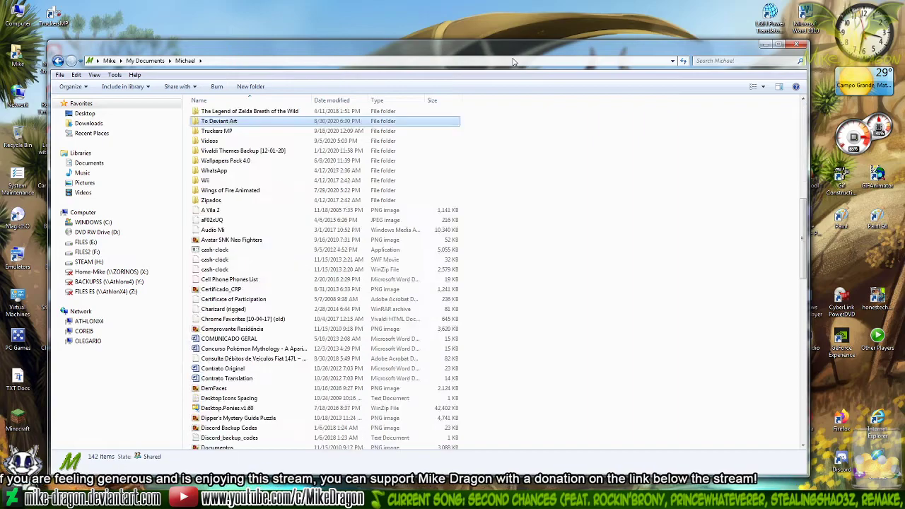
key("Return")
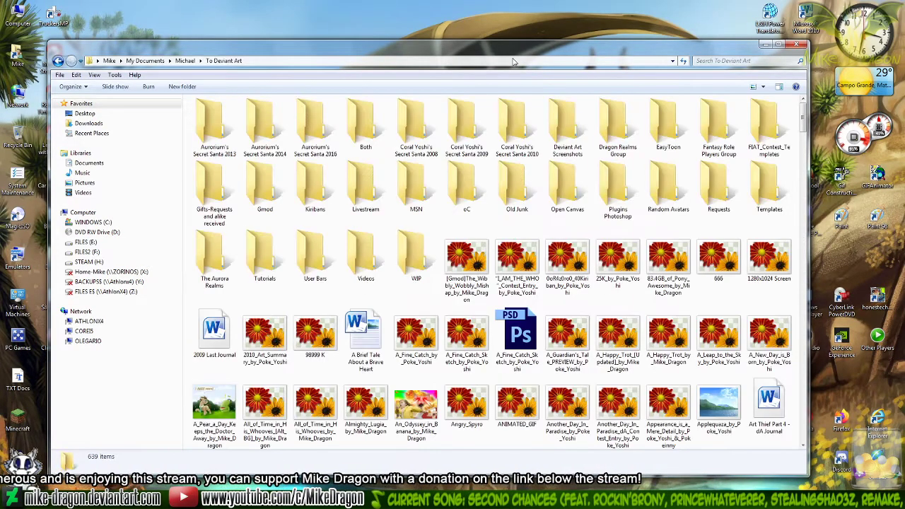
- Open the WIP folder and its oC - Photoshop subfolder
key("End")
key("Home")
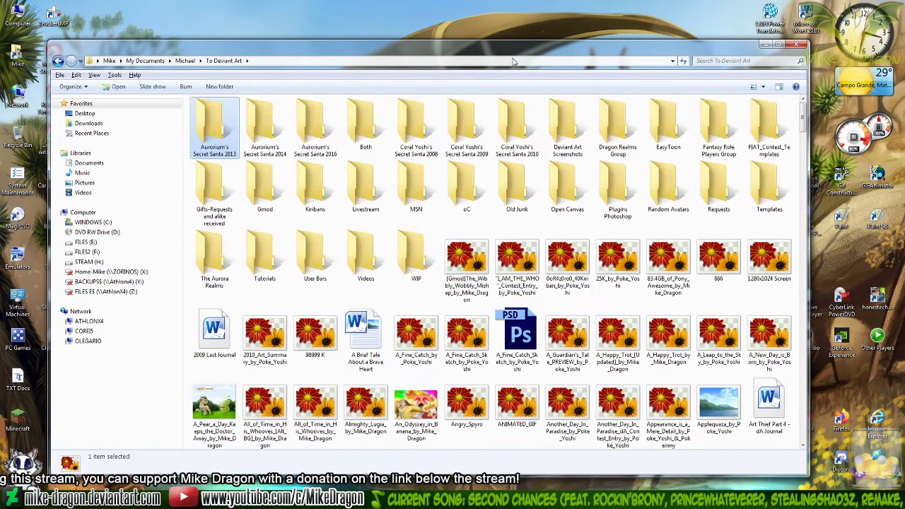
type("w")
key("Return")
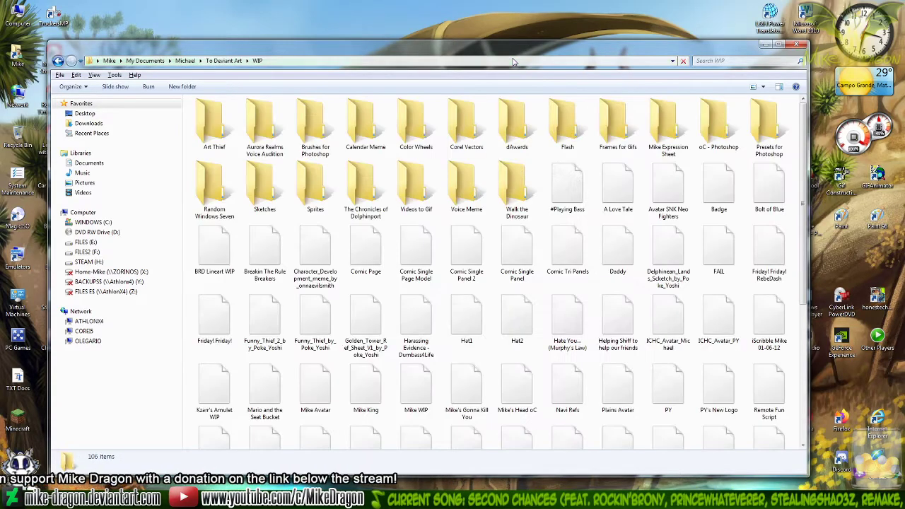
key("Right")
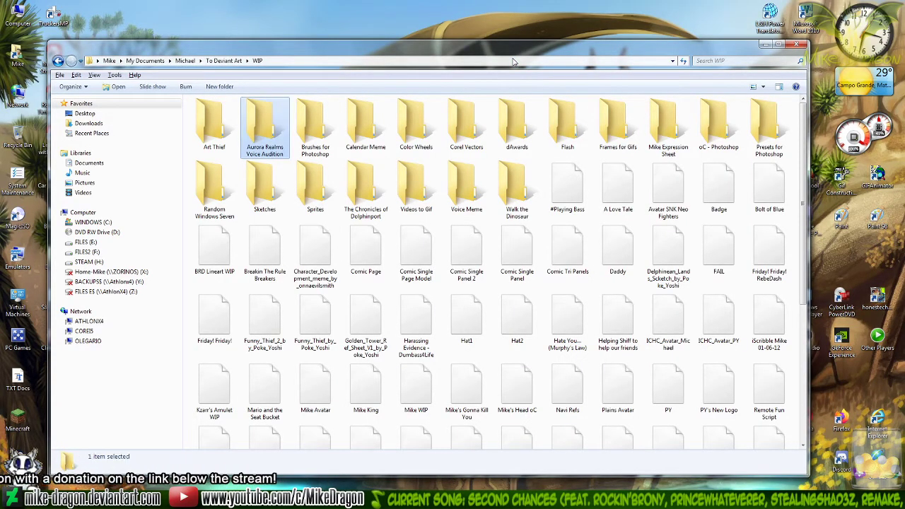
key("Right")
key("Right")
key("Right")
key("Right")
key("Right")
key("Right")
key("Right")
key("Right")
key("Right")
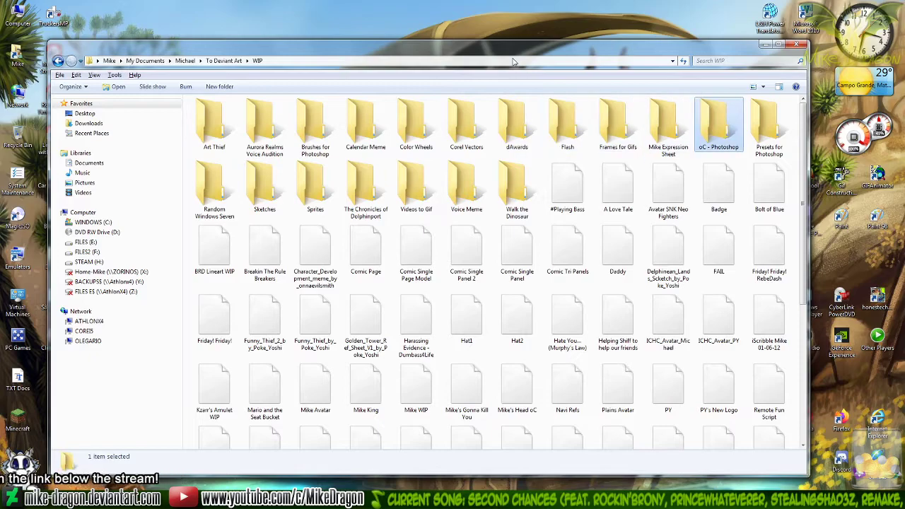
key("Return")
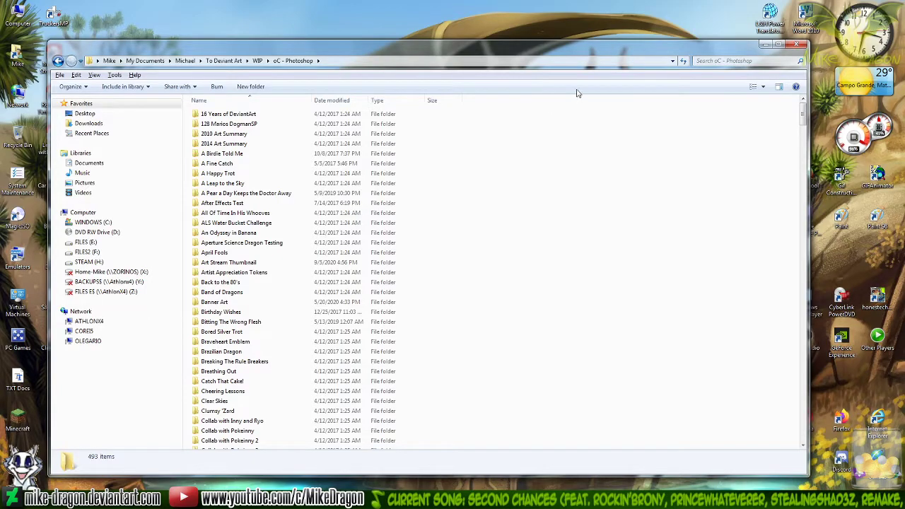
- Open the artwork ALPHA3.psd from the I'll Make Them Burn folder in Photoshop
key("i")
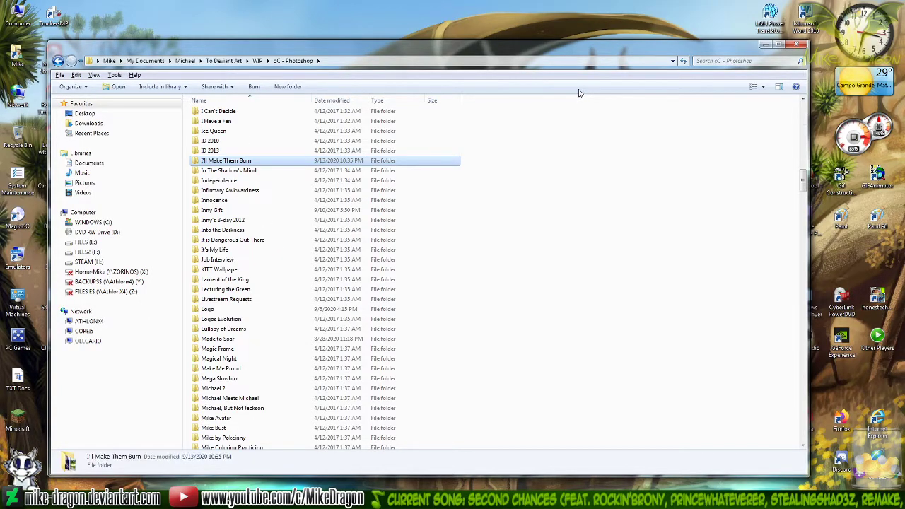
key("Return")
key("Right")
key("Right")
key("Right")
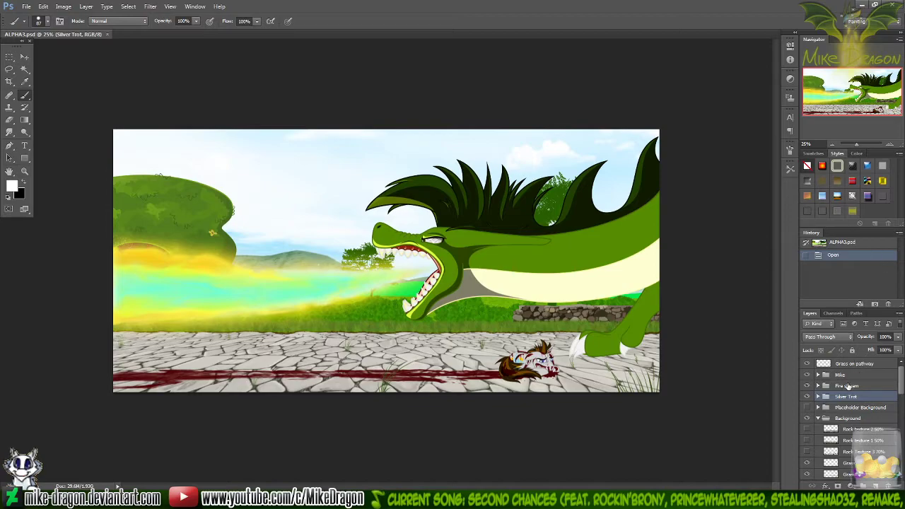
- Hide the Fire stream group and compare the old and new scenery by toggling the Placeholder Background group, leaving it hidden
left_click(806, 386)
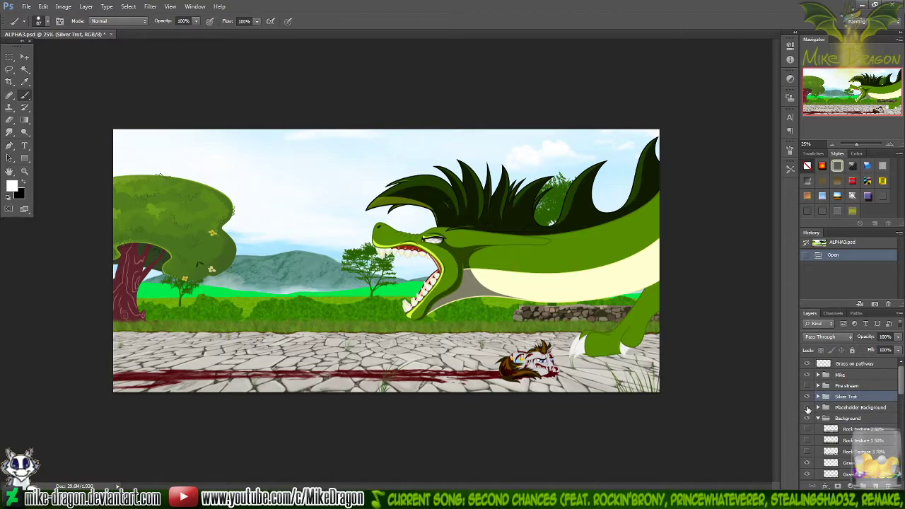
left_click(807, 408)
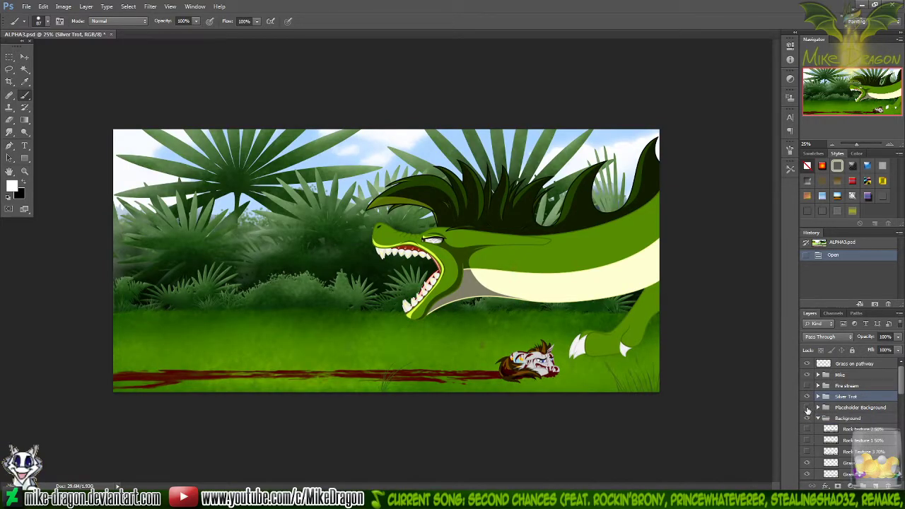
left_click(807, 408)
left_click(807, 408)
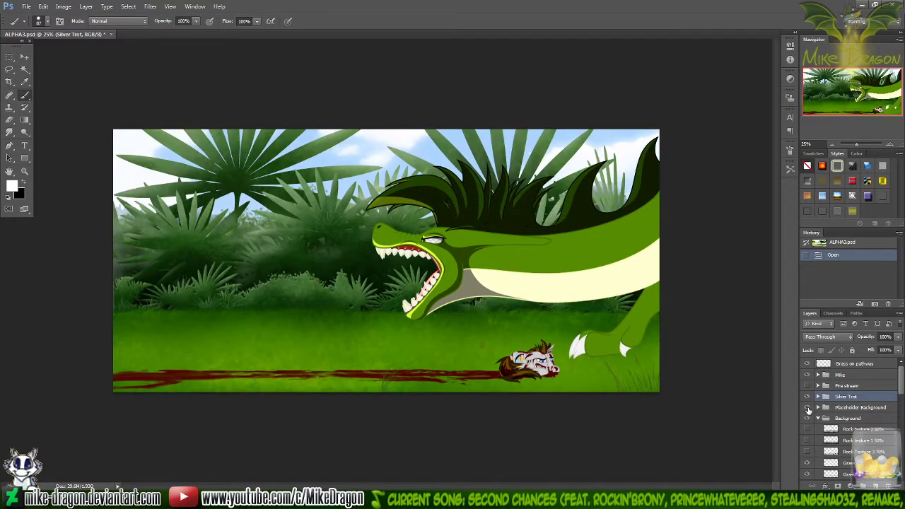
left_click(807, 408)
left_click(807, 408)
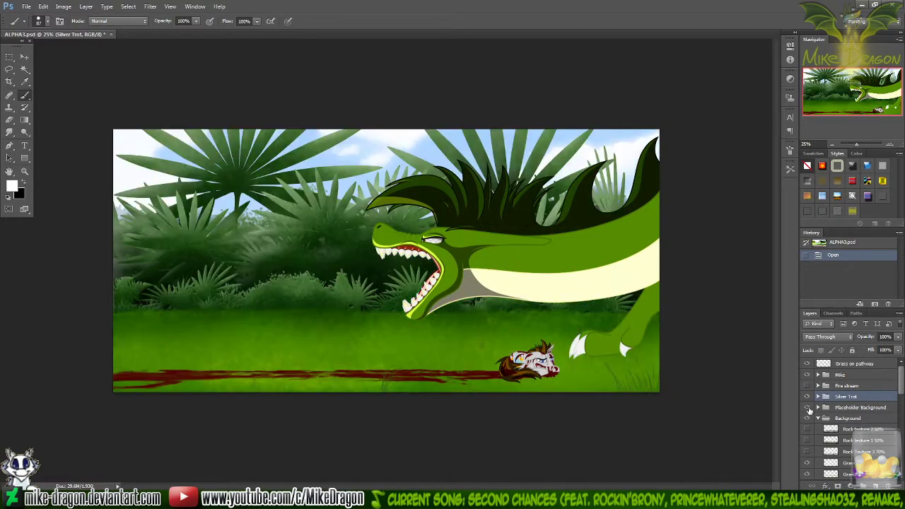
left_click(807, 409)
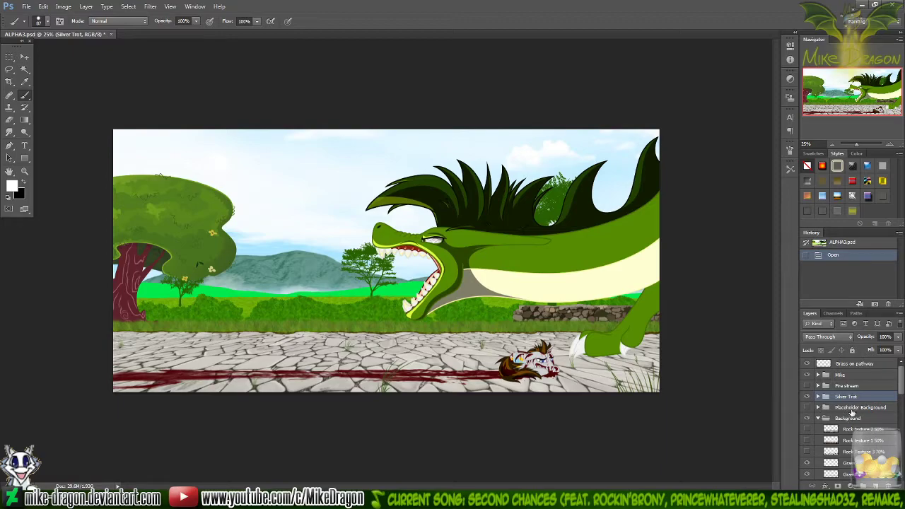
- Delete the Placeholder Background group together with its contents
left_click(859, 408)
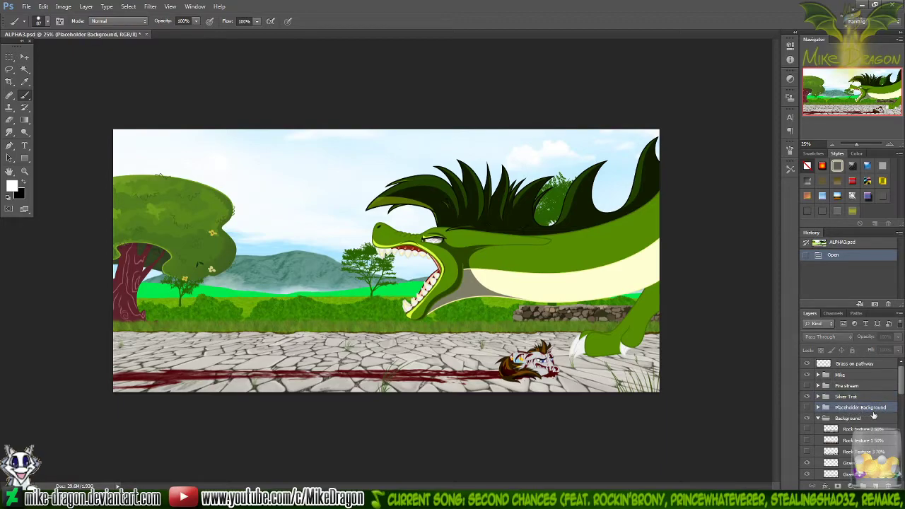
left_click(888, 485)
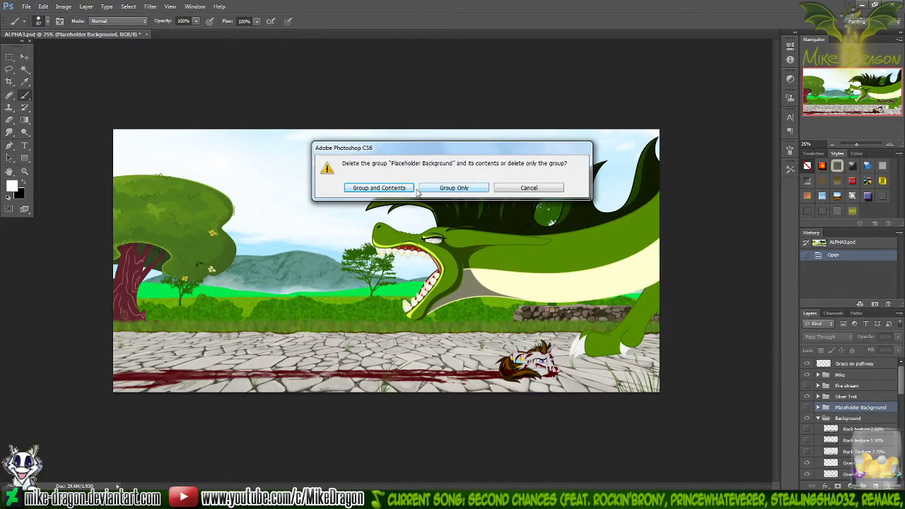
left_click(391, 193)
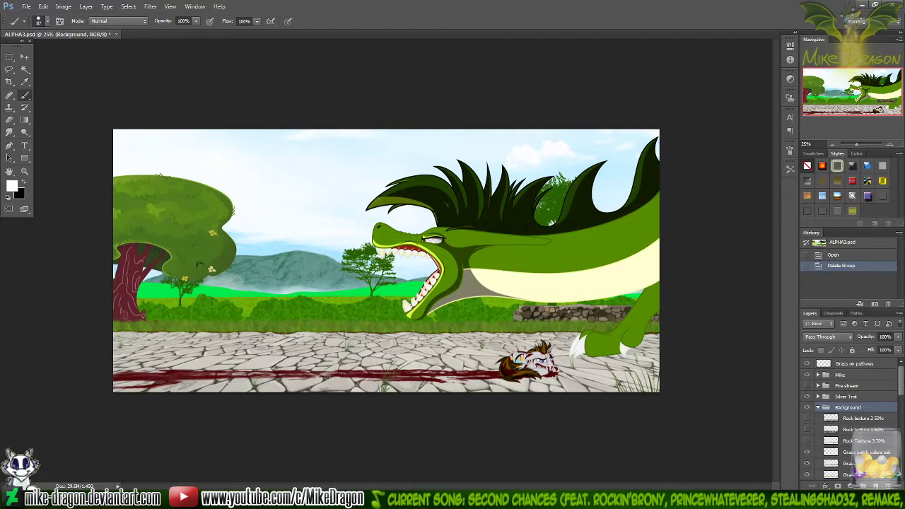
- Examine the tree and stone pathway at 66.67% zoom, and check the Grass on pathway layer by hiding and showing it
key("ctrl+plus")
key("ctrl+plus")
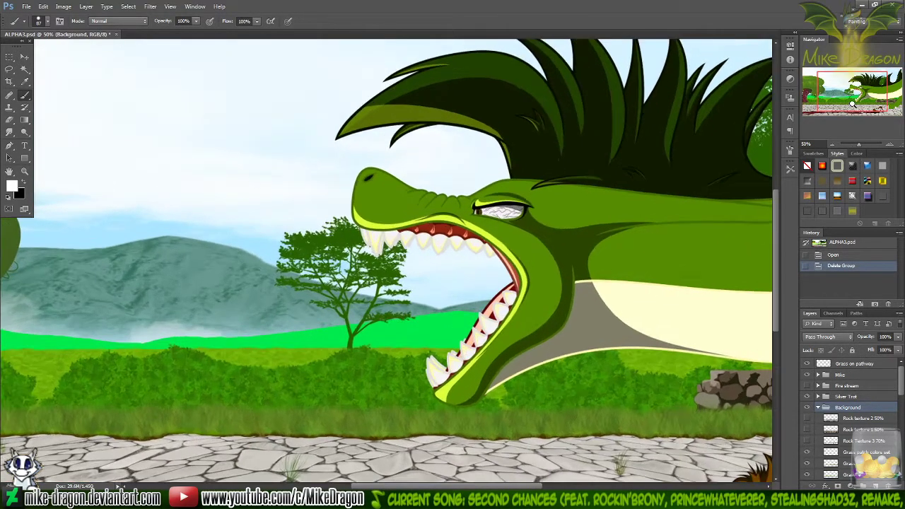
left_click_drag(852, 104, 826, 94)
key("ctrl+plus")
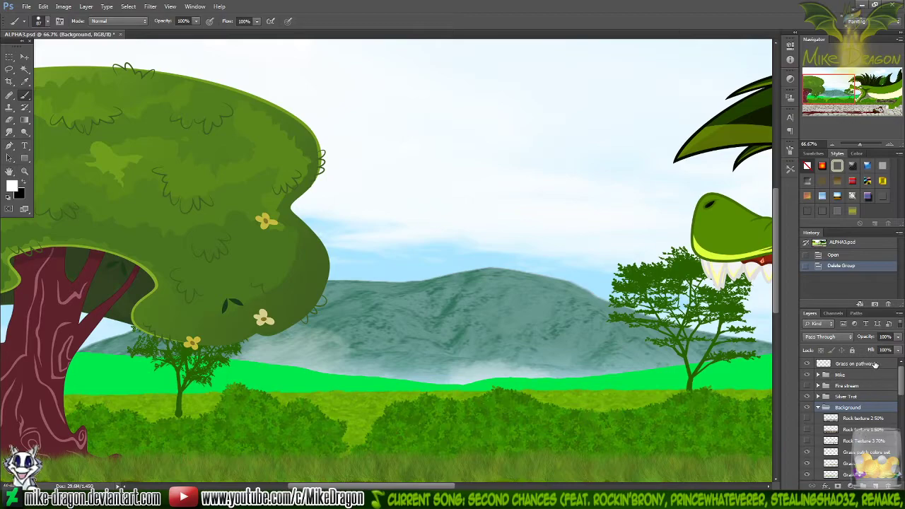
left_click_drag(832, 91, 813, 104)
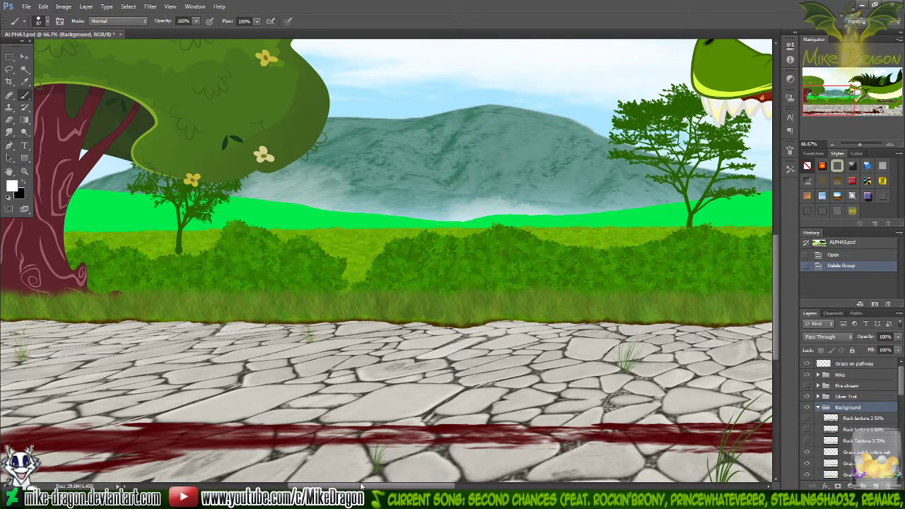
mouse_move(367, 488)
left_mouse_down()
mouse_move(540, 488)
mouse_move(311, 481)
mouse_move(362, 485)
left_mouse_up()
left_click(845, 364)
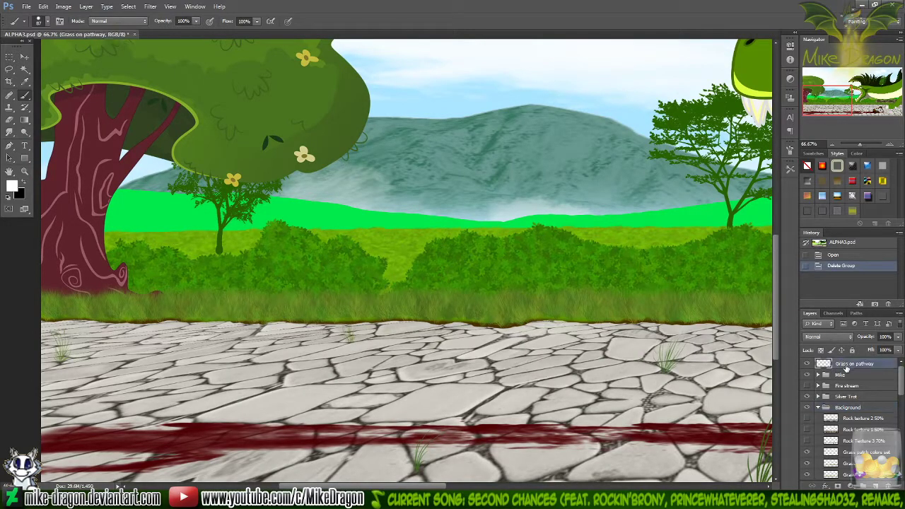
left_click(807, 363)
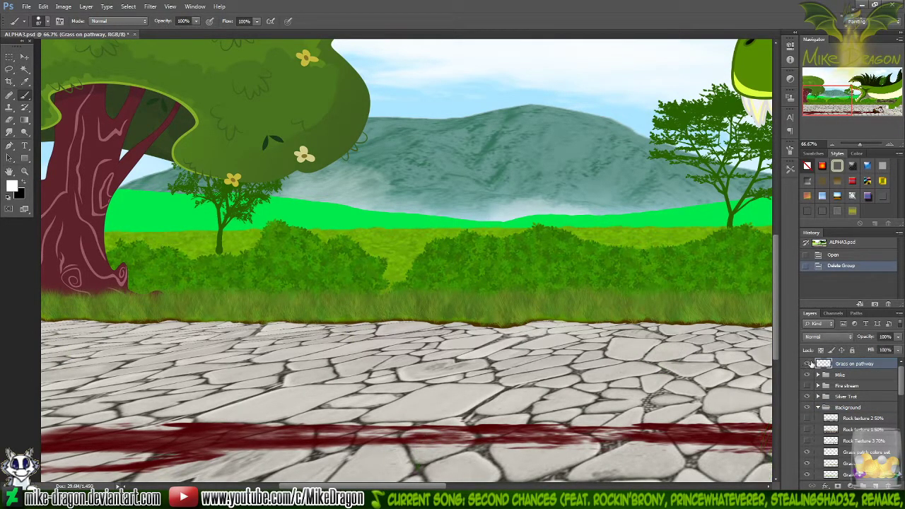
left_click(807, 364)
- Create a layer group named Foreground at the top of the stack and move the Grass on pathway layer into it
left_click(862, 485)
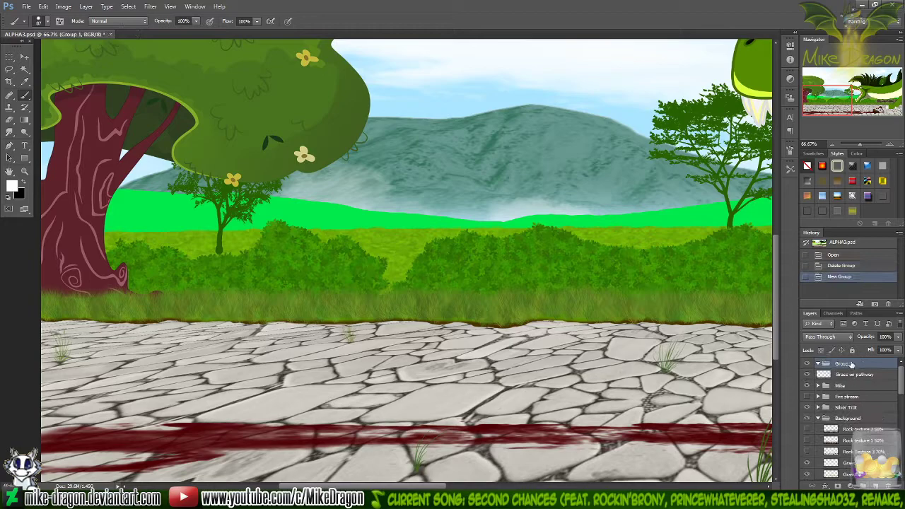
double_click(845, 364)
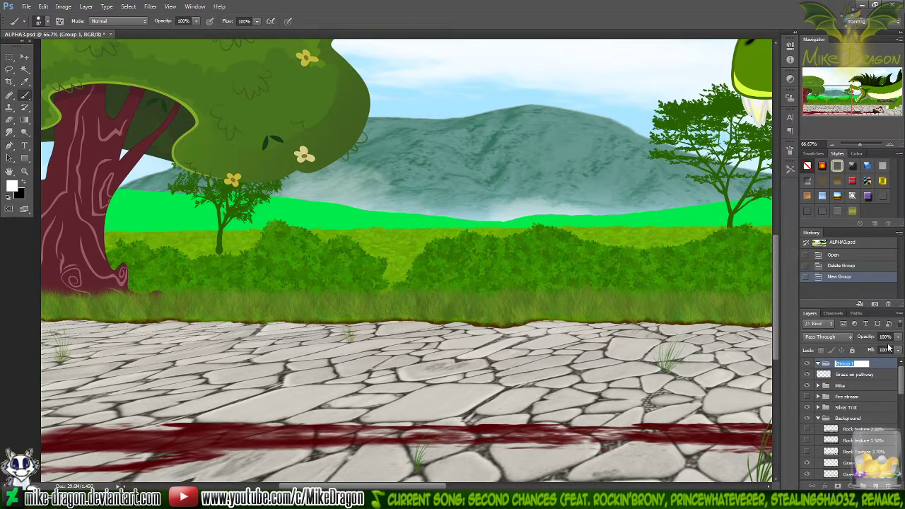
type("Foreground")
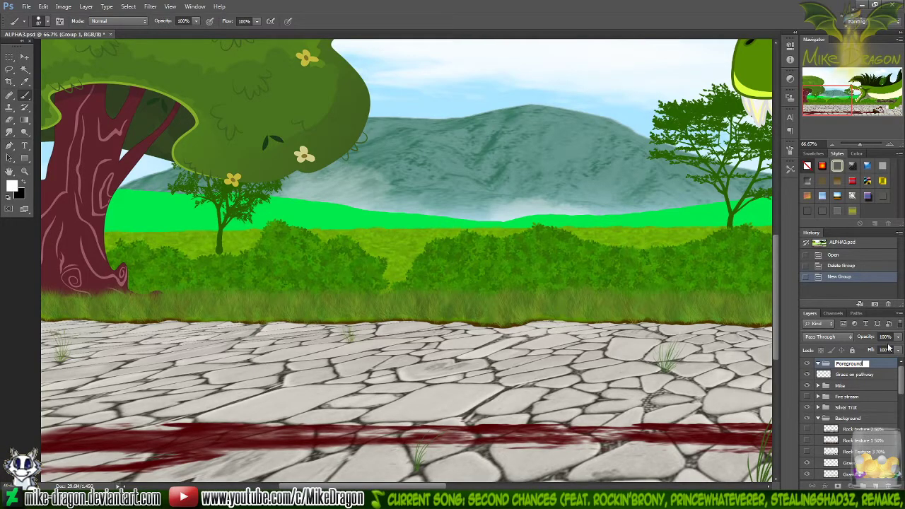
key("Return")
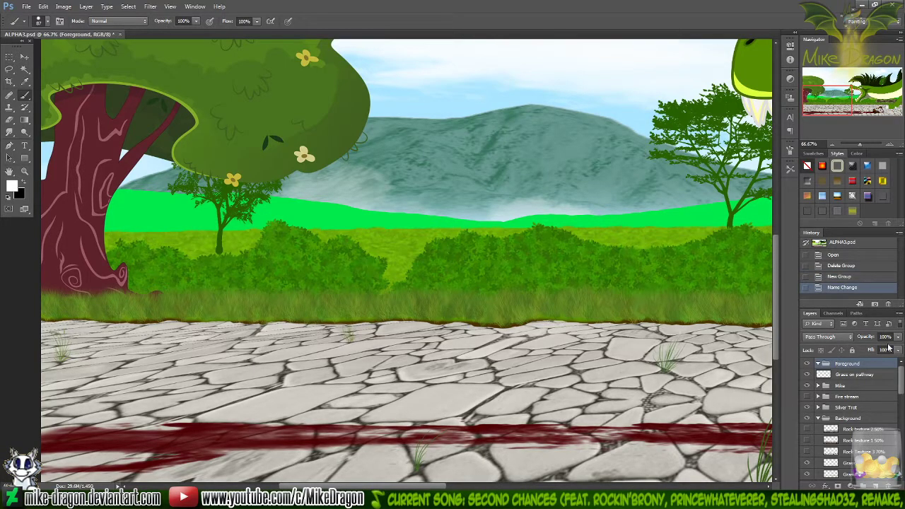
left_click(822, 376)
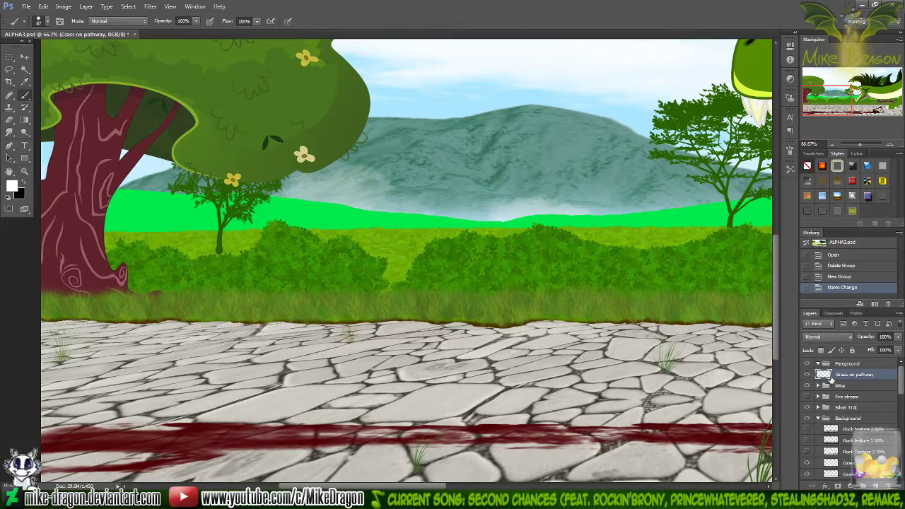
left_click_drag(829, 377, 836, 362)
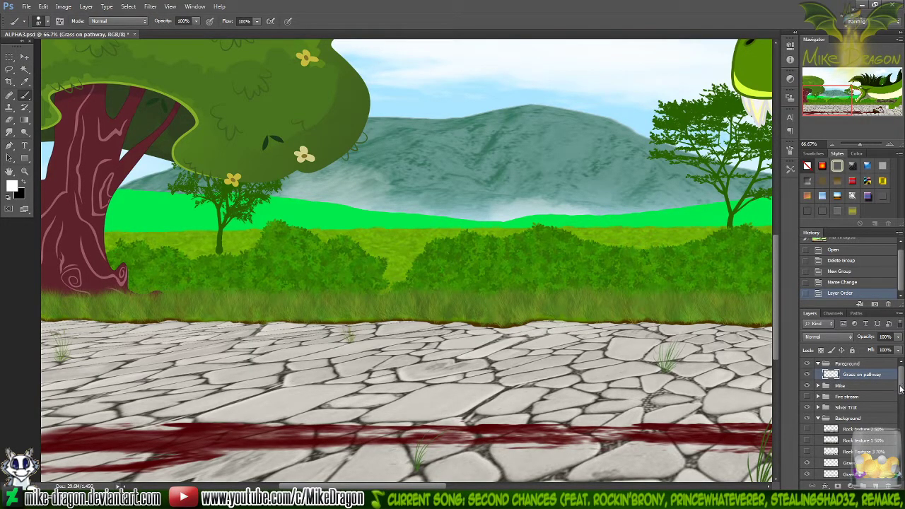
- Check the TREE PLACEHOLDER layer by hiding and showing it, and create a group named Tree directly above it
left_click_drag(900, 389, 894, 419)
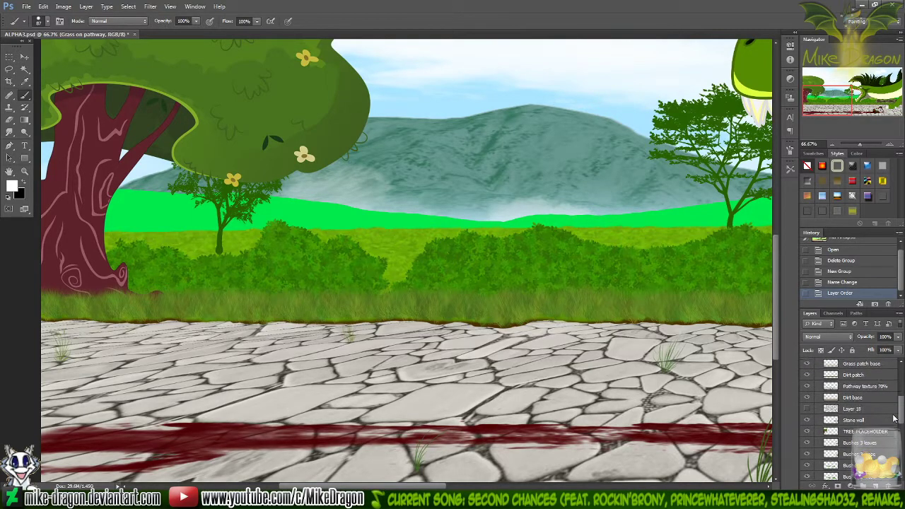
left_click(859, 432)
left_click(807, 432)
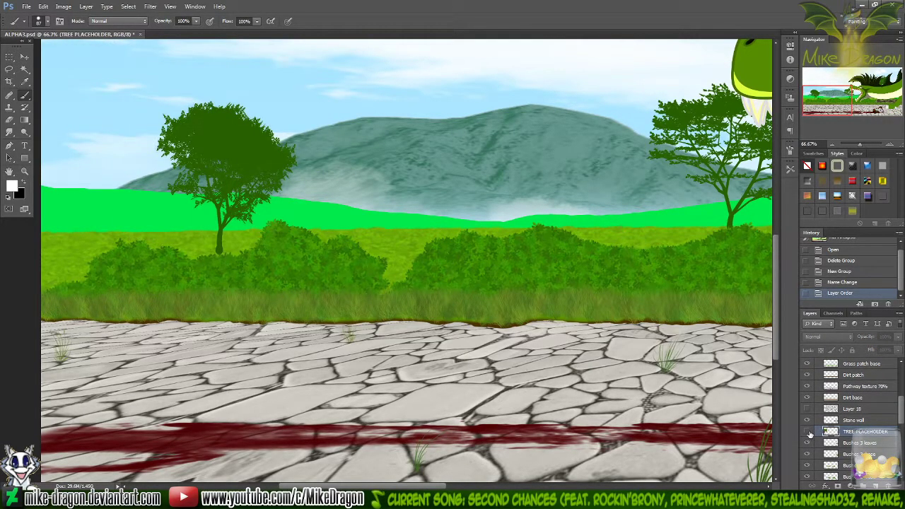
left_click(808, 432)
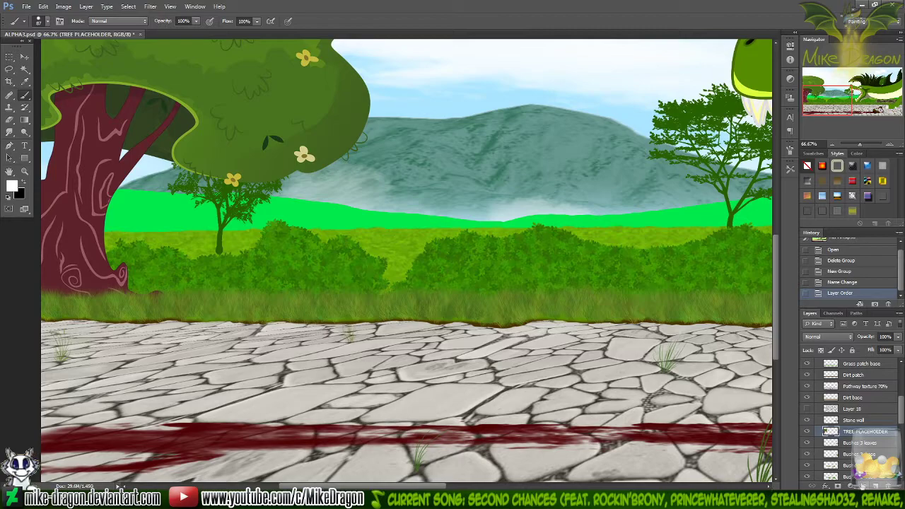
left_click(864, 487)
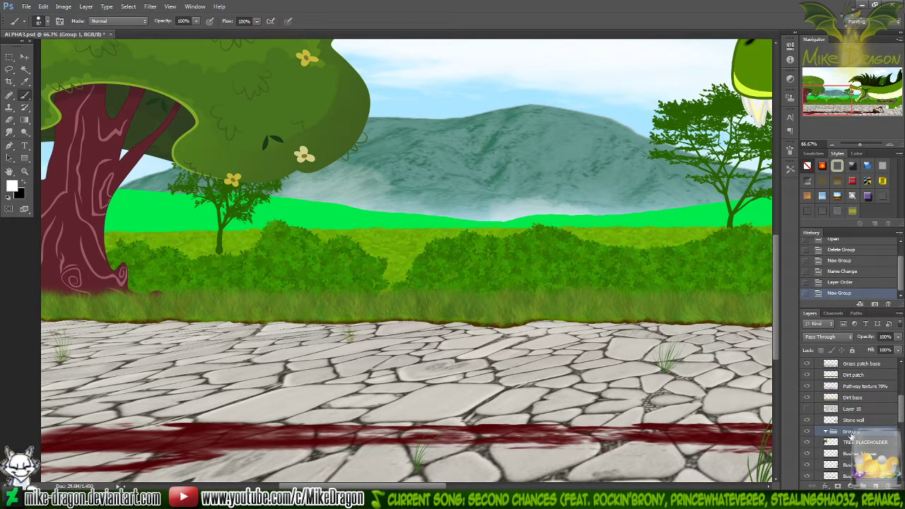
double_click(857, 432)
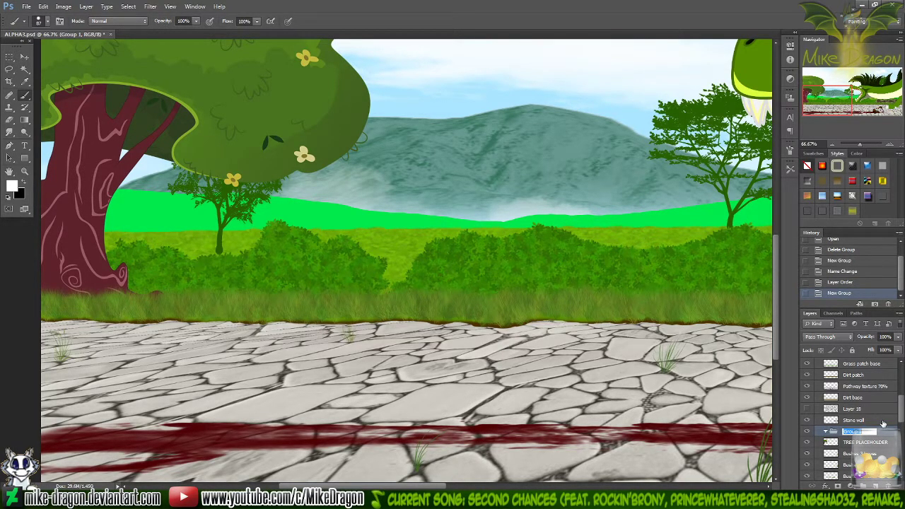
type("T")
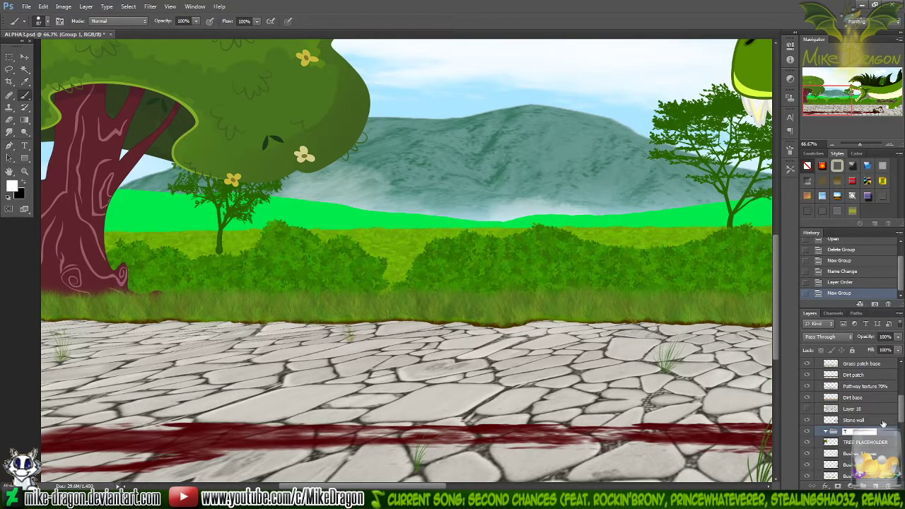
type("ree")
key("Return")
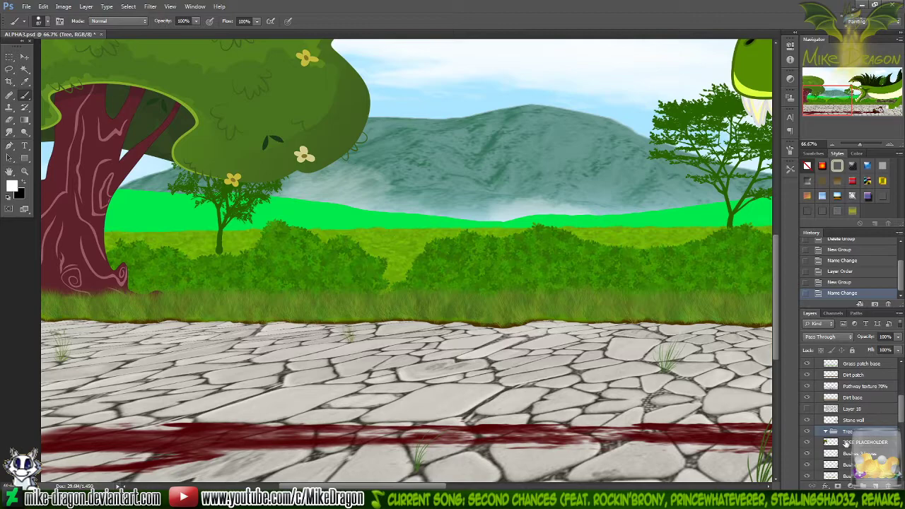
- Hide the TREE PLACEHOLDER layer and add a new layer named Tree trunk inside the Tree group
left_click(808, 442)
left_click(808, 443)
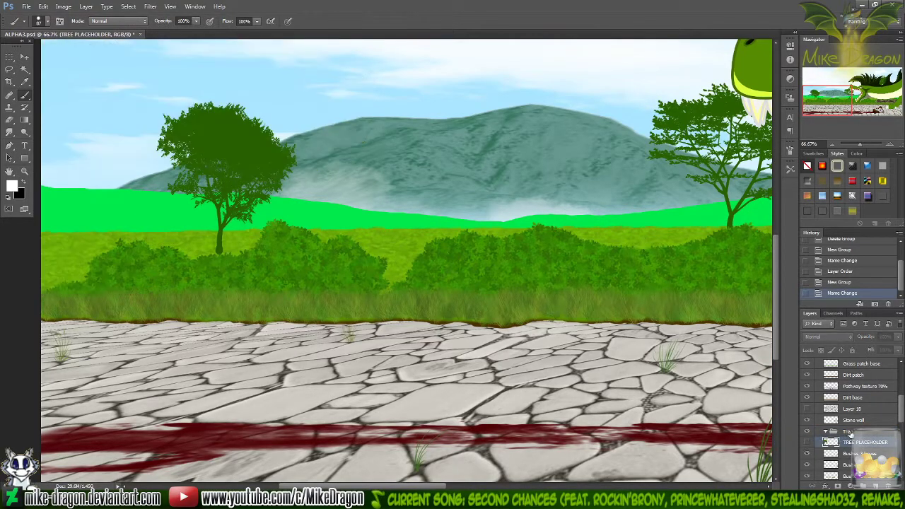
left_click(852, 432)
left_click(875, 486)
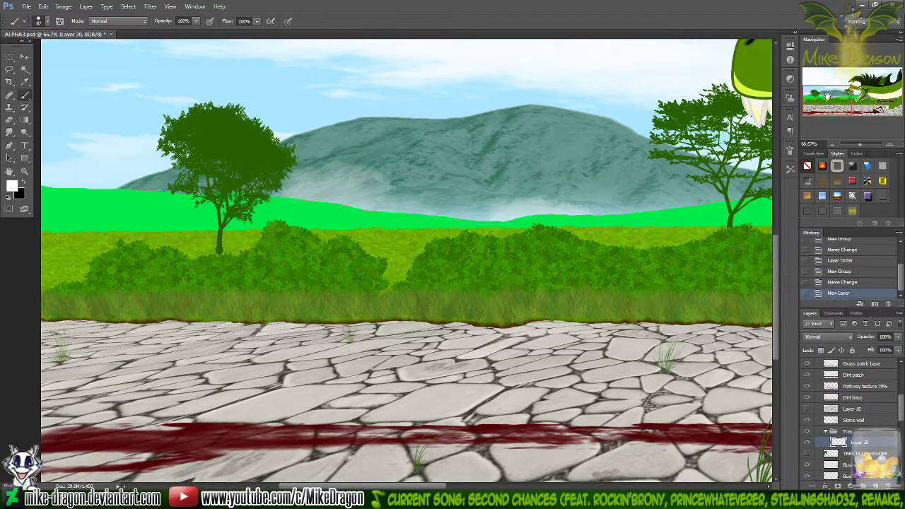
double_click(860, 442)
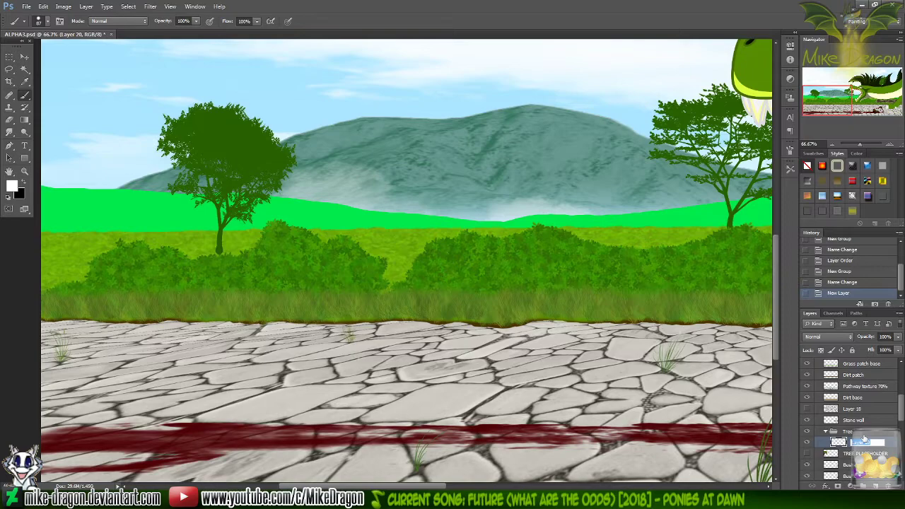
type("Tree trunk")
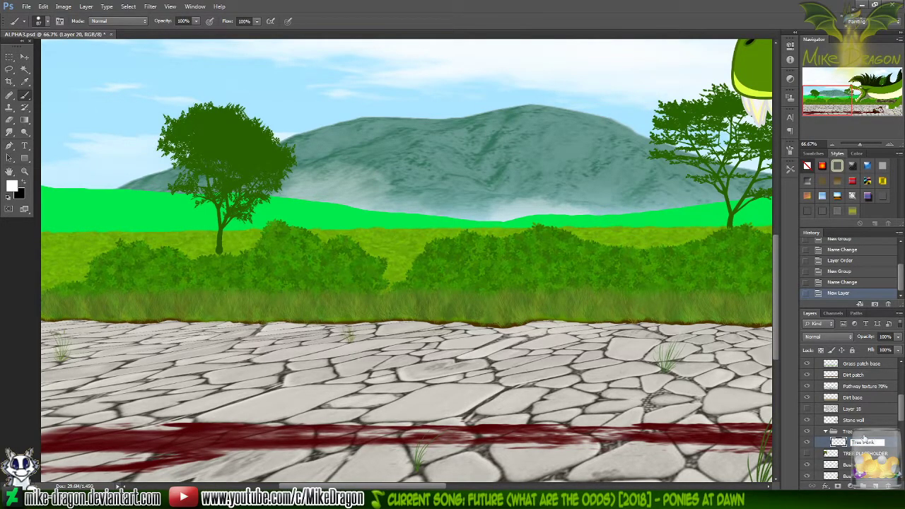
key("Return")
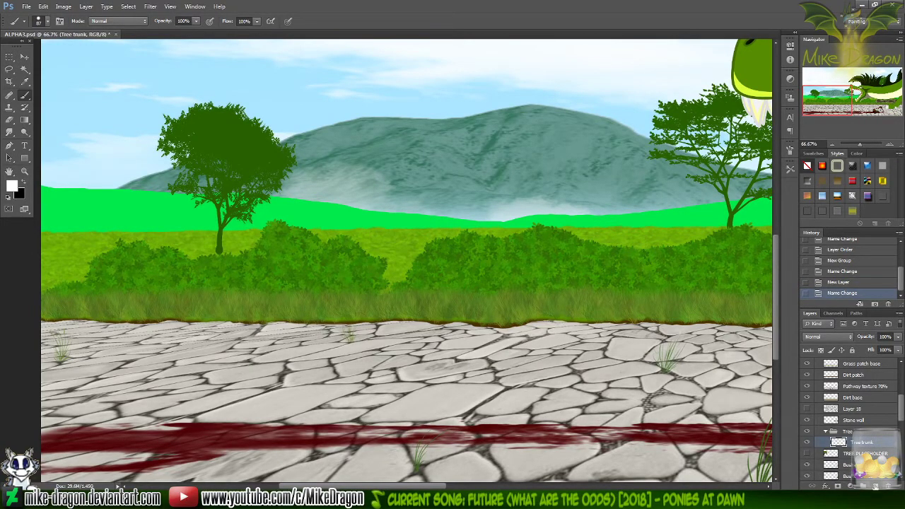
- Add another layer above Tree trunk and sample the placeholder tree's dark red trunk color, showing the placeholder only for the sampling
left_click(875, 486)
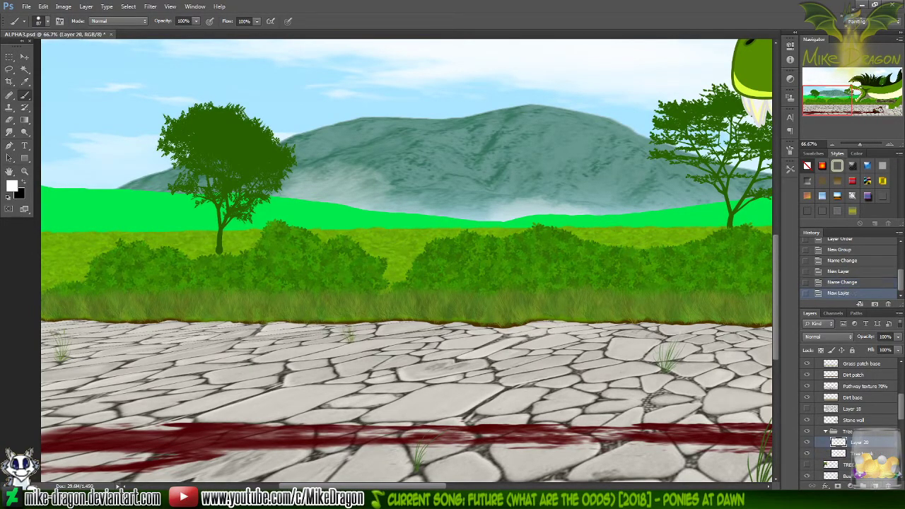
left_click(807, 464)
key("i")
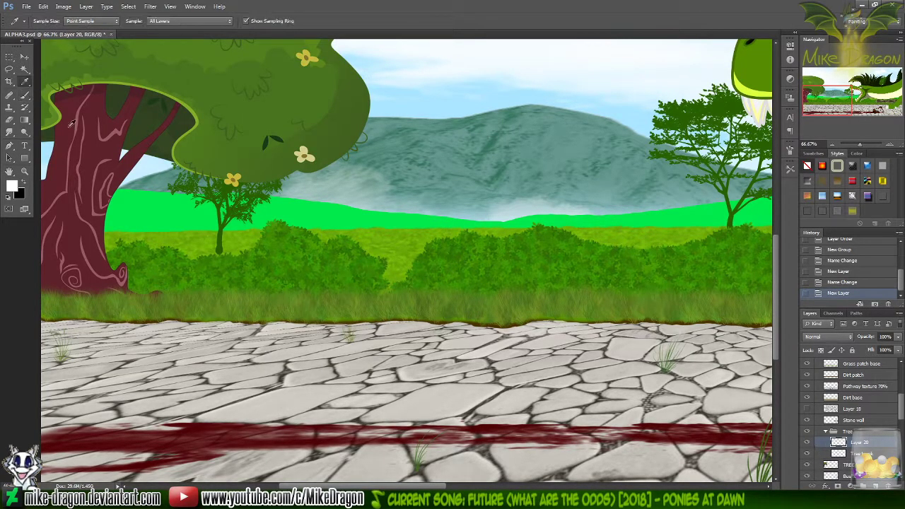
left_click(74, 165)
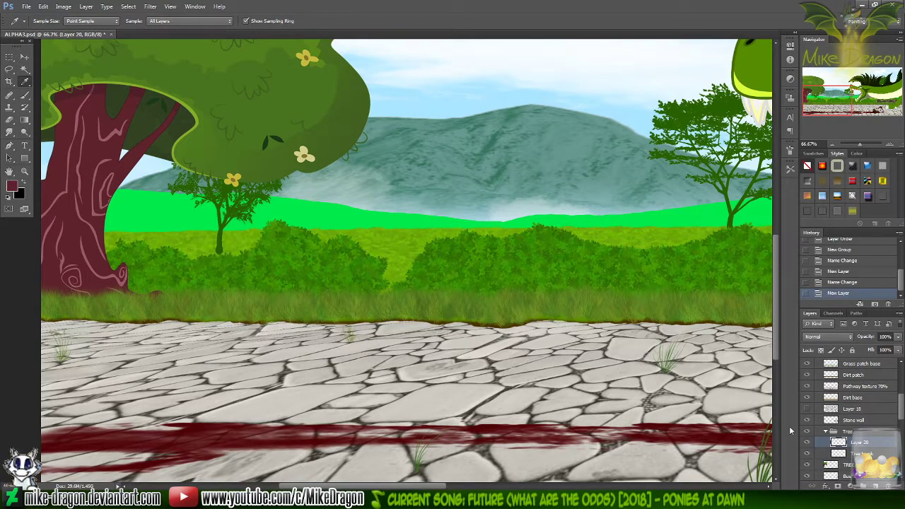
key("b")
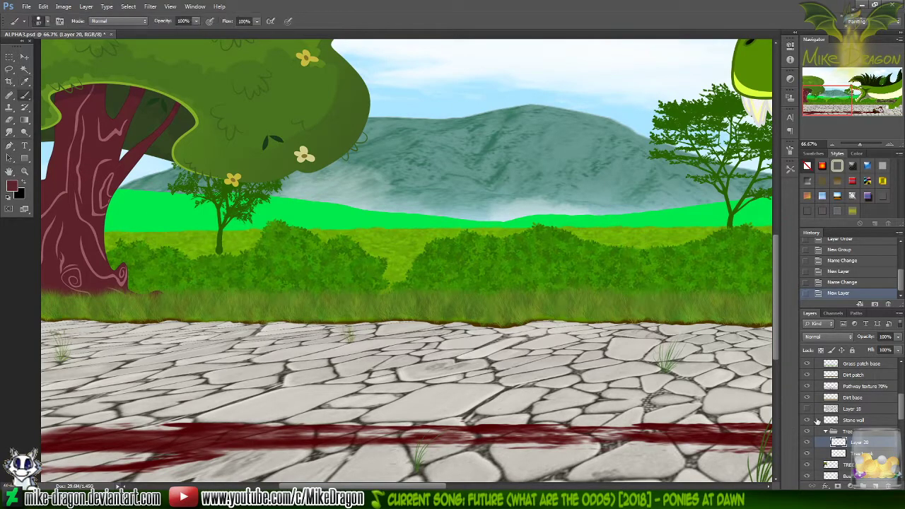
left_click(807, 465)
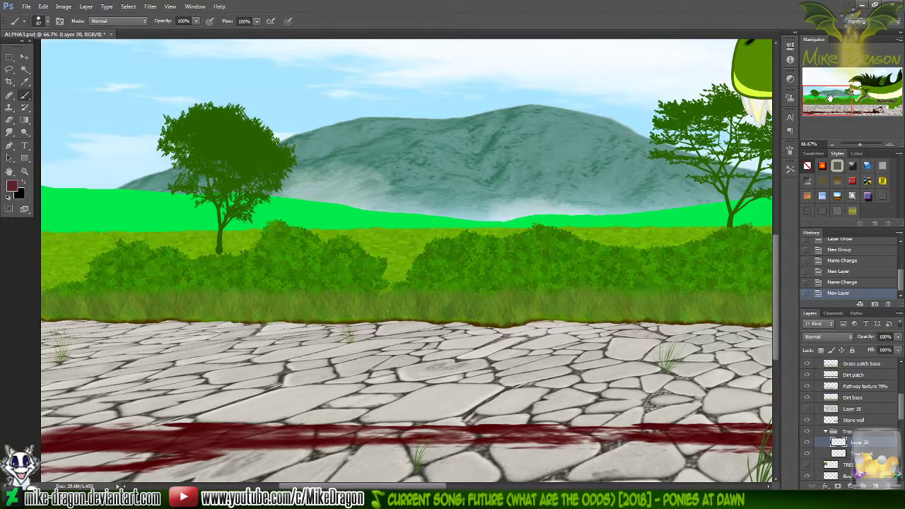
- Try the 3 px hard round brush with a stroke down across the mountain, and undo the stroke
left_click_drag(827, 96, 828, 88)
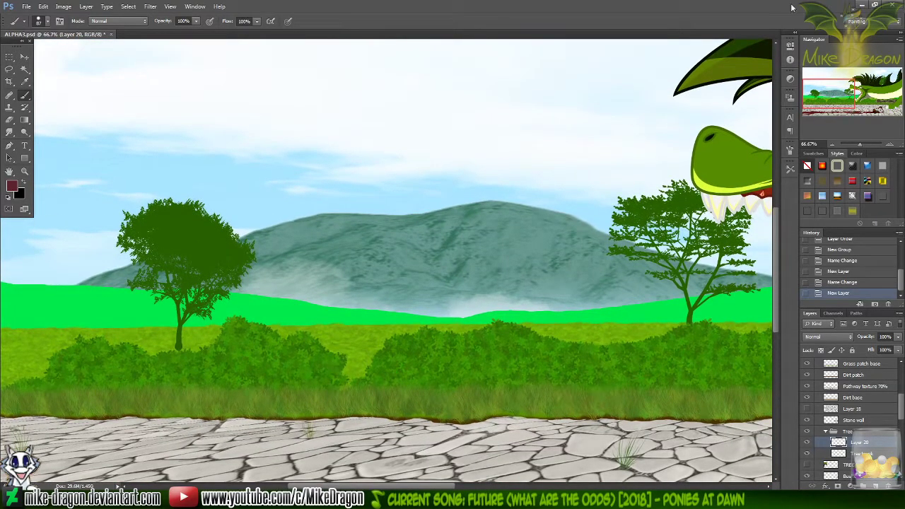
scroll(253, 272, "down", 2)
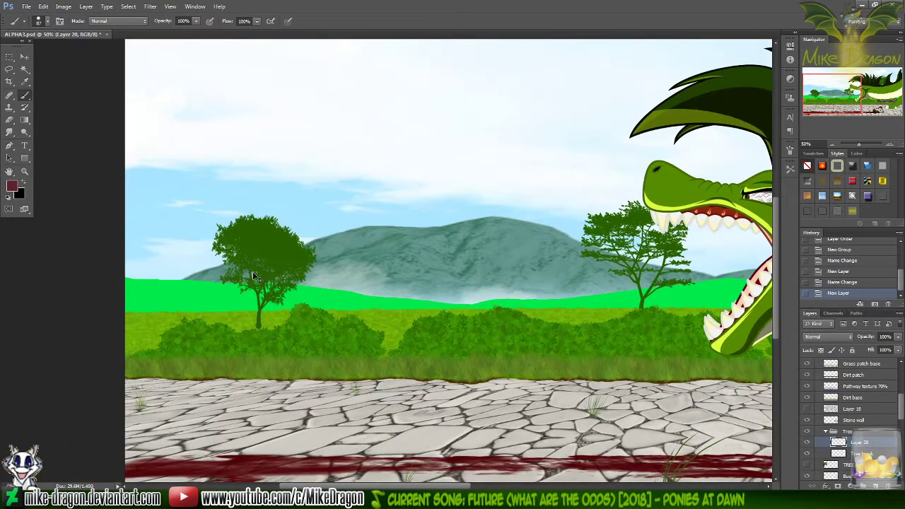
right_click(252, 272)
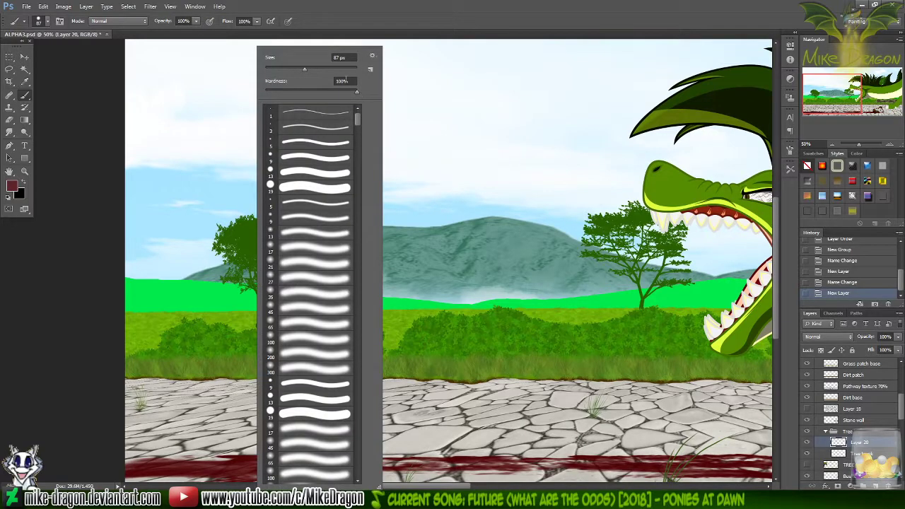
left_click(295, 128)
left_click(445, 106)
mouse_move(446, 94)
left_mouse_down()
mouse_move(432, 113)
mouse_move(422, 211)
mouse_move(486, 318)
left_mouse_up()
key("ctrl+z")
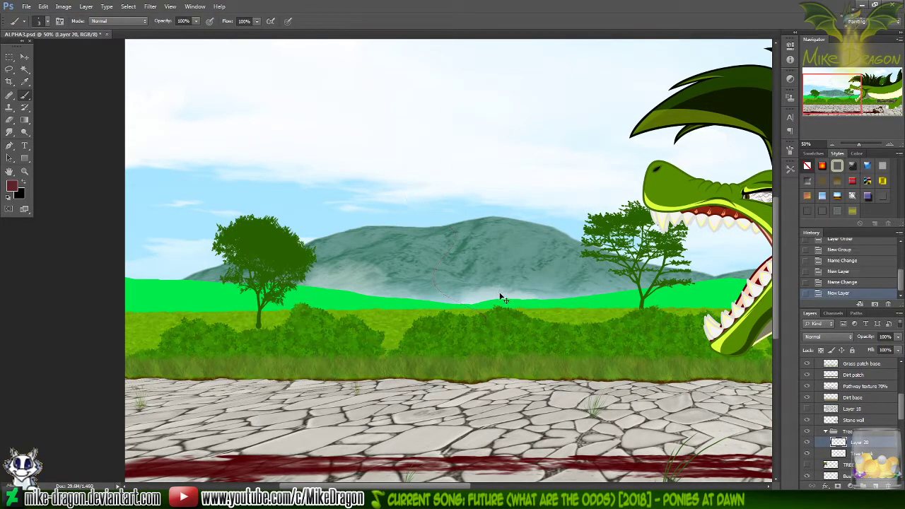
- Enlarge the hard round brush to 149 px, try it with a dark red stroke in the sky, and undo the stroke
right_click(380, 156)
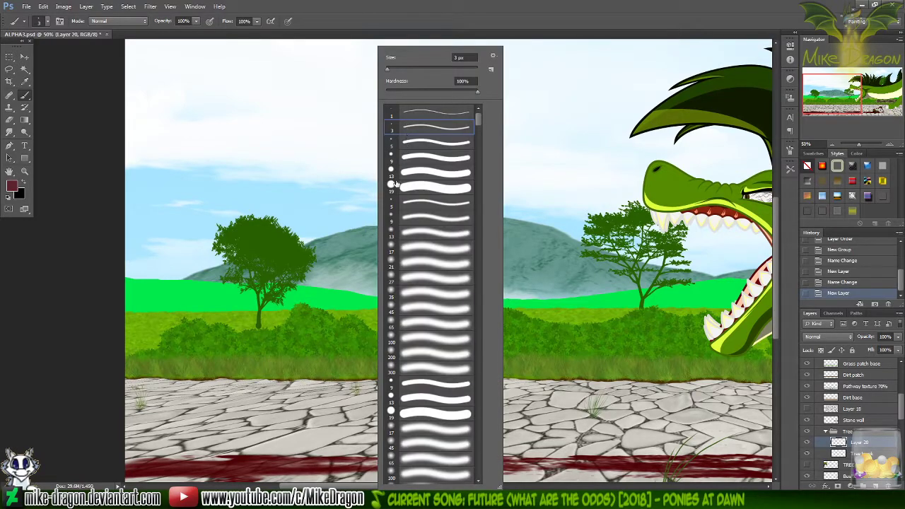
left_click(433, 70)
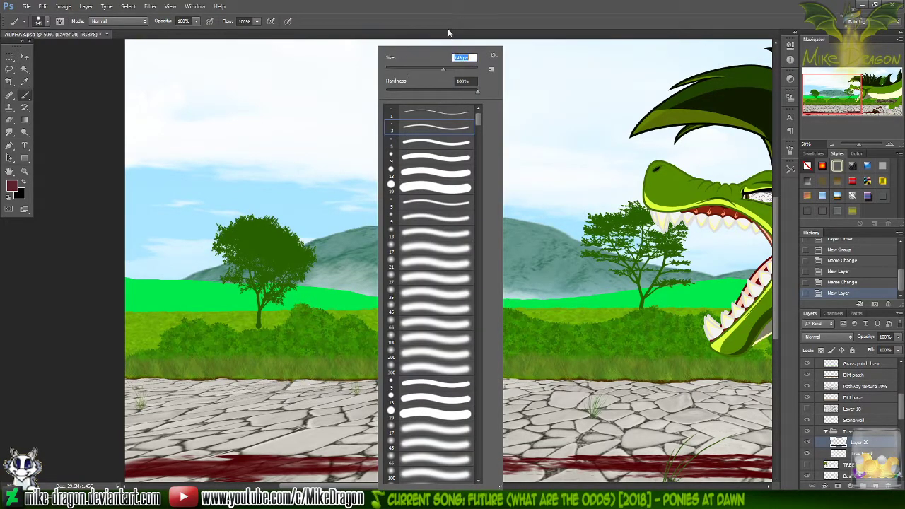
key("Return")
mouse_move(341, 112)
left_mouse_down()
mouse_move(360, 107)
mouse_move(364, 199)
left_mouse_up()
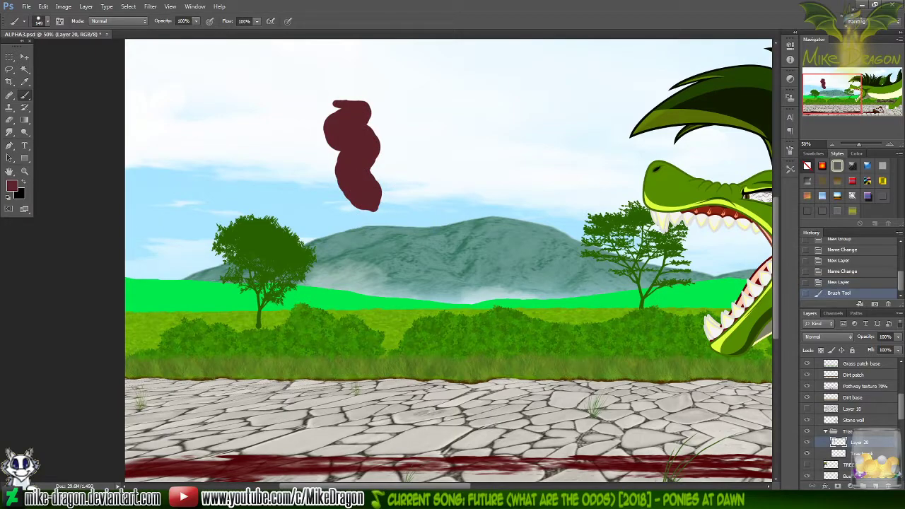
key("ctrl+z")
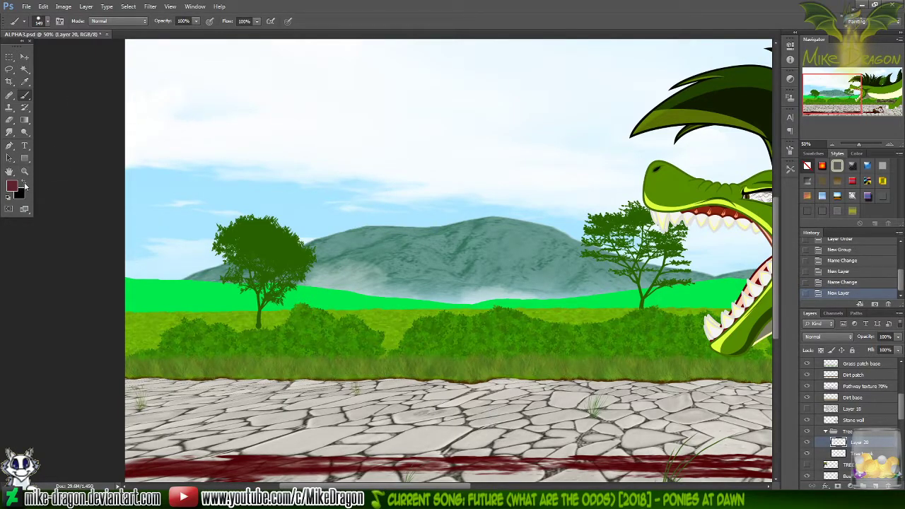
- Keep the dark red as background color, set the foreground to brown 59351e, and paint a rough vertical trunk stroke from sky to grass
left_click(22, 184)
key("i")
left_click(12, 186)
left_click(20, 193)
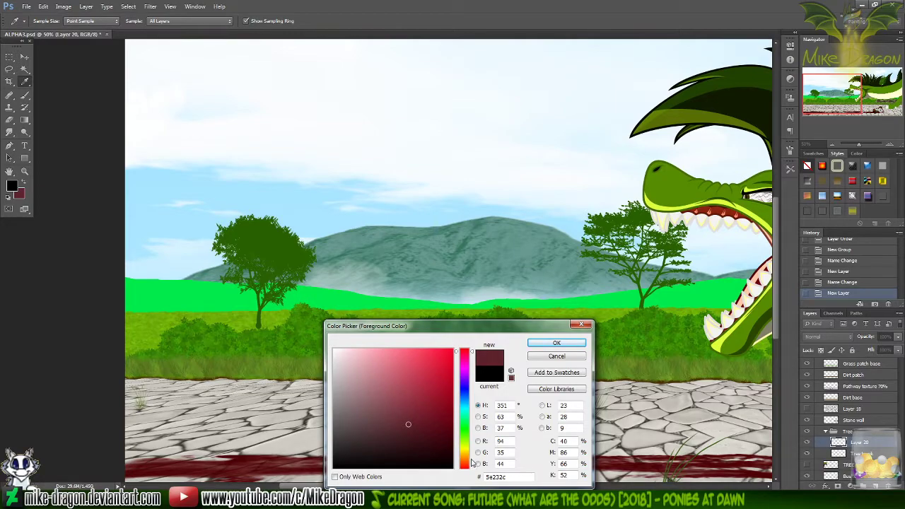
left_click_drag(470, 461, 468, 464)
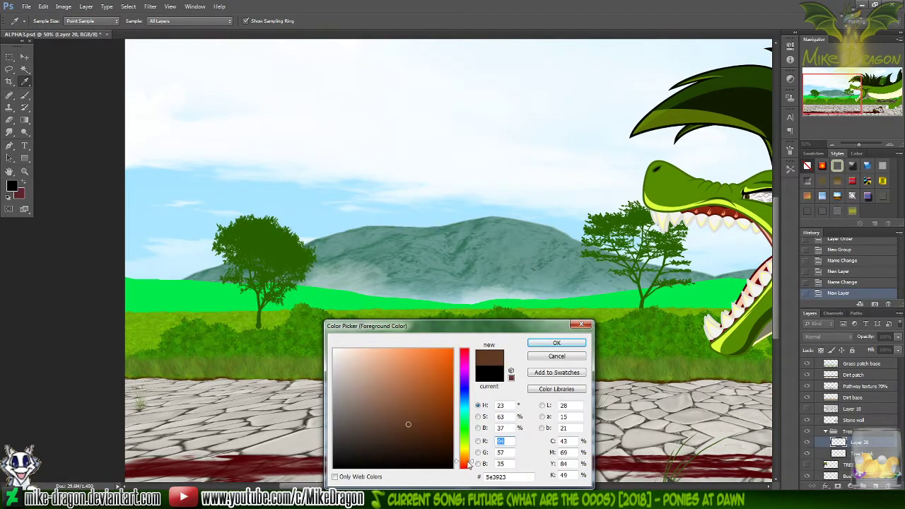
left_click_drag(408, 425, 413, 427)
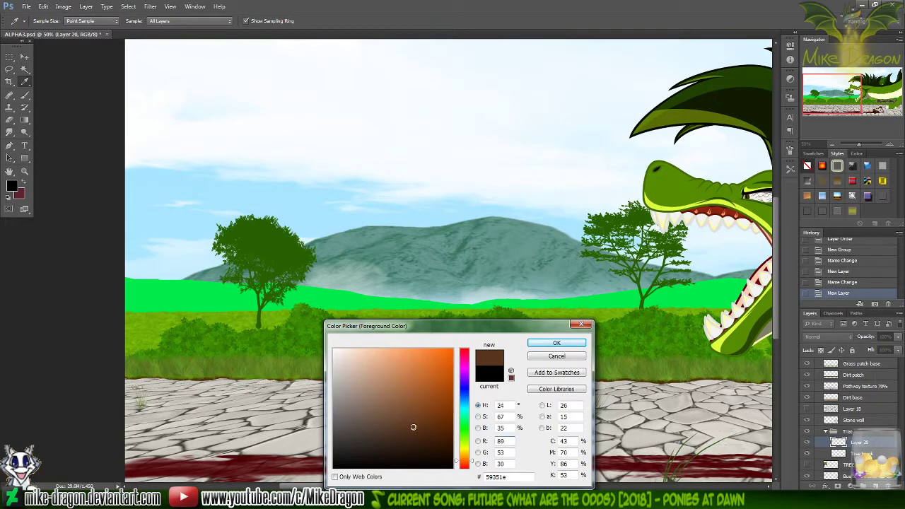
left_click(556, 343)
mouse_move(342, 152)
left_mouse_down()
mouse_move(348, 184)
mouse_move(368, 208)
mouse_move(348, 276)
mouse_move(364, 362)
left_mouse_up()
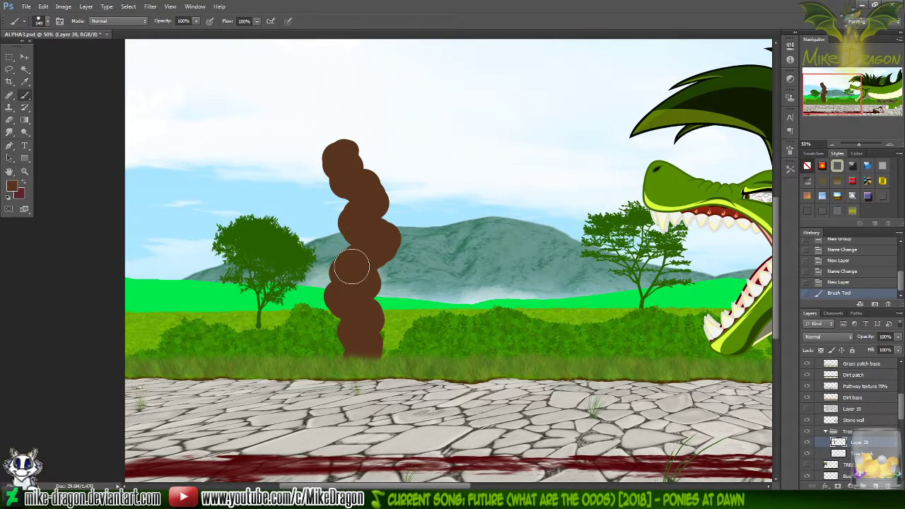
- Undo the rough brown trunk stroke and switch the brush back to the 3 px hard round
key("ctrl+z")
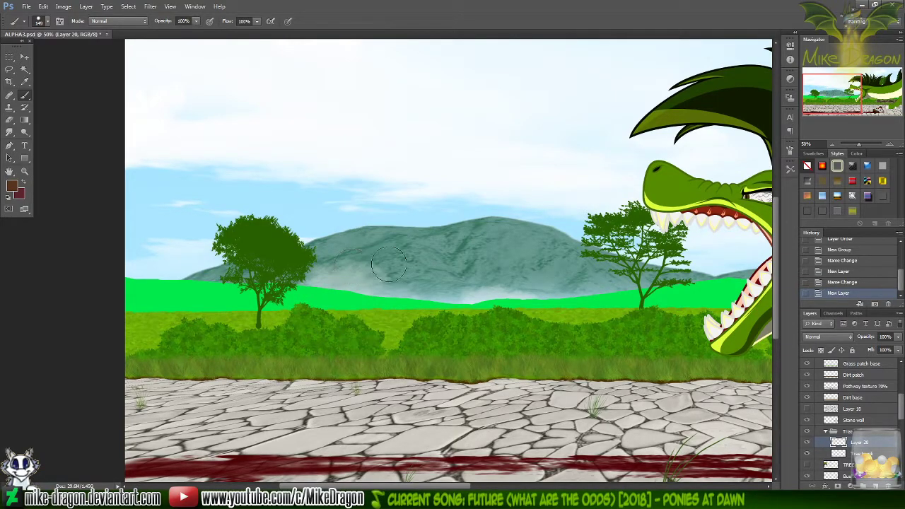
right_click(382, 170)
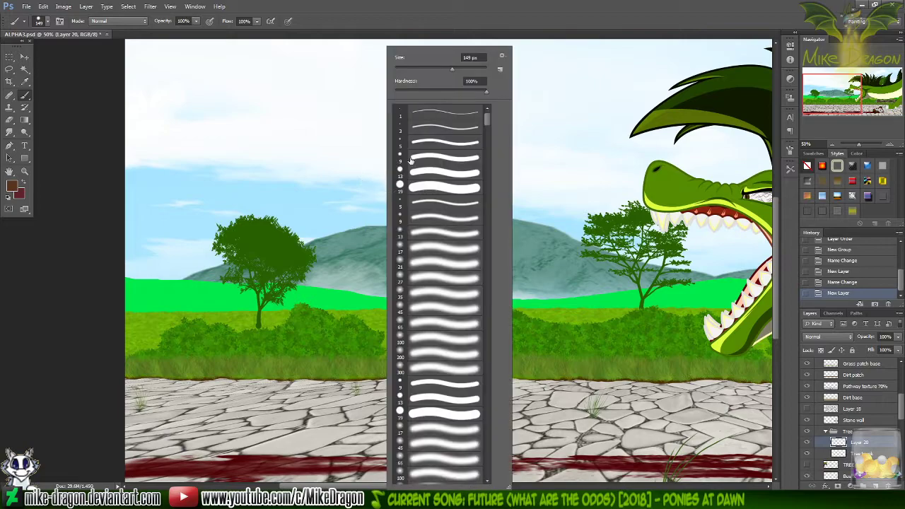
left_click(428, 127)
left_click(467, 22)
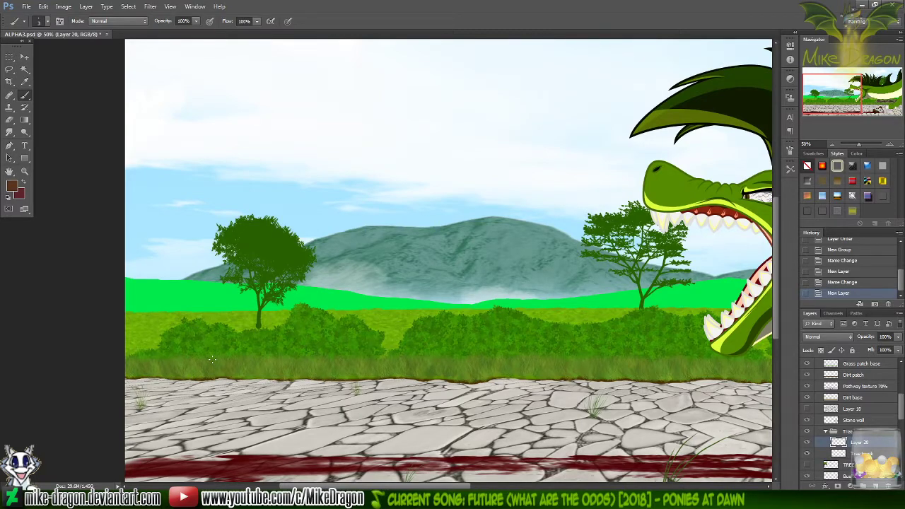
- Sketch one side of the trunk as a thin brown line rising from the bushes into the sky and bending toward the dragon
scroll(213, 361, "up", 3)
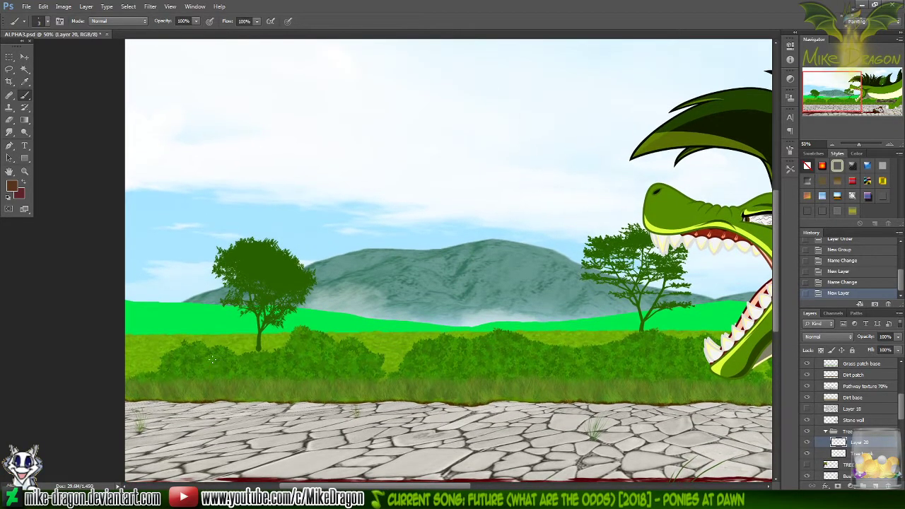
scroll(212, 360, "up", 2)
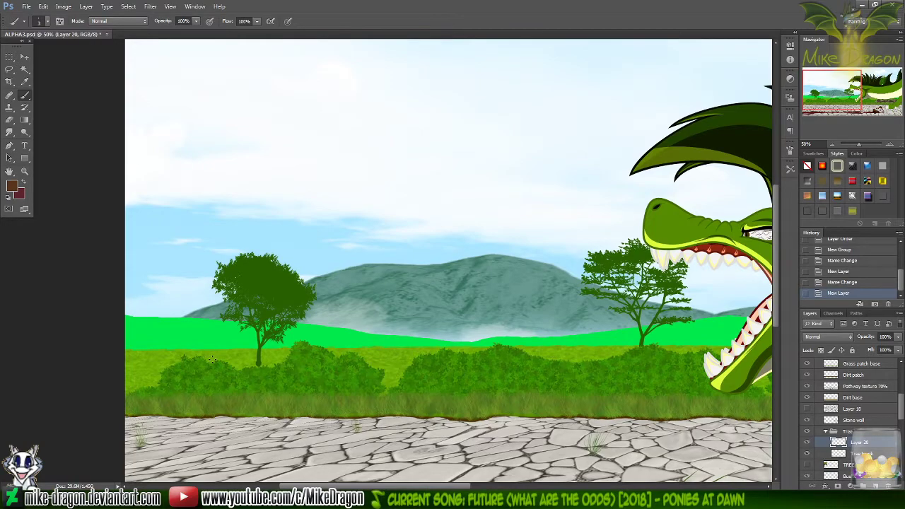
scroll(212, 360, "up", 2)
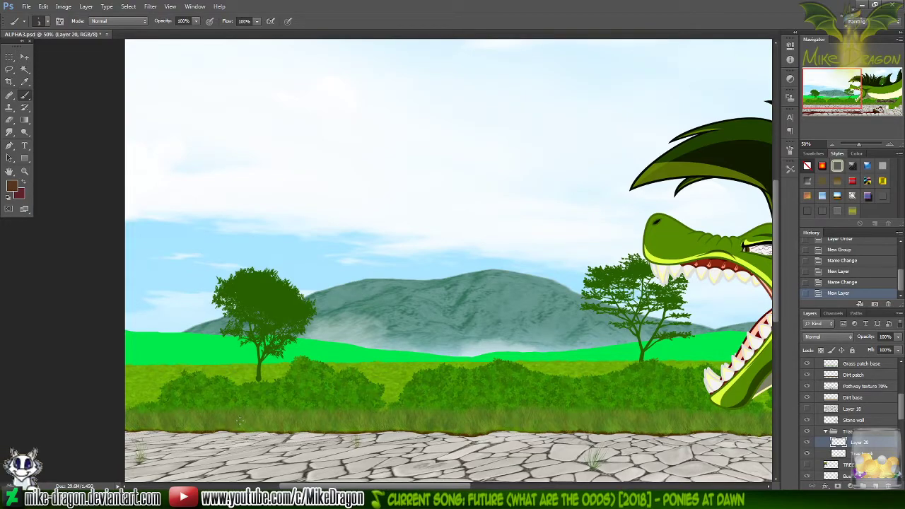
left_click_drag(181, 404, 154, 394)
key("ctrl+z")
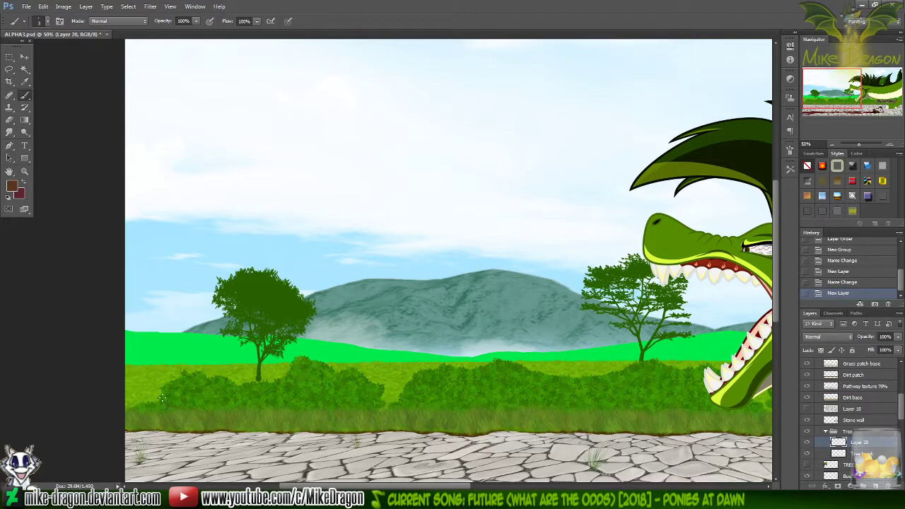
left_click_drag(159, 386, 175, 306)
mouse_move(186, 251)
left_mouse_down()
mouse_move(190, 223)
mouse_move(216, 200)
left_mouse_up()
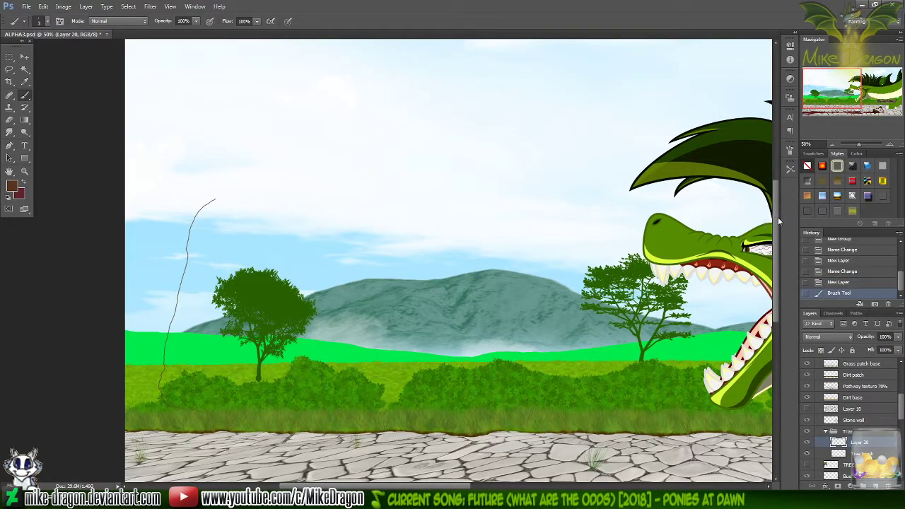
- Outline a long tapering branch reaching toward the dragon, with a small twig beneath it and a second branch rising above
left_click_drag(777, 215, 784, 176)
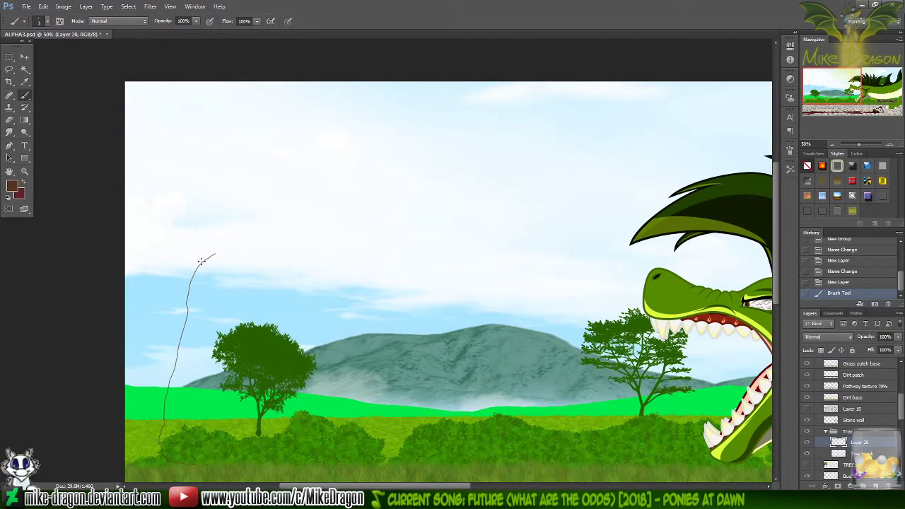
left_click_drag(201, 260, 411, 230)
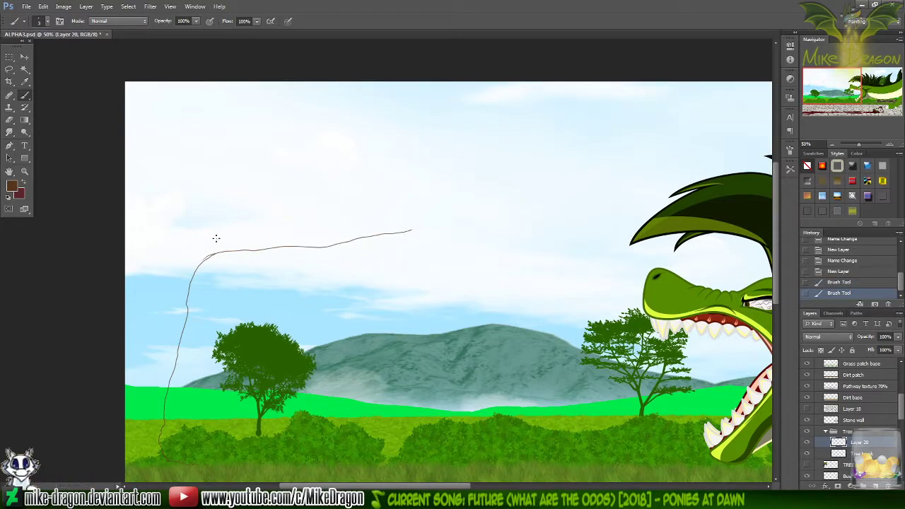
left_click_drag(219, 238, 419, 228)
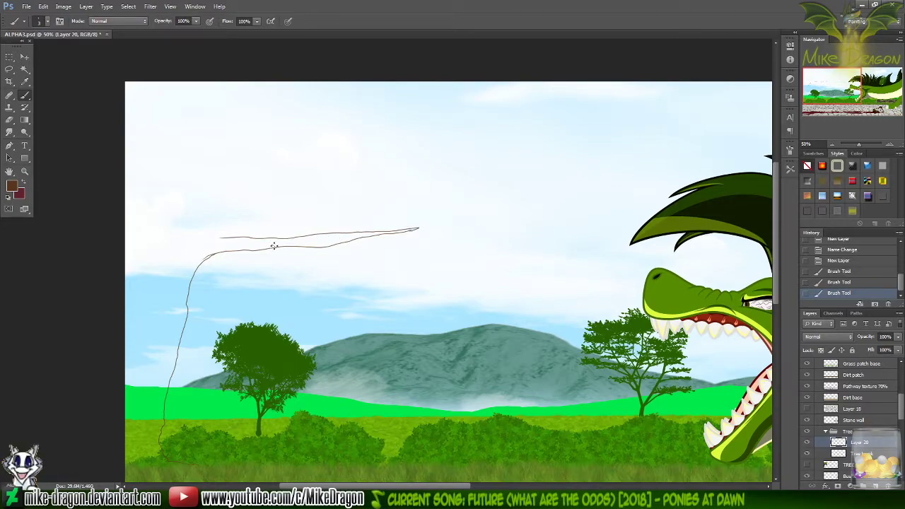
left_click_drag(274, 246, 338, 262)
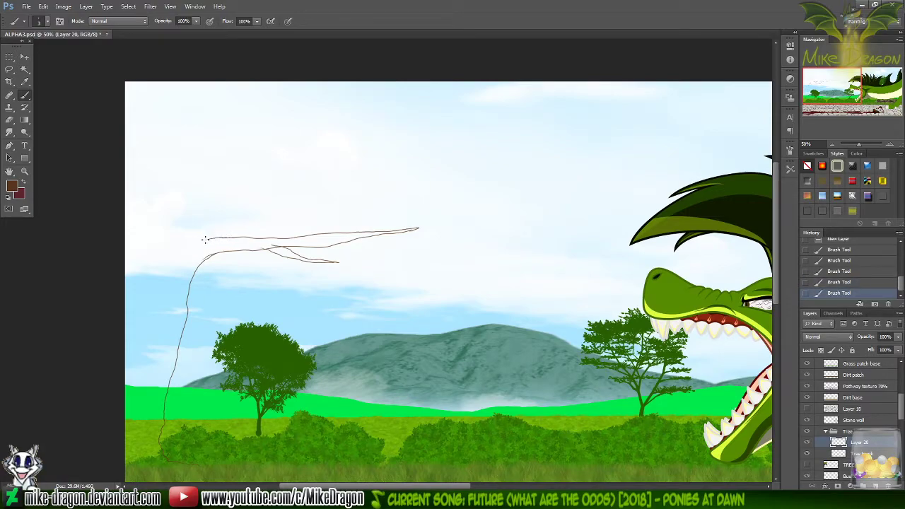
left_click_drag(204, 239, 196, 241)
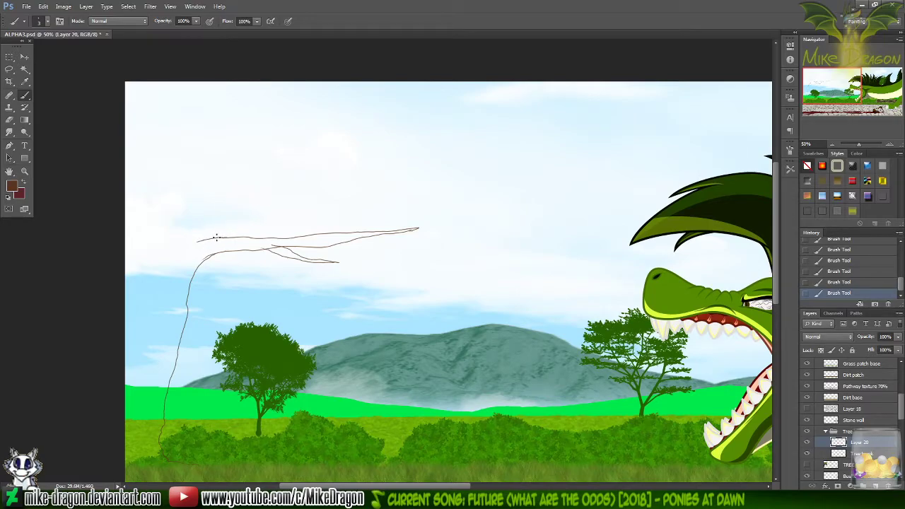
left_click_drag(211, 238, 327, 184)
left_click_drag(214, 223, 331, 183)
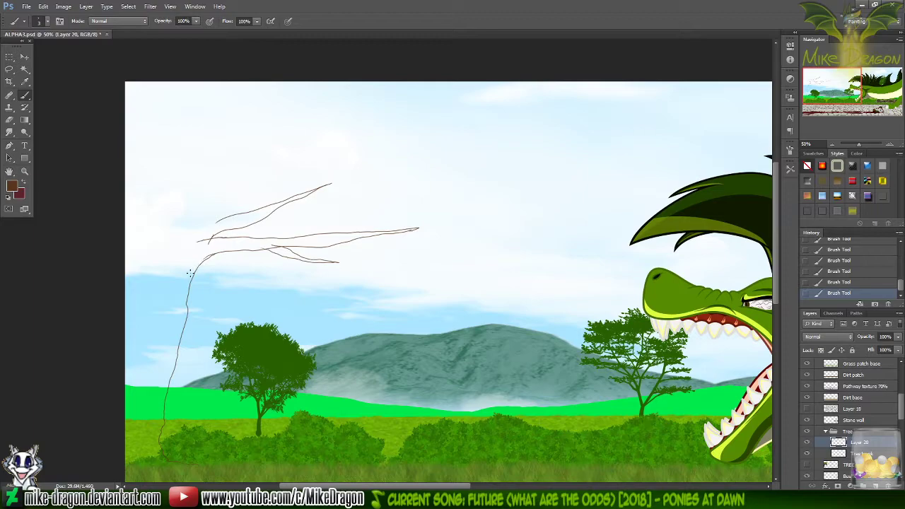
- Try another branch from the trunk's bend crossing the long branch, and undo its strokes
left_click_drag(188, 277, 347, 215)
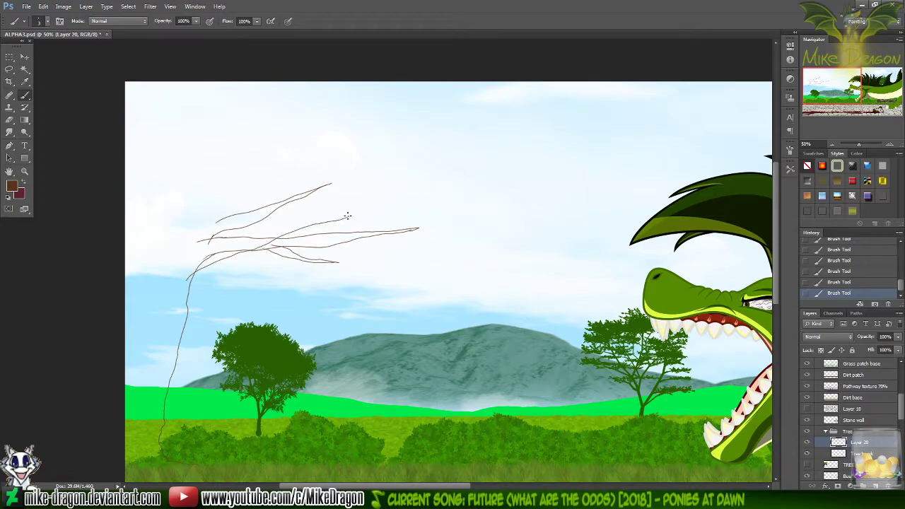
mouse_move(230, 240)
left_mouse_down()
mouse_move(343, 218)
mouse_move(224, 245)
left_mouse_up()
key("ctrl+z")
key("ctrl+z")
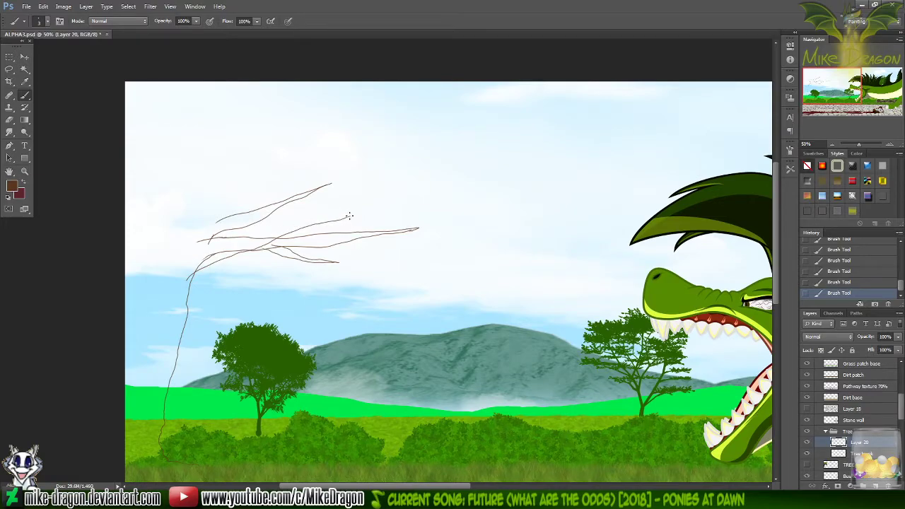
left_click_drag(349, 216, 219, 246)
key("ctrl+z")
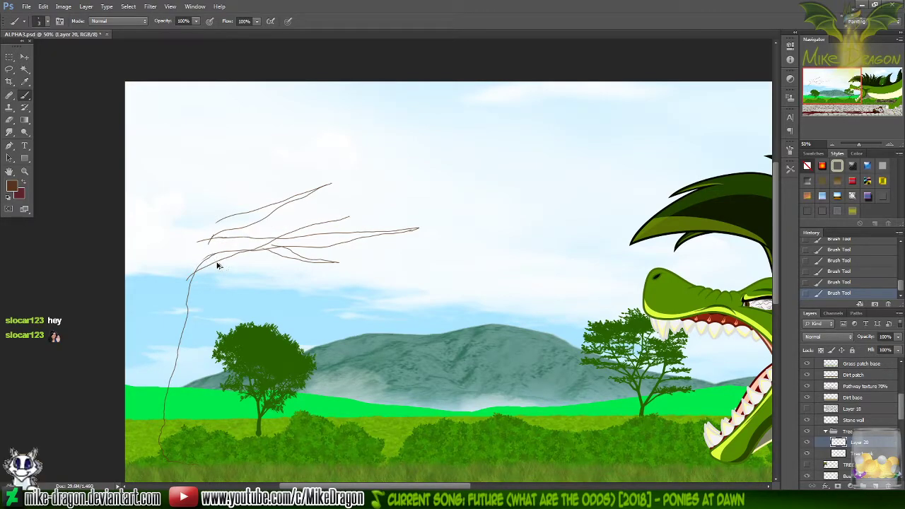
key("ctrl+z")
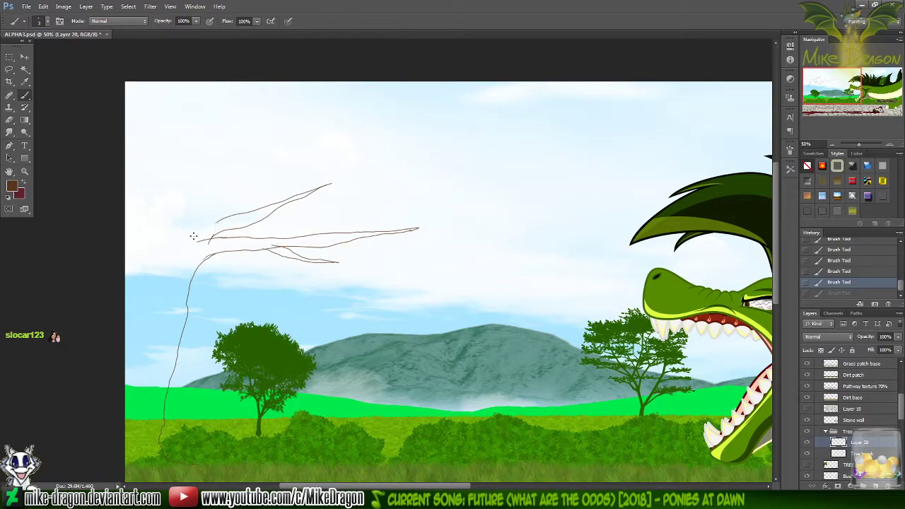
- Extend the rising branch's upper edge down to its base and outline a short upright branch beside it
left_click_drag(186, 240, 237, 214)
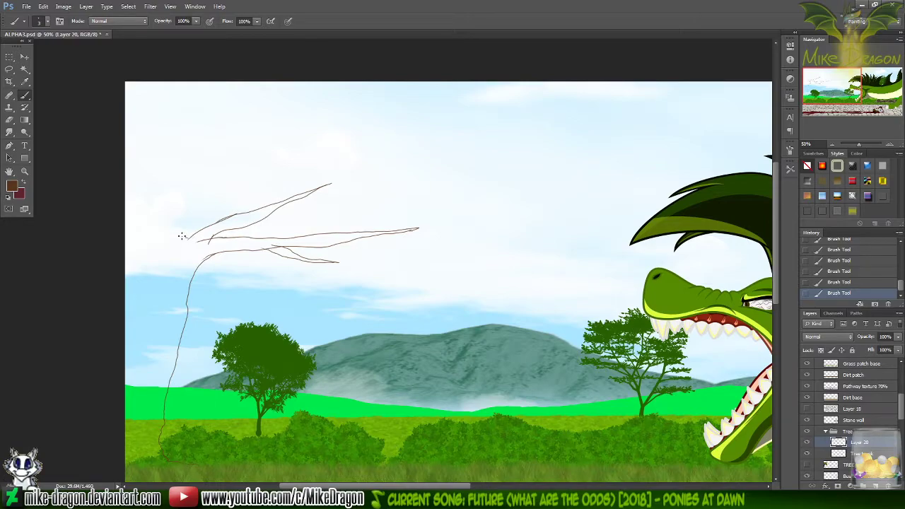
mouse_move(182, 236)
left_mouse_down()
mouse_move(196, 144)
mouse_move(170, 205)
left_mouse_up()
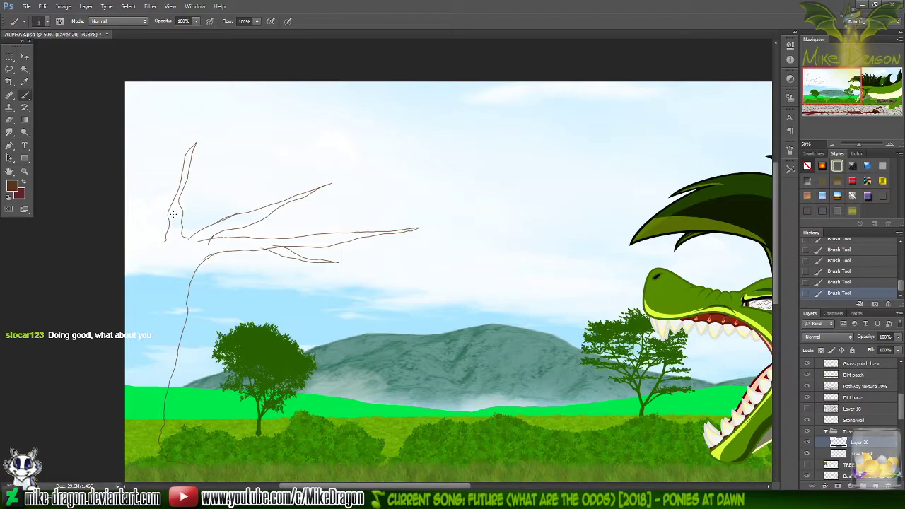
- Switch to Windows Explorer and open the WIP folder inside To Deviant Art, within My Documents on the FILES (E:) drive
key("super+e")
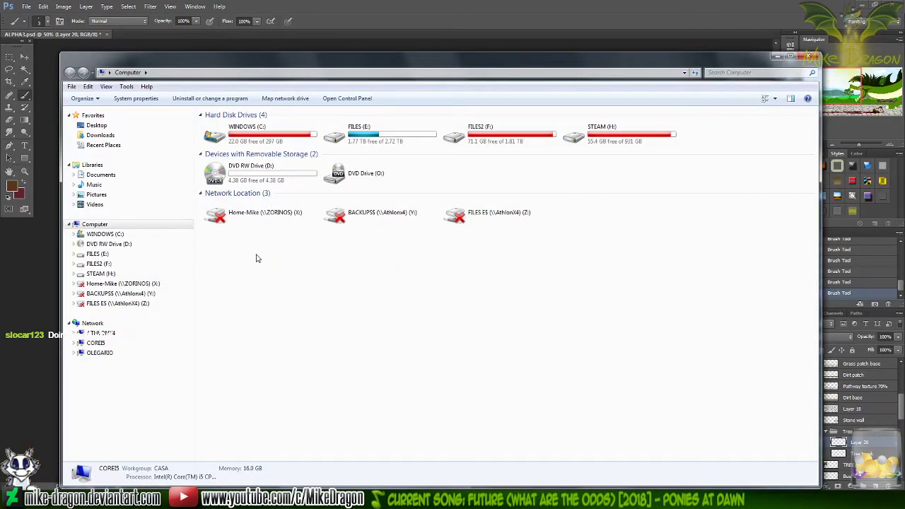
double_click(339, 145)
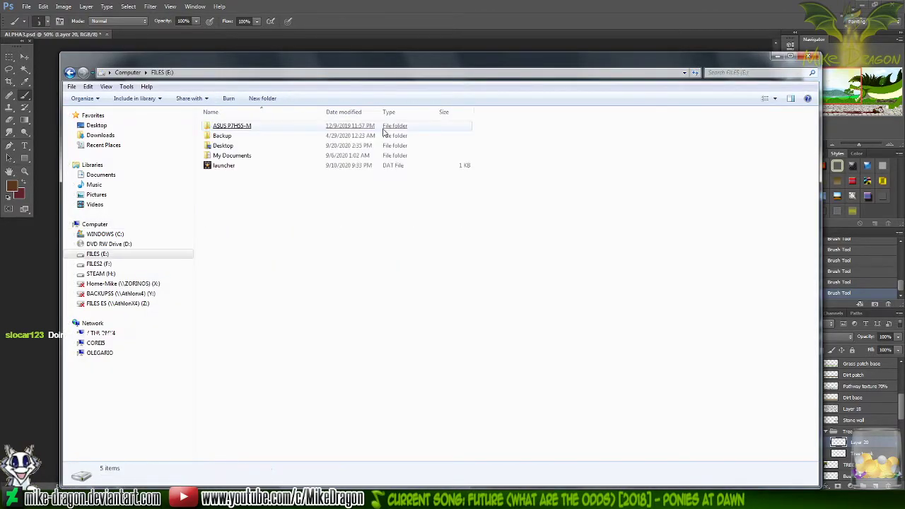
left_click(292, 166)
left_click(296, 157)
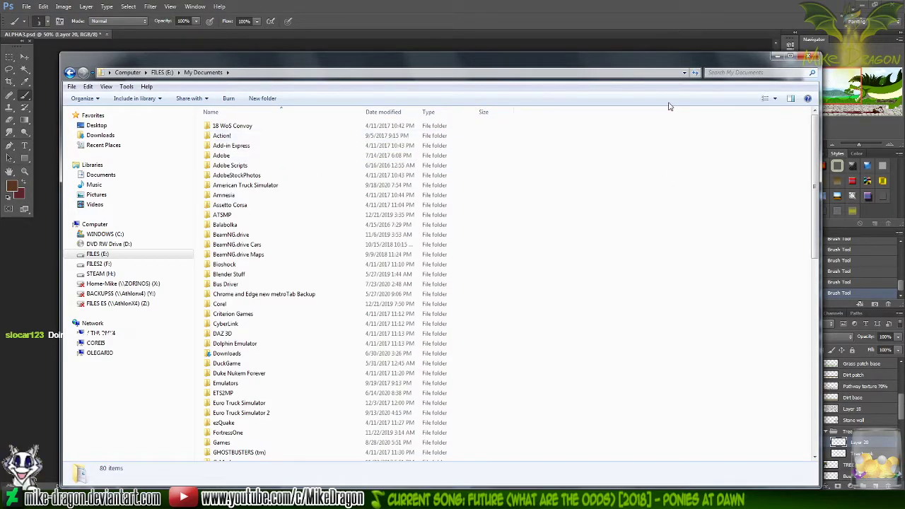
type("mi")
key("Return")
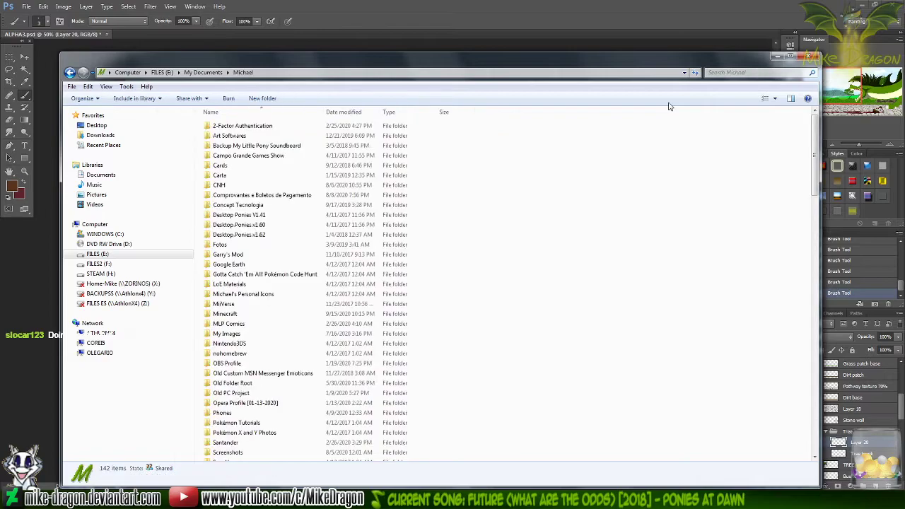
type("to")
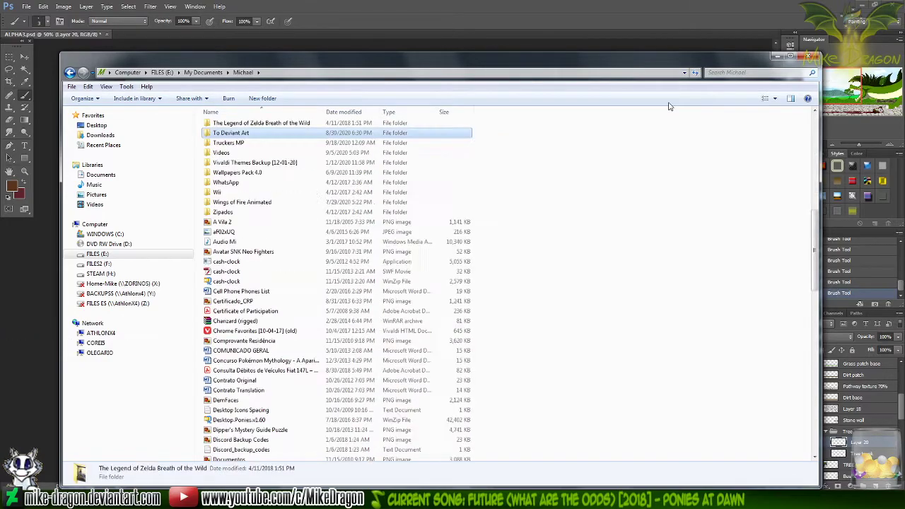
key("Return")
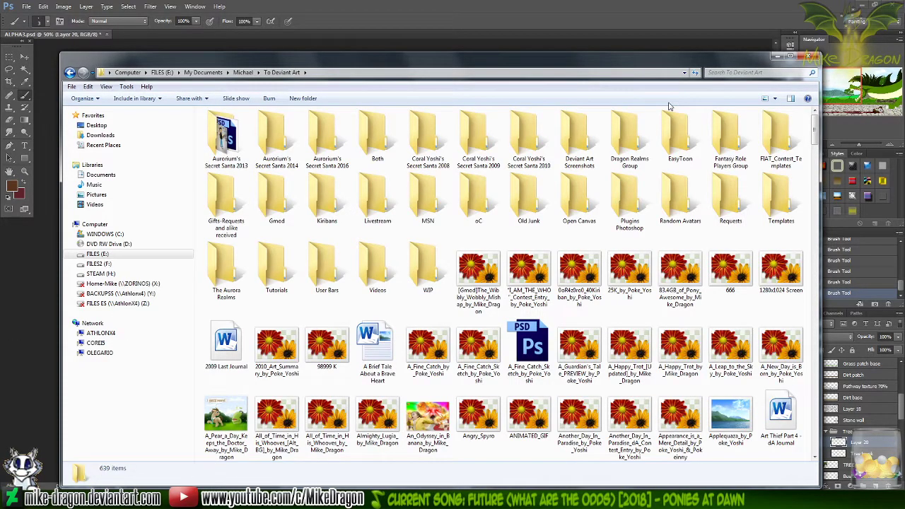
type("wip")
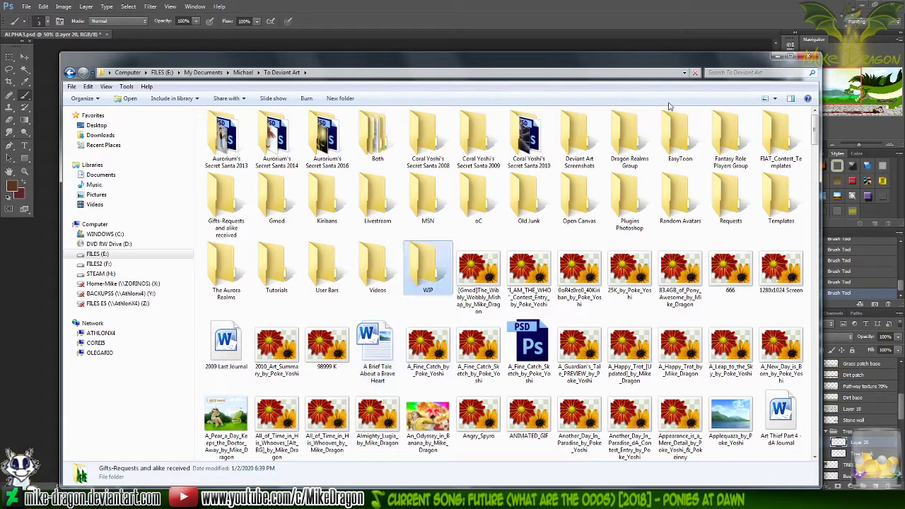
key("Return")
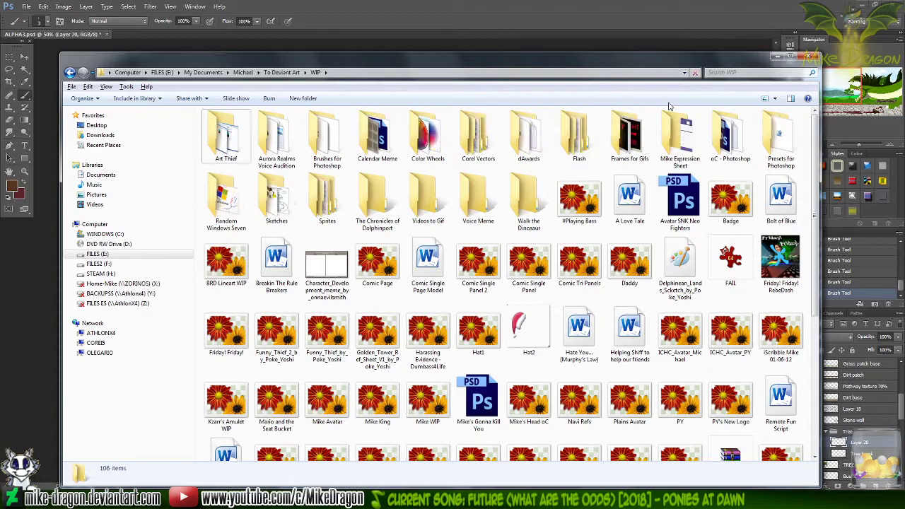
- Open the oC - Photoshop folder inside WIP
type("au")
key("Right")
key("Right")
key("Right")
key("Right")
key("Right")
key("Right")
key("Right")
key("Right")
key("Right")
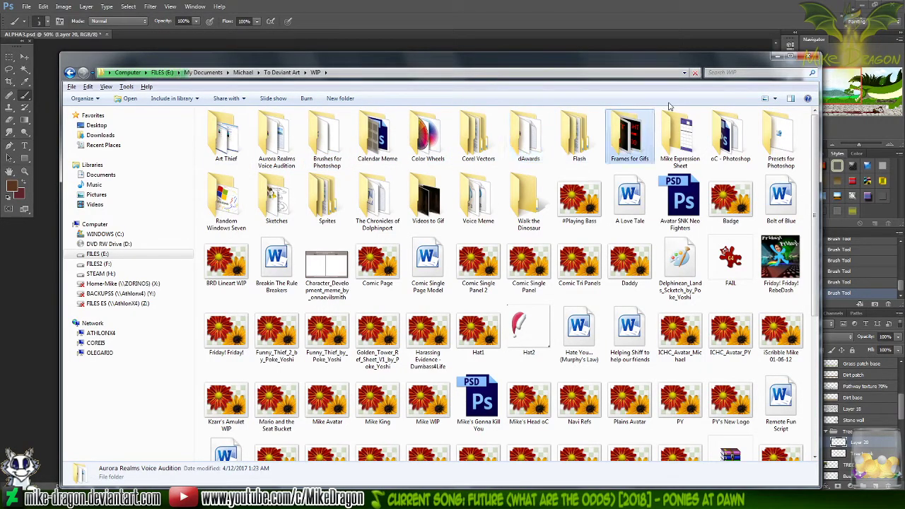
key("Return")
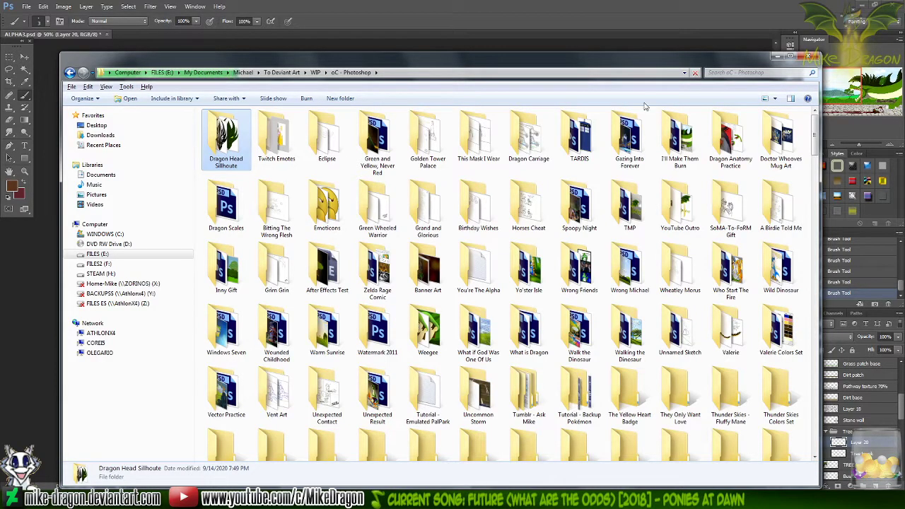
- Open the Commissions folder inside oC - Photoshop and go into its 2015 subfolder
scroll(226, 190, "down", 5)
left_click(226, 195)
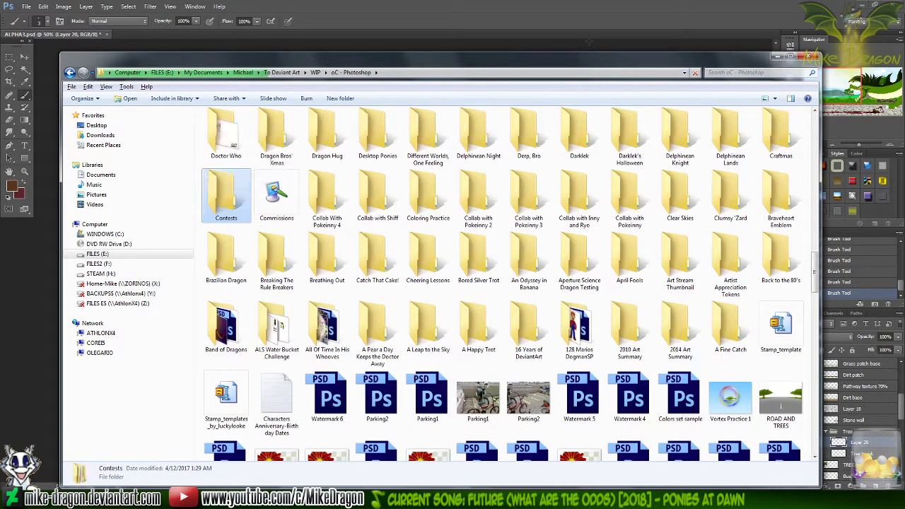
double_click(275, 194)
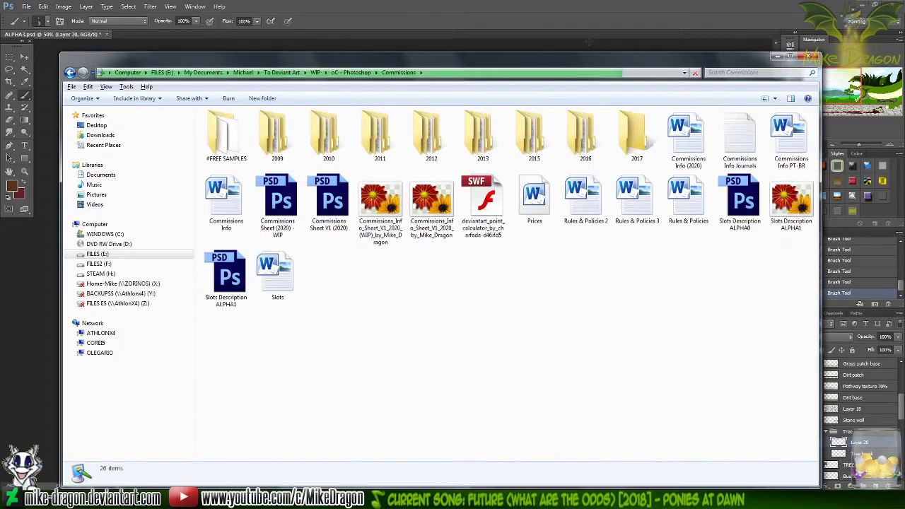
left_click(329, 134)
left_click(534, 135)
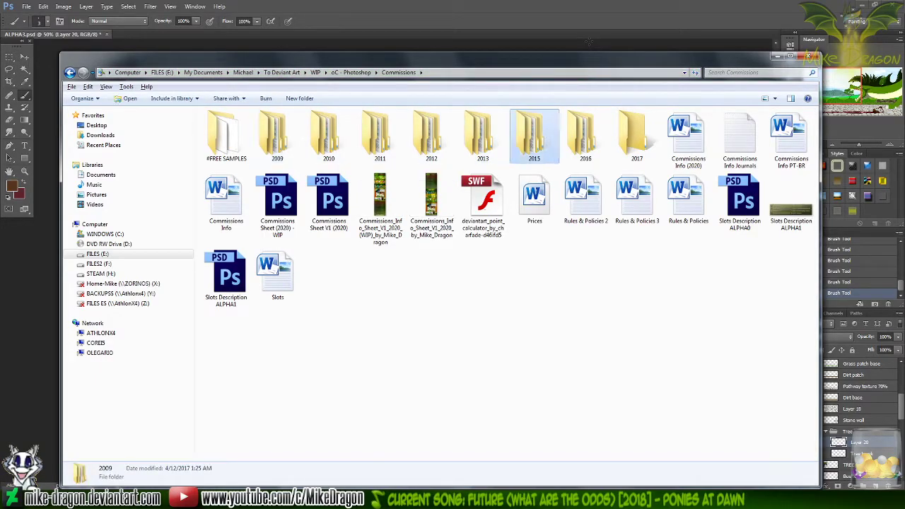
key("Return")
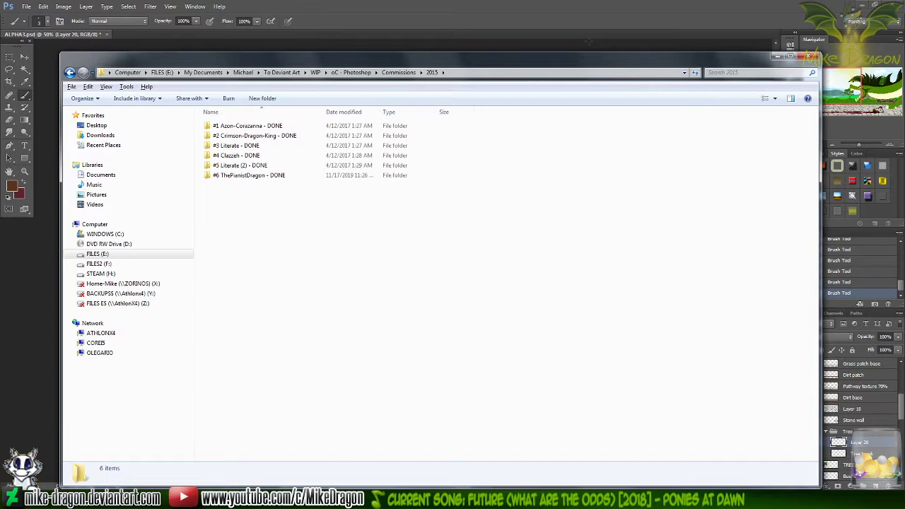
- Look through commission folder #3 within 2015, and open commission folder #5
key("Down")
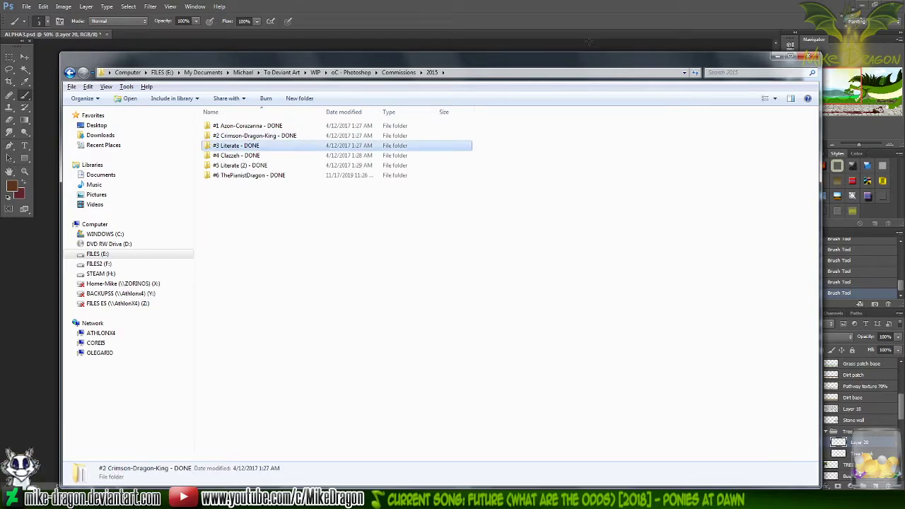
key("Down")
key("Return")
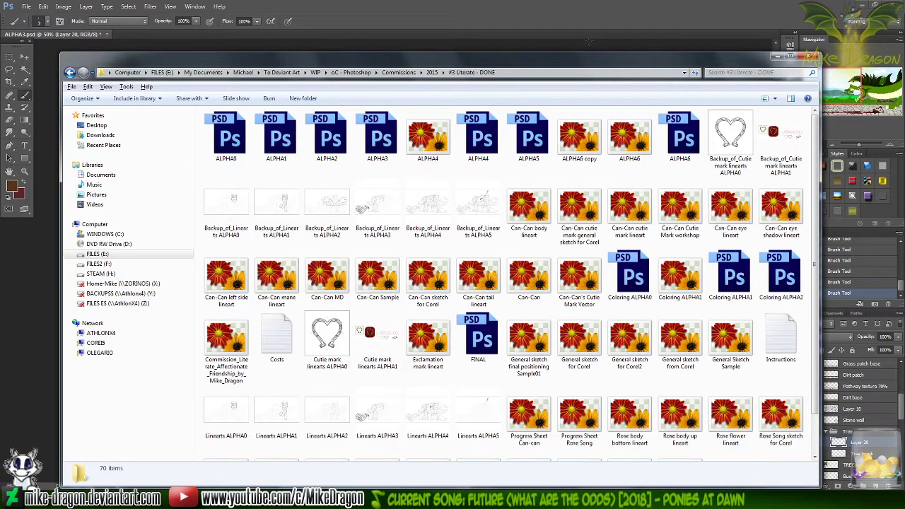
key("BackSpace")
key("Down")
key("Down")
key("Return")
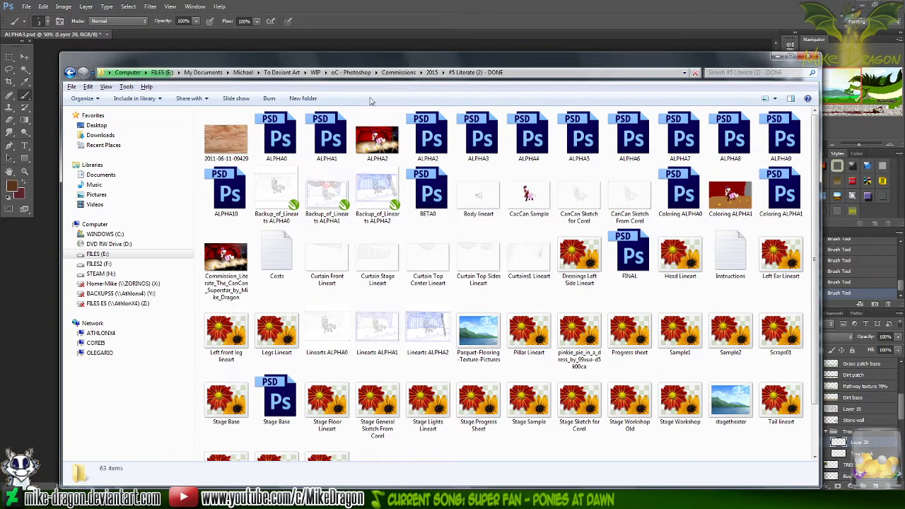
- View the finished CanCan Superstar commission image at full window size and close the viewer
left_click(234, 269)
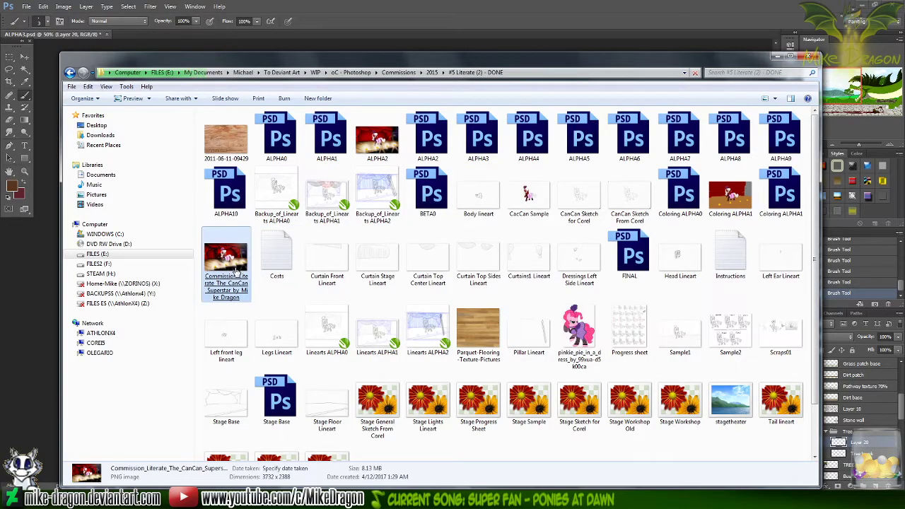
double_click(226, 260)
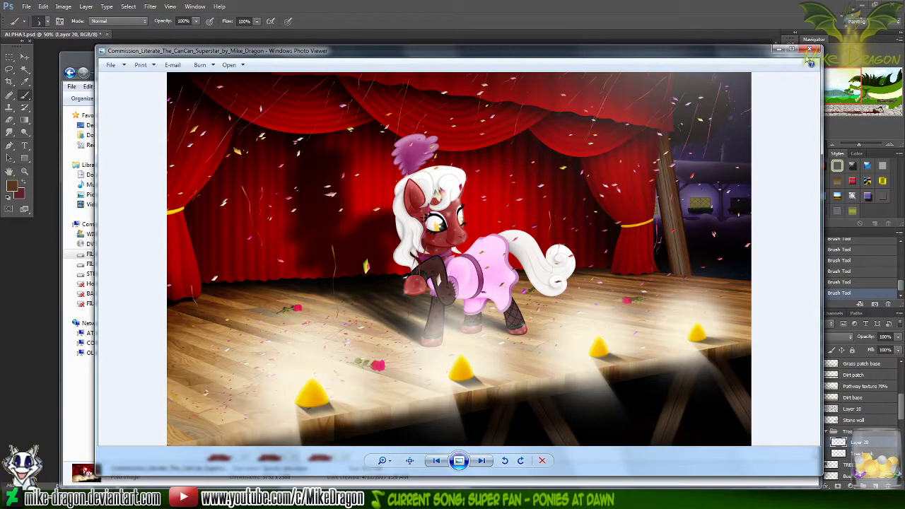
left_click(808, 49)
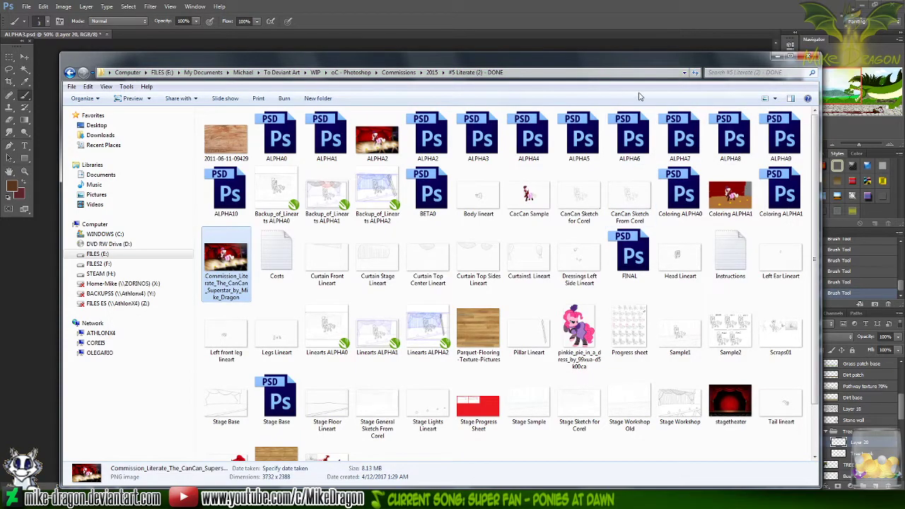
- Return to the oC - Photoshop folder and open the Too Spooky For You - Fantasy Stables Contest Entry folder
key("BackSpace")
key("BackSpace")
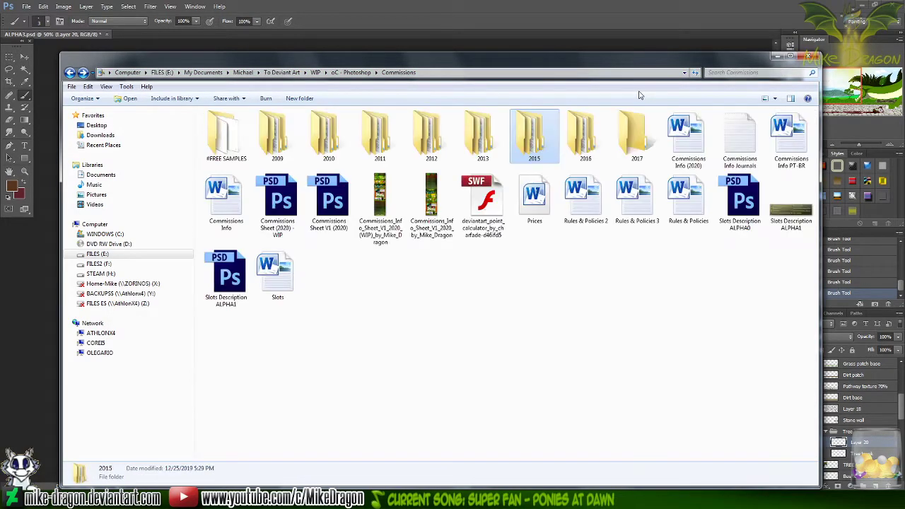
key("BackSpace")
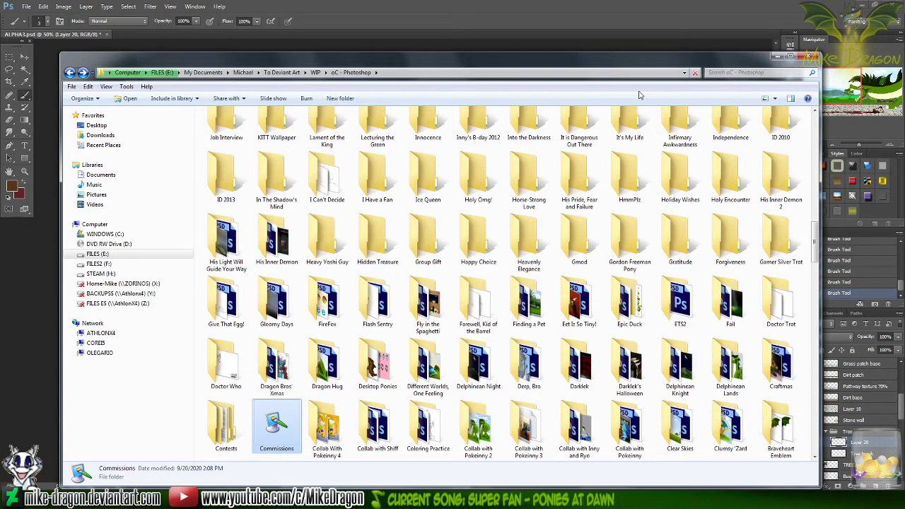
key("Home")
key("Page_Down")
key("Page_Down")
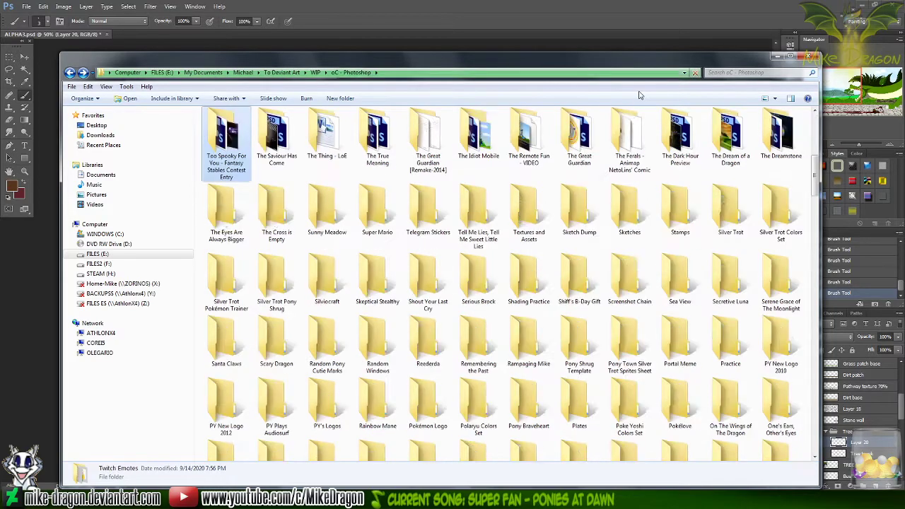
key("Return")
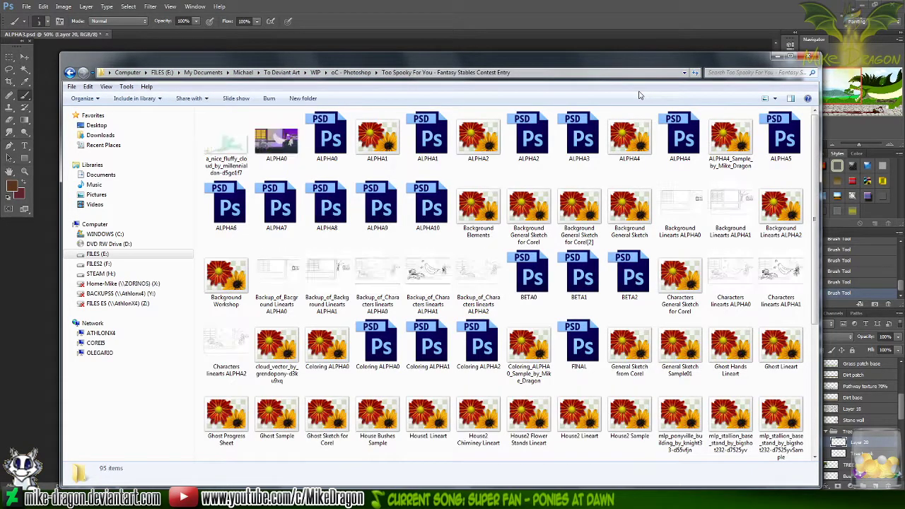
- Open the Too Spooky For You background image, examine its tree's trunk, branches and foliage up close, and return to Photoshop
type("too")
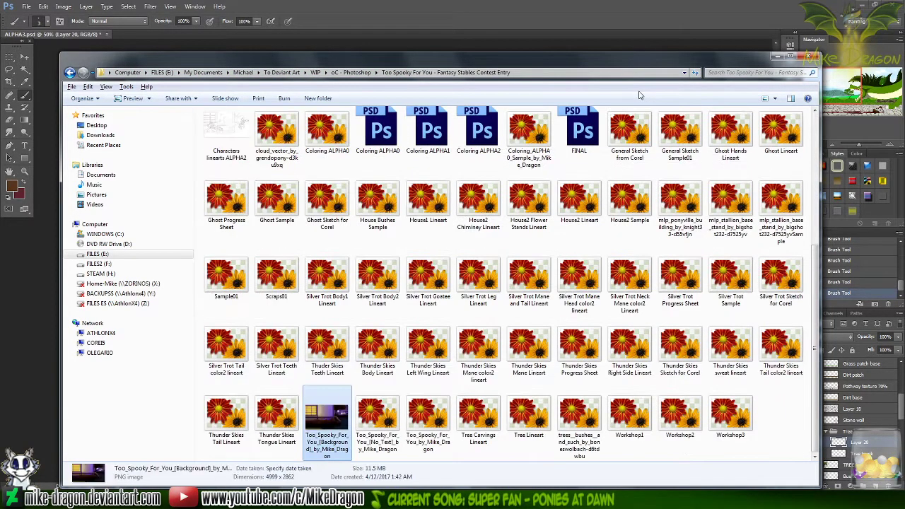
key("Return")
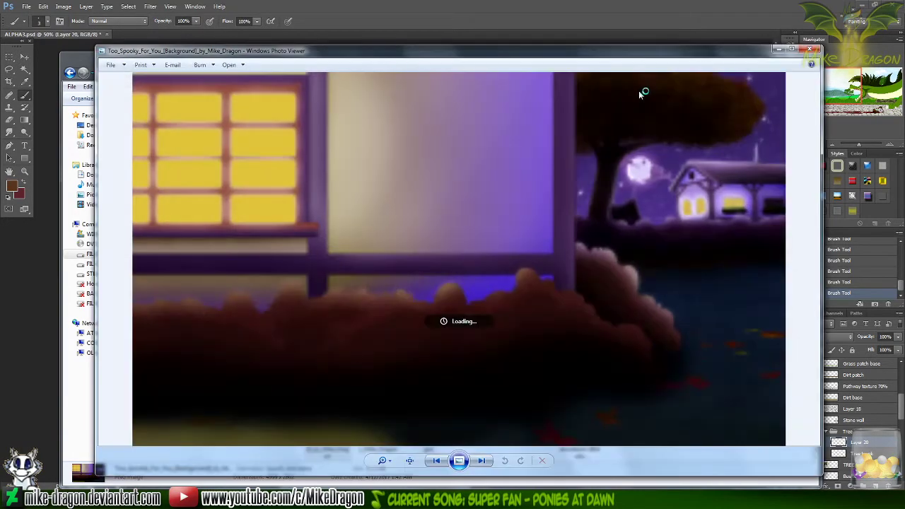
scroll(585, 121, "up", 5)
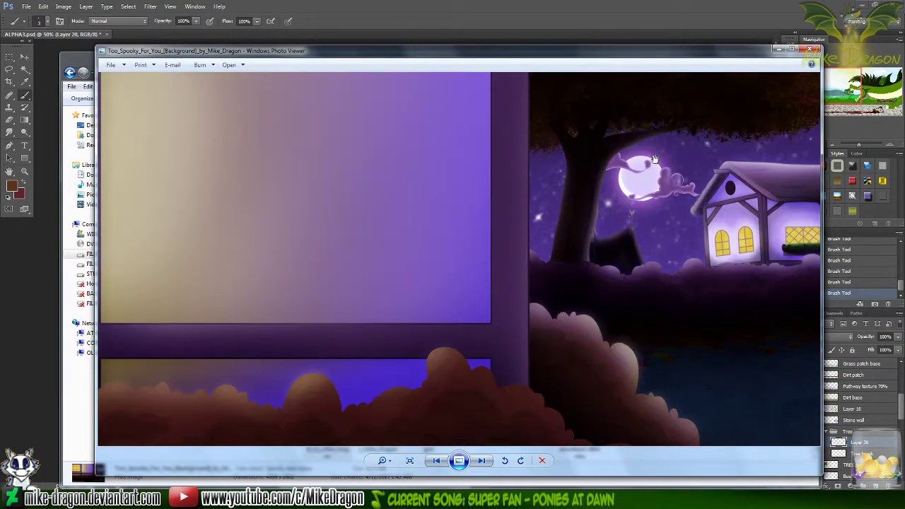
scroll(566, 164, "up", 2)
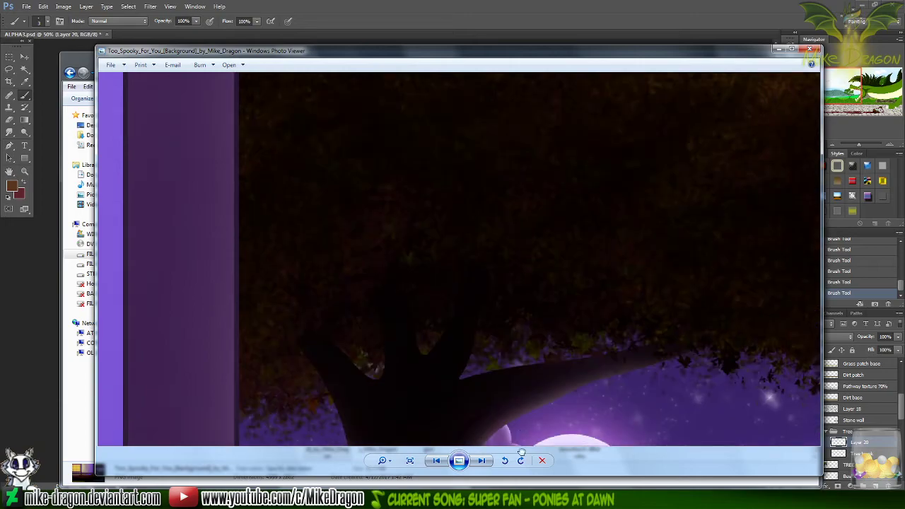
scroll(553, 290, "down", 5)
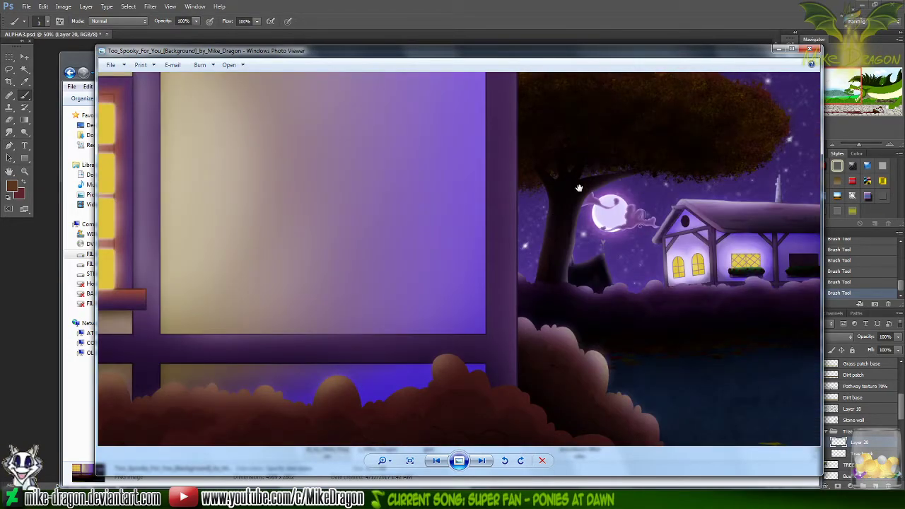
scroll(610, 158, "up", 3)
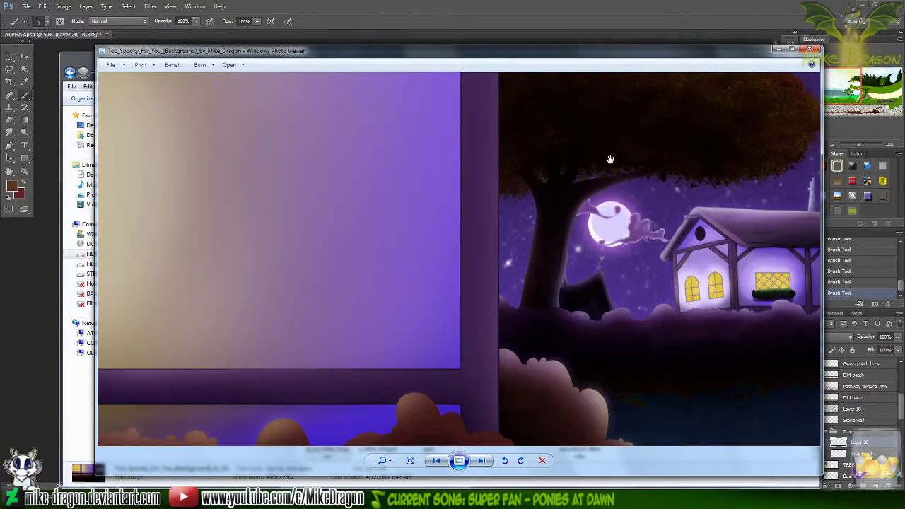
left_click_drag(659, 246, 483, 322)
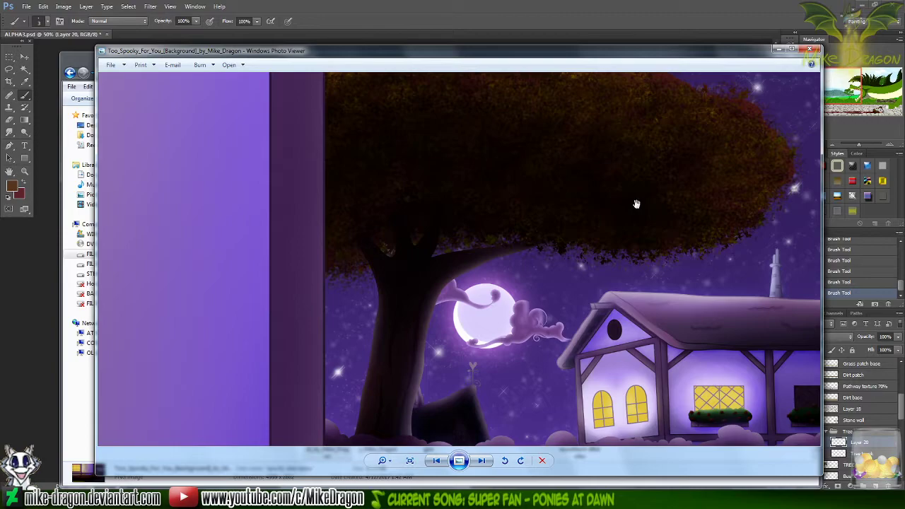
left_click(810, 49)
left_click(716, 20)
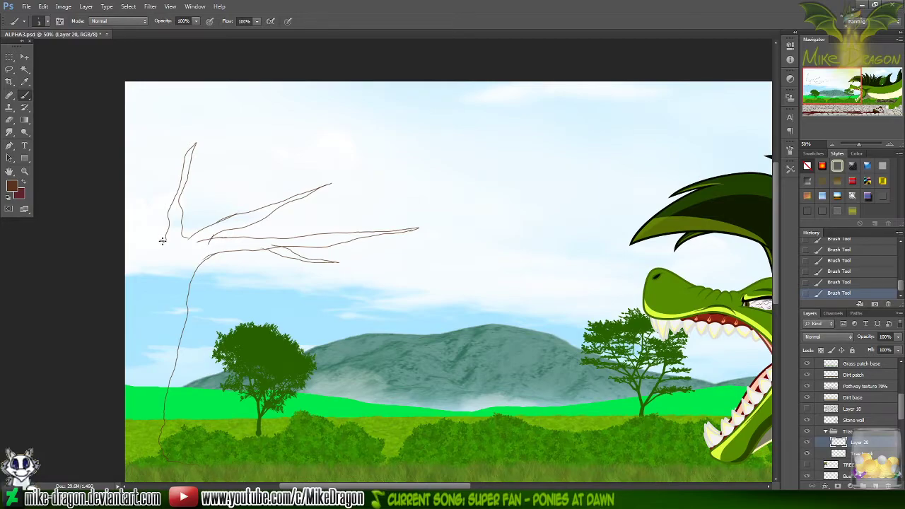
mouse_move(162, 240)
left_mouse_down()
mouse_move(123, 189)
mouse_move(120, 142)
left_mouse_up()
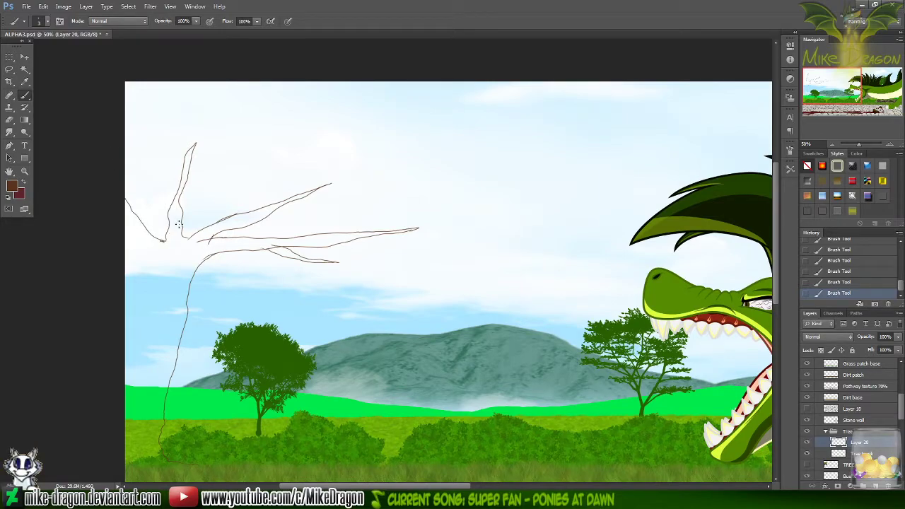
key("ctrl+z")
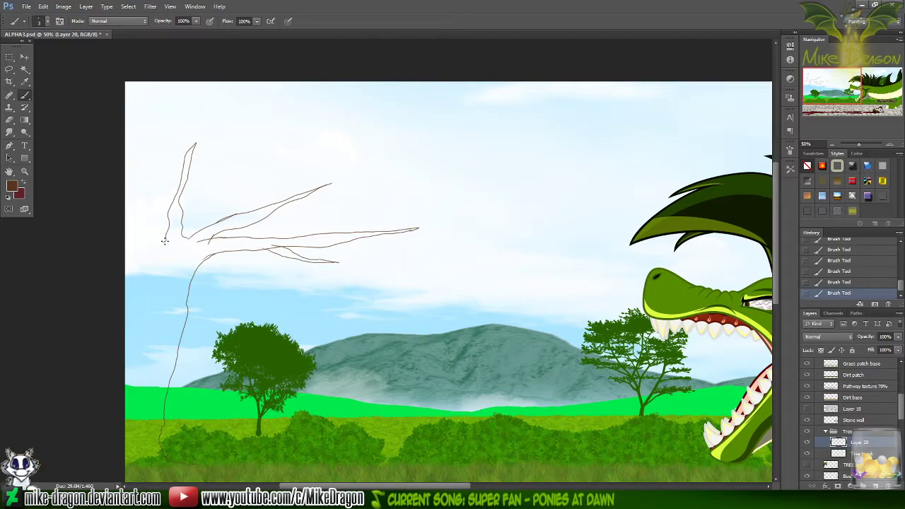
left_click_drag(164, 241, 111, 146)
key("ctrl+z")
- Outline the tree's leftmost branch with an upper edge curving up off the canvas and a short lower edge at the border
left_click_drag(164, 241, 123, 177)
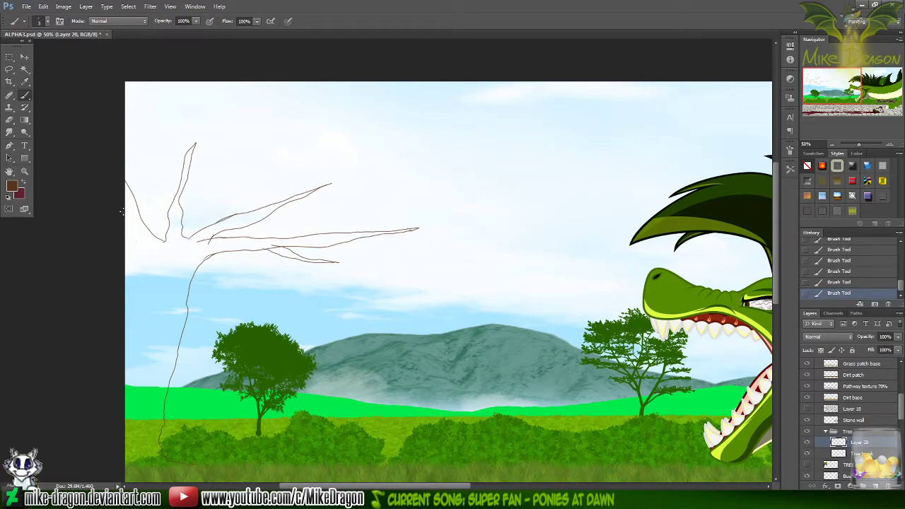
left_click_drag(123, 214, 129, 244)
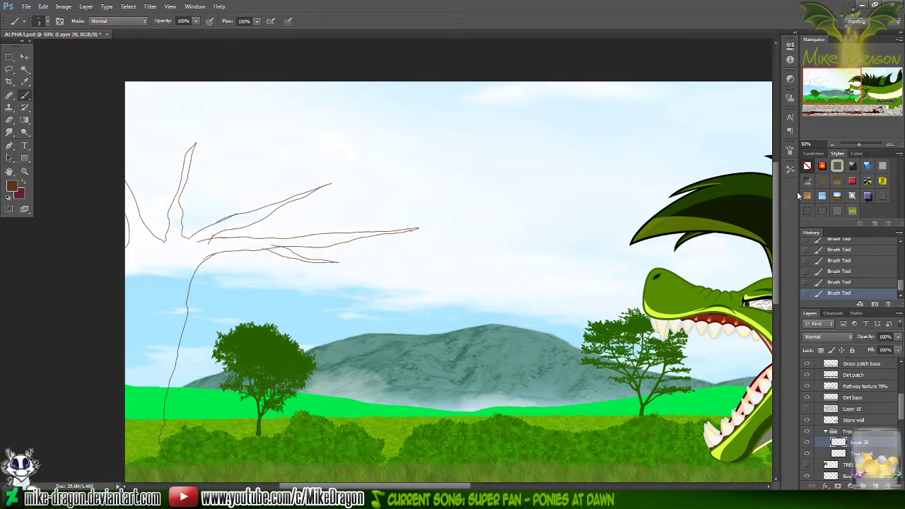
- Hide the Dirt base, Pathway texture 70%, Dirt patch, Grass patch base, Grass patch and Grass patch colors set layers
left_click_drag(832, 79, 843, 87)
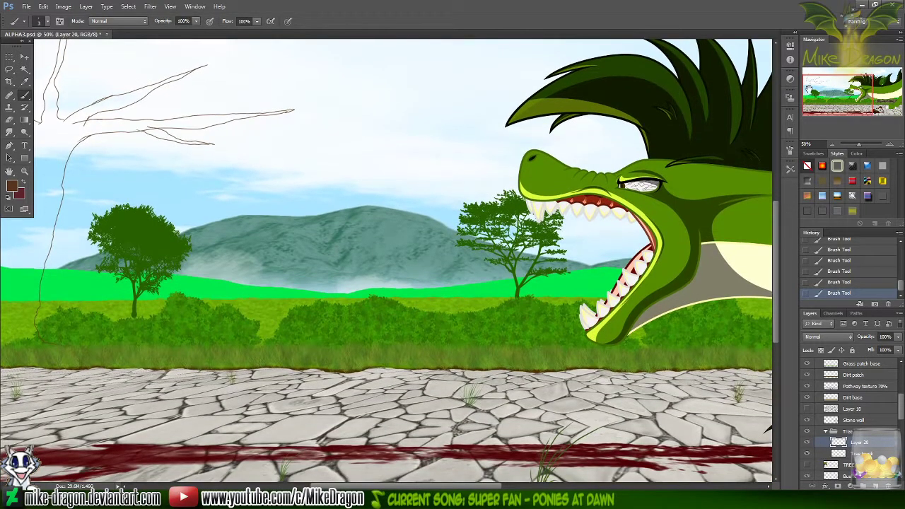
left_click(808, 88)
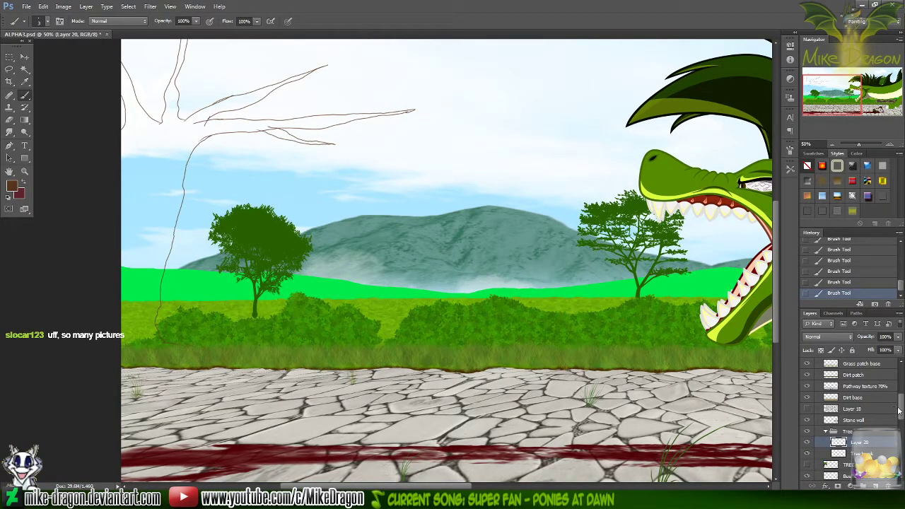
scroll(902, 410, "up", 3)
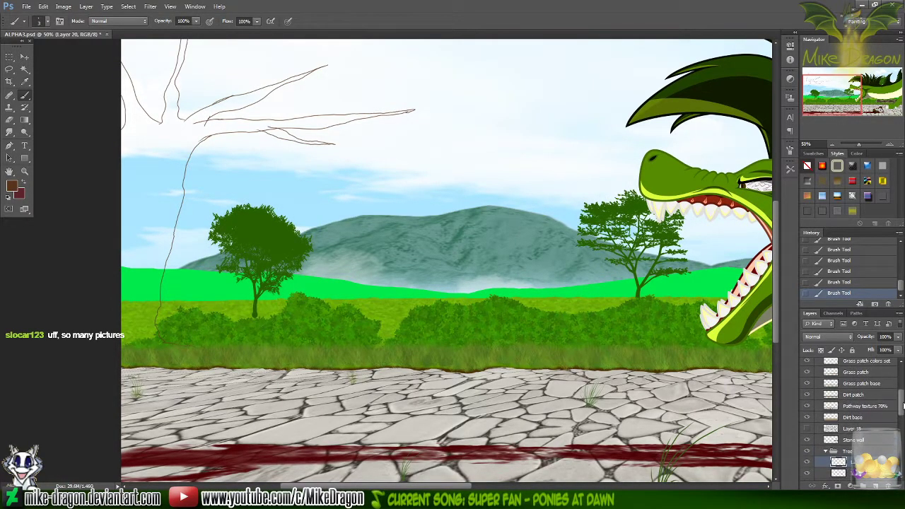
left_click(805, 434)
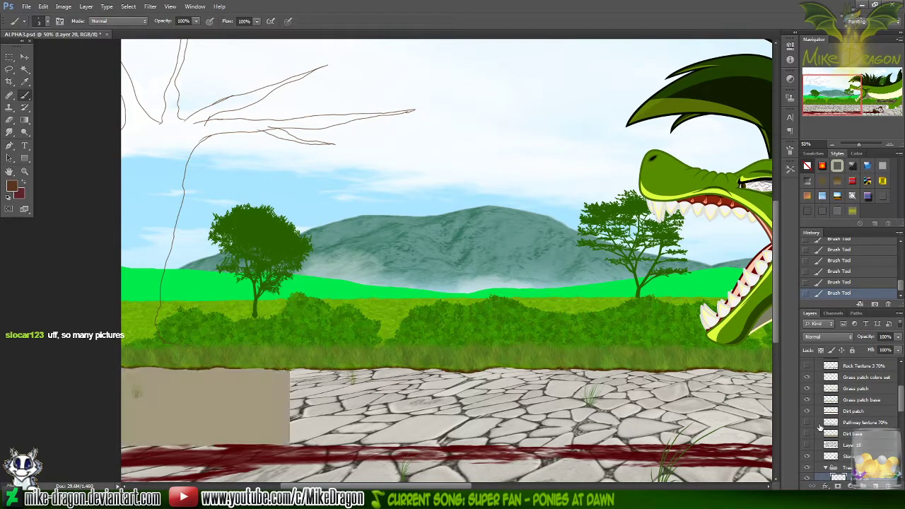
left_click(810, 422)
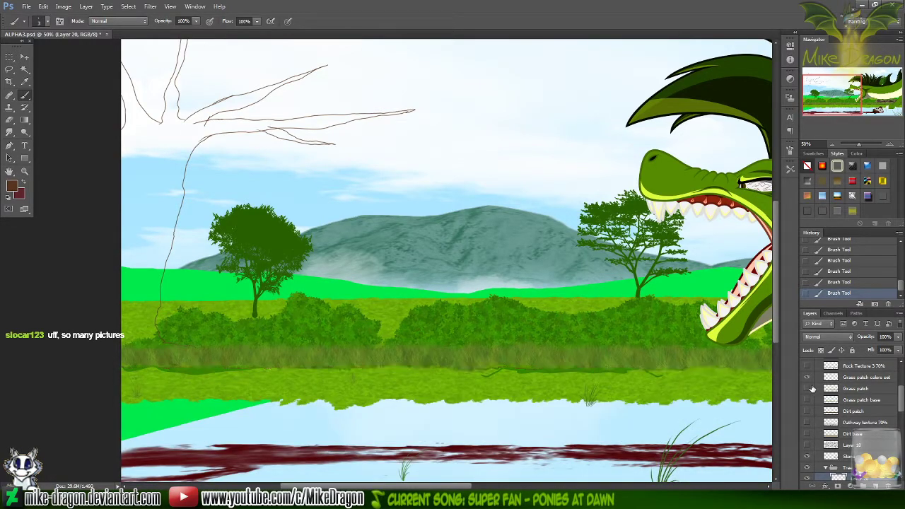
left_click(807, 388)
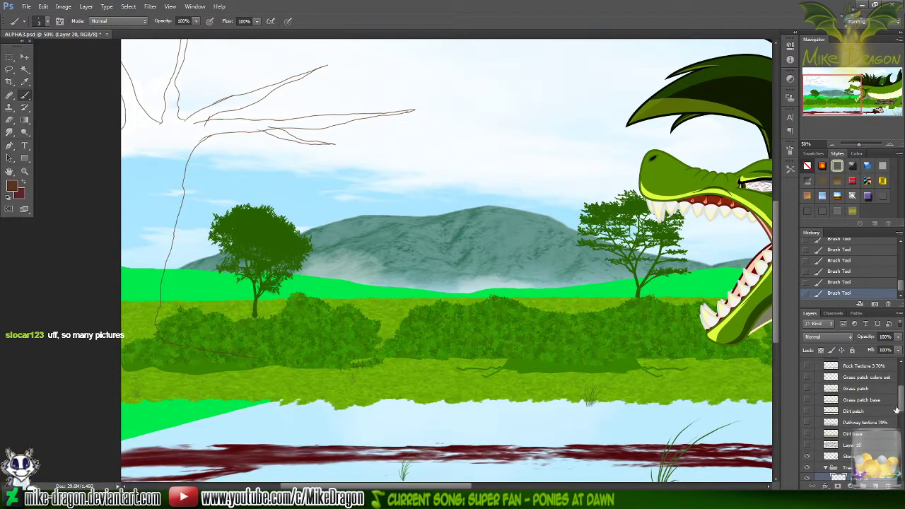
- Extend the tree's root outline rightward across the grass and bring its lower edge back to the canvas's left border
scroll(897, 408, "down", 2)
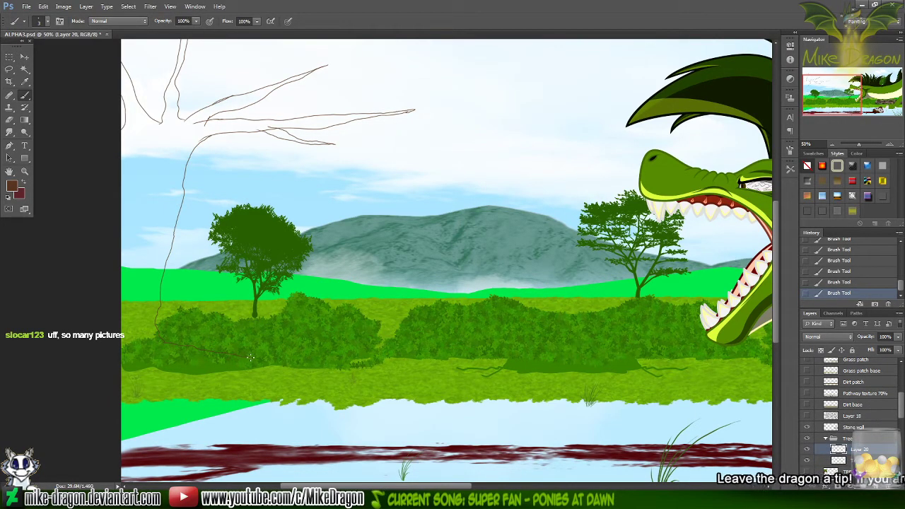
left_click_drag(295, 369, 102, 389)
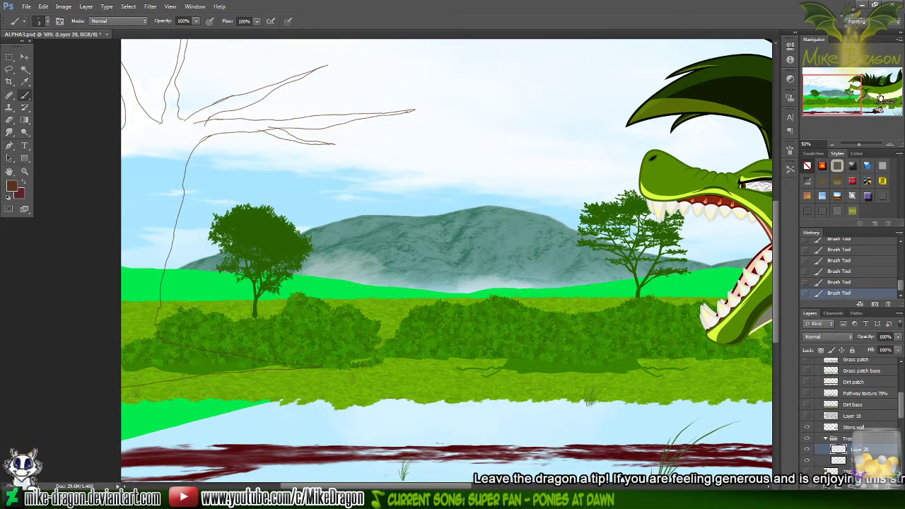
left_click_drag(833, 91, 829, 85)
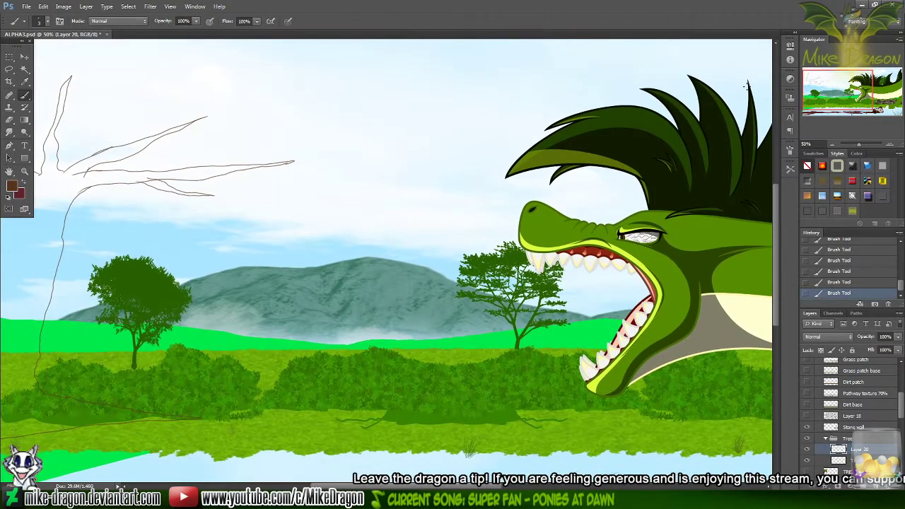
- Select the tree's outlined shape with the Magic Wand by selecting the outside area plus the left-border gap and inverting the selection
scroll(308, 221, "left", 1)
scroll(308, 221, "left", 5)
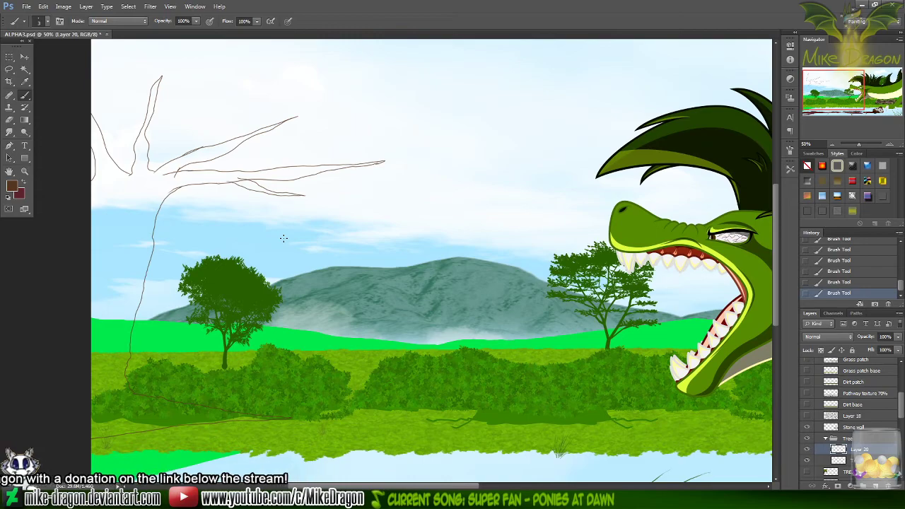
key("w")
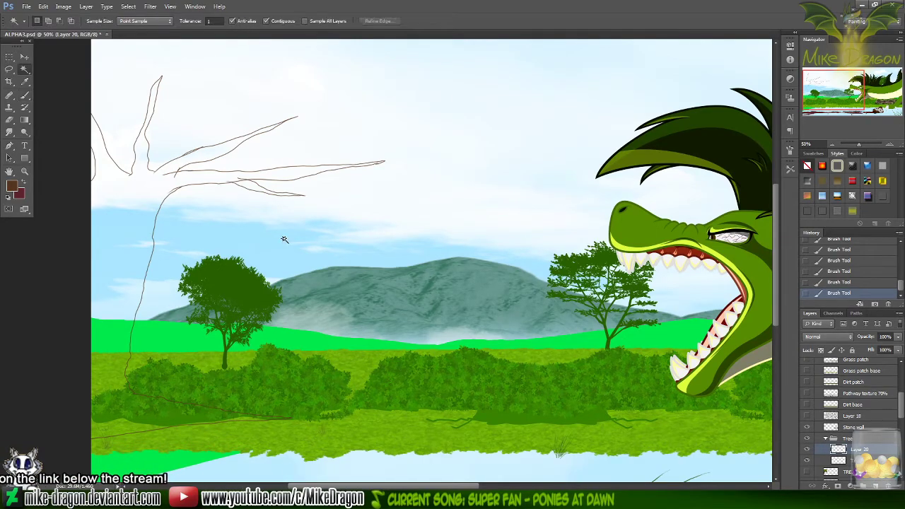
scroll(283, 239, "up", 1)
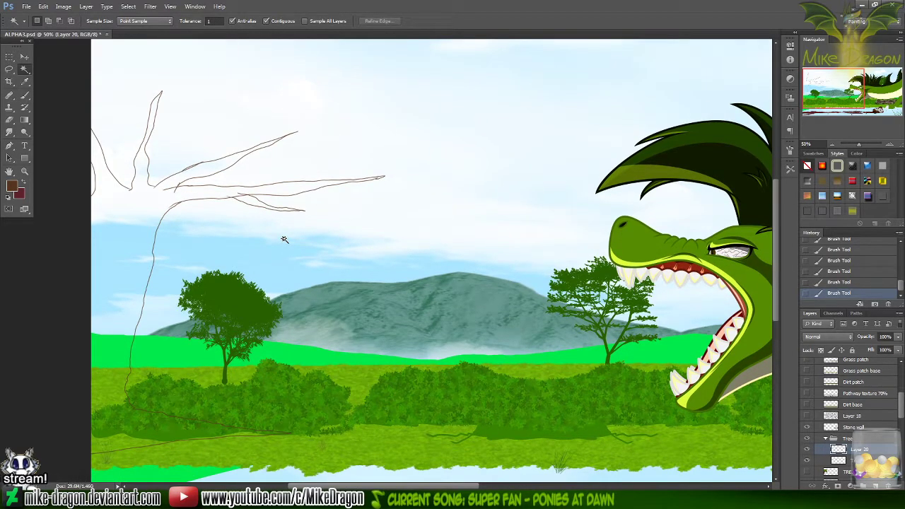
left_click(283, 239)
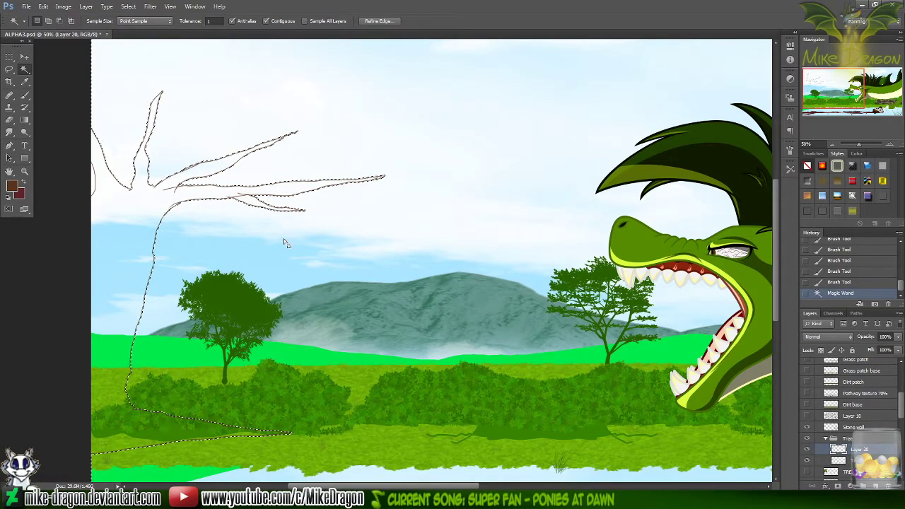
left_click(93, 182, "shift")
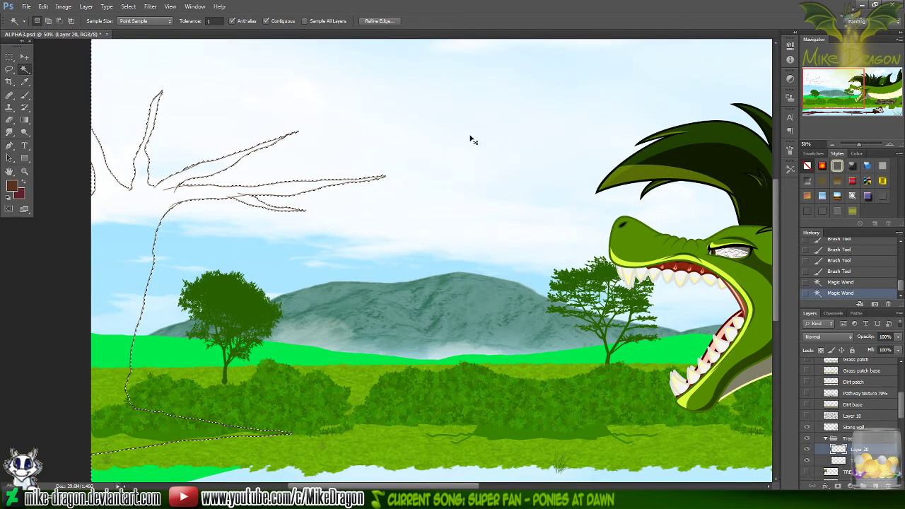
key("ctrl+shift+i")
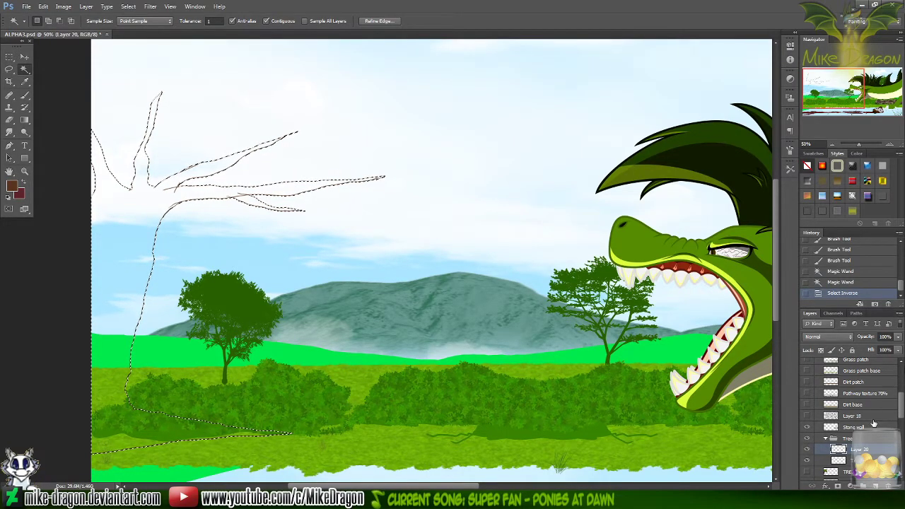
- On the Tree trunk layer, with Layer 20 hidden, paint the selected trunk, branches and root solid brown using a 236 px brush, and deselect
left_click(841, 460)
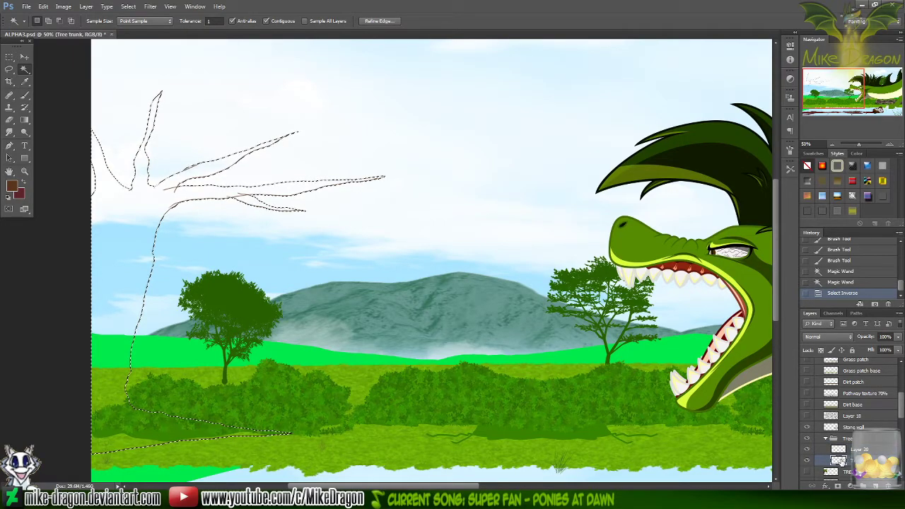
left_click(807, 450)
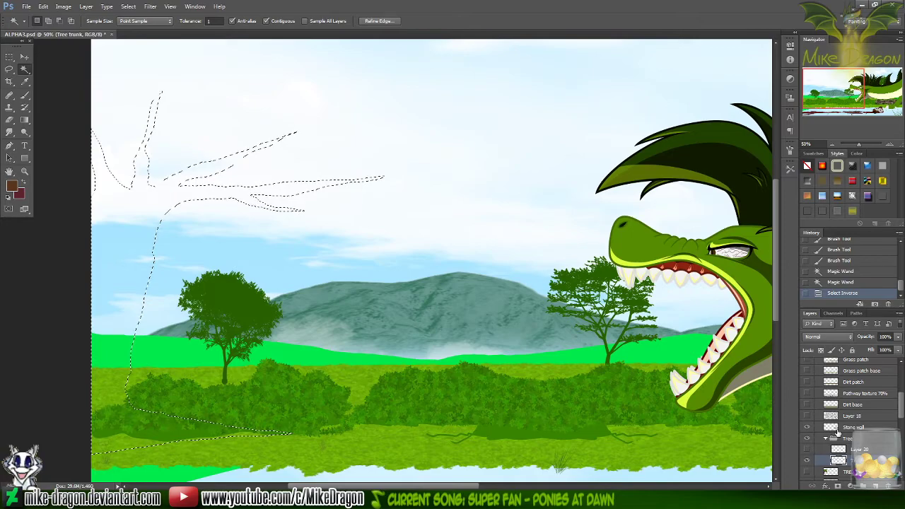
key("b")
right_click(362, 48)
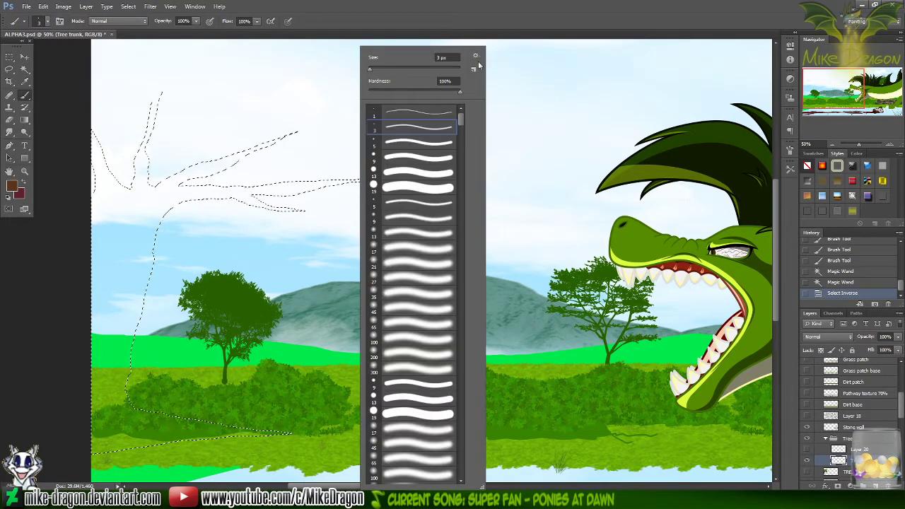
left_click_drag(399, 66, 432, 68)
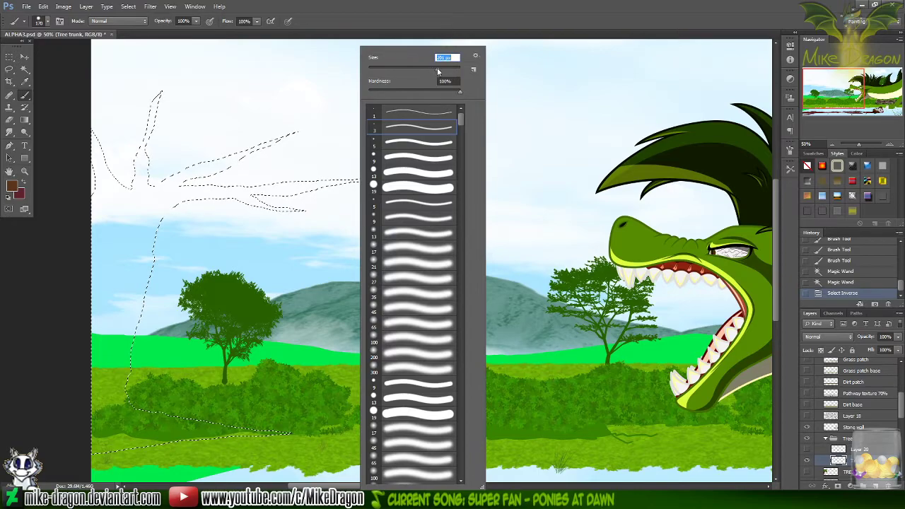
key("Return")
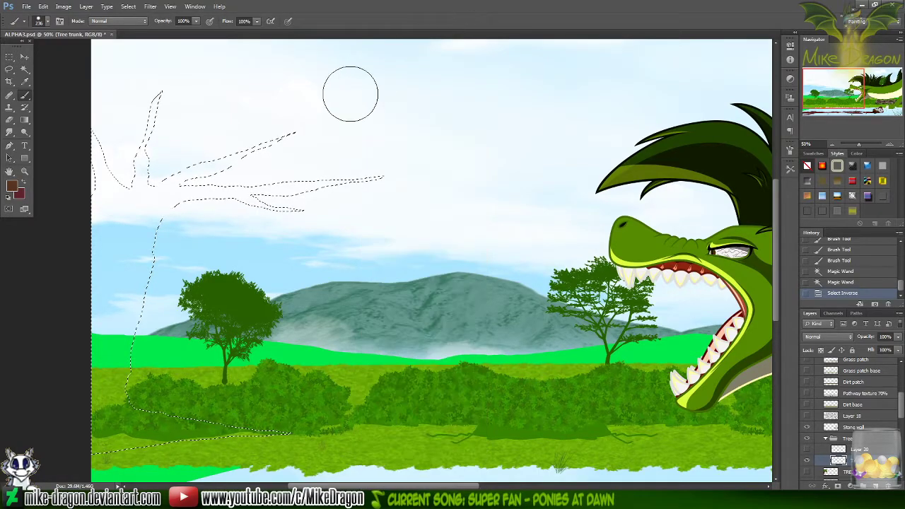
left_click_drag(396, 178, 277, 199)
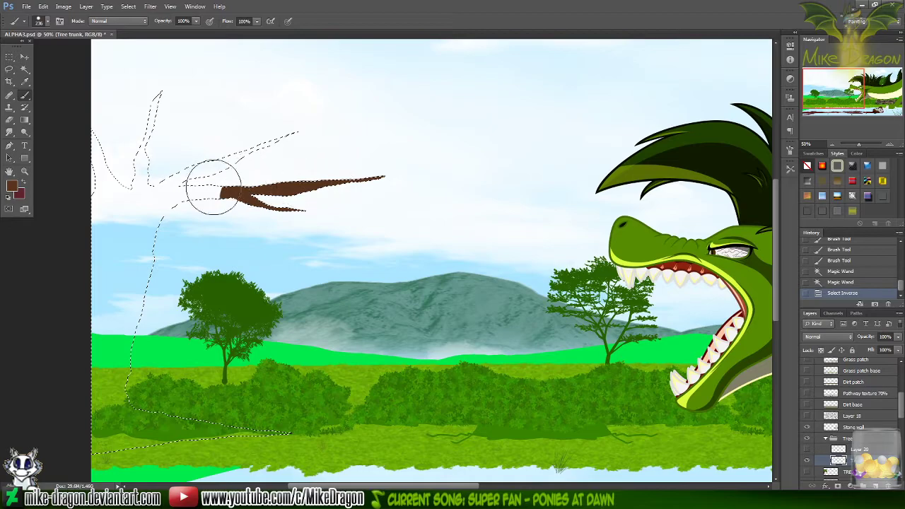
mouse_move(297, 131)
left_mouse_down()
mouse_move(165, 154)
mouse_move(155, 106)
mouse_move(71, 179)
mouse_move(70, 157)
mouse_move(196, 174)
mouse_move(154, 270)
mouse_move(176, 310)
mouse_move(116, 403)
mouse_move(180, 433)
mouse_move(283, 435)
mouse_move(36, 441)
left_mouse_up()
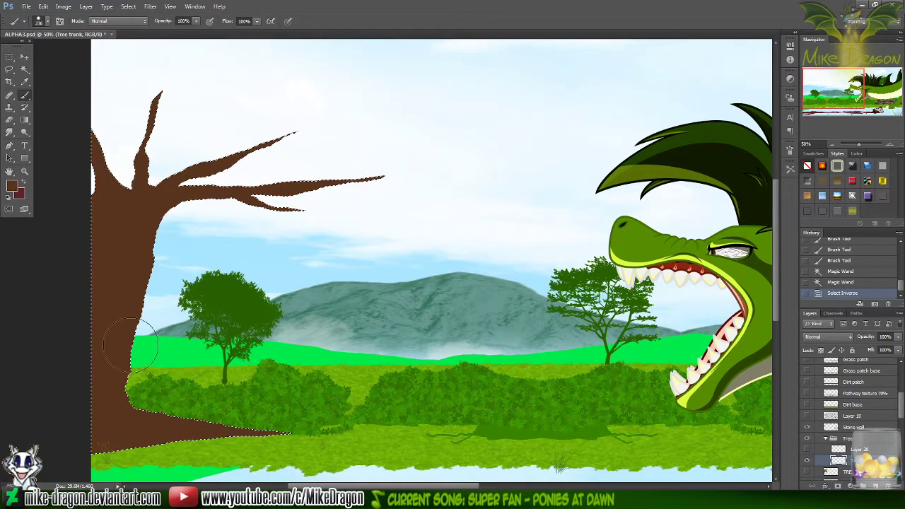
left_click_drag(121, 225, 154, 177)
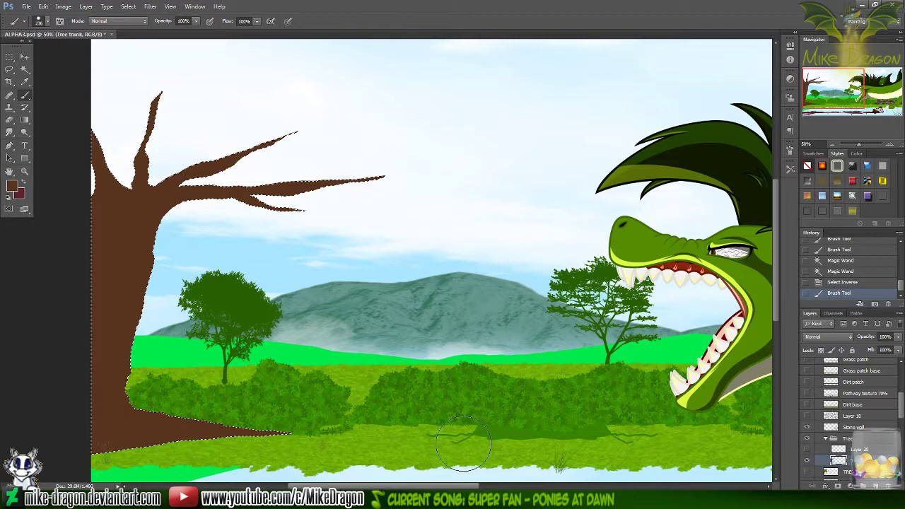
key("ctrl+d")
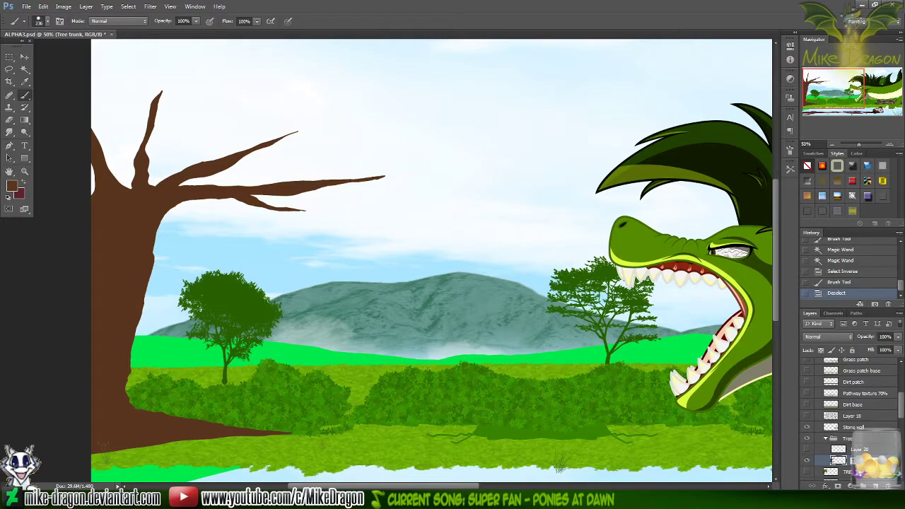
- Rename the painted trunk layer Tree trunk base and delete the outline layer, Layer 20
key("Return")
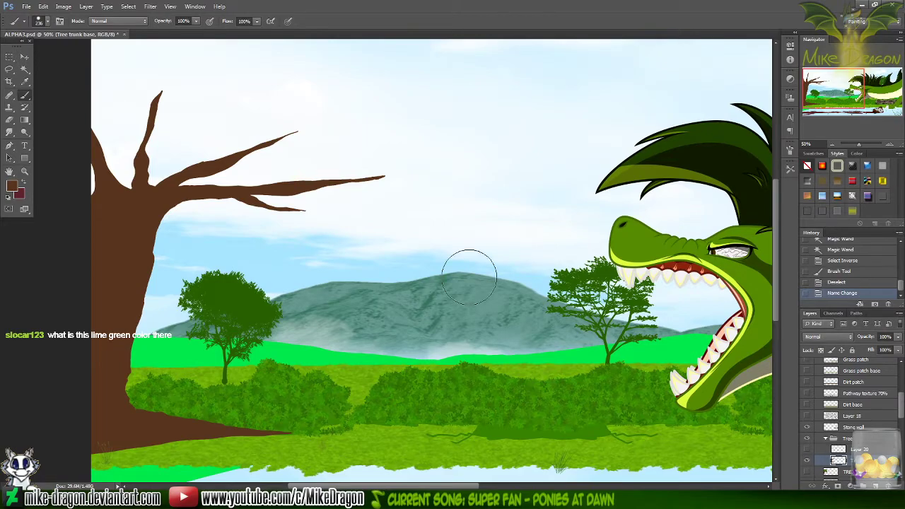
key("v")
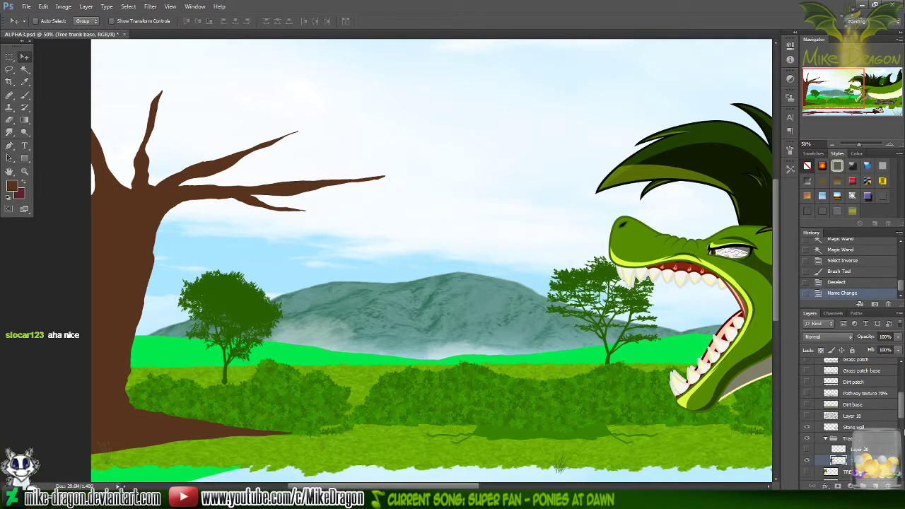
scroll(900, 418, "down", 2)
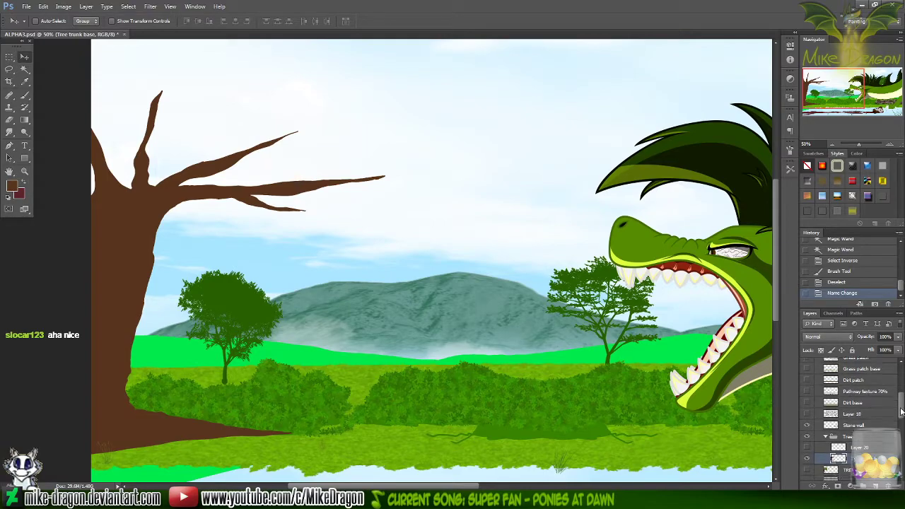
left_click(857, 430)
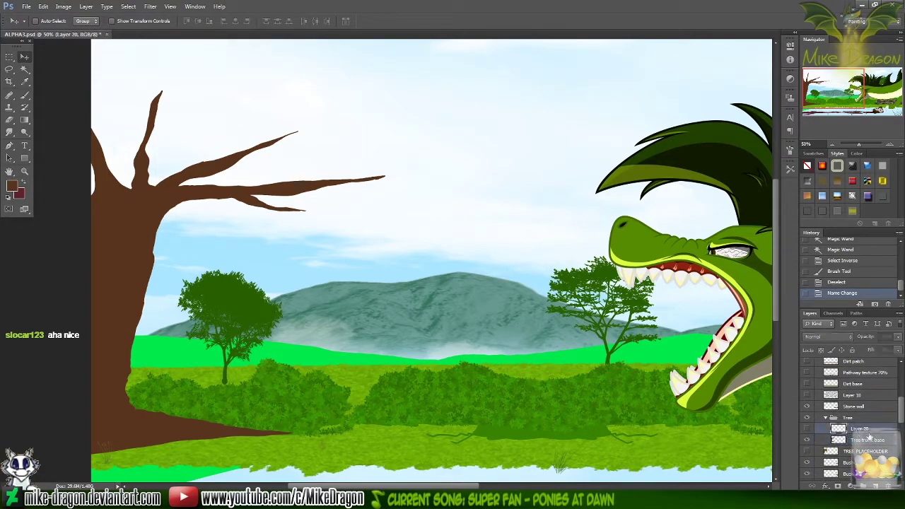
left_click(888, 485)
key("Return")
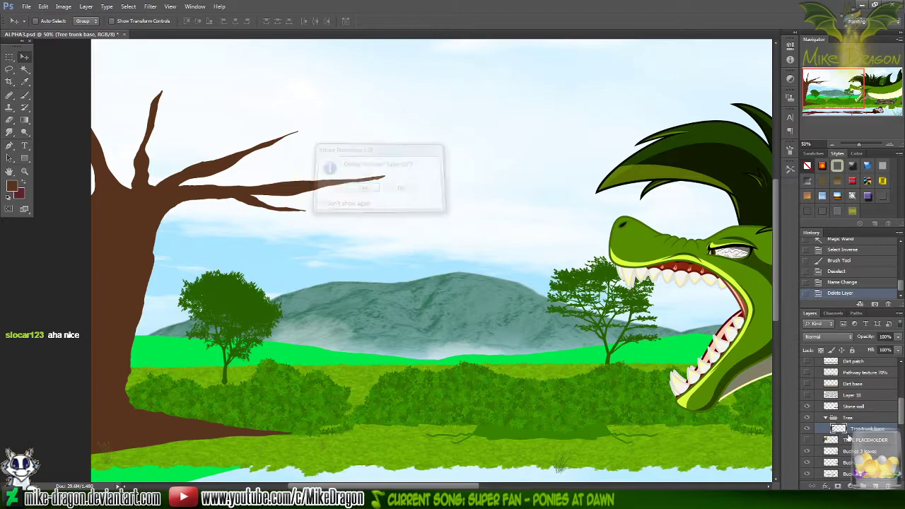
- Add two layers named Leaves 1 and Leaves 2 above Tree trunk base, and make Leaves 1 the active layer
left_click(875, 486)
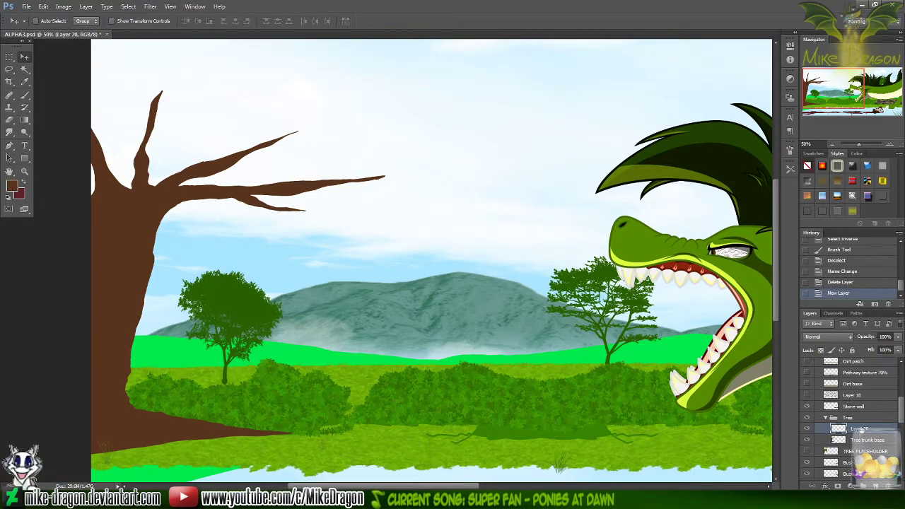
double_click(860, 429)
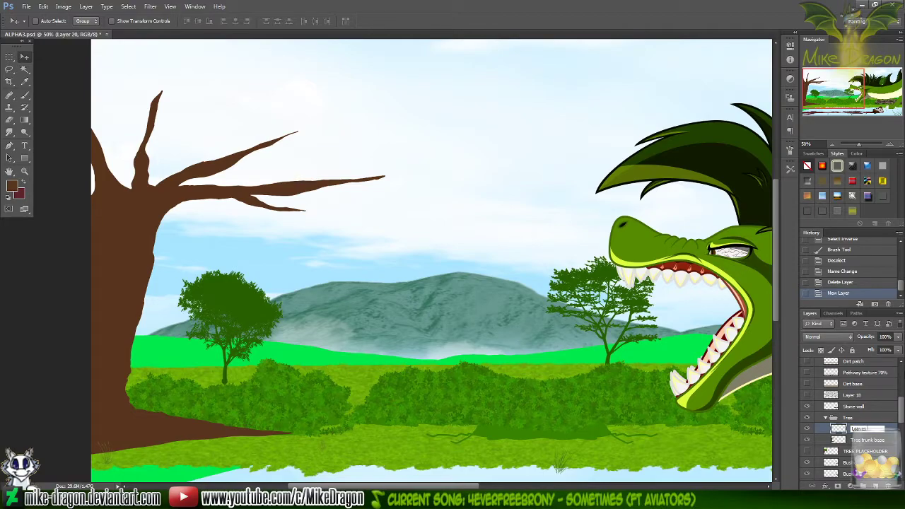
type("1")
key("Return")
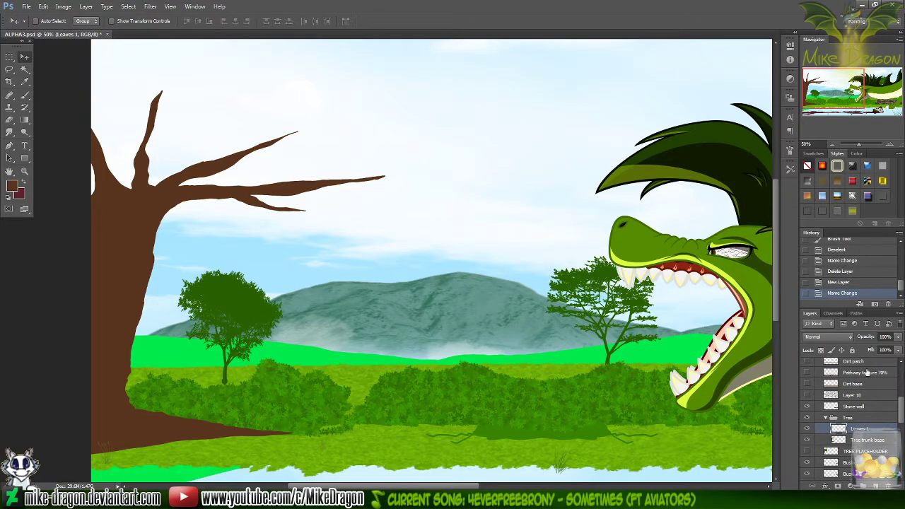
left_click(875, 485)
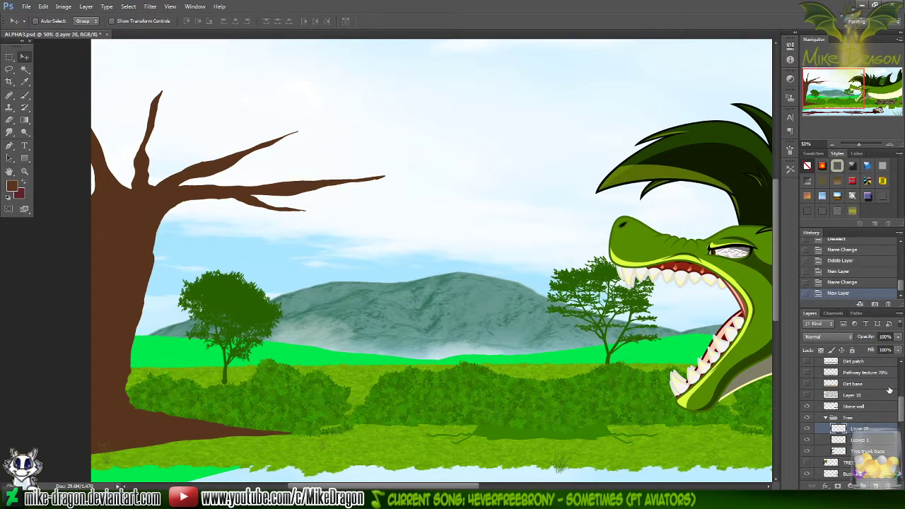
double_click(859, 430)
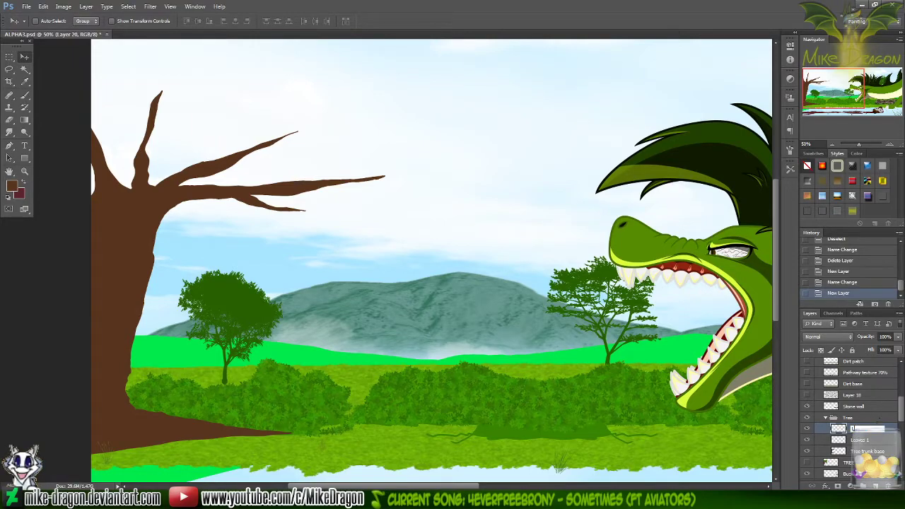
key("Return")
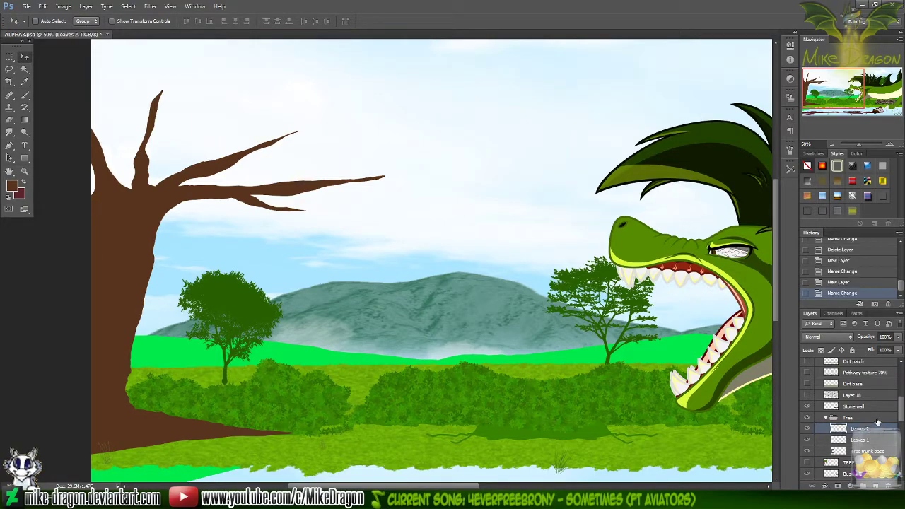
left_click(840, 440)
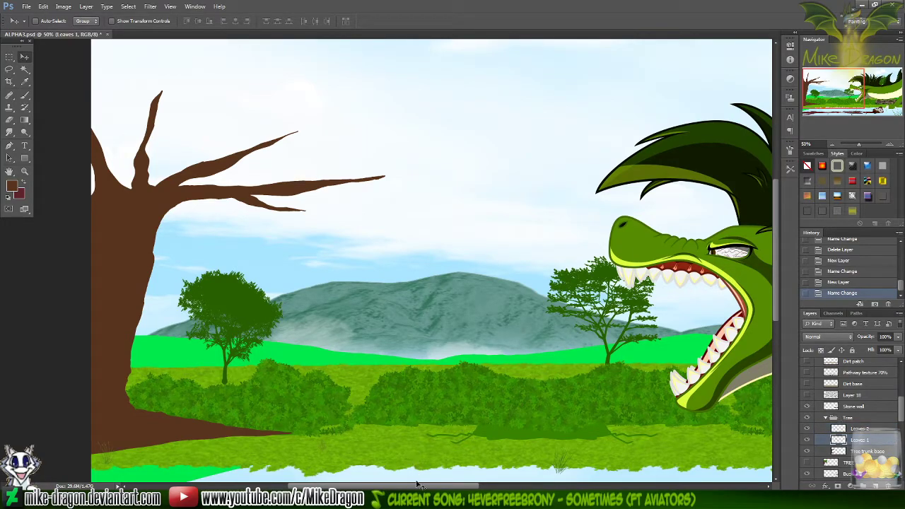
- Open the Too Spooky For You No Text image, examine its tree's foliage and leaf edges up close, and return to Photoshop
key("alt+Tab")
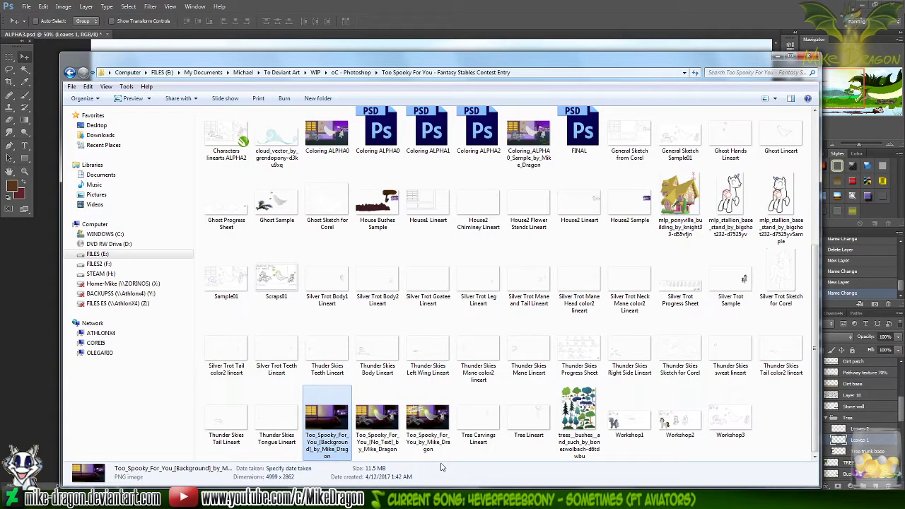
double_click(378, 423)
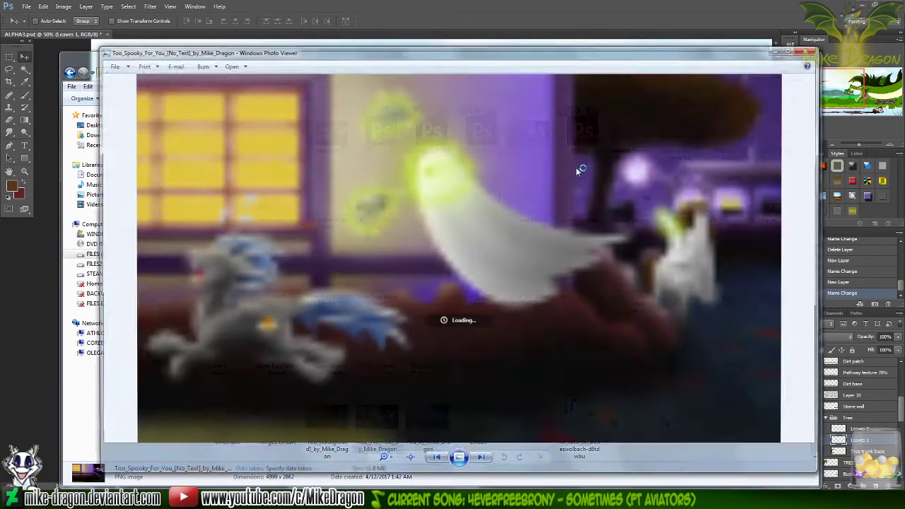
scroll(683, 106, "up", 3)
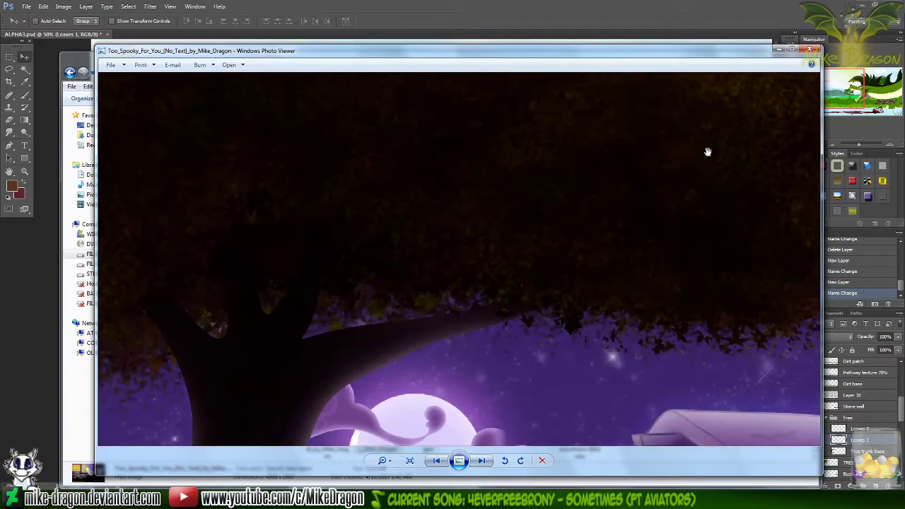
left_click_drag(715, 162, 515, 268)
scroll(460, 370, "up", 2)
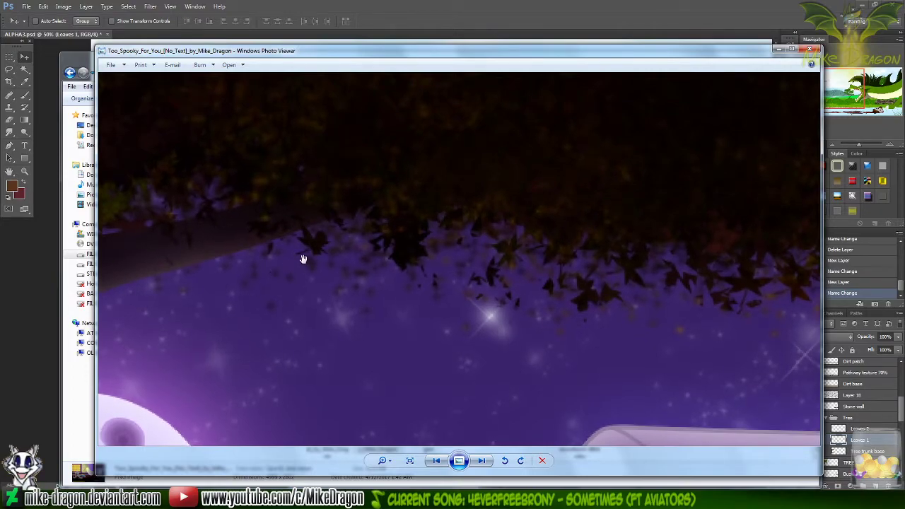
scroll(302, 259, "down", 3)
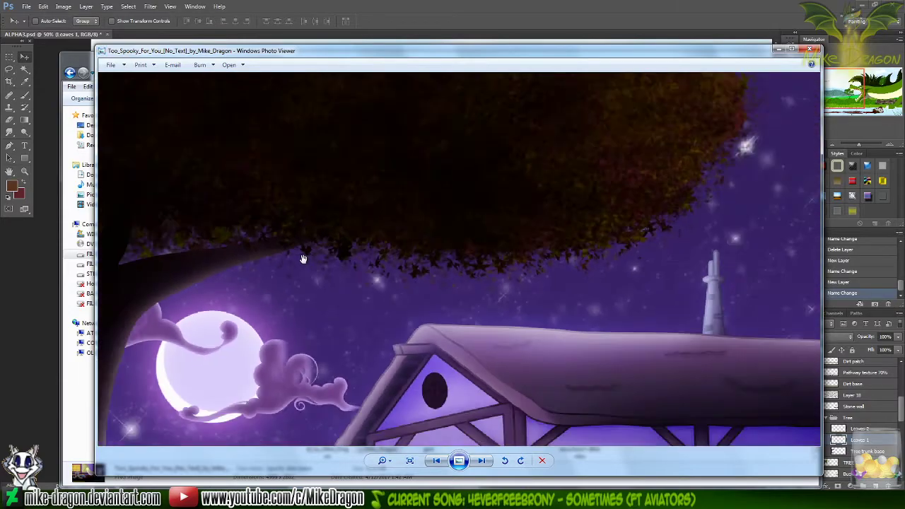
scroll(303, 259, "down", 2)
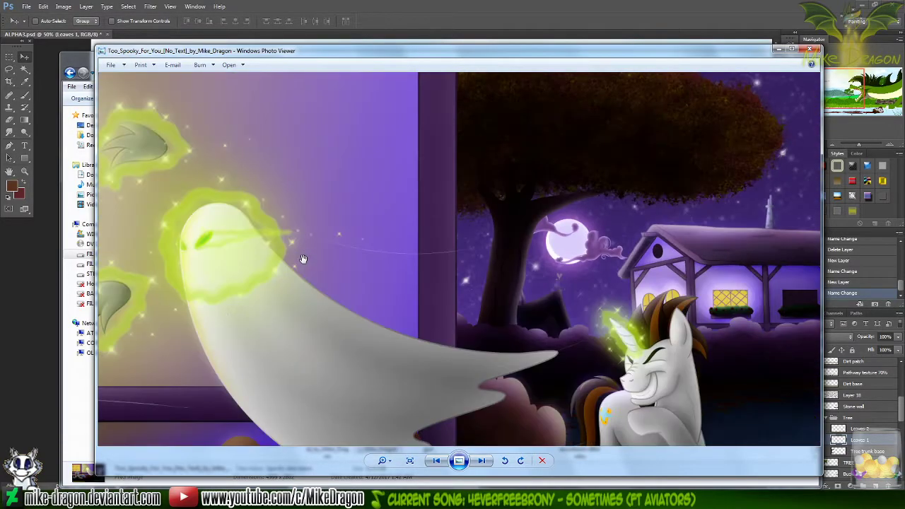
scroll(549, 228, "down", 2)
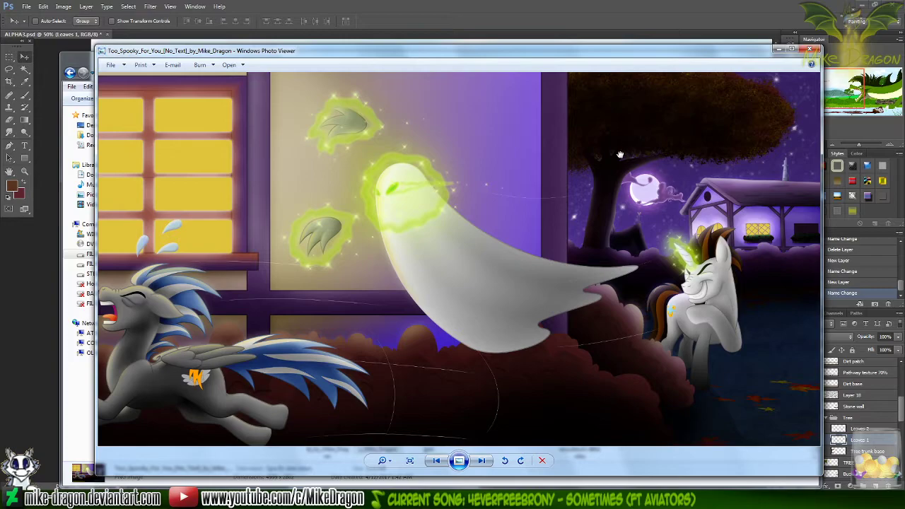
left_click(635, 14)
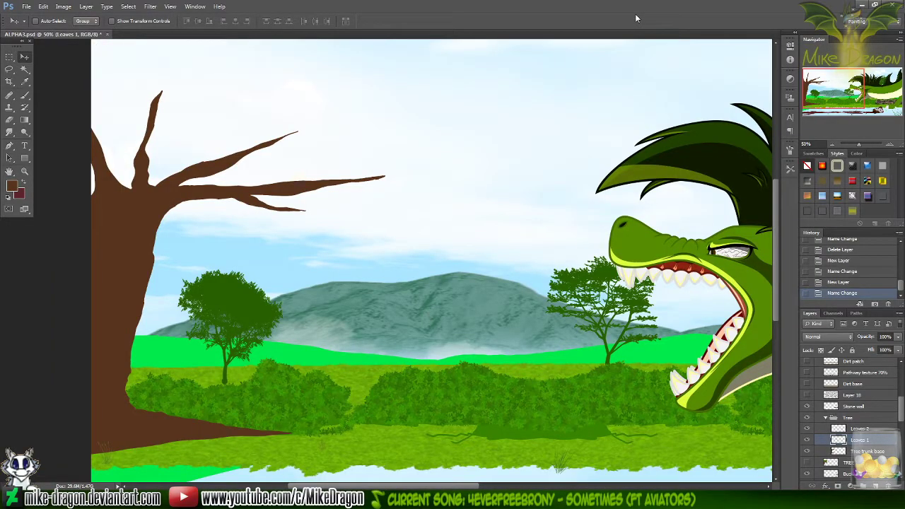
- Set the foreground colour to a light green sampled from the grass behind the bushes
scroll(558, 216, "up", 3)
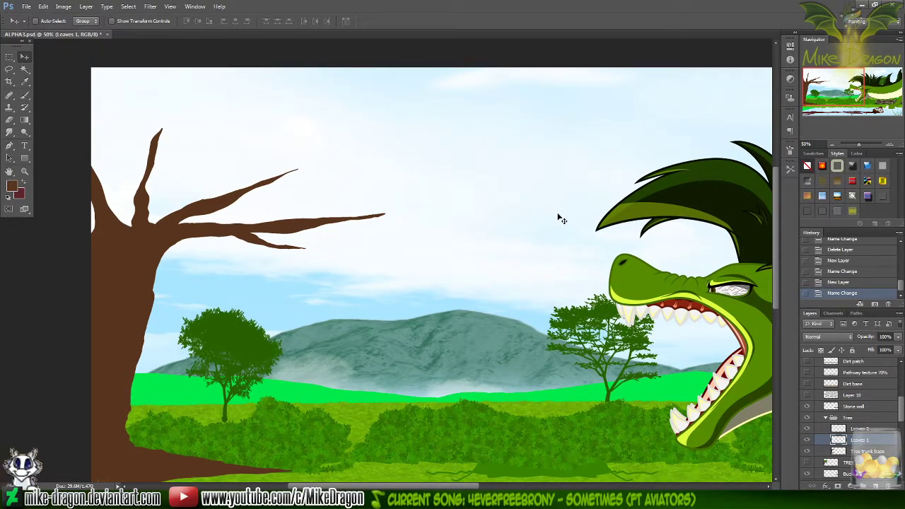
key("b")
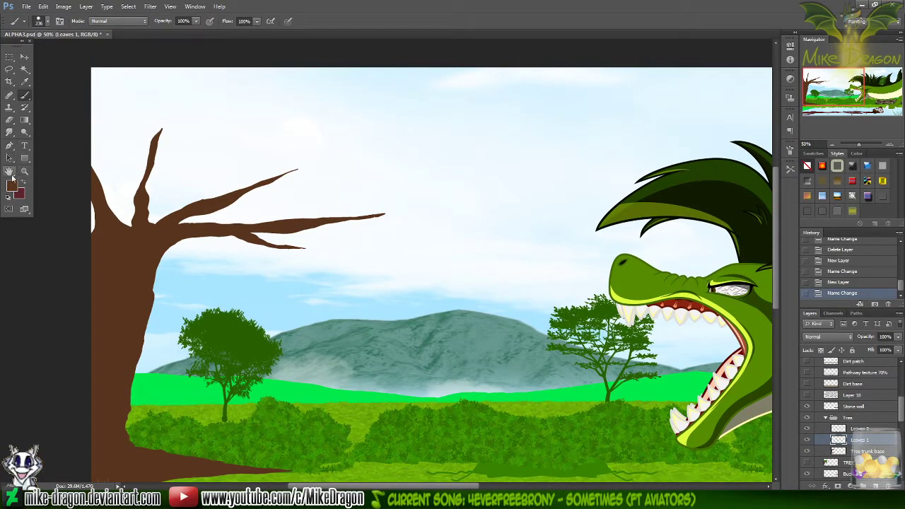
left_click(11, 183)
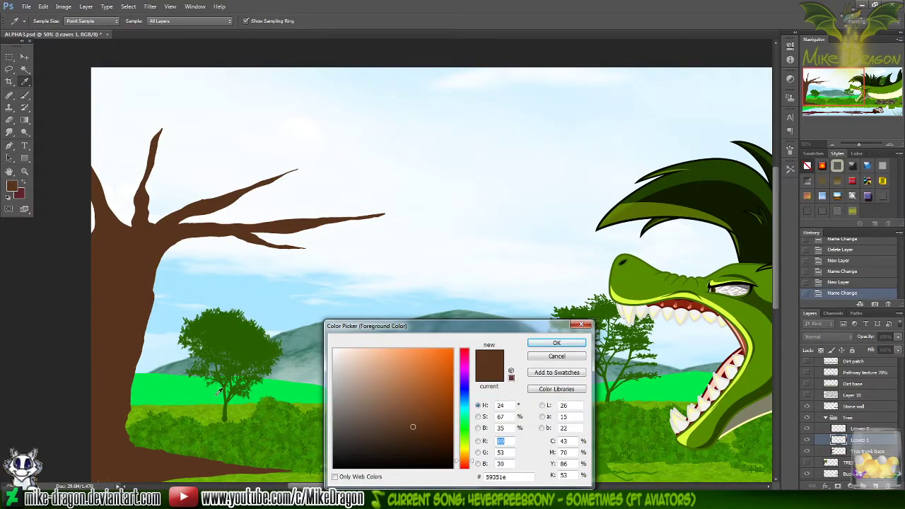
left_click(199, 408)
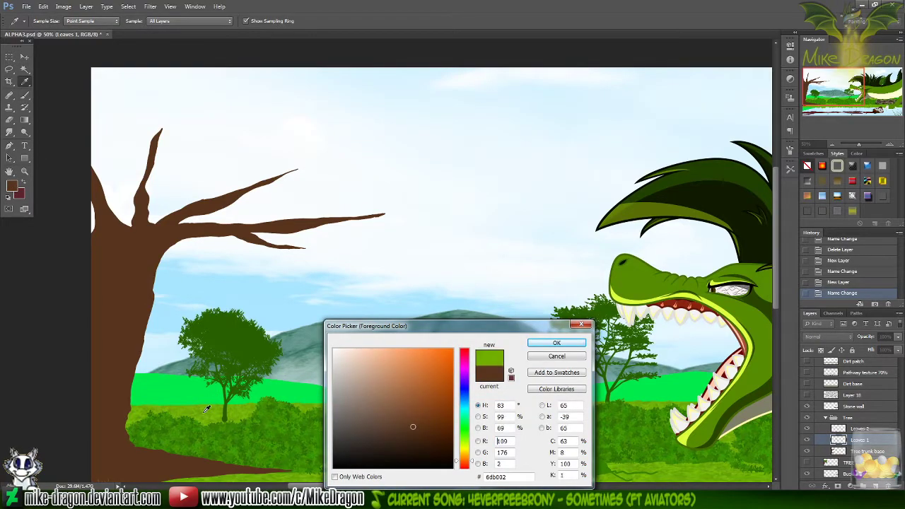
left_click(557, 344)
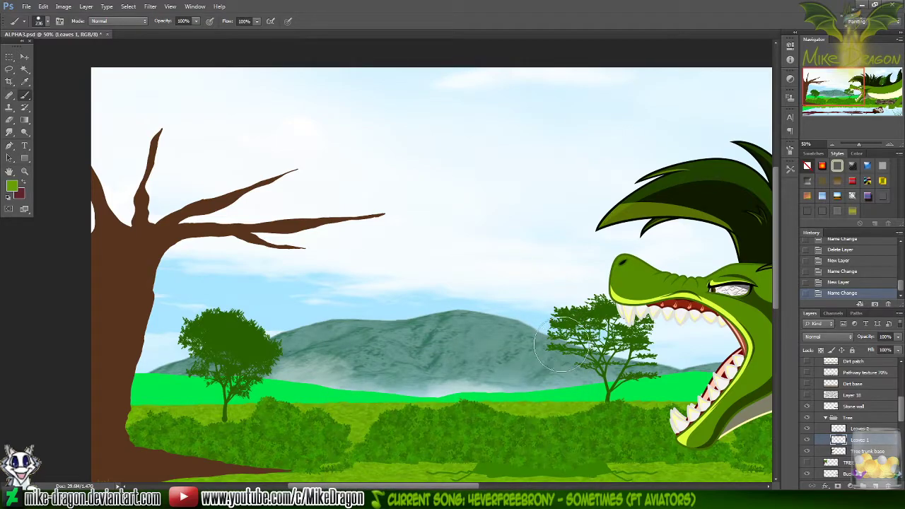
- Choose the 70 px scattered leaf brush preset for painting the foliage
right_click(566, 333)
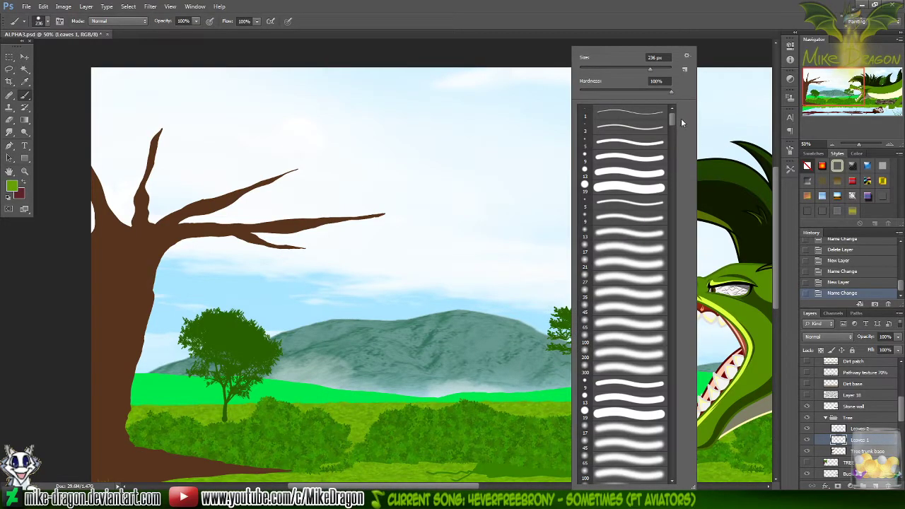
mouse_move(672, 119)
left_mouse_down()
mouse_move(672, 205)
mouse_move(673, 191)
left_mouse_up()
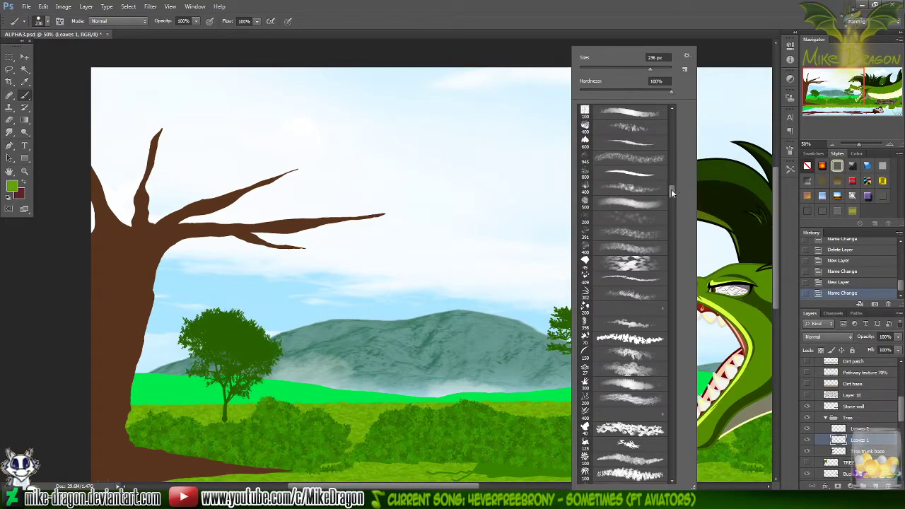
left_click_drag(671, 189, 677, 200)
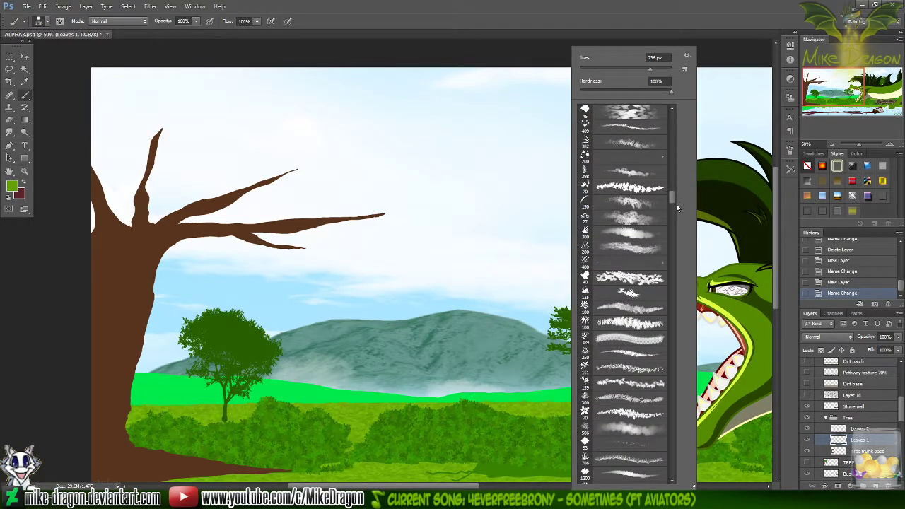
left_click(601, 412)
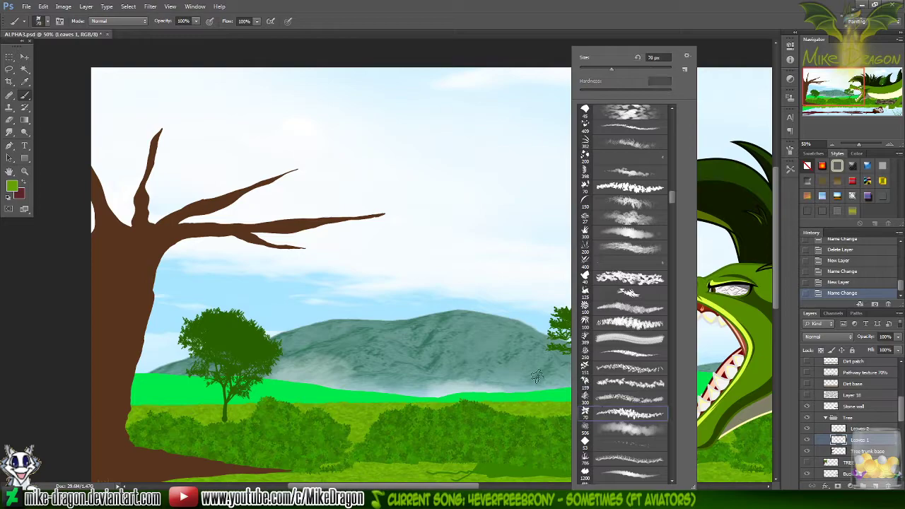
- Try the leaf brush with test strokes in the sky and beside the severed head, undoing each one
left_click(434, 190)
mouse_move(436, 197)
left_mouse_down()
mouse_move(478, 202)
mouse_move(489, 167)
mouse_move(421, 163)
mouse_move(385, 221)
mouse_move(483, 249)
mouse_move(538, 157)
mouse_move(565, 175)
left_mouse_up()
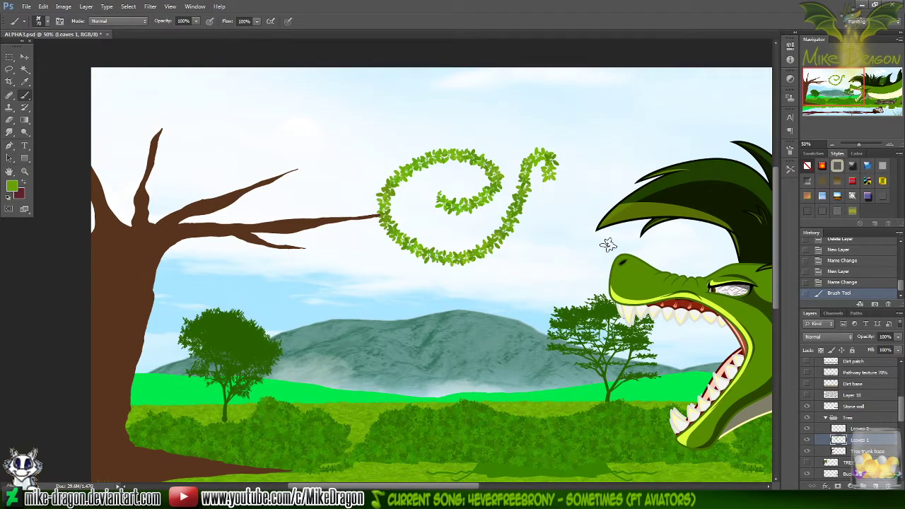
key("ctrl+z")
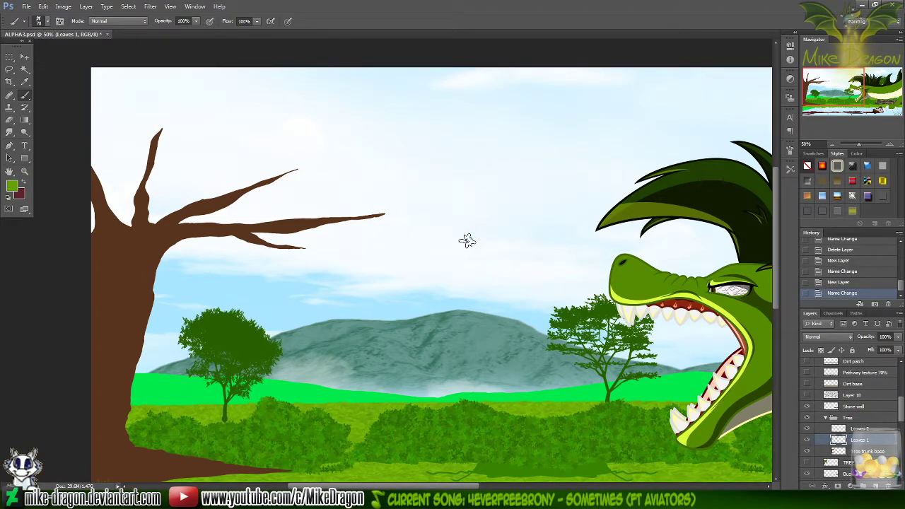
right_click(463, 242)
left_click(505, 5)
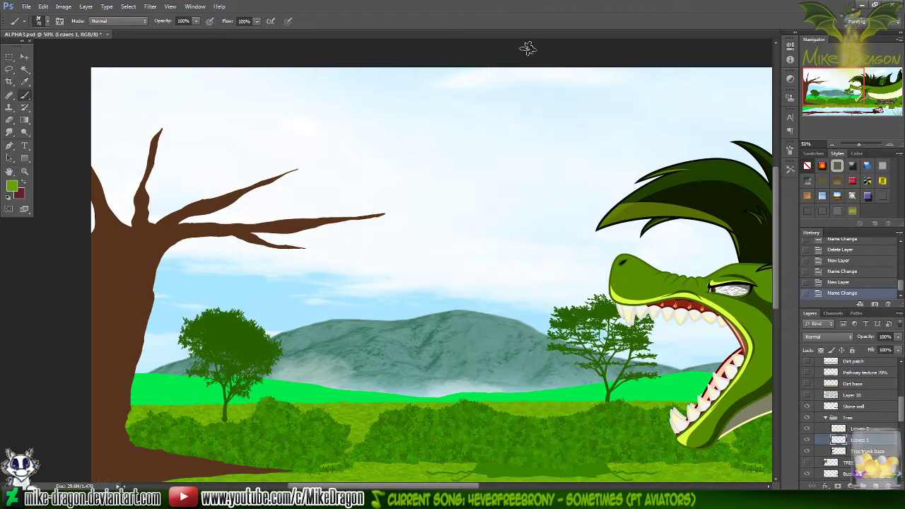
left_click_drag(832, 80, 852, 87)
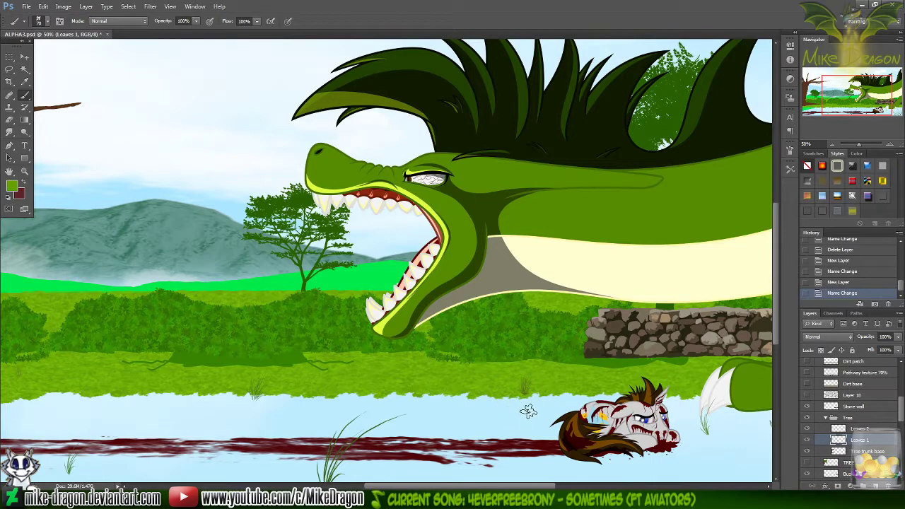
left_click_drag(529, 412, 585, 389)
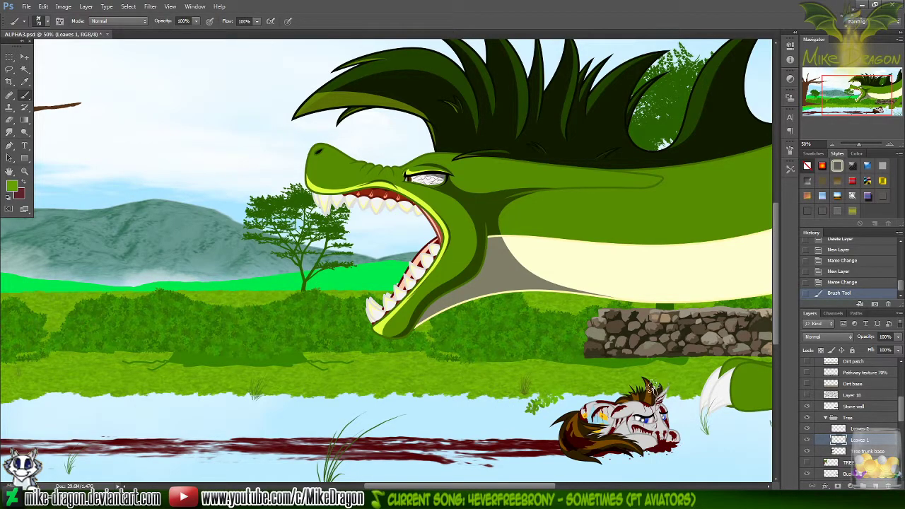
key("ctrl+z")
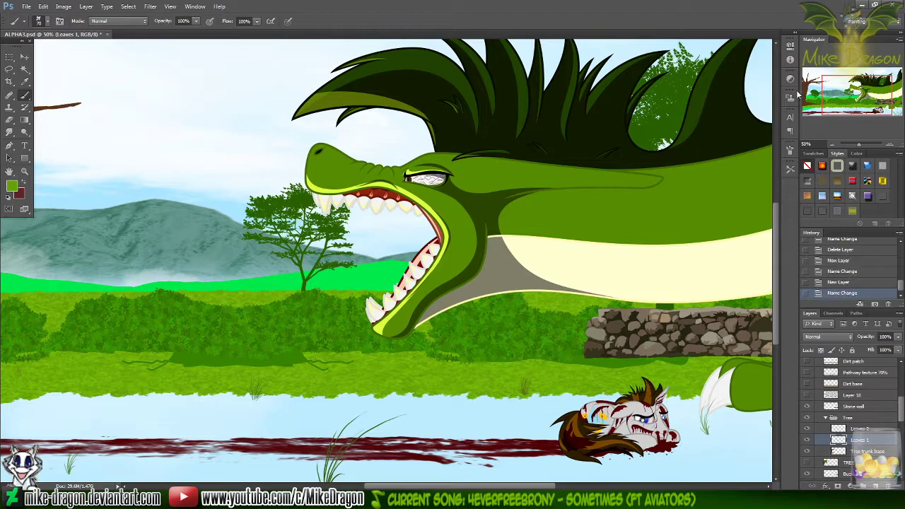
left_click_drag(852, 93, 793, 80)
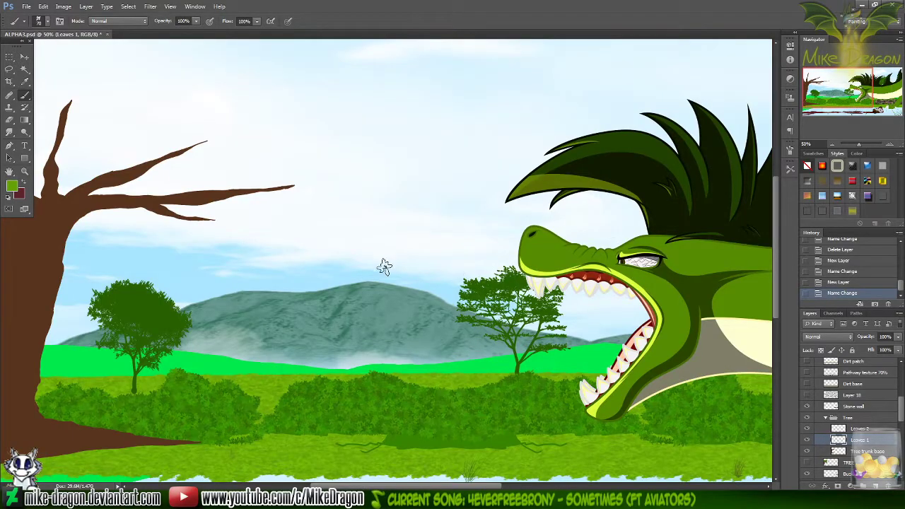
- Replace the maroon secondary colour with a darker green, keeping the lighter green as the foreground colour
left_click(22, 183)
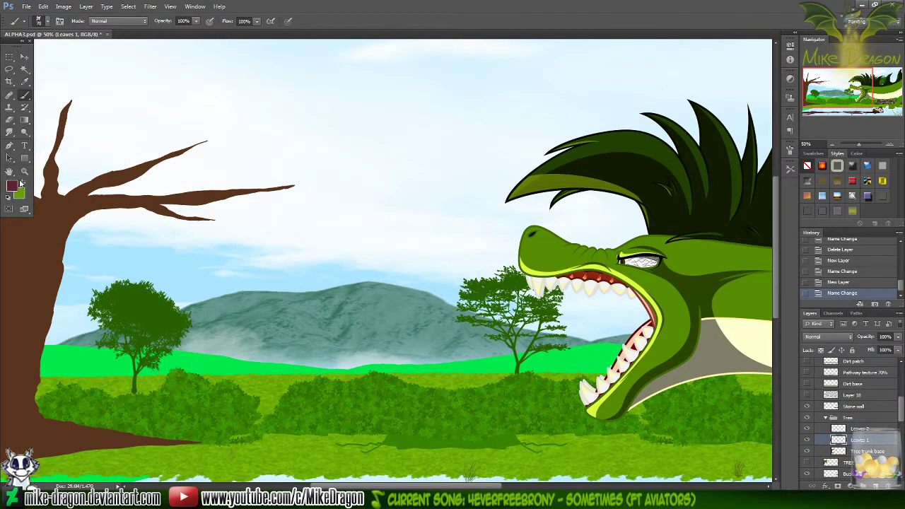
left_click(12, 186)
left_click(19, 192)
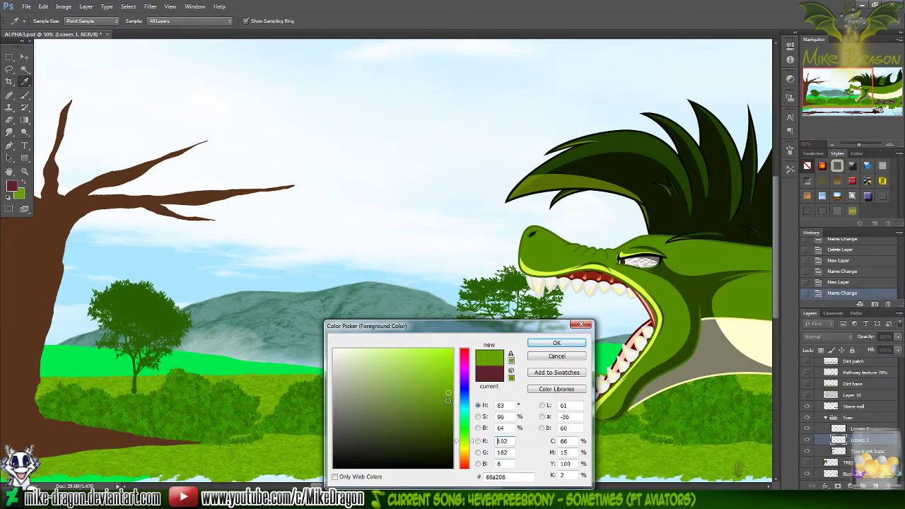
left_click(557, 343)
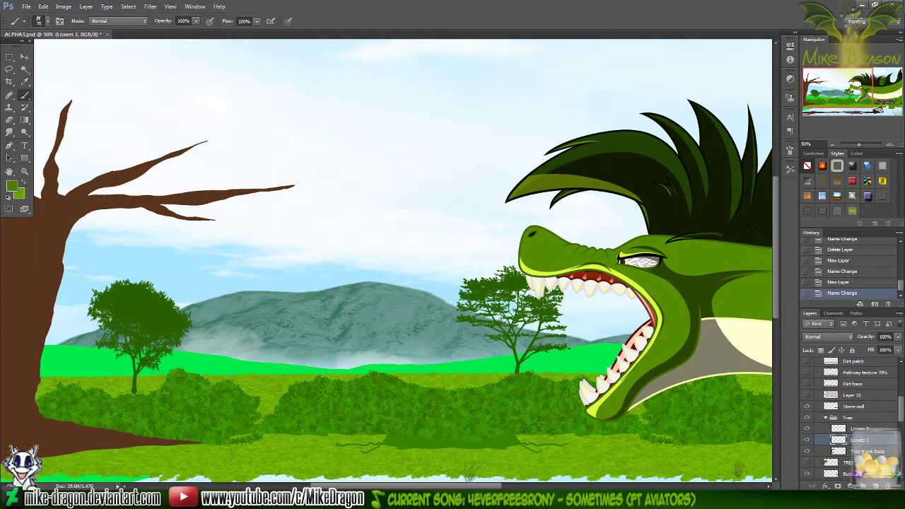
left_click(23, 182)
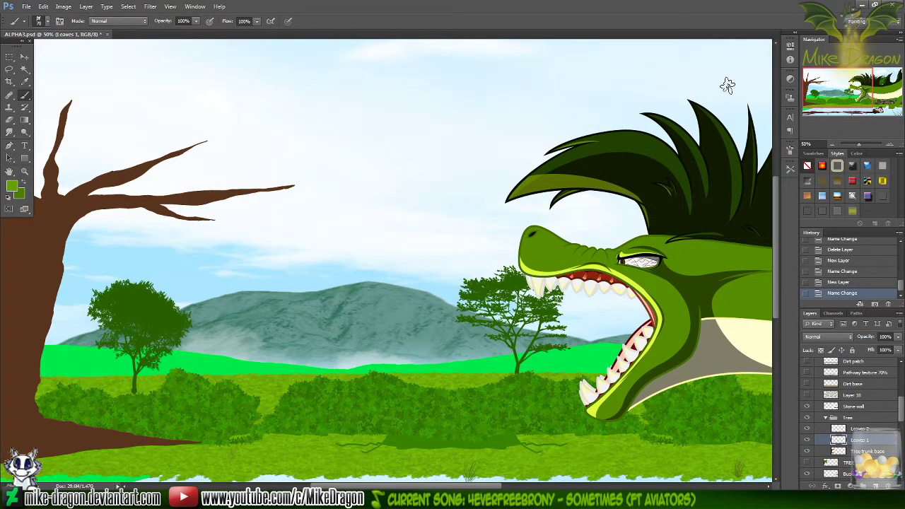
- On Leaves 1, paint dense two-tone foliage over the branches, from the canvas's upper corner out past the longest branch
scroll(543, 141, "left", 4)
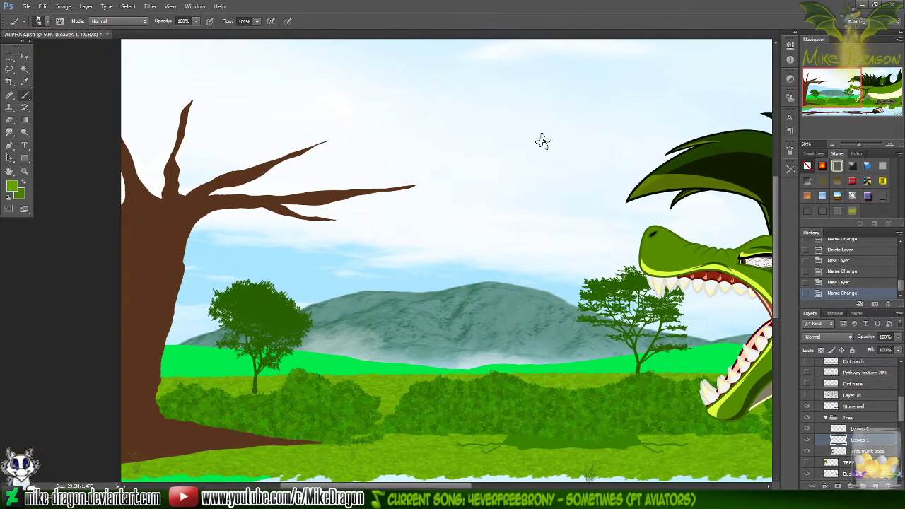
scroll(542, 140, "up", 2)
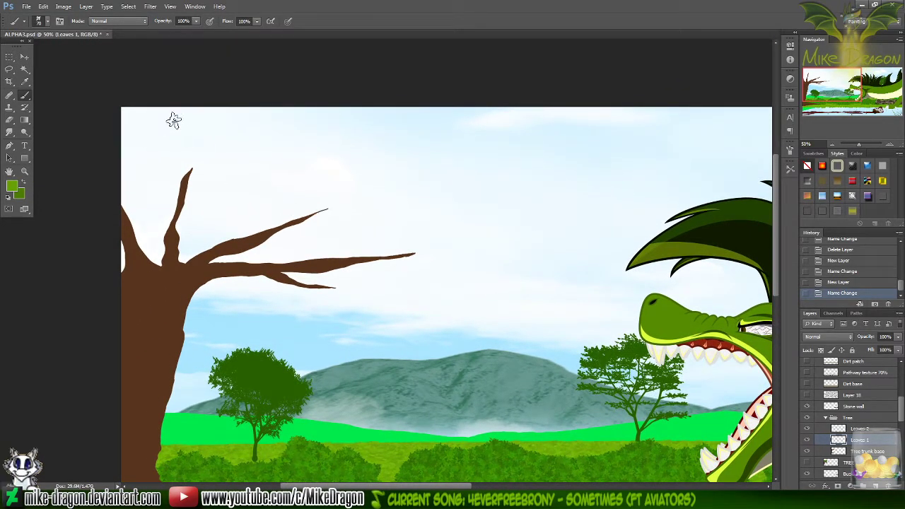
mouse_move(188, 123)
left_mouse_down()
mouse_move(192, 154)
mouse_move(155, 149)
mouse_move(149, 111)
mouse_move(170, 113)
mouse_move(177, 103)
mouse_move(125, 109)
mouse_move(100, 147)
mouse_move(109, 162)
mouse_move(99, 183)
mouse_move(115, 243)
mouse_move(117, 230)
mouse_move(145, 221)
mouse_move(144, 210)
mouse_move(179, 224)
mouse_move(179, 152)
mouse_move(146, 197)
mouse_move(190, 174)
mouse_move(190, 153)
mouse_move(216, 174)
mouse_move(213, 212)
mouse_move(250, 131)
mouse_move(210, 174)
mouse_move(216, 205)
mouse_move(268, 222)
mouse_move(343, 217)
mouse_move(311, 222)
mouse_move(343, 222)
mouse_move(363, 203)
mouse_move(359, 189)
mouse_move(310, 202)
mouse_move(330, 154)
mouse_move(315, 121)
mouse_move(327, 123)
mouse_move(251, 110)
mouse_move(257, 269)
mouse_move(272, 247)
mouse_move(279, 258)
mouse_move(363, 273)
mouse_move(345, 271)
mouse_move(342, 260)
mouse_move(426, 262)
mouse_move(430, 242)
mouse_move(483, 212)
mouse_move(449, 228)
mouse_move(475, 236)
mouse_move(483, 223)
mouse_move(433, 220)
mouse_move(510, 224)
mouse_move(502, 275)
mouse_move(535, 248)
mouse_move(562, 251)
mouse_move(420, 282)
mouse_move(527, 283)
mouse_move(591, 262)
mouse_move(476, 253)
mouse_move(424, 183)
mouse_move(305, 145)
mouse_move(291, 129)
mouse_move(248, 170)
mouse_move(184, 166)
mouse_move(136, 129)
mouse_move(138, 227)
mouse_move(173, 213)
mouse_move(198, 230)
mouse_move(258, 240)
mouse_move(279, 262)
mouse_move(379, 289)
mouse_move(418, 286)
mouse_move(495, 255)
left_mouse_up()
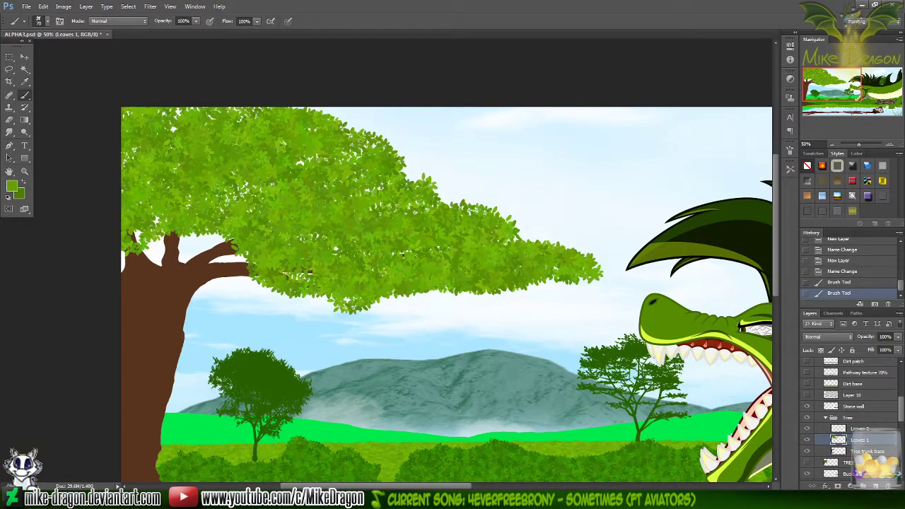
- Move the Leaves 1 layer above Leaves 2 and fill out the upper edge of the tree crown with more leaves
left_click_drag(844, 440, 859, 432)
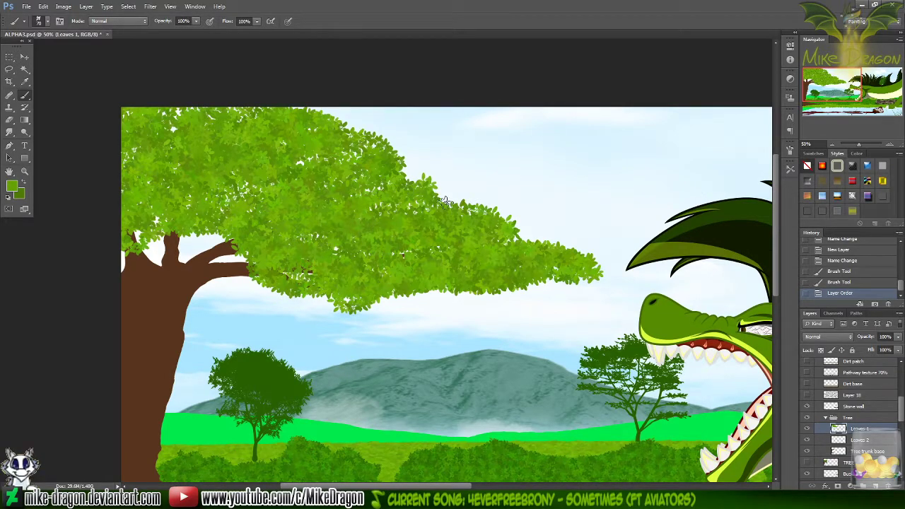
mouse_move(444, 201)
left_mouse_down()
mouse_move(402, 174)
mouse_move(382, 175)
mouse_move(418, 197)
mouse_move(443, 187)
left_mouse_up()
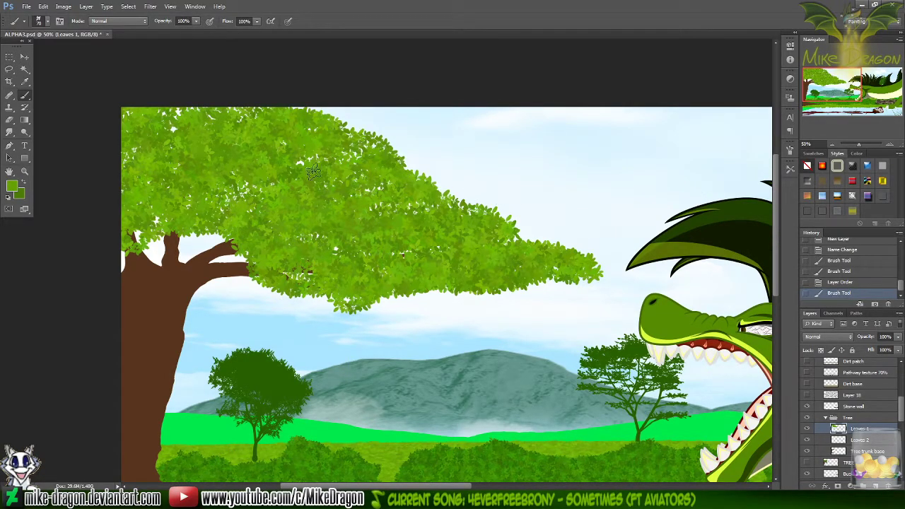
mouse_move(313, 172)
left_mouse_down()
mouse_move(354, 127)
mouse_move(291, 105)
left_mouse_up()
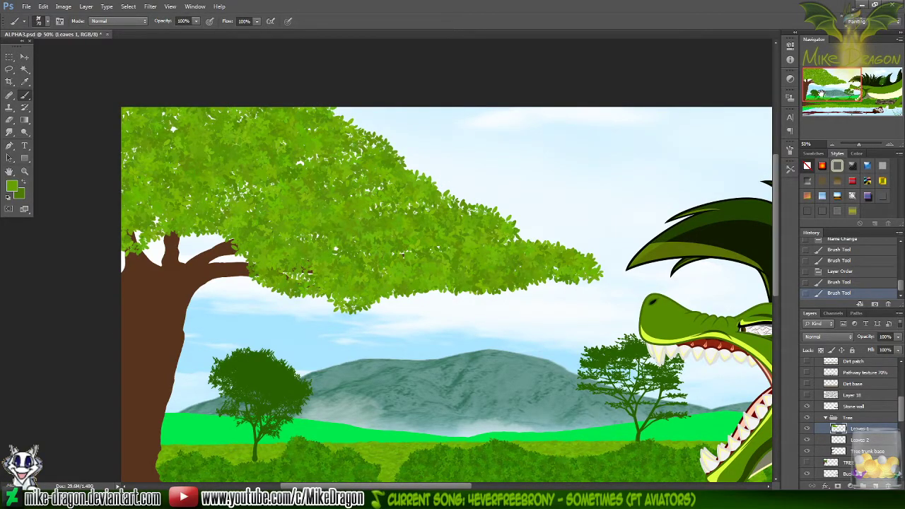
- Try an extra leaf stroke along the lower edge of the foliage near the trunk, and undo it
left_click_drag(820, 92, 834, 91)
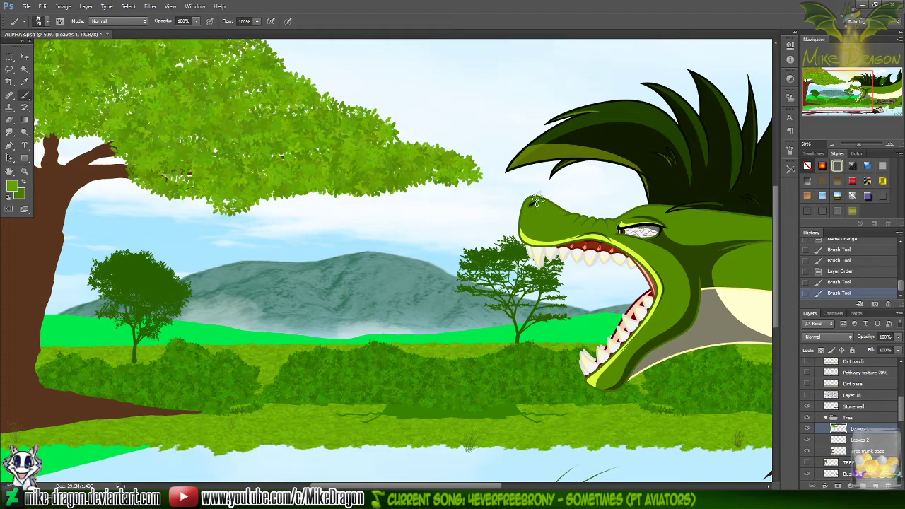
scroll(536, 202, "left", 3)
scroll(457, 224, "up", 3)
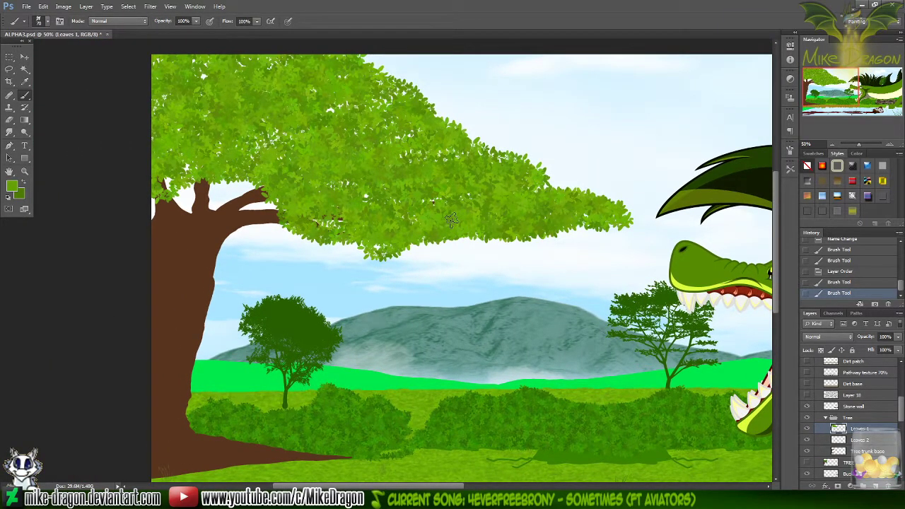
scroll(451, 219, "up", 3)
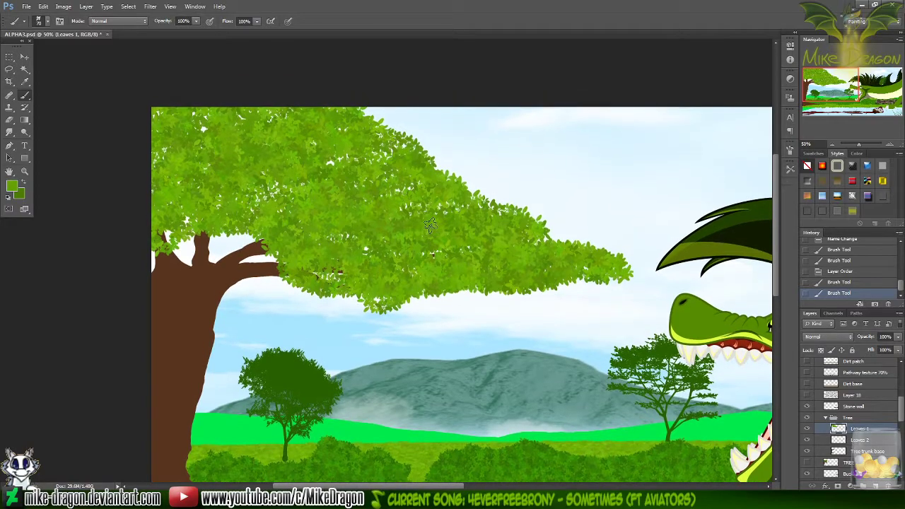
mouse_move(348, 292)
left_mouse_down()
mouse_move(368, 292)
mouse_move(308, 296)
left_mouse_up()
key("ctrl+z")
- Reduce the leaf brush size to 50 px
right_click(410, 269)
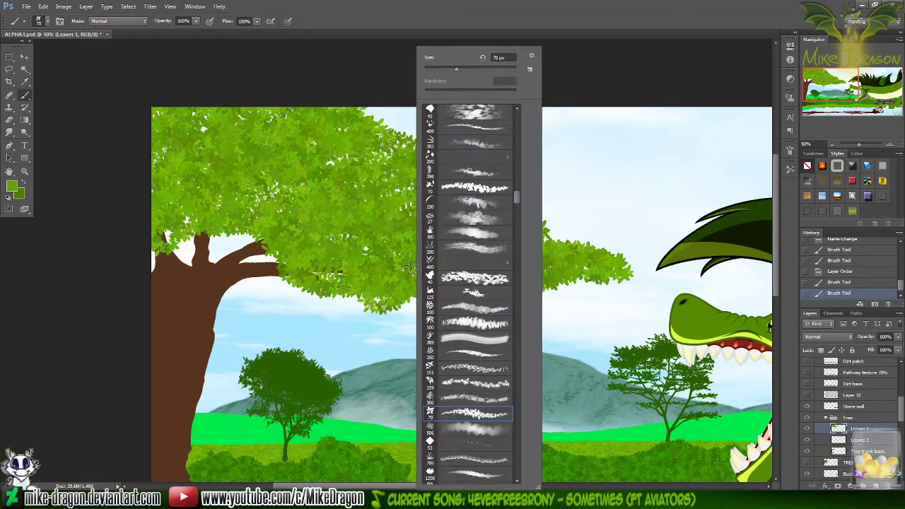
left_click(497, 57)
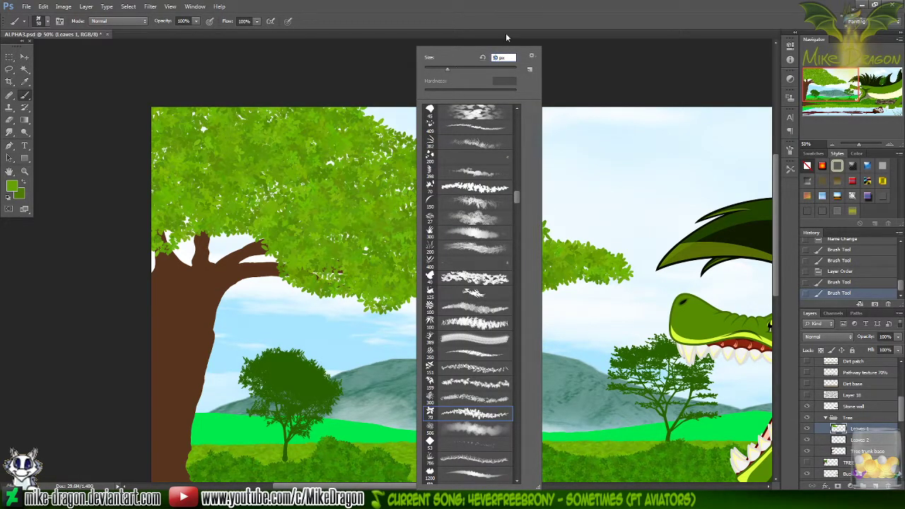
key("Return")
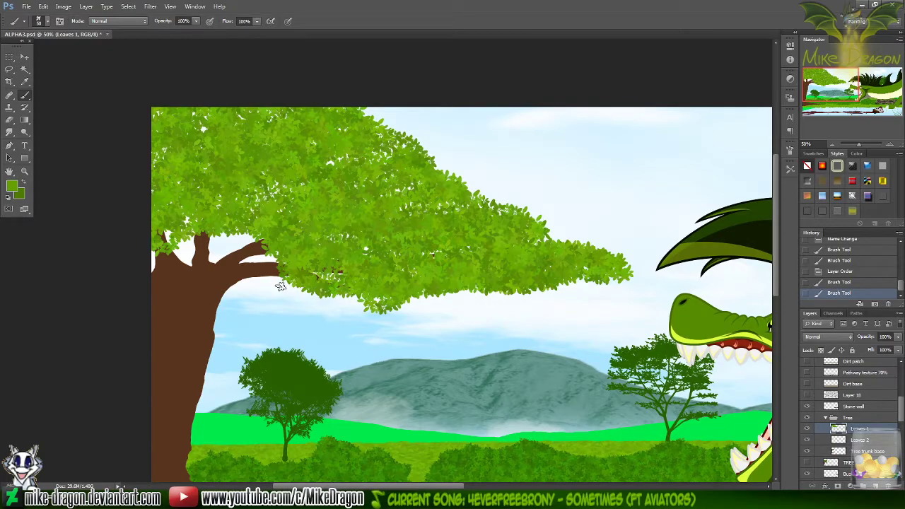
- Set the leaf brush size to 60 px, and switch to the Leaves 2 layer with the darker green as foreground colour
right_click(387, 264)
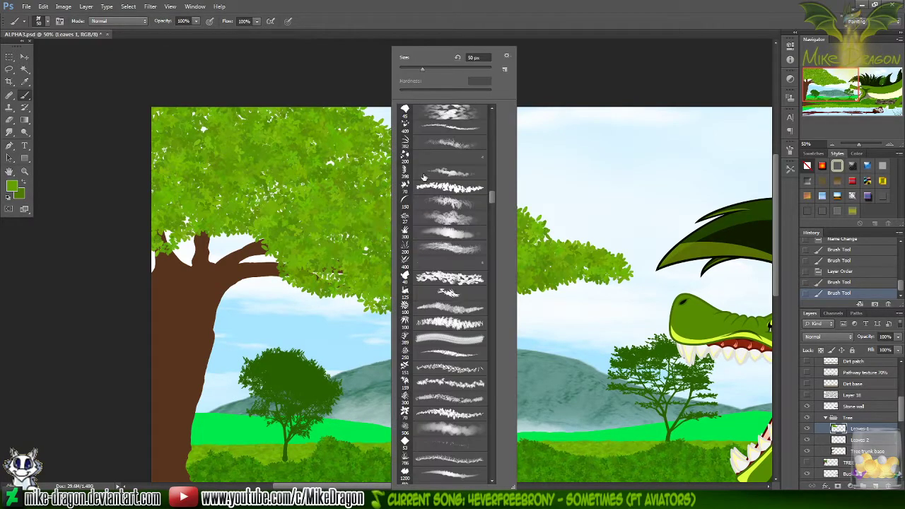
left_click(496, 15)
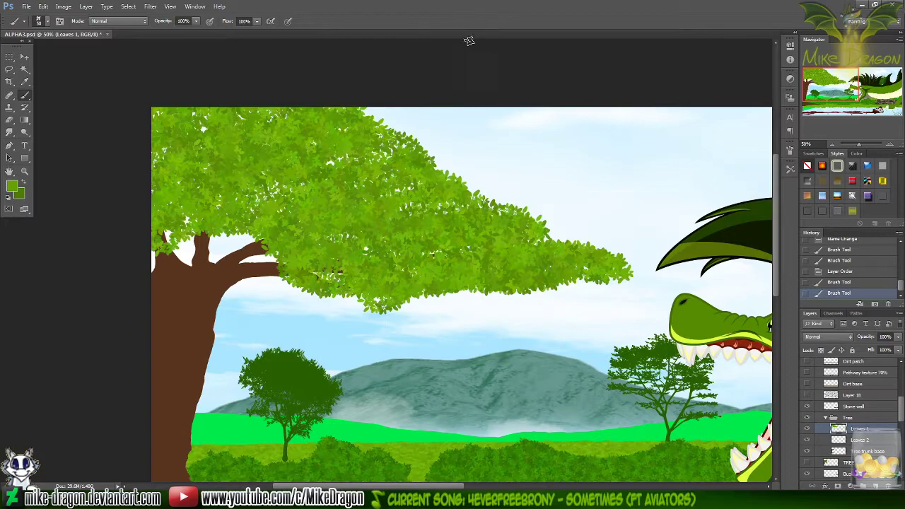
right_click(445, 129)
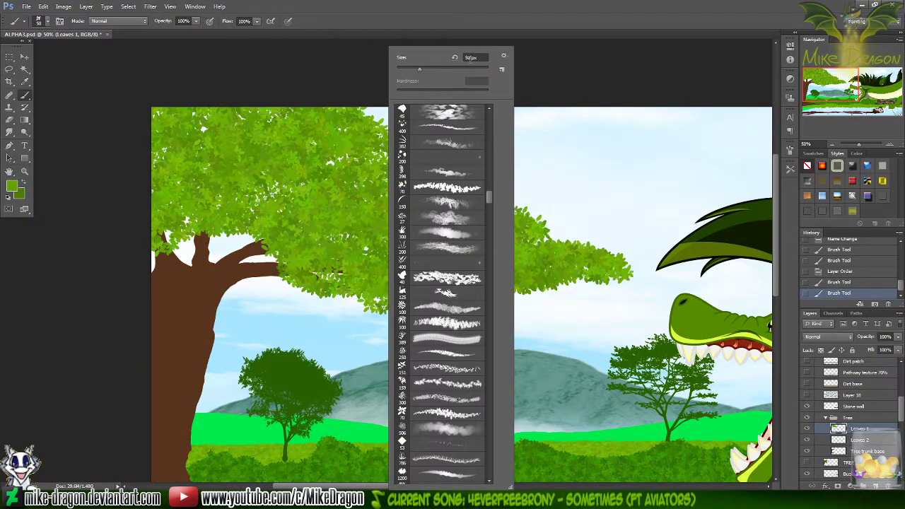
left_click(468, 58)
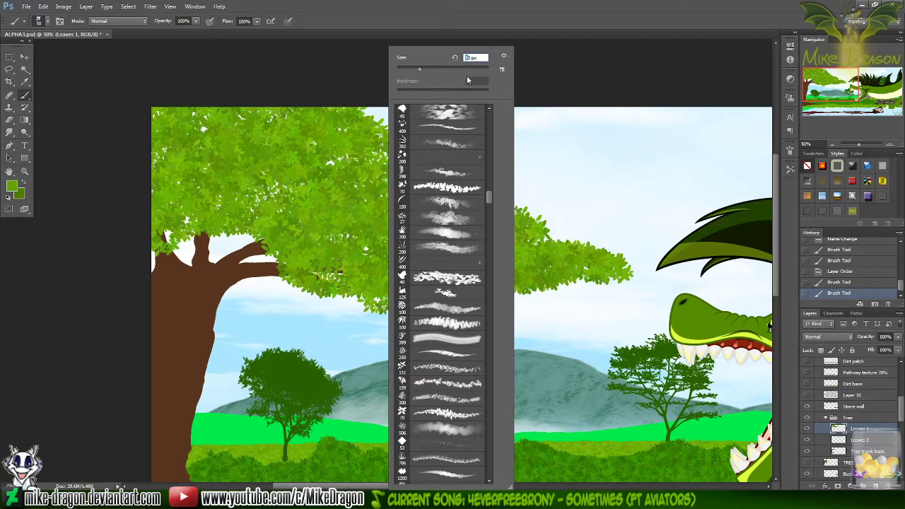
type("60")
left_click(843, 440)
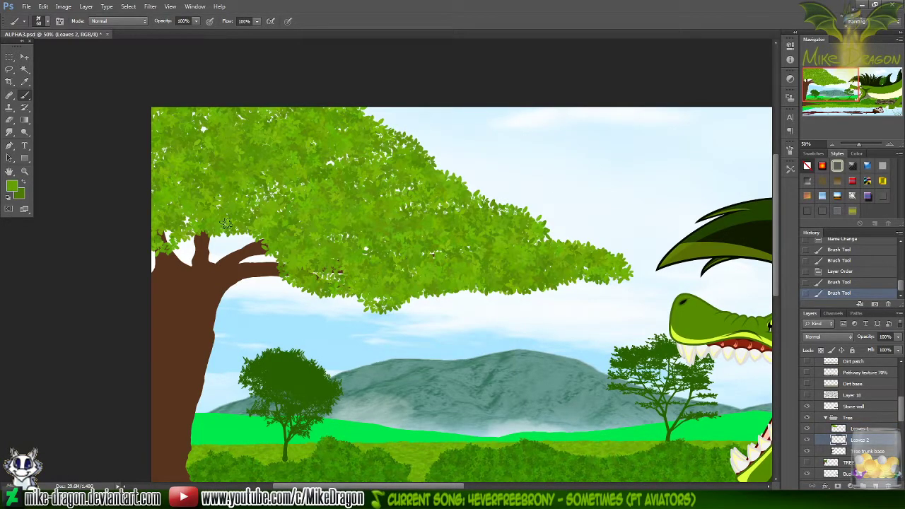
key("x")
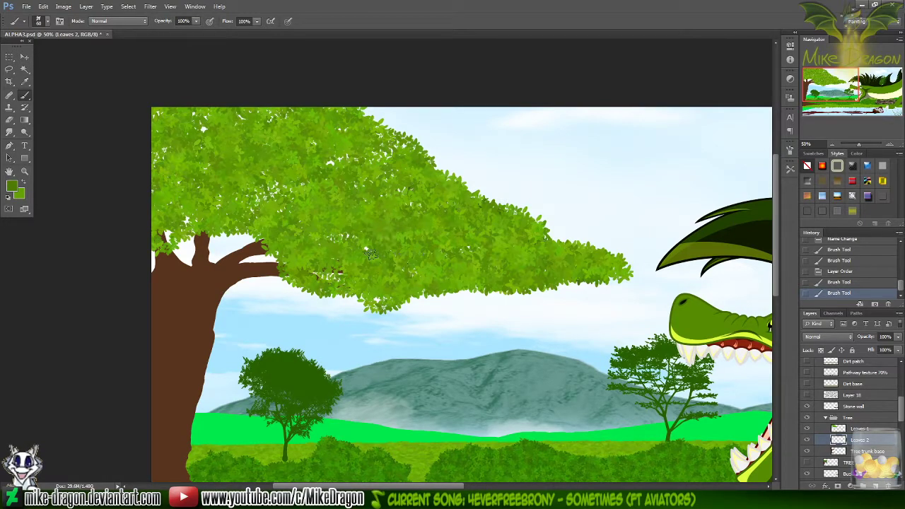
- Try a dark leaf stroke along the lower edge of the long foliage branch on Leaves 2, and undo it
mouse_move(367, 291)
left_mouse_down()
mouse_move(385, 301)
mouse_move(576, 280)
left_mouse_up()
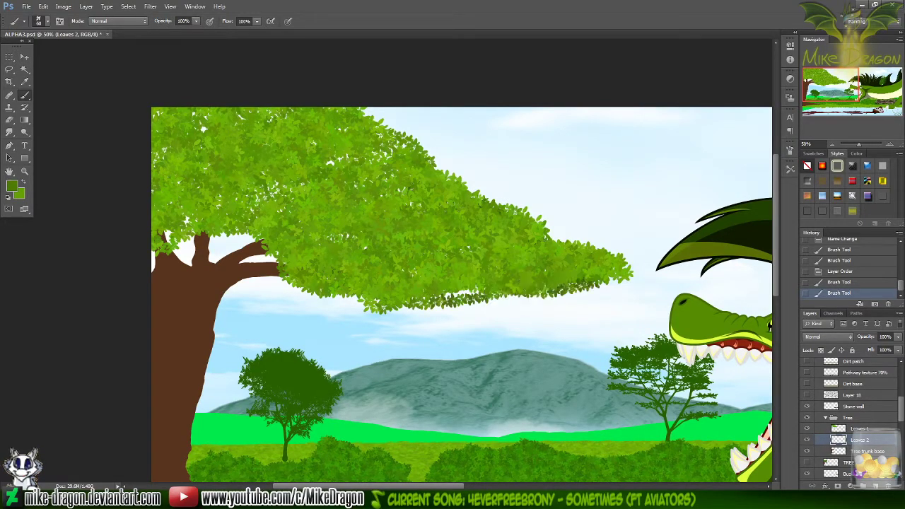
key("ctrl+z")
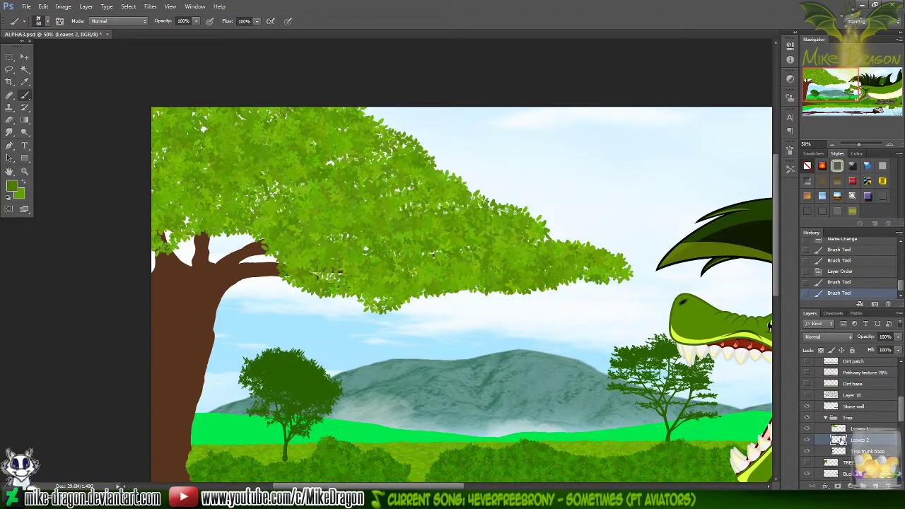
- Move Leaves 2 below Tree trunk base and fill the gaps behind the whole crown with darker green leaves
left_click_drag(840, 440, 851, 456)
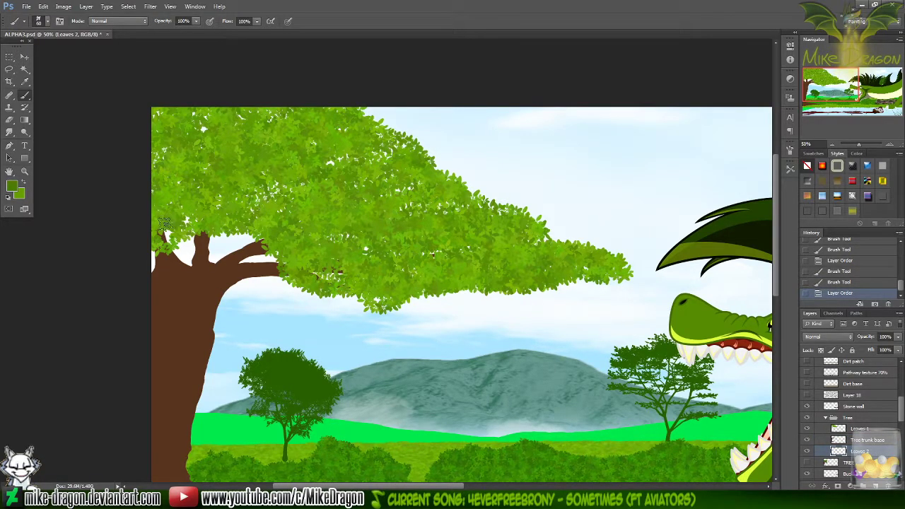
mouse_move(150, 245)
left_mouse_down()
mouse_move(178, 230)
mouse_move(195, 242)
mouse_move(258, 252)
mouse_move(260, 267)
mouse_move(311, 254)
mouse_move(300, 266)
mouse_move(303, 280)
mouse_move(401, 295)
mouse_move(495, 286)
mouse_move(494, 278)
mouse_move(578, 282)
mouse_move(587, 271)
mouse_move(555, 266)
mouse_move(525, 239)
mouse_move(326, 224)
mouse_move(298, 242)
mouse_move(332, 222)
mouse_move(391, 226)
mouse_move(421, 209)
mouse_move(408, 186)
left_mouse_up()
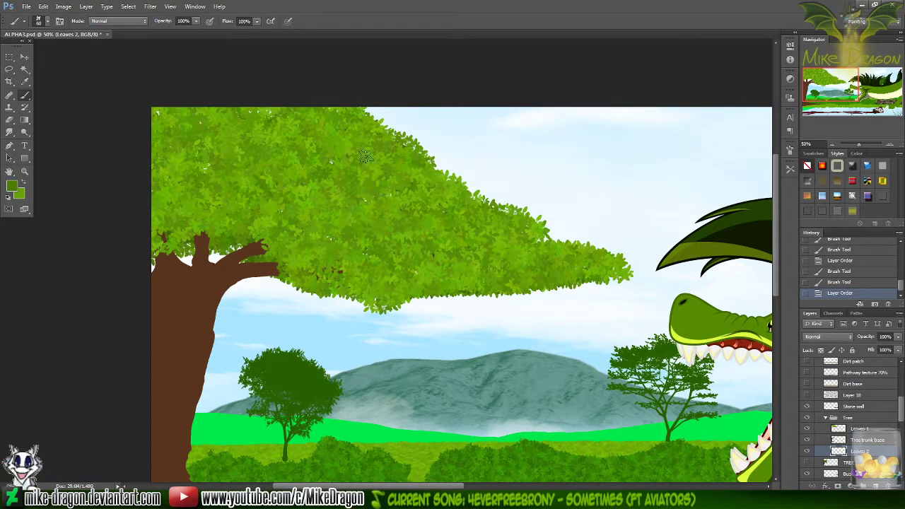
left_click_drag(541, 242, 553, 264)
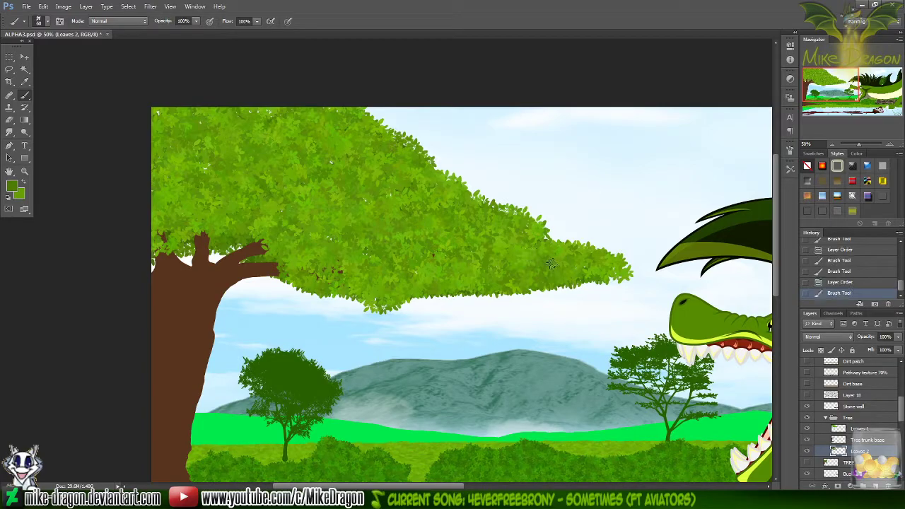
left_click_drag(607, 270, 618, 268)
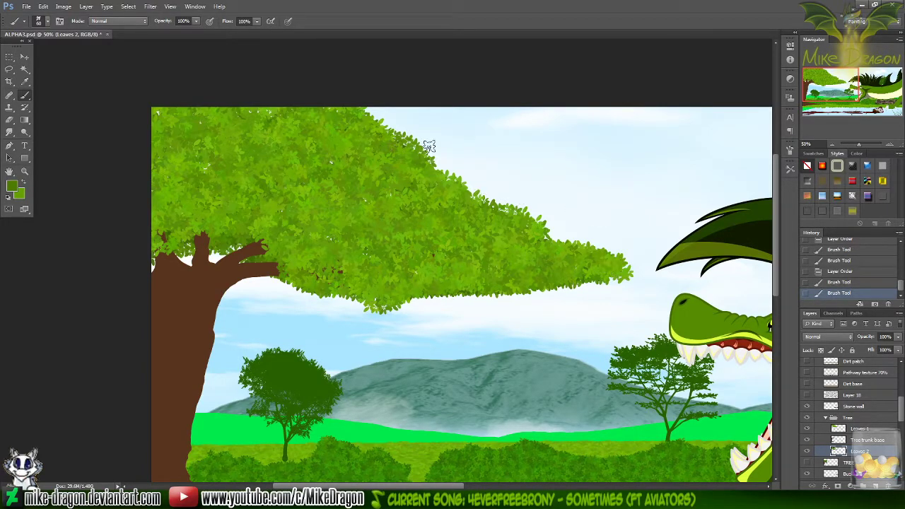
mouse_move(369, 122)
left_mouse_down()
mouse_move(402, 131)
mouse_move(444, 163)
mouse_move(457, 199)
mouse_move(436, 165)
mouse_move(461, 196)
mouse_move(453, 174)
mouse_move(433, 208)
mouse_move(587, 238)
mouse_move(573, 229)
mouse_move(563, 161)
mouse_move(447, 158)
left_mouse_up()
- Paint a separate leaf clump in the sky beside the crown, dark green on Leaves 2 and lighter green over it on Leaves 1
key("ctrl+minus")
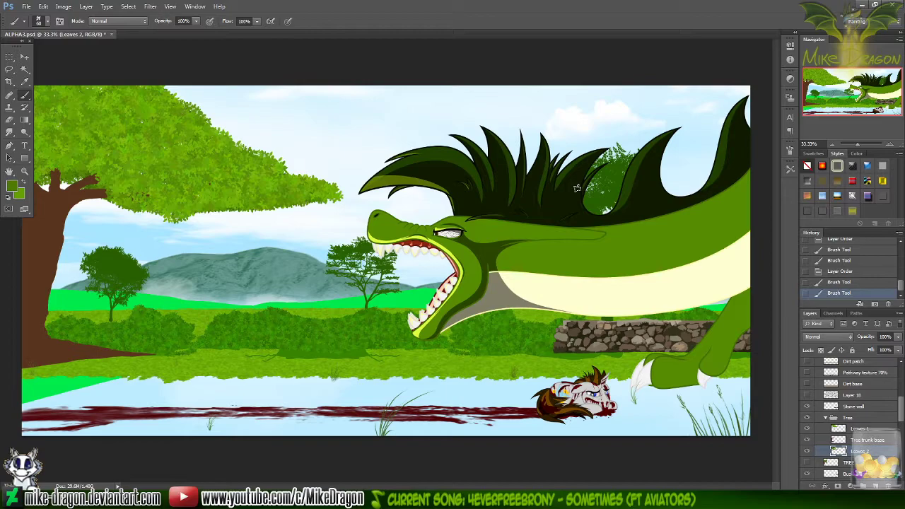
key("ctrl+plus")
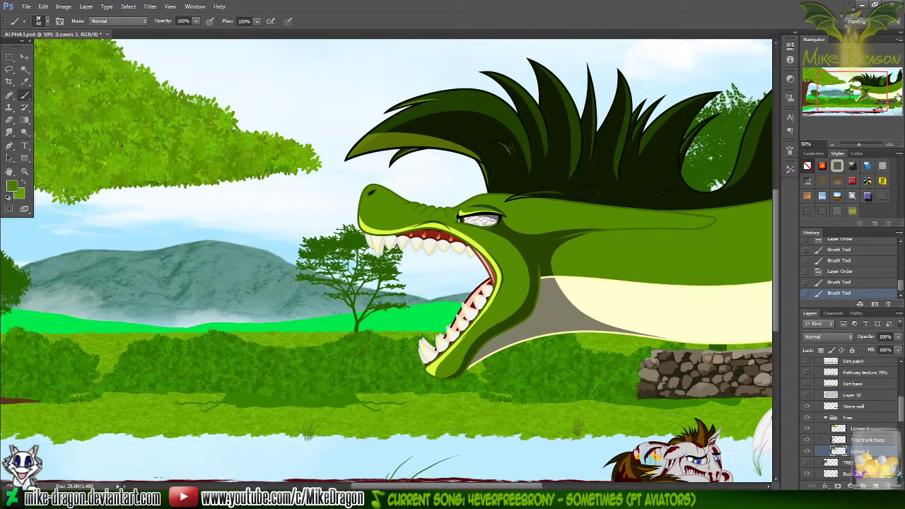
left_click_drag(897, 97, 834, 79)
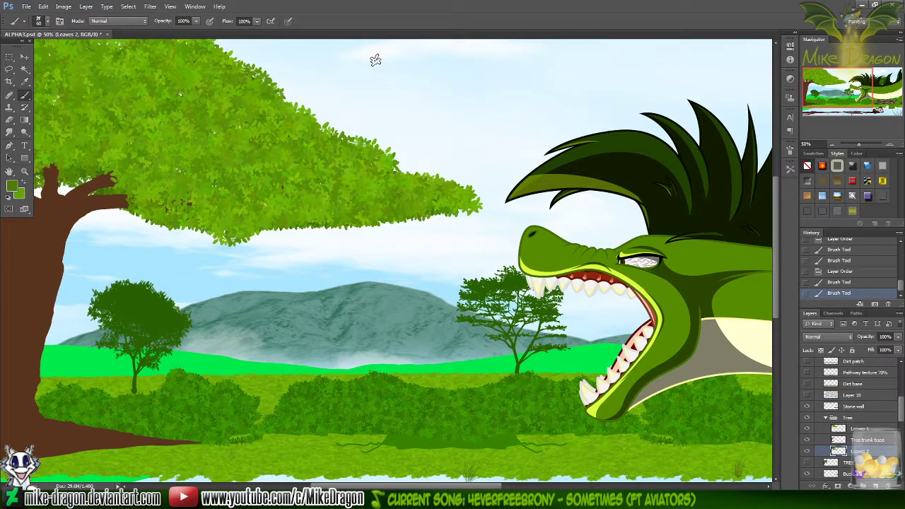
mouse_move(374, 60)
left_mouse_down()
mouse_move(407, 61)
mouse_move(355, 36)
mouse_move(338, 51)
mouse_move(346, 69)
mouse_move(329, 67)
mouse_move(352, 56)
mouse_move(400, 71)
mouse_move(331, 68)
mouse_move(360, 58)
mouse_move(382, 65)
left_mouse_up()
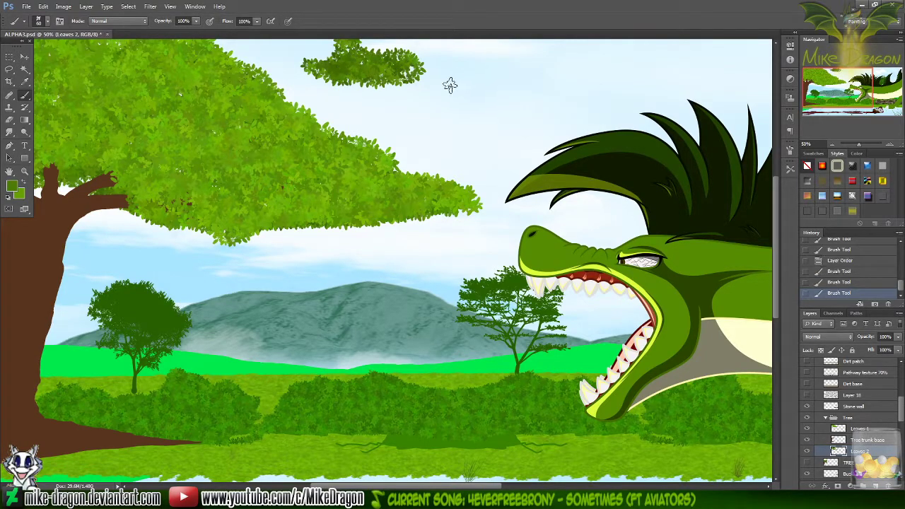
left_click(845, 429)
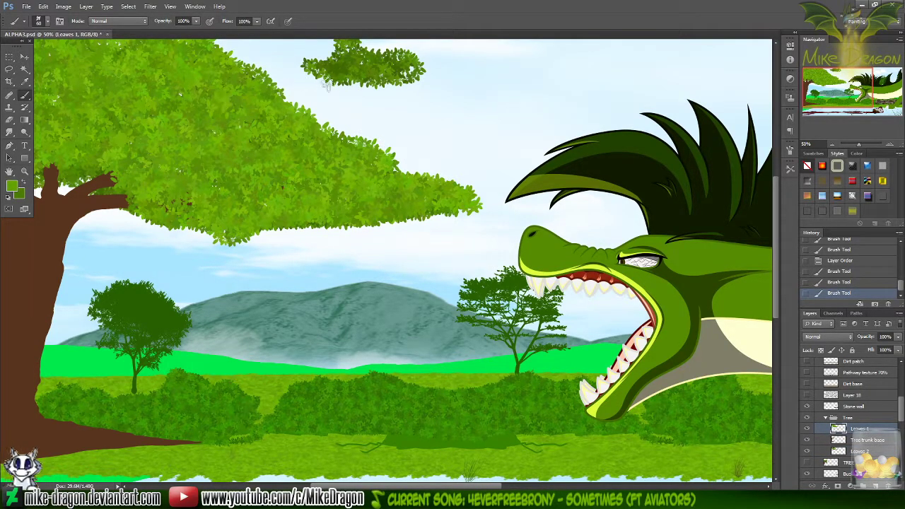
mouse_move(317, 67)
left_mouse_down()
mouse_move(398, 68)
mouse_move(362, 69)
mouse_move(346, 48)
mouse_move(342, 58)
mouse_move(401, 69)
mouse_move(400, 78)
mouse_move(378, 52)
mouse_move(356, 60)
mouse_move(362, 53)
mouse_move(414, 73)
mouse_move(319, 74)
left_mouse_up()
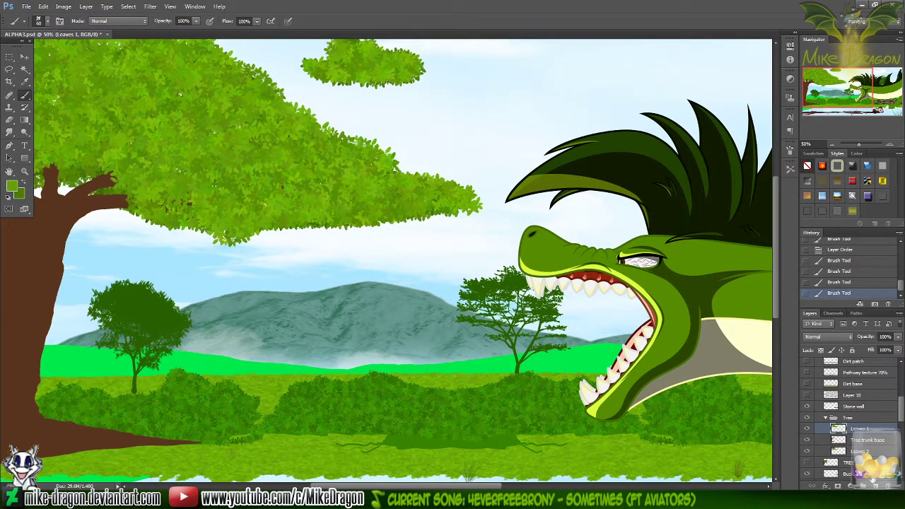
- Add a new layer above Leaves 1 and name it "Tree colors set"
left_click(875, 484)
double_click(859, 429)
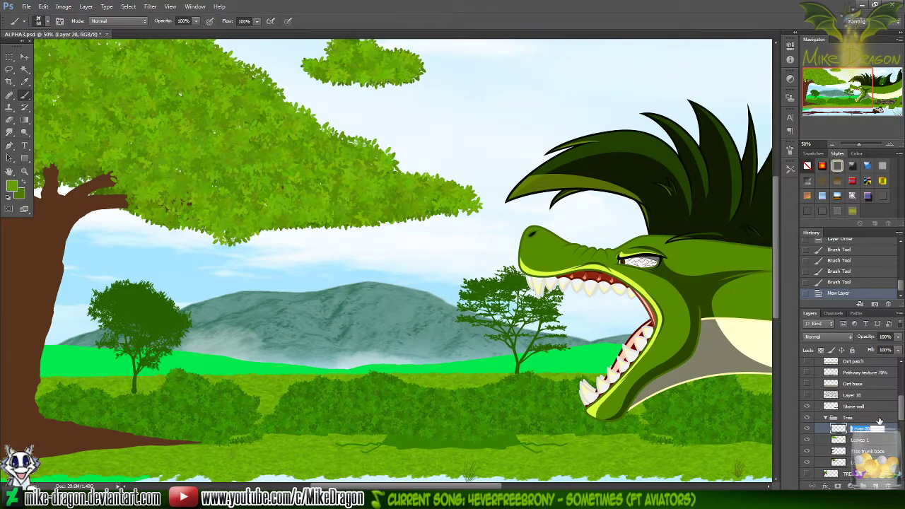
key("BackSpace")
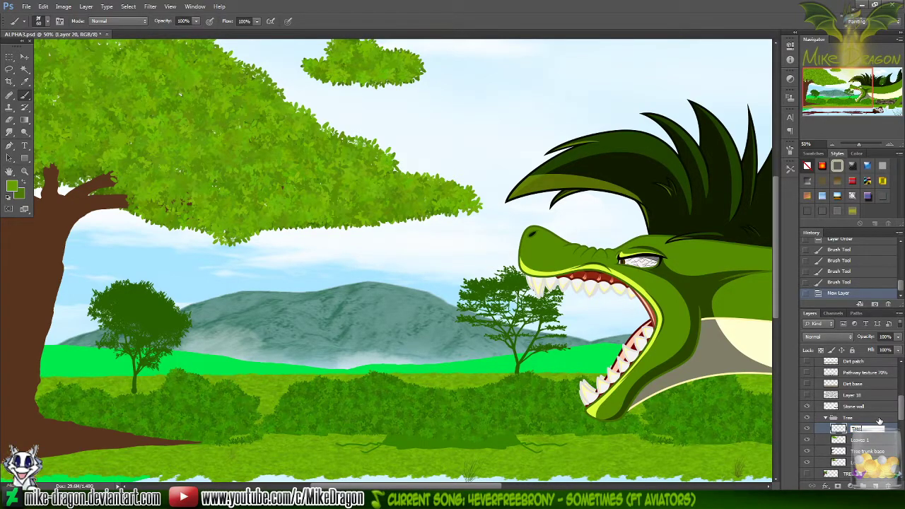
key("Return")
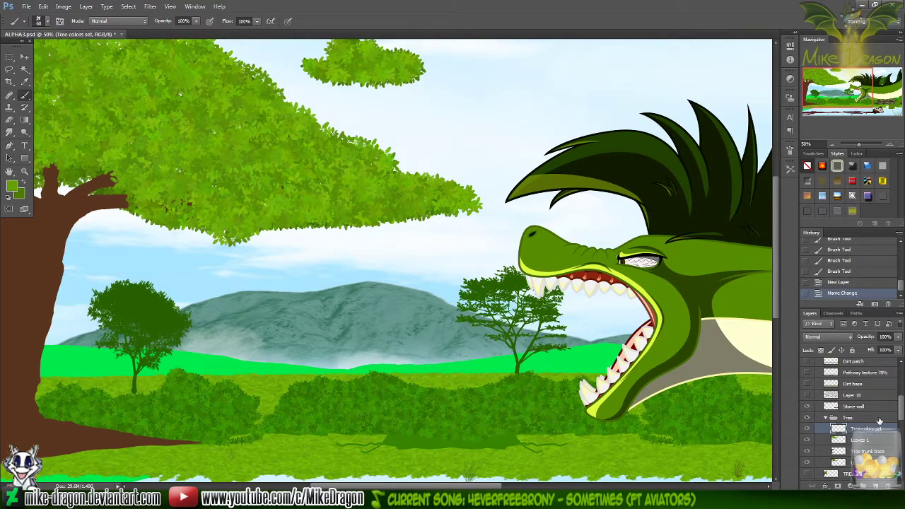
- With a 30 px hard round brush, dab one light green and one dark green colour swatch in the sky beside the leaf clump
right_click(427, 224)
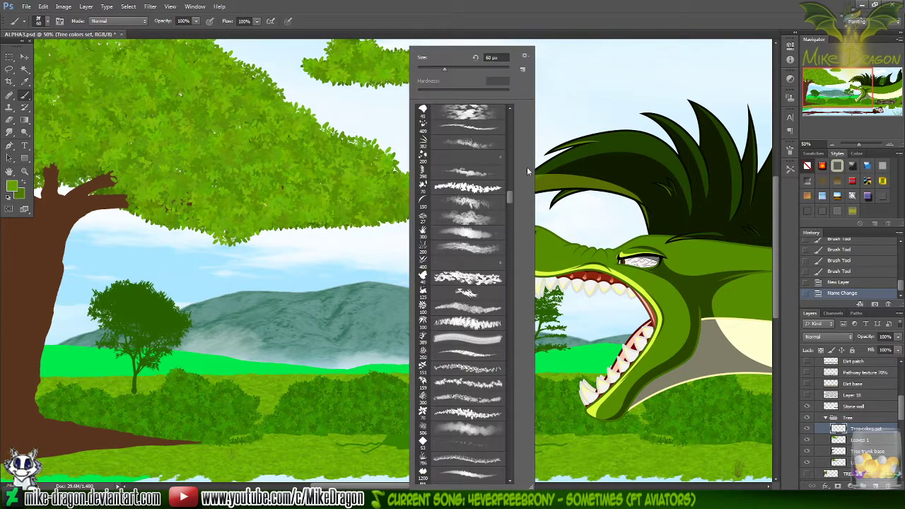
left_click_drag(509, 198, 520, 103)
left_click(453, 187)
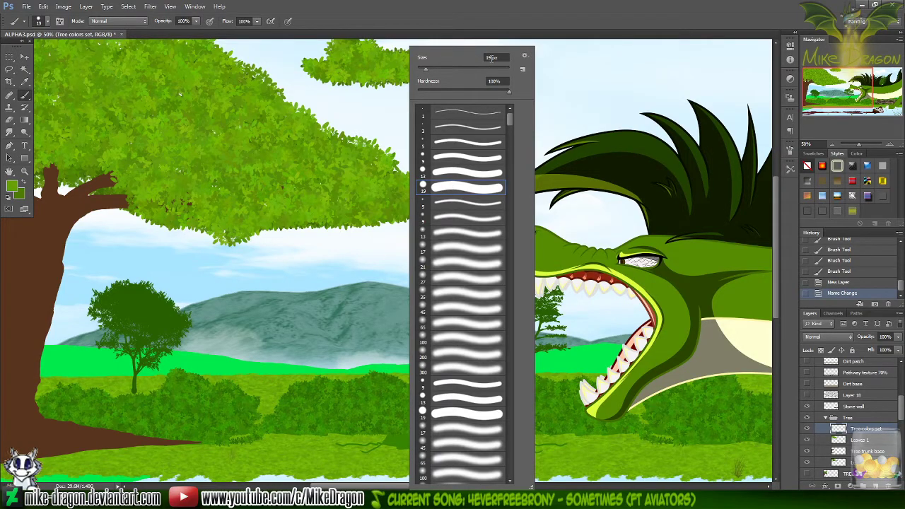
key("Return")
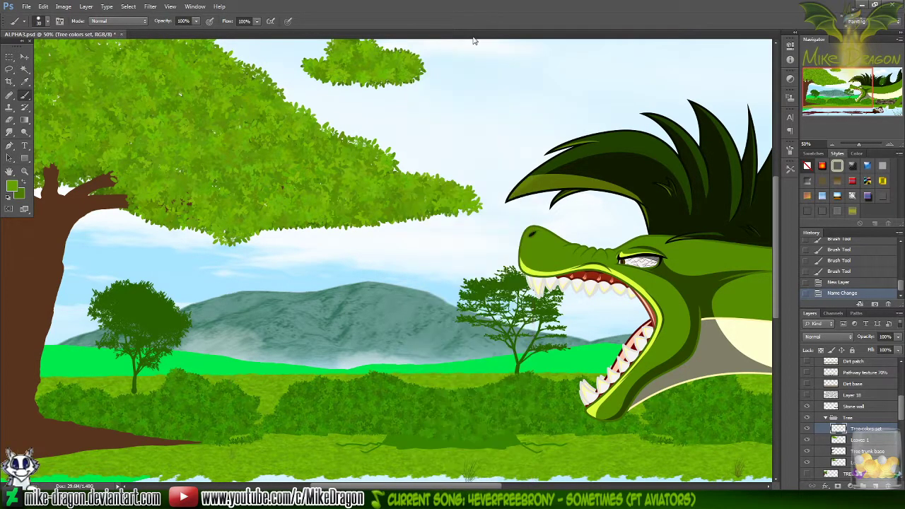
left_click(466, 98)
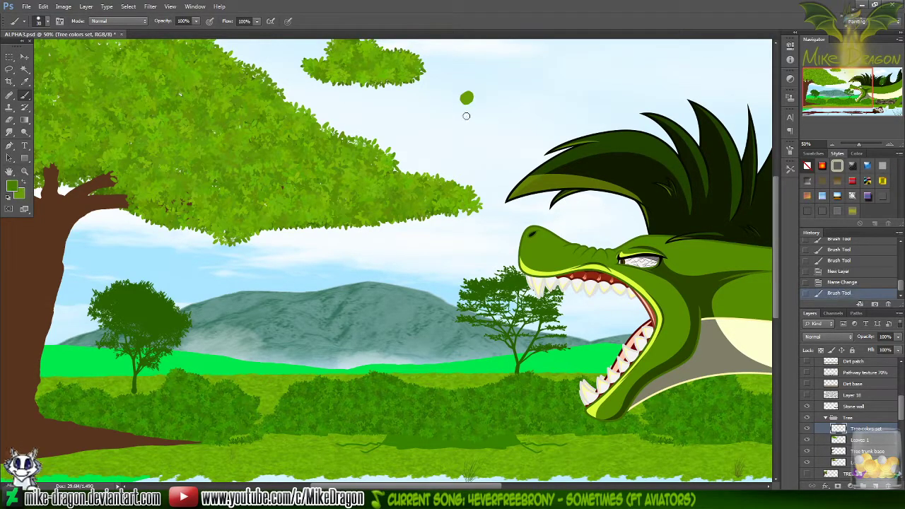
left_click(467, 113)
- Sample the trunk's brown and dab it as a third colour swatch below the two greens
key("i")
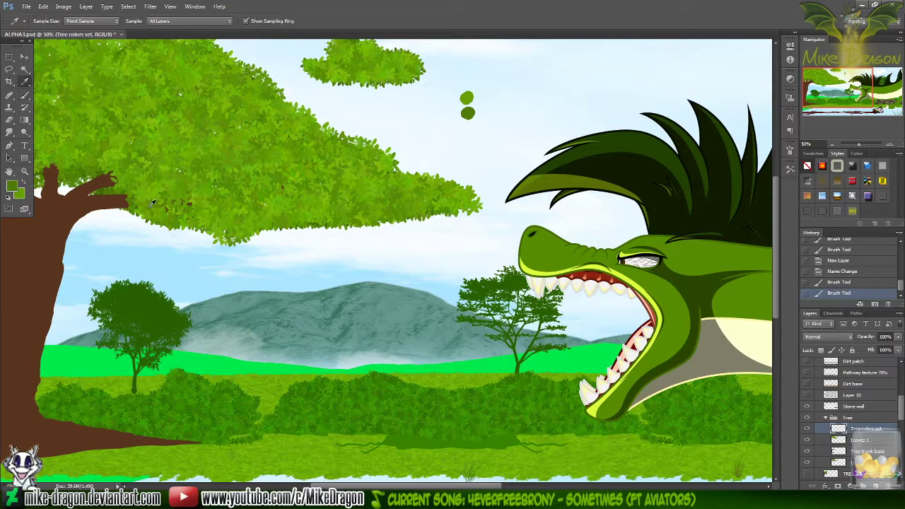
left_click(29, 265)
key("b")
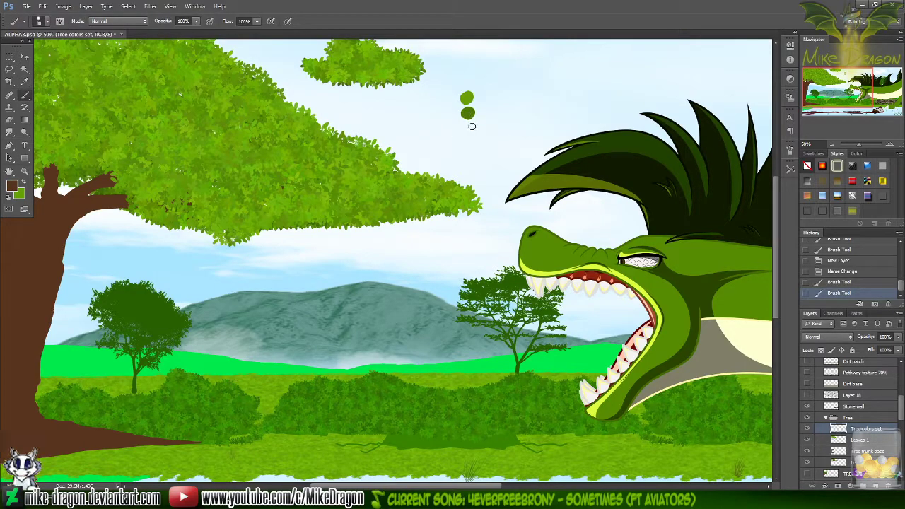
left_click(468, 128)
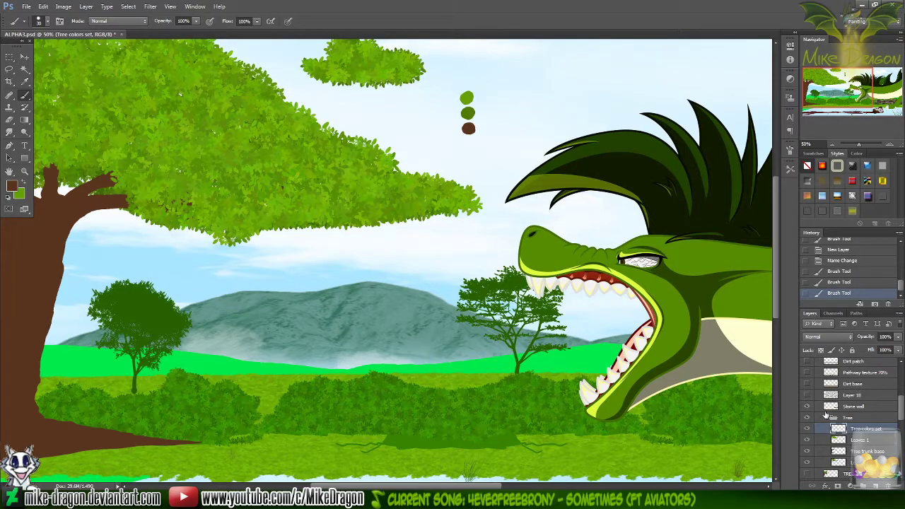
- Add a new layer directly above Tree trunk base
left_click(839, 451)
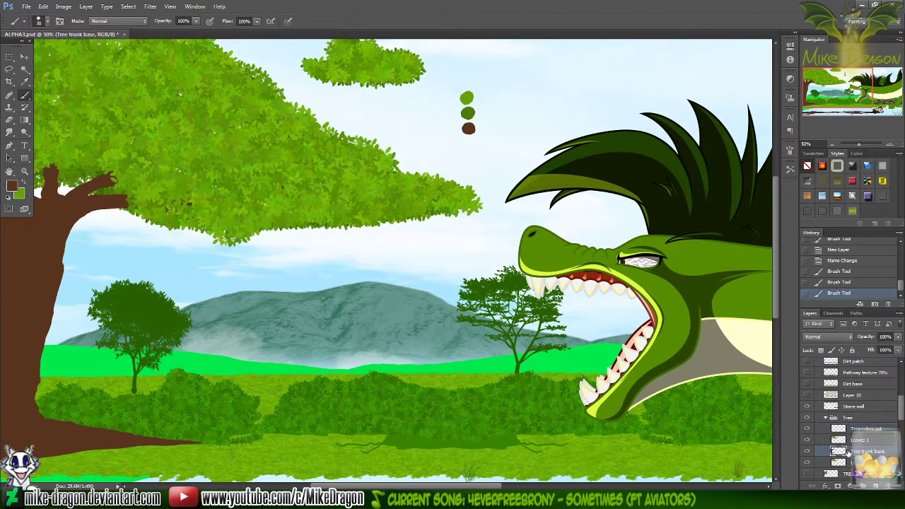
right_click(335, 149)
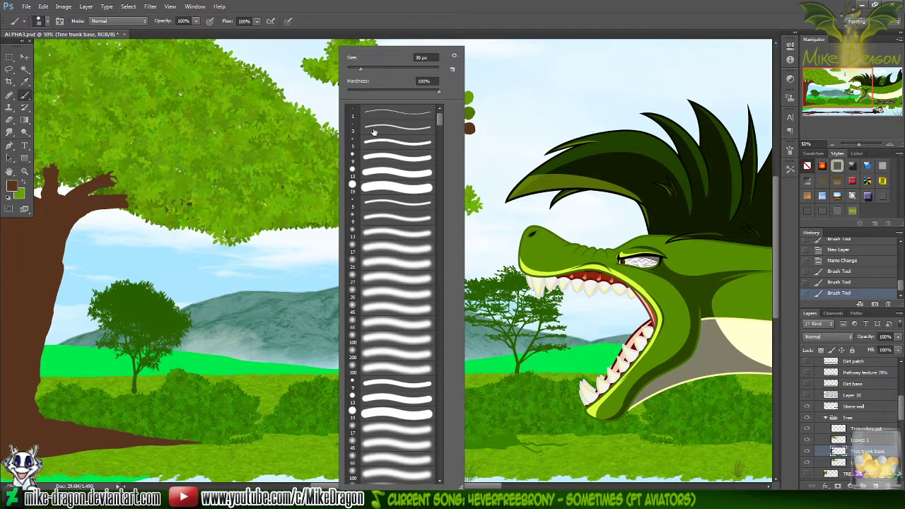
key("Escape")
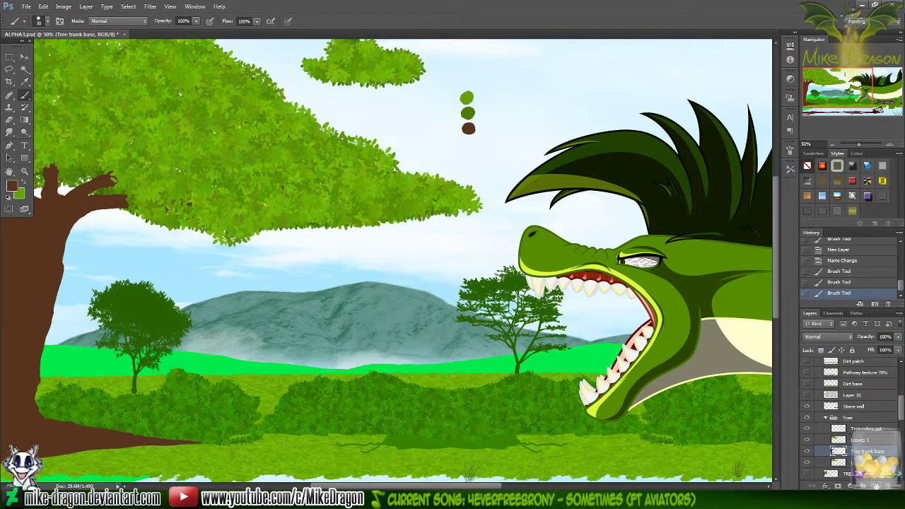
left_click(877, 486)
- Choose the 3 px hard round brush and hide the Leaves 1 layer to expose the branches
right_click(428, 142)
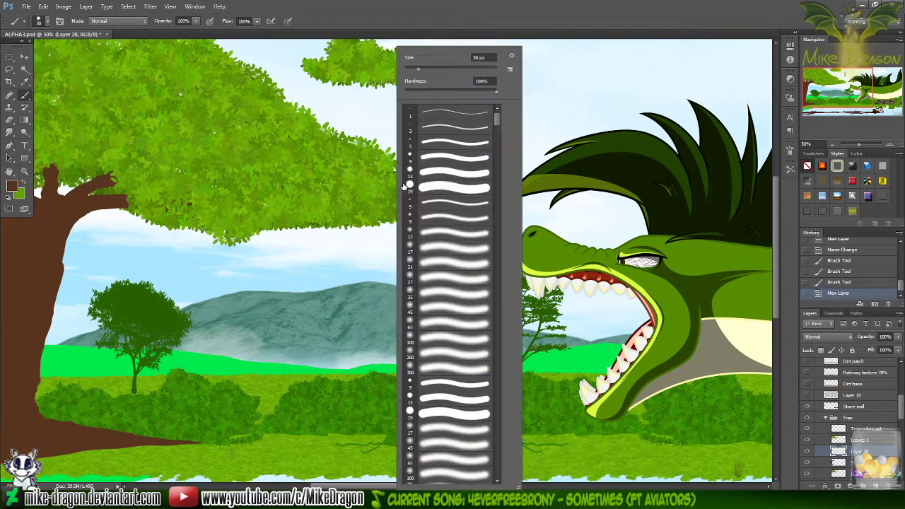
left_click(437, 125)
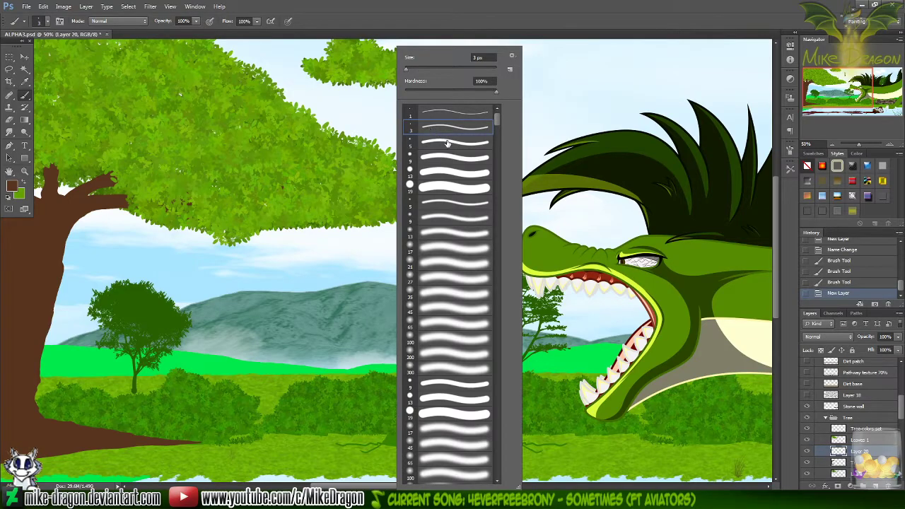
left_click(808, 443)
left_click(810, 443)
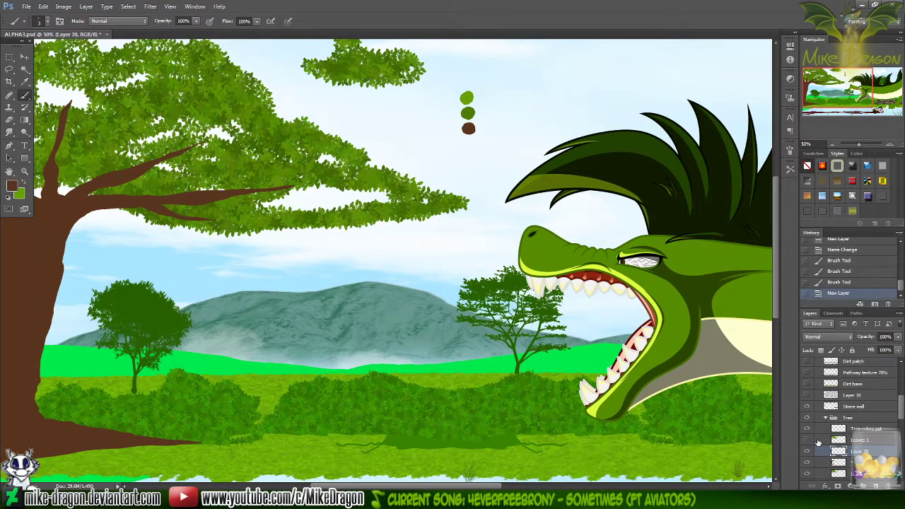
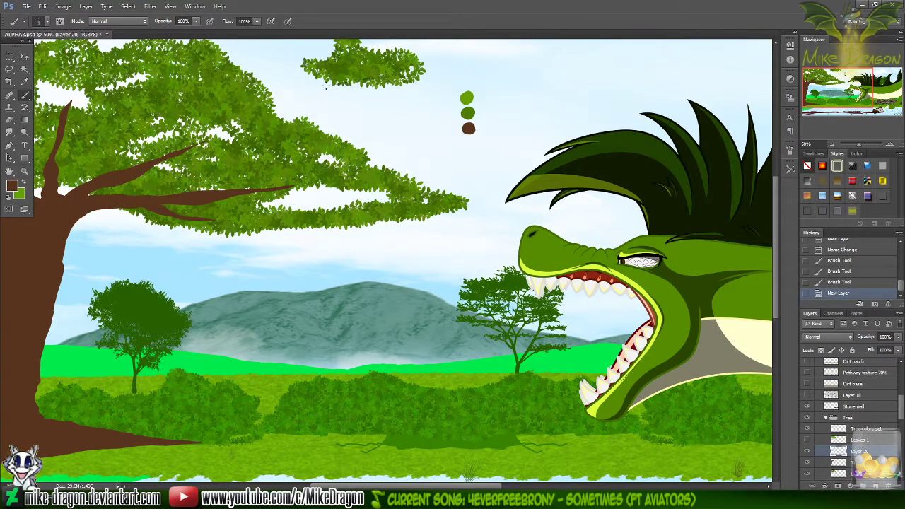
- Draw the outline of a new long branch in brown on Layer 20, running from the separate leaf clump down to the trunk
left_click_drag(290, 100, 265, 106)
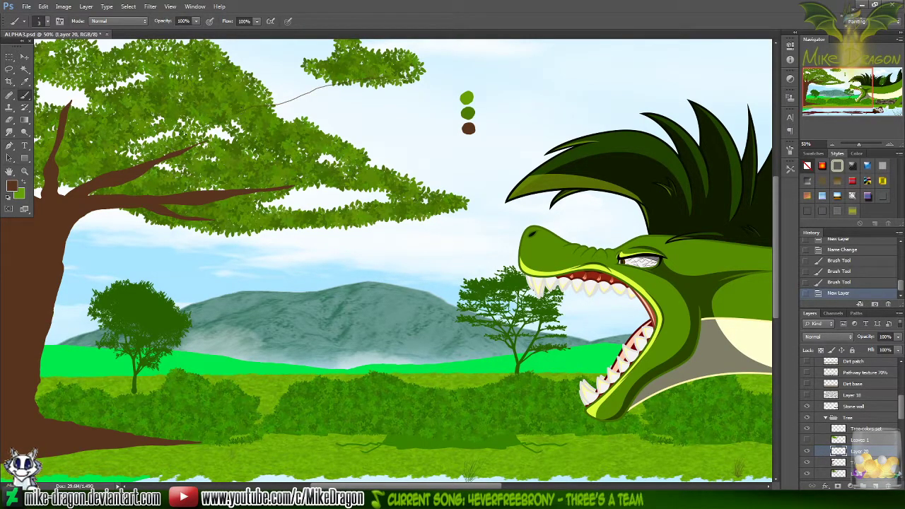
left_click(78, 198)
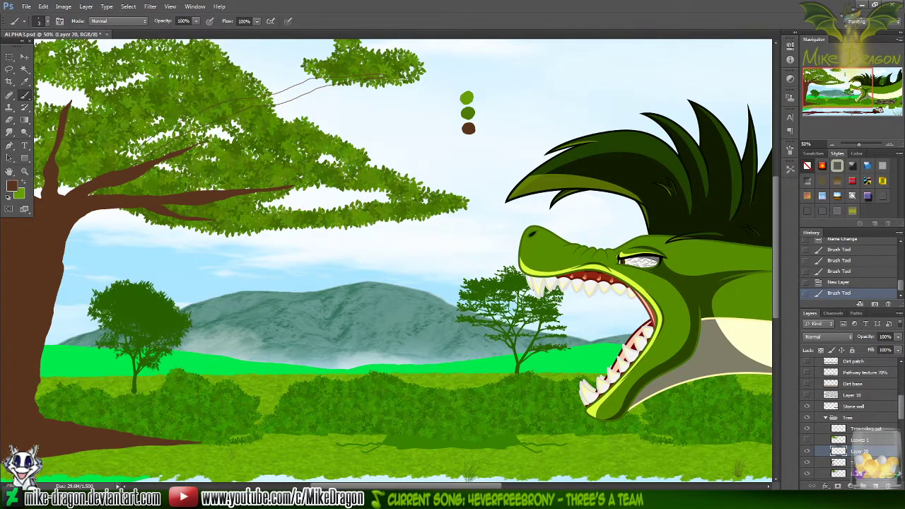
left_click(61, 190)
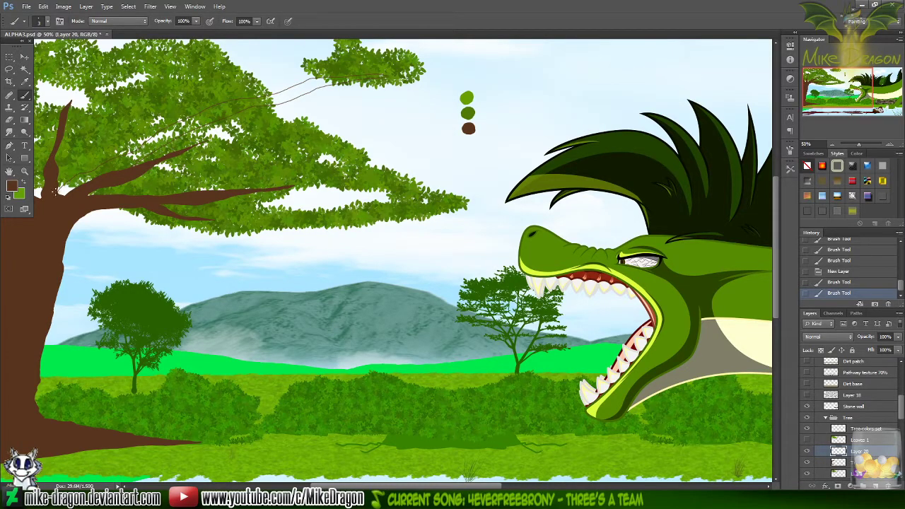
left_click(97, 181)
- Try to fill the outlined branch with brown on Tree trunk base, using an inverted Magic Wand selection and a 172 px brush
key("w")
left_click(253, 248)
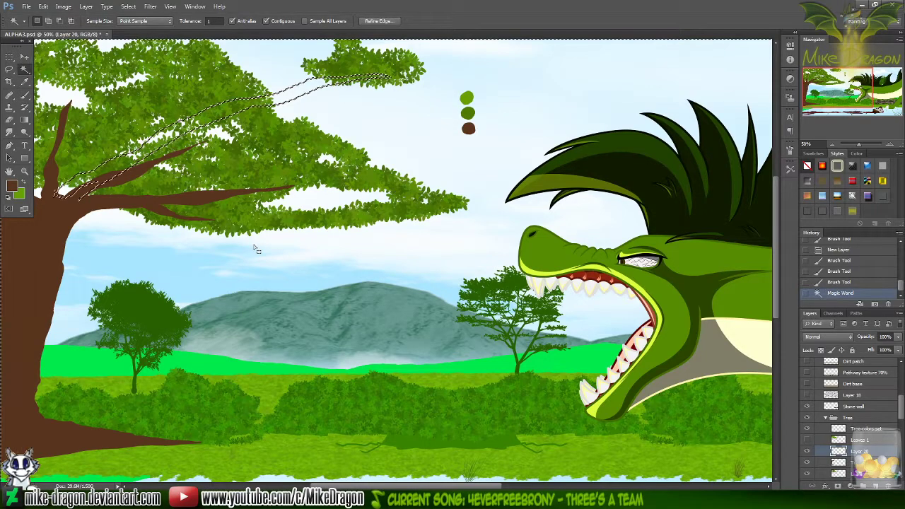
key("ctrl+shift+i")
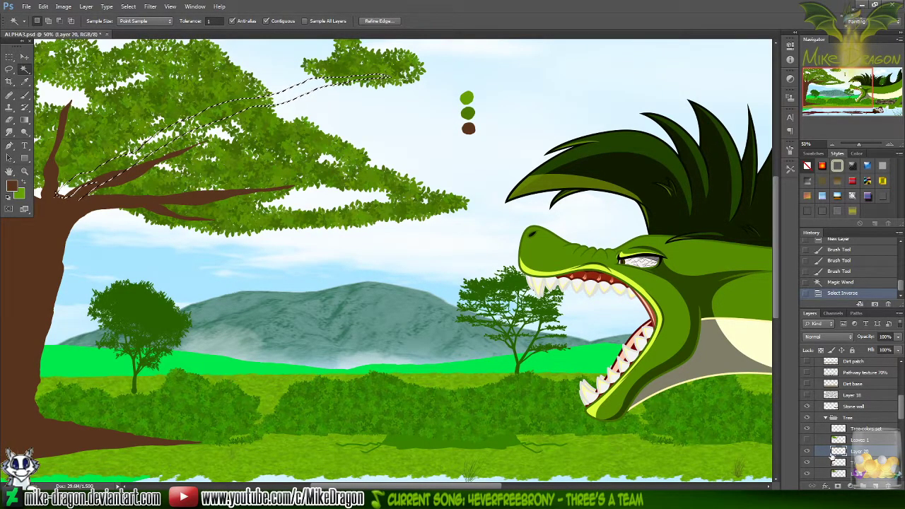
left_click(807, 450)
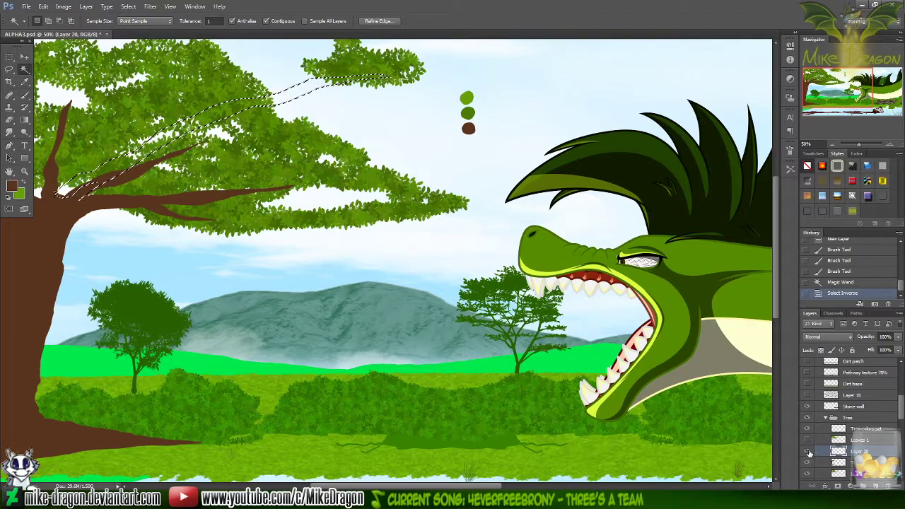
left_click(849, 462)
key("b")
right_click(355, 129)
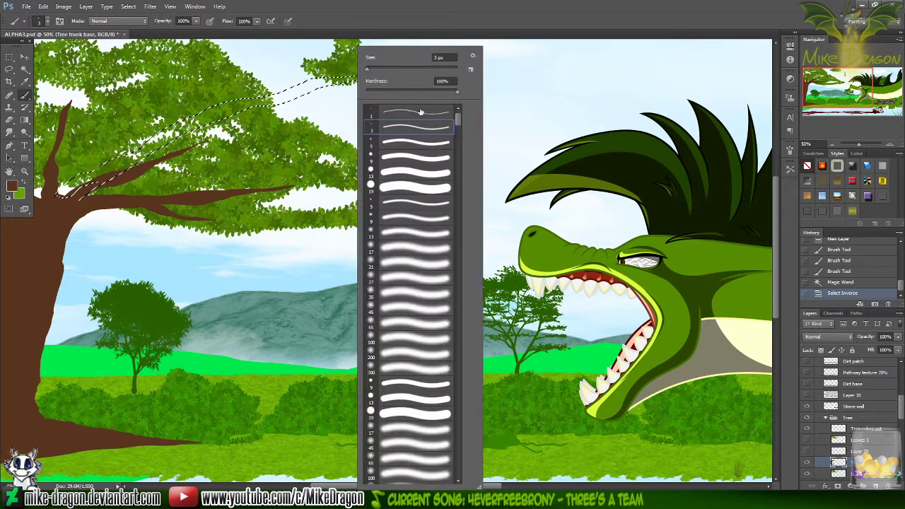
left_click_drag(388, 67, 422, 70)
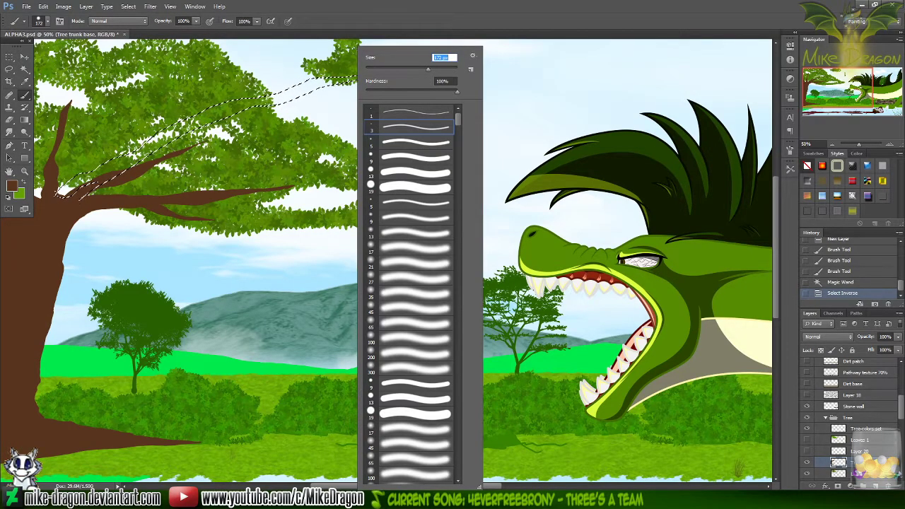
left_click(143, 153)
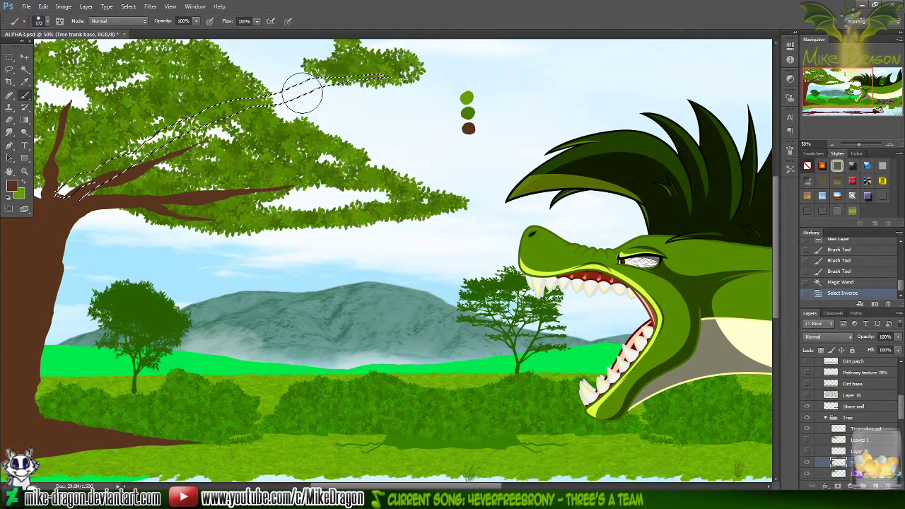
left_click_drag(299, 89, 368, 79)
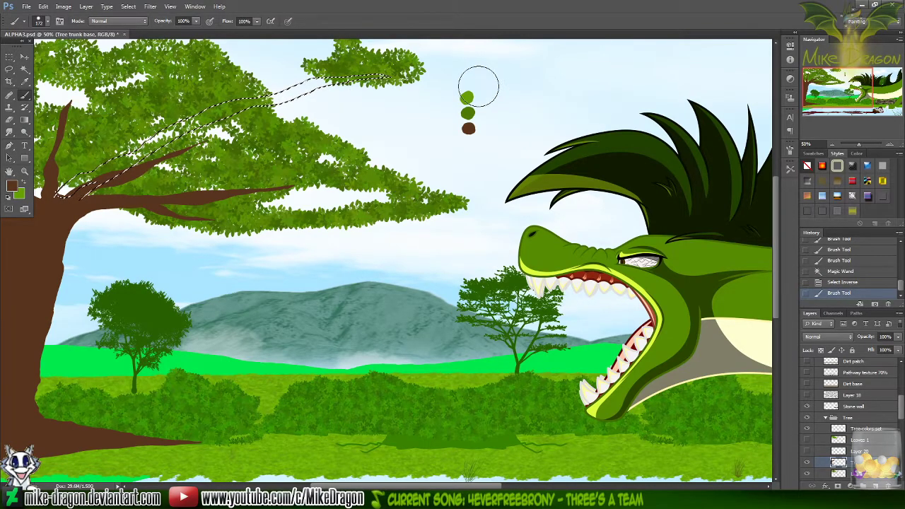
key("ctrl+z")
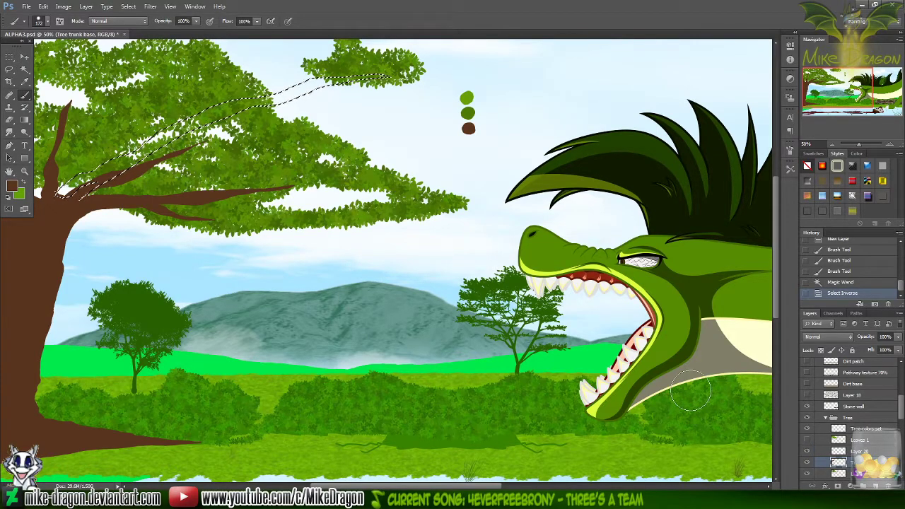
key("ctrl+d")
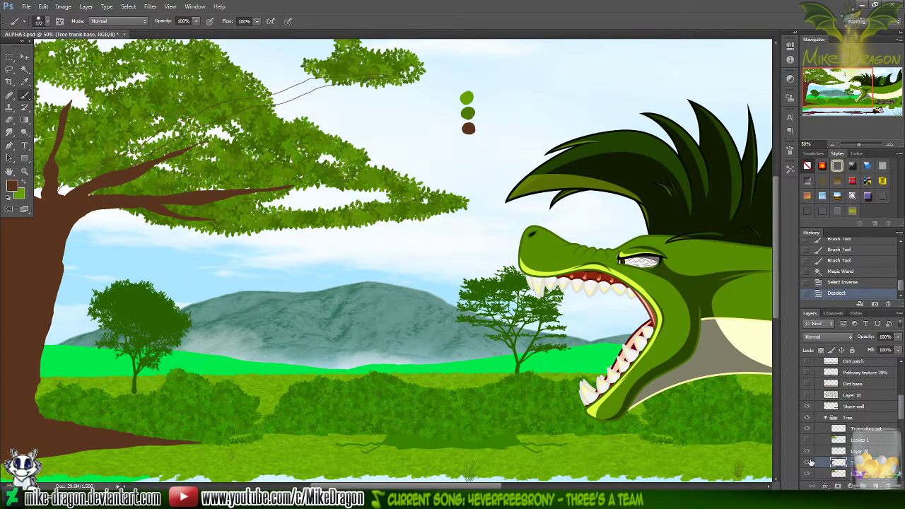
- Hide Tree trunk base and close the open base of the branch outline on Layer 20 with the 3 px brush
left_click(809, 463)
left_click(852, 451)
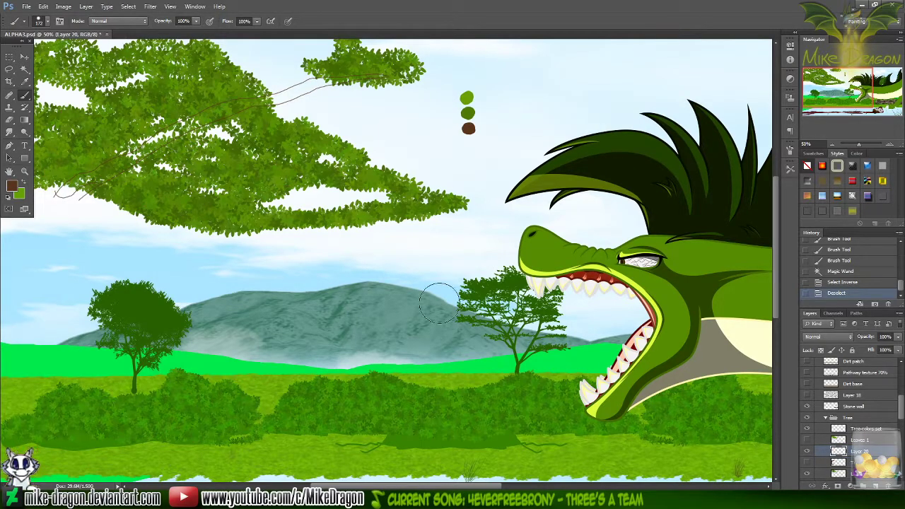
right_click(410, 162)
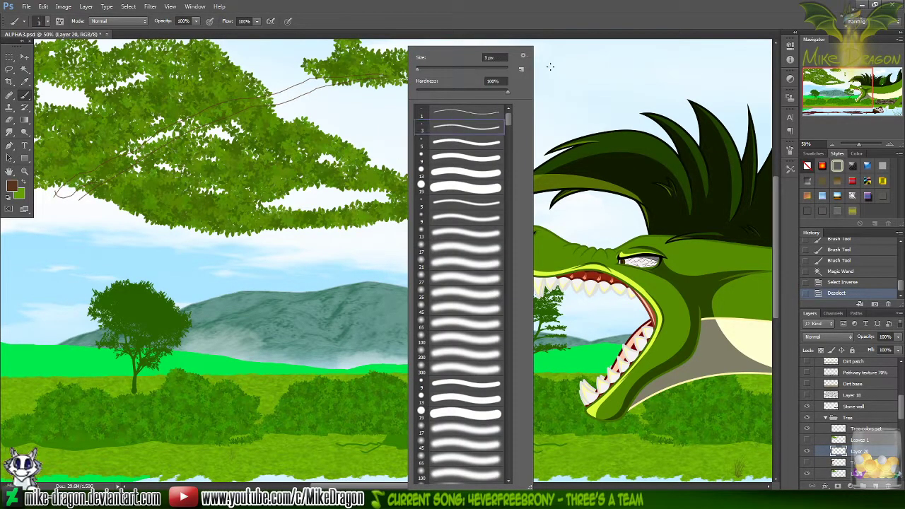
left_click(621, 18)
key("ctrl+plus")
key("ctrl+plus")
key("ctrl+plus")
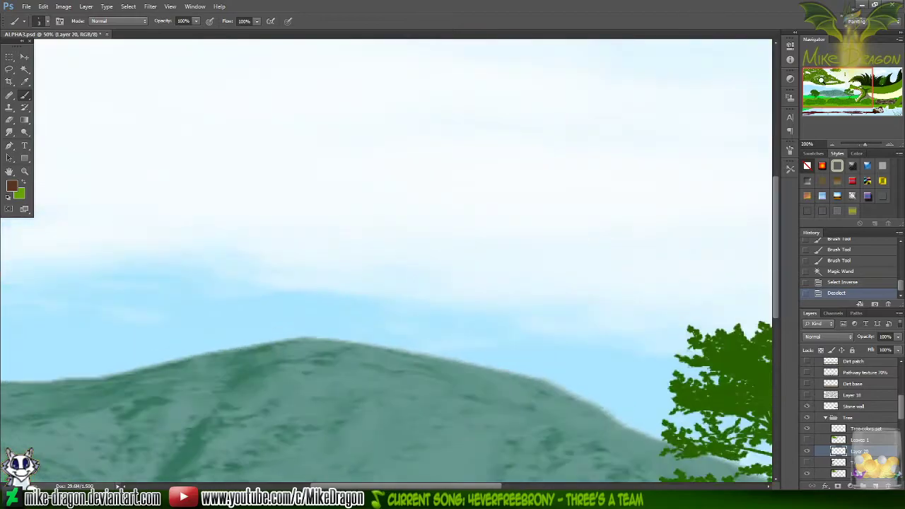
mouse_move(826, 84)
left_mouse_down()
mouse_move(799, 76)
mouse_move(816, 82)
left_mouse_up()
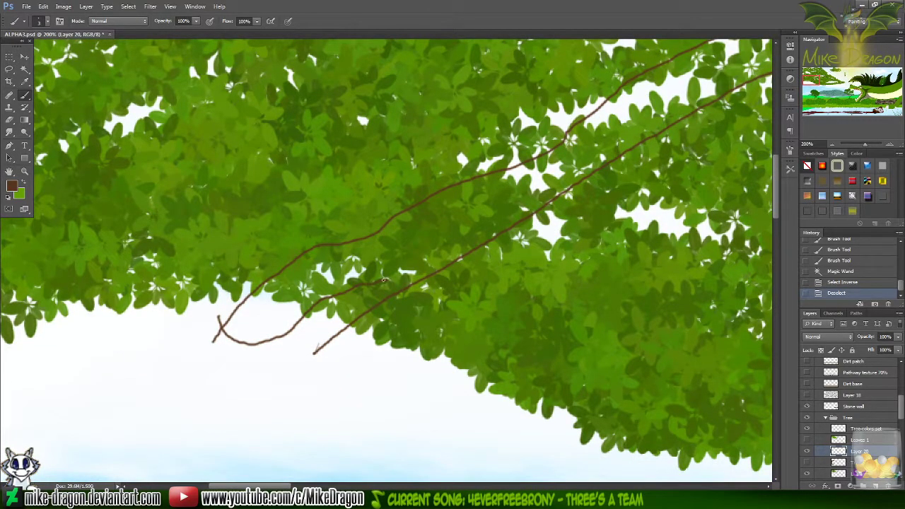
left_click_drag(393, 281, 430, 281)
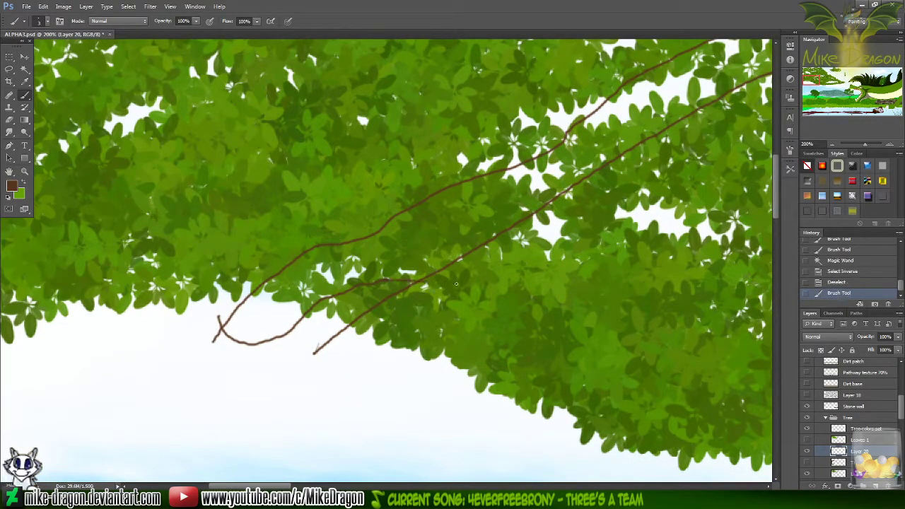
- Try to select the outlined branch by picking the area outside it with the Magic Wand and inverting the selection
key("w")
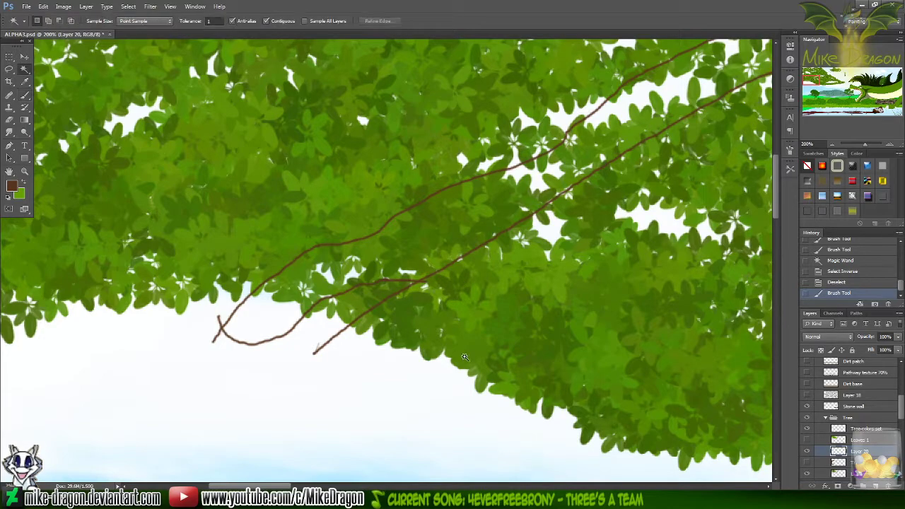
left_click(508, 357)
key("ctrl+shift+i")
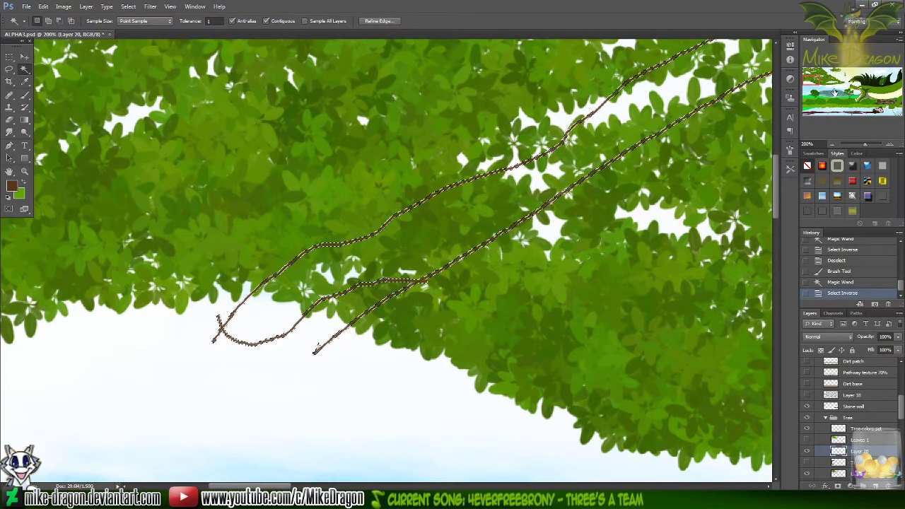
left_click_drag(822, 73, 840, 67)
key("b")
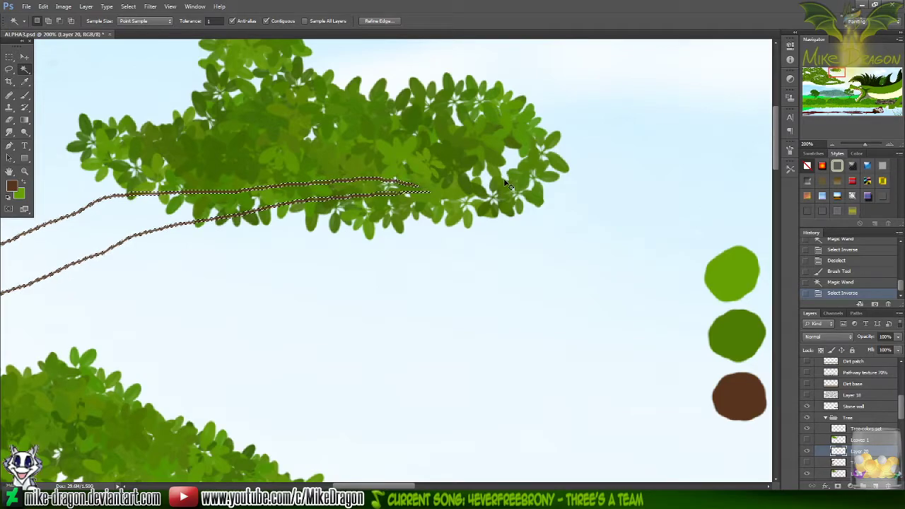
- Save the document, clear the selection and join the two outline strokes at the branch's tip inside the leaf clump
key("ctrl+s")
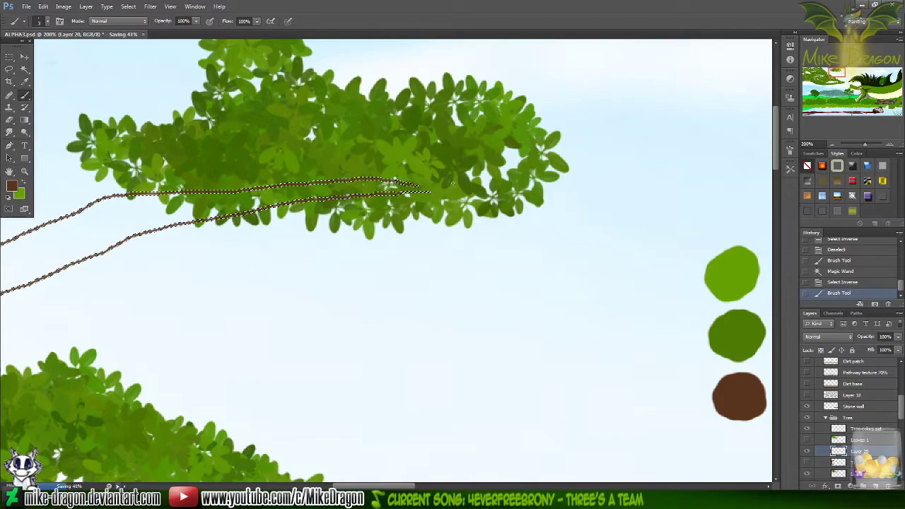
key("ctrl+d")
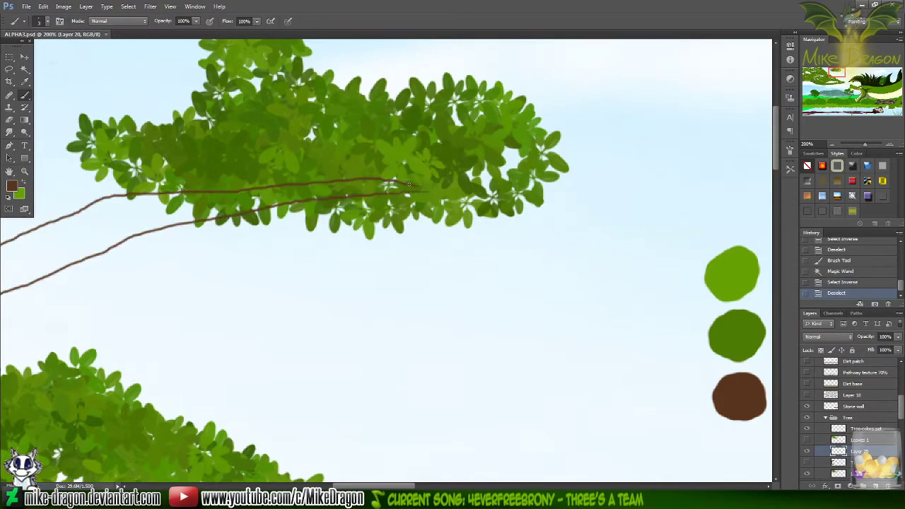
left_click_drag(424, 190, 427, 190)
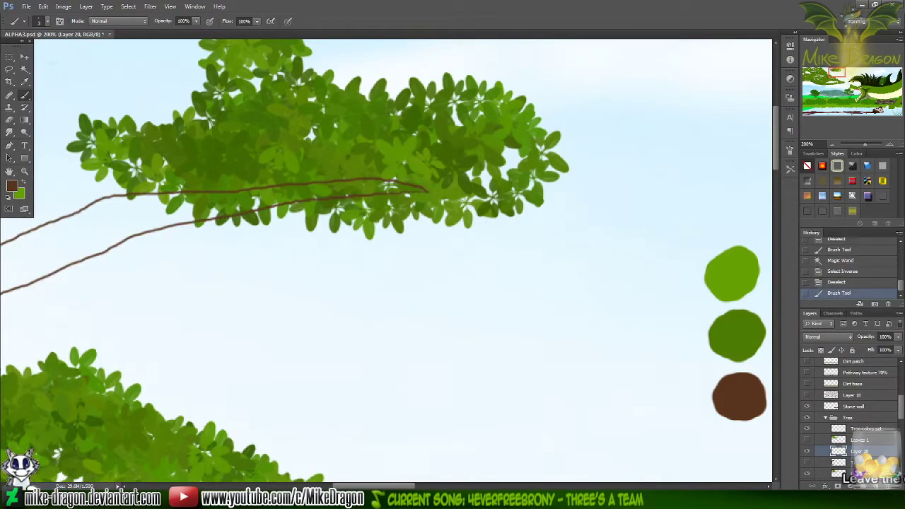
- Select the area outside the closed branch outline with the Magic Wand and invert the selection to cover the whole branch
key("w")
left_click(508, 206)
key("ctrl+shift+i")
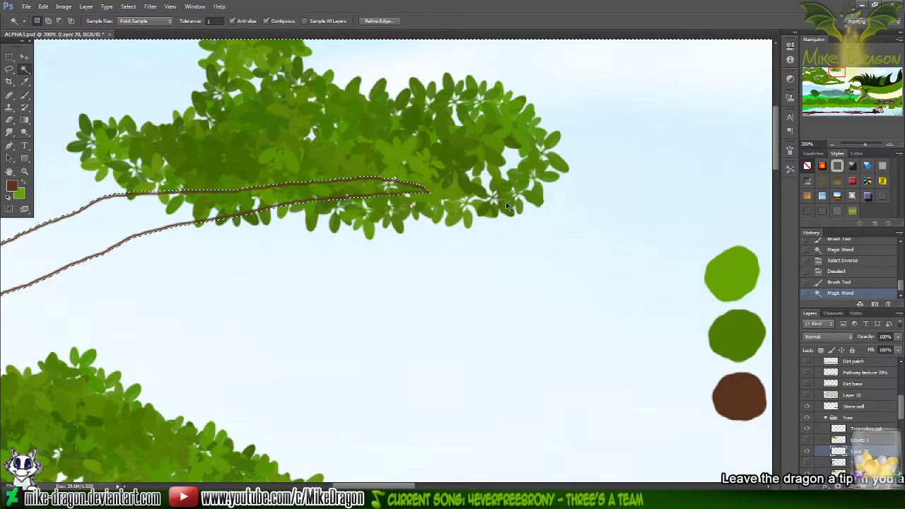
scroll(507, 207, "down", 4)
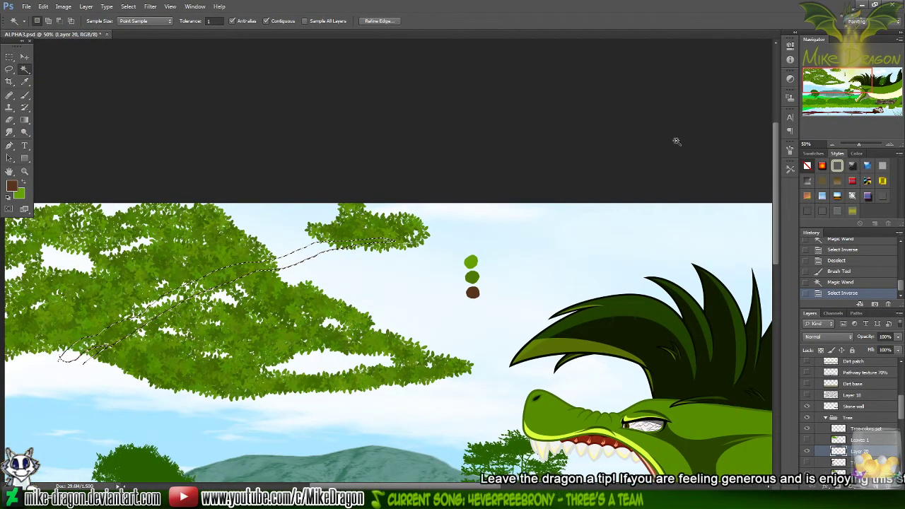
scroll(514, 235, "left", 3)
scroll(580, 216, "down", 3)
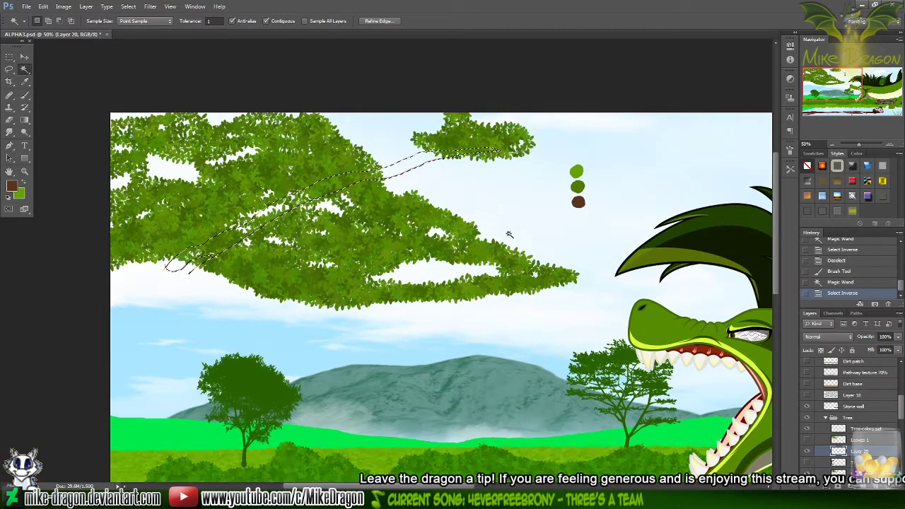
scroll(580, 215, "down", 1)
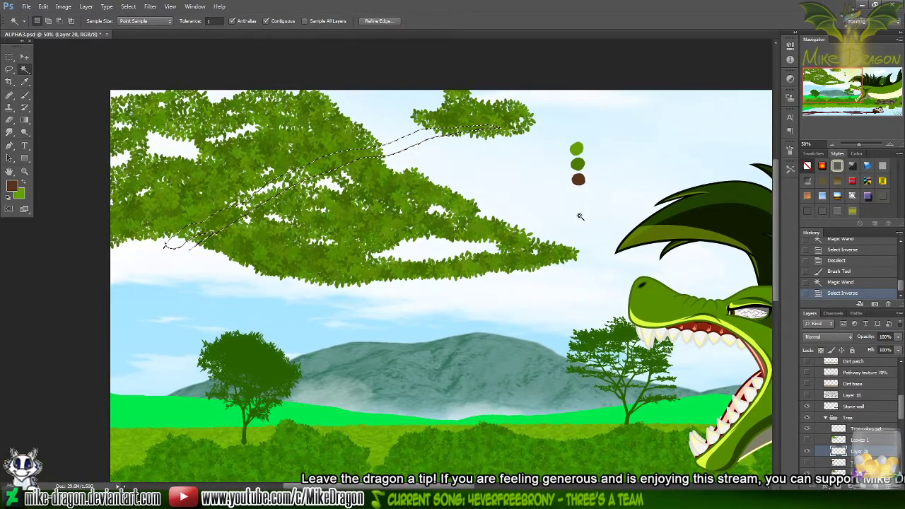
- Hide Layer 20, show Tree trunk base and paint the selected branch solid brown on it with a large hard brush, then deselect
left_click(807, 451)
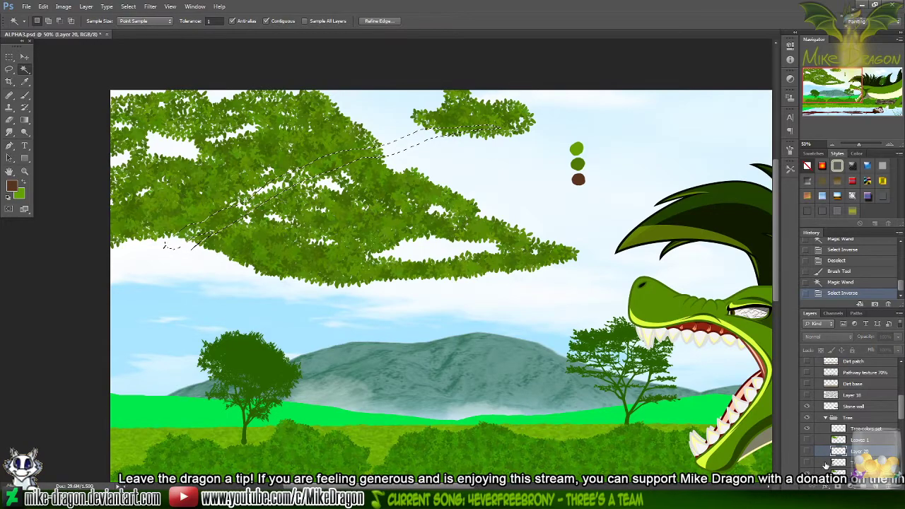
left_click(807, 463)
left_click(849, 462)
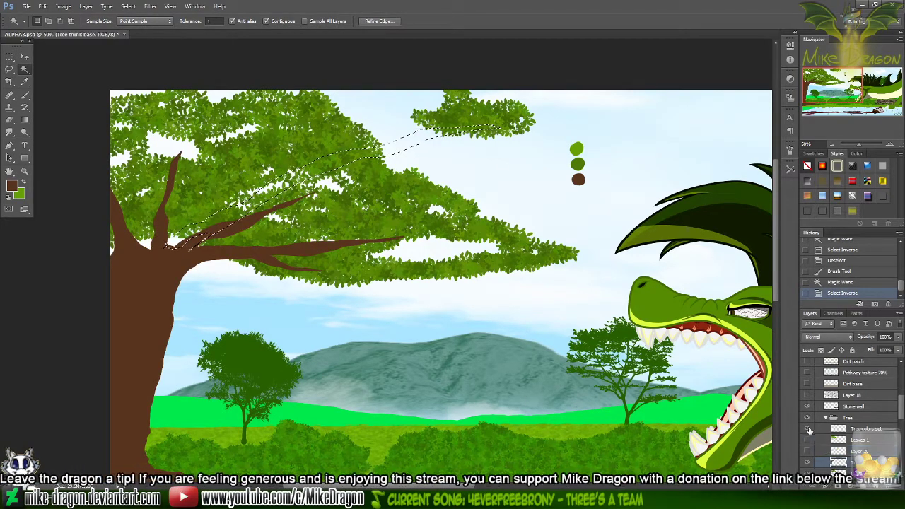
key("b")
right_click(417, 71)
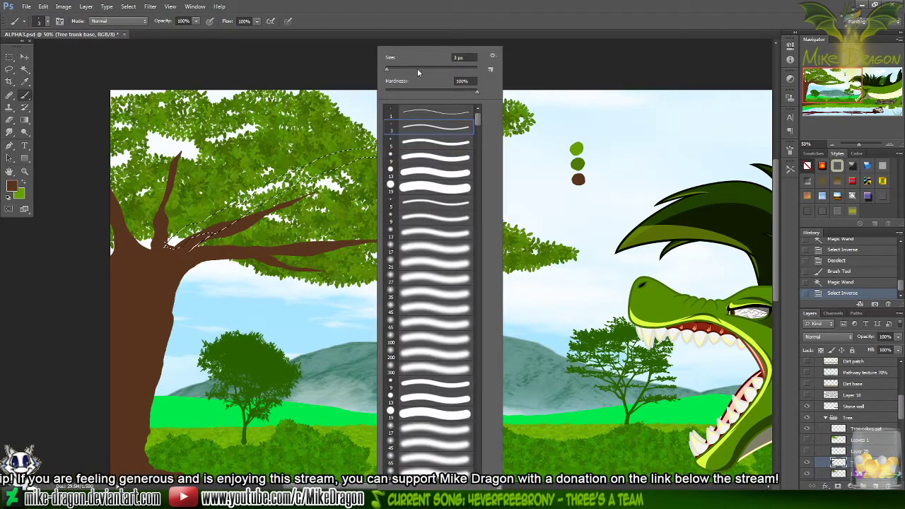
left_click_drag(418, 68, 443, 71)
key("Return")
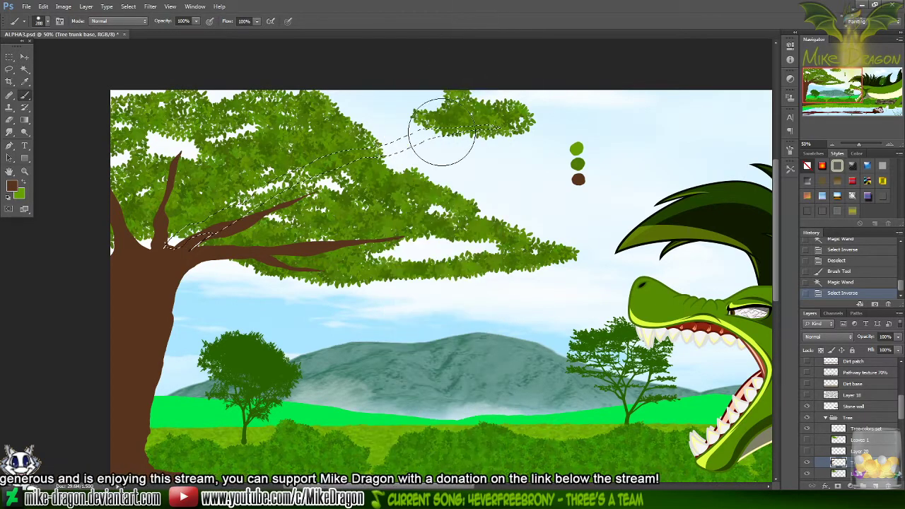
mouse_move(470, 127)
left_mouse_down()
mouse_move(301, 177)
mouse_move(174, 239)
left_mouse_up()
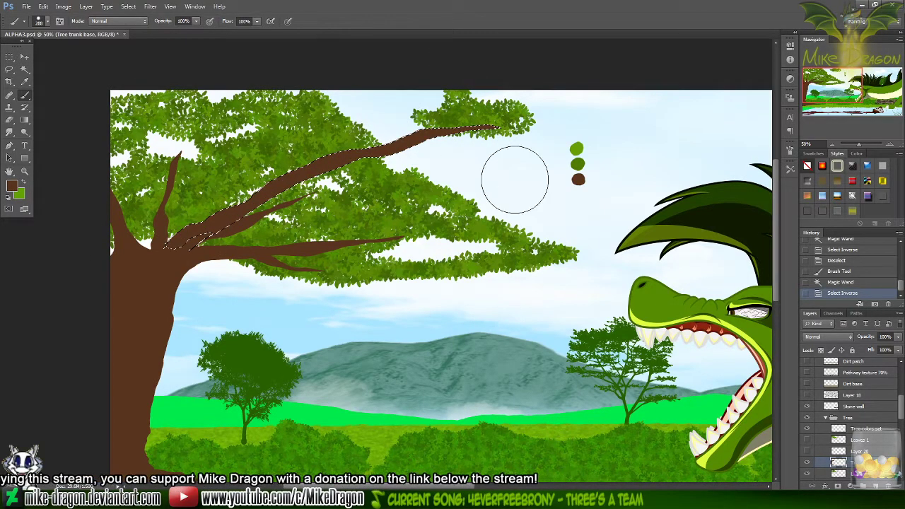
key("ctrl+d")
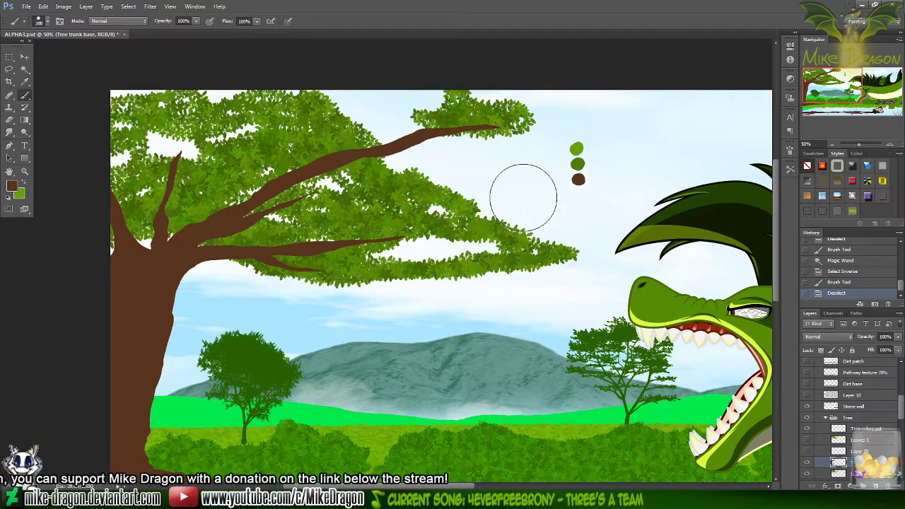
- Show the Leaves 1 layer and thin the branch leading into the separate upper leaf clump with an enlarged hard eraser on Tree trunk base
left_click(807, 440)
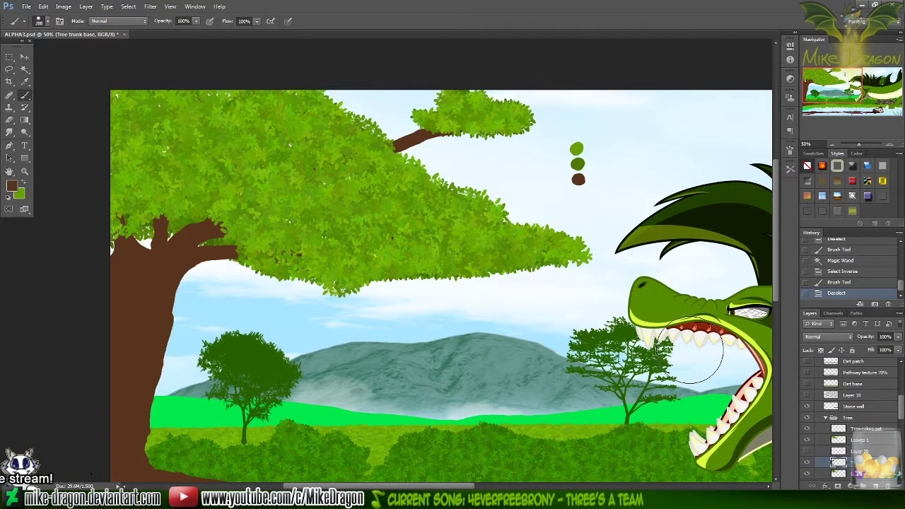
key("e")
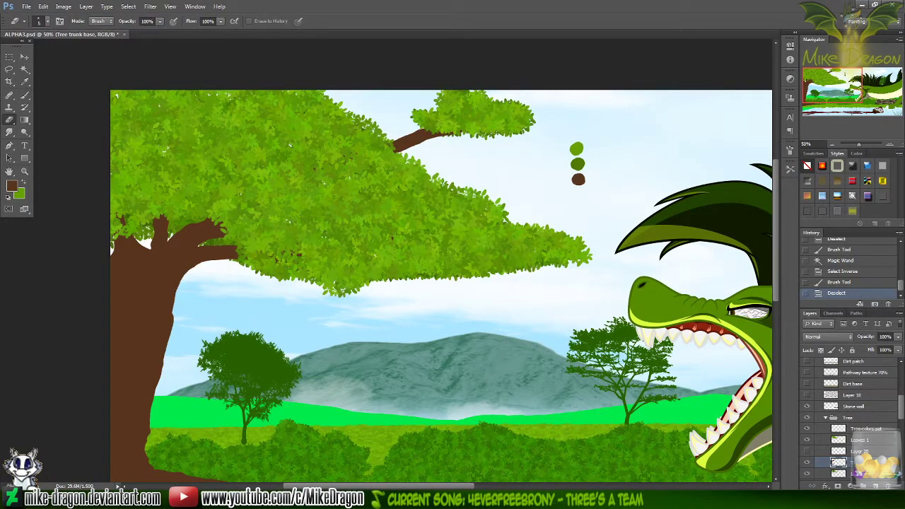
right_click(367, 47)
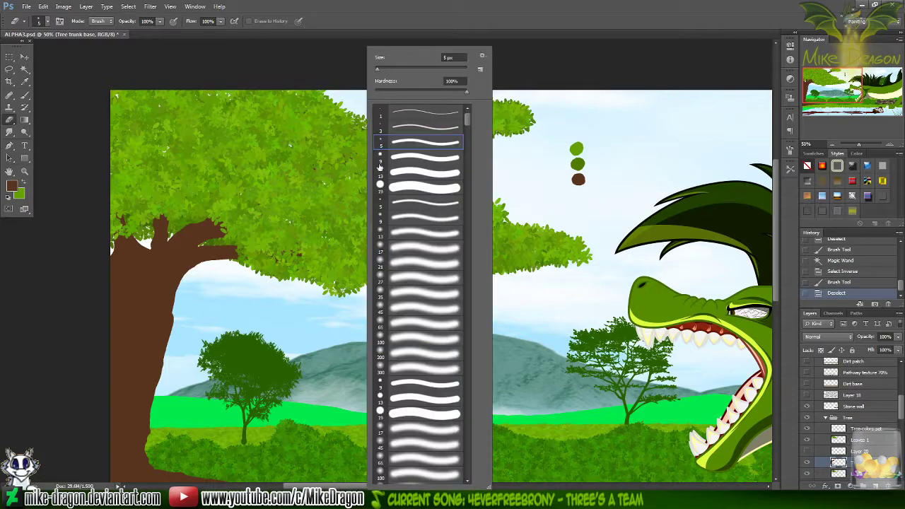
left_click(381, 185)
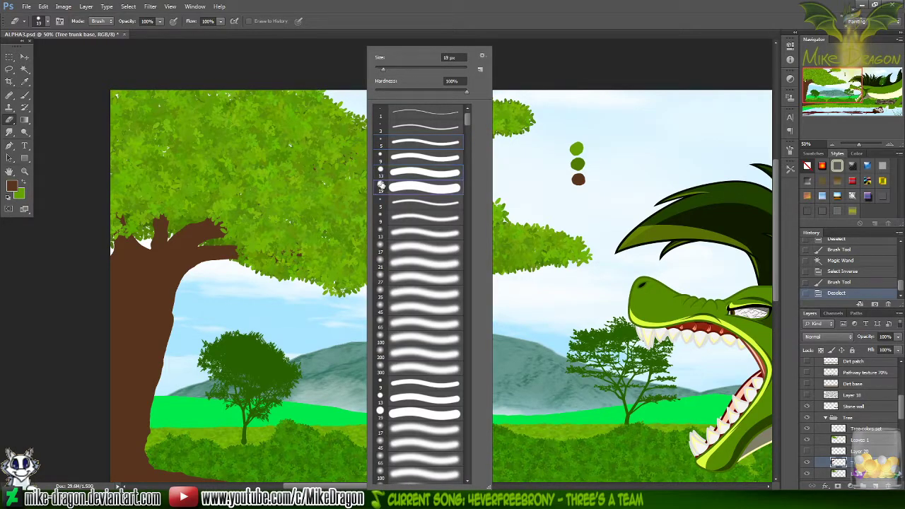
left_click(422, 21)
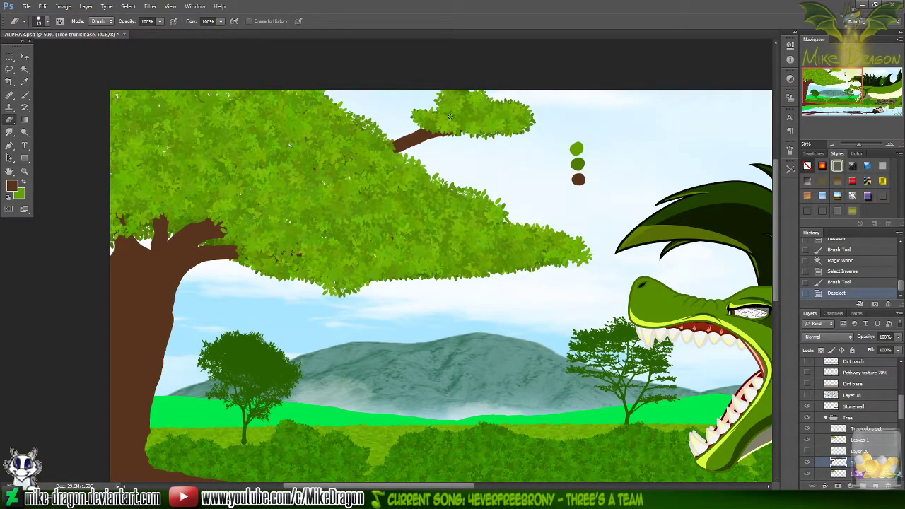
right_click(461, 84)
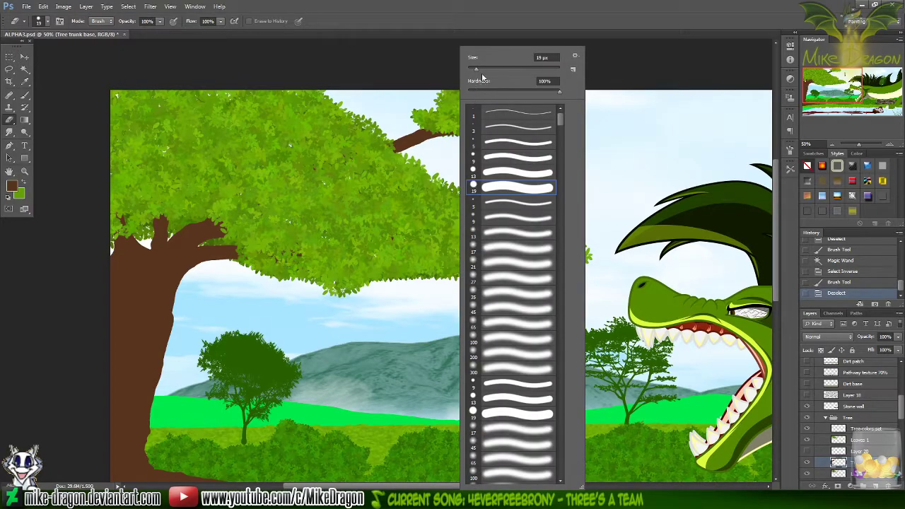
left_click_drag(479, 71, 484, 71)
left_click(517, 12)
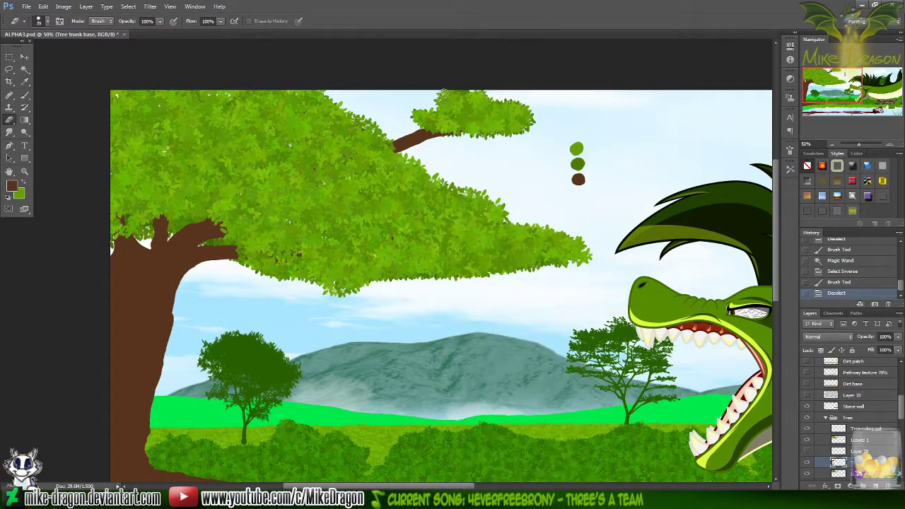
right_click(471, 102)
left_click_drag(482, 70, 484, 67)
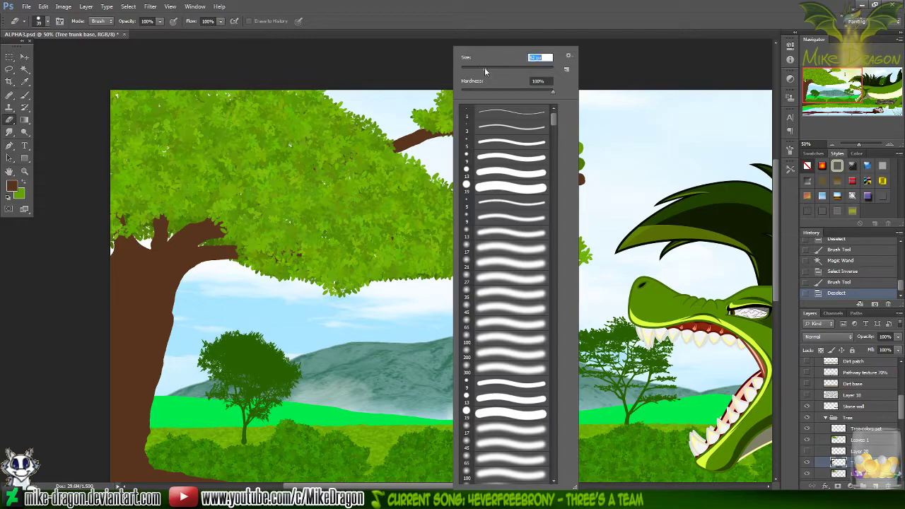
left_click(491, 23)
left_click_drag(417, 106, 421, 115)
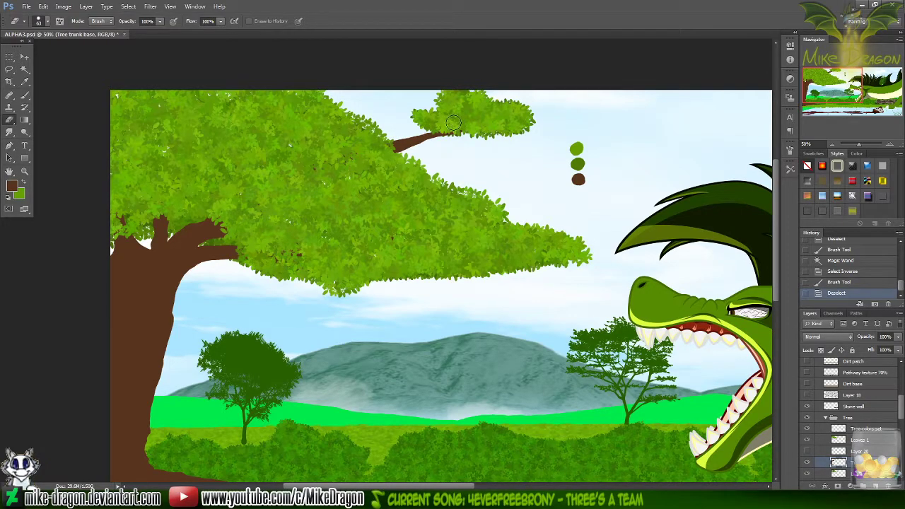
left_click_drag(420, 122, 460, 106)
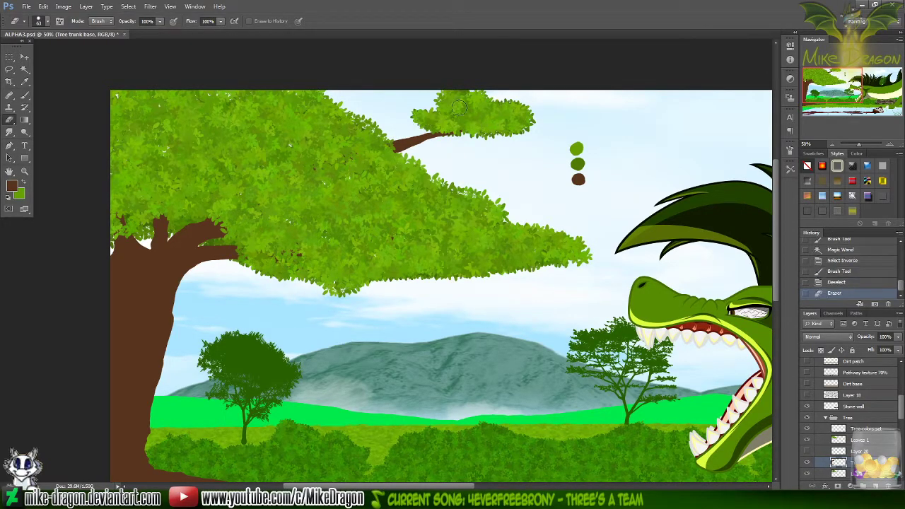
- Paint a thin brown branch with a 13 px hard brush along the underside of the separate upper leaf clump
key("b")
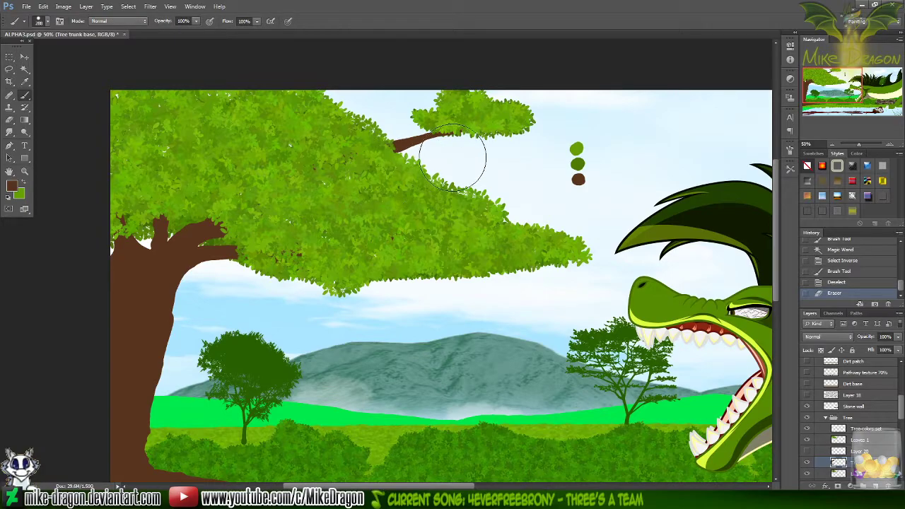
right_click(466, 170)
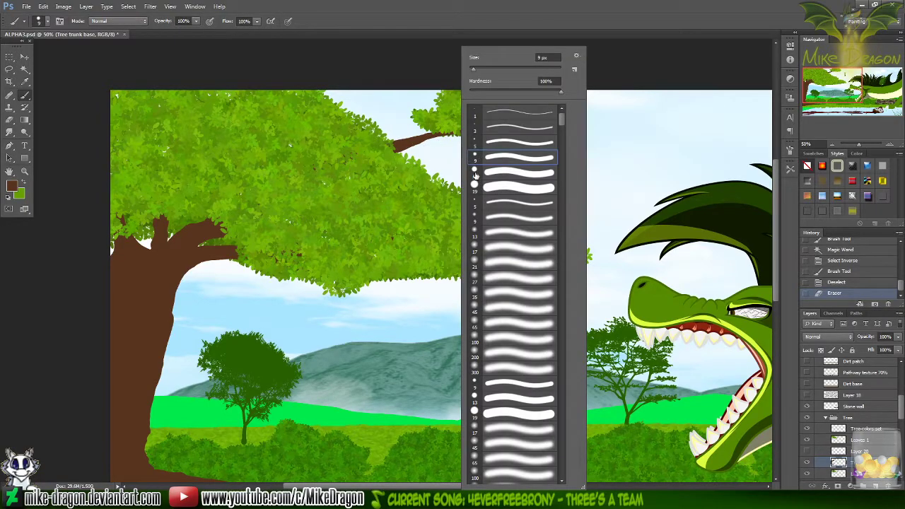
left_click(475, 172)
left_click(450, 11)
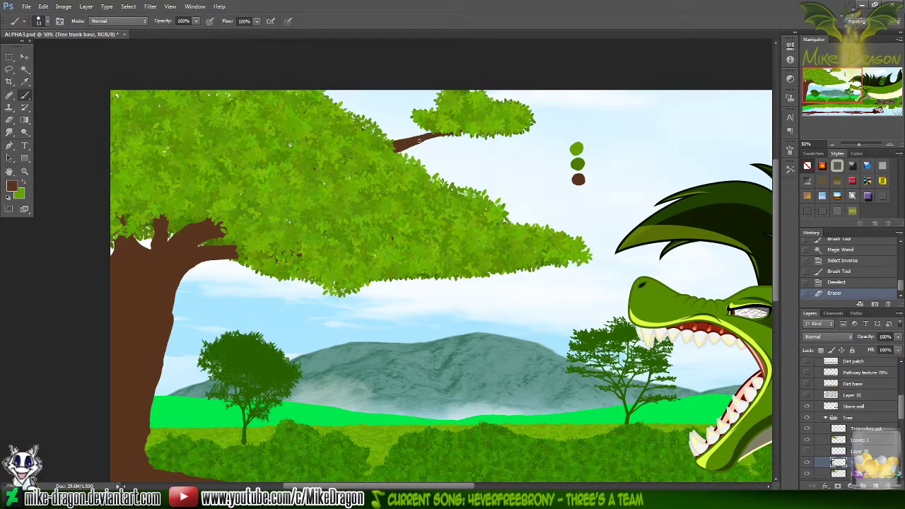
left_click_drag(461, 139, 500, 132)
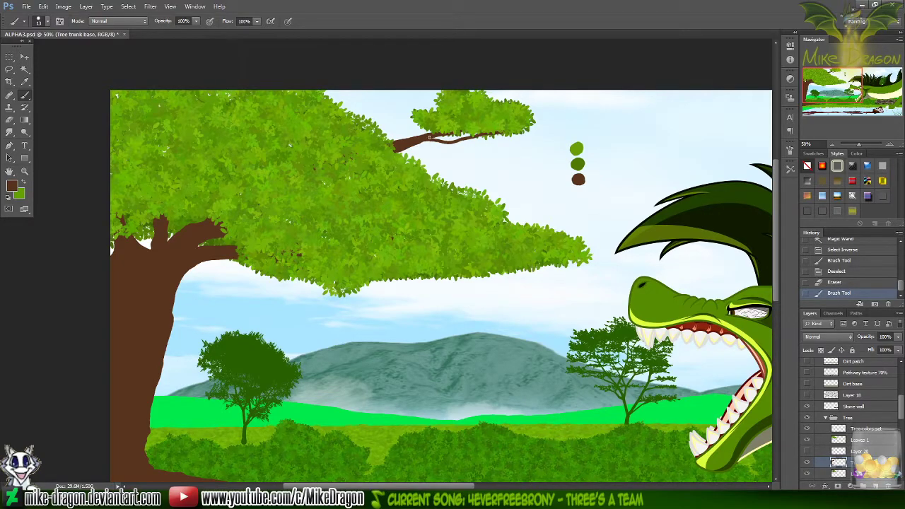
left_click_drag(443, 141, 487, 135)
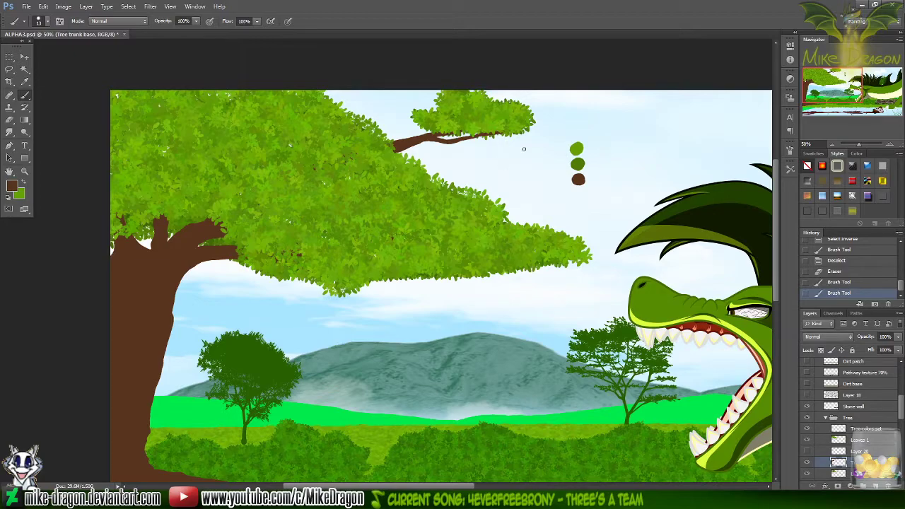
- Erase along the lower edge of the new thin branch to trim it and save the document
key("e")
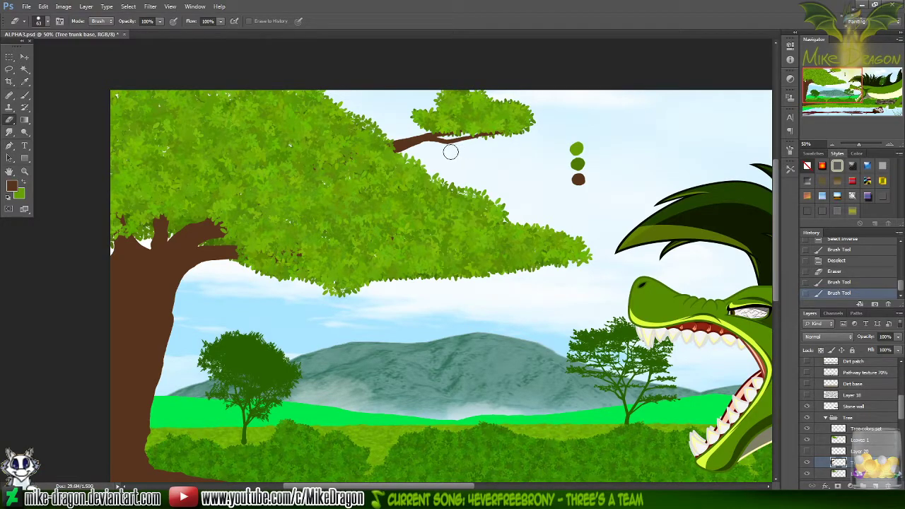
left_click(460, 150)
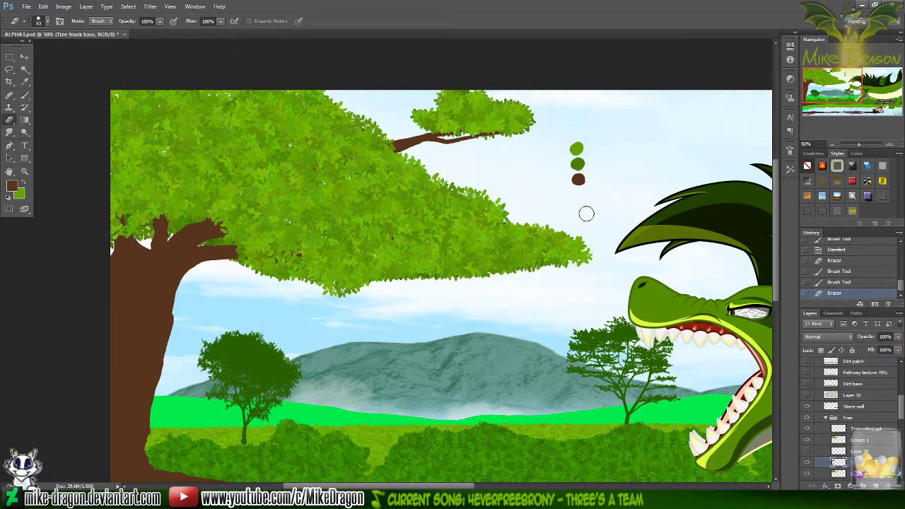
scroll(586, 213, "down", 2)
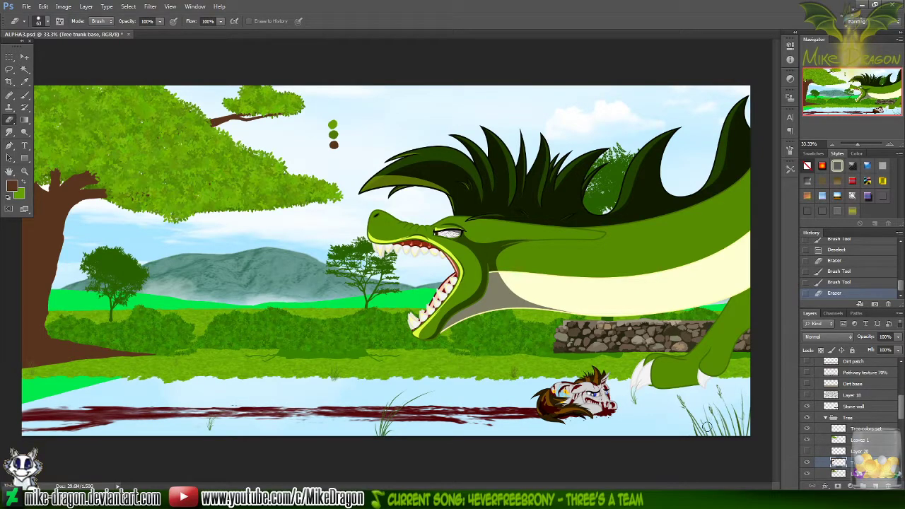
key("ctrl+s")
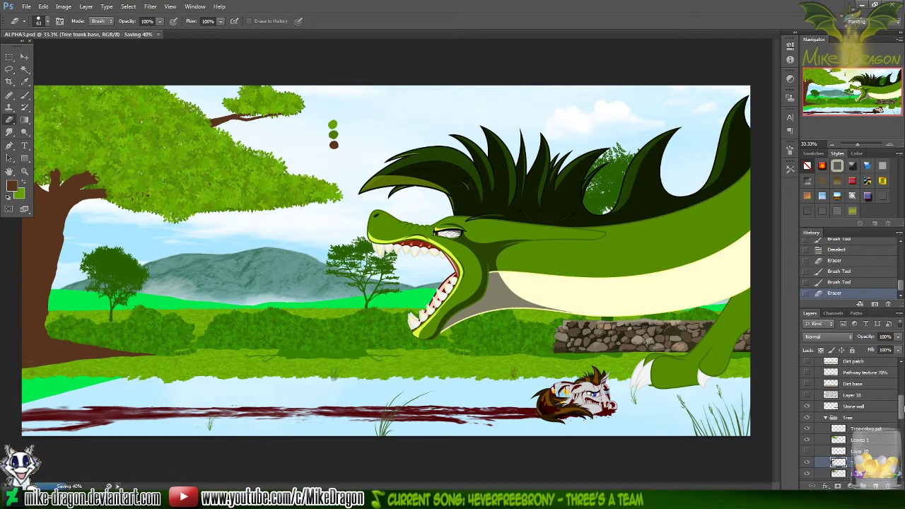
- Show Dirt base, Pathway texture 70%, Dirt patch and the three Grass patch layers, leaving the large stone texture layer beneath them hidden
scroll(808, 424, "up", 2)
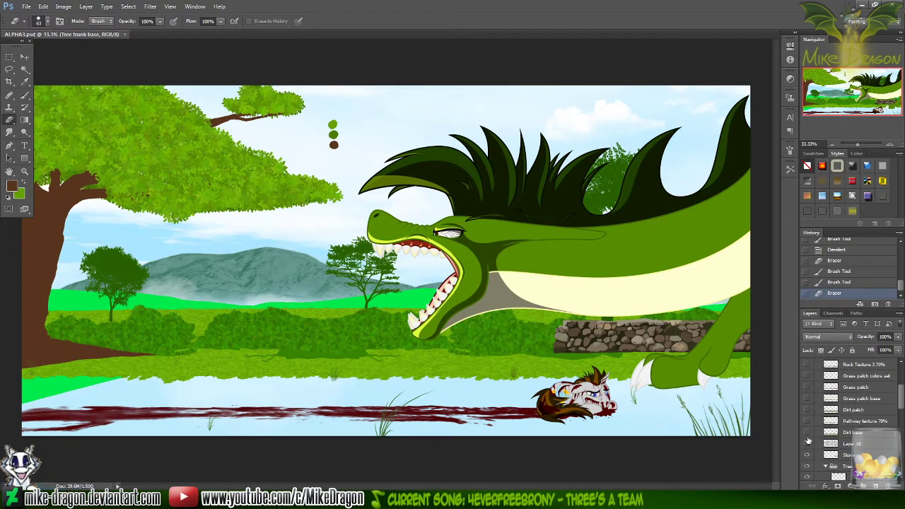
left_click(808, 421)
left_click(807, 409)
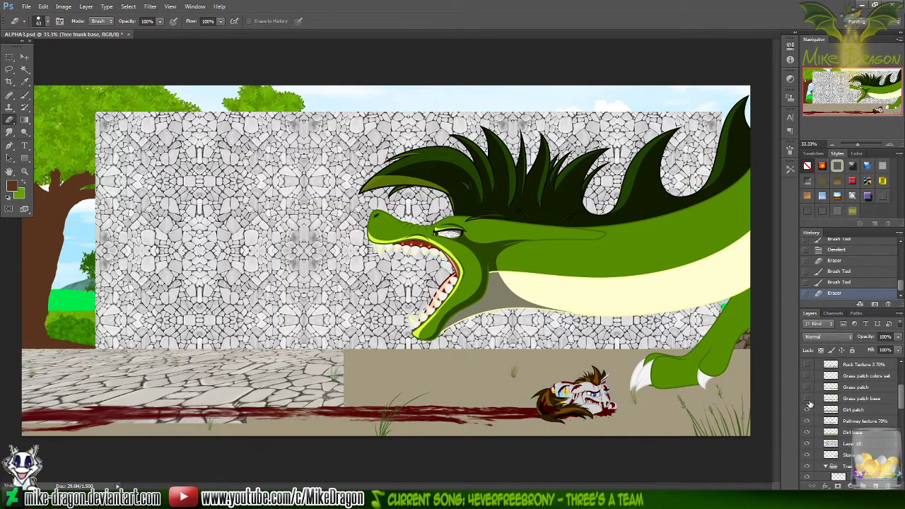
left_click(808, 421)
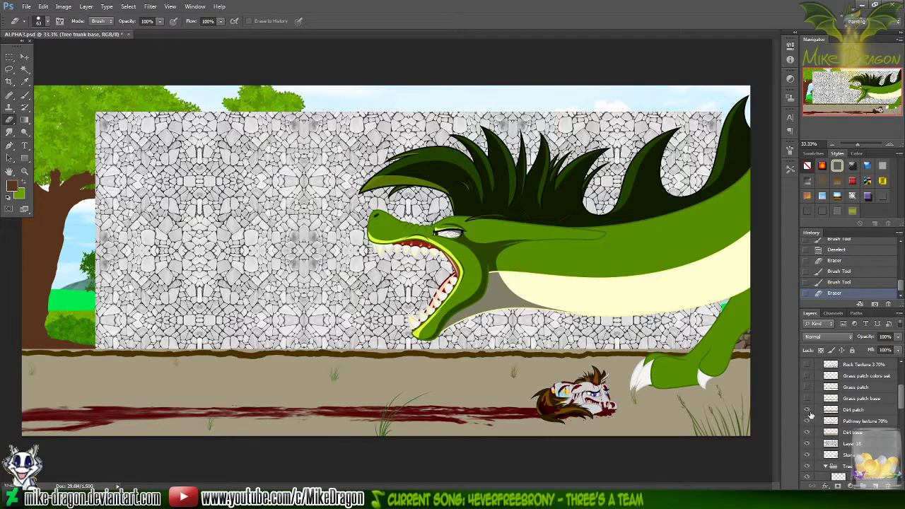
left_click(807, 420)
left_click(808, 409)
left_click(808, 410)
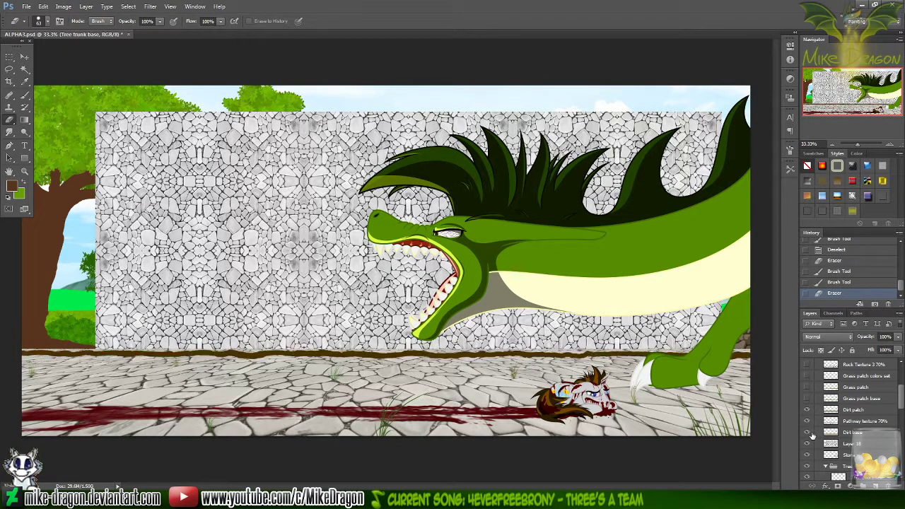
left_click(808, 443)
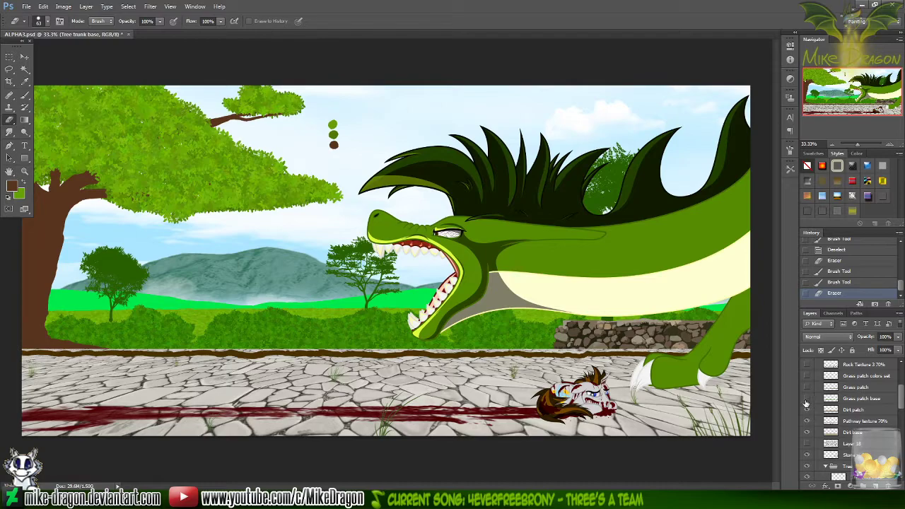
left_click_drag(808, 399, 812, 370)
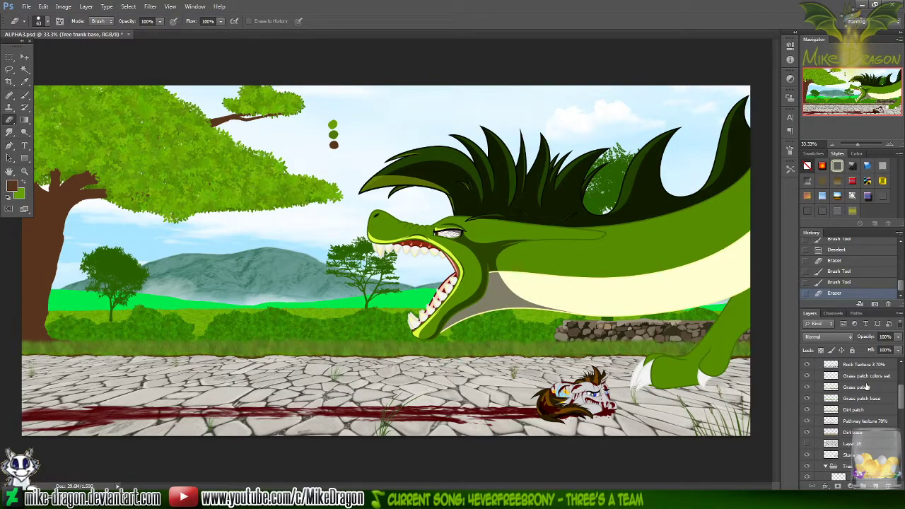
- Compare the paved path with and without the Rock Texture 3 70% layer and leave that layer hidden
scroll(892, 390, "up", 3)
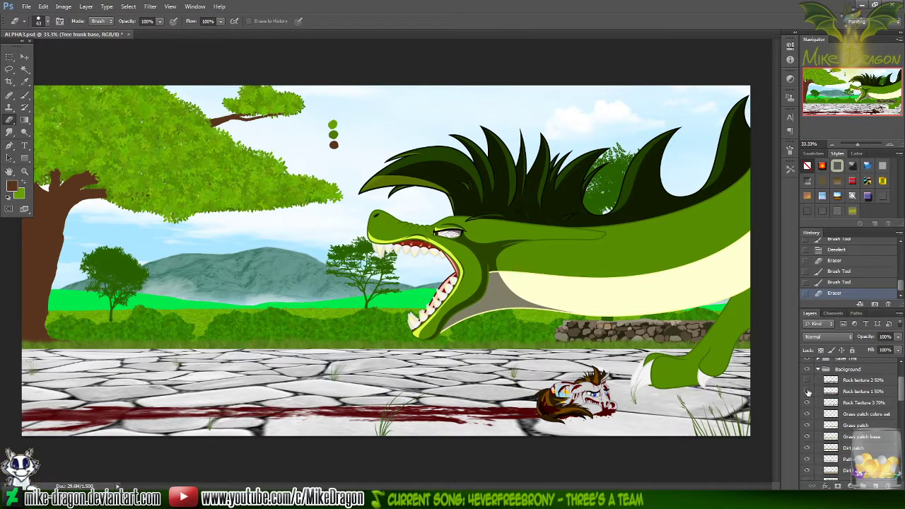
left_click(807, 403)
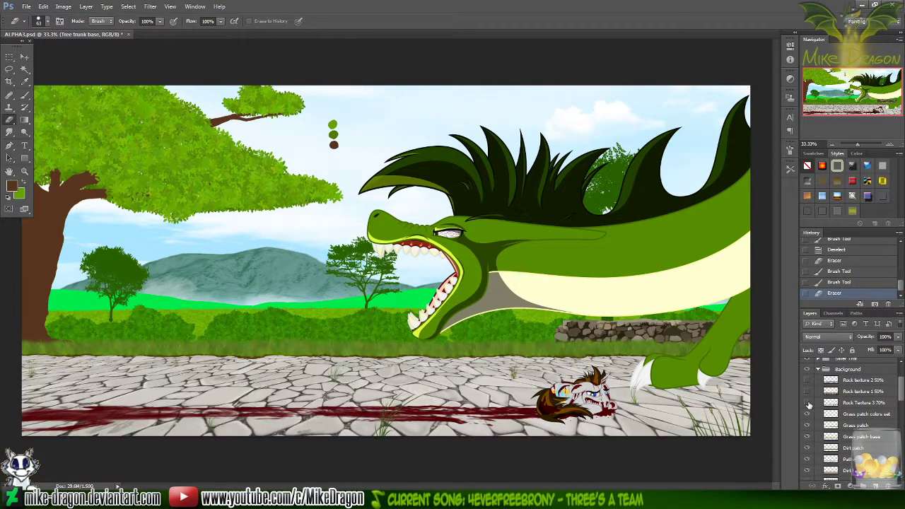
left_click(808, 403)
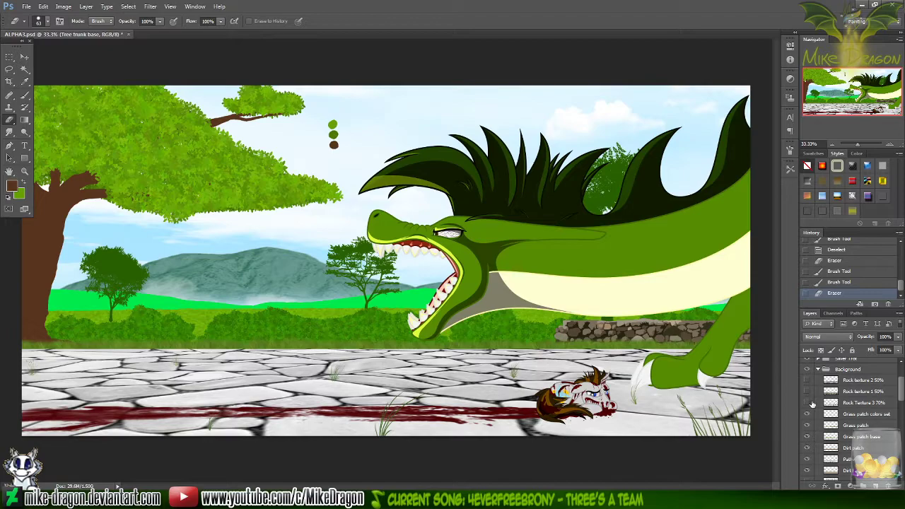
left_click(808, 403)
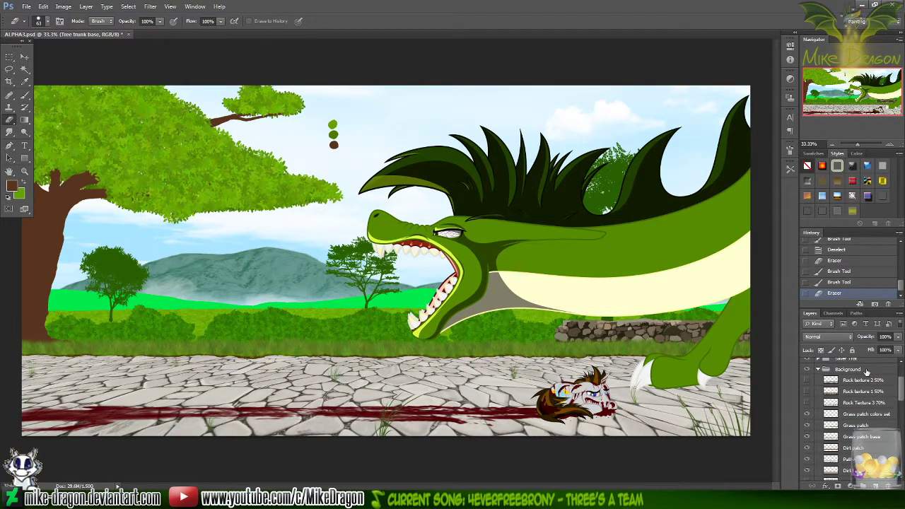
- Create a new empty layer directly above Leaves 2 in the Tree group, beneath Tree trunk base
key("ctrl+minus")
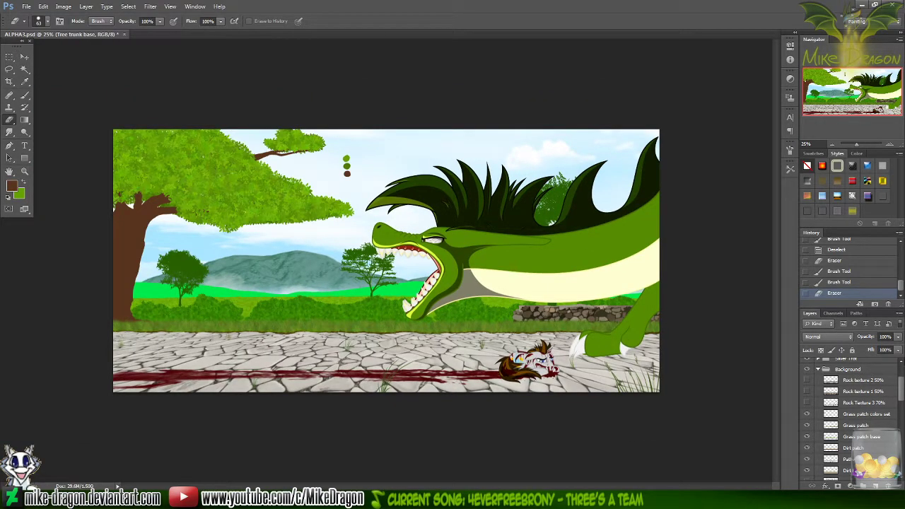
key("ctrl+plus")
key("ctrl+plus")
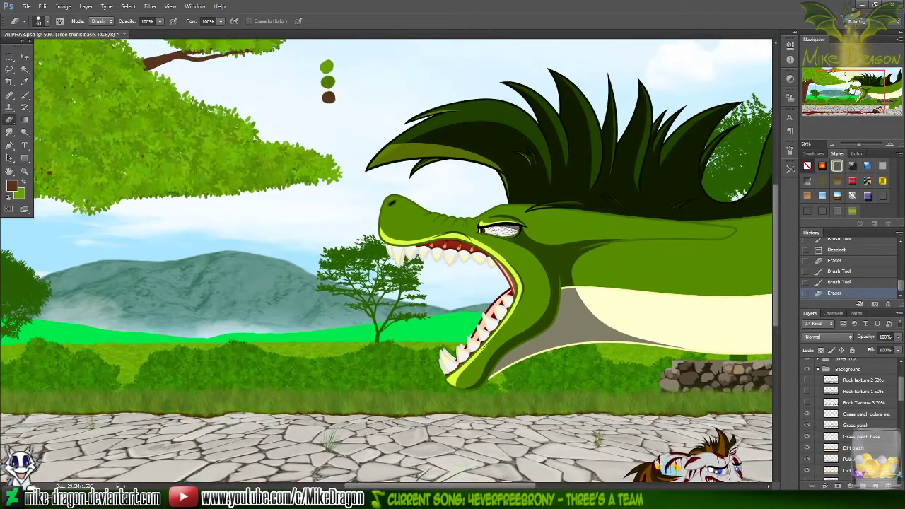
left_click(819, 87)
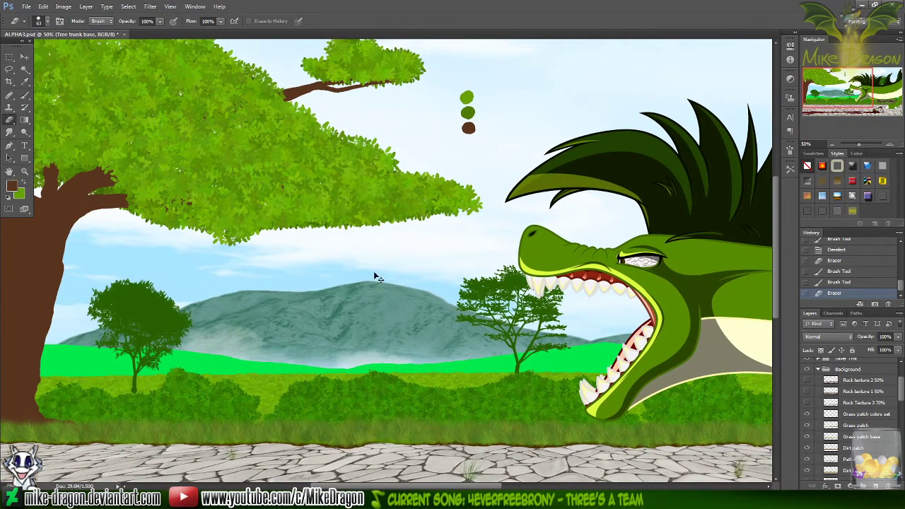
scroll(374, 272, "left", 5)
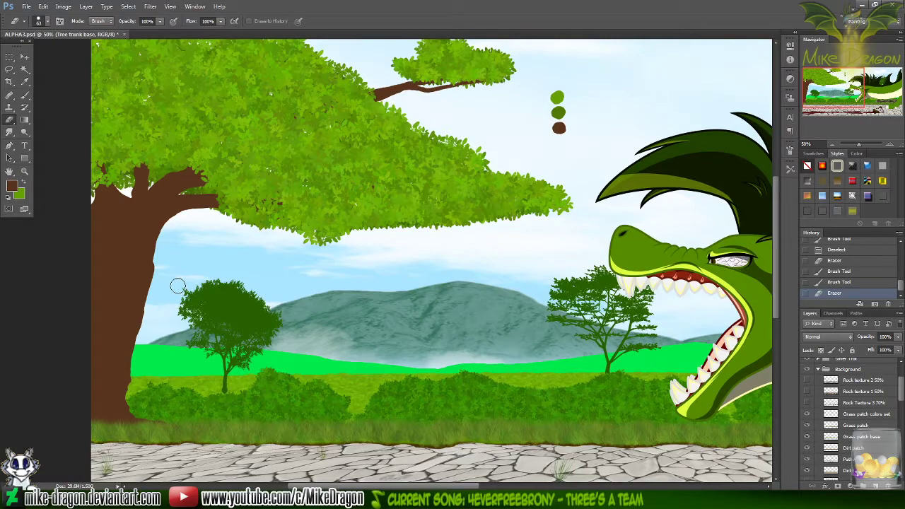
left_click_drag(902, 394, 899, 421)
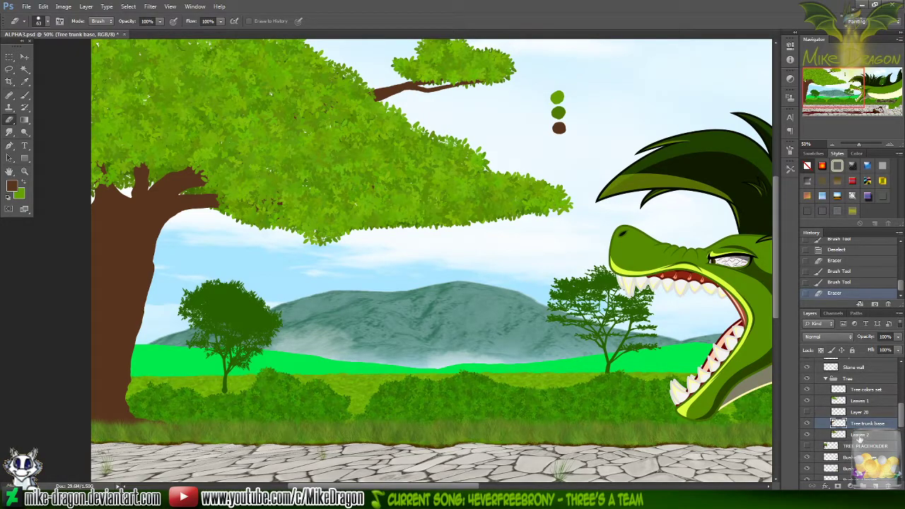
left_click(860, 436)
key("ctrl+shift+alt+n")
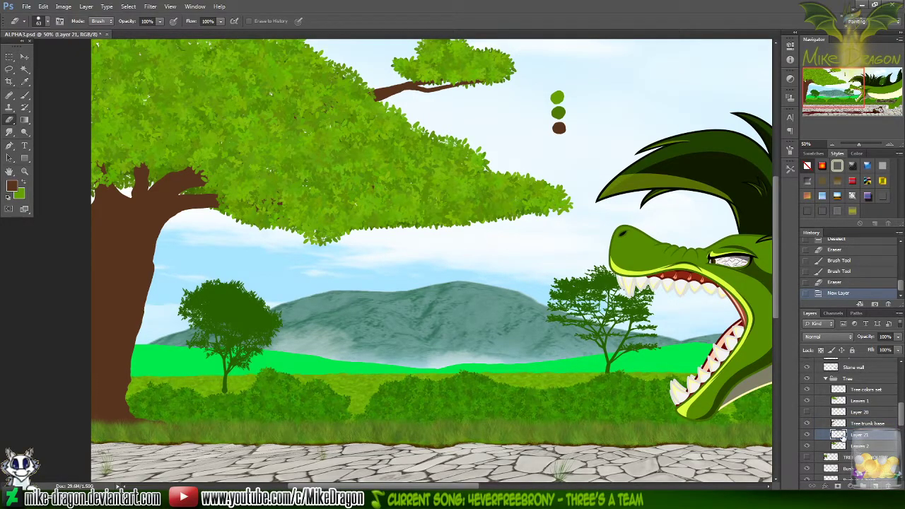
- Move the new empty layer beneath Leaves 2 in the Tree group and rename it Background branch
left_click_drag(842, 435, 855, 449)
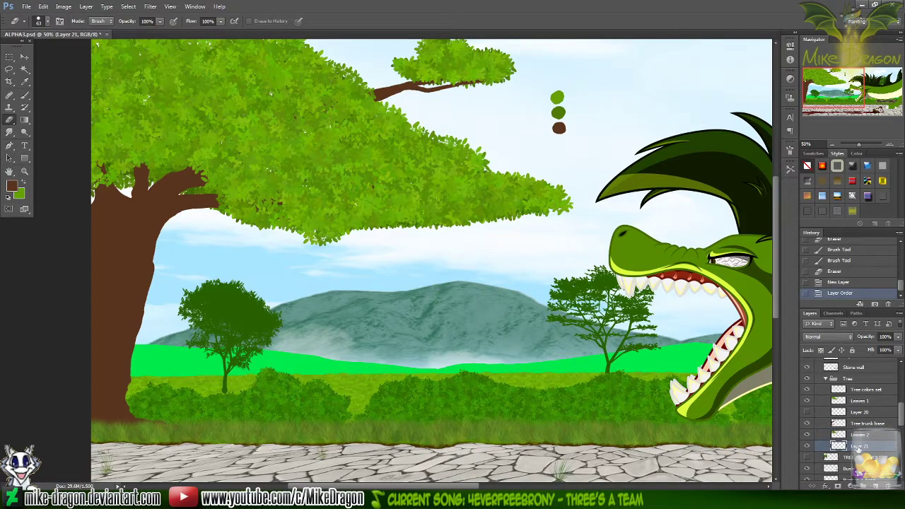
double_click(857, 447)
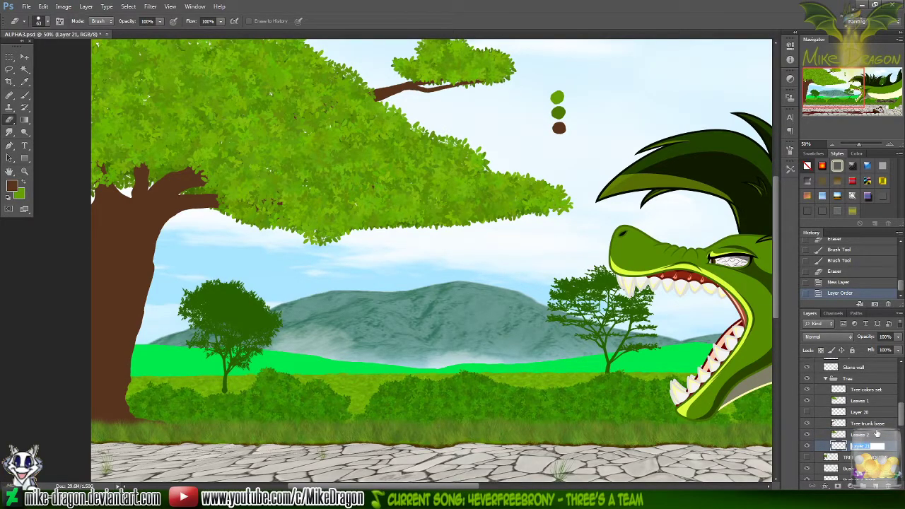
type("Bed")
type(" branch")
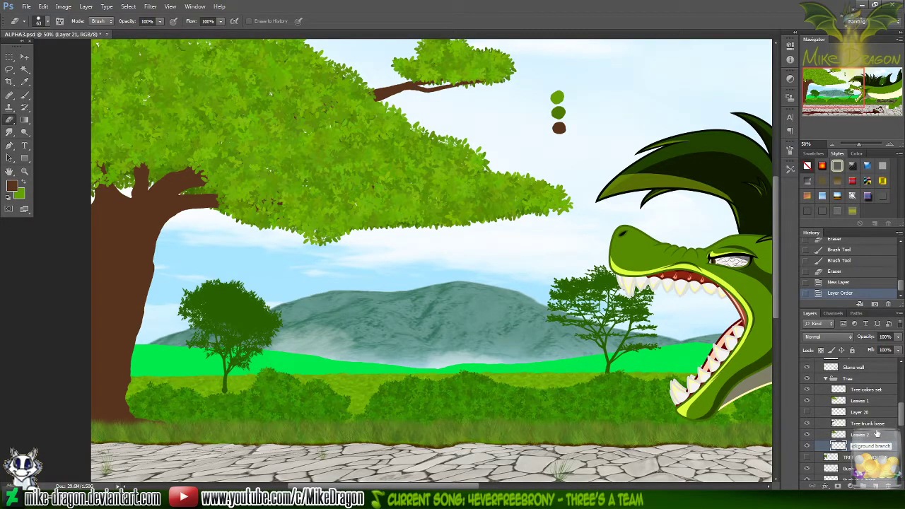
key("Return")
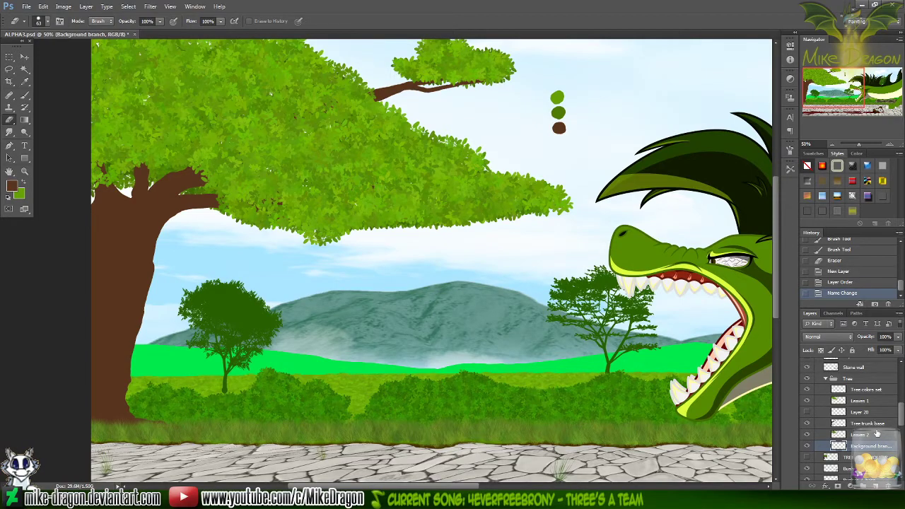
- Paint a thin brown branch rising from the trunk beneath the lowest limb with a hard 19 px brush
key("b")
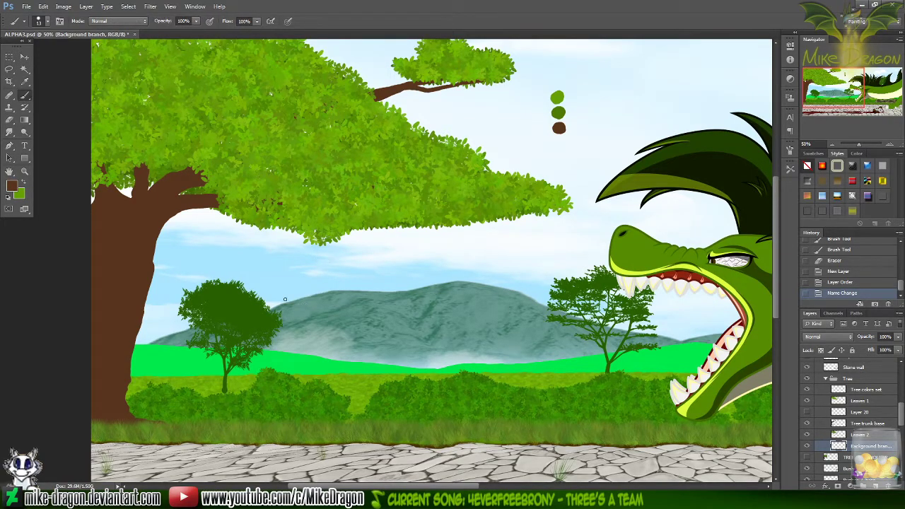
right_click(285, 299)
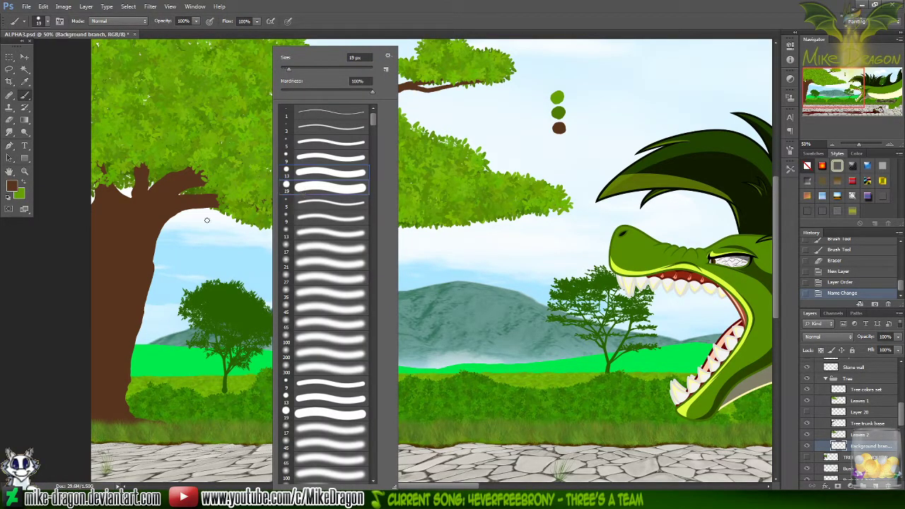
left_click(360, 19)
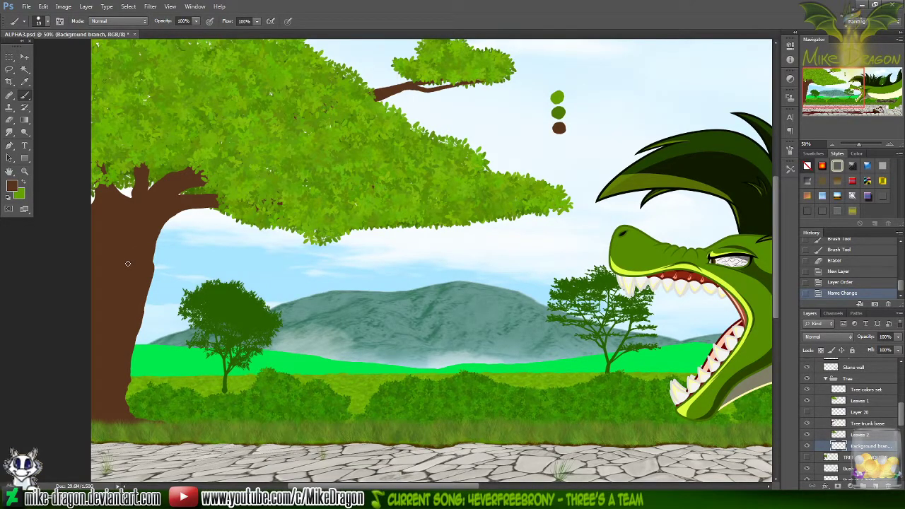
left_click_drag(158, 238, 195, 221)
left_click_drag(159, 234, 204, 218)
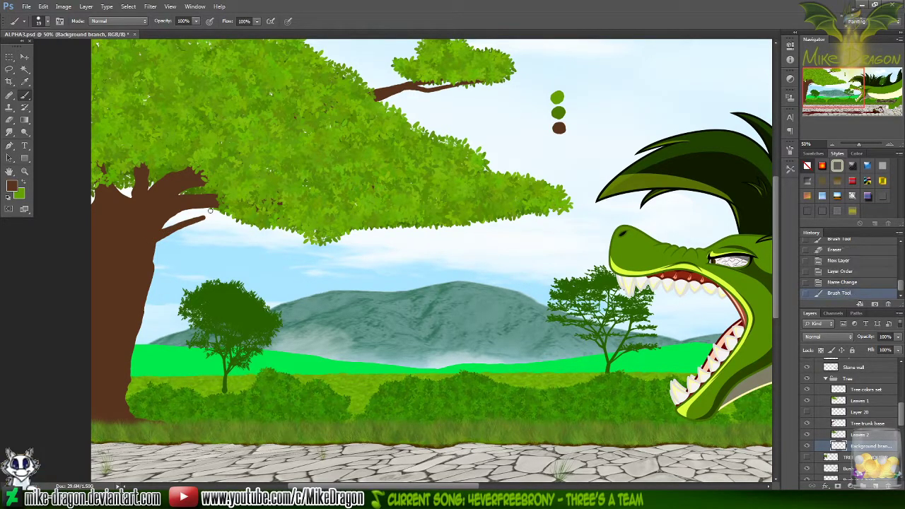
- Erase along the edges of the new background branch to taper it to a point
key("e")
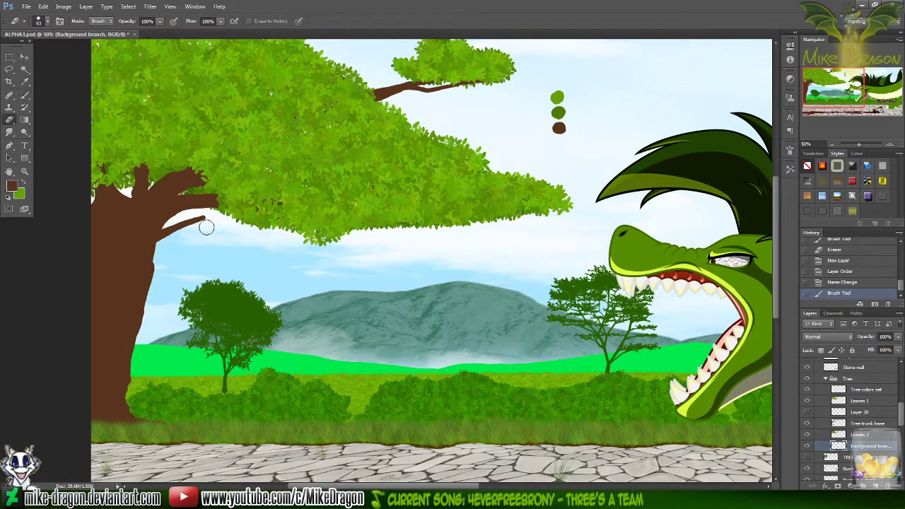
left_click_drag(198, 231, 211, 214)
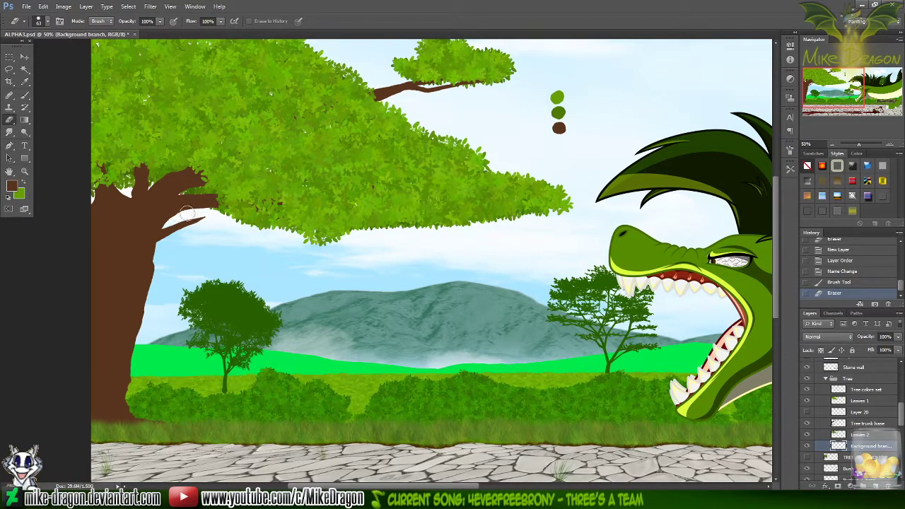
left_click(190, 209)
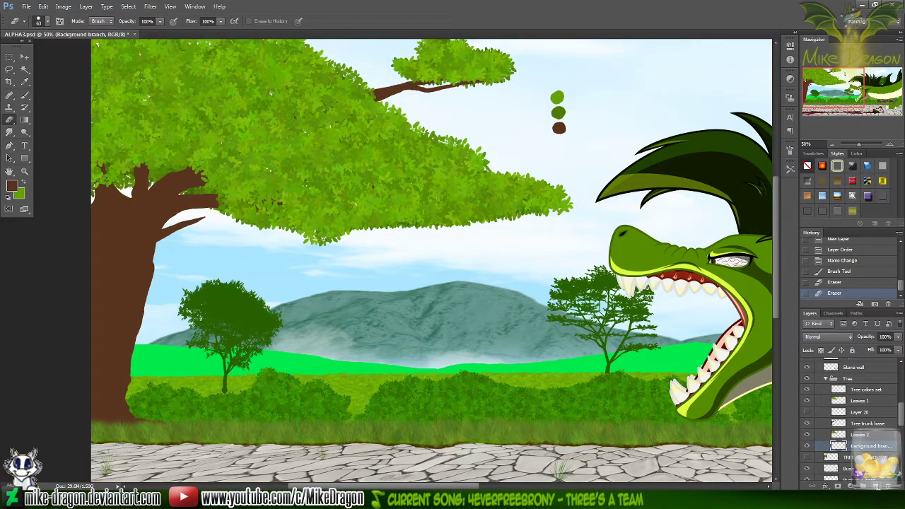
- Create layers Leaves 3 and Leaves 4, keeping Leaves 3 above Background branch and placing Leaves 4 beneath it
left_click(875, 486)
double_click(876, 445)
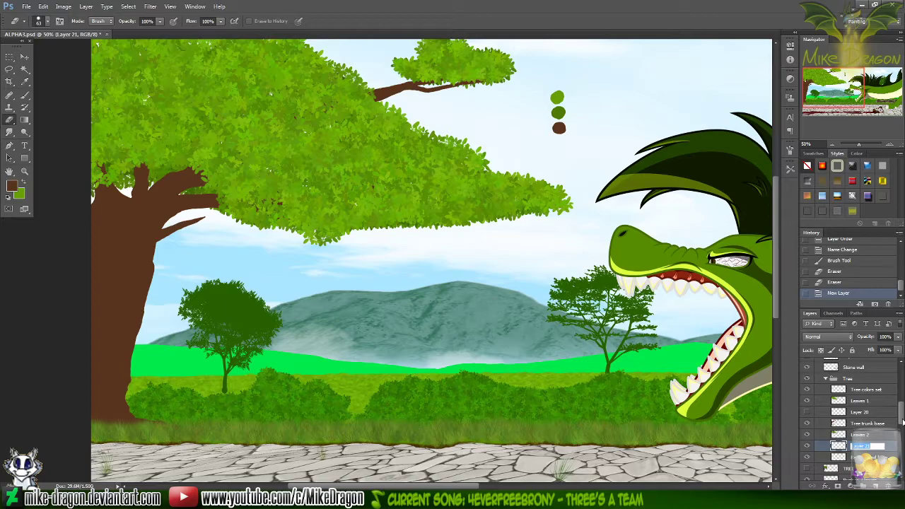
type("Leaves")
key("Return")
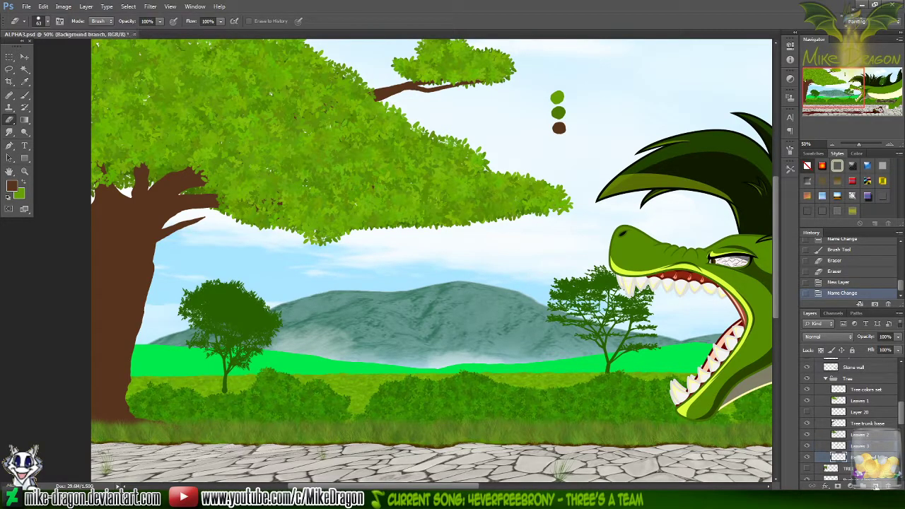
left_click(877, 486)
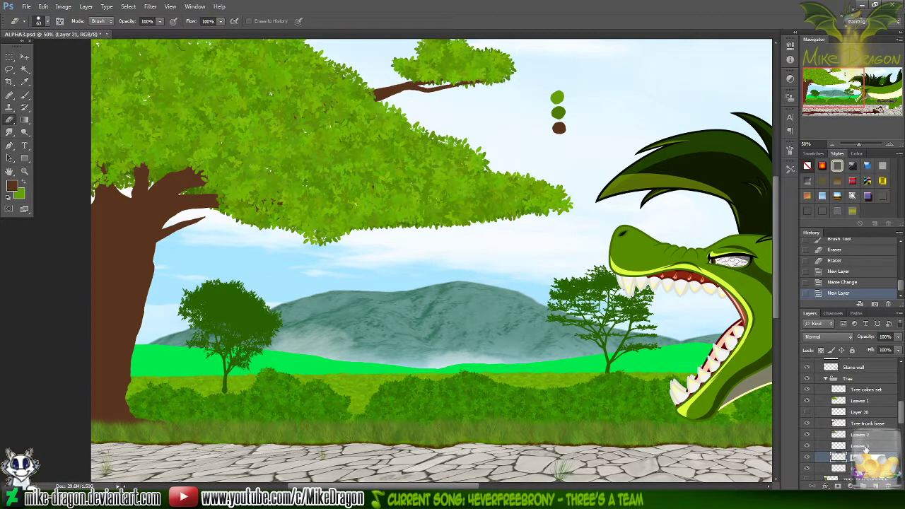
key("Return")
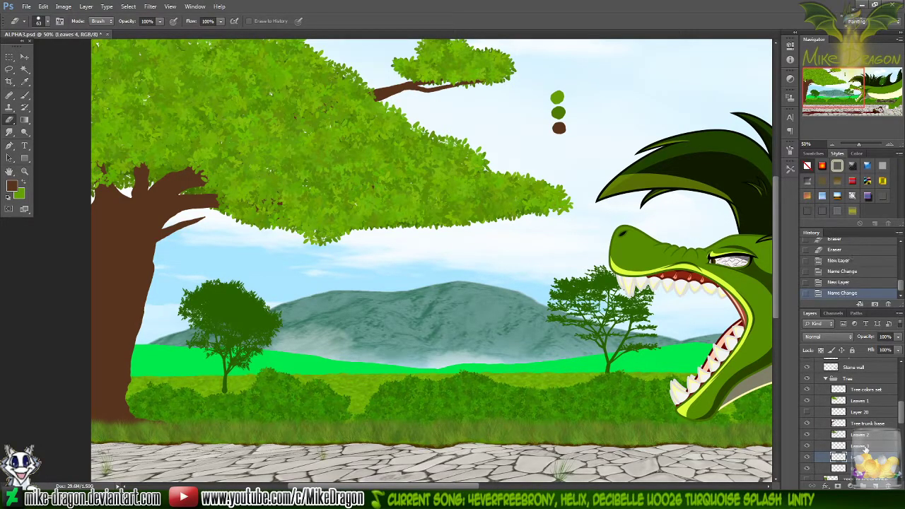
left_click_drag(820, 457, 821, 468)
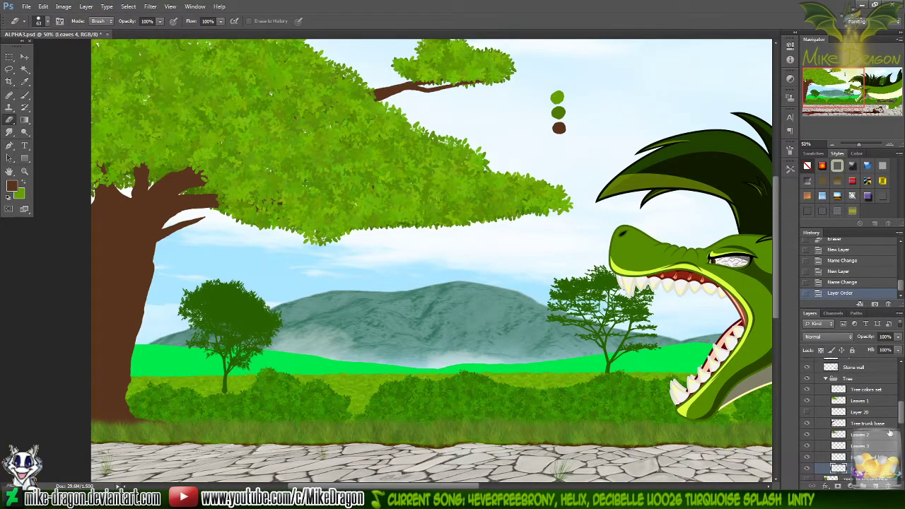
- Sample the light and dark green swatches on the canvas as the two painting colours
key("i")
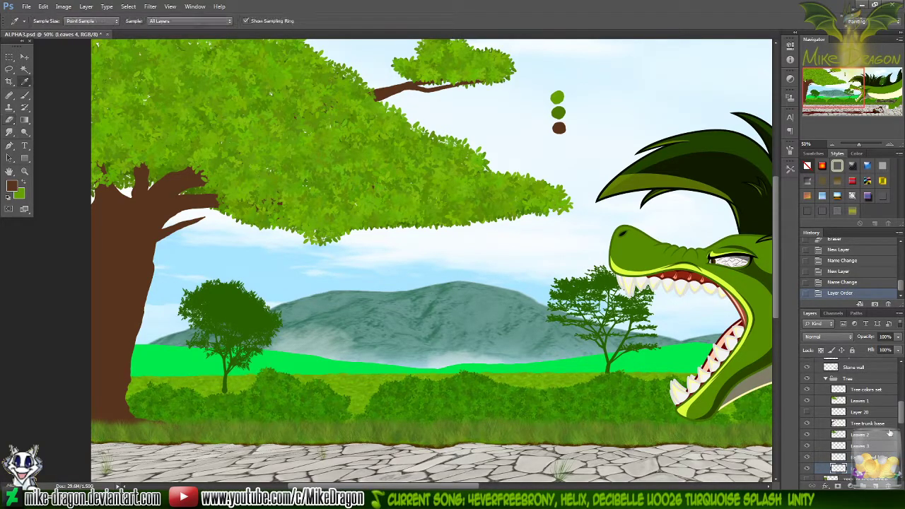
left_click(558, 94)
left_click(562, 108)
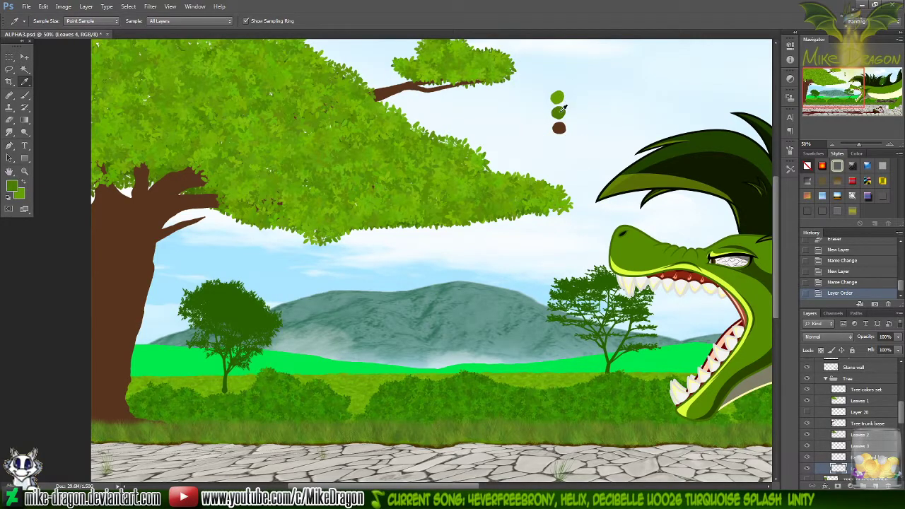
- Set up the 70 px leaf brush preset at a size of 50 px with light green as the foreground colour
key("b")
right_click(564, 83)
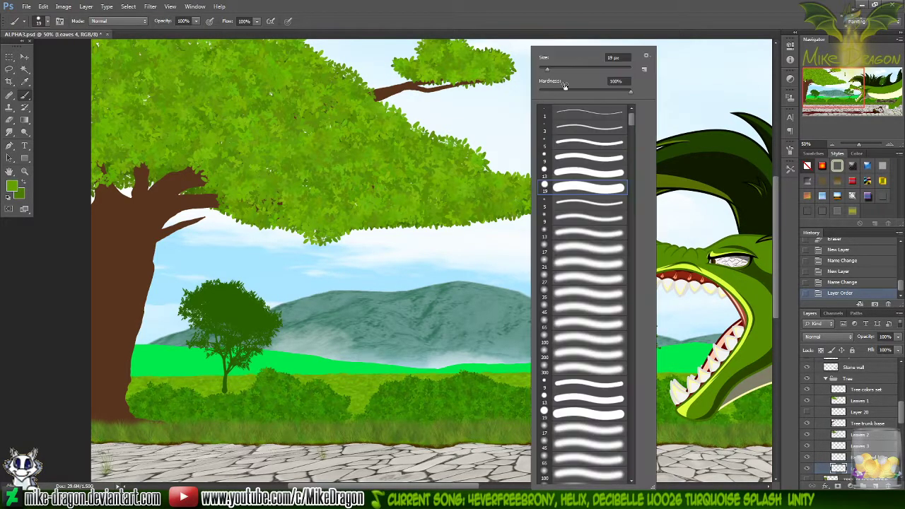
mouse_move(633, 117)
left_mouse_down()
mouse_move(614, 234)
mouse_move(634, 293)
mouse_move(624, 190)
mouse_move(632, 203)
left_mouse_up()
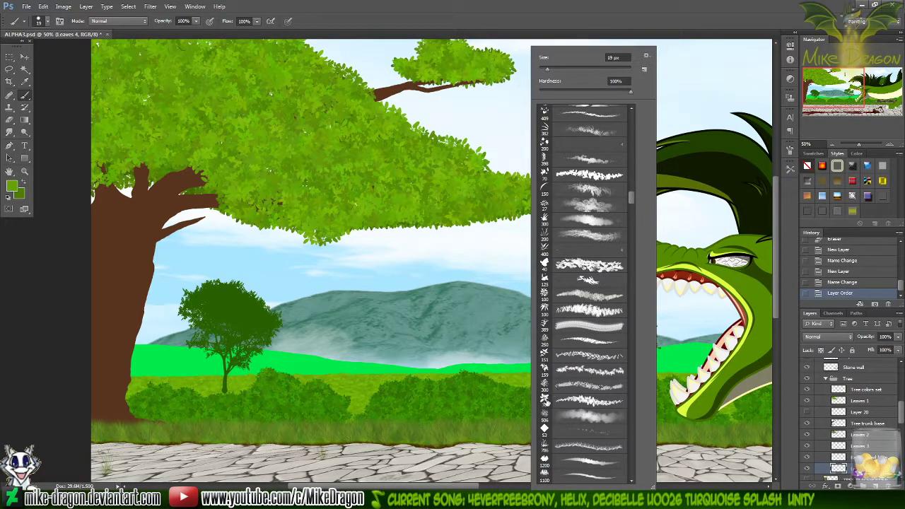
left_click(550, 398)
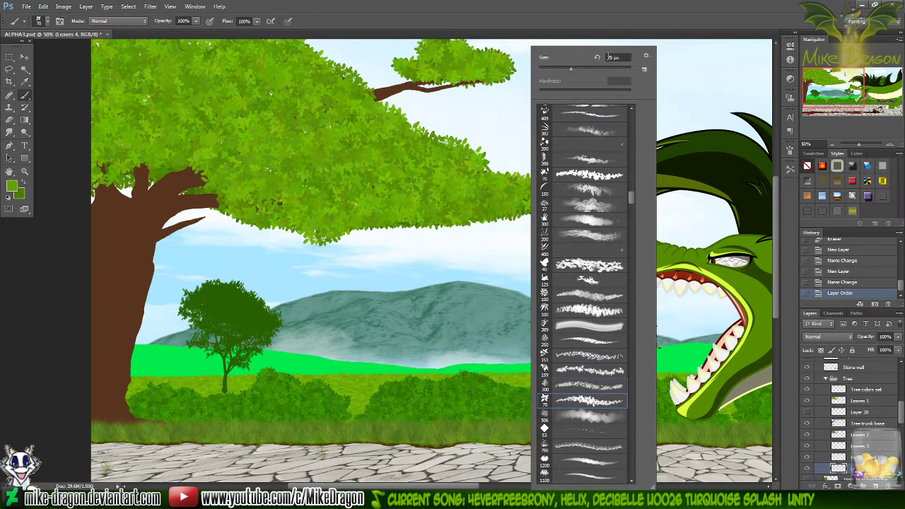
left_click(611, 56)
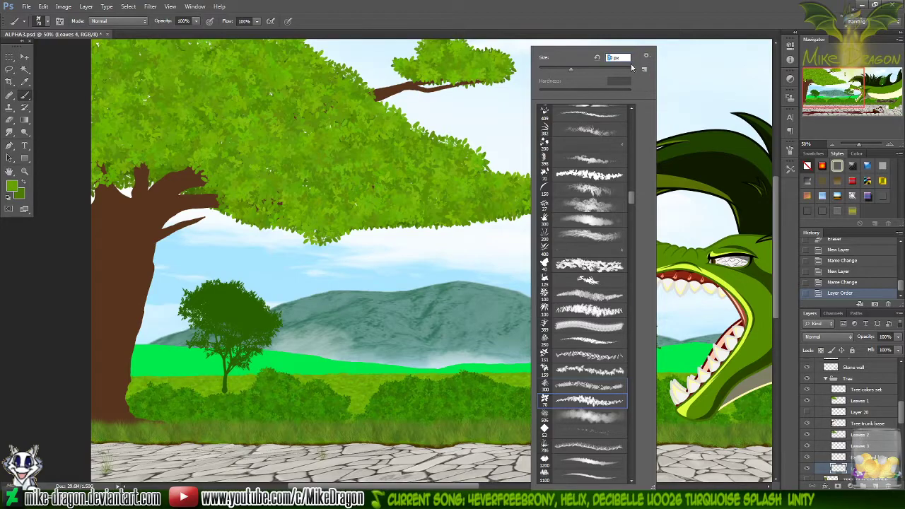
left_click(665, 18)
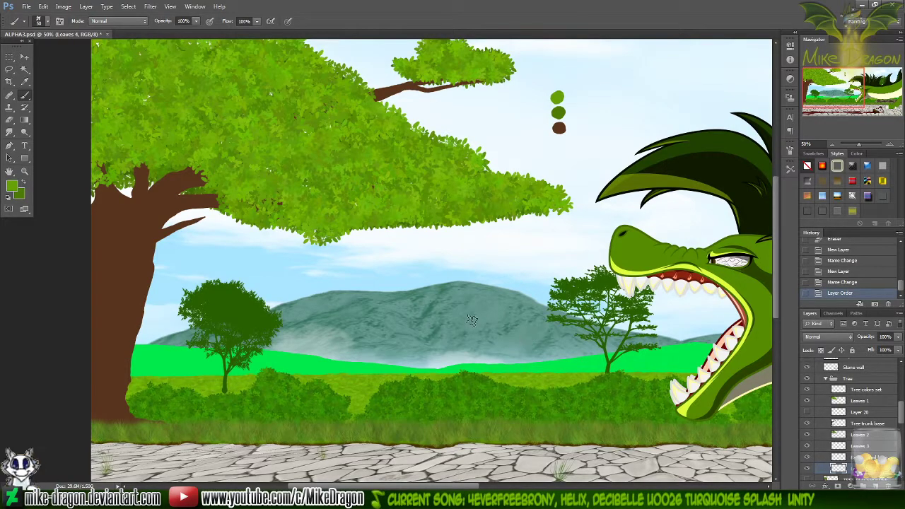
- Paint a small leaf cluster around the background branch on Leaves 3, and move that layer beneath Background branch
left_click(864, 446)
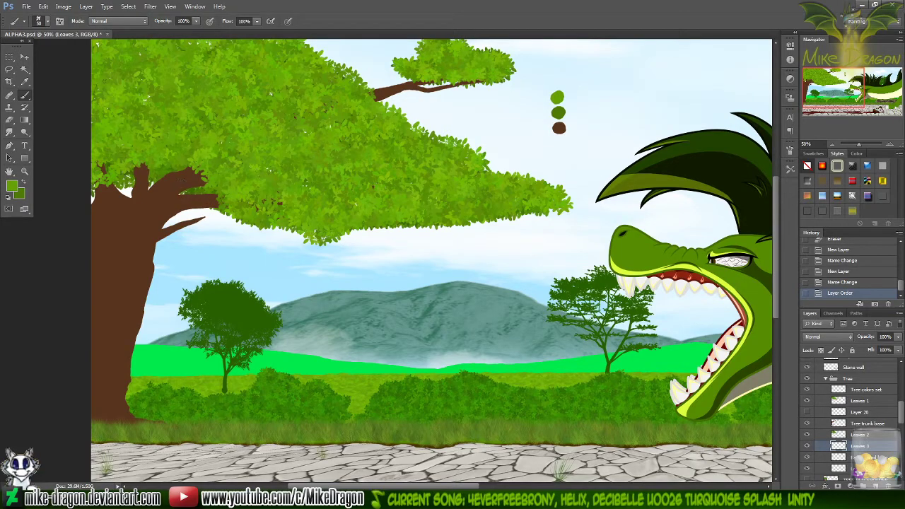
mouse_move(201, 217)
left_mouse_down()
mouse_move(186, 216)
mouse_move(214, 215)
mouse_move(198, 205)
mouse_move(225, 226)
mouse_move(209, 213)
mouse_move(171, 209)
left_mouse_up()
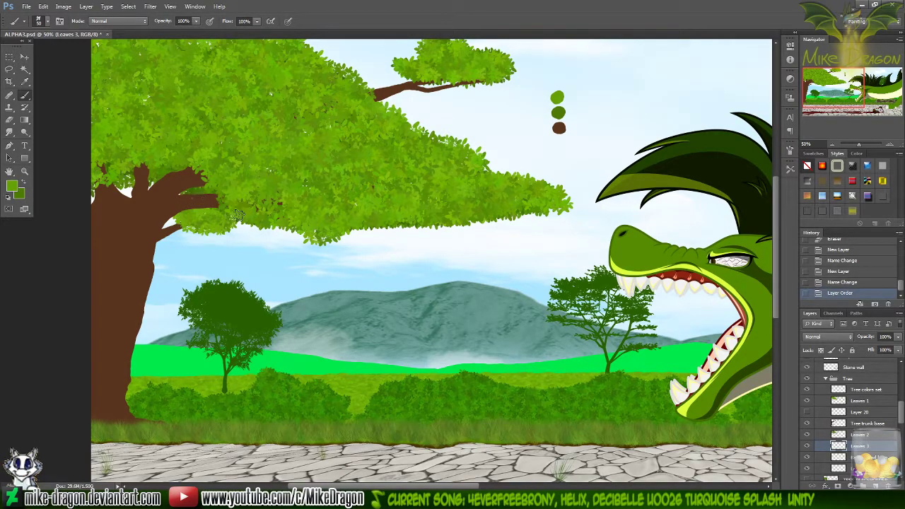
left_click_drag(239, 205, 222, 205)
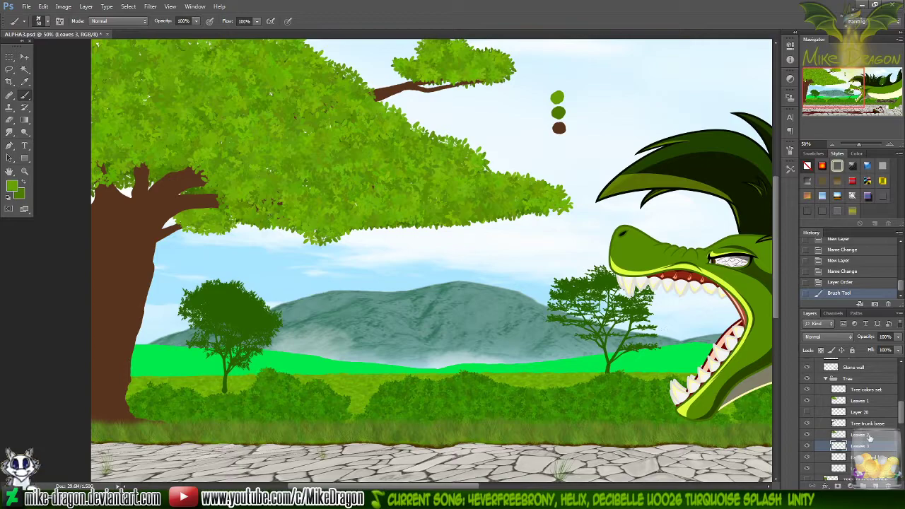
left_click_drag(838, 446, 838, 458)
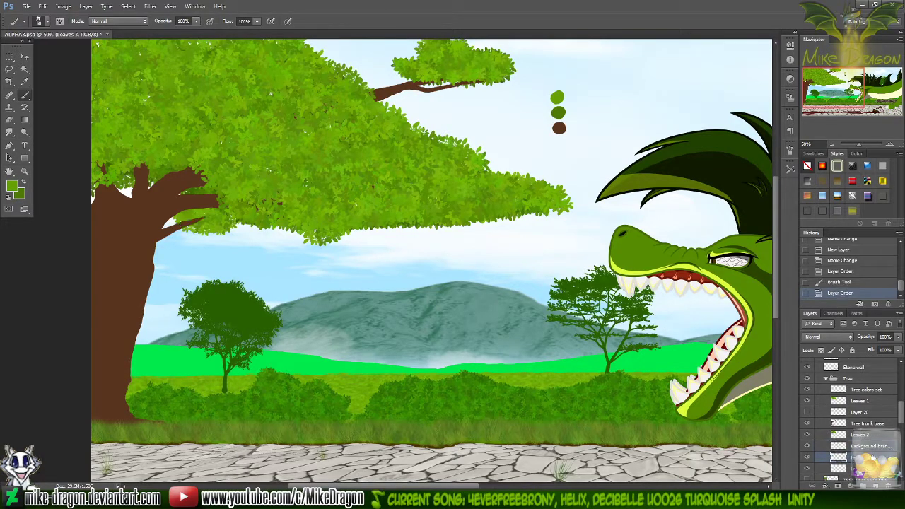
key("c")
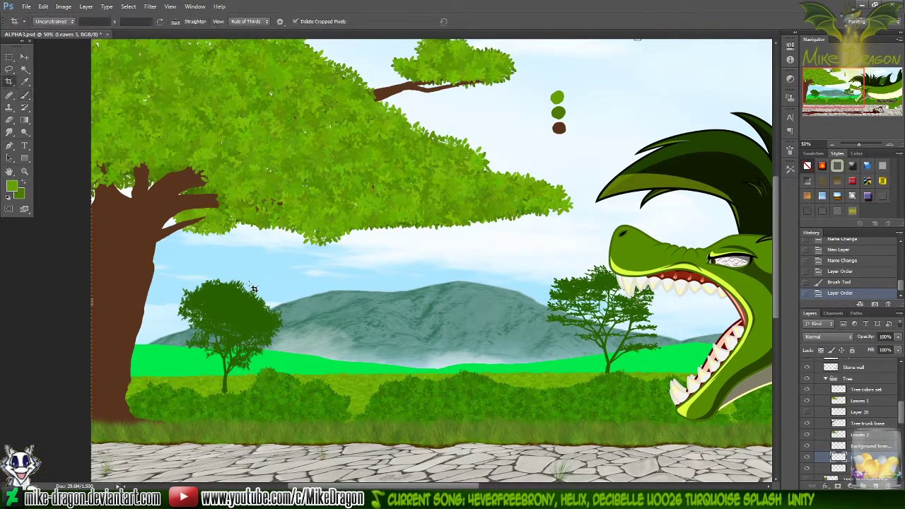
left_click_drag(247, 283, 242, 279)
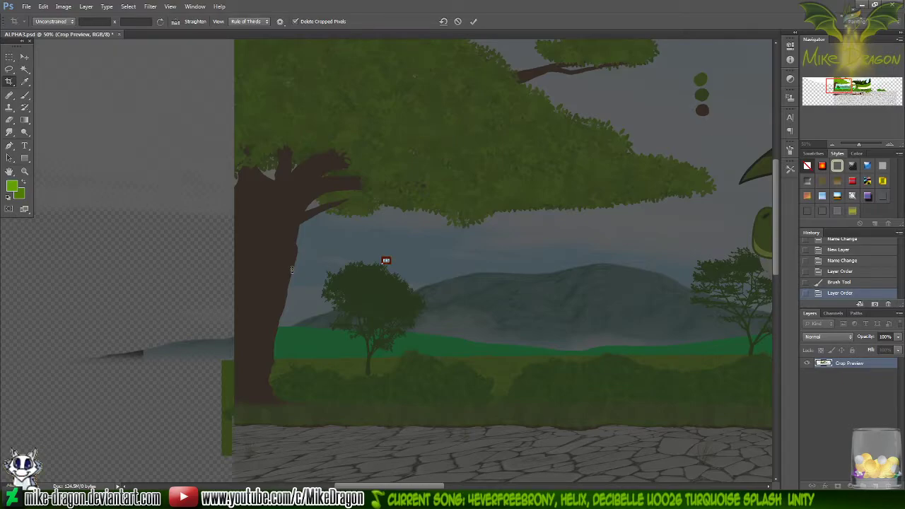
key("Escape")
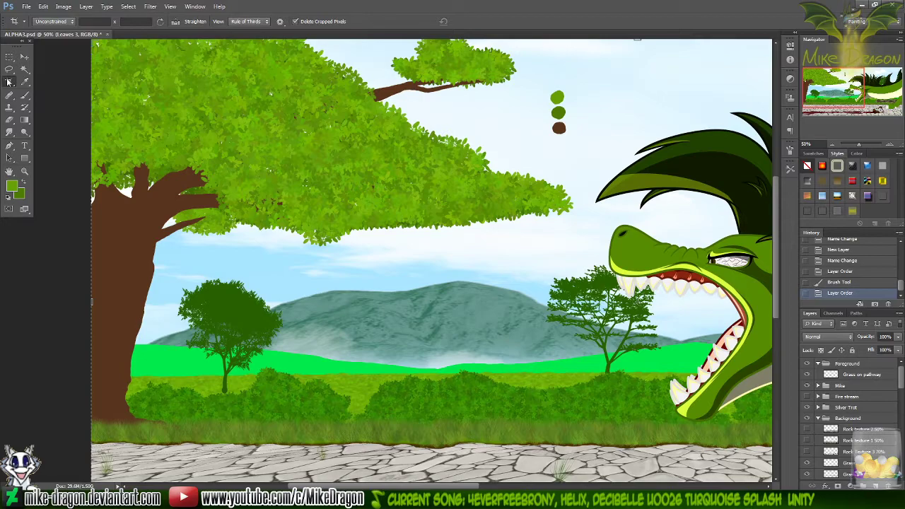
- Shift the Leaves 3 foliage slightly with the Move tool to adjust it behind the background branch
left_click(24, 56)
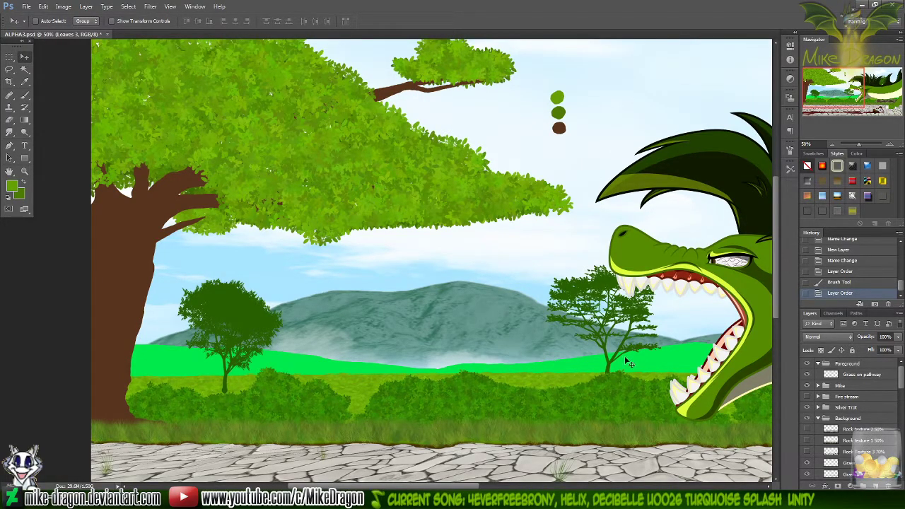
left_click_drag(901, 382, 903, 416)
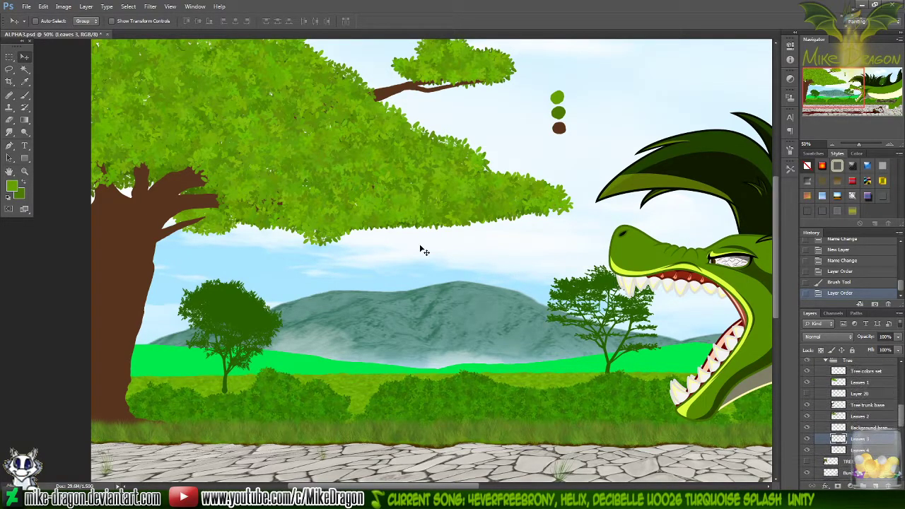
mouse_move(229, 244)
left_mouse_down()
mouse_move(222, 237)
mouse_move(220, 255)
mouse_move(235, 256)
mouse_move(234, 283)
mouse_move(219, 240)
mouse_move(225, 228)
left_mouse_up()
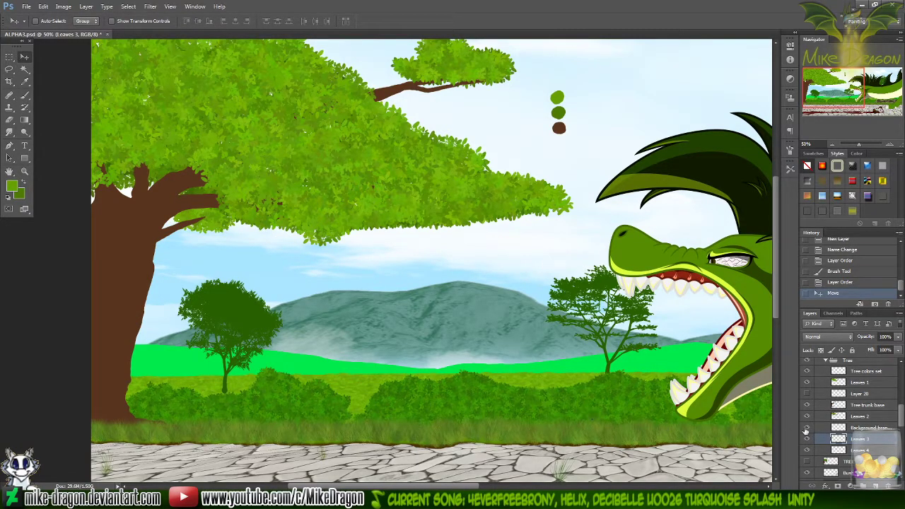
- Paint a dark green leaf cluster around the trunk's small lower branch on Leaves 4 with the leaf brush at 40 px
left_click(860, 450)
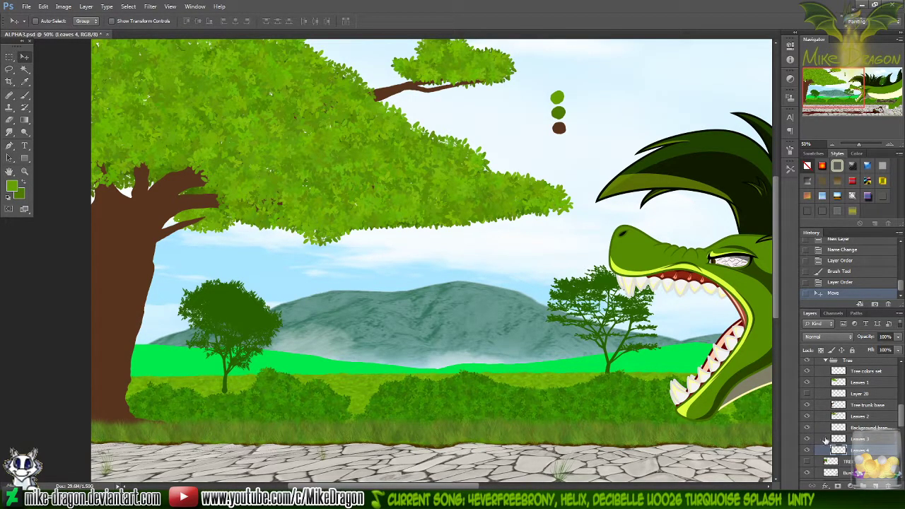
key("b")
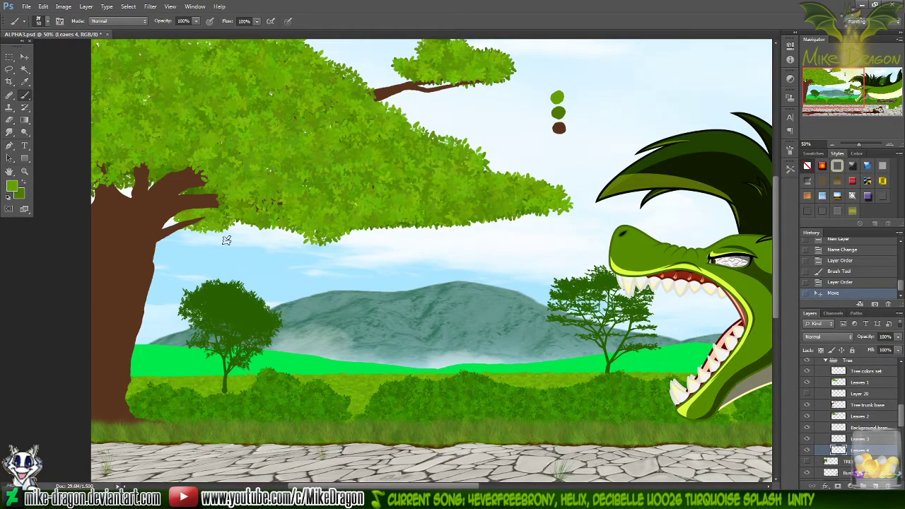
right_click(262, 196)
key("Escape")
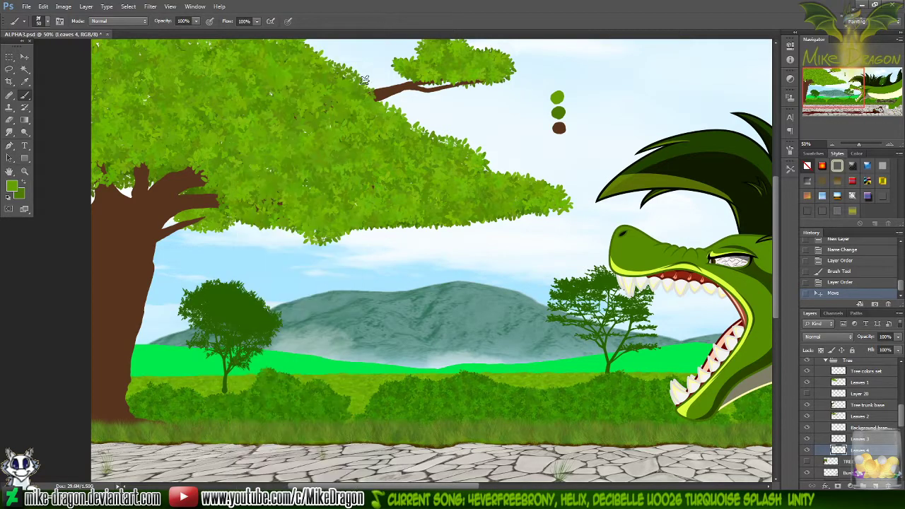
right_click(224, 198)
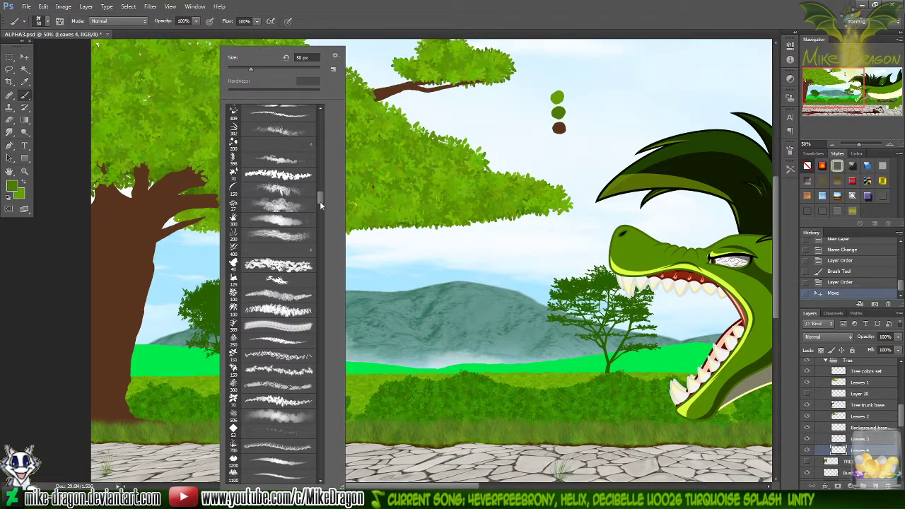
left_click(300, 57)
key("Return")
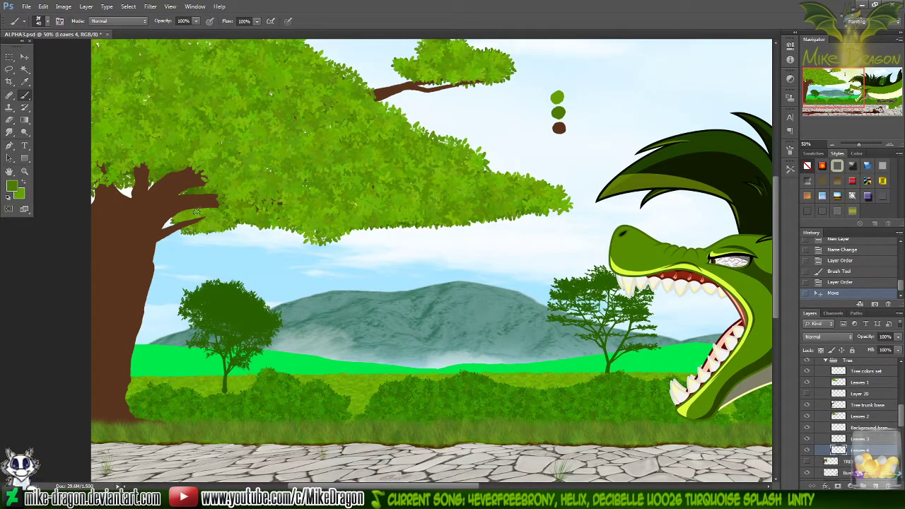
left_click(223, 214)
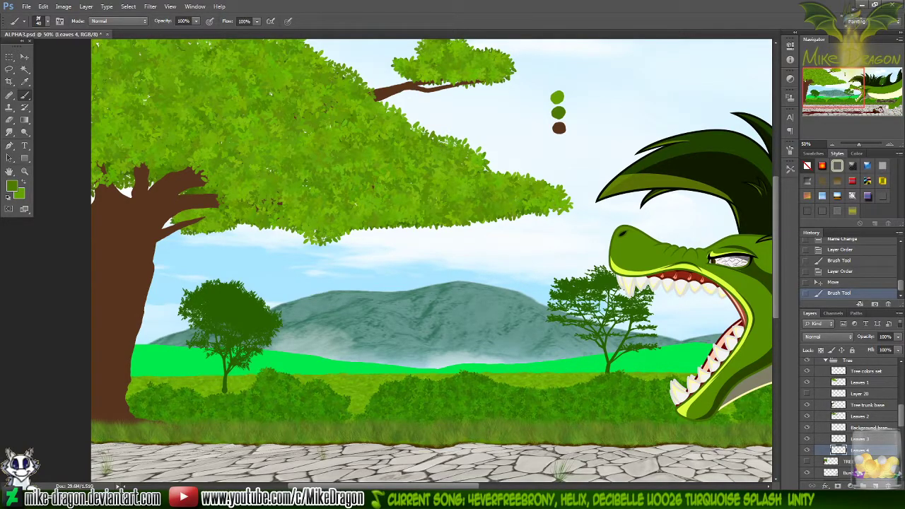
- Rename the Leaves 4 layer as Leaves 3 and delete the old Leaves 3 layer
left_click(812, 439)
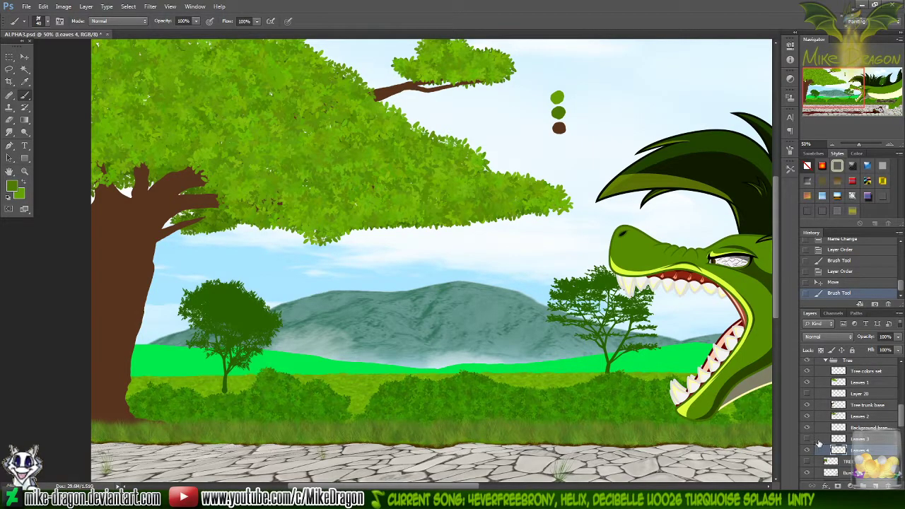
double_click(860, 440)
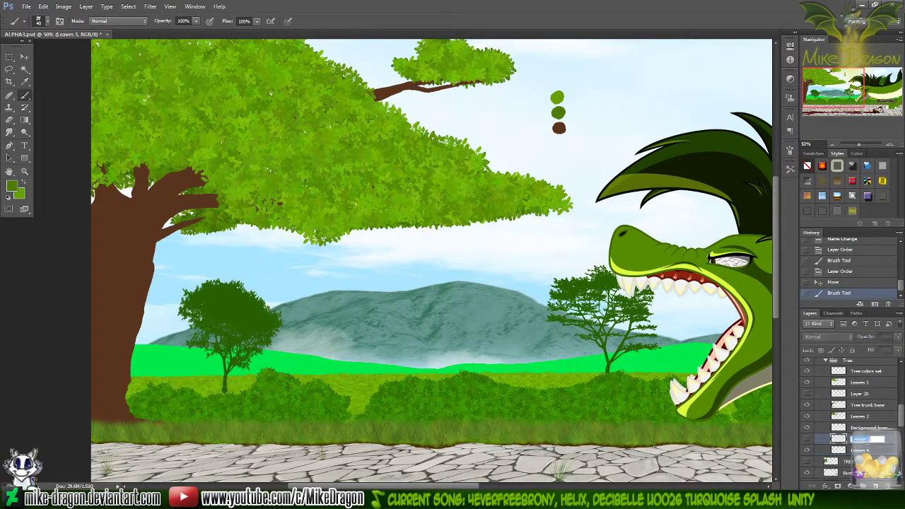
double_click(867, 450)
left_click(871, 451)
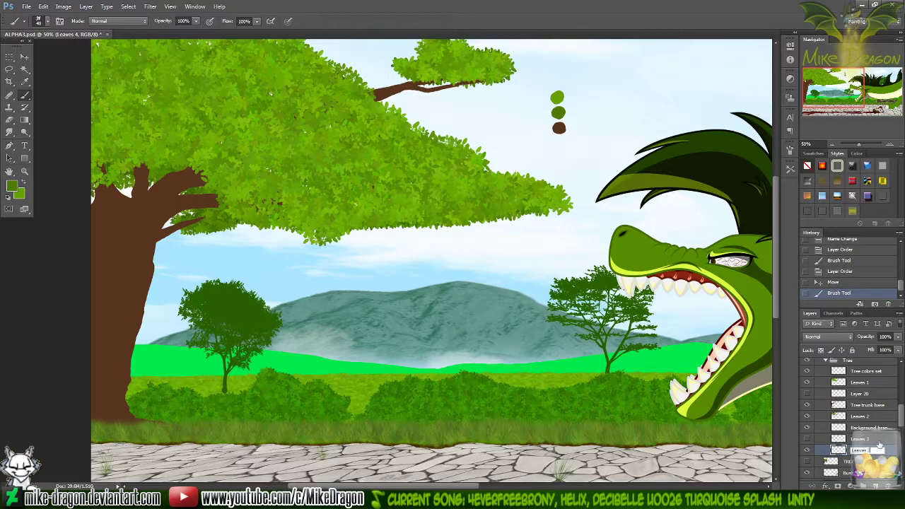
key("Return")
left_click(850, 439)
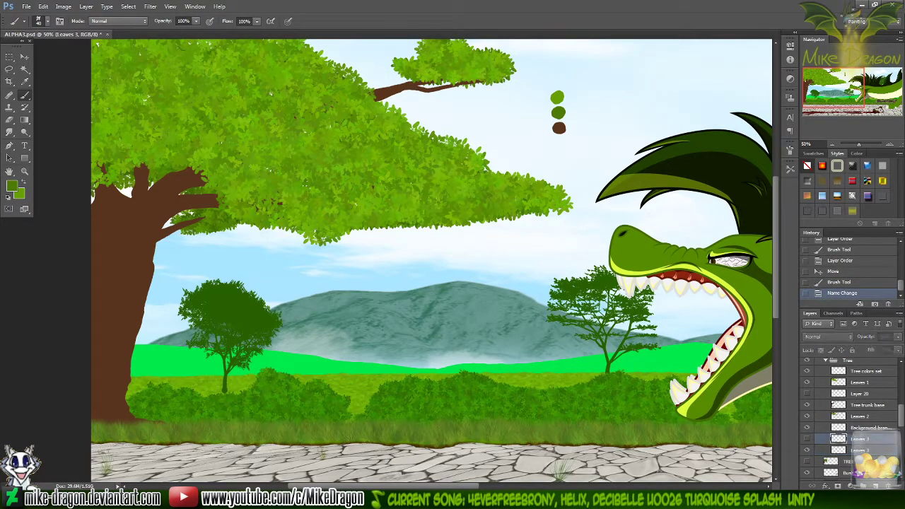
left_click(890, 486)
key("Return")
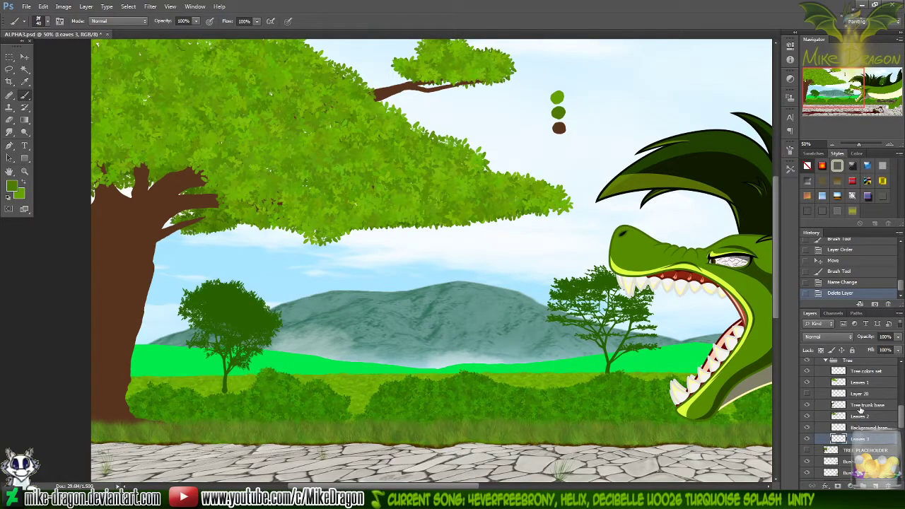
- Add a new layer directly above Tree trunk base and save the document
left_click(858, 407)
left_click(875, 486)
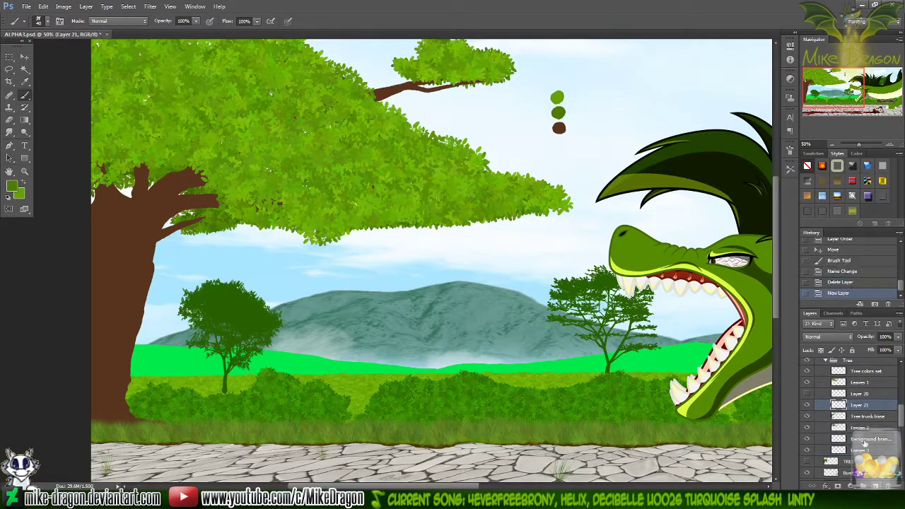
key("ctrl+s")
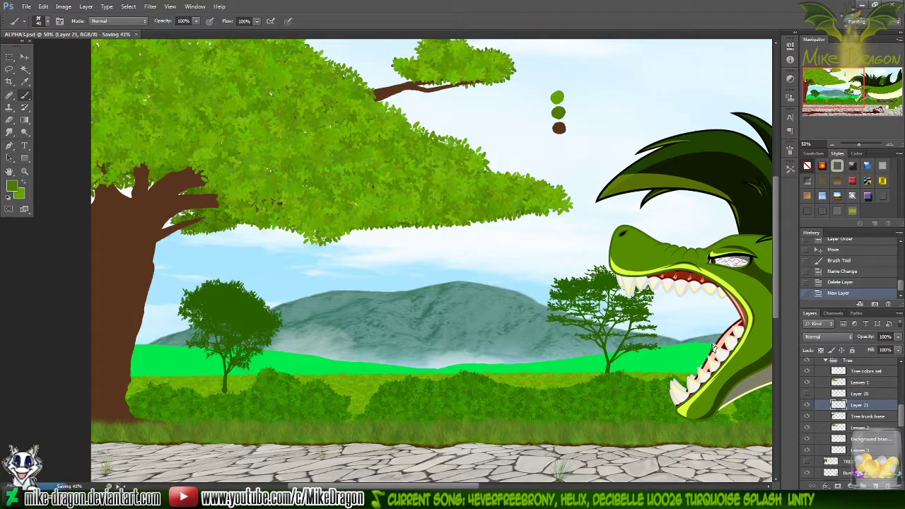
- Choose the 13 px hard round brush preset with 100% hardness
right_click(361, 258)
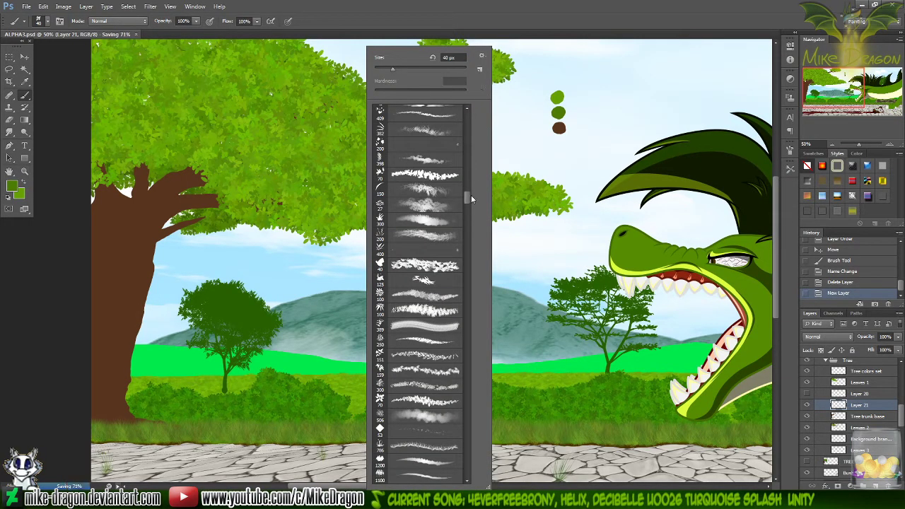
left_click_drag(468, 195, 470, 104)
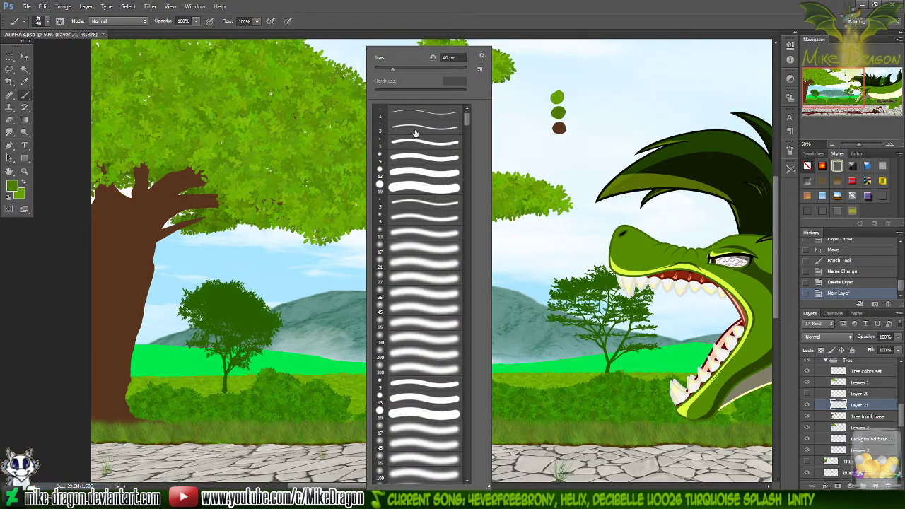
left_click(398, 143)
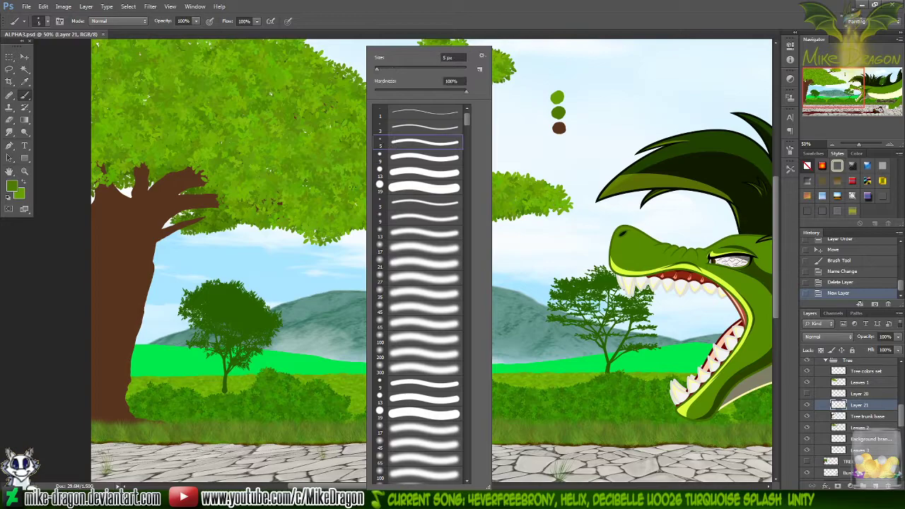
left_click(422, 172)
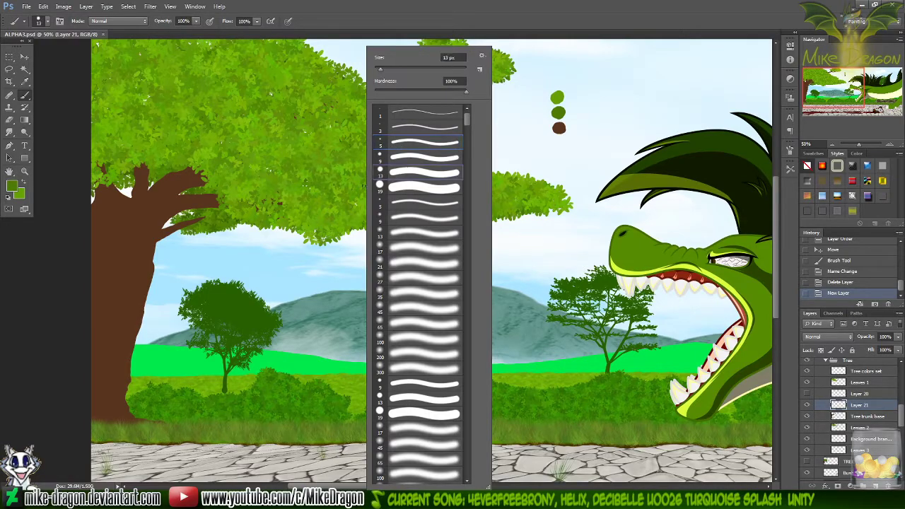
left_click(460, 24)
- Switch to Windows Photo Viewer and the file browser to examine the trees in the Too Spooky For You and What if God Was One Of Us artworks
left_click(559, 499)
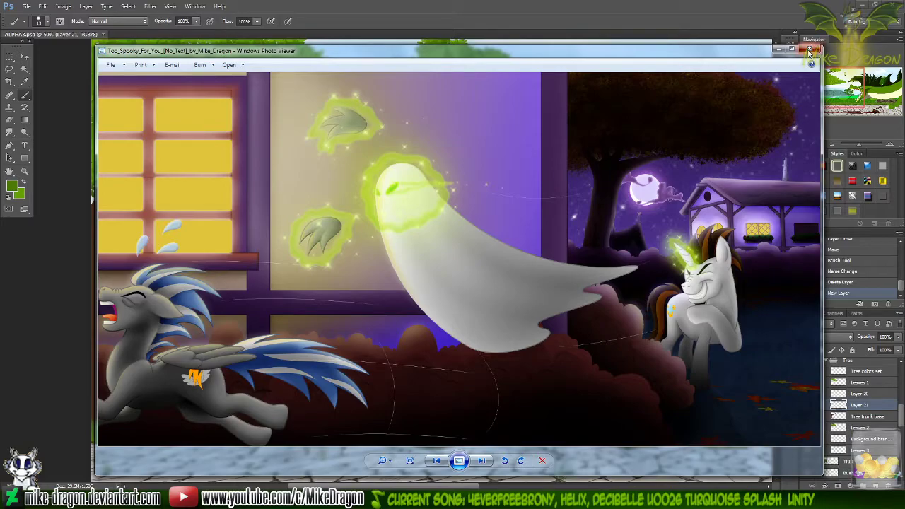
left_click(811, 48)
key("alt+Tab")
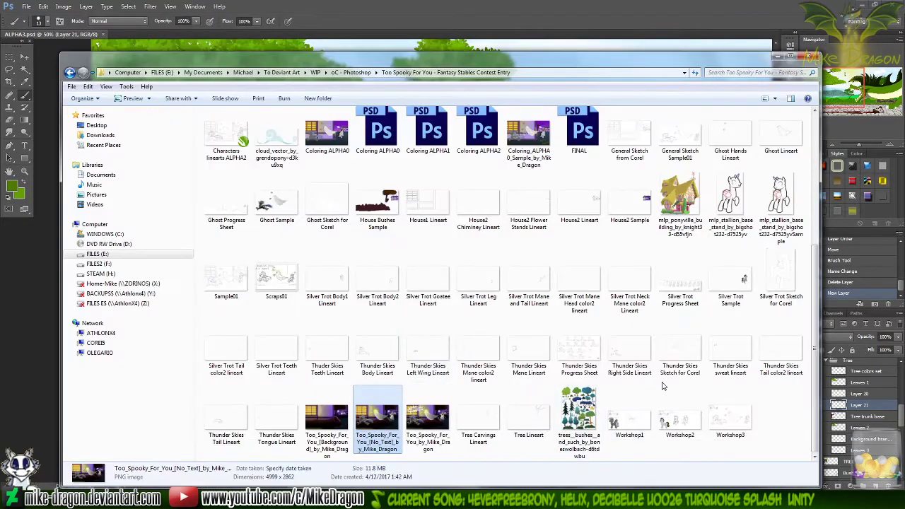
key("BackSpace")
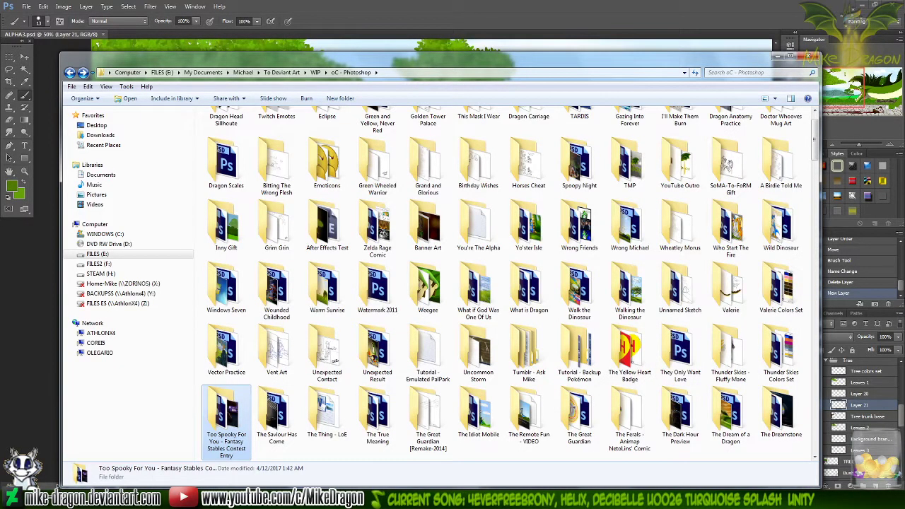
double_click(481, 297)
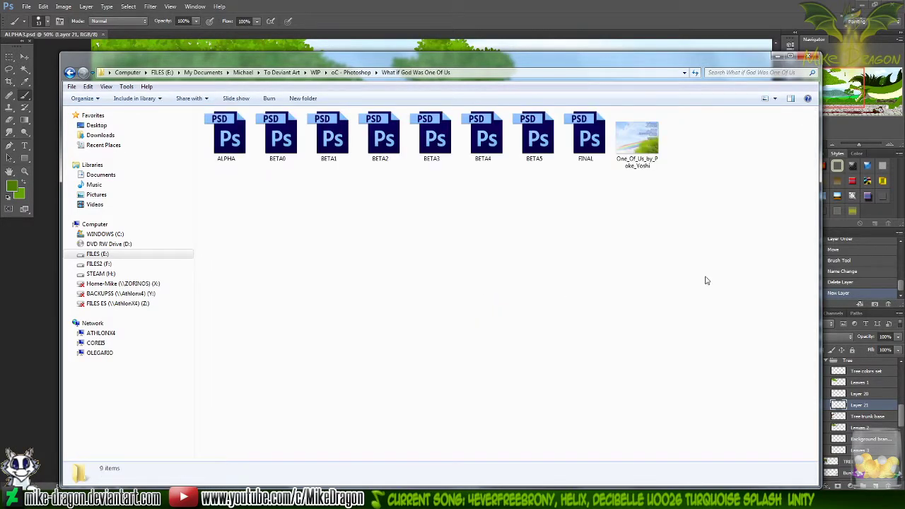
double_click(645, 145)
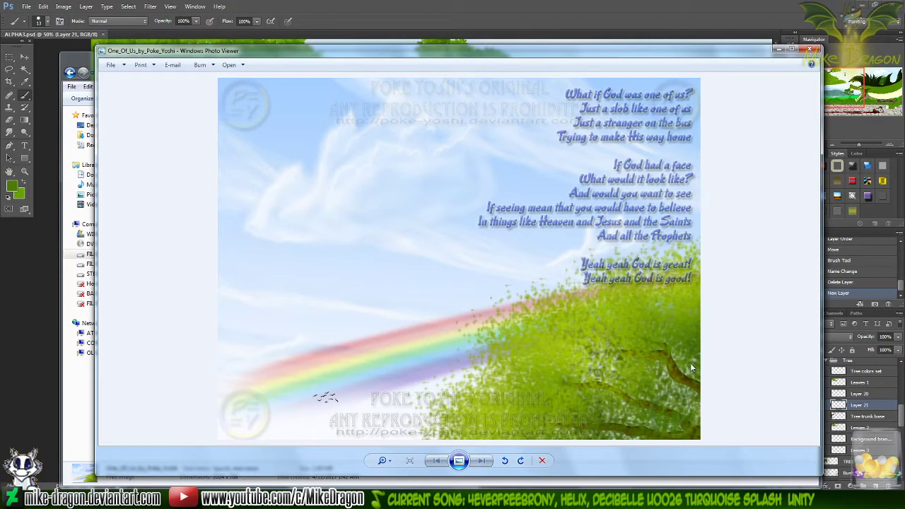
left_click(809, 49)
key("BackSpace")
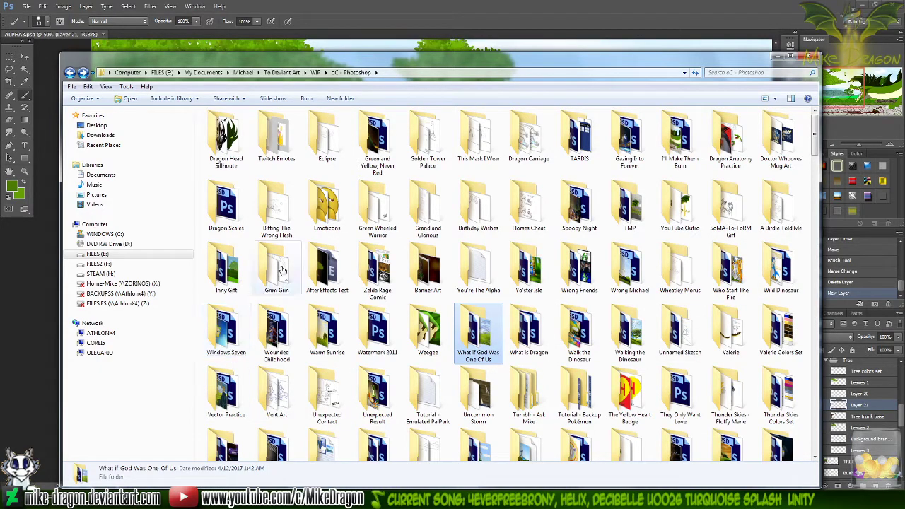
- Examine the trees in the Warm Sunrise picture and in the ALPHA1 image from the Inny Gift folder
left_click(309, 335)
left_click(278, 140)
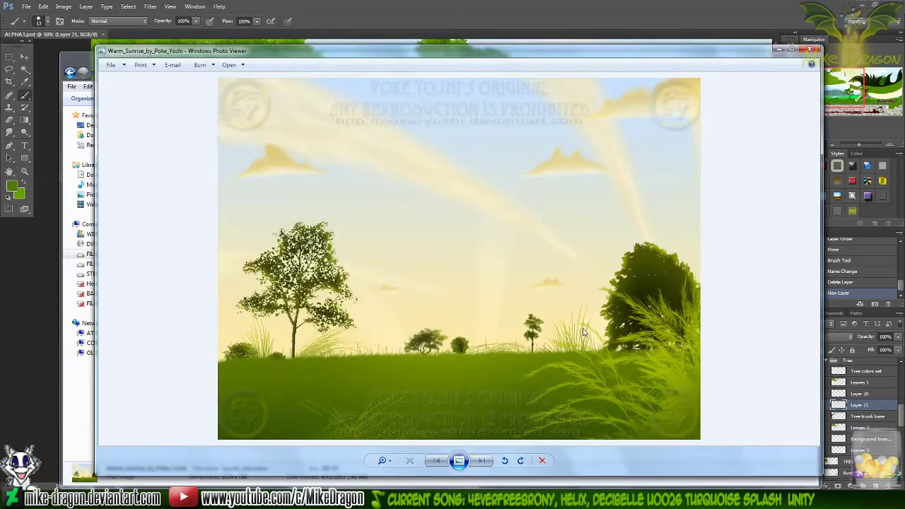
left_click(810, 49)
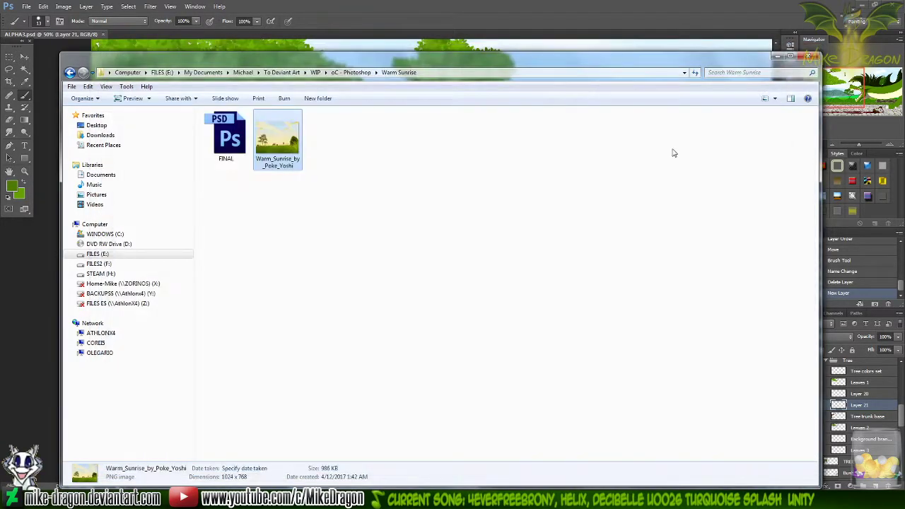
key("BackSpace")
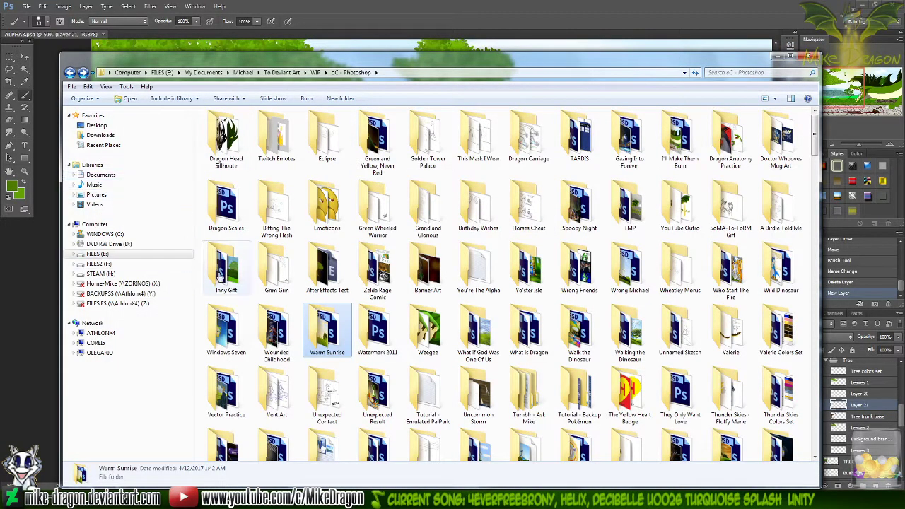
double_click(227, 272)
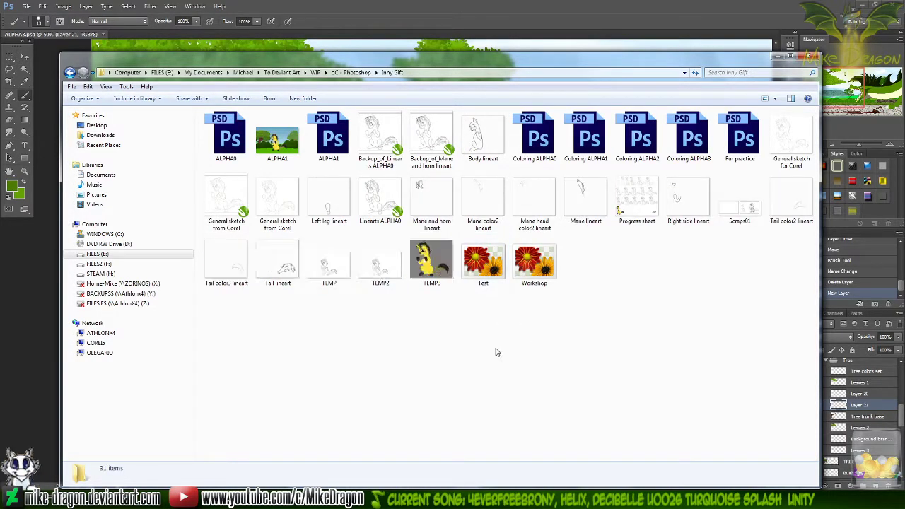
double_click(277, 138)
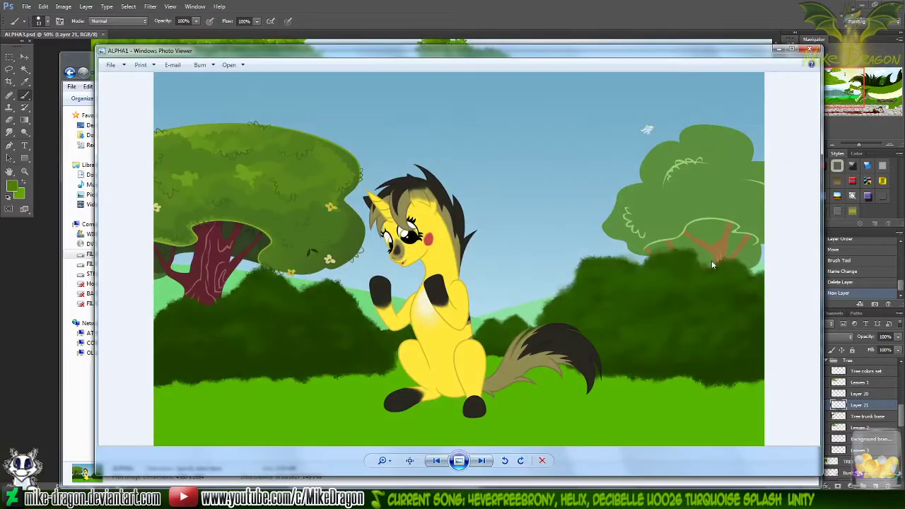
left_click(811, 50)
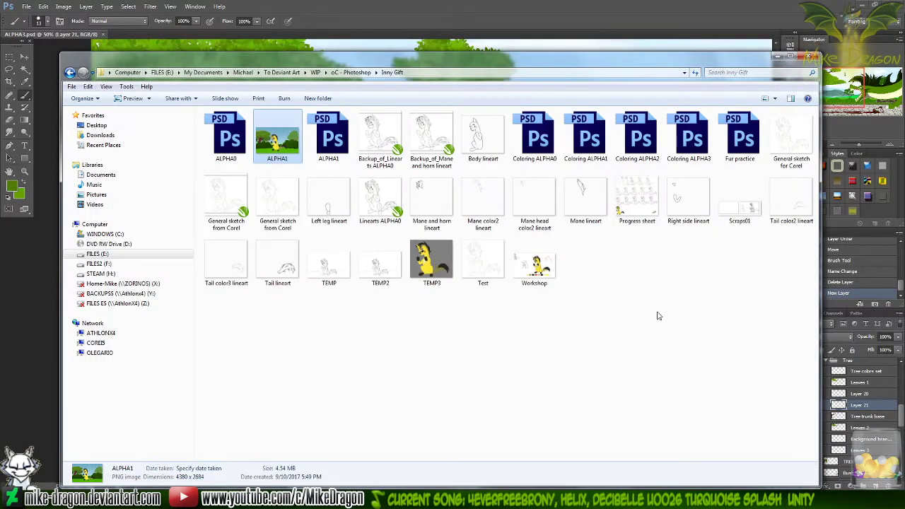
scroll(543, 341, "up", 10)
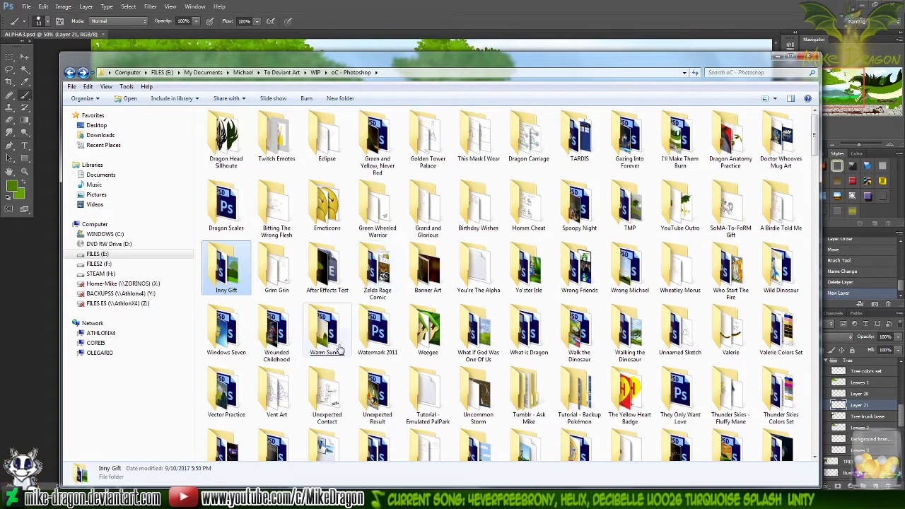
- View the finished picture in the Walking the Dinosaur folder as a tree reference, and return to the oC - Photoshop folder
left_click(478, 329)
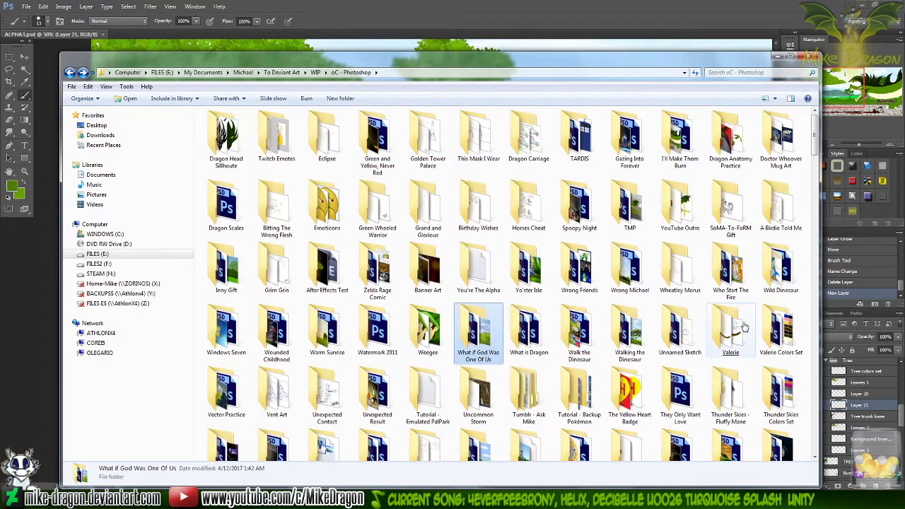
double_click(626, 338)
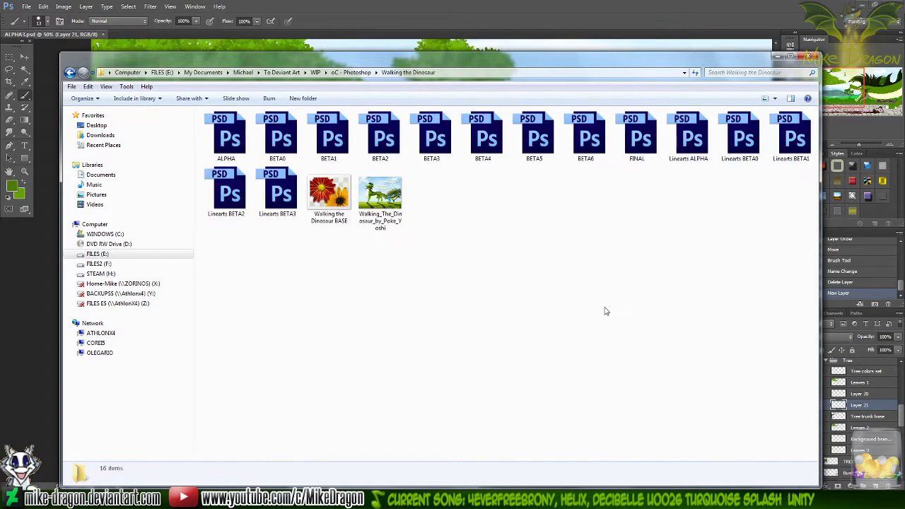
double_click(382, 196)
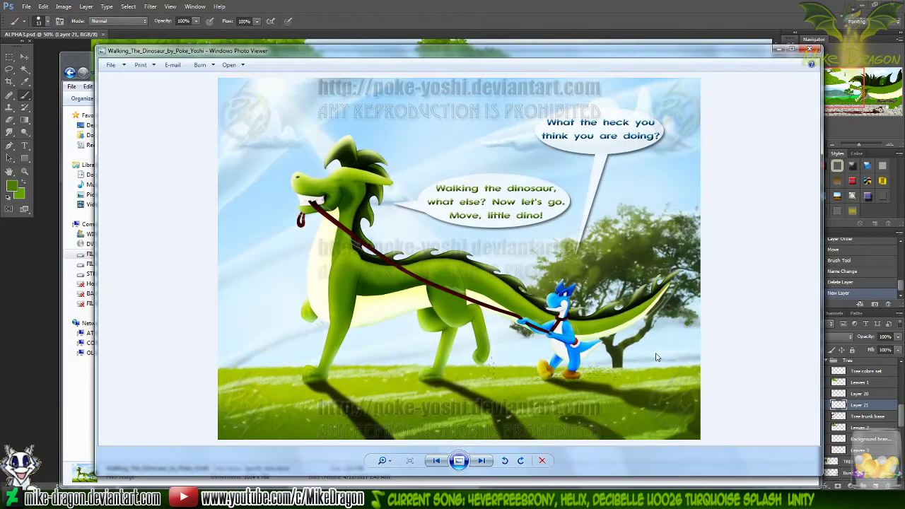
left_click(808, 52)
key("BackSpace")
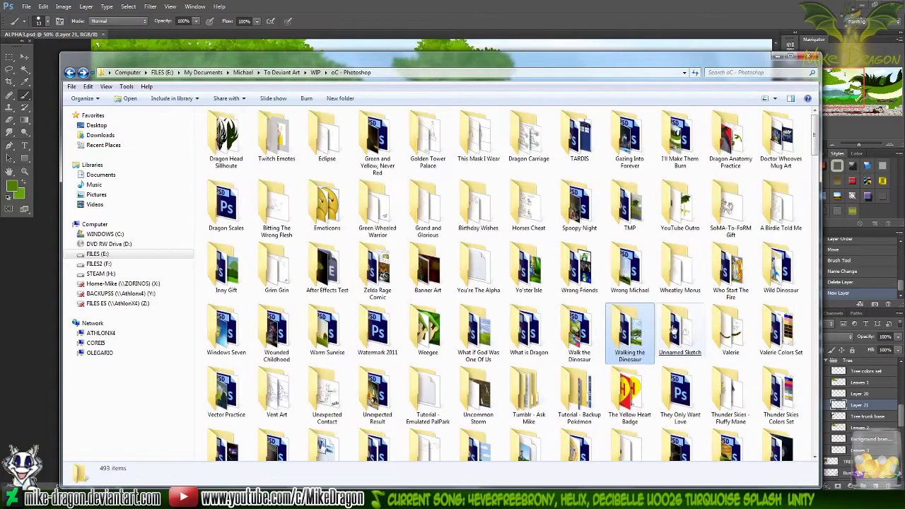
- Browse further through the oC - Photoshop artwork folders and open the Remembering the Past folder
scroll(816, 343, "down", 2)
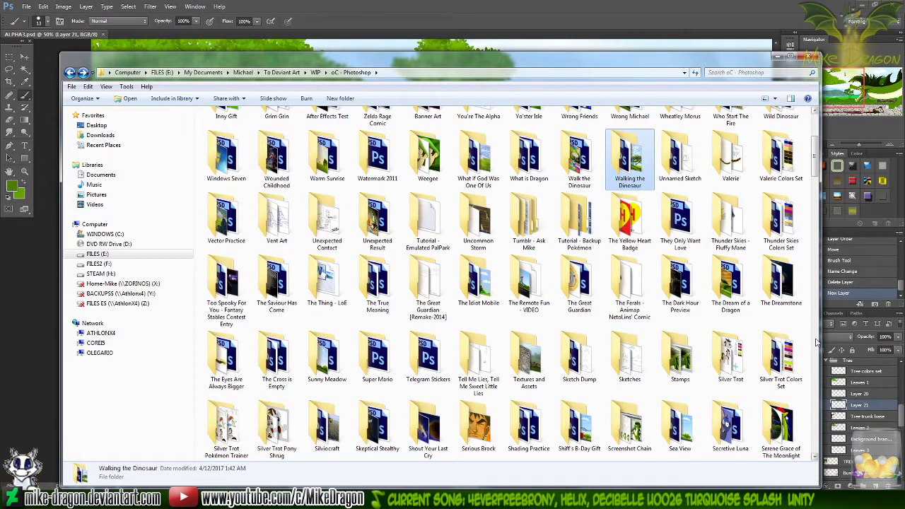
scroll(816, 343, "down", 3)
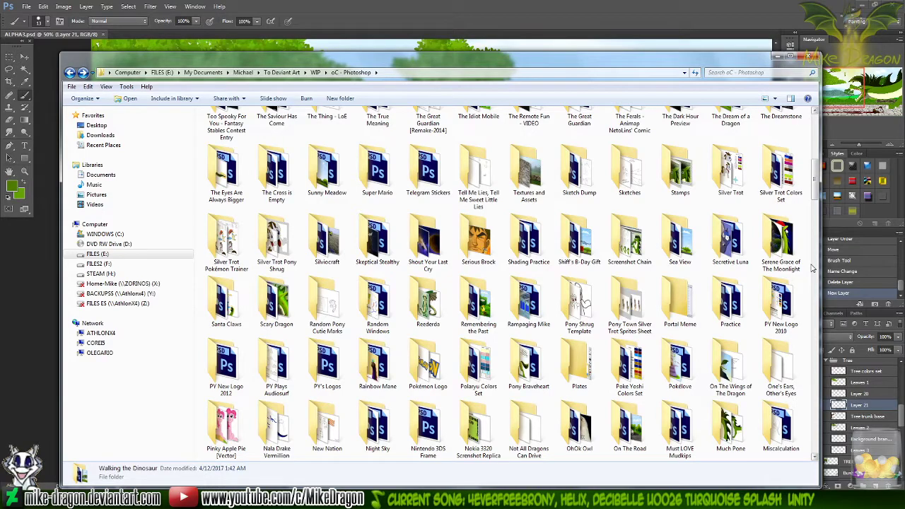
left_click(803, 263)
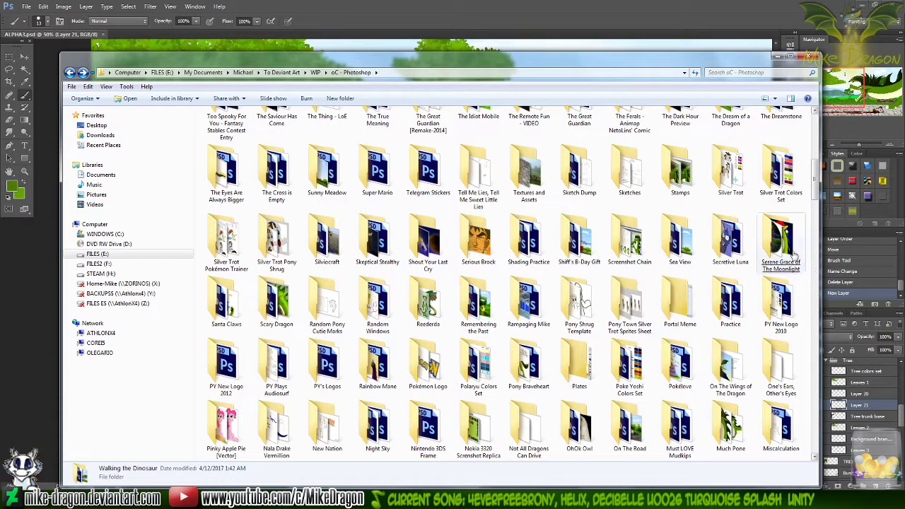
double_click(475, 304)
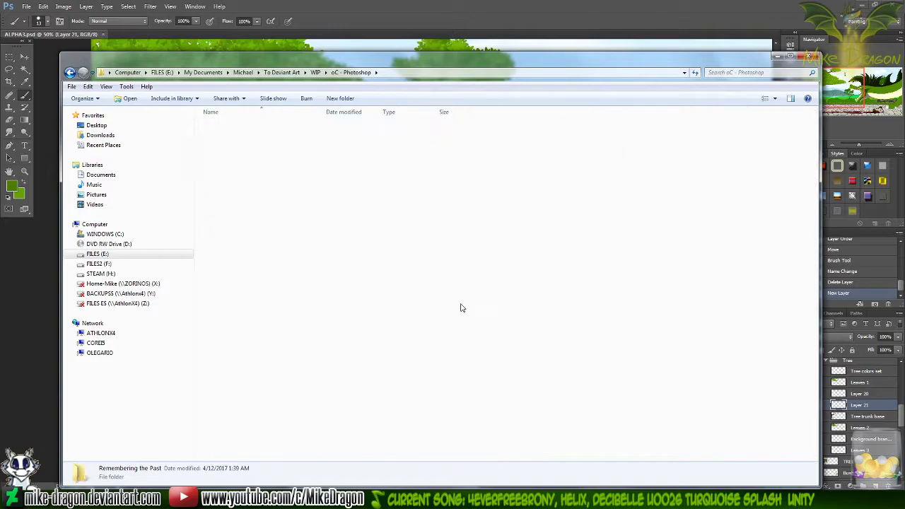
- Open the Remembering the Past reference picture and examine its tree trunk shading up close, then return to the ALPHA3.psd painting
double_click(259, 328)
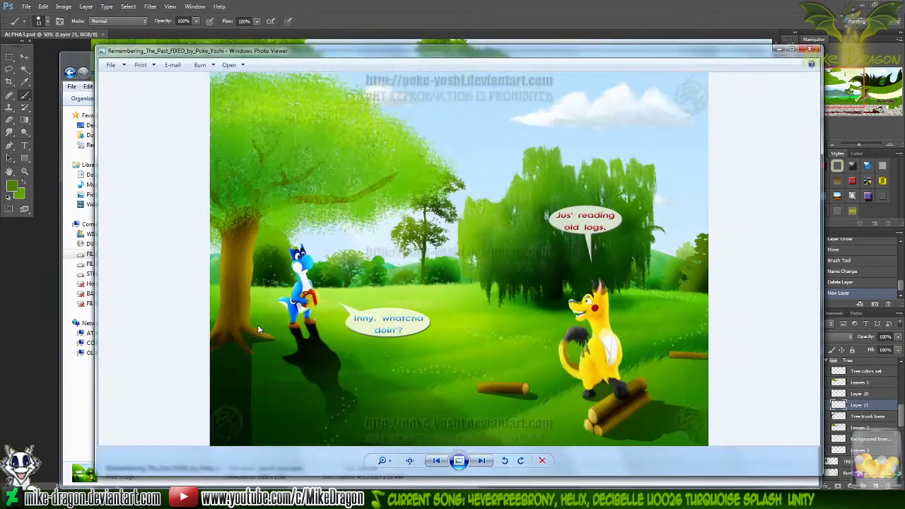
scroll(241, 299, "up", 6)
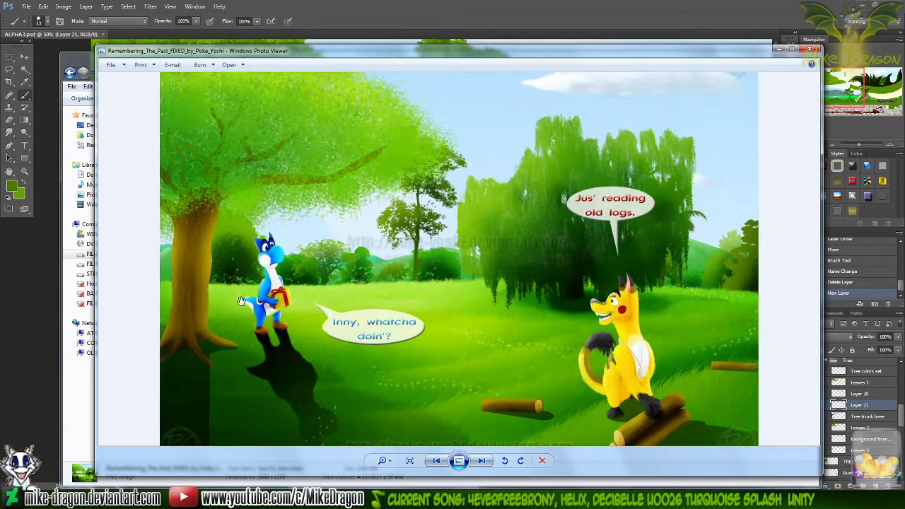
scroll(375, 258, "down", 5)
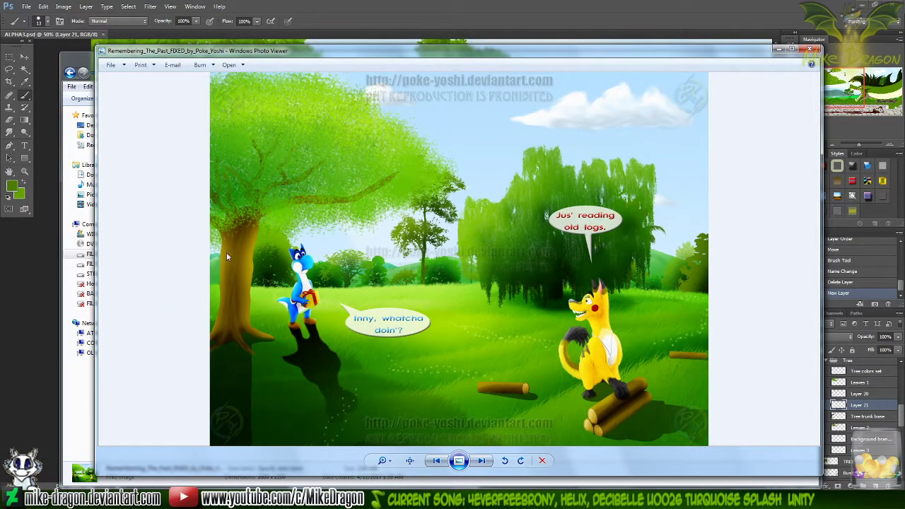
scroll(242, 251, "up", 1)
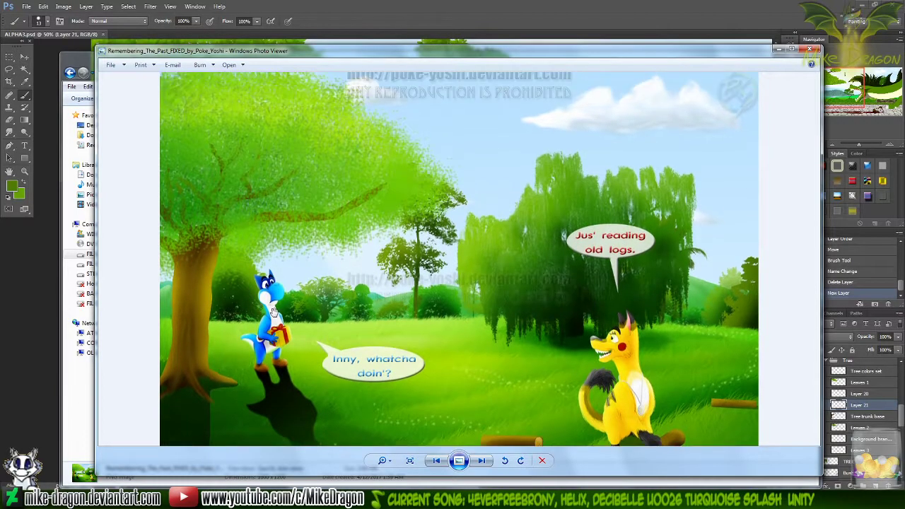
scroll(263, 314, "up", 1)
left_click_drag(263, 315, 293, 269)
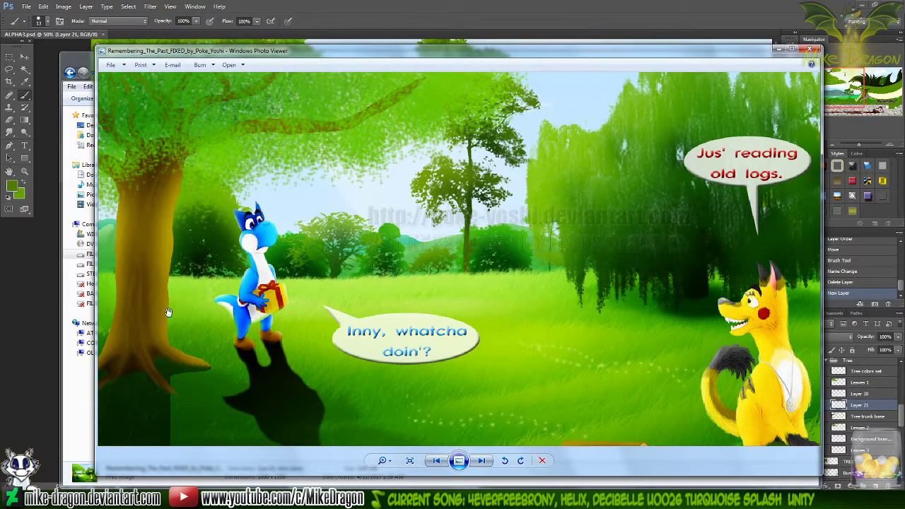
scroll(168, 312, "up", 1)
left_click_drag(169, 312, 183, 294)
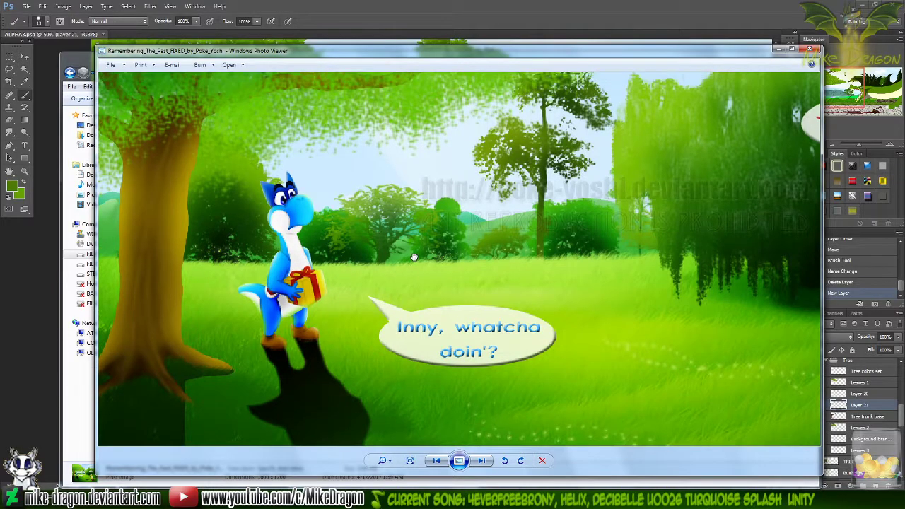
left_click_drag(150, 172, 150, 187)
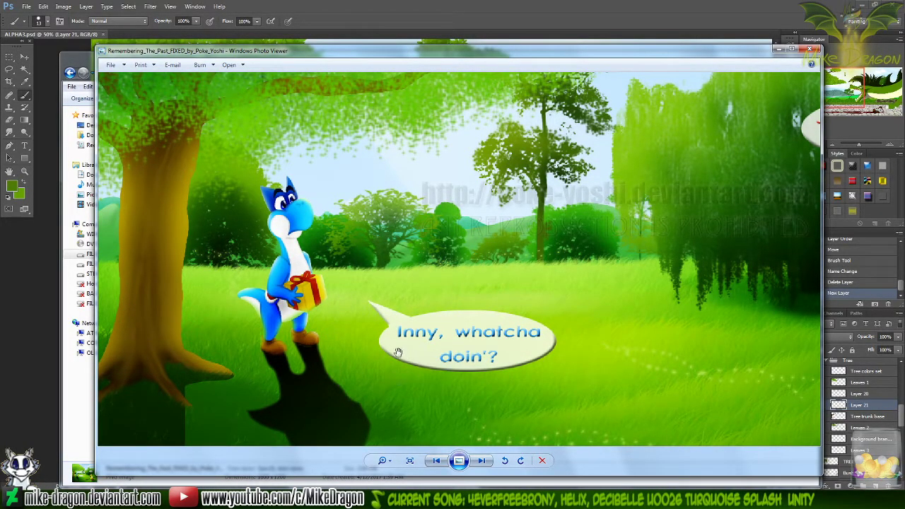
scroll(153, 321, "down", 2)
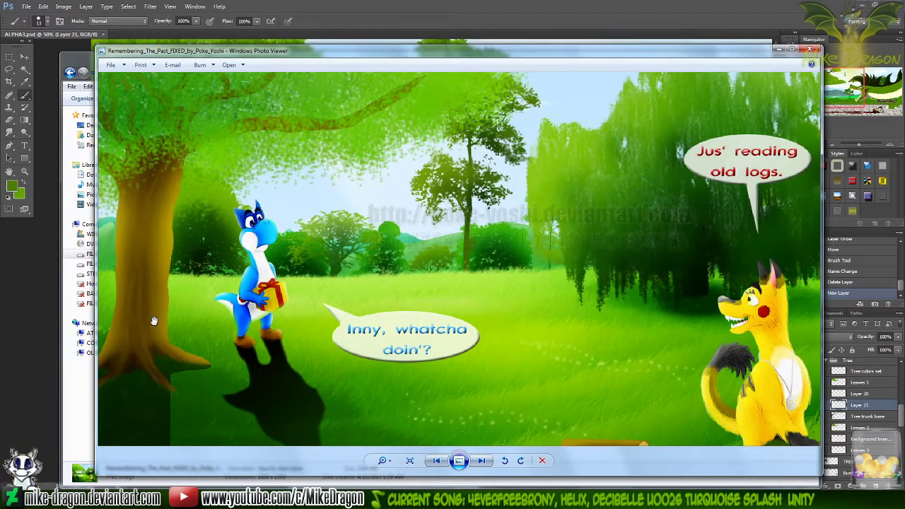
scroll(154, 321, "up", 4)
scroll(153, 321, "down", 1)
scroll(530, 268, "up", 2)
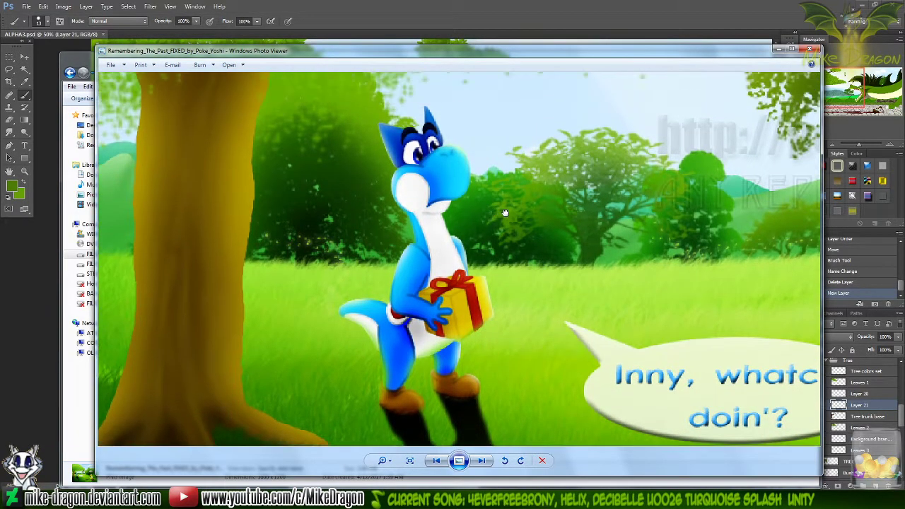
left_click_drag(529, 267, 578, 388)
scroll(578, 388, "down", 3)
scroll(355, 259, "up", 1)
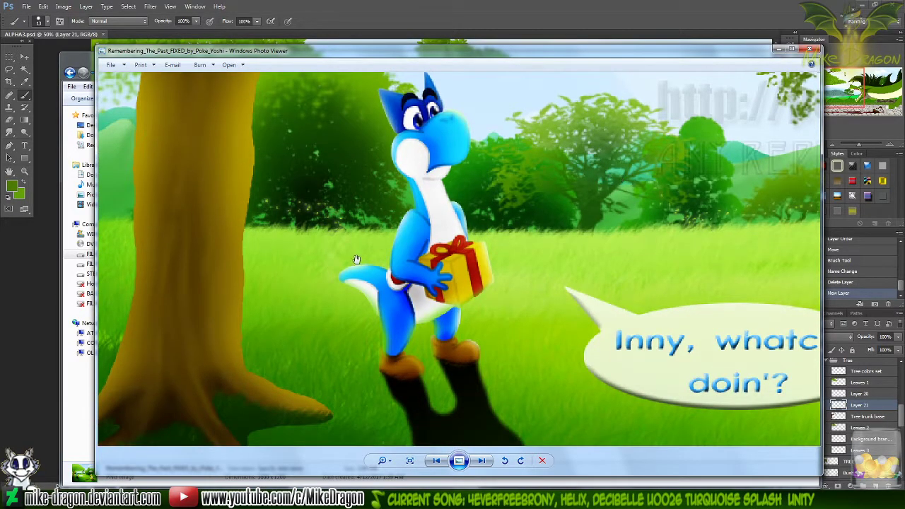
scroll(261, 332, "up", 1)
scroll(261, 333, "down", 3)
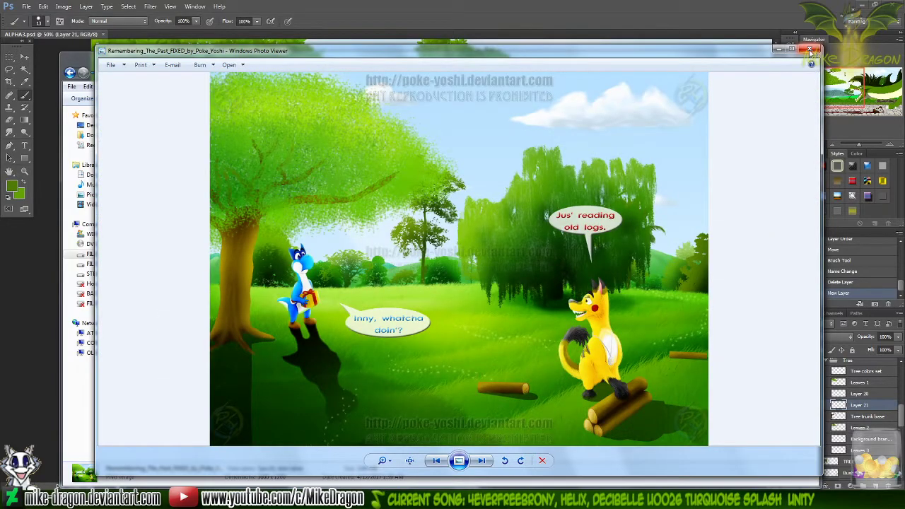
left_click(578, 14)
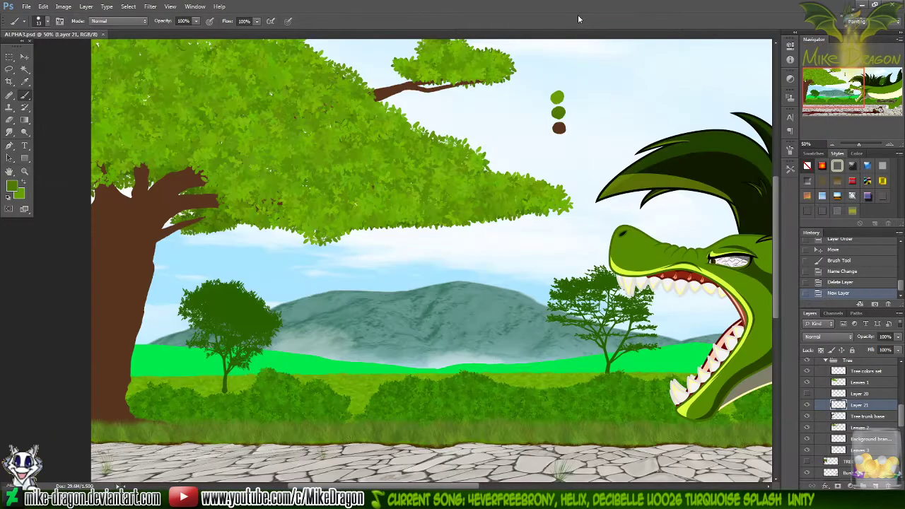
- Sample the tree trunk's brown, adjust the foreground colour to 633c17, and choose the hard round 5 px brush
key("i")
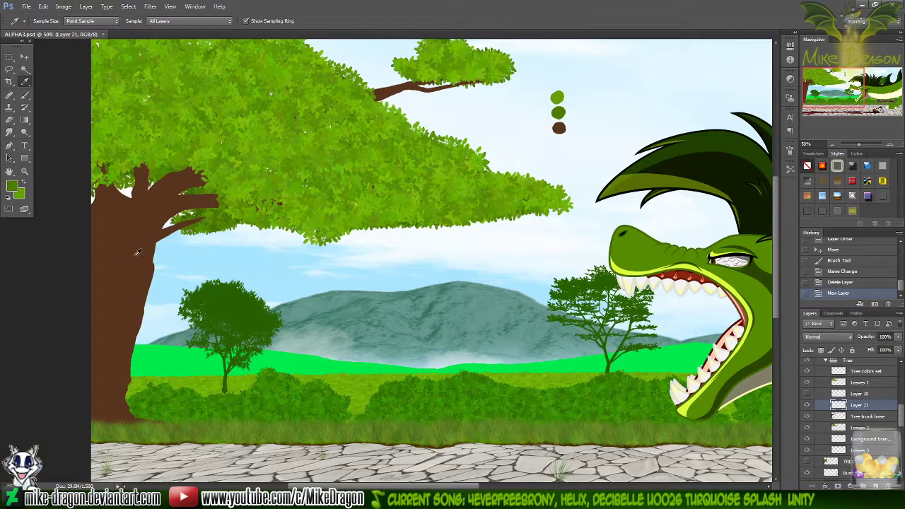
left_click(140, 277)
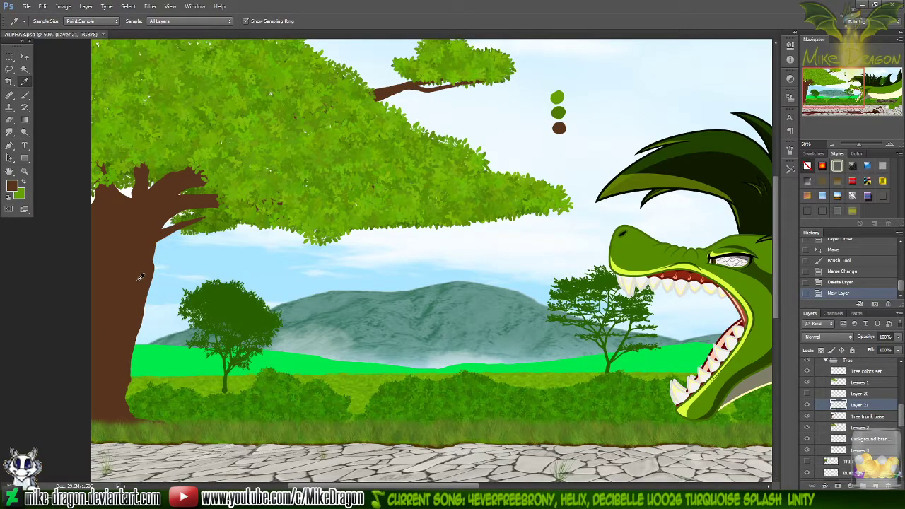
key("b")
left_click(13, 185)
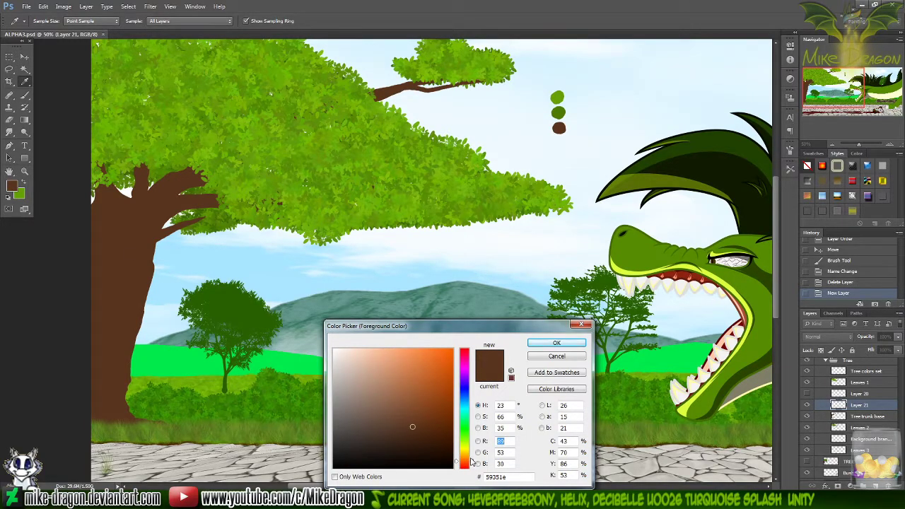
left_click_drag(470, 461, 468, 459)
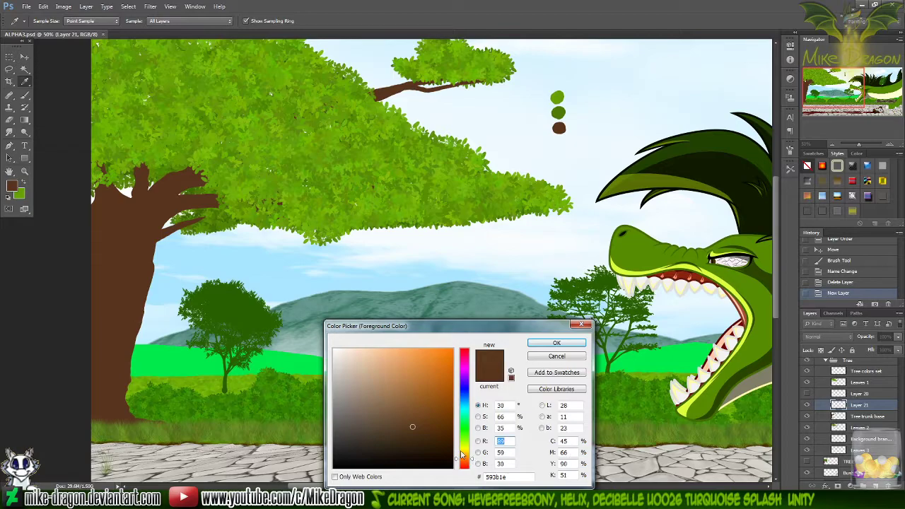
left_click_drag(413, 425, 425, 422)
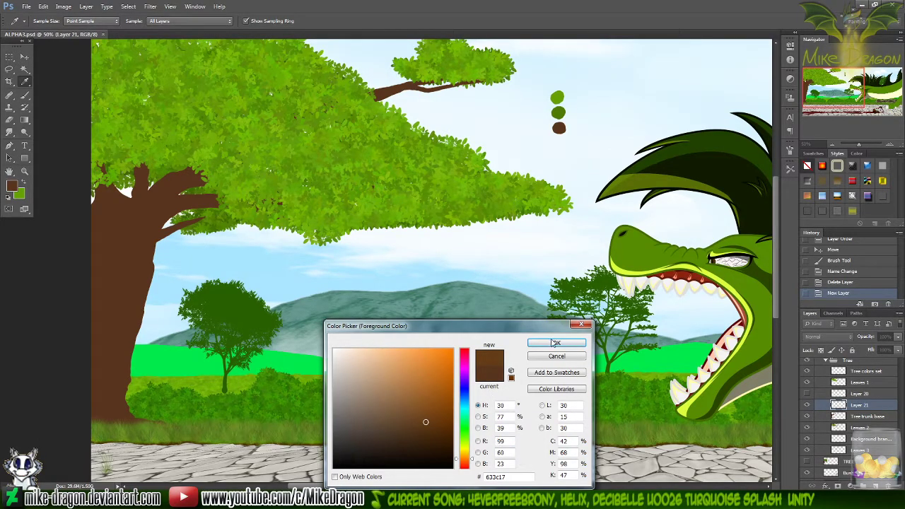
left_click(555, 343)
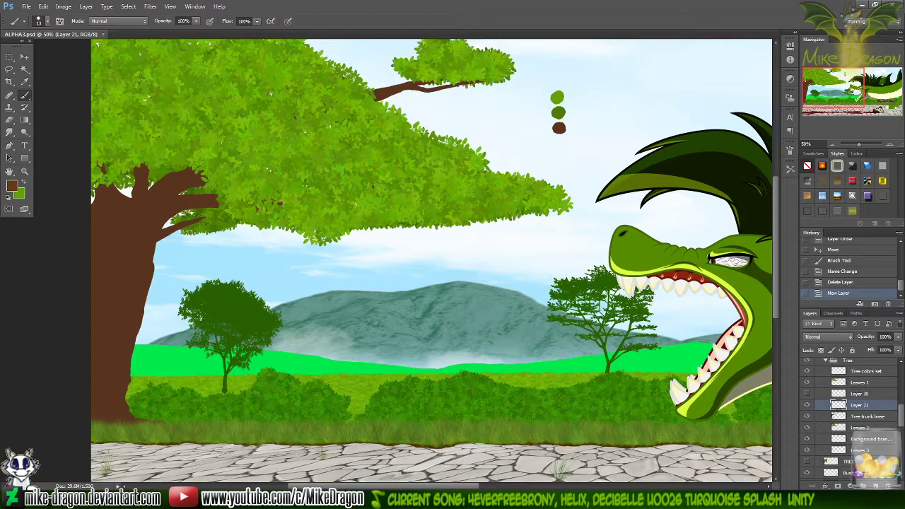
right_click(252, 123)
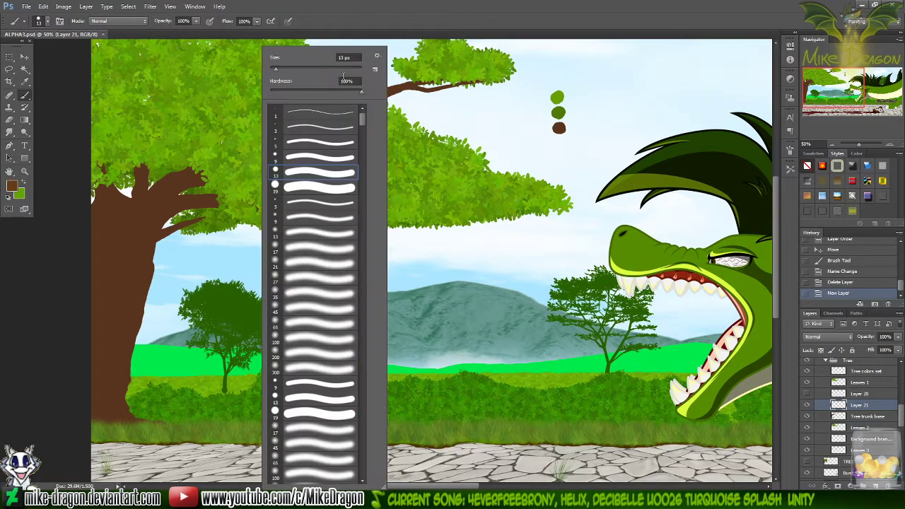
left_click(319, 142)
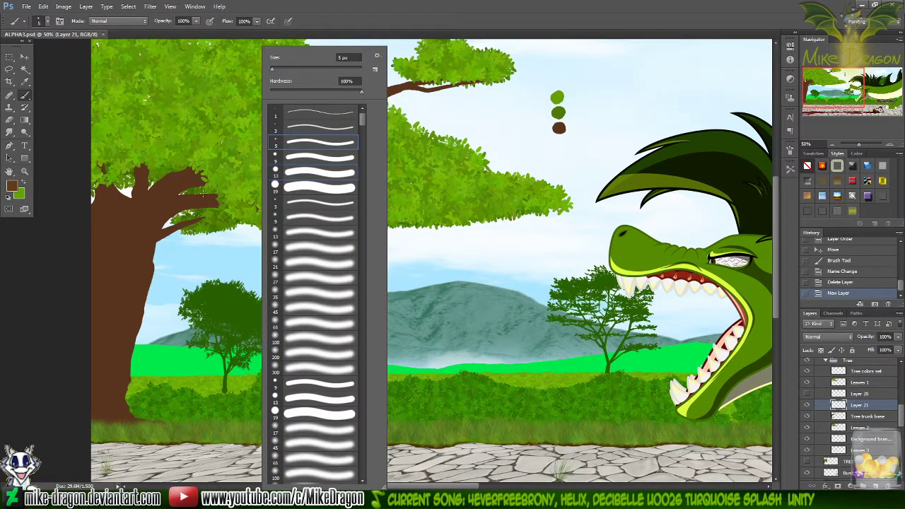
- Try painting a wavy bark line down the large tree's trunk and undo it
left_click(172, 312)
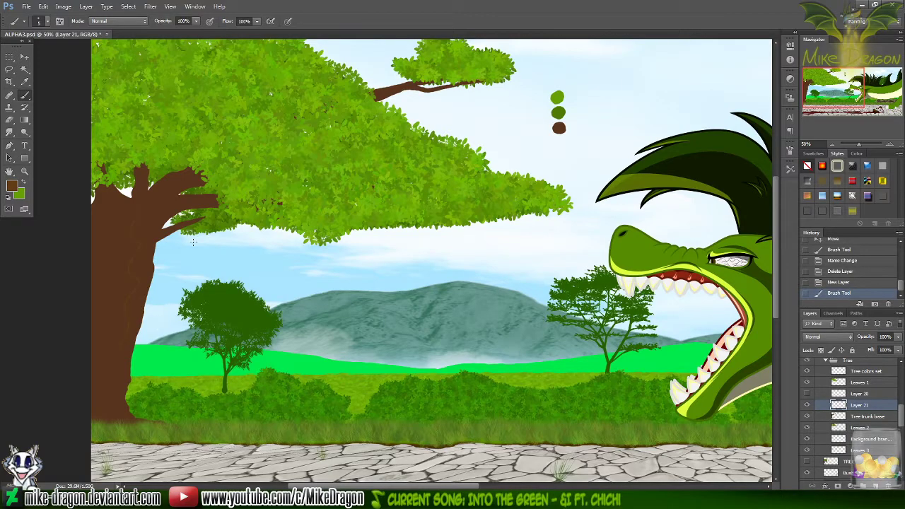
key("ctrl+plus")
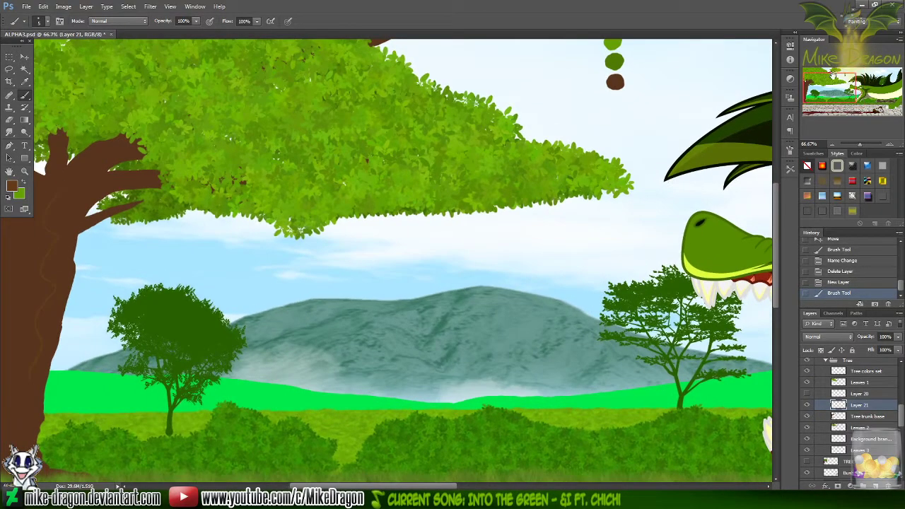
scroll(650, 111, "down", 3)
scroll(145, 364, "up", 2)
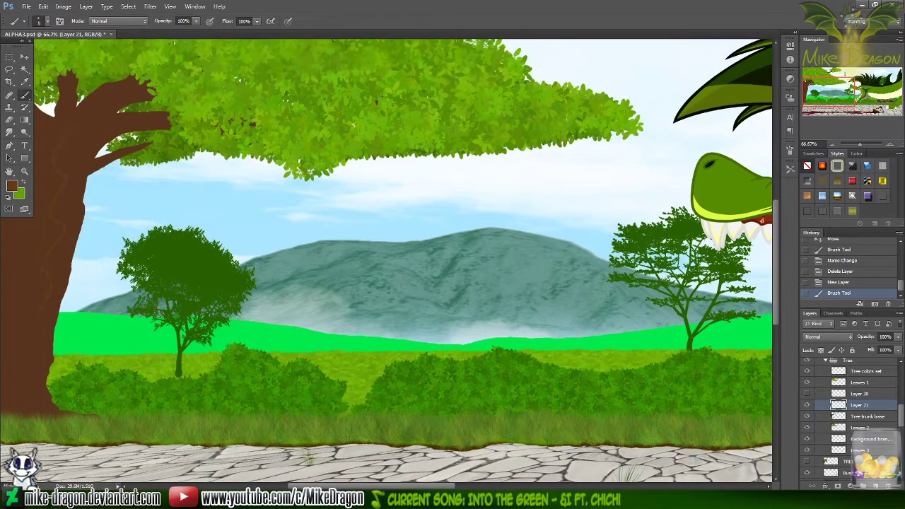
scroll(81, 401, "left", 4)
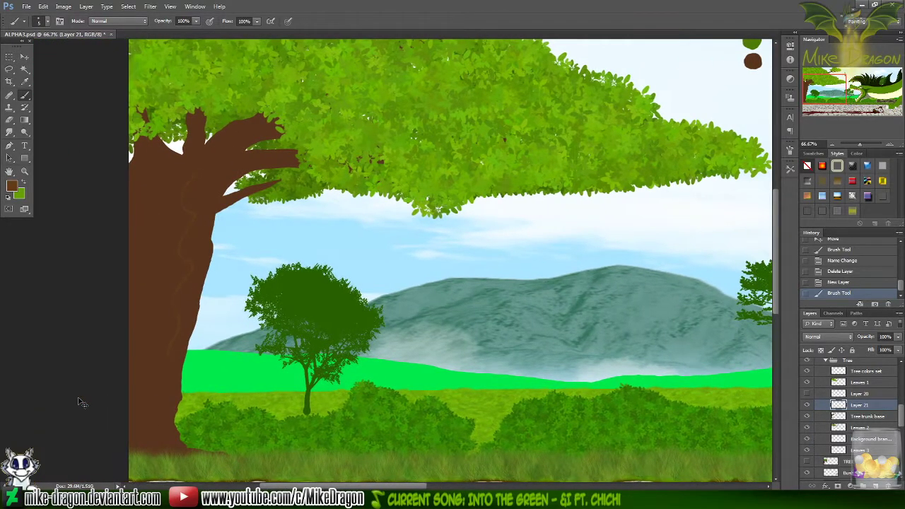
key("ctrl+z")
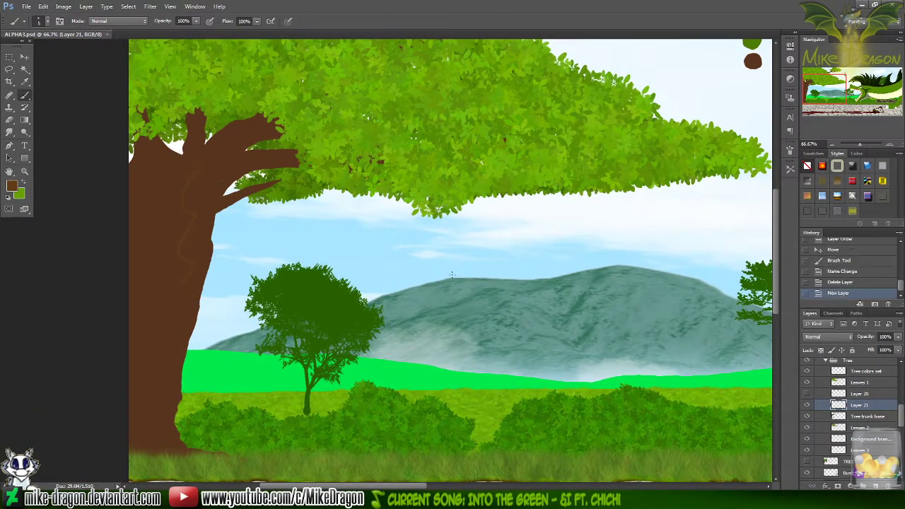
- Hide the background branch layer and paint wavy vertical bark lines over the large tree's trunk and main branches on Layer 21
left_click(807, 439)
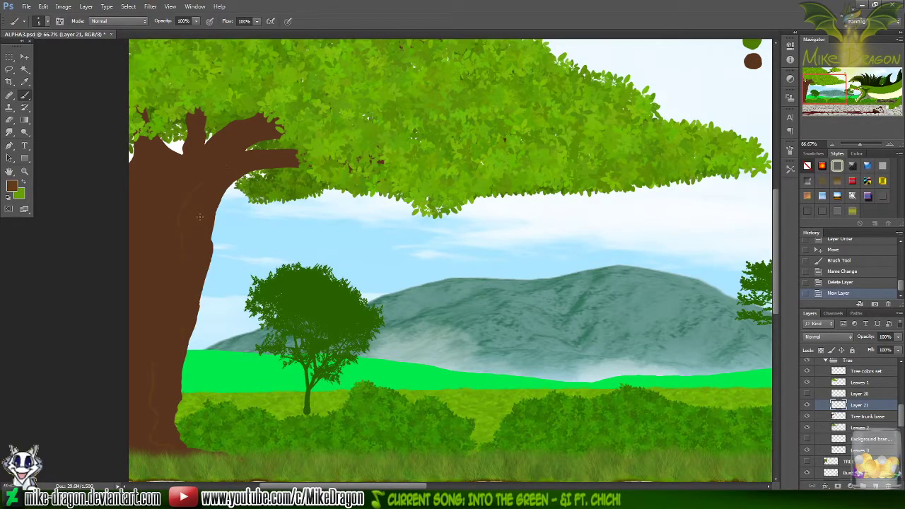
left_click(175, 178)
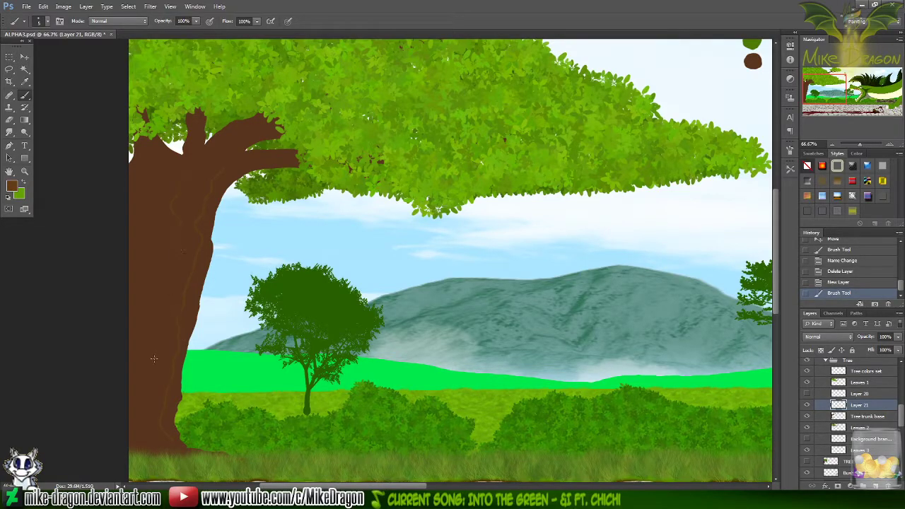
left_click_drag(162, 401, 145, 452)
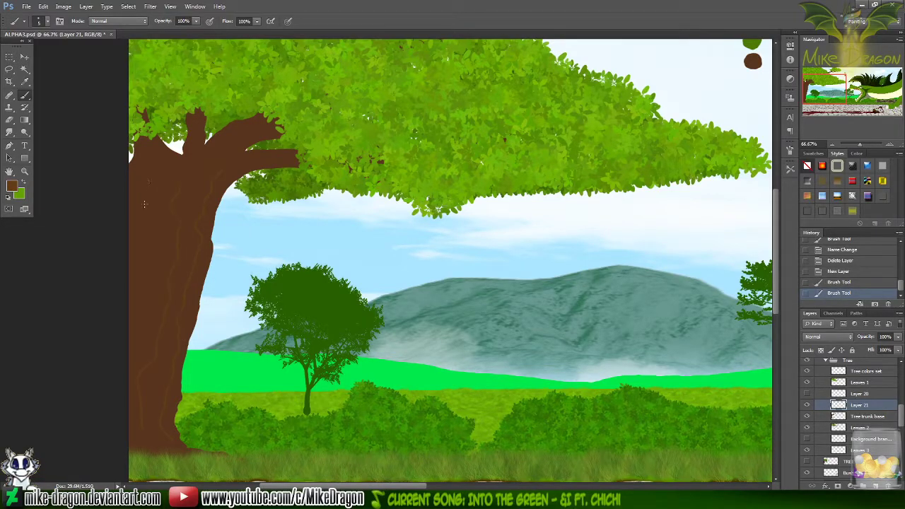
left_click_drag(140, 338, 158, 290)
left_click_drag(124, 304, 160, 354)
left_click_drag(161, 148, 192, 145)
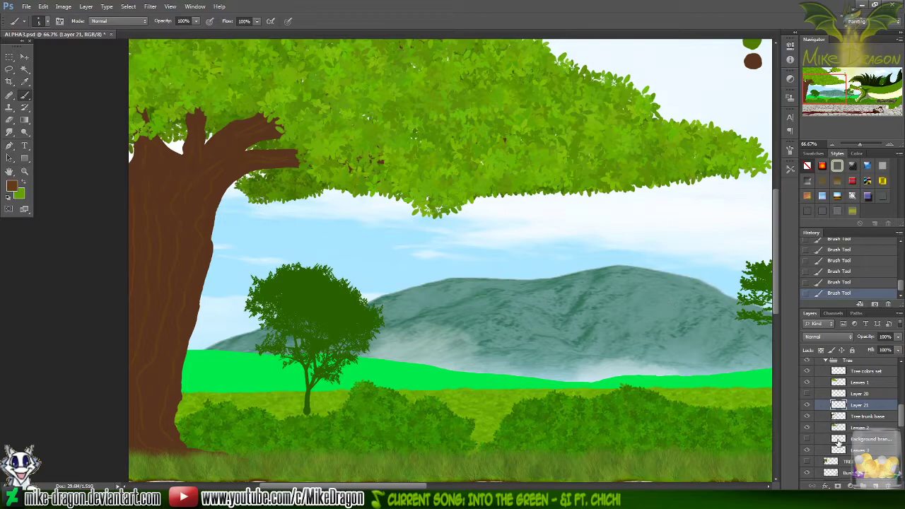
- Show the background branch layer again and add a new empty layer directly above it
left_click(807, 439)
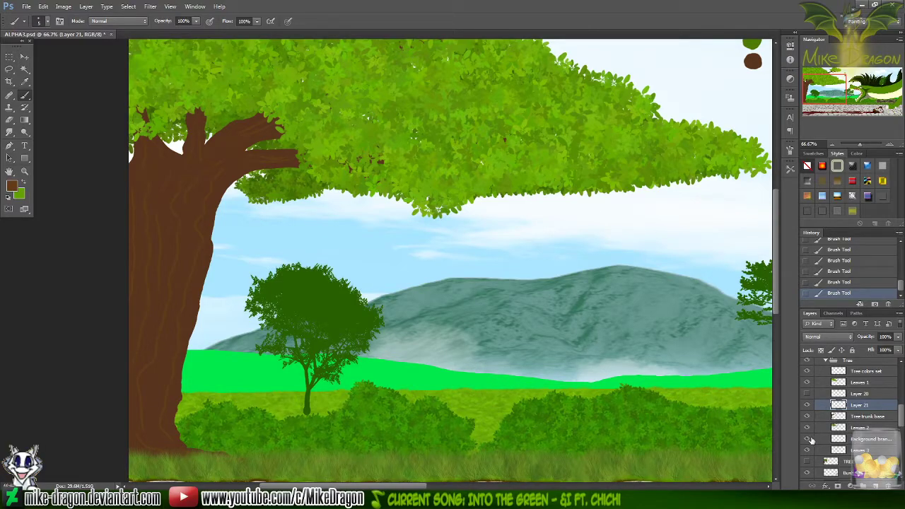
left_click(845, 439)
left_click(876, 486)
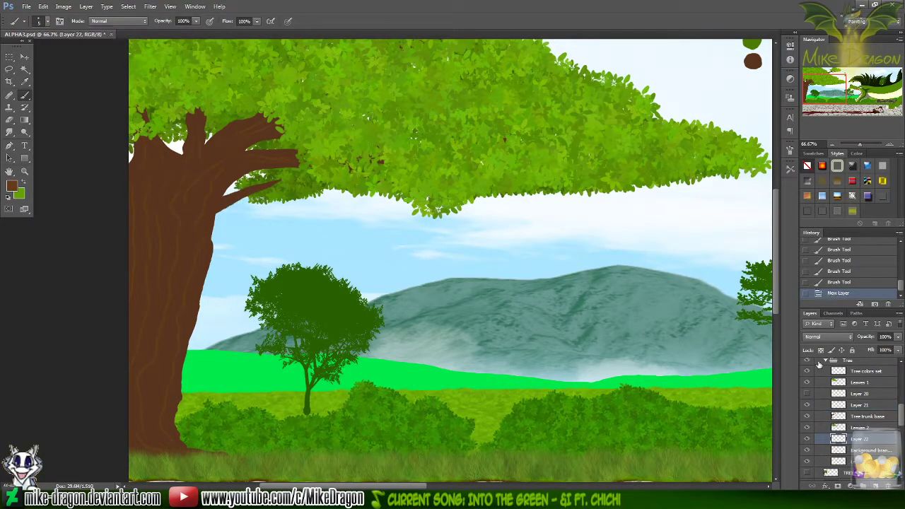
- Paint thin bark lines along the small background branch beside the trunk and save the document
mouse_move(210, 204)
left_mouse_down()
mouse_move(253, 189)
mouse_move(226, 203)
left_mouse_up()
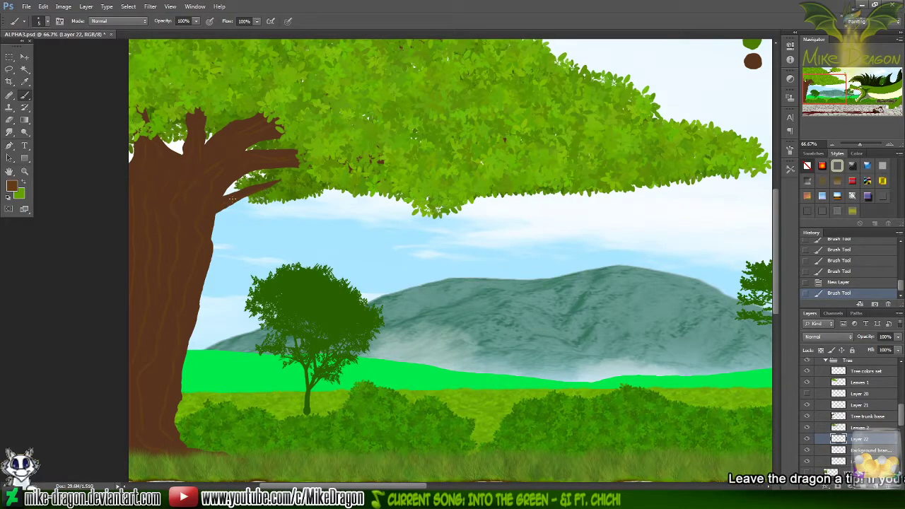
key("ctrl+z")
key("ctrl+z")
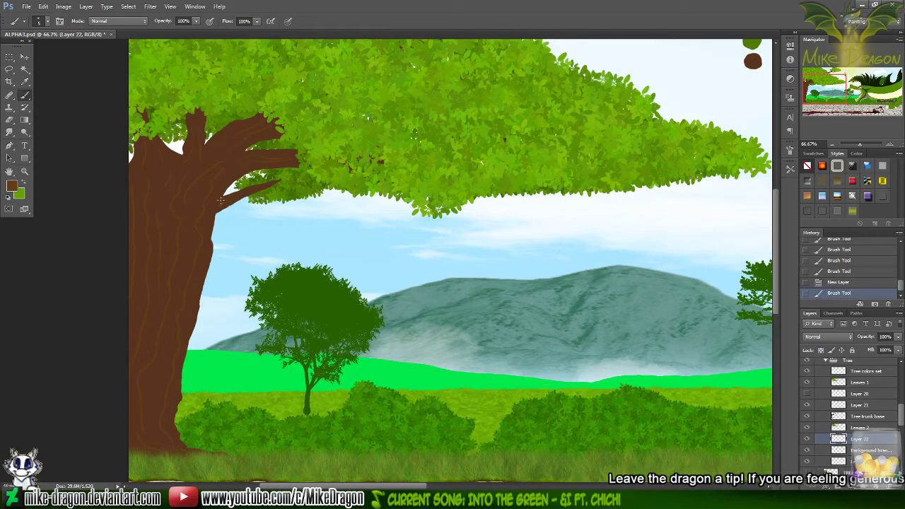
left_click_drag(239, 191, 267, 187)
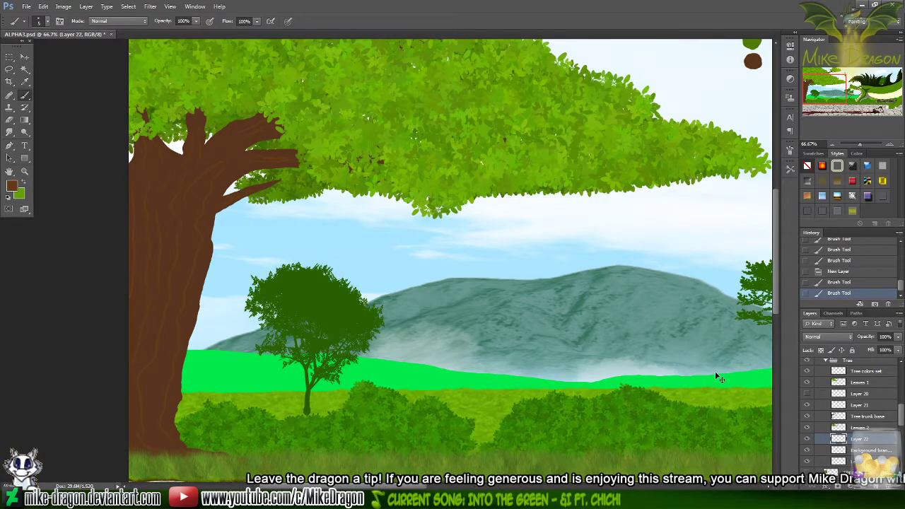
key("ctrl+s")
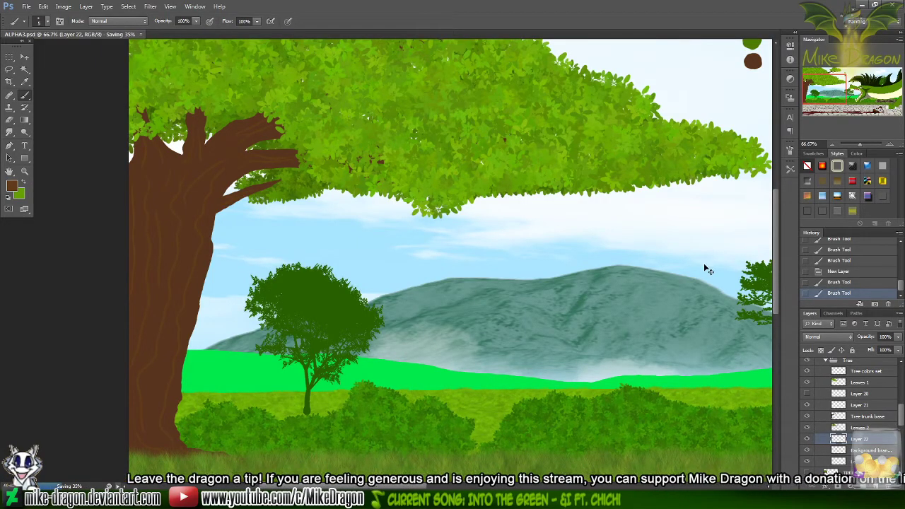
- Hide the Leaves 1 layer and paint thin bark lines along the large tree's long branches on the Tree trunk base layer
key("ctrl+minus")
key("ctrl+minus")
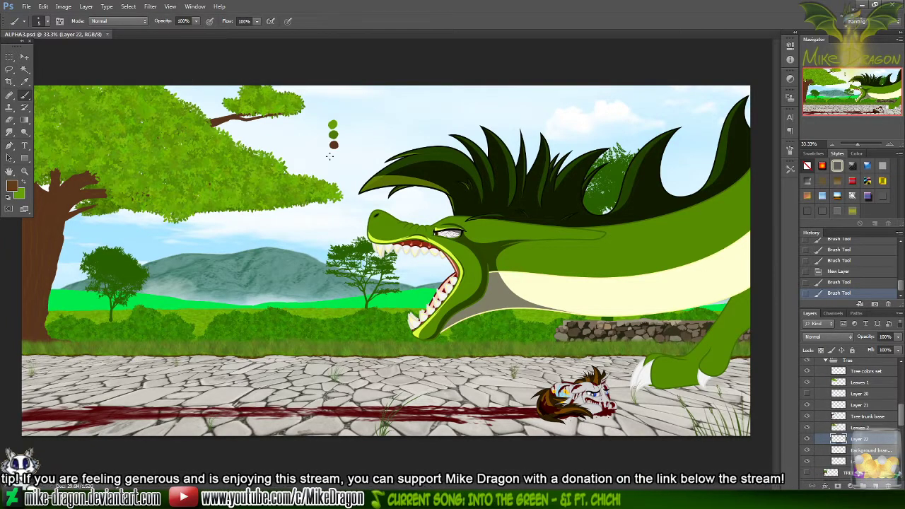
left_click(859, 416)
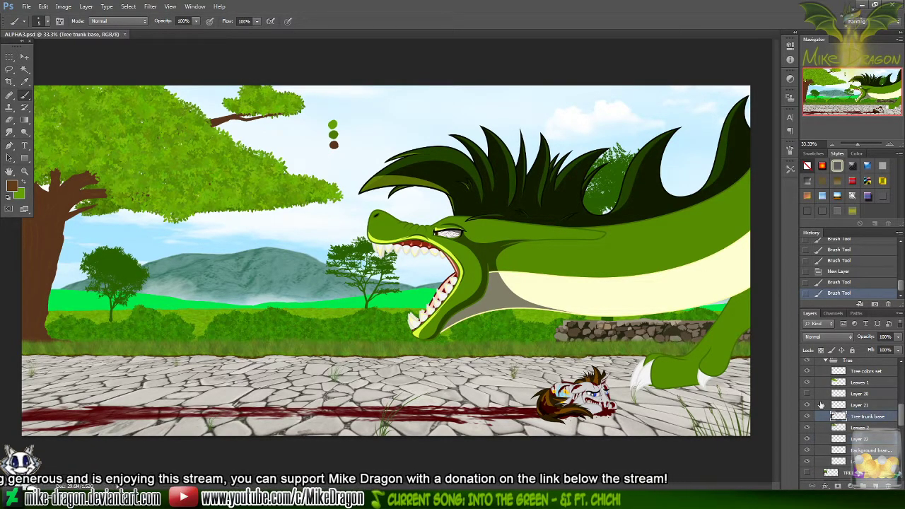
key("ctrl+plus")
key("ctrl+plus")
key("ctrl+plus")
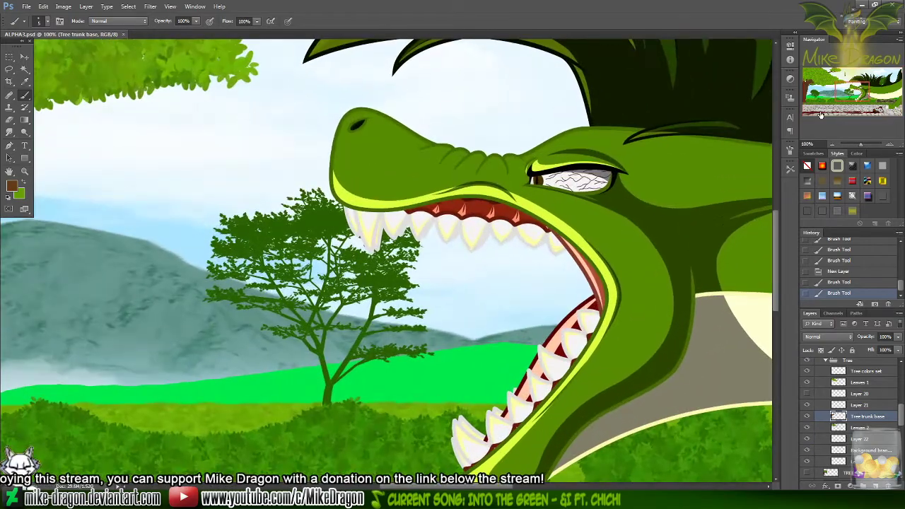
left_click_drag(866, 90, 813, 88)
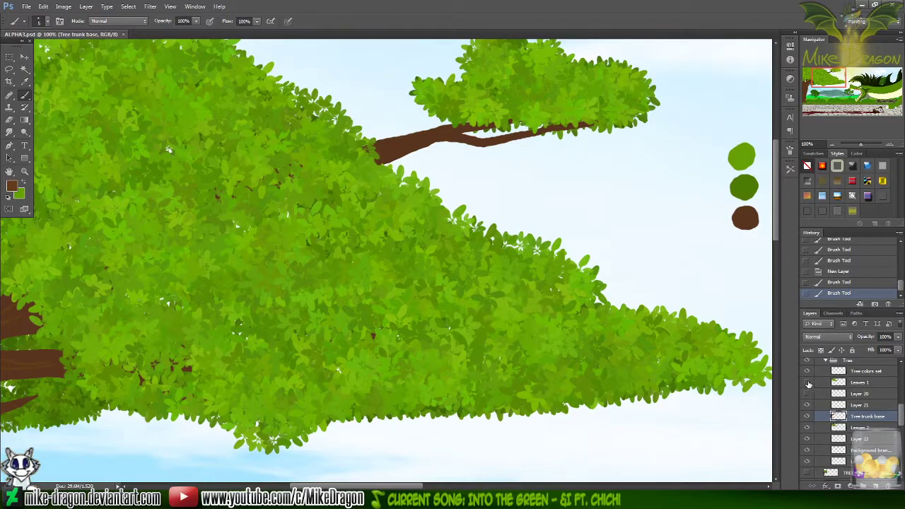
left_click(808, 382)
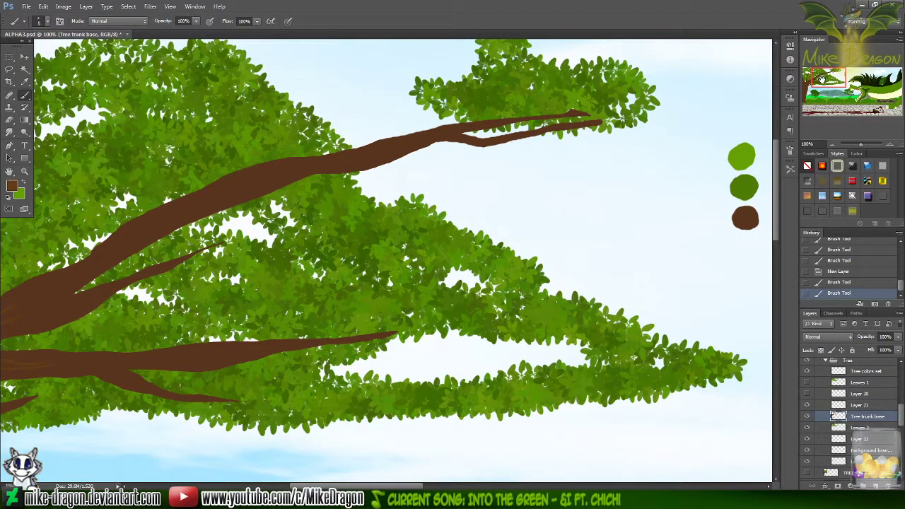
left_click_drag(829, 76, 826, 74)
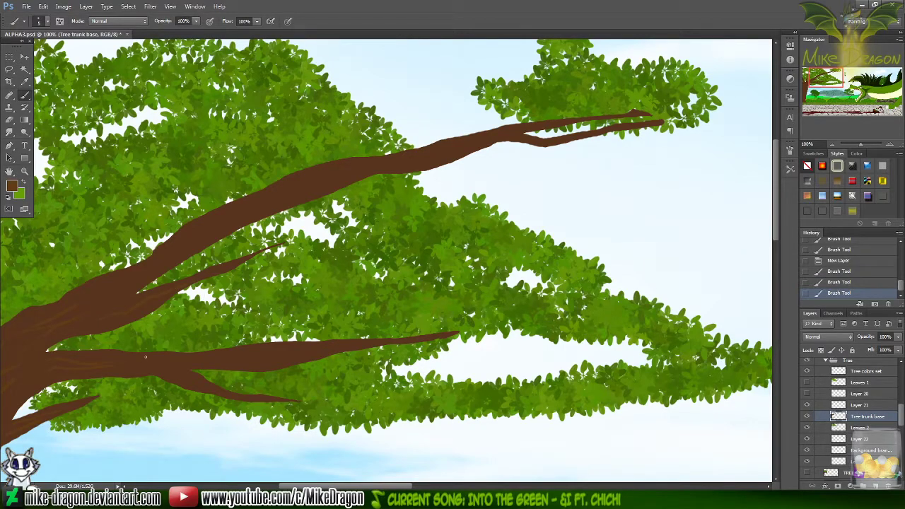
left_click_drag(247, 360, 264, 345)
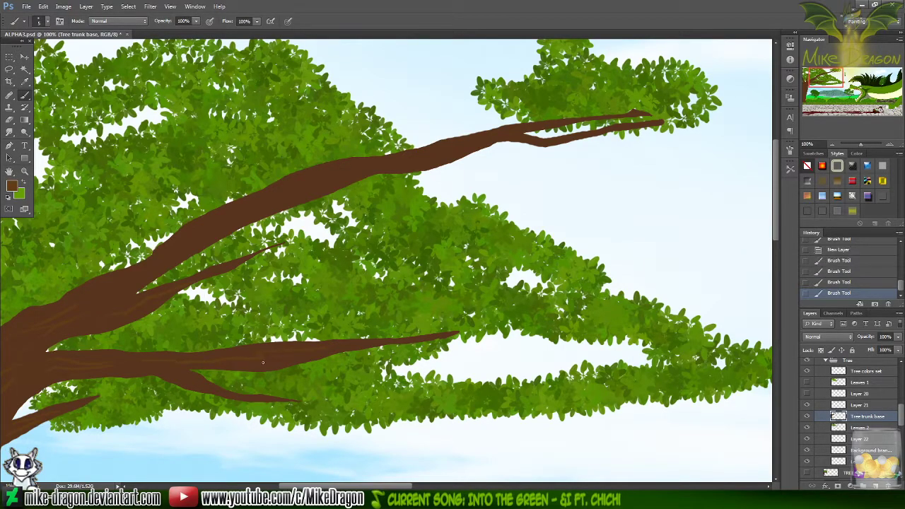
left_click_drag(355, 345, 269, 350)
- Trim the forked tips of the large tree's upper branch to thin points with a 19 px hard eraser
key("e")
right_click(607, 157)
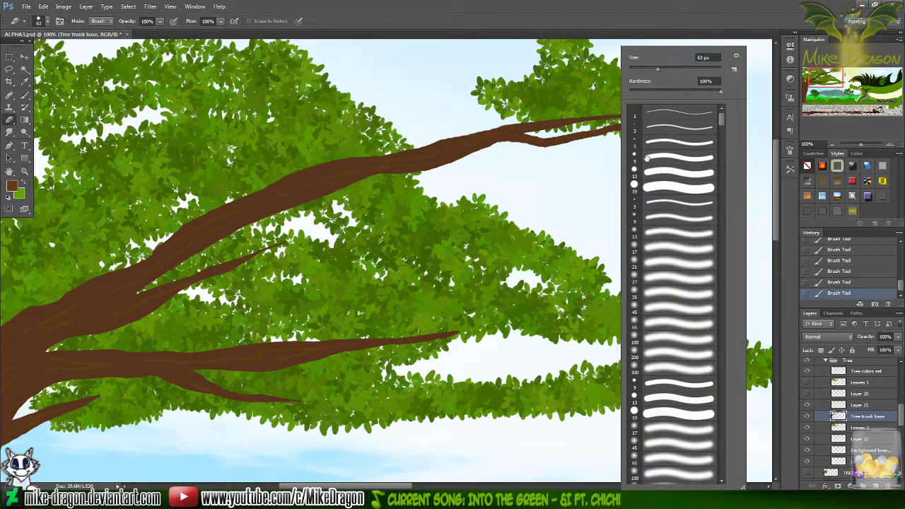
left_click(651, 186)
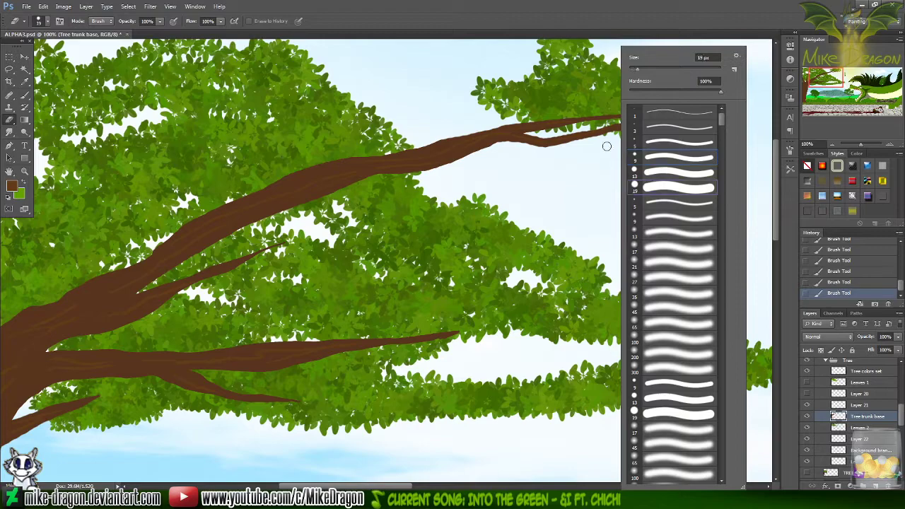
left_click(607, 146)
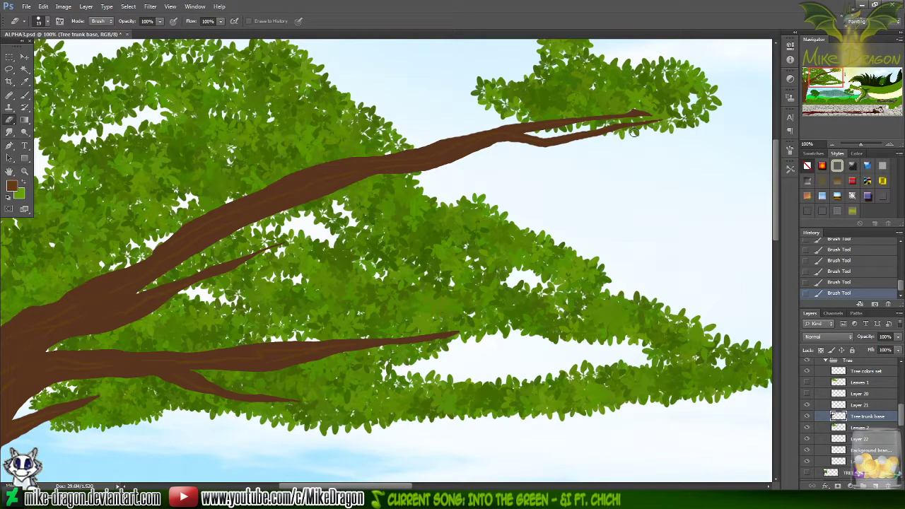
mouse_move(634, 132)
left_mouse_down()
mouse_move(681, 124)
mouse_move(635, 132)
mouse_move(654, 127)
mouse_move(635, 106)
left_mouse_up()
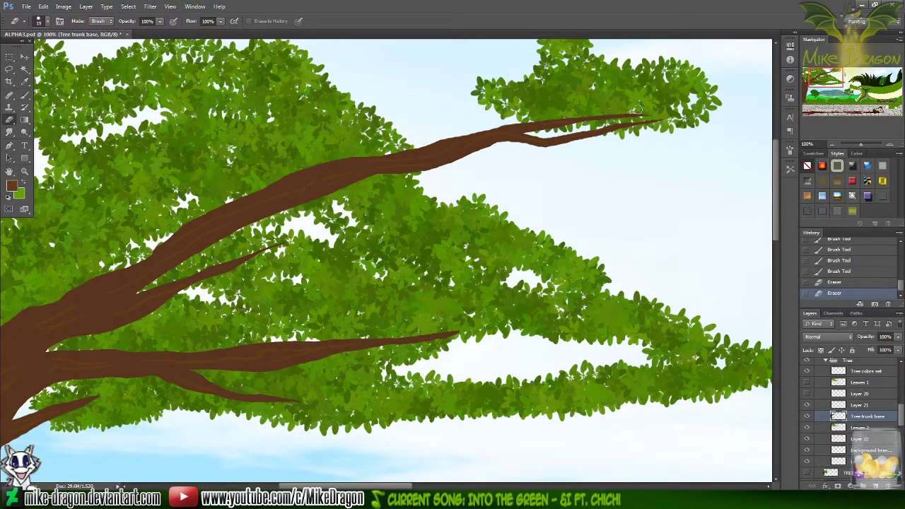
left_click_drag(678, 101, 666, 106)
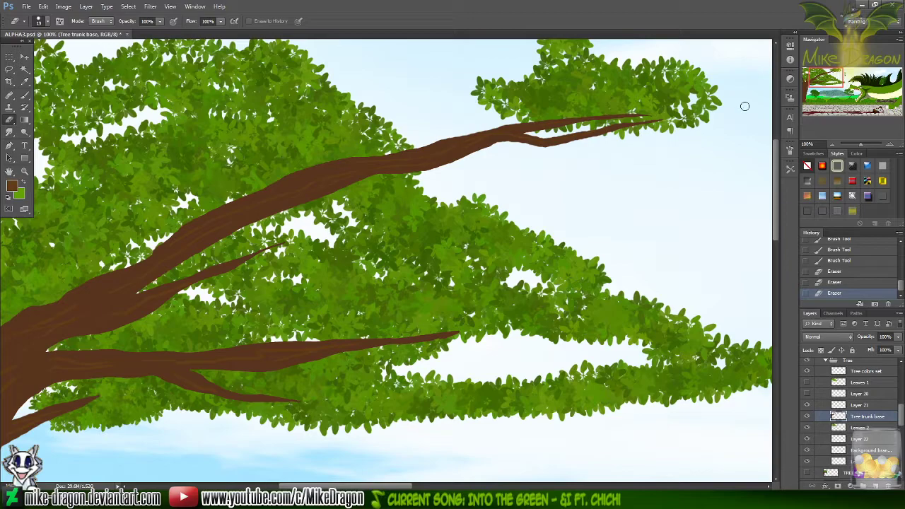
- Show the Leaves 1 layer again and save the document
left_click(808, 382)
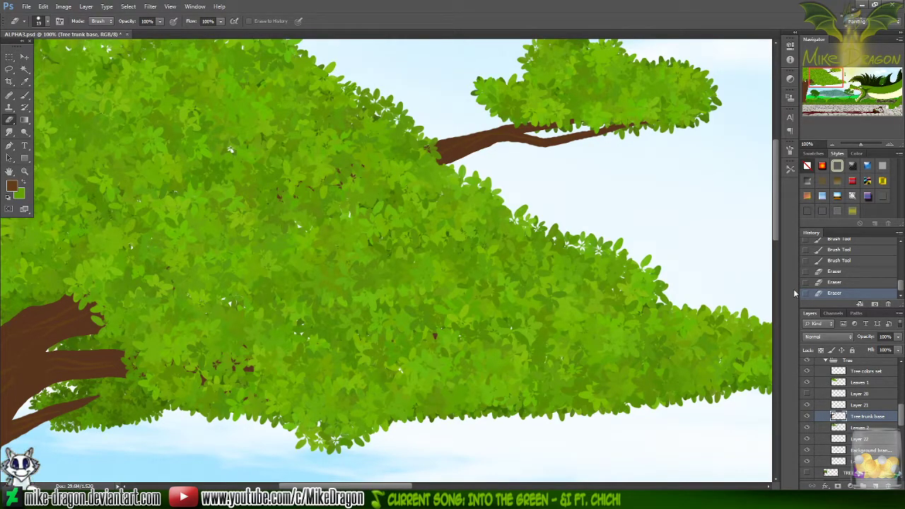
key("ctrl+minus")
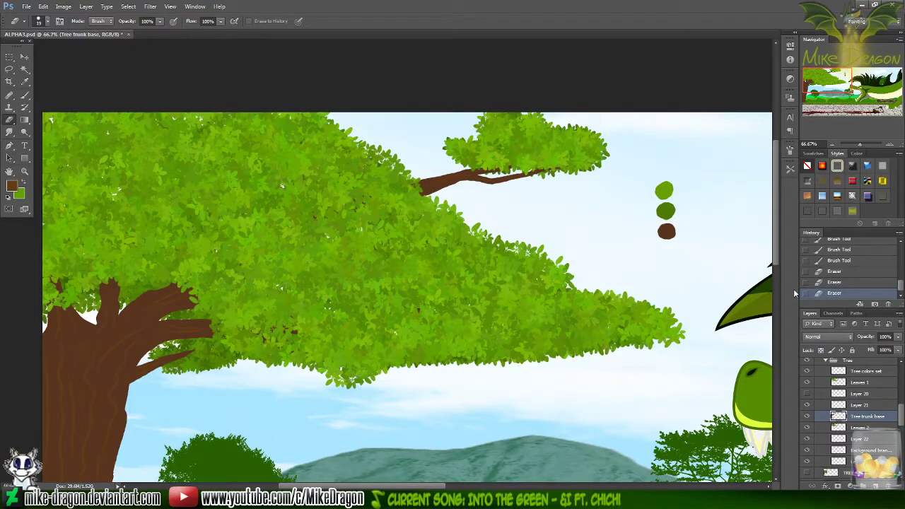
scroll(524, 382, "down", 4)
scroll(698, 424, "up", 1)
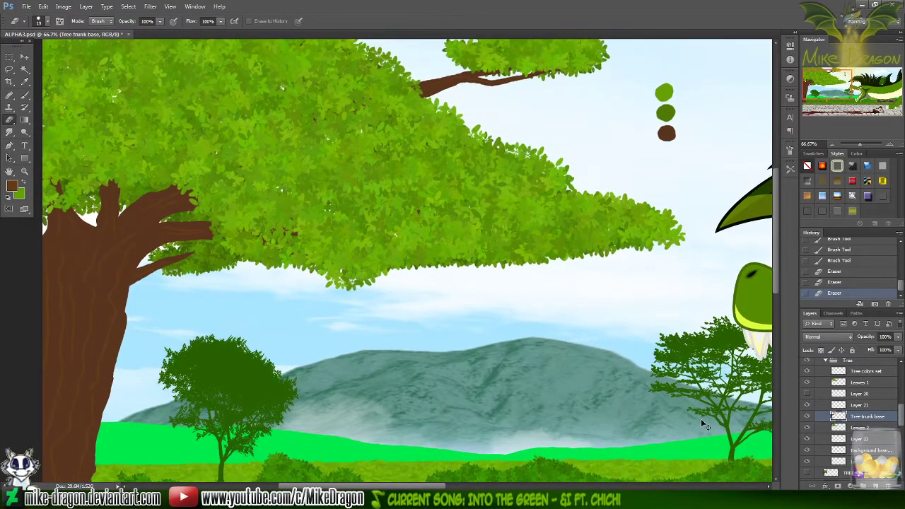
key("ctrl+minus")
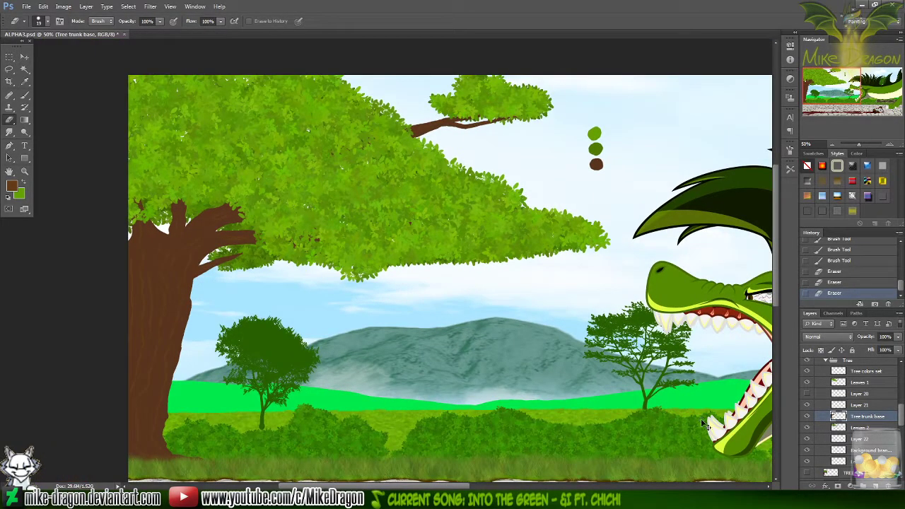
key("ctrl+s")
- Examine the tree trunk in the earlier reference picture in Windows Photo Viewer, and close the picture
scroll(700, 402, "right", 1)
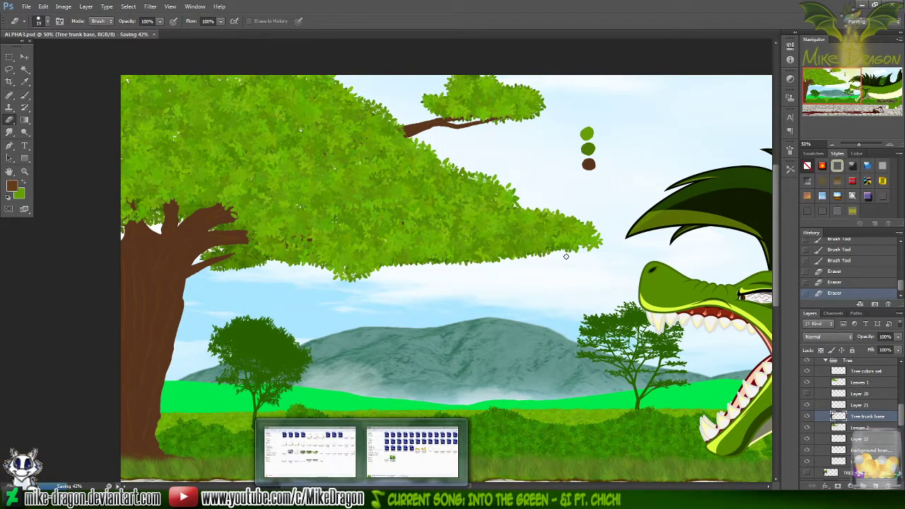
scroll(607, 231, "down", 3)
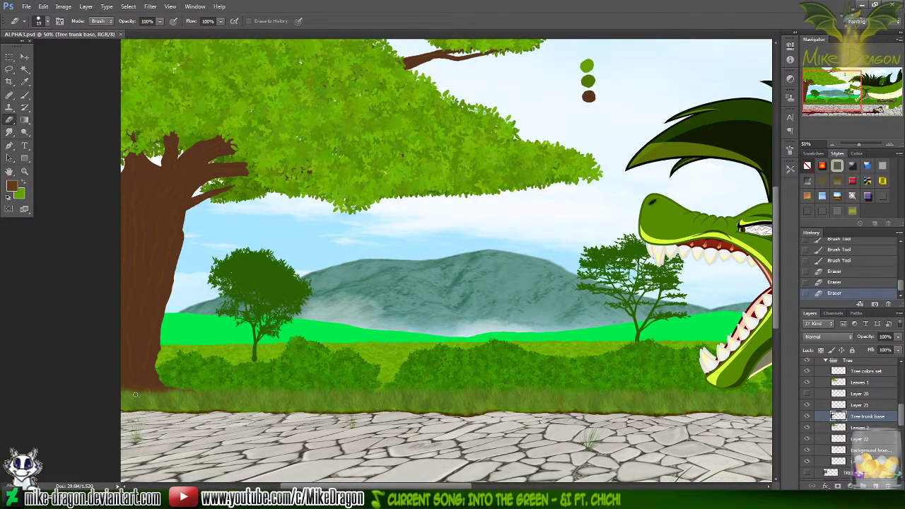
key("alt+Tab")
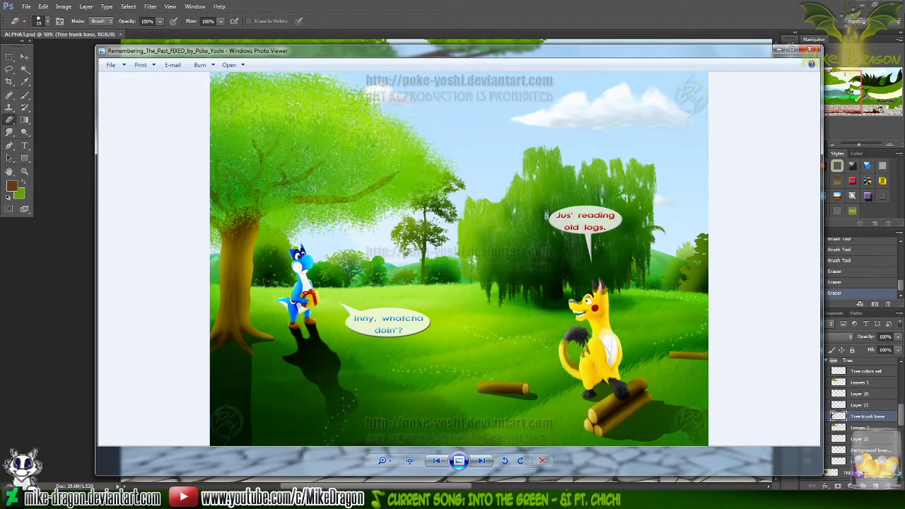
left_click(809, 49)
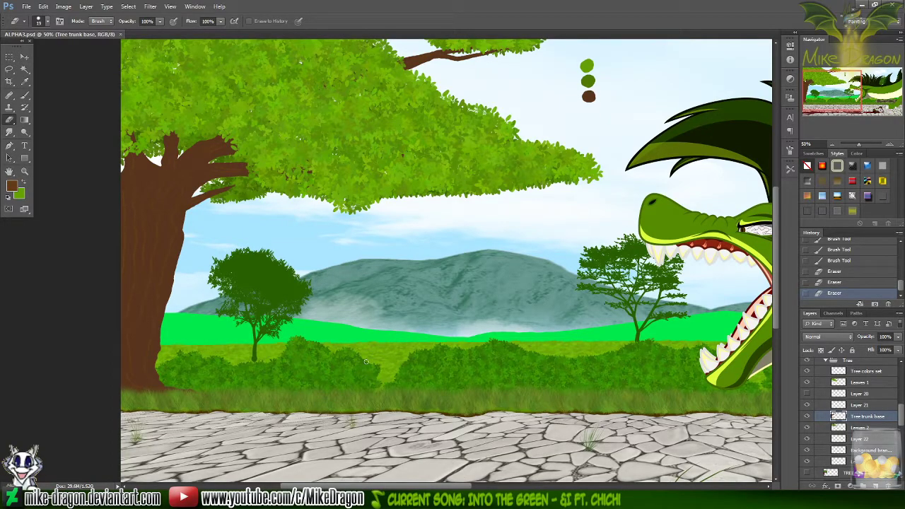
- Expand the dragon's layer group and toggle the Head lineart layer's visibility off and on to check the snout's outline
left_click_drag(835, 99, 836, 87)
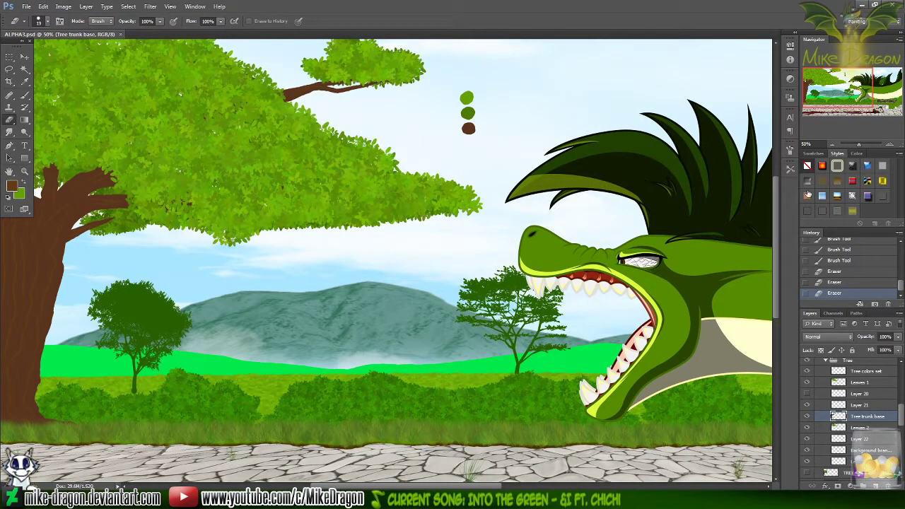
left_click_drag(845, 88, 872, 94)
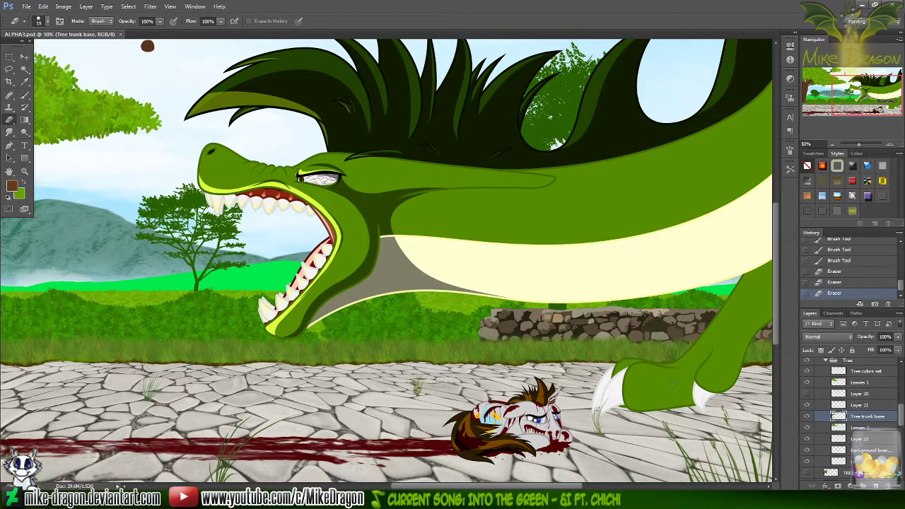
key("ctrl+plus")
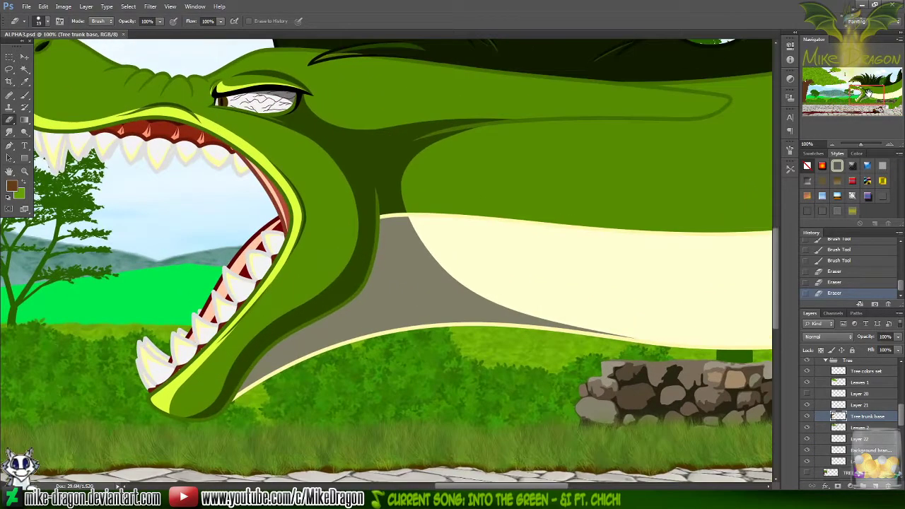
left_click_drag(869, 93, 856, 84)
key("ctrl+plus")
key("ctrl+plus")
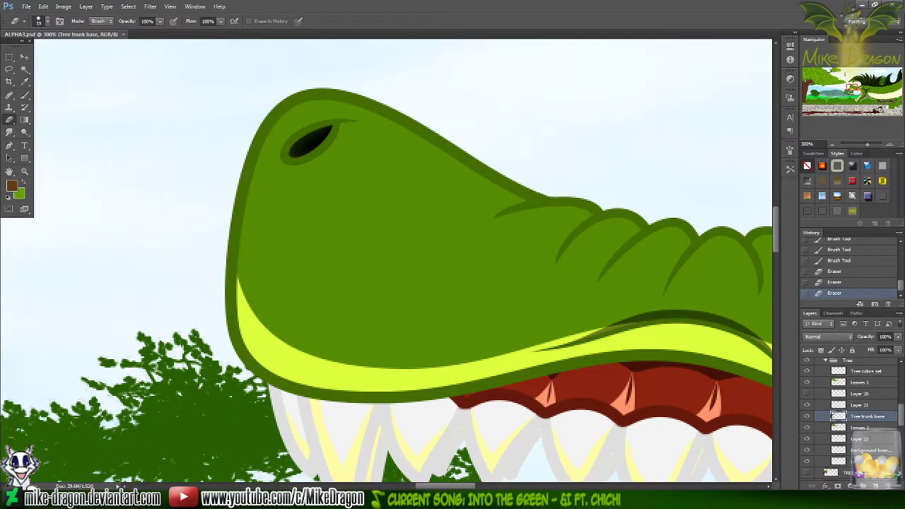
left_click_drag(900, 409, 902, 378)
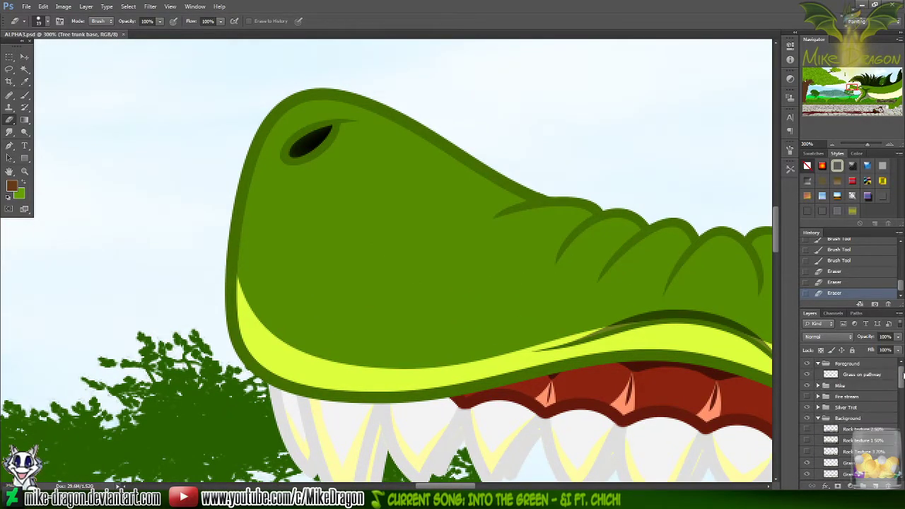
left_click(818, 385)
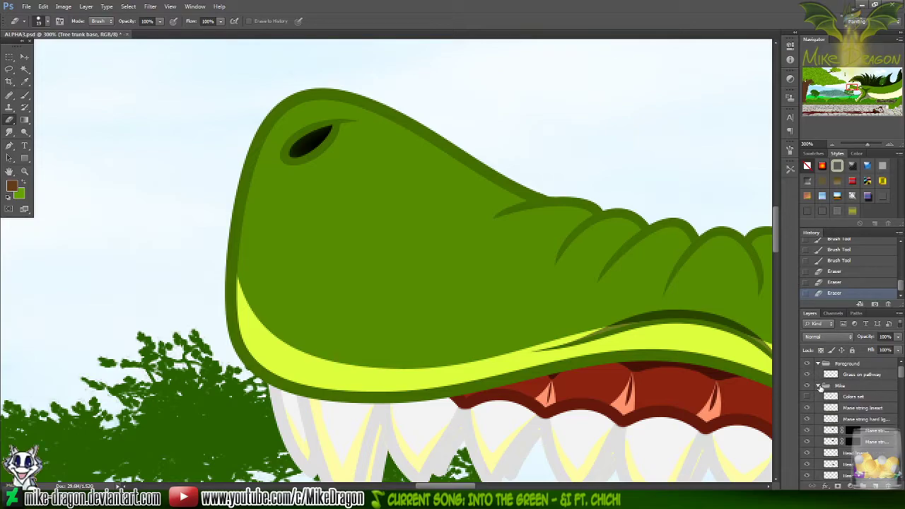
left_click_drag(903, 380, 900, 383)
left_click(831, 388)
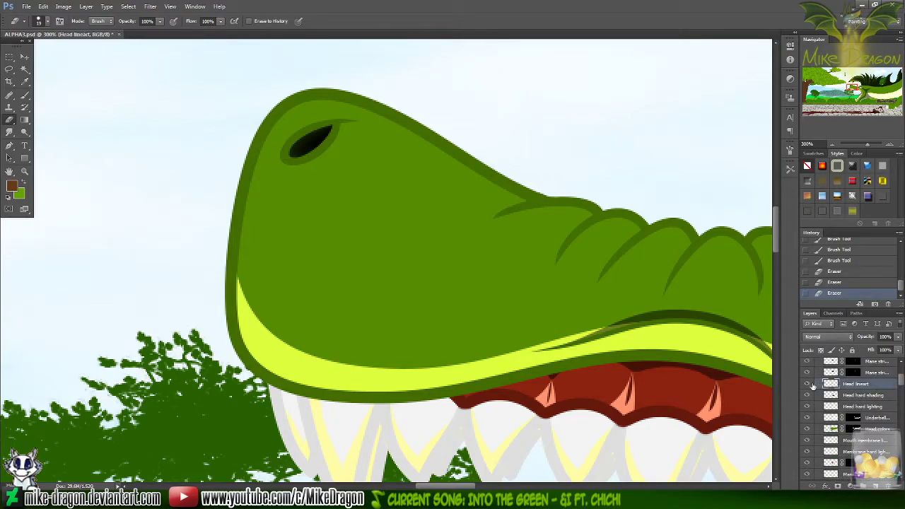
left_click(807, 384)
left_click(807, 384)
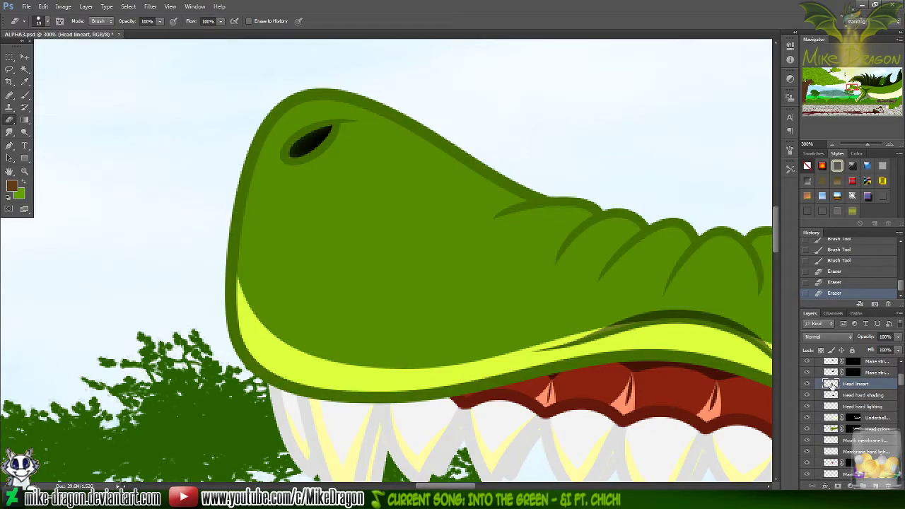
- Set the opacity of the Head hard lighting layer to 50%
left_click(875, 408)
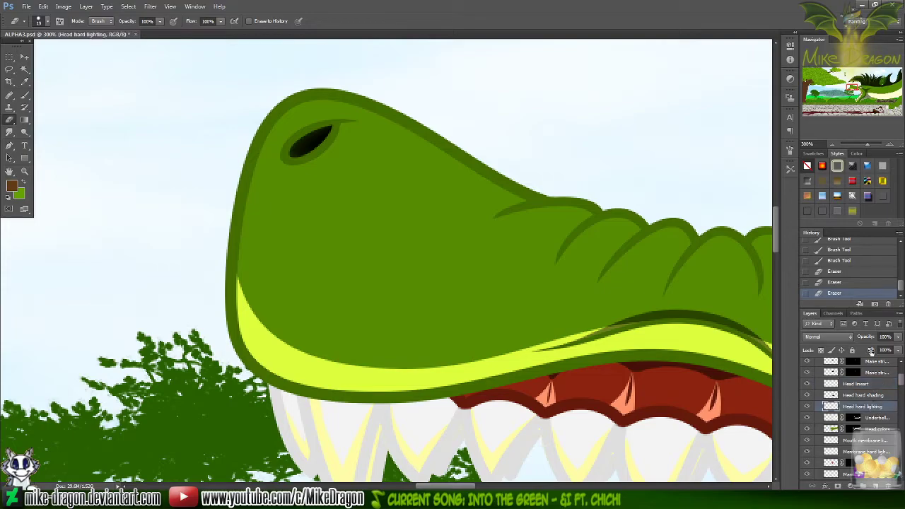
left_click(883, 337)
type("50")
key("Return")
key("ctrl+minus")
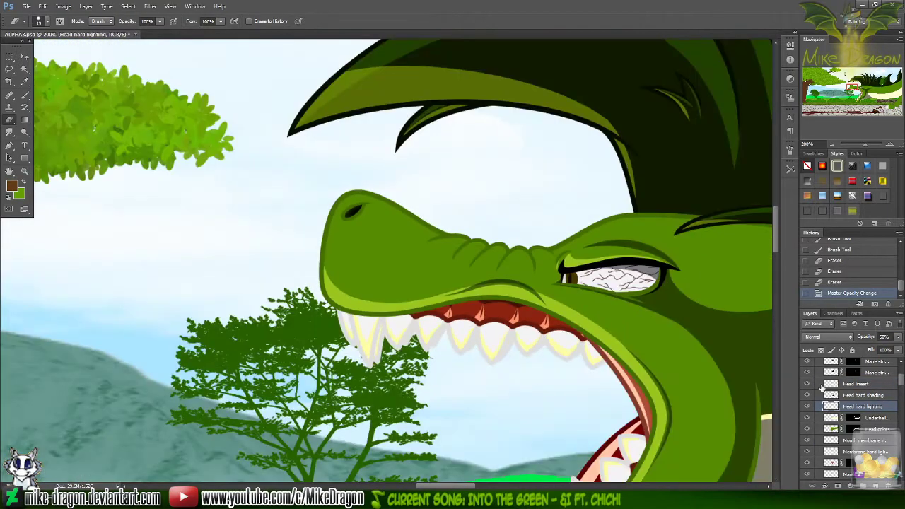
key("ctrl+minus")
key("ctrl+minus")
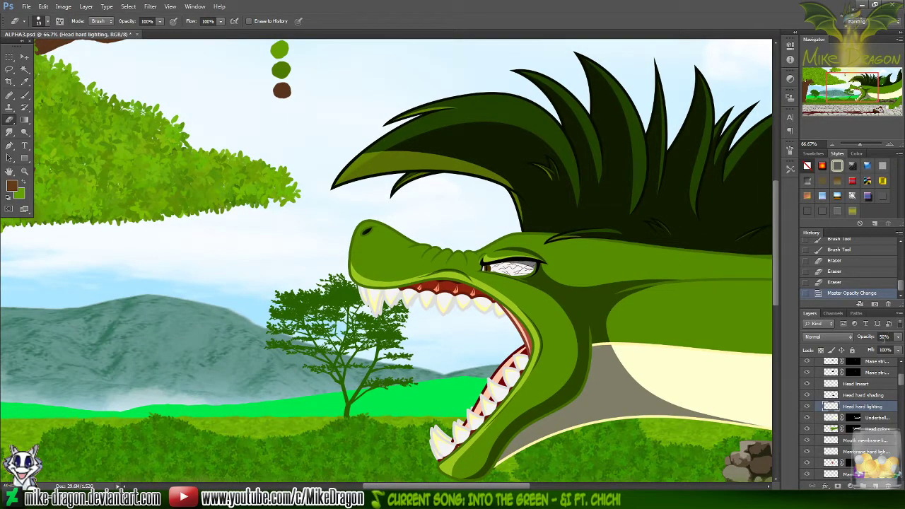
left_click(883, 338)
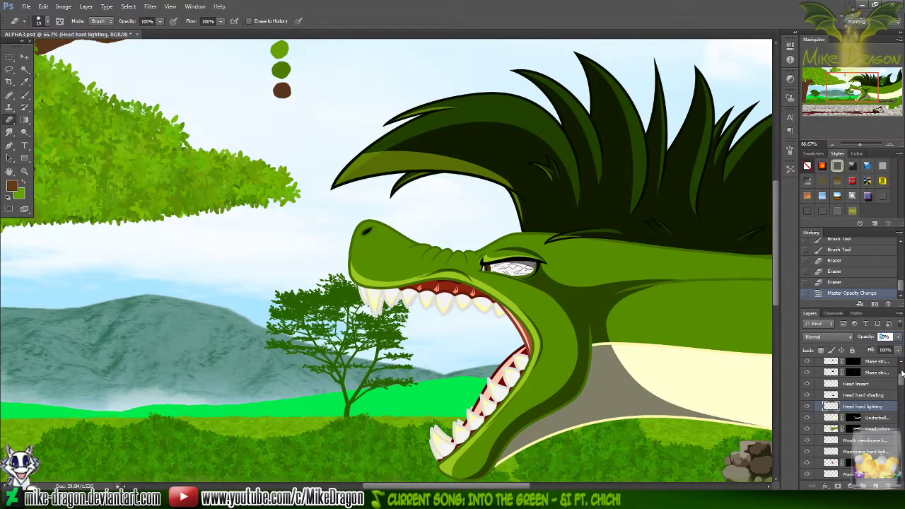
- Make the Fire stream layer group visible in front of the dragon's open mouth
left_click_drag(902, 375, 902, 419)
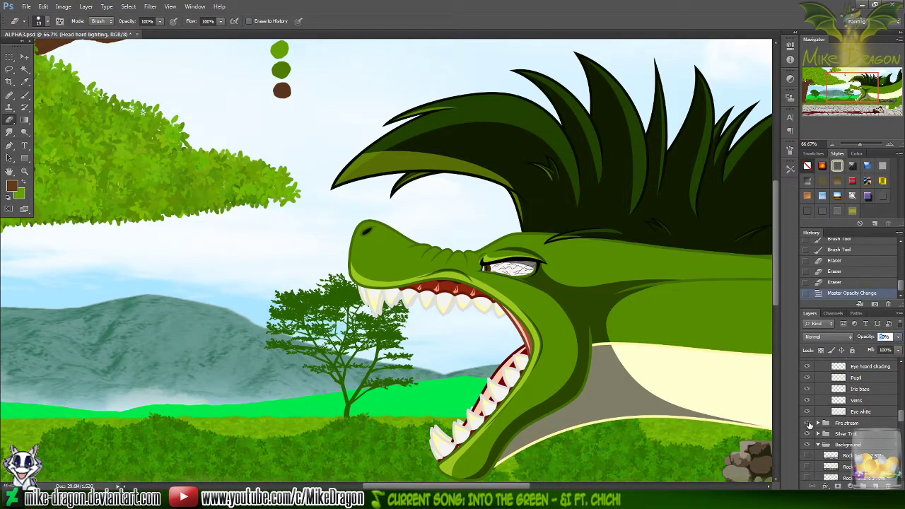
left_click(807, 422)
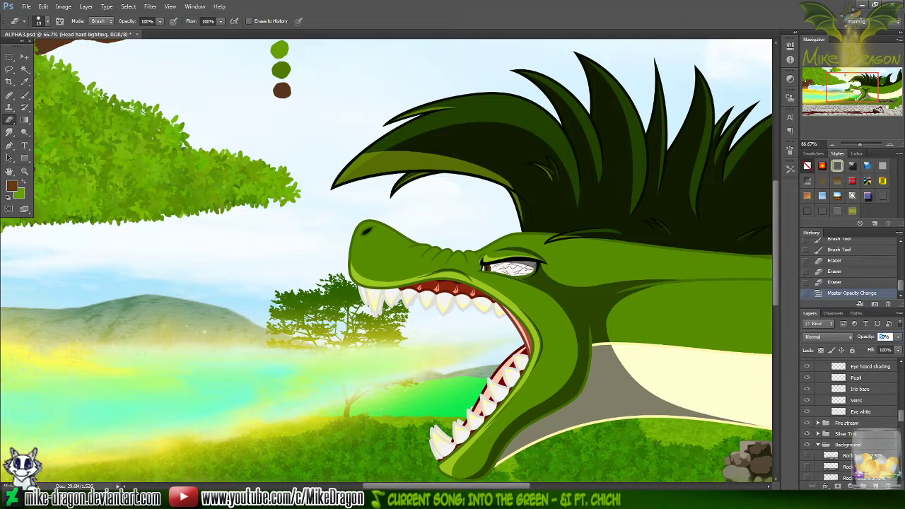
left_click_drag(902, 419, 902, 423)
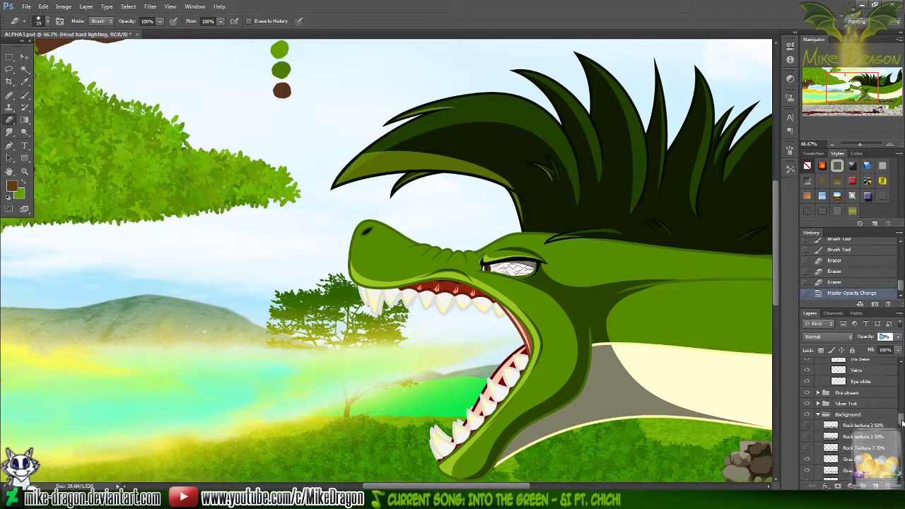
- Try an 80% opacity on the Head hard lighting layer and settle on 70%
left_click_drag(856, 84, 852, 86)
scroll(856, 94, "down", 3)
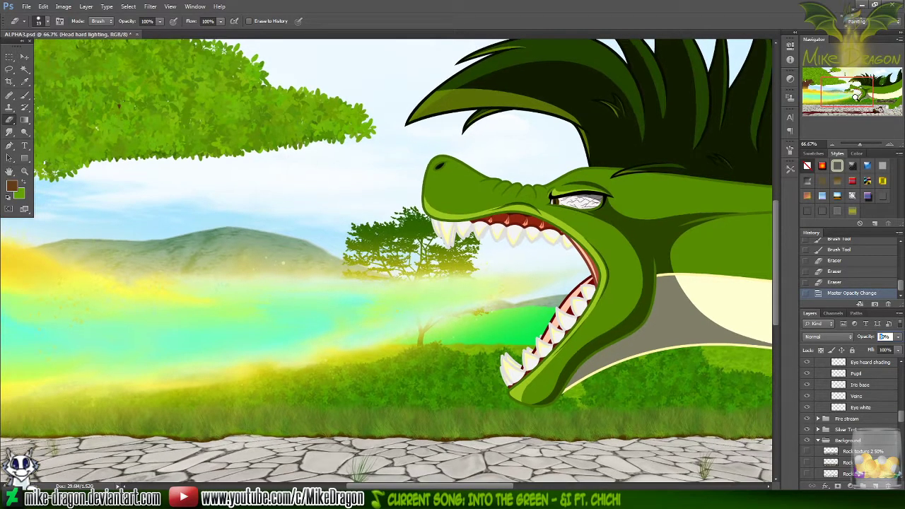
scroll(854, 100, "up", 1)
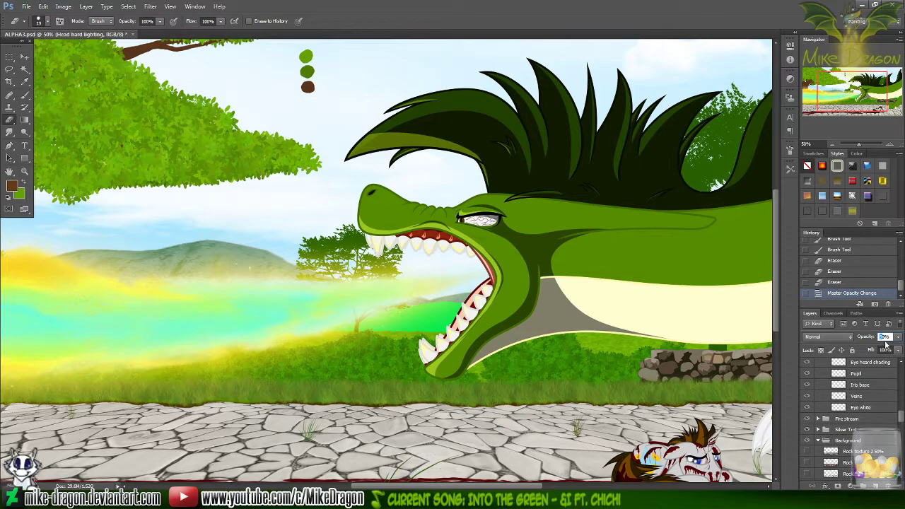
type("80")
key("Return")
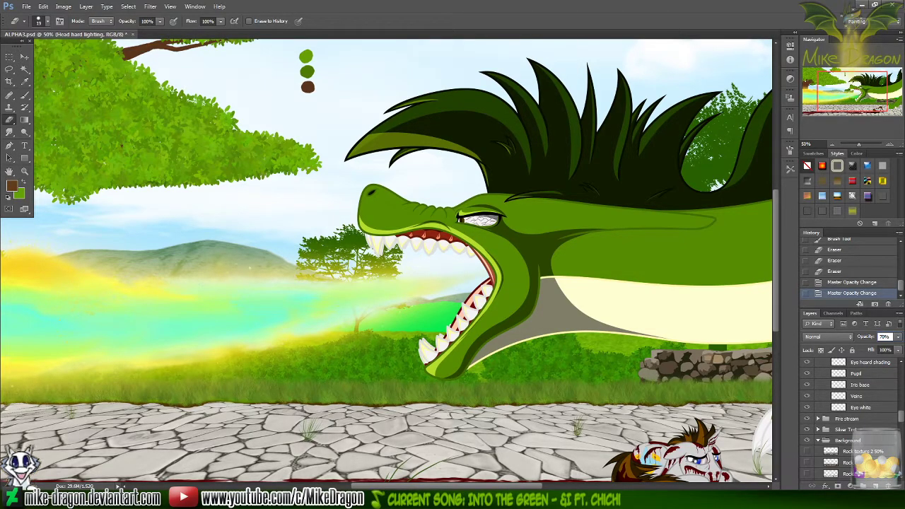
type("70")
key("Return")
- Rename the Head hard lighting layer as "Head hard lighting 70%"
left_click_drag(902, 419, 901, 375)
double_click(864, 419)
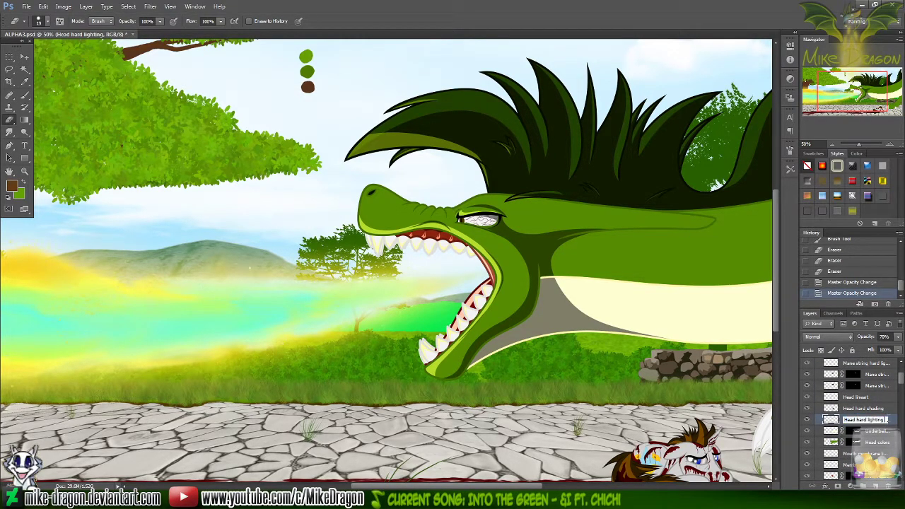
type("70%")
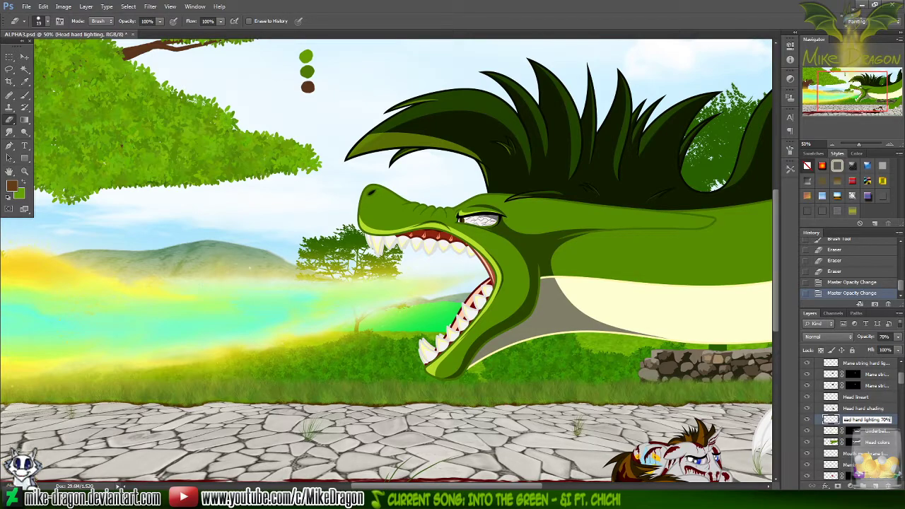
key("Return")
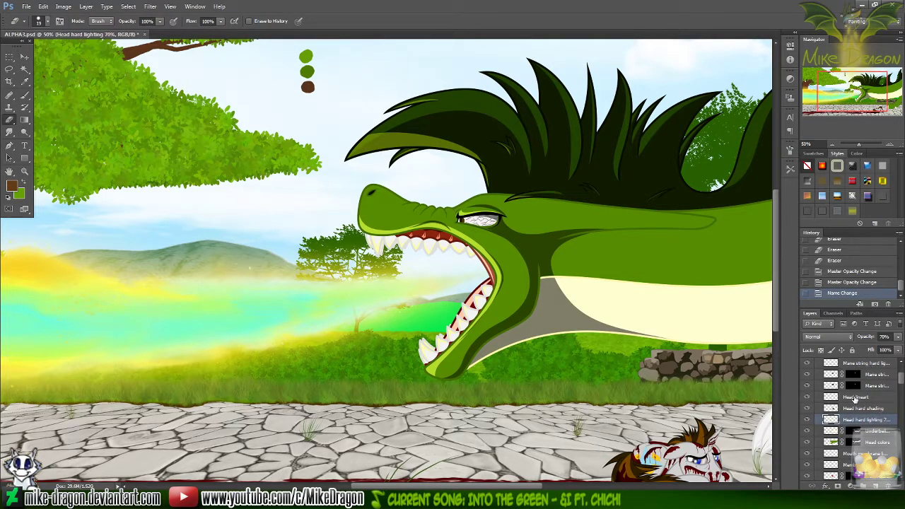
- Raise the head lighting layer to 100% opacity, sample its bright yellow-green from the snout's lower edge with the Brush tool, and restore 70%
left_click(829, 398)
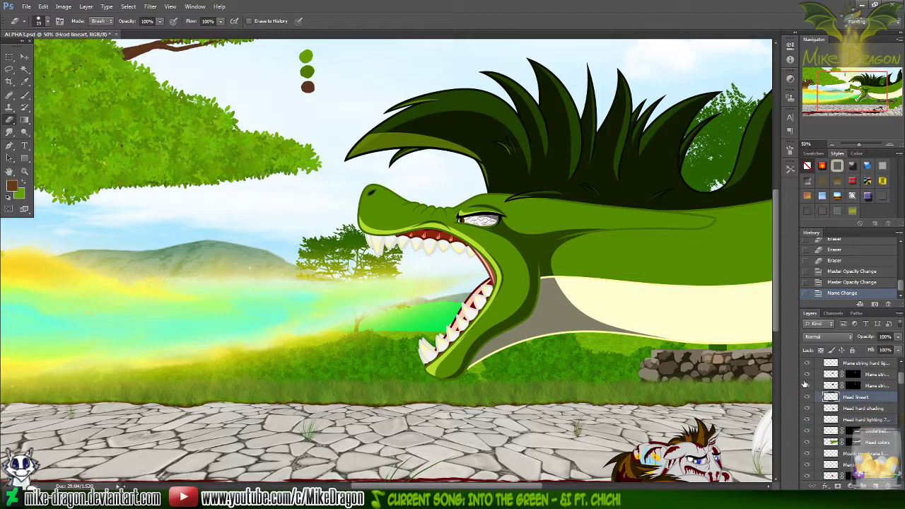
key("ctrl+plus")
key("ctrl+plus")
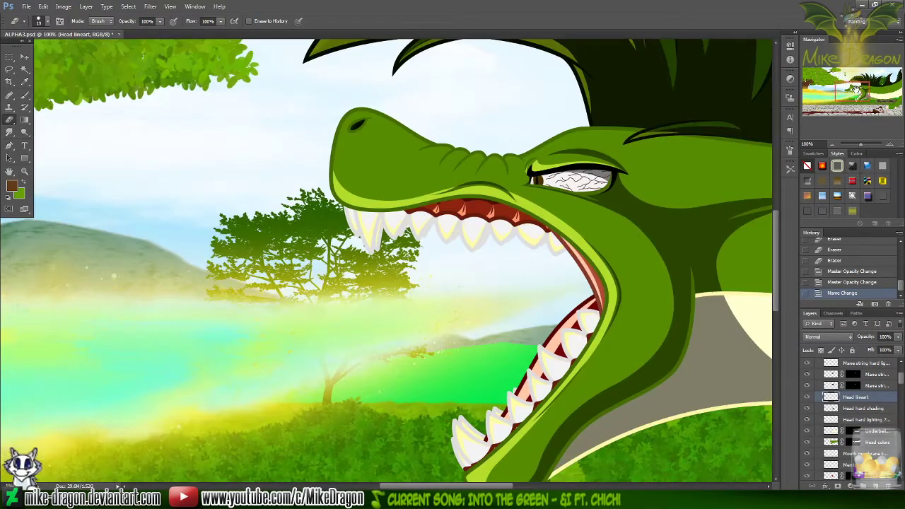
key("ctrl+plus")
key("ctrl+plus")
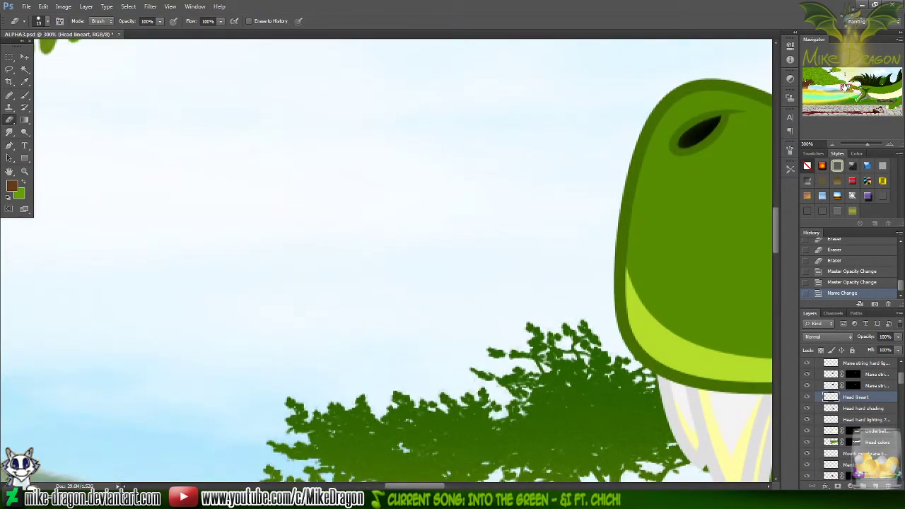
left_click_drag(844, 86, 860, 92)
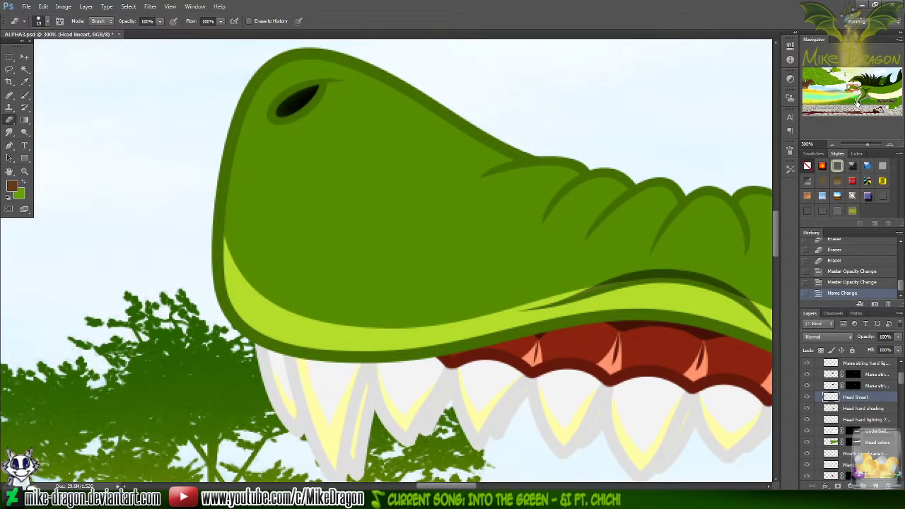
left_click(854, 421)
left_click(884, 337)
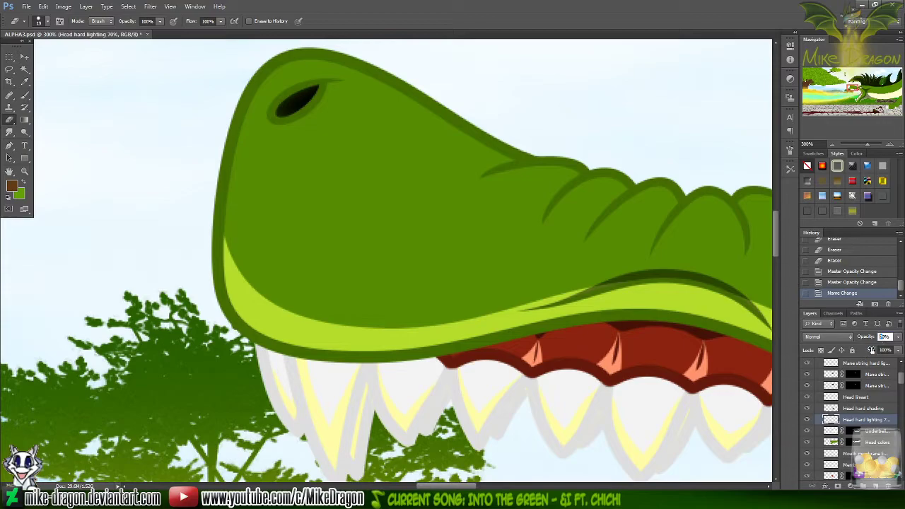
type("100")
key("Return")
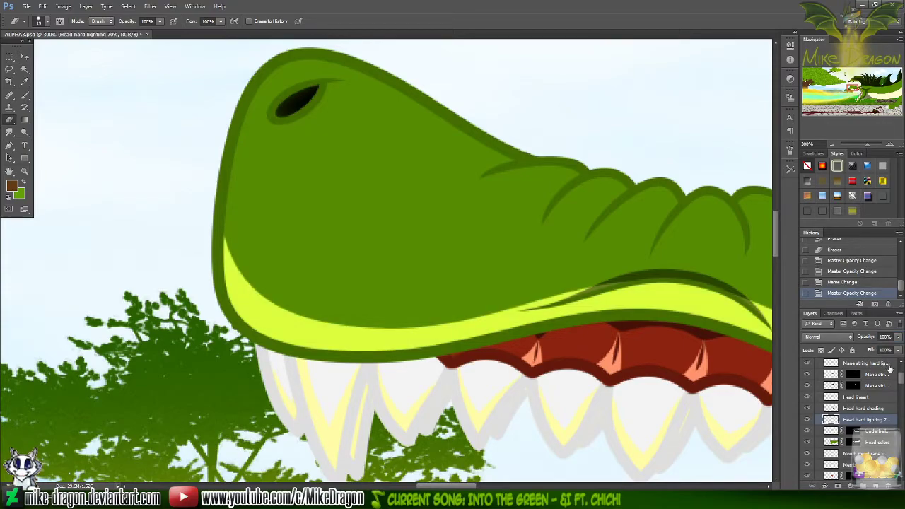
key("b")
left_click(299, 327, "alt")
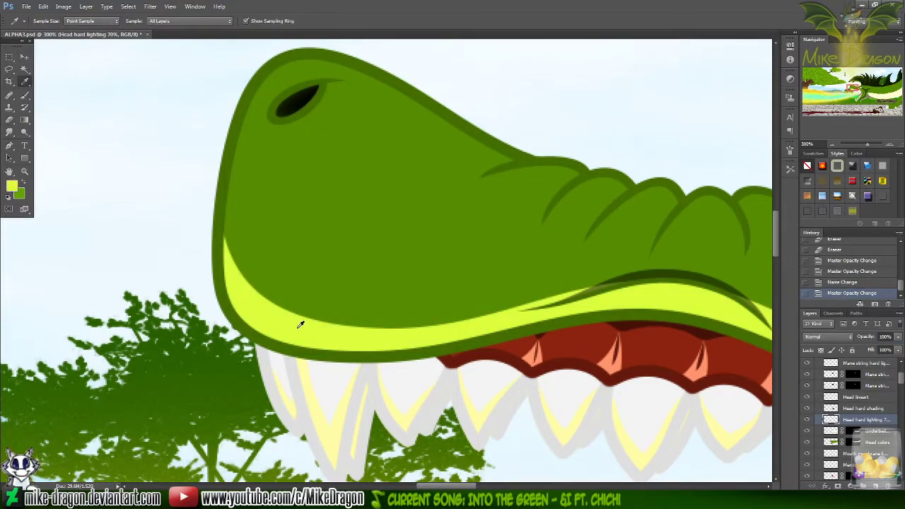
left_click(884, 337)
key("Return")
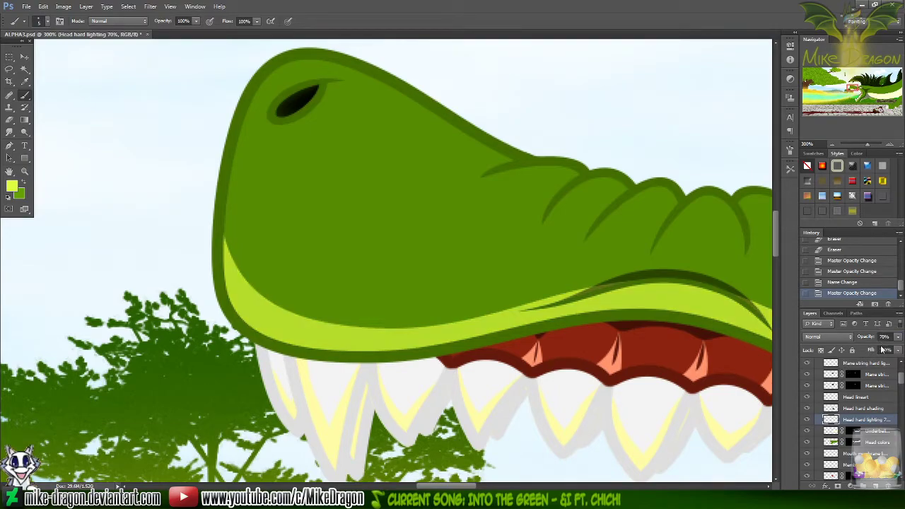
- Lock the transparent pixels of the Head lineart layer and choose the 9 px hard round brush
left_click(838, 397)
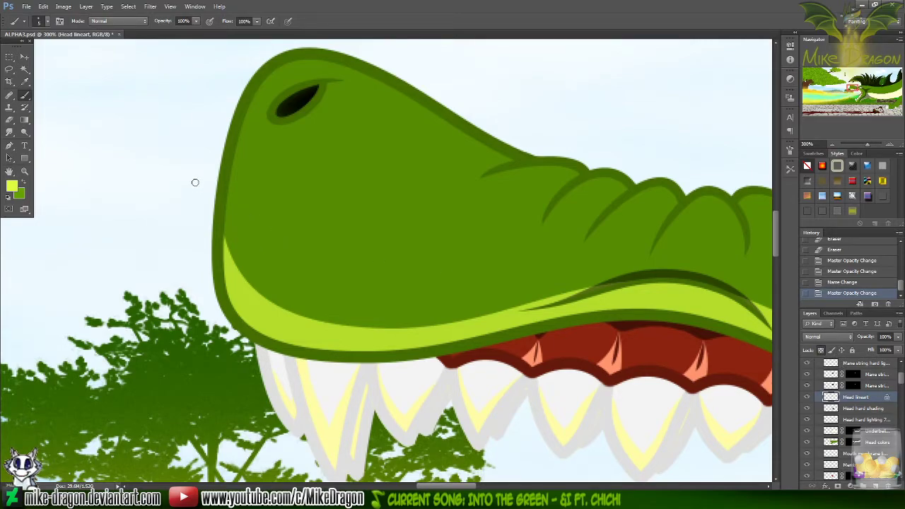
right_click(211, 207)
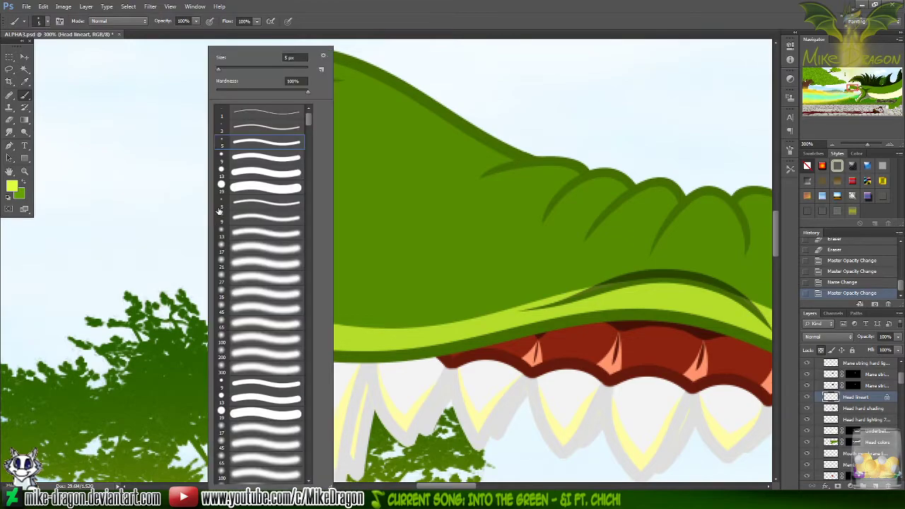
left_click(230, 159)
left_click(402, 7)
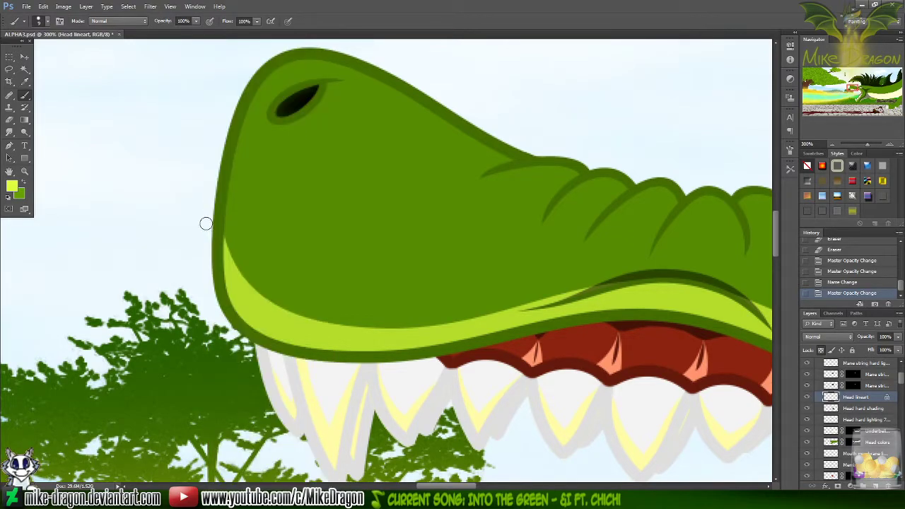
- Try recolouring the snout's front outline in the sampled yellow, undo it, and repaint it with the duller yellow-green #bedc32
mouse_move(218, 253)
left_mouse_down()
mouse_move(211, 188)
mouse_move(226, 276)
mouse_move(272, 291)
left_mouse_up()
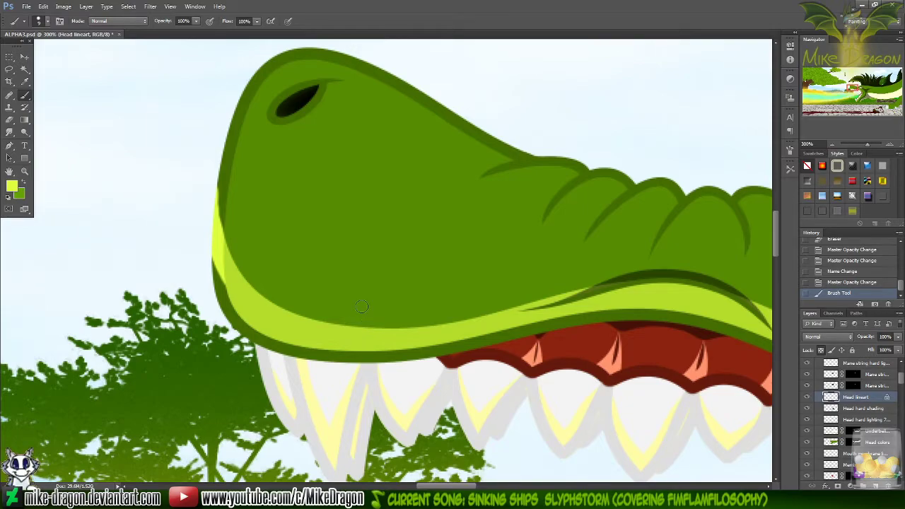
key("ctrl+z")
left_click(23, 182)
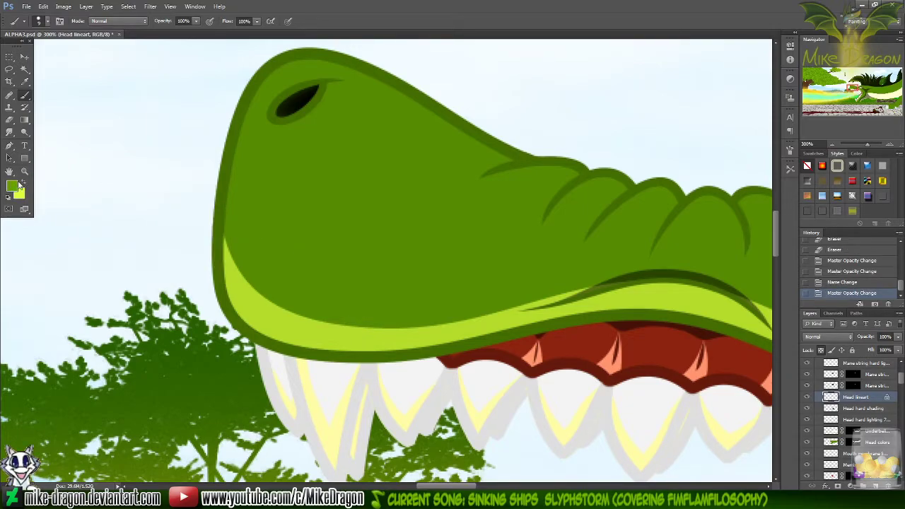
left_click(12, 187)
left_click(18, 192)
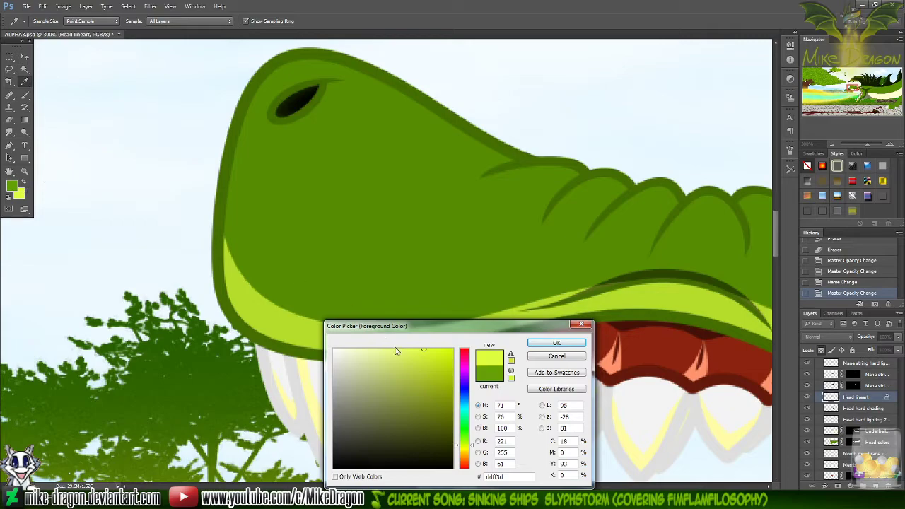
left_click(425, 359)
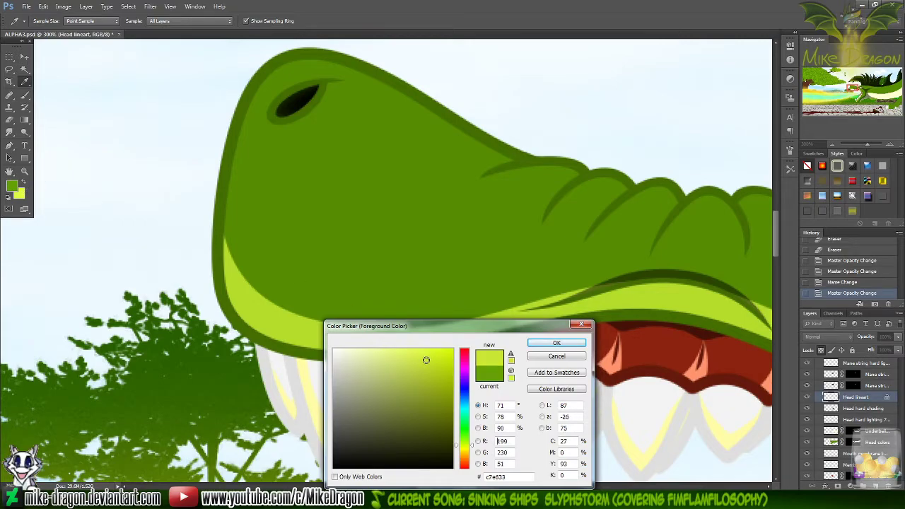
left_click_drag(425, 360, 425, 363)
left_click(545, 346)
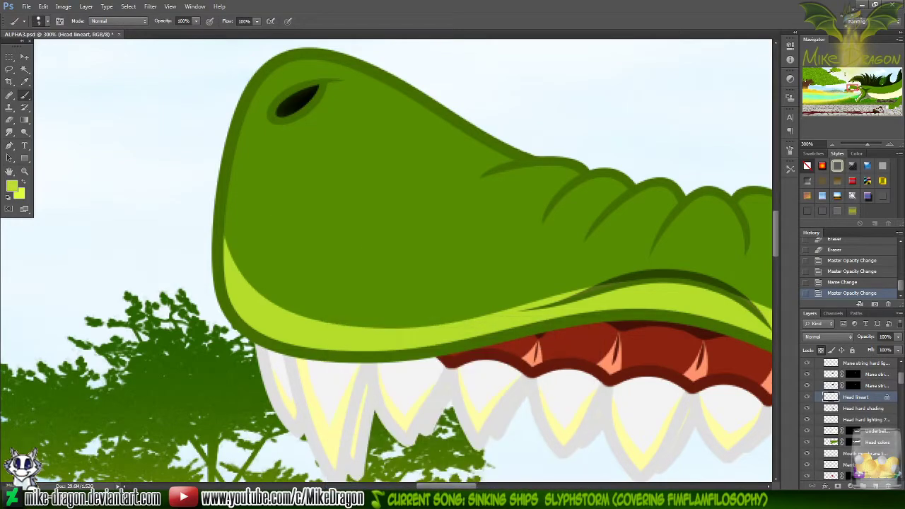
mouse_move(207, 225)
left_mouse_down()
mouse_move(219, 263)
mouse_move(210, 213)
mouse_move(222, 265)
left_mouse_up()
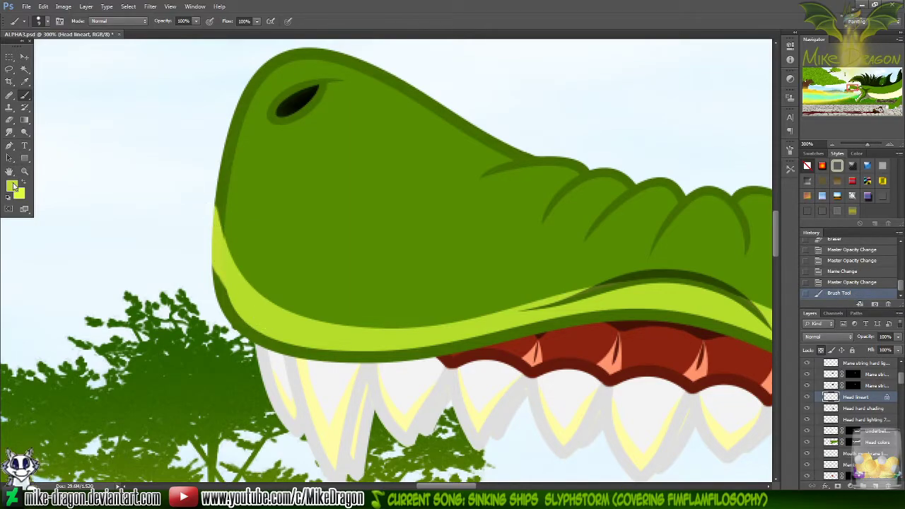
- Try the darker yellow-green #b0cc2c on the outline around the snout's lower front corner
left_click(14, 187)
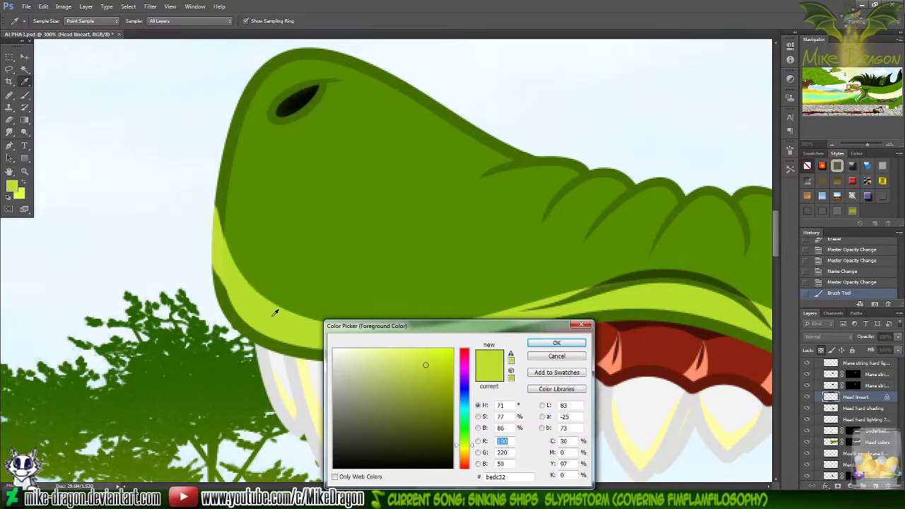
left_click_drag(418, 360, 427, 372)
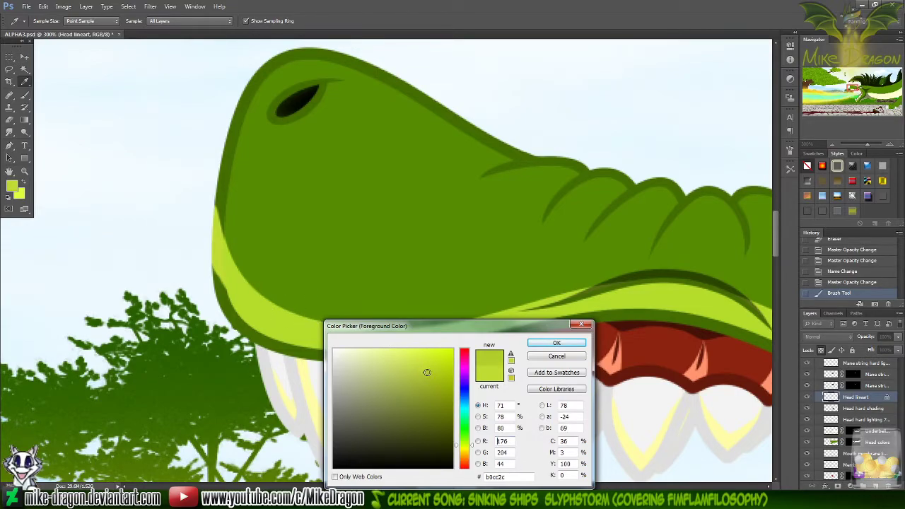
left_click(551, 354)
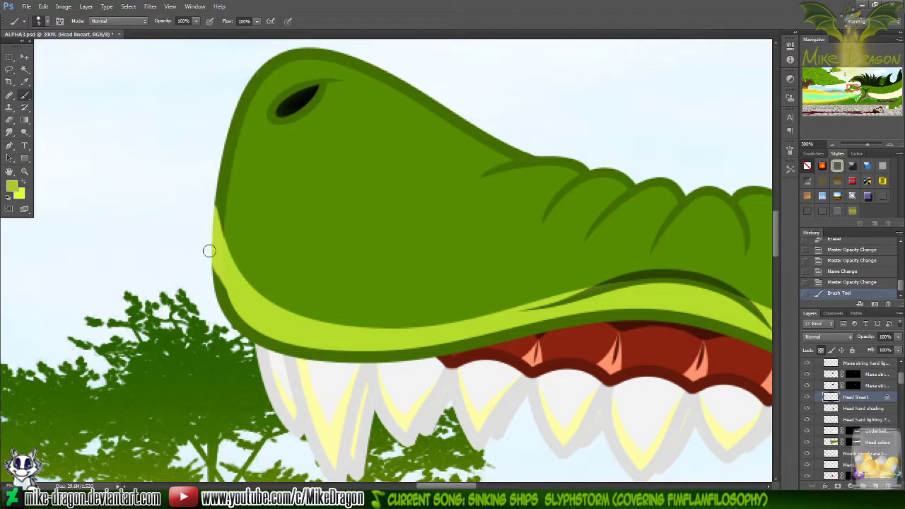
mouse_move(231, 298)
left_mouse_down()
mouse_move(210, 261)
mouse_move(237, 327)
mouse_move(219, 293)
mouse_move(256, 339)
mouse_move(301, 281)
left_mouse_up()
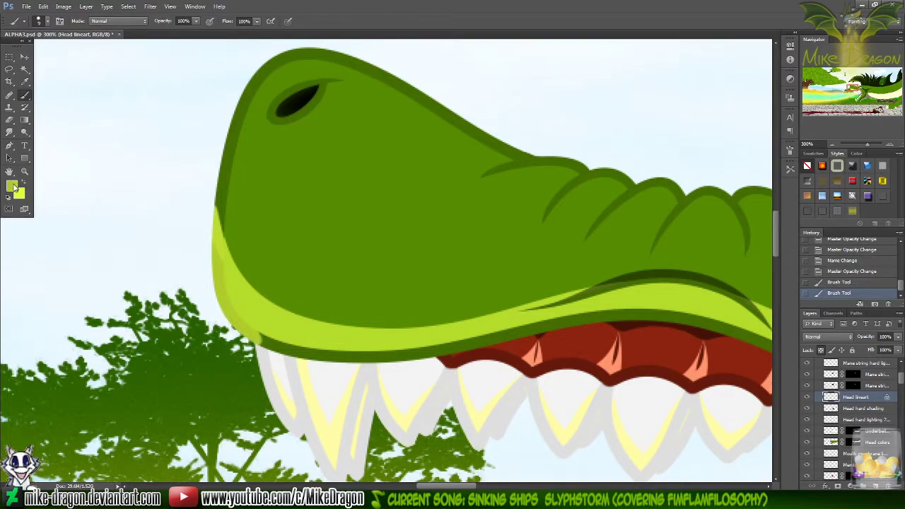
- Try the slightly lighter yellow-green #bad82e over the outline at the snout's front edge
left_click(12, 186)
left_click_drag(438, 372, 427, 366)
left_click(557, 343)
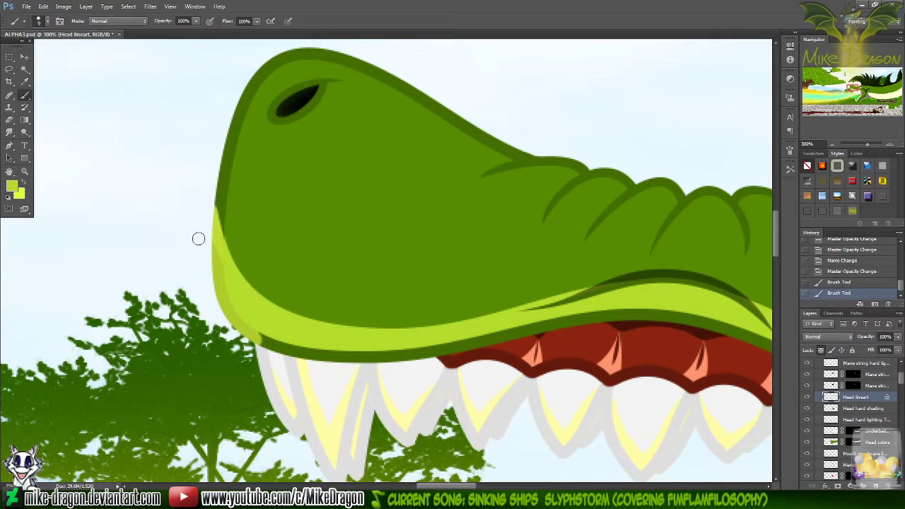
mouse_move(214, 249)
left_mouse_down()
mouse_move(233, 279)
mouse_move(209, 261)
mouse_move(205, 275)
mouse_move(238, 301)
left_mouse_up()
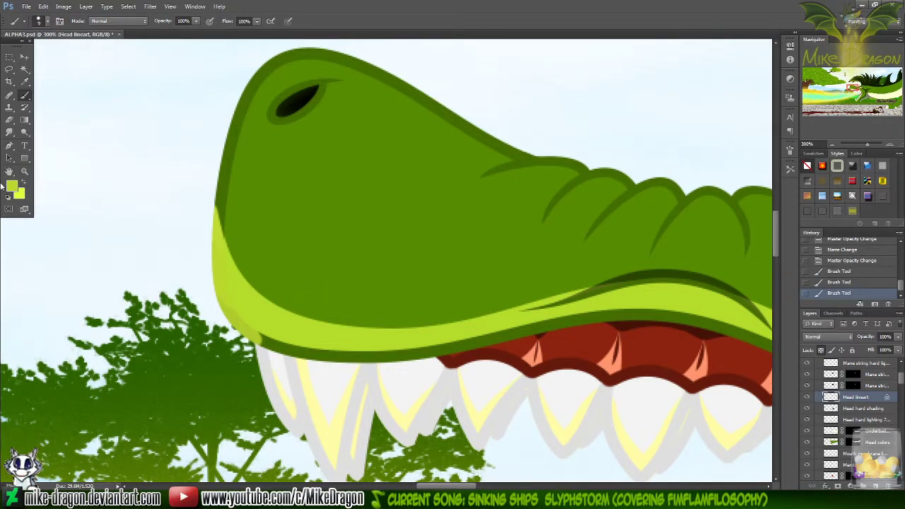
- Set the foreground colour to the yellow-green #c0dd36
left_click(13, 187)
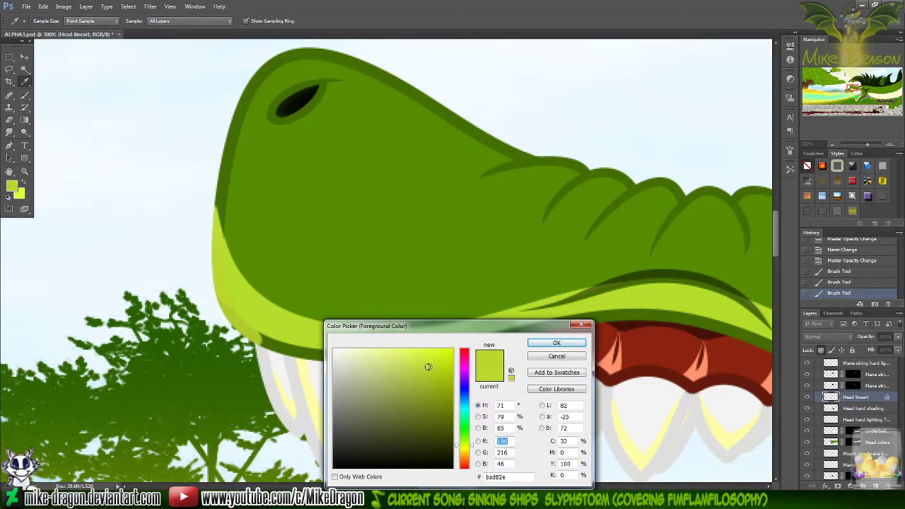
left_click_drag(428, 367, 424, 364)
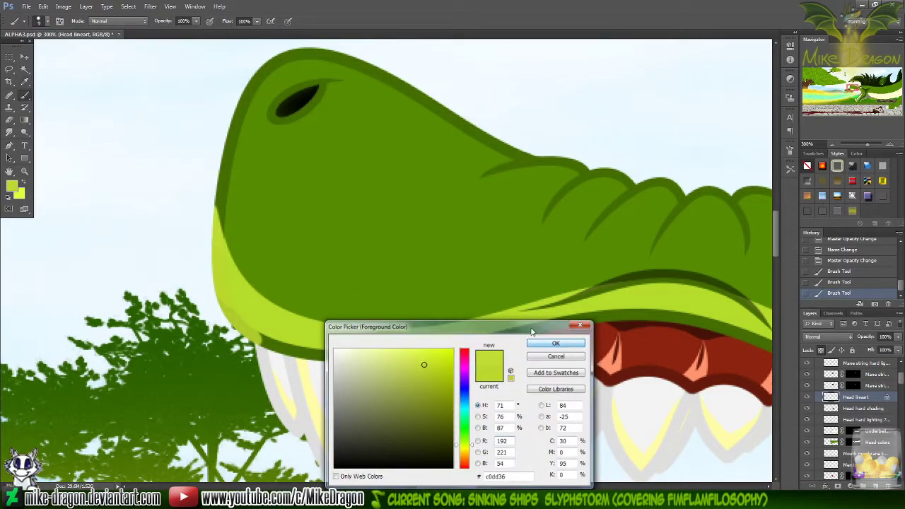
left_click(555, 343)
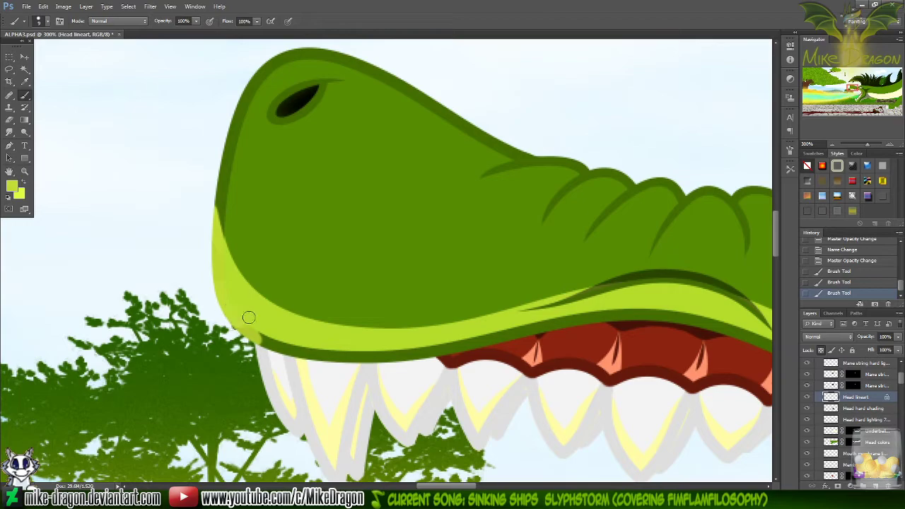
- Try the new colour on the outline at the snout's lower corner, and undo all the outline recolouring strokes
left_click_drag(249, 317, 244, 332)
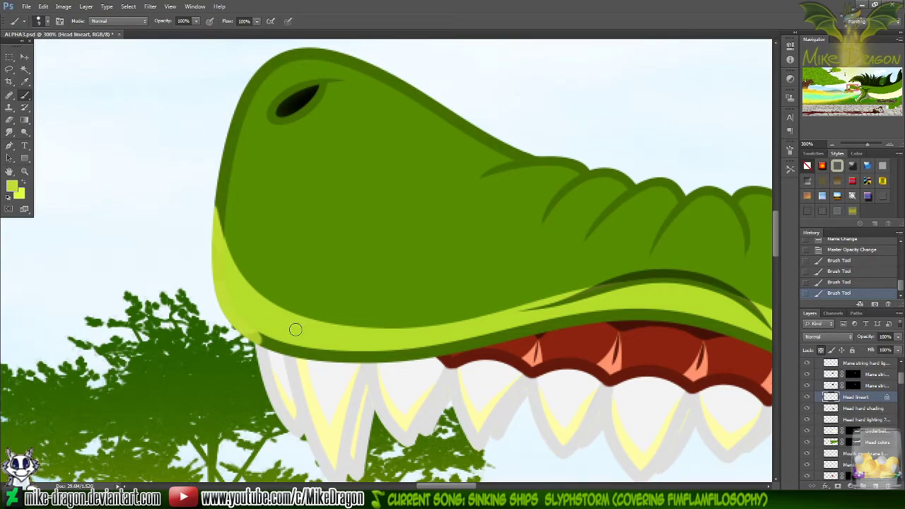
key("ctrl+alt+z")
key("ctrl+alt+z")
key("ctrl+alt+z")
key("ctrl+alt+z")
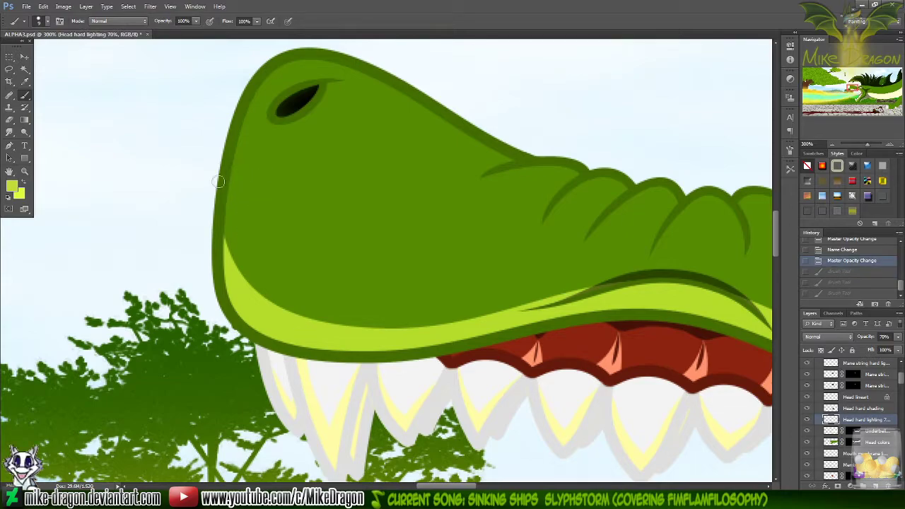
- On the Head lineart layer, recolour the outline at the snout's front edge yellow-green, and enlarge the brush to 19 px
left_click_drag(205, 222, 213, 270)
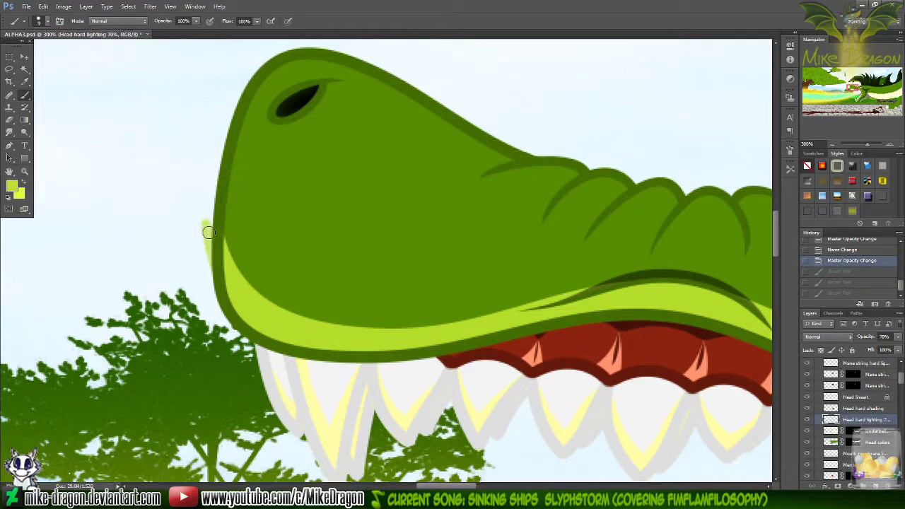
key("ctrl+z")
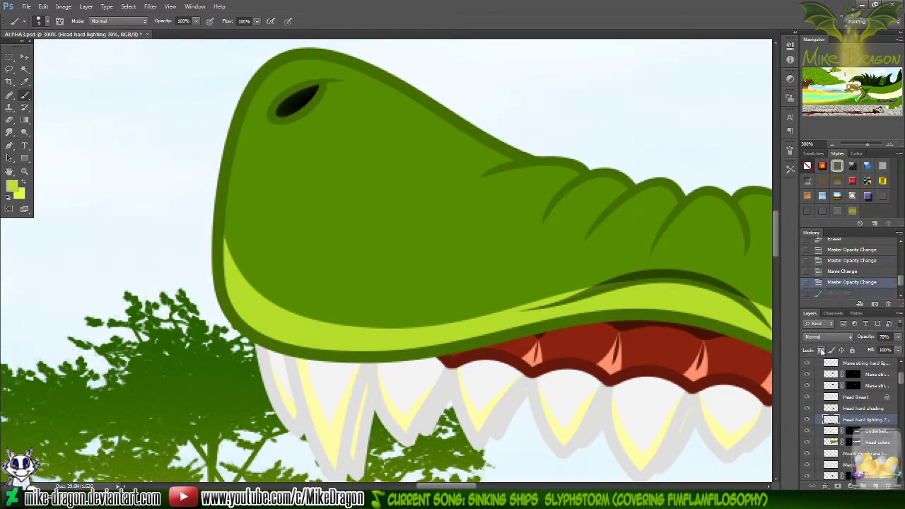
left_click(837, 397)
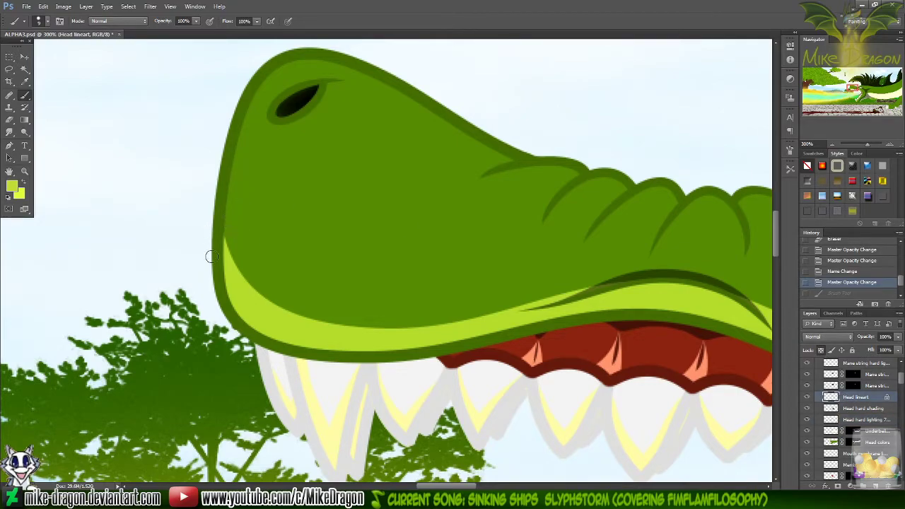
mouse_move(212, 256)
left_mouse_down()
mouse_move(223, 280)
mouse_move(206, 229)
mouse_move(229, 278)
mouse_move(209, 228)
mouse_move(225, 264)
mouse_move(204, 170)
left_mouse_up()
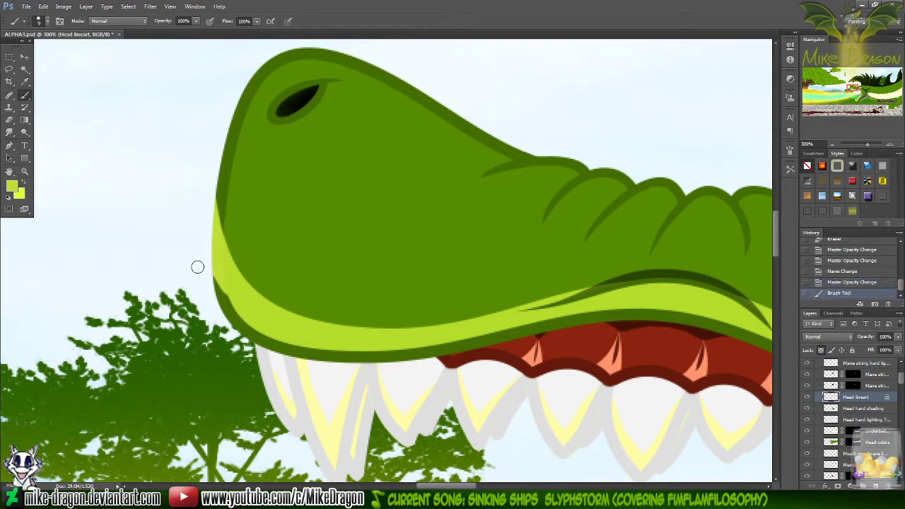
mouse_move(206, 256)
left_mouse_down()
mouse_move(237, 322)
mouse_move(217, 300)
mouse_move(227, 317)
mouse_move(272, 332)
mouse_move(216, 316)
mouse_move(277, 319)
left_mouse_up()
right_click(298, 317)
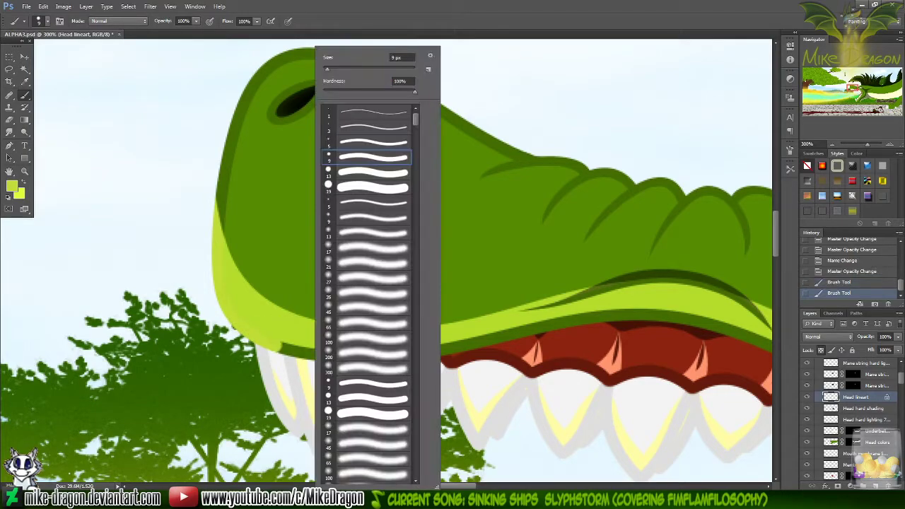
left_click(361, 187)
left_click(298, 350)
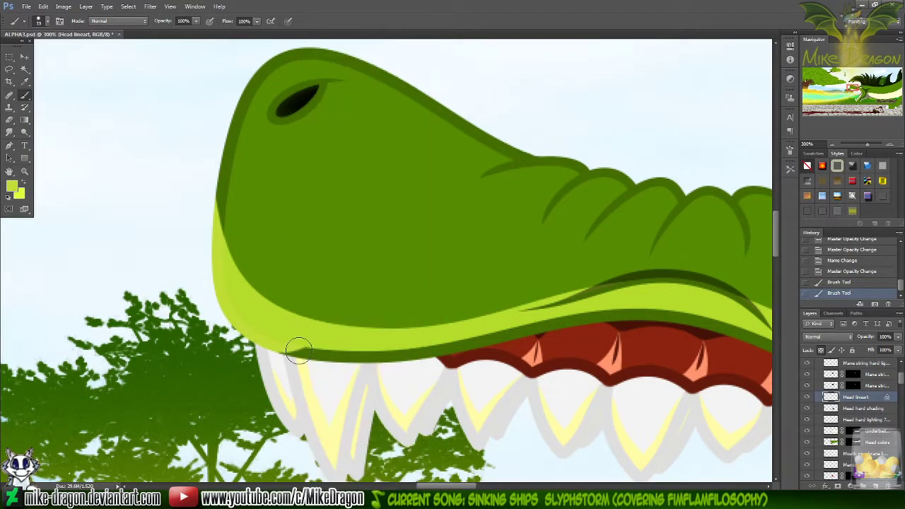
- Try recolouring the upper lip's outline from the snout's lower corner towards the cheek, and undo those strokes
mouse_move(298, 350)
left_mouse_down()
mouse_move(460, 351)
mouse_move(531, 334)
mouse_move(534, 326)
mouse_move(517, 323)
mouse_move(527, 316)
mouse_move(668, 297)
left_mouse_up()
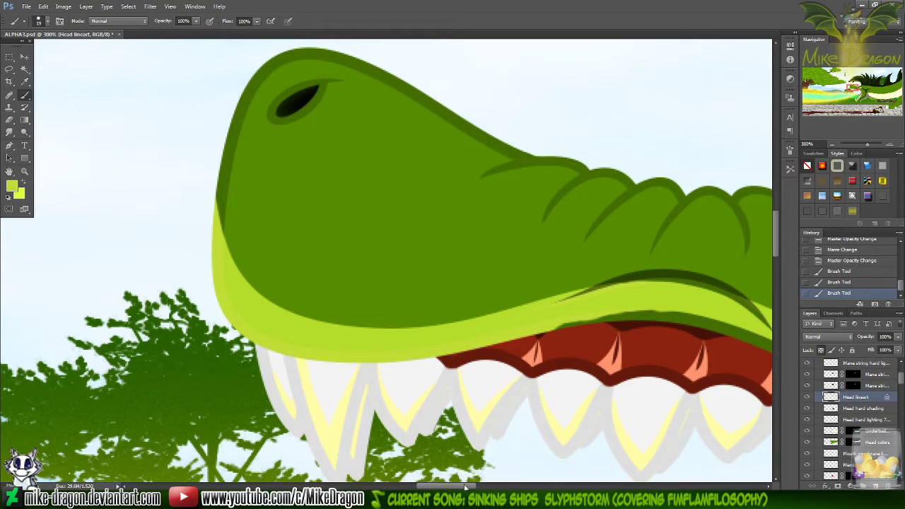
left_click_drag(465, 486, 487, 485)
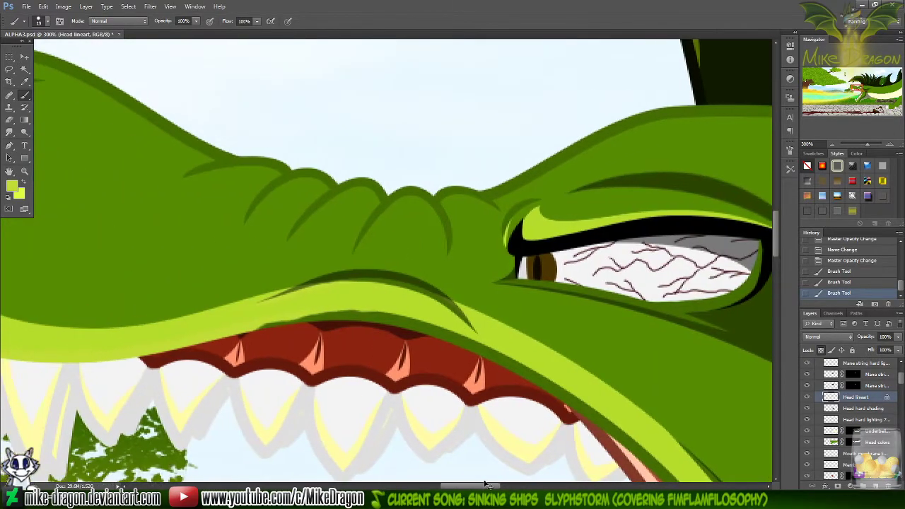
key("ctrl+alt+z")
key("ctrl+alt+z")
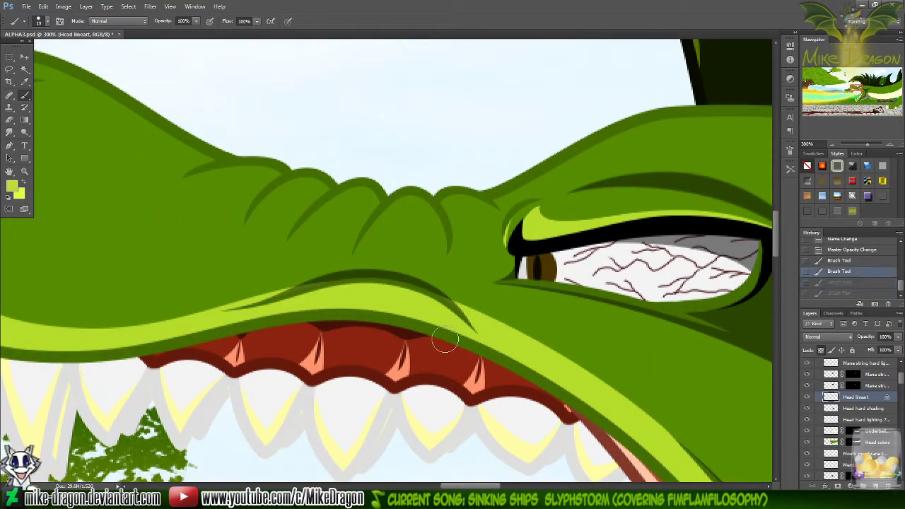
- Recolour the upper lip's outline yellow-green from the snout's lower front corner back past the upper teeth
left_click_drag(471, 486, 471, 486)
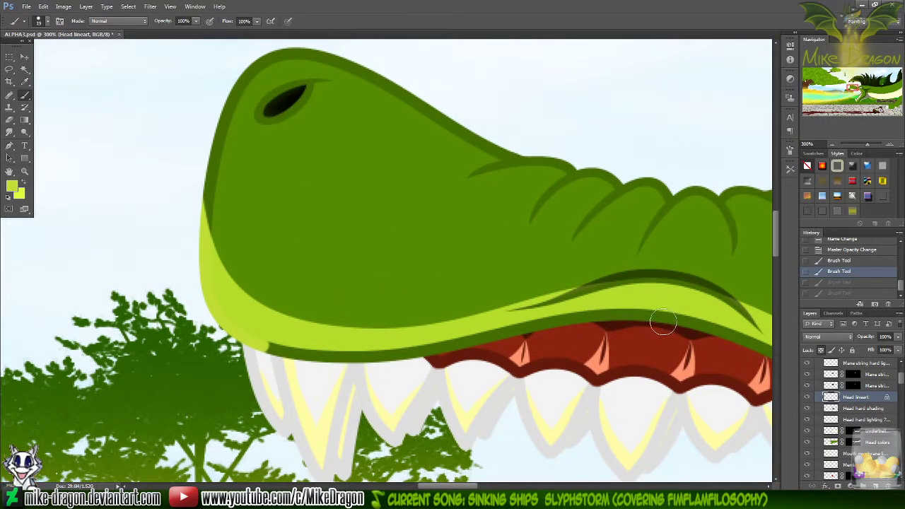
mouse_move(661, 318)
left_mouse_down()
mouse_move(597, 314)
mouse_move(371, 356)
mouse_move(240, 342)
left_mouse_up()
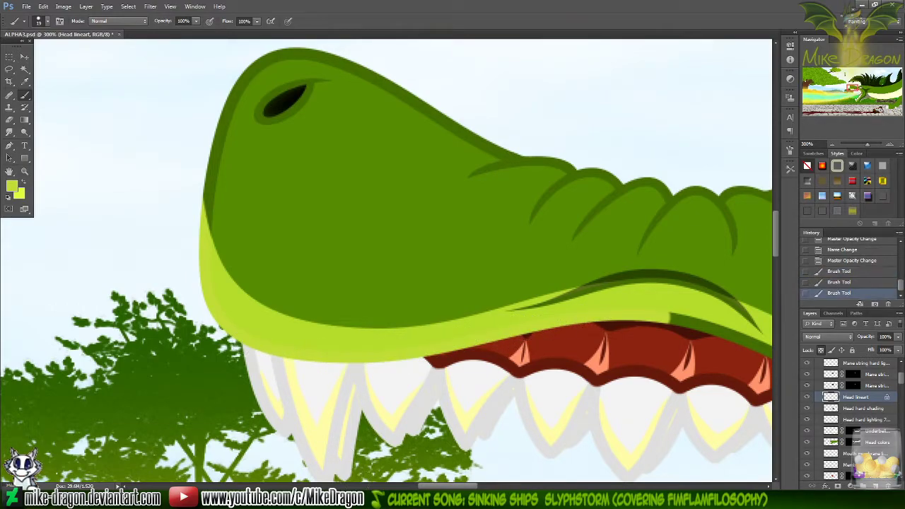
scroll(767, 149, "right", 5)
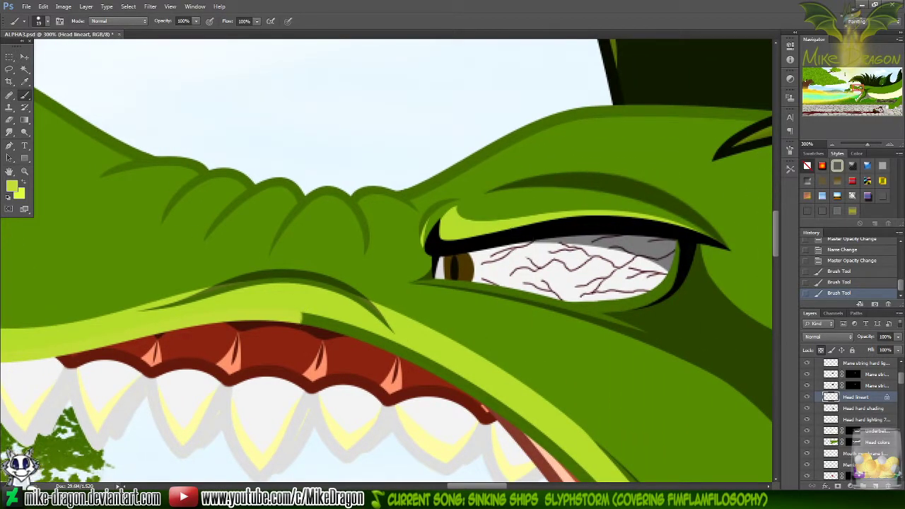
mouse_move(290, 315)
left_mouse_down()
mouse_move(321, 318)
mouse_move(179, 315)
left_mouse_up()
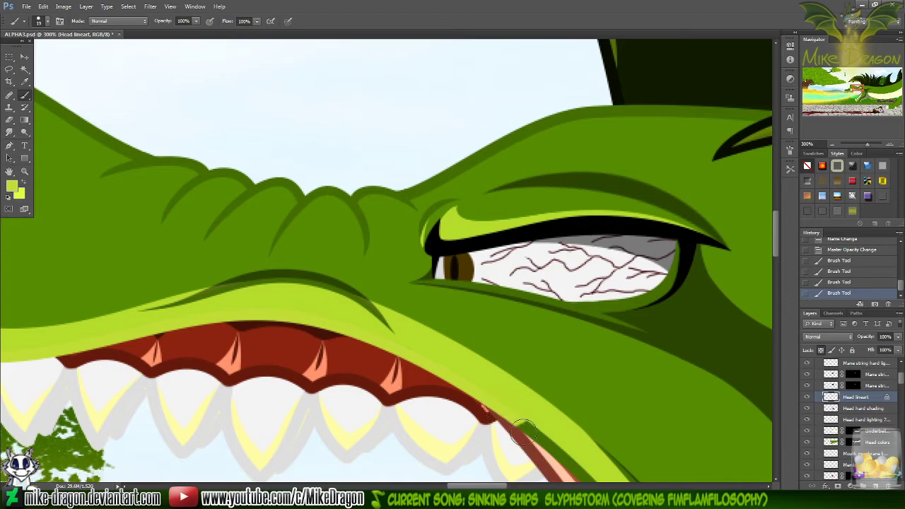
mouse_move(523, 430)
left_mouse_down()
mouse_move(545, 424)
mouse_move(536, 429)
mouse_move(548, 449)
left_mouse_up()
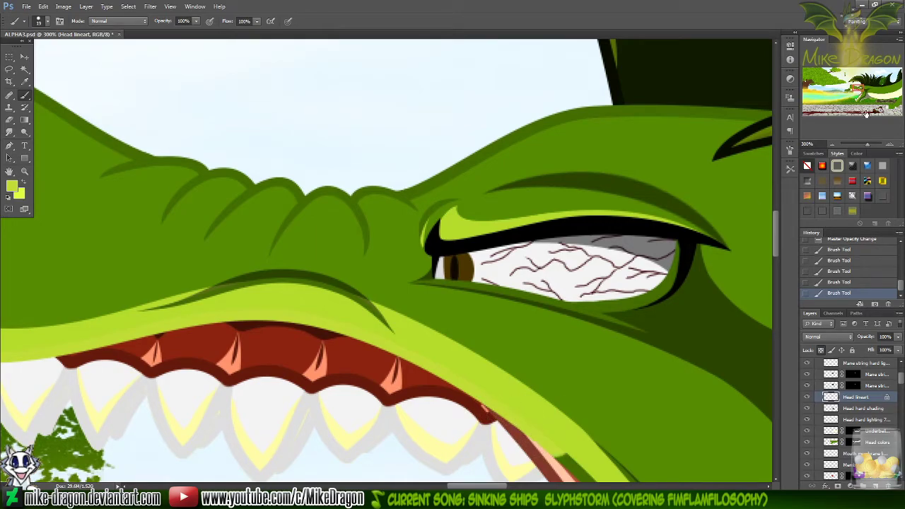
- Continue the yellow-green outline around the corner of the mouth to the start of the lower jaw
left_click_drag(863, 87, 862, 92)
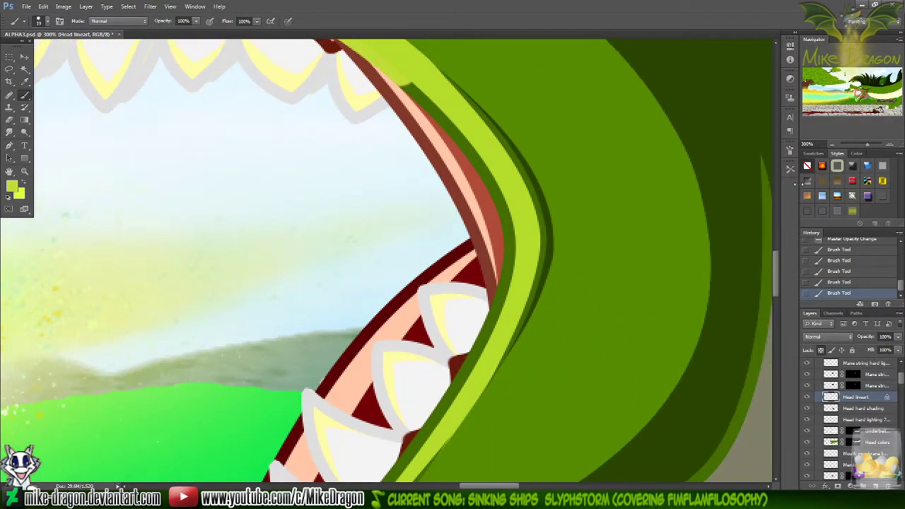
left_click_drag(775, 269, 777, 240)
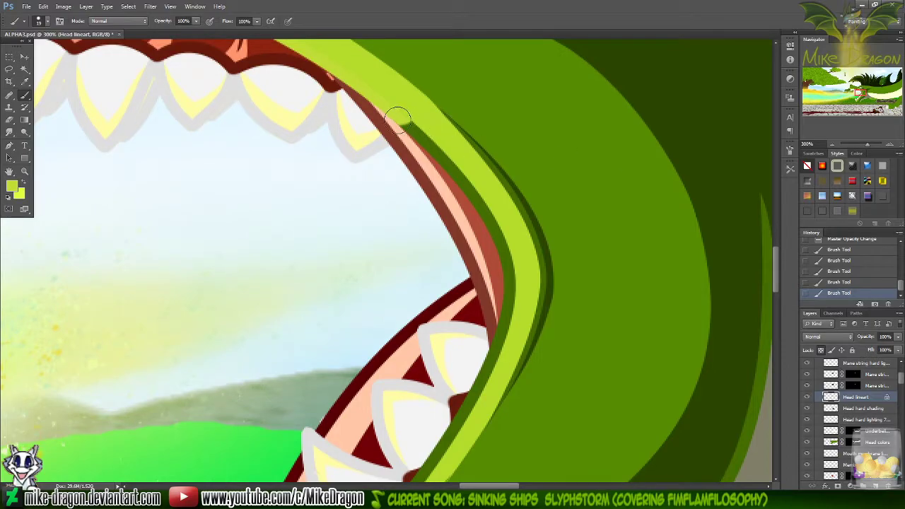
mouse_move(397, 116)
left_mouse_down()
mouse_move(495, 223)
mouse_move(509, 287)
mouse_move(463, 412)
mouse_move(410, 484)
left_mouse_up()
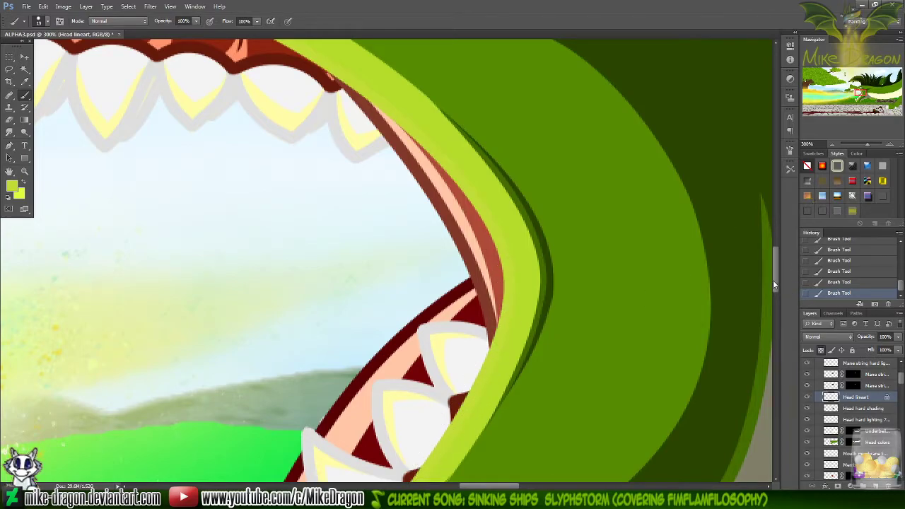
- Recolour the lower jaw's outline yellow-green below the teeth and around the front of the chin, up to the lighting's edge
left_click_drag(773, 280, 773, 313)
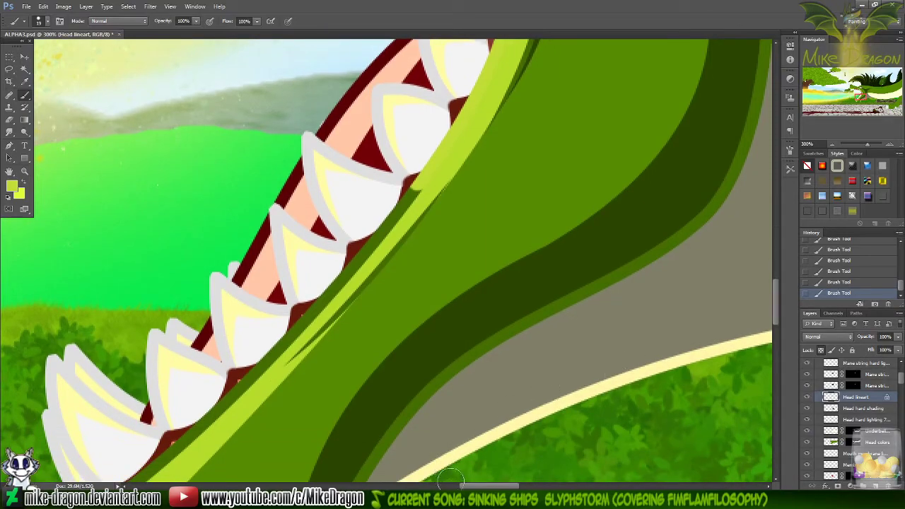
left_click_drag(466, 487, 452, 487)
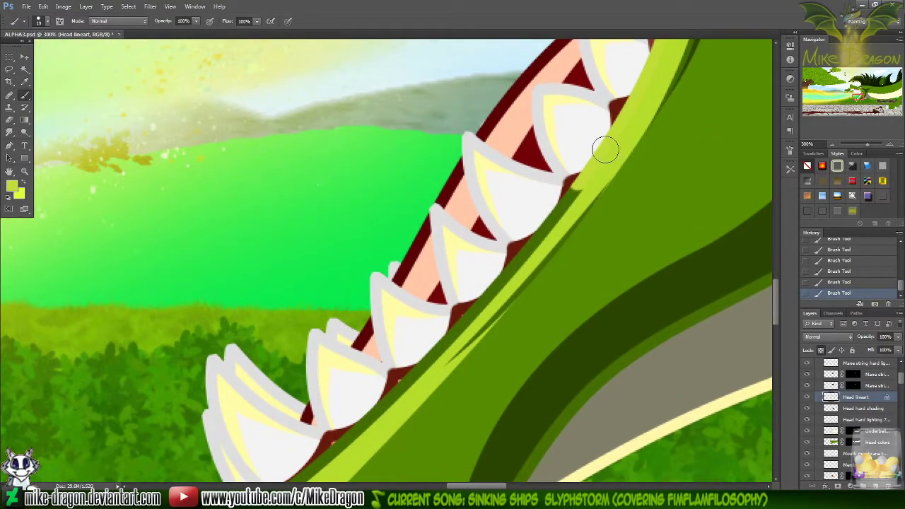
mouse_move(585, 172)
left_mouse_down()
mouse_move(552, 218)
mouse_move(503, 259)
mouse_move(517, 259)
mouse_move(464, 322)
mouse_move(326, 463)
left_mouse_up()
scroll(360, 368, "down", 5)
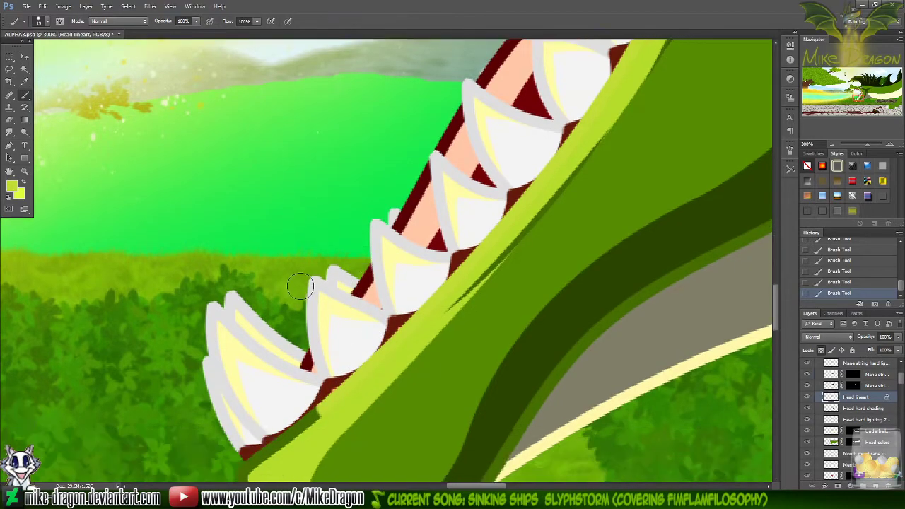
scroll(254, 271, "down", 1)
scroll(254, 270, "right", 3)
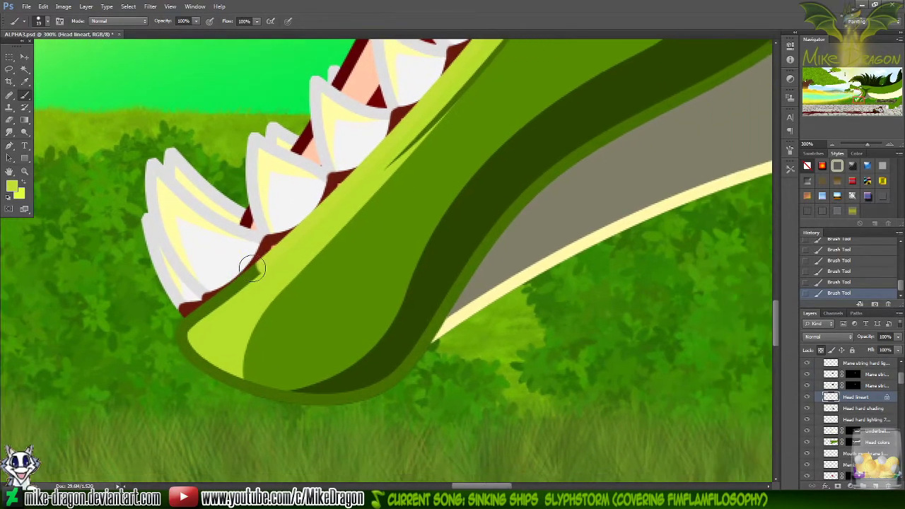
mouse_move(220, 297)
left_mouse_down()
mouse_move(240, 281)
mouse_move(192, 304)
mouse_move(167, 353)
mouse_move(181, 352)
mouse_move(177, 372)
mouse_move(178, 357)
mouse_move(241, 373)
mouse_move(186, 349)
mouse_move(184, 401)
mouse_move(187, 363)
mouse_move(218, 386)
left_mouse_up()
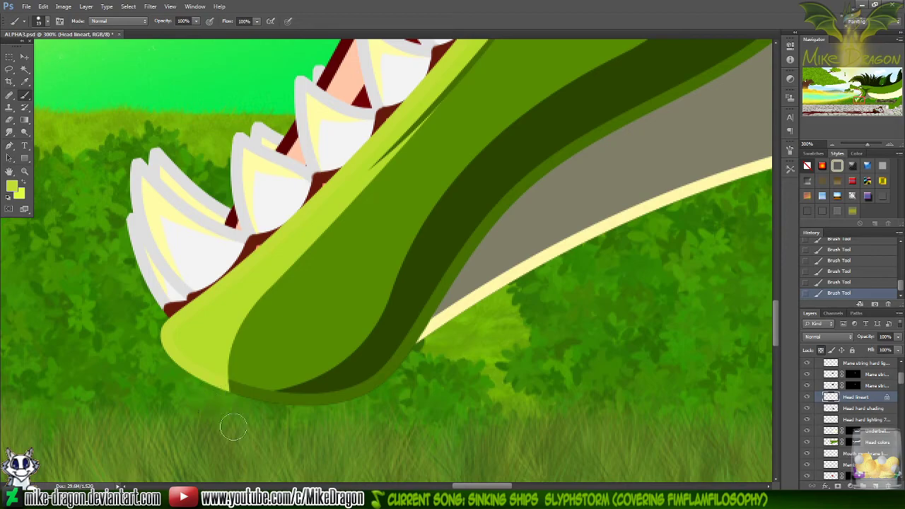
- Set the foreground colour to the dark green #223700 and try it on the outline under the chin
left_click_drag(428, 334, 544, 294)
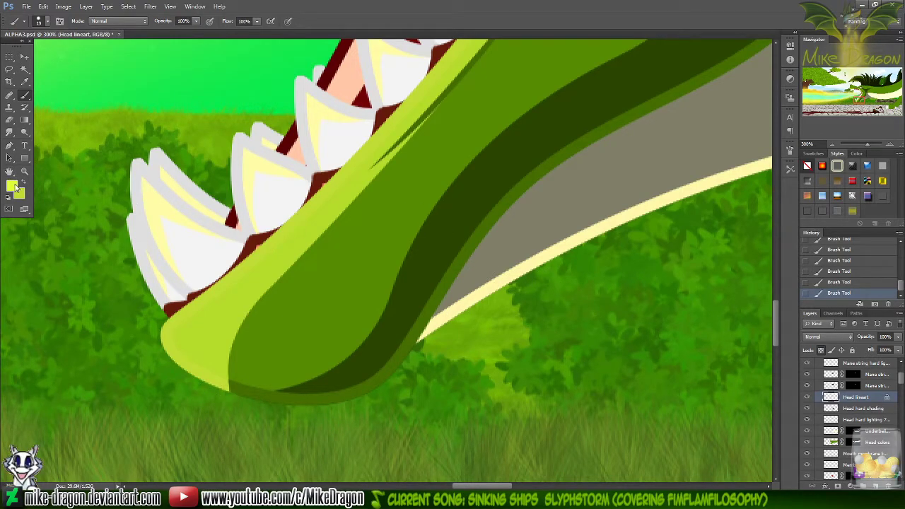
left_click(11, 185)
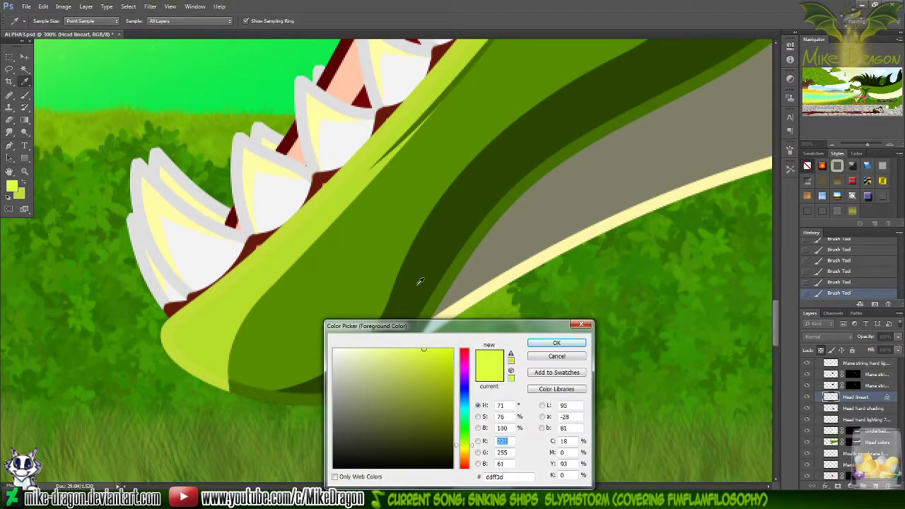
left_click(418, 283)
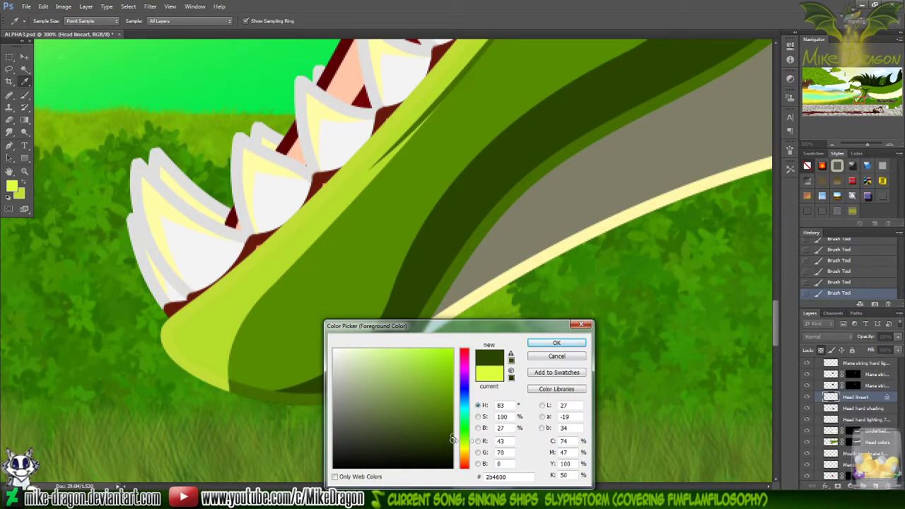
left_click_drag(453, 440, 454, 442)
left_click(556, 342)
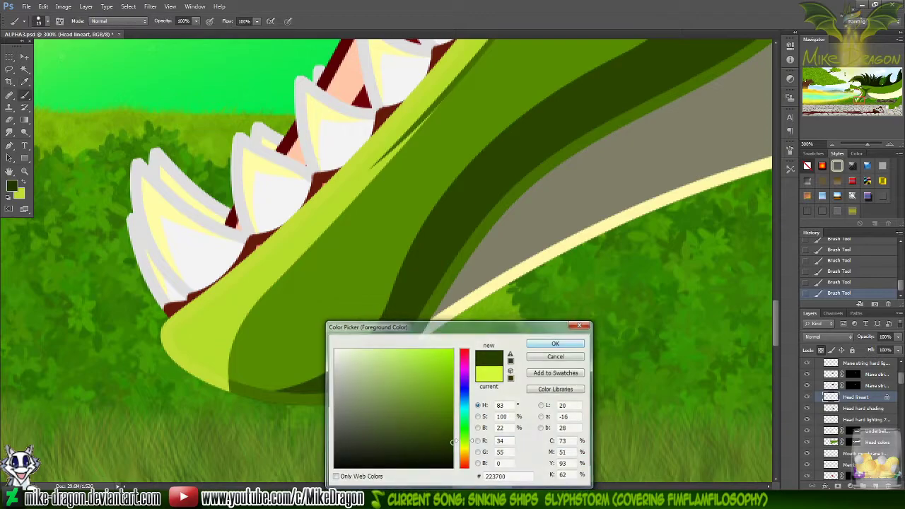
left_click_drag(354, 395, 258, 402)
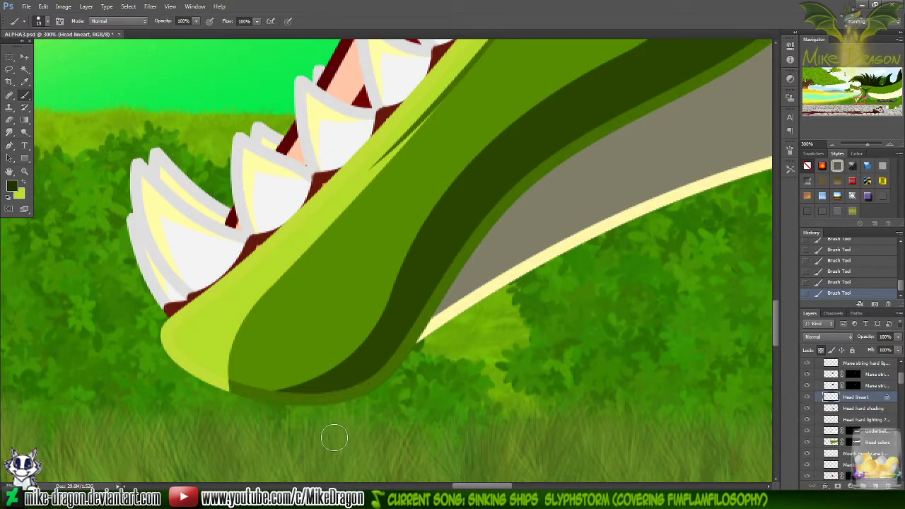
- Change the foreground colour to the medium green #3d6300
left_click(11, 185)
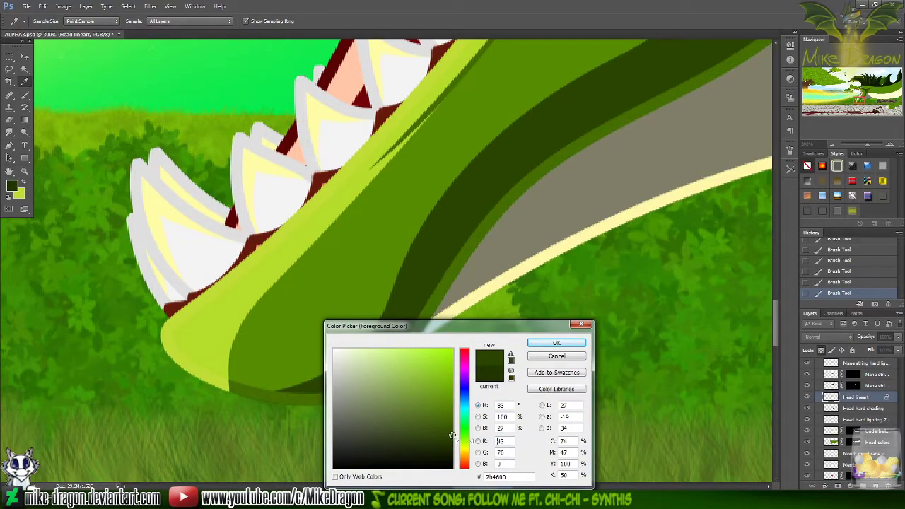
left_click_drag(452, 435, 454, 432)
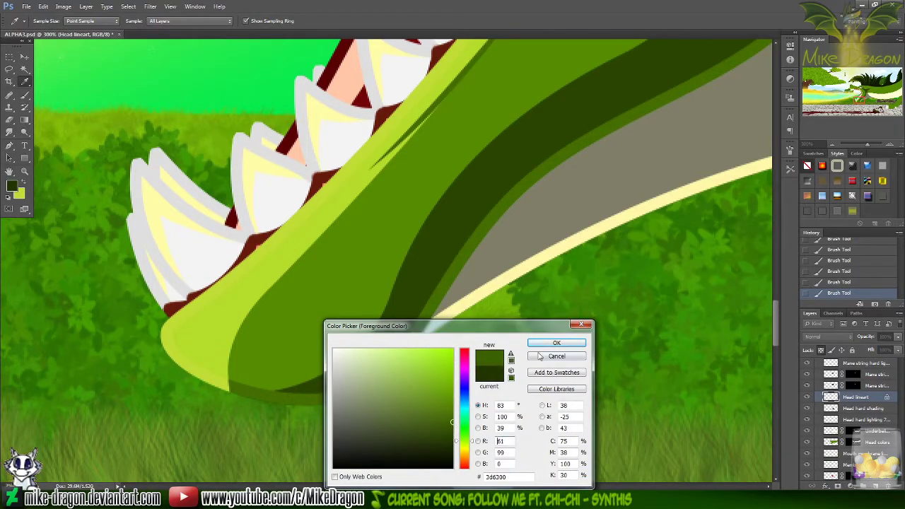
left_click(557, 343)
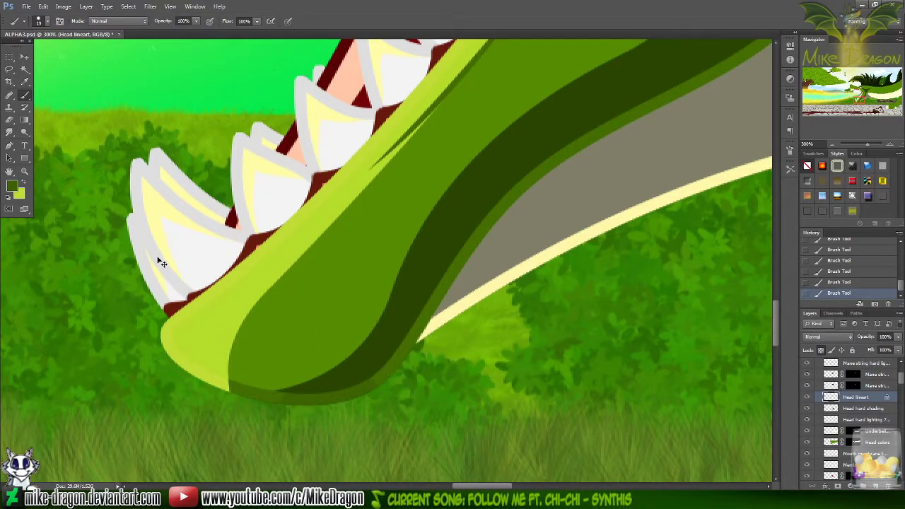
- Set the foreground colour to the brighter green #528500, recolour the outline under the chin with it, and check the whole head
left_click(10, 185)
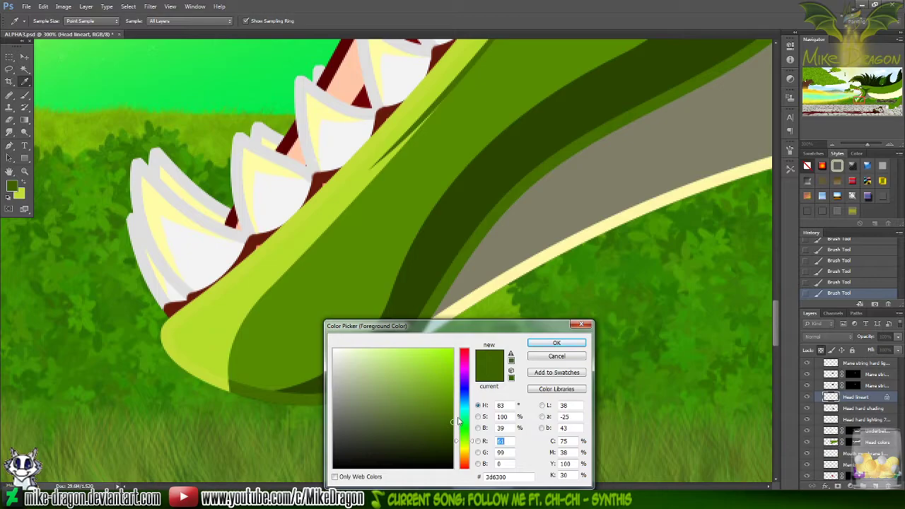
left_click(490, 379)
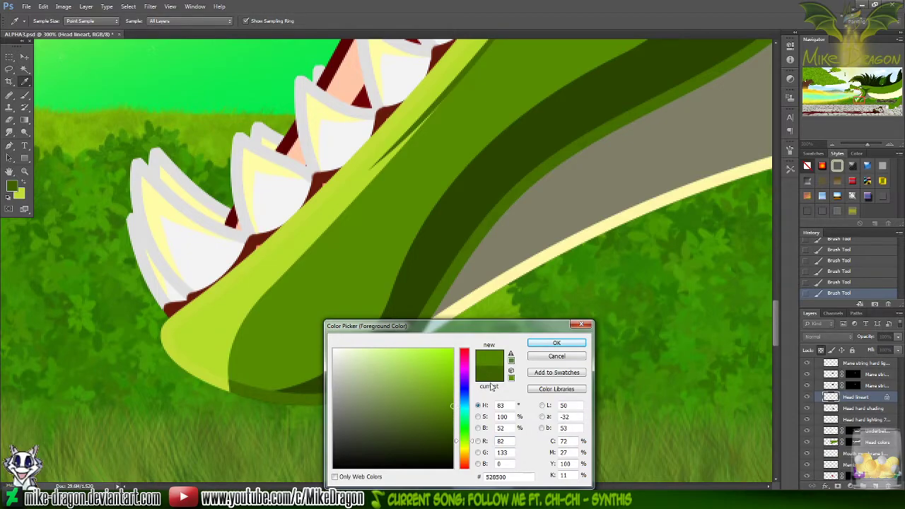
left_click(557, 344)
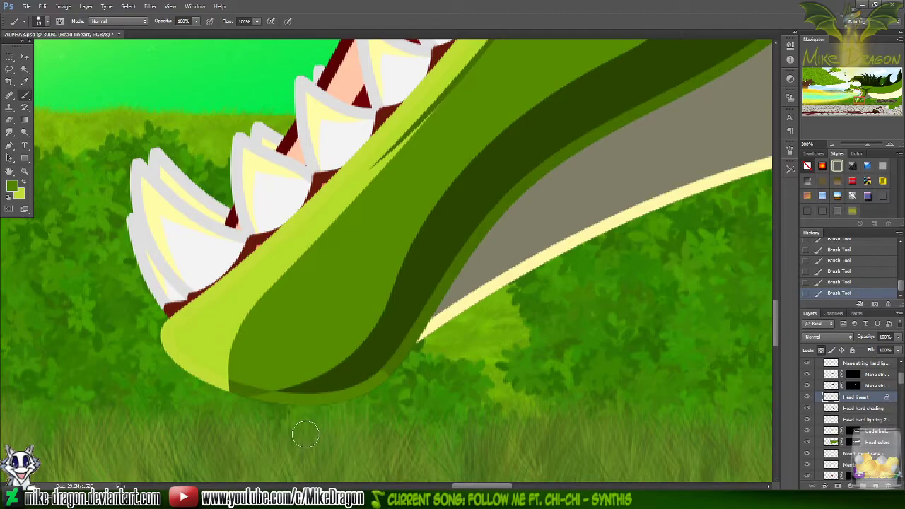
key("ctrl+minus")
key("ctrl+minus")
key("ctrl+minus")
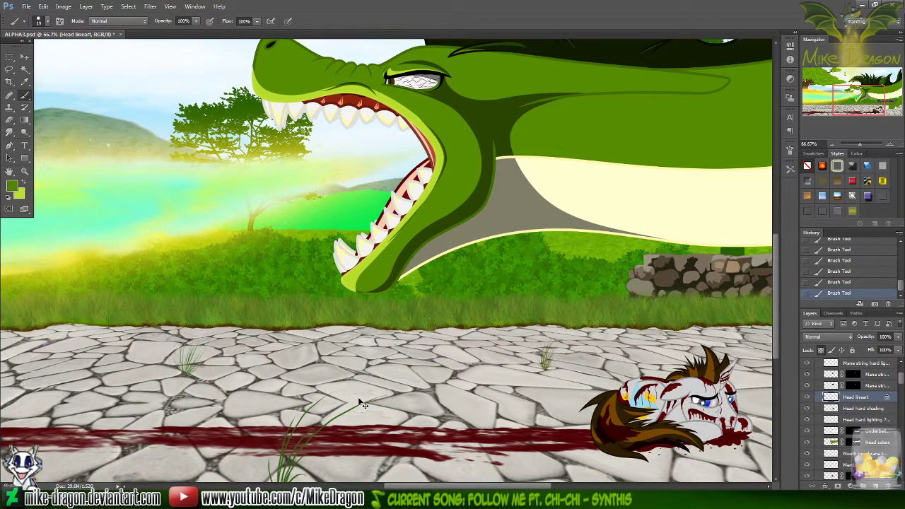
key("ctrl+plus")
key("ctrl+plus")
key("ctrl+plus")
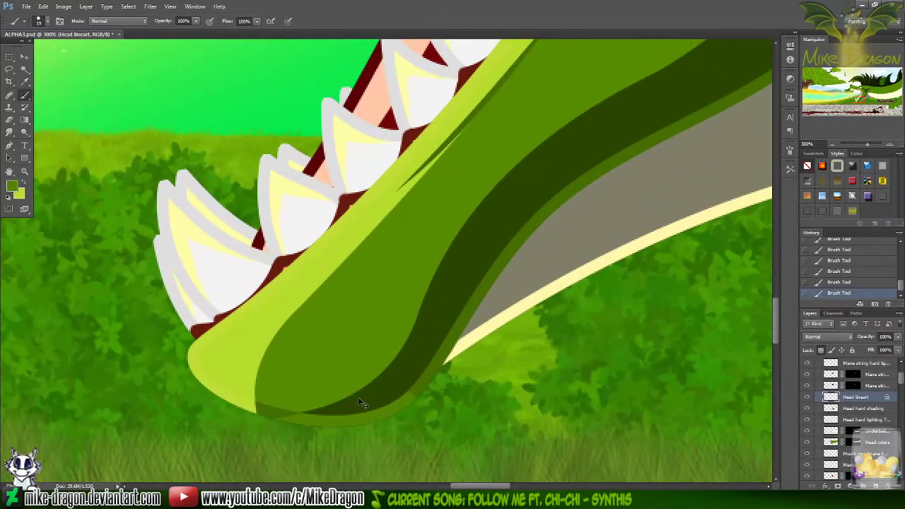
- Sample the jaw's dark green shading, darken it slightly, try it on the outline under the chin, and undo the stroke
key("alt")
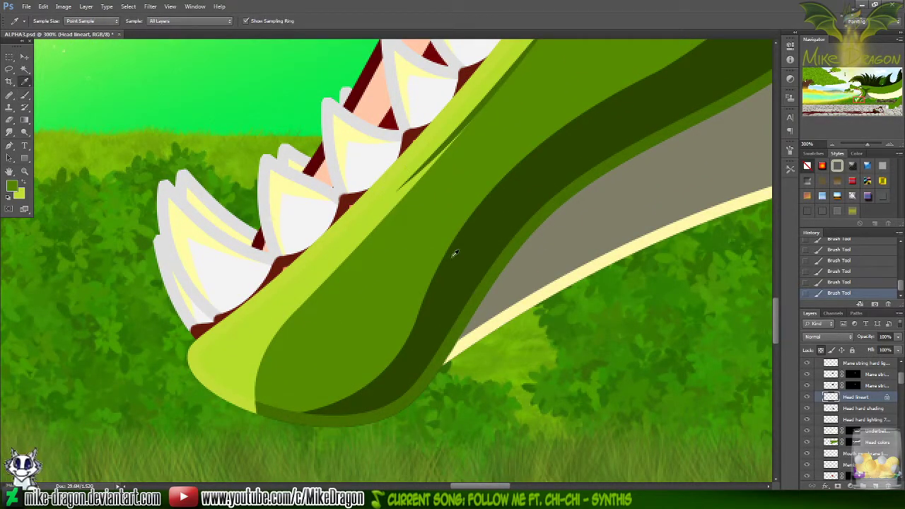
left_click(11, 185)
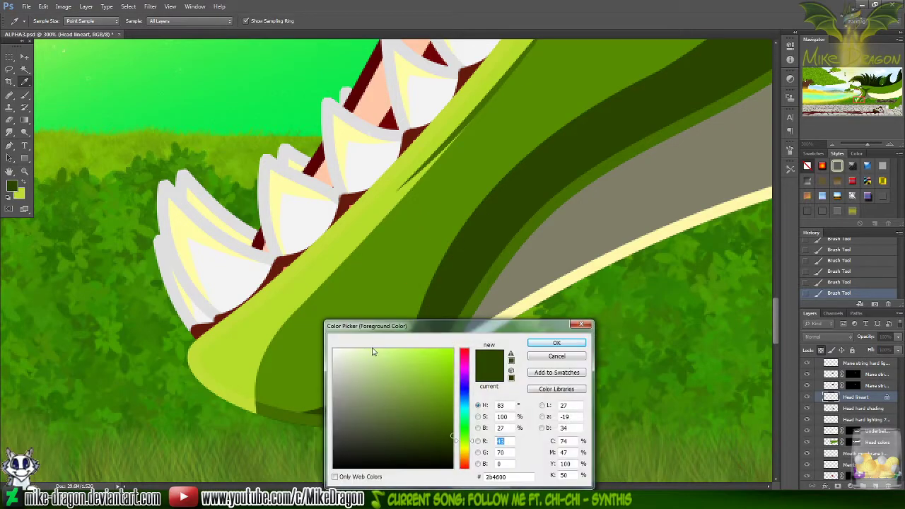
left_click_drag(453, 439, 454, 442)
left_click(559, 343)
key("b")
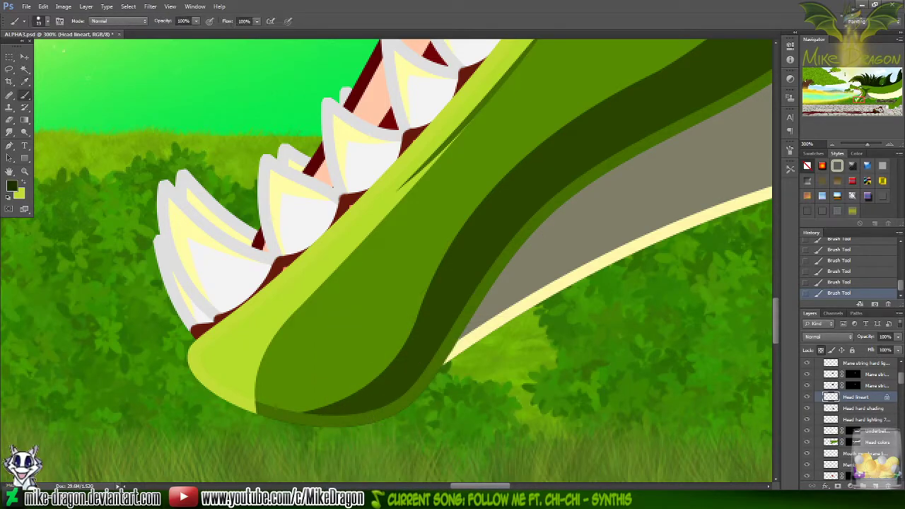
mouse_move(390, 410)
left_mouse_down()
mouse_move(256, 437)
mouse_move(393, 410)
mouse_move(430, 376)
mouse_move(457, 321)
mouse_move(539, 315)
left_mouse_up()
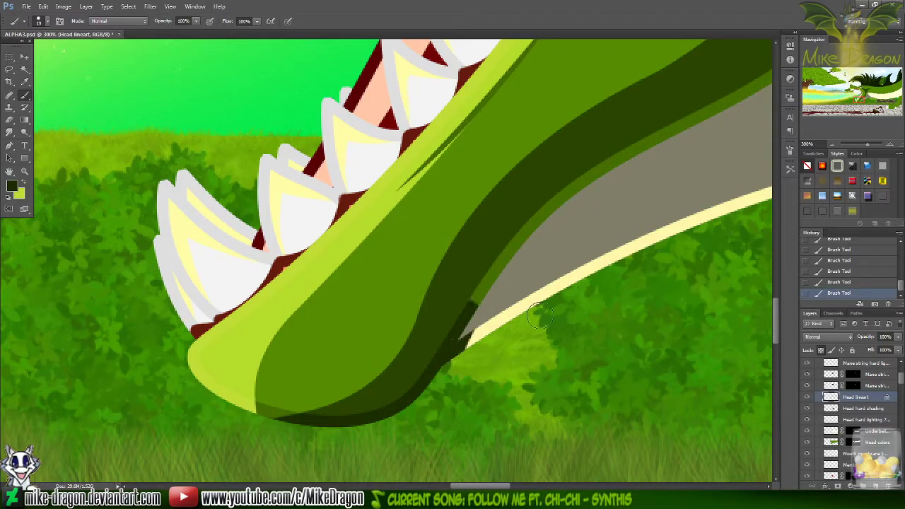
key("ctrl+z")
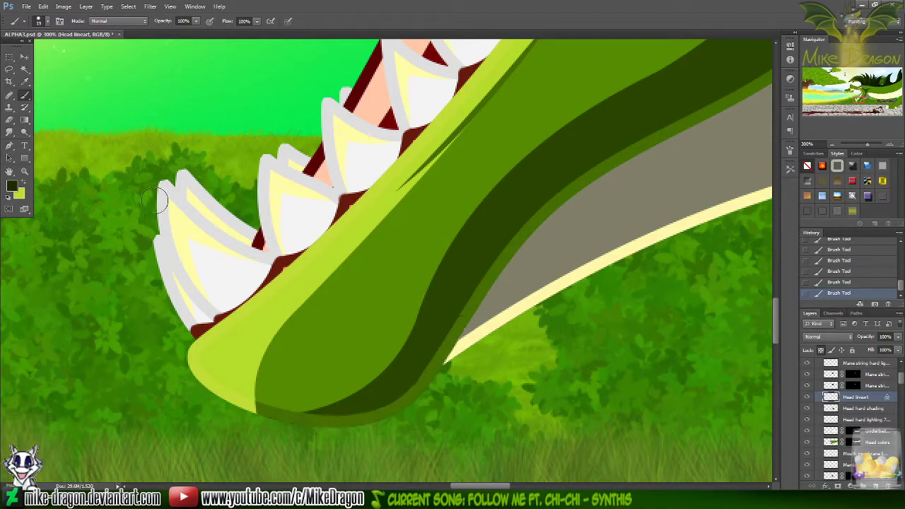
- Try the dark greens #213500 and #284100 on the outline under the chin
left_click(15, 186)
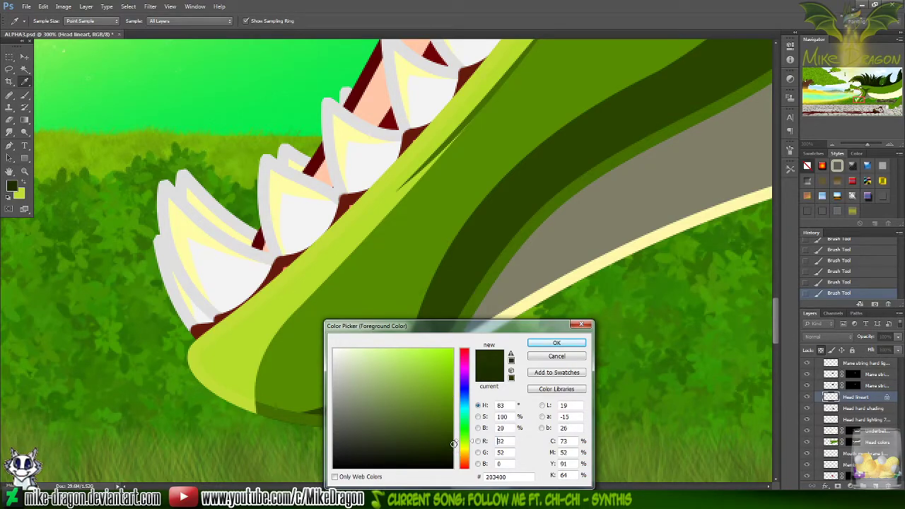
left_click(556, 343)
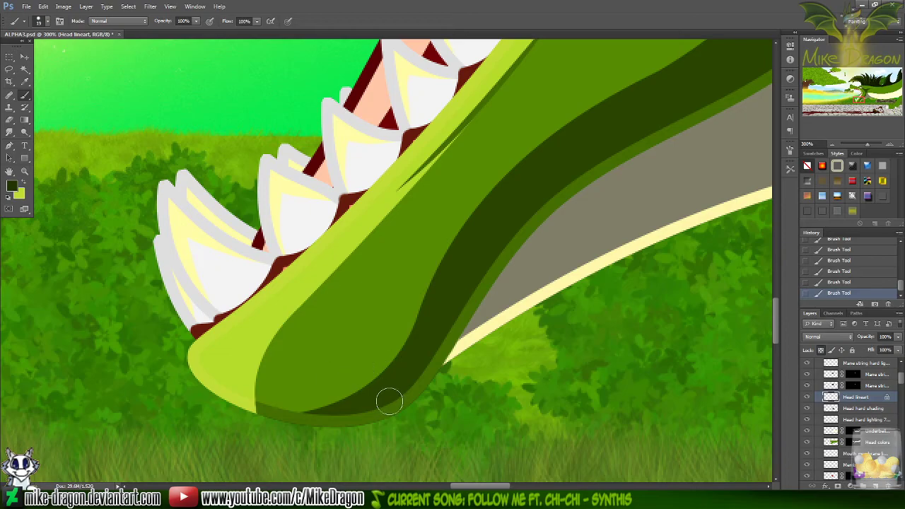
left_click_drag(389, 401, 347, 425)
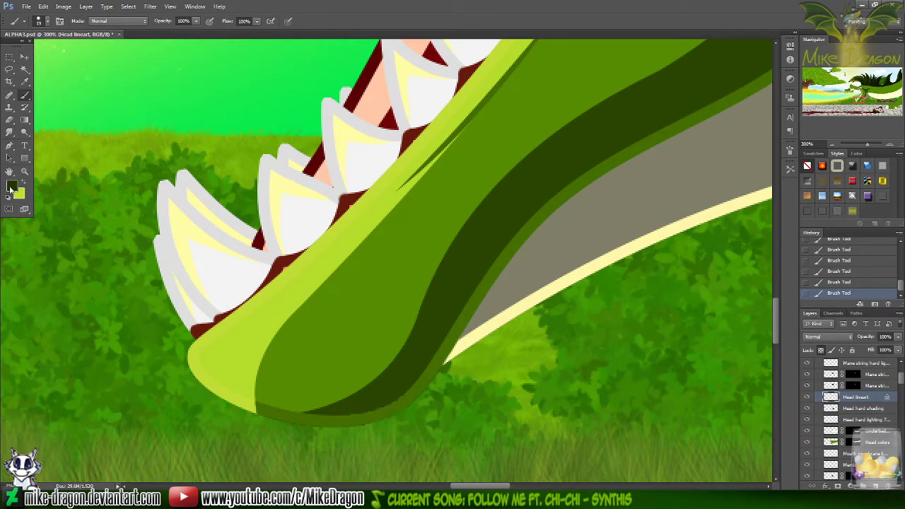
key("i")
left_click(10, 185)
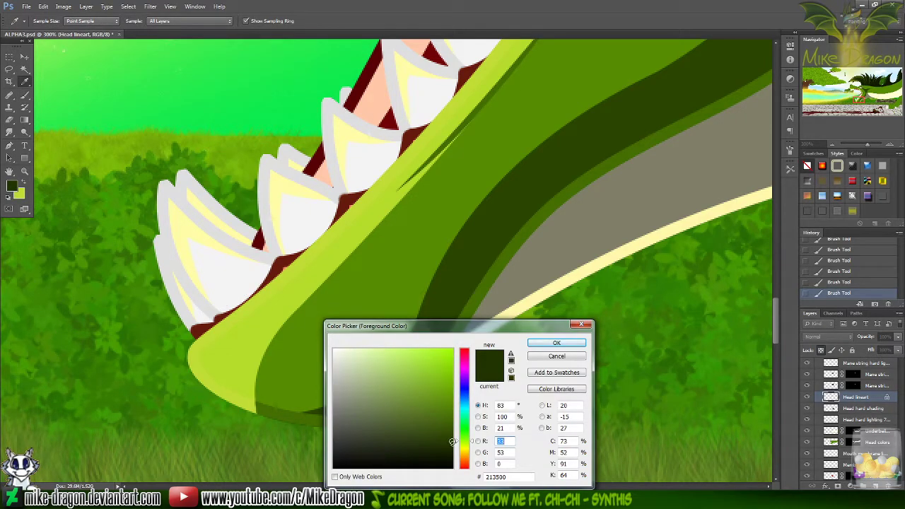
left_click(557, 343)
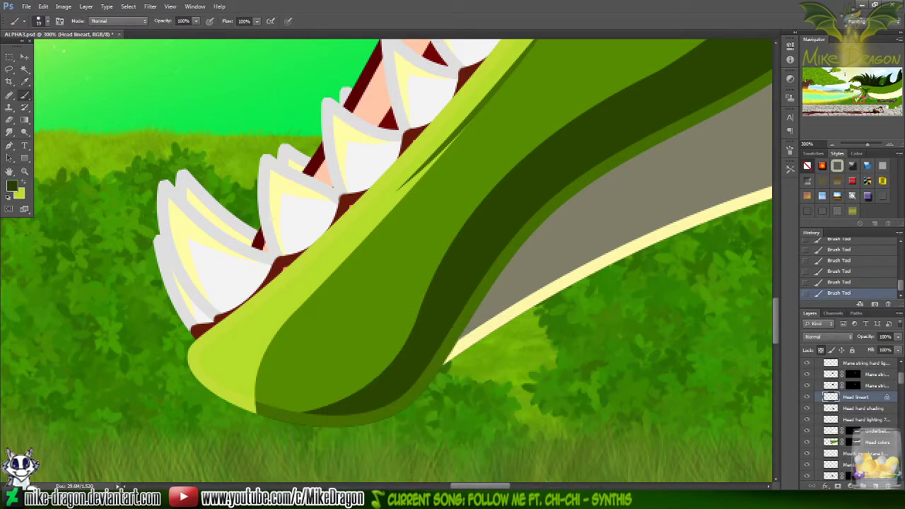
mouse_move(365, 414)
left_mouse_down()
mouse_move(375, 412)
mouse_move(330, 430)
left_mouse_up()
- Fine-tune the dark green foreground colour and recolour the outline under the chin and up the jaw's shaded lower edge with it
key("i")
left_click(11, 185)
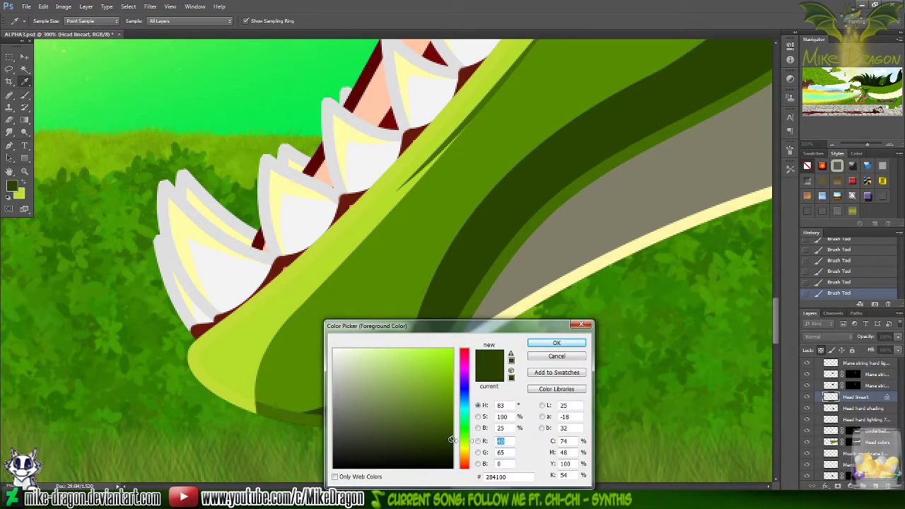
left_click(556, 342)
key("b")
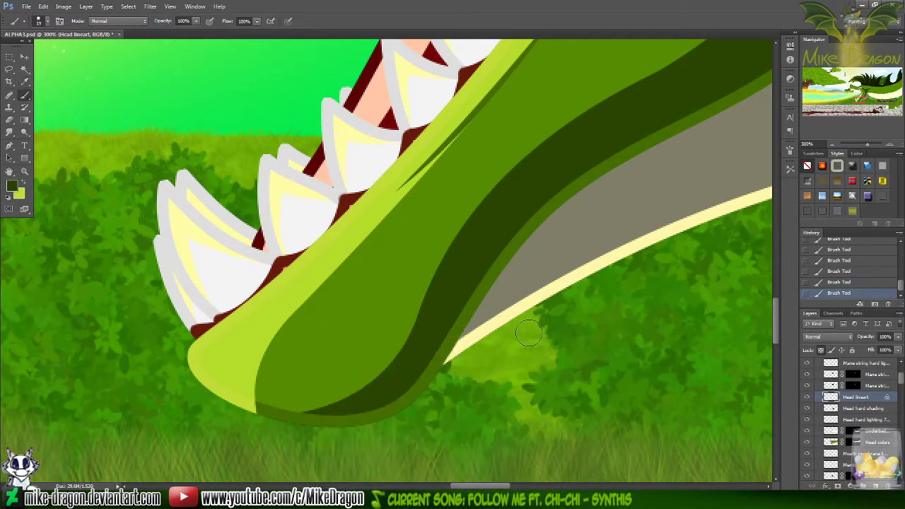
mouse_move(442, 366)
left_mouse_down()
mouse_move(379, 393)
mouse_move(410, 397)
mouse_move(376, 419)
mouse_move(401, 406)
mouse_move(268, 436)
left_mouse_up()
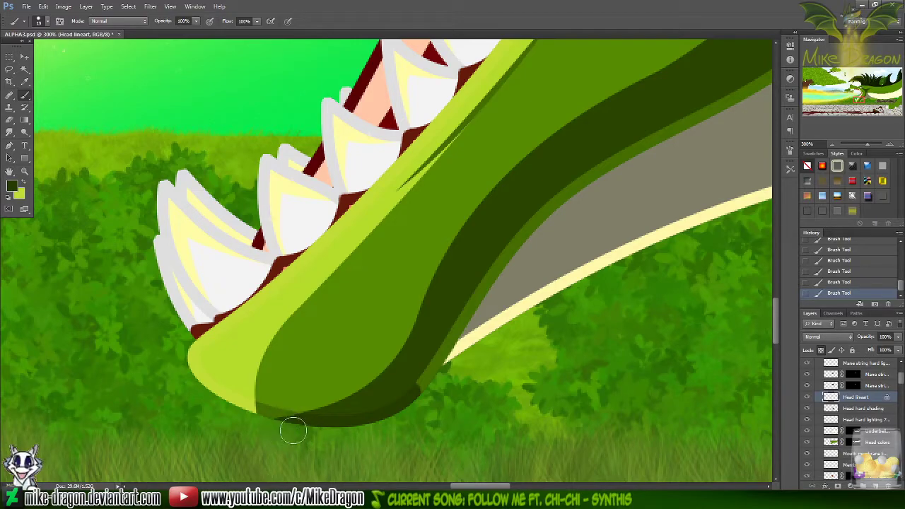
mouse_move(301, 432)
left_mouse_down()
mouse_move(430, 379)
mouse_move(417, 398)
mouse_move(439, 362)
mouse_move(467, 362)
mouse_move(499, 324)
mouse_move(477, 326)
mouse_move(476, 305)
mouse_move(495, 294)
mouse_move(454, 315)
mouse_move(476, 290)
mouse_move(514, 276)
mouse_move(527, 243)
mouse_move(497, 230)
mouse_move(515, 267)
left_mouse_up()
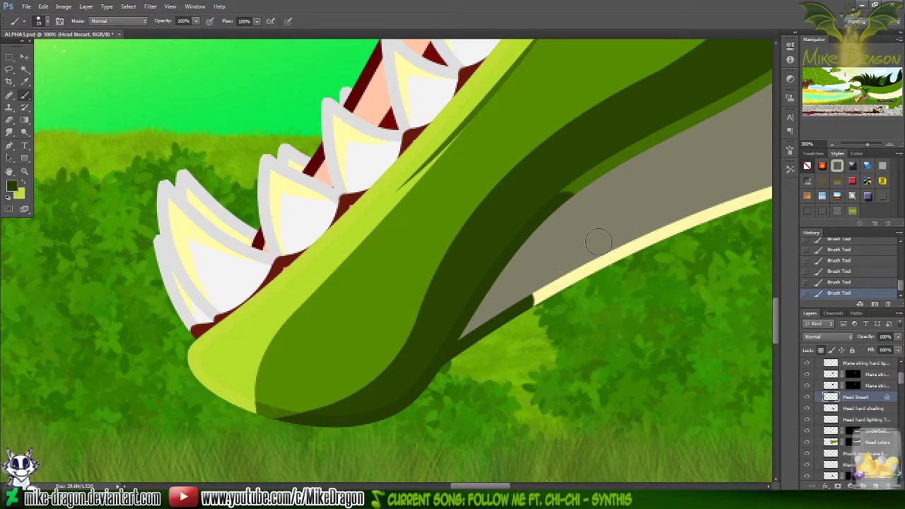
- Sample the throat outline's cream, darken it to #cdc67d, and recolour the throat outline from the chin onward
scroll(366, 267, "right", 5)
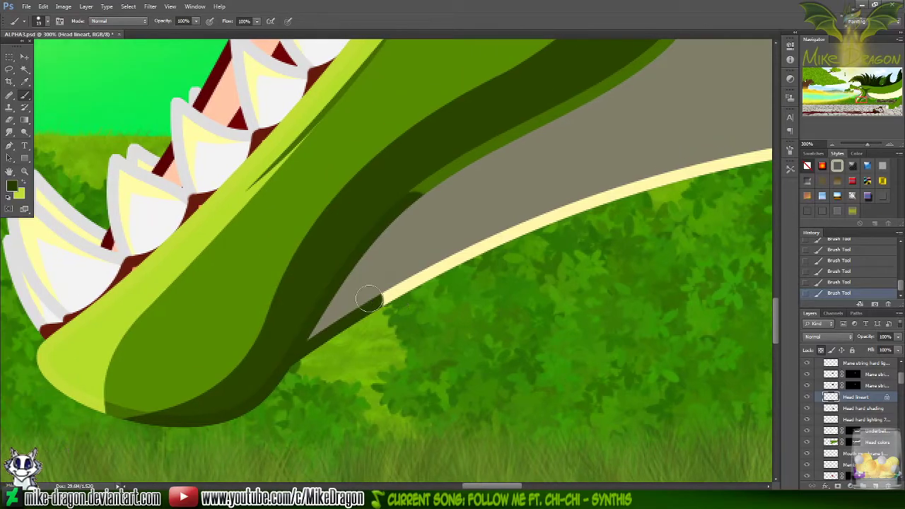
key("x")
key("i")
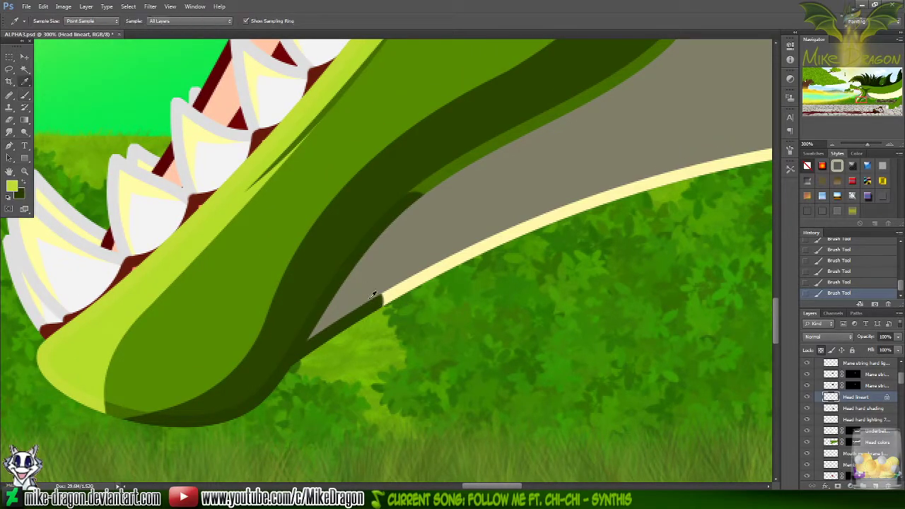
left_click(418, 279)
key("b")
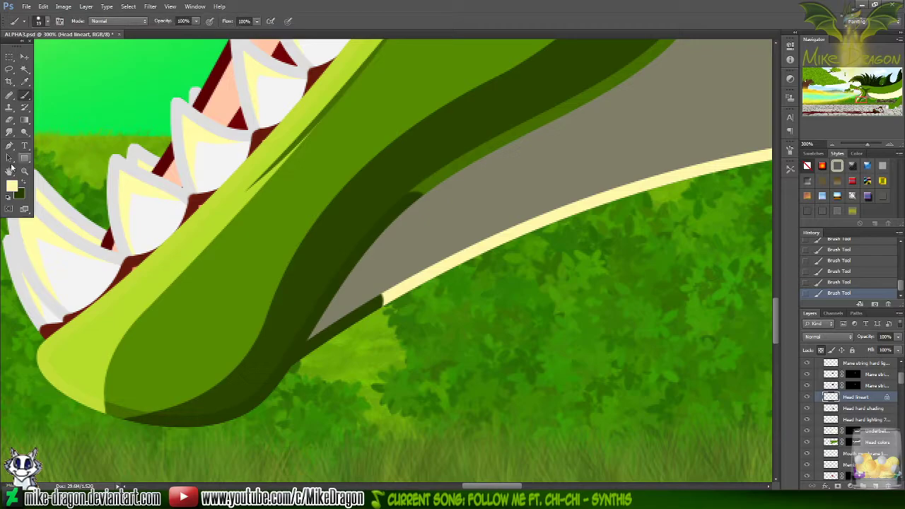
left_click(11, 185)
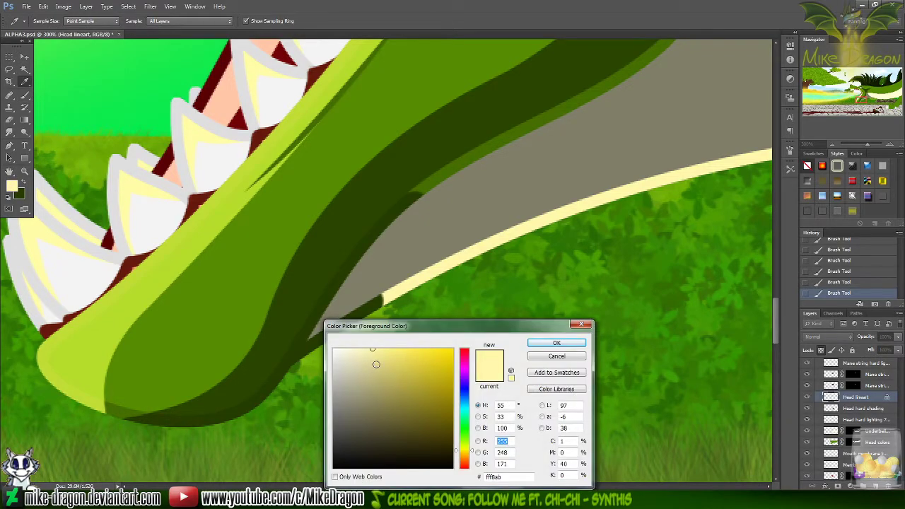
left_click_drag(376, 364, 379, 371)
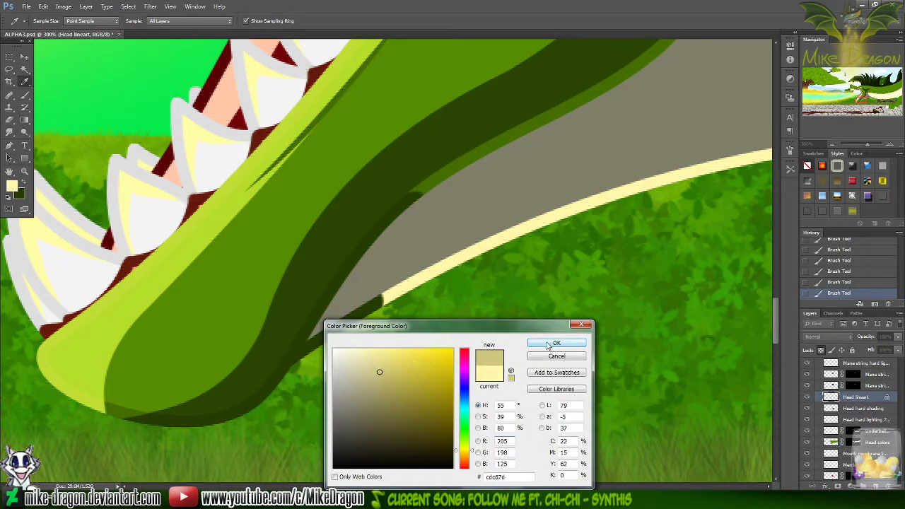
left_click(550, 343)
mouse_move(383, 292)
left_mouse_down()
mouse_move(372, 318)
mouse_move(390, 294)
mouse_move(314, 356)
left_mouse_up()
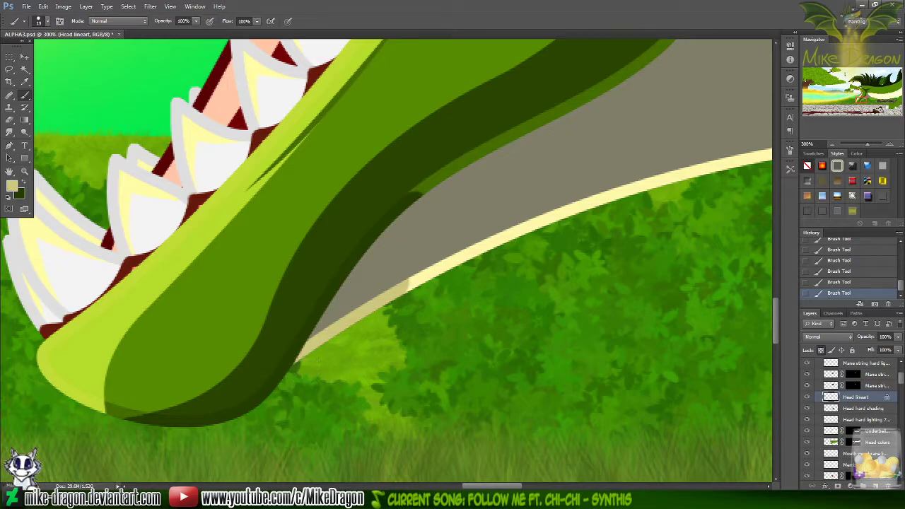
mouse_move(407, 301)
left_mouse_down()
mouse_move(442, 265)
mouse_move(551, 215)
left_mouse_up()
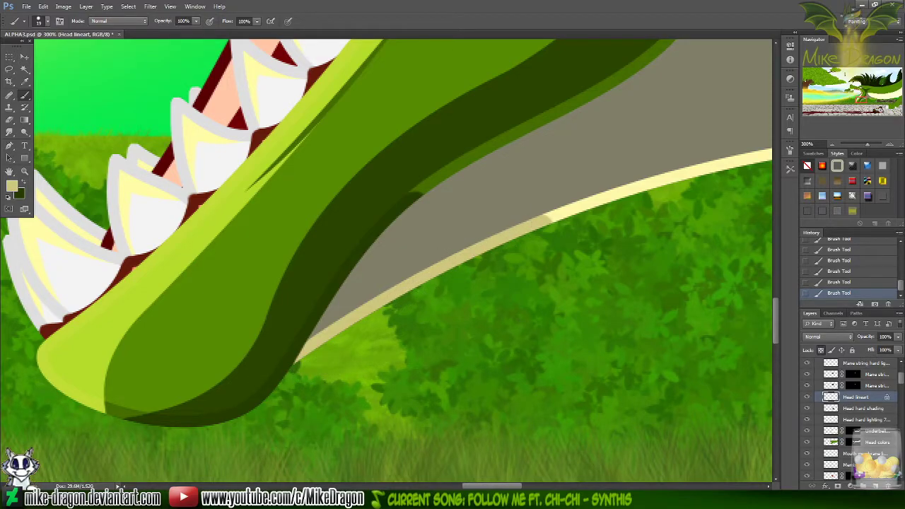
- Set the foreground colour to the darker khaki #a49e59 and try it on the throat outline behind the chin
left_click(11, 185)
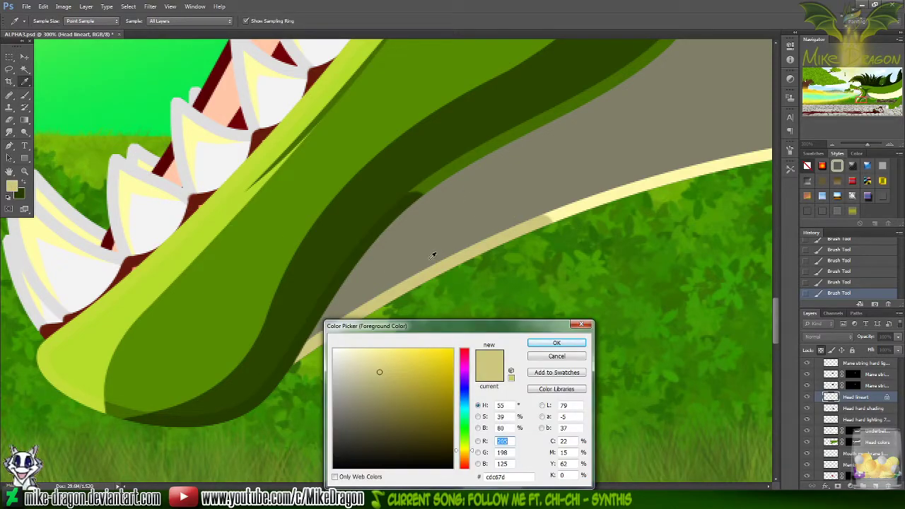
left_click_drag(379, 372, 387, 391)
left_click(556, 344)
key("b")
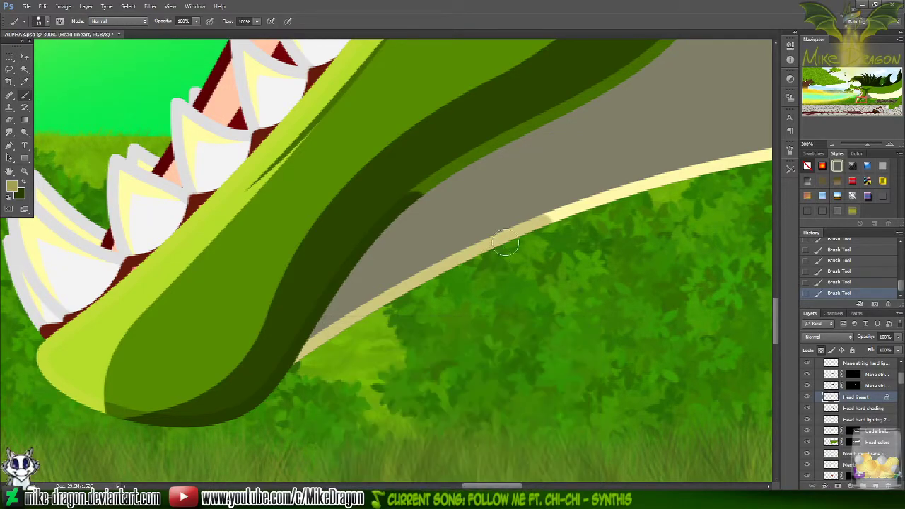
mouse_move(555, 213)
left_mouse_down()
mouse_move(495, 230)
mouse_move(448, 255)
mouse_move(407, 300)
mouse_move(383, 304)
left_mouse_up()
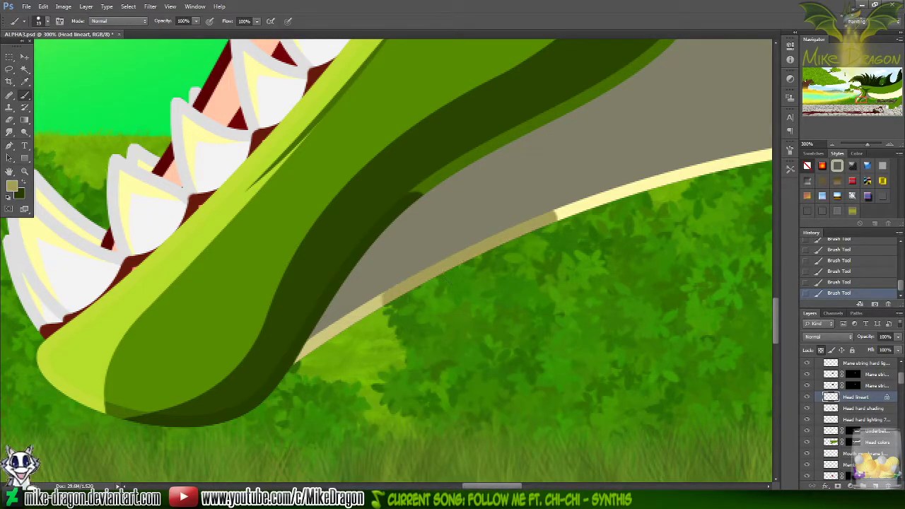
- Sample the throat's grey fill, darken it to #545442, and try it on the throat outline
key("i")
left_click(14, 183)
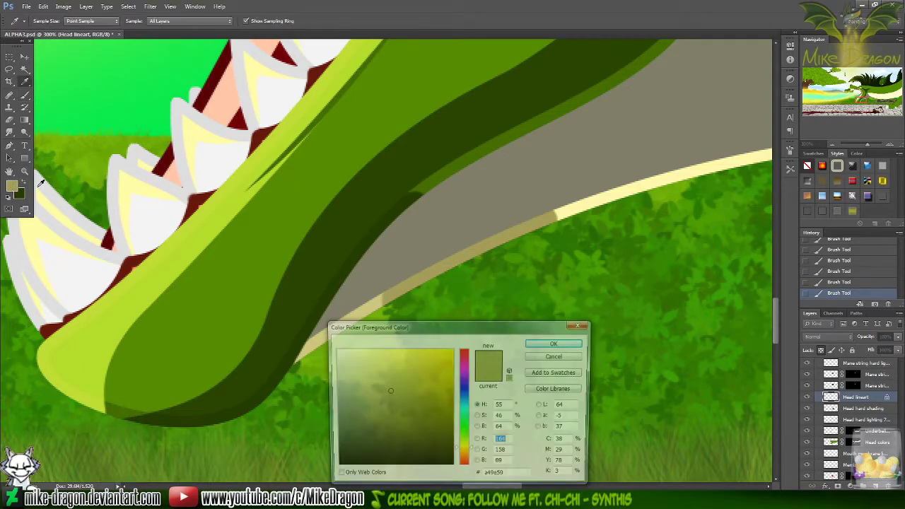
left_click_drag(389, 398, 391, 404)
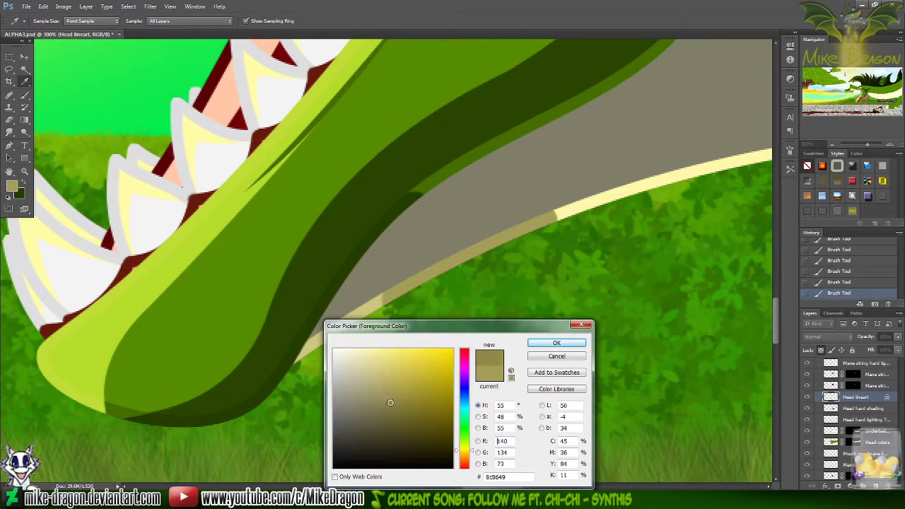
left_click(406, 249)
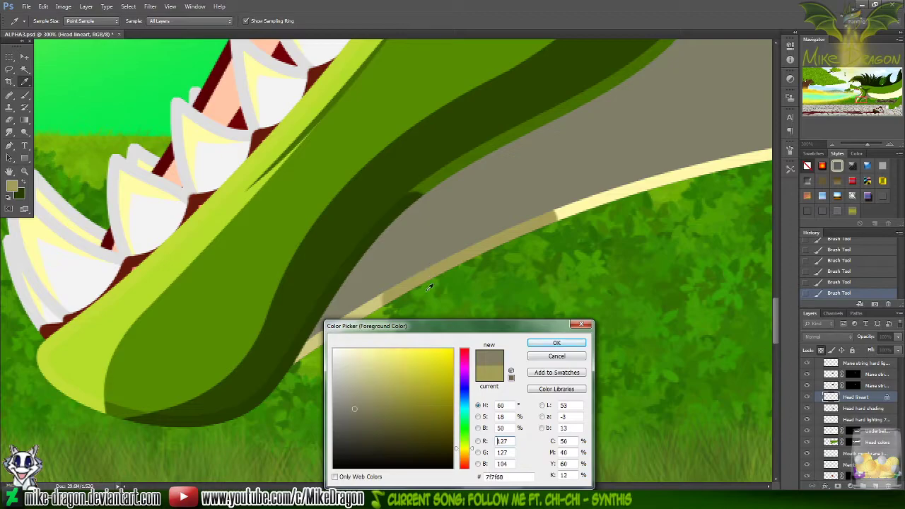
left_click_drag(362, 412, 358, 427)
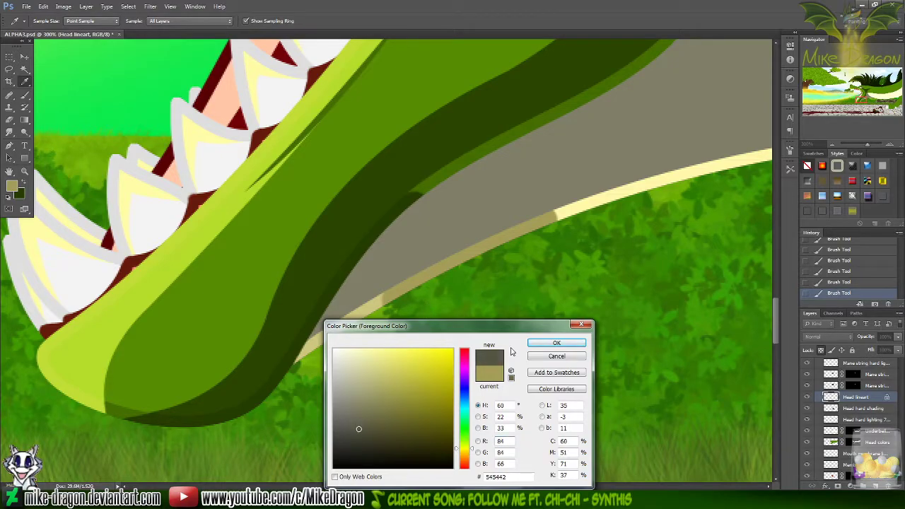
left_click(556, 343)
left_click_drag(460, 258, 522, 231)
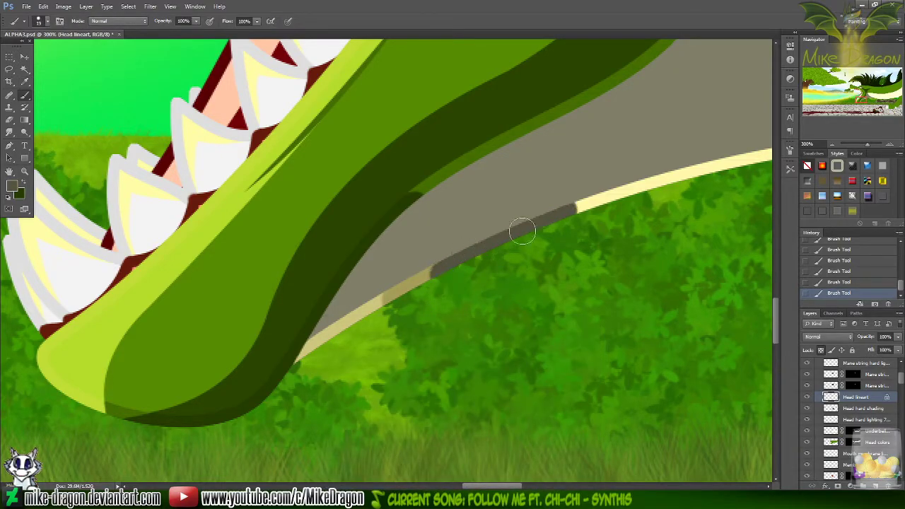
left_click_drag(431, 263, 378, 304)
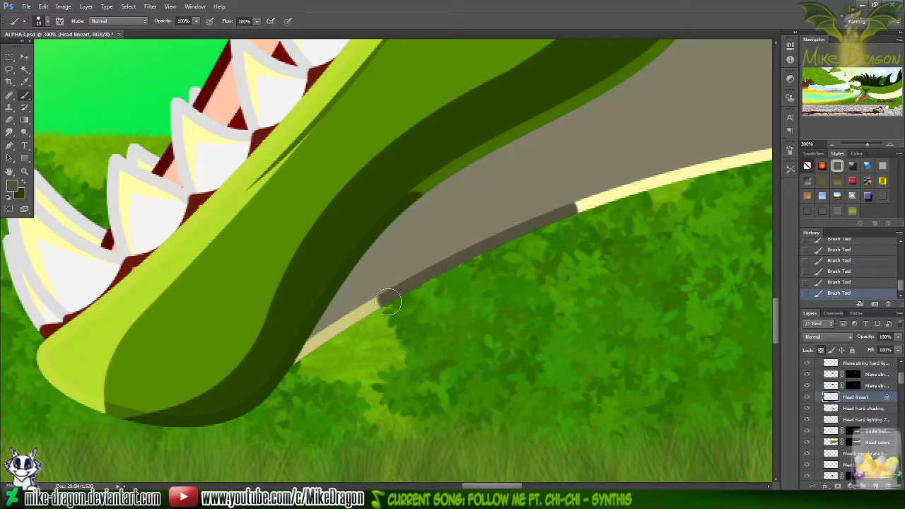
- Choose a grey slightly darker than the throat fill #7f7f68, recolour the throat outline near the chin, and touch up where it meets the jaw
left_click(12, 185)
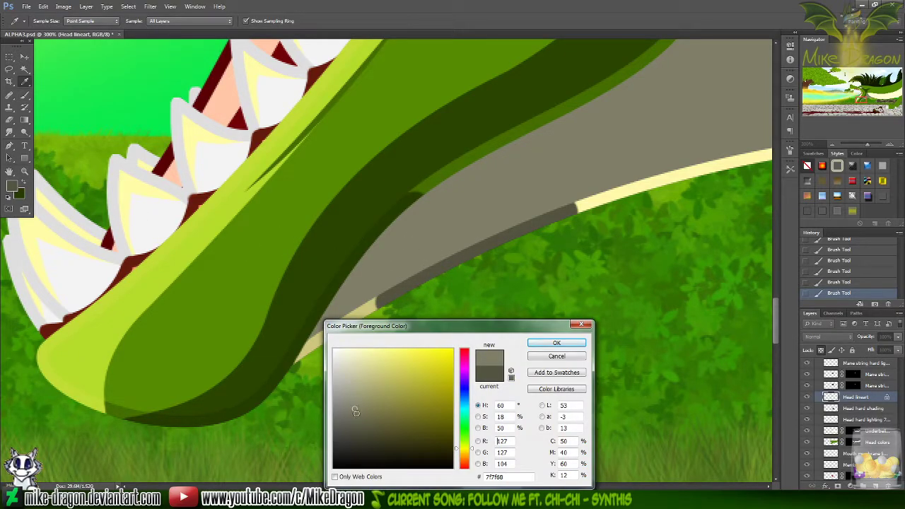
left_click_drag(355, 412, 354, 416)
left_click(556, 343)
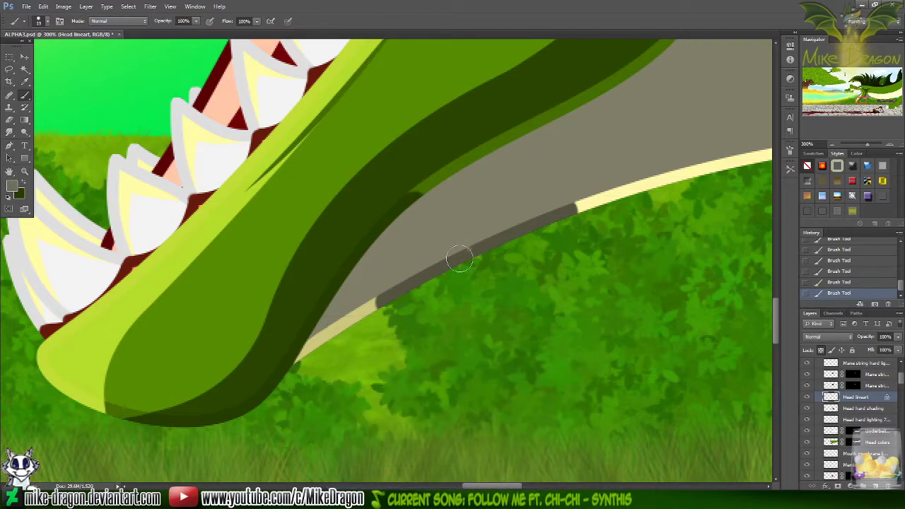
mouse_move(396, 288)
left_mouse_down()
mouse_move(553, 215)
mouse_move(357, 318)
left_mouse_up()
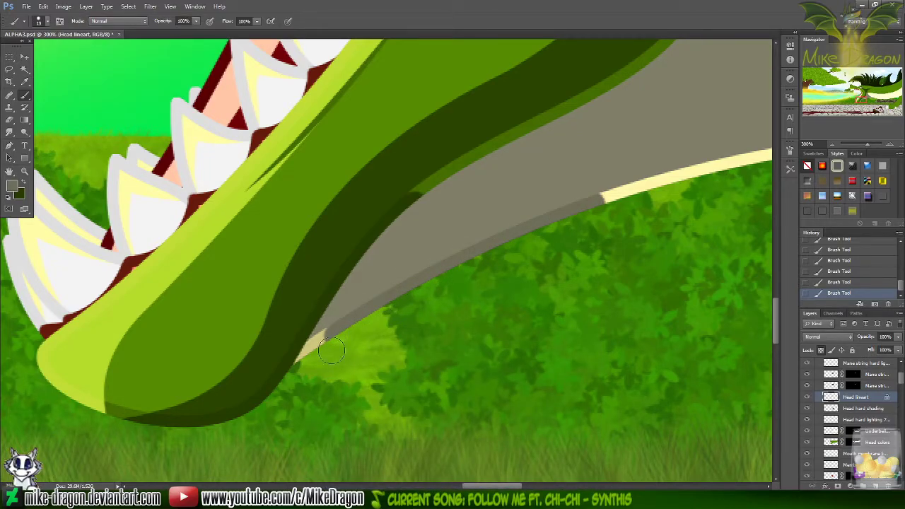
key("x")
mouse_move(300, 354)
left_mouse_down()
mouse_move(334, 329)
mouse_move(344, 346)
mouse_move(354, 322)
mouse_move(320, 347)
left_mouse_up()
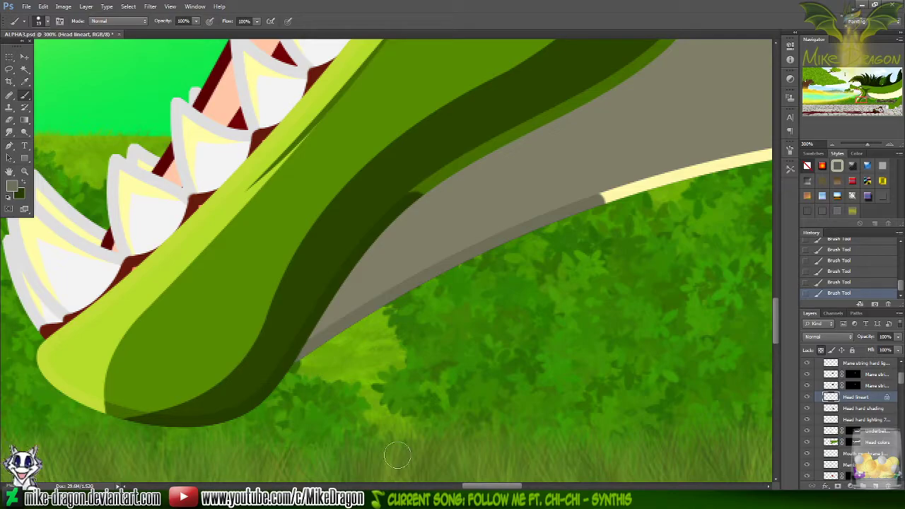
left_click_drag(485, 487, 516, 487)
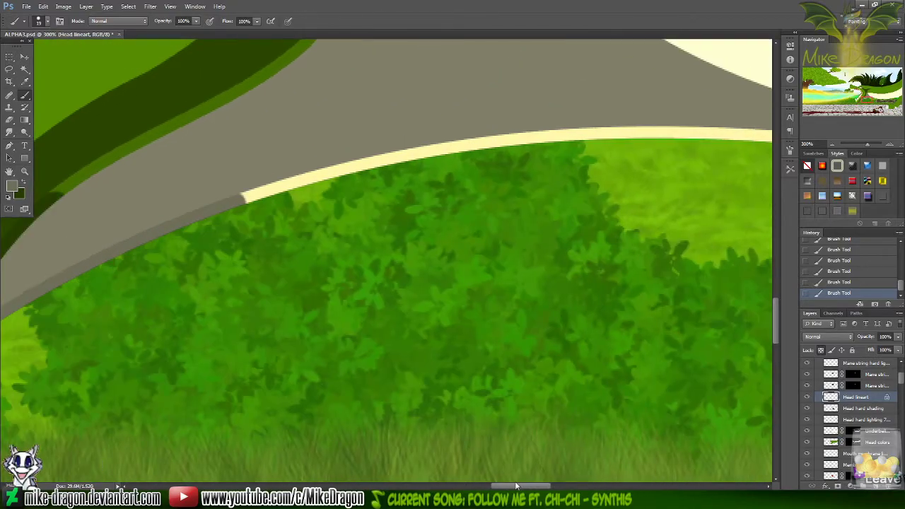
- Try recolouring the throat outline in the same grey to beyond the tip of the throat shadow, and undo the last stroke
key("ctrl+minus")
key("ctrl+minus")
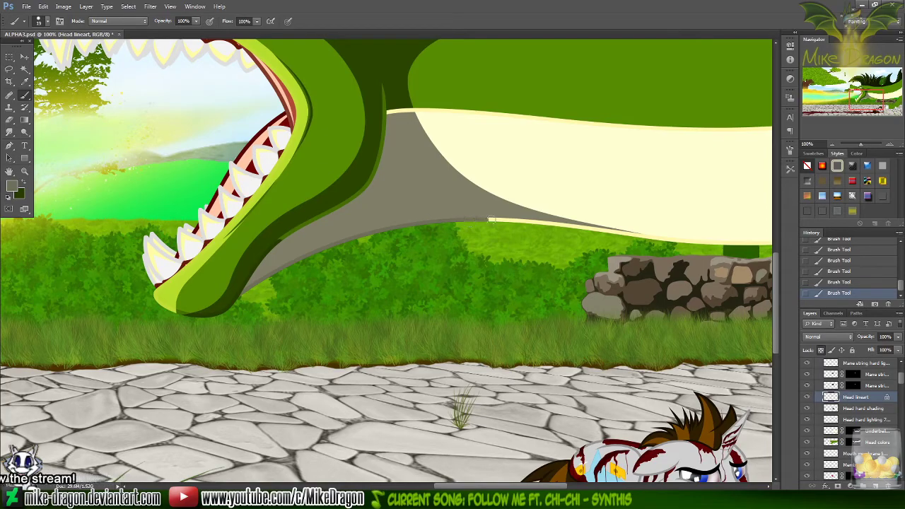
left_click_drag(499, 221, 497, 218)
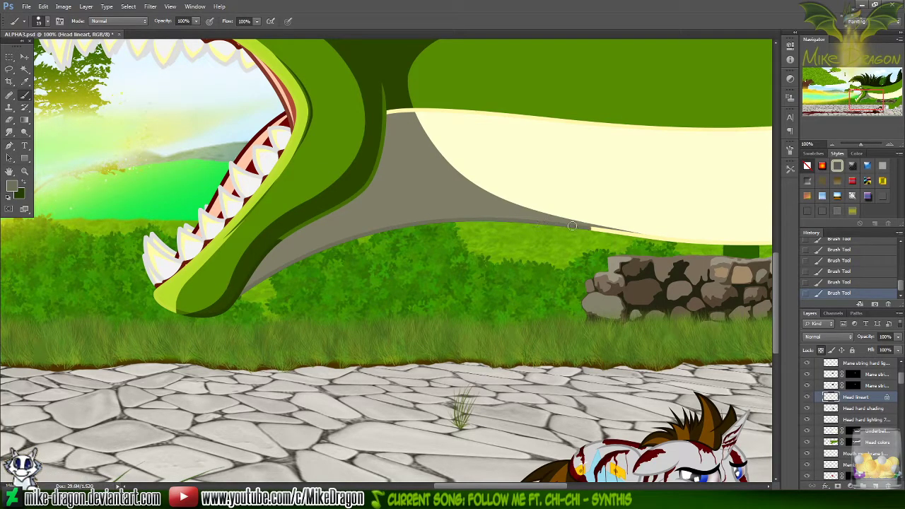
left_click_drag(671, 242, 686, 242)
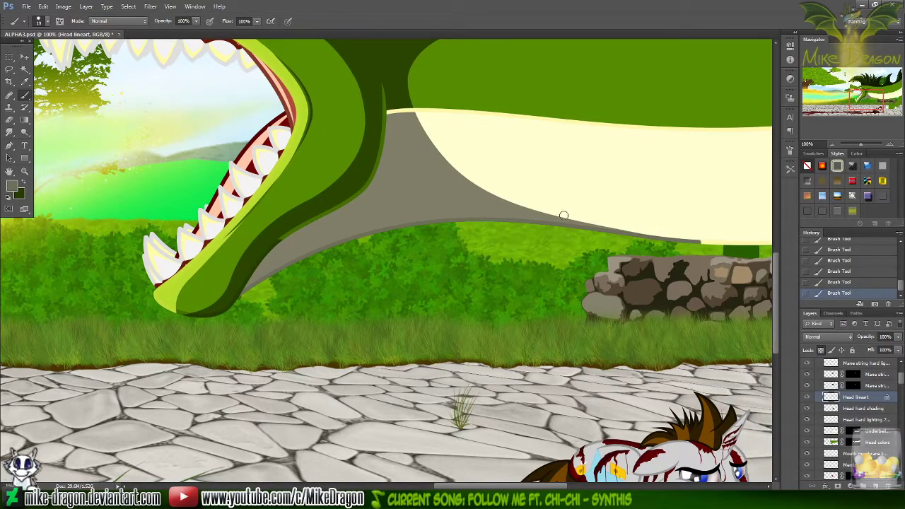
key("ctrl+z")
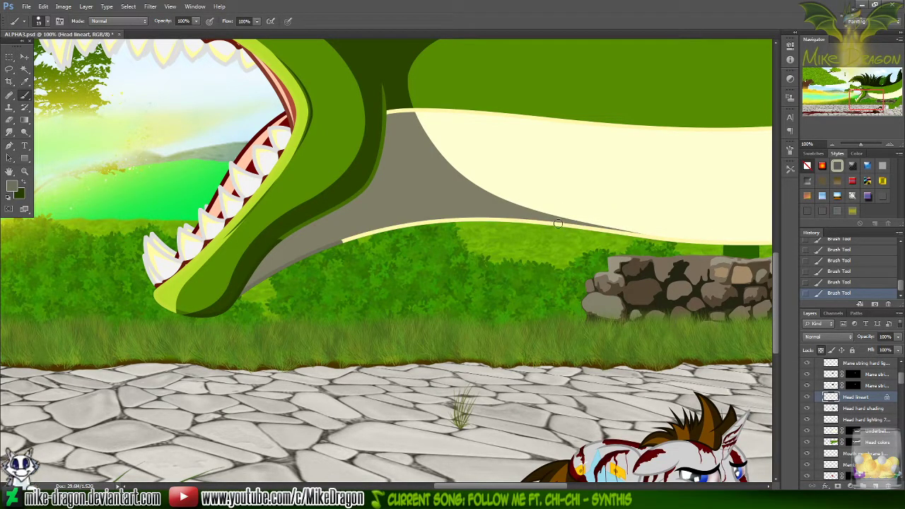
- Recolour the throat outline grey along the whole shaded underside, tapering it out just past the tip of the throat shadow
left_click_drag(578, 233, 548, 219)
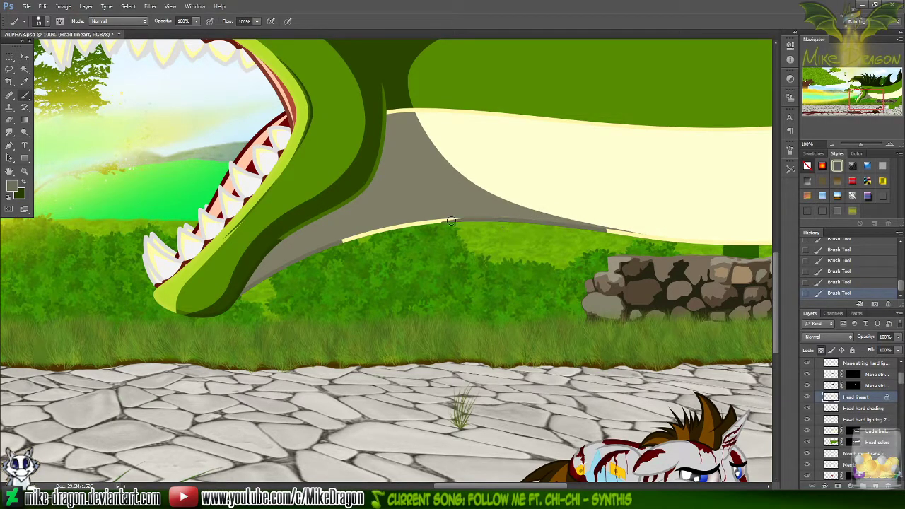
left_click_drag(451, 220, 394, 231)
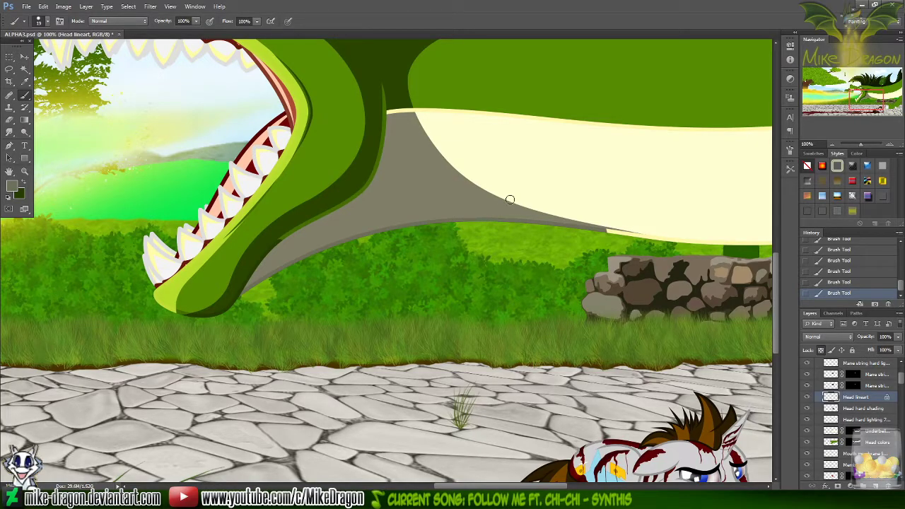
key("ctrl+plus")
key("ctrl+plus")
key("ctrl+plus")
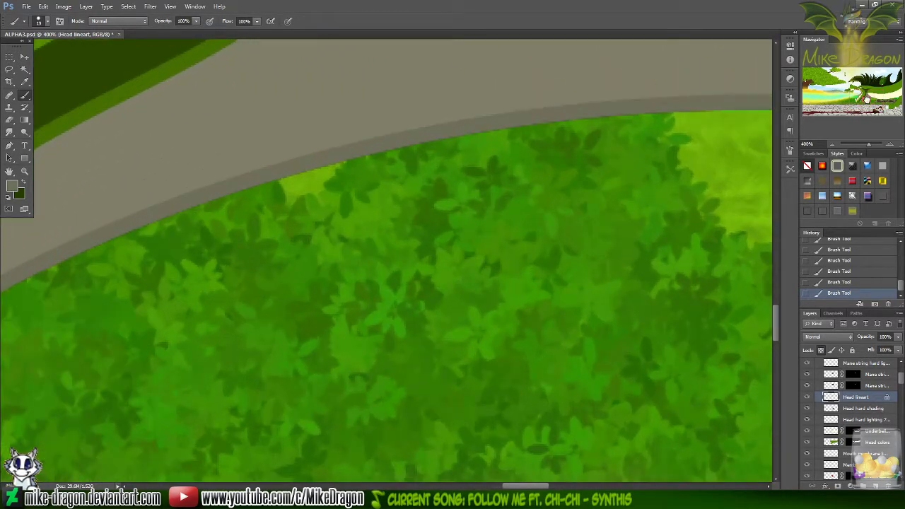
left_click_drag(867, 99, 876, 98)
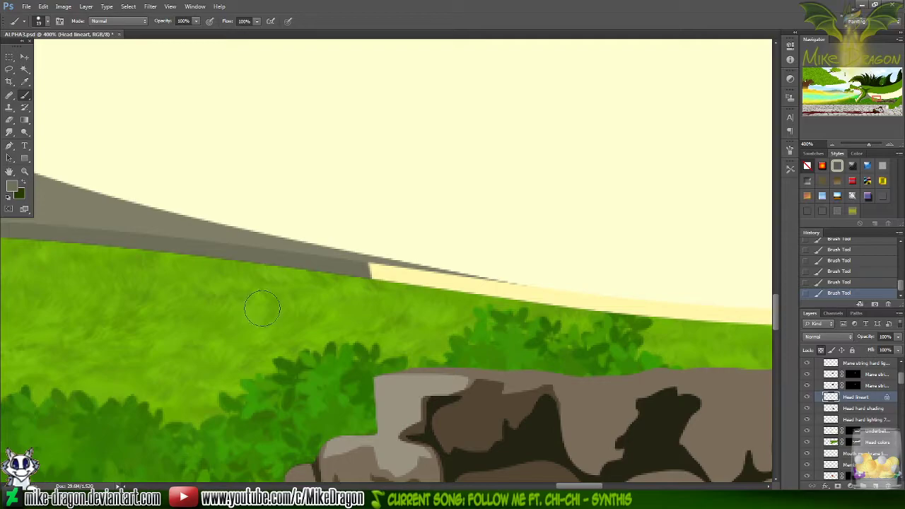
mouse_move(325, 256)
left_mouse_down()
mouse_move(497, 304)
mouse_move(458, 285)
mouse_move(767, 346)
left_mouse_up()
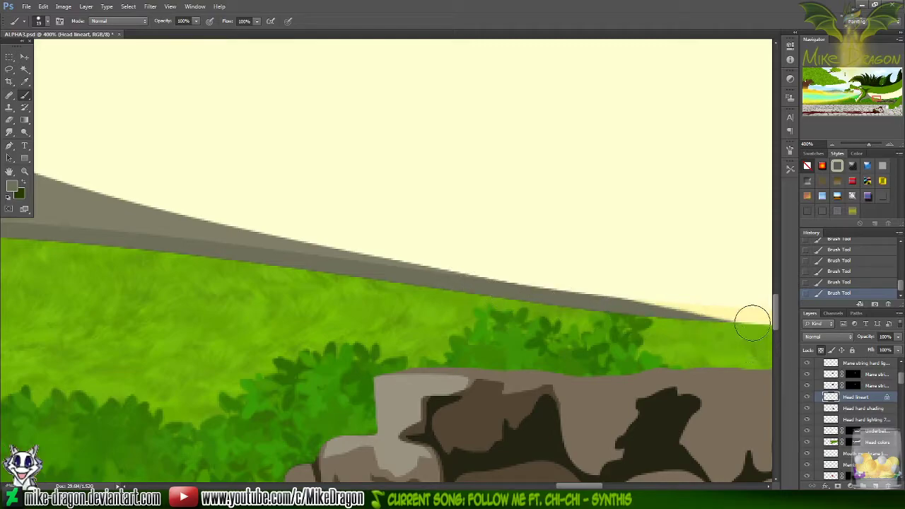
- Touch up the outline's grey end with sampled cream, and resample the outline's grey to extend it further along the lit underside
scroll(420, 226, "right", 6)
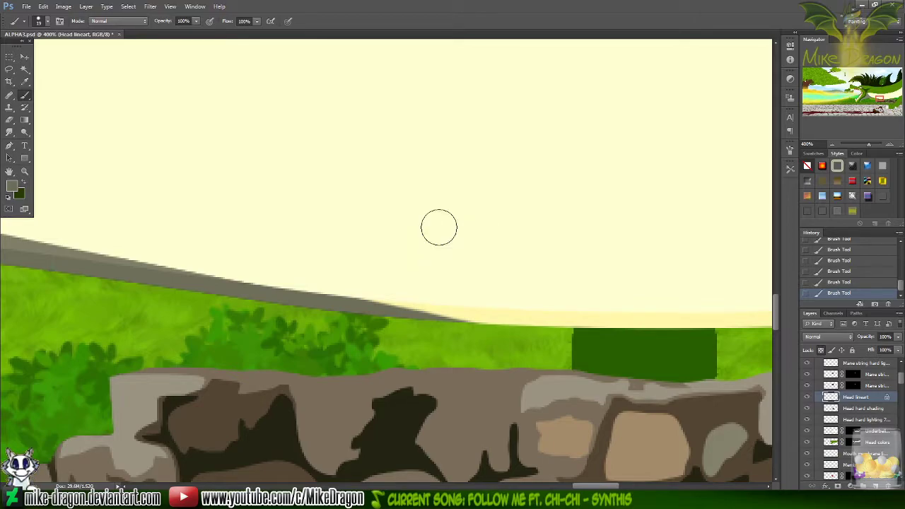
key("i")
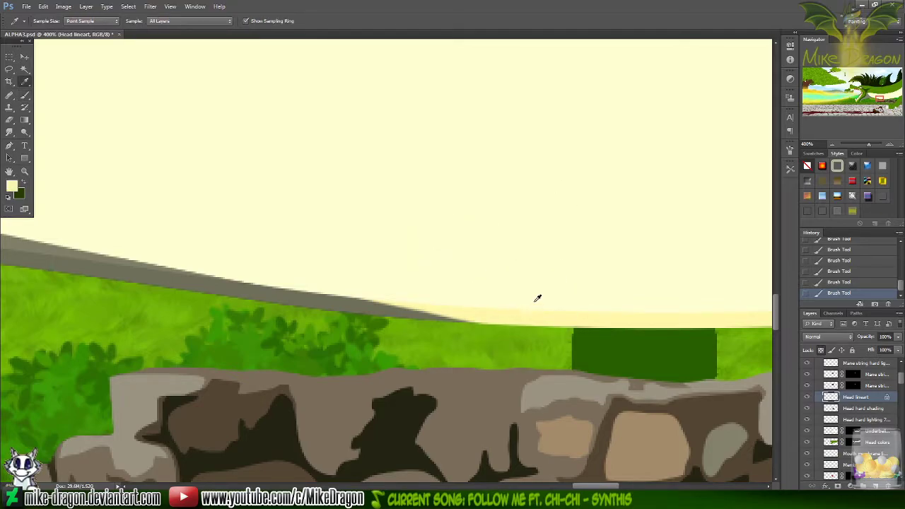
key("b")
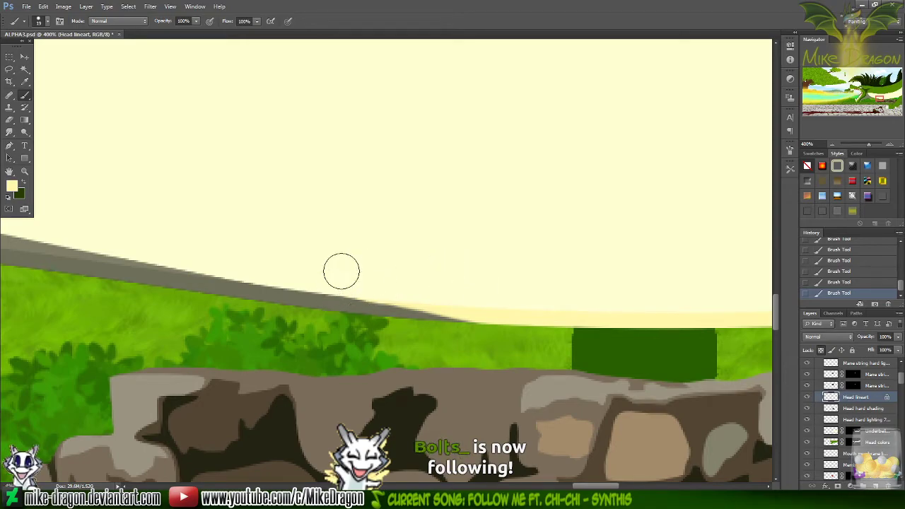
key("i")
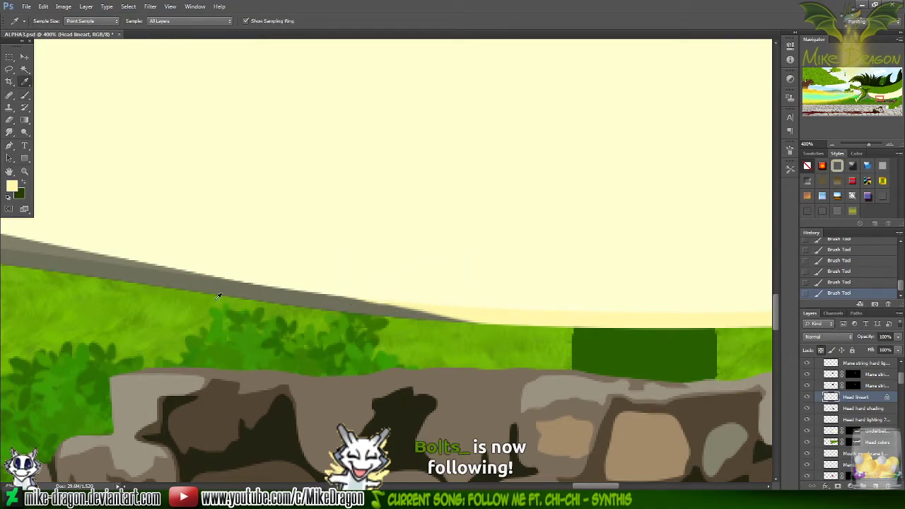
left_click(232, 290)
key("b")
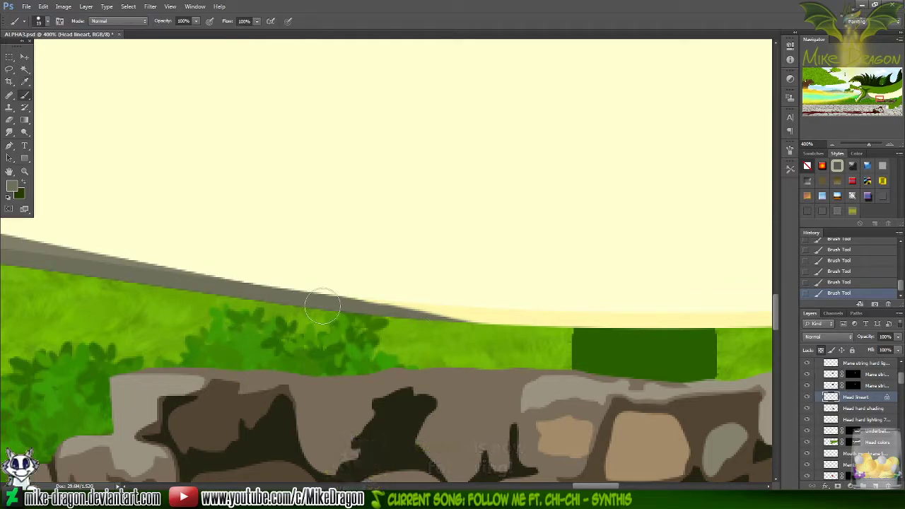
mouse_move(322, 305)
left_mouse_down()
mouse_move(459, 341)
mouse_move(514, 345)
mouse_move(424, 327)
mouse_move(569, 347)
mouse_move(374, 324)
left_mouse_up()
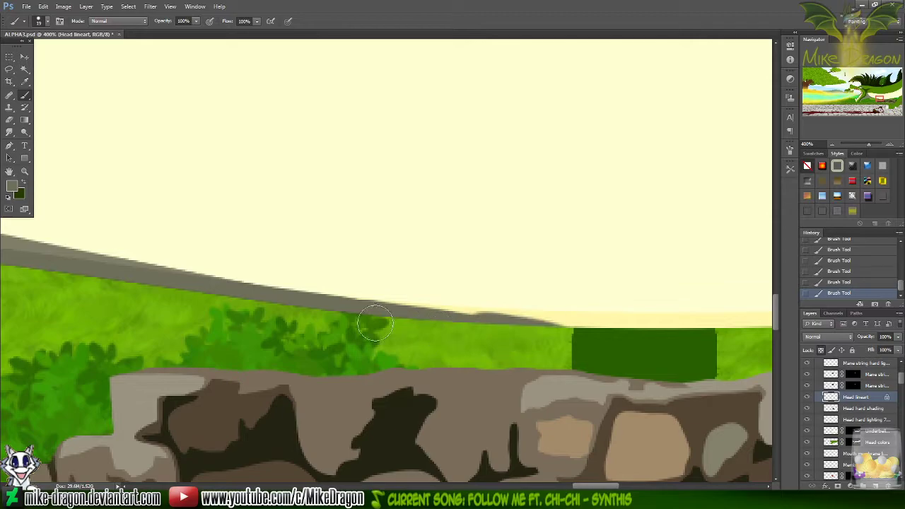
- Sample the outline's cream and trim the upper edge of the extended grey into a smooth, thin taper
key("i")
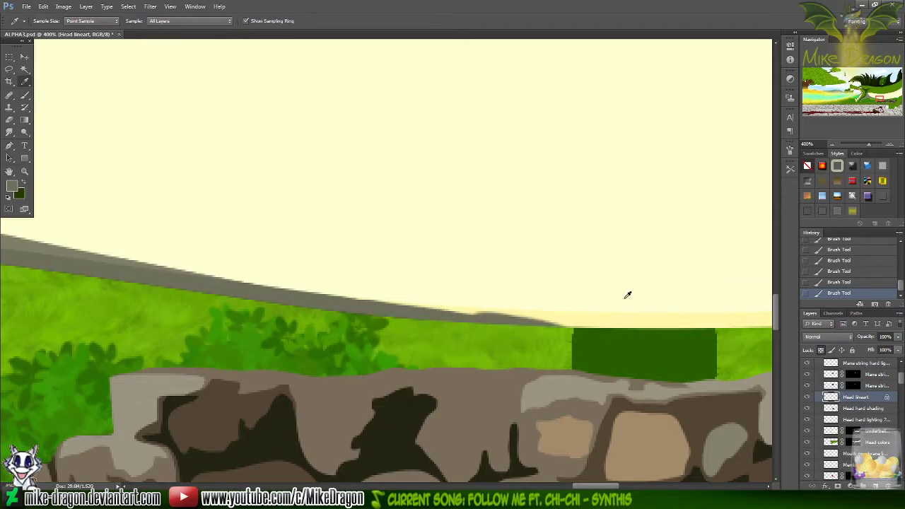
key("b")
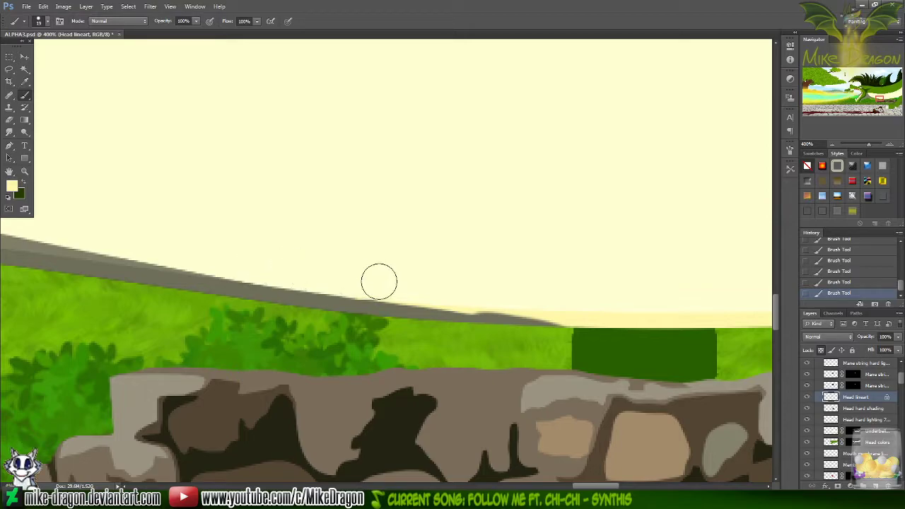
mouse_move(415, 286)
left_mouse_down()
mouse_move(600, 297)
mouse_move(593, 308)
mouse_move(564, 309)
mouse_move(589, 300)
mouse_move(480, 287)
mouse_move(518, 299)
mouse_move(473, 294)
mouse_move(523, 303)
mouse_move(511, 300)
mouse_move(525, 283)
mouse_move(487, 269)
mouse_move(462, 292)
mouse_move(429, 290)
mouse_move(456, 294)
mouse_move(370, 281)
mouse_move(490, 295)
mouse_move(283, 269)
mouse_move(402, 287)
left_mouse_up()
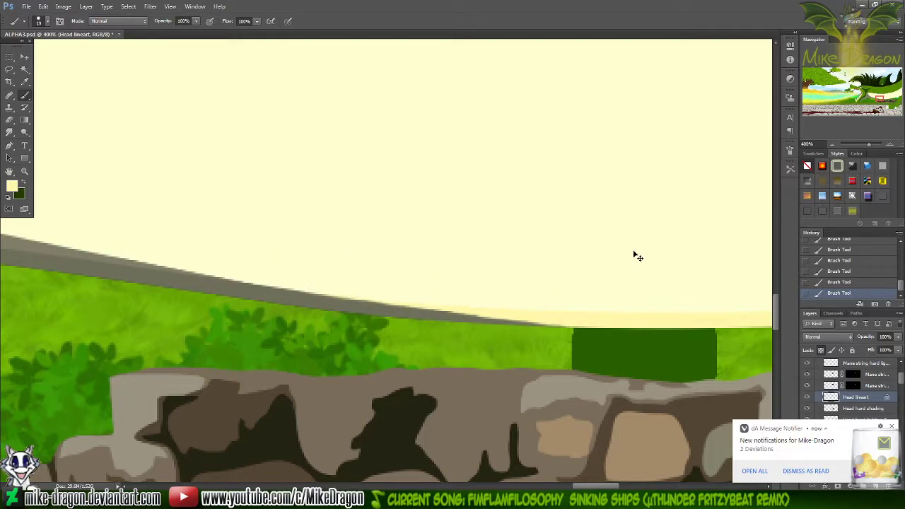
- Sample the outline's grey and recolour the full width of the neck's lower outline to above the dark green block
key("ctrl+minus")
key("ctrl+plus")
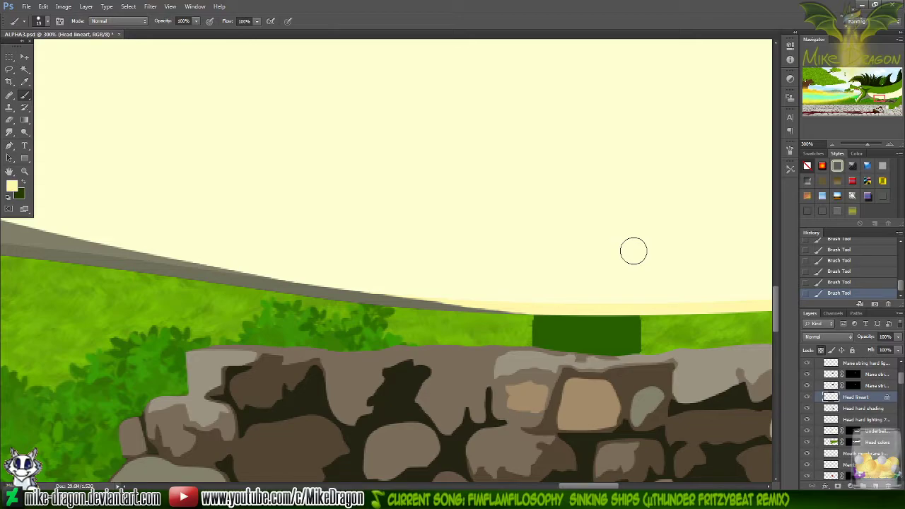
key("i")
left_click(161, 262)
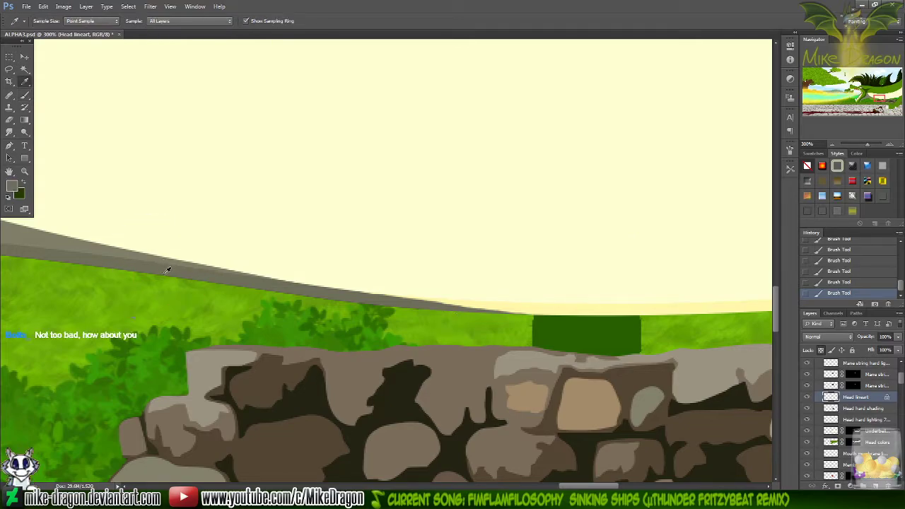
key("b")
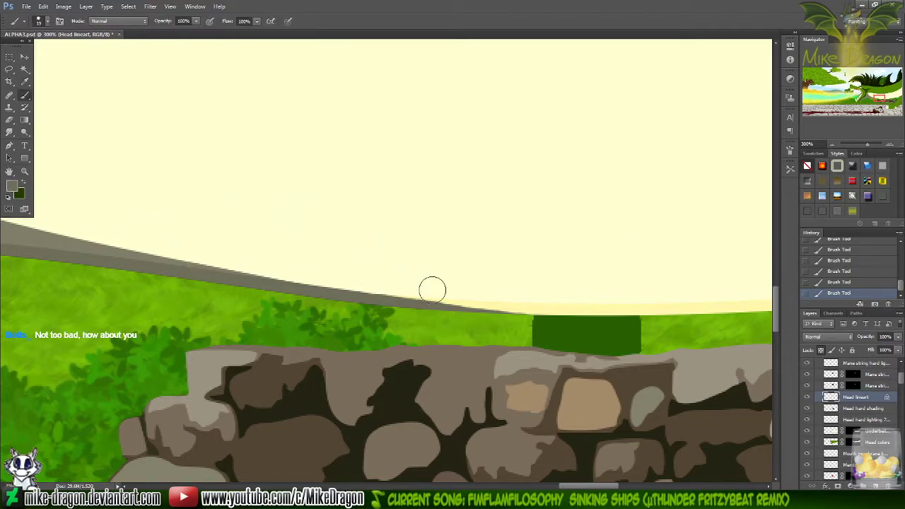
mouse_move(299, 278)
left_mouse_down()
mouse_move(447, 304)
mouse_move(416, 303)
left_mouse_up()
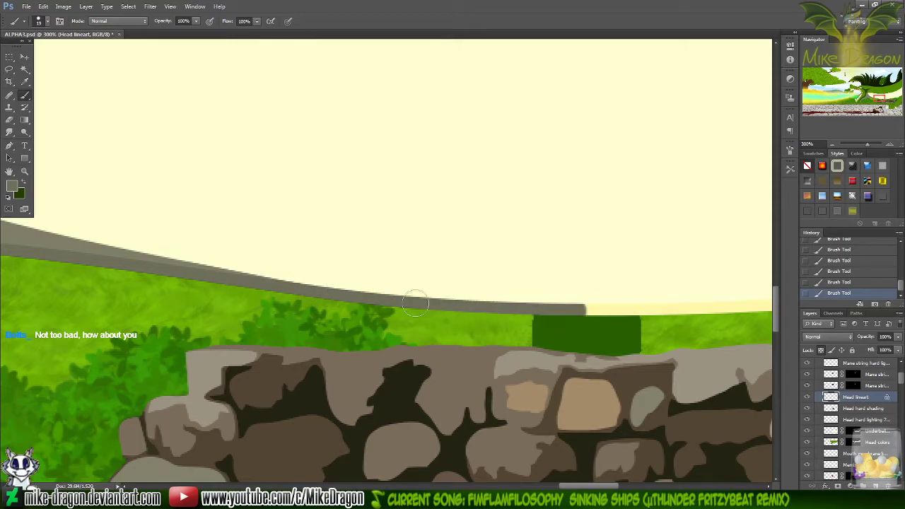
- Draw a closed Pen path around the grey outline from the shadow's tip to the grey end above the dark green block
key("p")
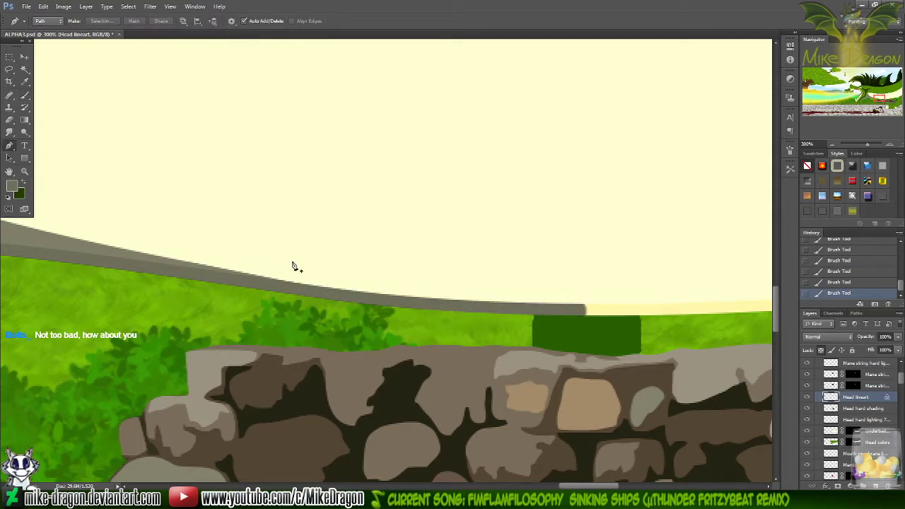
left_click(268, 278)
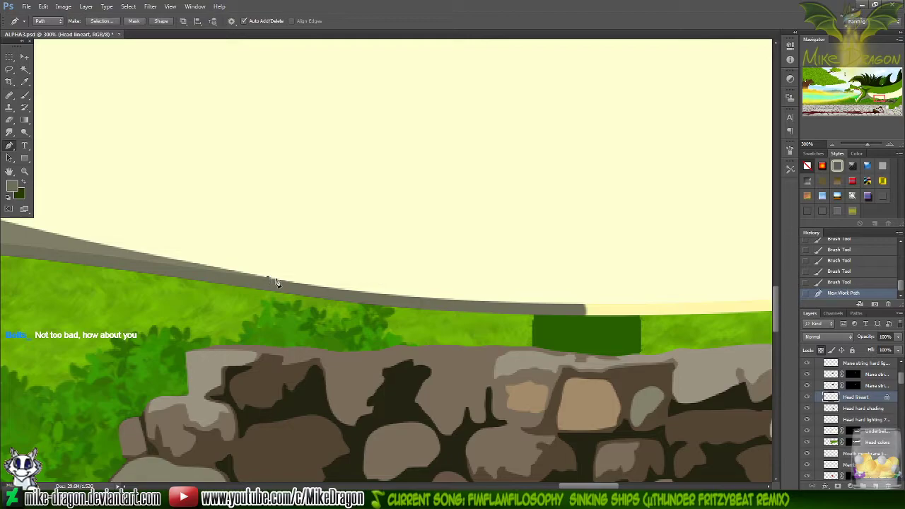
left_click(577, 322)
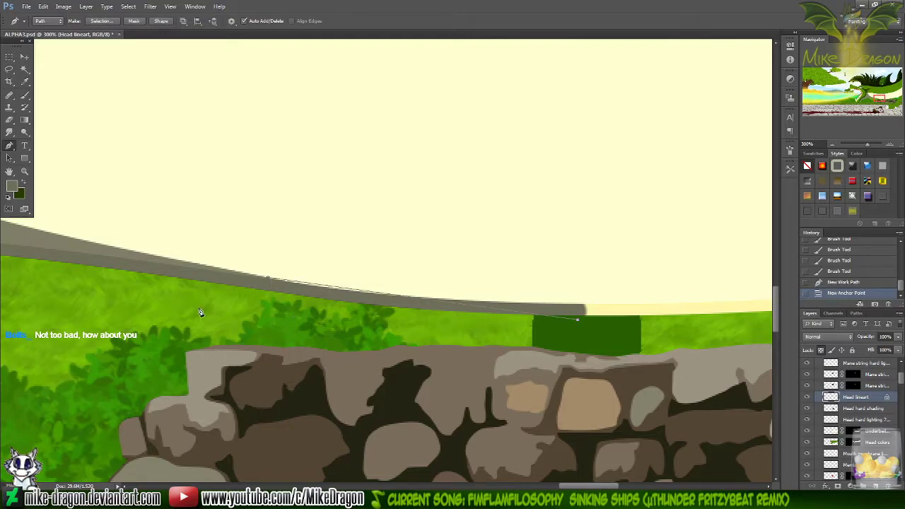
left_click(170, 309)
left_click(177, 235)
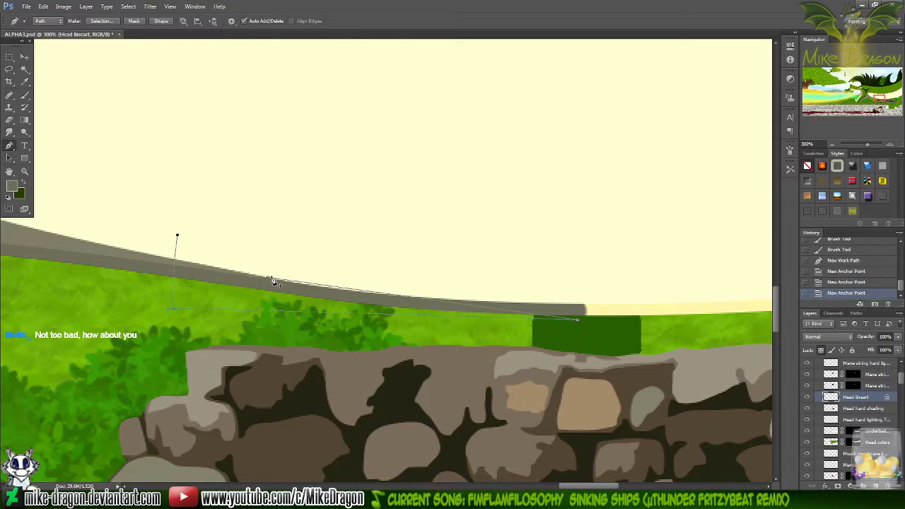
left_click(275, 280)
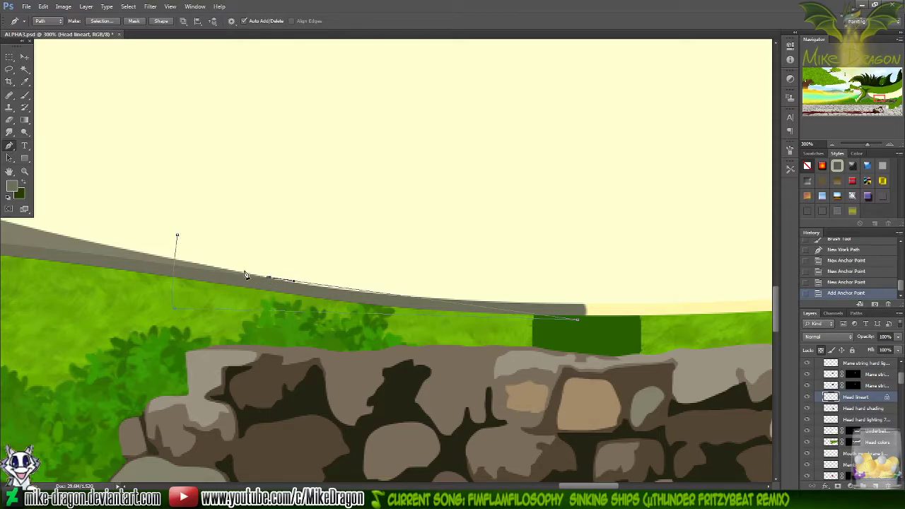
key("ctrl+z")
left_click(268, 281)
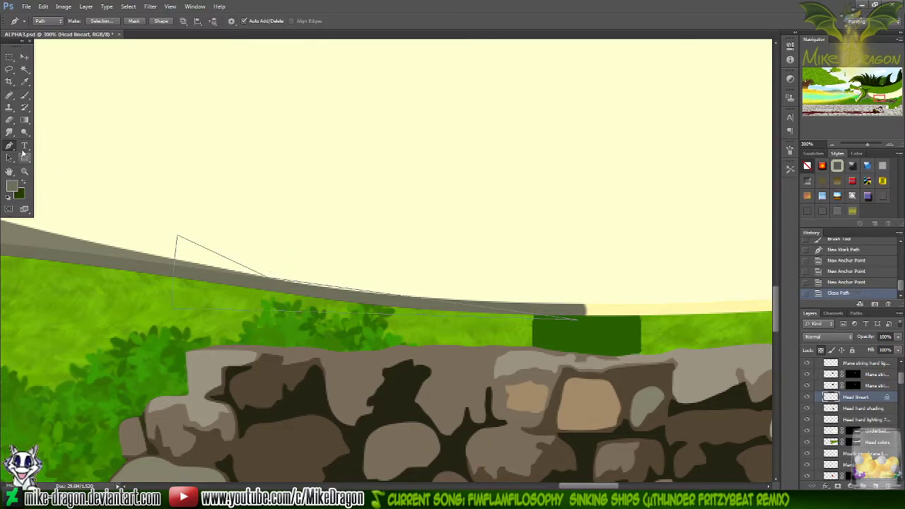
- Curve the path's upper edge with the Convert Point Tool and adjust its far end point to form a smooth taper
right_click(14, 150)
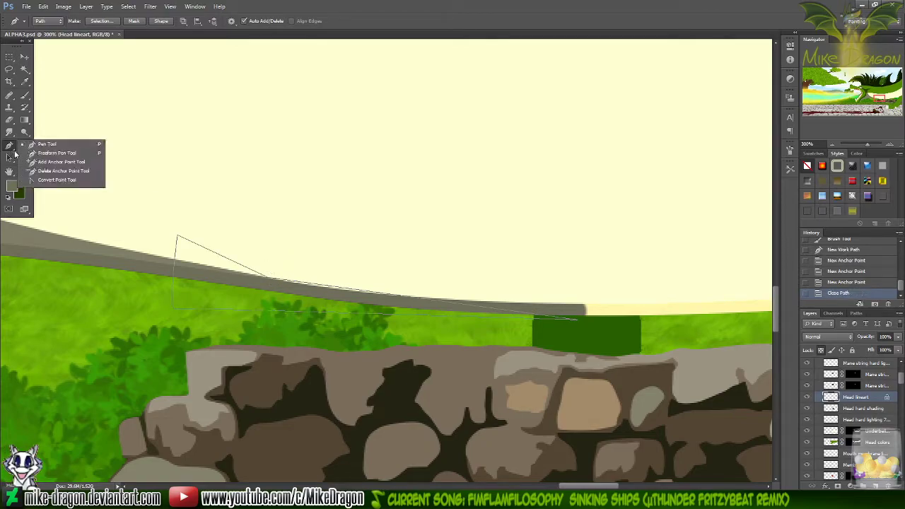
left_click(57, 179)
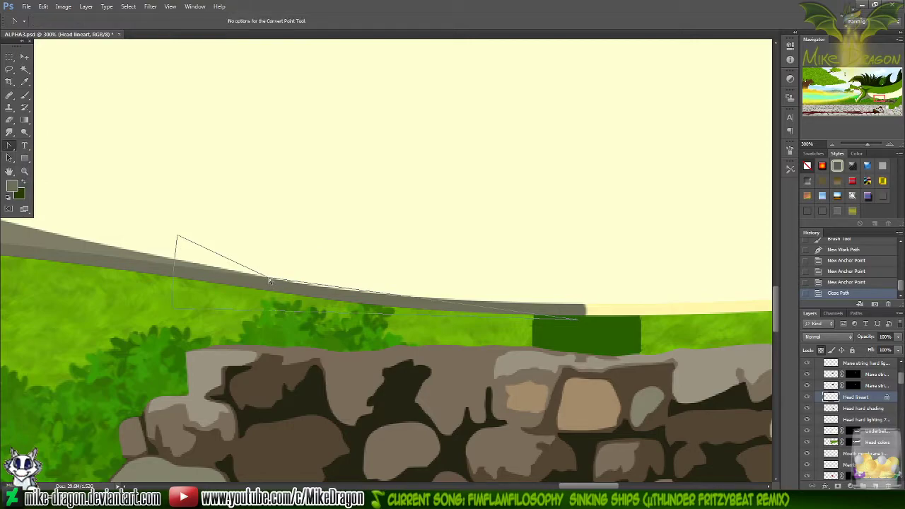
left_click_drag(268, 277, 470, 309)
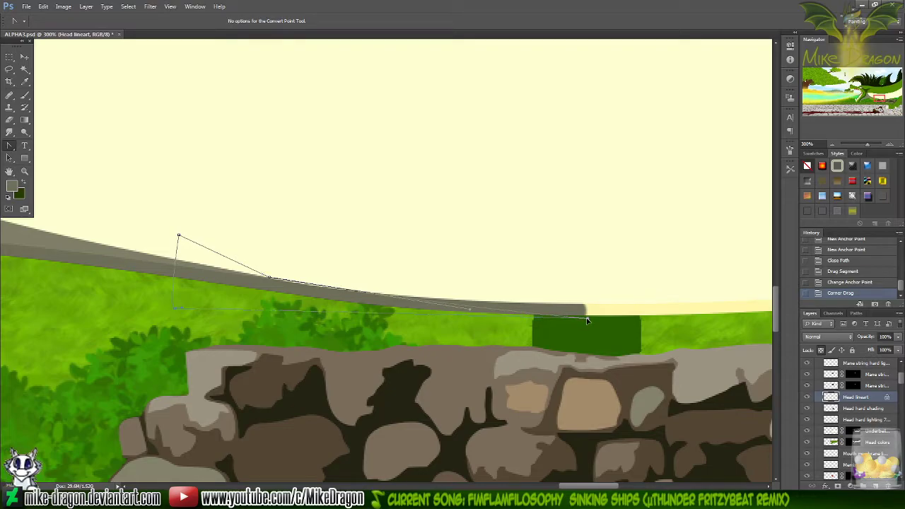
left_click_drag(584, 319, 589, 319)
- Turn the closed taper path into a selection and invert it, leaving the Eyedropper tool active
right_click(278, 99)
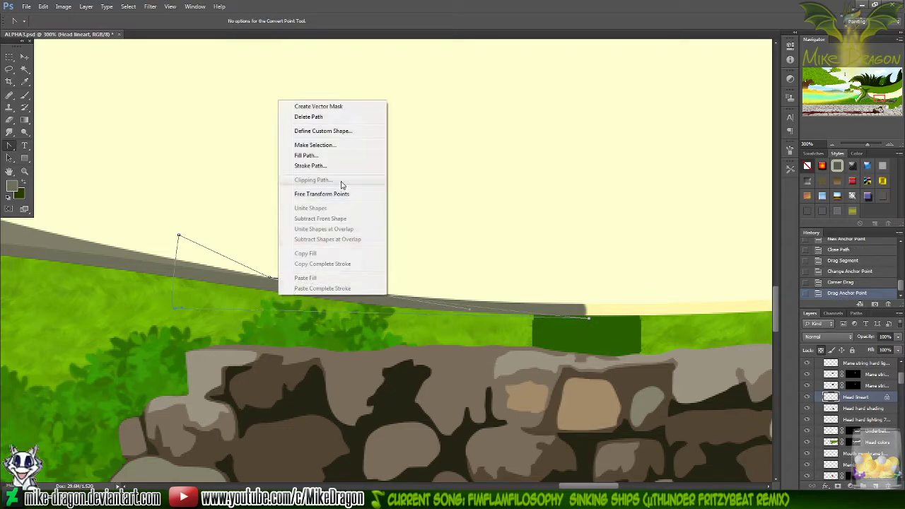
left_click(342, 147)
key("Return")
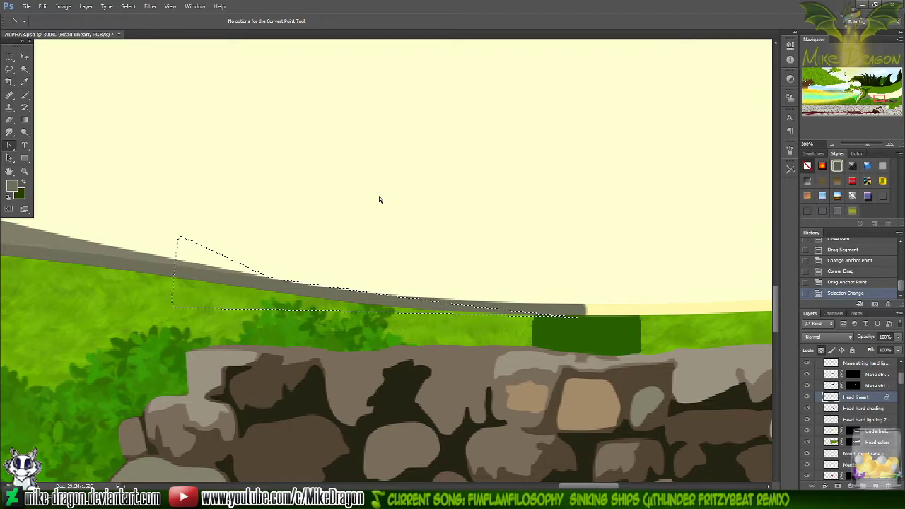
key("ctrl+shift+i")
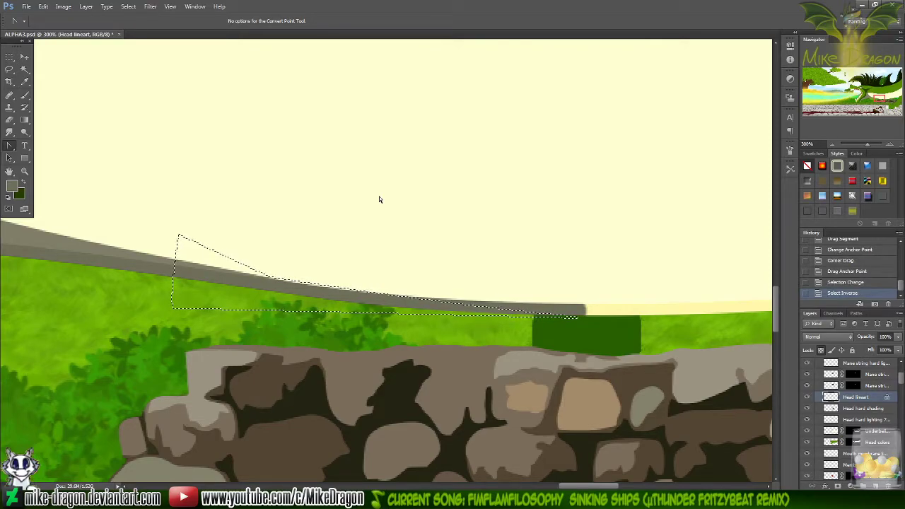
key("b")
key("i")
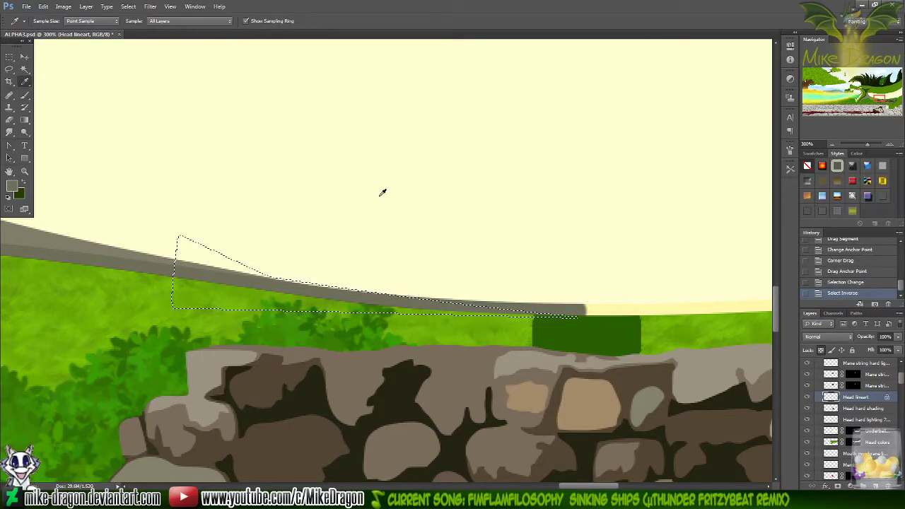
- Sample the belly outline's cream, paint over the grey outside the taper up to the dark green block, and deselect
left_click(646, 305)
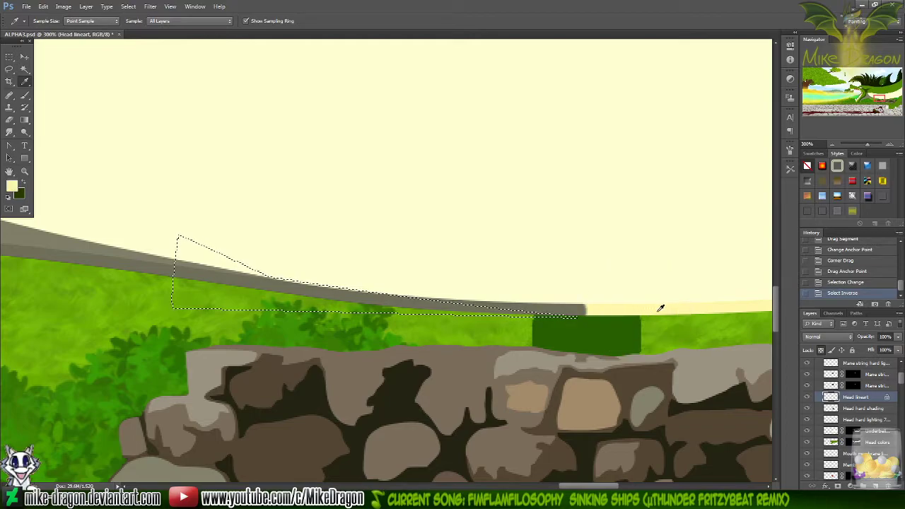
key("b")
mouse_move(568, 295)
left_mouse_down()
mouse_move(595, 308)
mouse_move(376, 294)
left_mouse_up()
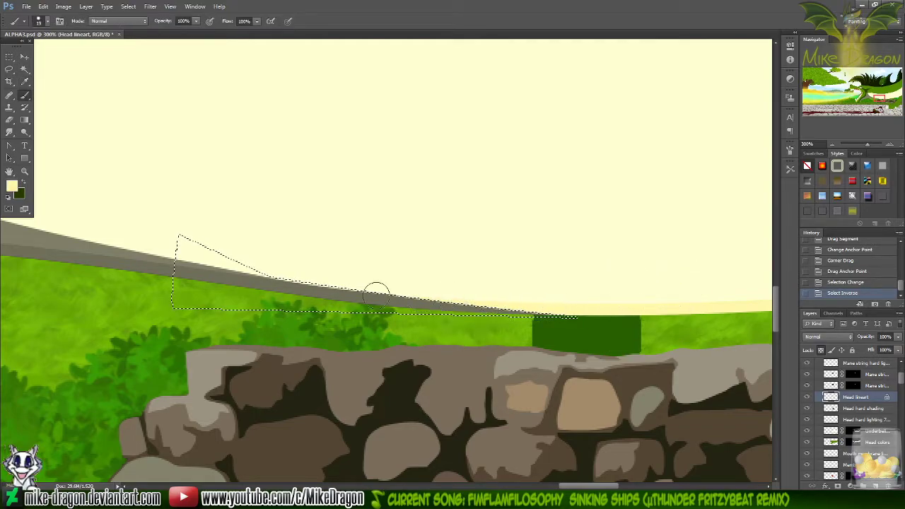
left_click_drag(545, 311, 573, 323)
key("ctrl+d")
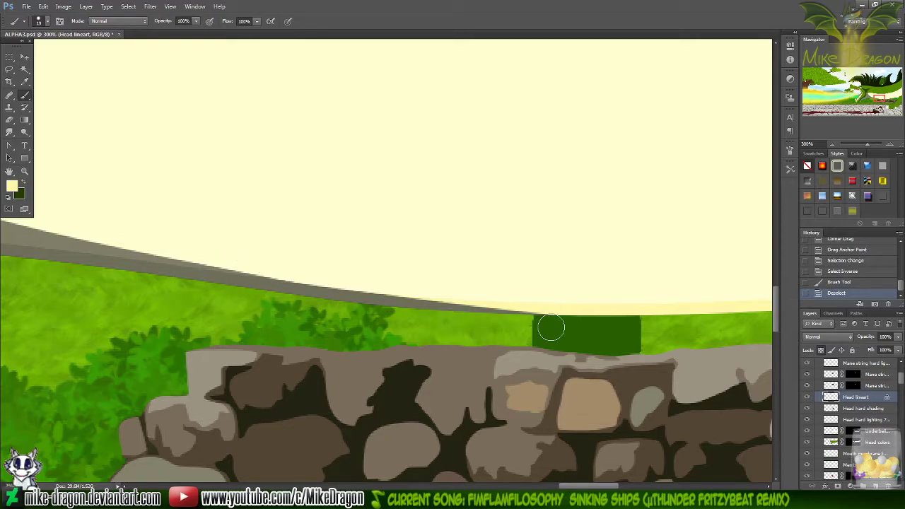
- Sample the throat outline's grey and recolour the belly's cream upper outline within the shadow beside the jaw
key("ctrl+minus")
key("ctrl+minus")
key("ctrl+minus")
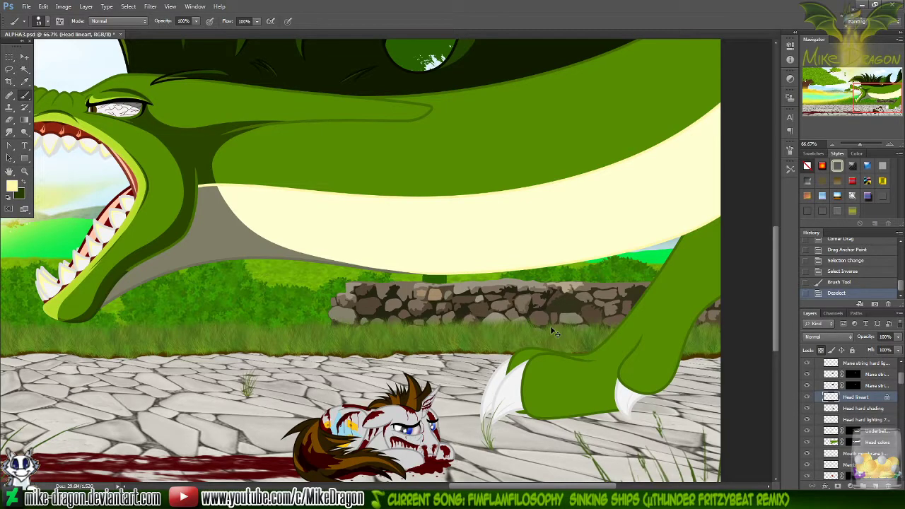
key("ctrl+plus")
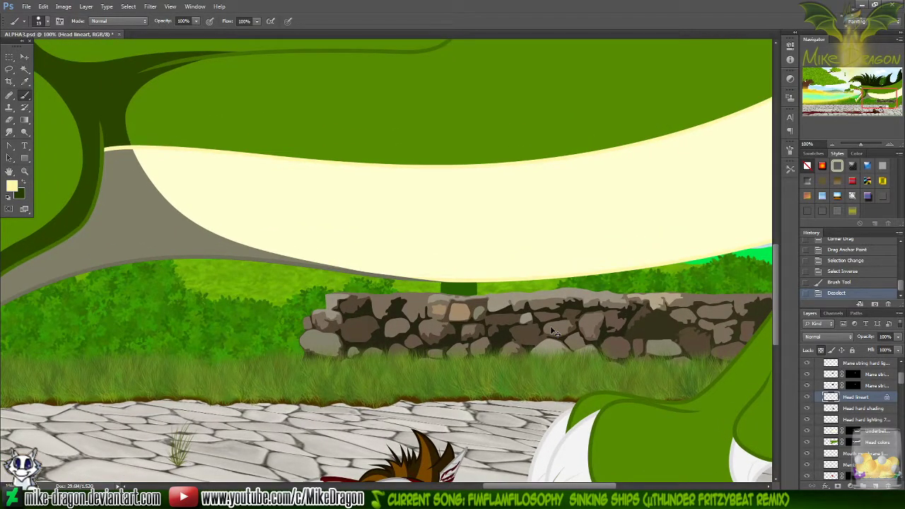
key("ctrl+plus")
key("ctrl+plus")
key("ctrl+plus")
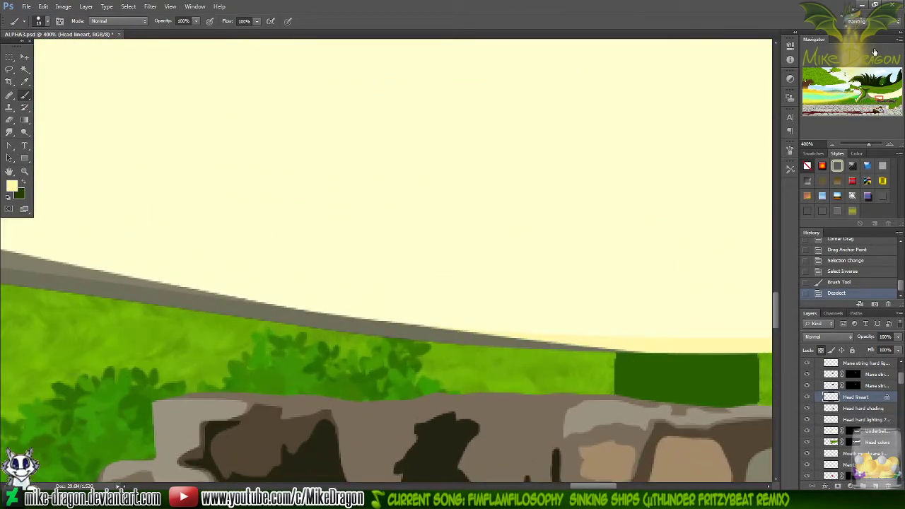
left_click_drag(877, 92, 865, 97)
key("i")
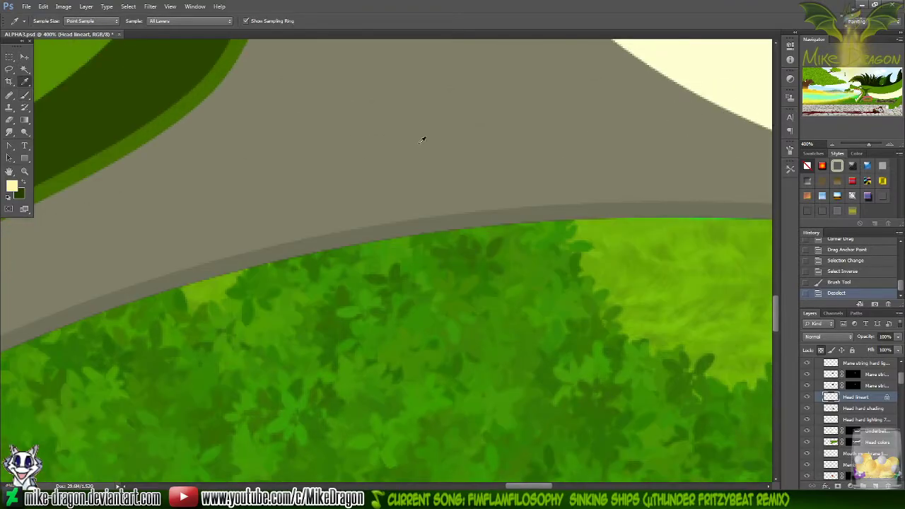
left_click(278, 248)
key("b")
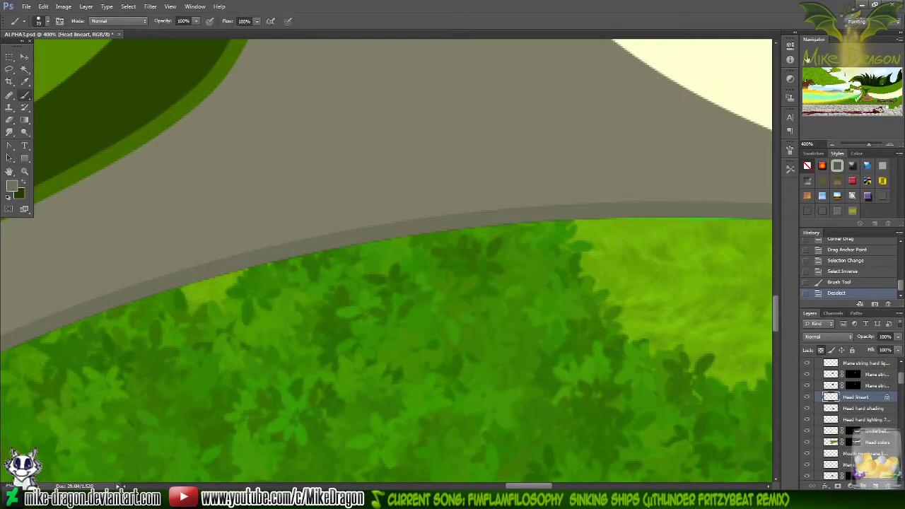
left_click_drag(860, 83, 867, 91)
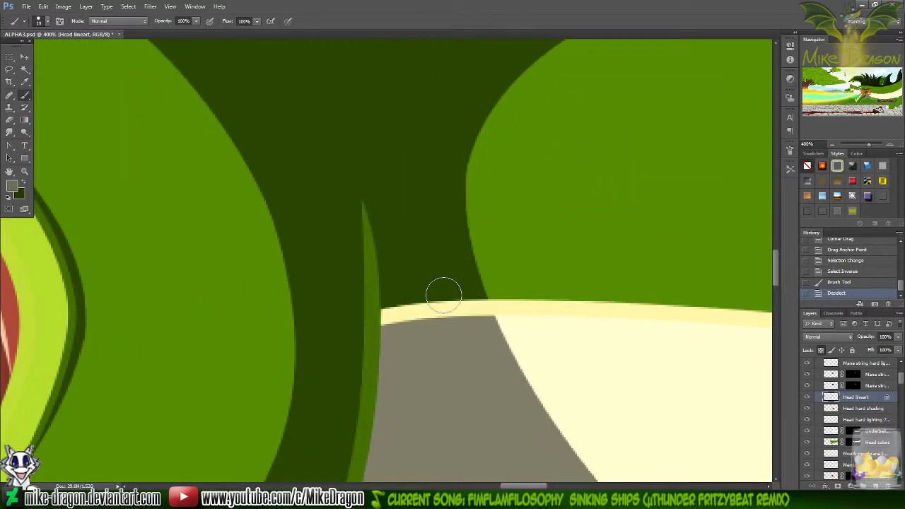
mouse_move(452, 321)
left_mouse_down()
mouse_move(444, 293)
mouse_move(478, 328)
mouse_move(469, 304)
mouse_move(473, 332)
mouse_move(434, 297)
mouse_move(395, 304)
left_mouse_up()
- Recolour the jaw's back outline dark green from its upper tip down to the chin's shadow, touching up the grey where it meets the belly outline
key("x")
mouse_move(365, 211)
left_mouse_down()
mouse_move(348, 267)
mouse_move(368, 345)
mouse_move(374, 323)
mouse_move(370, 375)
left_mouse_up()
key("x")
mouse_move(387, 318)
left_mouse_down()
mouse_move(421, 290)
mouse_move(406, 341)
mouse_move(398, 320)
mouse_move(404, 309)
mouse_move(401, 331)
mouse_move(416, 355)
mouse_move(402, 323)
left_mouse_up()
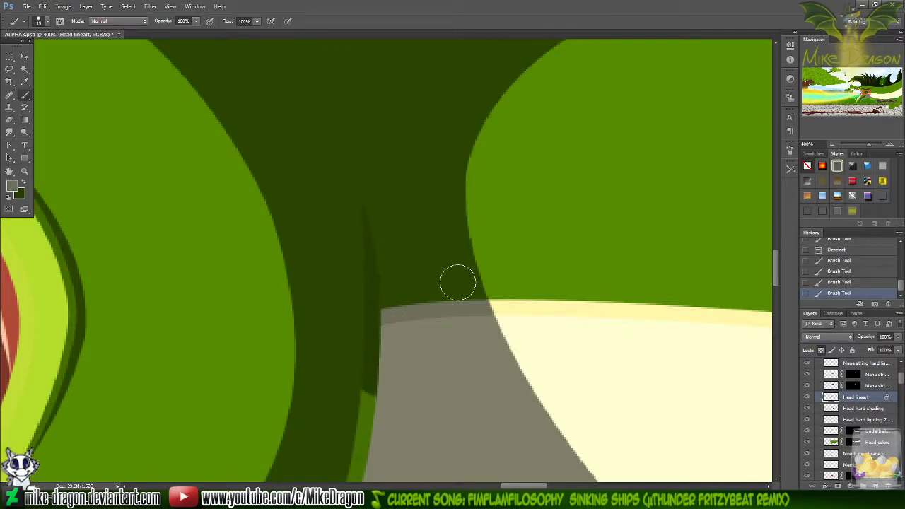
scroll(463, 103, "down", 3)
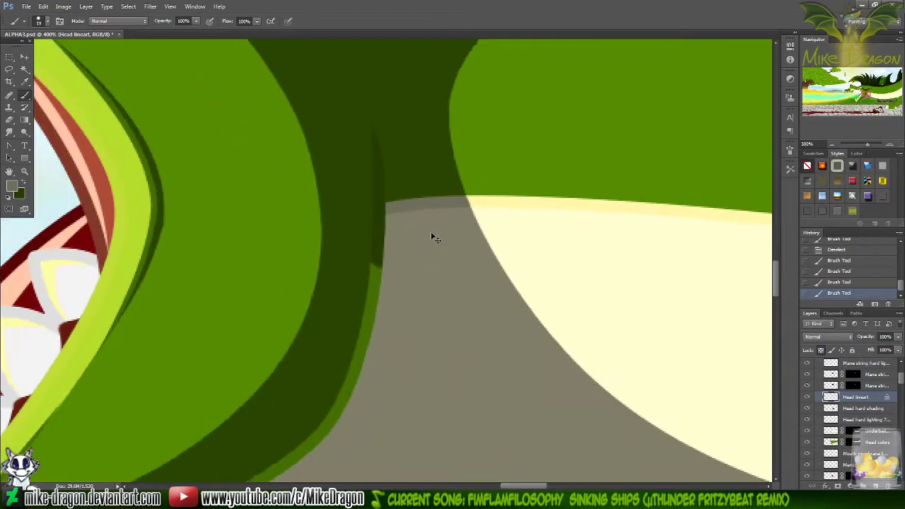
scroll(424, 246, "down", 2)
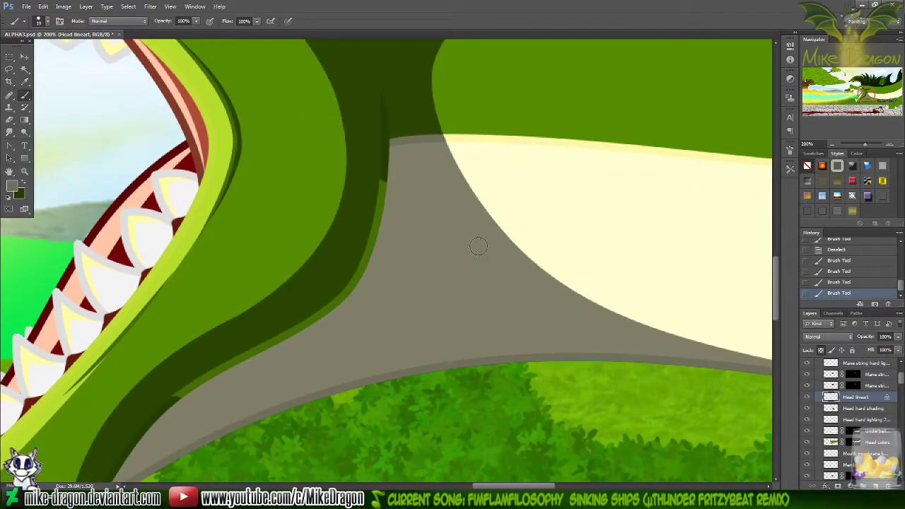
key("x")
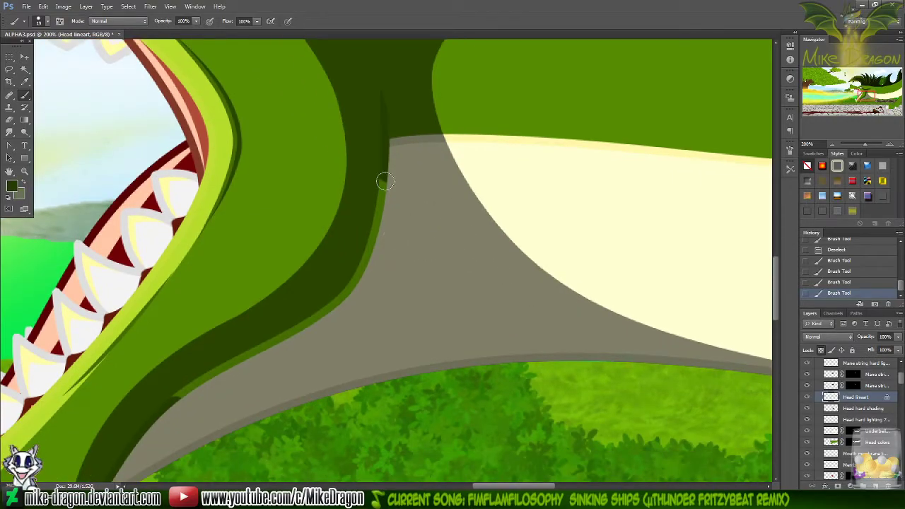
mouse_move(379, 189)
left_mouse_down()
mouse_move(364, 262)
mouse_move(342, 296)
mouse_move(173, 392)
left_mouse_up()
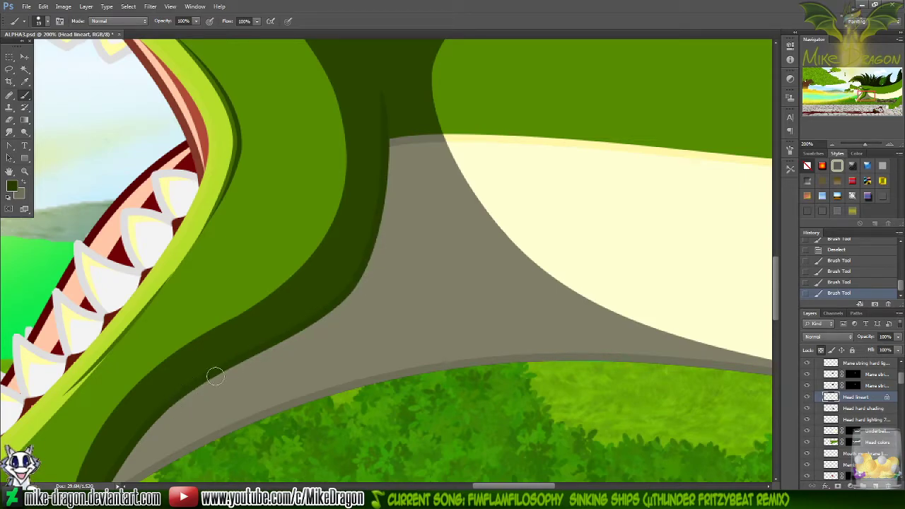
- Recolour the shadowed start of the line behind the cheek dark green, tapering it into the lighter green line
scroll(427, 299, "down", 2)
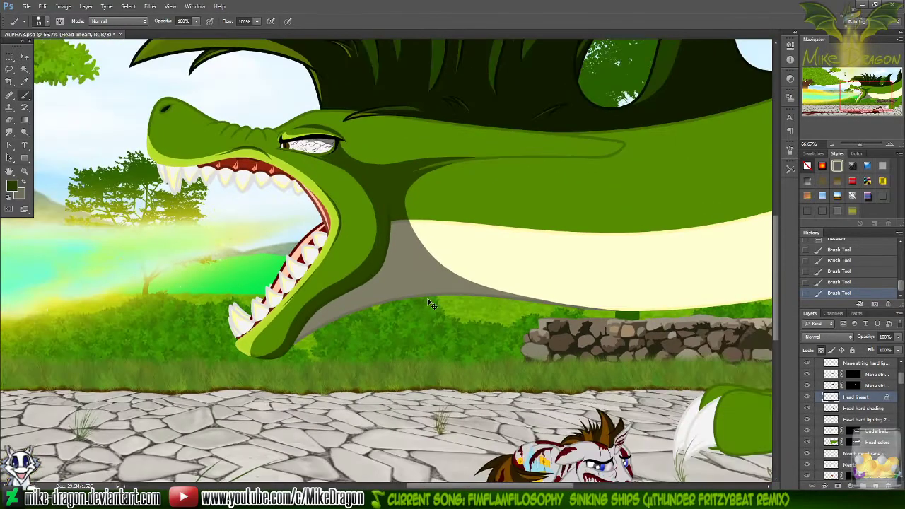
scroll(427, 303, "up", 2)
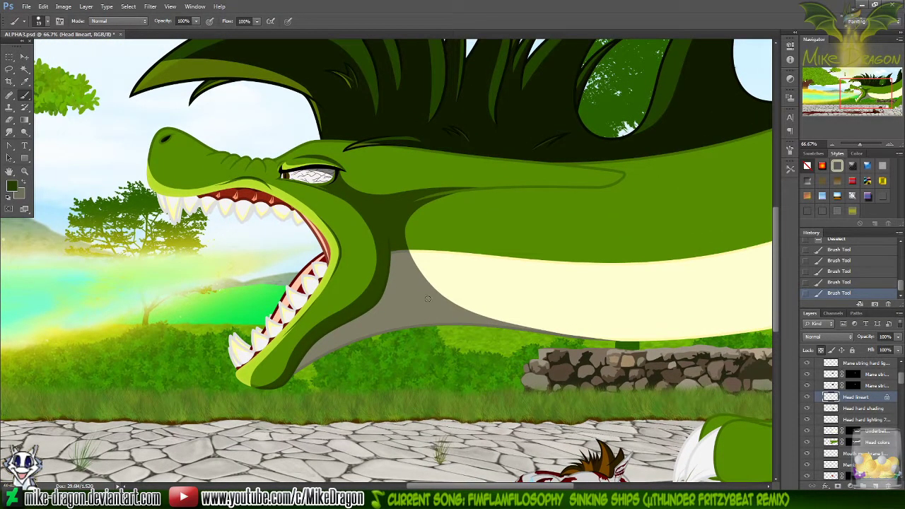
scroll(427, 300, "up", 1)
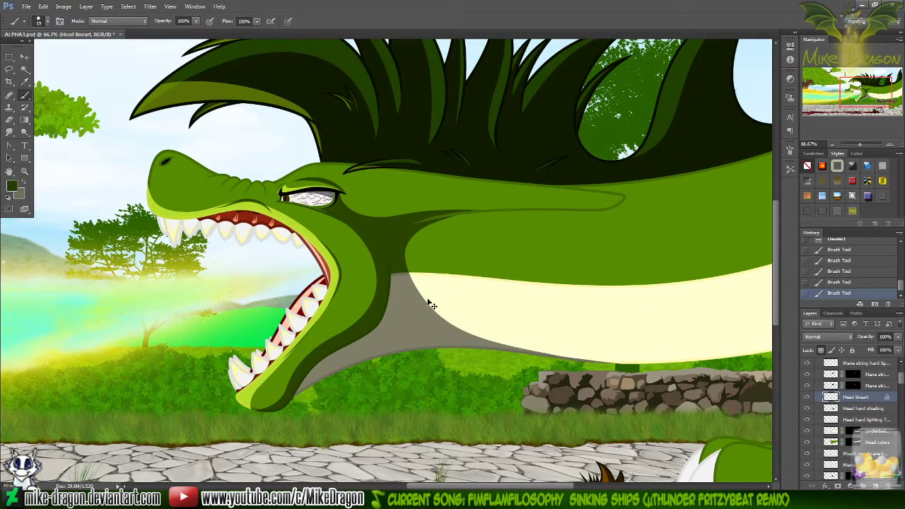
scroll(427, 303, "up", 1)
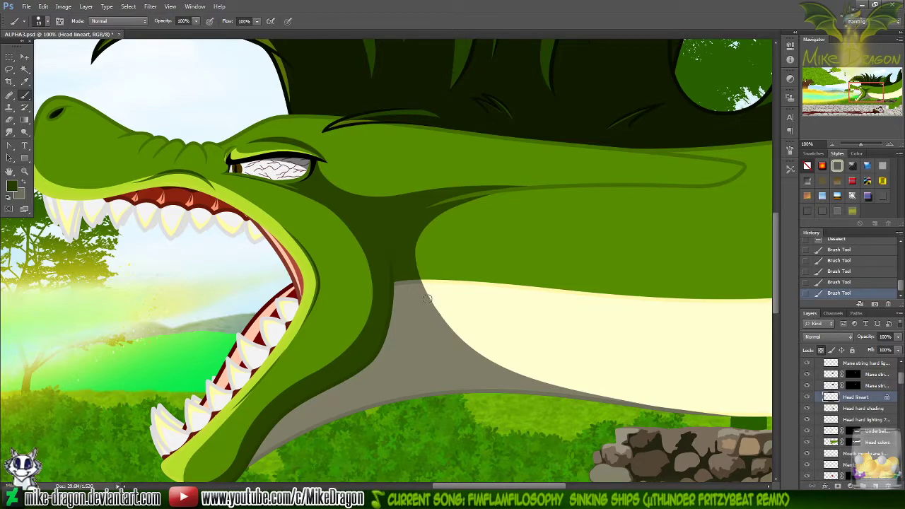
scroll(430, 297, "up", 1)
scroll(433, 284, "up", 1)
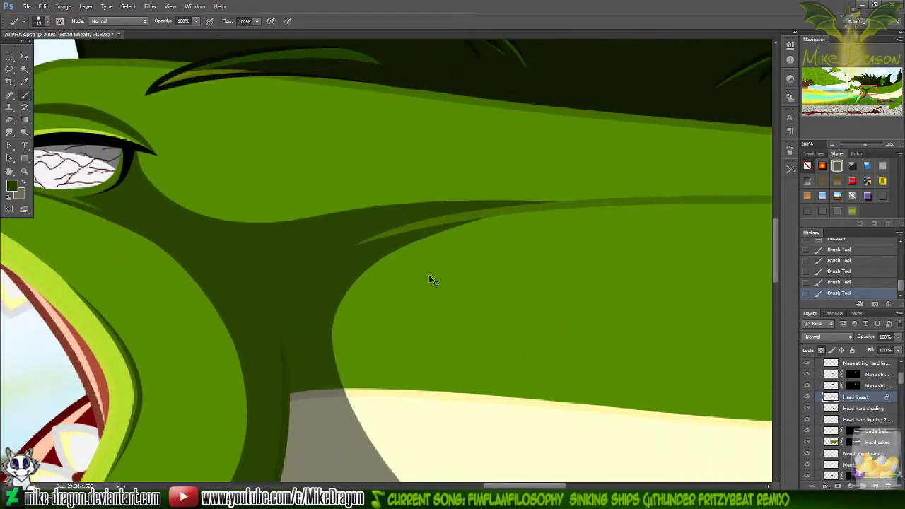
scroll(400, 275, "up", 2)
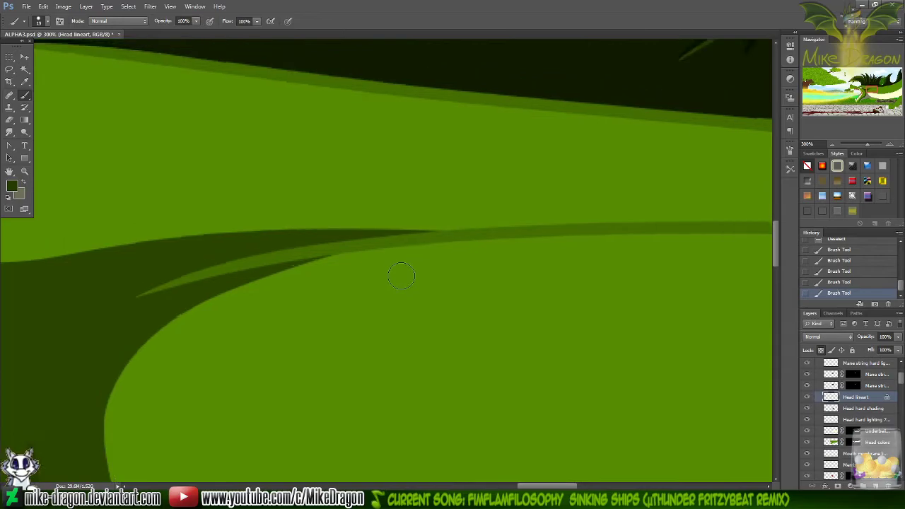
mouse_move(114, 301)
left_mouse_down()
mouse_move(315, 285)
mouse_move(334, 268)
mouse_move(293, 267)
mouse_move(370, 257)
left_mouse_up()
left_click_drag(514, 275, 531, 277)
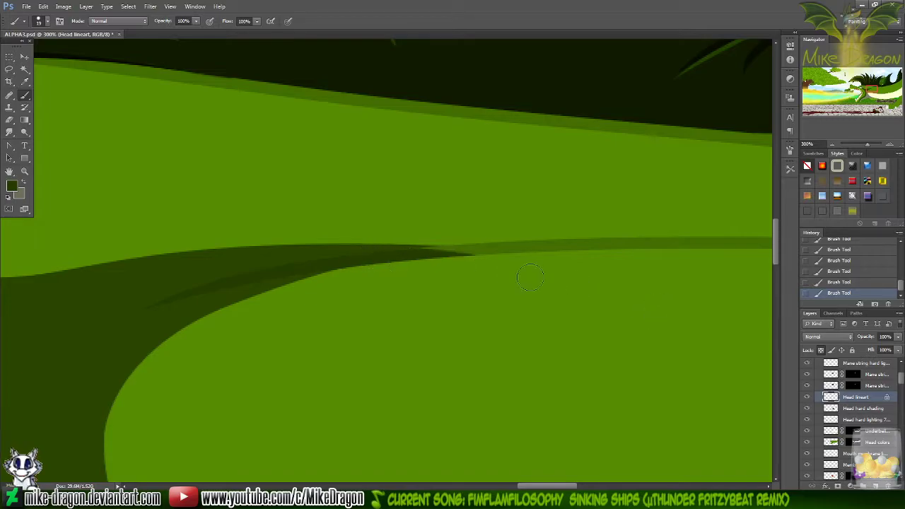
left_click_drag(407, 258, 509, 252)
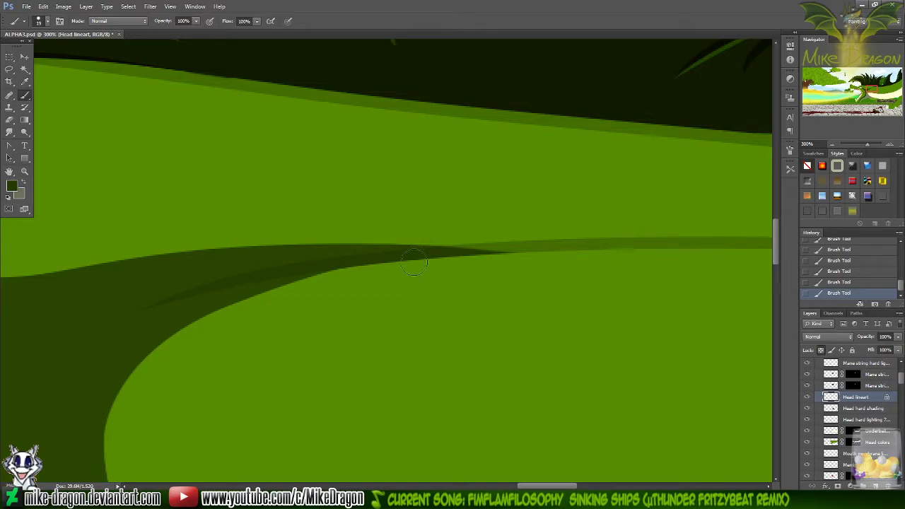
left_click_drag(414, 263, 556, 248)
- Recolour the rim at the eye's back corner and the crease line beneath the eye in dark green
key("ctrl+minus")
key("ctrl+minus")
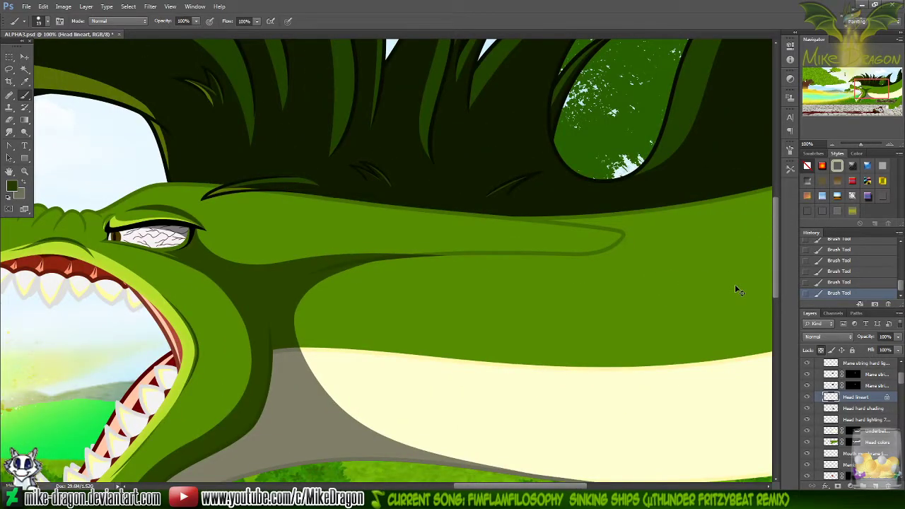
left_click_drag(866, 88, 856, 88)
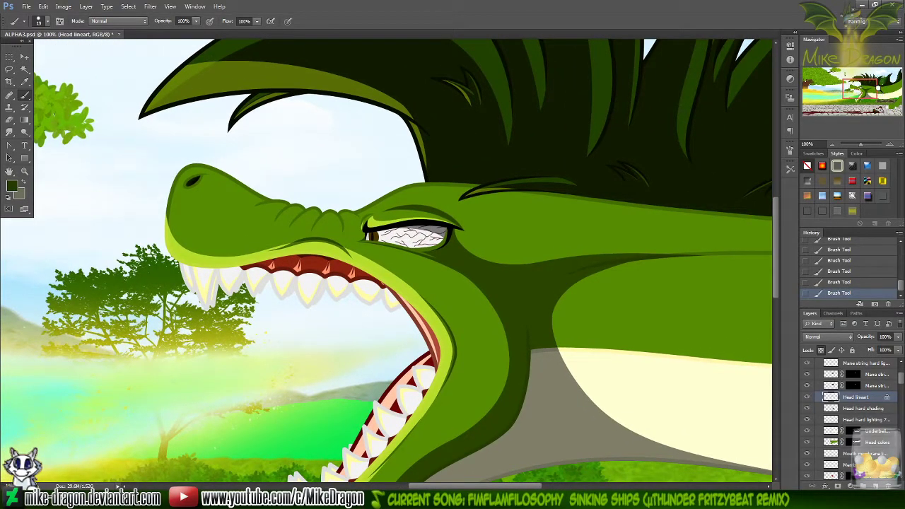
key("ctrl+plus")
key("ctrl+plus")
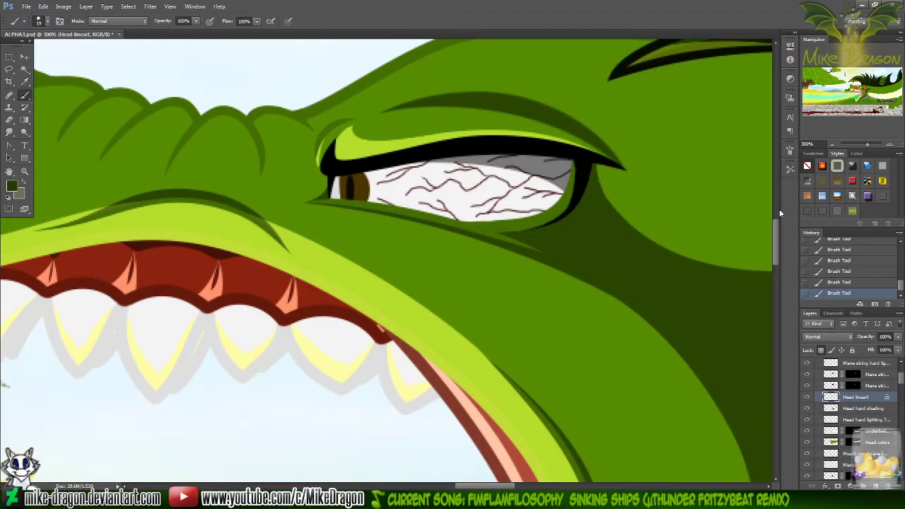
left_click_drag(777, 228, 775, 221)
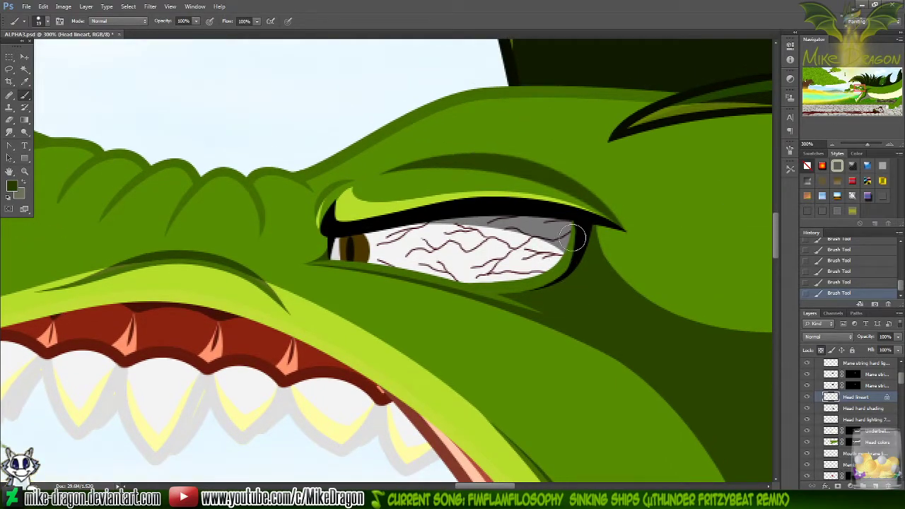
left_click_drag(570, 227, 572, 273)
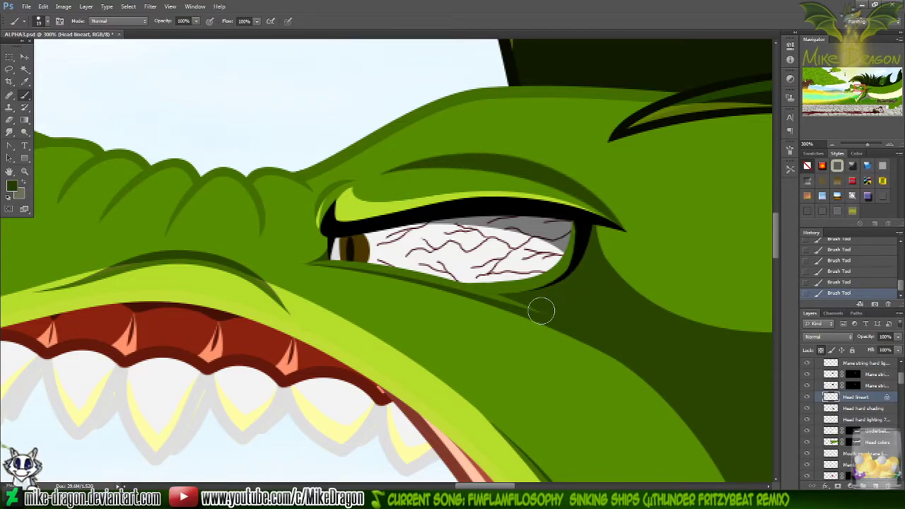
mouse_move(535, 312)
left_mouse_down()
mouse_move(468, 292)
mouse_move(455, 274)
mouse_move(329, 276)
mouse_move(304, 264)
mouse_move(370, 266)
mouse_move(389, 285)
mouse_move(306, 264)
left_mouse_up()
key("ctrl+z")
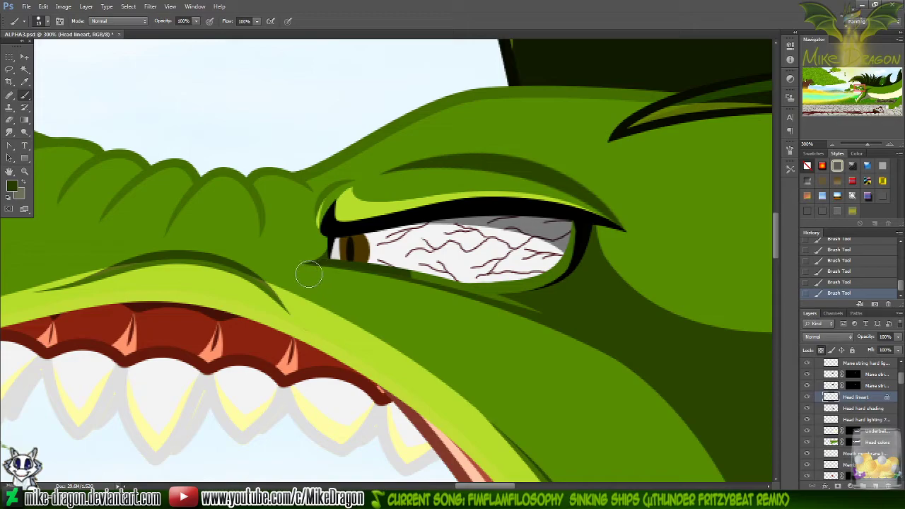
mouse_move(394, 284)
left_mouse_down()
mouse_move(418, 280)
mouse_move(529, 310)
mouse_move(478, 291)
mouse_move(491, 309)
left_mouse_up()
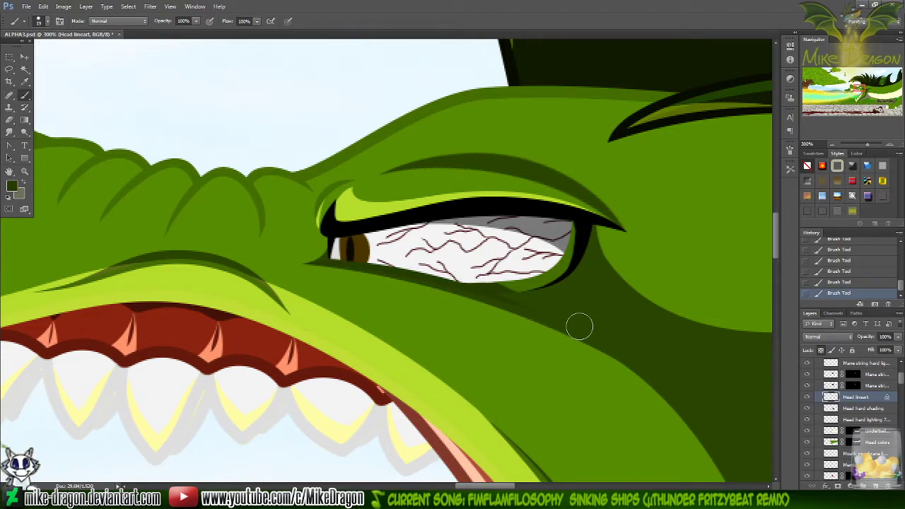
- Recolour the inner rim at the eye's back corner dark green with a 9 px brush, touching up the adjoining black outline
key("ctrl+minus")
key("ctrl+minus")
key("ctrl+minus")
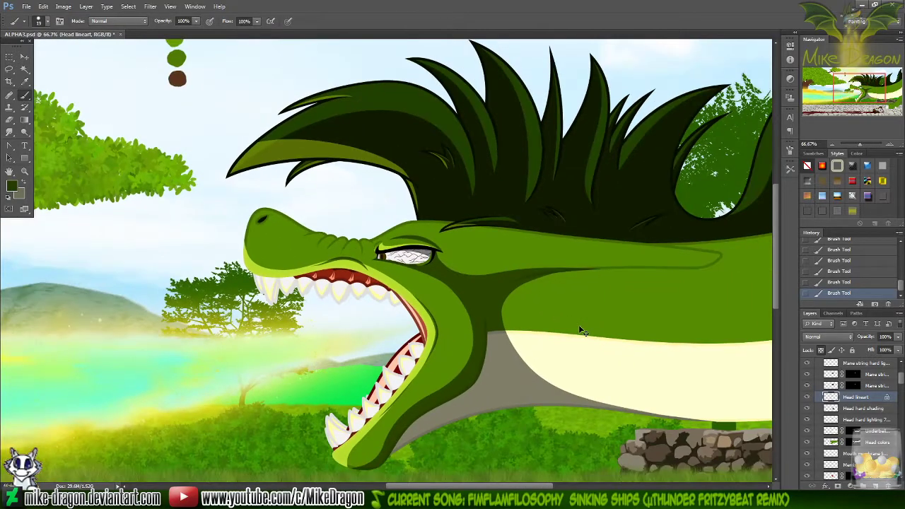
key("ctrl+plus")
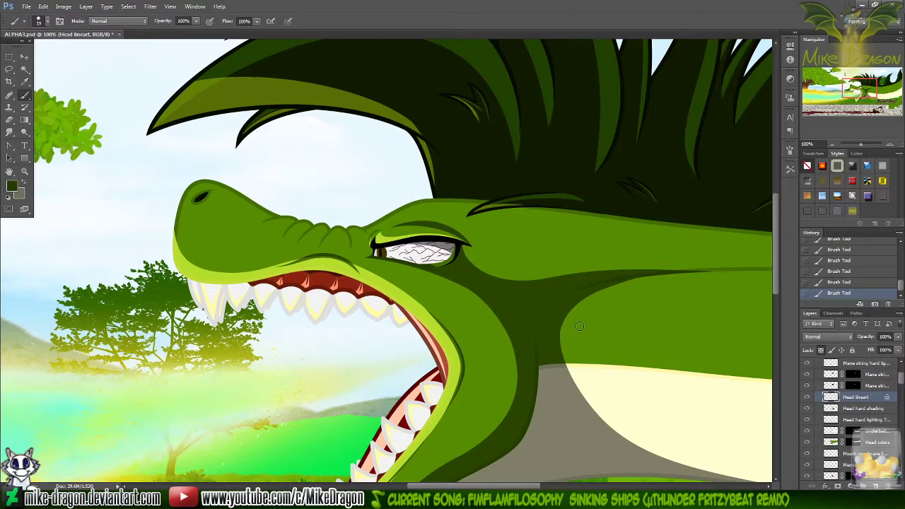
key("ctrl+plus")
key("ctrl+plus")
key("ctrl+plus")
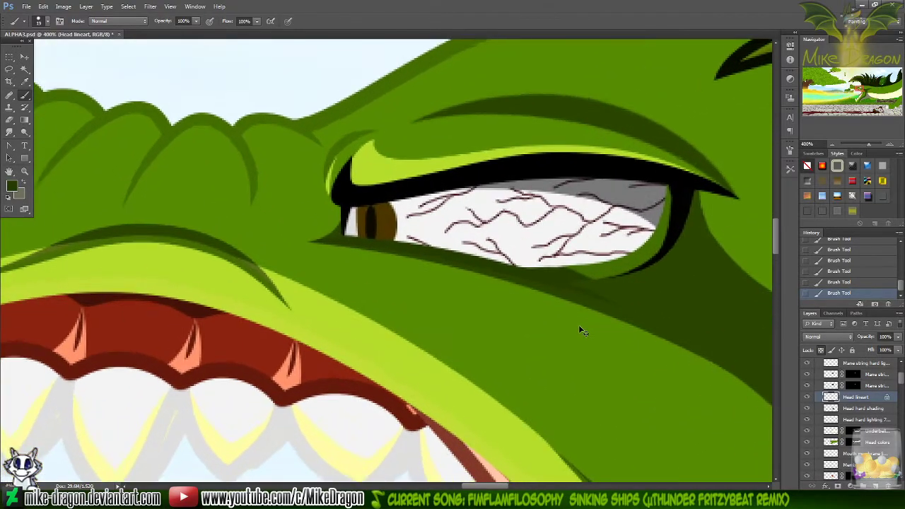
scroll(580, 328, "right", 5)
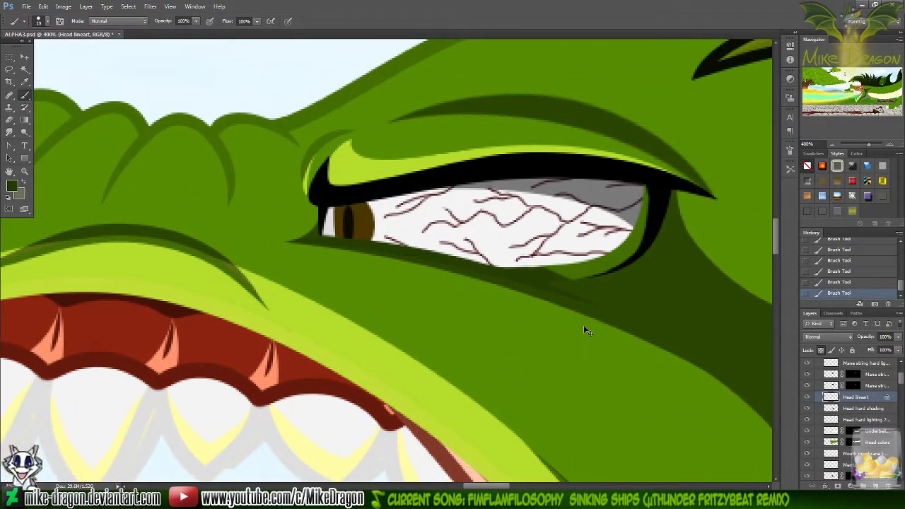
scroll(612, 304, "right", 2)
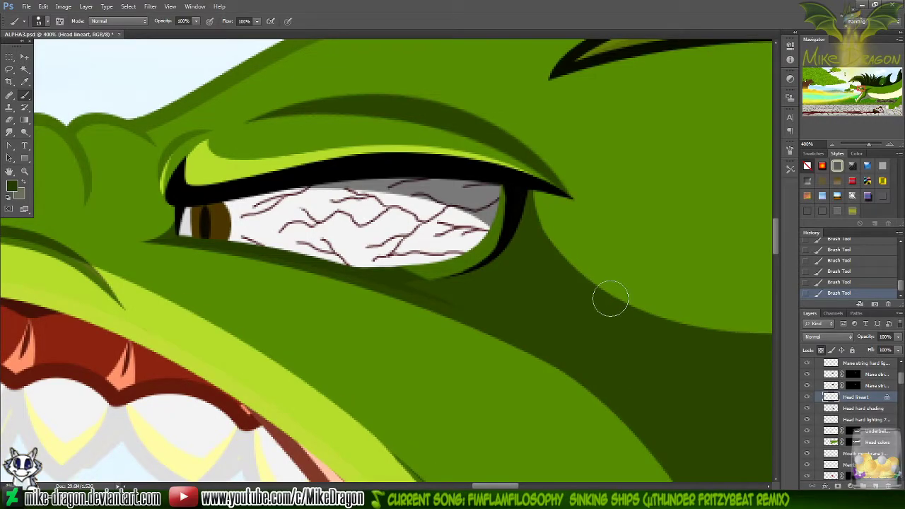
key("i")
key("x")
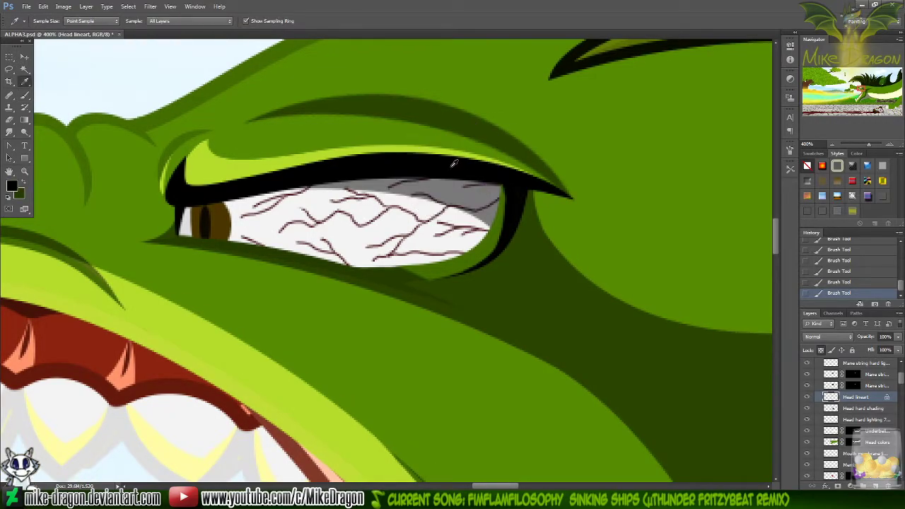
key("b")
key("x")
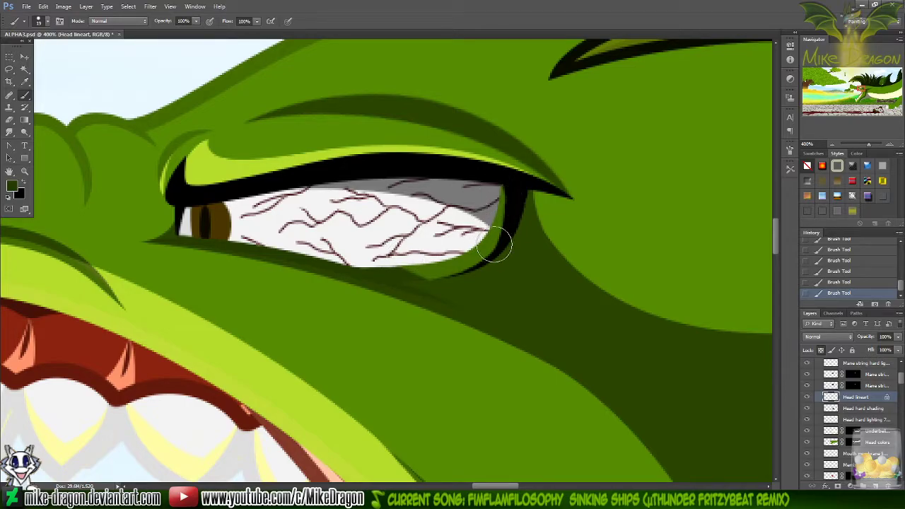
right_click(442, 245)
left_click(485, 162)
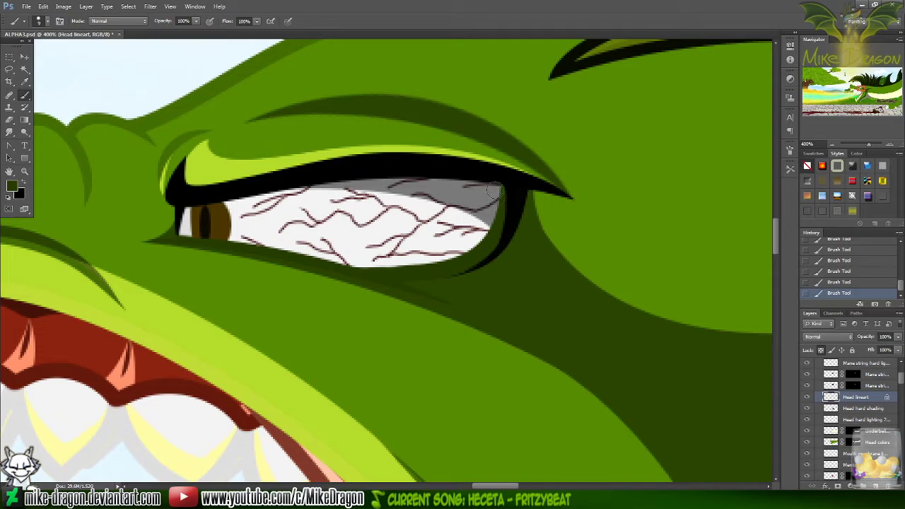
key("x")
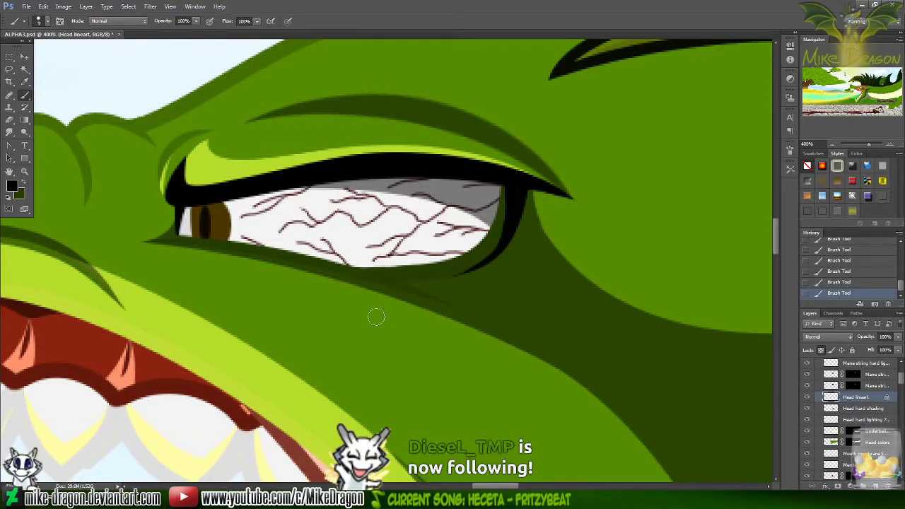
- Sample the green beside the brow outline and set a 1 px brush for fine touch-ups at the eye's front corner
key("i")
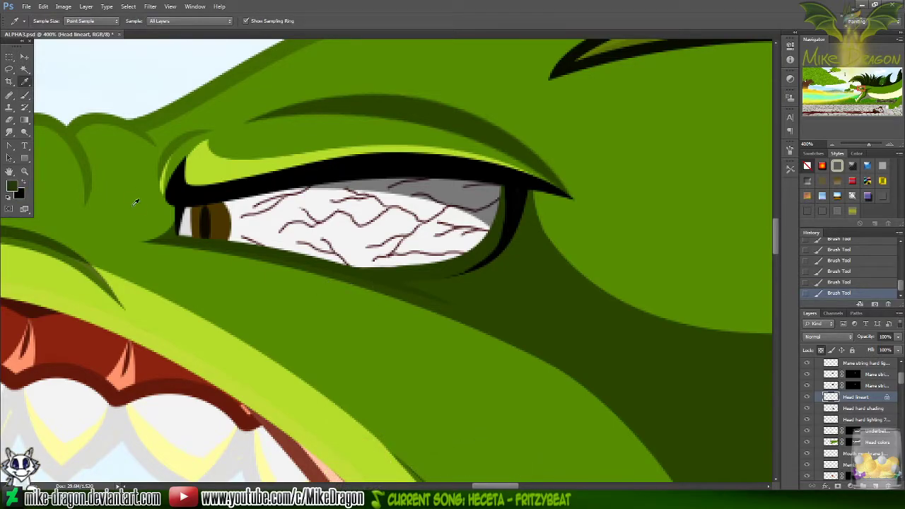
left_click(151, 119)
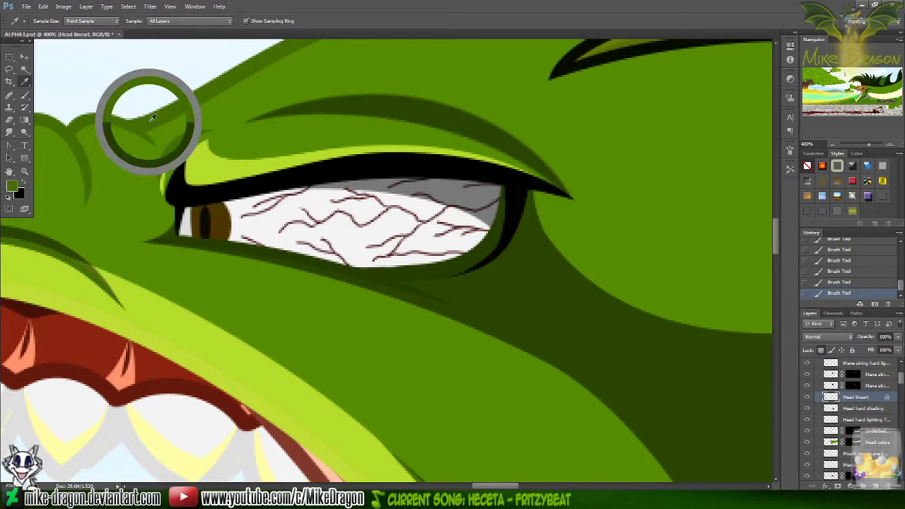
key("b")
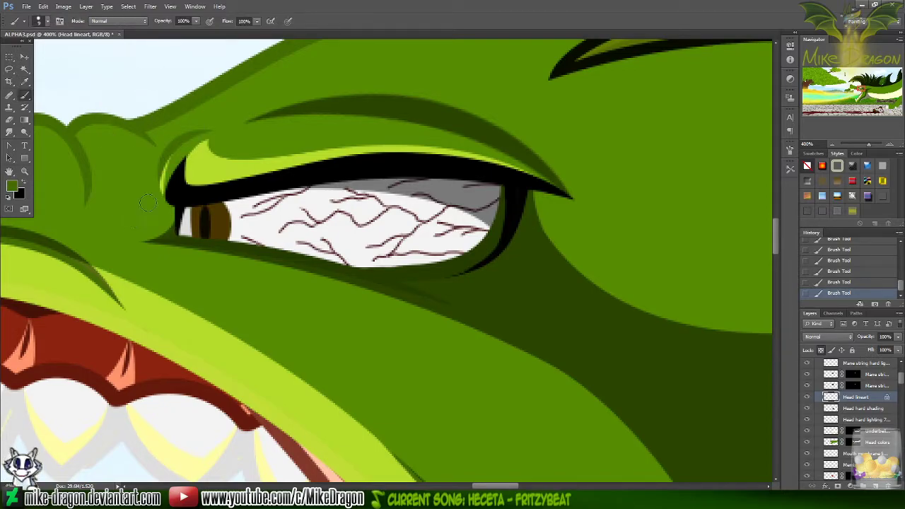
right_click(154, 212)
key("Return")
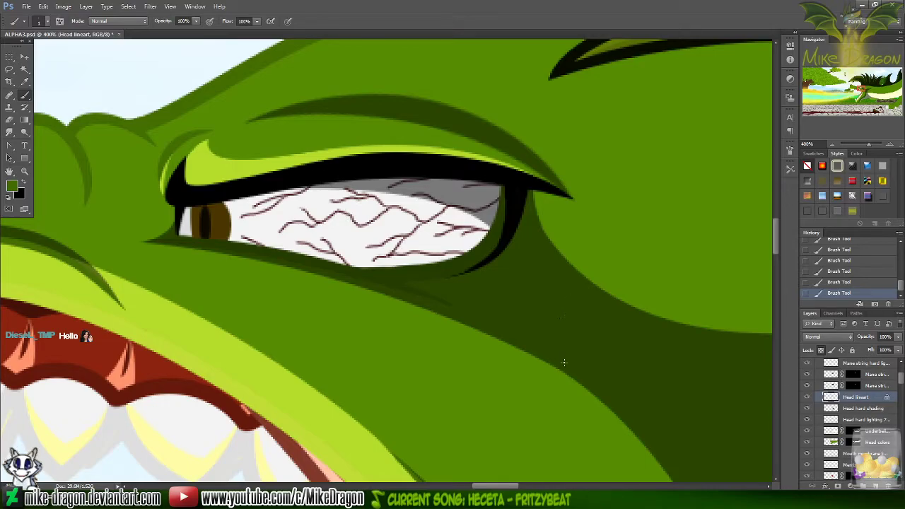
- Sample the gum highlight's salmon and lock the transparent pixels of the Mandibule lineart layer
key("ctrl+minus")
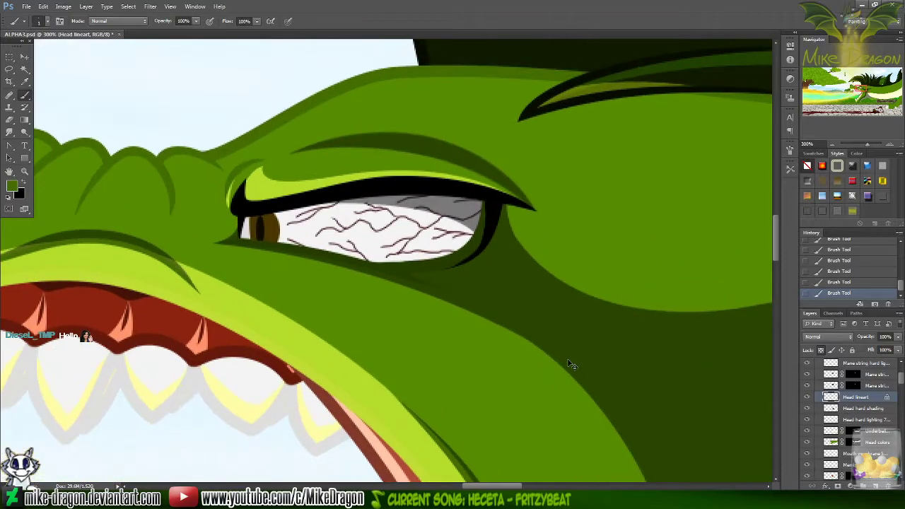
key("ctrl+minus")
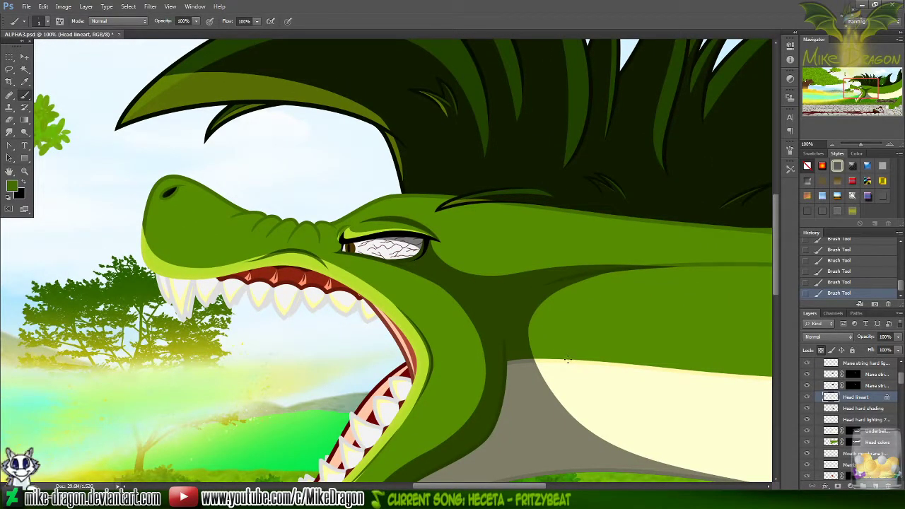
key("ctrl+plus")
key("ctrl+plus")
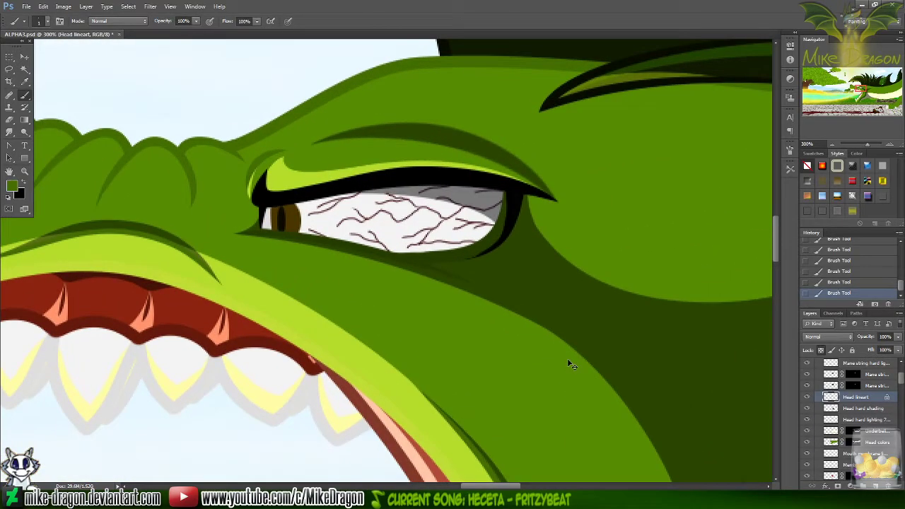
key("ctrl+plus")
scroll(568, 364, "left", 5)
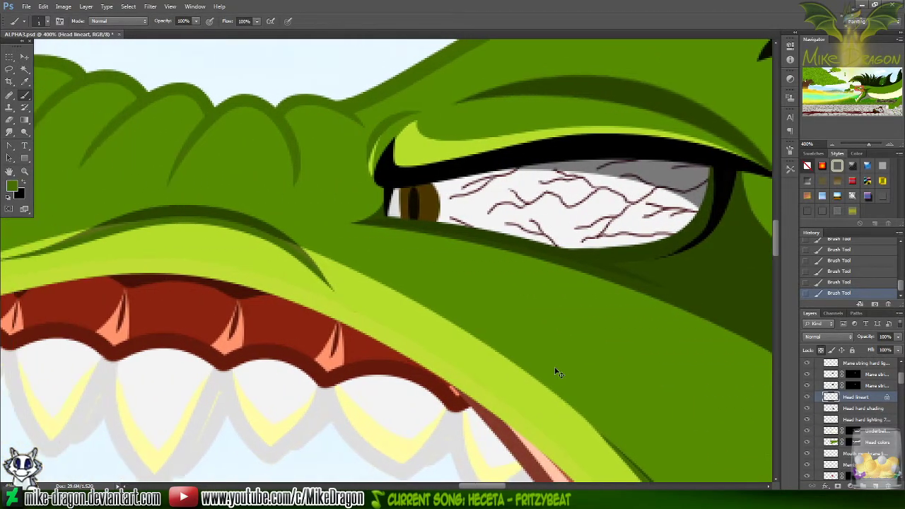
scroll(556, 373, "left", 5)
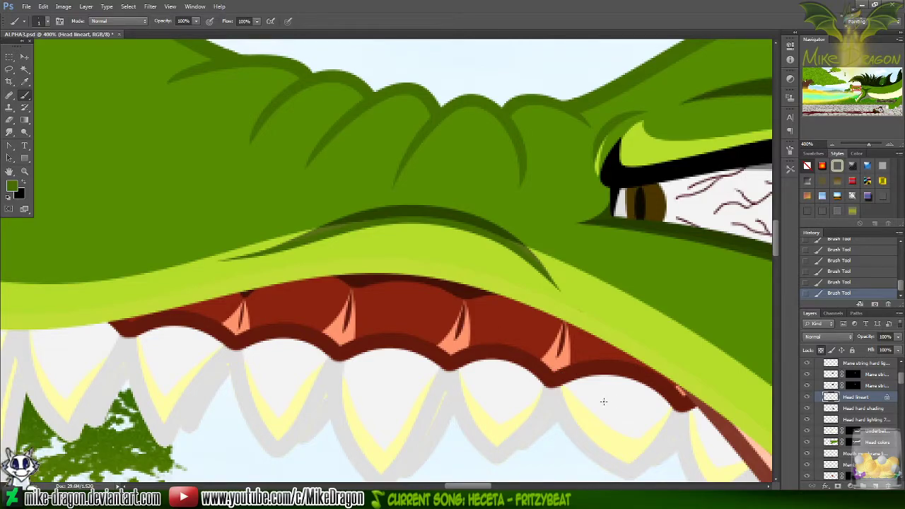
key("i")
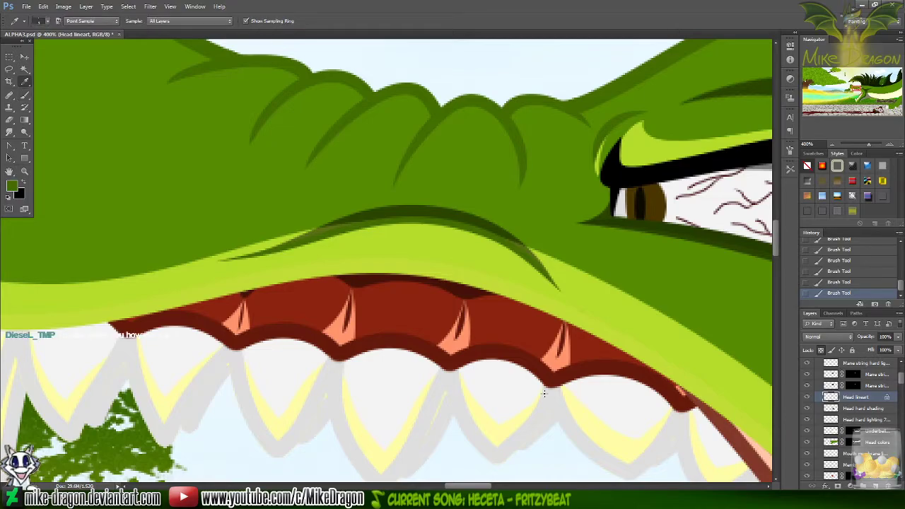
left_click(564, 359)
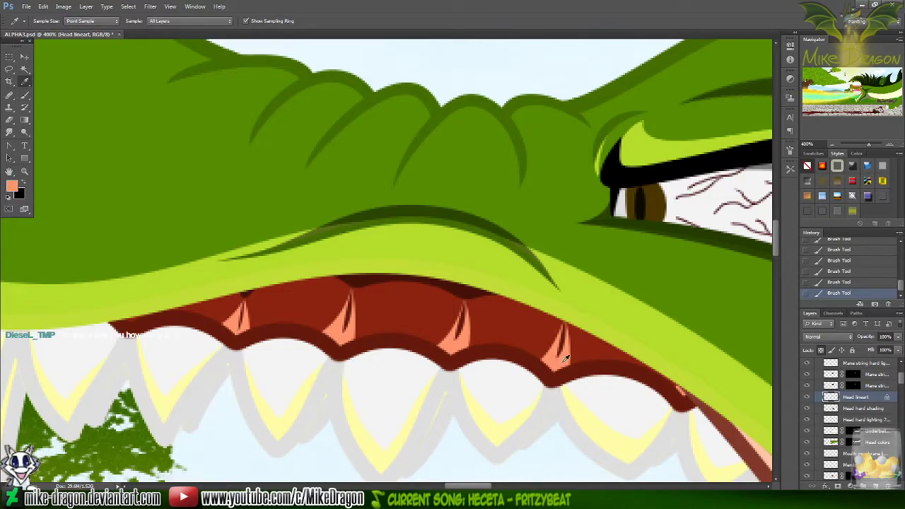
left_click_drag(901, 380, 901, 388)
left_click(852, 412)
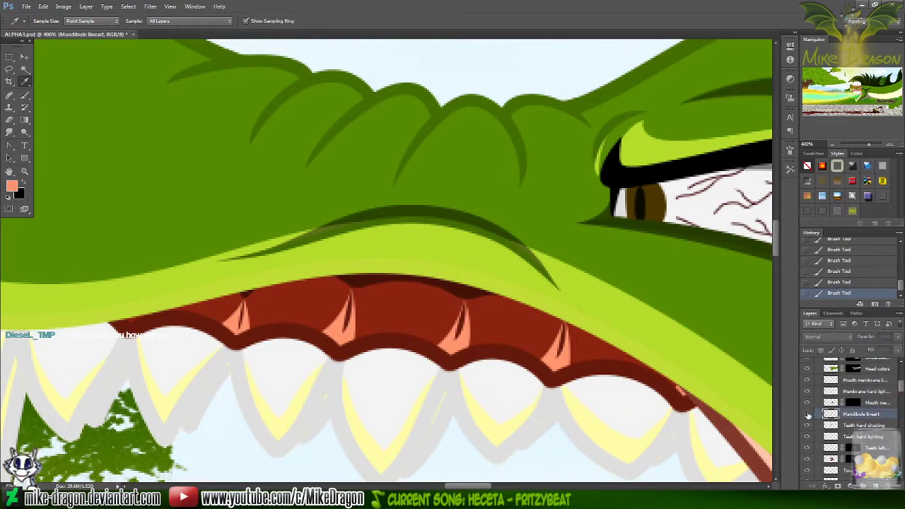
left_click(806, 413)
left_click(807, 414)
left_click(821, 350)
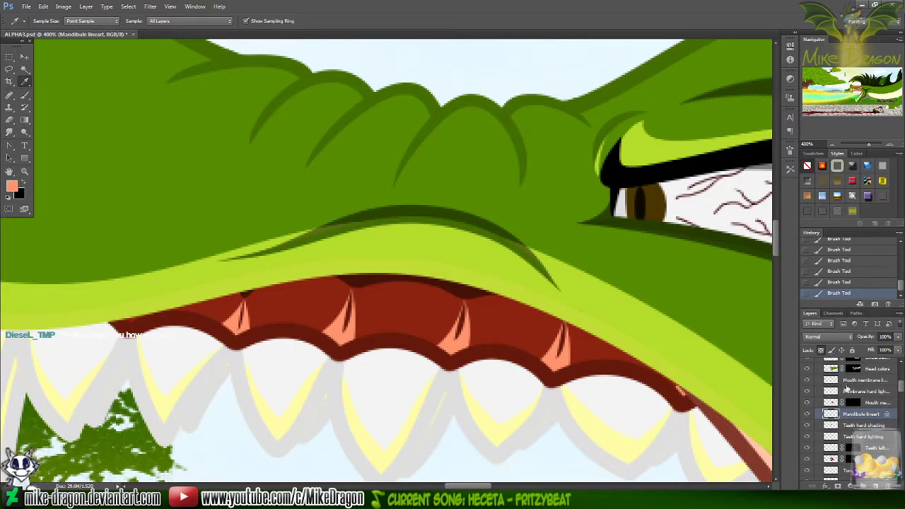
- Recolour the dark gum outline beneath the frontmost highlight in lighter salmon ffa585 with a 5 px brush
key("b")
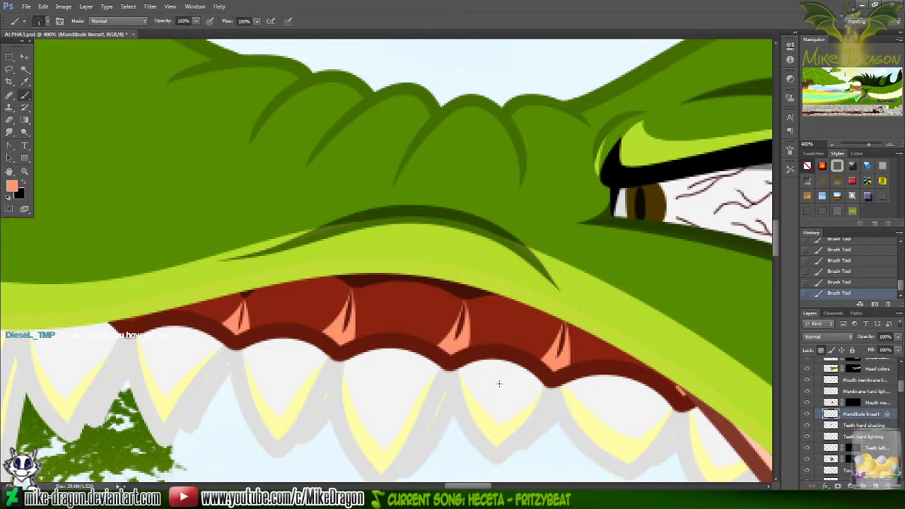
right_click(453, 348)
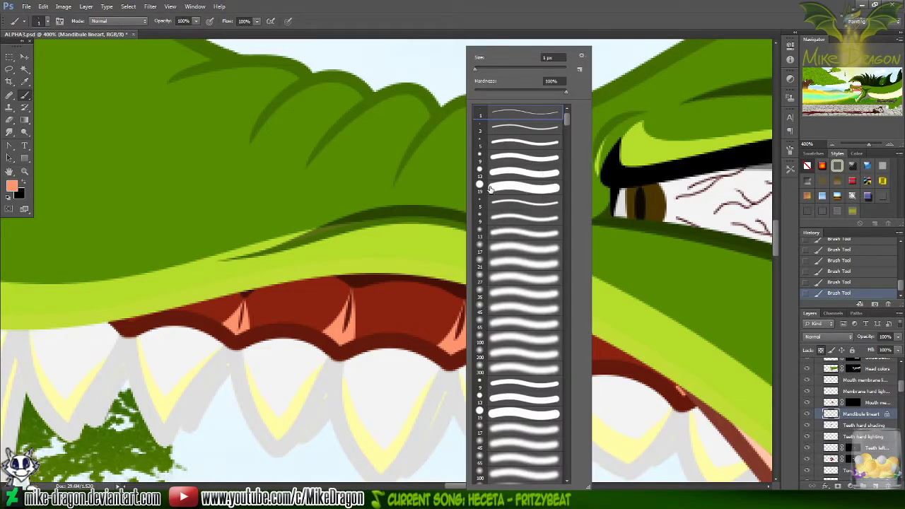
left_click(480, 149)
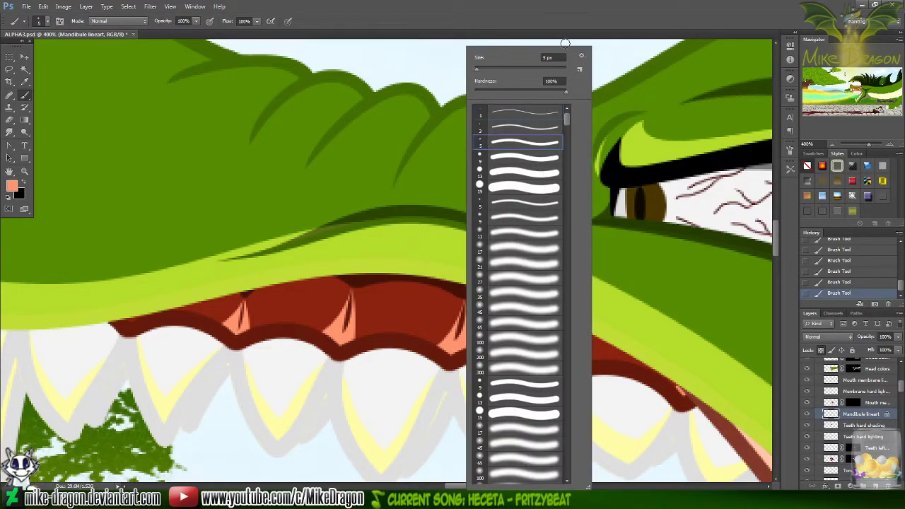
left_click(562, 21)
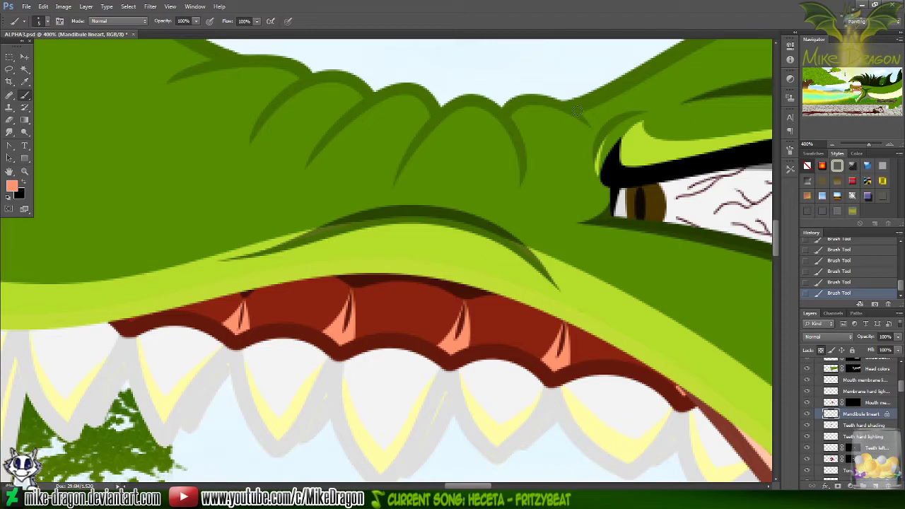
left_click(13, 186)
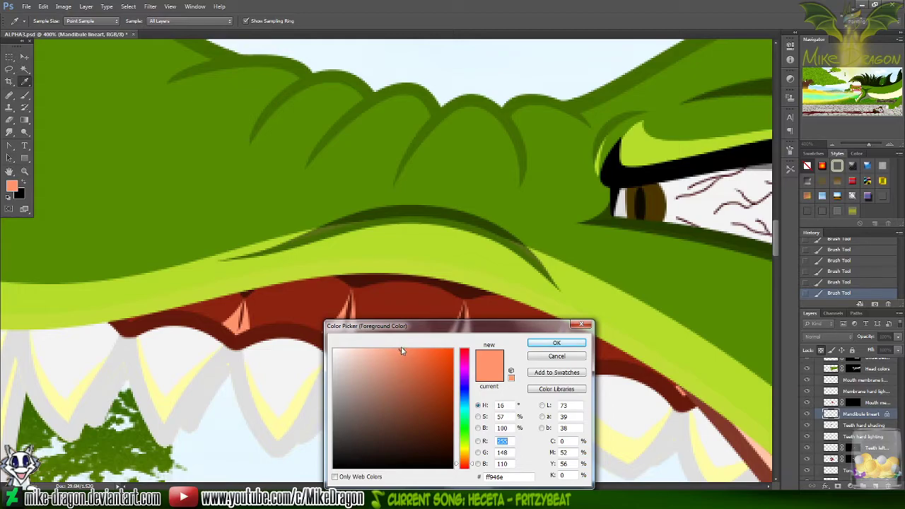
left_click_drag(401, 351, 390, 350)
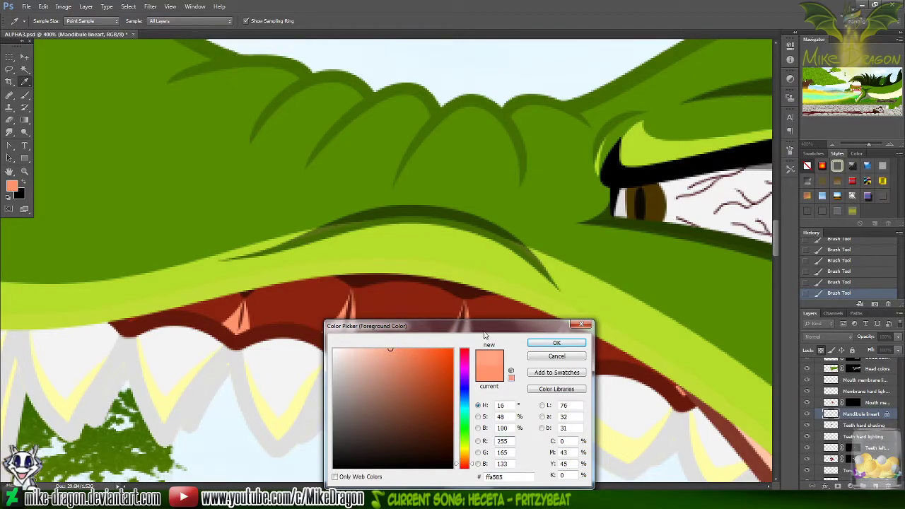
left_click(557, 343)
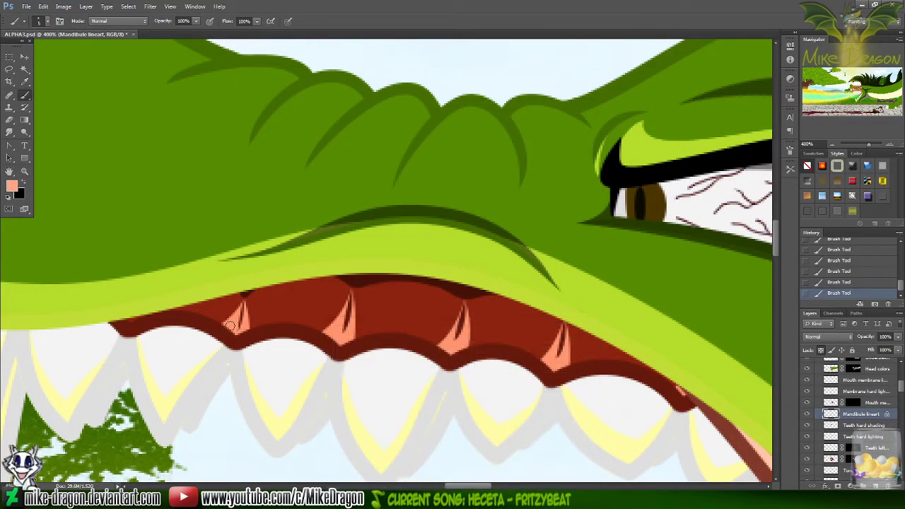
mouse_move(231, 324)
left_mouse_down()
mouse_move(197, 341)
mouse_move(250, 343)
left_mouse_up()
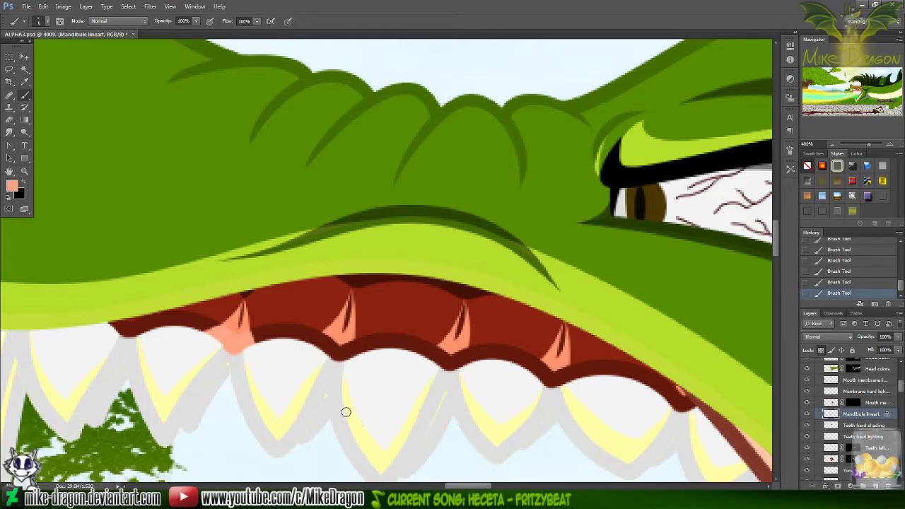
- Sample the tooth outline's light grey and touch up the salmon tip where it meets the teeth
key("x")
key("i")
left_click(208, 377)
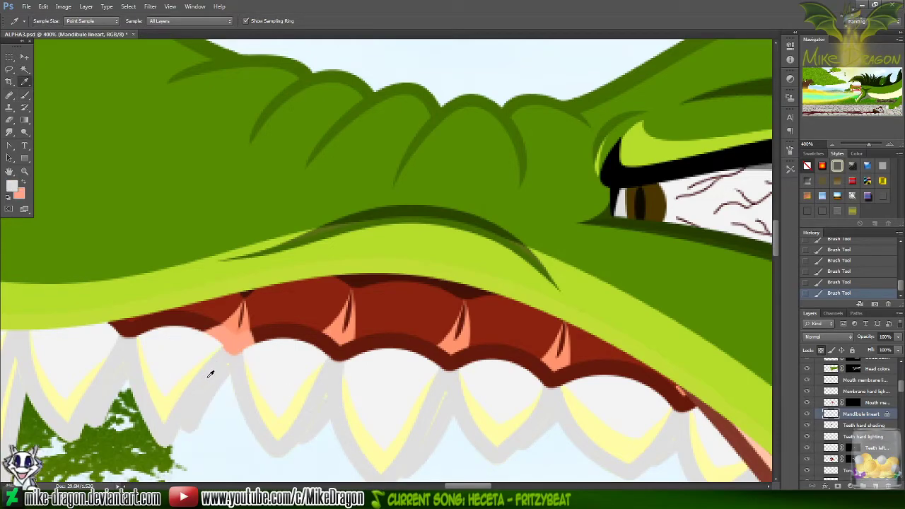
key("b")
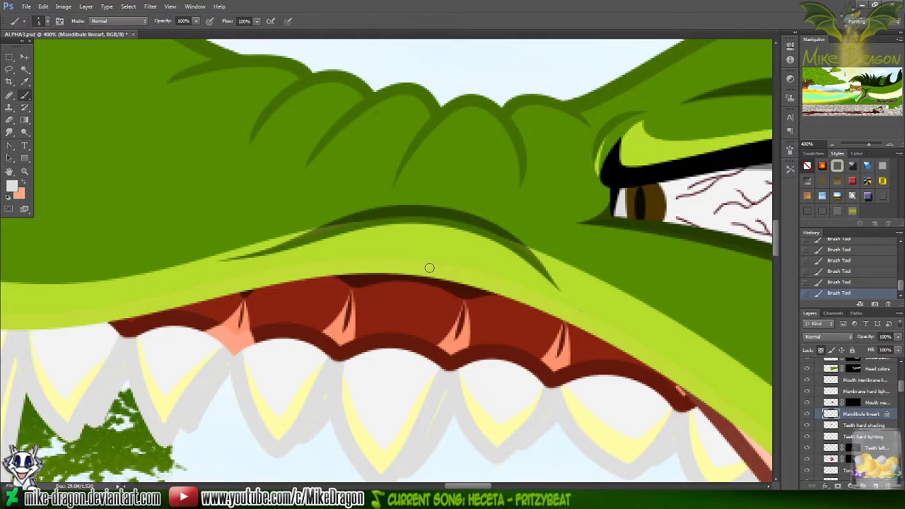
- Make the salmon foreground colour slightly lighter and less saturated for painting the gum outline
key("x")
key("i")
left_click(9, 188)
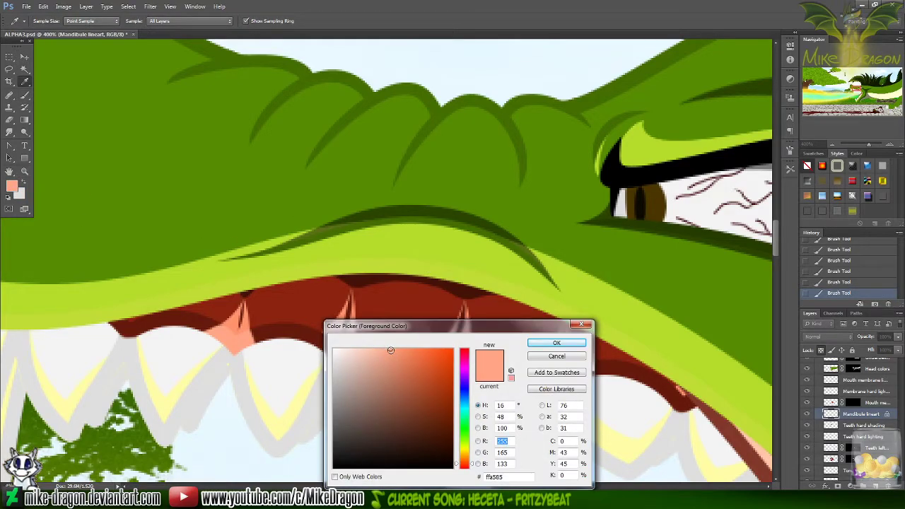
left_click_drag(390, 351, 386, 349)
left_click(556, 343)
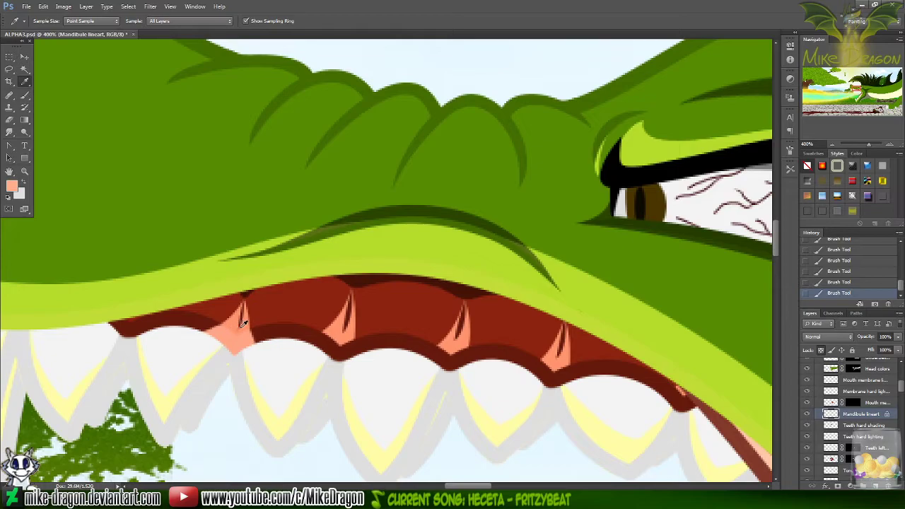
key("b")
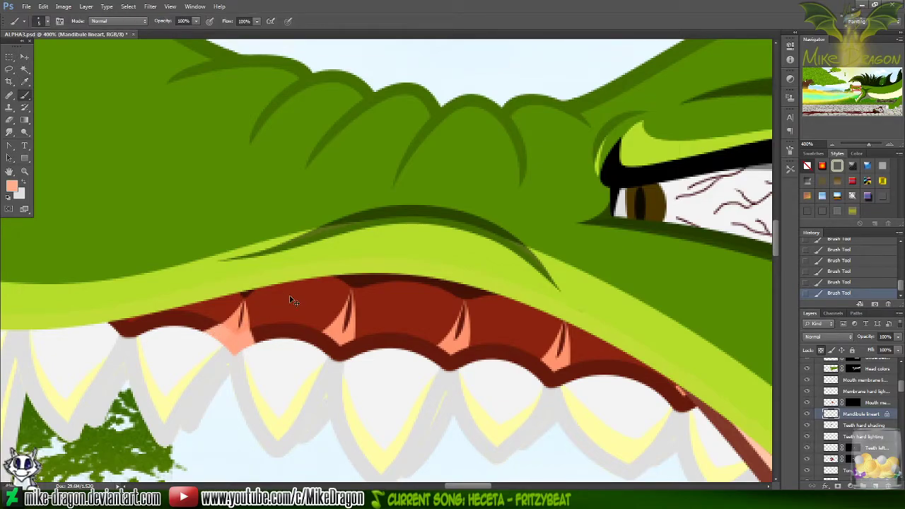
- Undo the last four strokes and repaint the gum outline beneath the frontmost highlight in the lighter salmon on the Mandibule lineart layer
key("ctrl+alt+z")
key("ctrl+alt+z")
key("ctrl+alt+z")
key("ctrl+alt+z")
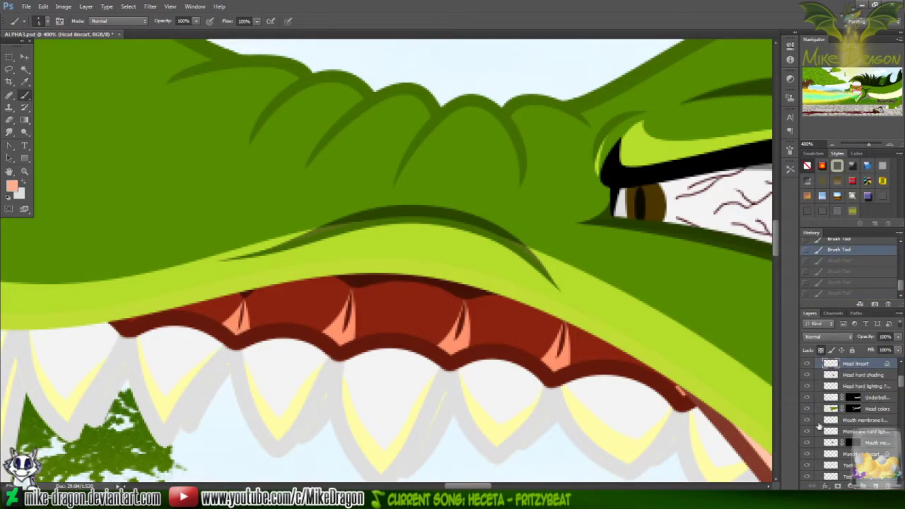
left_click(834, 455)
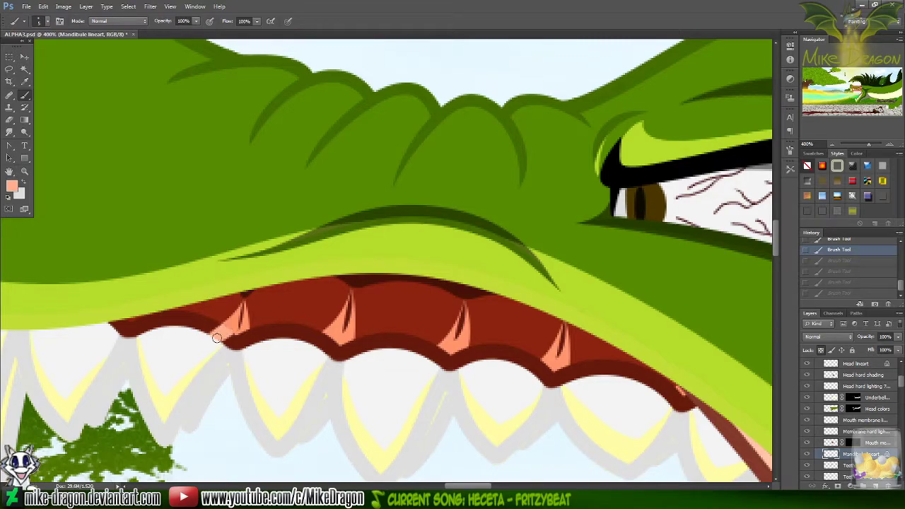
mouse_move(225, 338)
left_mouse_down()
mouse_move(242, 344)
mouse_move(244, 333)
left_mouse_up()
key("ctrl+shift+z")
key("ctrl+shift+z")
key("ctrl+shift+z")
key("ctrl+shift+z")
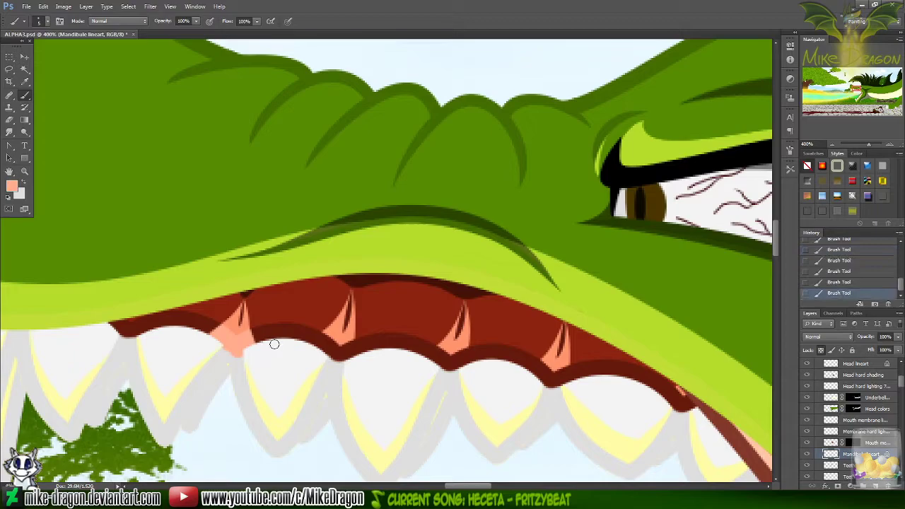
- Sample the dark red gum outline to touch up the edge beside the frontmost salmon tip, and resample the tip's salmon
key("i")
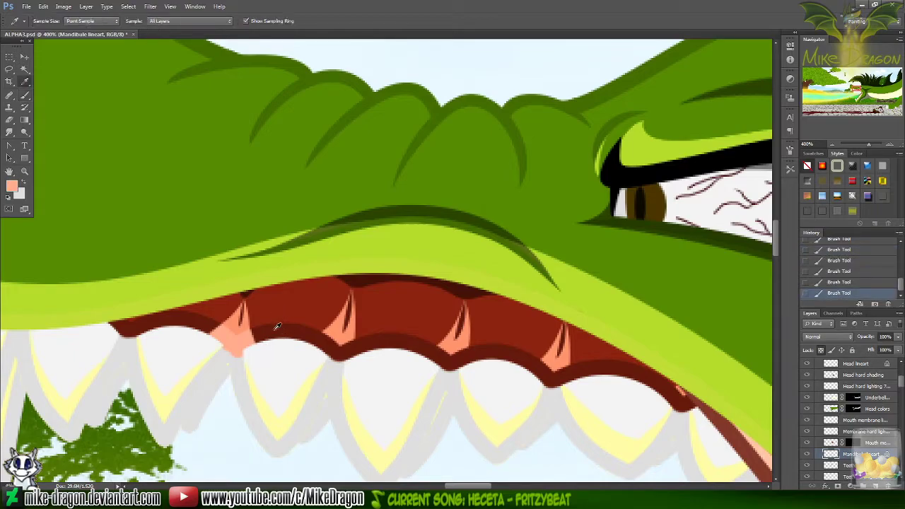
left_click(276, 328)
key("b")
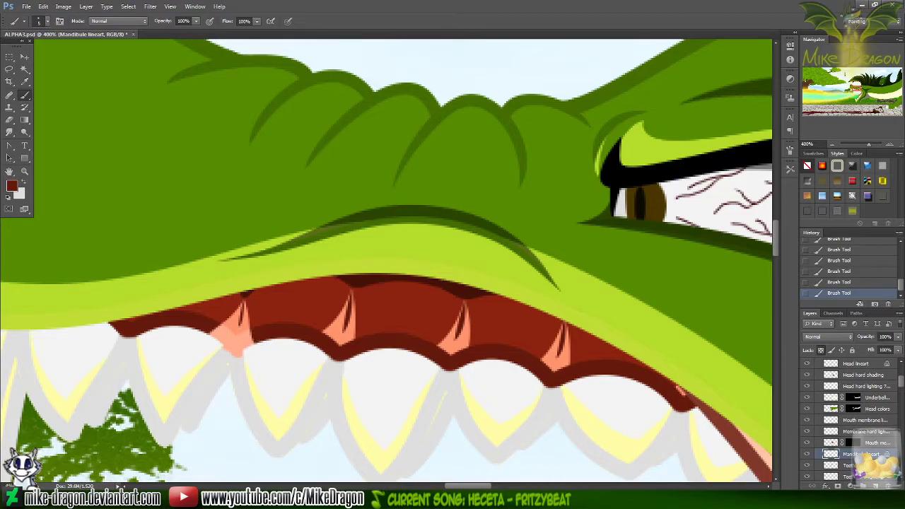
key("i")
left_click(238, 340)
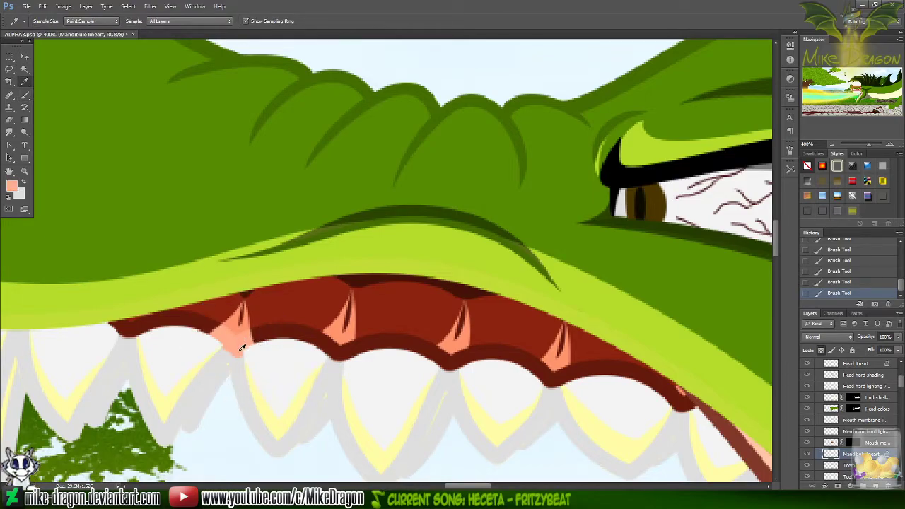
- Trim the frontmost salmon tip with light grey where it meets the teeth and paint over its dark crease in salmon
key("x")
key("b")
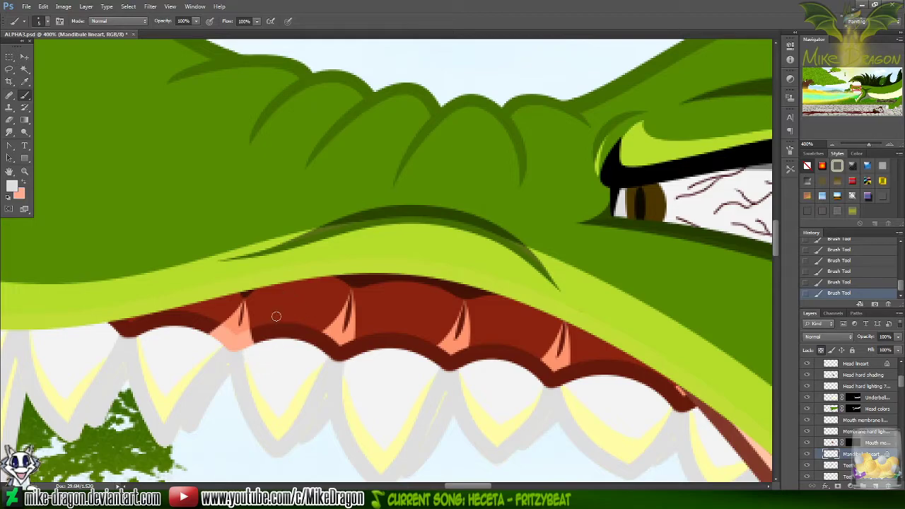
key("x")
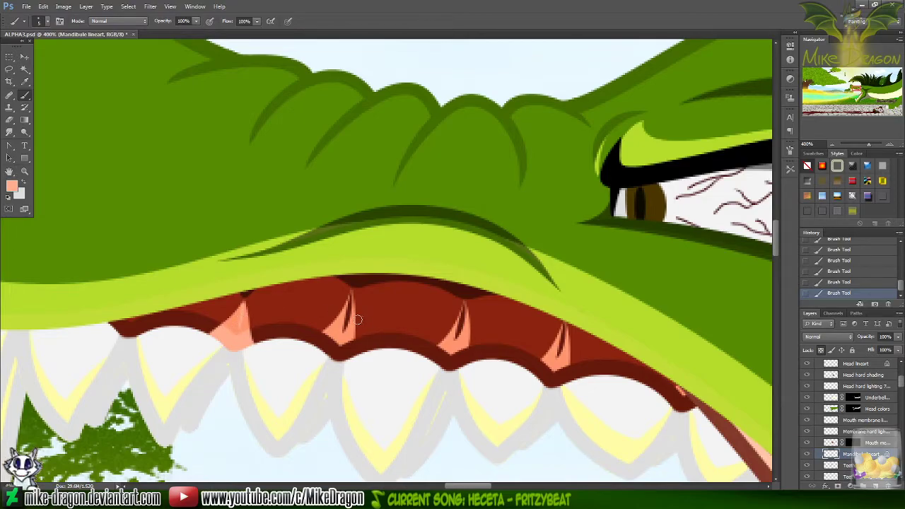
- Paint the second gum highlight's dark crease and the outline beneath it in salmon
key("ctrl+1")
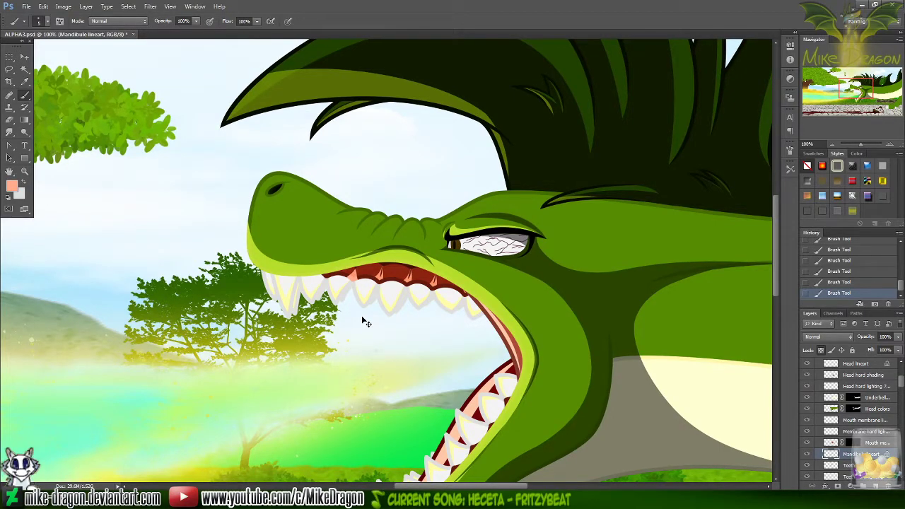
key("ctrl+plus")
key("ctrl+plus")
key("ctrl+plus")
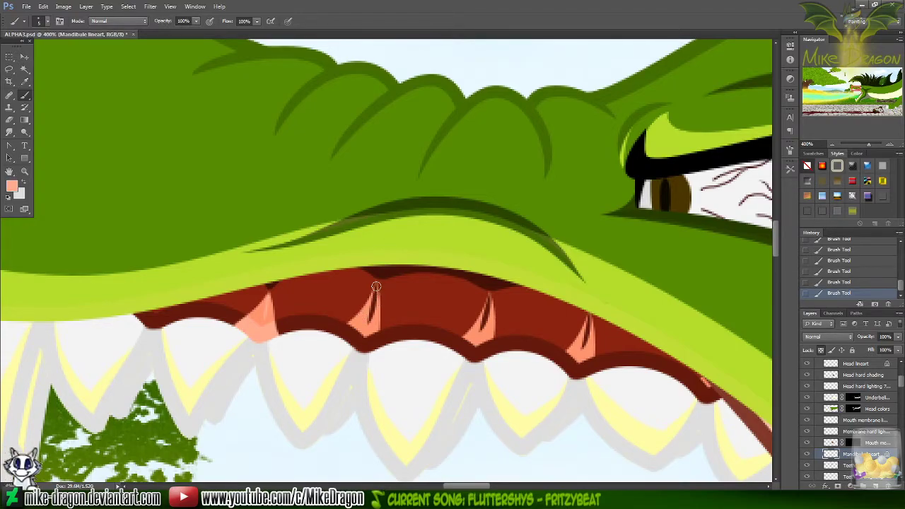
mouse_move(375, 296)
left_mouse_down()
mouse_move(326, 341)
mouse_move(361, 323)
mouse_move(332, 338)
mouse_move(356, 323)
mouse_move(334, 339)
mouse_move(352, 331)
mouse_move(355, 344)
mouse_move(367, 333)
mouse_move(372, 346)
mouse_move(376, 333)
mouse_move(377, 351)
mouse_move(404, 331)
mouse_move(375, 327)
mouse_move(374, 353)
left_mouse_up()
key("ctrl+z")
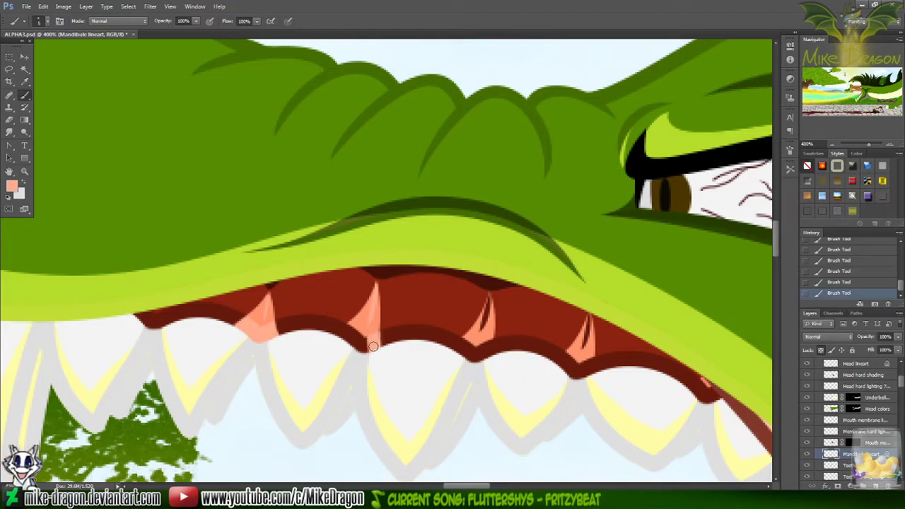
key("ctrl+z")
key("ctrl+z")
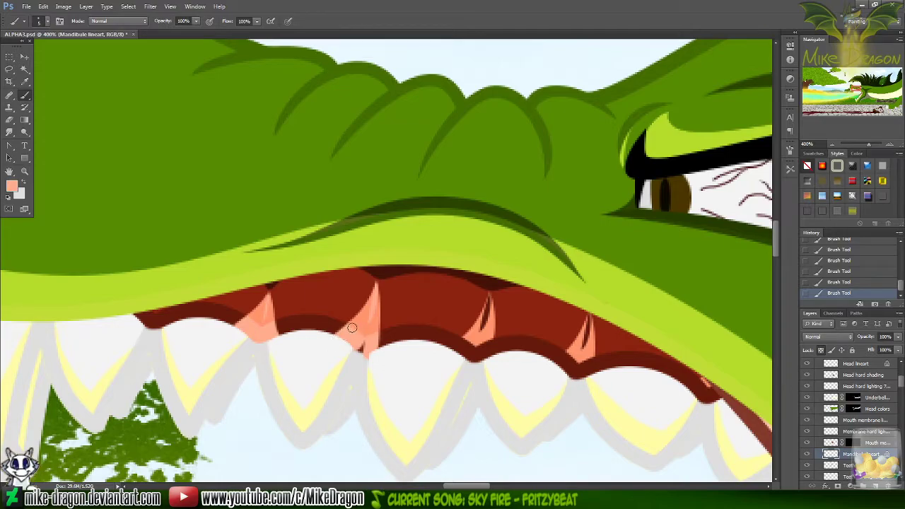
- Examine the two recoloured gum tips against the whole upper jaw and snout
key("z")
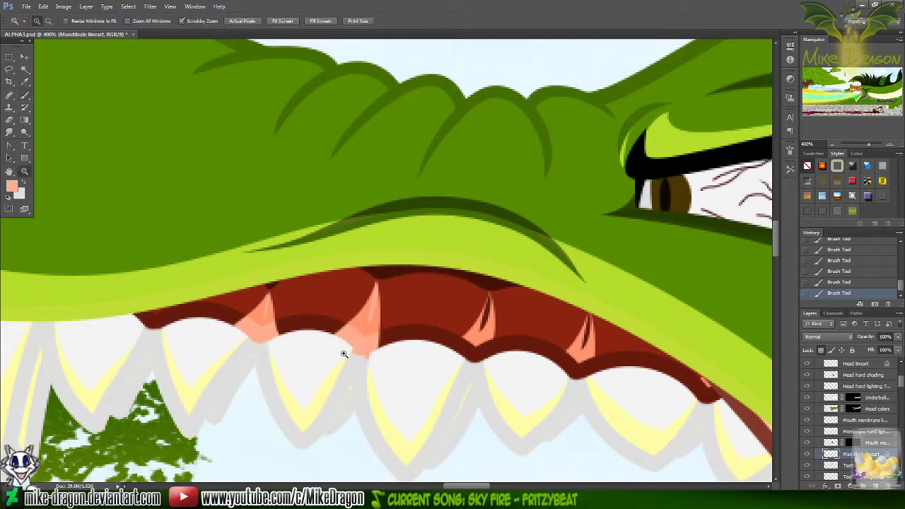
mouse_move(345, 354)
left_mouse_down()
mouse_move(358, 355)
mouse_move(390, 398)
mouse_move(366, 365)
mouse_move(377, 386)
mouse_move(343, 303)
mouse_move(360, 279)
mouse_move(415, 390)
left_mouse_up()
left_click_drag(347, 245, 342, 337)
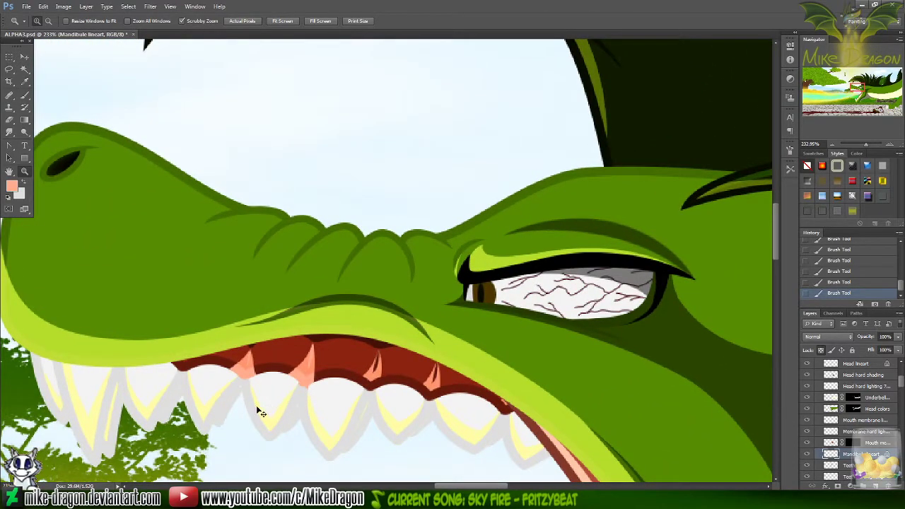
scroll(257, 408, "left", 2)
scroll(257, 408, "left", 1)
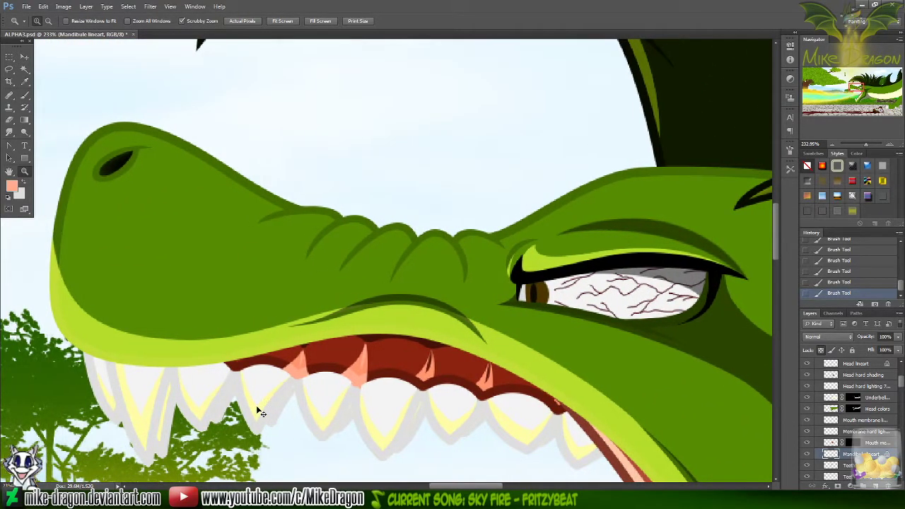
scroll(260, 405, "down", 2)
scroll(272, 395, "down", 1)
scroll(272, 394, "left", 1)
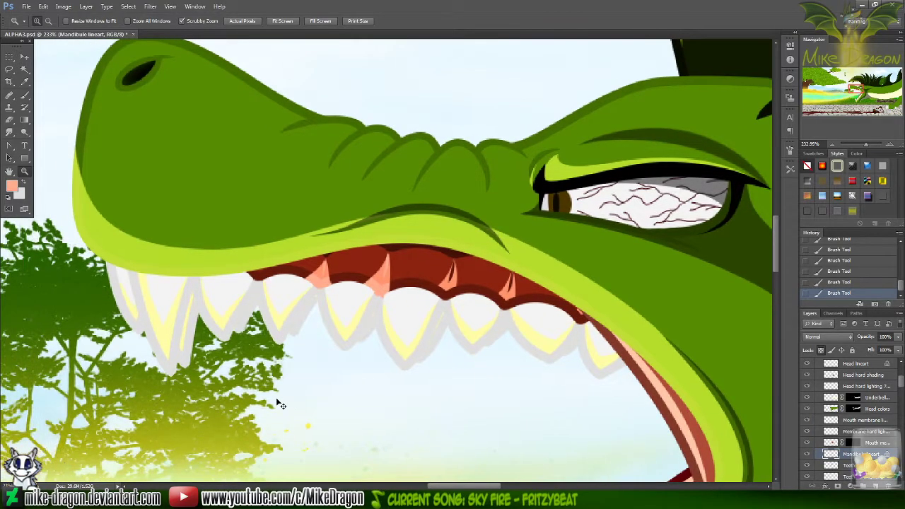
scroll(272, 395, "right", 3)
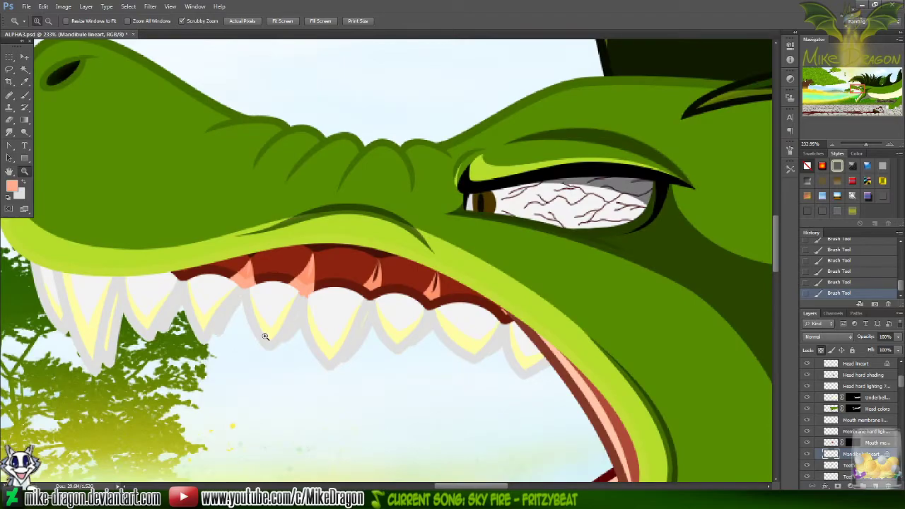
scroll(265, 337, "left", 2)
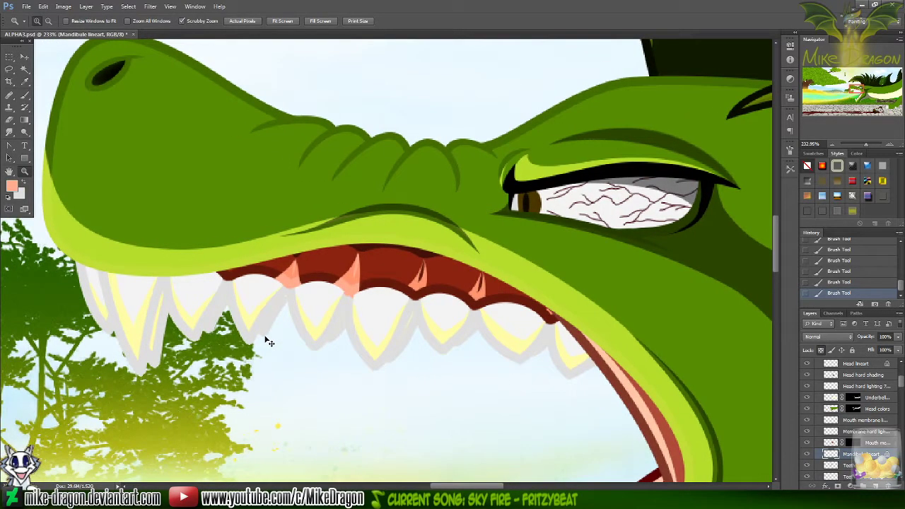
scroll(267, 340, "up", 4)
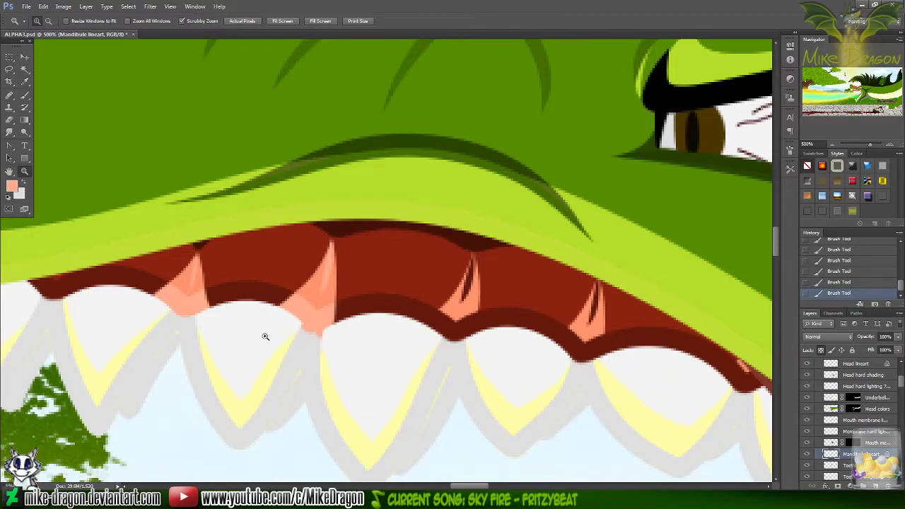
- Trim the second salmon gum tip with the light grey brush where it meets the teeth
key("x")
key("x")
key("x")
key("x")
key("x")
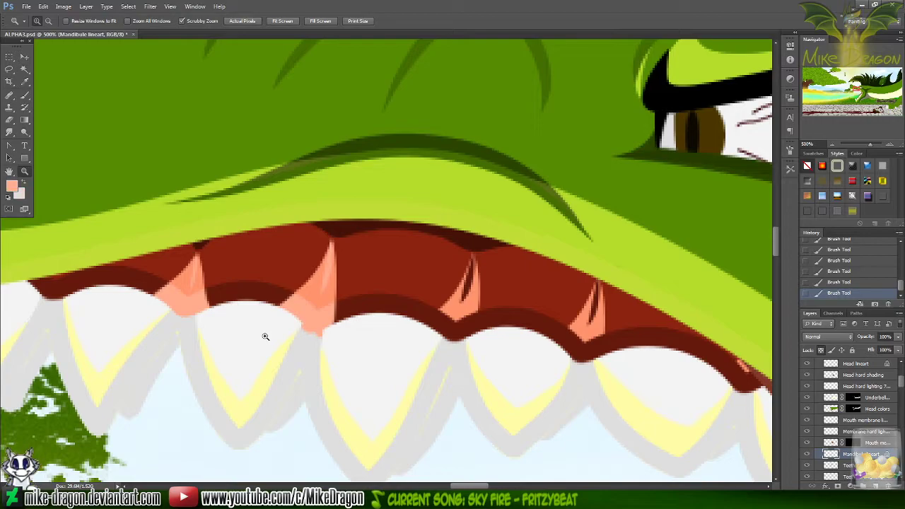
key("x")
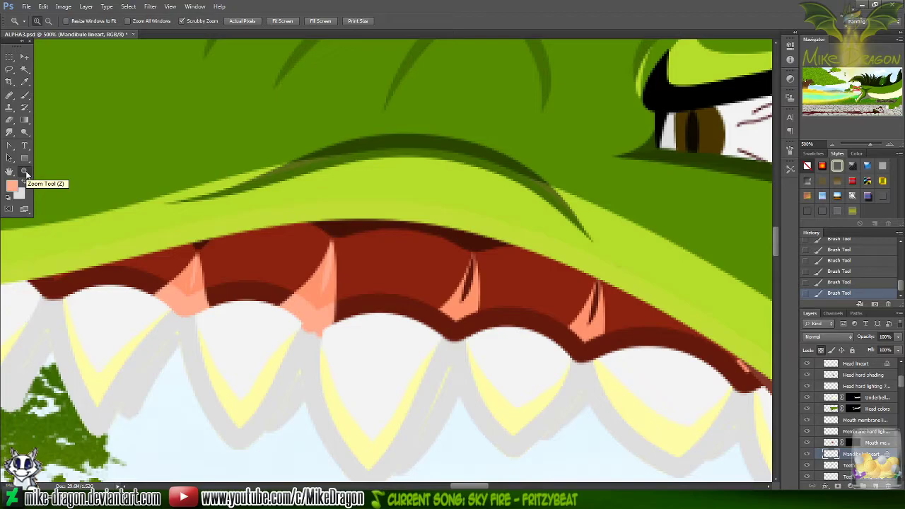
key("b")
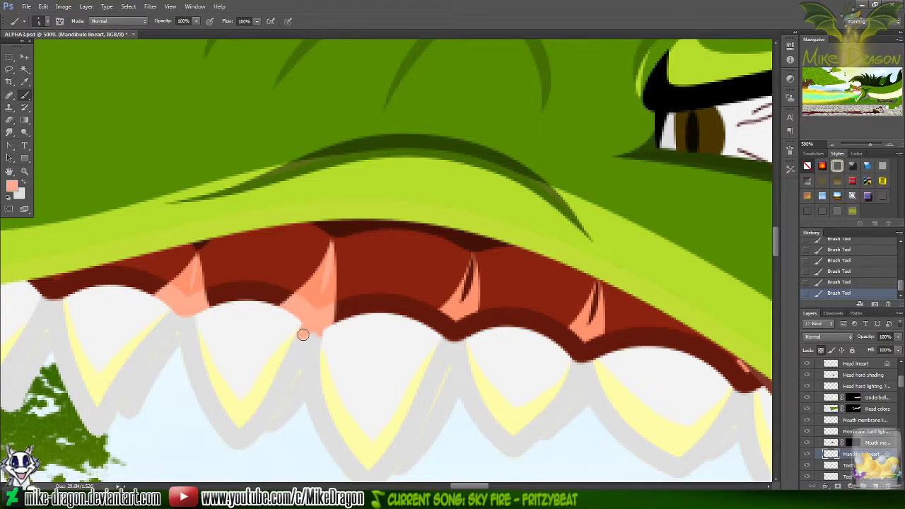
key("x")
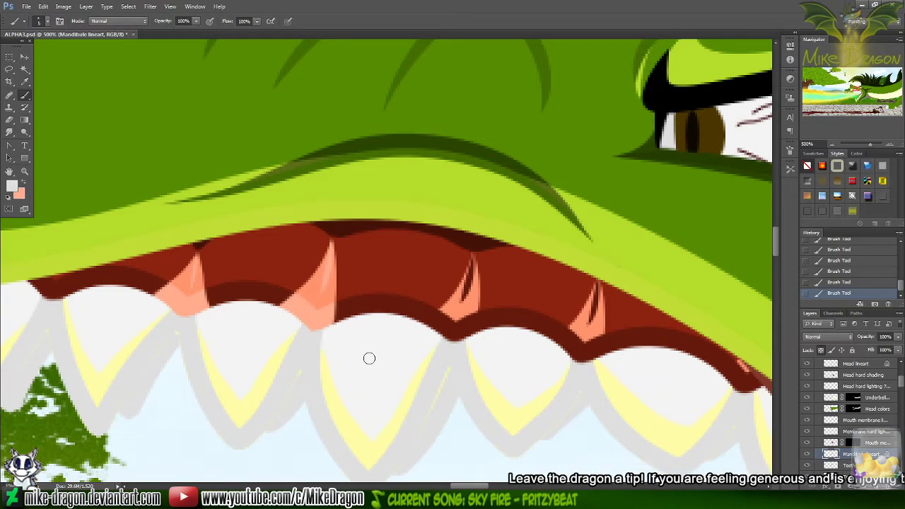
- Recolour the third gum highlight's dark crease and lower outline in salmon, and clean its tip with light grey
key("x")
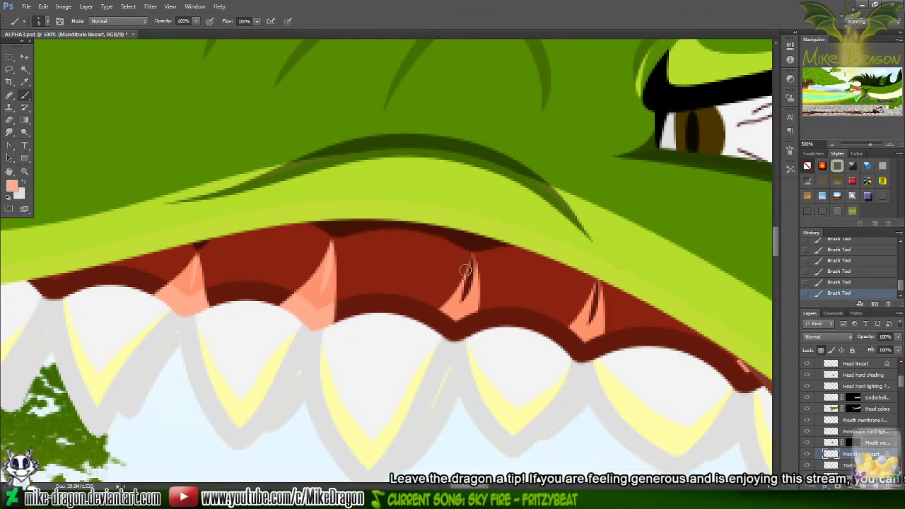
mouse_move(468, 265)
left_mouse_down()
mouse_move(455, 310)
mouse_move(425, 330)
mouse_move(450, 318)
mouse_move(448, 338)
mouse_move(460, 339)
mouse_move(474, 308)
mouse_move(493, 308)
mouse_move(470, 307)
mouse_move(469, 350)
mouse_move(449, 327)
left_mouse_up()
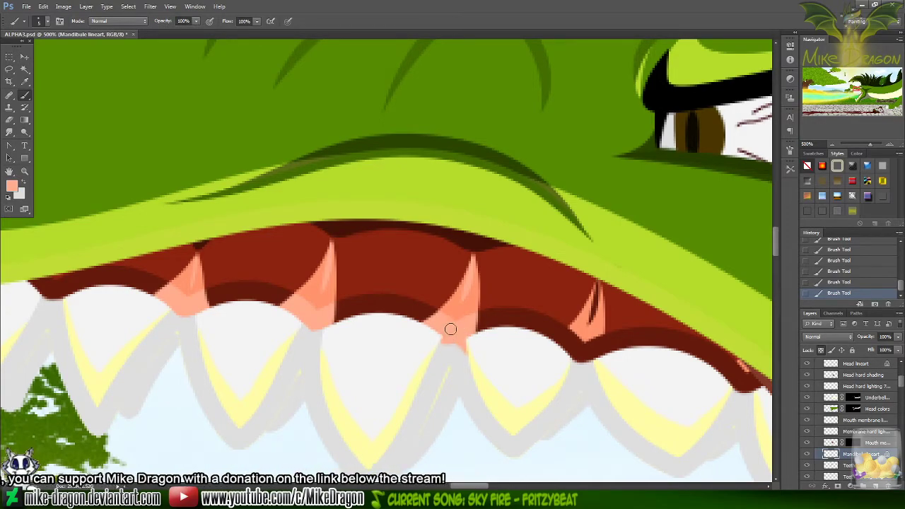
key("x")
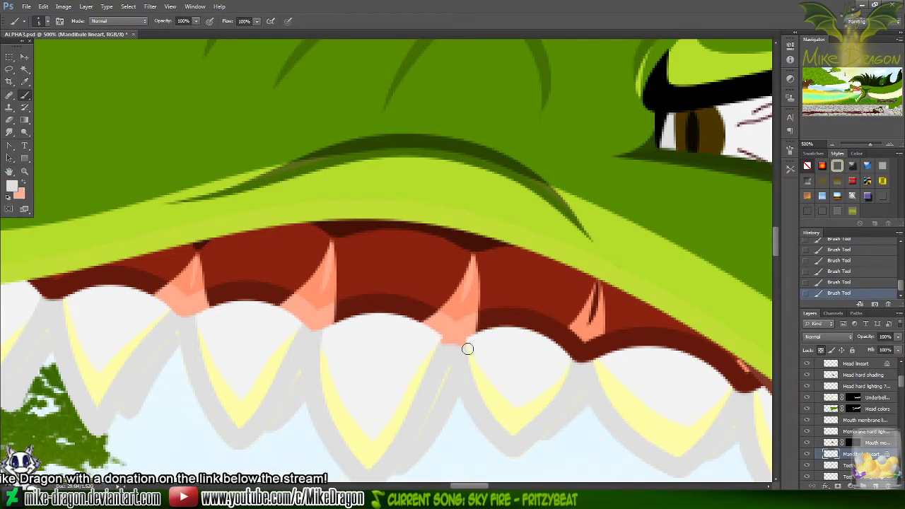
left_click_drag(468, 348, 433, 341)
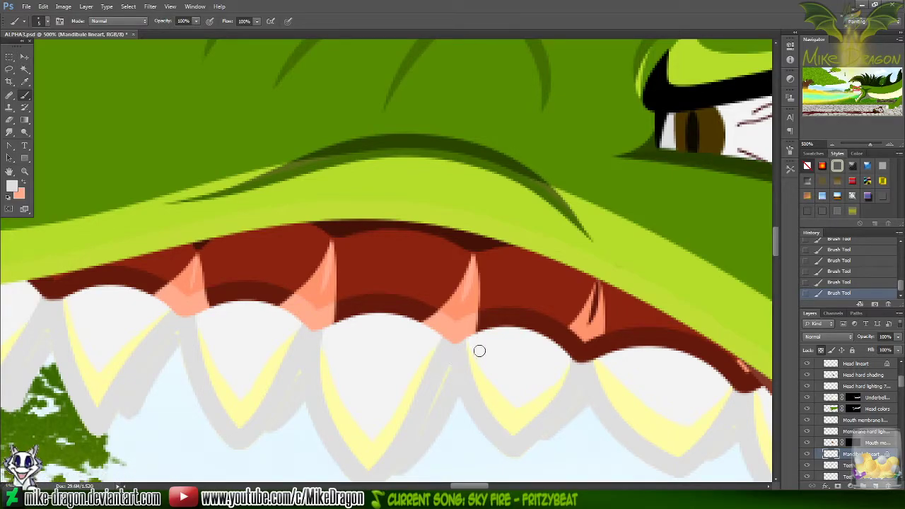
- Recolour the fourth gum highlight's crease and lower outline in salmon, trimming its tip with light grey along the teeth
scroll(463, 439, "right", 6)
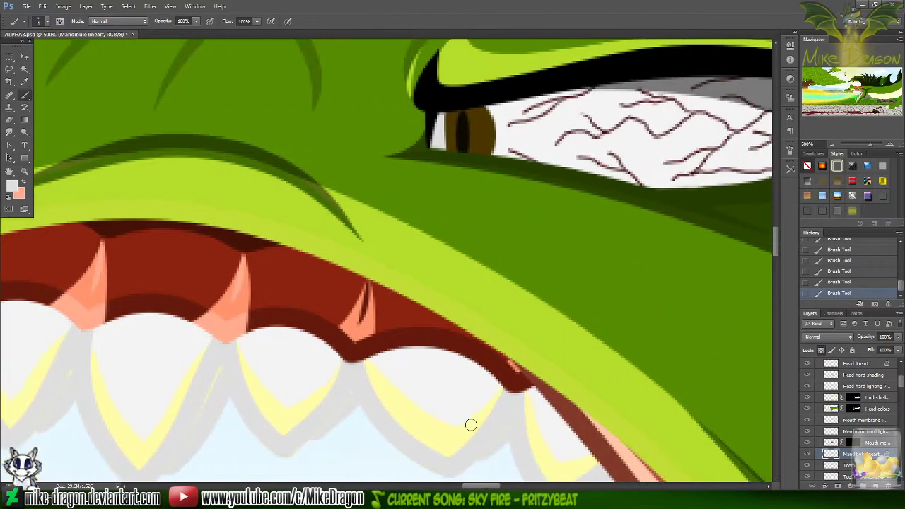
key("x")
left_click_drag(366, 284, 359, 320)
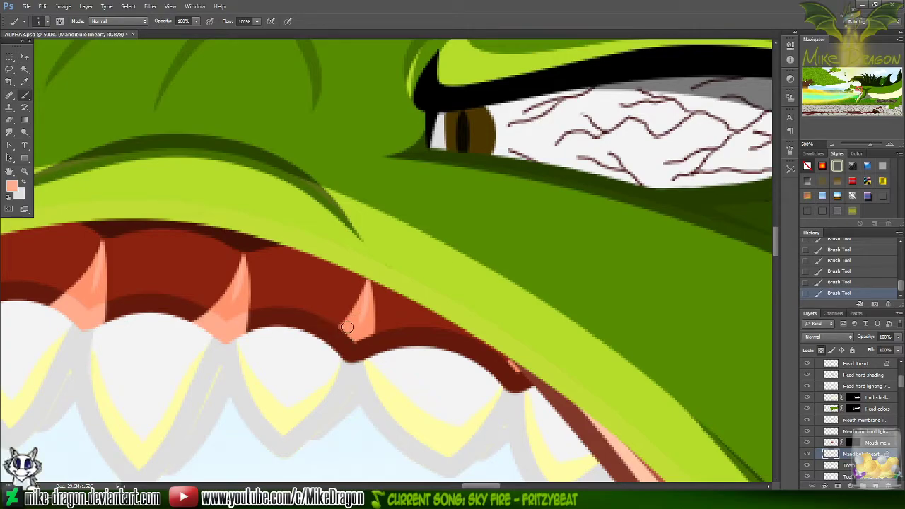
mouse_move(347, 327)
left_mouse_down()
mouse_move(313, 352)
mouse_move(357, 330)
mouse_move(331, 351)
mouse_move(348, 359)
mouse_move(351, 349)
mouse_move(367, 331)
left_mouse_up()
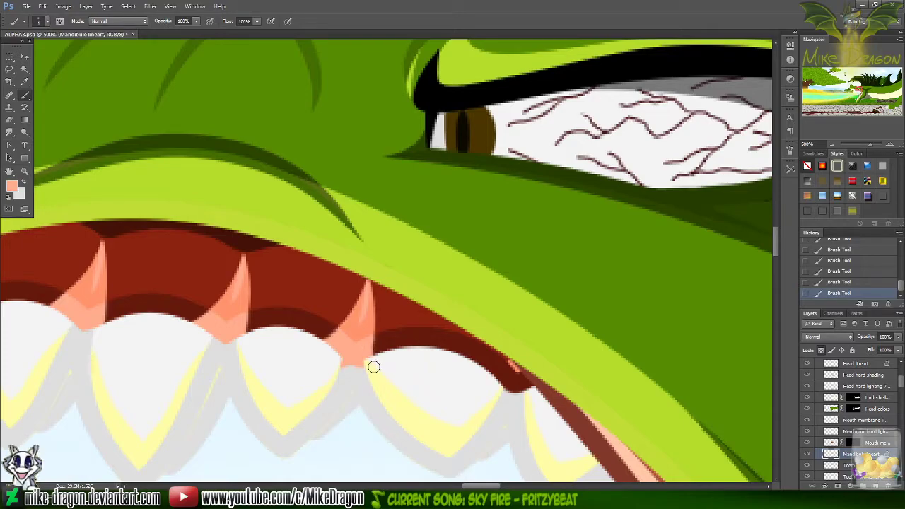
key("x")
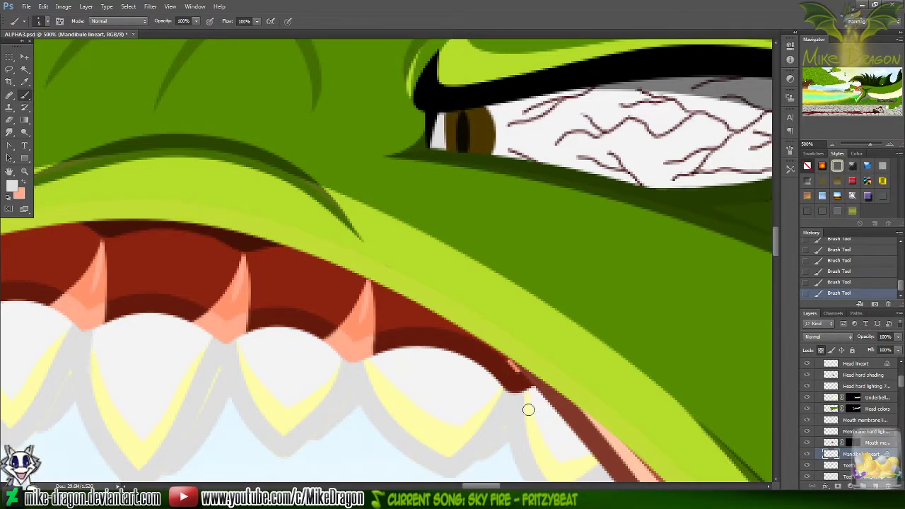
key("x")
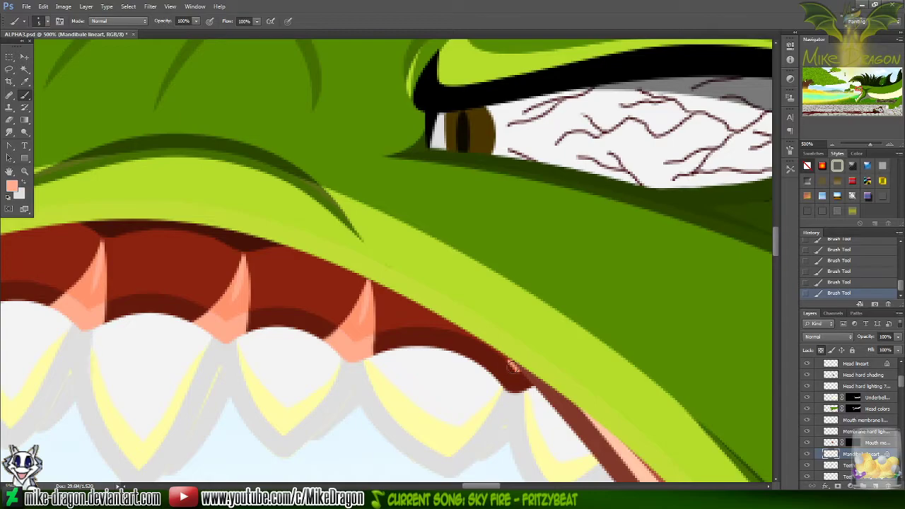
- Recolour the dark lineart between the last two upper teeth near the mouth corner in salmon, trimming its edge with light grey
left_click_drag(514, 365, 498, 373)
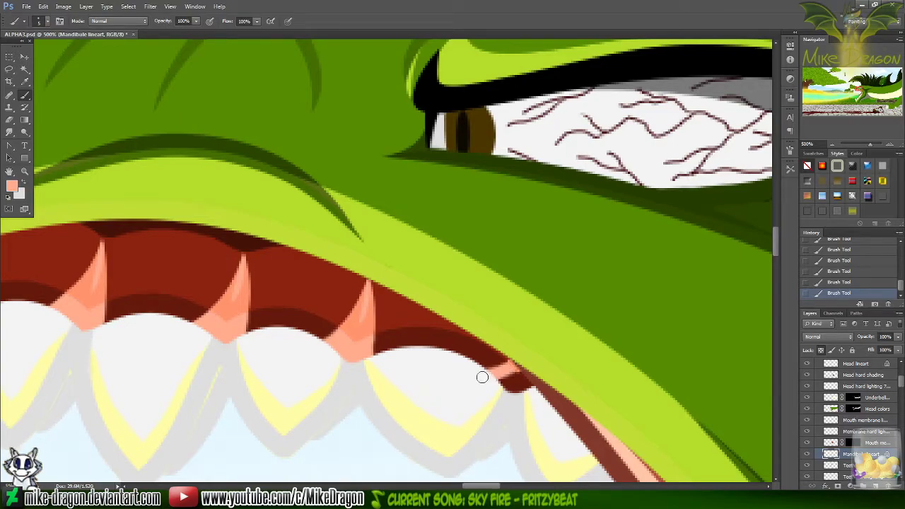
left_click_drag(493, 376, 525, 383)
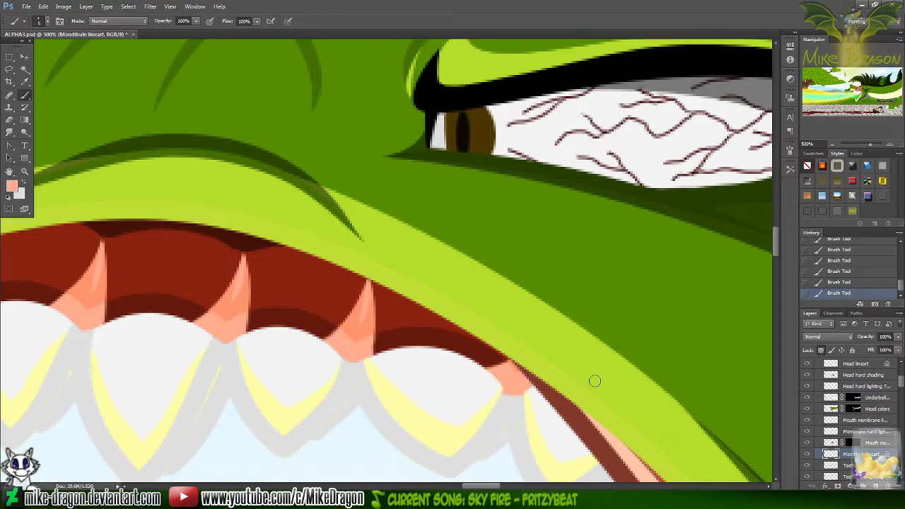
key("x")
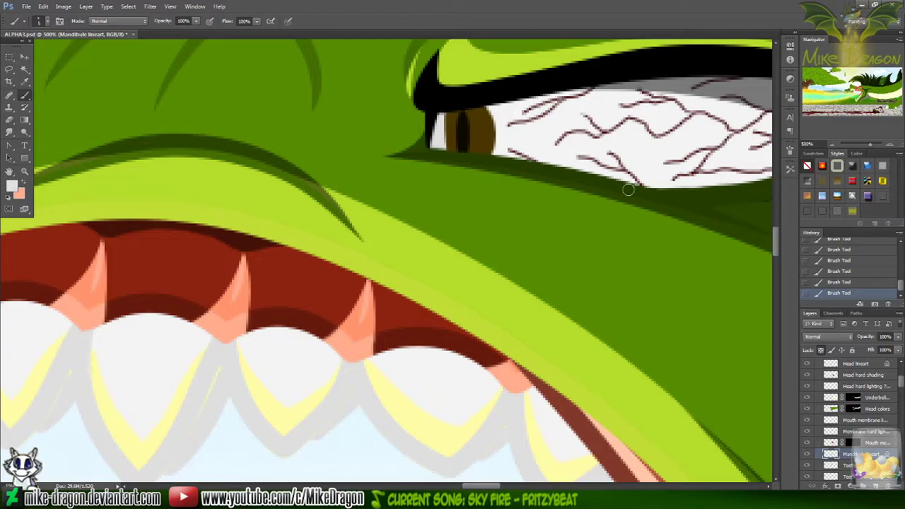
- Hide the Head colors, Underbelly, Head hard lighting, Head hard shading and Head lineart layers to expose the lower jaw's gums
scroll(438, 269, "down", 6)
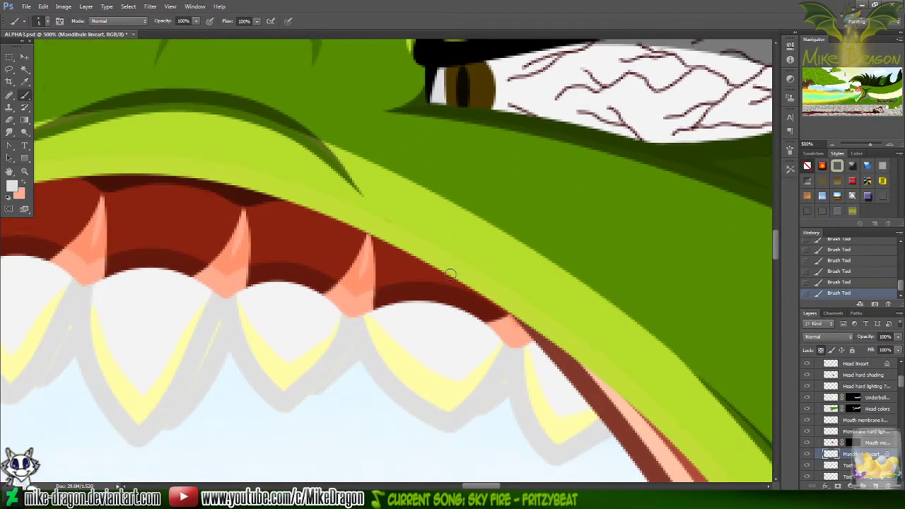
scroll(454, 258, "down", 8)
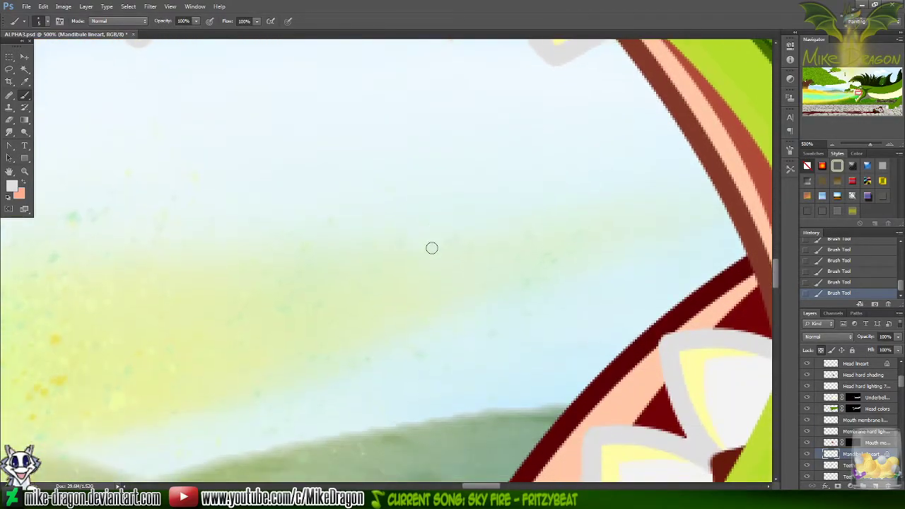
scroll(415, 248, "down", 8)
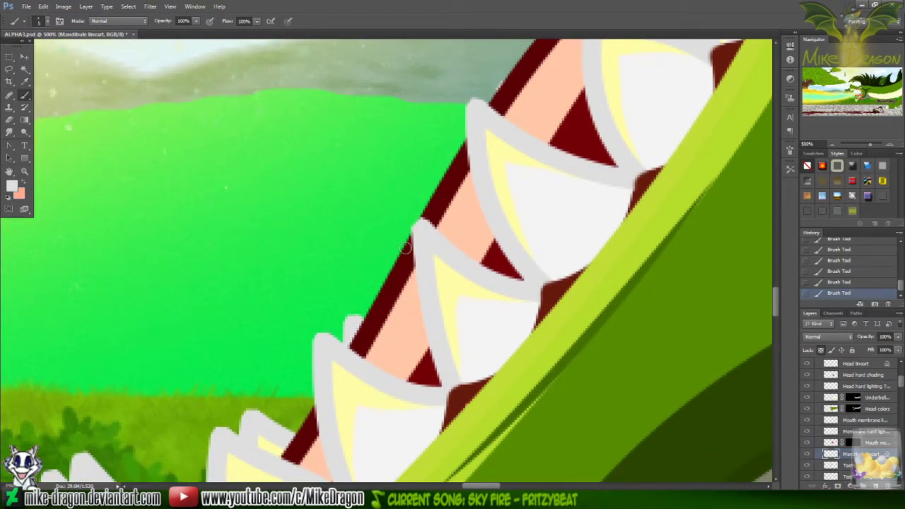
scroll(424, 225, "down", 1)
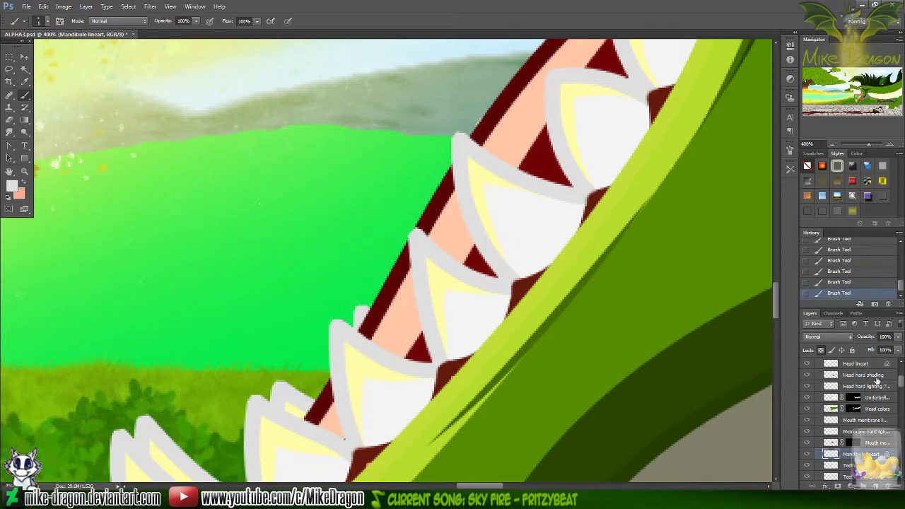
left_click(807, 410)
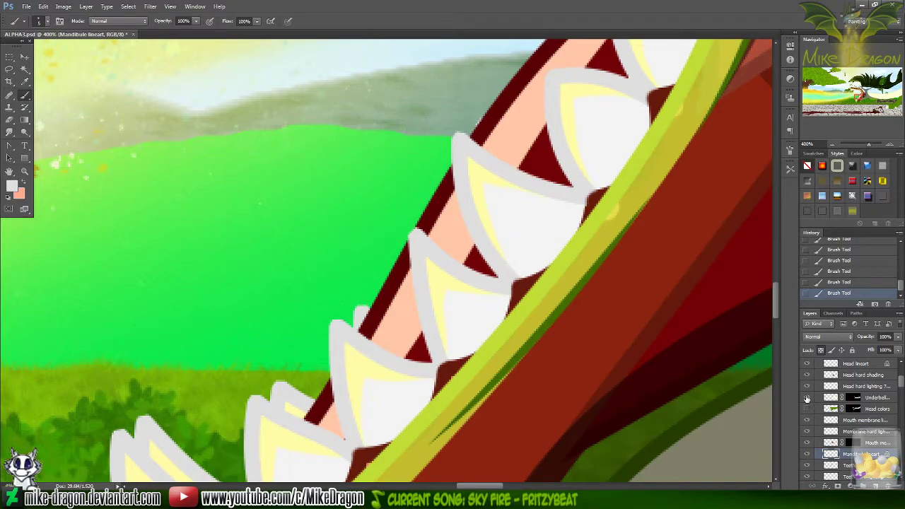
left_click(806, 397)
left_click(808, 387)
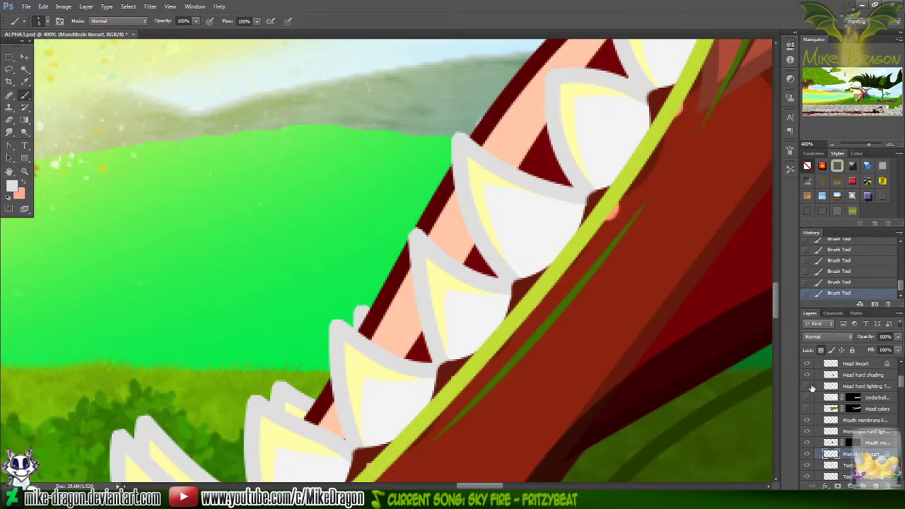
left_click(807, 374)
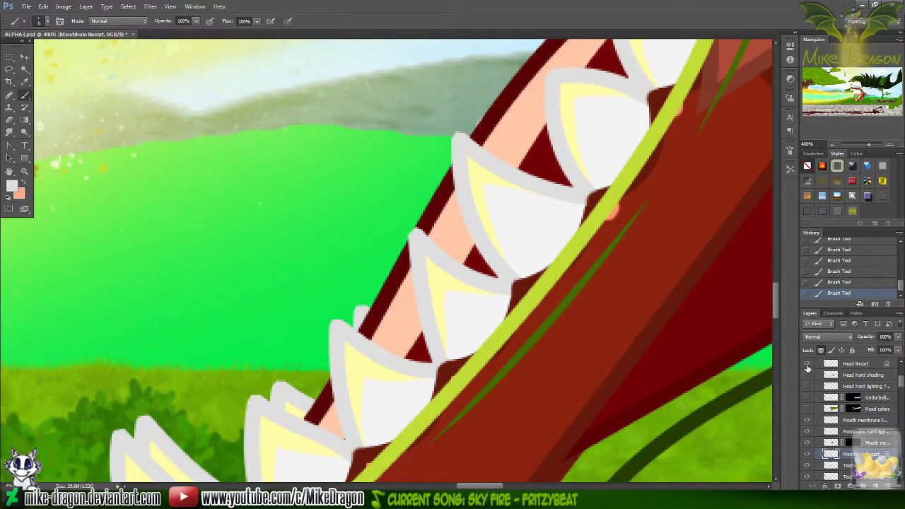
left_click(807, 363)
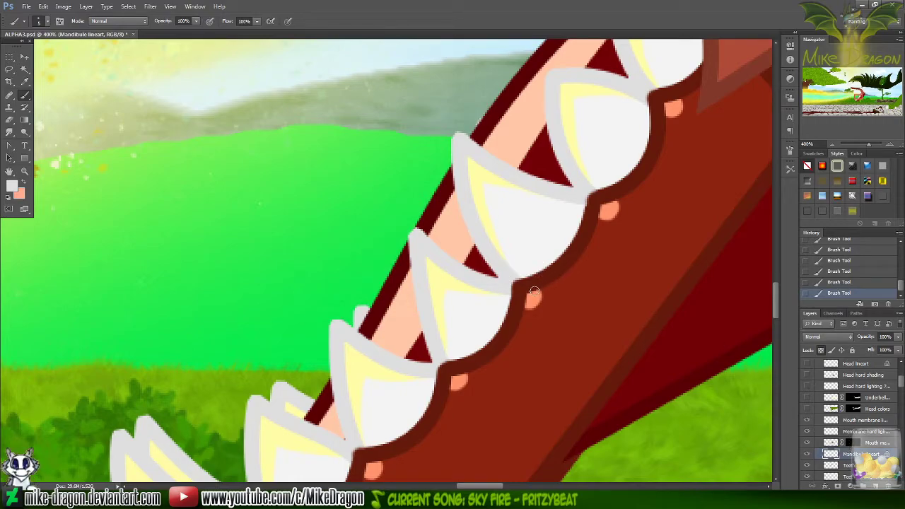
- Paint the dark lineart above the lower jaw's third gum highlight from the back in salmon, and clean the tooth edges with light grey
key("x")
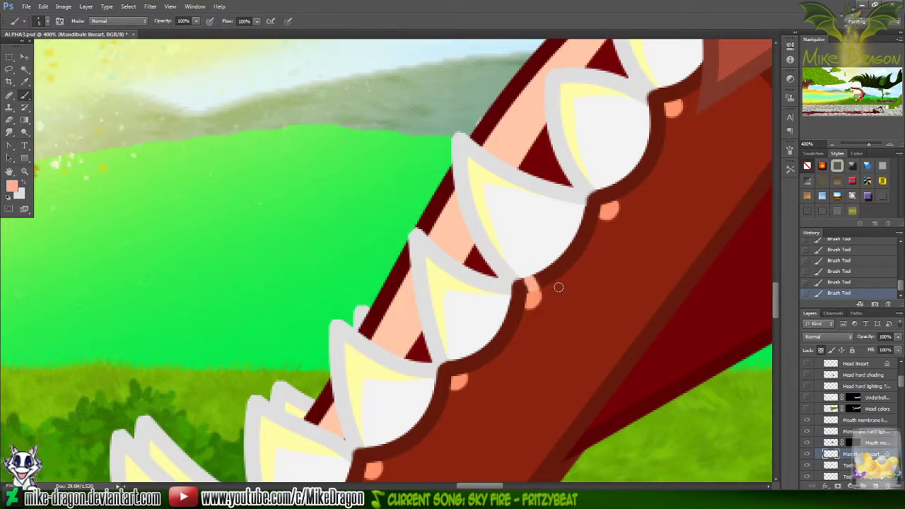
left_click_drag(525, 277, 525, 293)
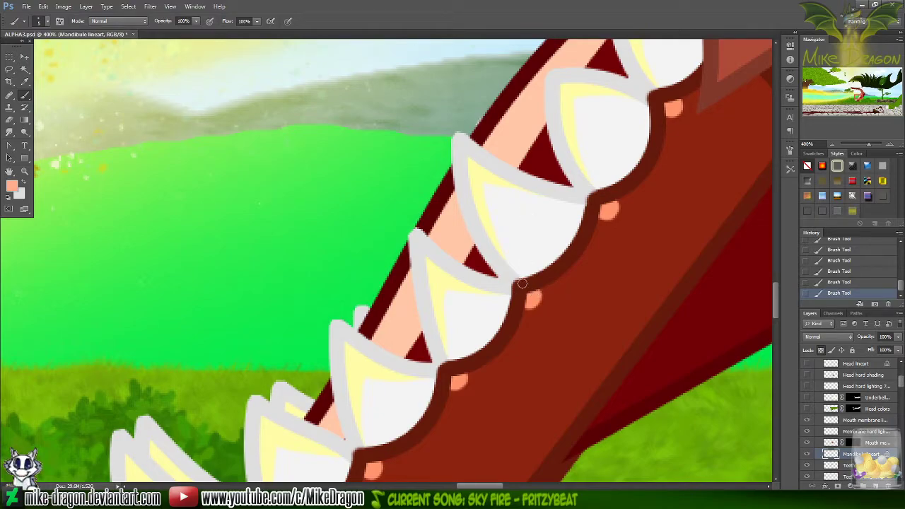
left_click_drag(518, 283, 534, 291)
mouse_move(776, 301)
left_mouse_down()
mouse_move(777, 249)
mouse_move(765, 300)
left_mouse_up()
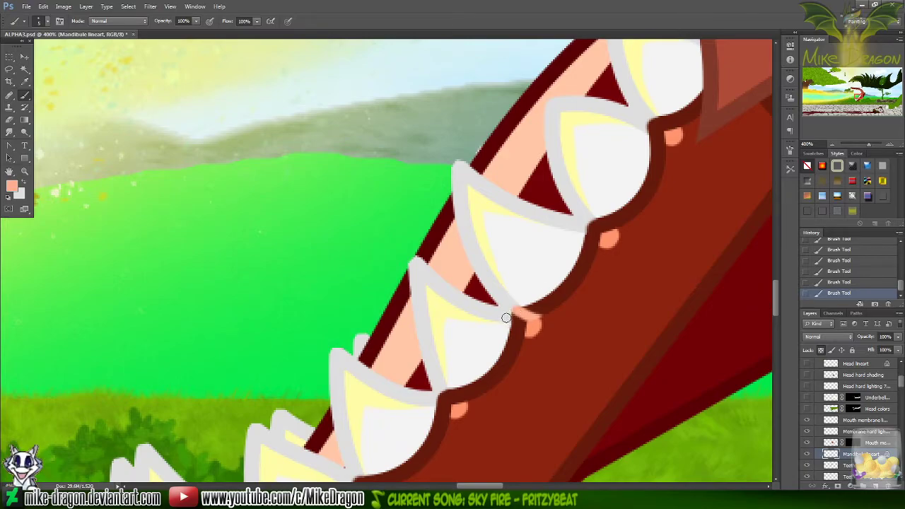
left_click_drag(507, 318, 521, 319)
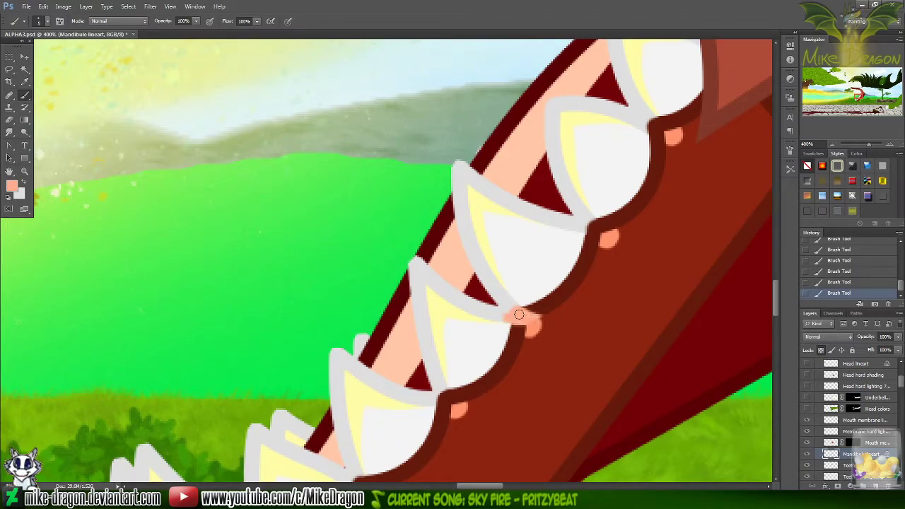
key("x")
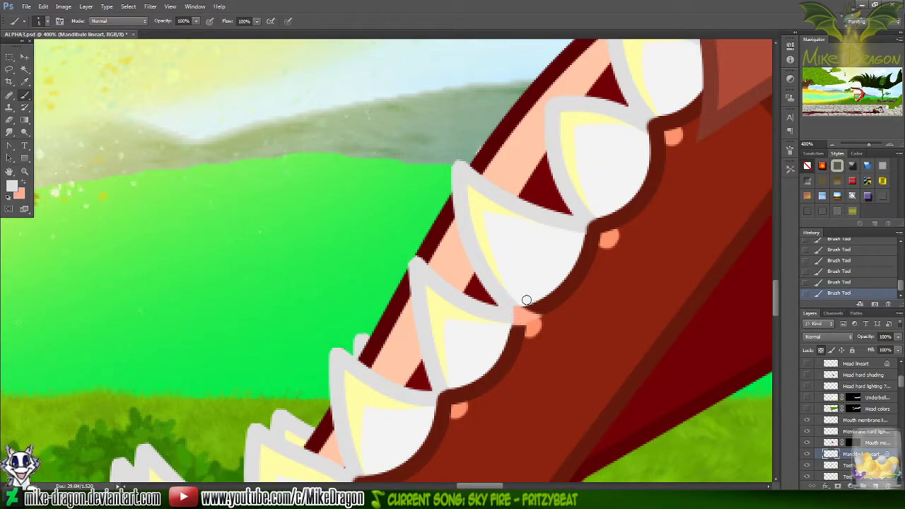
left_click_drag(522, 303, 511, 315)
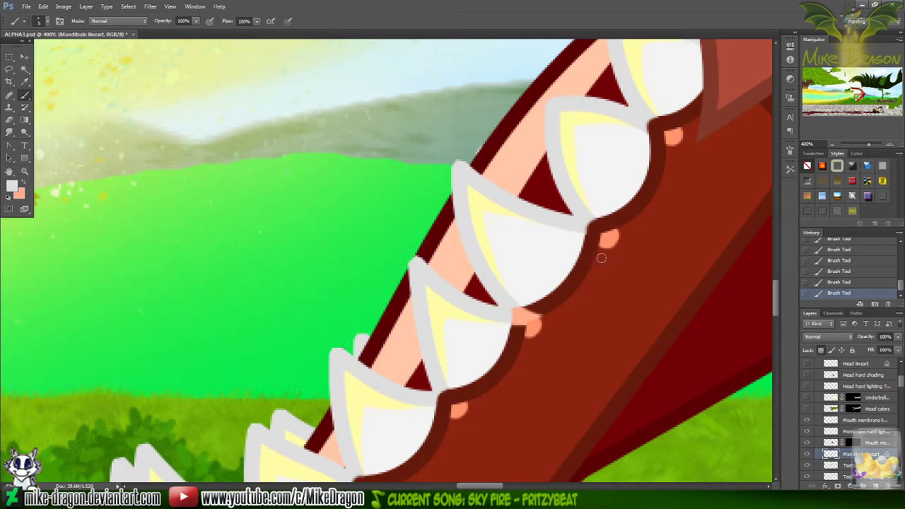
- Recolour the lineart above the lower jaw's second gum highlight from the back in salmon, trimming it with light grey along the teeth
key("x")
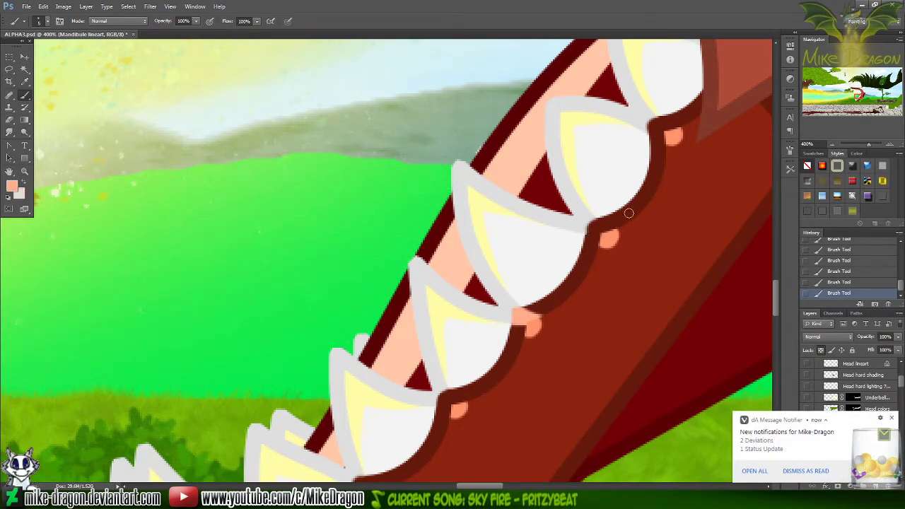
left_click_drag(582, 225, 602, 227)
key("x")
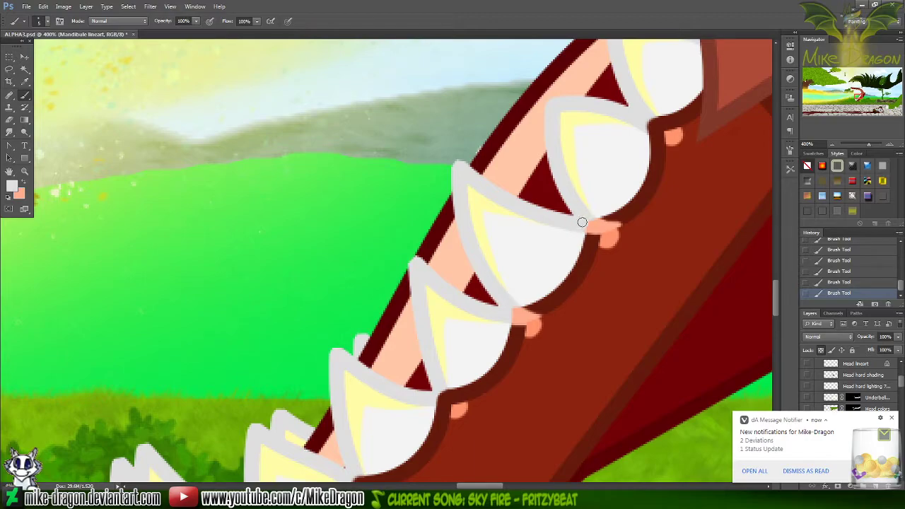
- Recolour the lineart joining the rearmost visible lower gum highlight to its teeth in salmon, and tidy its tip with light grey
key("x")
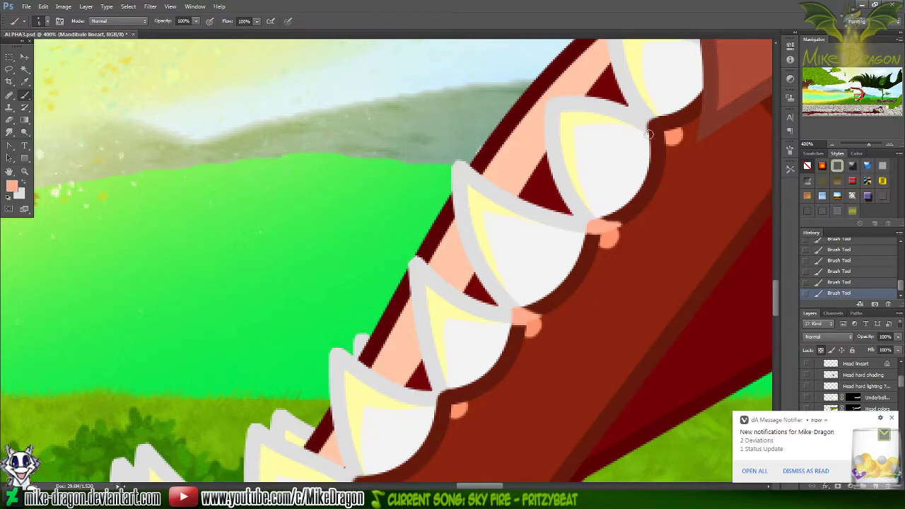
mouse_move(648, 136)
left_mouse_down()
mouse_move(678, 132)
mouse_move(656, 124)
left_mouse_up()
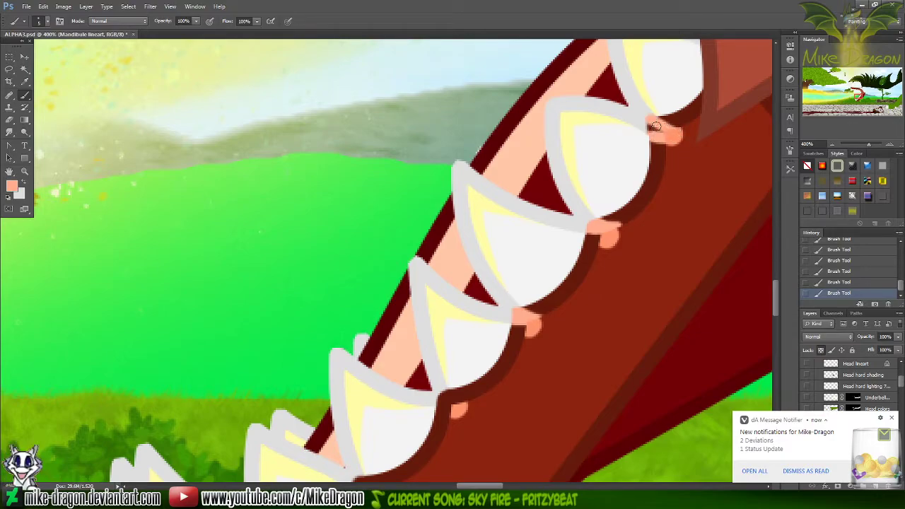
key("x")
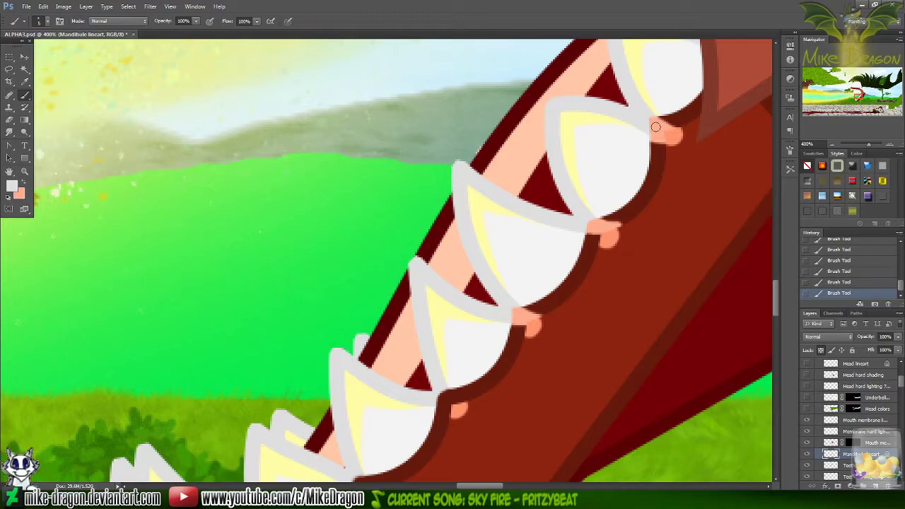
key("x")
key("x")
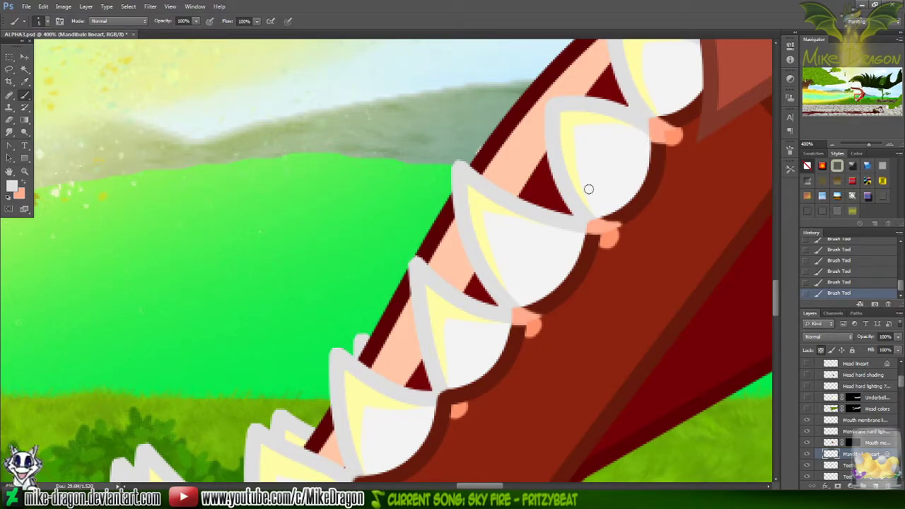
- Recolour the lineart around the lower jaw's fourth gum highlight from the back in salmon, trimming its tip with light grey
scroll(360, 149, "up", 7)
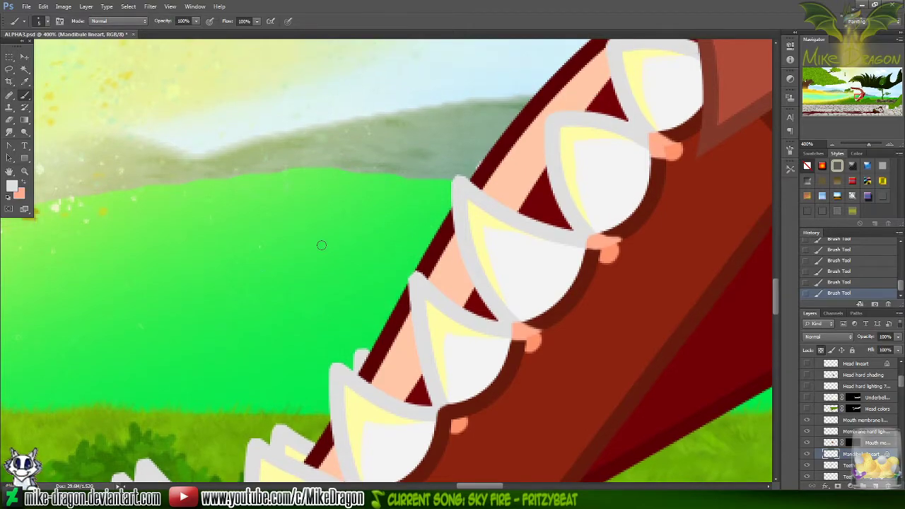
scroll(361, 204, "down", 6)
scroll(345, 173, "down", 8)
scroll(263, 165, "right", 5)
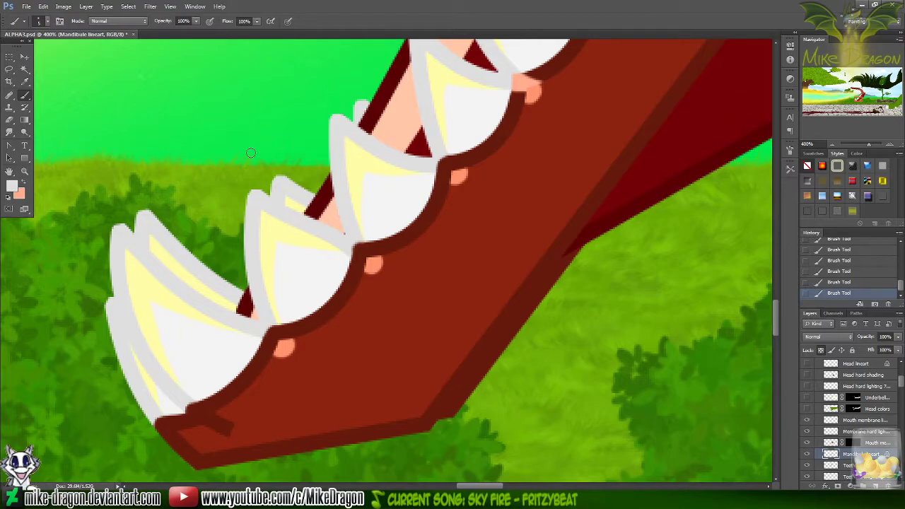
key("x")
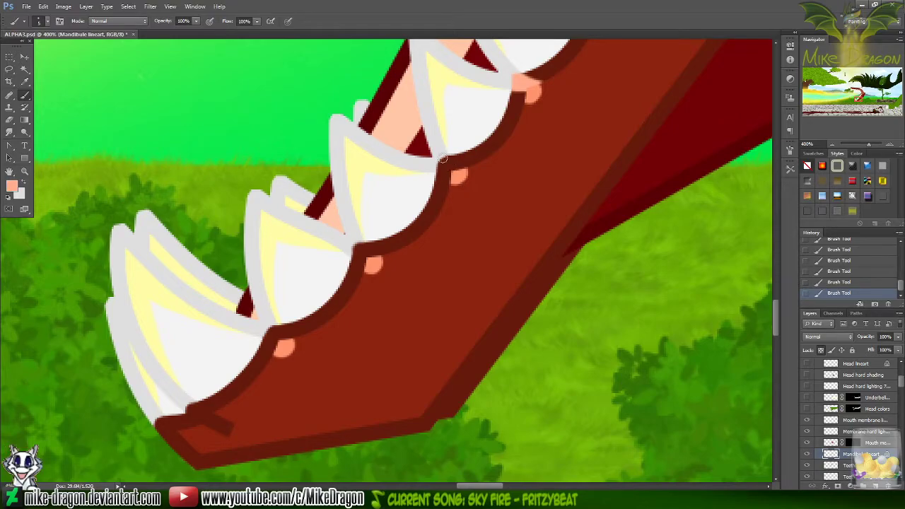
mouse_move(443, 158)
left_mouse_down()
mouse_move(468, 168)
mouse_move(433, 165)
mouse_move(452, 172)
mouse_move(439, 167)
left_mouse_up()
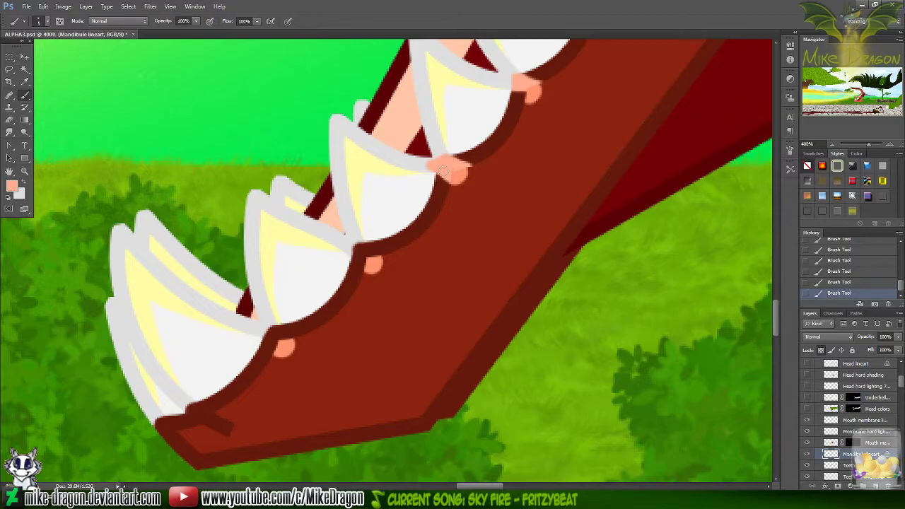
key("x")
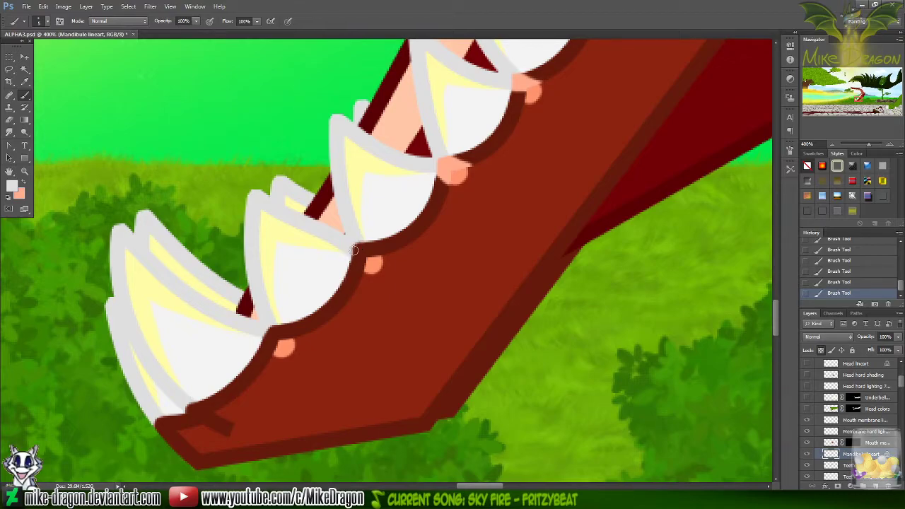
- Extend the lower jaw's fifth gum highlight from the back over the dark lineart in salmon, and trim it with light grey
mouse_move(353, 249)
left_mouse_down()
mouse_move(369, 276)
mouse_move(365, 251)
mouse_move(353, 249)
mouse_move(373, 278)
mouse_move(362, 245)
left_mouse_up()
key("x")
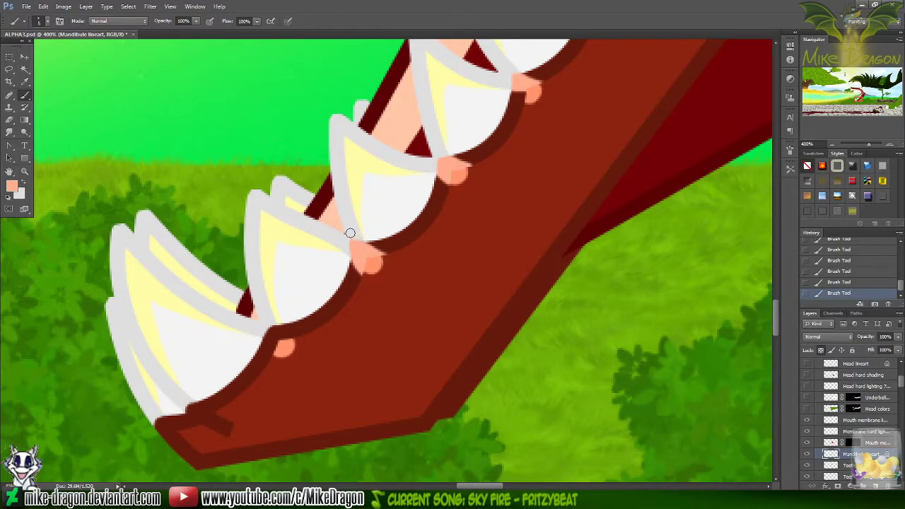
key("x")
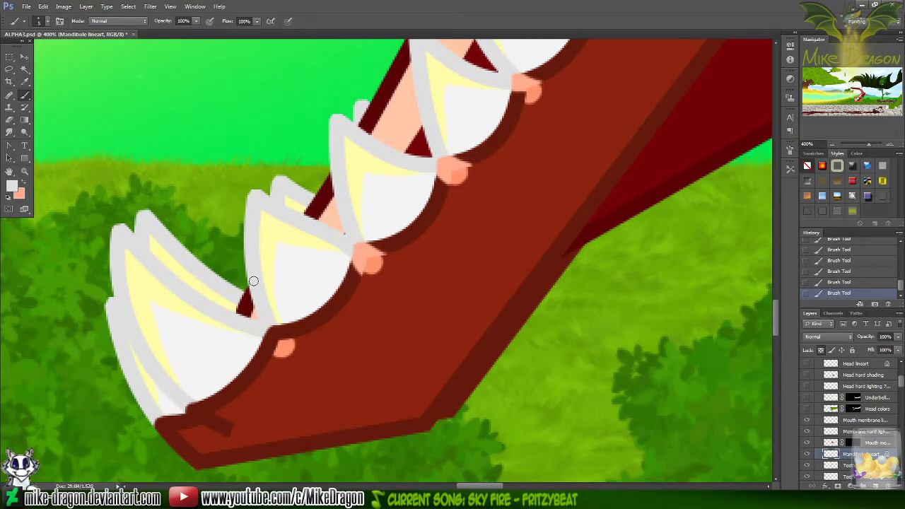
- Fill the lineart around the sixth lower gum highlight, behind the large front tooth, in salmon and clean its tooth edge with light grey
key("x")
mouse_move(277, 334)
left_mouse_down()
mouse_move(268, 330)
mouse_move(274, 362)
left_mouse_up()
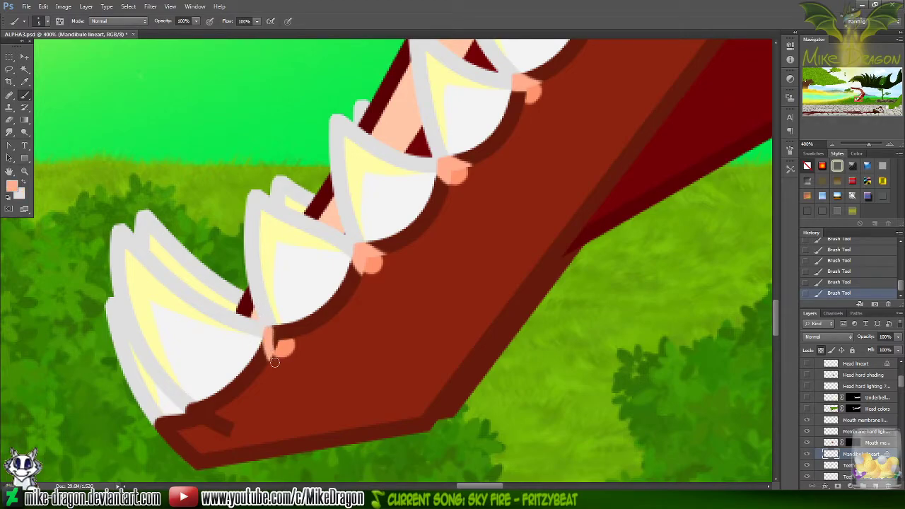
mouse_move(269, 330)
left_mouse_down()
mouse_move(296, 347)
mouse_move(287, 335)
left_mouse_up()
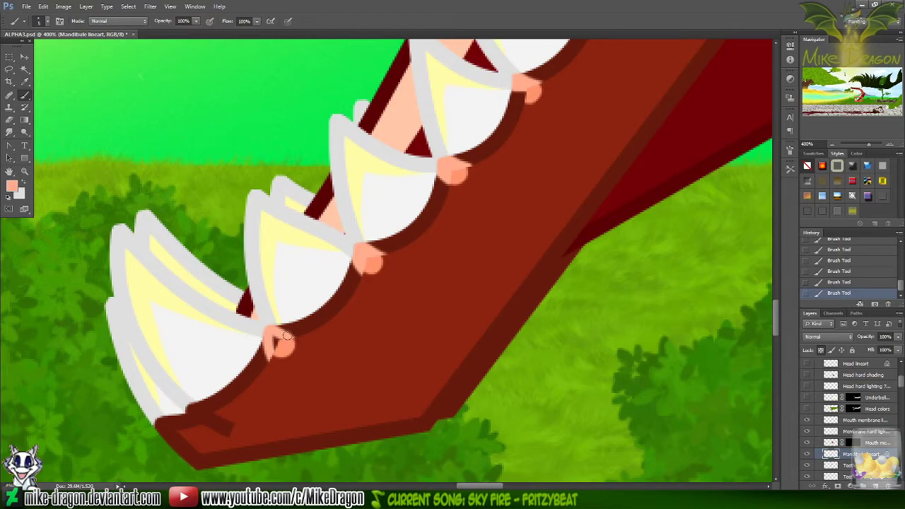
key("x")
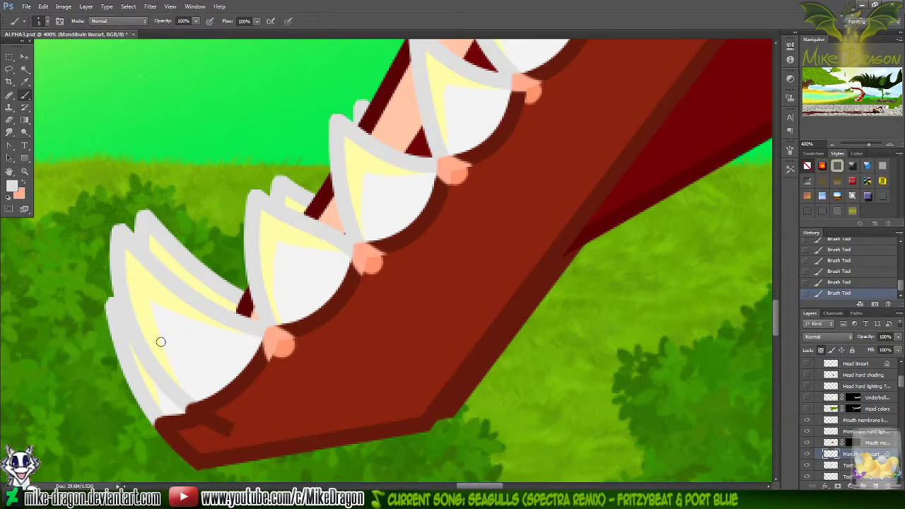
- Recolour the dark lineart at the base of the lower jaw's large front tooth with a small salmon gum highlight
key("x")
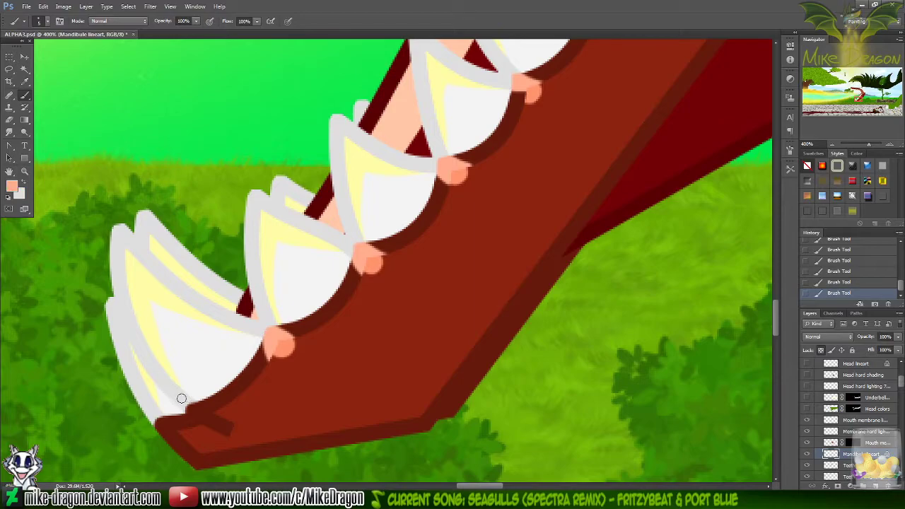
left_click_drag(189, 407, 205, 414)
key("x")
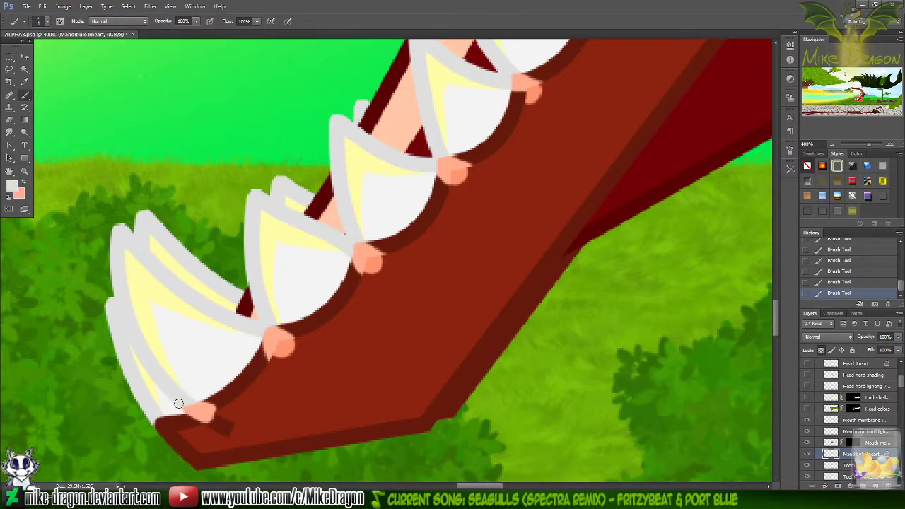
key("x")
- Show the hidden head lineart, hard shading, hard lighting, underbelly and colour layers, and recolour the exposed lineart at the lower jaw's tip in salmon
scroll(899, 384, "up", 1)
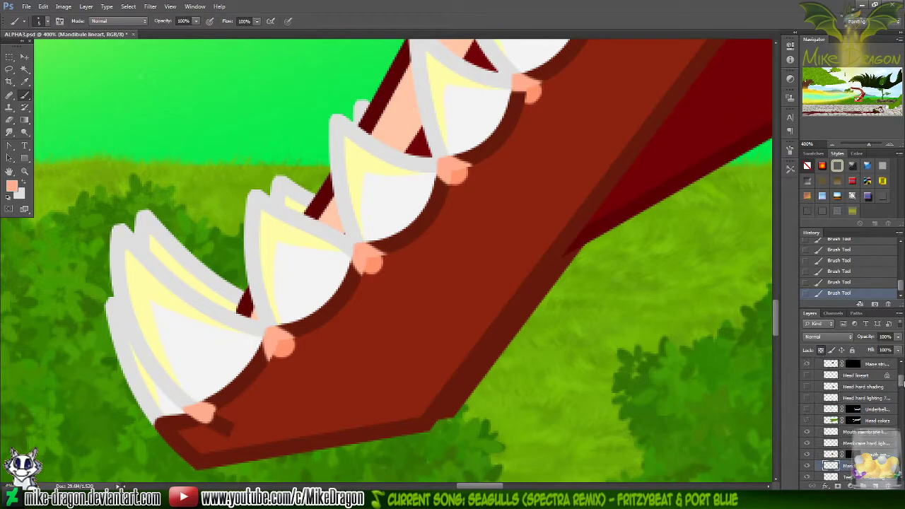
left_click(890, 418)
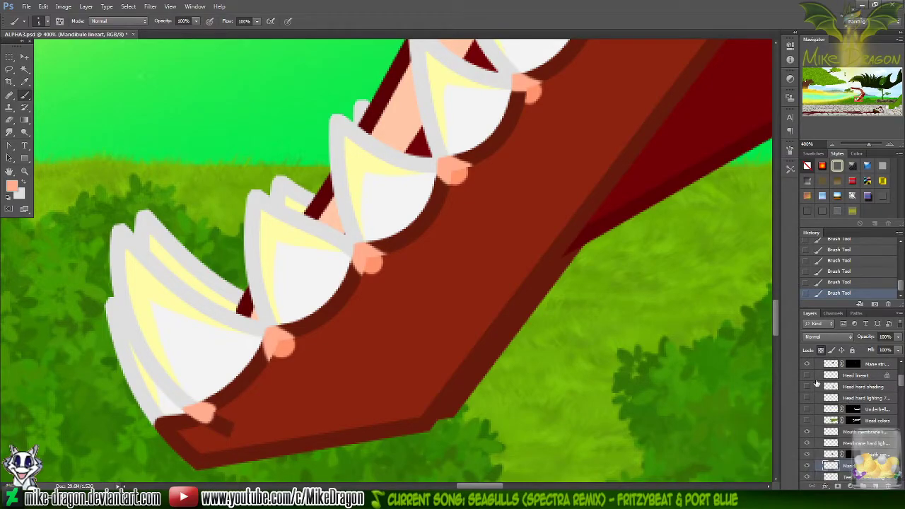
left_click(807, 376)
left_click(807, 398)
left_click(807, 410)
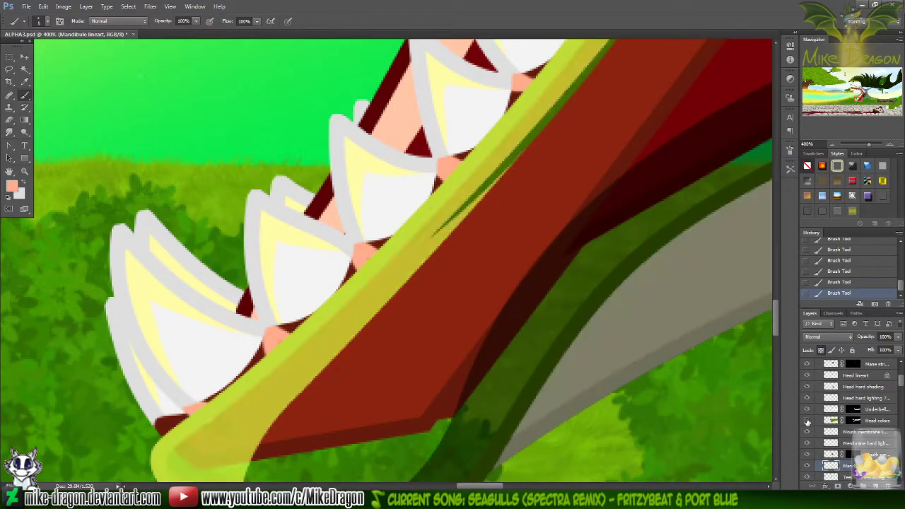
left_click(807, 421)
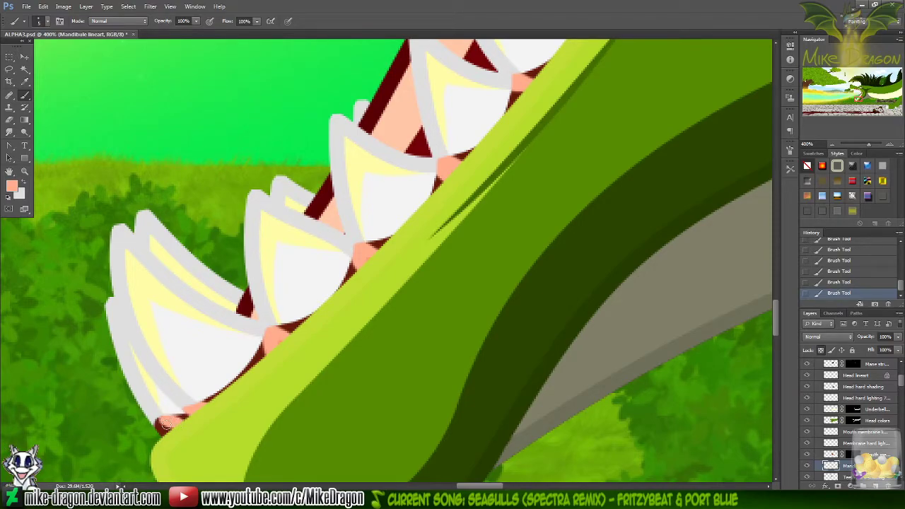
left_click(162, 421)
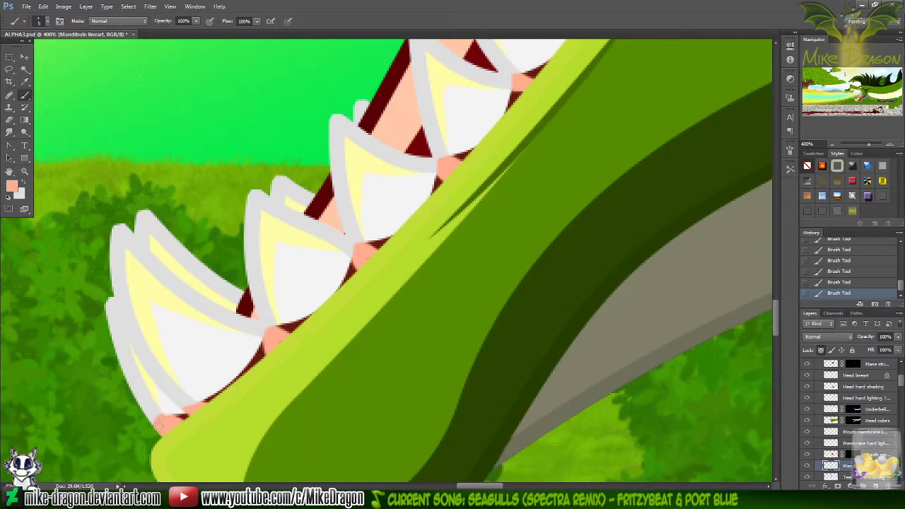
key("x")
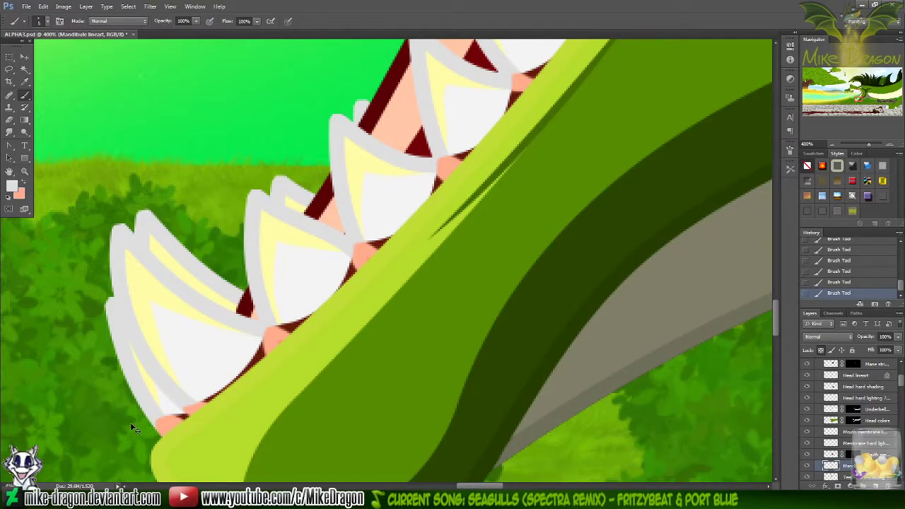
- Extend the lower jaw's second to fifth gum highlights from the back in salmon over the dark lineart left beside them
key("ctrl+0")
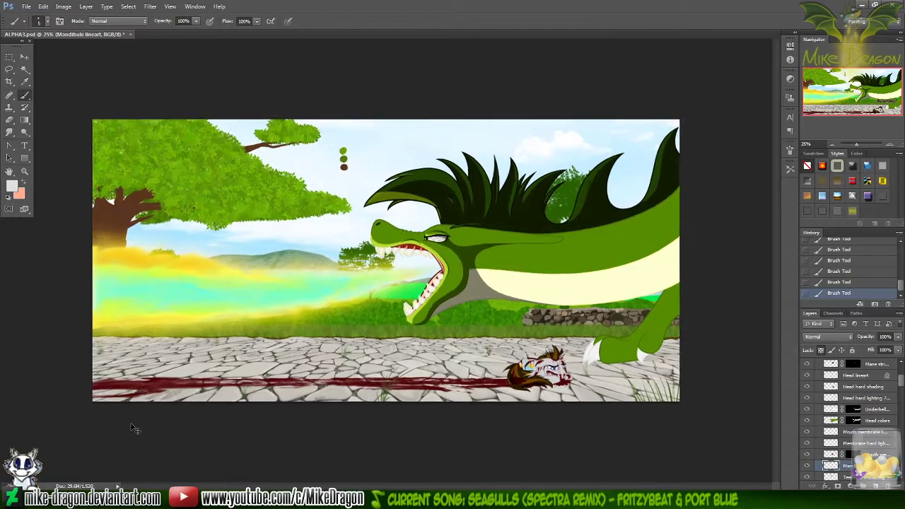
key("ctrl+plus")
key("ctrl+plus")
key("ctrl+plus")
key("ctrl+plus")
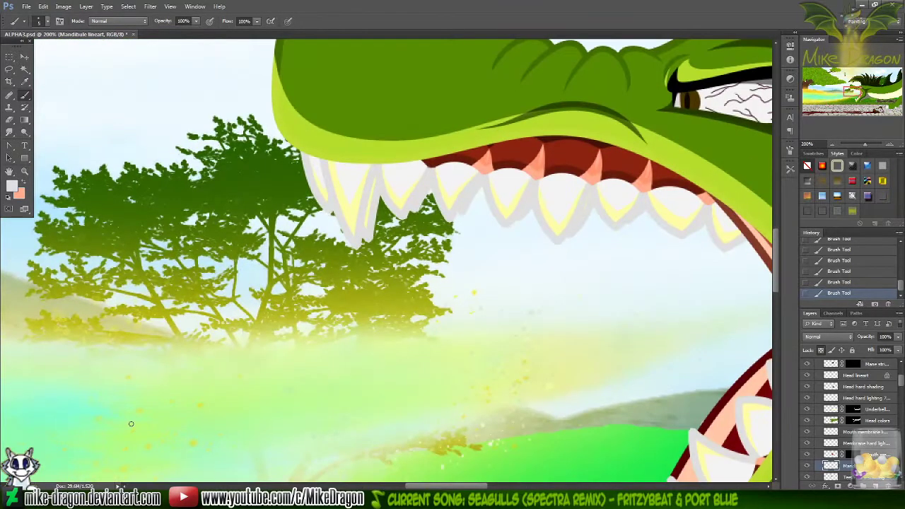
left_click_drag(848, 92, 859, 99)
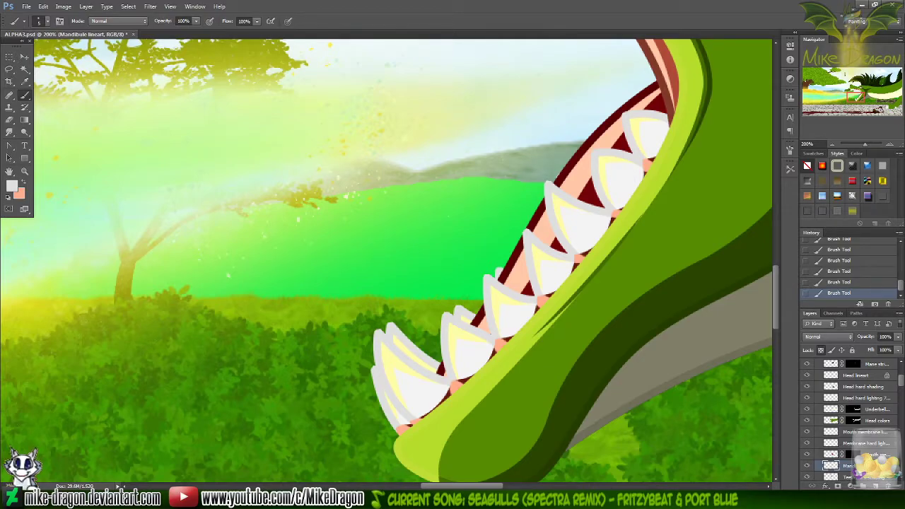
scroll(736, 212, "up", 4)
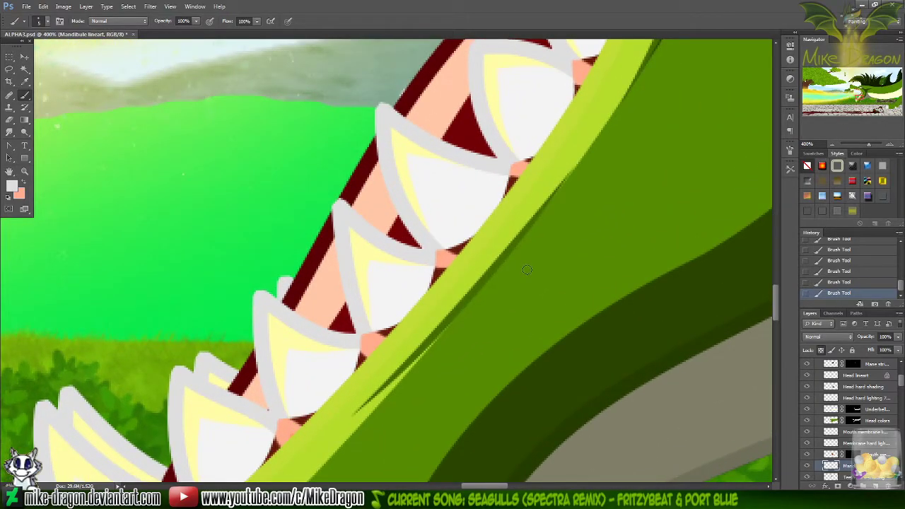
key("x")
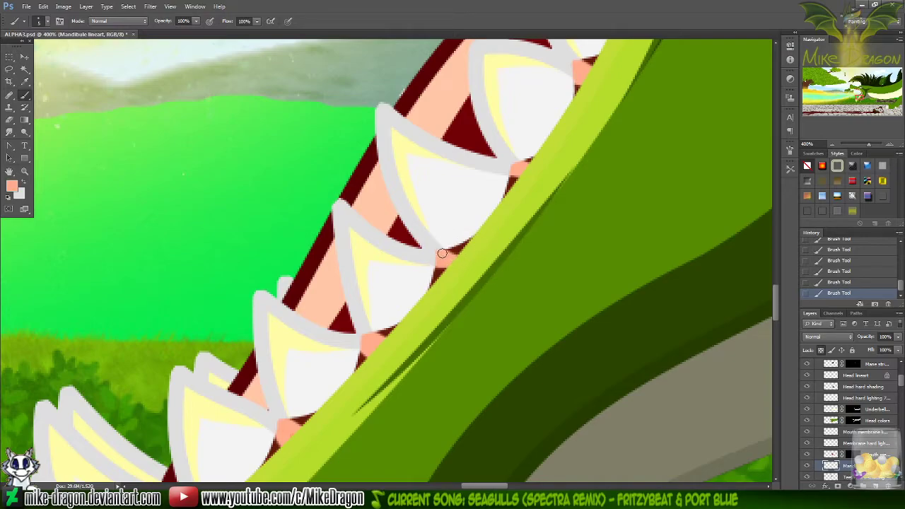
mouse_move(442, 253)
left_mouse_down()
mouse_move(464, 260)
mouse_move(444, 278)
left_mouse_up()
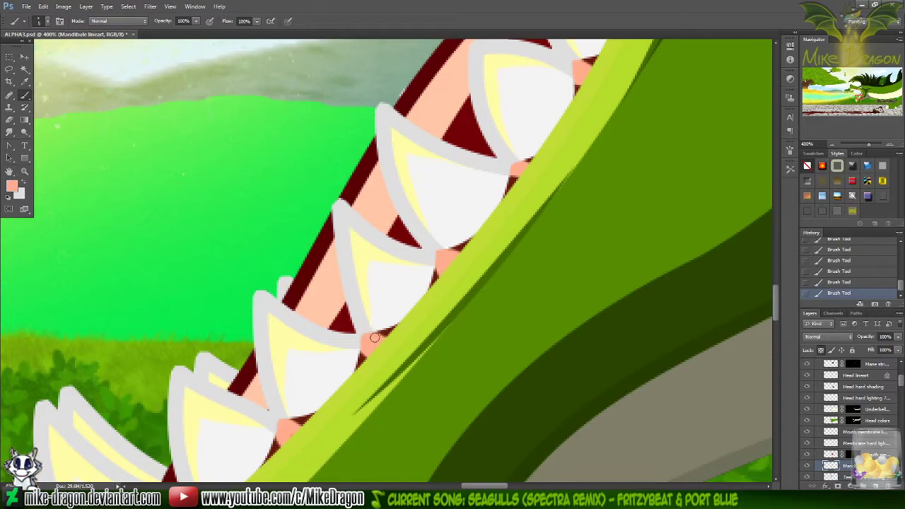
mouse_move(386, 340)
left_mouse_down()
mouse_move(365, 344)
mouse_move(370, 364)
left_mouse_up()
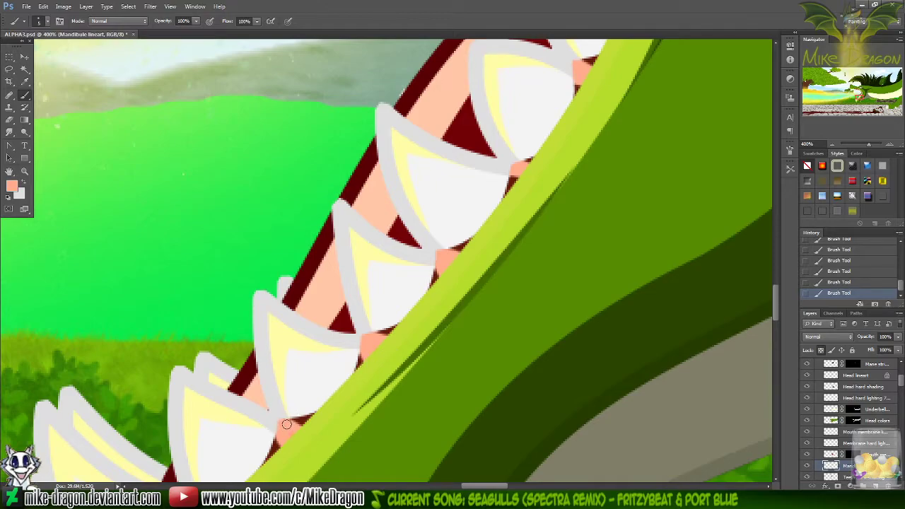
mouse_move(286, 424)
left_mouse_down()
mouse_move(311, 430)
mouse_move(283, 435)
left_mouse_up()
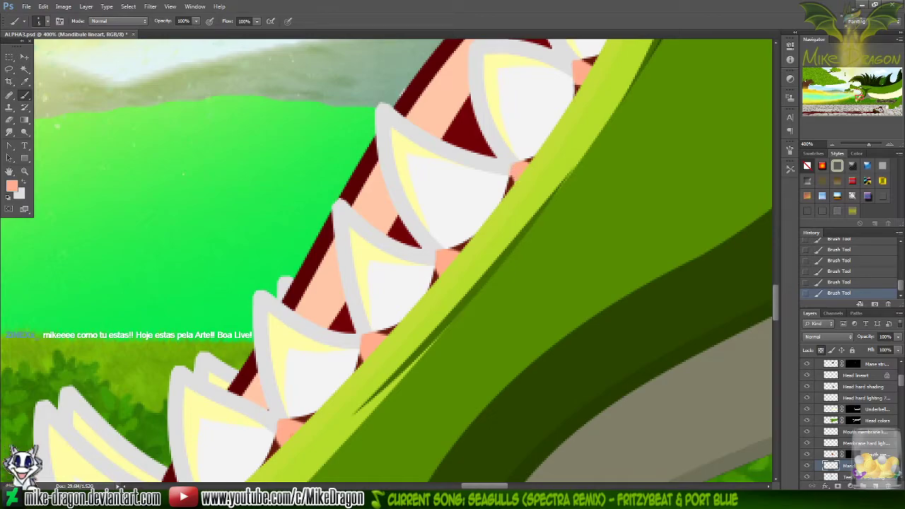
mouse_move(515, 172)
left_mouse_down()
mouse_move(520, 186)
mouse_move(534, 167)
left_mouse_up()
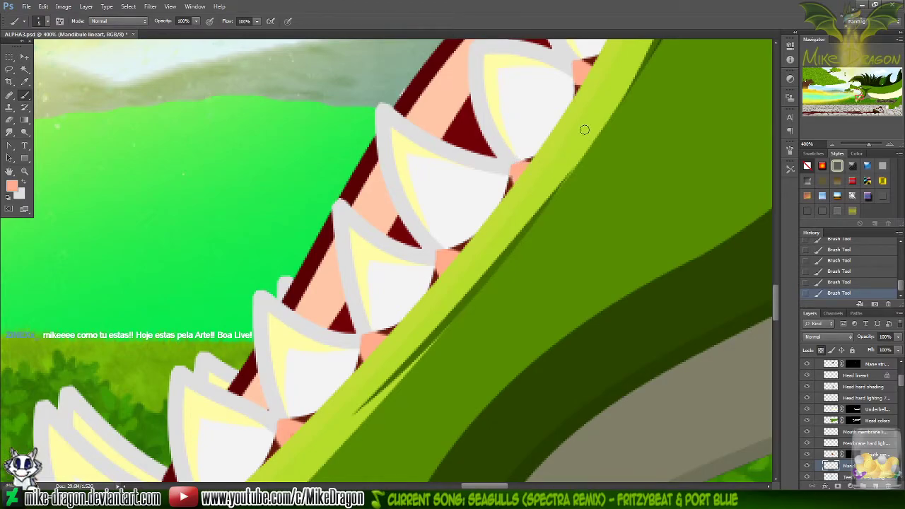
- Examine the recoloured lower gums and tooth outlines up close and against the whole head
scroll(775, 302, "up", 5)
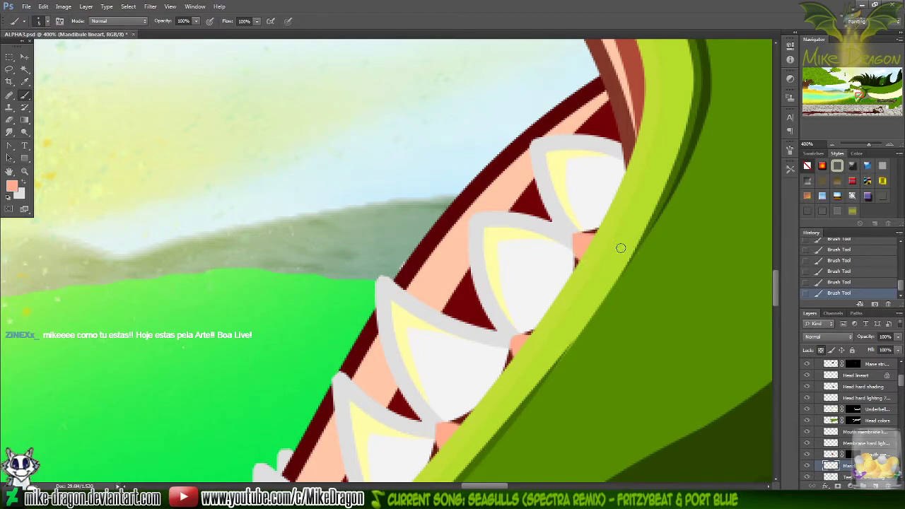
key("x")
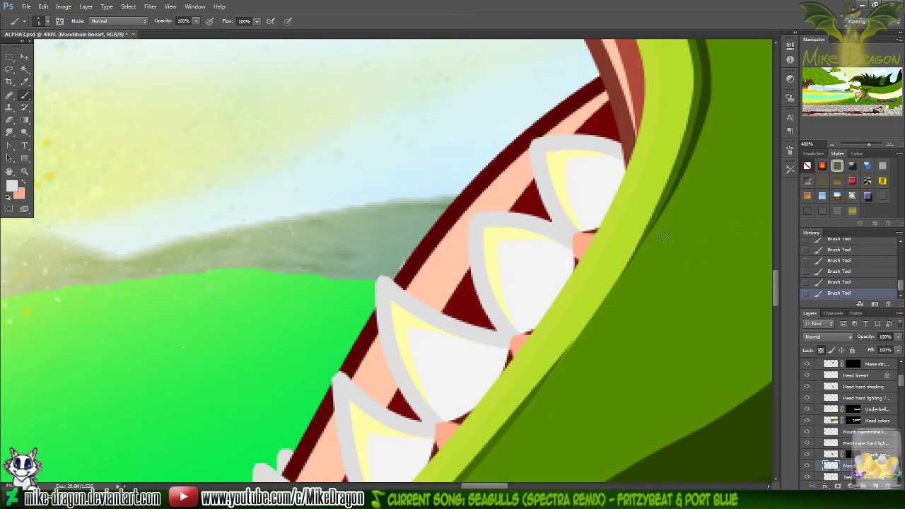
key("ctrl+minus")
key("ctrl+minus")
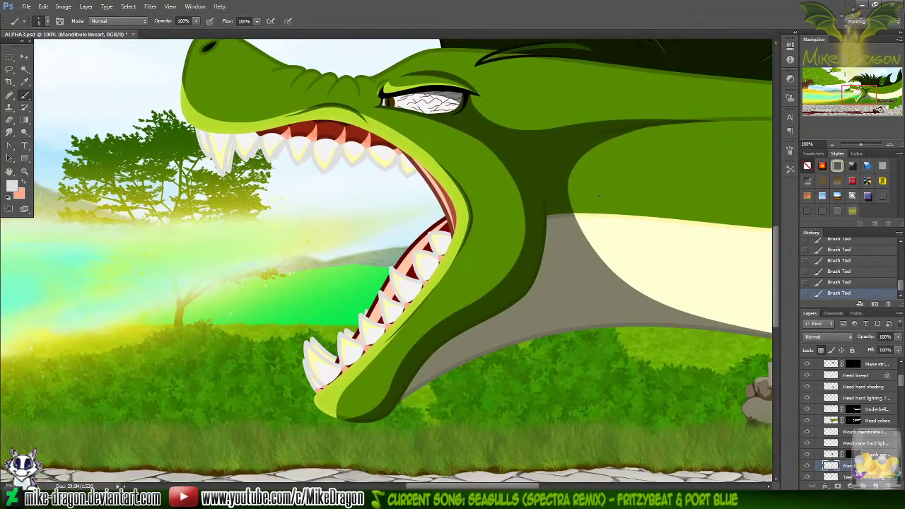
scroll(599, 197, "up", 5)
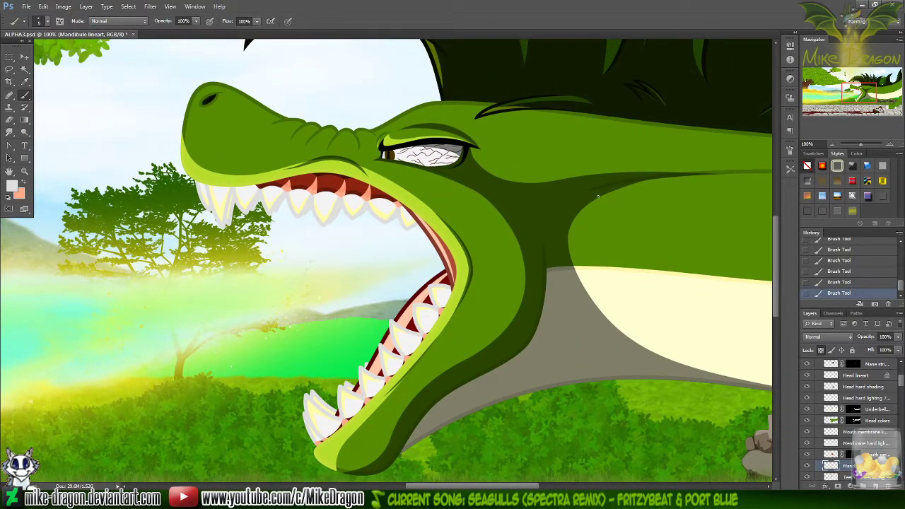
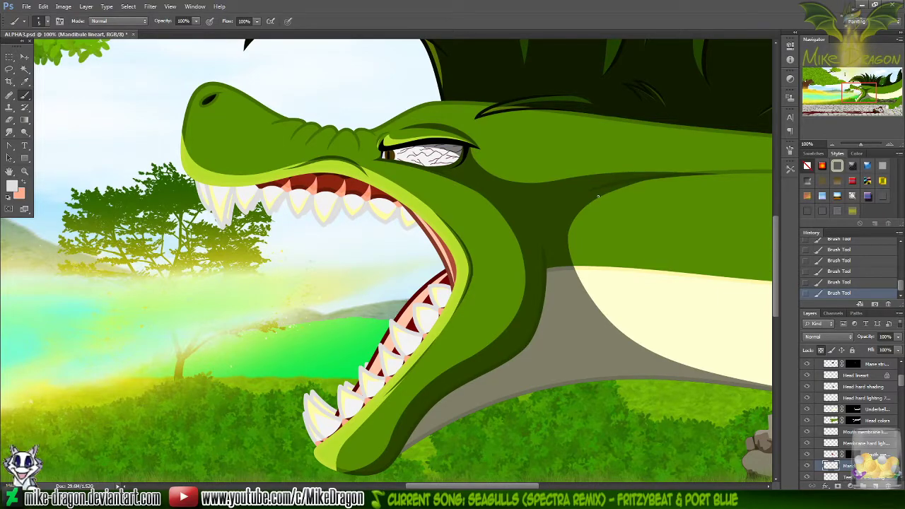
key("ctrl+plus")
key("ctrl+plus")
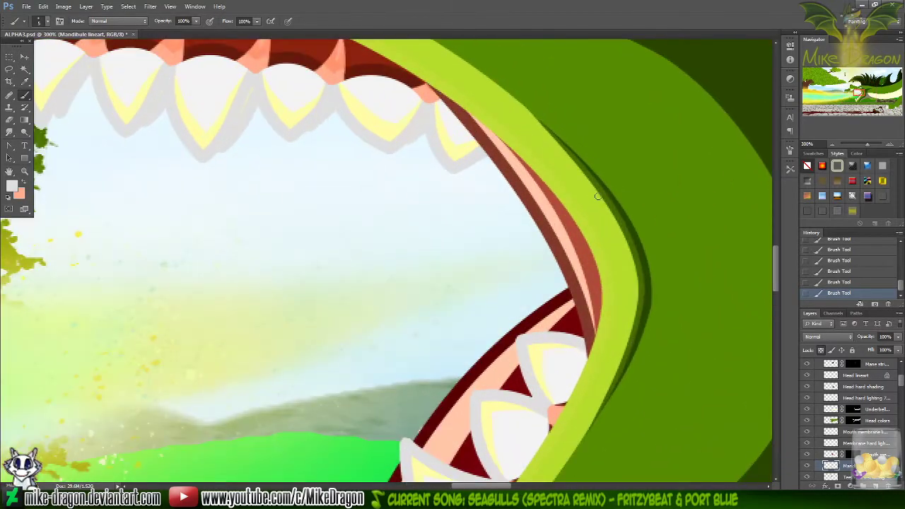
left_click_drag(780, 268, 781, 301)
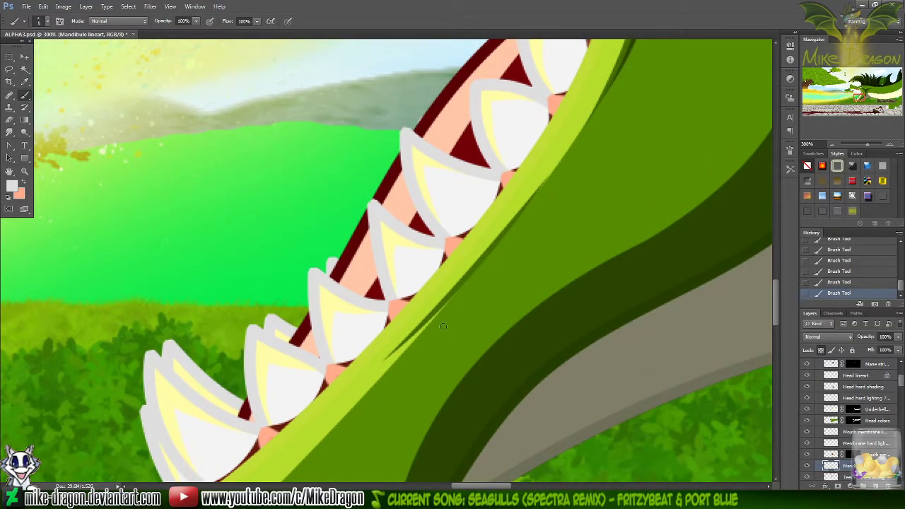
scroll(486, 270, "down", 3)
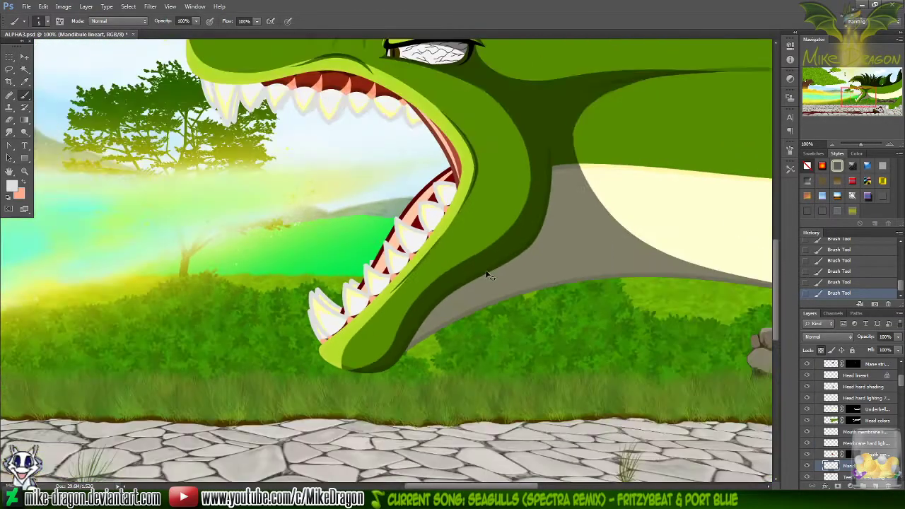
scroll(486, 271, "up", 3)
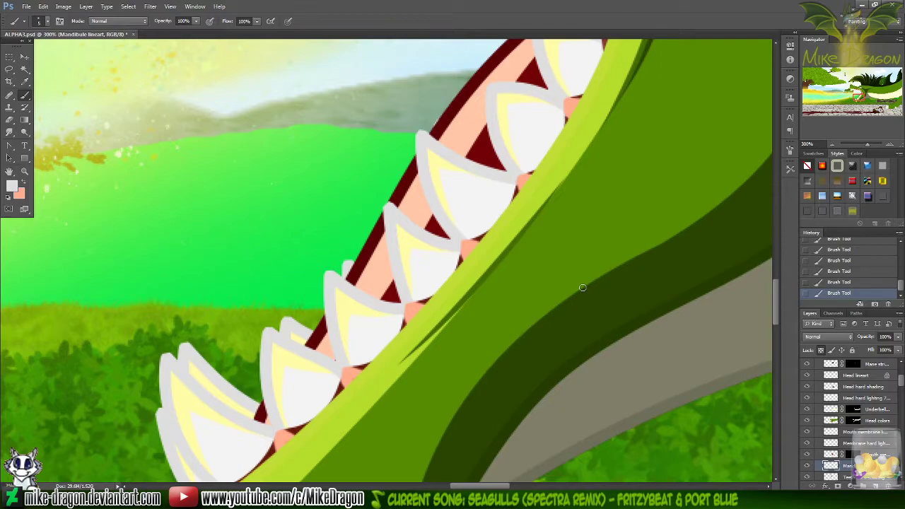
- Sample the teeth's yellow, lighten it to a pale cream, and paint it over the tip outline of the fourth lower tooth from the back
key("alt")
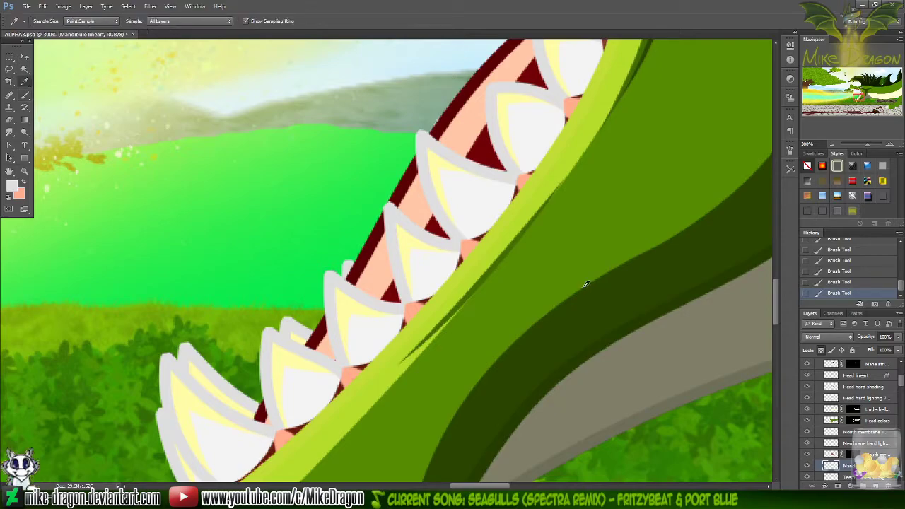
left_click(411, 239, "alt")
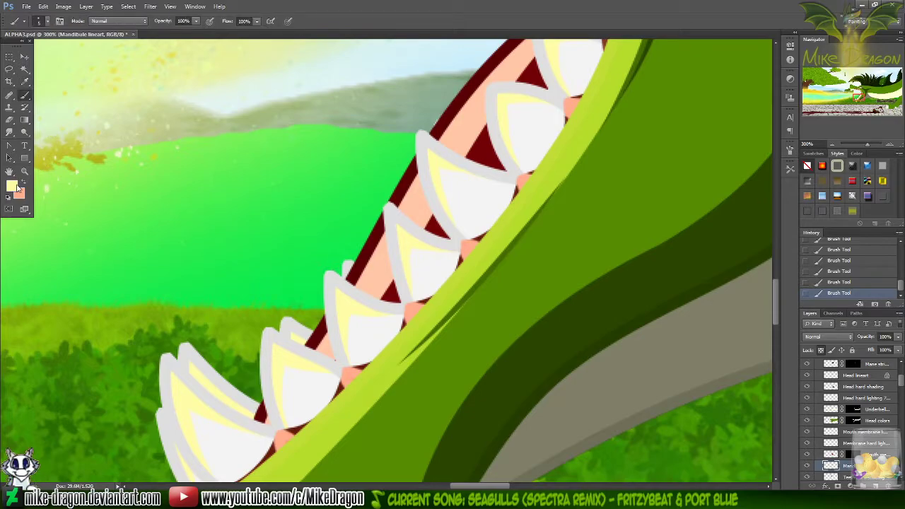
left_click(11, 186)
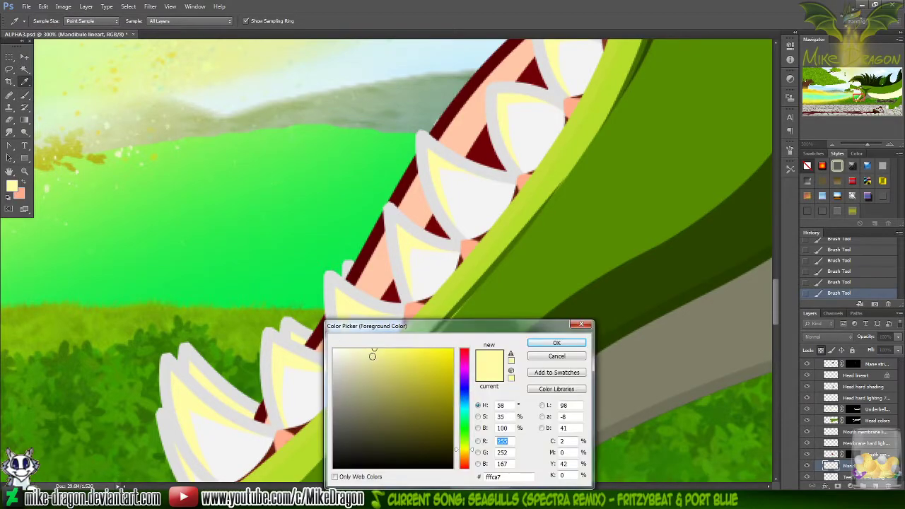
left_click_drag(369, 351, 349, 349)
left_click(557, 343)
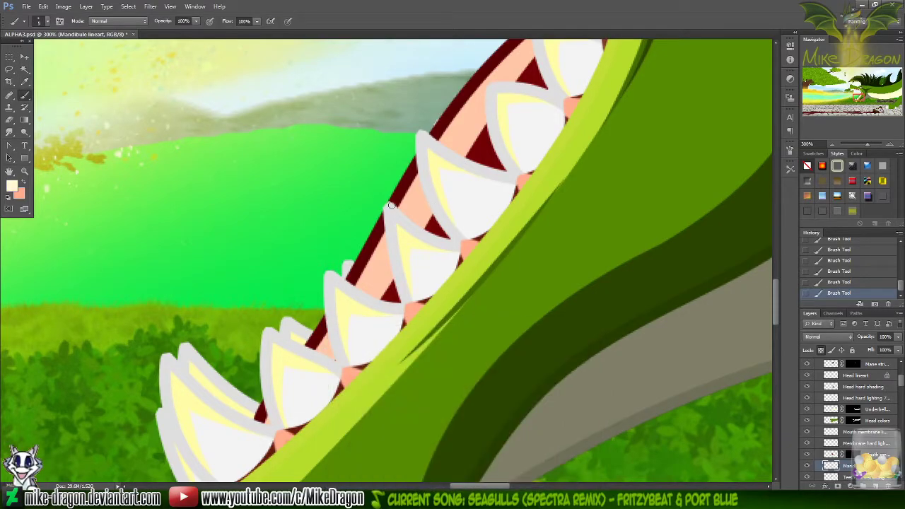
mouse_move(379, 214)
left_mouse_down()
mouse_move(389, 209)
mouse_move(399, 228)
mouse_move(412, 225)
mouse_move(394, 244)
mouse_move(396, 262)
left_mouse_up()
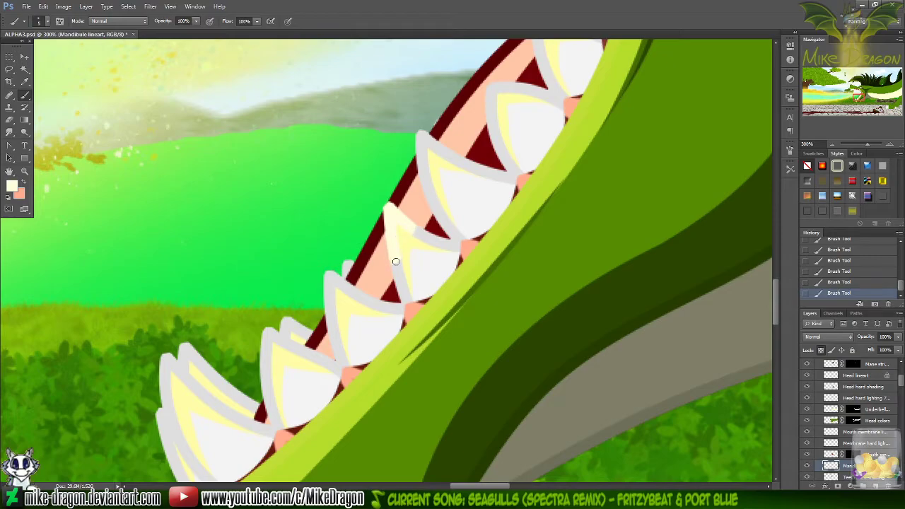
- Set the brush to the 9 px hard round preset and sample the light grey of the tooth outline as the foreground colour
right_click(453, 180)
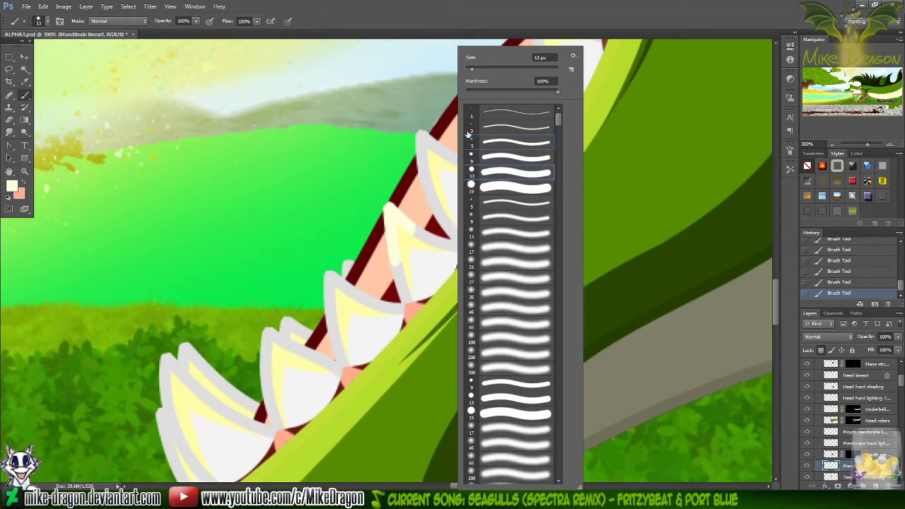
left_click(487, 158)
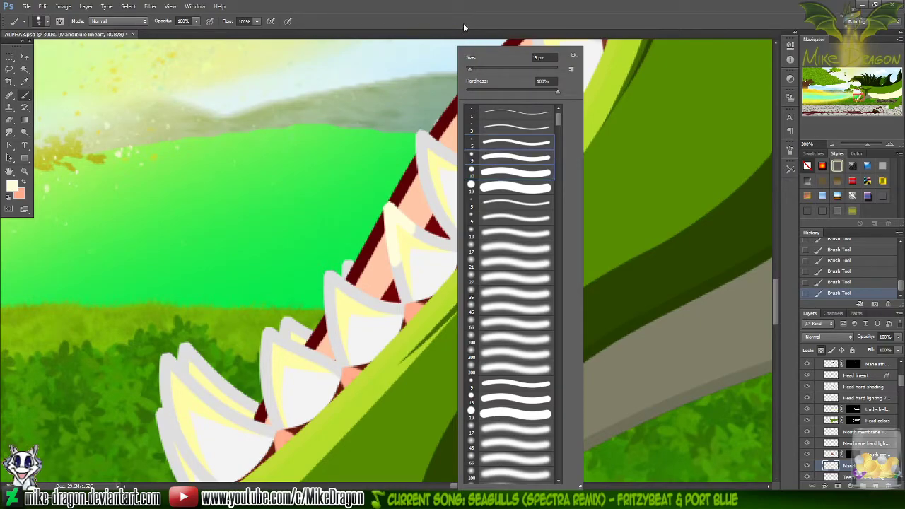
left_click(463, 27)
key("x")
key("i")
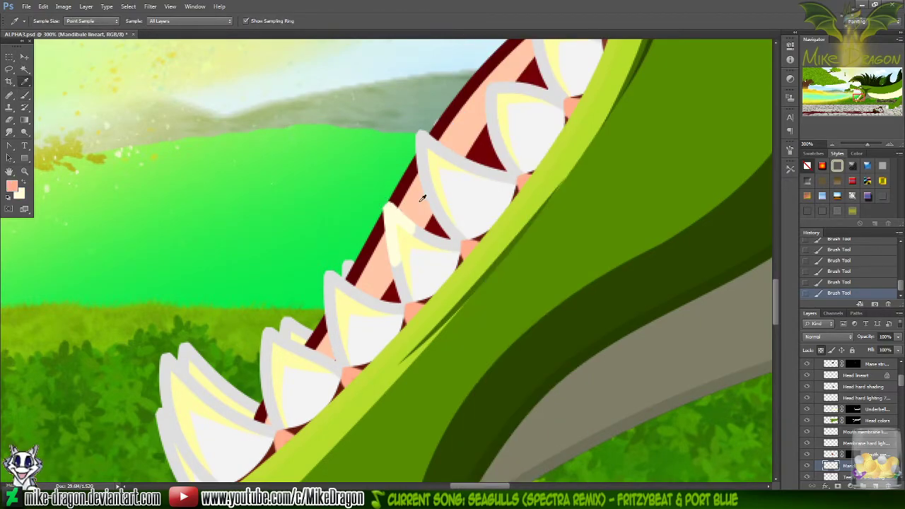
left_click(457, 234)
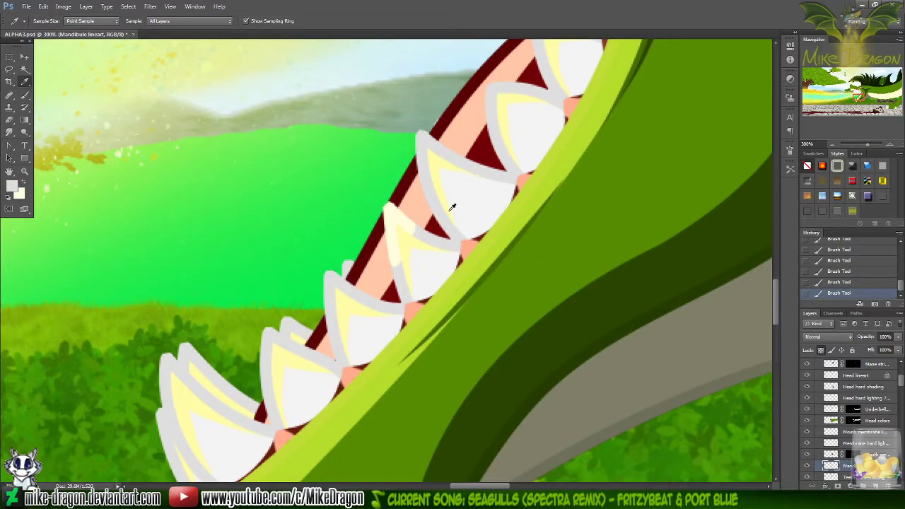
- Paint the grey outline of the frontmost small tooth and the adjoining lower edge of the large tooth cream, using a smaller brush near the base
key("ctrl+plus")
key("ctrl+plus")
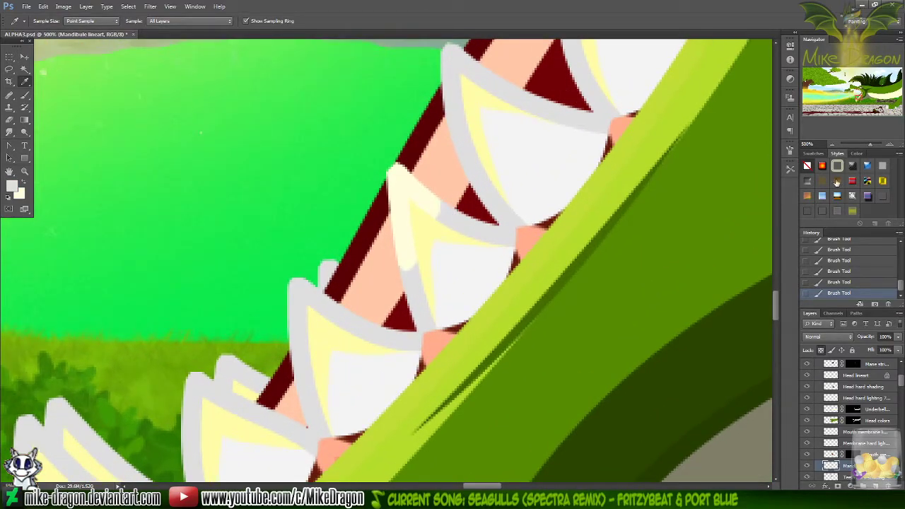
left_click_drag(858, 95, 857, 99)
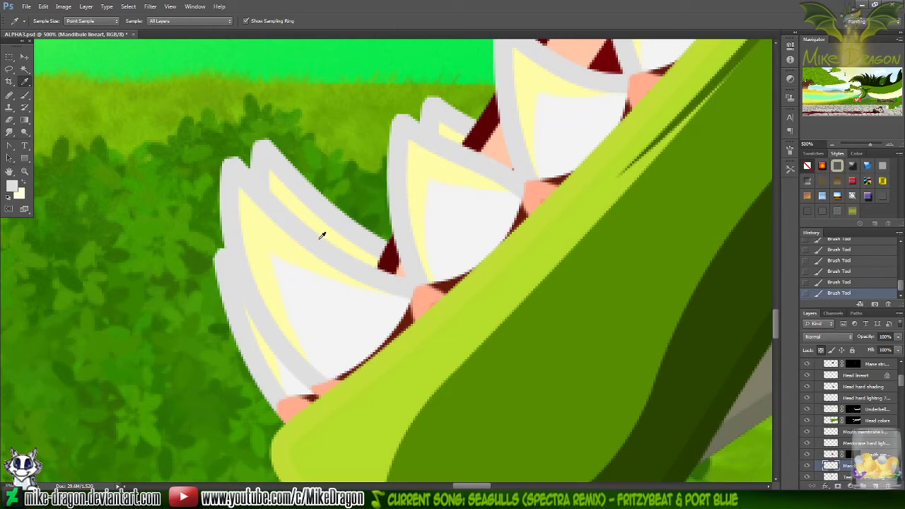
key("b")
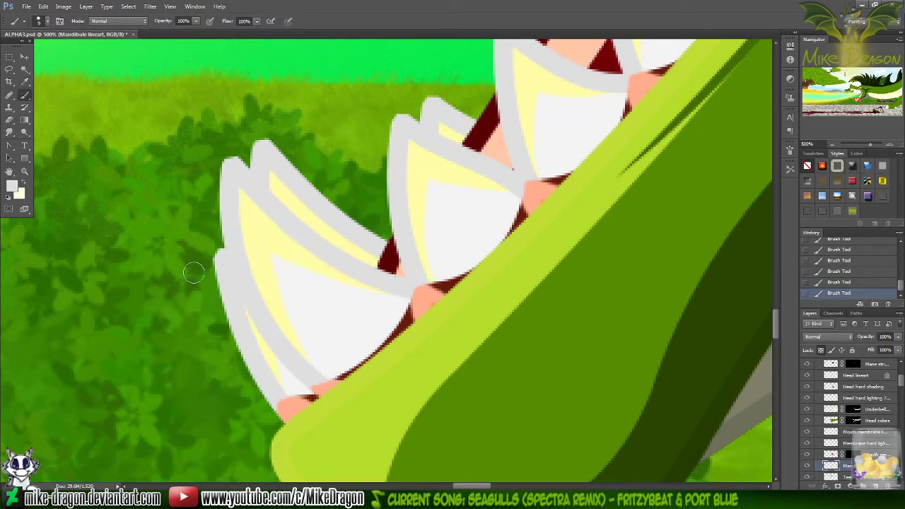
key("x")
left_click(269, 387)
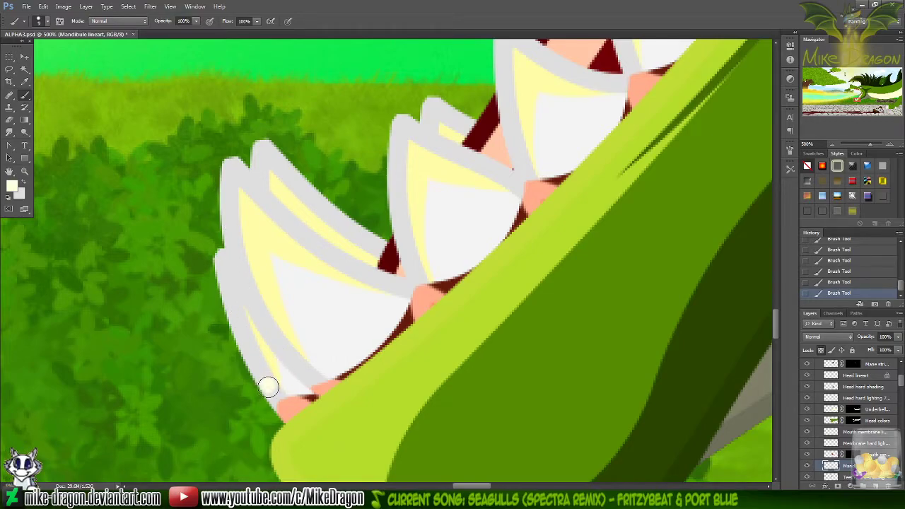
mouse_move(269, 387)
left_mouse_down()
mouse_move(265, 394)
mouse_move(250, 328)
mouse_move(218, 263)
mouse_move(229, 206)
mouse_move(261, 317)
mouse_move(285, 357)
left_mouse_up()
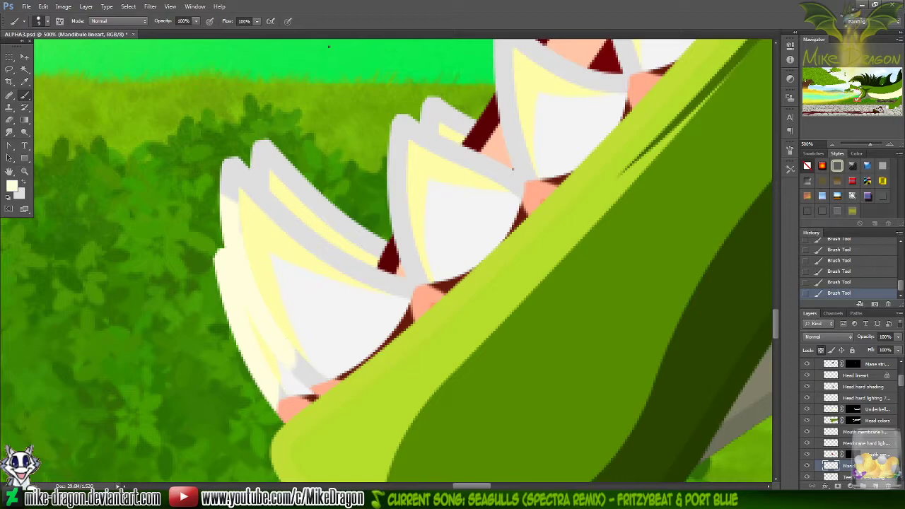
right_click(328, 47)
left_click(399, 26)
left_click_drag(294, 352, 298, 379)
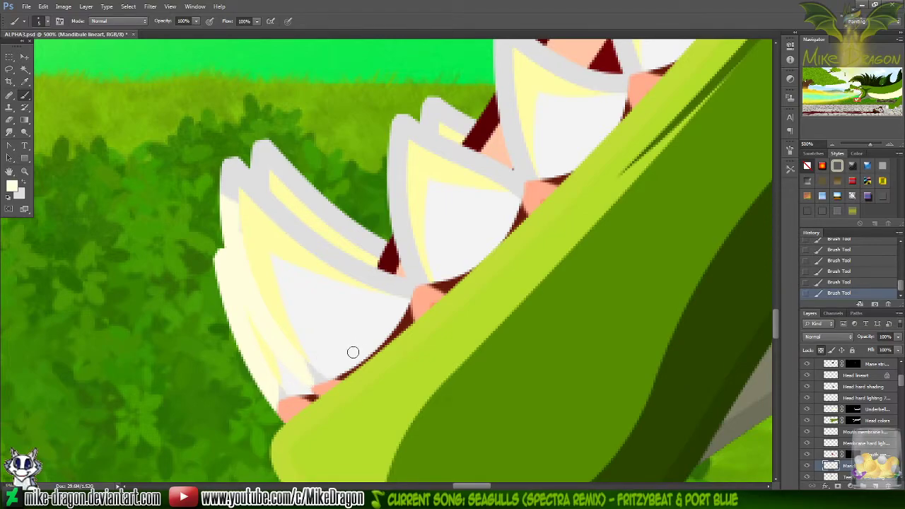
- Clean up the bases of the two front teeth, alternating sampled gum pink with the cream outline colour
key("i")
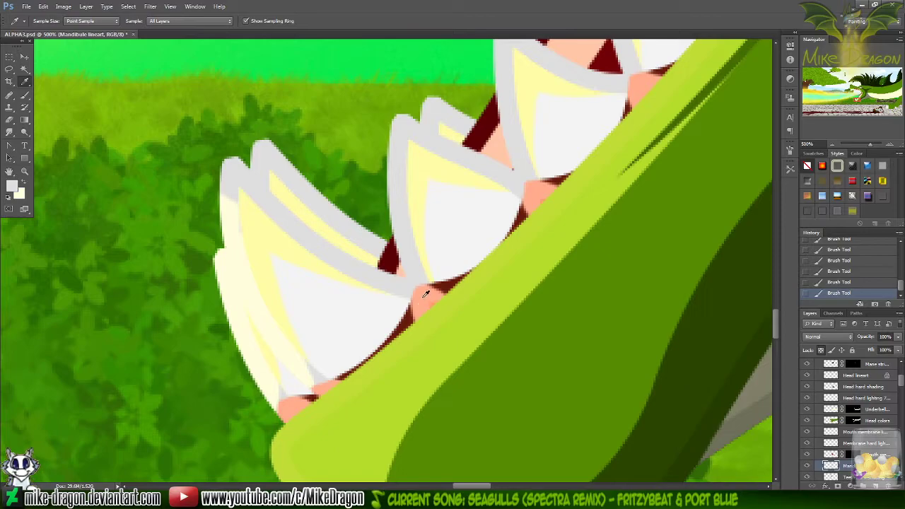
left_click(415, 297)
key("b")
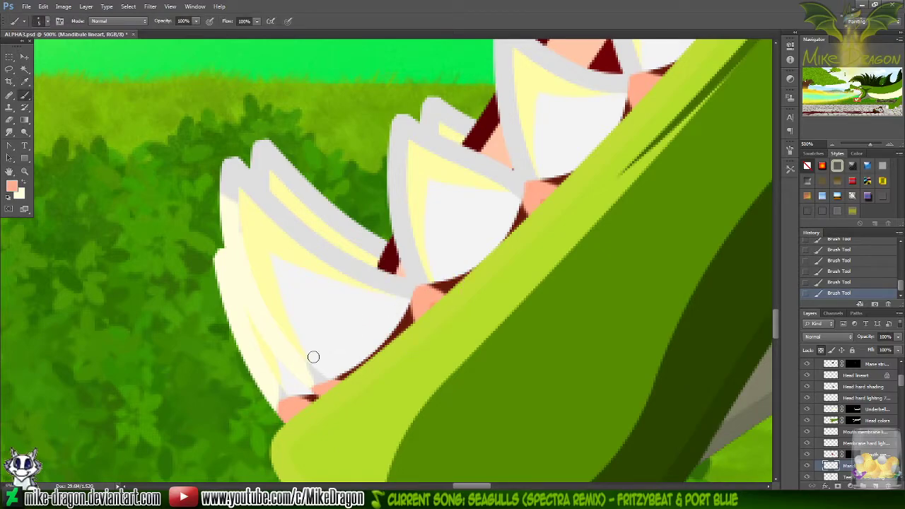
key("x")
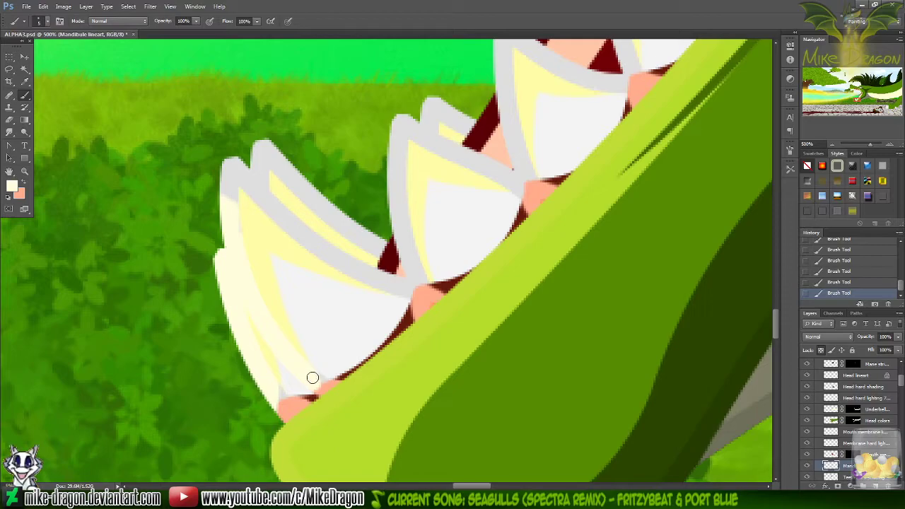
key("x")
left_click_drag(328, 387, 313, 389)
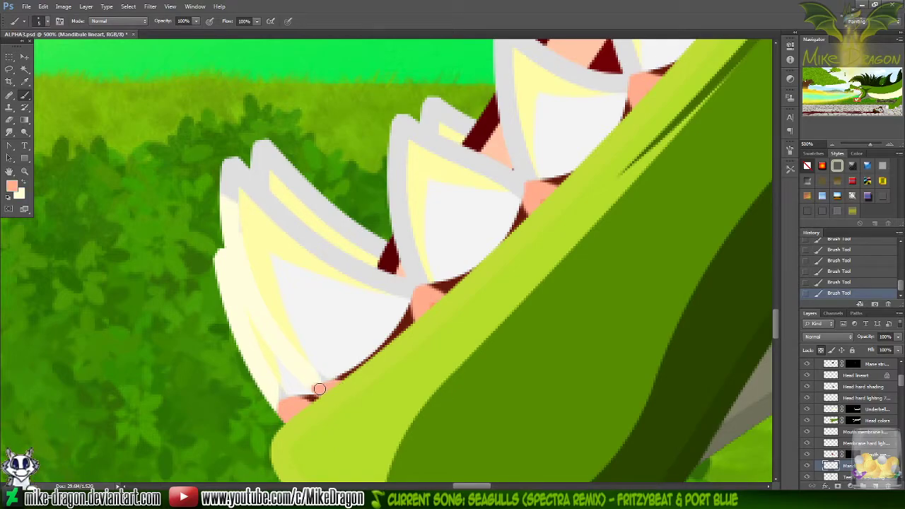
key("x")
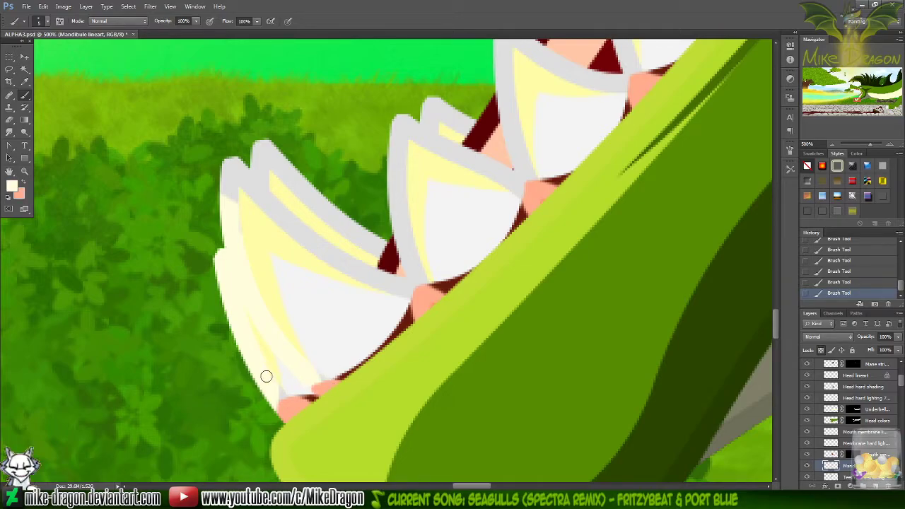
key("x")
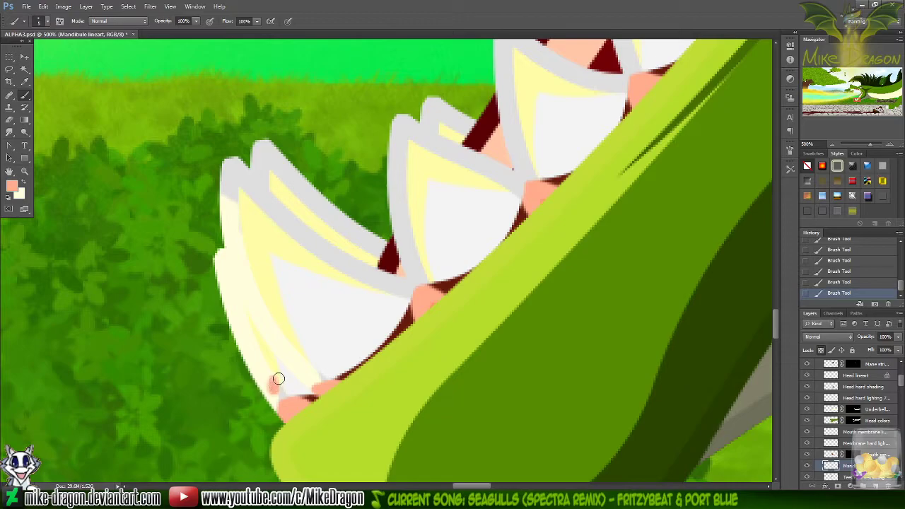
key("x")
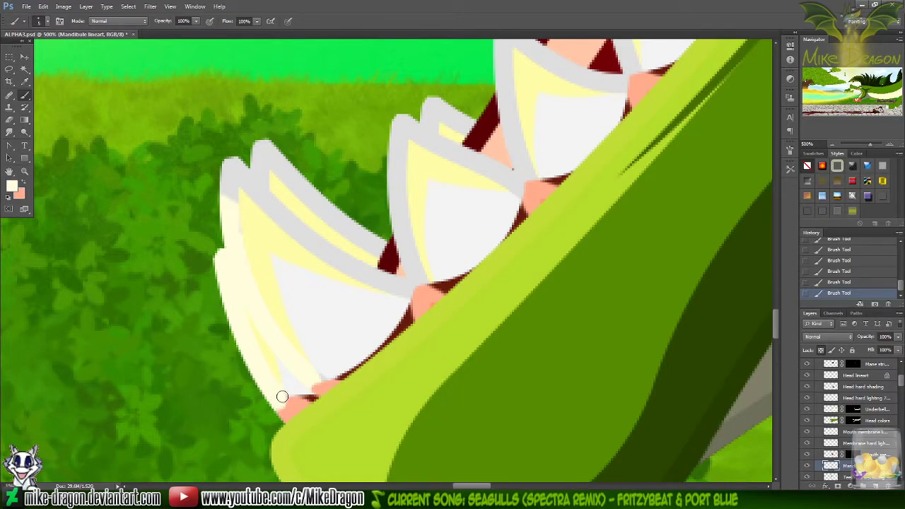
key("x")
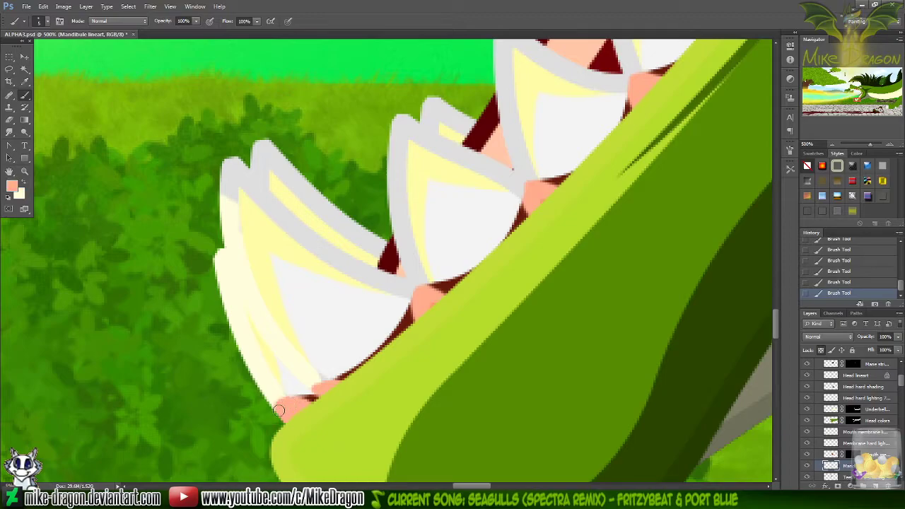
- Paint the remaining grey outlines of the large front tooth and the full foreground tooth behind it cream
key("x")
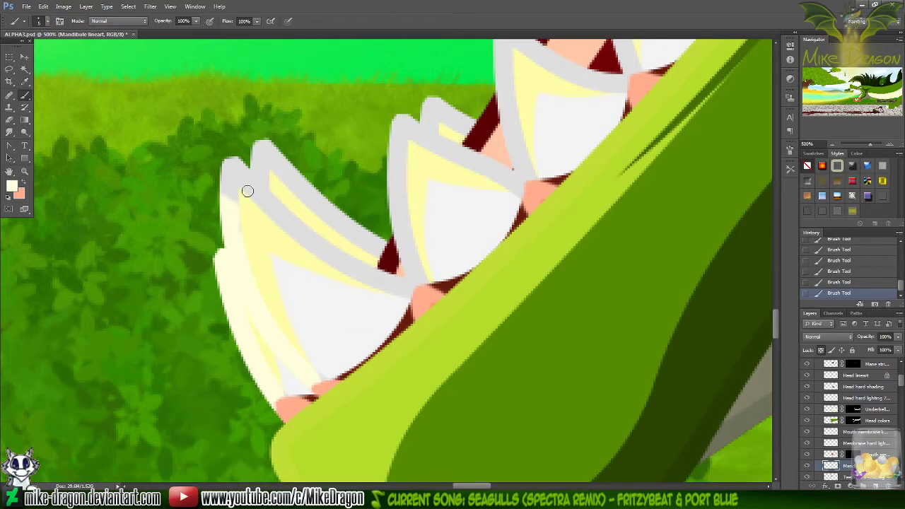
mouse_move(241, 219)
left_mouse_down()
mouse_move(230, 178)
mouse_move(213, 197)
mouse_move(232, 150)
mouse_move(244, 149)
mouse_move(226, 171)
mouse_move(239, 175)
mouse_move(251, 160)
mouse_move(249, 181)
mouse_move(278, 175)
mouse_move(289, 193)
mouse_move(269, 213)
mouse_move(258, 208)
mouse_move(308, 232)
mouse_move(327, 233)
mouse_move(323, 226)
mouse_move(292, 215)
mouse_move(302, 246)
mouse_move(352, 266)
mouse_move(337, 269)
mouse_move(378, 277)
mouse_move(354, 272)
mouse_move(366, 281)
mouse_move(399, 281)
mouse_move(390, 293)
mouse_move(396, 283)
mouse_move(404, 297)
mouse_move(416, 275)
mouse_move(435, 274)
mouse_move(386, 265)
mouse_move(420, 244)
mouse_move(401, 240)
mouse_move(419, 227)
mouse_move(388, 221)
mouse_move(413, 252)
mouse_move(398, 222)
mouse_move(414, 202)
mouse_move(394, 207)
mouse_move(410, 176)
mouse_move(398, 152)
mouse_move(425, 134)
mouse_move(398, 124)
left_mouse_up()
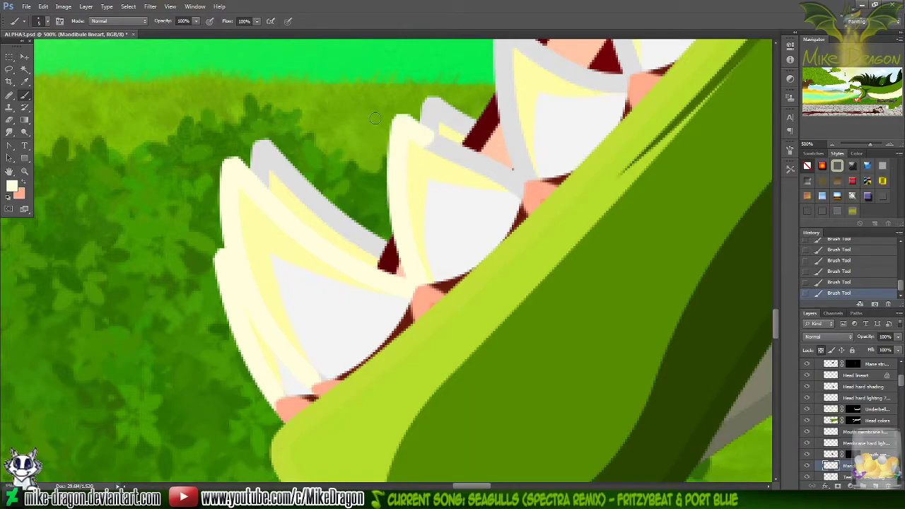
mouse_move(446, 144)
left_mouse_down()
mouse_move(461, 147)
mouse_move(450, 151)
mouse_move(464, 169)
mouse_move(503, 158)
mouse_move(485, 168)
mouse_move(542, 160)
mouse_move(536, 165)
left_mouse_up()
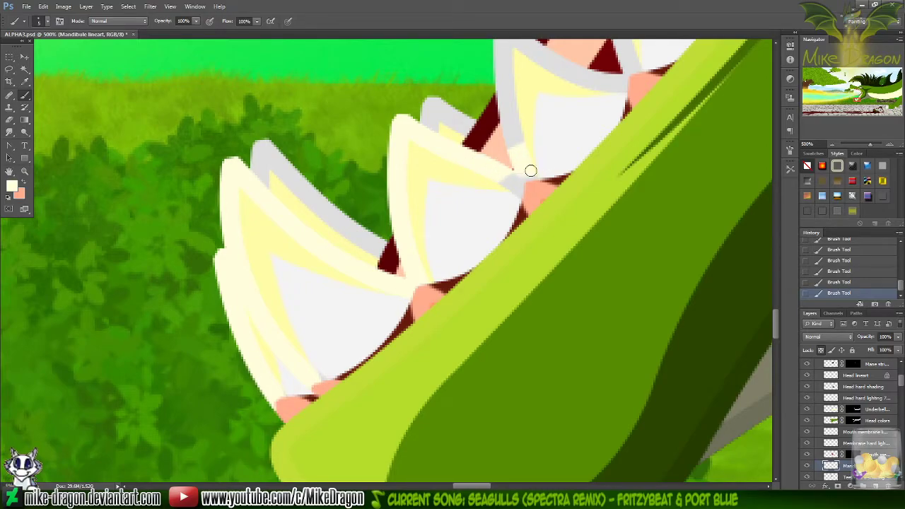
mouse_move(520, 174)
left_mouse_down()
mouse_move(504, 176)
mouse_move(509, 190)
left_mouse_up()
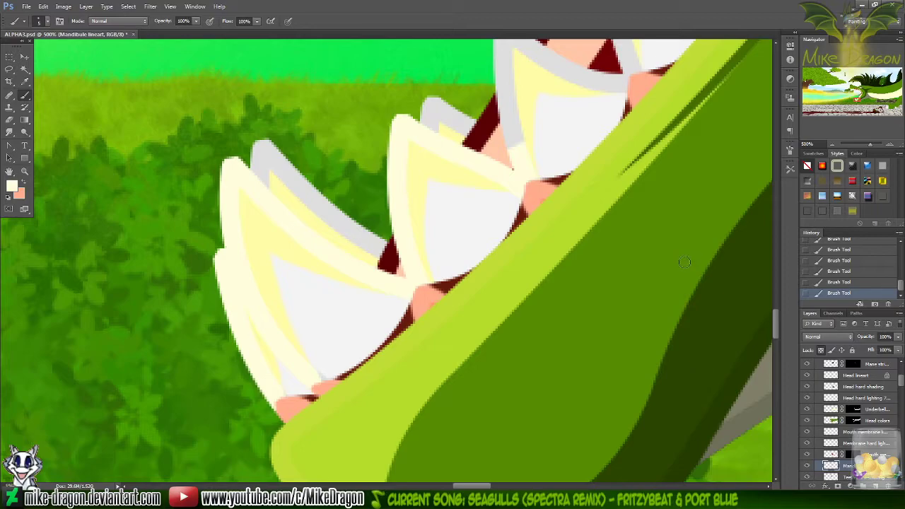
- Sample the light grey and touch up the inner corner of the second large tooth where it meets the gum
key("i")
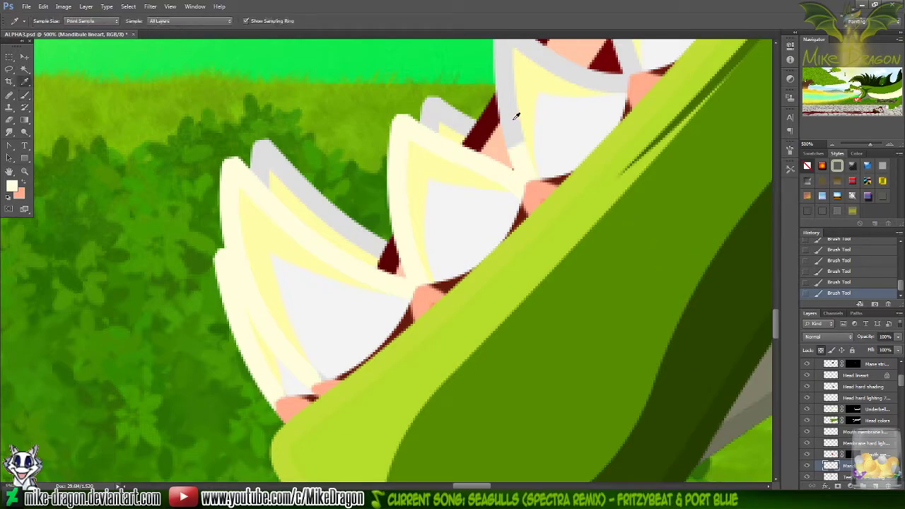
left_click(512, 121)
key("b")
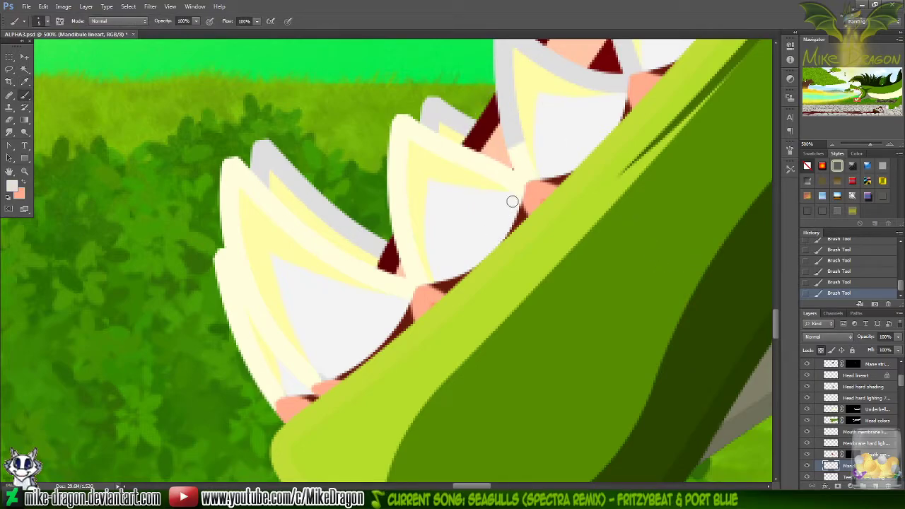
left_click_drag(510, 196, 528, 201)
- Retouch the gum at the second large tooth's base with sampled pink and the gap below it with sampled dark red
key("i")
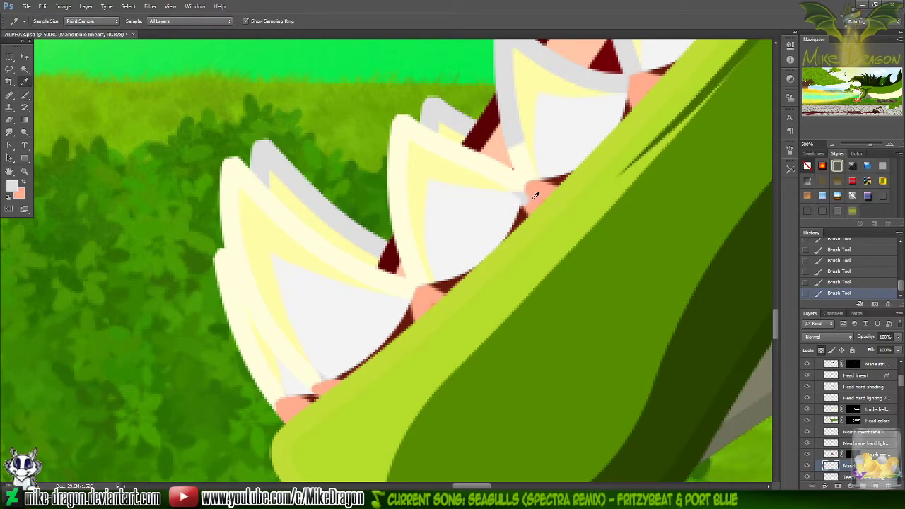
left_click(540, 186)
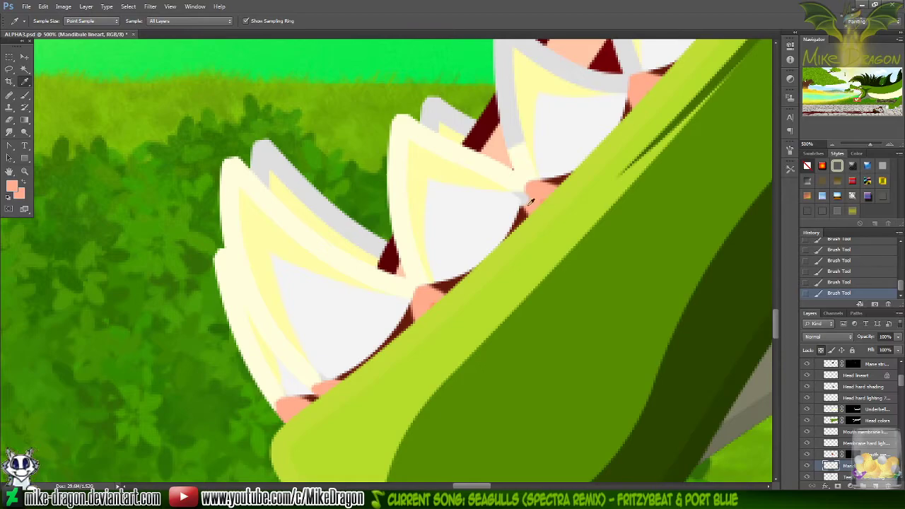
key("b")
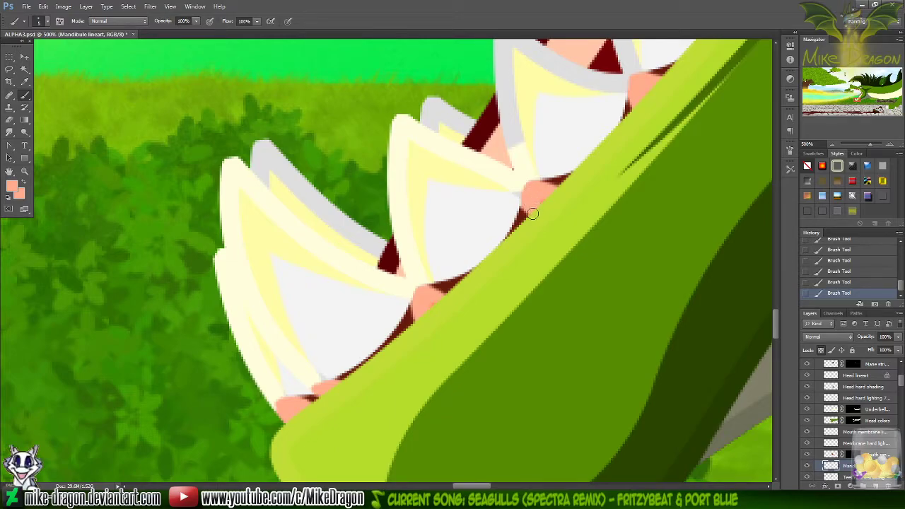
key("i")
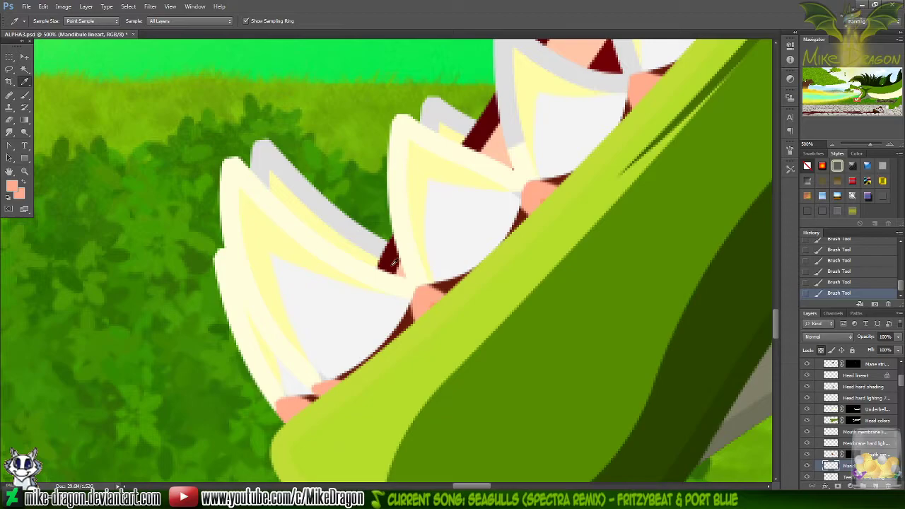
left_click(393, 259)
key("b")
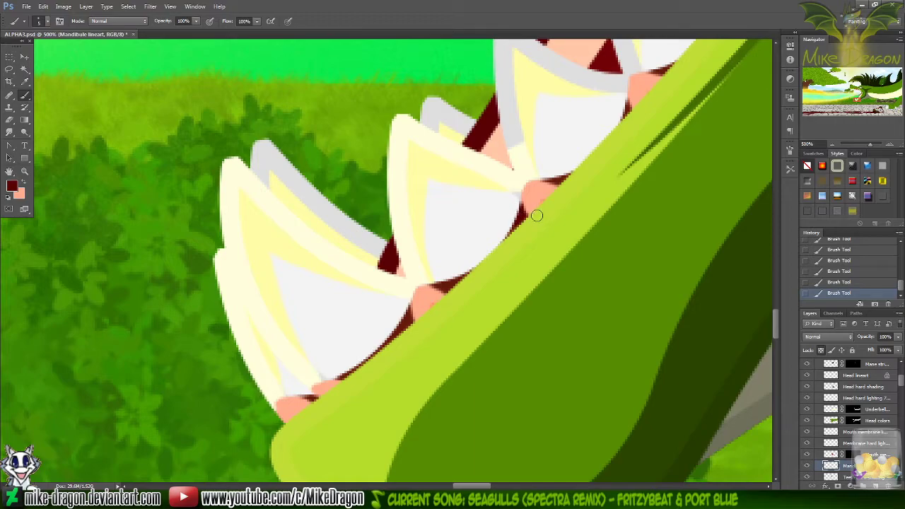
- Resample the cream and paint over the grey outlines of the next two foreground teeth up the jaw
key("i")
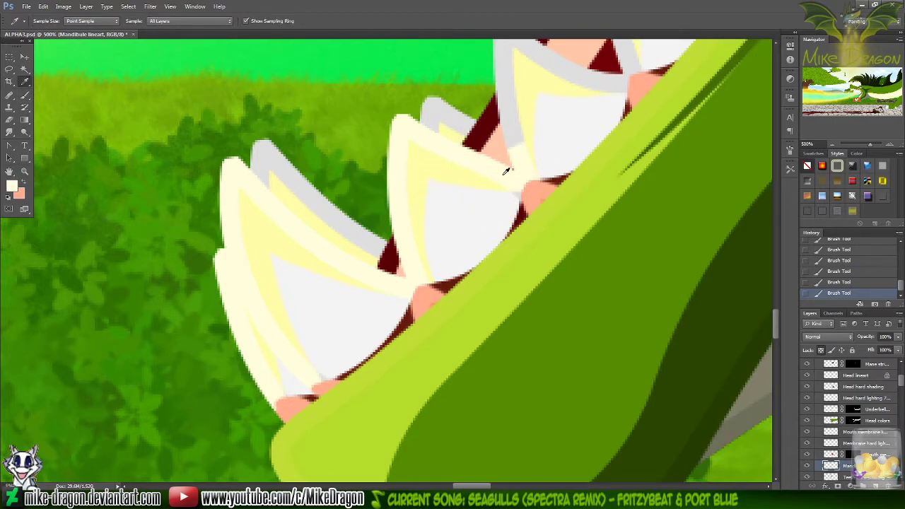
scroll(506, 171, "up", 5)
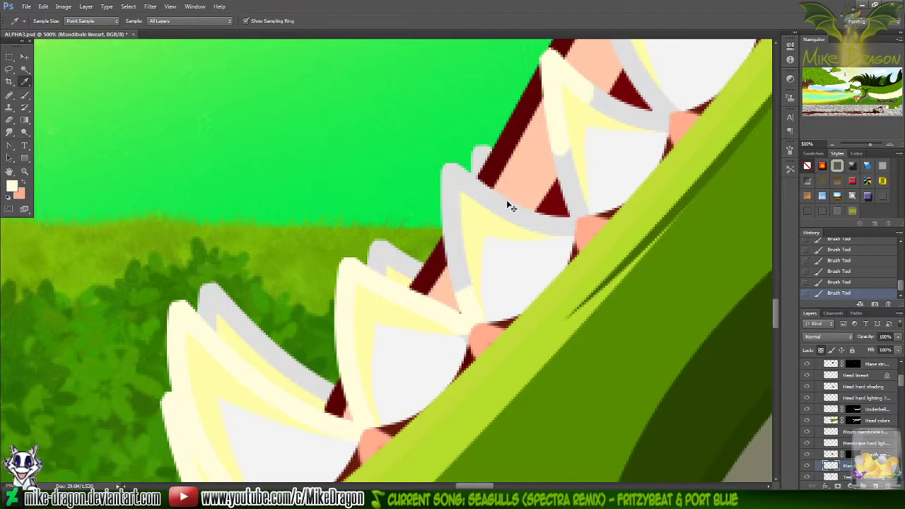
scroll(510, 206, "right", 5)
key("b")
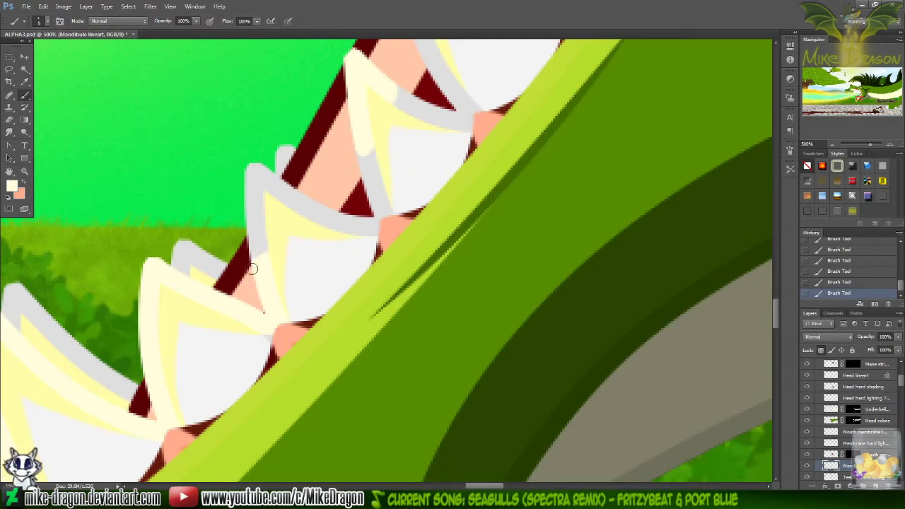
mouse_move(240, 236)
left_mouse_down()
mouse_move(272, 202)
mouse_move(248, 217)
mouse_move(259, 189)
mouse_move(244, 201)
mouse_move(280, 162)
mouse_move(234, 162)
mouse_move(255, 179)
mouse_move(251, 190)
mouse_move(293, 190)
mouse_move(300, 207)
mouse_move(315, 204)
mouse_move(292, 217)
mouse_move(365, 224)
mouse_move(346, 232)
mouse_move(369, 230)
mouse_move(376, 213)
mouse_move(305, 219)
mouse_move(328, 226)
left_mouse_up()
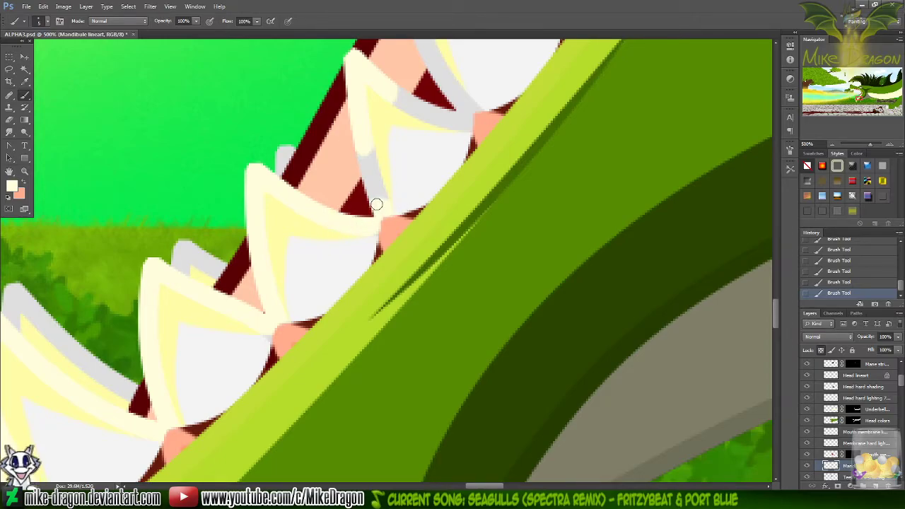
mouse_move(377, 194)
left_mouse_down()
mouse_move(379, 141)
mouse_move(366, 139)
left_mouse_up()
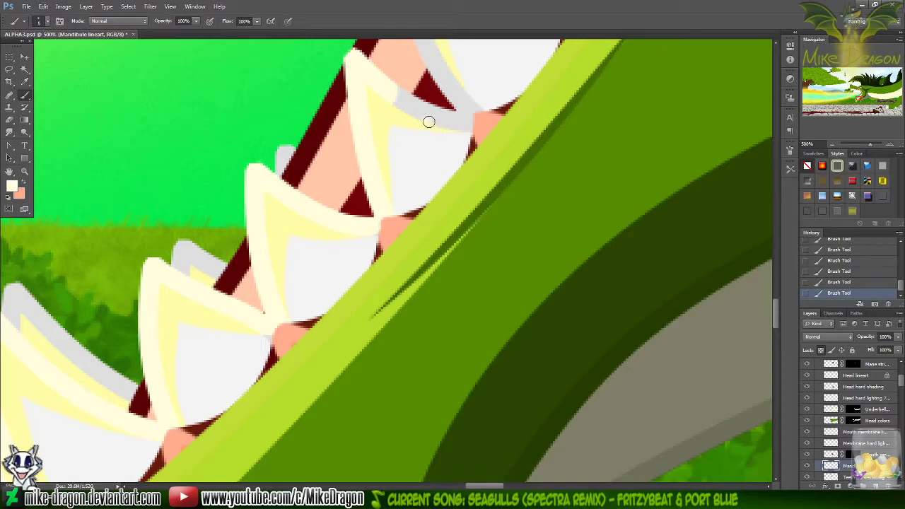
mouse_move(428, 122)
left_mouse_down()
mouse_move(468, 122)
mouse_move(437, 125)
mouse_move(466, 115)
mouse_move(394, 99)
left_mouse_up()
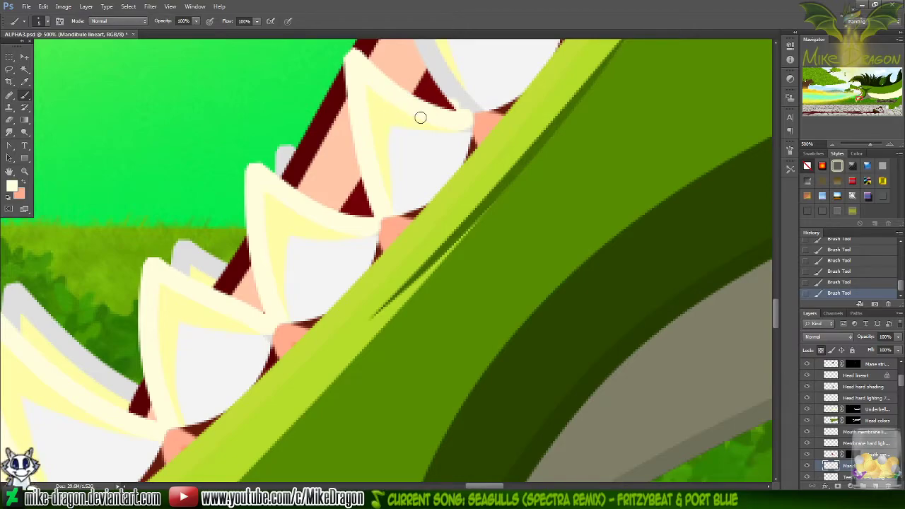
- Sample the light grey and touch up the base corner of the large tooth above the finished foreground teeth
scroll(420, 117, "up", 3)
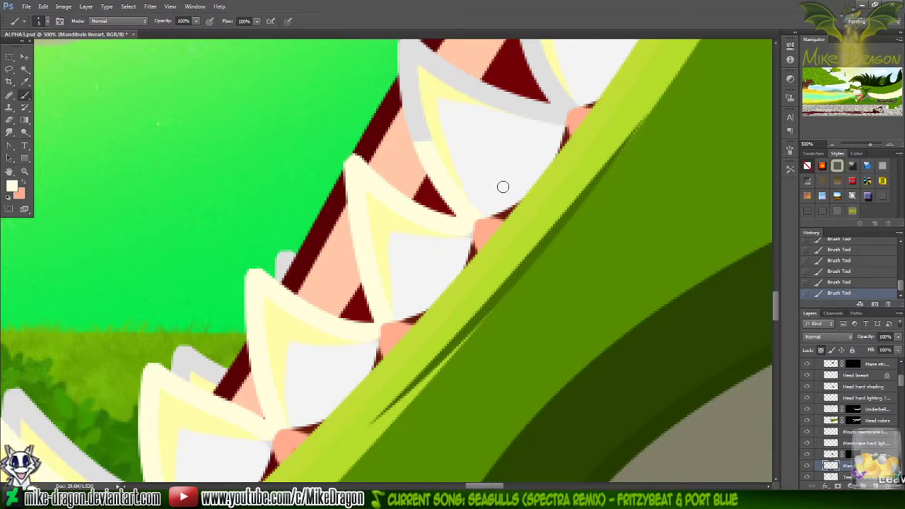
key("i")
left_click(427, 58)
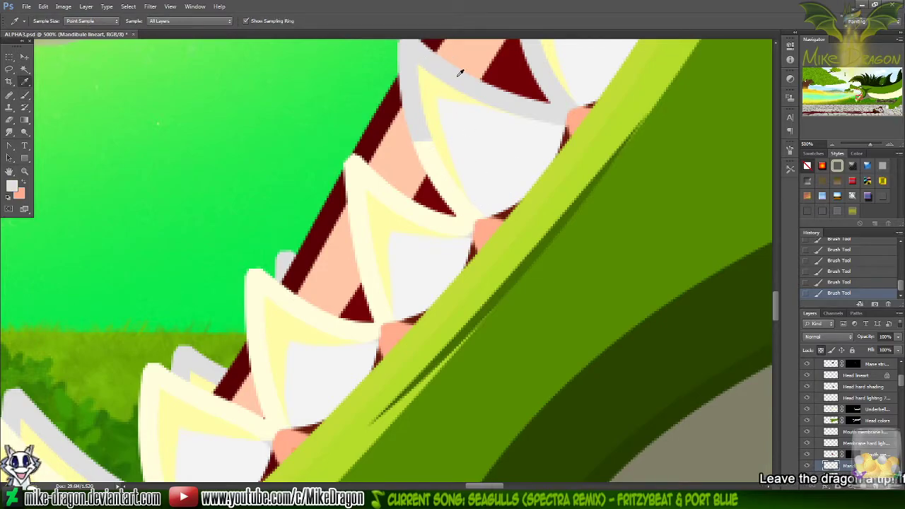
key("b")
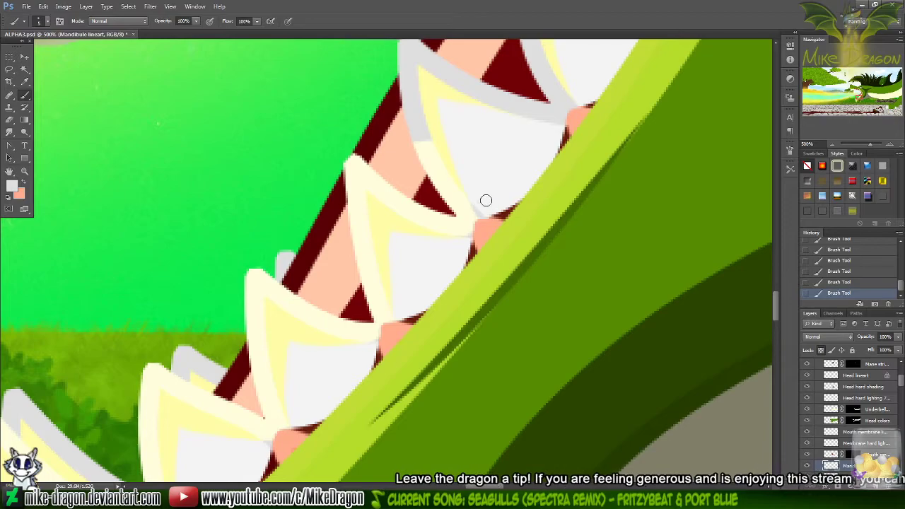
- Resample the cream and paint over the remaining grey outline of the large tooth midway up the lower jaw
key("i")
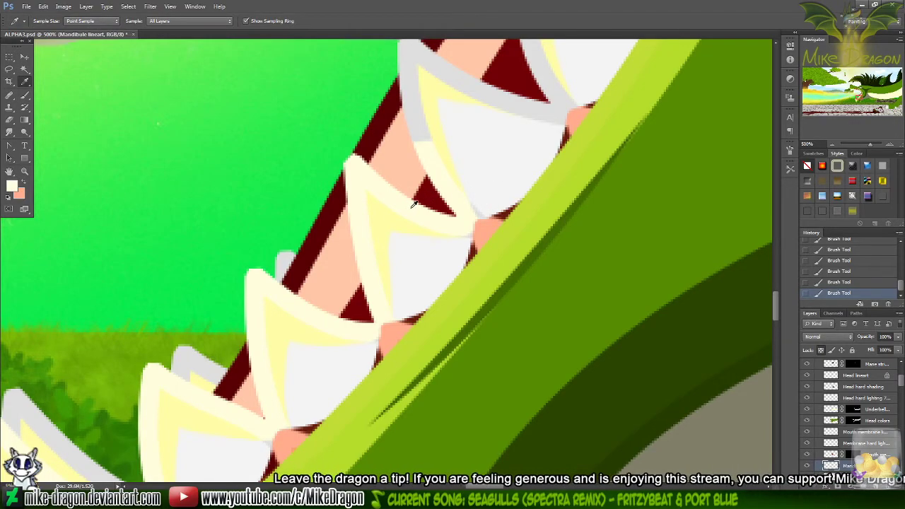
key("b")
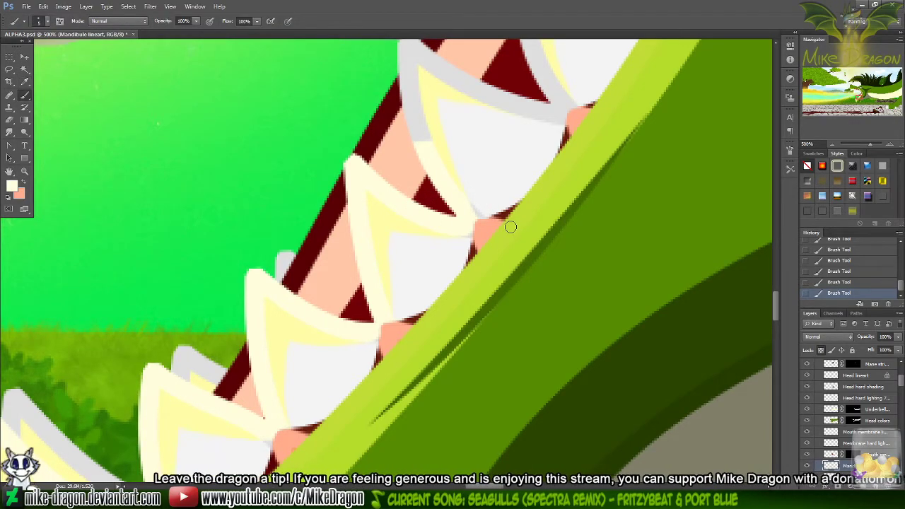
scroll(510, 226, "up", 5)
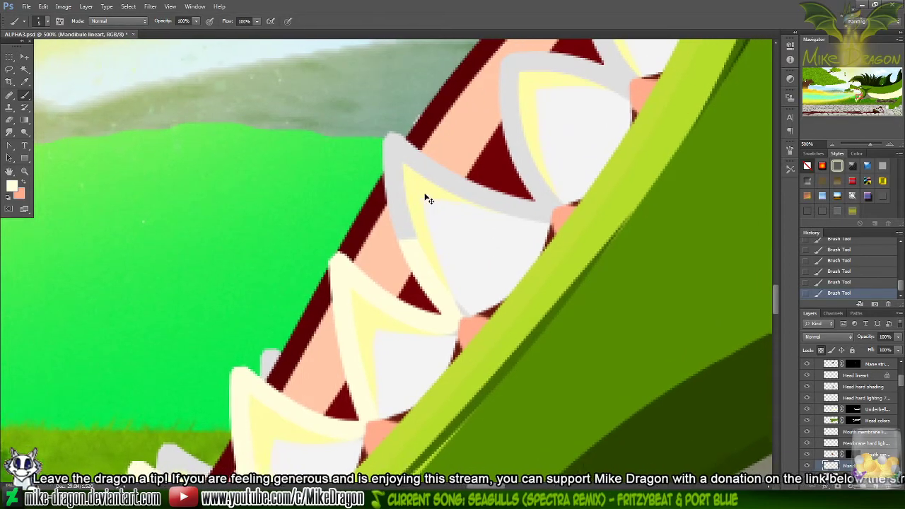
scroll(427, 200, "right", 5)
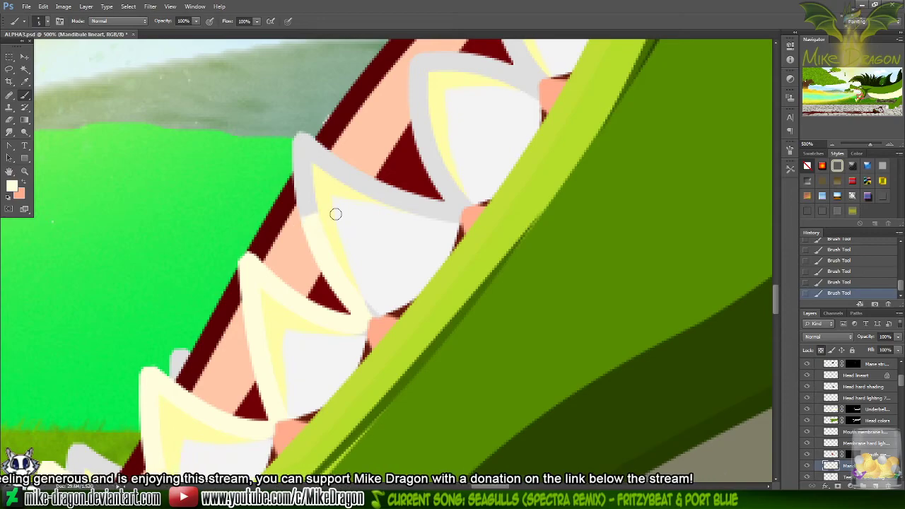
mouse_move(290, 215)
left_mouse_down()
mouse_move(319, 190)
mouse_move(303, 178)
mouse_move(324, 144)
mouse_move(284, 142)
mouse_move(299, 127)
mouse_move(315, 130)
mouse_move(325, 152)
mouse_move(300, 171)
mouse_move(343, 163)
mouse_move(366, 176)
mouse_move(351, 189)
mouse_move(360, 197)
mouse_move(407, 181)
left_mouse_up()
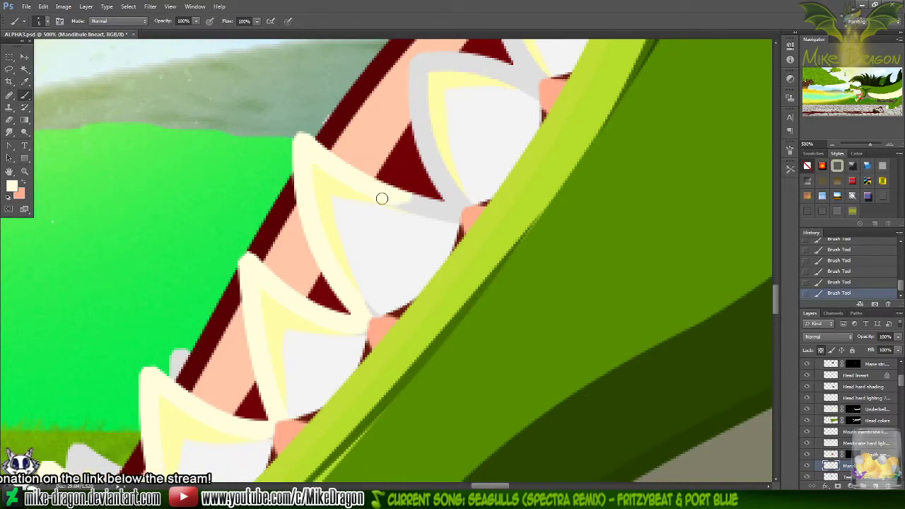
left_click_drag(382, 199, 448, 209)
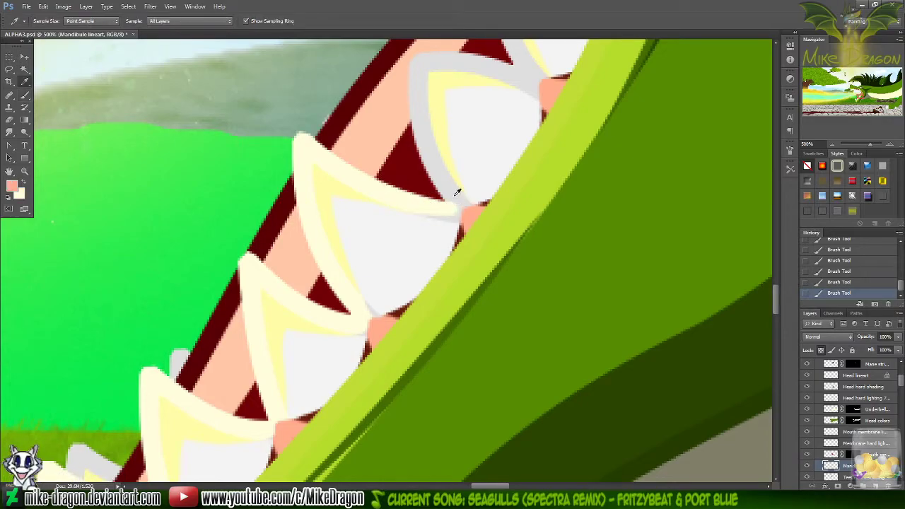
- Retouch where the large tooth's upper edge meets the gum, using sampled light grey and gum pink
left_click(451, 188, "alt")
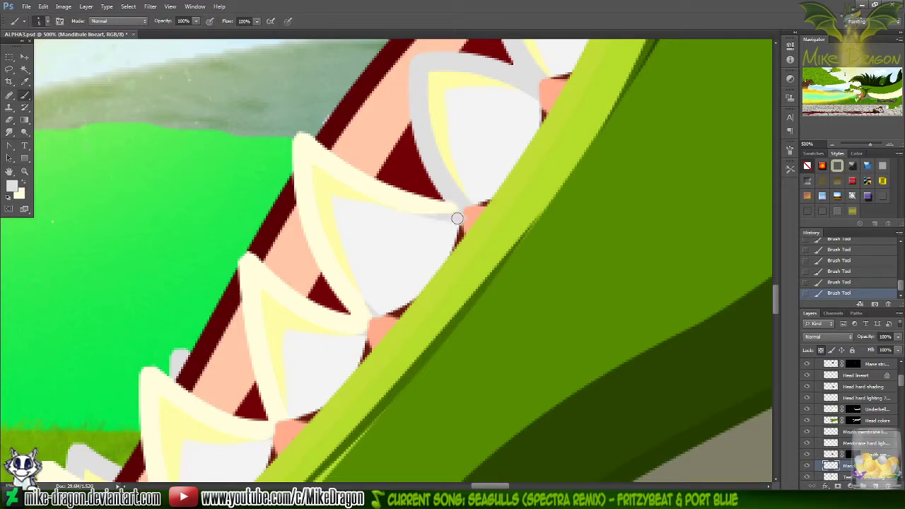
key("x")
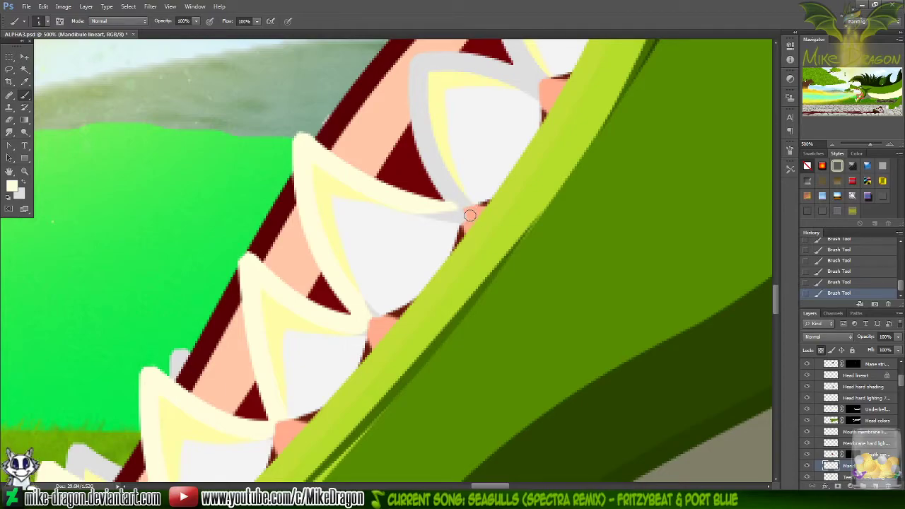
key("i")
left_click(476, 212)
key("b")
left_click_drag(468, 213, 469, 219)
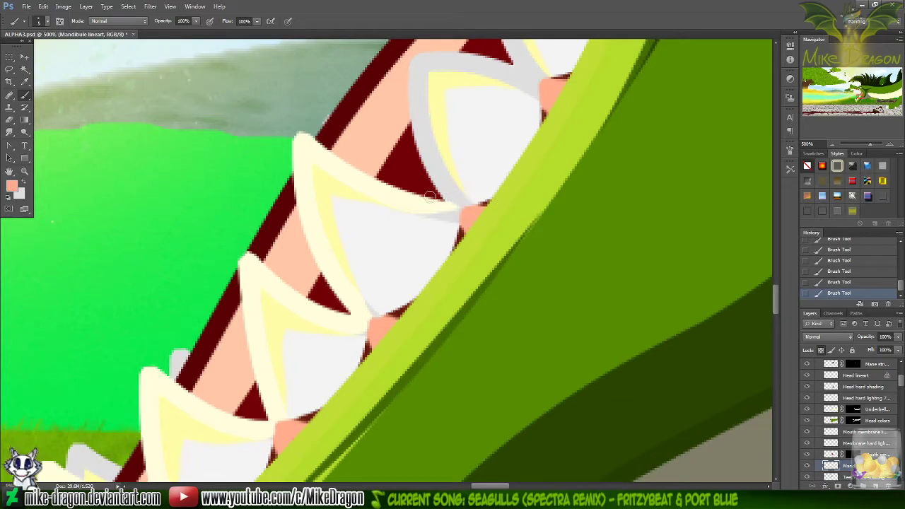
- Resample the cream, paint the base of the second-to-last lower tooth's outline and choose the 1 px brush for its corner
key("i")
key("x")
left_click(311, 153)
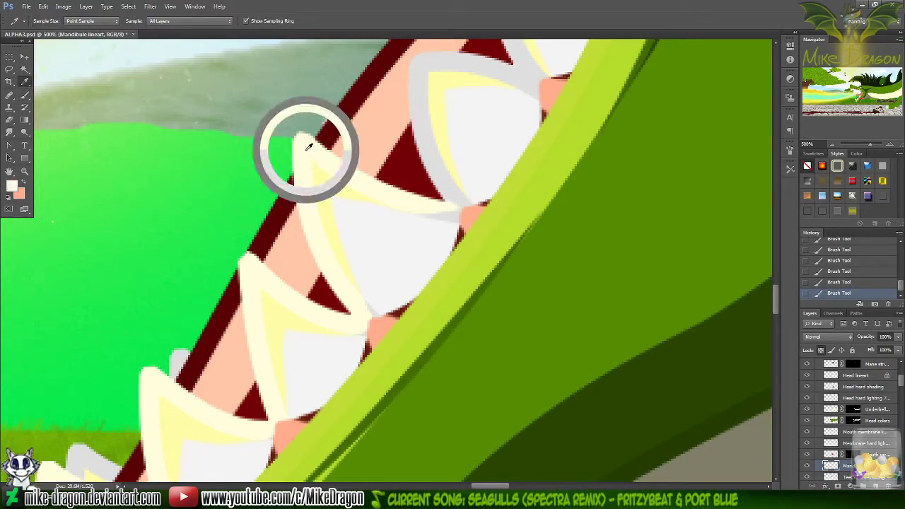
key("b")
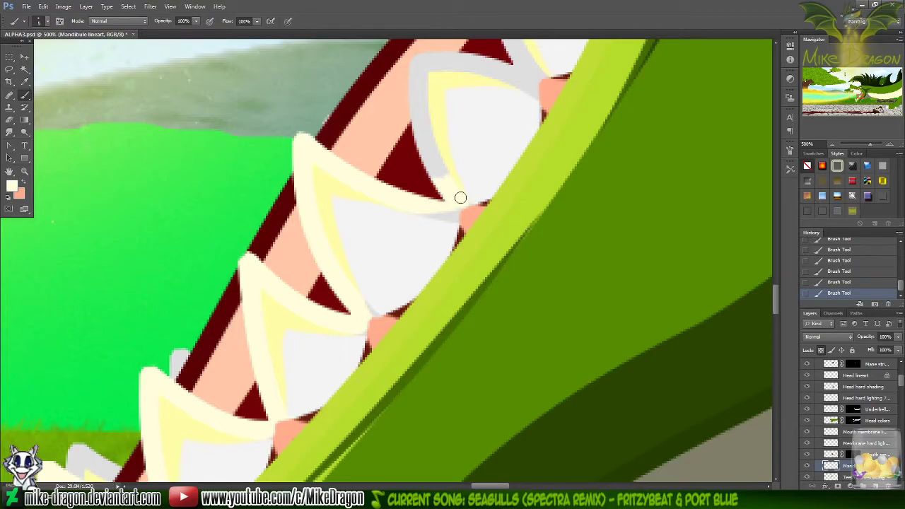
right_click(501, 195)
left_click(539, 122)
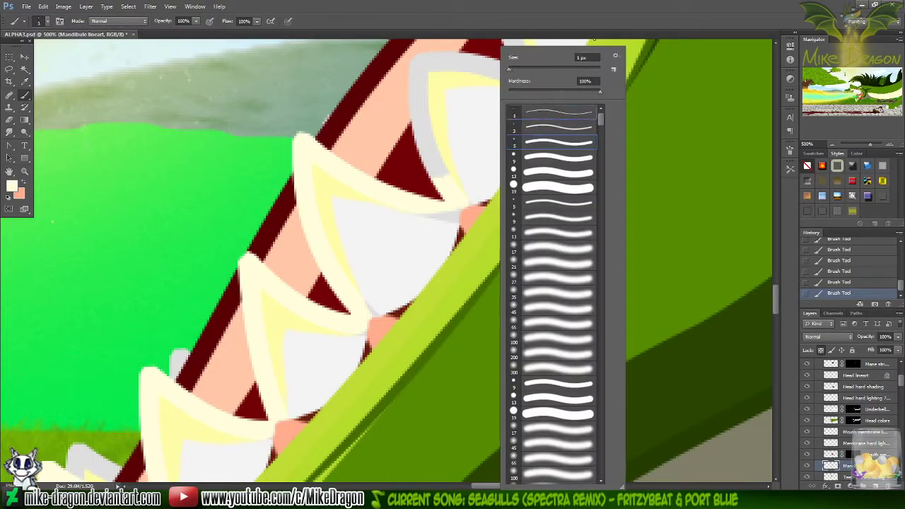
key("Return")
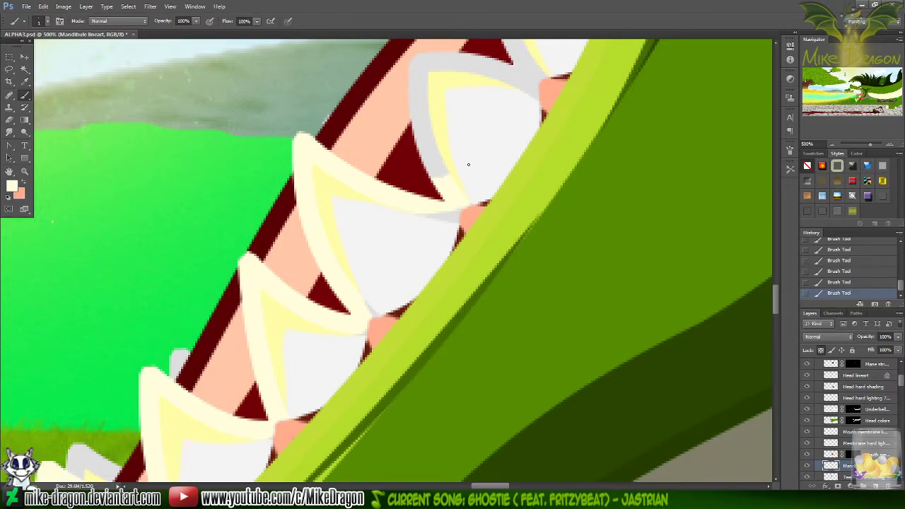
- Return to the 5 px brush and paint the second-to-last lower tooth's outline cream around its tip and upper edge
right_click(492, 205)
left_click(523, 143)
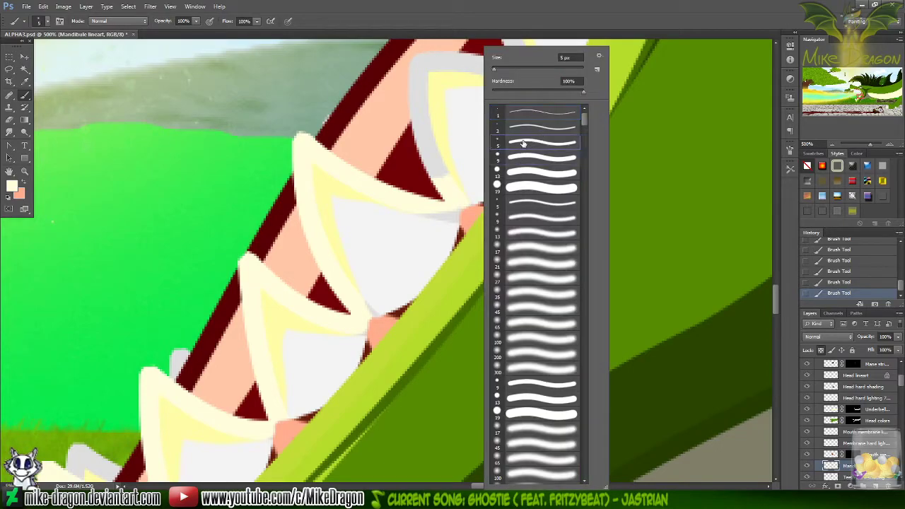
left_click(587, 20)
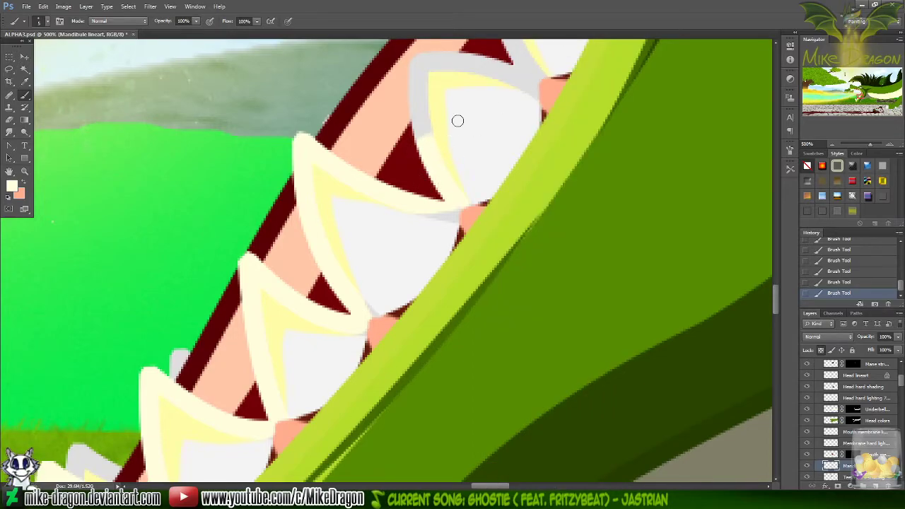
mouse_move(455, 109)
left_mouse_down()
mouse_move(396, 113)
mouse_move(445, 75)
mouse_move(405, 80)
mouse_move(434, 49)
mouse_move(462, 61)
mouse_move(448, 77)
mouse_move(477, 66)
mouse_move(479, 79)
left_mouse_up()
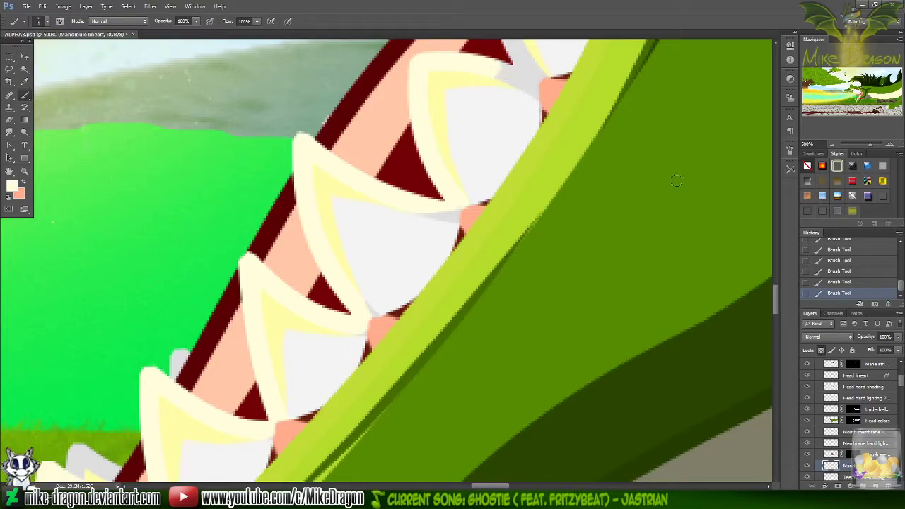
- Paint the rearmost lower tooth's grey outline cream, refine its base with the 1 px brush and restore the 5 px brush
scroll(495, 194, "up", 5)
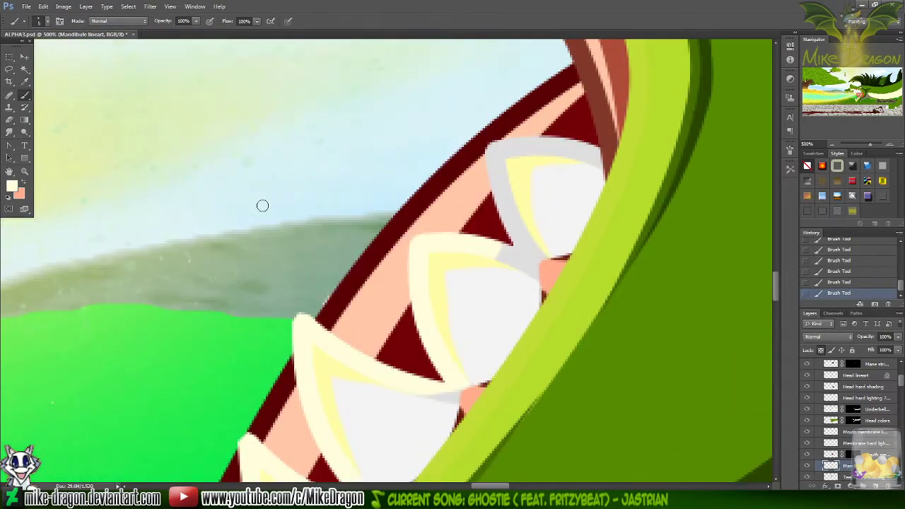
scroll(226, 235, "right", 5)
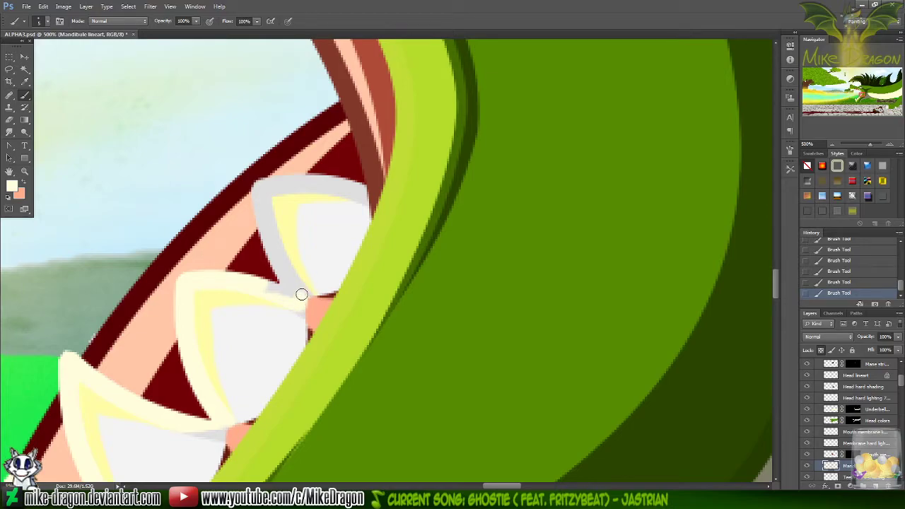
mouse_move(303, 290)
left_mouse_down()
mouse_move(259, 285)
mouse_move(310, 268)
mouse_move(249, 261)
mouse_move(304, 203)
mouse_move(248, 215)
mouse_move(249, 207)
mouse_move(230, 206)
mouse_move(262, 171)
mouse_move(298, 176)
mouse_move(320, 171)
mouse_move(315, 162)
mouse_move(316, 172)
mouse_move(286, 189)
mouse_move(383, 189)
left_mouse_up()
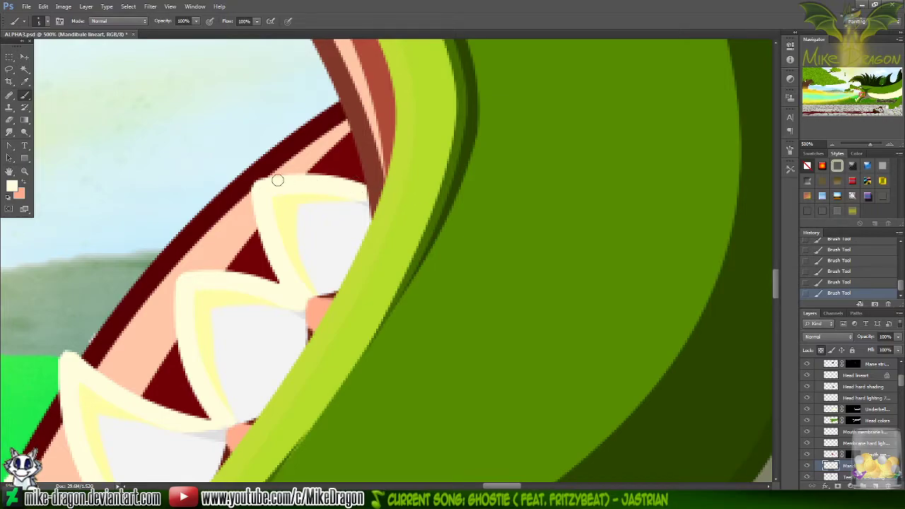
right_click(336, 264)
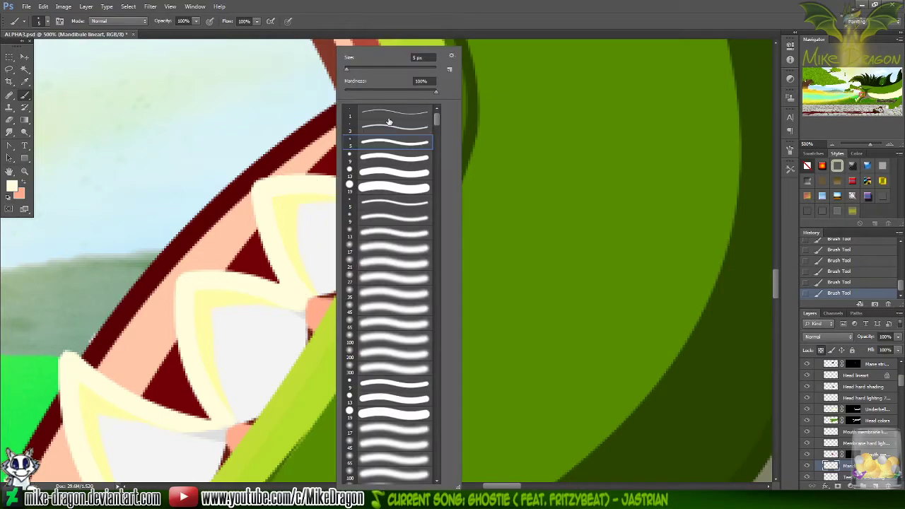
left_click(501, 20)
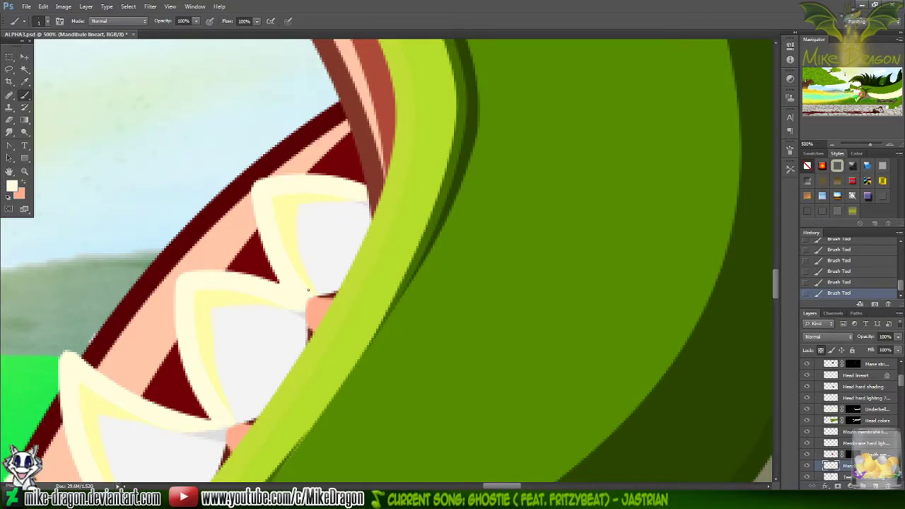
right_click(430, 195)
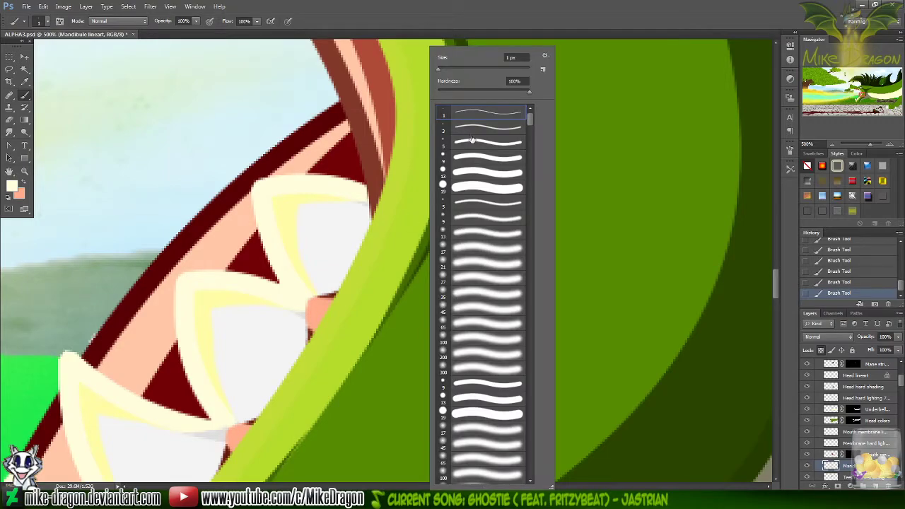
left_click(594, 25)
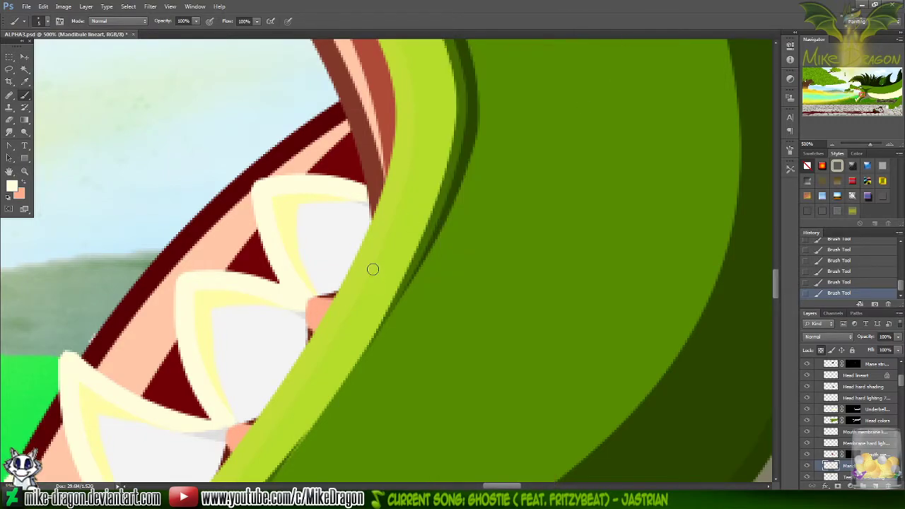
- Paint the grey outline of the rearmost upper tooth cream, starting the adjoining edge of the tooth in front of it
scroll(373, 271, "down", 6)
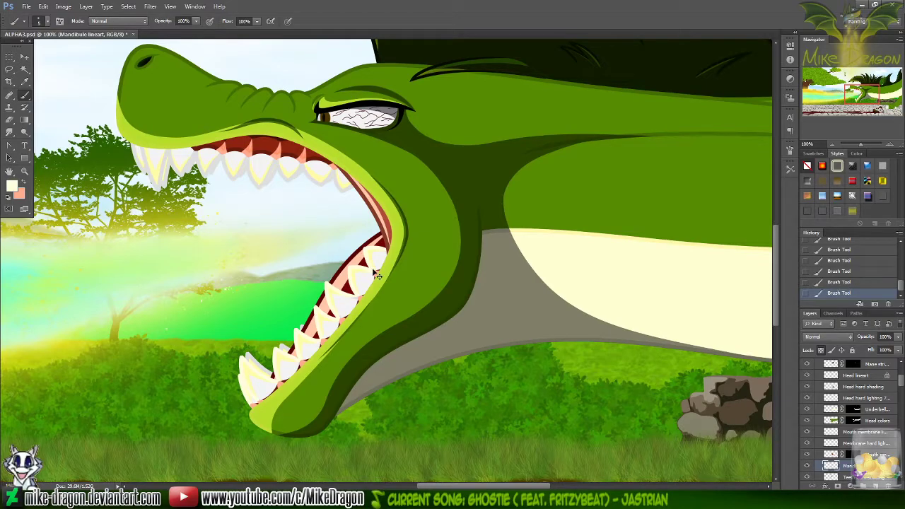
scroll(378, 276, "up", 3)
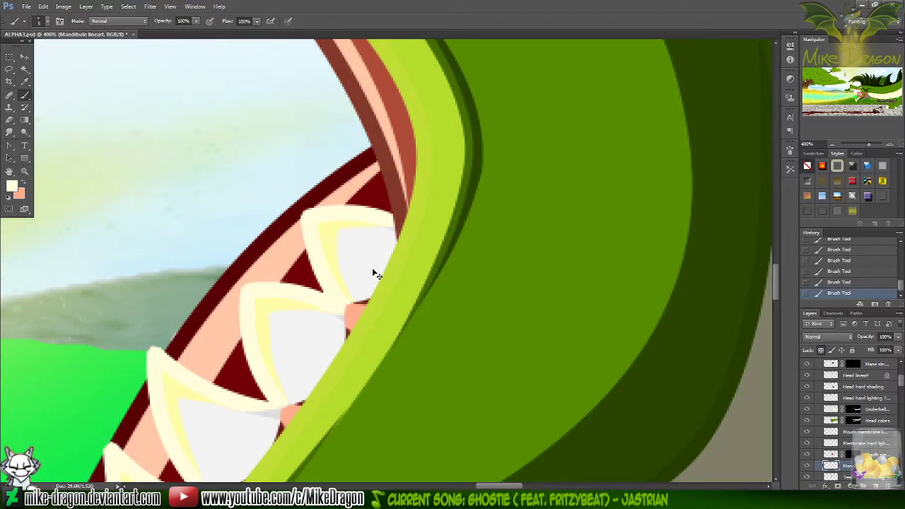
scroll(375, 275, "down", 2)
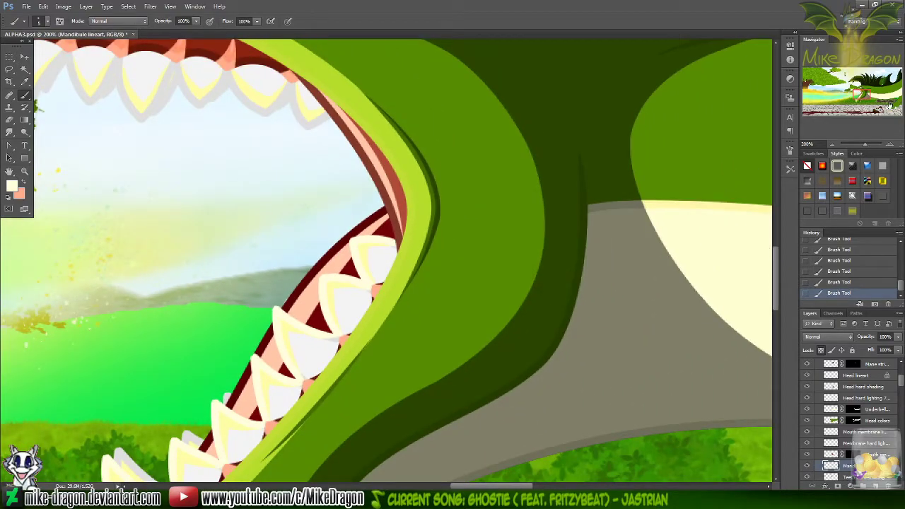
left_click(890, 144)
left_click(890, 145)
left_click(890, 144)
left_click_drag(862, 94, 862, 92)
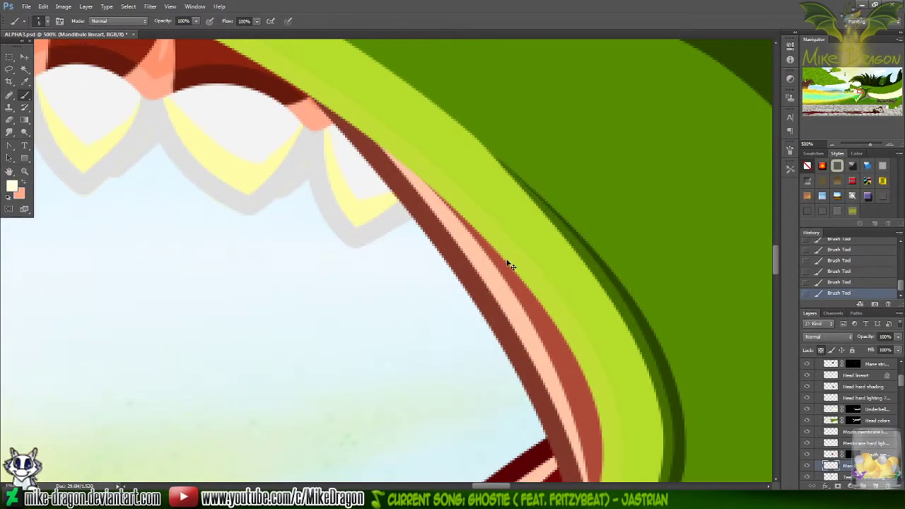
scroll(508, 263, "left", 5)
scroll(508, 261, "up", 4)
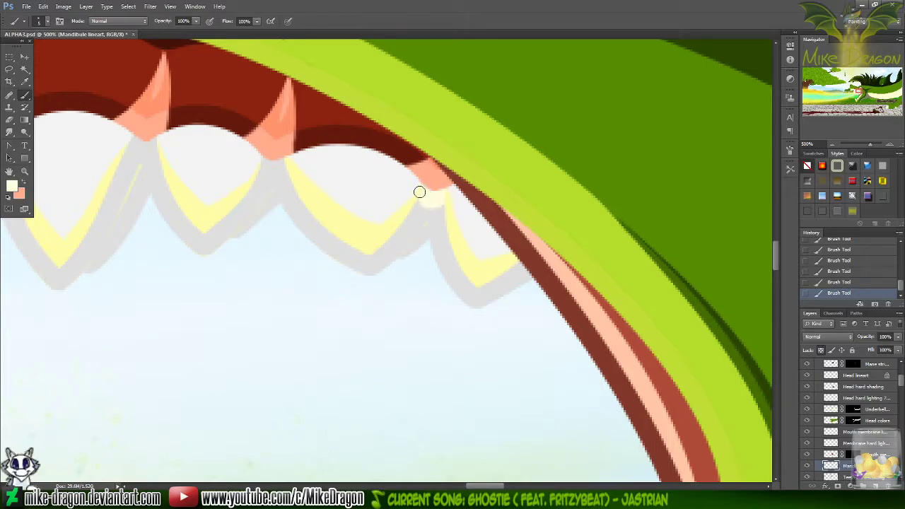
mouse_move(421, 200)
left_mouse_down()
mouse_move(448, 218)
mouse_move(394, 238)
mouse_move(393, 248)
mouse_move(442, 229)
mouse_move(457, 261)
mouse_move(440, 285)
mouse_move(471, 288)
mouse_move(497, 274)
mouse_move(457, 300)
mouse_move(485, 288)
mouse_move(471, 302)
mouse_move(513, 292)
mouse_move(499, 298)
mouse_move(497, 284)
mouse_move(533, 280)
mouse_move(518, 283)
mouse_move(543, 268)
mouse_move(520, 268)
left_mouse_up()
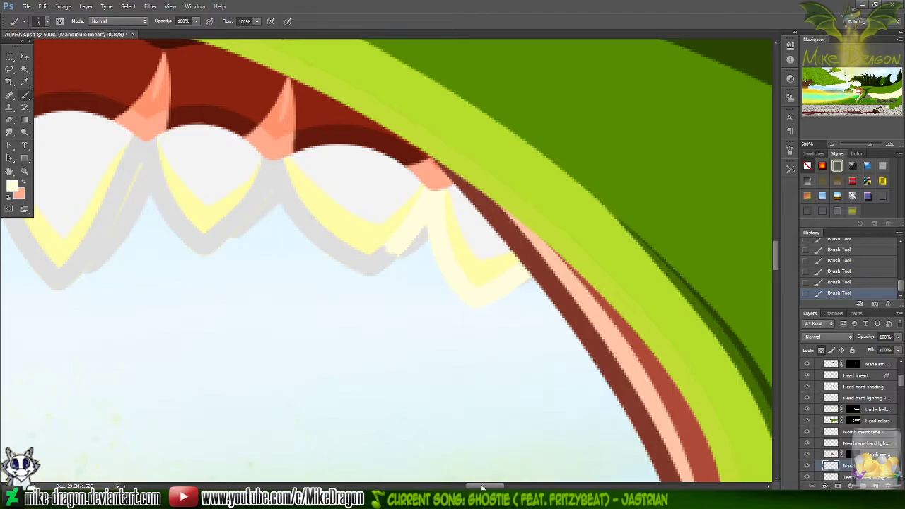
- Paint the grey outlines of the second-, third- and fourth-to-last upper teeth cream, from their gum edges around the tips
scroll(483, 486, "left", 6)
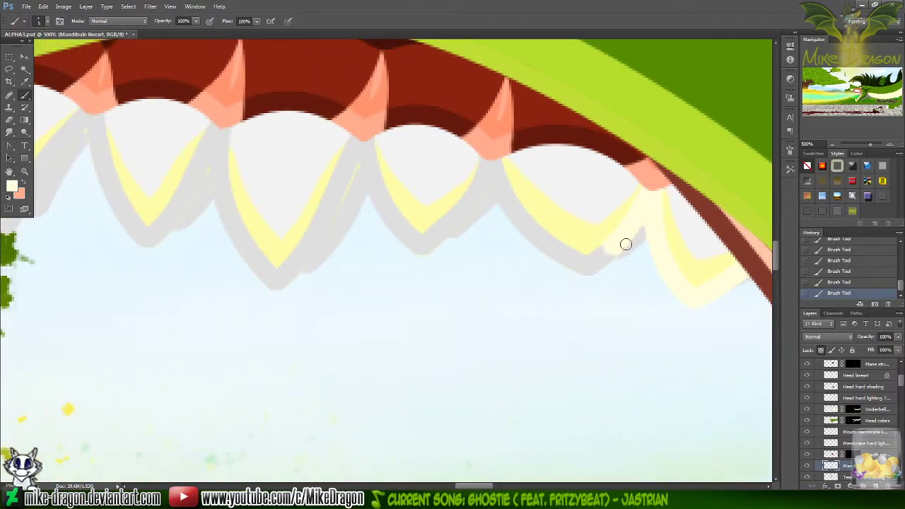
mouse_move(626, 244)
left_mouse_down()
mouse_move(591, 277)
mouse_move(629, 239)
mouse_move(530, 263)
mouse_move(563, 222)
mouse_move(500, 224)
mouse_move(533, 209)
mouse_move(499, 210)
mouse_move(496, 191)
mouse_move(451, 197)
mouse_move(498, 202)
mouse_move(464, 212)
mouse_move(474, 214)
mouse_move(430, 252)
left_mouse_up()
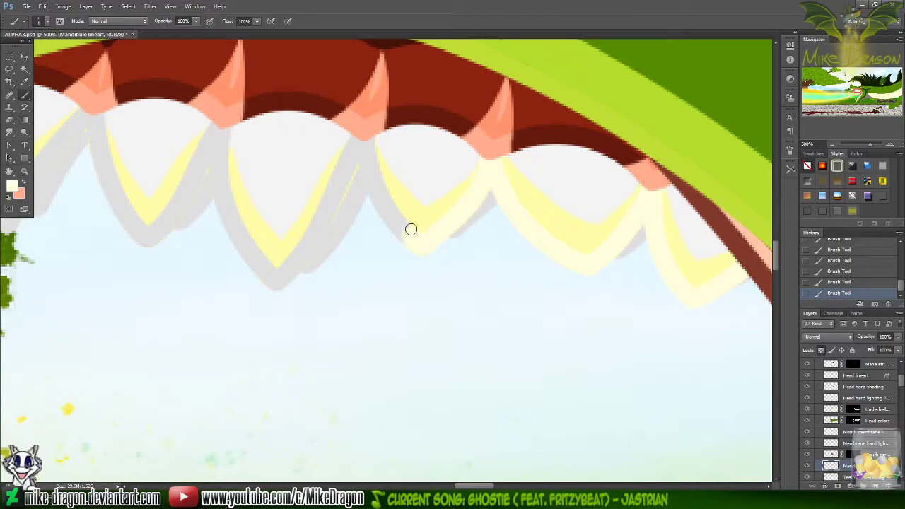
mouse_move(410, 229)
left_mouse_down()
mouse_move(412, 256)
mouse_move(391, 250)
mouse_move(405, 264)
mouse_move(383, 236)
mouse_move(385, 166)
mouse_move(371, 196)
mouse_move(384, 152)
mouse_move(369, 168)
mouse_move(454, 113)
mouse_move(399, 150)
mouse_move(368, 192)
mouse_move(387, 144)
mouse_move(331, 174)
mouse_move(336, 146)
mouse_move(351, 164)
mouse_move(363, 152)
mouse_move(351, 148)
mouse_move(362, 148)
mouse_move(330, 179)
mouse_move(365, 172)
mouse_move(337, 195)
mouse_move(360, 192)
mouse_move(335, 211)
mouse_move(355, 205)
mouse_move(298, 226)
mouse_move(317, 235)
mouse_move(248, 268)
mouse_move(285, 258)
mouse_move(247, 281)
mouse_move(304, 283)
left_mouse_up()
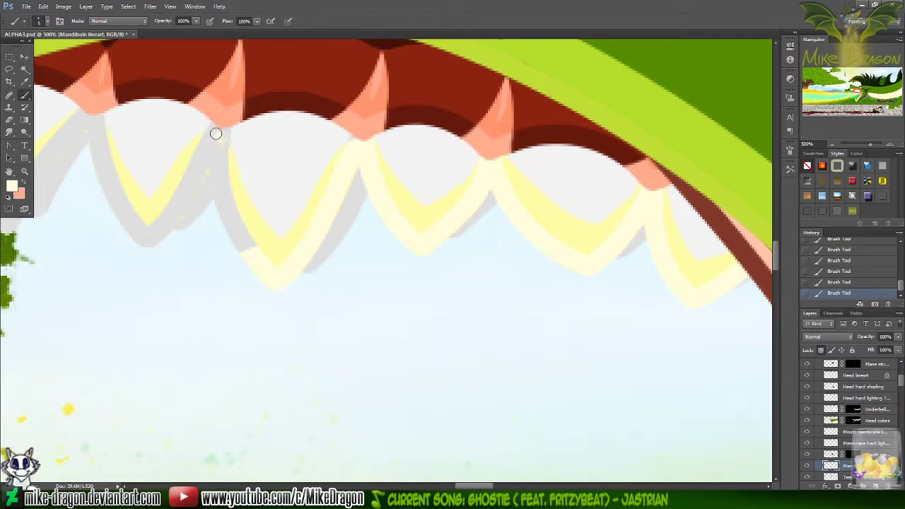
mouse_move(210, 130)
left_mouse_down()
mouse_move(226, 173)
mouse_move(222, 150)
mouse_move(214, 156)
mouse_move(195, 144)
mouse_move(195, 165)
mouse_move(209, 170)
mouse_move(193, 186)
mouse_move(234, 181)
mouse_move(243, 191)
mouse_move(206, 211)
mouse_move(220, 203)
mouse_move(197, 238)
mouse_move(208, 250)
mouse_move(265, 236)
mouse_move(243, 253)
left_mouse_up()
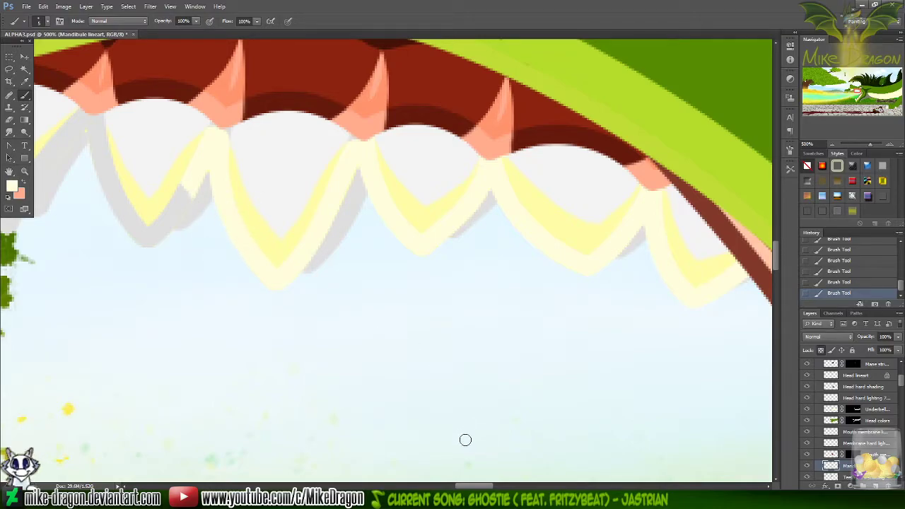
- Paint the fifth-to-last upper tooth's grey outline cream and cover the rear edge of the tooth in front of it
left_click_drag(480, 488, 471, 488)
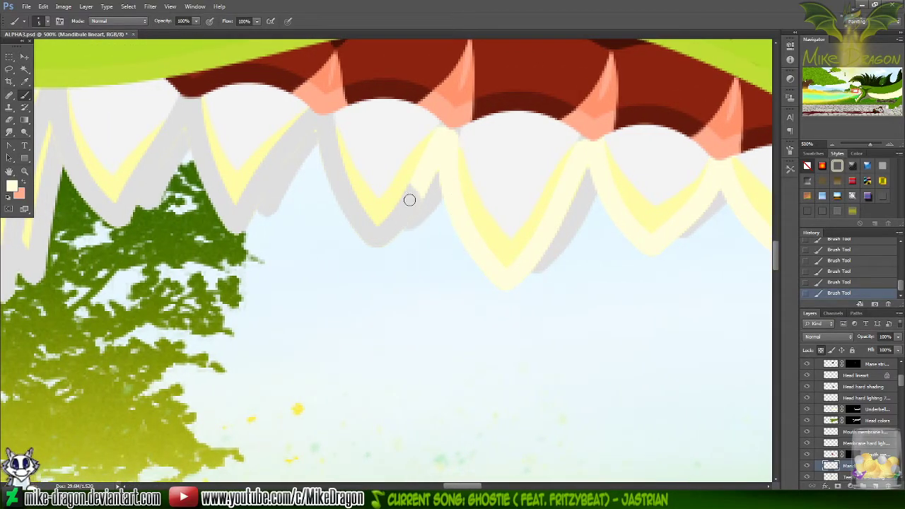
mouse_move(410, 200)
left_mouse_down()
mouse_move(391, 241)
mouse_move(389, 225)
mouse_move(371, 242)
mouse_move(387, 195)
mouse_move(352, 222)
mouse_move(354, 211)
mouse_move(323, 228)
mouse_move(318, 196)
left_mouse_up()
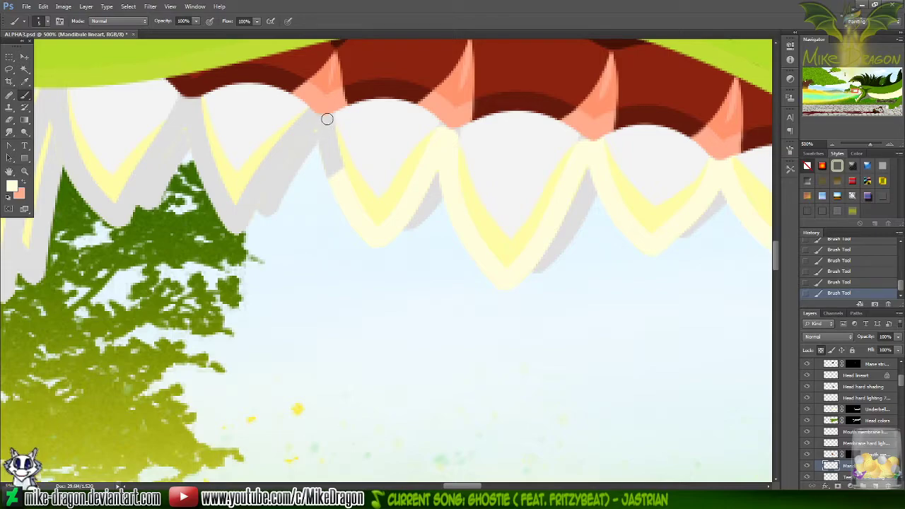
mouse_move(328, 119)
left_mouse_down()
mouse_move(342, 162)
mouse_move(335, 152)
mouse_move(338, 168)
mouse_move(321, 141)
mouse_move(330, 185)
mouse_move(314, 131)
left_mouse_up()
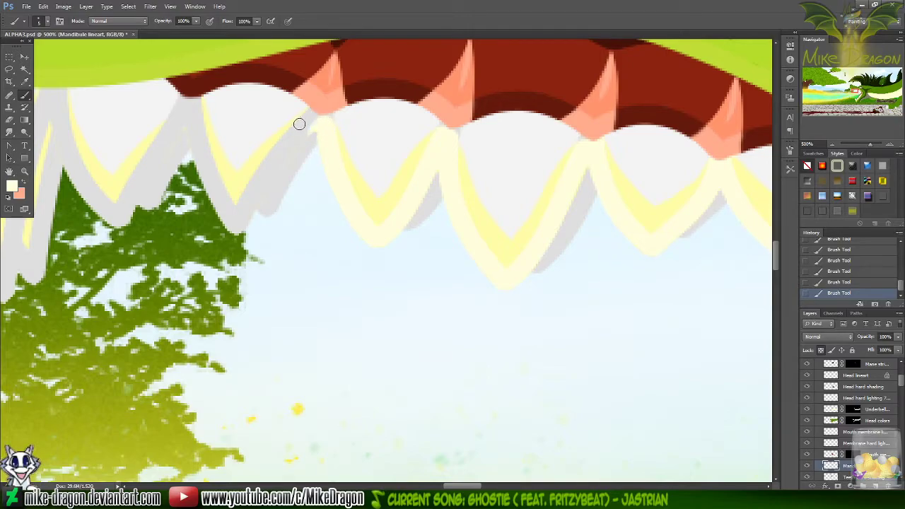
mouse_move(299, 124)
left_mouse_down()
mouse_move(284, 135)
mouse_move(301, 125)
left_mouse_up()
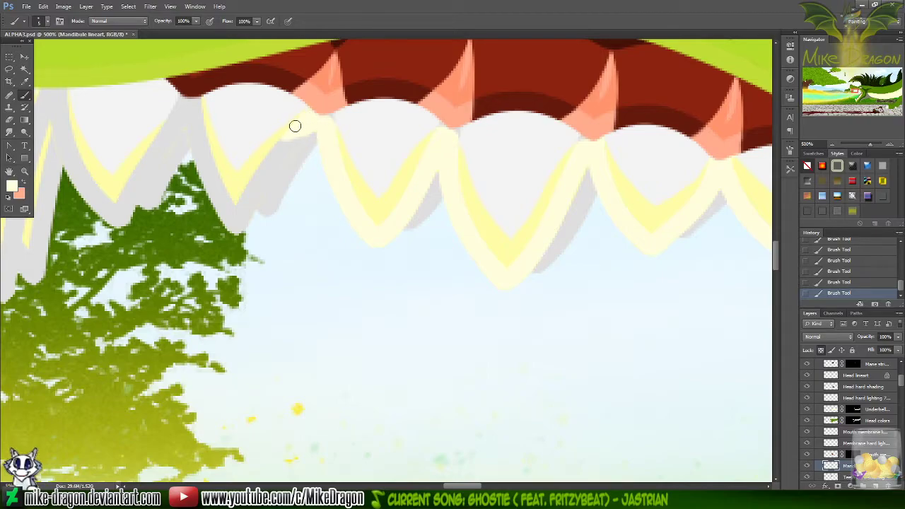
mouse_move(297, 131)
left_mouse_down()
mouse_move(257, 157)
mouse_move(266, 164)
mouse_move(250, 182)
mouse_move(261, 196)
left_mouse_up()
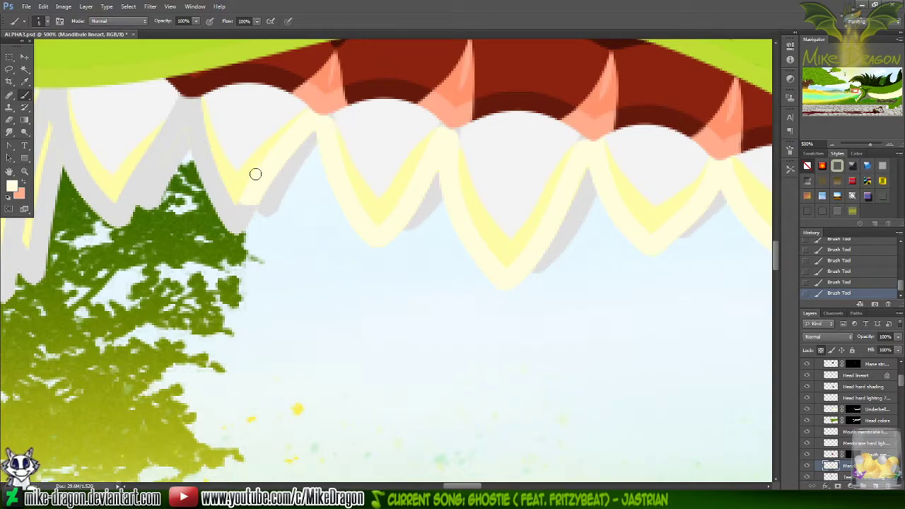
- Finish the sixth-to-last upper tooth's outline in cream and paint the next tooth forward, starting the large front fang's rear edge
scroll(261, 199, "up", 2)
scroll(261, 199, "left", 4)
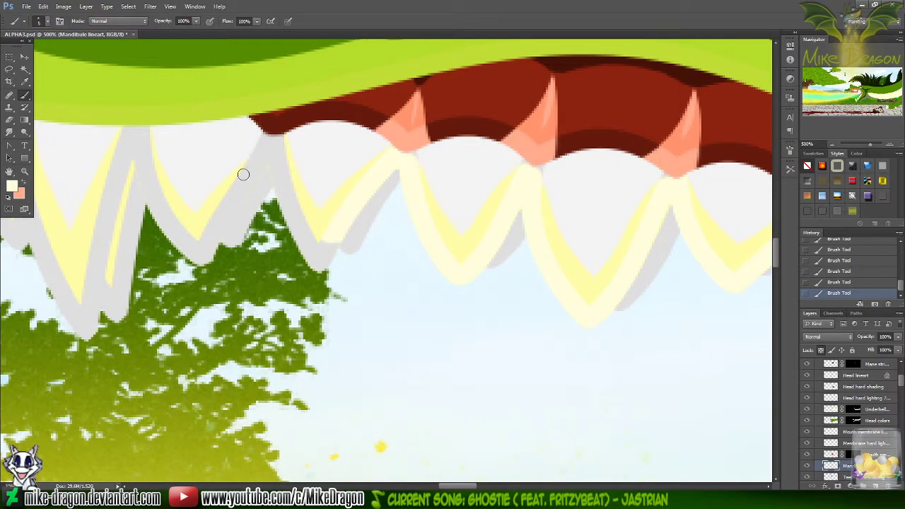
mouse_move(219, 203)
left_mouse_down()
mouse_move(274, 155)
mouse_move(220, 193)
mouse_move(259, 160)
left_mouse_up()
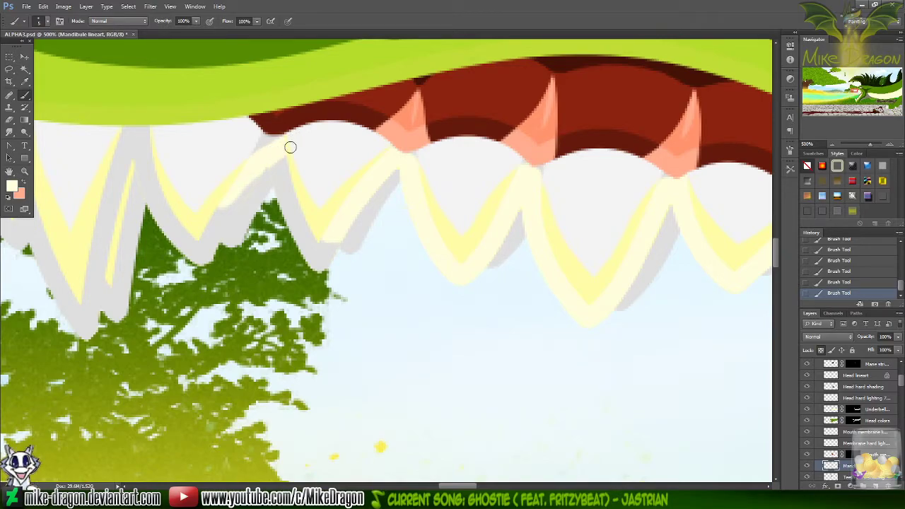
mouse_move(263, 167)
left_mouse_down()
mouse_move(261, 192)
mouse_move(313, 174)
mouse_move(268, 207)
mouse_move(310, 191)
mouse_move(275, 215)
mouse_move(314, 204)
mouse_move(255, 251)
mouse_move(341, 226)
mouse_move(291, 261)
mouse_move(337, 247)
mouse_move(298, 277)
mouse_move(319, 272)
left_mouse_up()
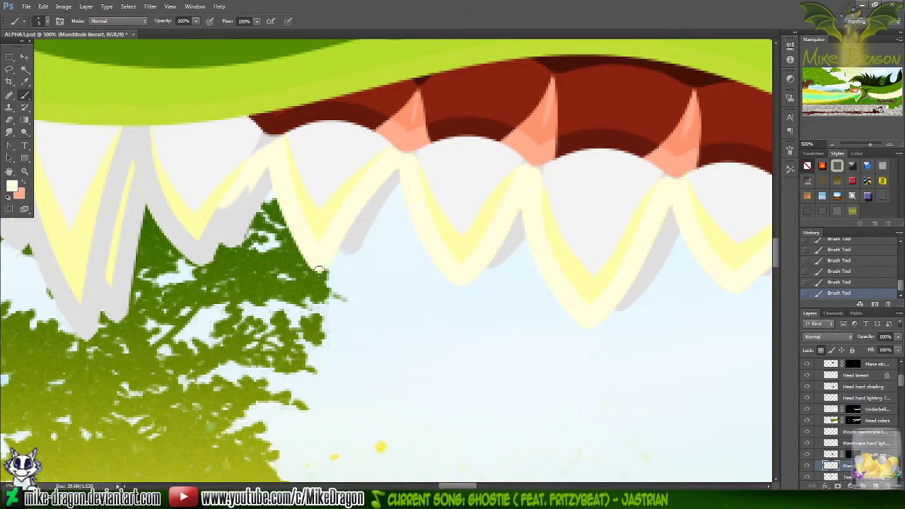
mouse_move(210, 210)
left_mouse_down()
mouse_move(254, 196)
mouse_move(181, 260)
mouse_move(197, 269)
mouse_move(241, 242)
mouse_move(212, 252)
mouse_move(238, 220)
mouse_move(236, 168)
left_mouse_up()
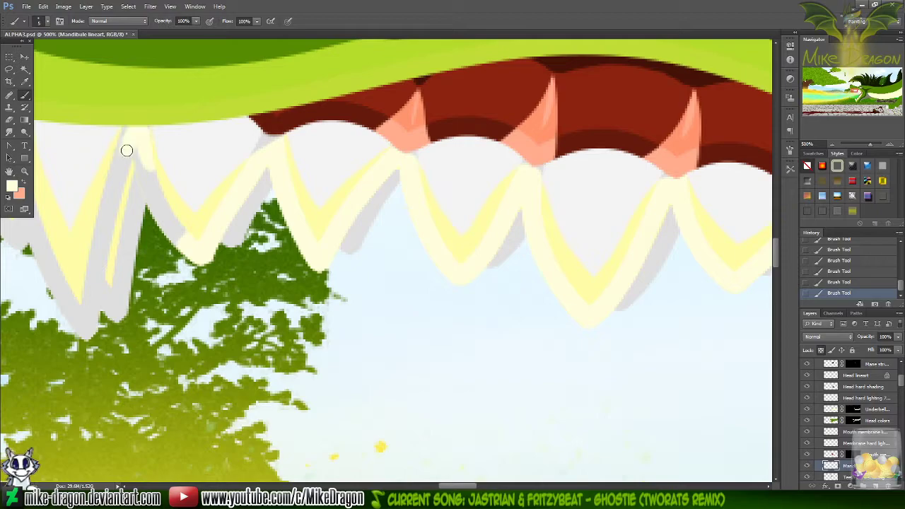
mouse_move(115, 159)
left_mouse_down()
mouse_move(115, 191)
mouse_move(134, 186)
mouse_move(165, 204)
mouse_move(139, 204)
mouse_move(157, 221)
mouse_move(163, 211)
mouse_move(176, 233)
left_mouse_up()
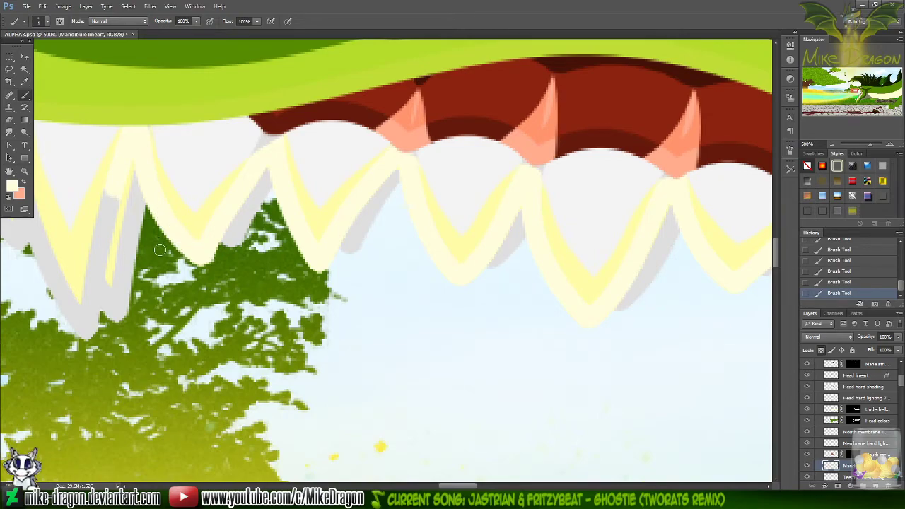
- Paint the grey outlines of the large front fang and the frontmost upper tooth cream, and save the document
scroll(159, 250, "up", 3)
scroll(160, 249, "left", 6)
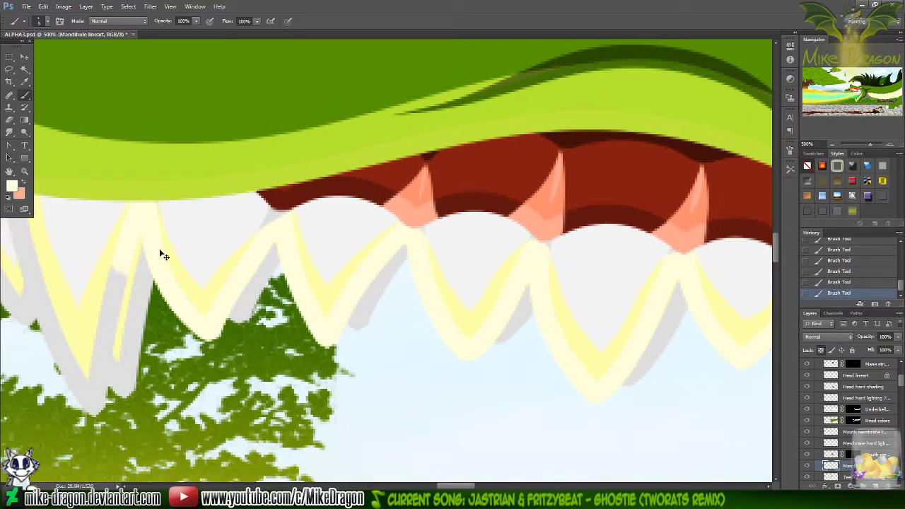
scroll(84, 253, "left", 1)
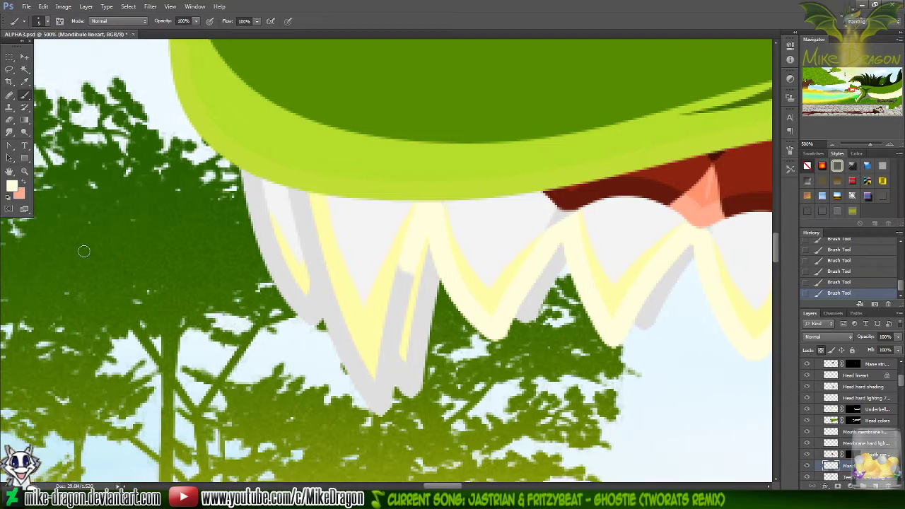
mouse_move(301, 199)
left_mouse_down()
mouse_move(293, 195)
mouse_move(307, 234)
left_mouse_up()
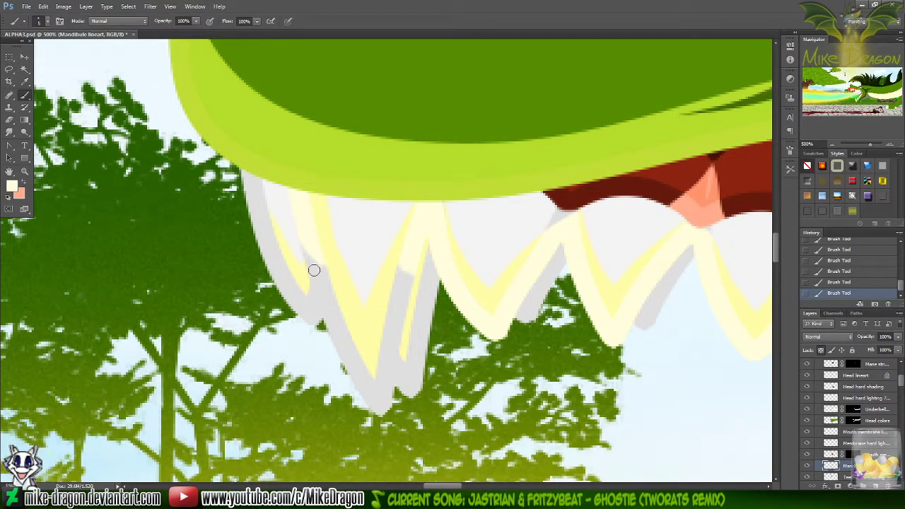
mouse_move(314, 270)
left_mouse_down()
mouse_move(311, 241)
mouse_move(302, 237)
mouse_move(321, 286)
mouse_move(315, 315)
mouse_move(303, 313)
mouse_move(341, 291)
mouse_move(334, 285)
mouse_move(315, 334)
mouse_move(406, 258)
mouse_move(408, 268)
mouse_move(340, 303)
mouse_move(434, 269)
mouse_move(321, 340)
mouse_move(417, 301)
mouse_move(323, 349)
mouse_move(423, 327)
mouse_move(305, 379)
mouse_move(410, 344)
mouse_move(316, 401)
mouse_move(365, 396)
mouse_move(330, 416)
mouse_move(396, 391)
mouse_move(372, 416)
left_mouse_up()
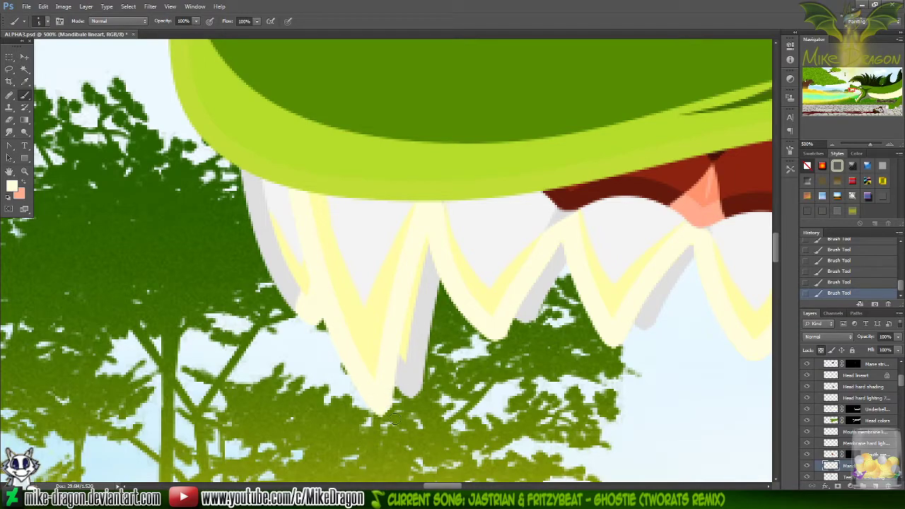
left_click_drag(232, 177, 276, 269)
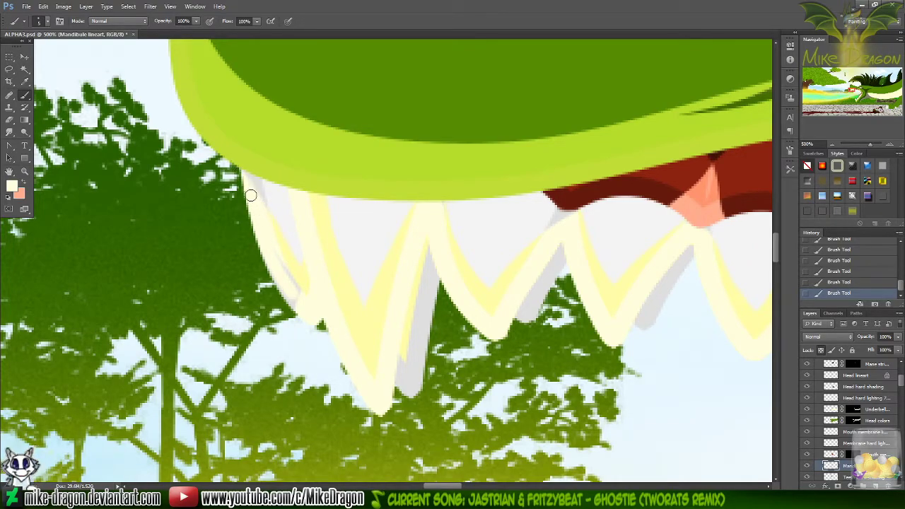
mouse_move(239, 173)
left_mouse_down()
mouse_move(287, 279)
mouse_move(282, 293)
mouse_move(269, 290)
left_mouse_up()
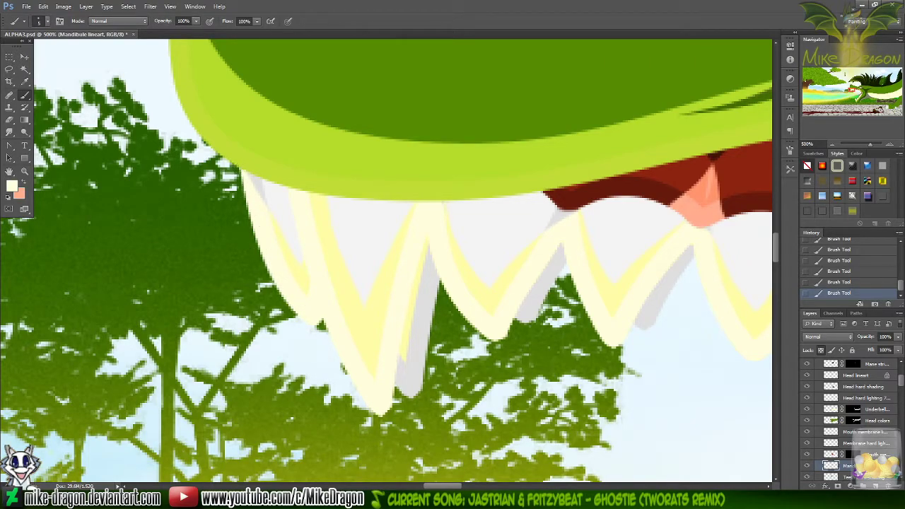
scroll(447, 289, "down", 3)
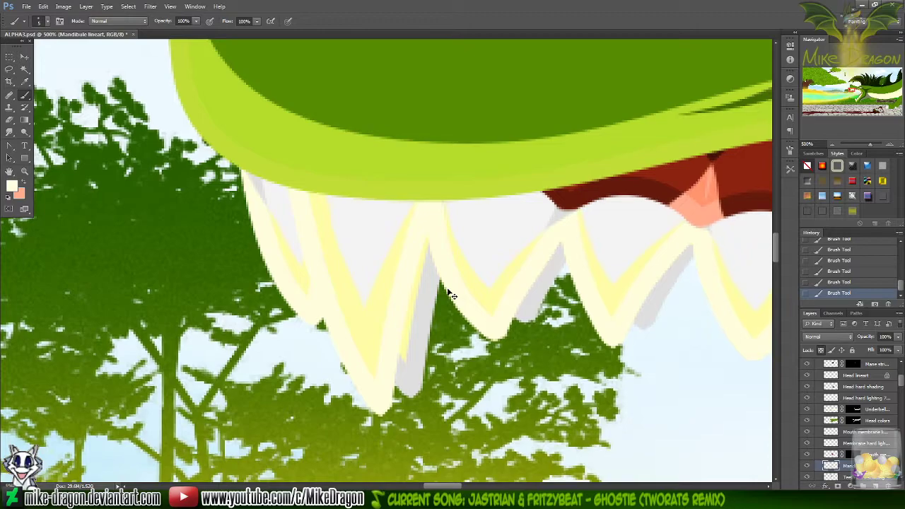
key("ctrl+s")
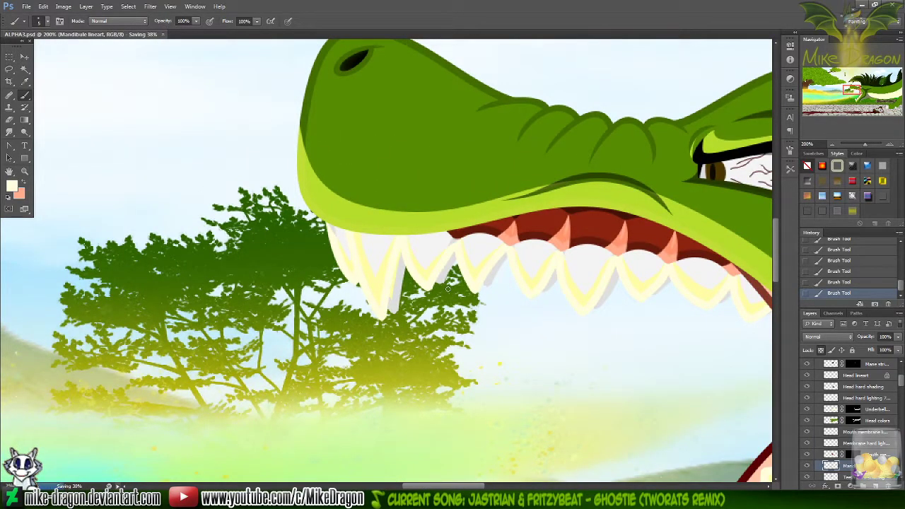
- Select the Mandibule right side lineart layer and lock its transparent pixels
scroll(438, 288, "down", 3)
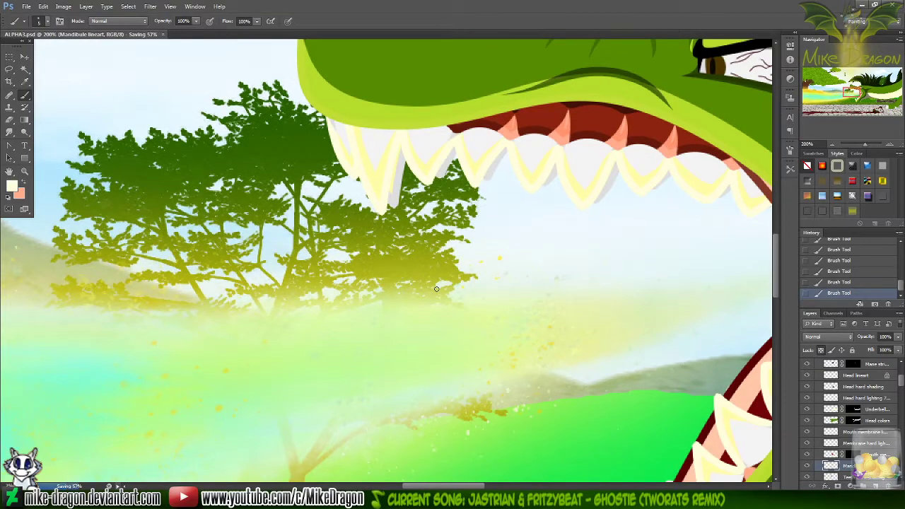
scroll(436, 288, "up", 4)
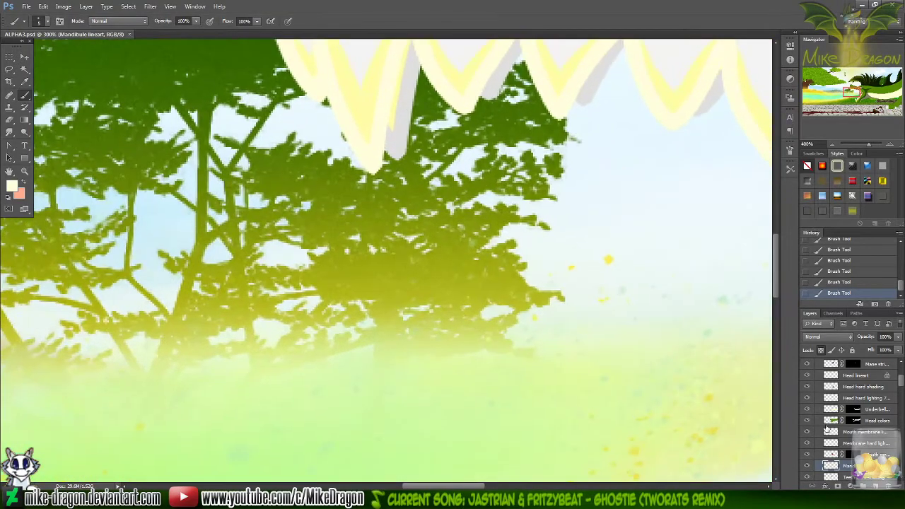
scroll(873, 418, "up", 2)
scroll(874, 418, "up", 1)
scroll(659, 421, "up", 6)
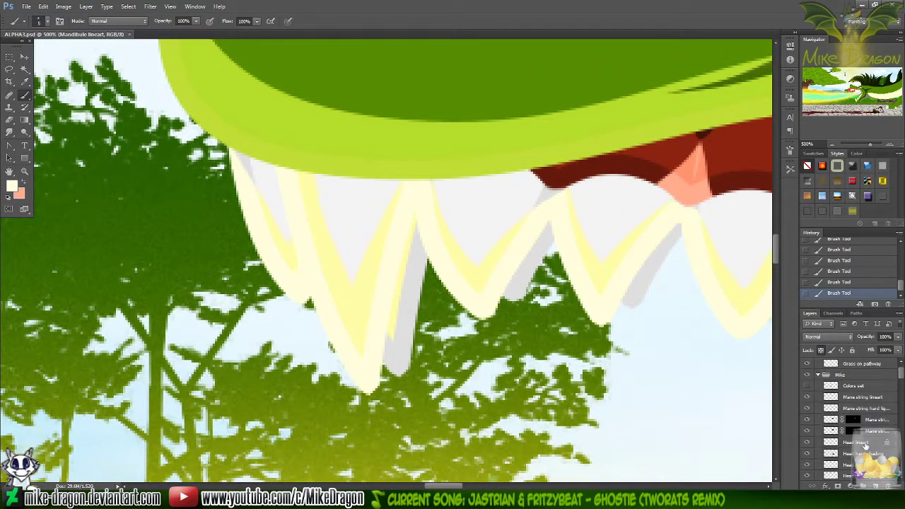
scroll(726, 273, "down", 1)
scroll(879, 437, "down", 5)
scroll(882, 437, "down", 5)
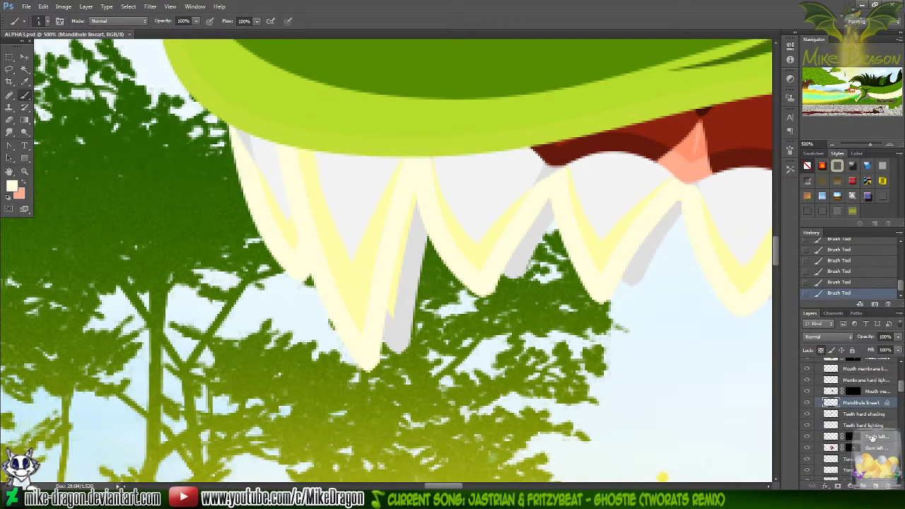
scroll(867, 445, "down", 1)
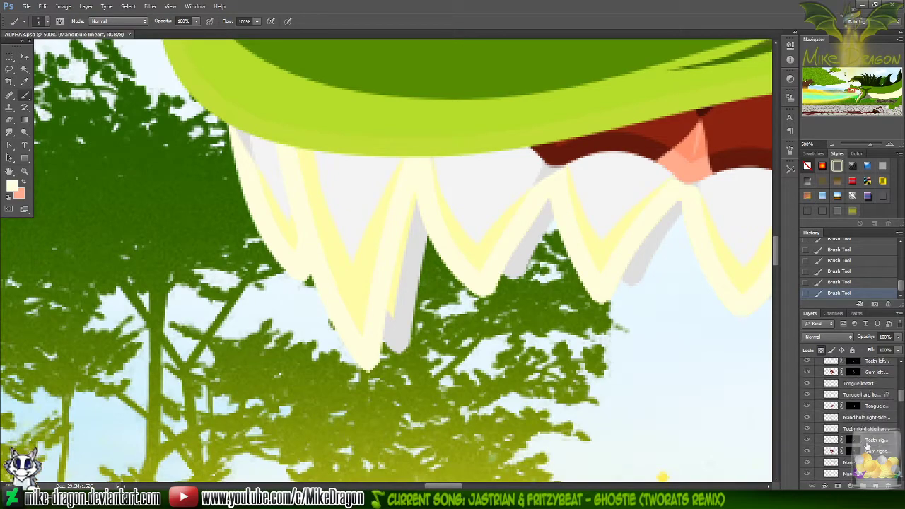
scroll(872, 437, "down", 2)
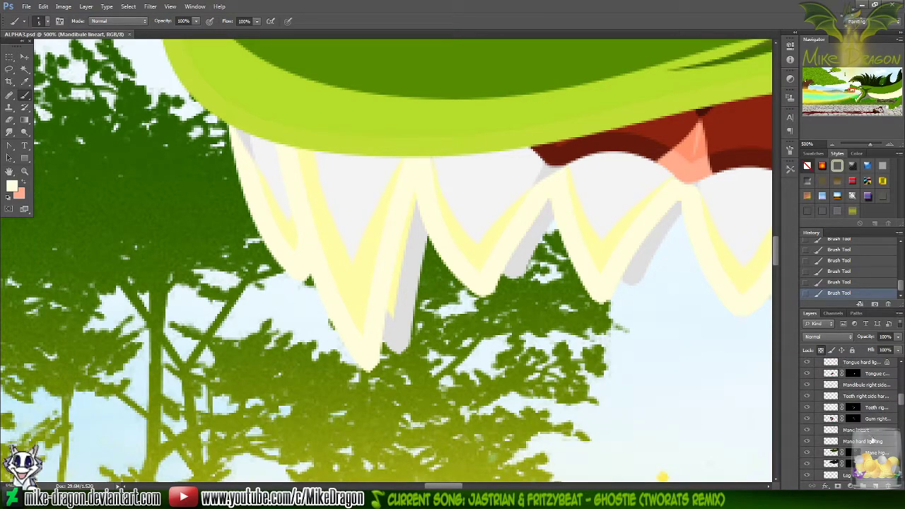
scroll(873, 440, "down", 3)
scroll(874, 444, "down", 2)
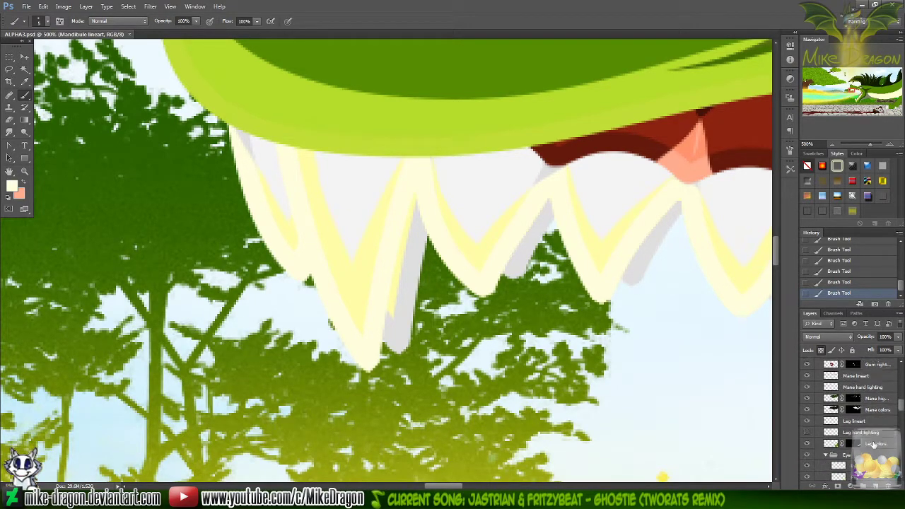
scroll(874, 443, "up", 3)
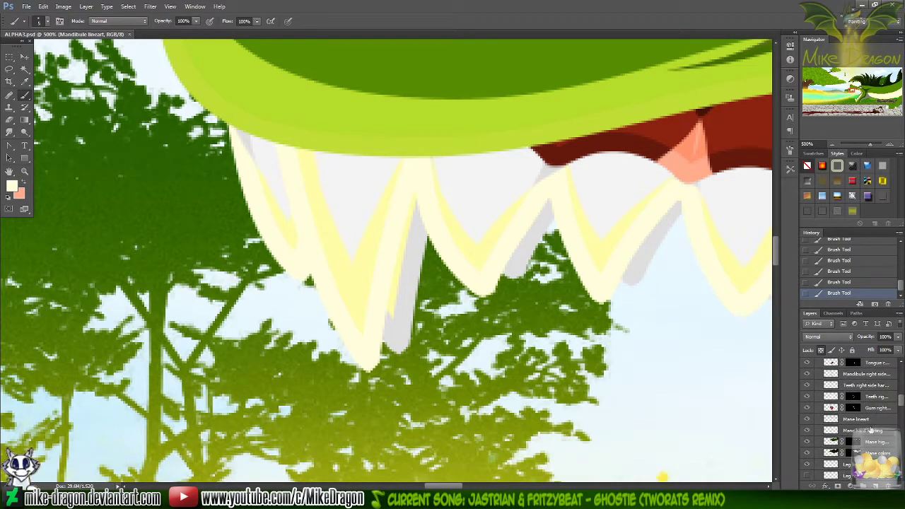
left_click(866, 374)
- Paint the grey far-side tooth outlines cream behind the large front fang and the three upper teeth following it
mouse_move(562, 313)
left_mouse_down()
mouse_move(512, 309)
mouse_move(477, 327)
left_mouse_up()
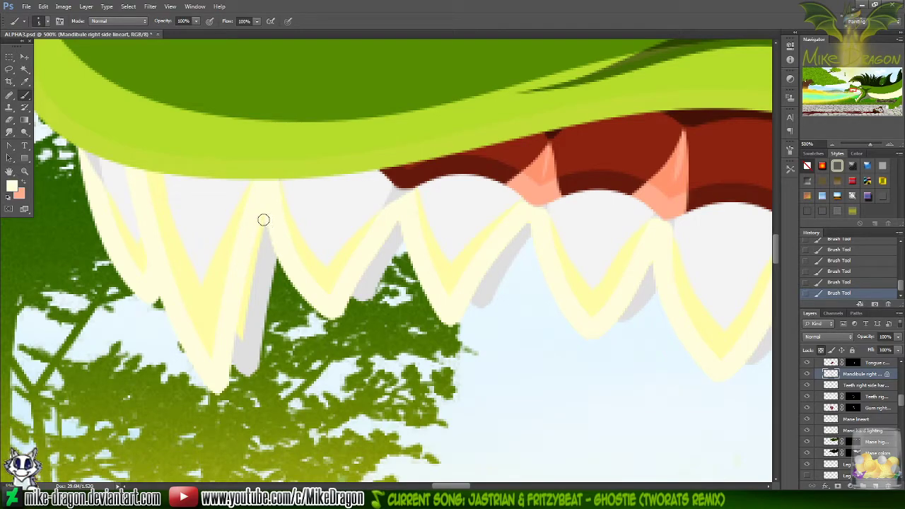
mouse_move(263, 220)
left_mouse_down()
mouse_move(277, 288)
mouse_move(267, 280)
mouse_move(257, 320)
mouse_move(257, 295)
mouse_move(264, 322)
mouse_move(255, 354)
mouse_move(264, 363)
mouse_move(254, 372)
mouse_move(247, 360)
mouse_move(233, 364)
mouse_move(231, 340)
left_mouse_up()
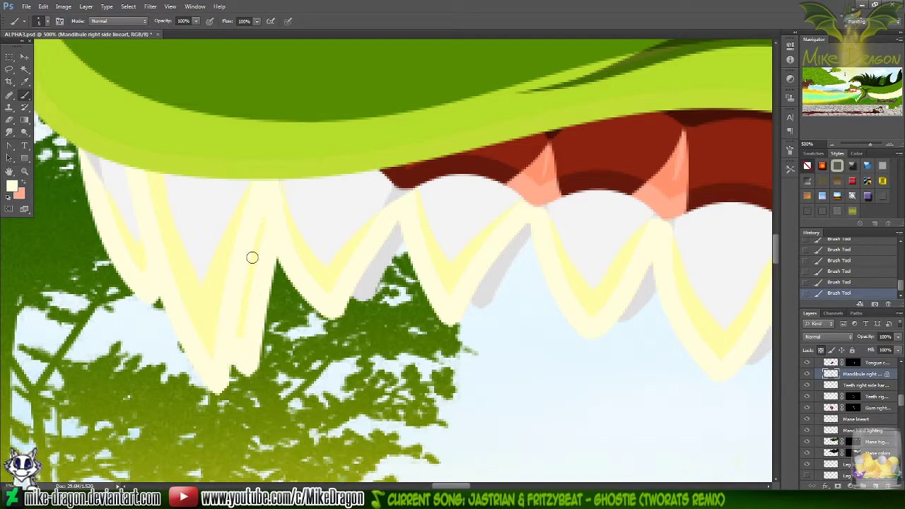
mouse_move(376, 259)
left_mouse_down()
mouse_move(349, 288)
mouse_move(355, 300)
mouse_move(371, 296)
mouse_move(398, 224)
left_mouse_up()
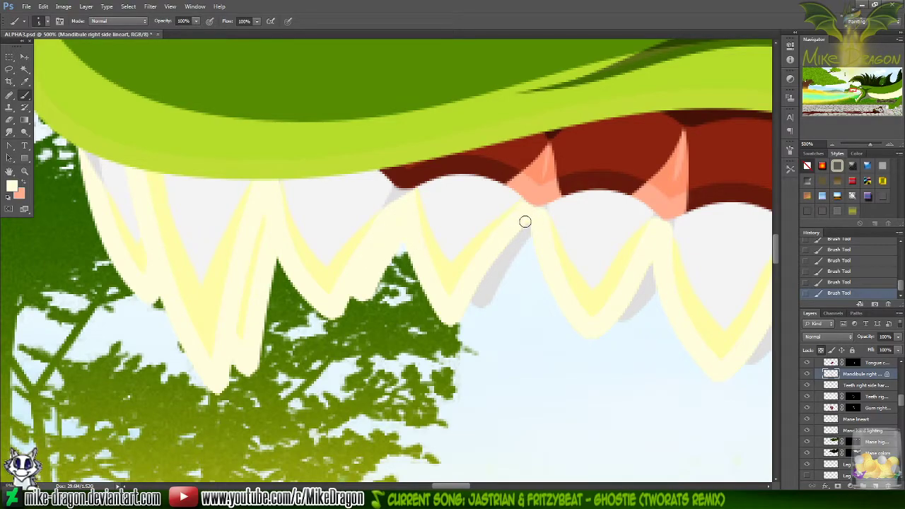
mouse_move(525, 222)
left_mouse_down()
mouse_move(513, 237)
mouse_move(521, 243)
mouse_move(477, 295)
mouse_move(505, 303)
left_mouse_up()
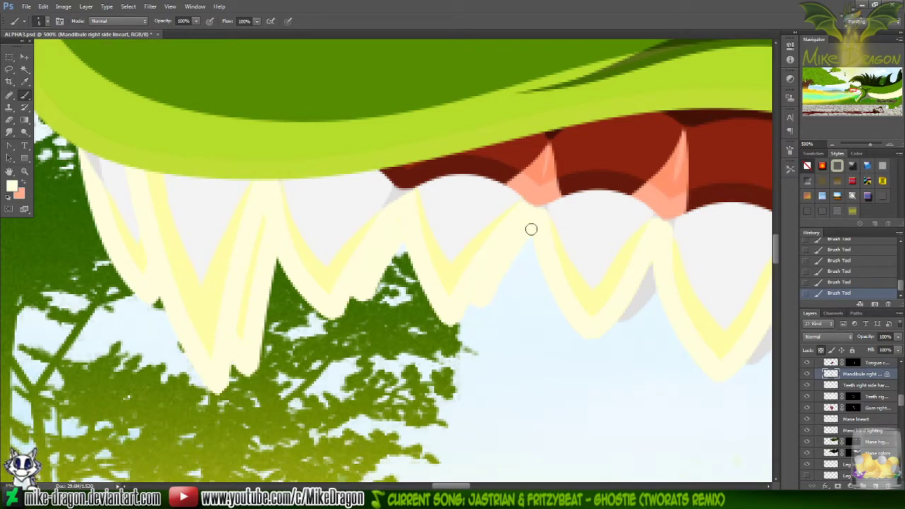
left_click_drag(454, 486, 478, 486)
mouse_move(190, 320)
left_mouse_down()
mouse_move(227, 309)
mouse_move(240, 261)
left_mouse_up()
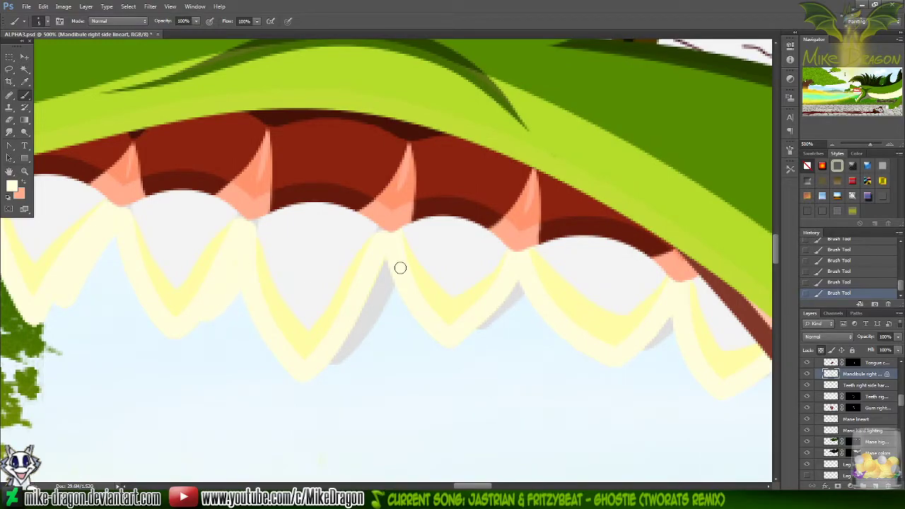
- Paint the remaining grey far-side tooth outlines cream behind the rear teeth of the upper jaw
mouse_move(387, 264)
left_mouse_down()
mouse_move(391, 301)
mouse_move(374, 316)
mouse_move(380, 329)
mouse_move(376, 320)
mouse_move(349, 338)
mouse_move(352, 317)
mouse_move(326, 364)
left_mouse_up()
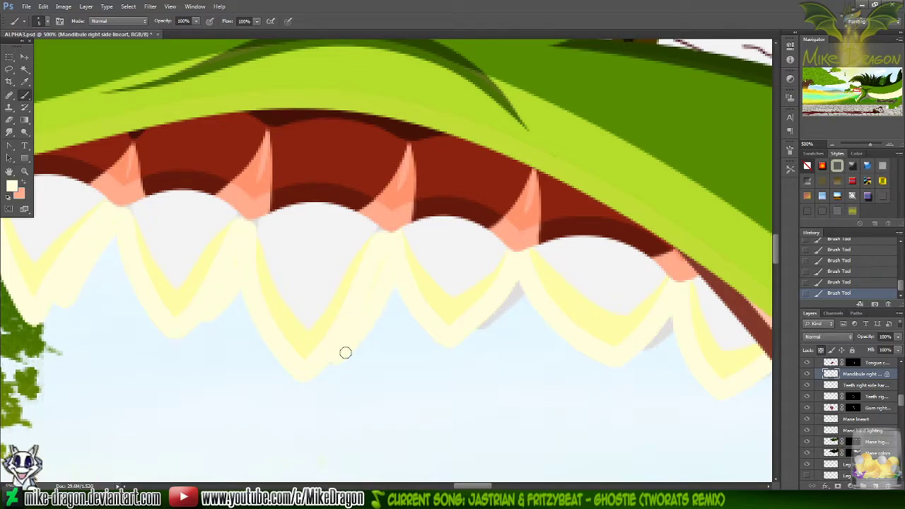
mouse_move(521, 278)
left_mouse_down()
mouse_move(522, 315)
mouse_move(500, 315)
left_mouse_up()
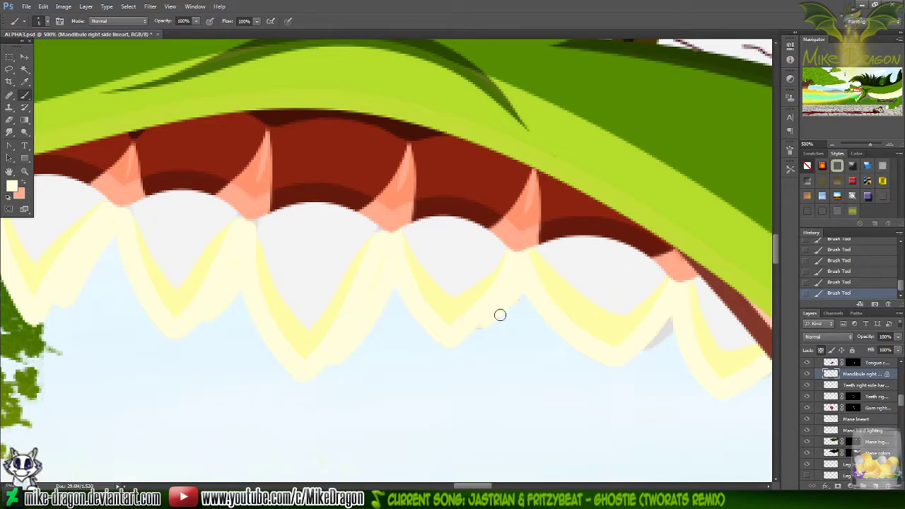
mouse_move(677, 338)
left_mouse_down()
mouse_move(637, 358)
mouse_move(632, 382)
left_mouse_up()
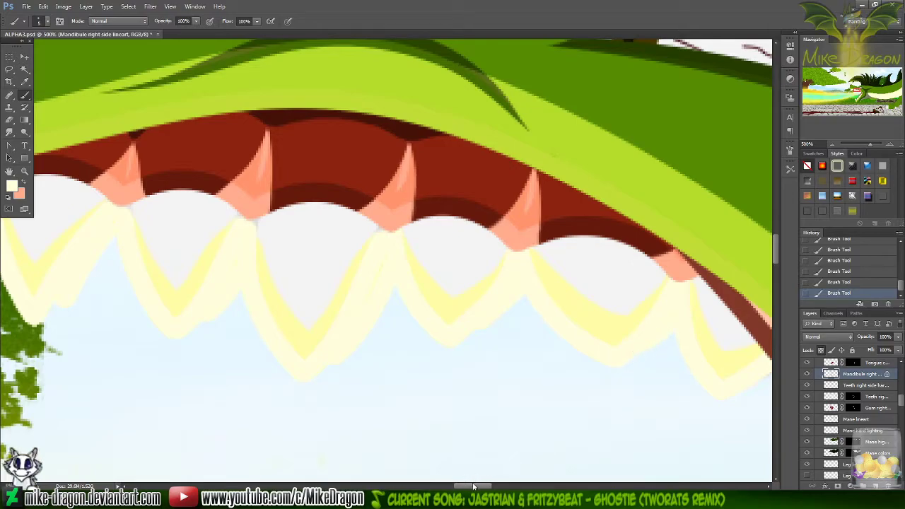
- Paint the grey outlines of the two far-side teeth near the front of the lower jaw cream
scroll(487, 466, "right", 5)
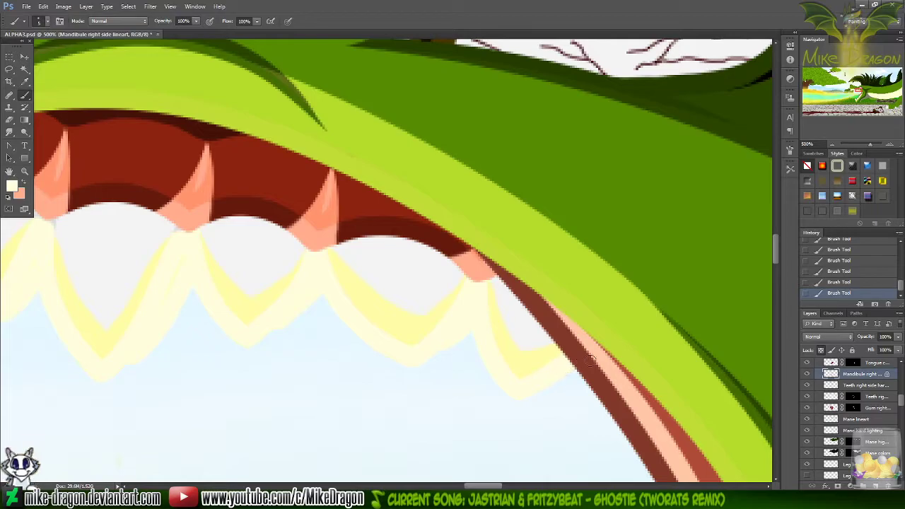
left_click_drag(775, 253, 773, 319)
left_click_drag(489, 487, 471, 487)
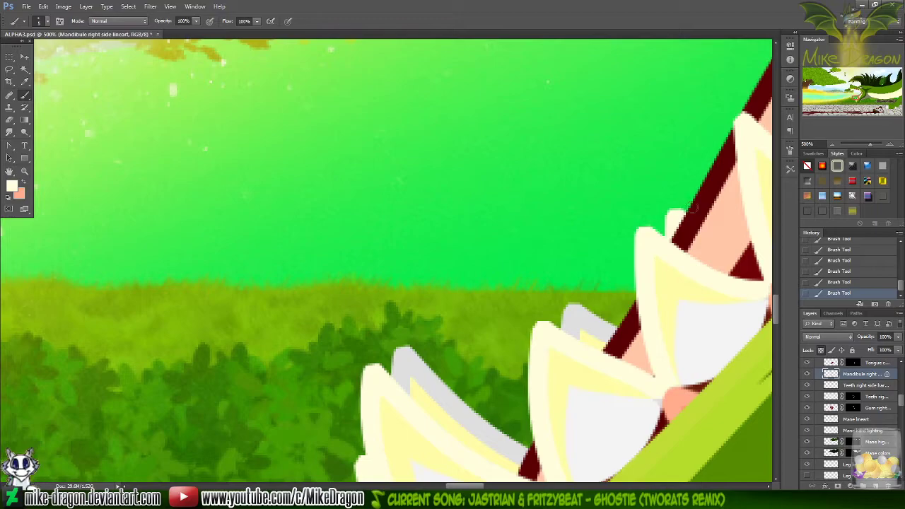
mouse_move(572, 296)
left_mouse_down()
mouse_move(543, 333)
mouse_move(621, 315)
mouse_move(591, 347)
mouse_move(634, 338)
left_mouse_up()
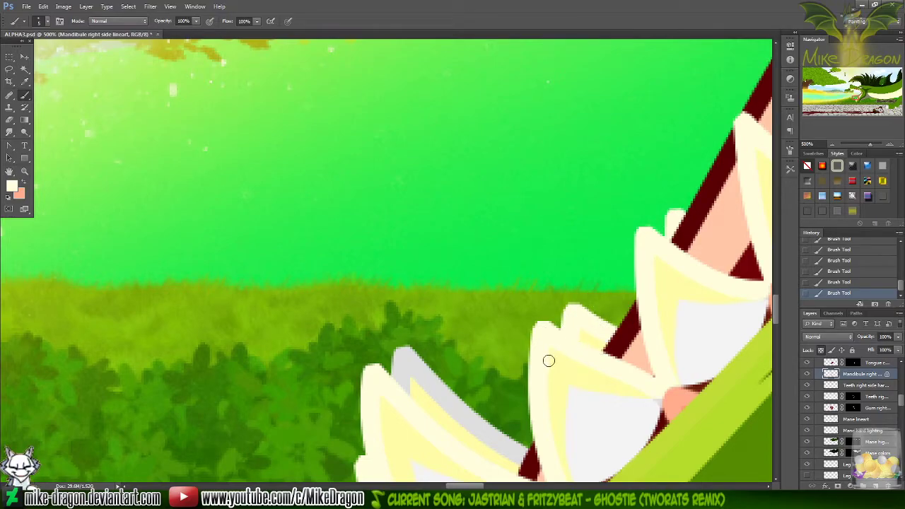
scroll(554, 345, "down", 5)
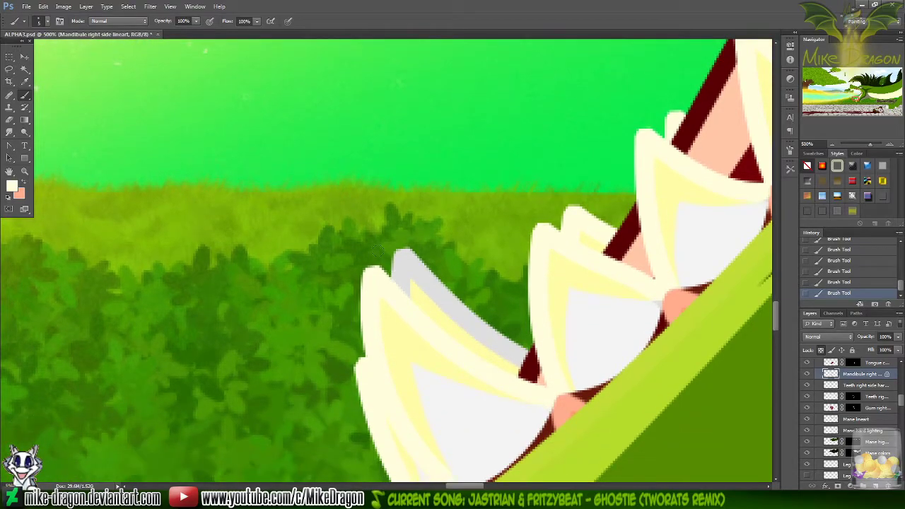
mouse_move(417, 239)
left_mouse_down()
mouse_move(380, 273)
mouse_move(451, 259)
mouse_move(391, 305)
mouse_move(444, 291)
mouse_move(433, 298)
mouse_move(478, 306)
mouse_move(463, 335)
mouse_move(485, 354)
mouse_move(539, 356)
mouse_move(514, 349)
left_mouse_up()
left_click(513, 350)
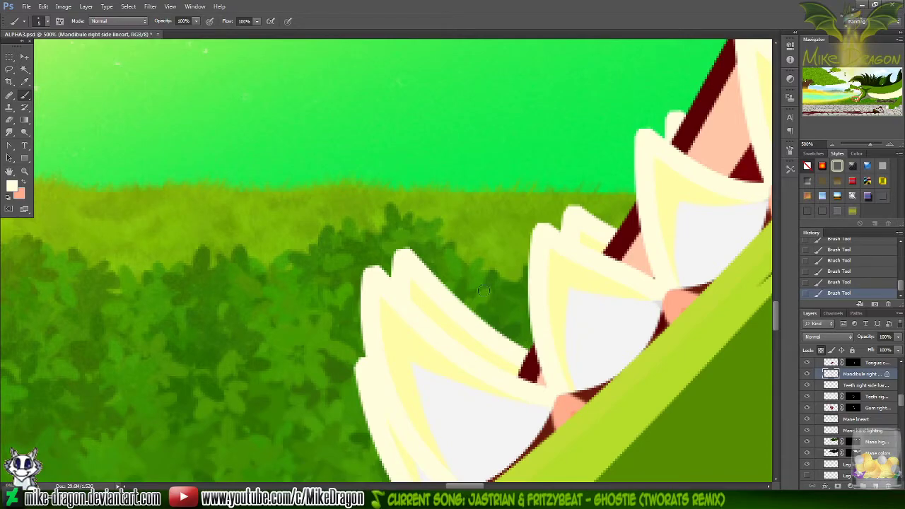
scroll(484, 291, "down", 5)
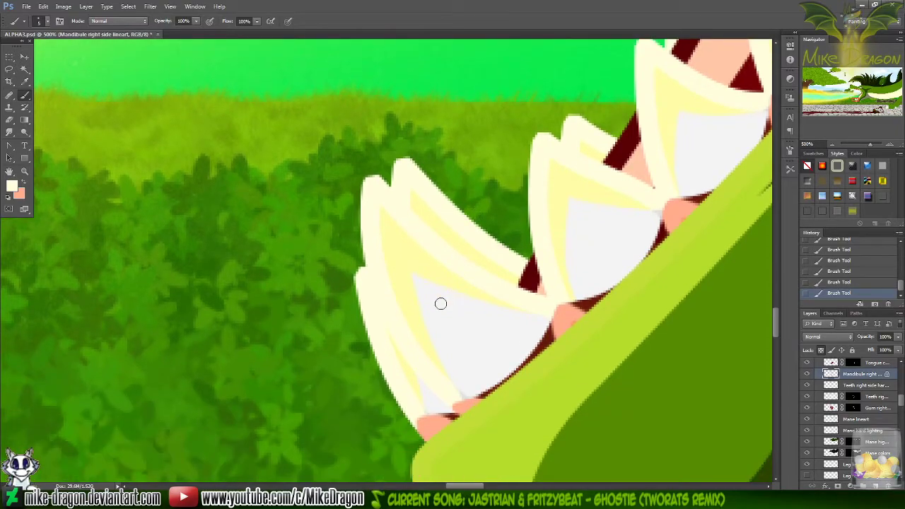
- Save the document after viewing the dragon's whole head at 100%
key("ctrl+minus")
key("ctrl+minus")
key("ctrl+minus")
key("ctrl+minus")
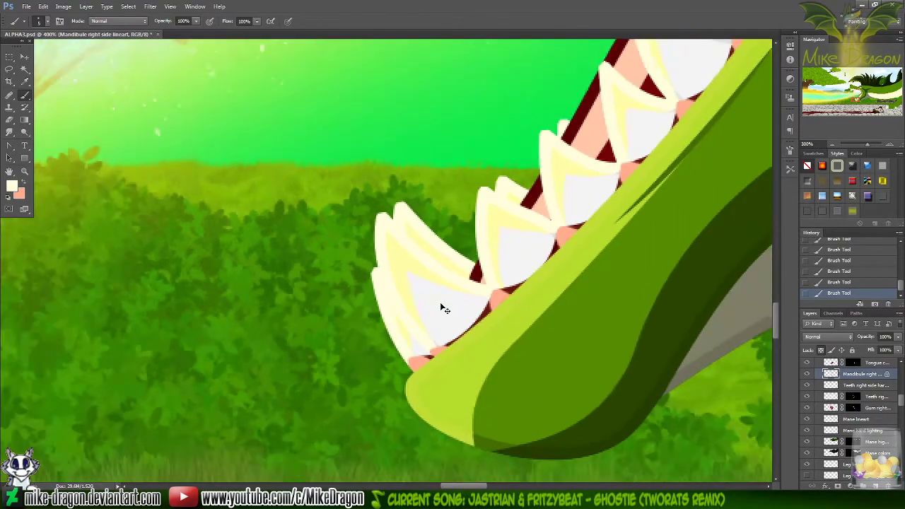
scroll(440, 302, "up", 8)
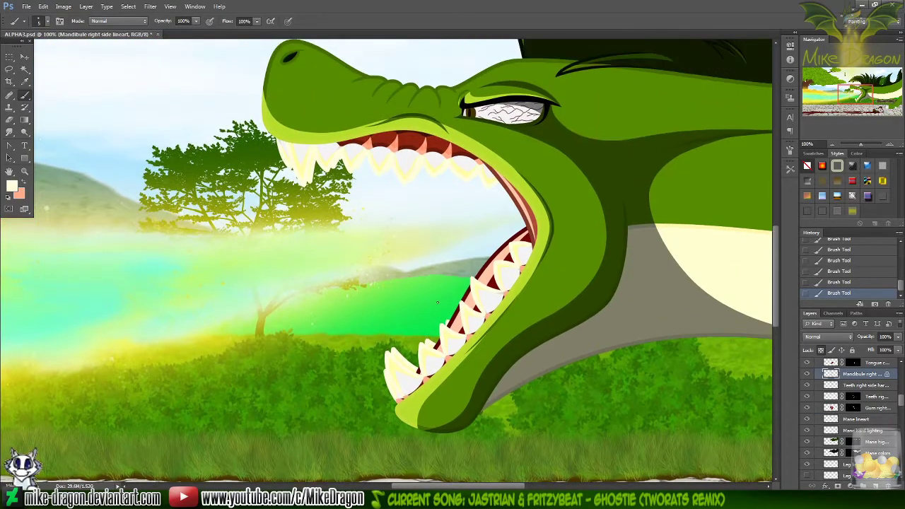
scroll(439, 307, "right", 3)
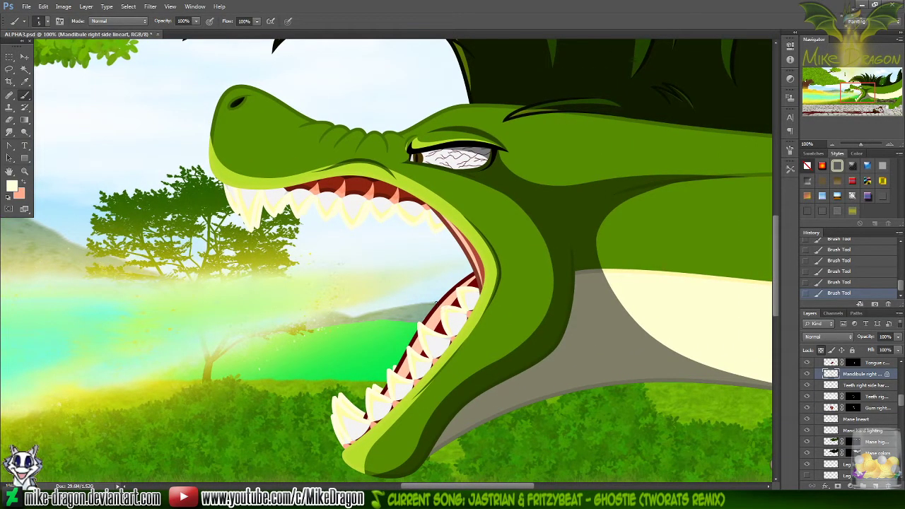
key("ctrl+s")
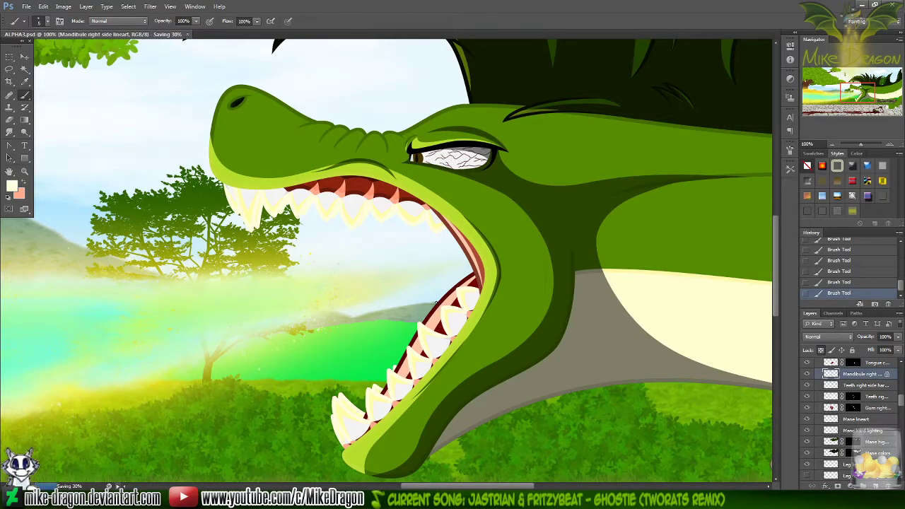
- Select the Mane string lineart layer and lock its transparent pixels
key("ctrl+plus")
key("ctrl+plus")
key("ctrl+plus")
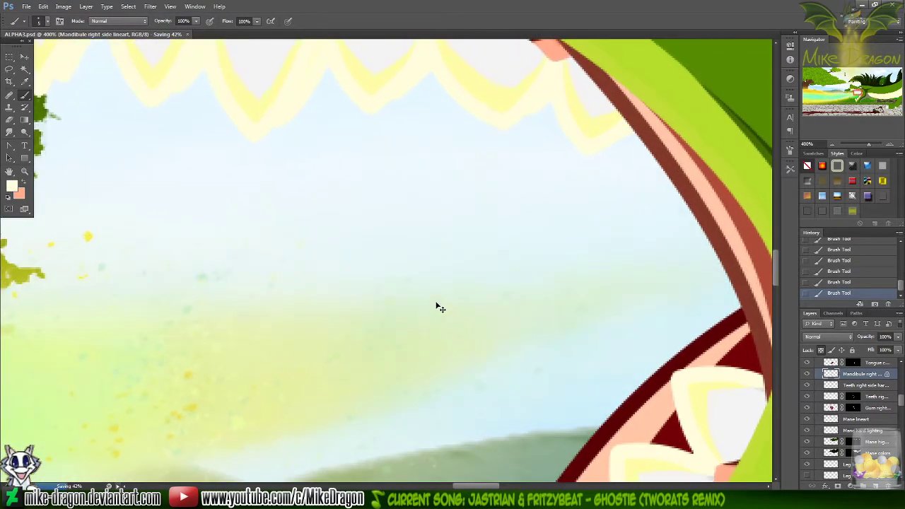
left_click_drag(857, 91, 860, 86)
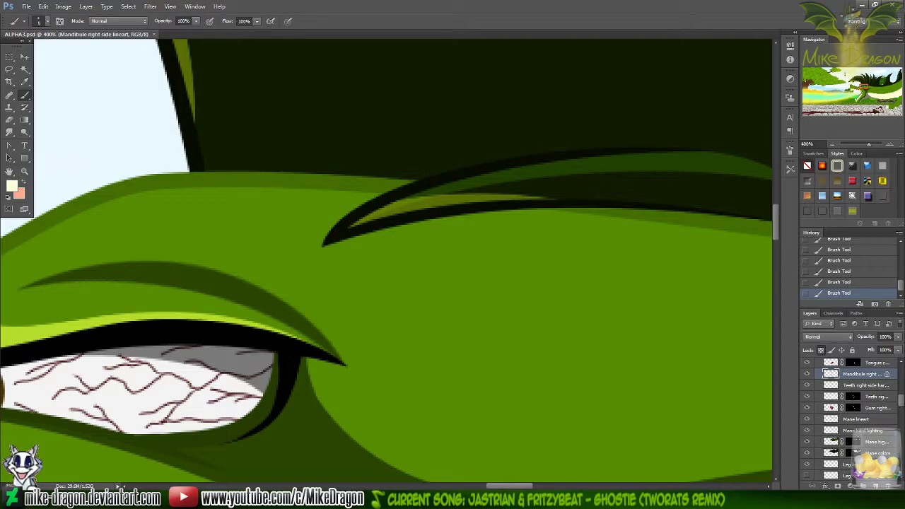
left_click_drag(901, 401, 901, 376)
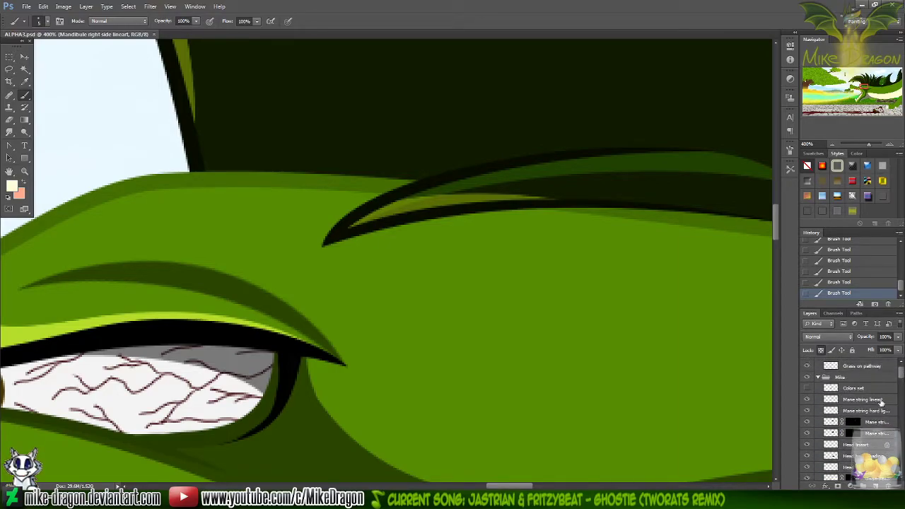
left_click(834, 398)
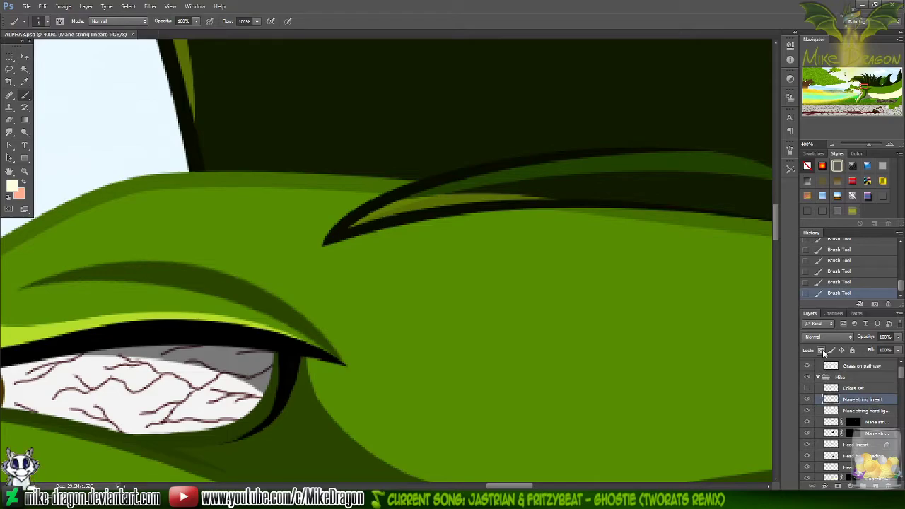
left_click(807, 399)
left_click(807, 399)
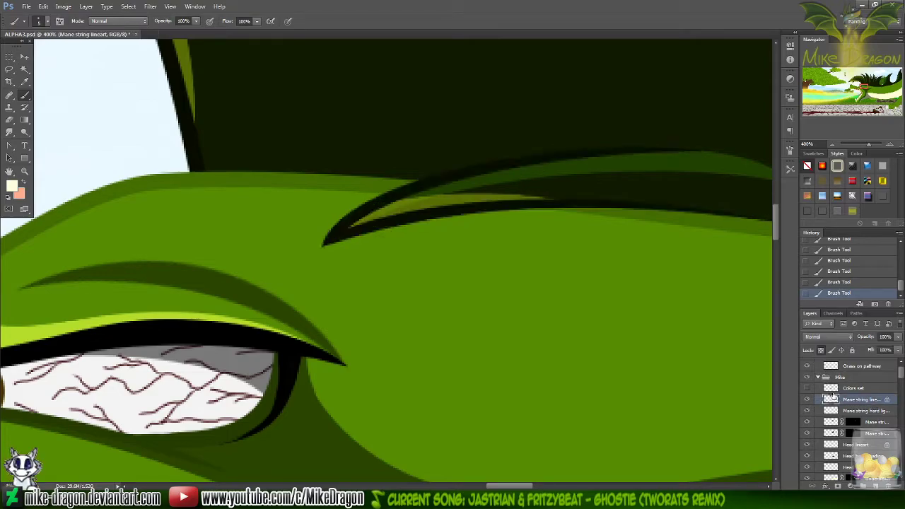
- Sample the mane strand's near-black outline and brighten the foreground colour to dark green 2e4e00
key("i")
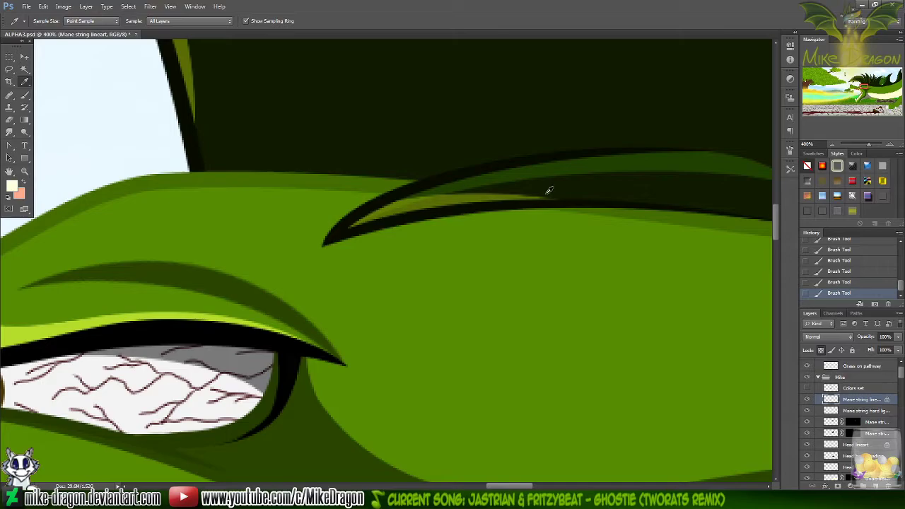
left_click(435, 175)
left_click(11, 185)
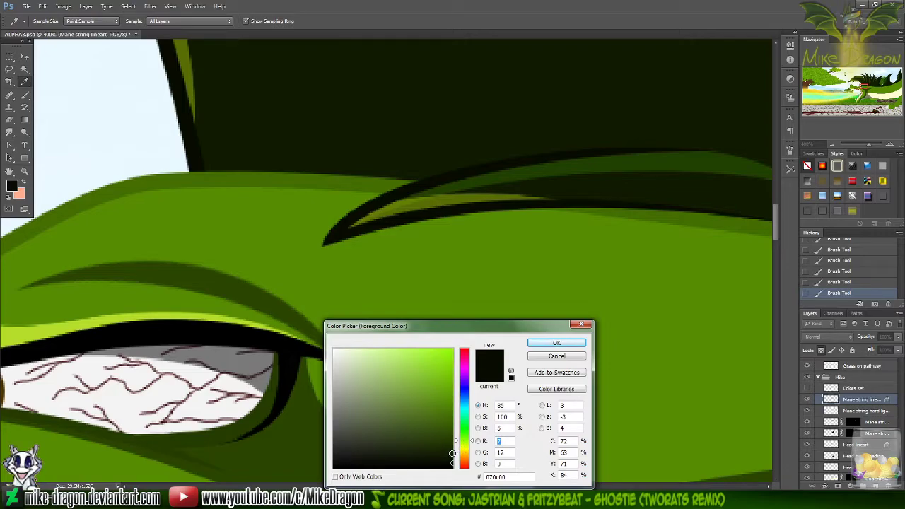
left_click_drag(453, 453, 461, 433)
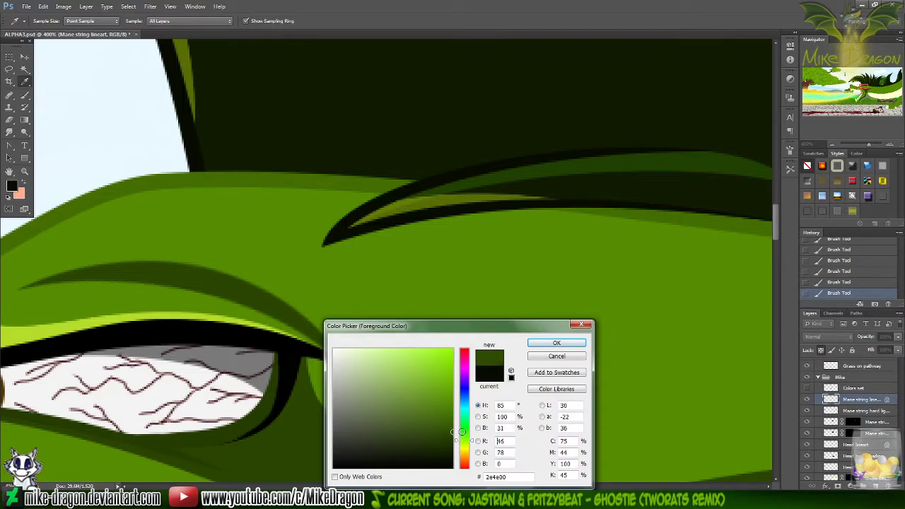
left_click(551, 343)
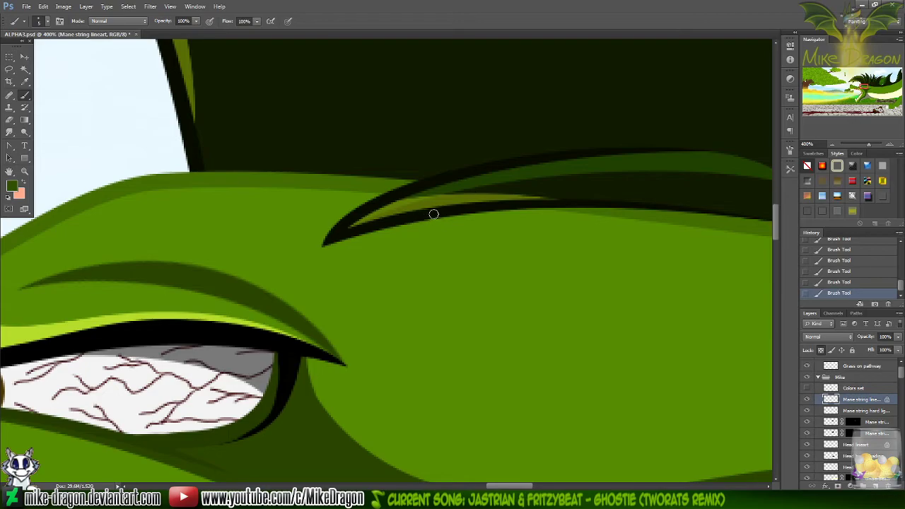
- Paint the mane strand's tip and lower outline over the forehead dark green, and sample near-black from its upper outline for touch-ups
left_click_drag(422, 208, 587, 211)
mouse_move(451, 212)
left_mouse_down()
mouse_move(382, 207)
mouse_move(417, 205)
mouse_move(321, 215)
mouse_move(331, 217)
mouse_move(320, 231)
mouse_move(353, 228)
mouse_move(374, 244)
left_mouse_up()
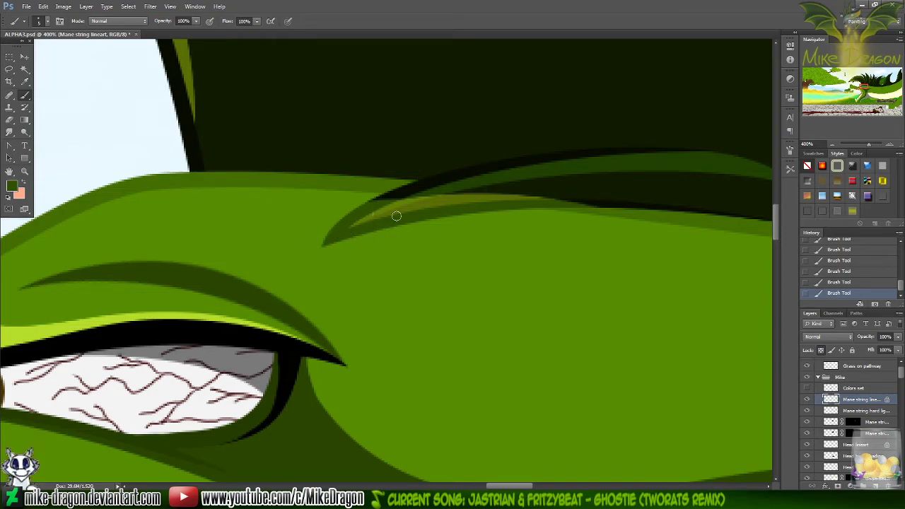
key("x")
key("i")
left_click(440, 177)
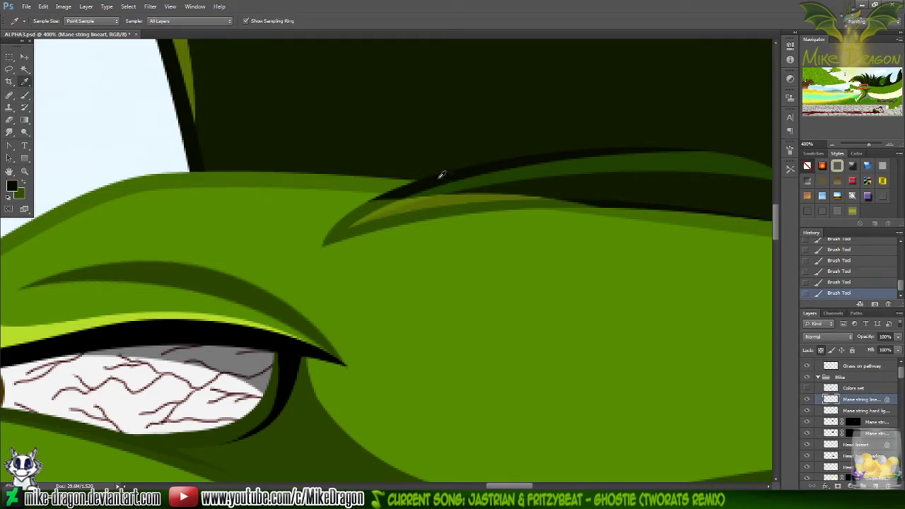
key("b")
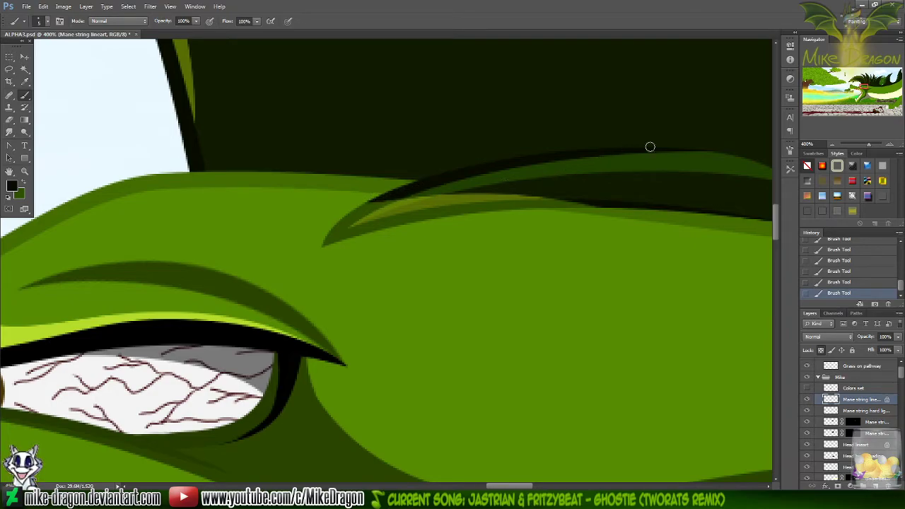
- Select the Tongue lineart layer and lock its transparent pixels
left_click_drag(868, 84, 857, 84)
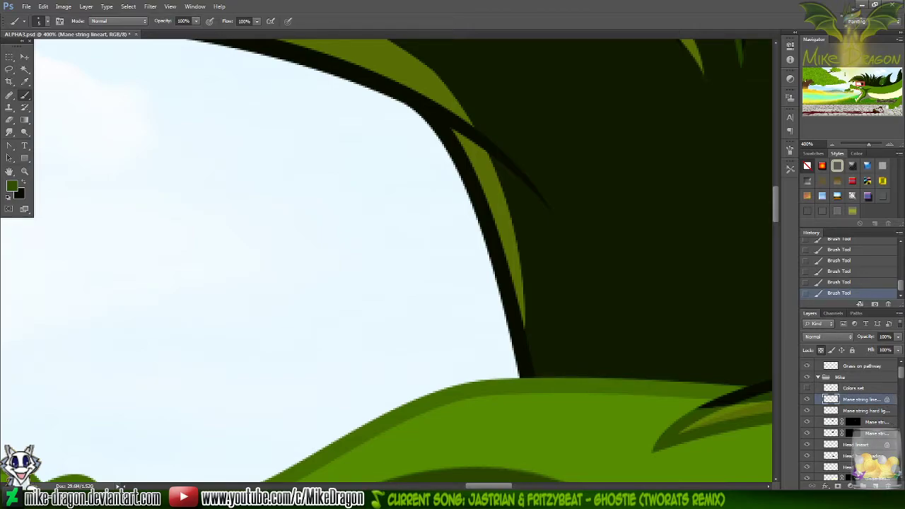
scroll(900, 480, "down", 4)
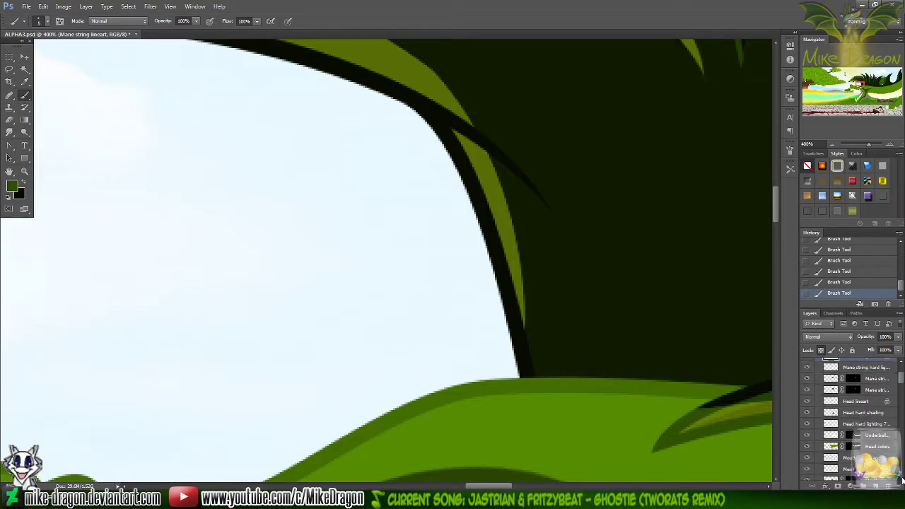
scroll(901, 480, "down", 1)
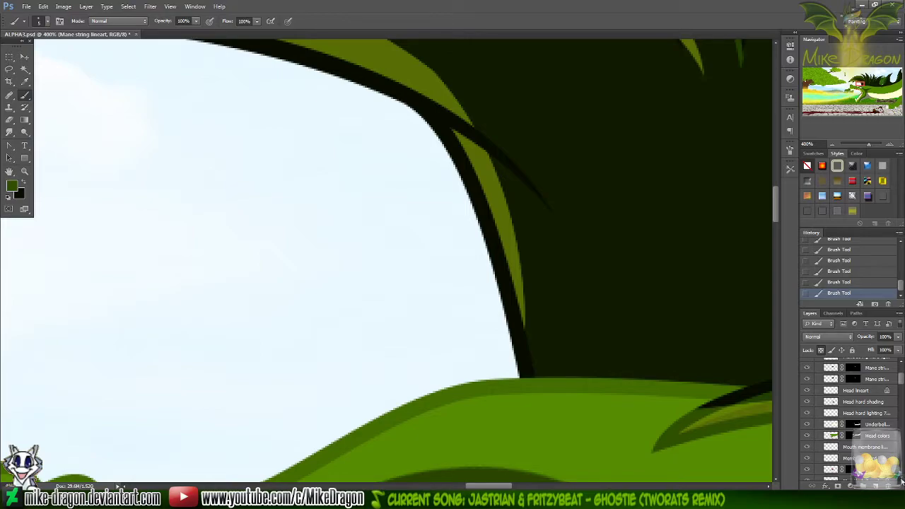
scroll(900, 480, "down", 4)
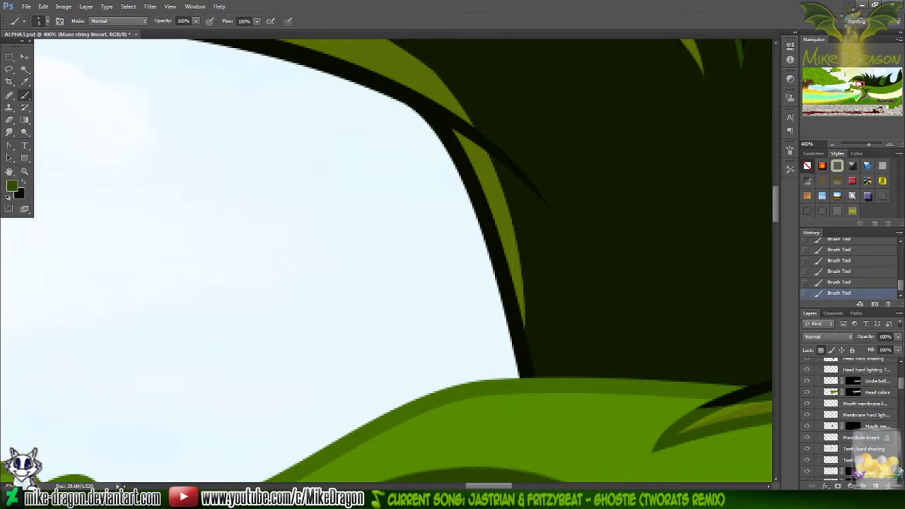
scroll(901, 480, "down", 3)
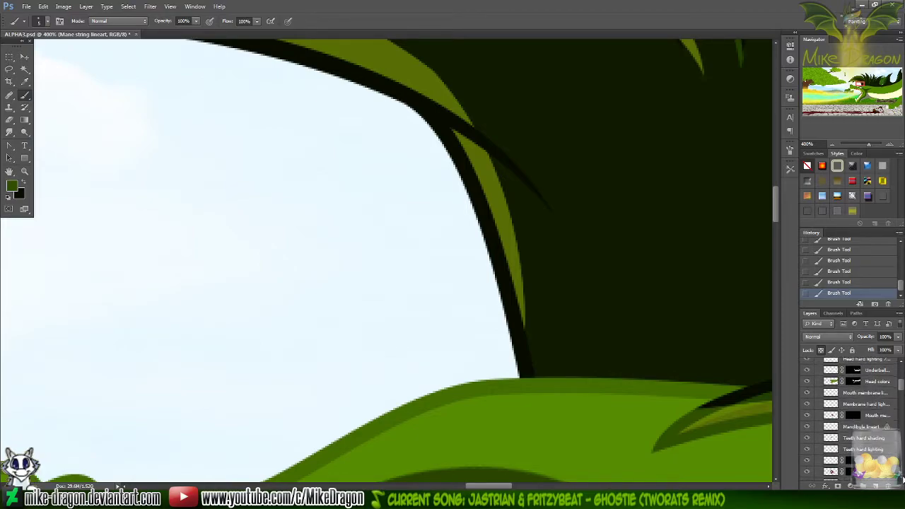
scroll(902, 479, "down", 1)
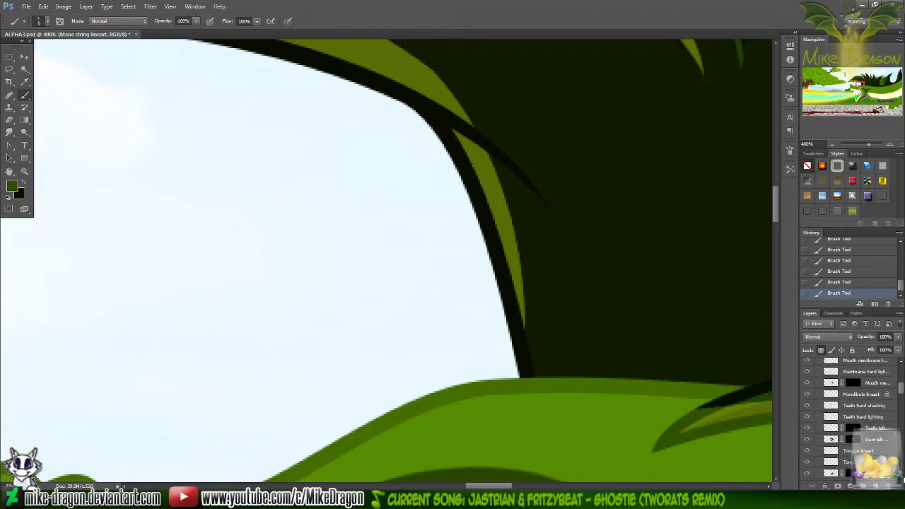
scroll(903, 479, "down", 2)
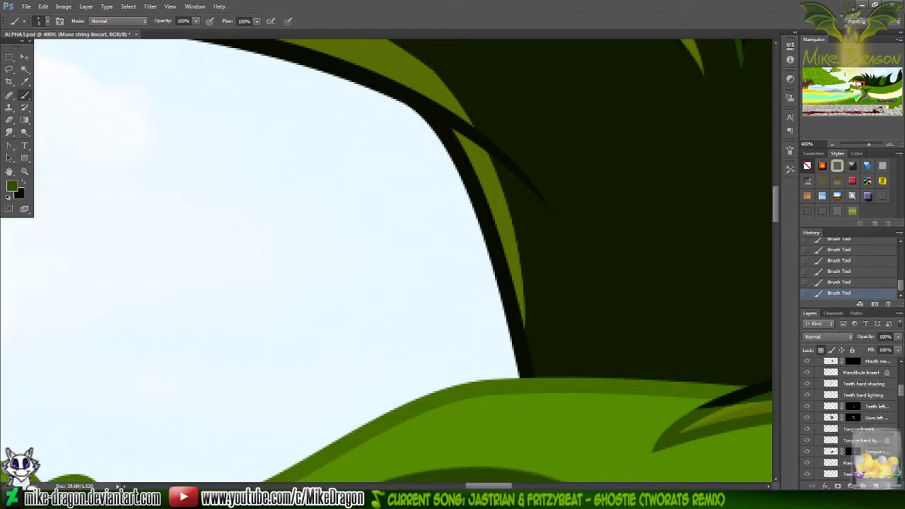
left_click(859, 431)
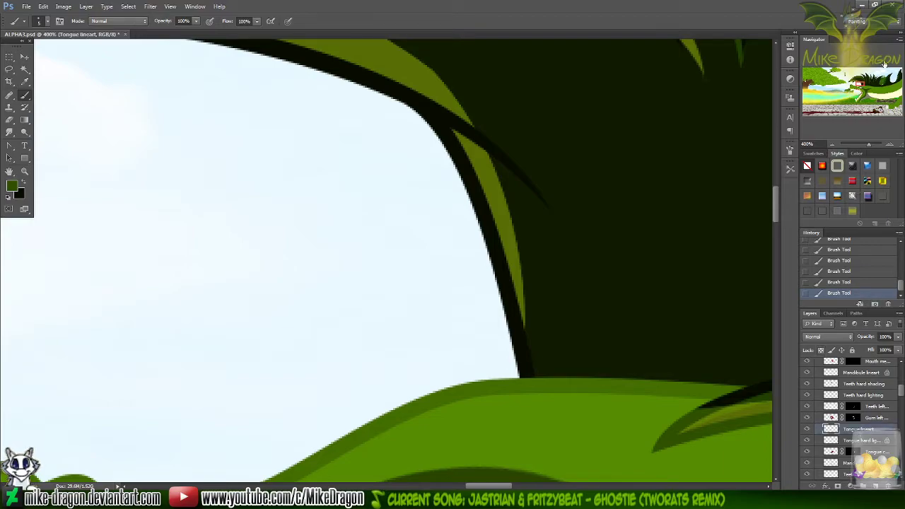
left_click_drag(860, 82, 860, 95)
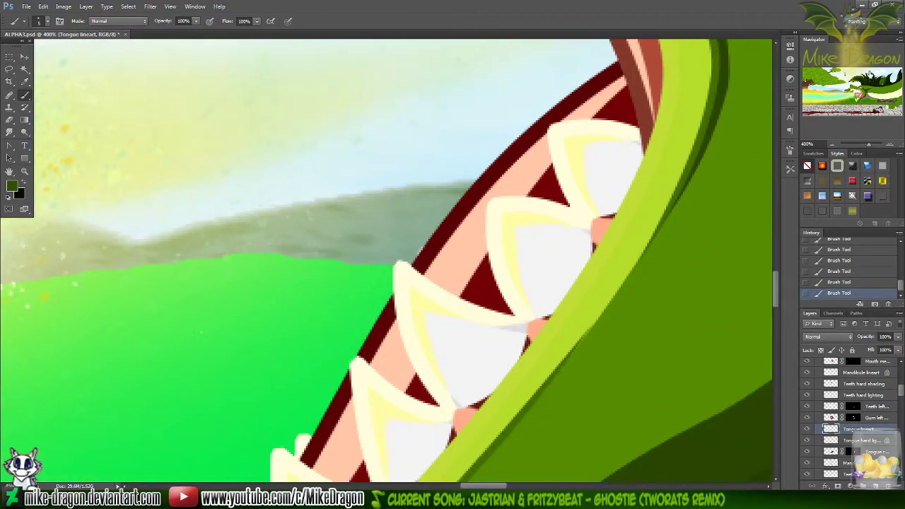
key("ctrl+minus")
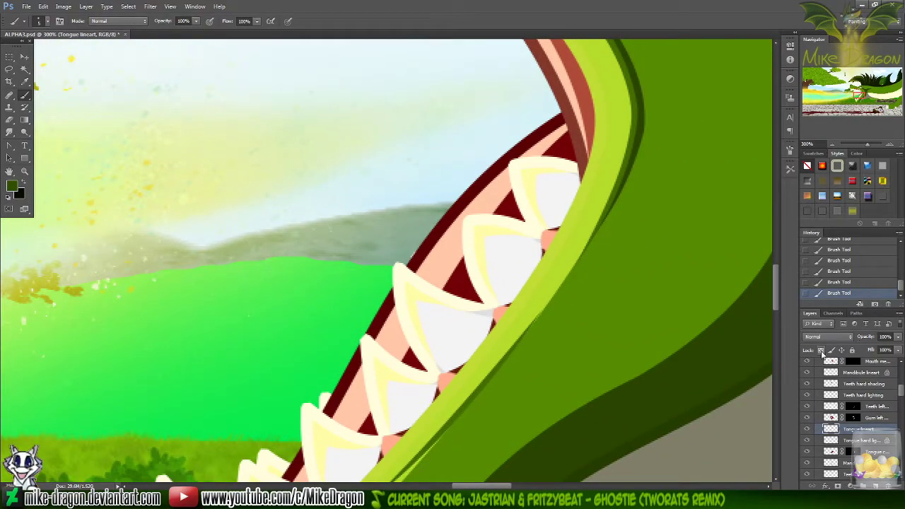
- Sample the salmon pink of the gum between the lower teeth and set a hard 9 px brush
key("i")
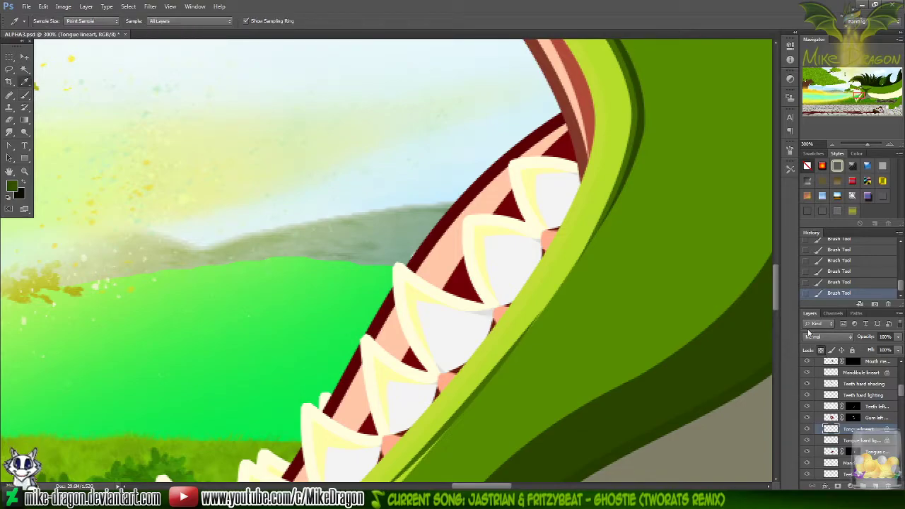
left_click(429, 243)
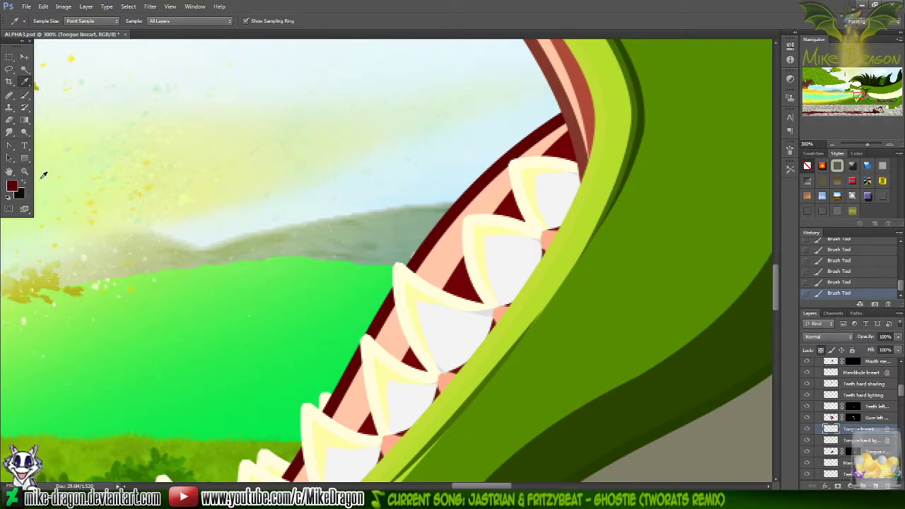
left_click(445, 379)
key("b")
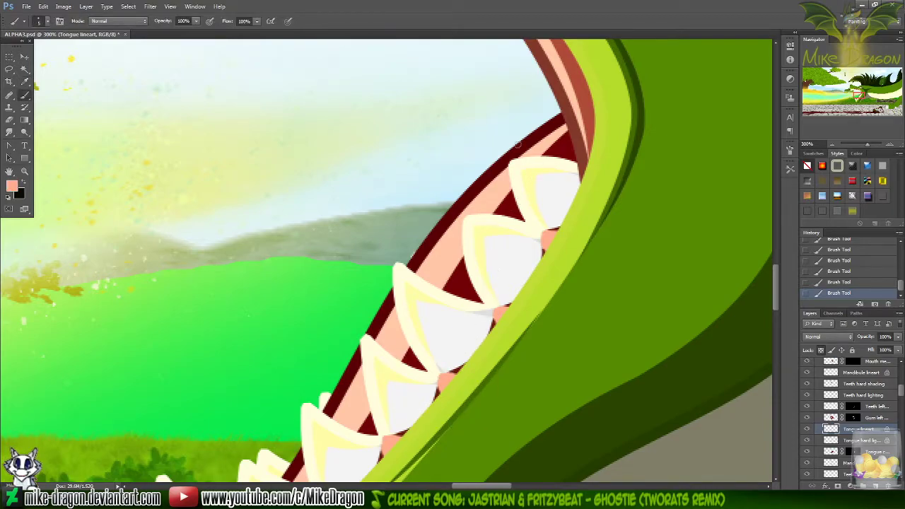
right_click(518, 176)
left_click(527, 161)
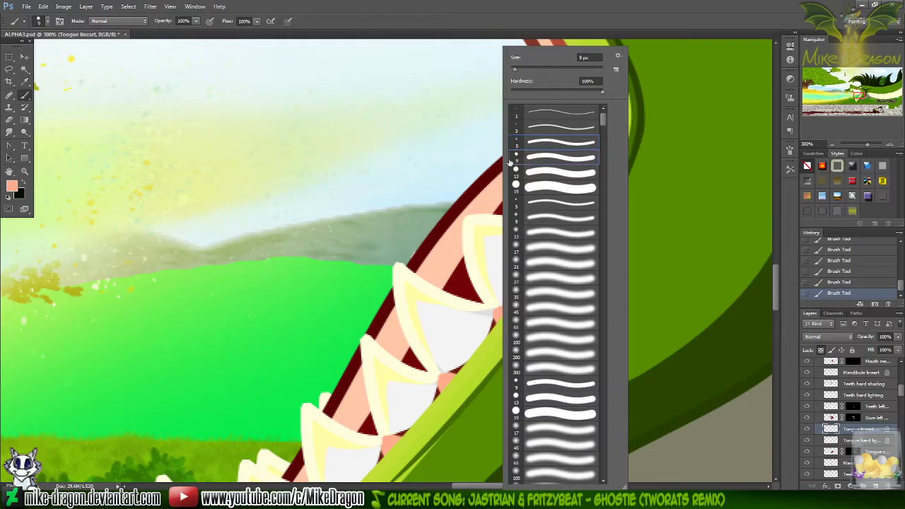
key("Return")
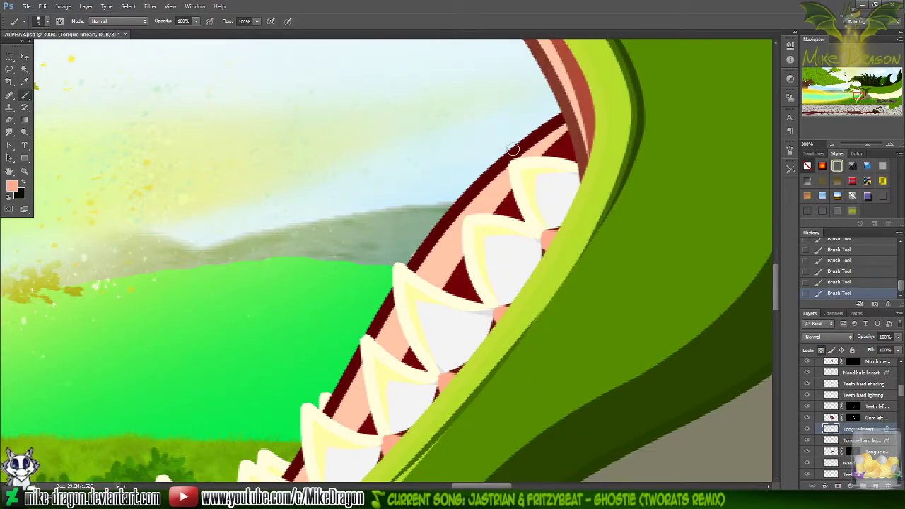
- Paint the tongue's dark red outline salmon pink, from the mouth corner down behind the lower front teeth
mouse_move(512, 150)
left_mouse_down()
mouse_move(570, 112)
mouse_move(439, 212)
mouse_move(430, 231)
mouse_move(439, 233)
mouse_move(451, 210)
mouse_move(474, 199)
mouse_move(389, 304)
mouse_move(384, 291)
mouse_move(379, 329)
left_mouse_up()
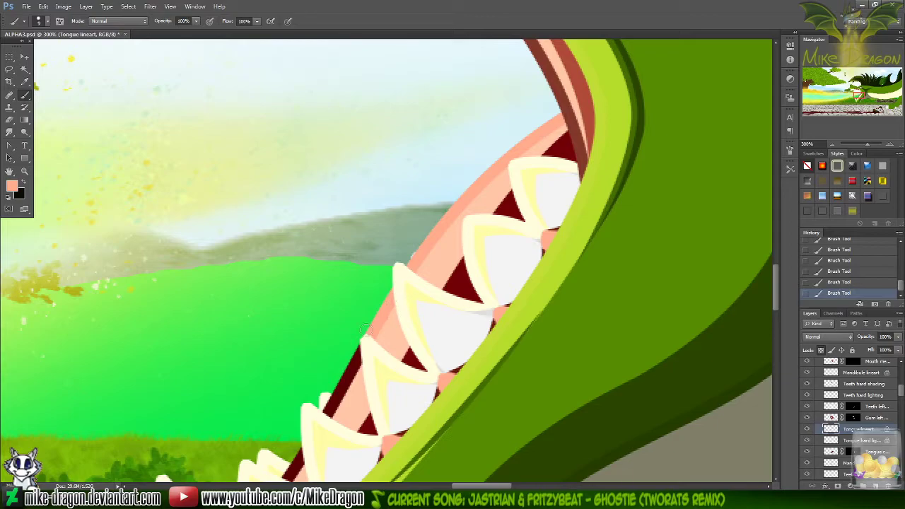
scroll(394, 266, "down", 5)
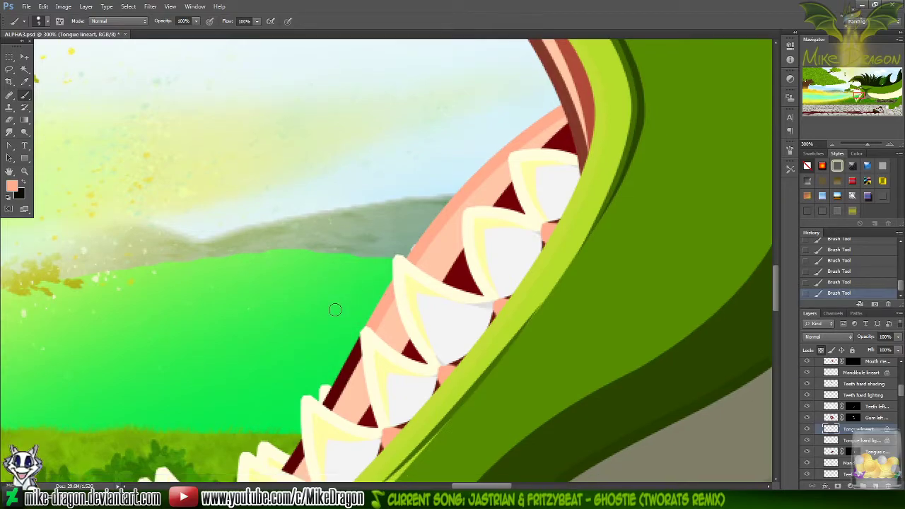
scroll(340, 275, "down", 7)
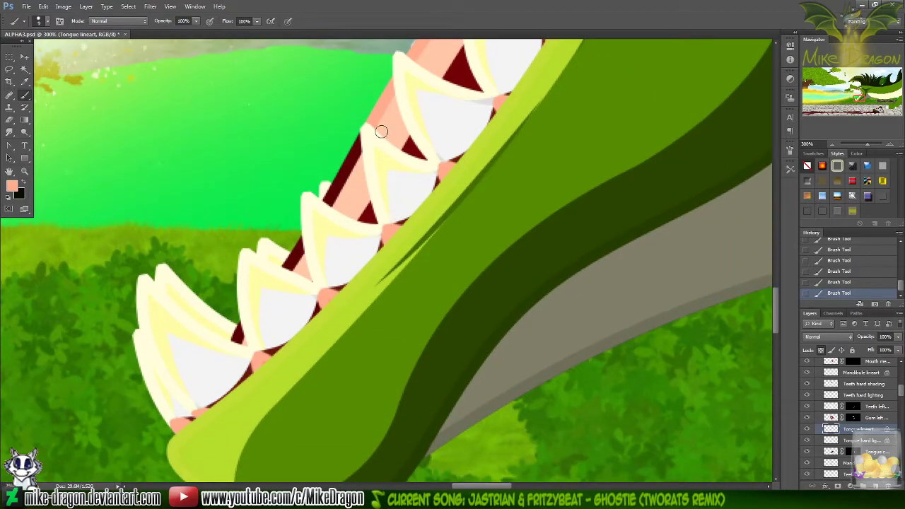
mouse_move(346, 153)
left_mouse_down()
mouse_move(307, 226)
mouse_move(278, 273)
left_mouse_up()
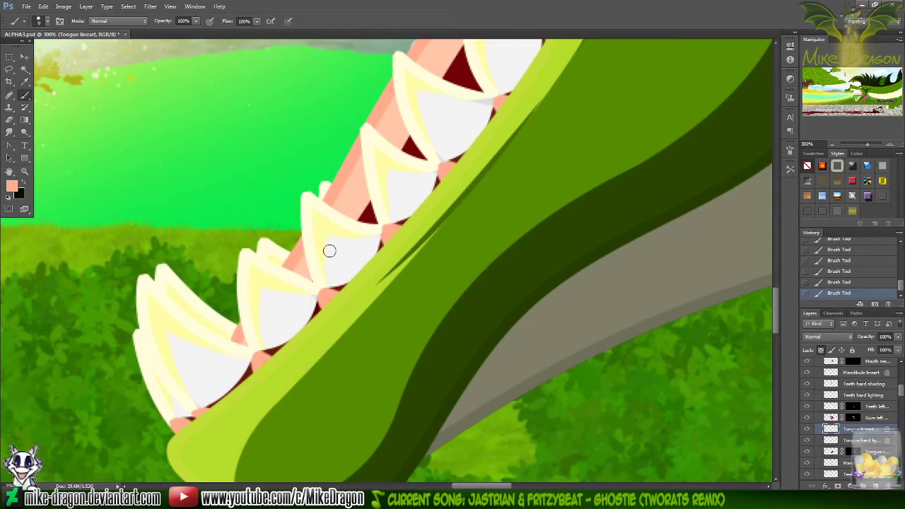
- Sample dark green from the forehead mane strand's tip outline, and select the Mane lineart layer with its transparent pixels locked
scroll(333, 257, "down", 2)
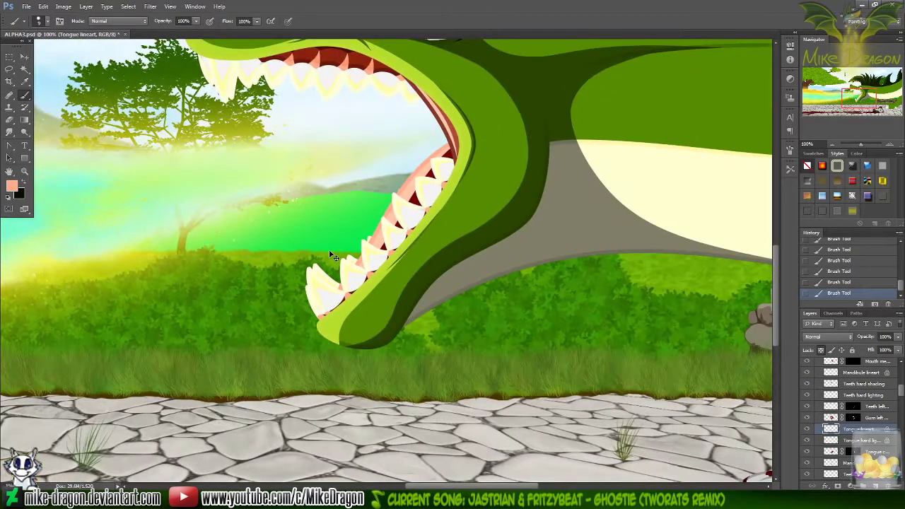
scroll(328, 251, "up", 5)
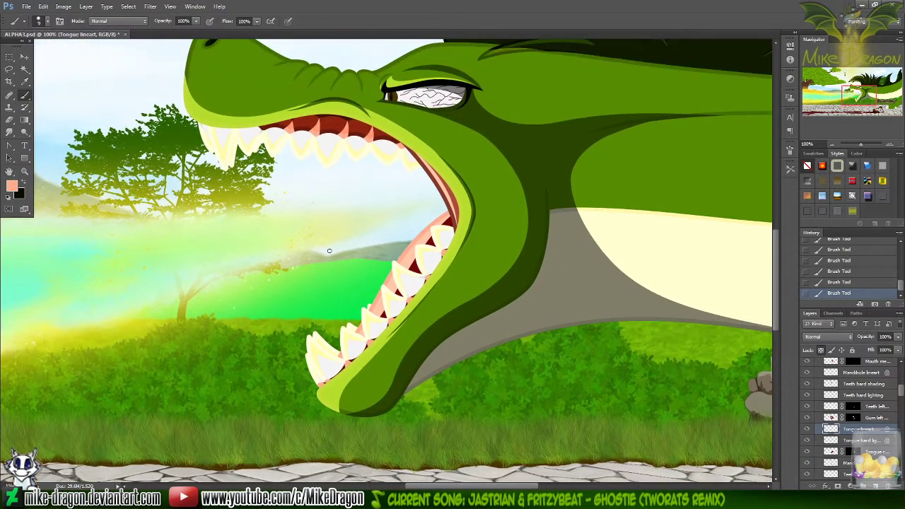
scroll(327, 251, "up", 5)
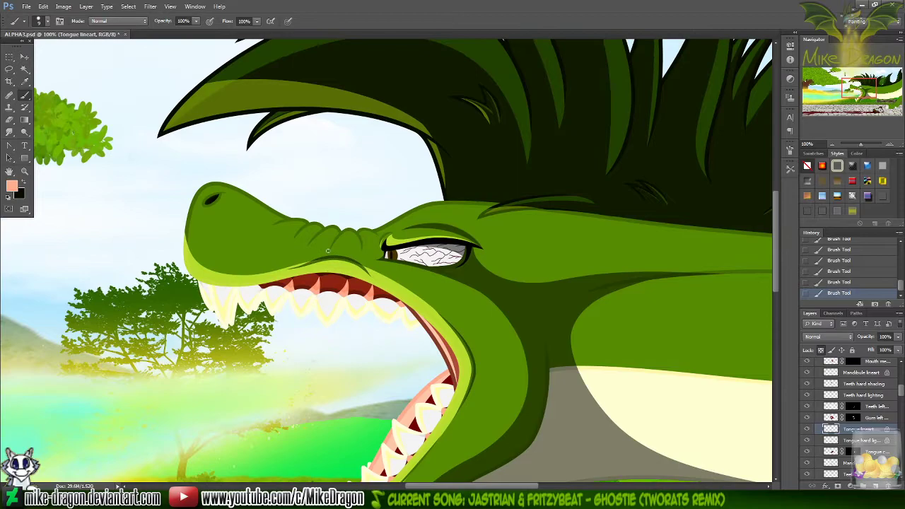
scroll(327, 258, "up", 1)
scroll(327, 262, "right", 5)
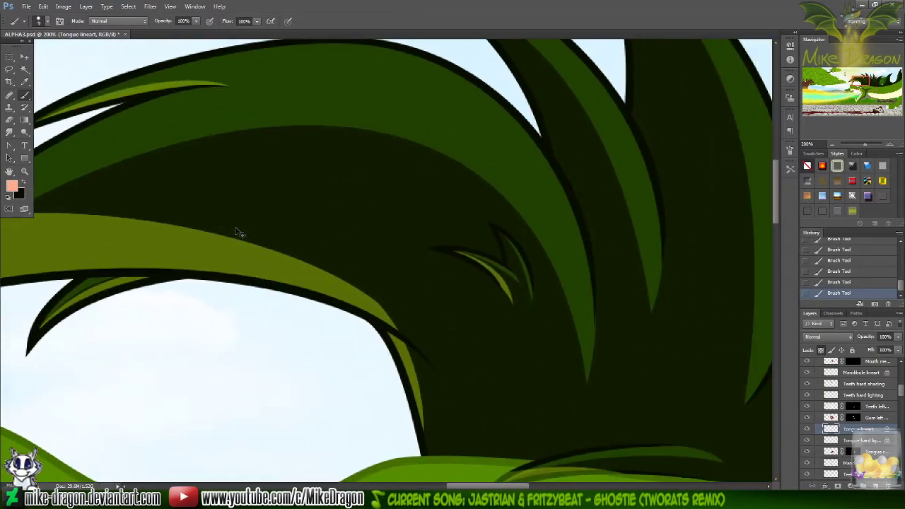
scroll(262, 242, "down", 3)
scroll(265, 281, "down", 1)
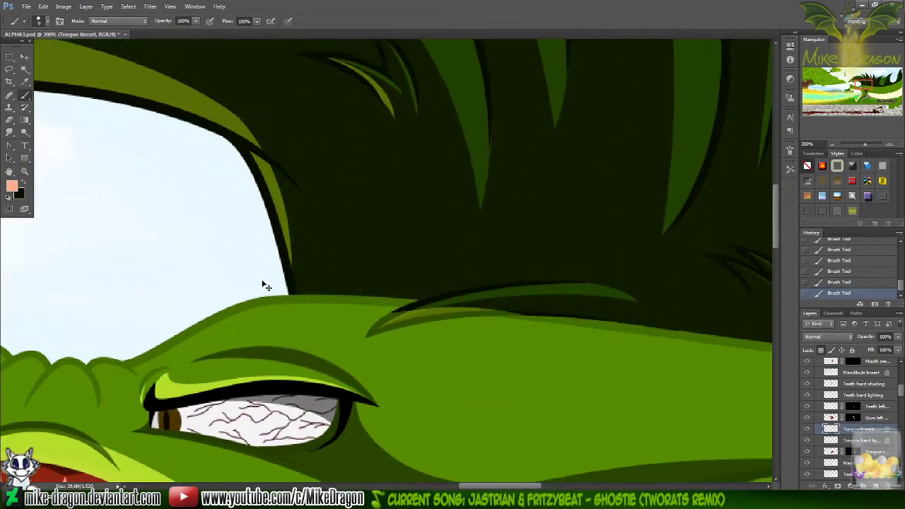
scroll(263, 282, "up", 1)
key("alt")
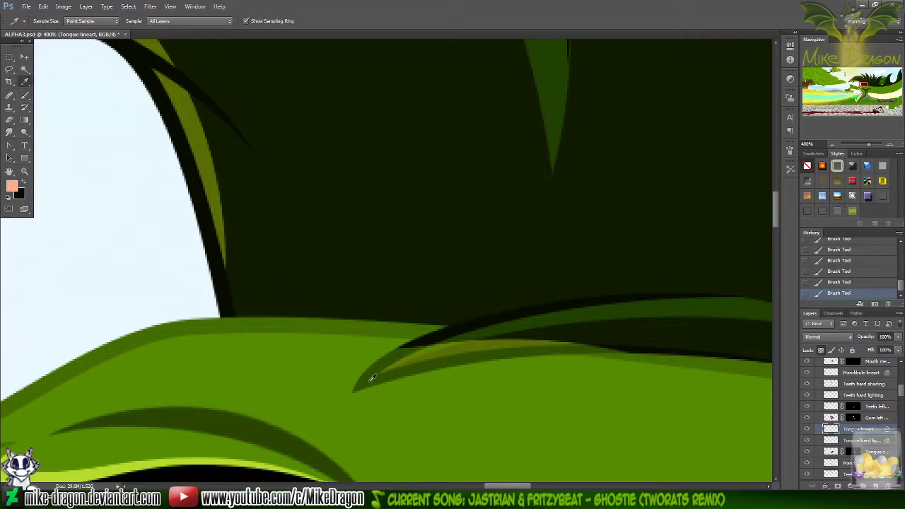
left_click(370, 379, "alt")
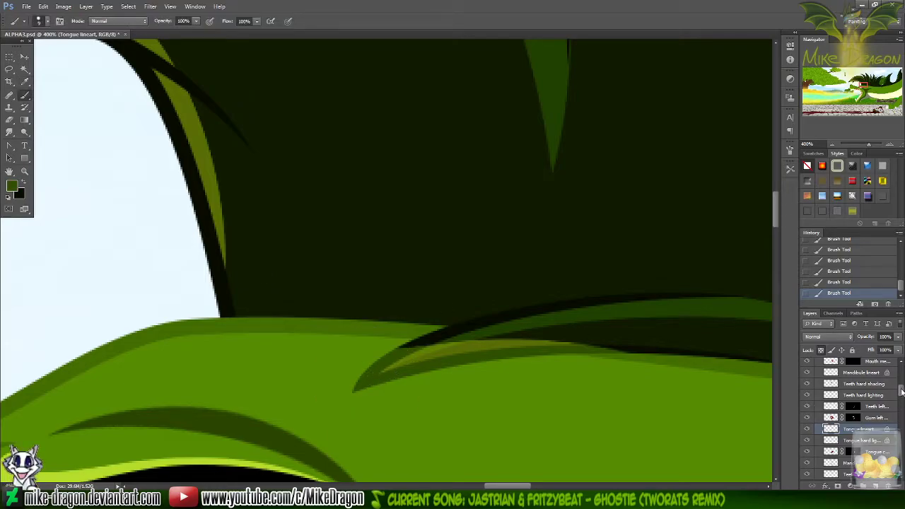
left_click_drag(901, 391, 900, 401)
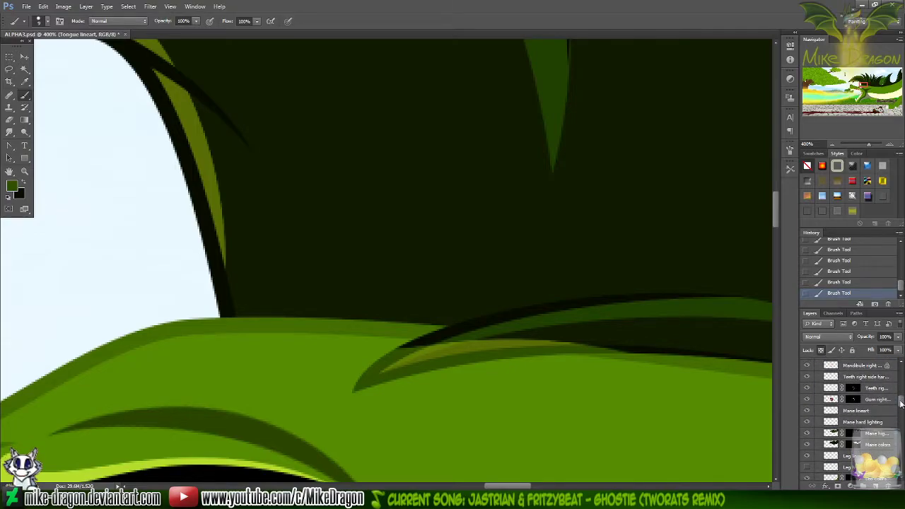
left_click(859, 411)
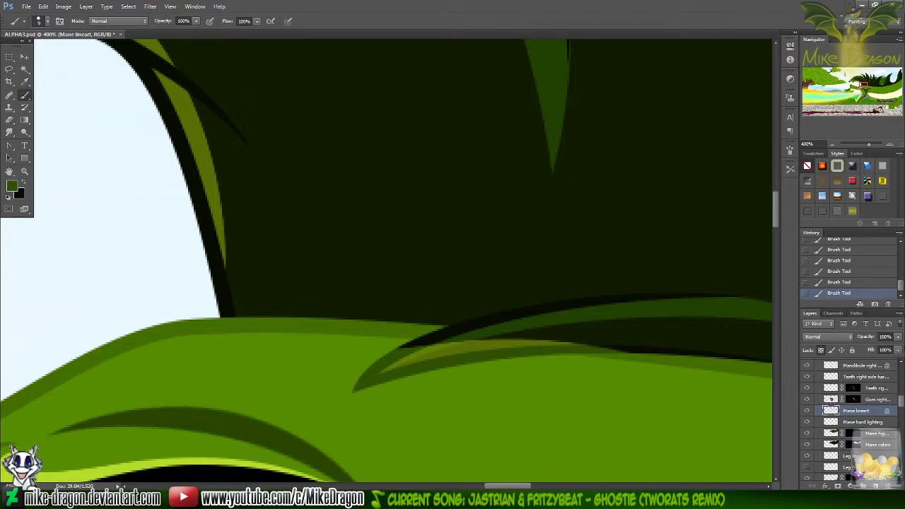
- Paint the black outline along the front mane lock's inner curve dark green, from above the head up to the bend
mouse_move(396, 262)
left_mouse_down()
mouse_move(355, 261)
mouse_move(479, 220)
mouse_move(528, 369)
mouse_move(599, 387)
left_mouse_up()
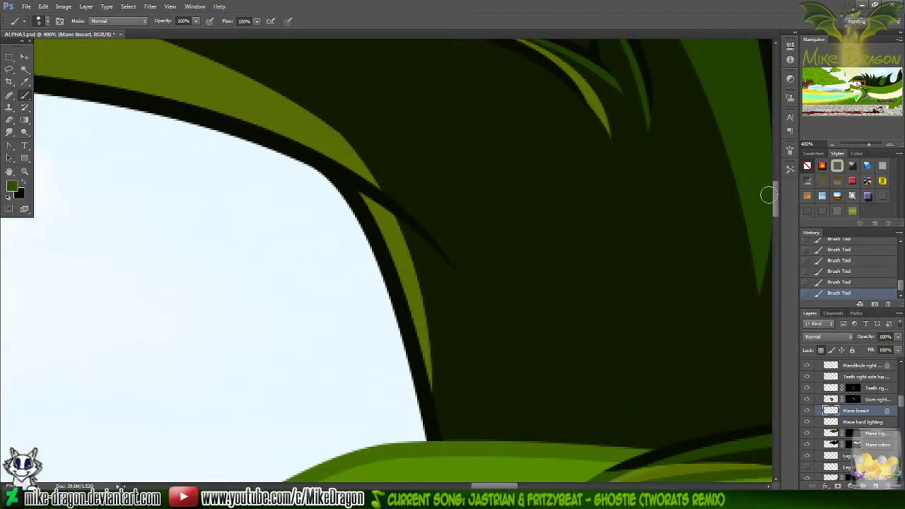
scroll(772, 195, "down", 3)
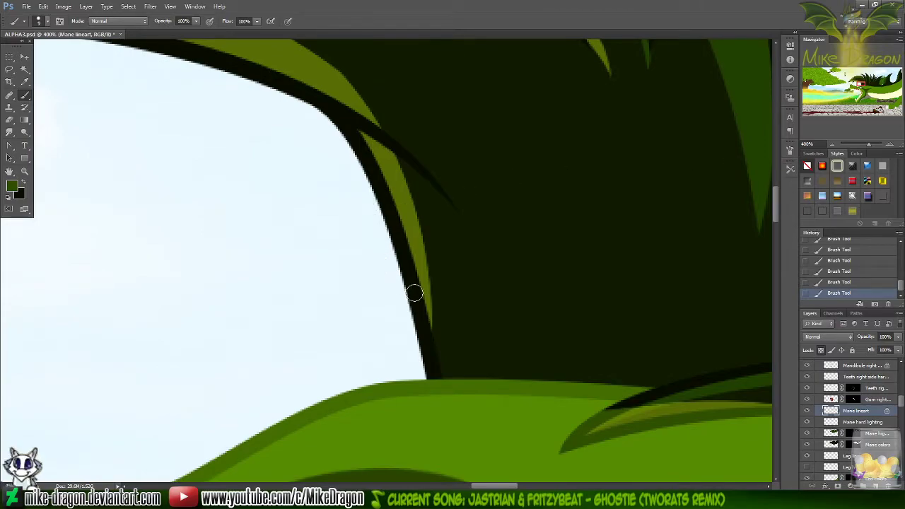
mouse_move(419, 277)
left_mouse_down()
mouse_move(410, 312)
mouse_move(416, 287)
mouse_move(416, 342)
mouse_move(426, 305)
mouse_move(410, 362)
left_mouse_up()
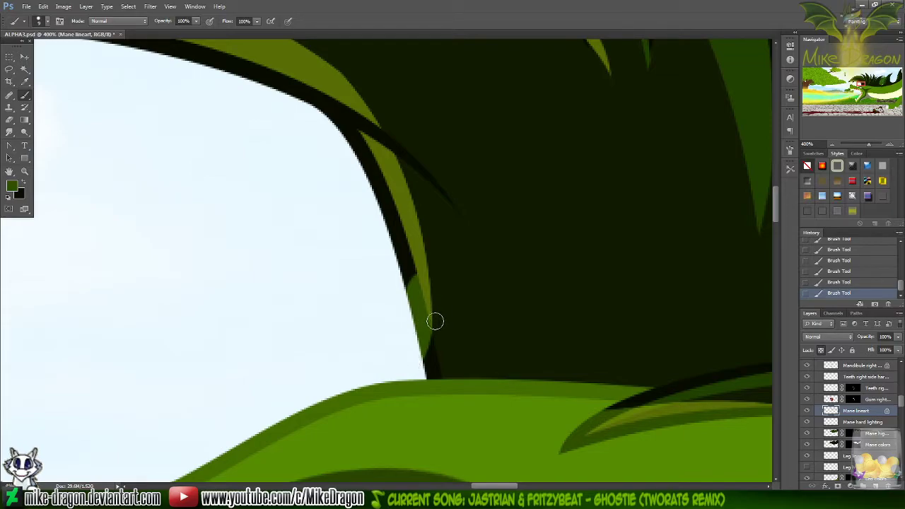
scroll(454, 296, "up", 3)
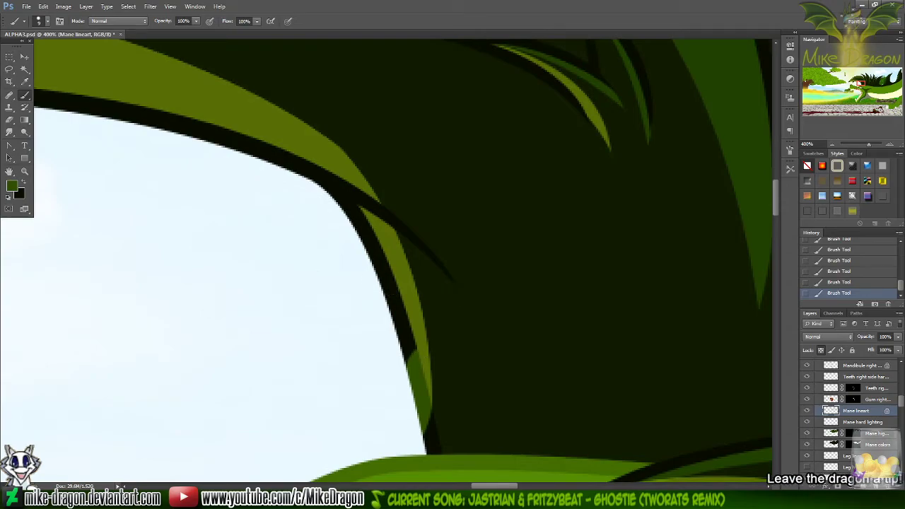
mouse_move(407, 357)
left_mouse_down()
mouse_move(444, 323)
mouse_move(381, 334)
left_mouse_up()
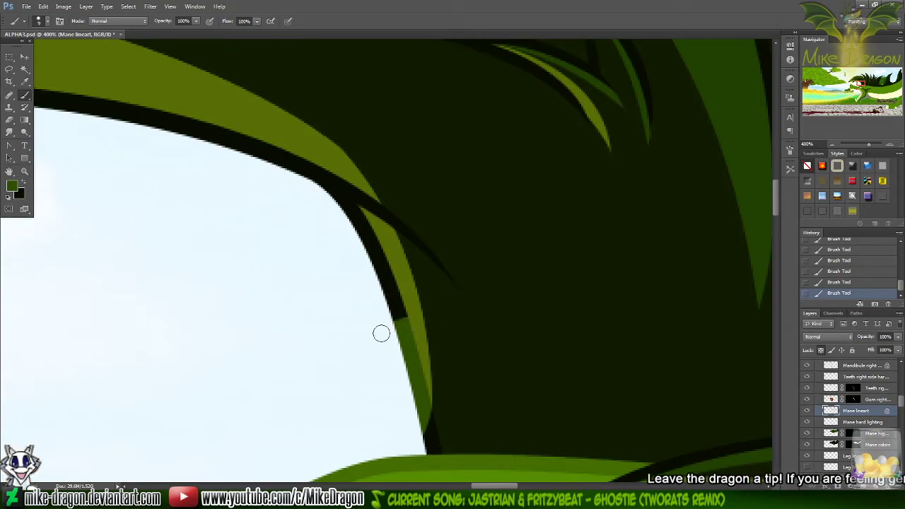
mouse_move(338, 166)
left_mouse_down()
mouse_move(358, 222)
mouse_move(345, 182)
mouse_move(388, 239)
mouse_move(383, 226)
mouse_move(384, 234)
mouse_move(370, 208)
mouse_move(376, 281)
mouse_move(369, 264)
mouse_move(401, 295)
mouse_move(404, 327)
left_mouse_up()
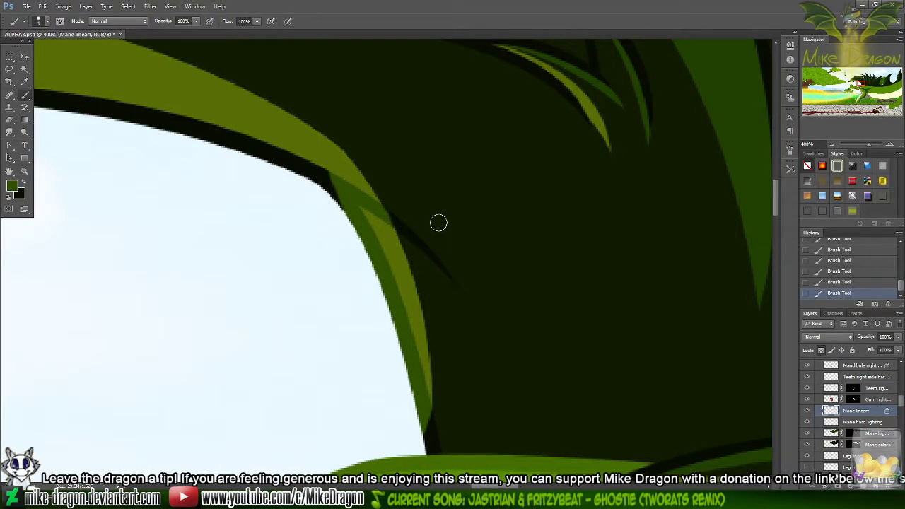
key("x")
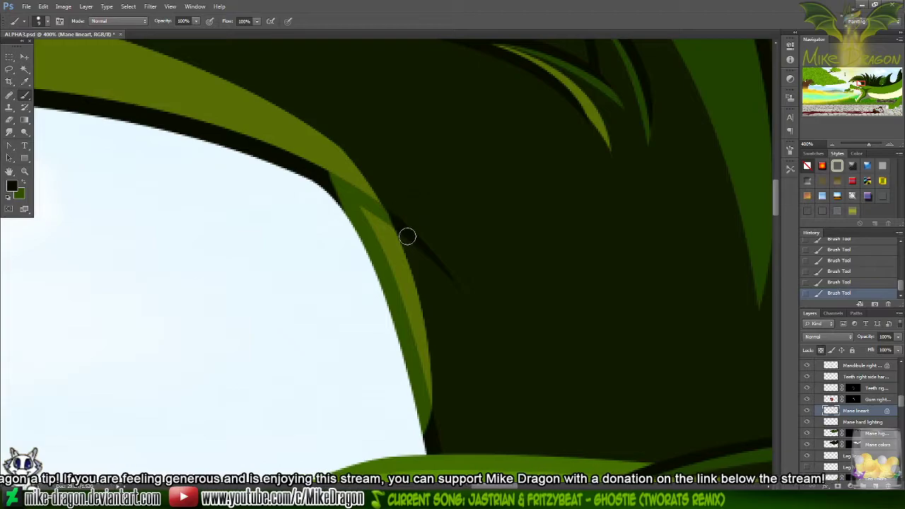
key("x")
- Paint the front mane lock's underside outline dark green from the bend toward the small hanging strand
mouse_move(327, 174)
left_mouse_down()
mouse_move(319, 188)
mouse_move(309, 166)
mouse_move(268, 166)
mouse_move(265, 154)
mouse_move(234, 157)
mouse_move(255, 142)
mouse_move(243, 134)
mouse_move(182, 131)
mouse_move(167, 146)
left_mouse_up()
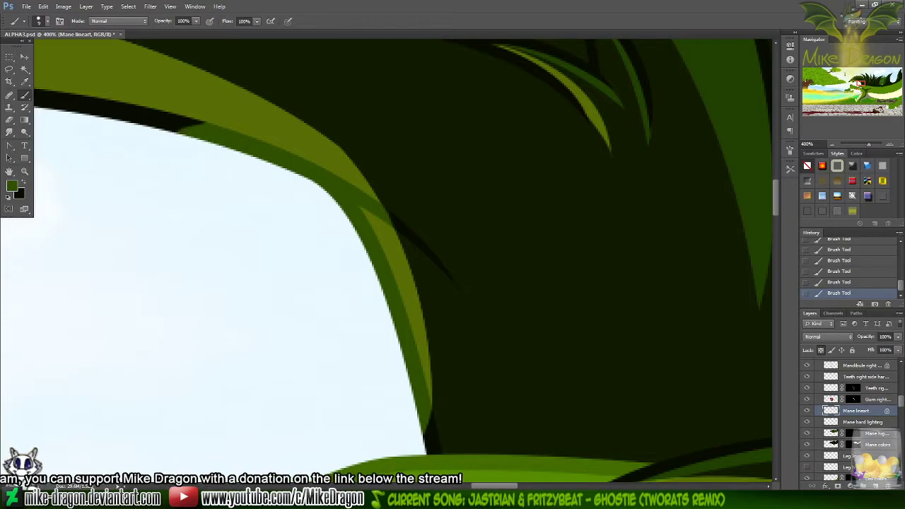
scroll(170, 164, "left", 10)
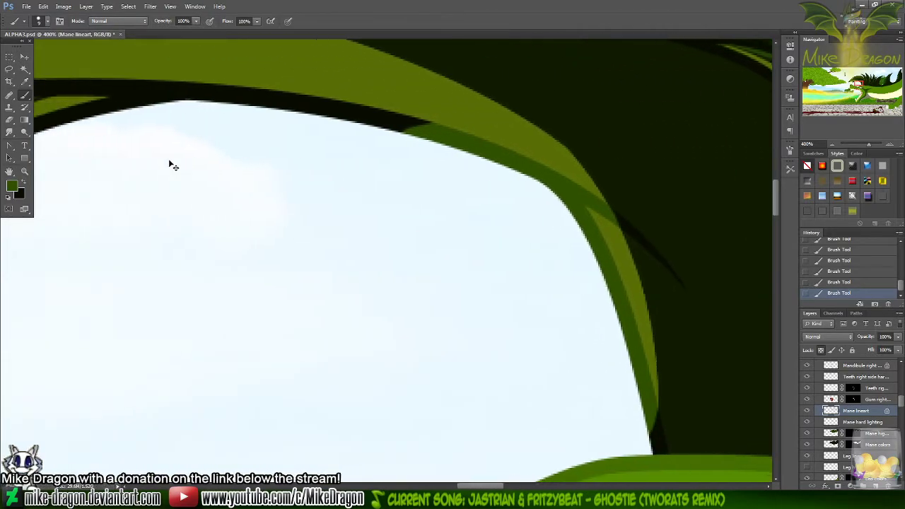
scroll(170, 161, "up", 5)
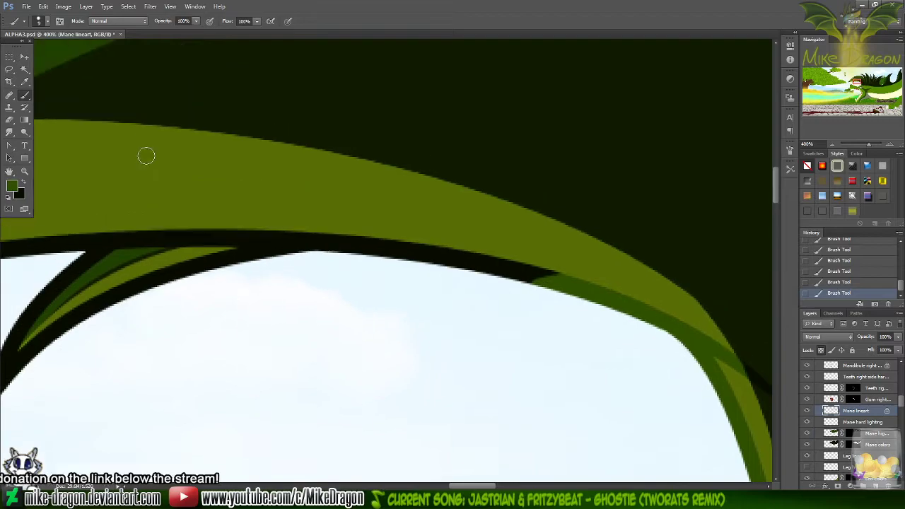
mouse_move(512, 304)
left_mouse_down()
mouse_move(491, 304)
mouse_move(547, 287)
mouse_move(543, 277)
mouse_move(485, 273)
mouse_move(484, 264)
mouse_move(374, 262)
mouse_move(410, 260)
mouse_move(219, 271)
mouse_move(307, 241)
mouse_move(271, 248)
left_mouse_up()
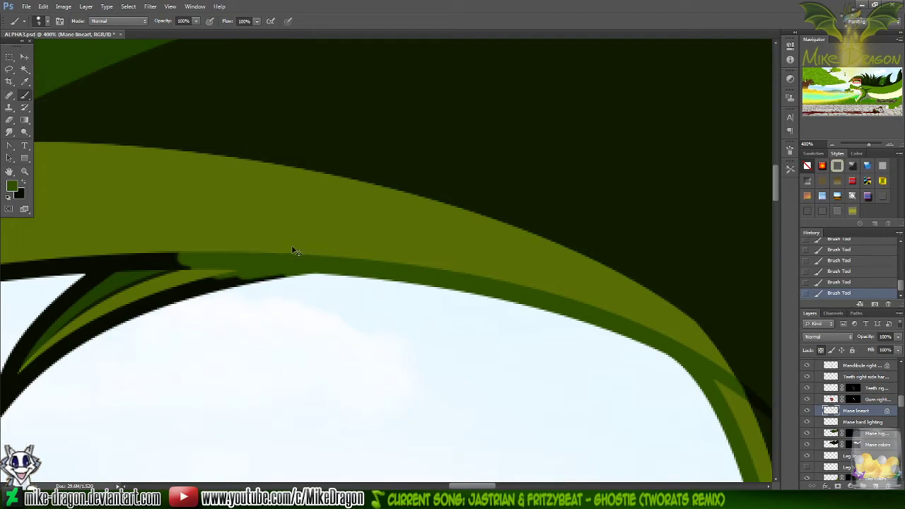
- Recolour the underside outline past the small hanging strand dark green, and paint that strand's lower edge down to its tip
scroll(295, 251, "left", 10)
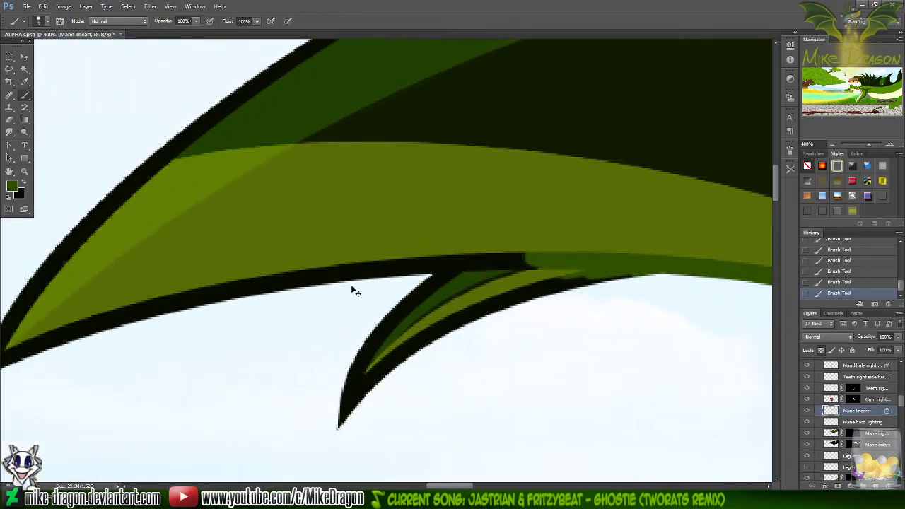
scroll(359, 294, "left", 1)
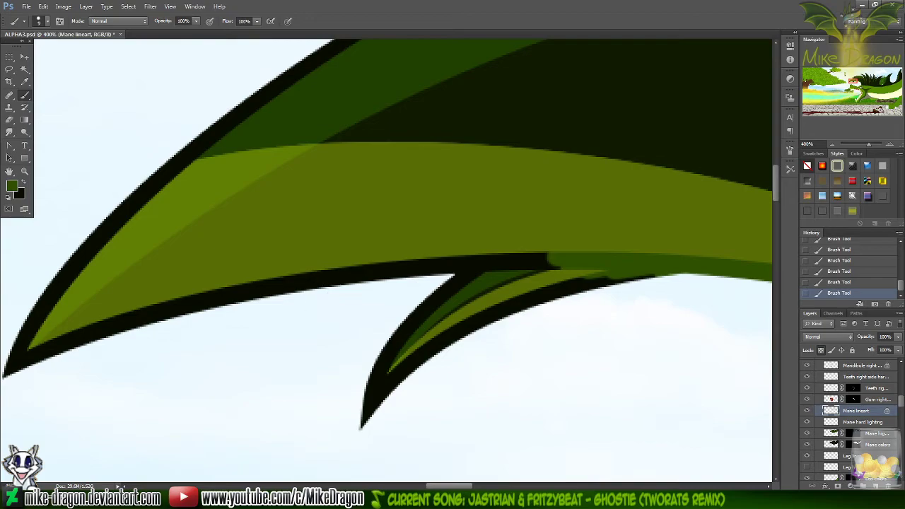
mouse_move(304, 279)
left_mouse_down()
mouse_move(495, 260)
mouse_move(426, 275)
mouse_move(569, 250)
left_mouse_up()
mouse_move(658, 251)
left_mouse_down()
mouse_move(572, 287)
mouse_move(611, 287)
mouse_move(510, 300)
mouse_move(468, 322)
mouse_move(397, 375)
mouse_move(362, 425)
left_mouse_up()
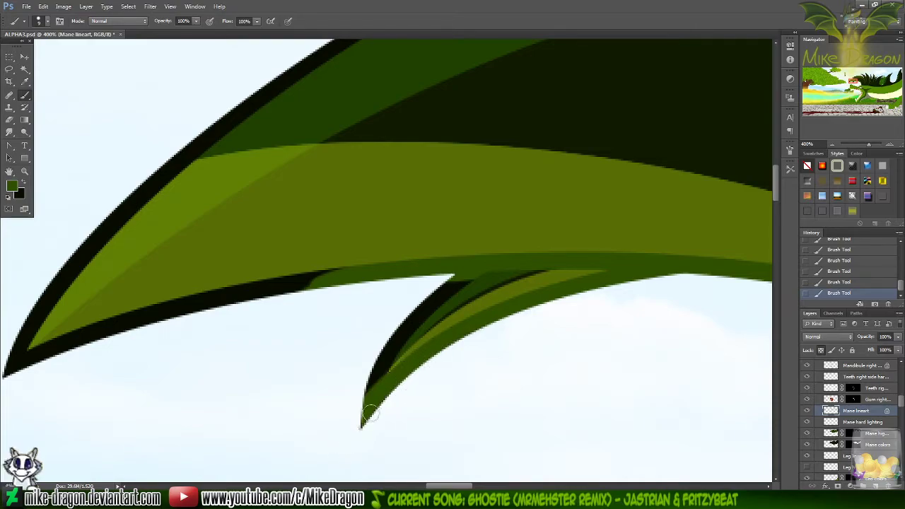
- Paint the small hanging strand's upper edge back to black down to its tip
key("x")
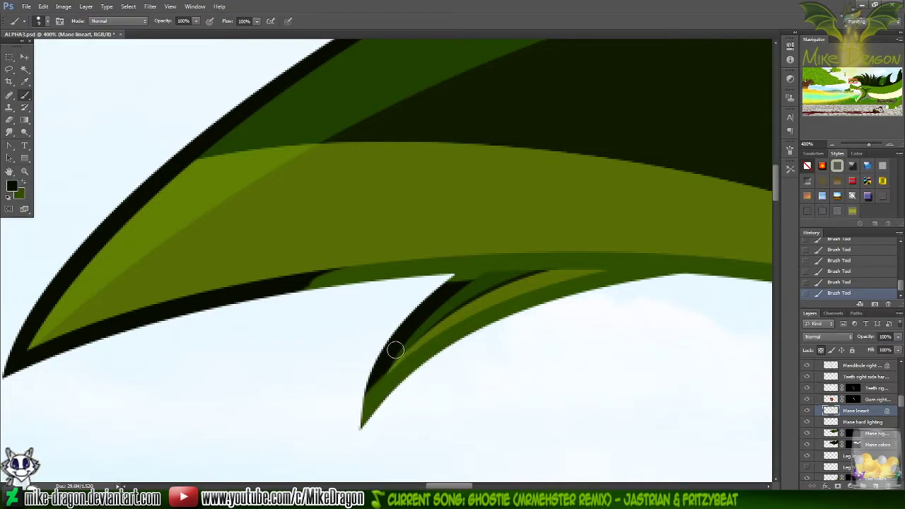
left_click_drag(384, 363, 347, 422)
mouse_move(369, 391)
left_mouse_down()
mouse_move(358, 423)
mouse_move(376, 371)
mouse_move(353, 433)
mouse_move(373, 375)
left_mouse_up()
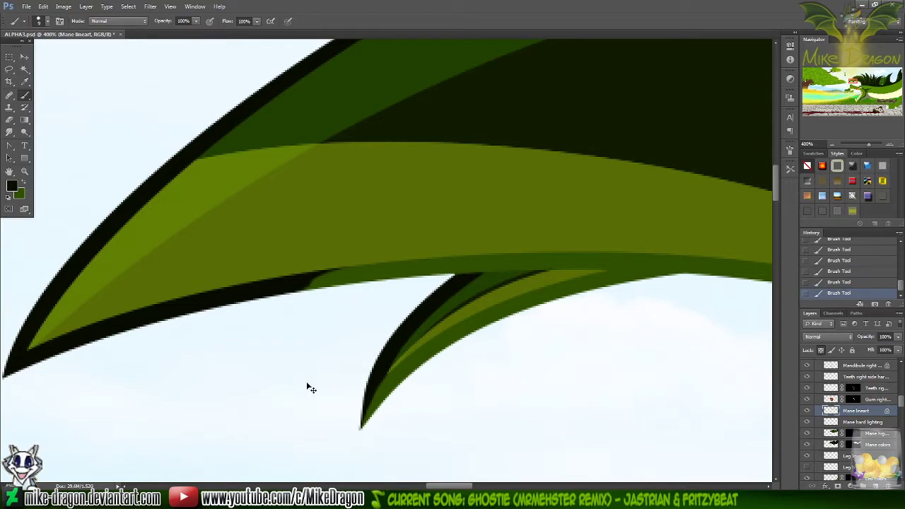
- Switch back to dark green and extend it along the large front lock's underside outline toward the tip
scroll(311, 388, "left", 3)
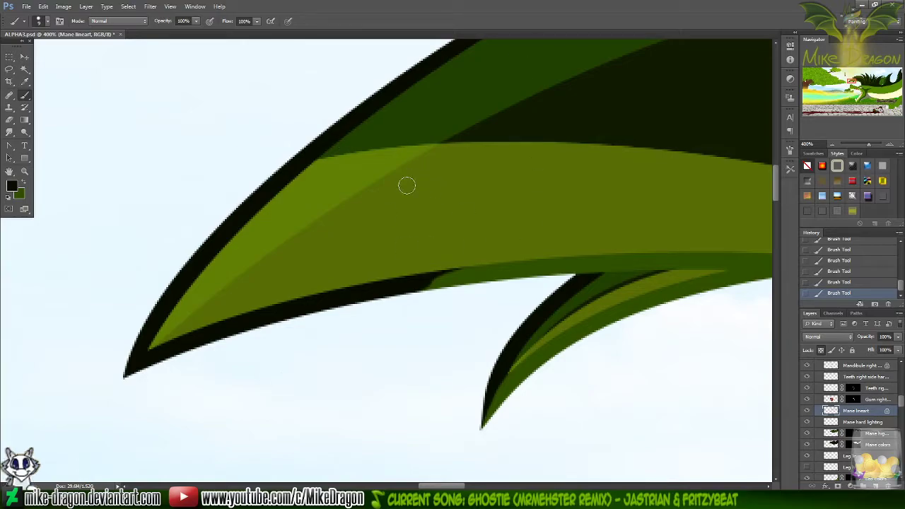
key("x")
mouse_move(474, 268)
left_mouse_down()
mouse_move(391, 296)
mouse_move(453, 270)
mouse_move(422, 267)
mouse_move(312, 311)
left_mouse_up()
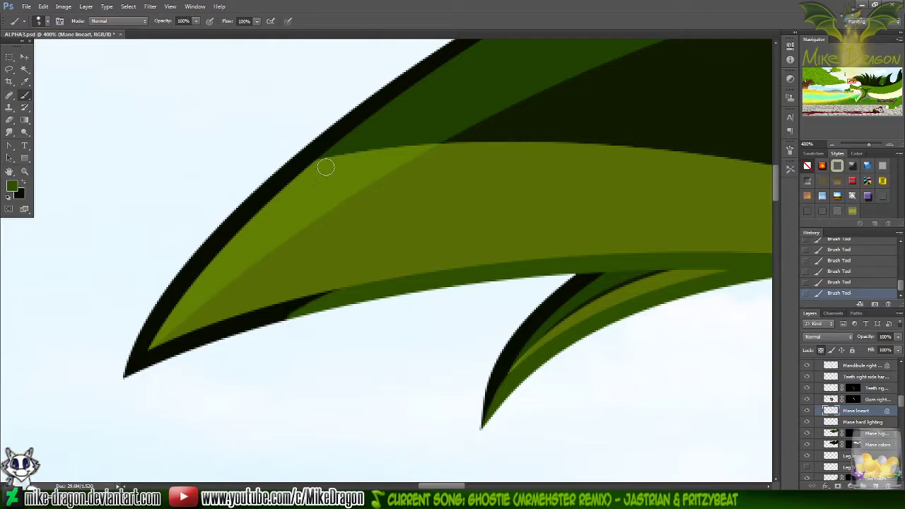
mouse_move(326, 167)
left_mouse_down()
mouse_move(210, 189)
mouse_move(198, 201)
mouse_move(324, 165)
mouse_move(212, 202)
left_mouse_up()
key("ctrl+z")
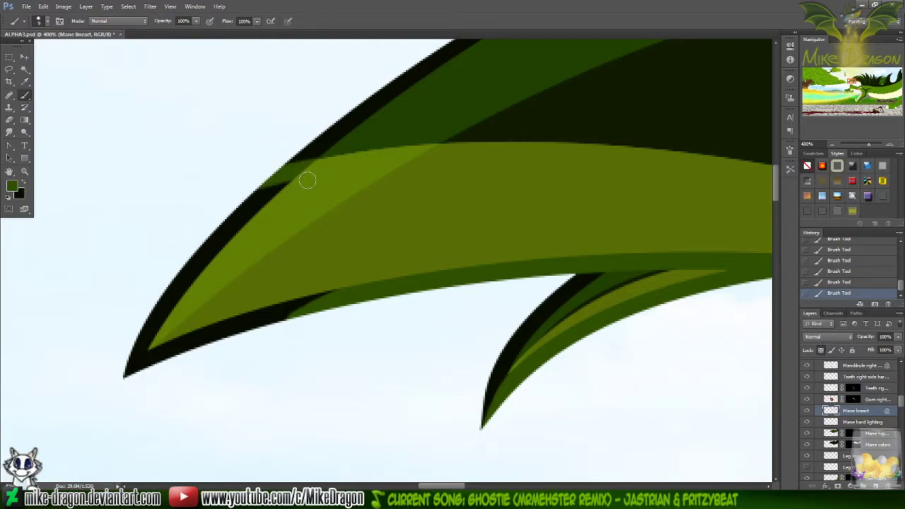
key("ctrl+z")
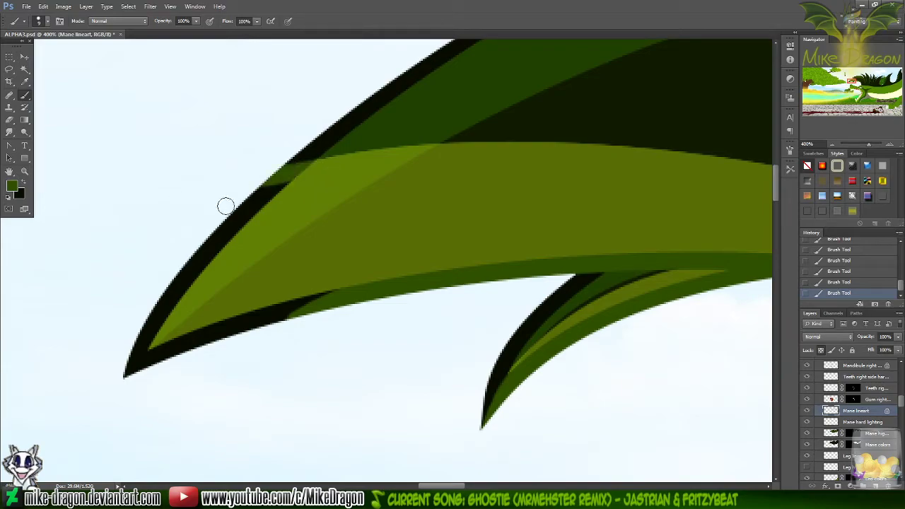
left_click_drag(329, 165, 262, 185)
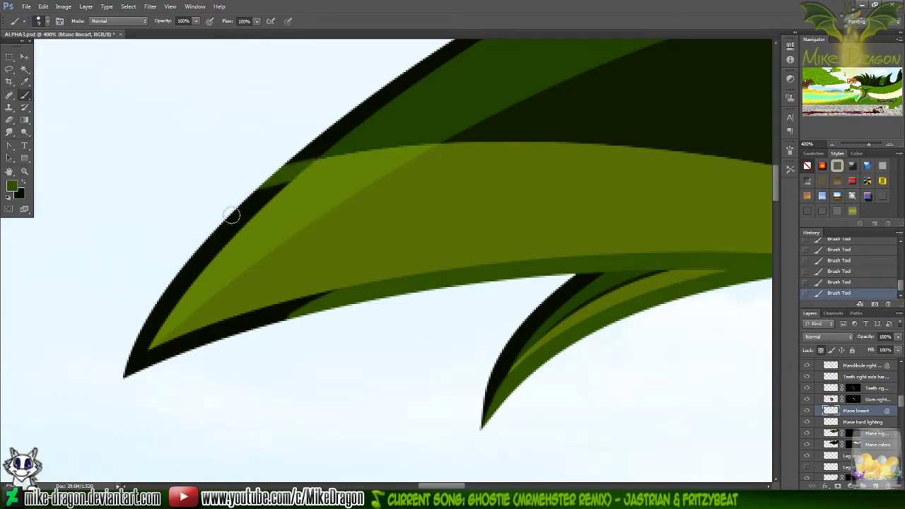
key("ctrl+z")
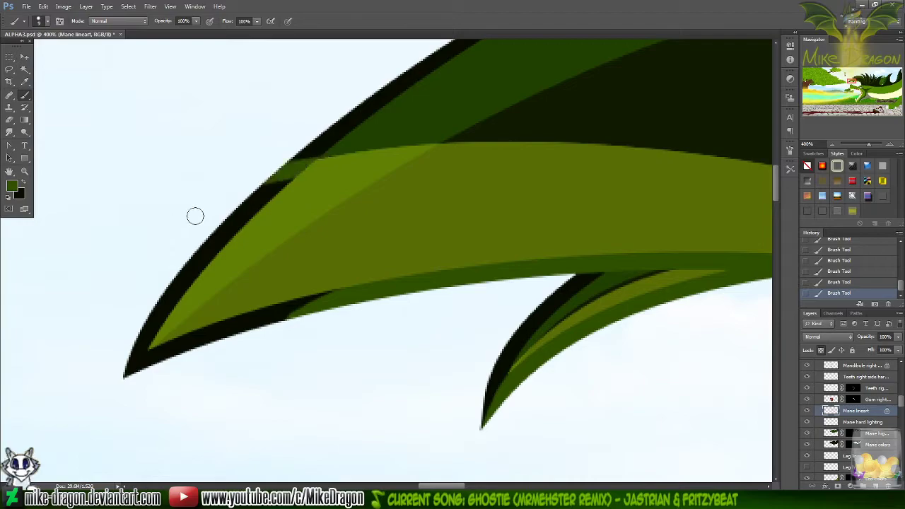
- Paint the large front lock's outline dark green from the light highlight's upper end around the tip to the recoloured underside
mouse_move(324, 164)
left_mouse_down()
mouse_move(212, 200)
mouse_move(176, 226)
mouse_move(330, 176)
mouse_move(181, 216)
mouse_move(182, 224)
mouse_move(249, 224)
mouse_move(220, 238)
mouse_move(245, 241)
mouse_move(143, 285)
mouse_move(214, 274)
mouse_move(154, 305)
mouse_move(102, 357)
mouse_move(151, 350)
mouse_move(126, 375)
mouse_move(190, 339)
mouse_move(290, 309)
mouse_move(280, 297)
mouse_move(294, 301)
mouse_move(375, 282)
left_mouse_up()
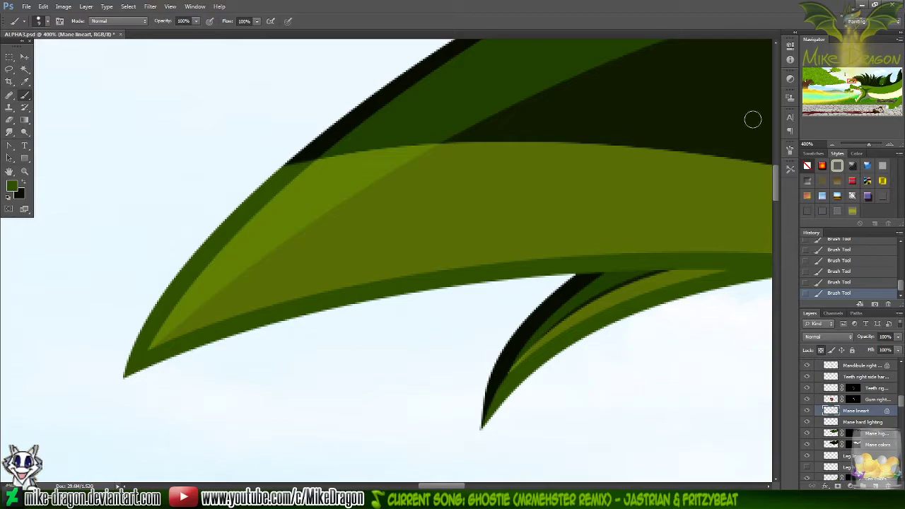
- Paint the lower outline of the small highlighted strand inside the mane dark green, out to its pointed end
scroll(776, 170, "up", 5)
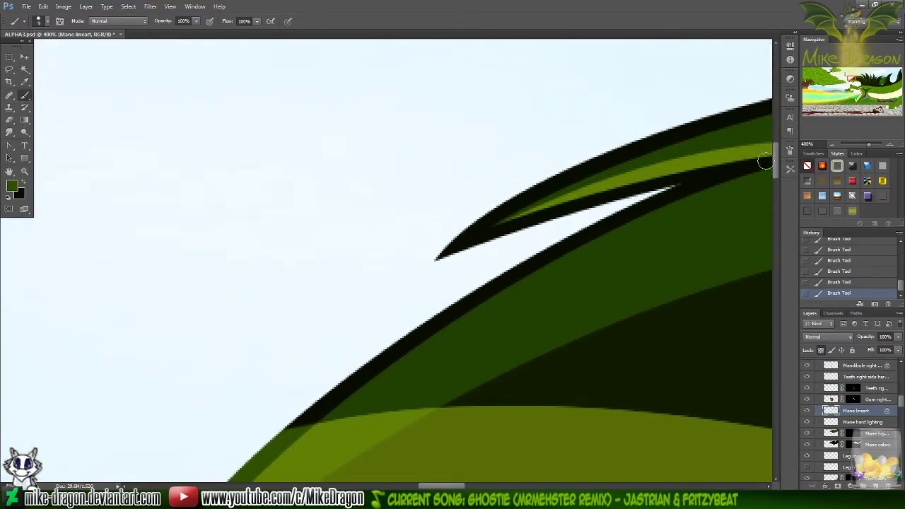
scroll(453, 481, "right", 10)
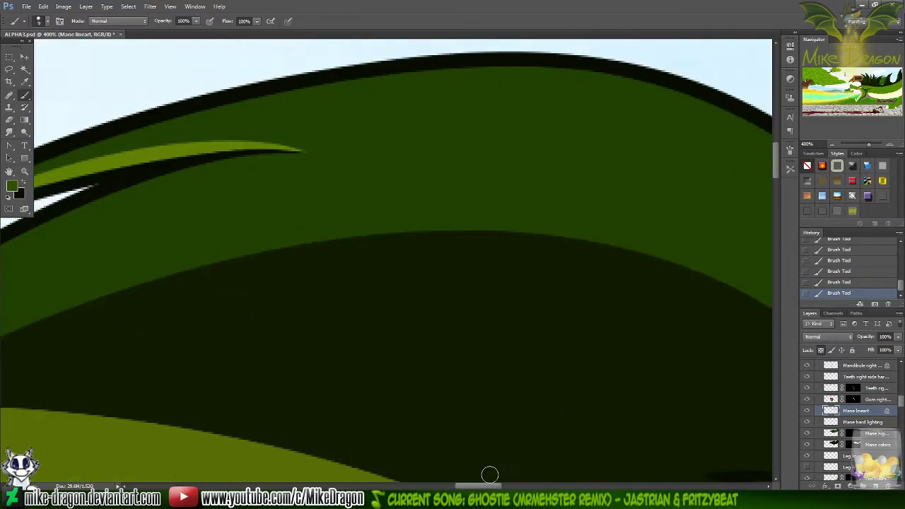
key("ctrl+1")
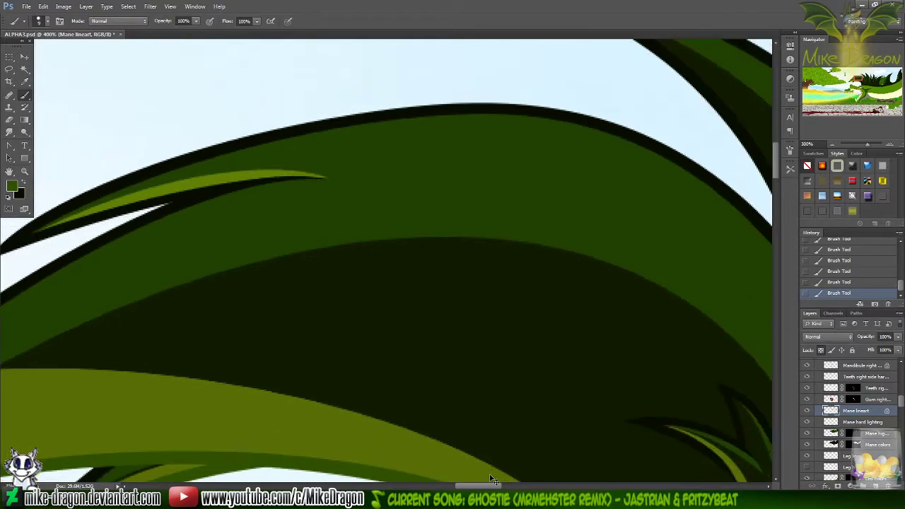
key("ctrl+plus")
key("ctrl+plus")
key("ctrl+plus")
key("ctrl+plus")
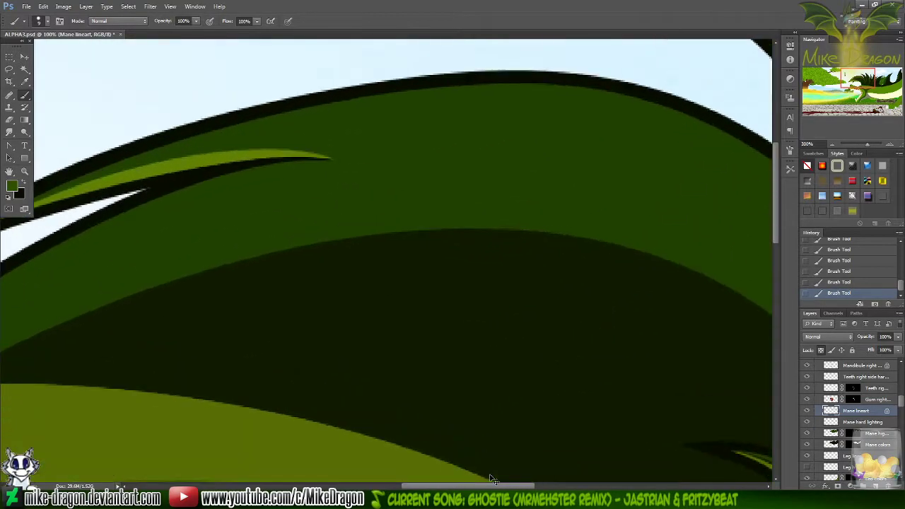
left_click_drag(844, 75, 844, 111)
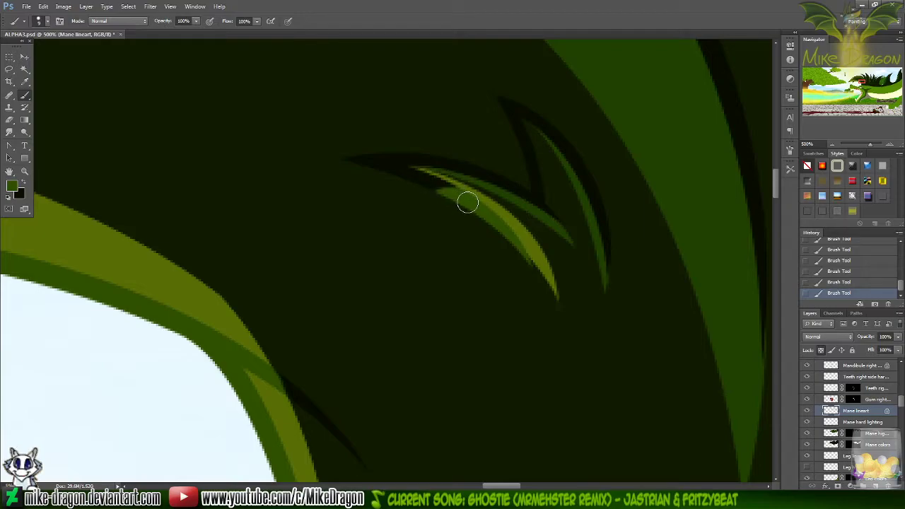
left_click_drag(416, 183, 350, 166)
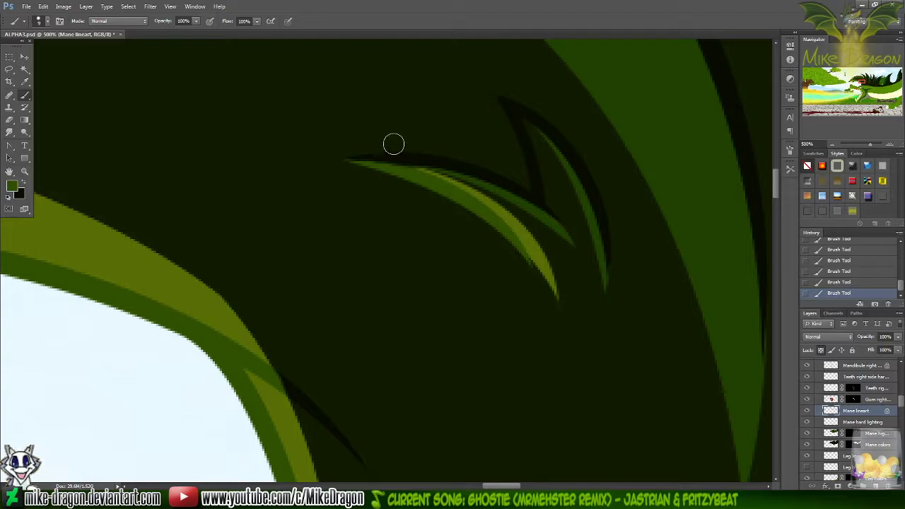
- Touch up the inner strand's upper outline in black at its pointed end, and restore dark green as the foreground colour
key("x")
left_click_drag(398, 152, 361, 147)
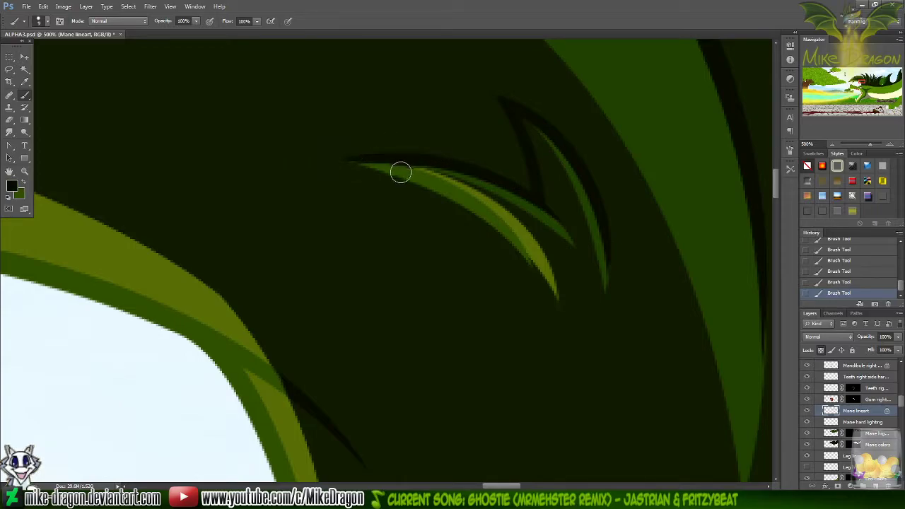
key("x")
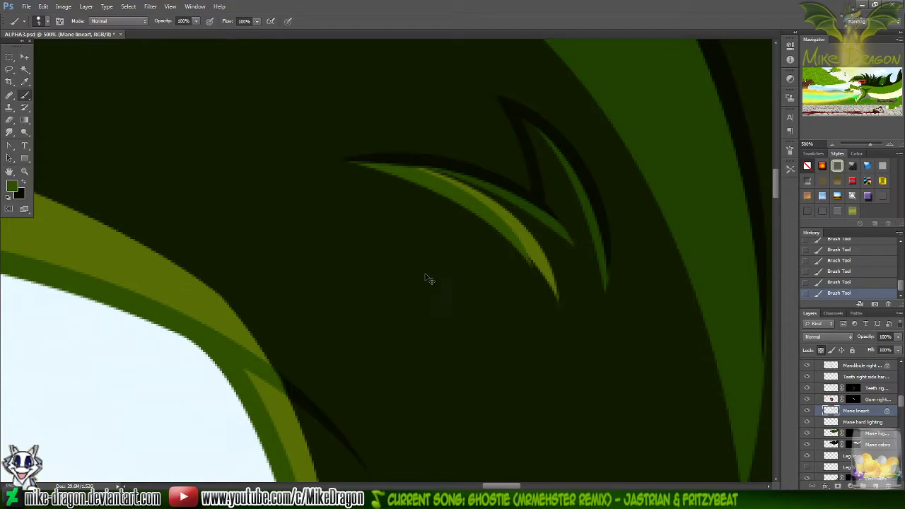
- Zoom out to show the dragon's whole head and mane, and save the document
key("ctrl+minus")
key("ctrl+minus")
key("ctrl+minus")
key("ctrl+minus")
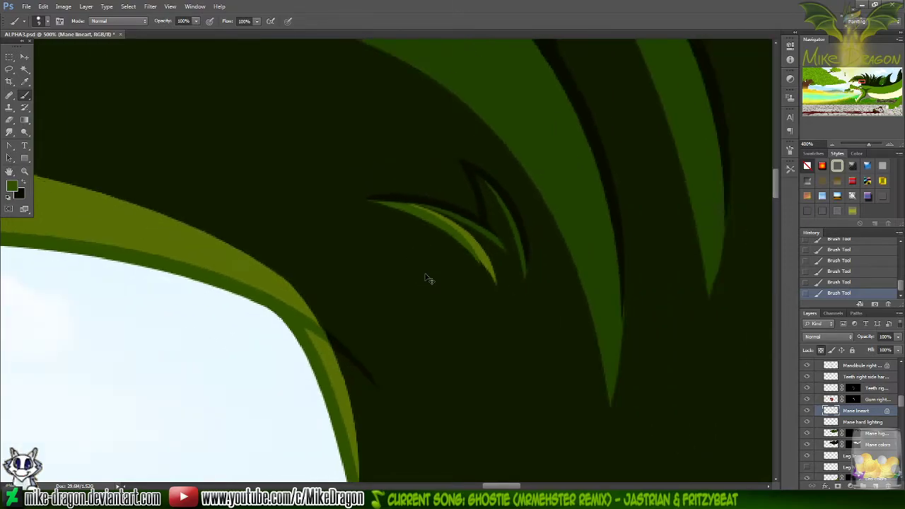
key("ctrl+minus")
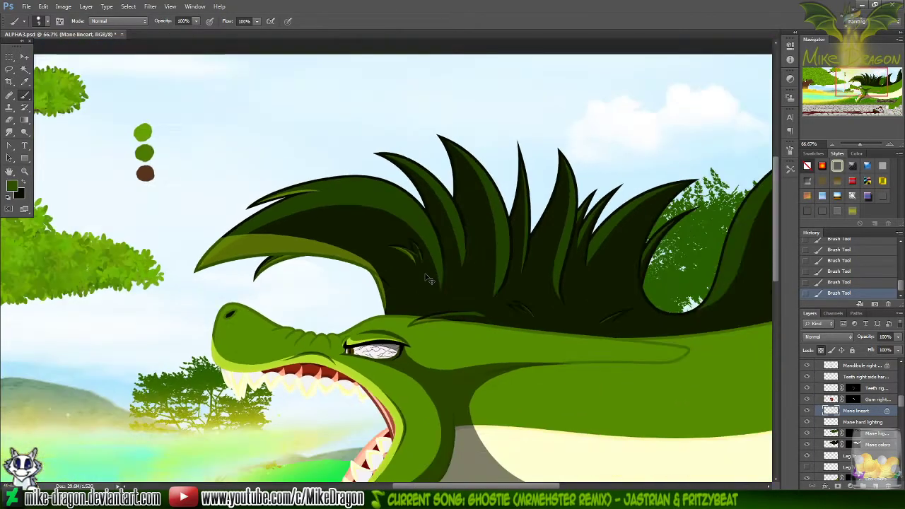
key("ctrl+s")
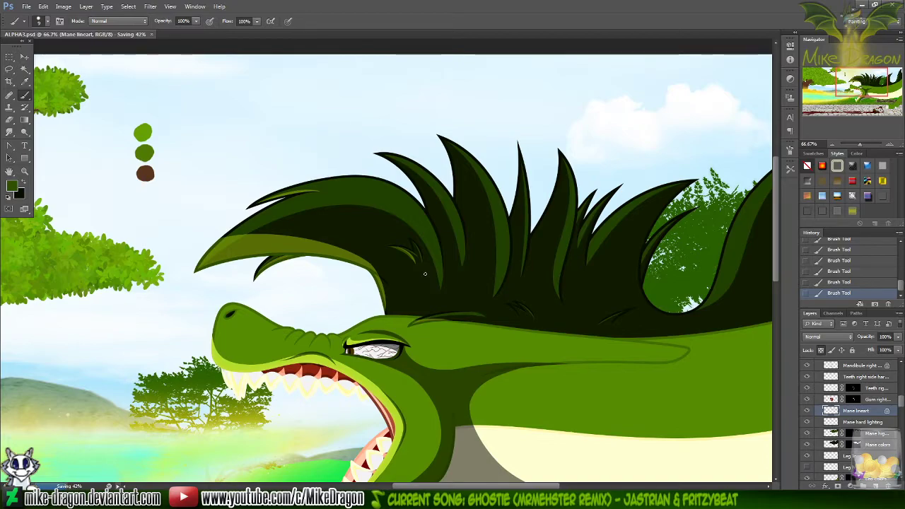
scroll(425, 274, "down", 5)
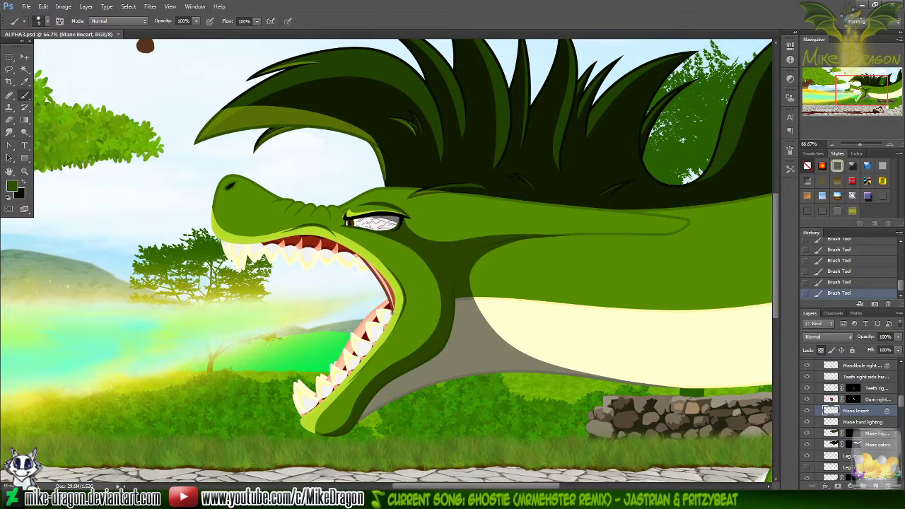
- Select the mouth membrane lineart layer, with its transparent pixels locked, for recolouring the outline at the corner of the mouth
scroll(390, 261, "up", 1)
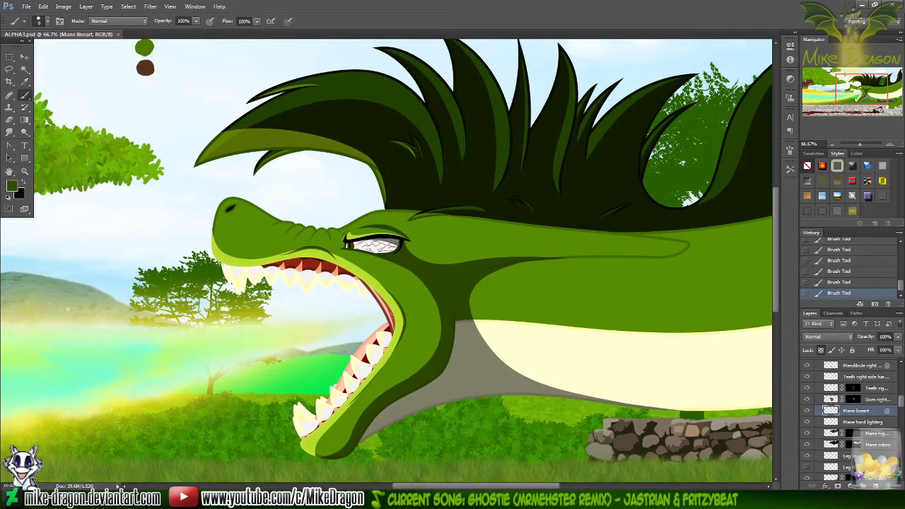
scroll(393, 316, "up", 4)
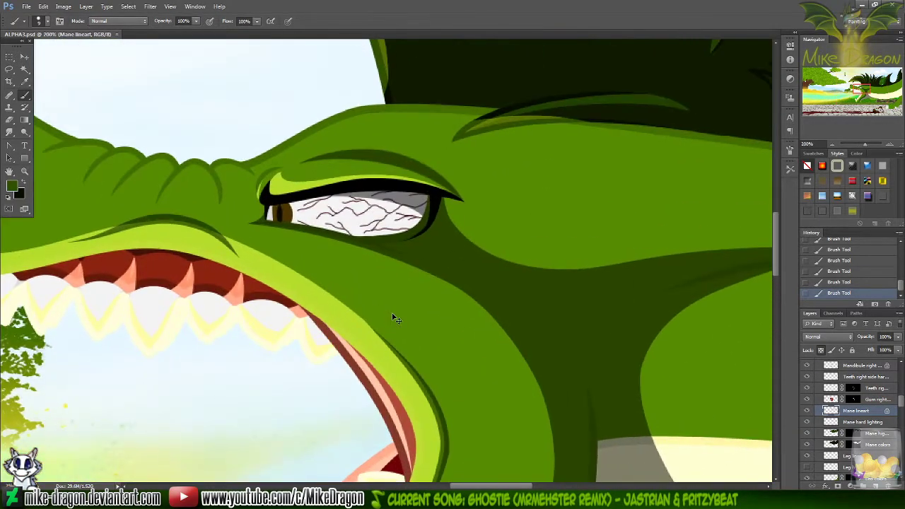
scroll(231, 315, "down", 5)
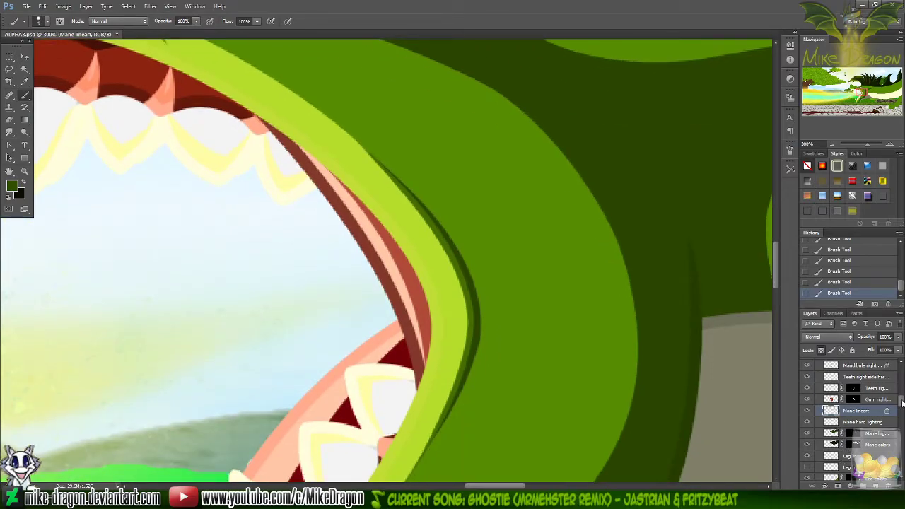
scroll(902, 403, "up", 3)
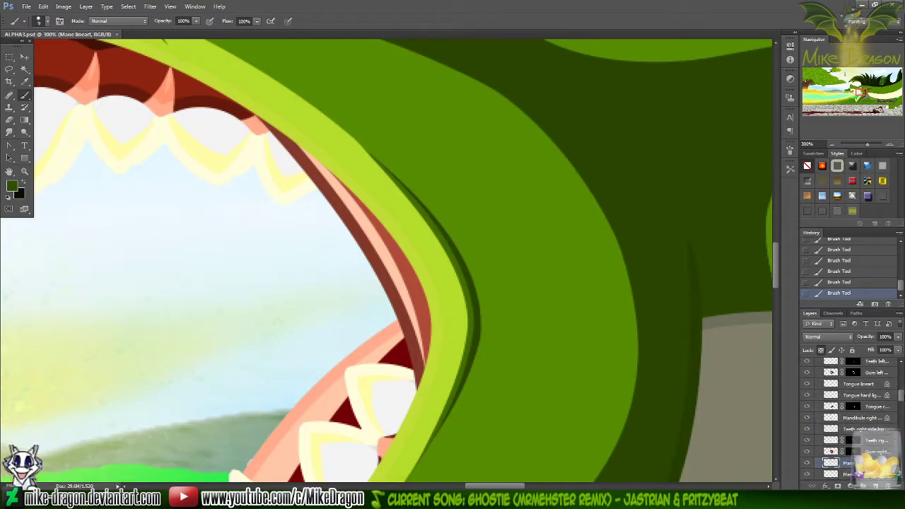
scroll(848, 417, "up", 5)
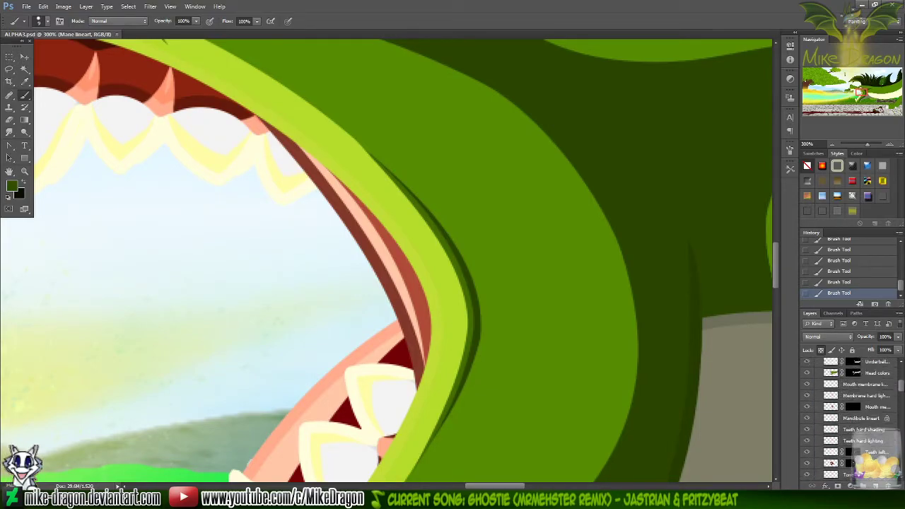
scroll(849, 417, "up", 3)
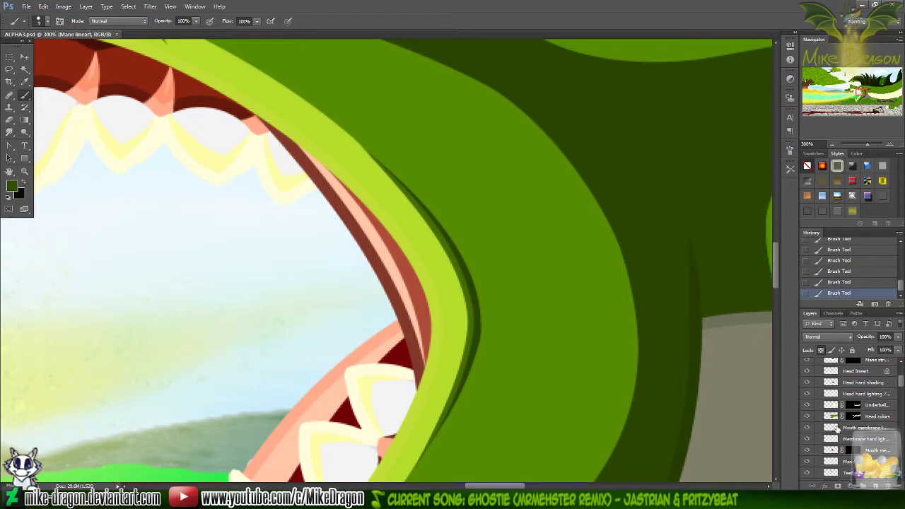
left_click(836, 428)
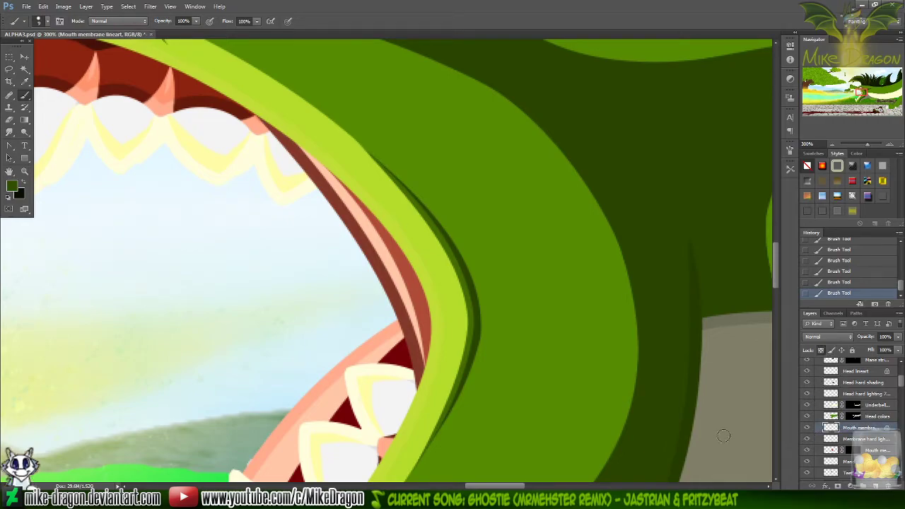
- Sample the mouth membrane's brown outline colour, lighten it to #d96049, and paint it on the lower part of the membrane's inner outline
key("i")
left_click(382, 261)
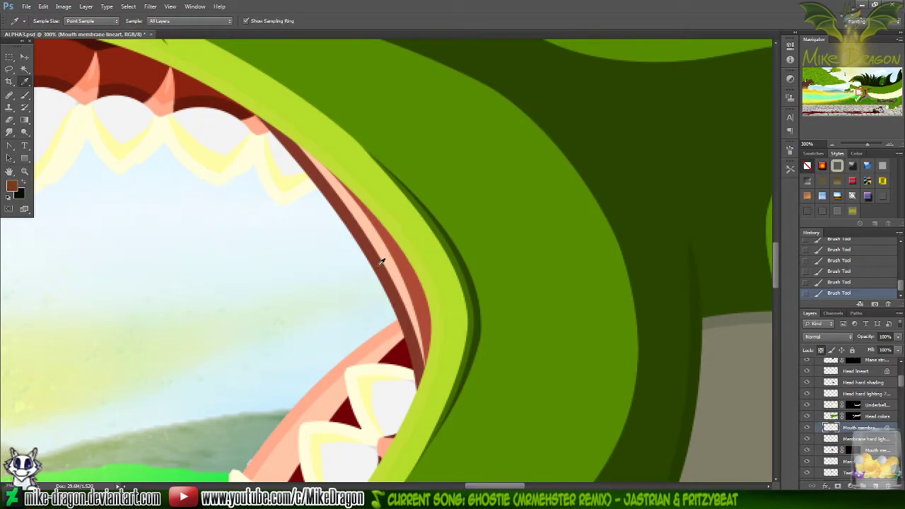
key("b")
left_click(10, 186)
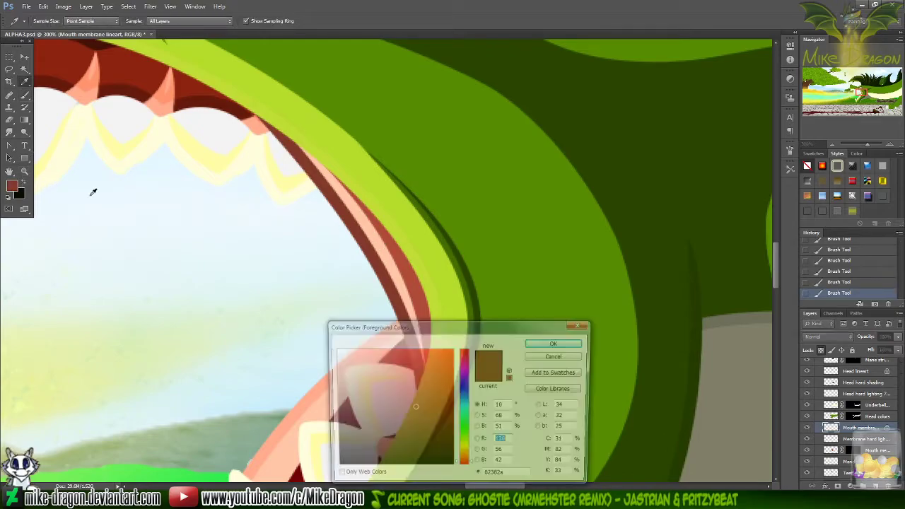
left_click_drag(416, 393, 412, 365)
left_click(539, 344)
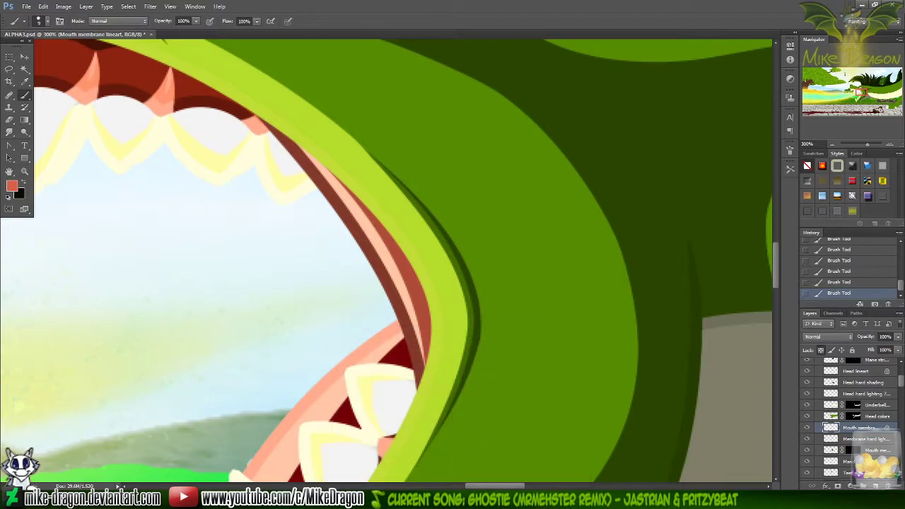
mouse_move(382, 275)
left_mouse_down()
mouse_move(406, 281)
mouse_move(386, 299)
mouse_move(411, 301)
mouse_move(412, 321)
left_mouse_up()
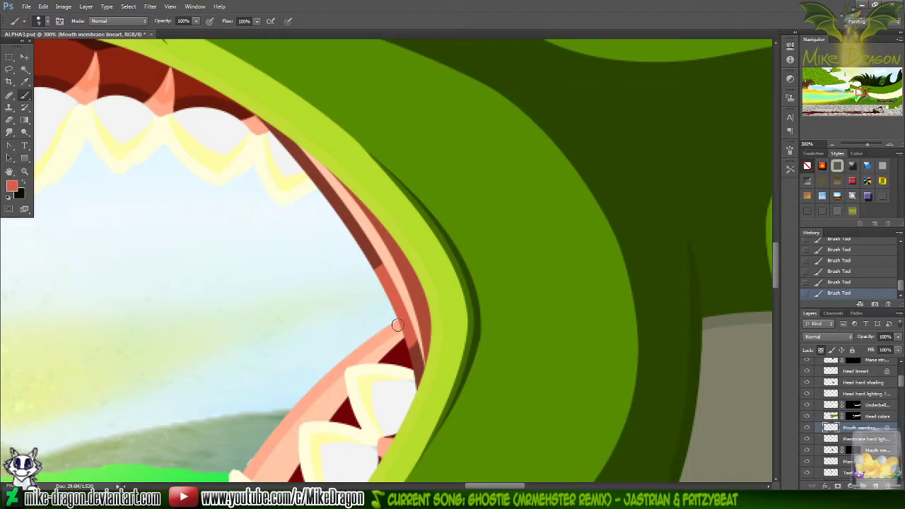
- Brighten the foreground colour past #ed6a52 to a lighter salmon and paint the membrane's inner outline from the jaw corner to the upper teeth
left_click(11, 185)
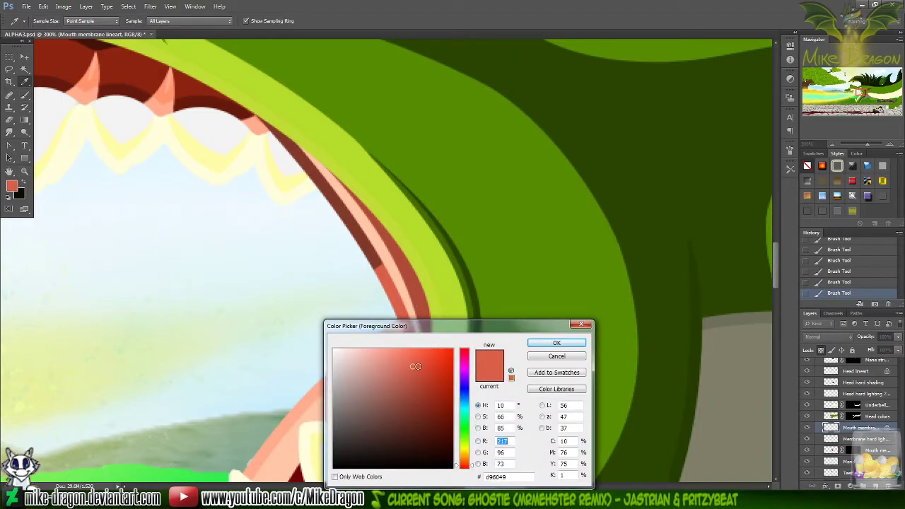
left_click_drag(416, 366, 412, 357)
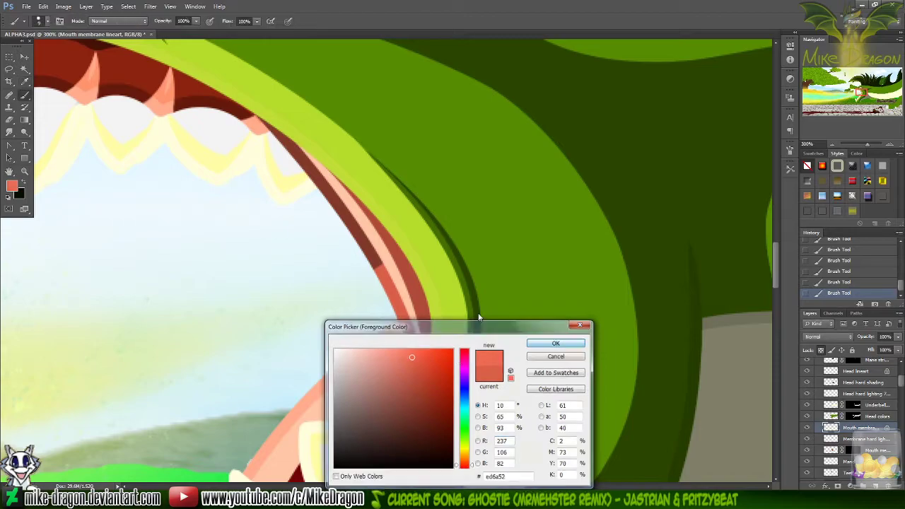
key("Return")
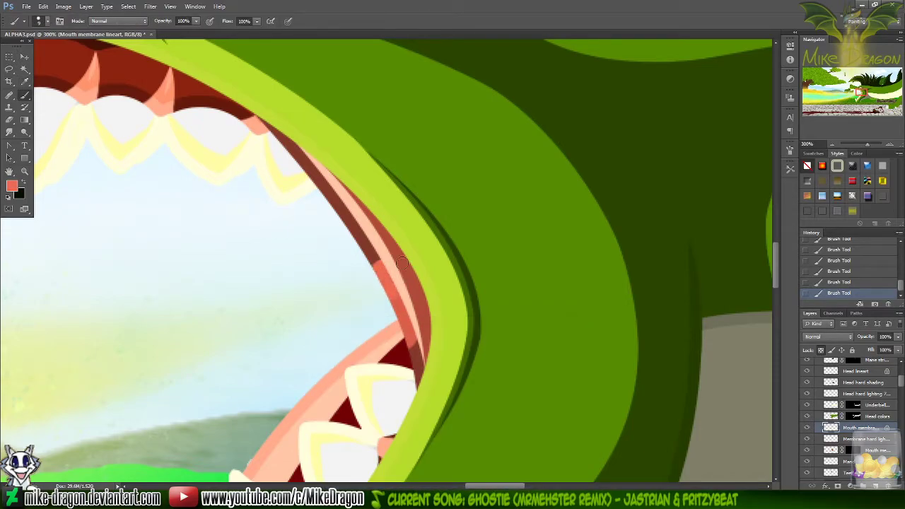
left_click(11, 186)
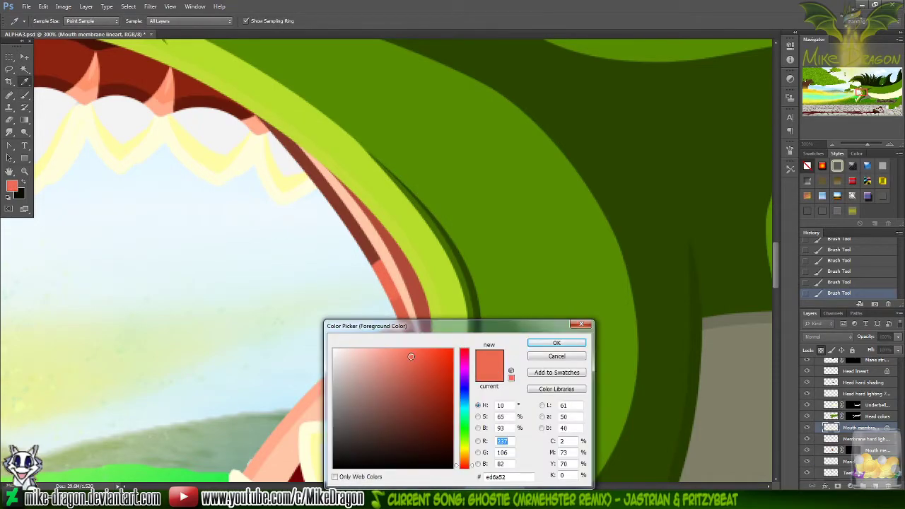
left_click(556, 343)
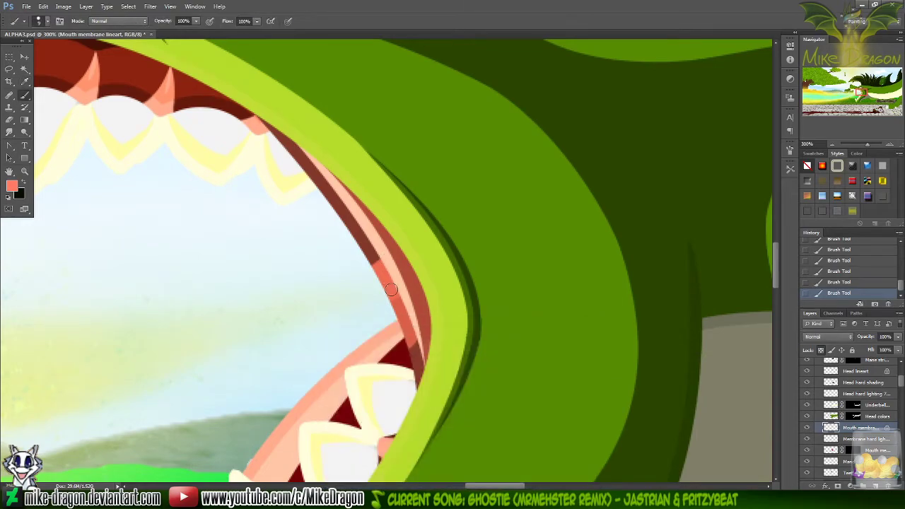
mouse_move(371, 269)
left_mouse_down()
mouse_move(400, 247)
mouse_move(380, 302)
mouse_move(408, 296)
mouse_move(401, 312)
mouse_move(414, 354)
mouse_move(404, 362)
mouse_move(410, 381)
left_mouse_up()
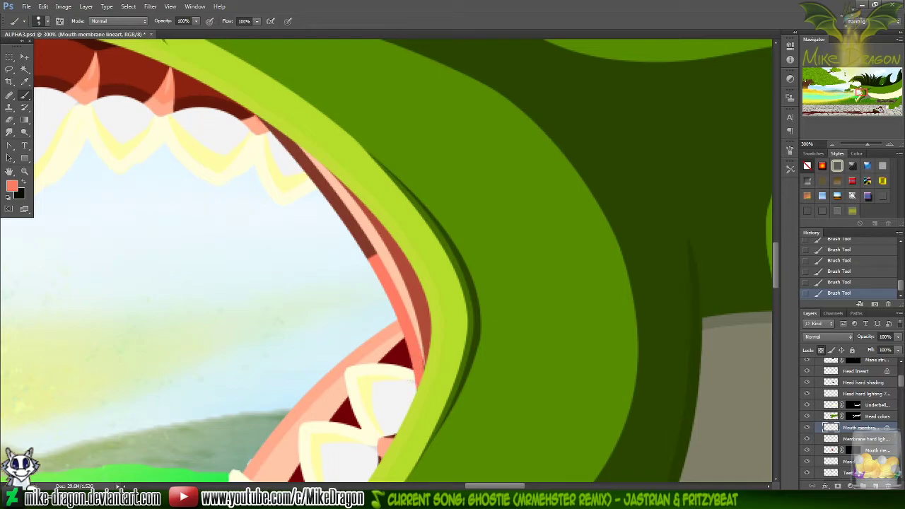
mouse_move(317, 147)
left_mouse_down()
mouse_move(354, 263)
mouse_move(372, 257)
mouse_move(343, 255)
mouse_move(399, 237)
mouse_move(309, 235)
mouse_move(378, 216)
mouse_move(295, 200)
mouse_move(356, 196)
mouse_move(274, 170)
mouse_move(304, 158)
mouse_move(248, 125)
left_mouse_up()
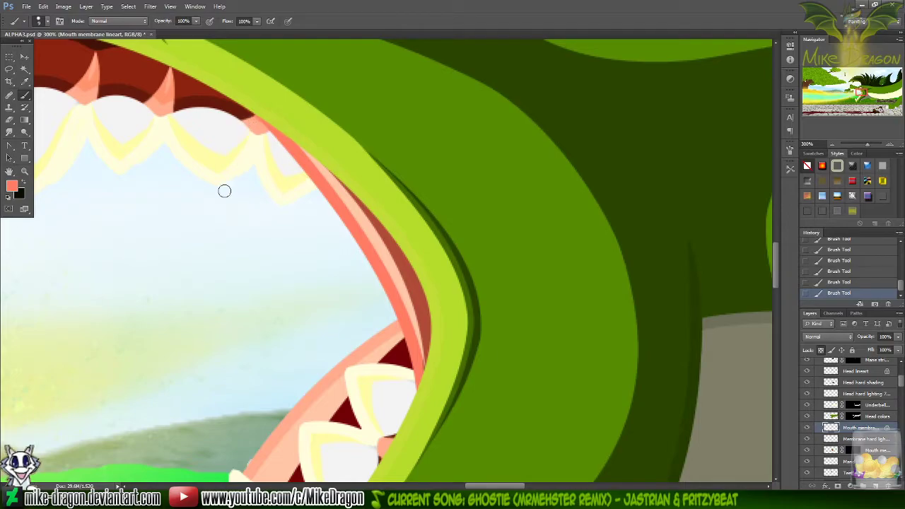
- Set the foreground colour to pale pink #ffaa9a and repaint the membrane's inner outline up to the last upper tooth
scroll(224, 191, "down", 2)
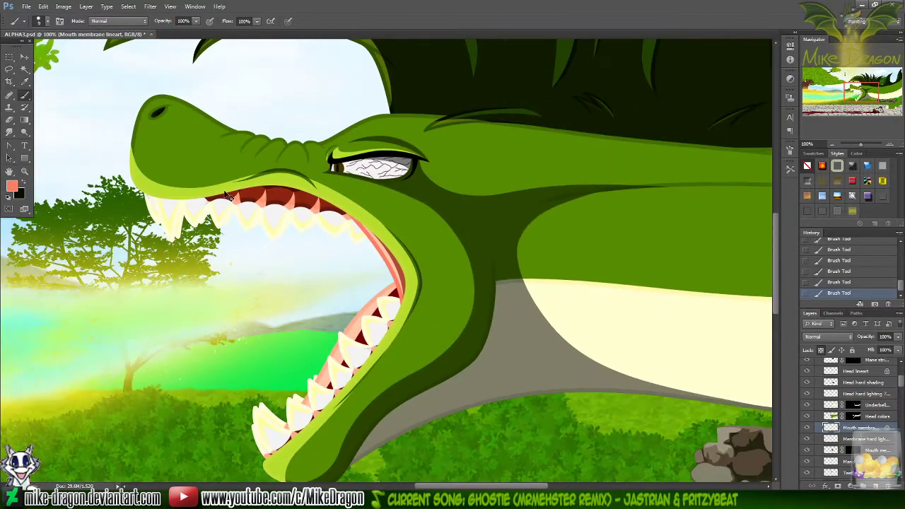
scroll(226, 195, "up", 3)
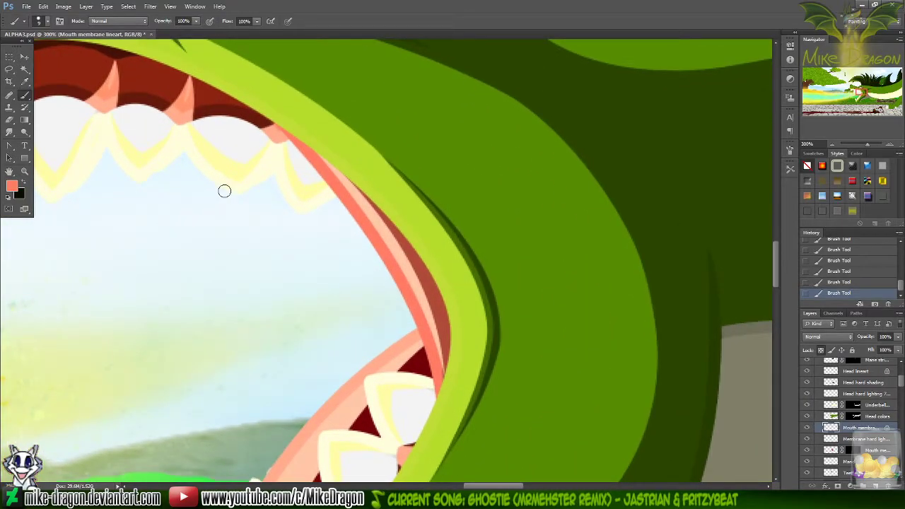
key("i")
left_click(11, 186)
left_click_drag(397, 353, 381, 349)
left_click(534, 344)
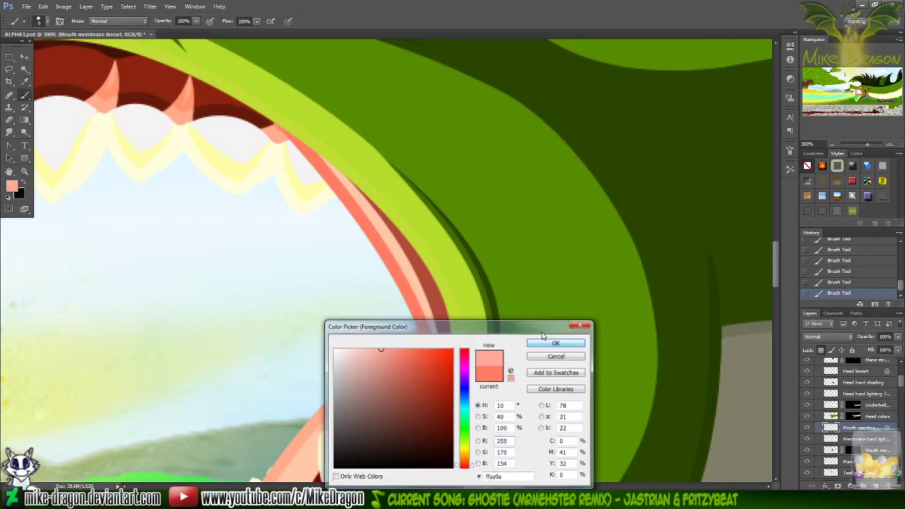
mouse_move(369, 261)
left_mouse_down()
mouse_move(376, 211)
mouse_move(336, 230)
mouse_move(383, 202)
mouse_move(313, 203)
mouse_move(344, 186)
mouse_move(281, 165)
mouse_move(292, 145)
left_mouse_up()
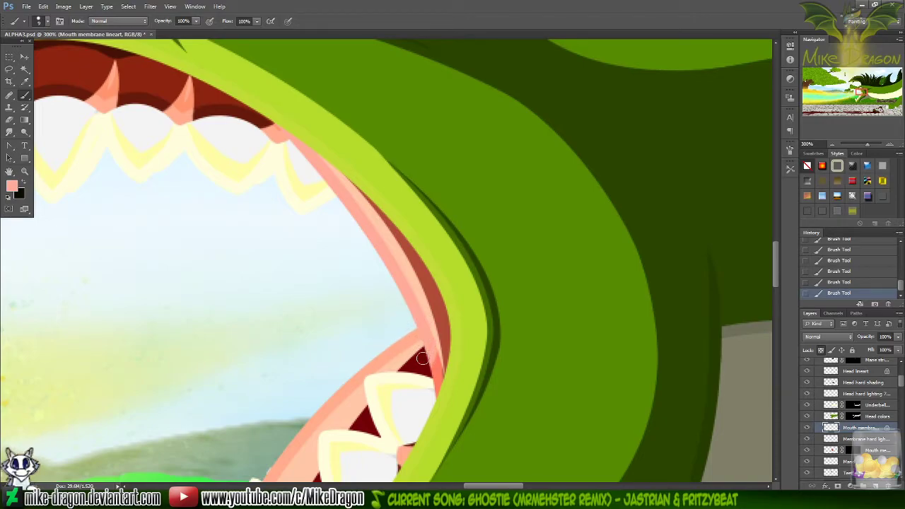
- Hide the head layers from Head colors up to Head lineart, and sample the membrane's brown outline as the background colour
left_click(807, 417)
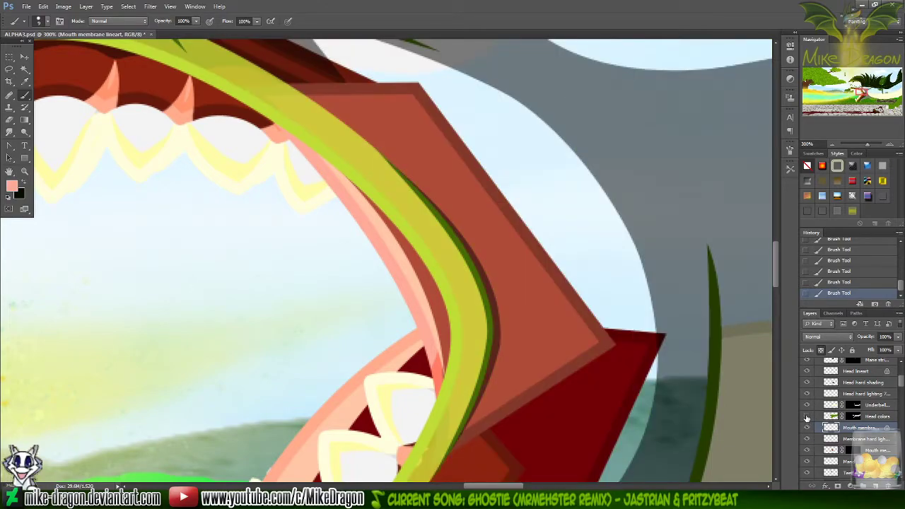
left_click_drag(807, 411, 809, 373)
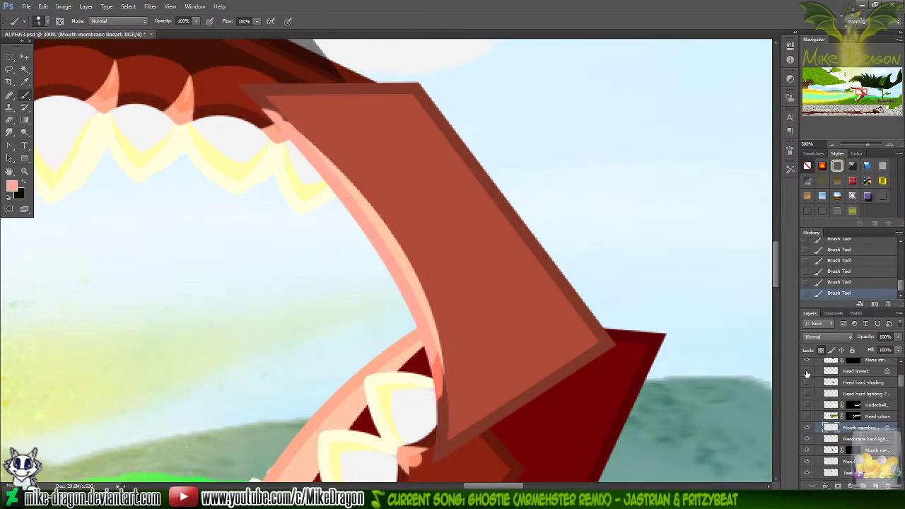
key("x")
key("i")
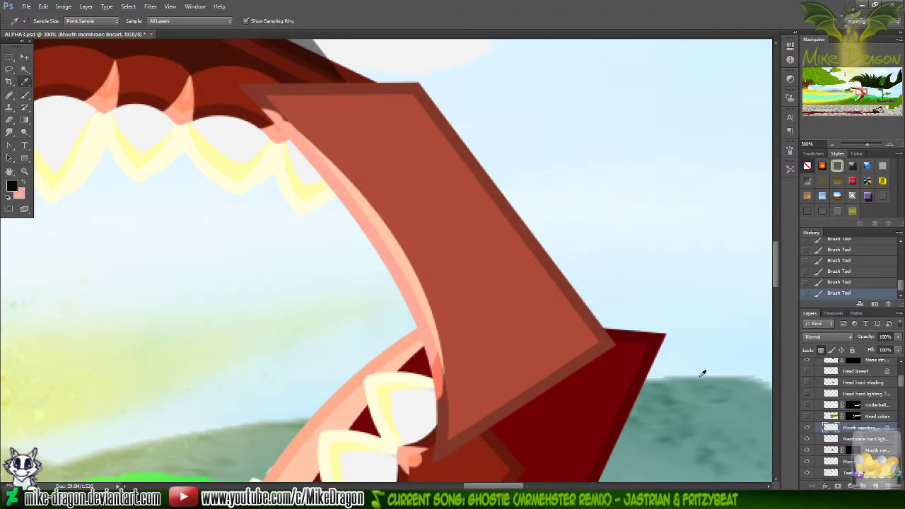
left_click(465, 432)
key("b")
key("x")
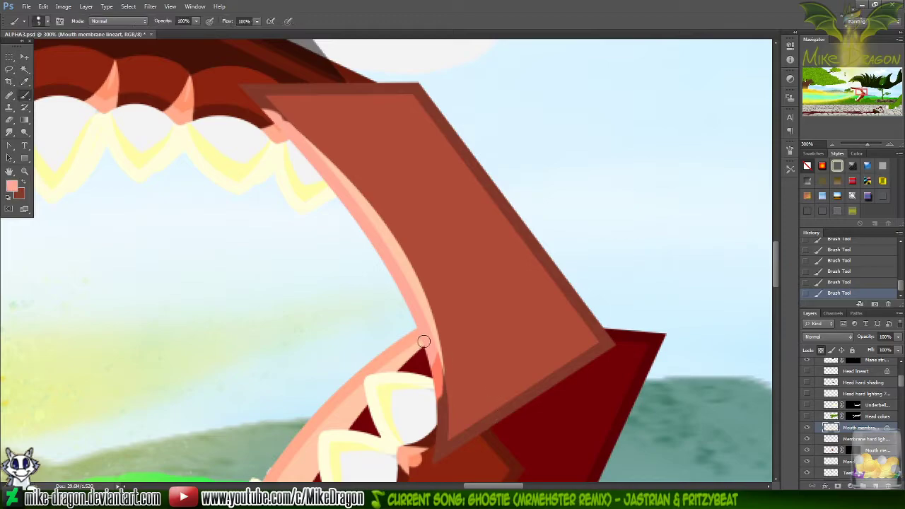
- Paint the lower end of the membrane's inner outline pale pink, and show the hidden head layers again
mouse_move(423, 341)
left_mouse_down()
mouse_move(435, 376)
mouse_move(429, 418)
left_mouse_up()
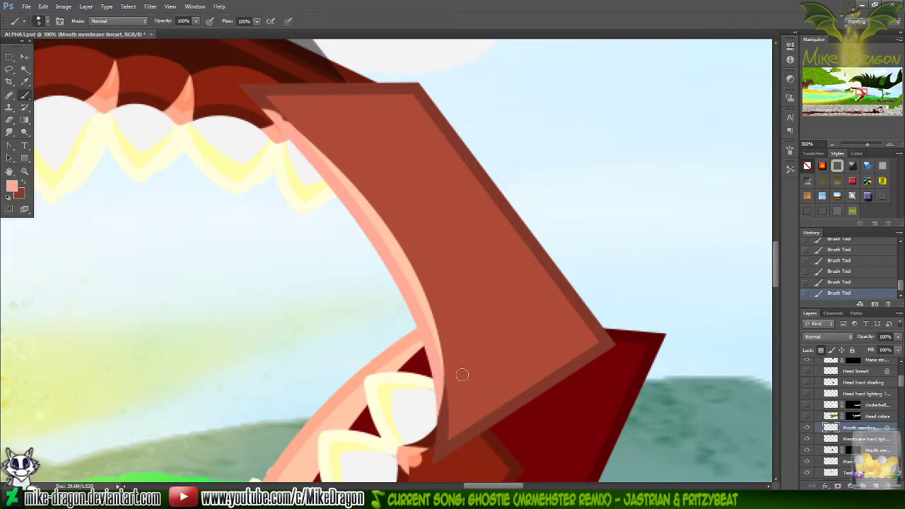
key("x")
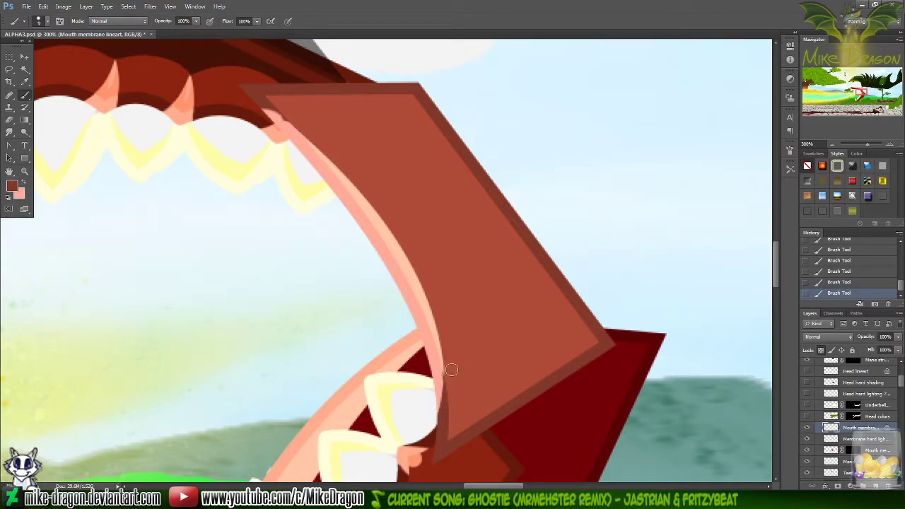
key("x")
left_click_drag(807, 370, 807, 417)
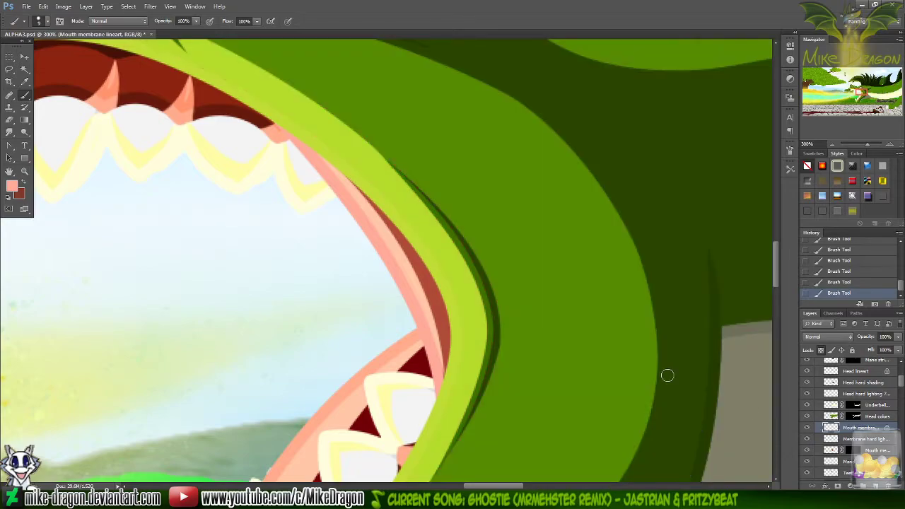
- Save the document with the recoloured mouth membrane outline
key("ctrl+minus")
key("ctrl+minus")
key("ctrl+minus")
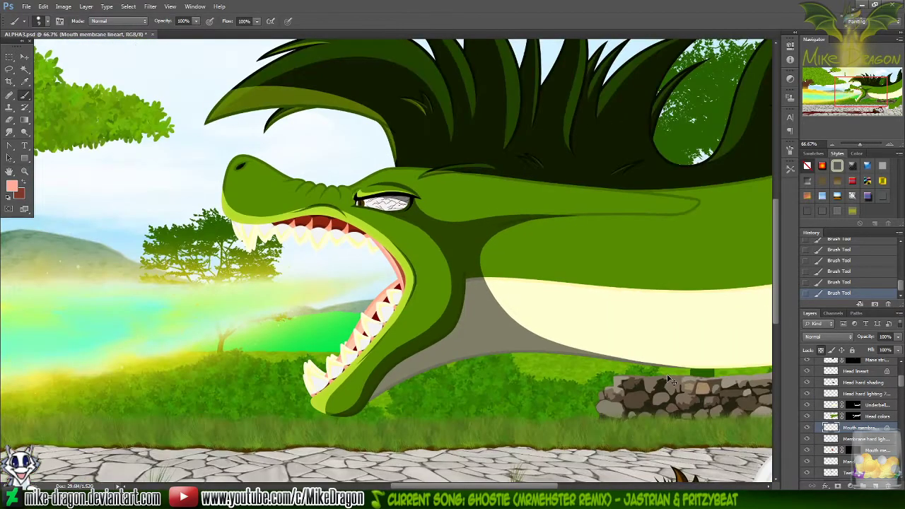
key("ctrl+s")
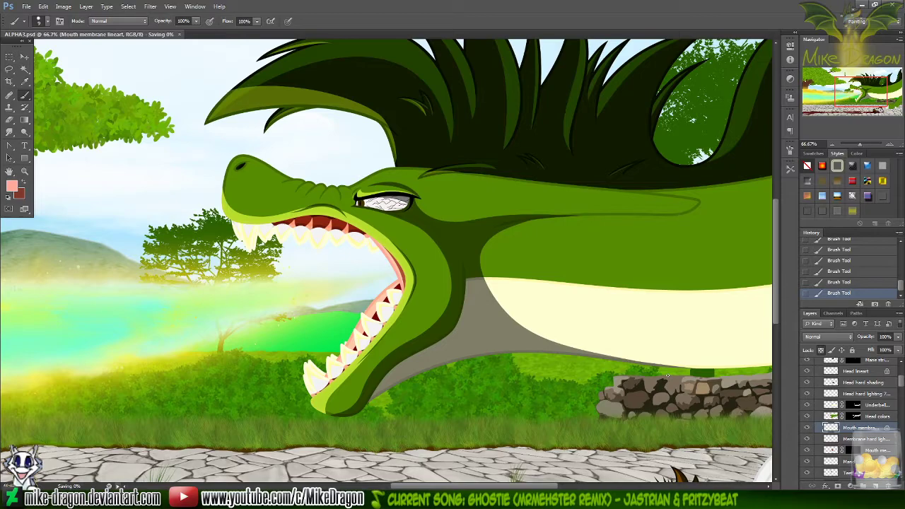
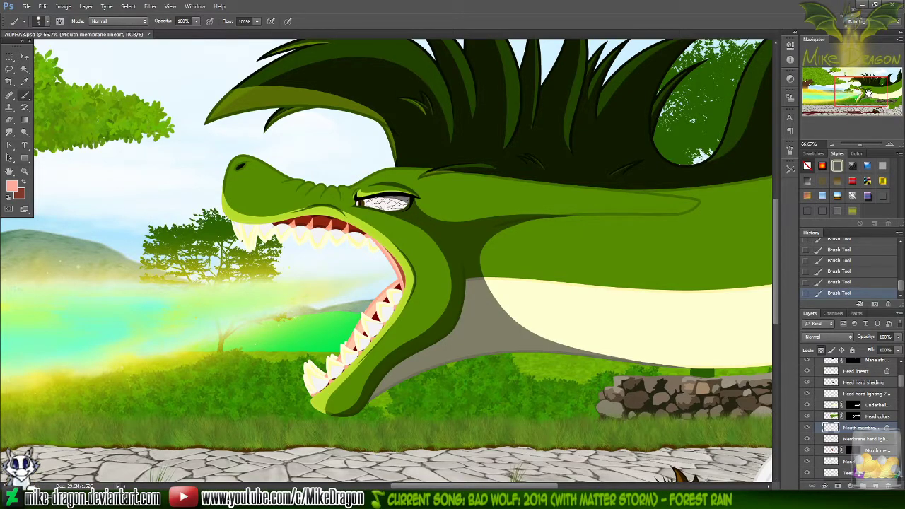
mouse_move(867, 92)
left_mouse_down()
mouse_move(876, 79)
mouse_move(851, 87)
mouse_move(869, 103)
mouse_move(888, 97)
mouse_move(876, 92)
mouse_move(882, 88)
mouse_move(877, 104)
mouse_move(827, 98)
mouse_move(836, 80)
left_mouse_up()
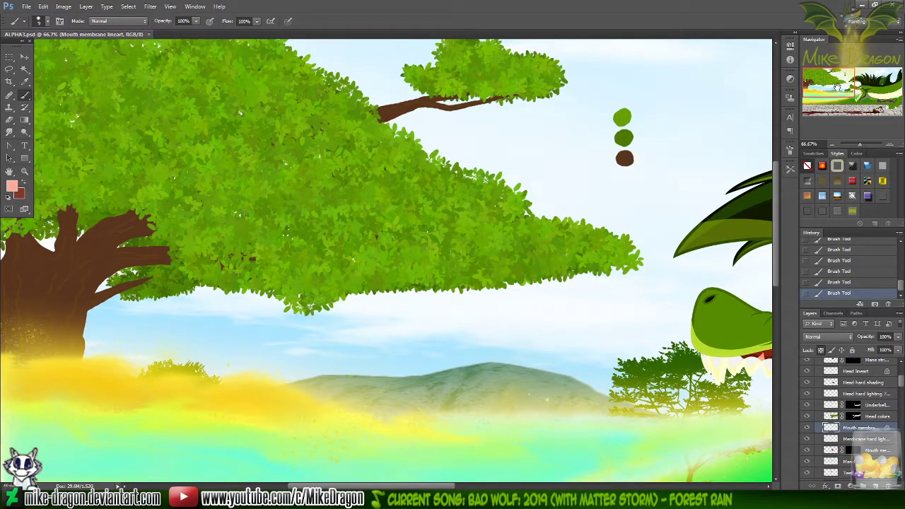
left_click_drag(824, 82, 857, 84)
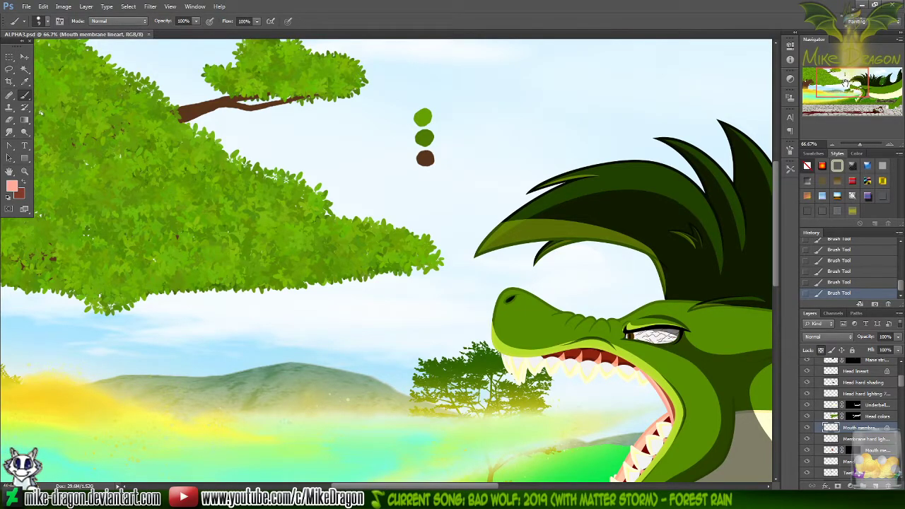
mouse_move(846, 82)
left_mouse_down()
mouse_move(813, 76)
mouse_move(840, 86)
left_mouse_up()
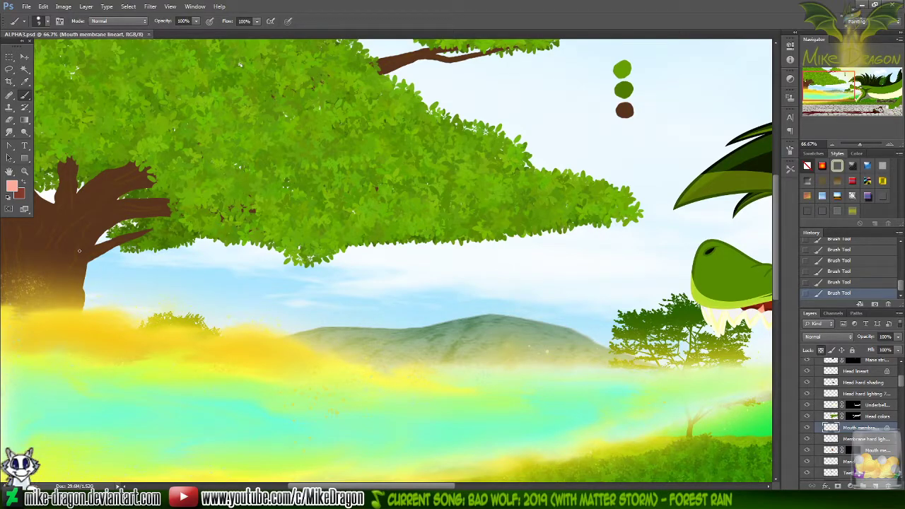
- View the finished Remembering The Past picture, and open BETA2.psd from its project folder and close it again
left_click(556, 499)
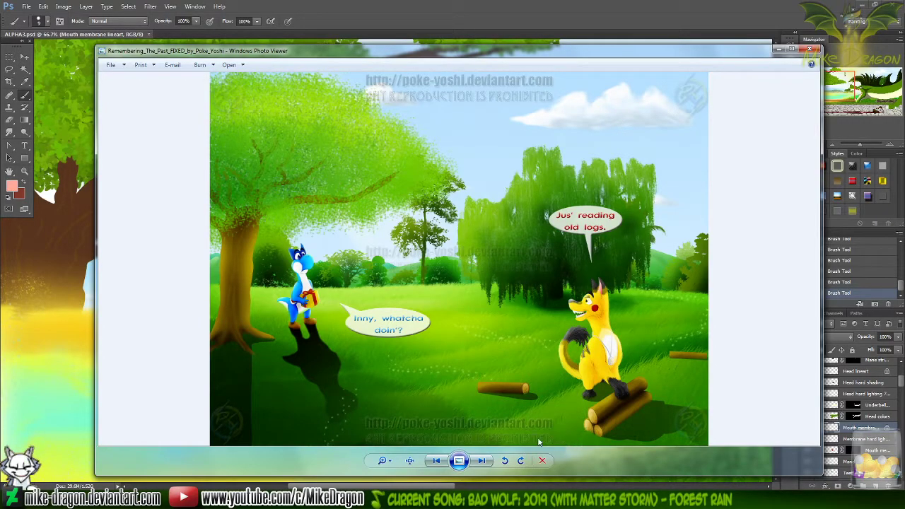
key("Escape")
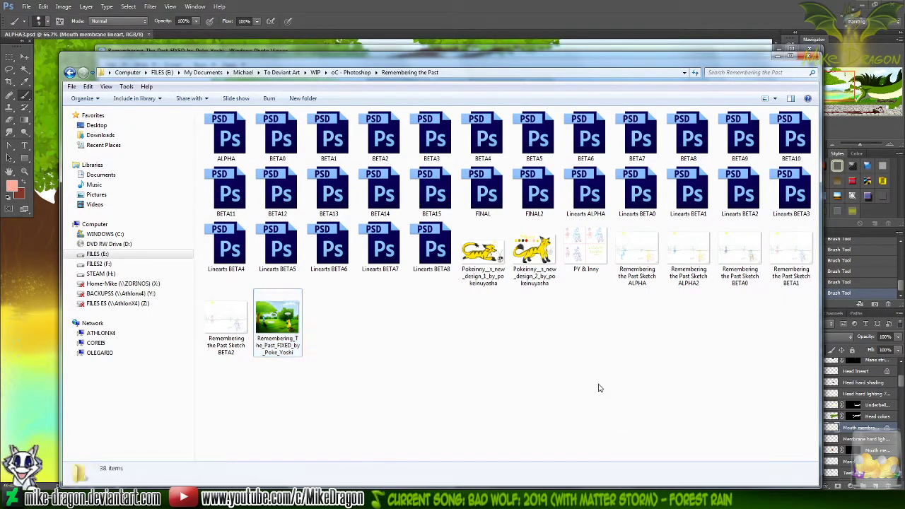
left_click(382, 135)
double_click(383, 135)
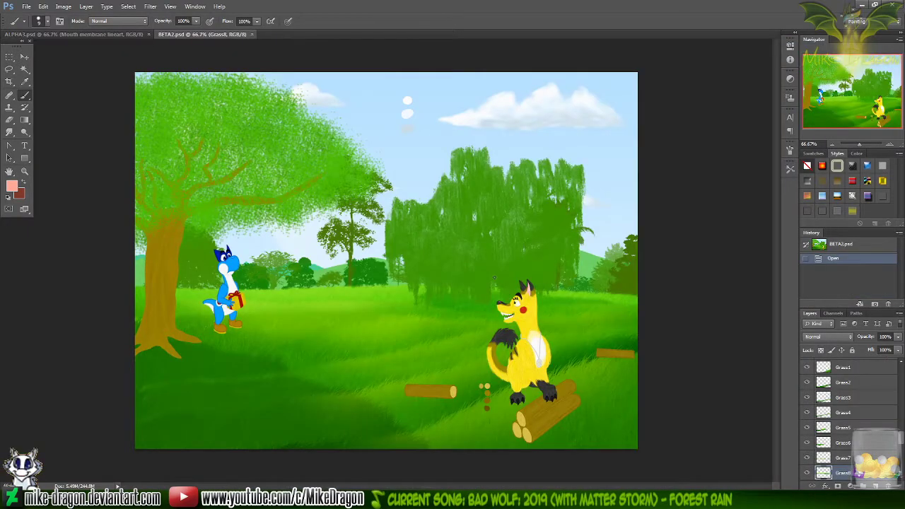
left_click(253, 33)
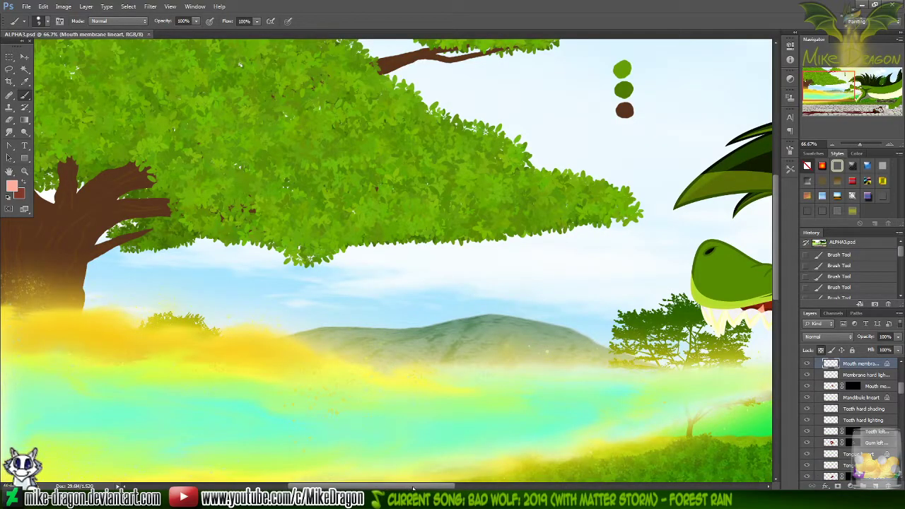
- Open BETA0.psd from the Remembering the Past folder and show its hidden background tree, Tree1 and Tree2 layers
key("alt+Tab")
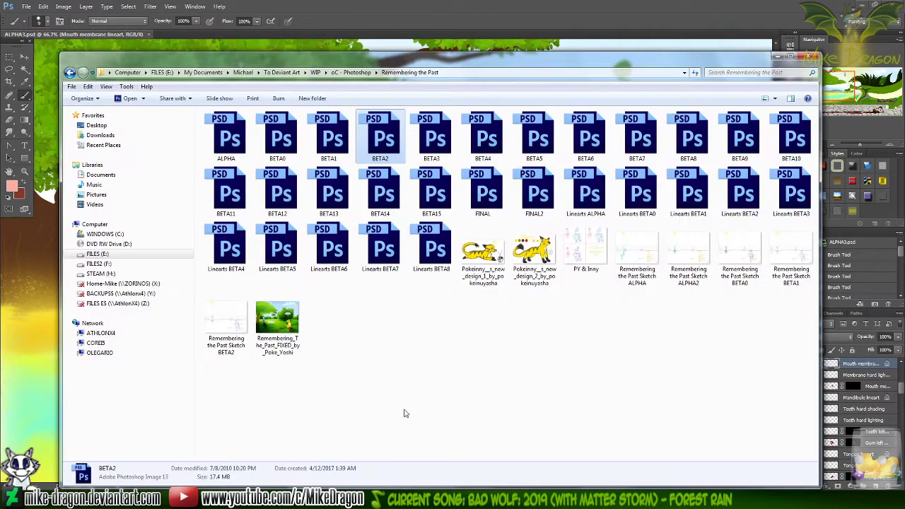
key("alt+Tab")
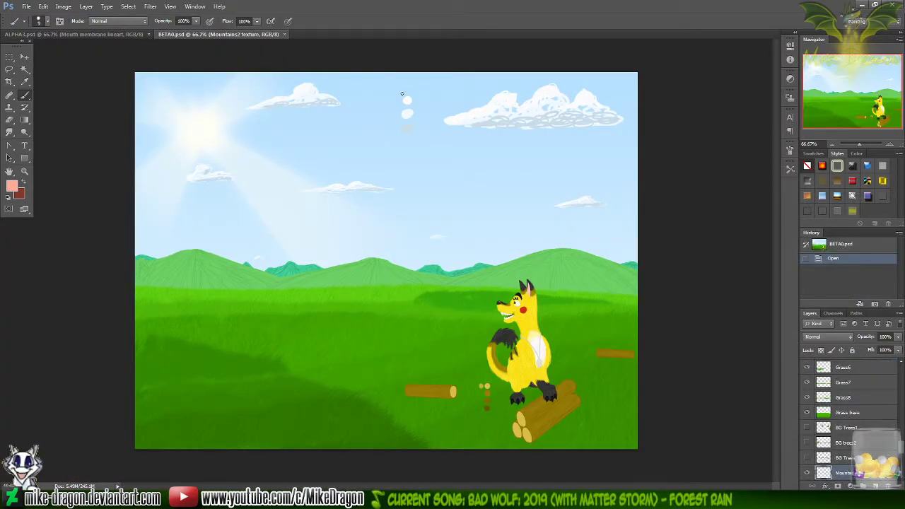
left_click_drag(806, 428, 810, 461)
left_click_drag(902, 447, 901, 430)
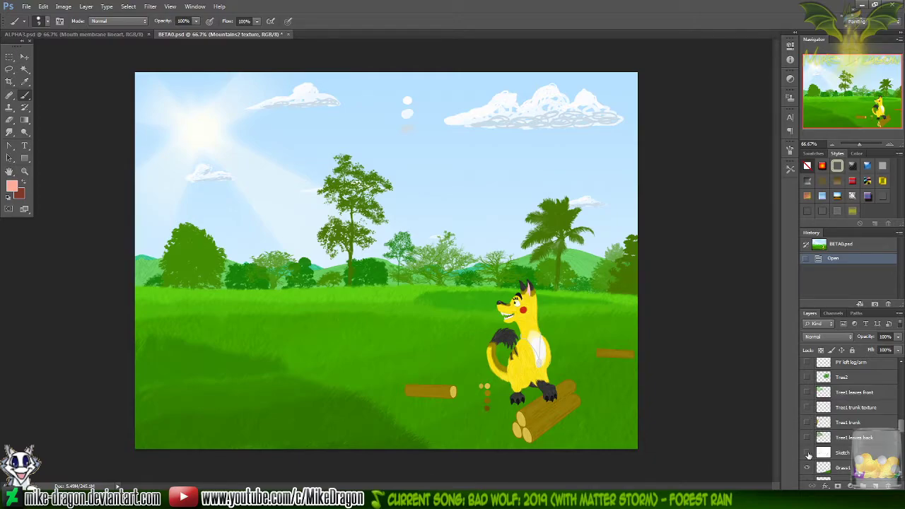
left_click_drag(808, 443, 809, 381)
left_click(808, 379)
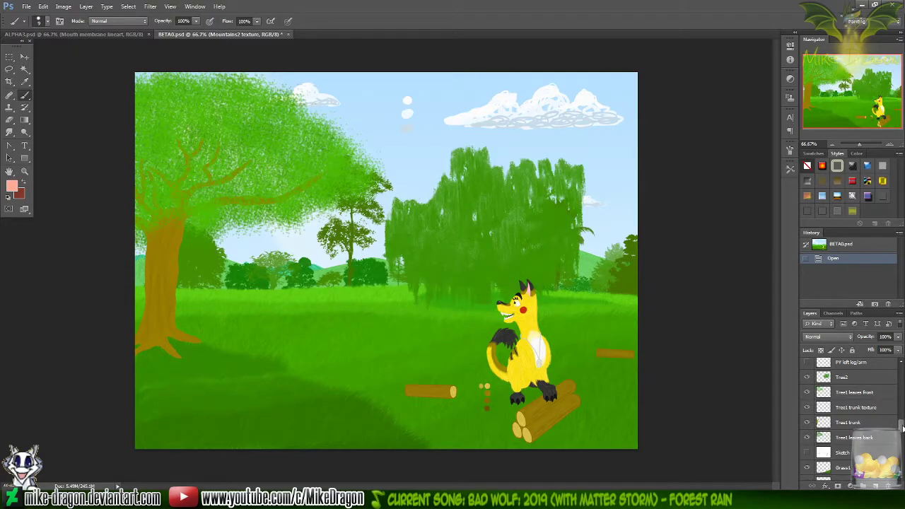
- Examine the trees and grass of BETA0.psd at 200%, and close the file without saving
scroll(900, 424, "up", 2)
scroll(852, 417, "up", 1)
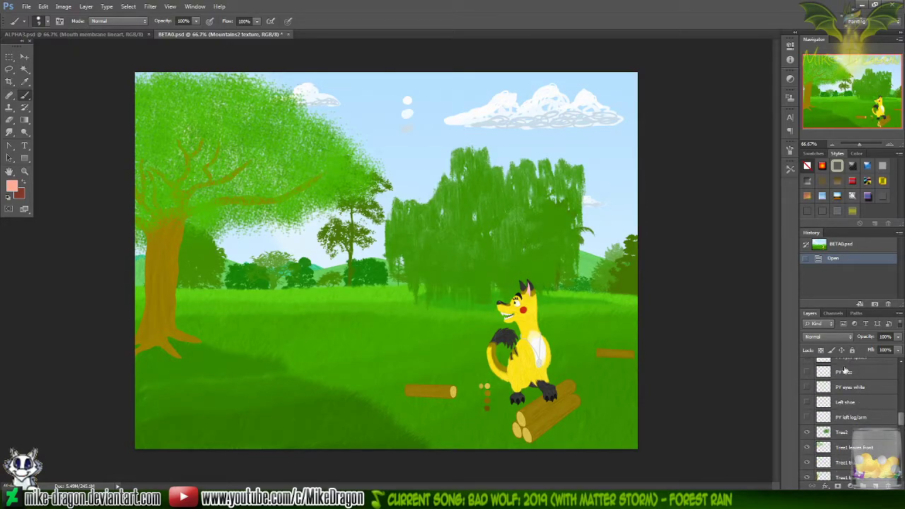
key("ctrl+plus")
key("ctrl+plus")
left_click_drag(854, 85, 841, 89)
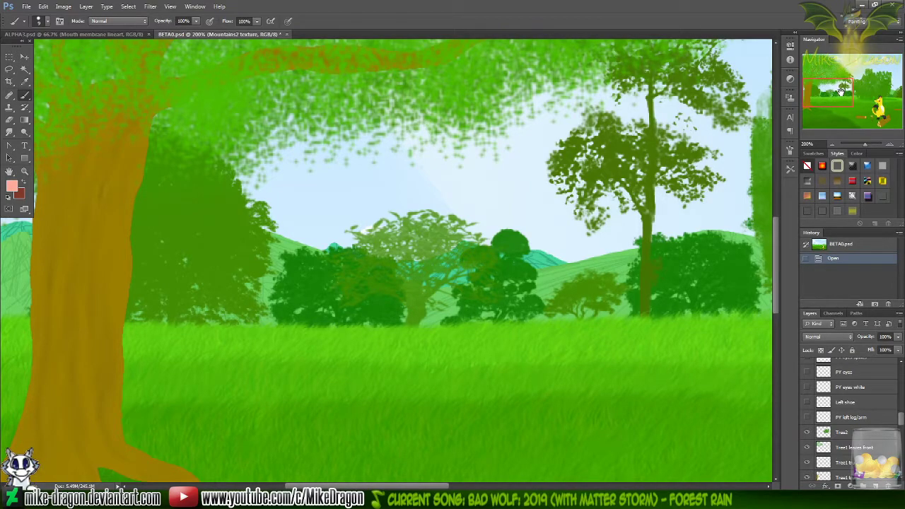
left_click_drag(839, 91, 839, 97)
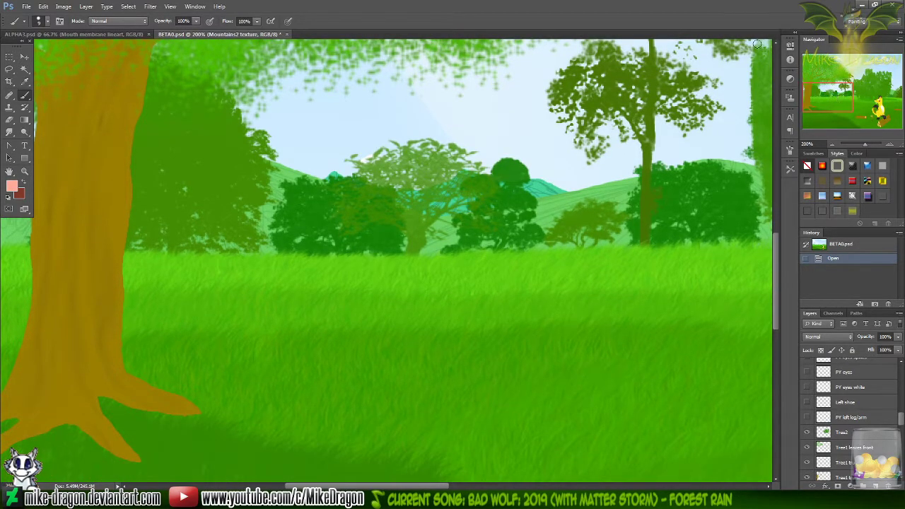
left_click(287, 34)
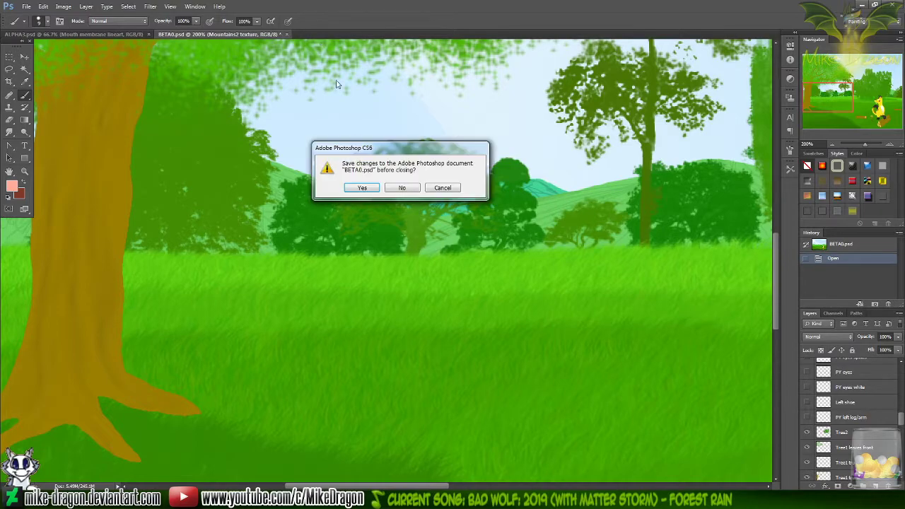
left_click(404, 190)
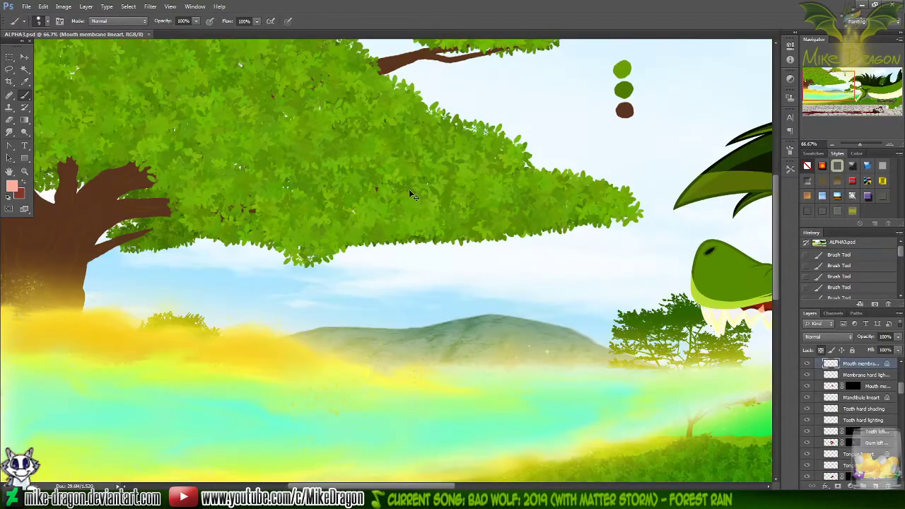
- Open ALPHA.psd from the Remembering the Past folder and examine the tree's bark lines and the blue character at 200%
key("ctrl+o")
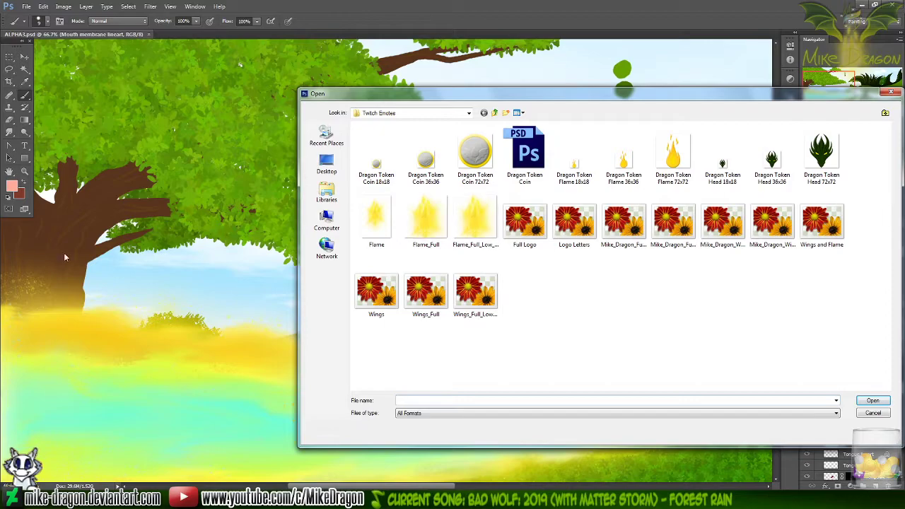
left_click(874, 413)
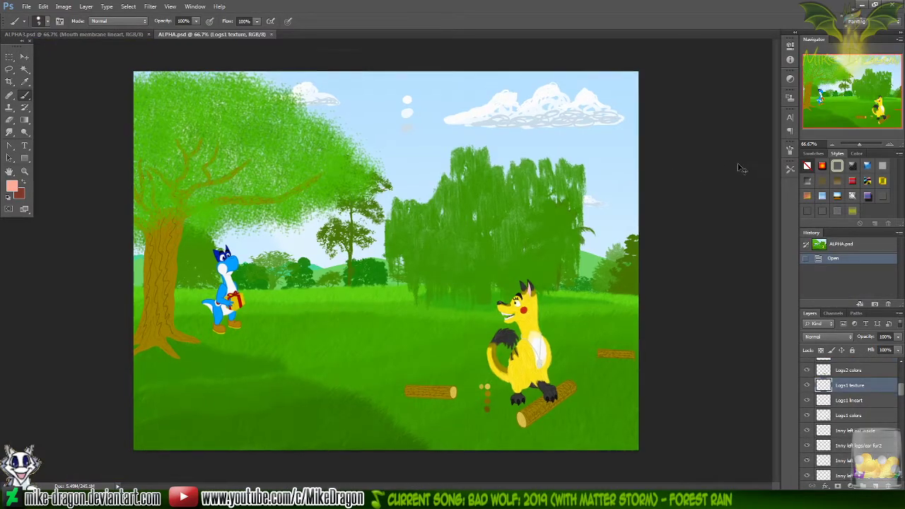
key("ctrl+plus")
key("ctrl+plus")
key("ctrl+plus")
left_click_drag(849, 88, 819, 87)
key("ctrl+minus")
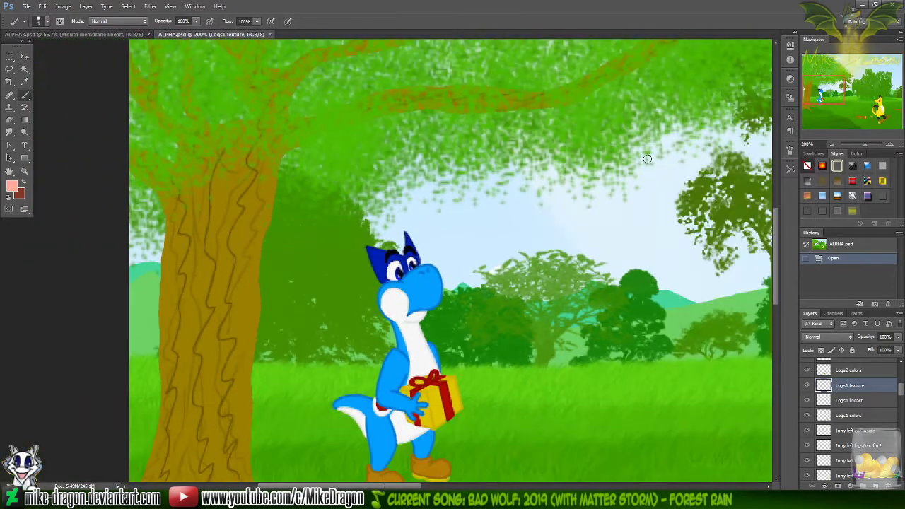
scroll(366, 240, "down", 2)
scroll(367, 241, "down", 1)
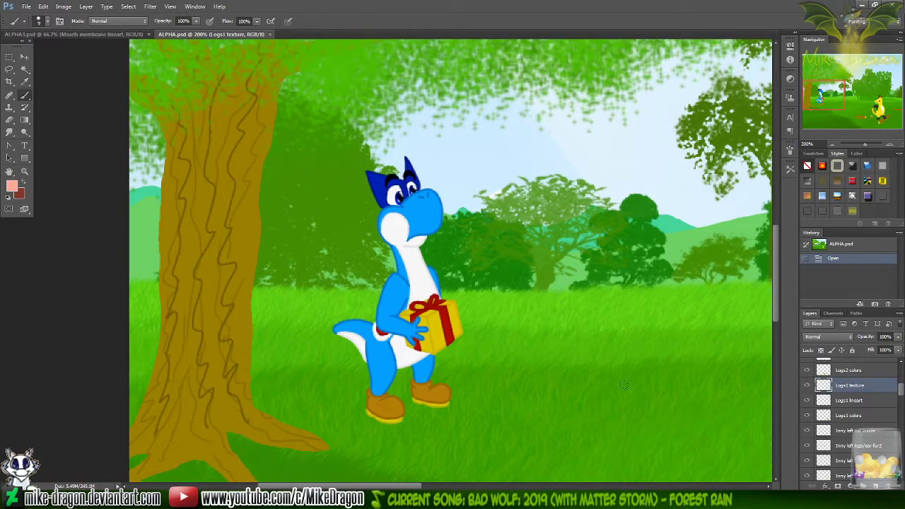
- Enlarge the finished Remembering The Past picture to study the shaded tree trunk and blue character, and put the viewer away
left_click(627, 481)
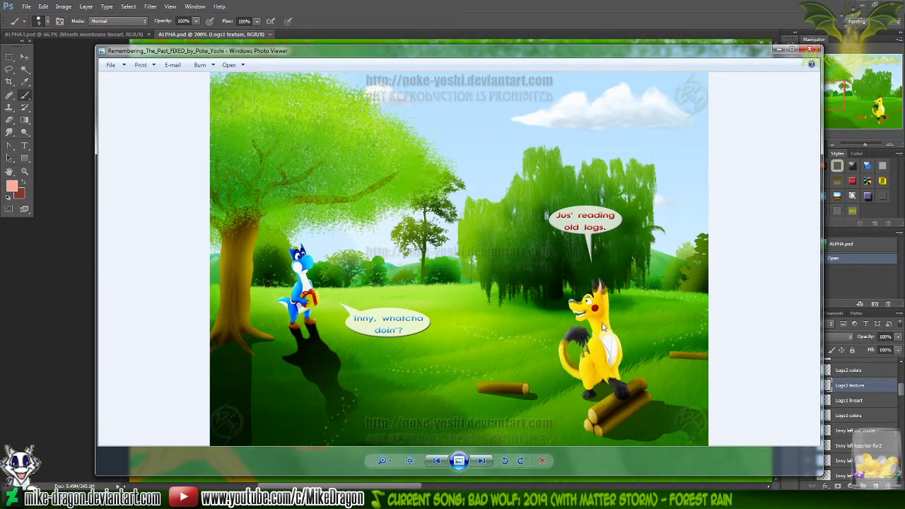
scroll(380, 290, "up", 3)
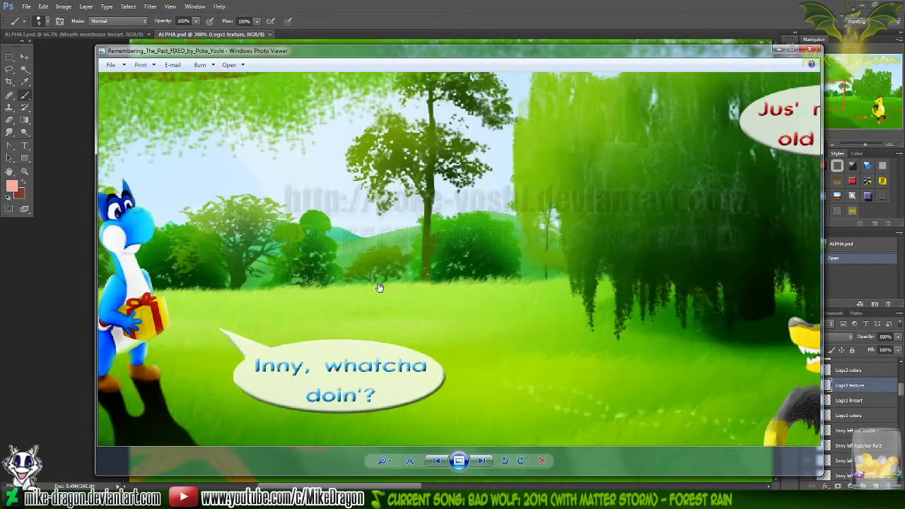
left_click_drag(379, 288, 660, 264)
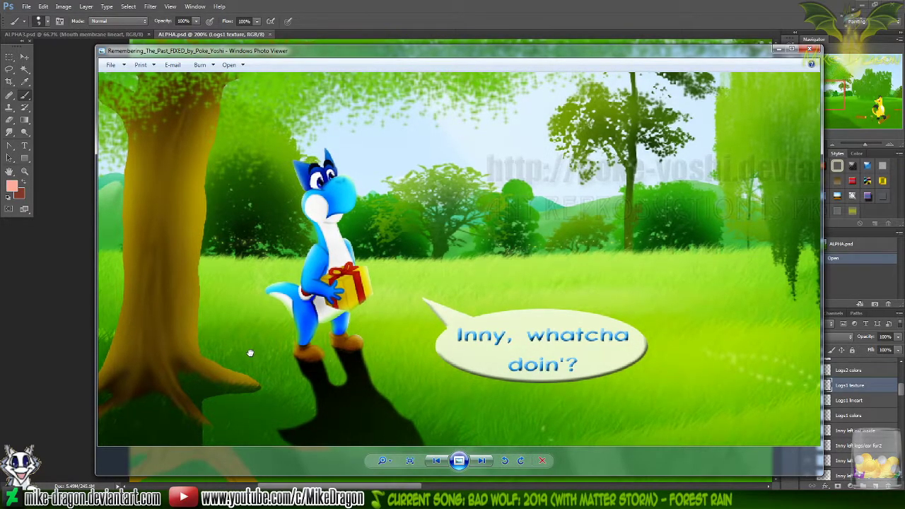
left_click_drag(251, 349, 282, 341)
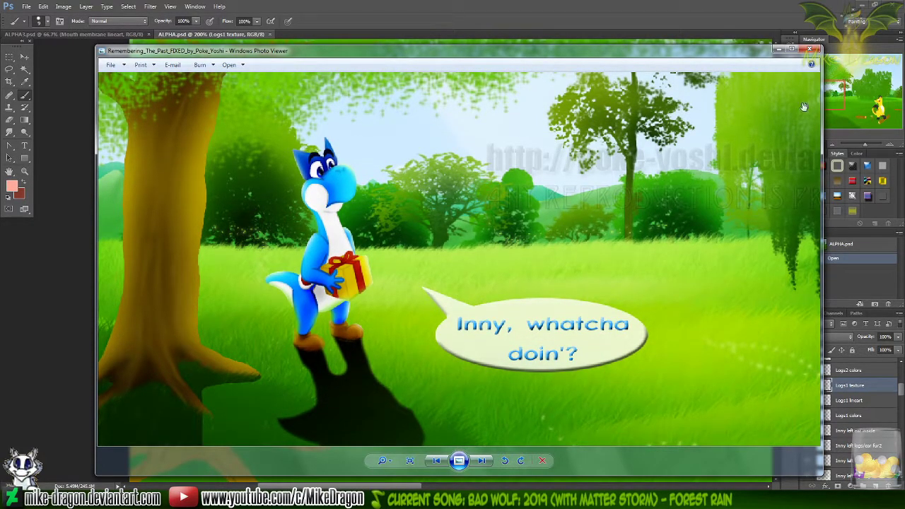
left_click(777, 51)
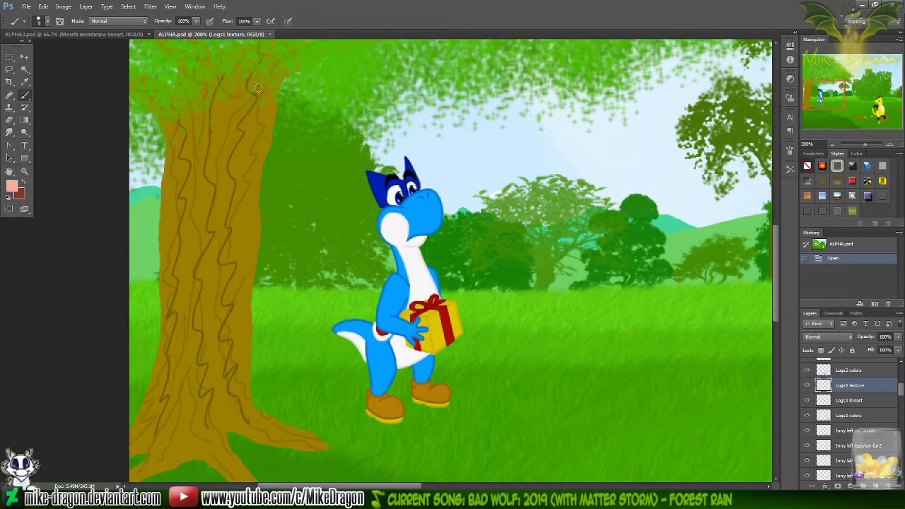
- Return to the ALPHA3.psd dragon scene, collapse the Mike layer group and hide the Fire stream group
left_click(106, 34)
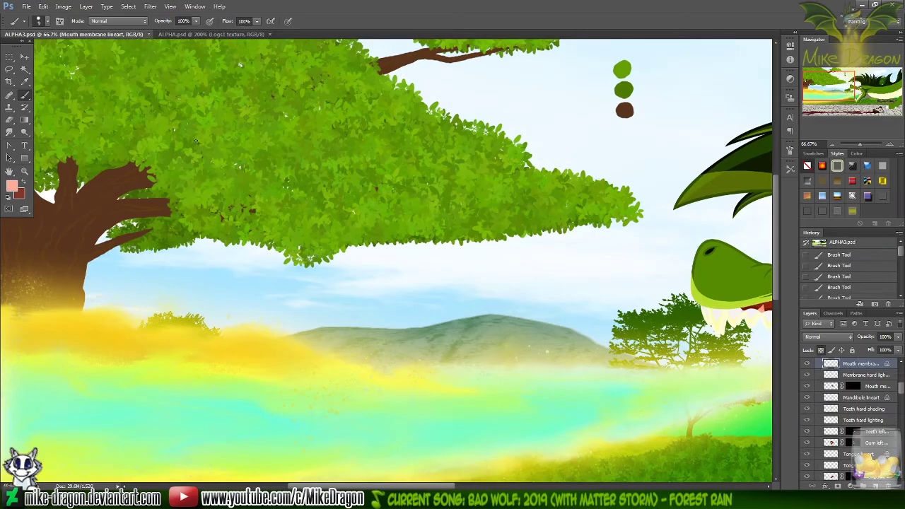
key("ctrl+minus")
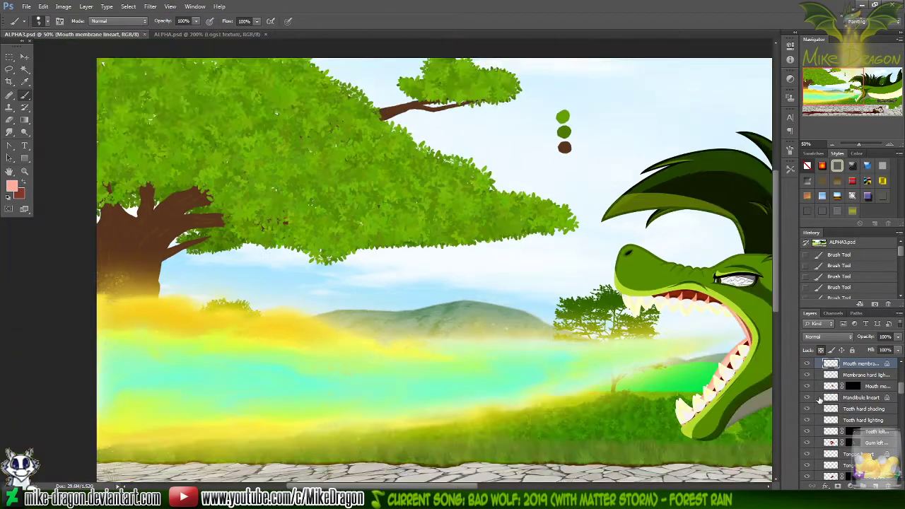
key("ctrl+minus")
scroll(820, 389, "up", 3)
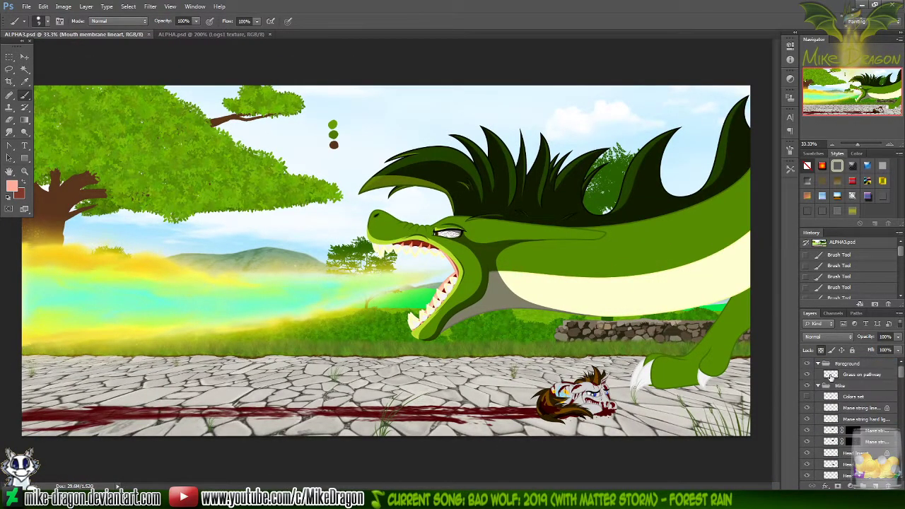
left_click(818, 386)
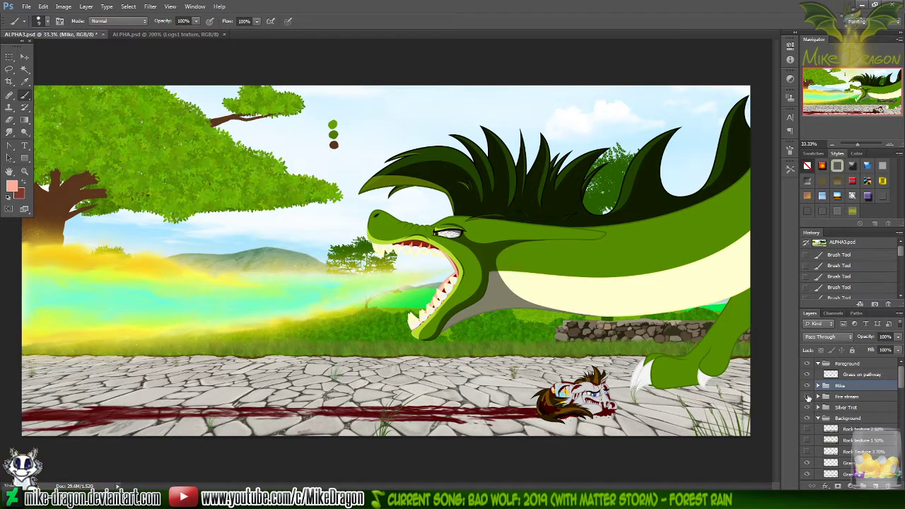
left_click(807, 396)
- Sample the brown of the bark lines on the big tree's trunk and darken the foreground colour to #543313
key("ctrl+plus")
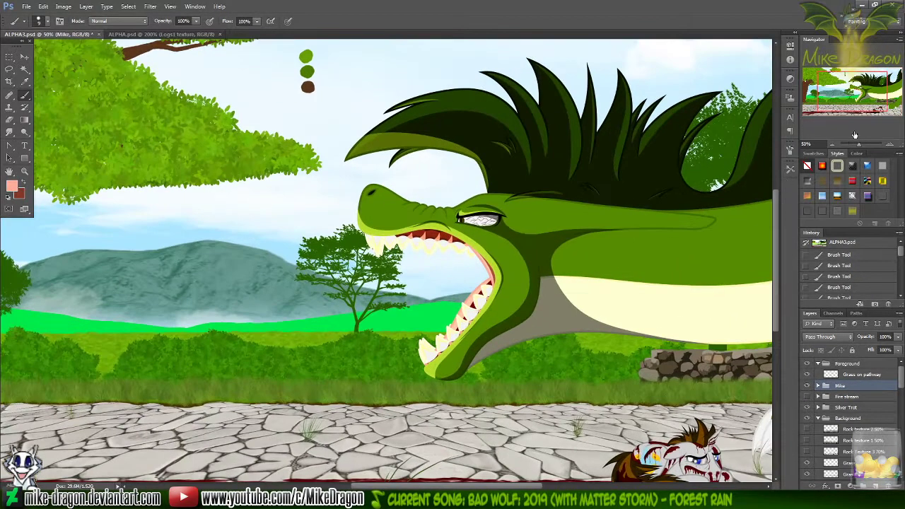
mouse_move(831, 90)
left_mouse_down()
mouse_move(819, 86)
mouse_move(829, 80)
left_mouse_up()
scroll(602, 208, "left", 2)
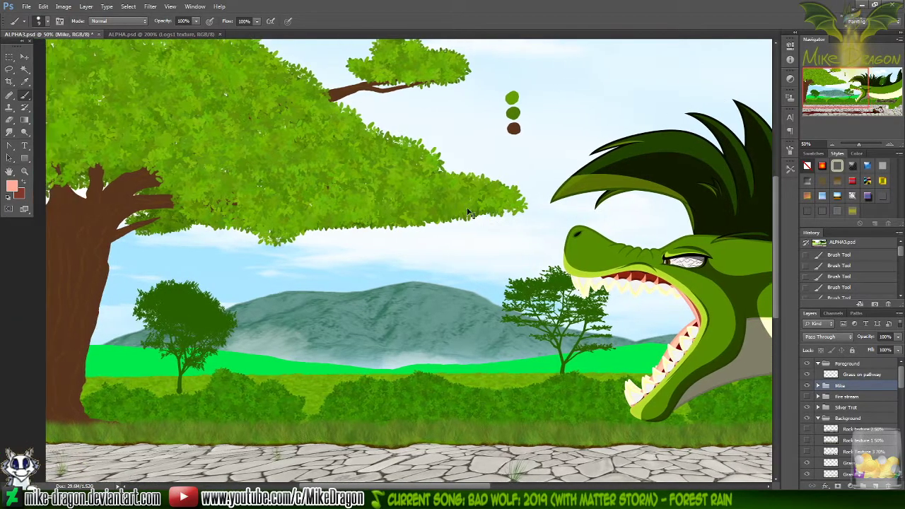
scroll(441, 193, "left", 2)
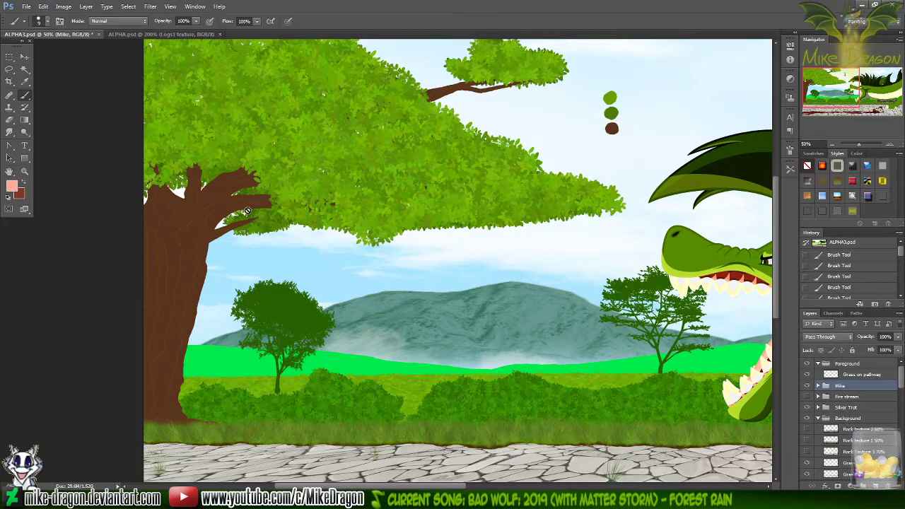
key("ctrl+plus")
key("ctrl+plus")
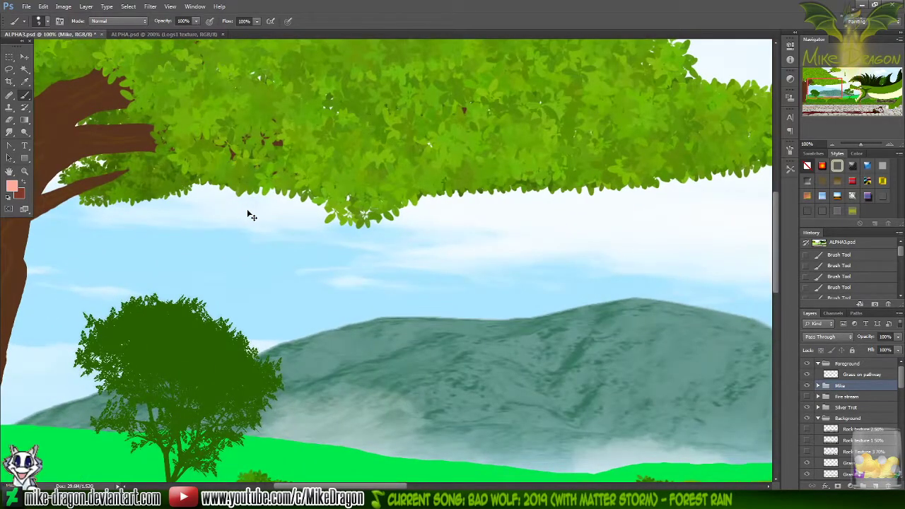
key("ctrl+plus")
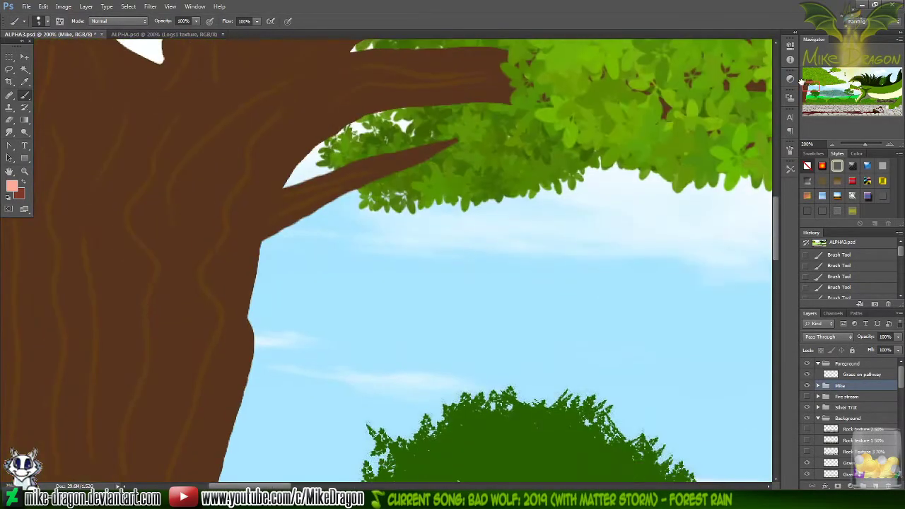
scroll(509, 262, "down", 1)
key("i")
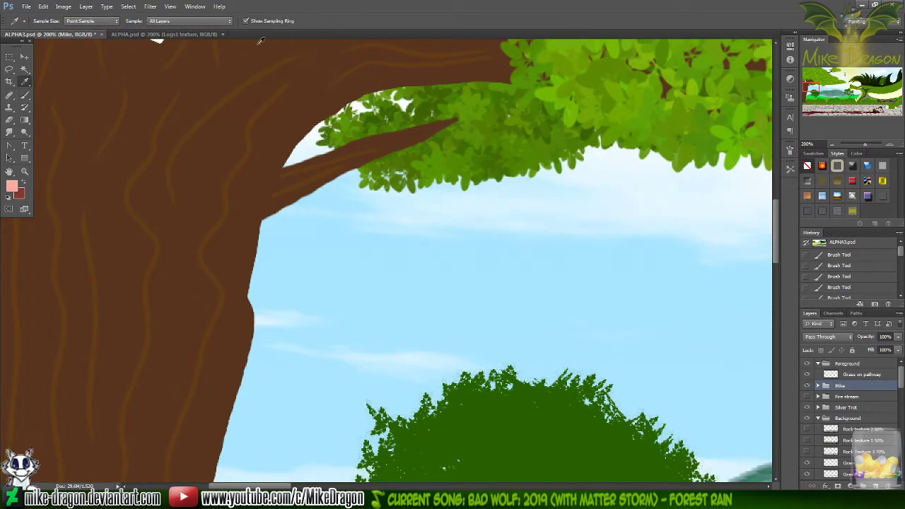
left_click(222, 101)
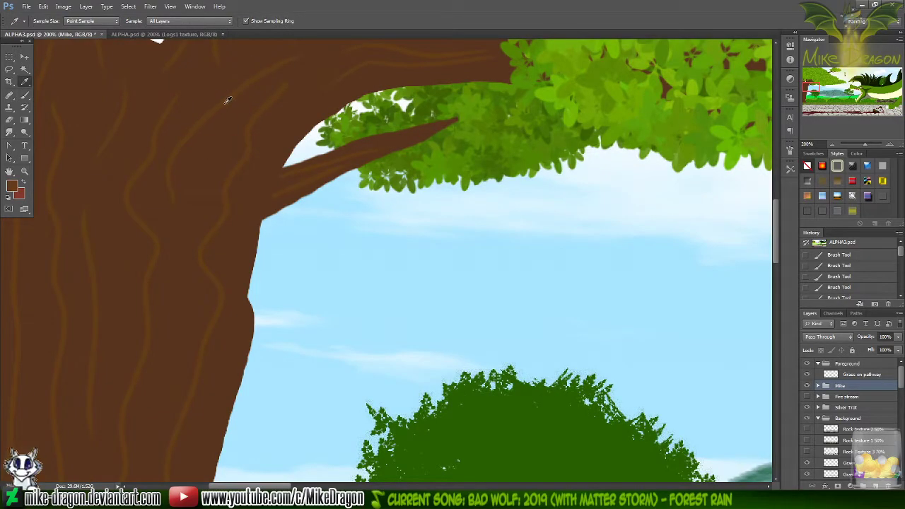
left_click(12, 187)
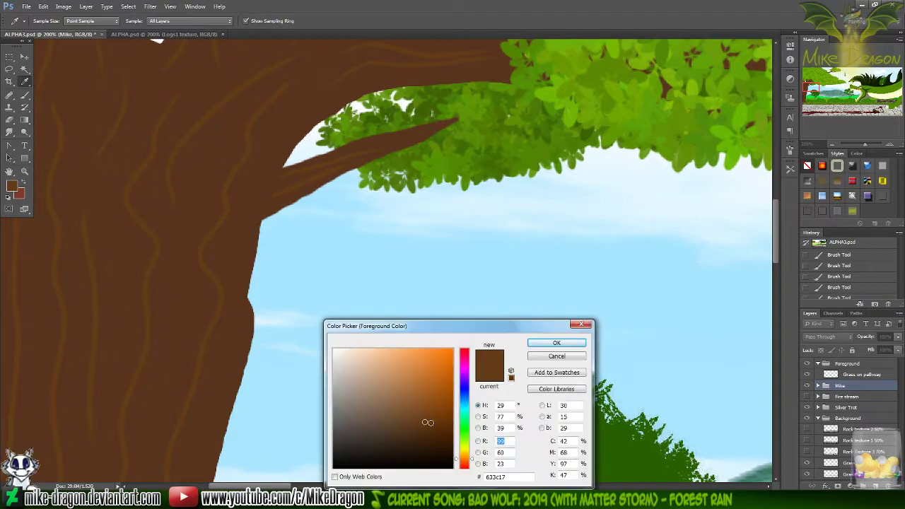
left_click_drag(426, 420, 426, 428)
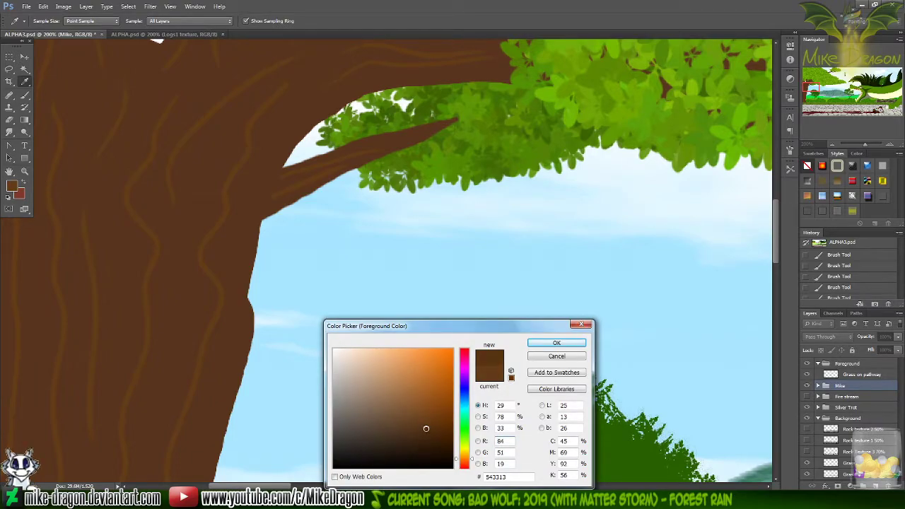
left_click(555, 344)
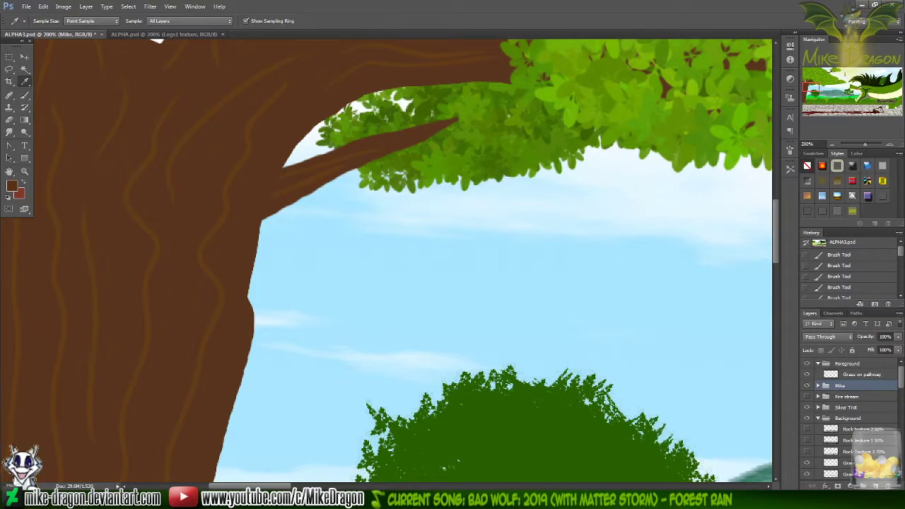
- Rename Layer 22 to "Lines 2" and Layer 21 to "Lines 1", and check which bark lines Lines 1 holds by toggling its visibility
left_click_drag(901, 382, 901, 425)
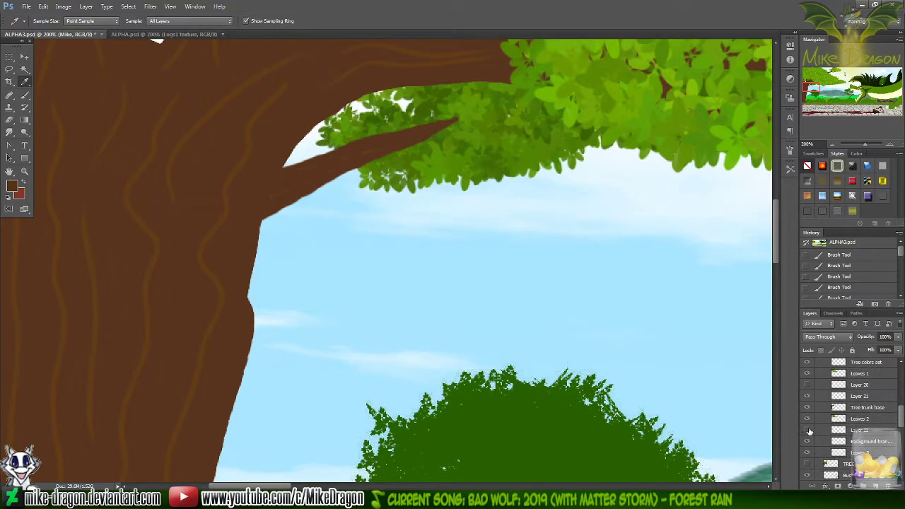
left_click(857, 430)
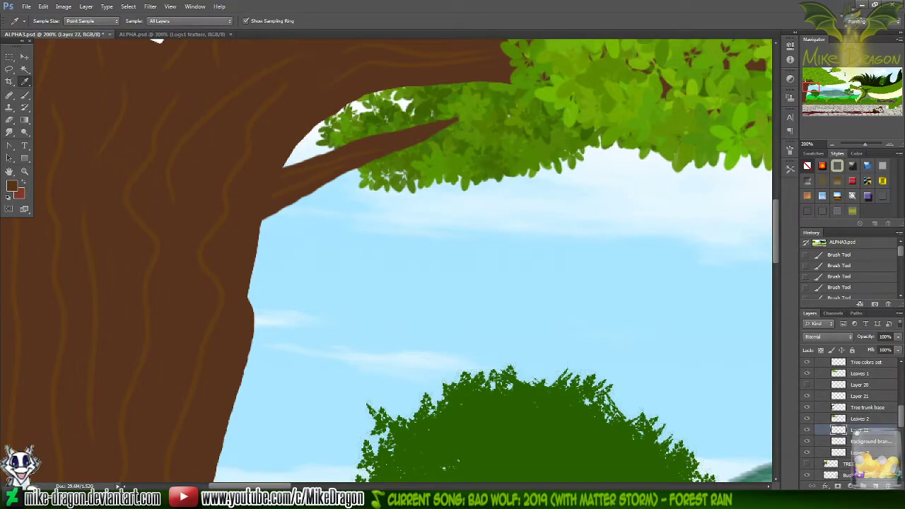
double_click(862, 430)
type("L")
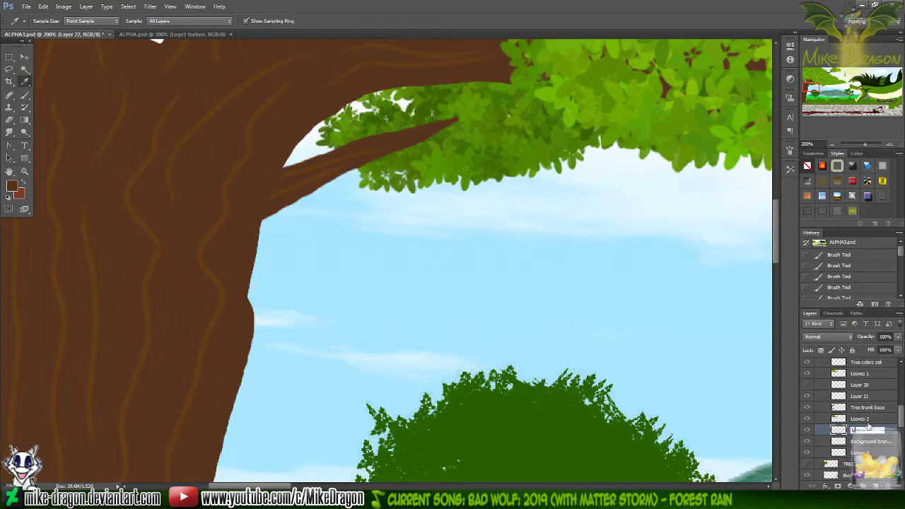
type("ines 2")
key("Return")
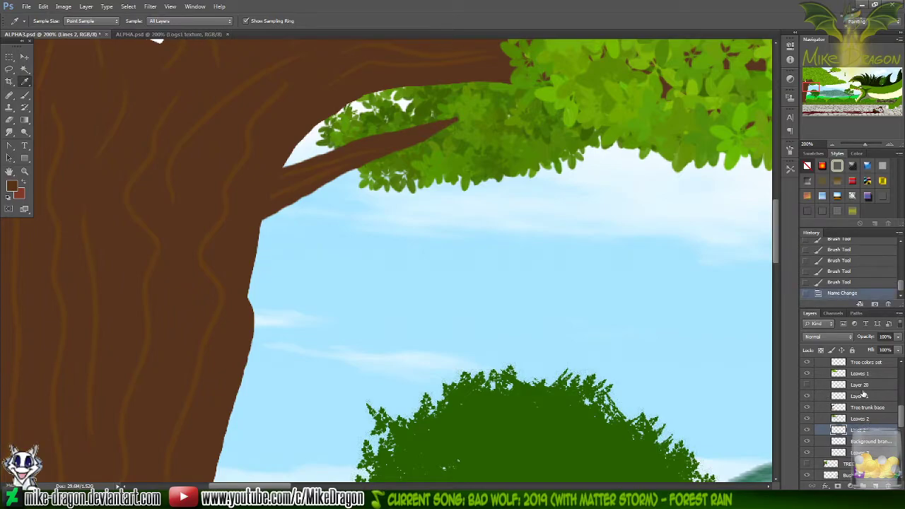
double_click(861, 396)
type("Lines 1")
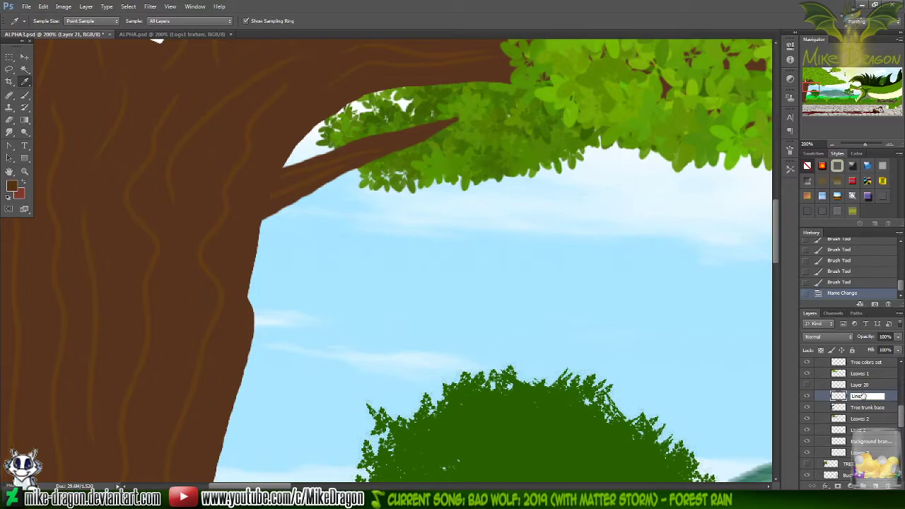
key("Return")
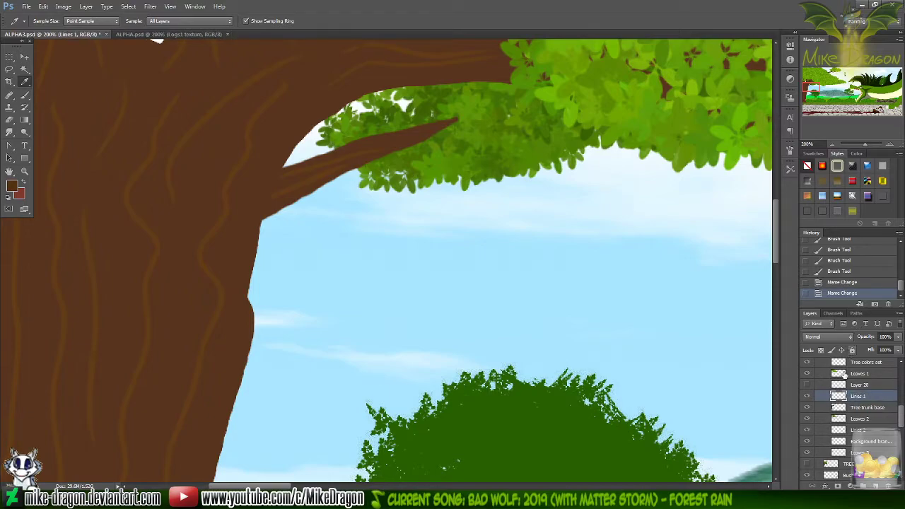
left_click(807, 397)
left_click(807, 397)
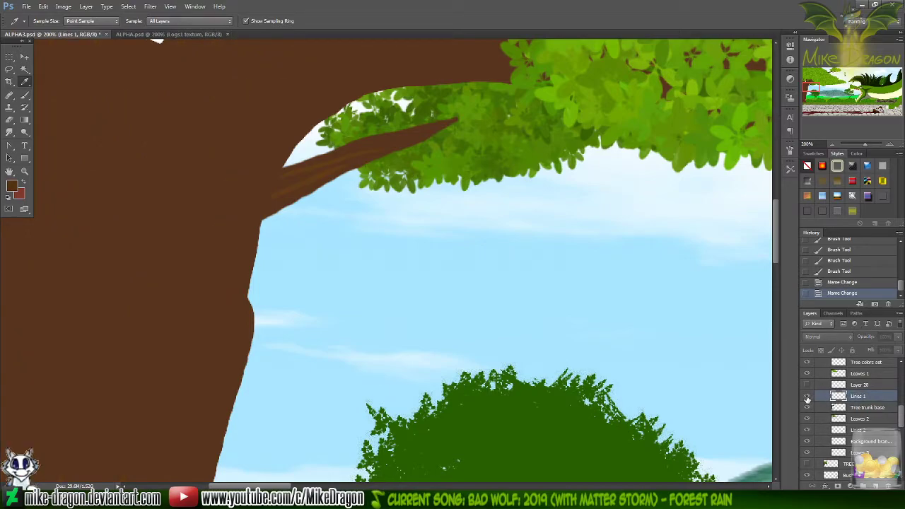
- Add a new layer directly beneath Lines 1 and name it "Lines 1 darker"
left_click(875, 487)
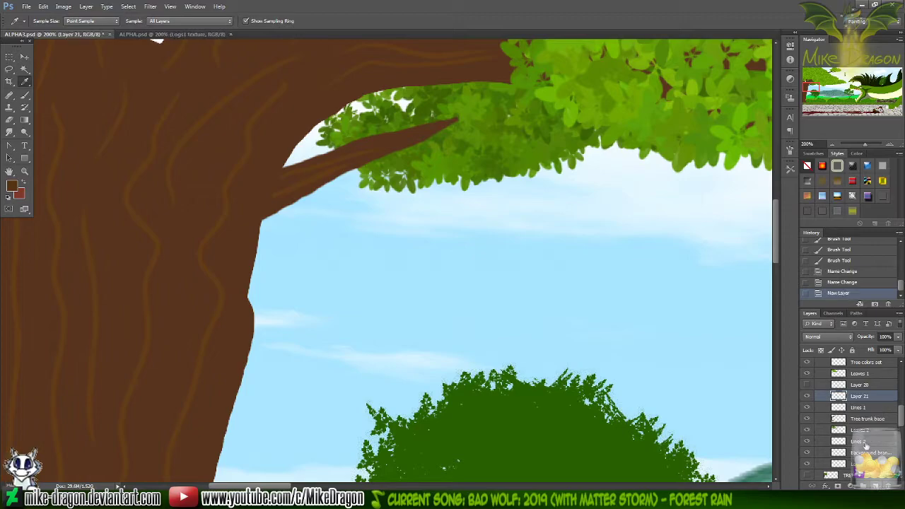
left_click_drag(845, 398, 853, 409)
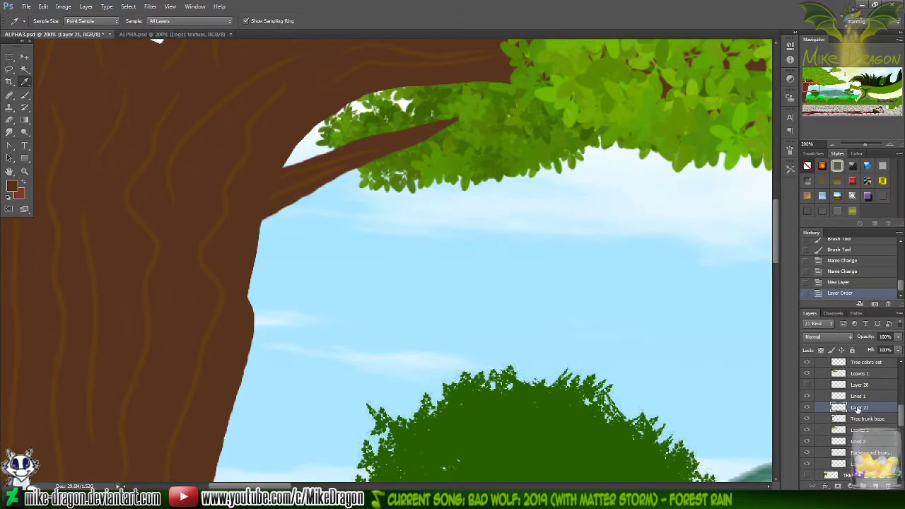
double_click(863, 409)
type("Lines 1 dar")
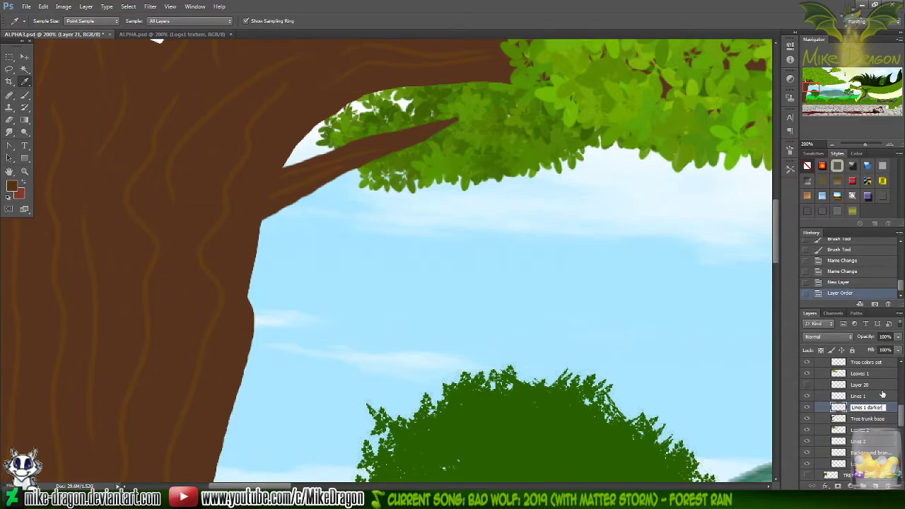
type("ker")
key("Return")
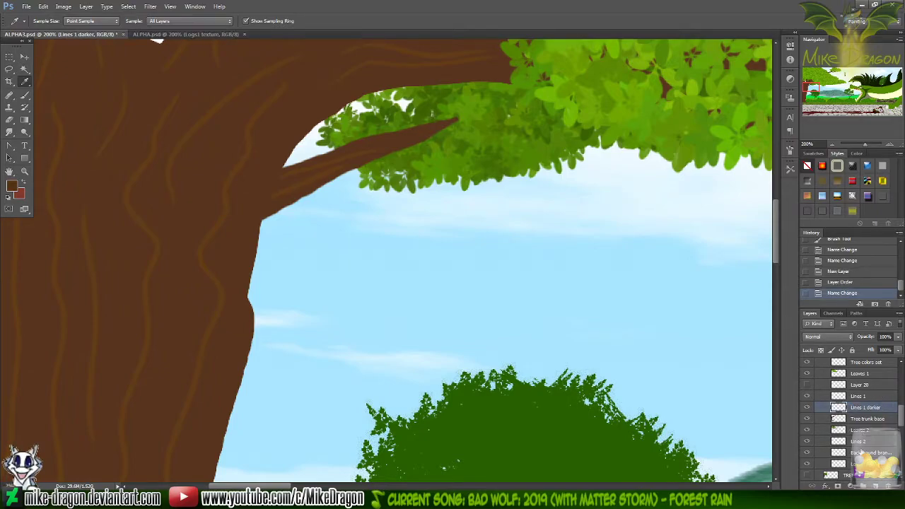
- Add a new layer directly beneath Lines 2 and name it "Lines 2 darker"
left_click(864, 453)
left_click(875, 486)
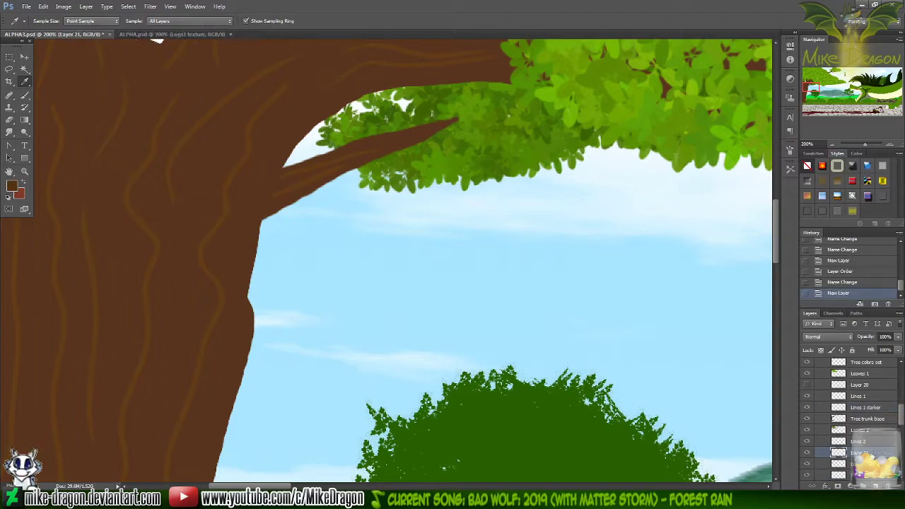
double_click(872, 453)
type("Lines 2 dark")
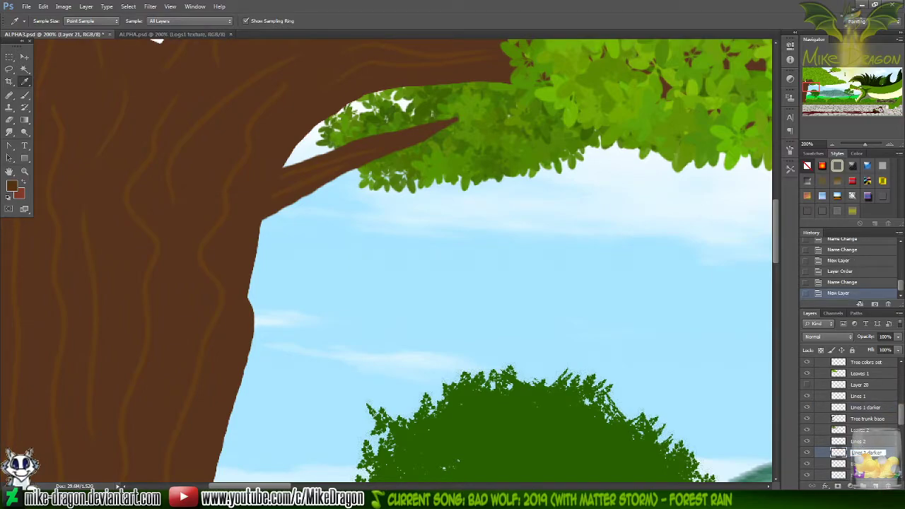
key("Return")
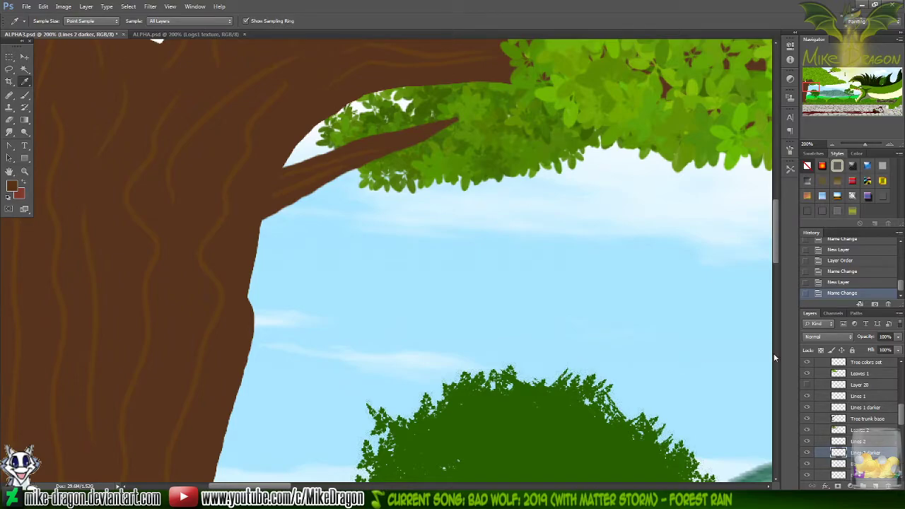
- Make Lines 1 darker the active layer and set the Brush tool to the 5 px tip with 100% hardness
left_click(864, 409)
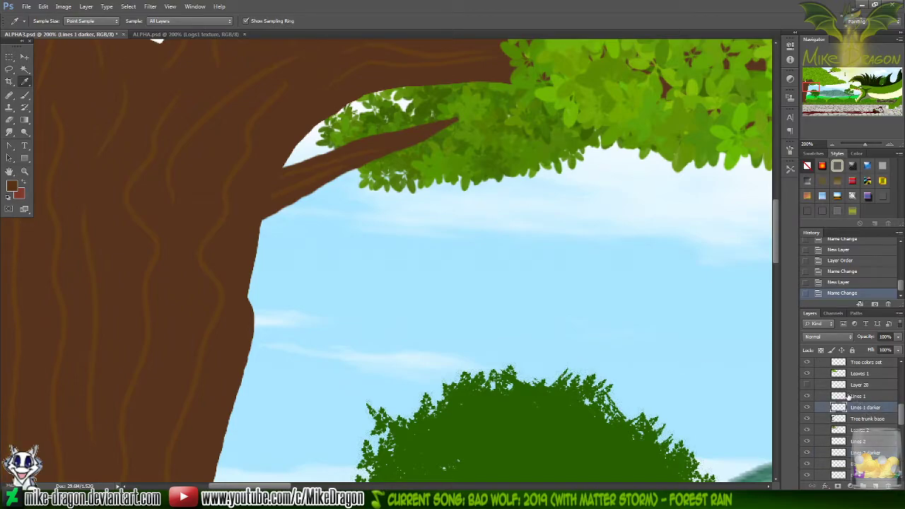
key("ctrl+minus")
key("b")
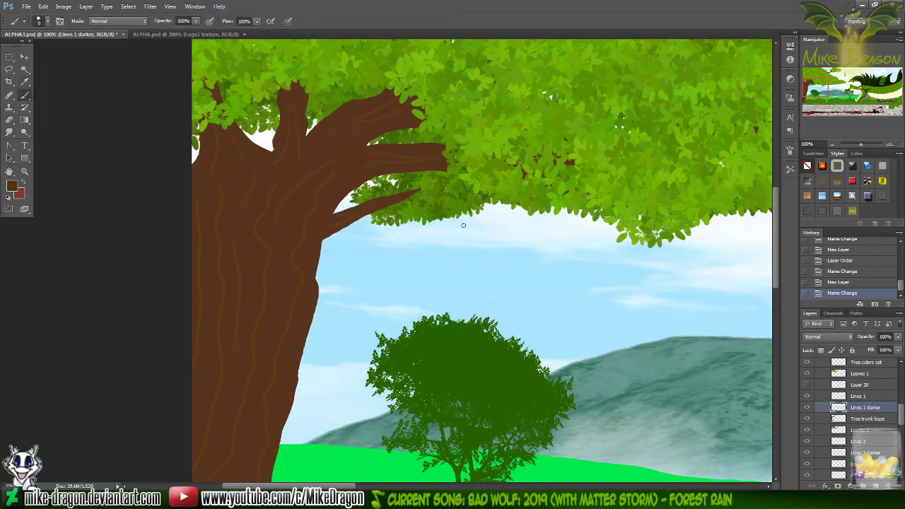
right_click(465, 231)
left_click(504, 145)
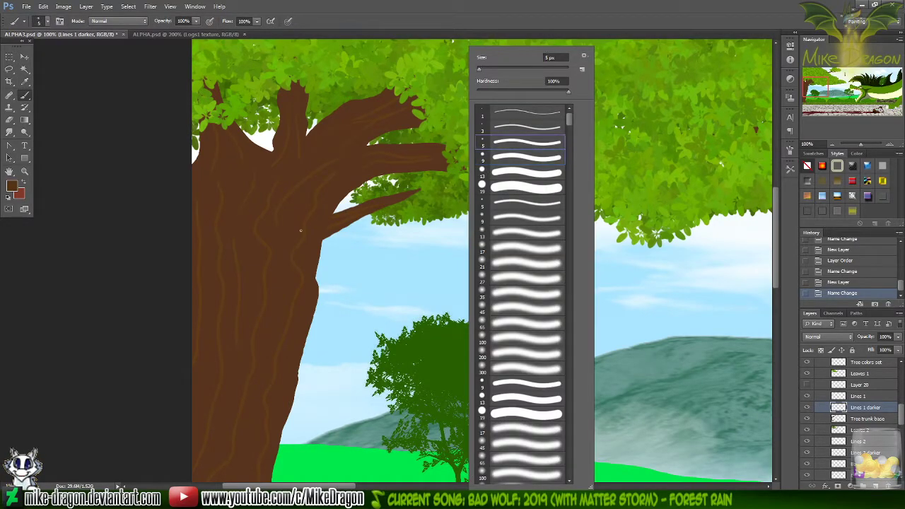
key("Return")
- Try dark strokes beside the trunk's bark lines, with the brush colour darkened to #492c10 for the second attempt, and undo them
left_click(301, 260)
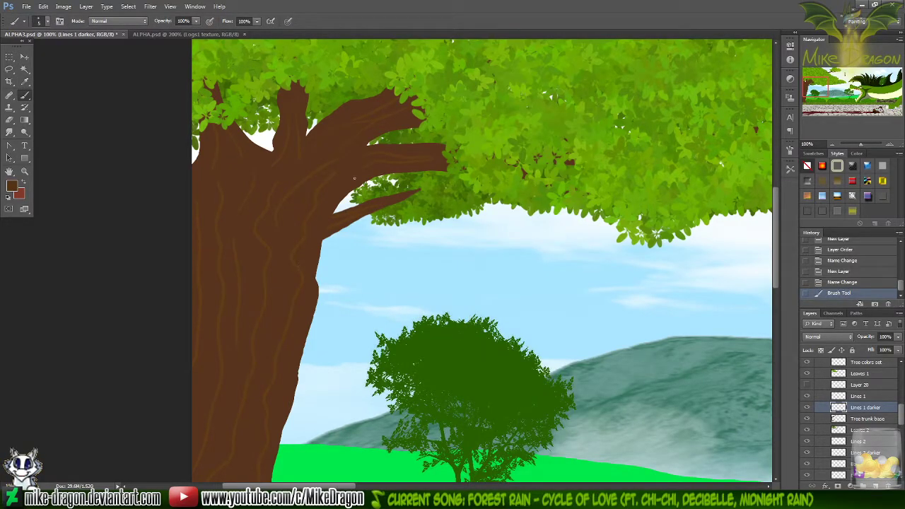
key("ctrl+z")
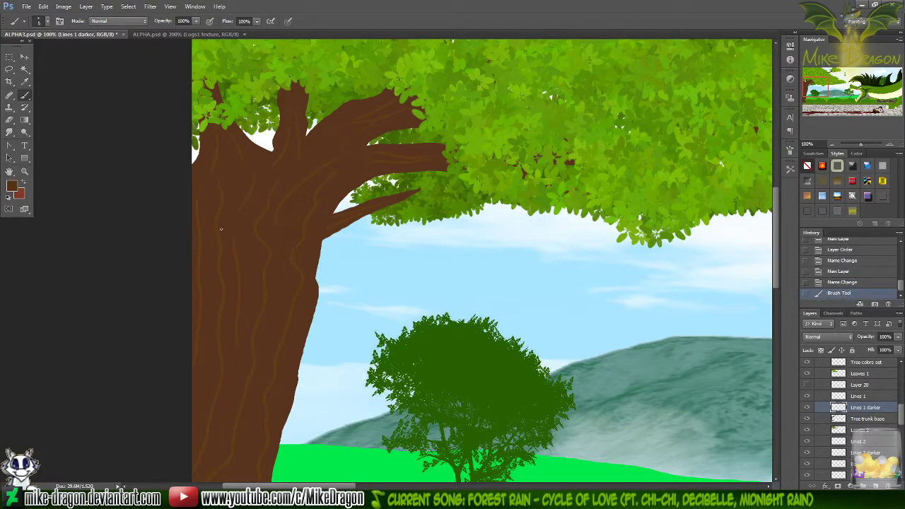
left_click(15, 187)
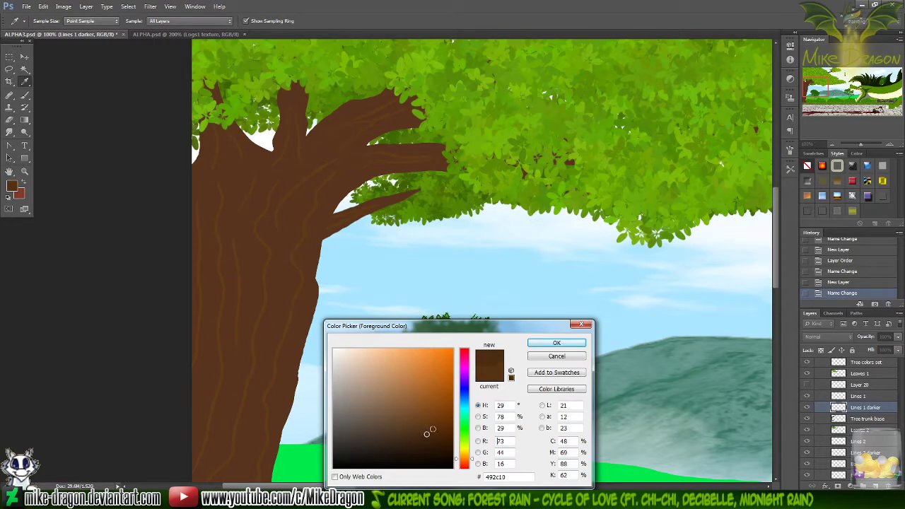
left_click(536, 345)
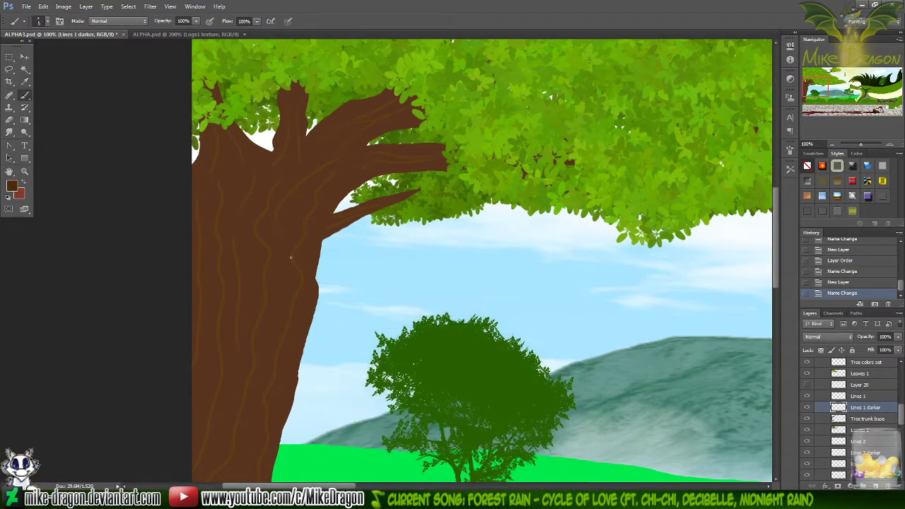
left_click_drag(298, 207, 275, 332)
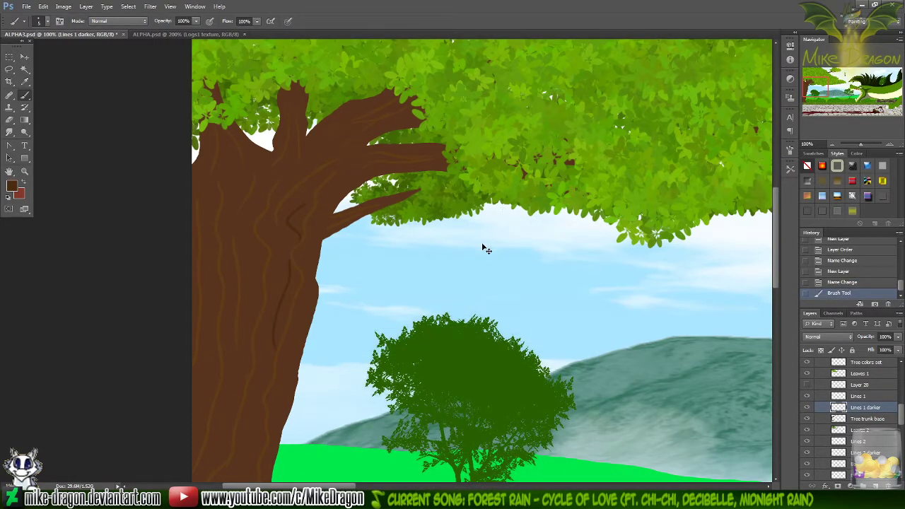
key("ctrl+z")
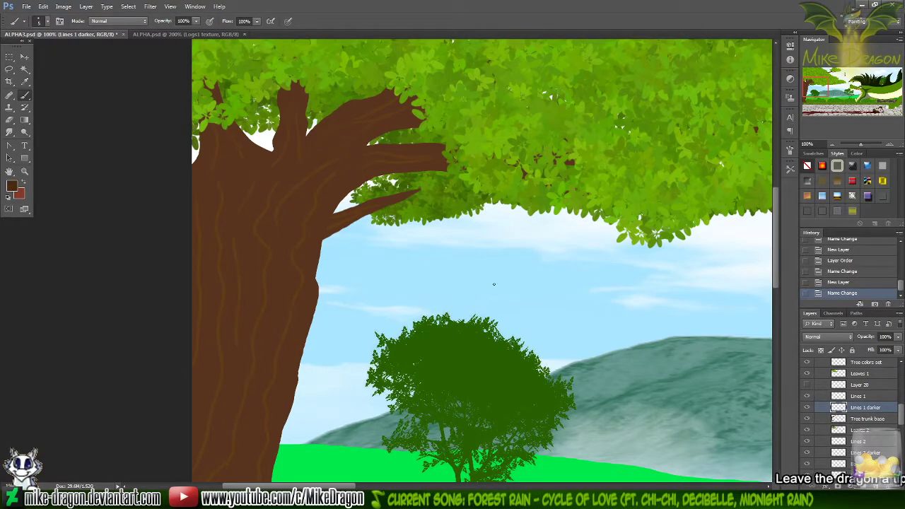
- Set the foreground colour to a dark brown of RGB 79, 48, 18 for the darker bark lines
left_click(11, 186)
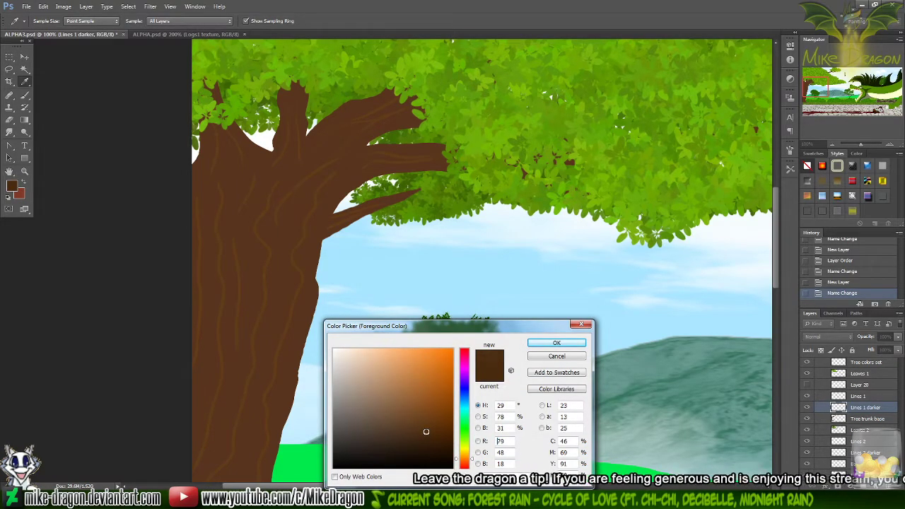
left_click(557, 342)
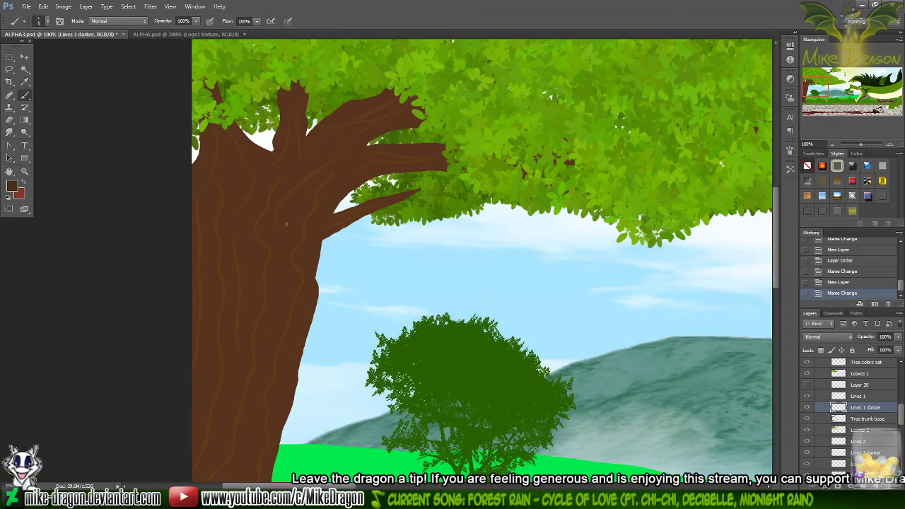
- Paint dark brown shading strokes beside the trunk's bark lines on Lines 1 darker, undoing the first test stroke
left_click_drag(286, 223, 294, 283)
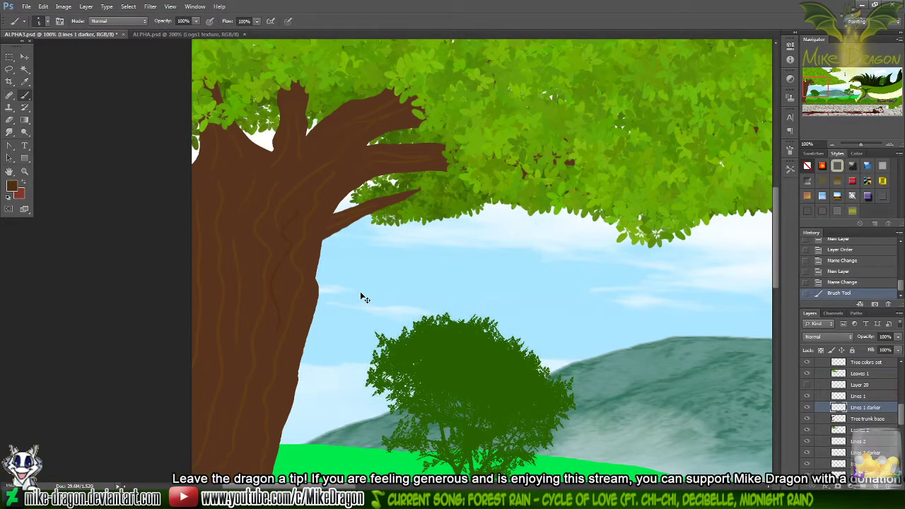
key("ctrl+z")
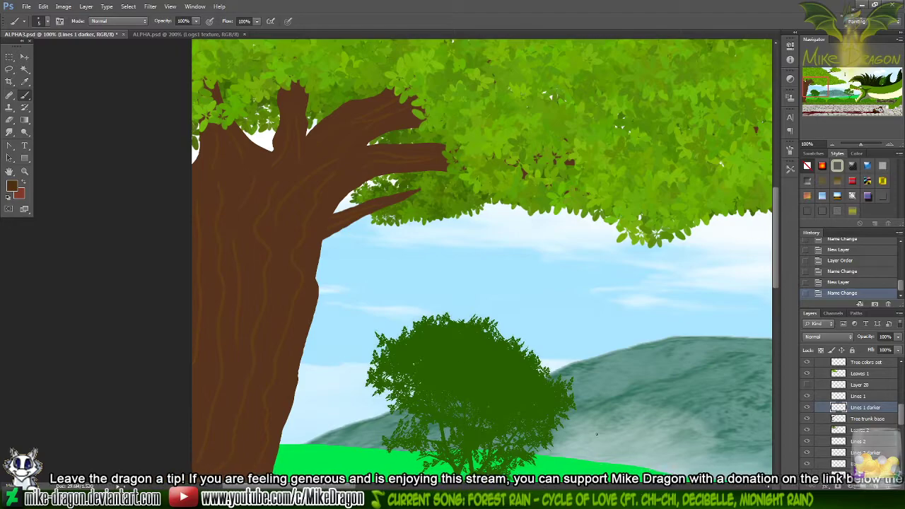
scroll(706, 420, "down", 5)
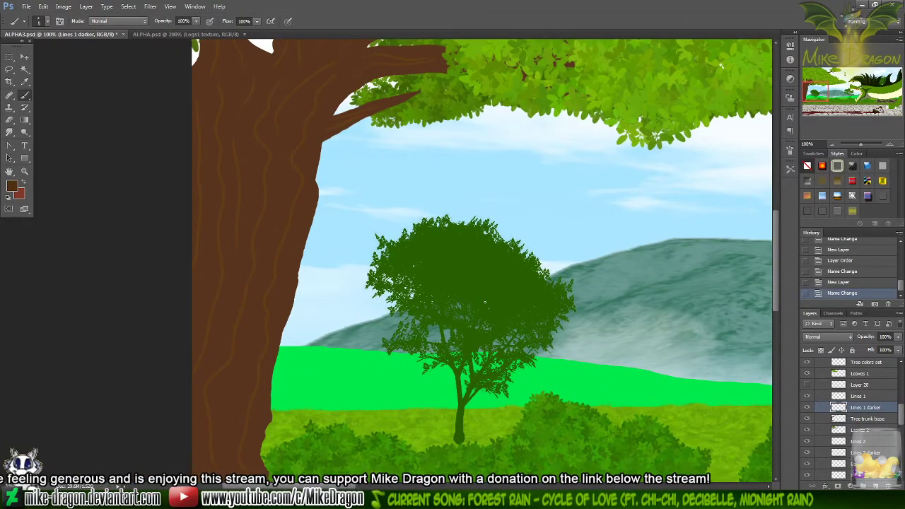
scroll(485, 303, "down", 1)
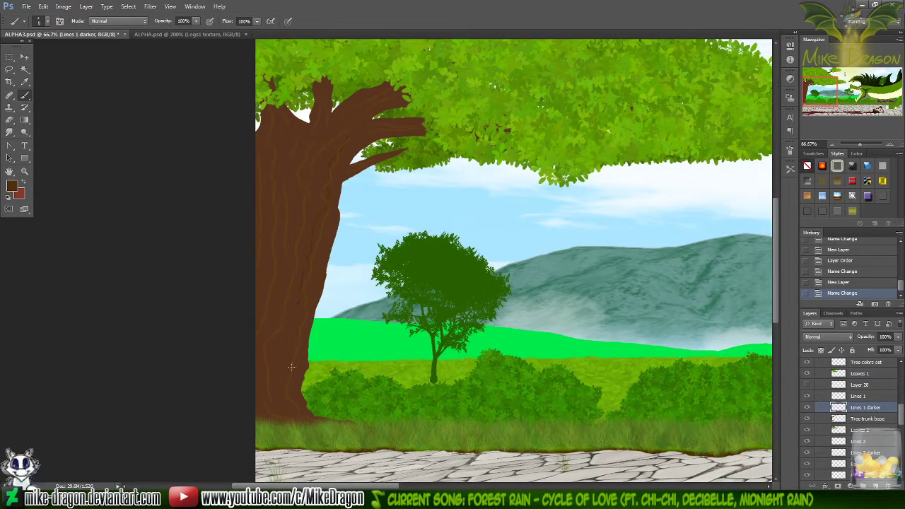
left_click(300, 406)
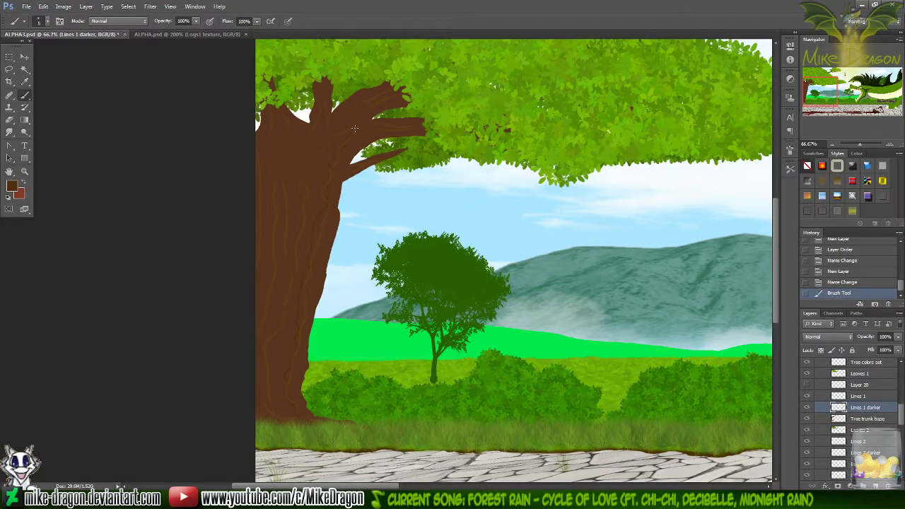
left_click(316, 169)
mouse_move(267, 392)
left_mouse_down()
mouse_move(286, 420)
mouse_move(292, 210)
left_mouse_up()
- Add dark strokes beside the bark lines in the trunk's upper middle and along its outer side, undoing misplaced ones
mouse_move(283, 177)
left_mouse_down()
mouse_move(280, 264)
mouse_move(294, 192)
left_mouse_up()
key("ctrl+z")
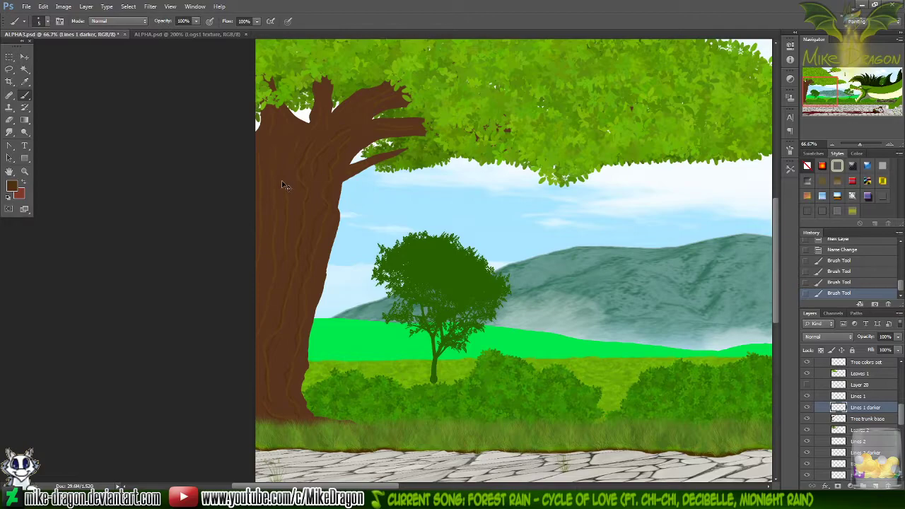
mouse_move(289, 228)
left_mouse_down()
mouse_move(283, 258)
mouse_move(282, 209)
left_mouse_up()
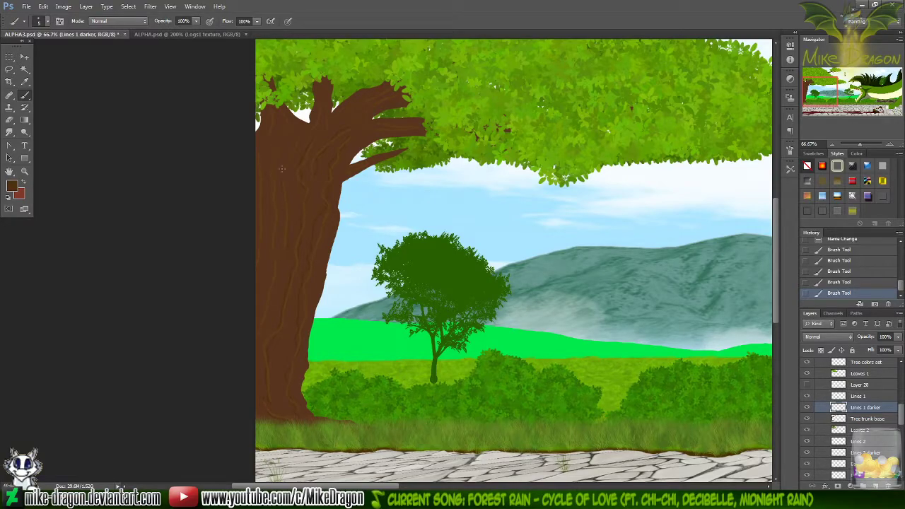
key("ctrl+z")
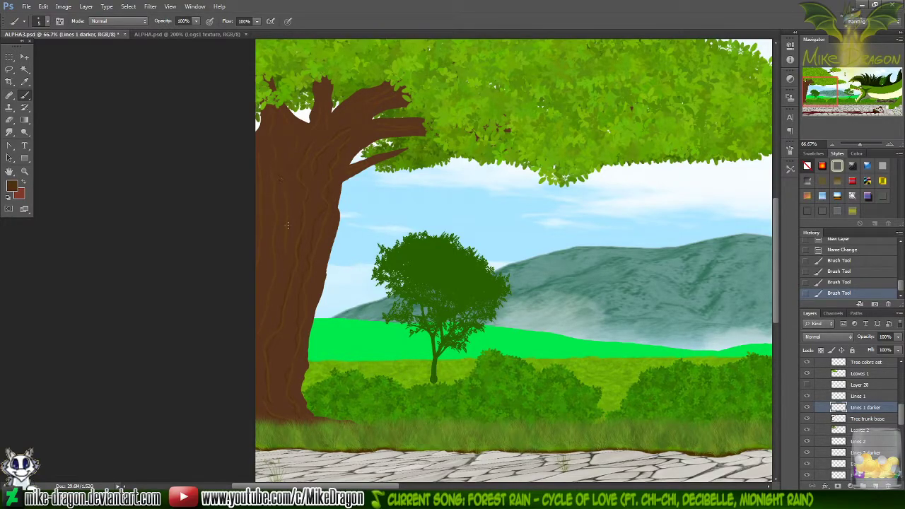
left_click_drag(287, 251, 284, 248)
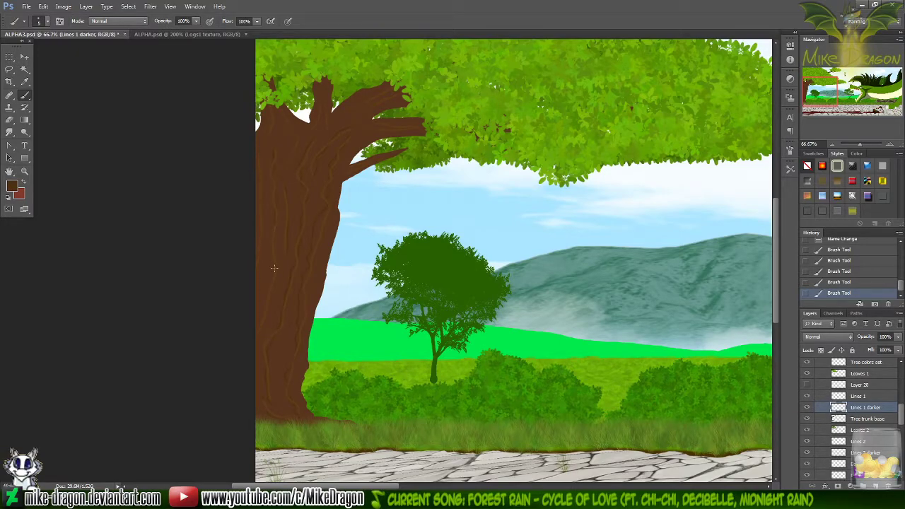
mouse_move(267, 297)
left_mouse_down()
mouse_move(259, 329)
mouse_move(263, 308)
left_mouse_up()
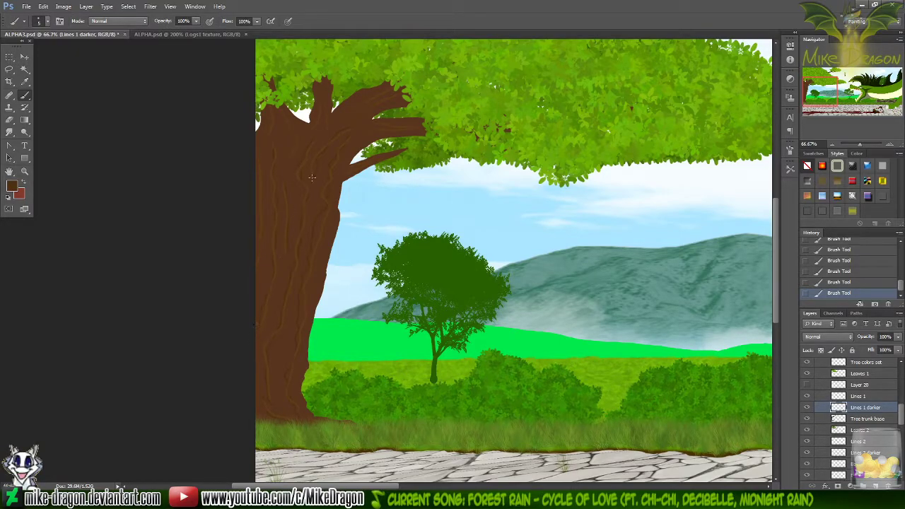
- Check the bark lines in the ALPHA.psd reference, and paint more dark strokes along the trunk's outer edge in ALPHA3.psd
left_click(190, 34)
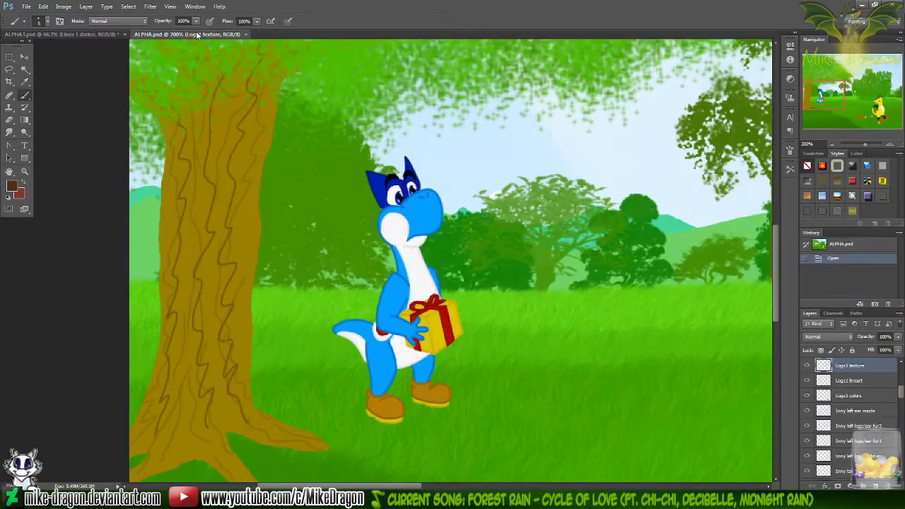
left_click(128, 34)
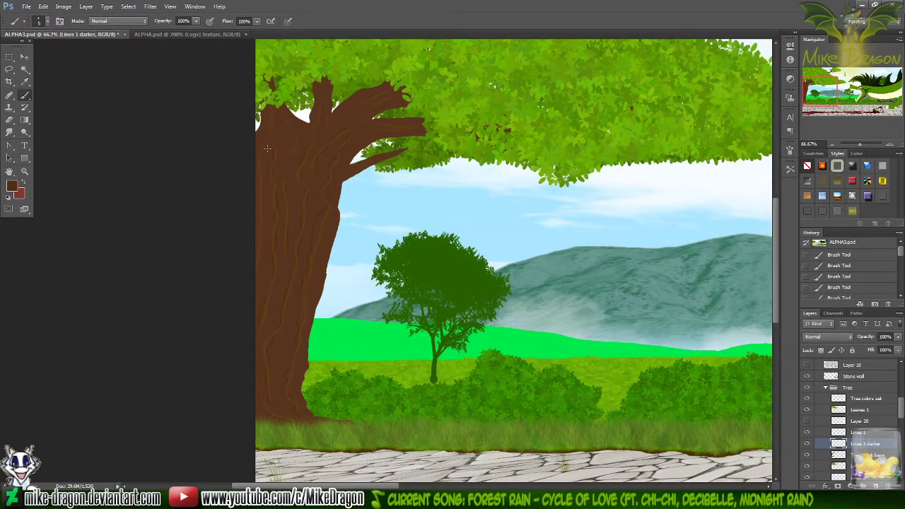
mouse_move(259, 153)
left_mouse_down()
mouse_move(264, 214)
mouse_move(253, 257)
mouse_move(255, 246)
left_mouse_up()
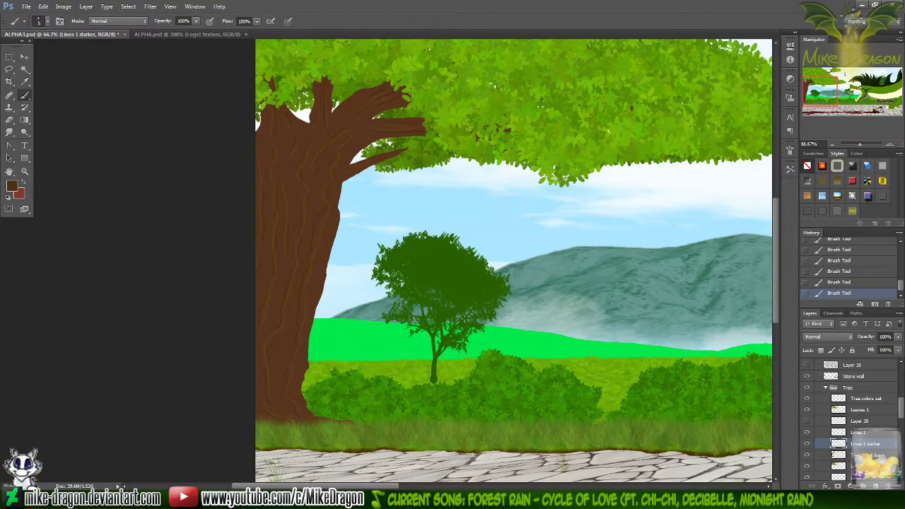
- Try a dark stroke across the fork of the upper branch and undo it
left_click_drag(827, 95, 840, 79)
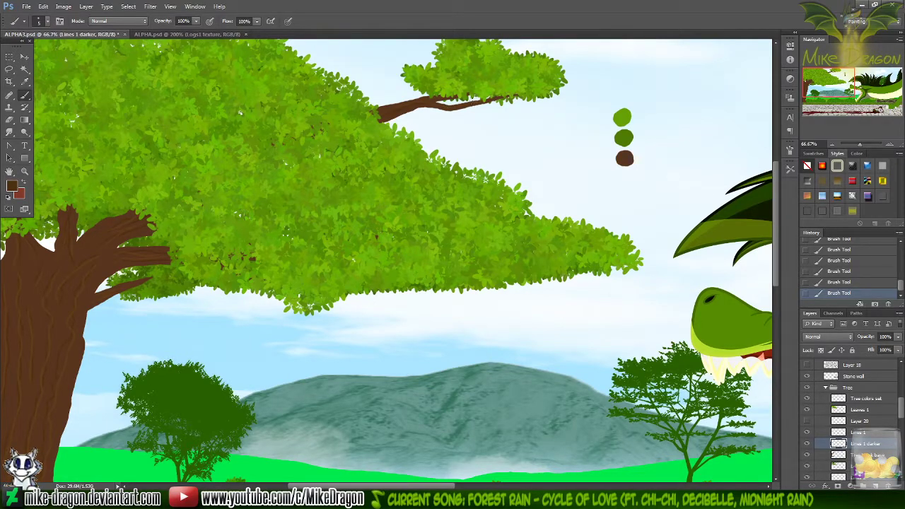
scroll(481, 92, "up", 5)
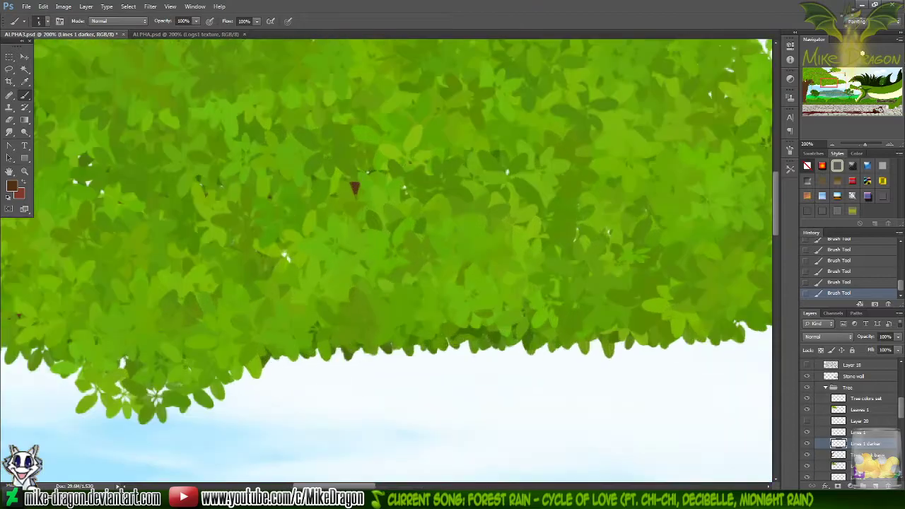
scroll(386, 260, "up", 10)
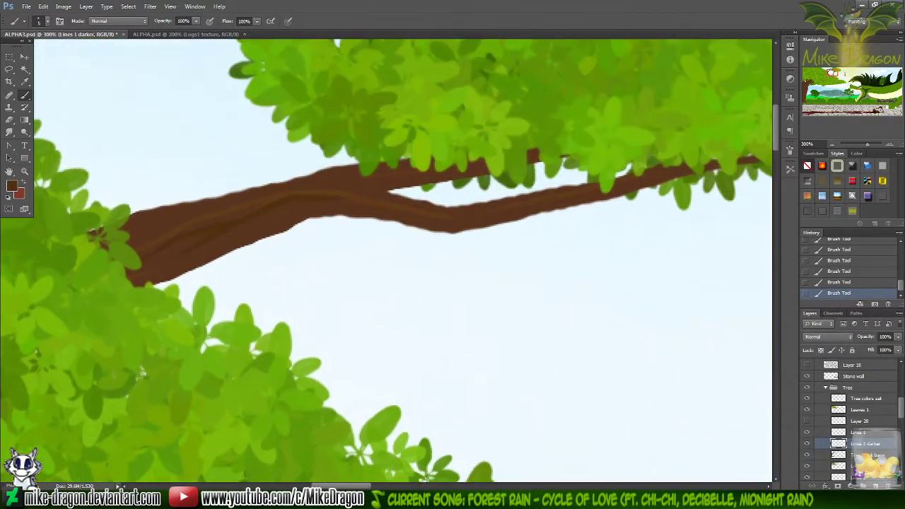
scroll(141, 371, "right", 2)
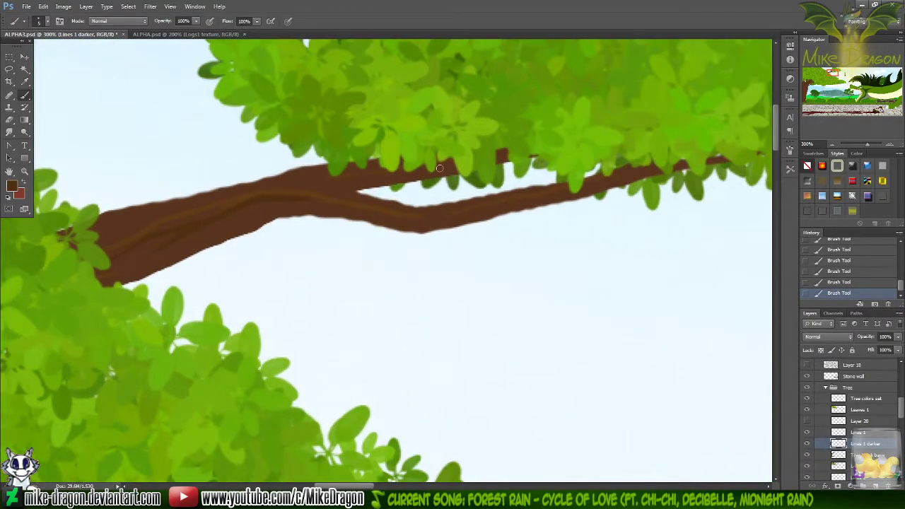
left_click_drag(363, 187, 323, 235)
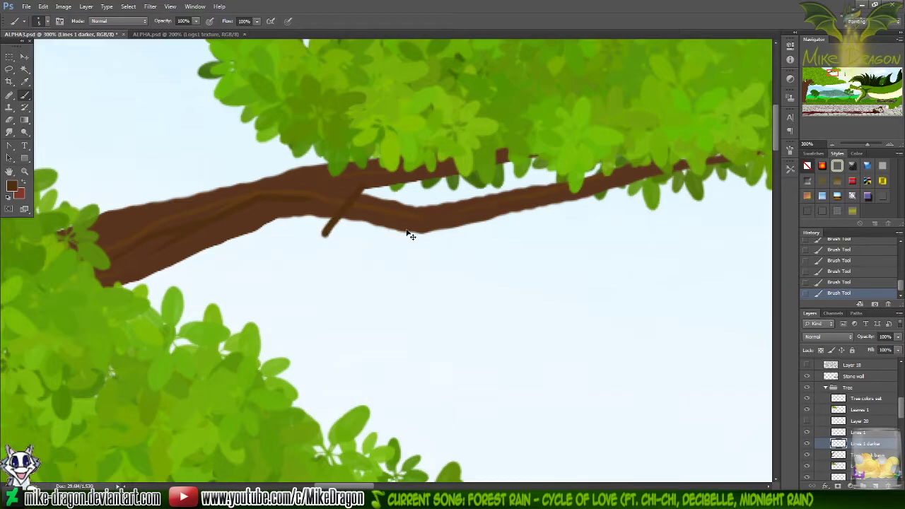
key("ctrl+z")
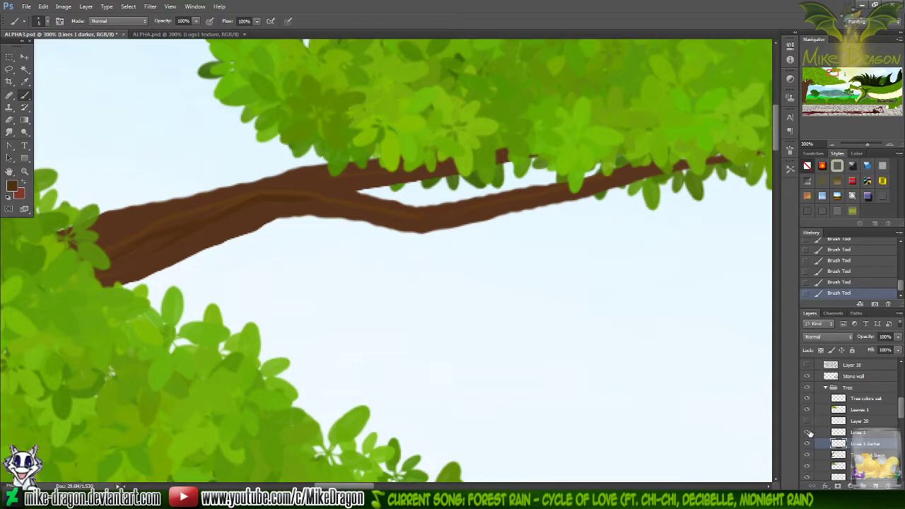
- Toggle the Lines 1 layer off and on to inspect its bark lines on the trunk and lower branches
left_click_drag(839, 74, 807, 125)
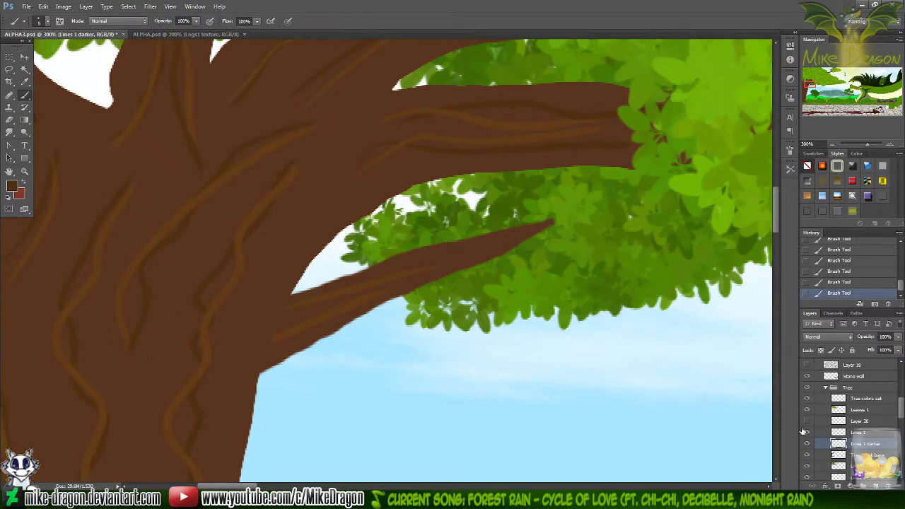
left_click(807, 433)
left_click(808, 434)
left_click_drag(804, 69, 826, 76)
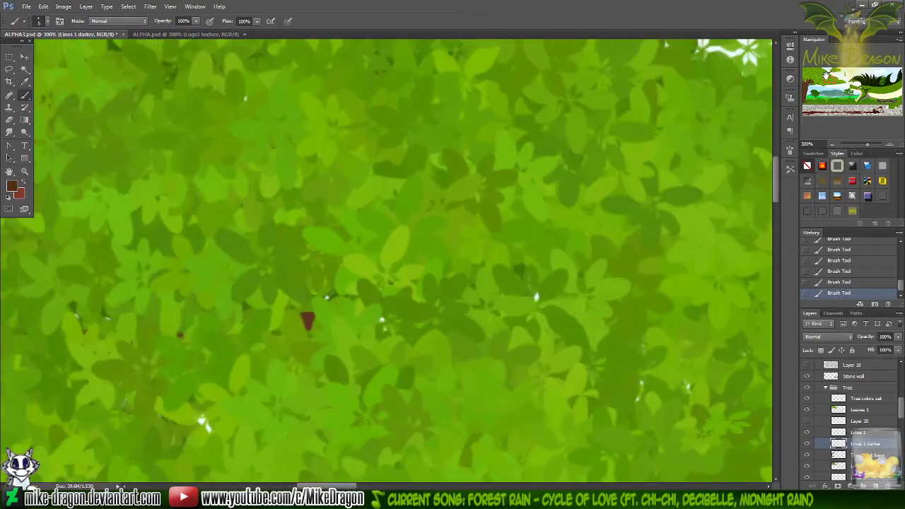
- Toggle the Leaves 2 and Tree trunk base layers off and on to examine what each contributes to the tree
key("ctrl+minus")
key("ctrl+minus")
key("ctrl+minus")
key("ctrl+minus")
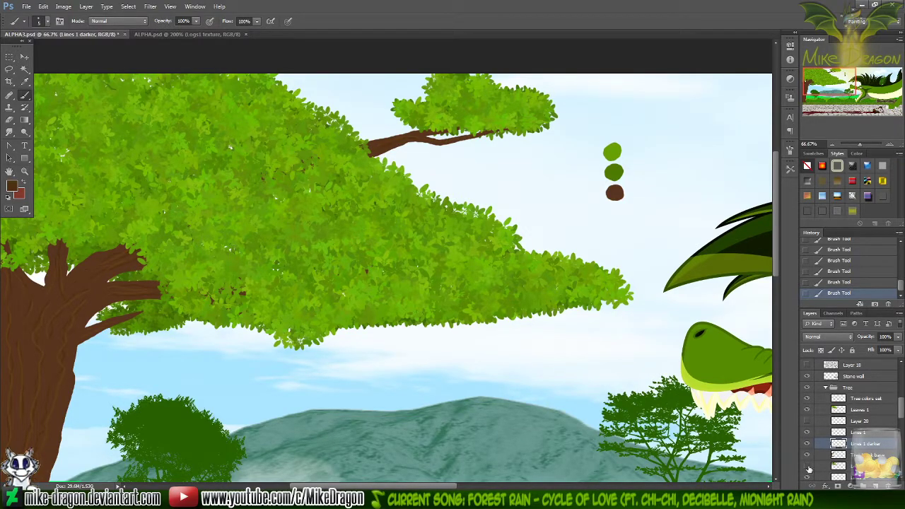
left_click(807, 467)
left_click(809, 467)
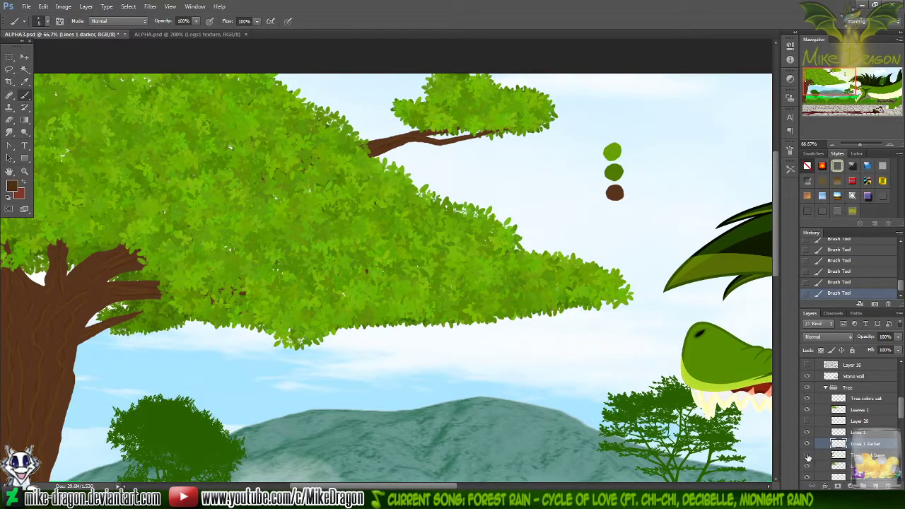
left_click(808, 457)
left_click(808, 456)
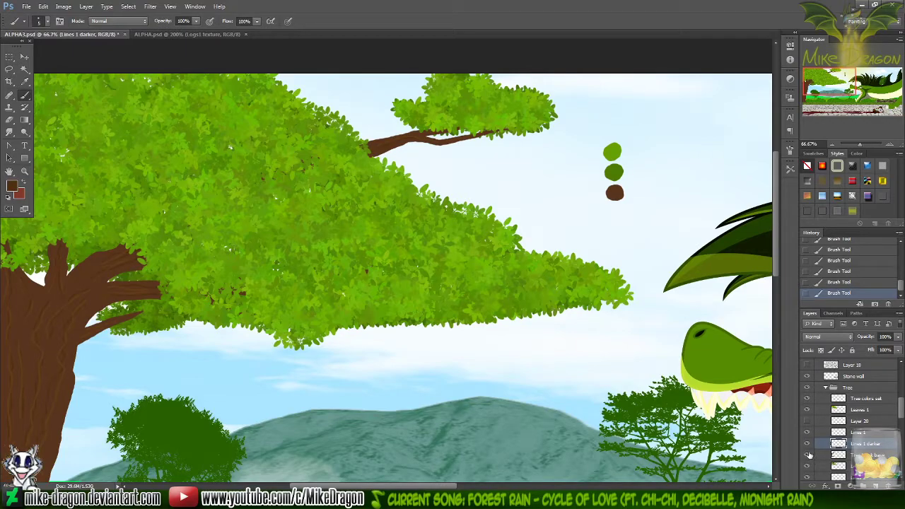
- Compare the upper branch with Lines 1 darker and Tree trunk base each toggled off and on
key("ctrl+plus")
key("ctrl+plus")
key("ctrl+plus")
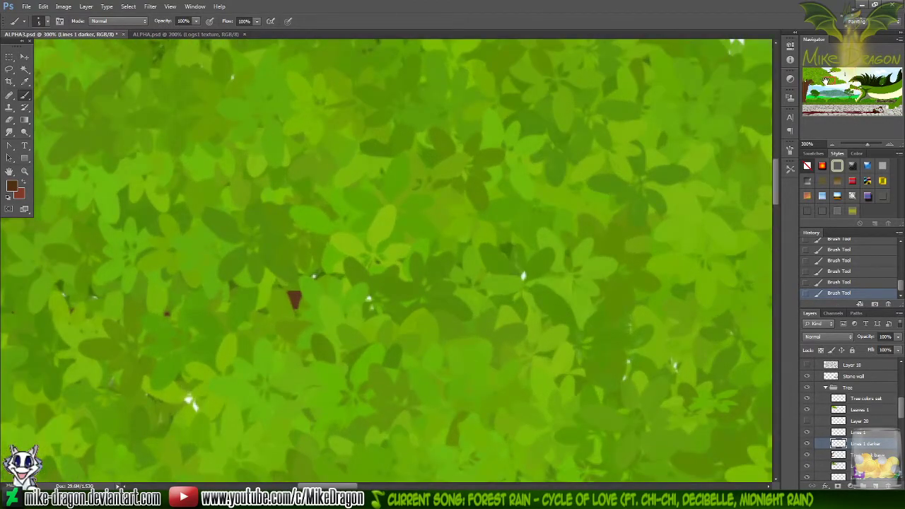
left_click_drag(825, 80, 814, 100)
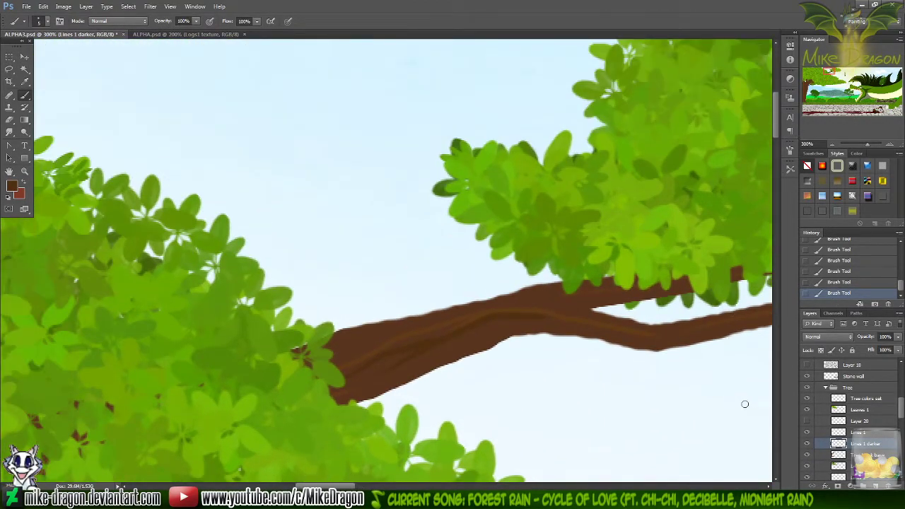
left_click(807, 443)
left_click(807, 443)
left_click(807, 455)
left_click(807, 455)
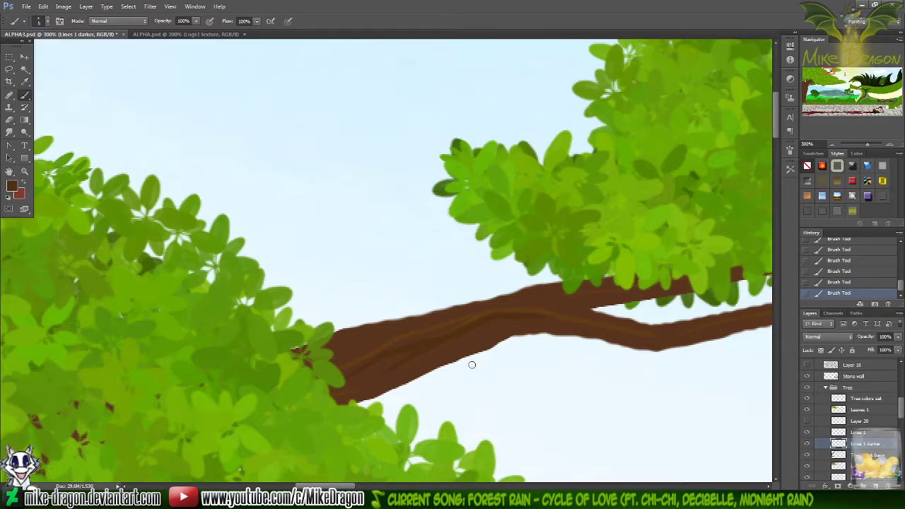
- Swap the brush colours, sample the lighter brown bark line on the upper branch as foreground, and return to the Brush tool
key("x")
key("i")
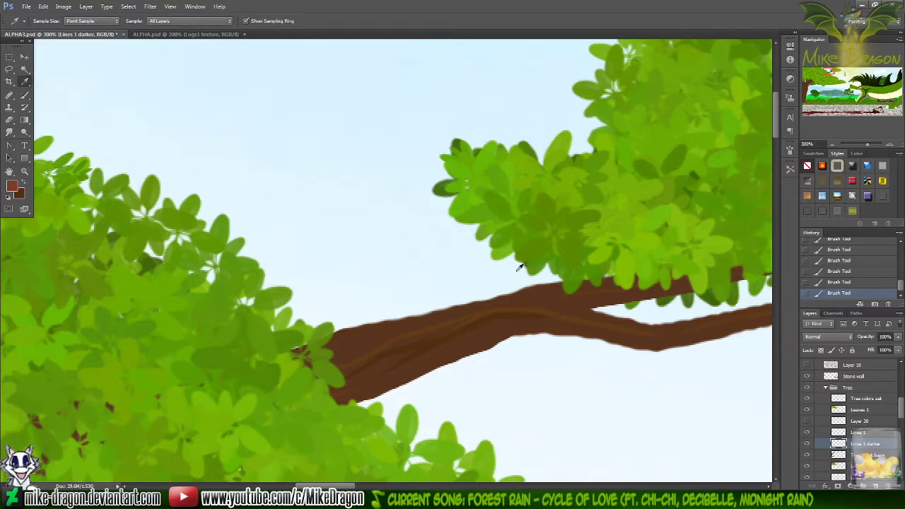
left_click(483, 311)
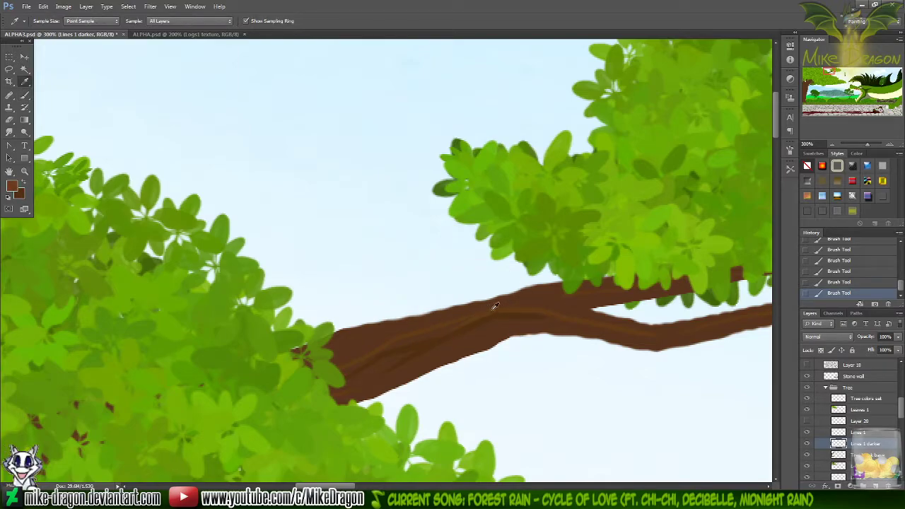
key("b")
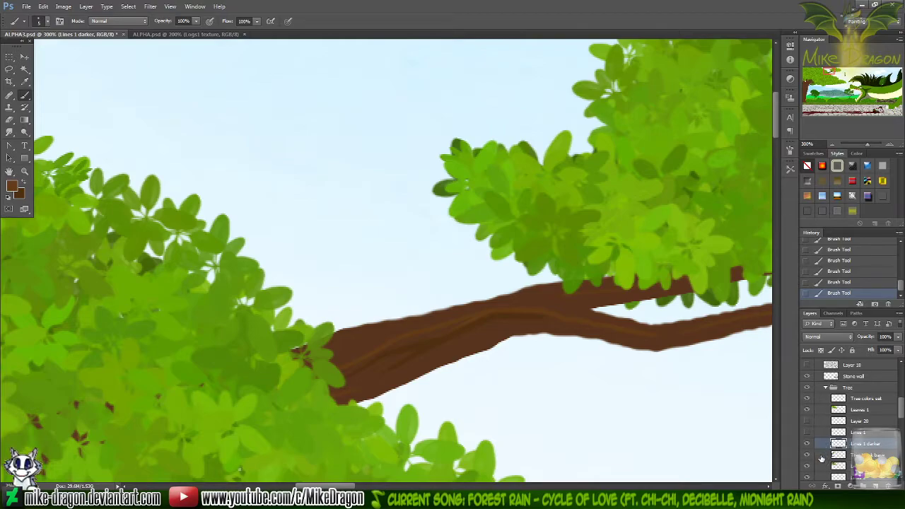
- Hide Lines 1 darker, Leaves 2 and Leaves 1 to expose the branches, and make Tree trunk base the active layer
left_click(807, 444)
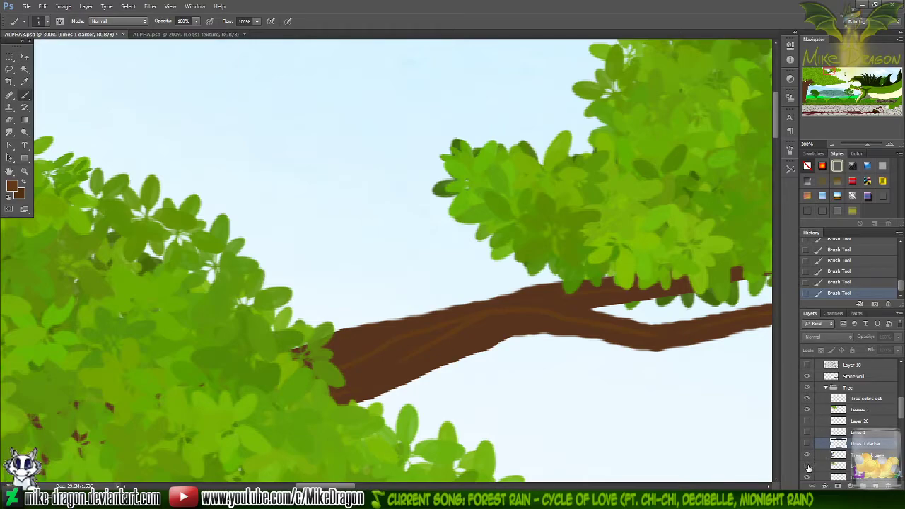
left_click(809, 467)
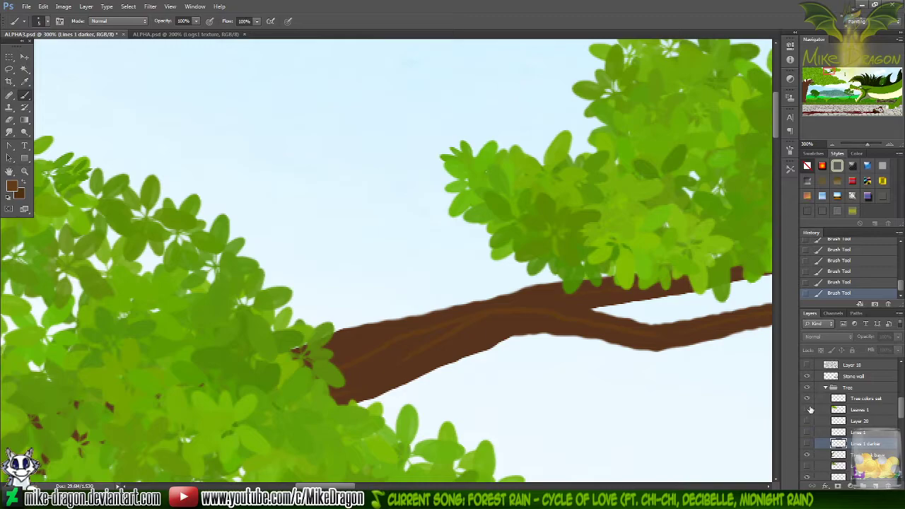
left_click(806, 410)
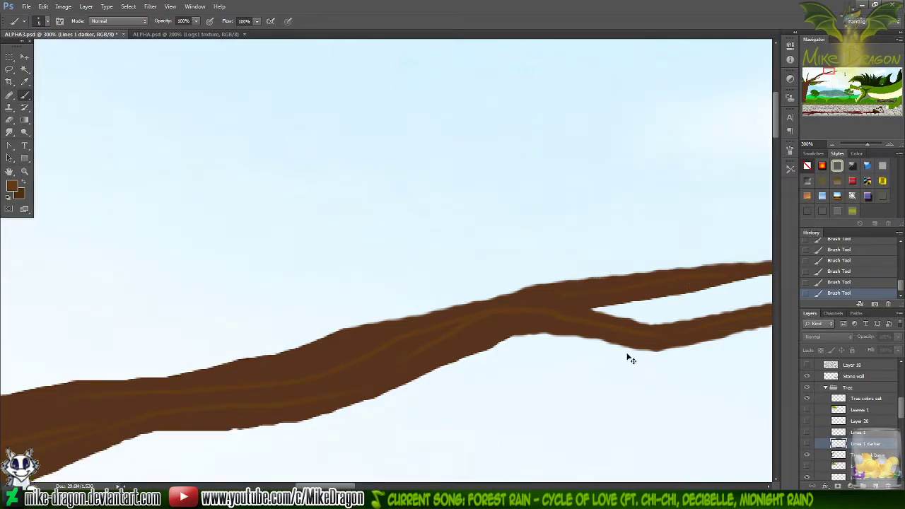
key("ctrl+minus")
key("ctrl+minus")
key("ctrl+minus")
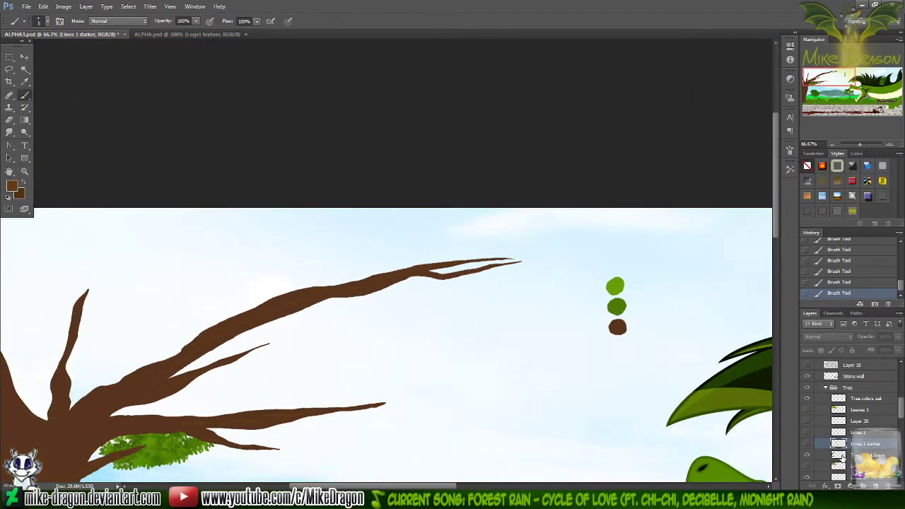
left_click(867, 455)
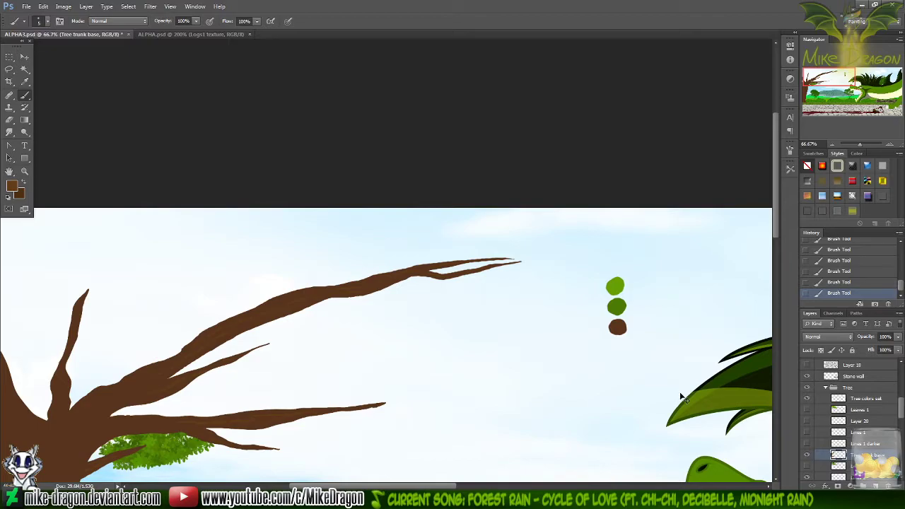
- Load the Tree trunk base artwork as a selection and check its outline by hiding and reshowing the layer
key("ctrl+a")
key("v")
key("Right")
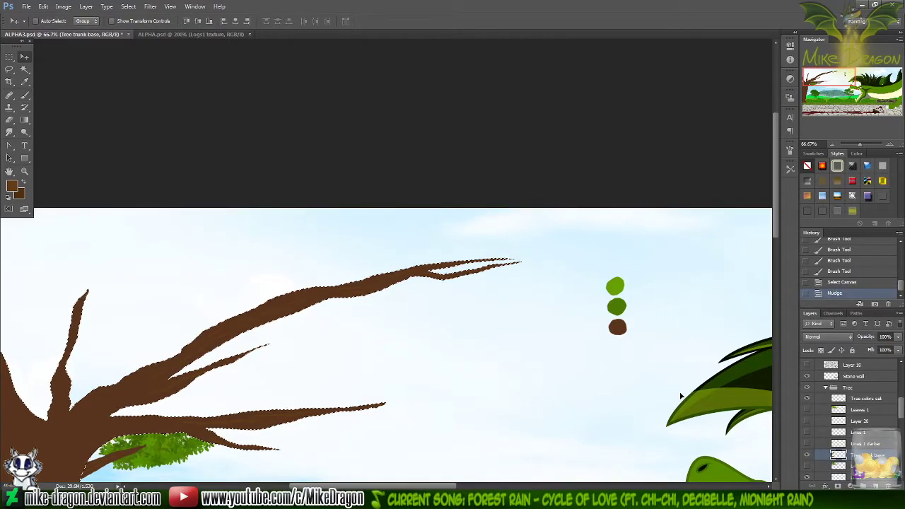
key("ctrl+plus")
key("ctrl+minus")
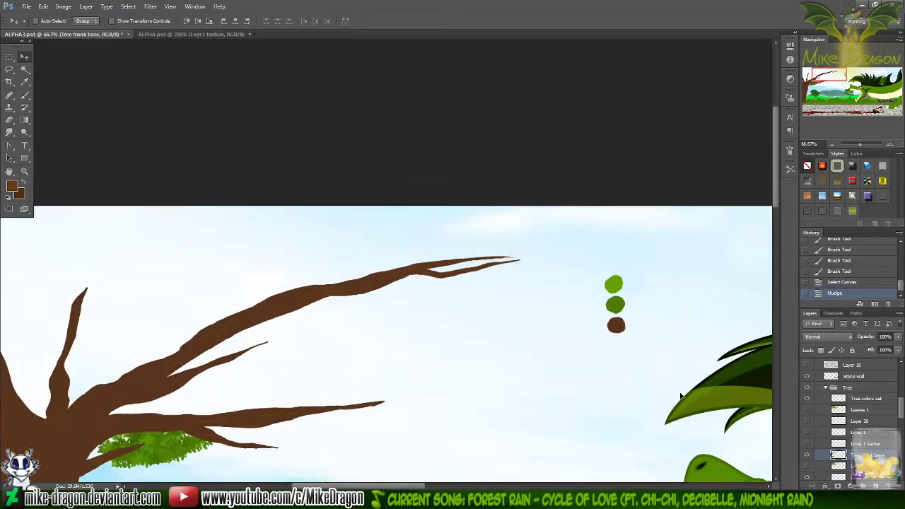
left_click(808, 456)
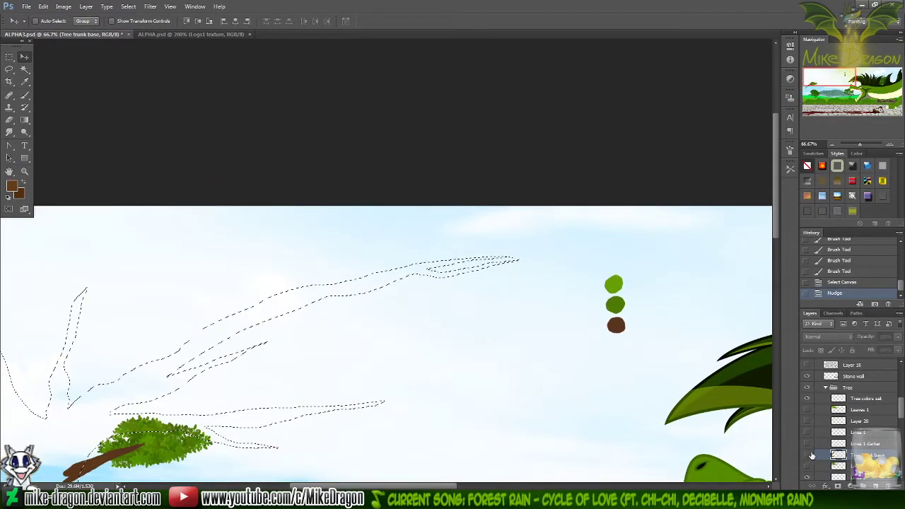
left_click(807, 456)
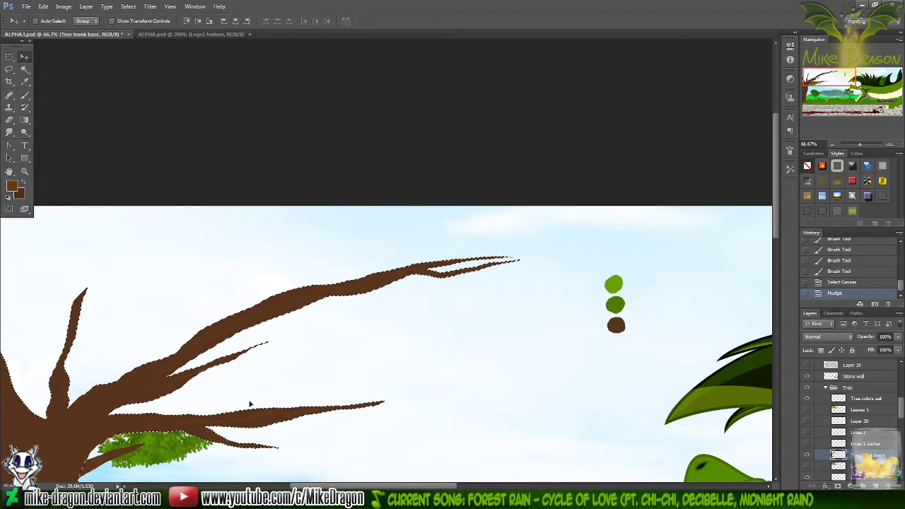
- Swap the brush colours and set up a hard round brush enlarged to 81 px
key("b")
key("x")
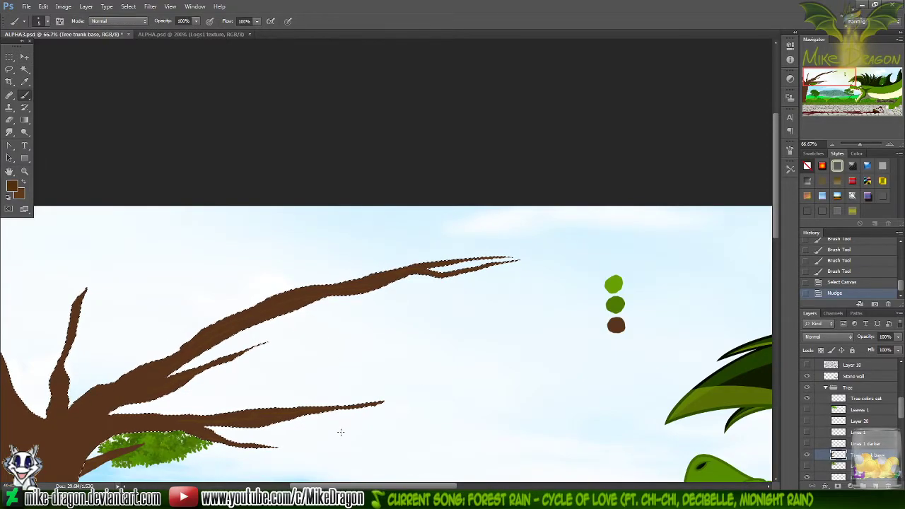
right_click(212, 306)
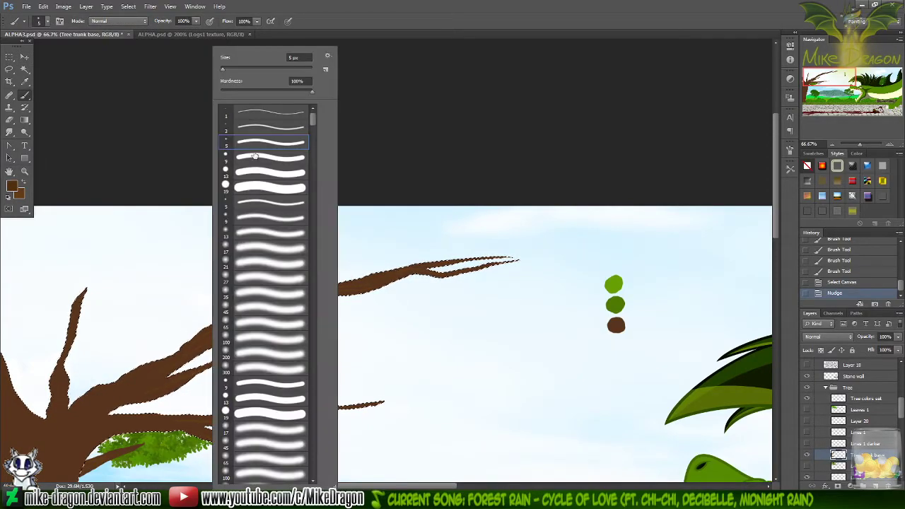
left_click(237, 188)
left_click_drag(229, 68, 233, 67)
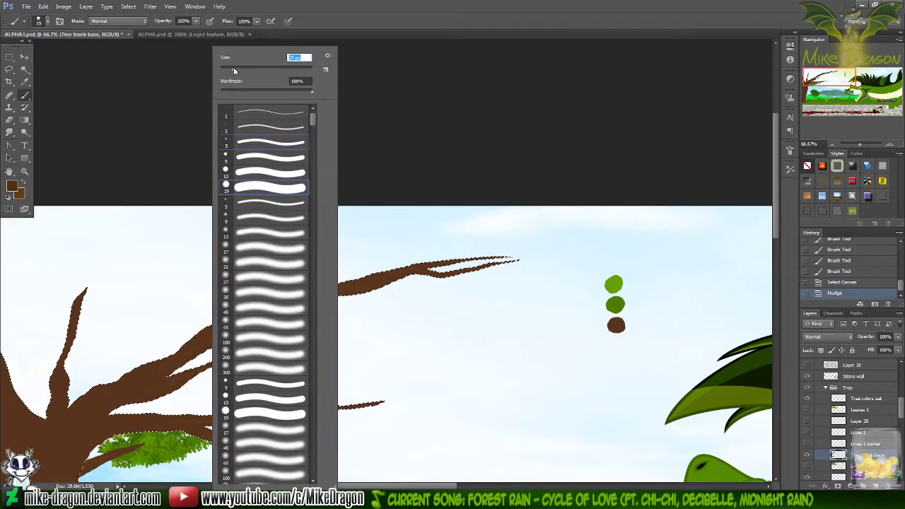
key("Return")
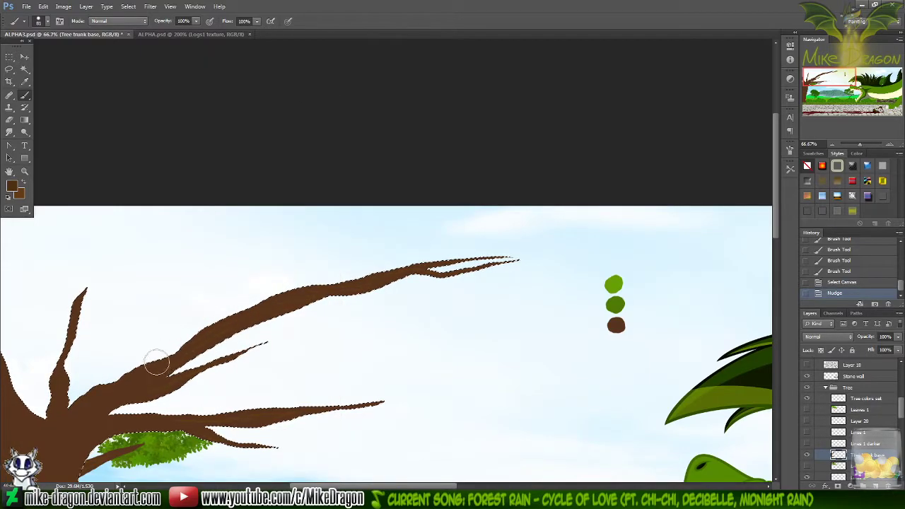
left_click_drag(174, 364, 264, 330)
key("ctrl+z")
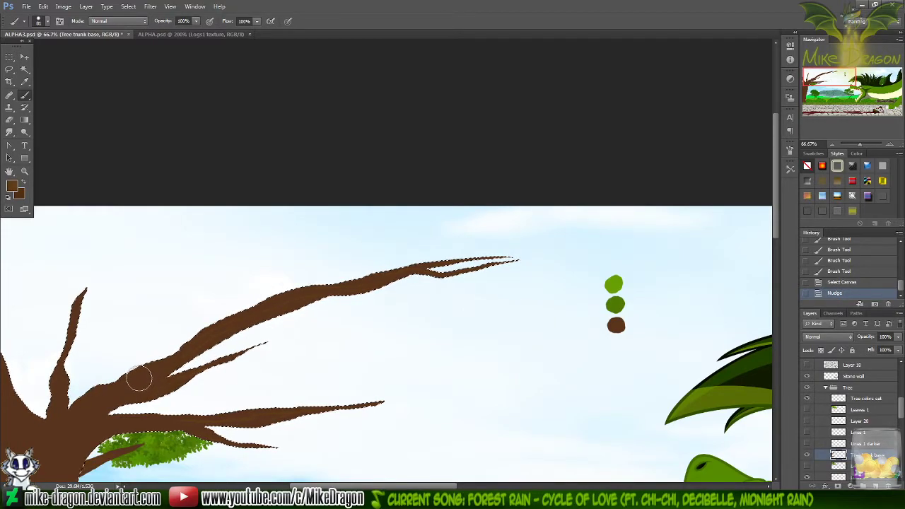
left_click_drag(170, 362, 217, 342)
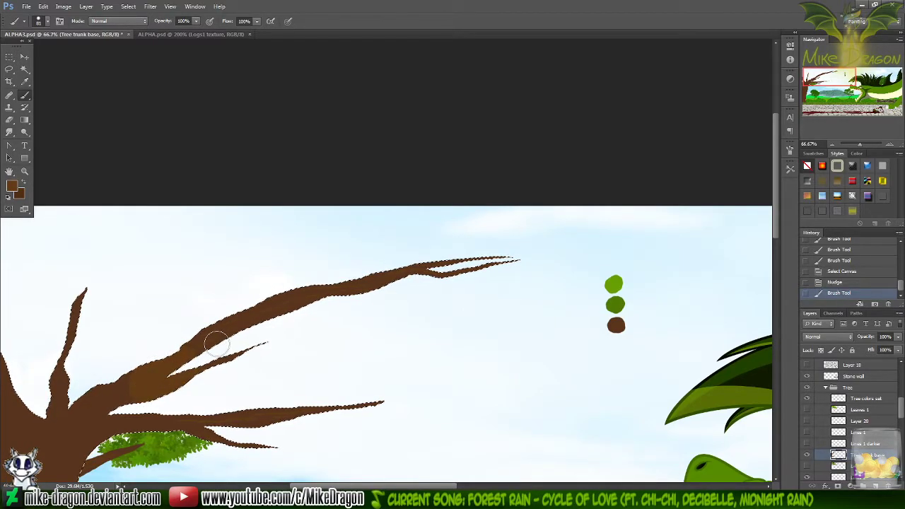
key("ctrl+z")
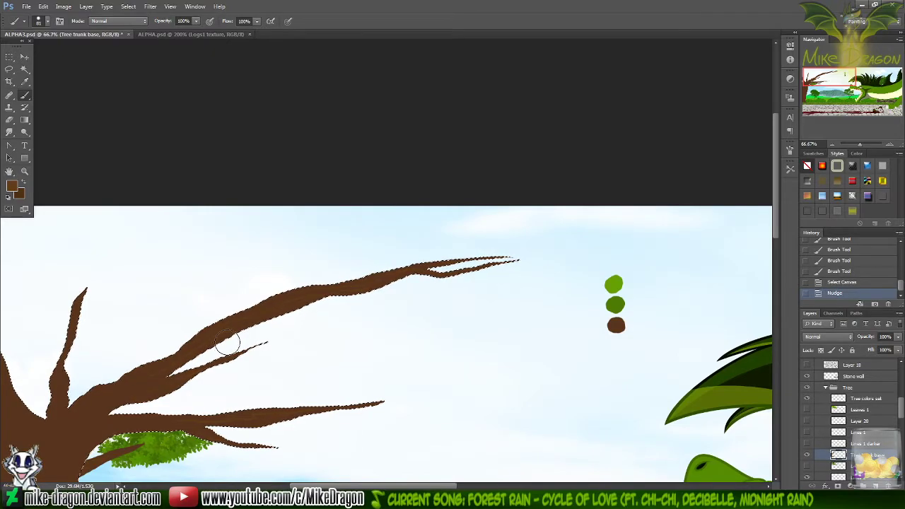
- Sample the trunk's base brown, paint over the stray bark lines on the selected branches, and deselect
key("i")
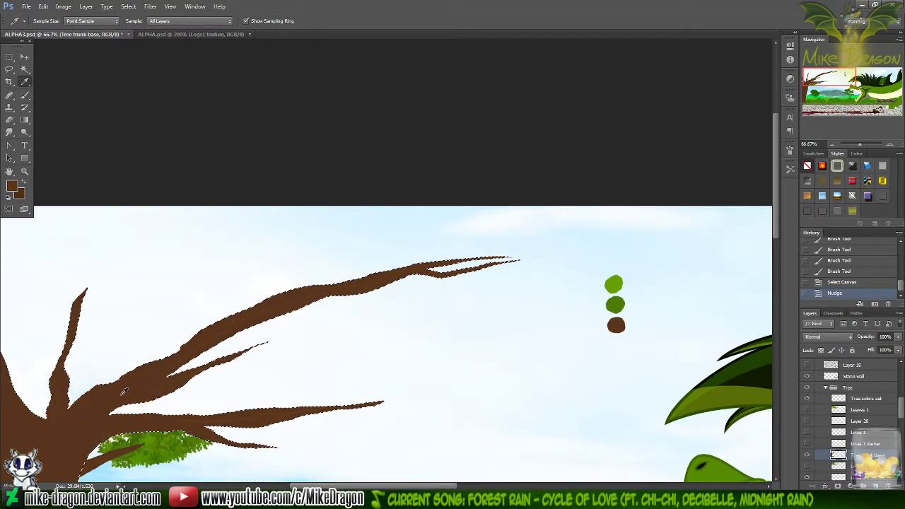
key("b")
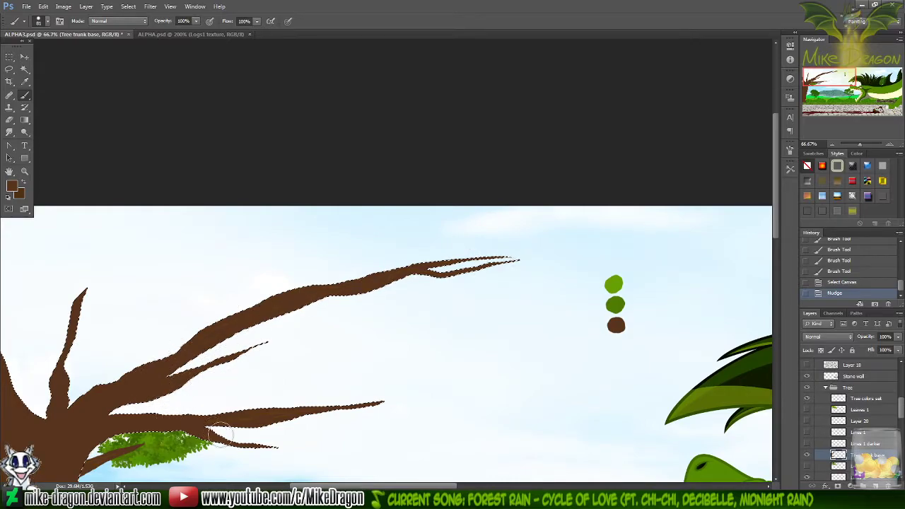
mouse_move(208, 457)
left_mouse_down()
mouse_move(291, 454)
mouse_move(239, 421)
mouse_move(316, 386)
mouse_move(350, 354)
left_mouse_up()
key("ctrl+d")
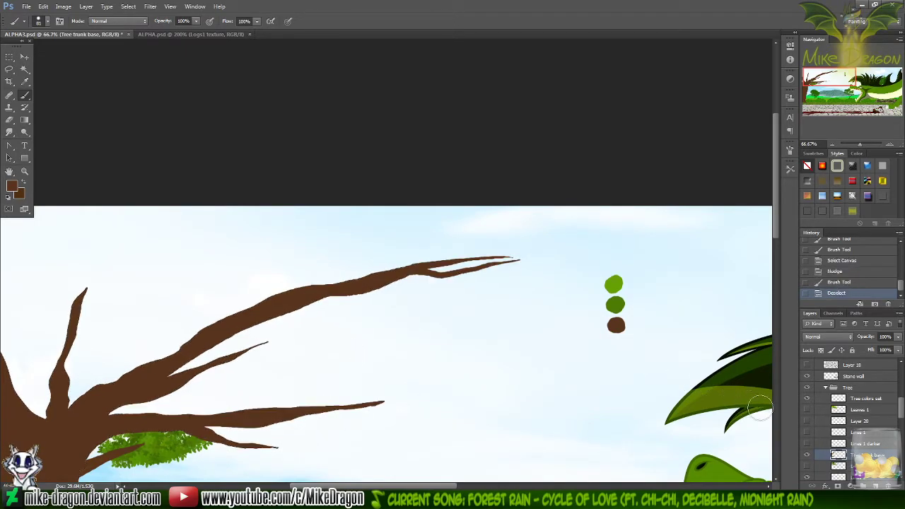
- Show the Leaves 2 layer again and make Lines 1 the active, visible layer
left_click(807, 465)
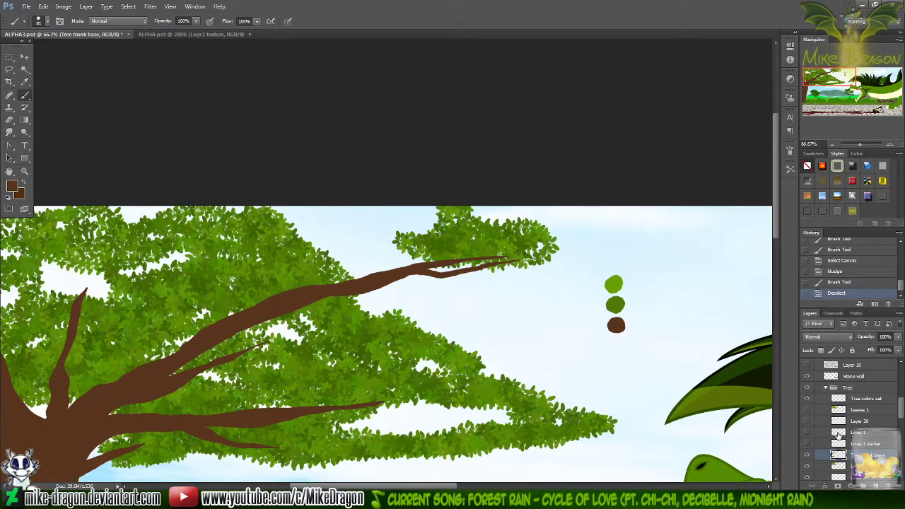
left_click(841, 433)
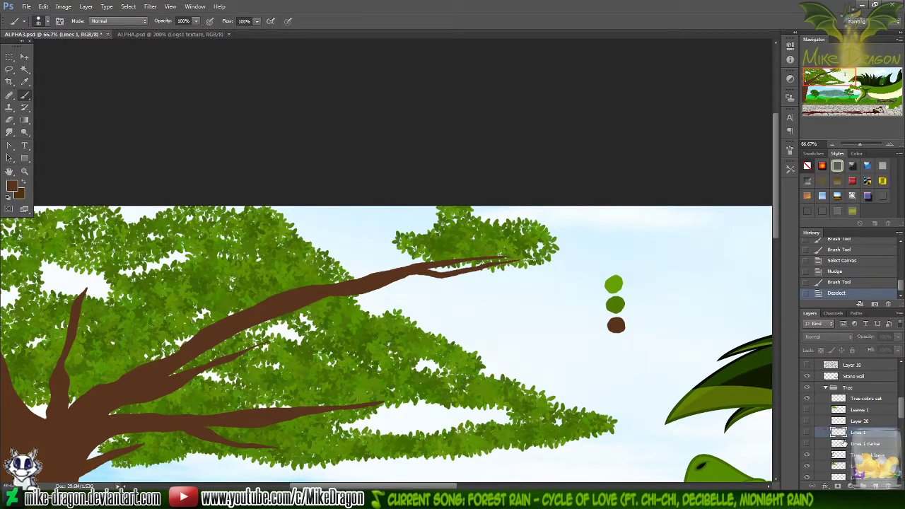
left_click(806, 432)
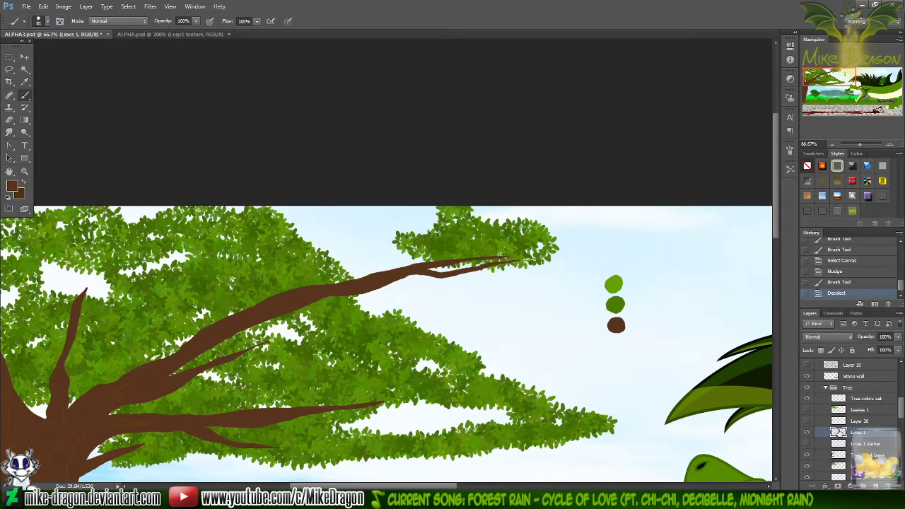
- Show Lines 1 darker and sample the trunk's lighter and darker bark line browns as the two brush colours
key("ctrl+plus")
key("ctrl+plus")
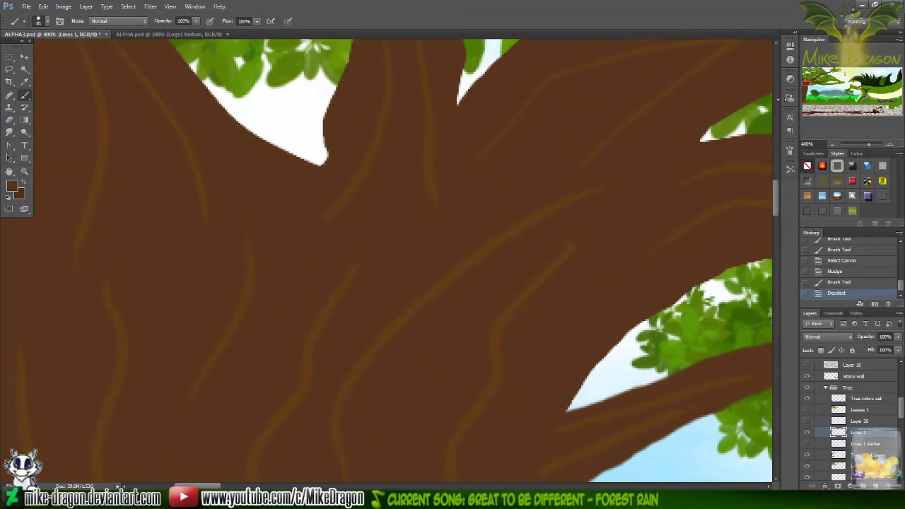
key("i")
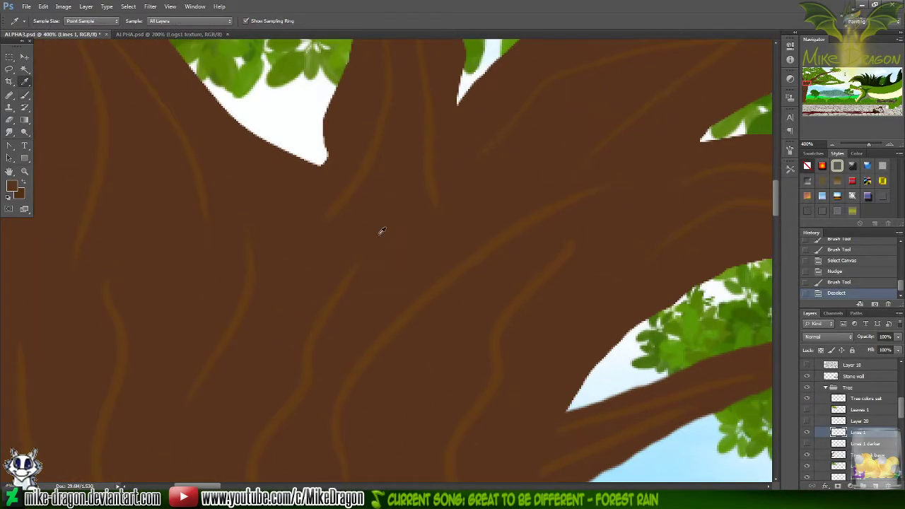
left_click(400, 320)
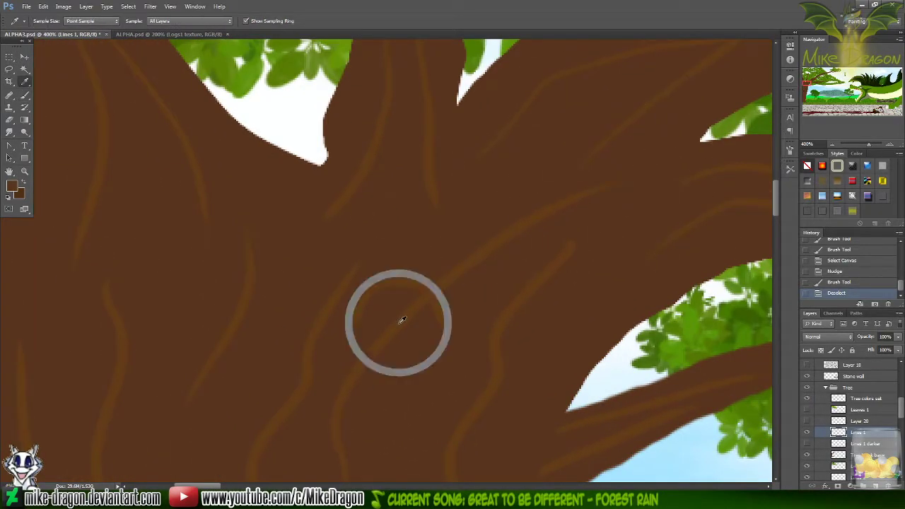
left_click(806, 443)
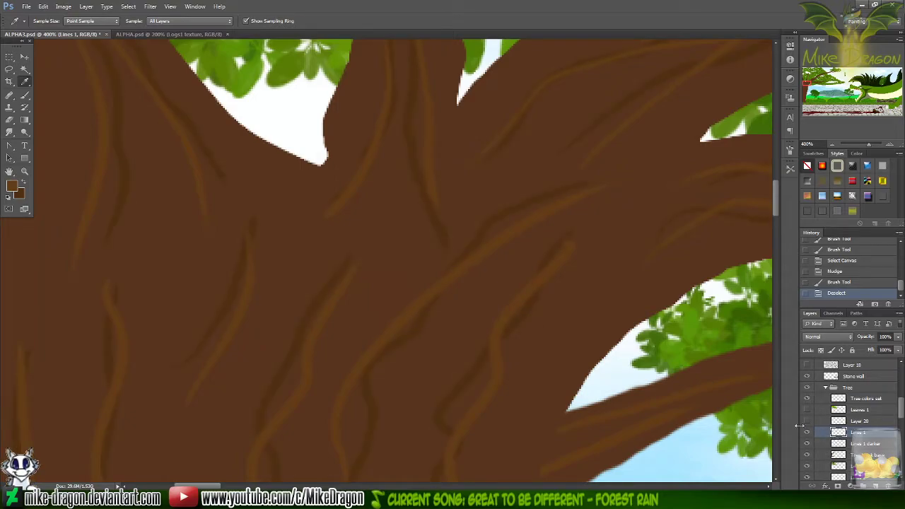
left_click(238, 278)
key("b")
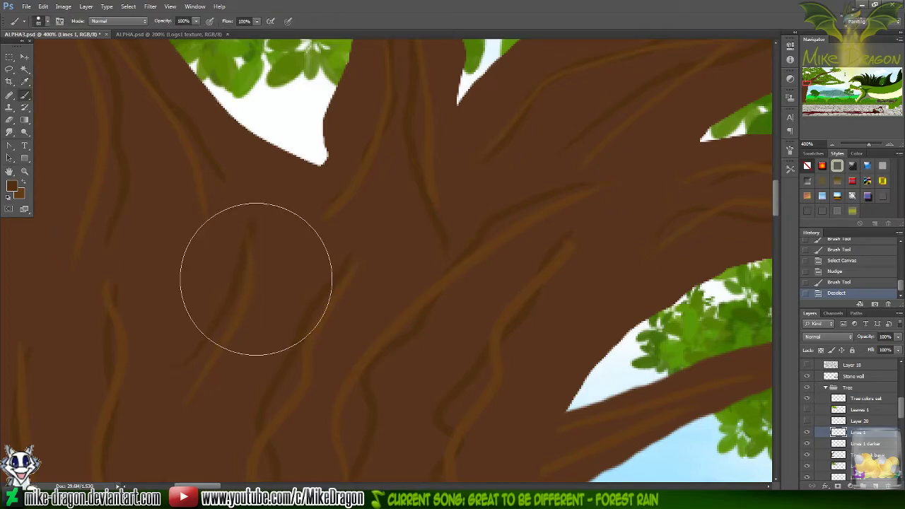
- Using the 5 px hard round brush, paint lighter brown bark lines along the outer and middle stretches of the long upper branch
right_click(686, 178)
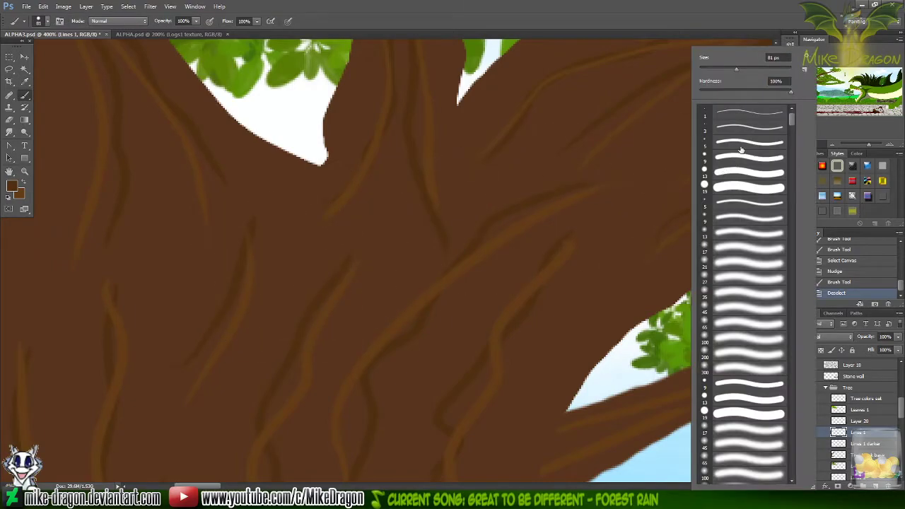
left_click(715, 144)
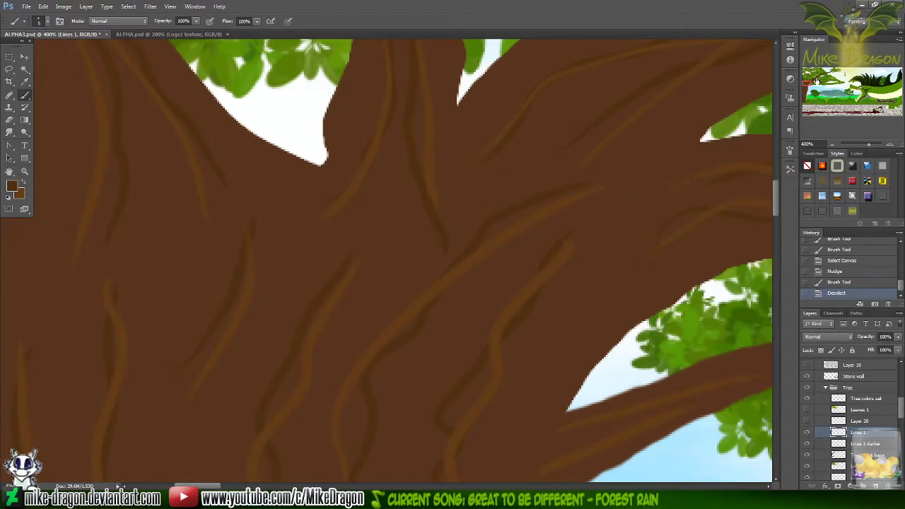
left_click(854, 74)
left_click_drag(854, 74, 847, 67)
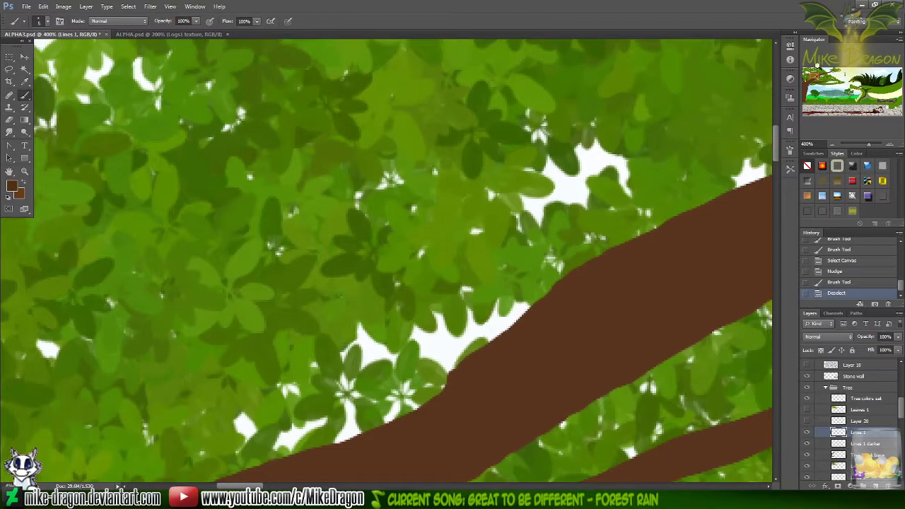
key("ctrl+minus")
key("ctrl+minus")
key("ctrl+minus")
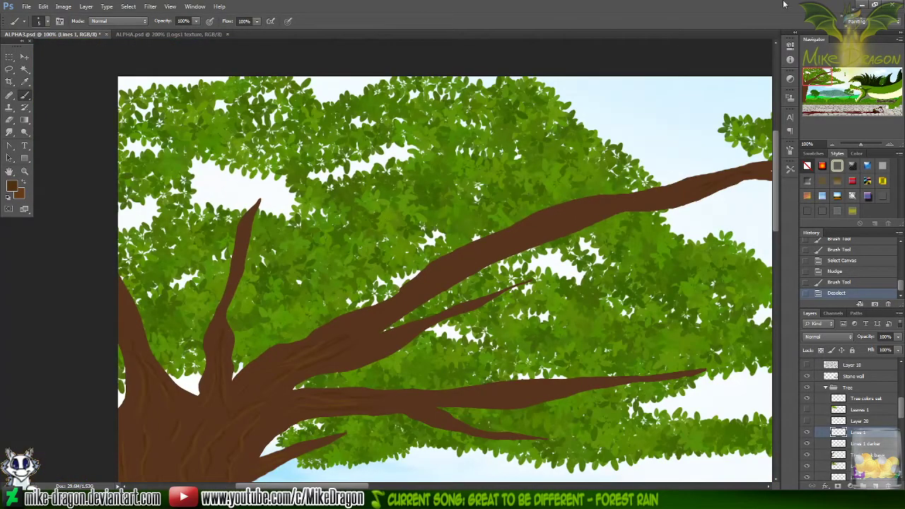
scroll(628, 228, "right", 8)
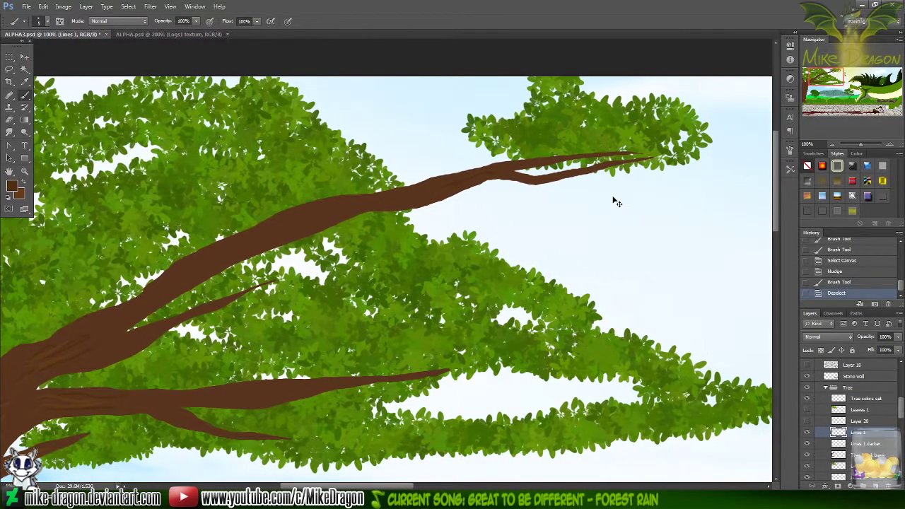
key("ctrl+plus")
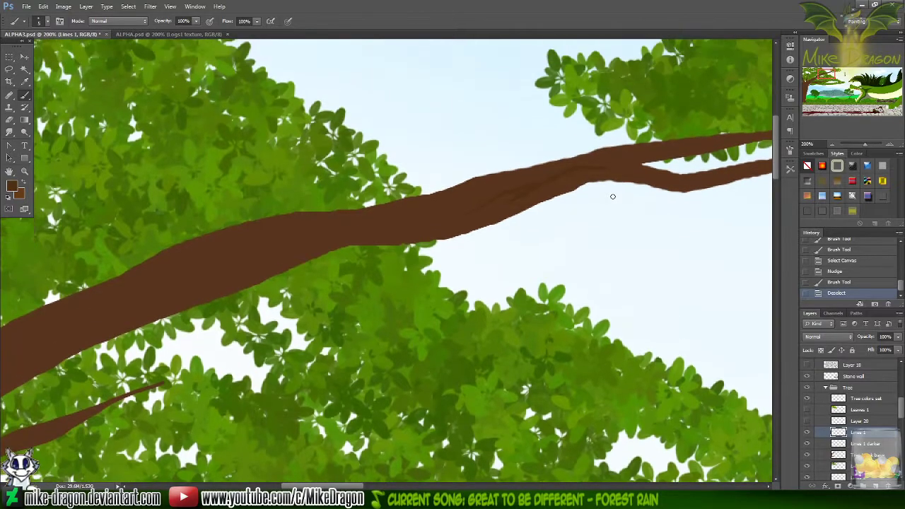
scroll(613, 197, "right", 7)
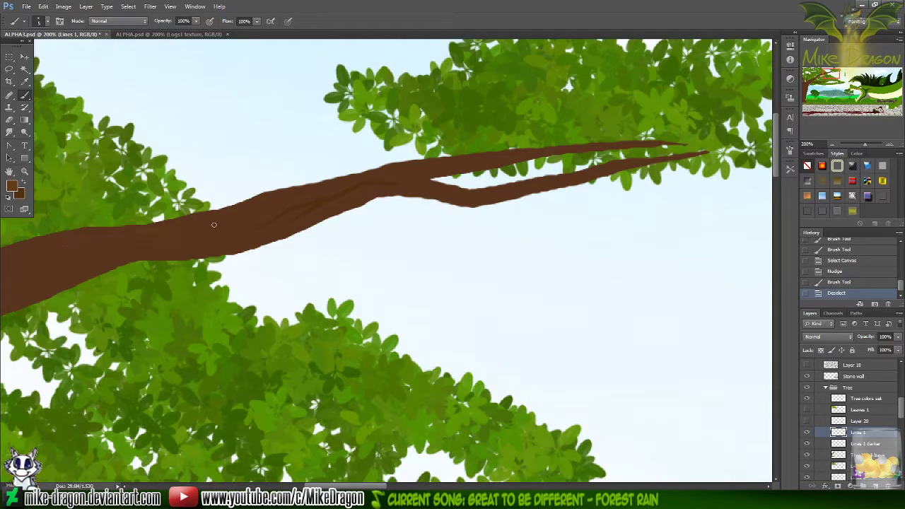
key("ctrl+minus")
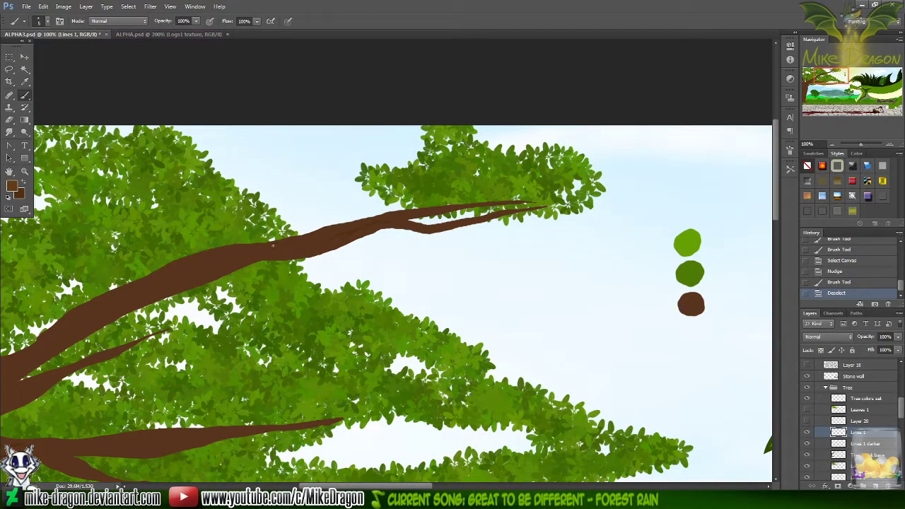
mouse_move(388, 220)
left_mouse_down()
mouse_move(432, 213)
mouse_move(395, 222)
left_mouse_up()
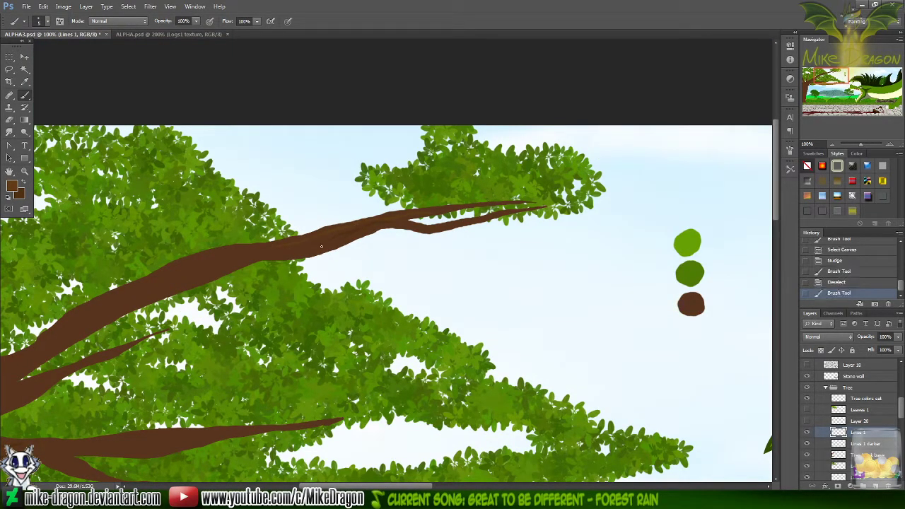
mouse_move(346, 238)
left_mouse_down()
mouse_move(447, 213)
mouse_move(420, 221)
left_mouse_up()
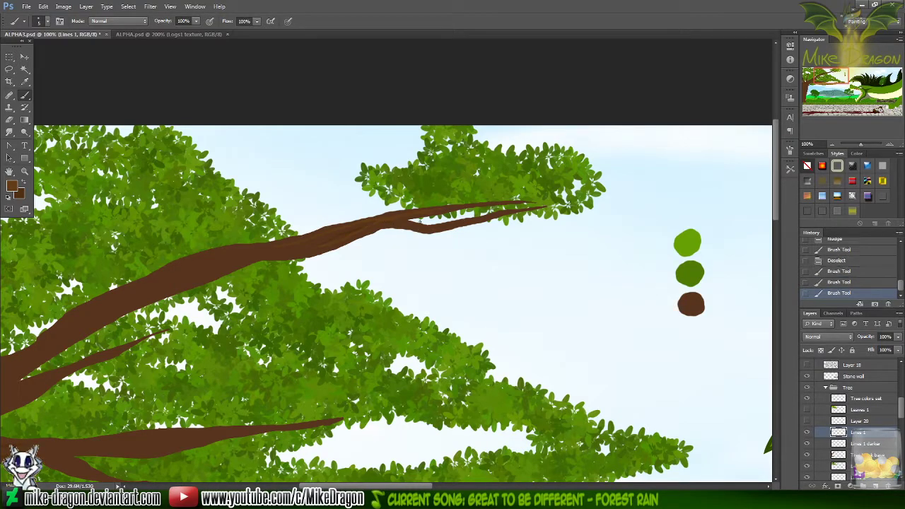
left_click_drag(493, 218, 490, 215)
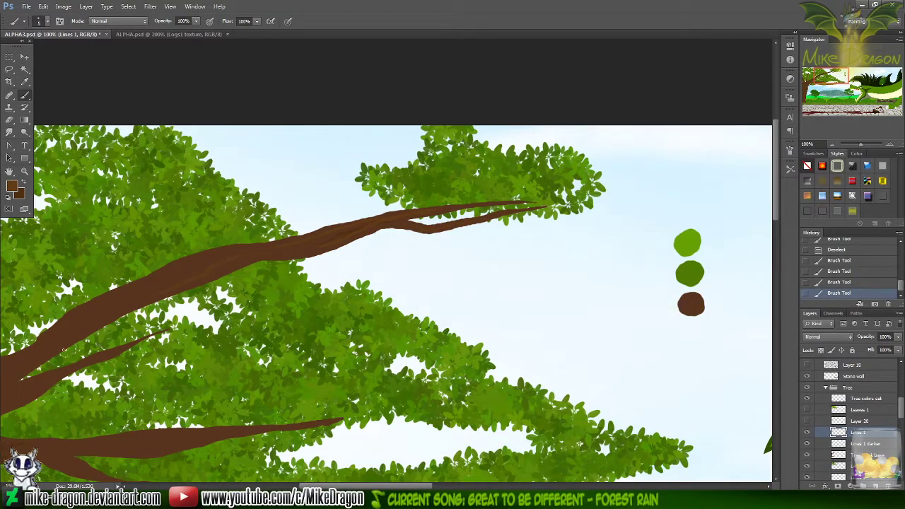
- Continue the lighter brown bark lines down the thick end of the long upper branch toward the trunk
left_click_drag(43, 348, 17, 361)
left_click(65, 319)
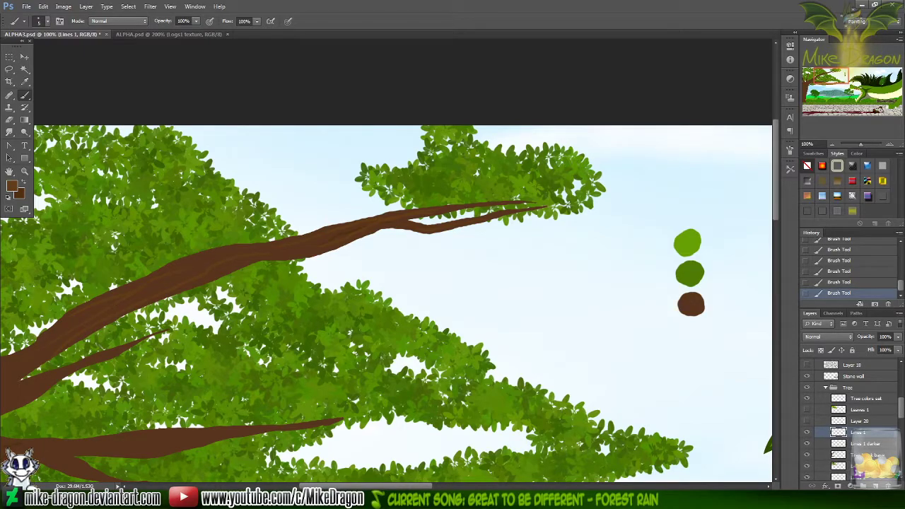
scroll(386, 307, "left", 5)
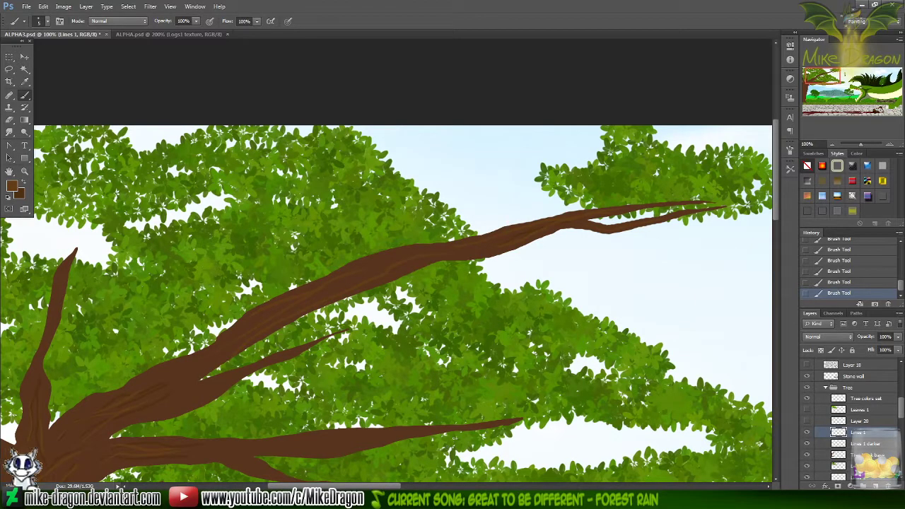
- Make Lines 1 darker the active layer and pick the darker bark line brown as the brush colour
scroll(430, 365, "down", 4)
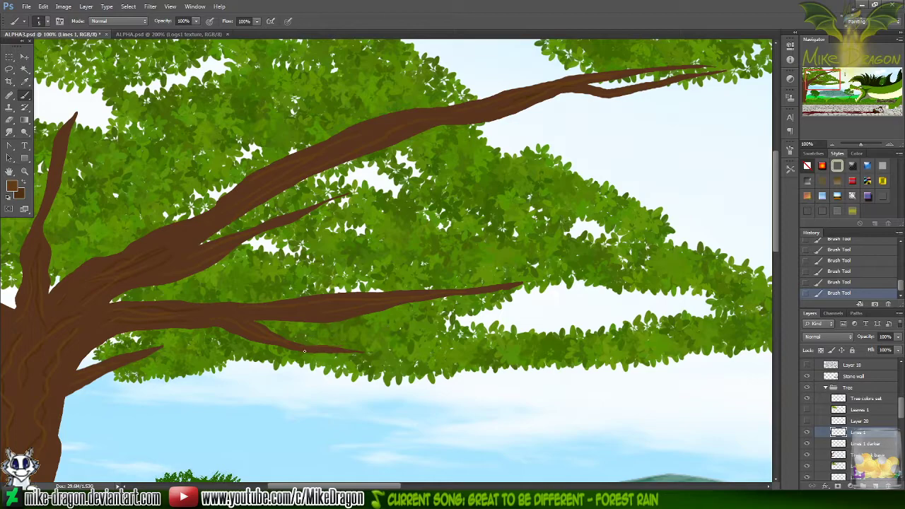
left_click(844, 443)
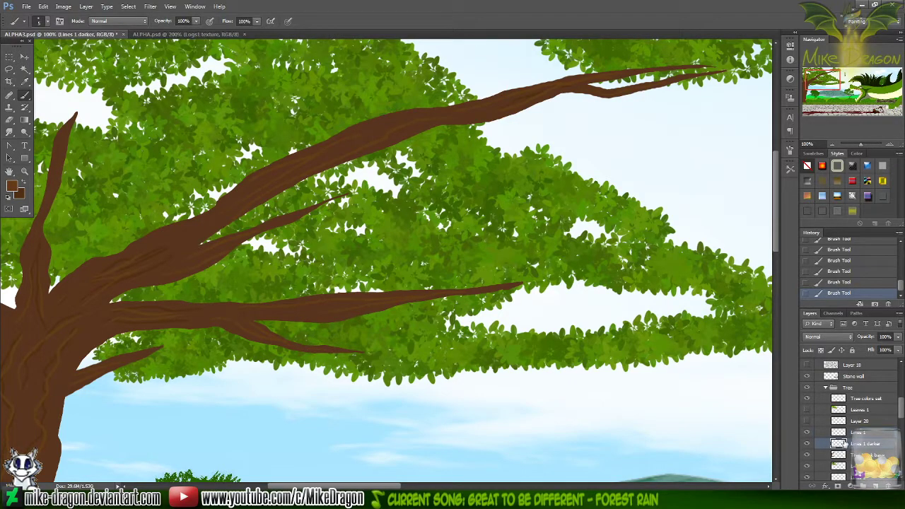
left_click(208, 306, "alt")
key("ctrl+z")
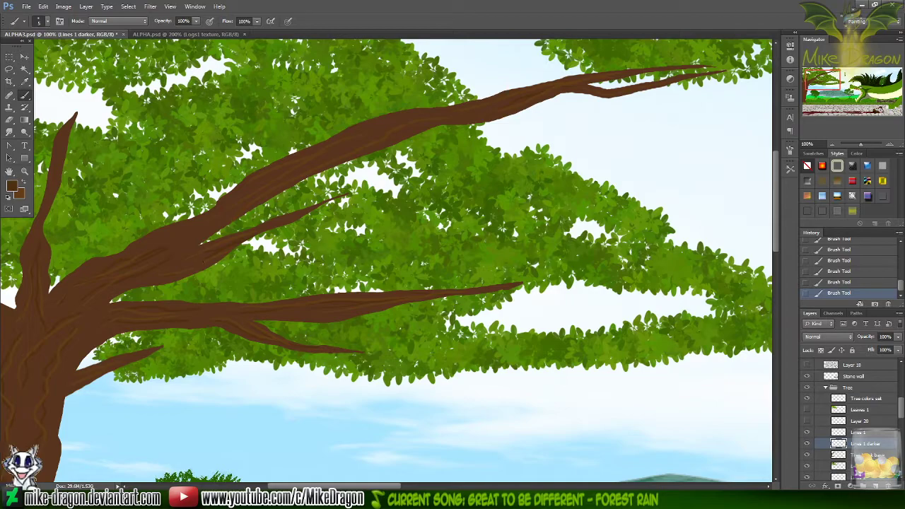
- Look at the forest reference picture in Windows Photo Viewer and return to the tree painting in Photoshop
left_click(524, 452)
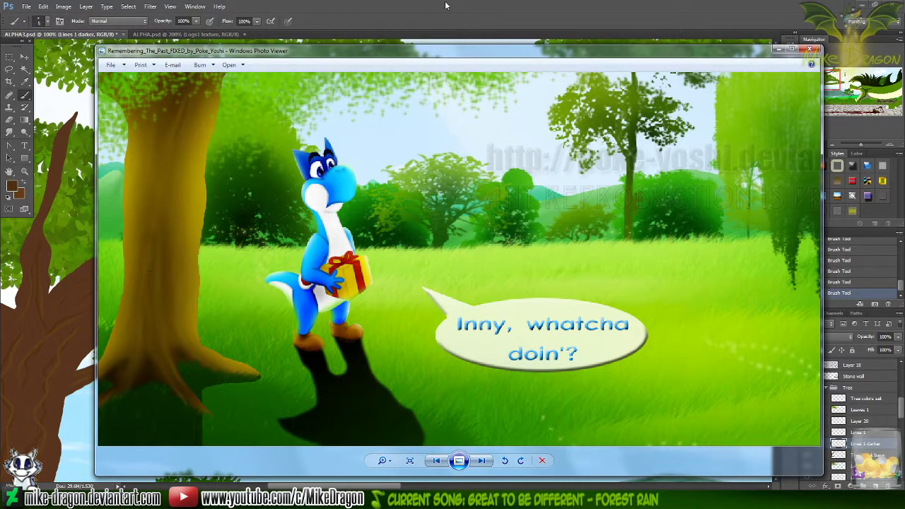
left_click(442, 24)
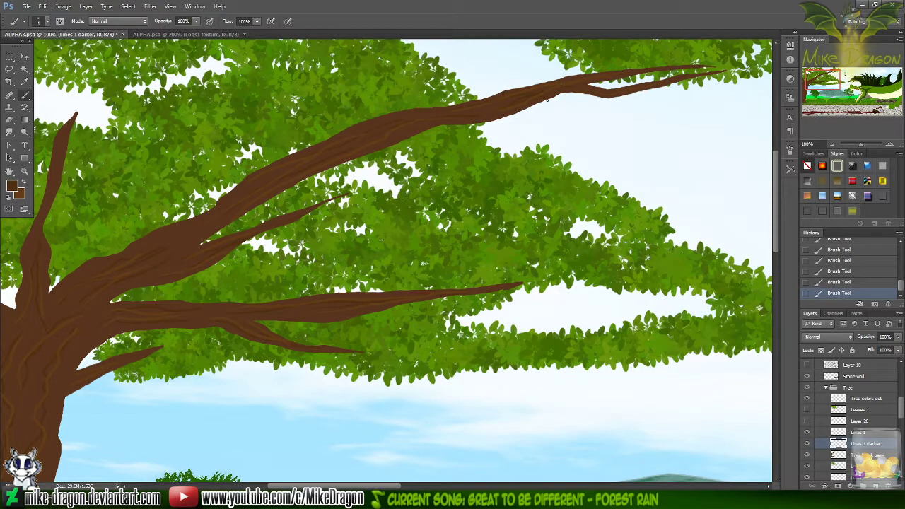
- Paint darker brown bark lines along the outer stretch of the long upper branch, undoing unsatisfactory strokes
scroll(547, 100, "up", 5)
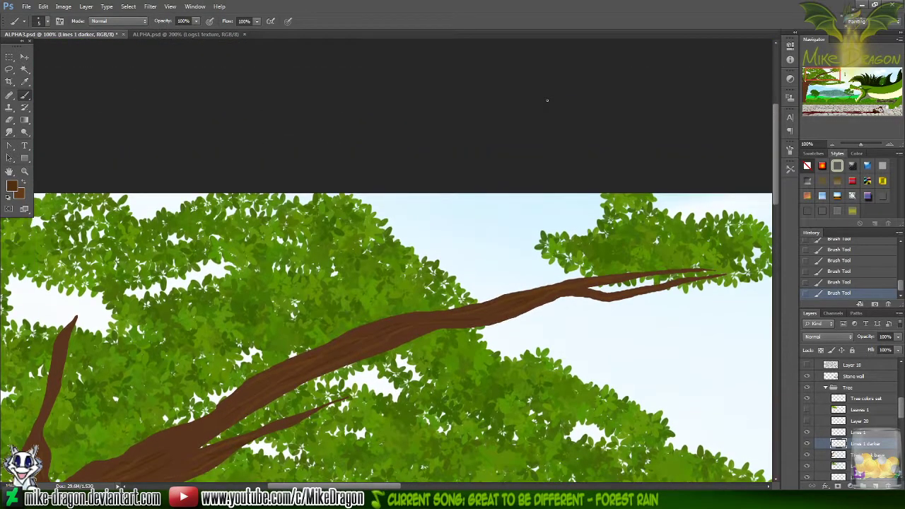
key("ctrl+z")
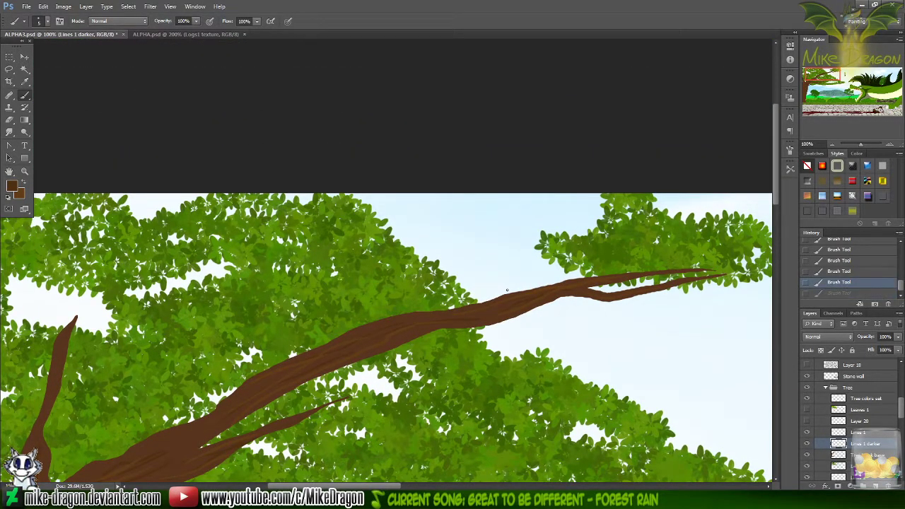
mouse_move(503, 300)
left_mouse_down()
mouse_move(473, 313)
mouse_move(558, 294)
left_mouse_up()
key("ctrl+z")
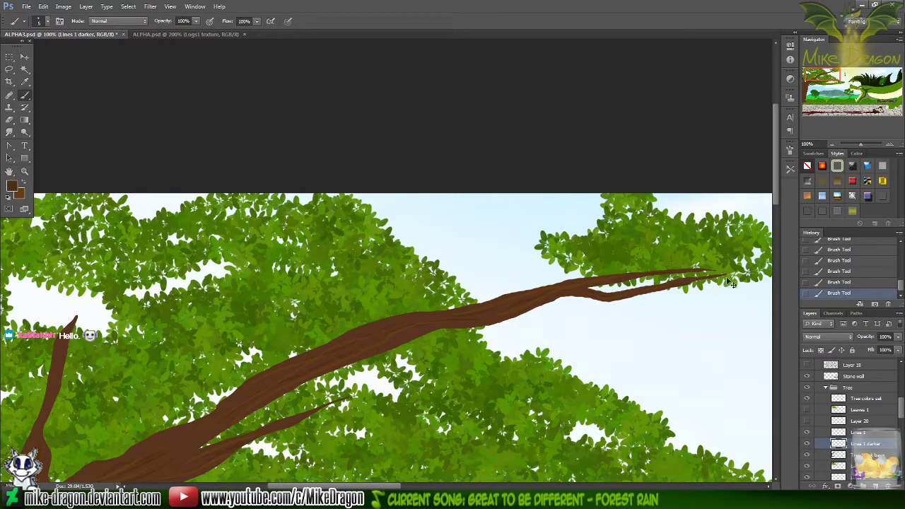
- Undo and repaint the darker bark strokes on the thin lower fork at the long upper branch's tip
key("ctrl+z")
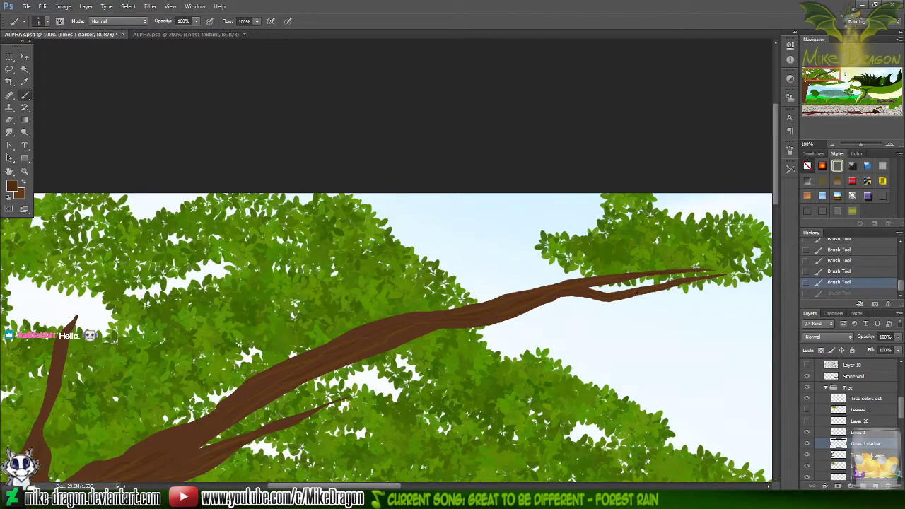
key("ctrl+z")
key("ctrl+z")
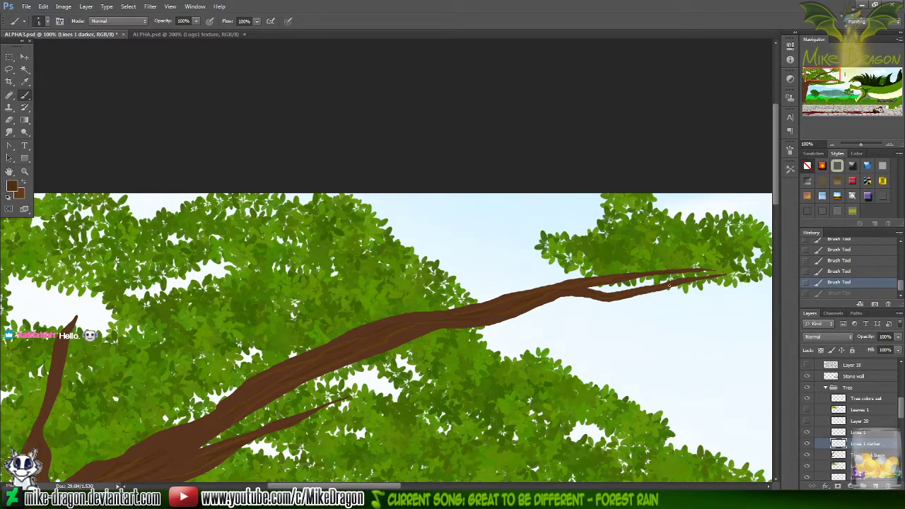
key("ctrl+z")
key("ctrl+z")
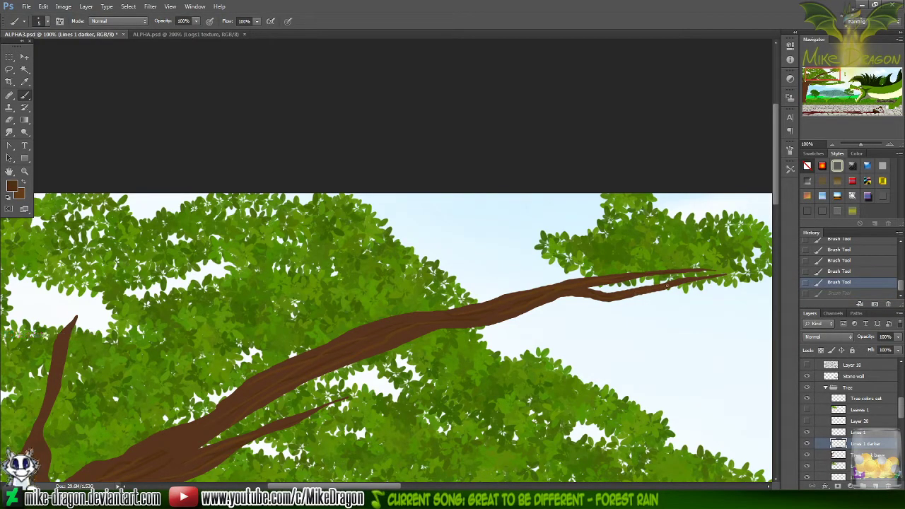
key("ctrl+z")
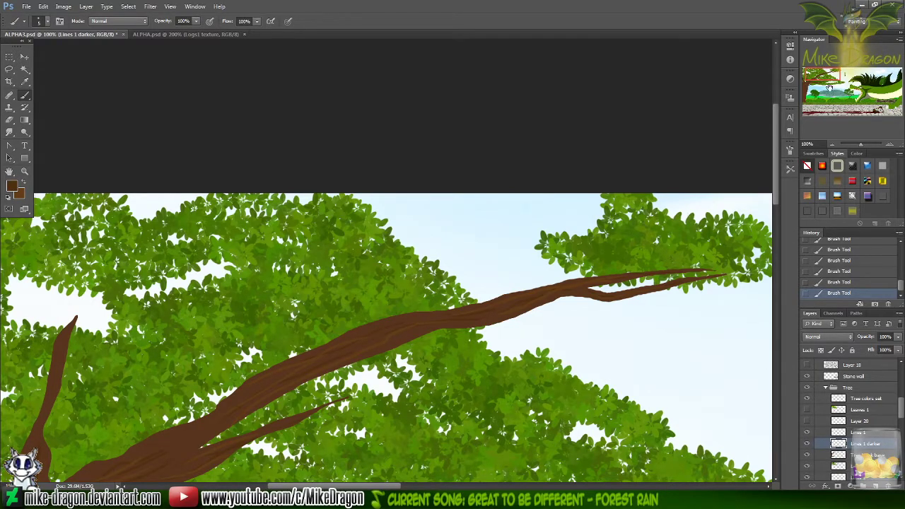
- Show the Leaves 1 layer and review how its foliage covers the trunk and the lined branches
left_click_drag(502, 315, 573, 163)
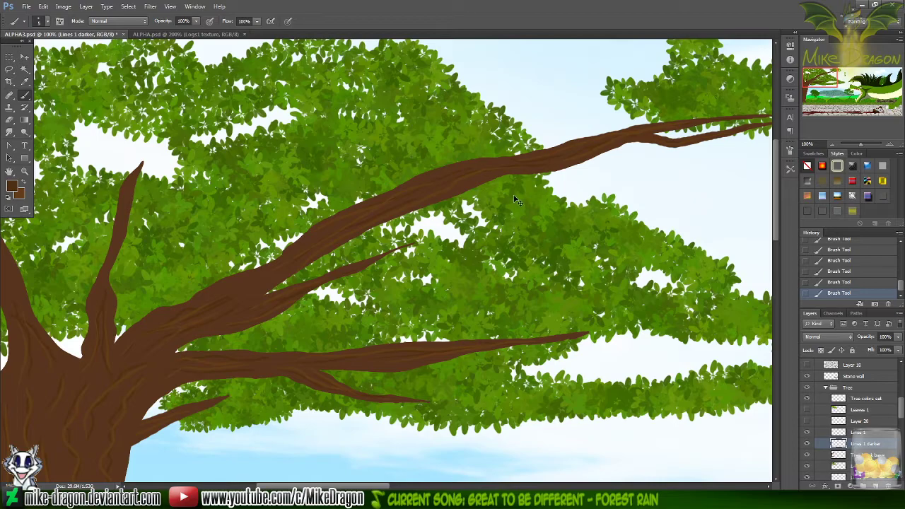
left_click_drag(365, 206, 501, 166)
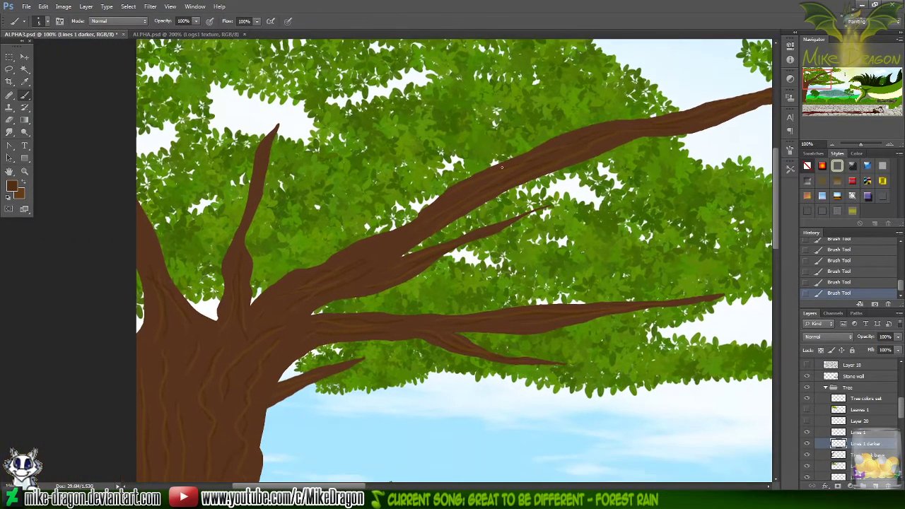
scroll(501, 167, "down", 6)
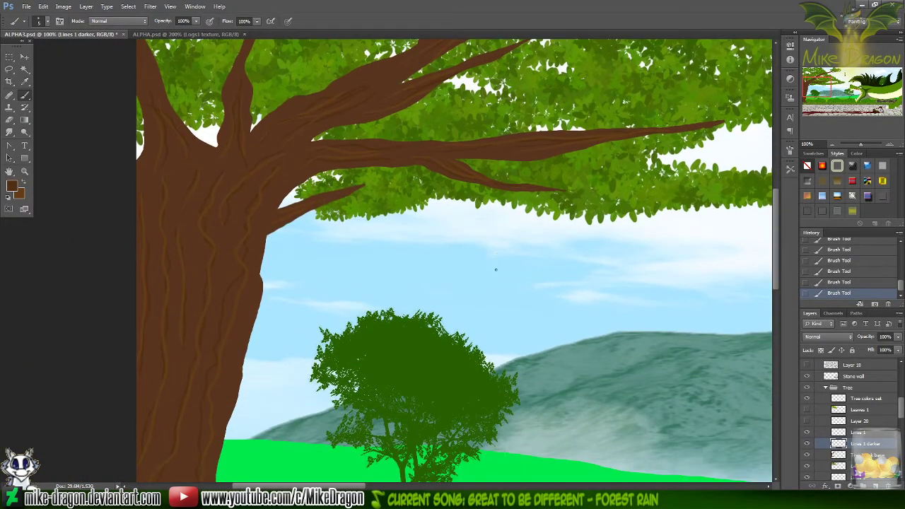
key("ctrl+minus")
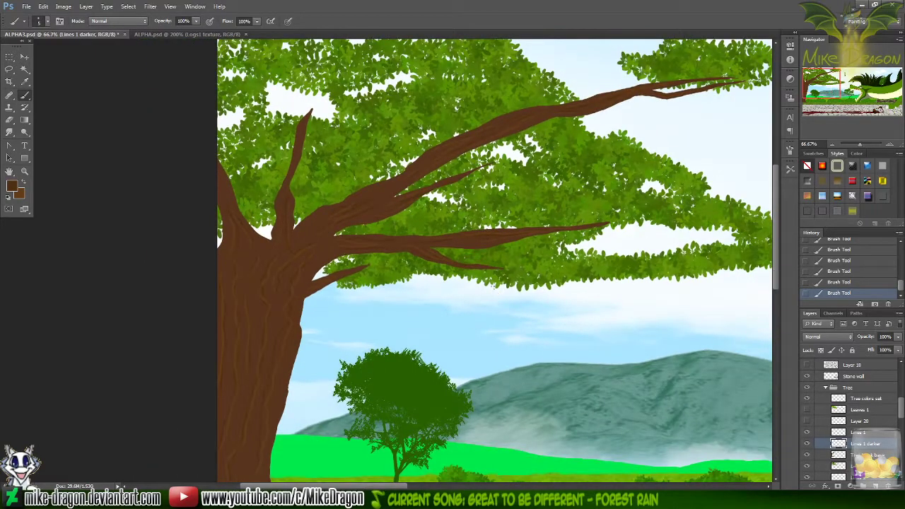
scroll(494, 285, "down", 1)
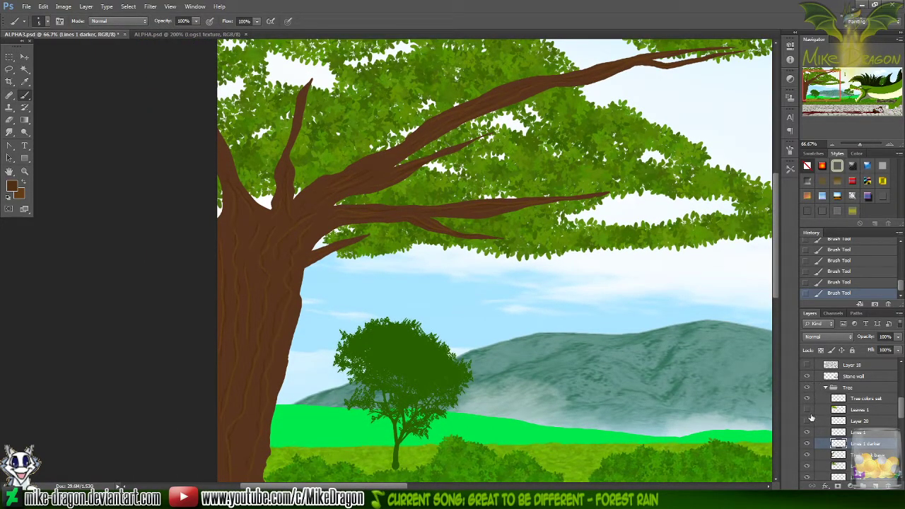
left_click(810, 410)
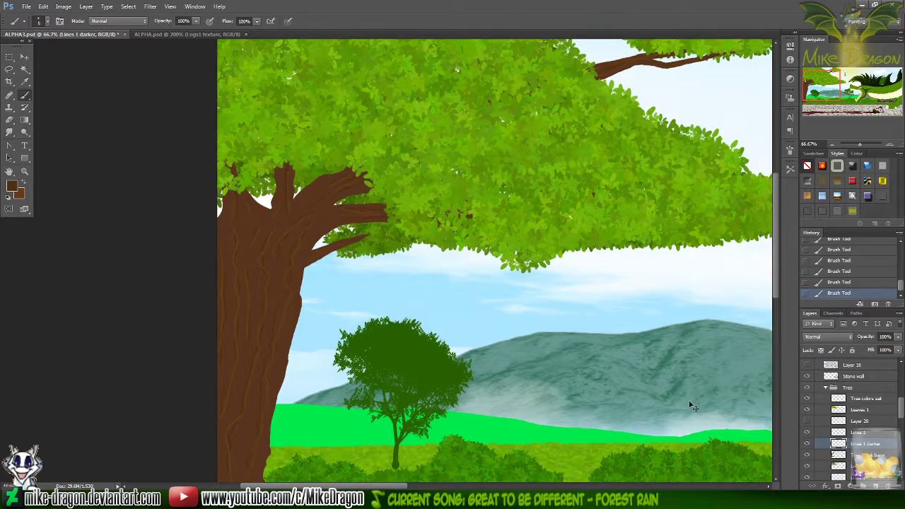
key("ctrl+minus")
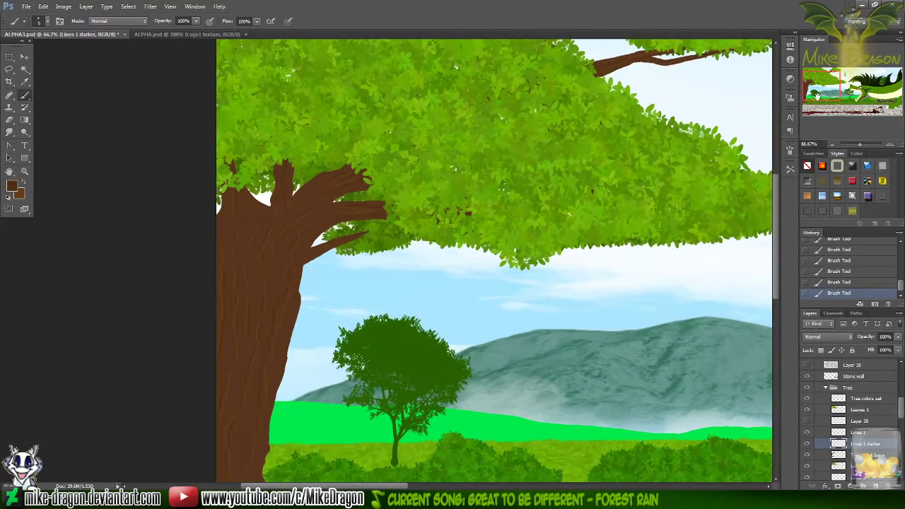
key("ctrl+plus")
mouse_move(825, 83)
left_mouse_down()
mouse_move(842, 73)
mouse_move(826, 84)
left_mouse_up()
key("ctrl+plus")
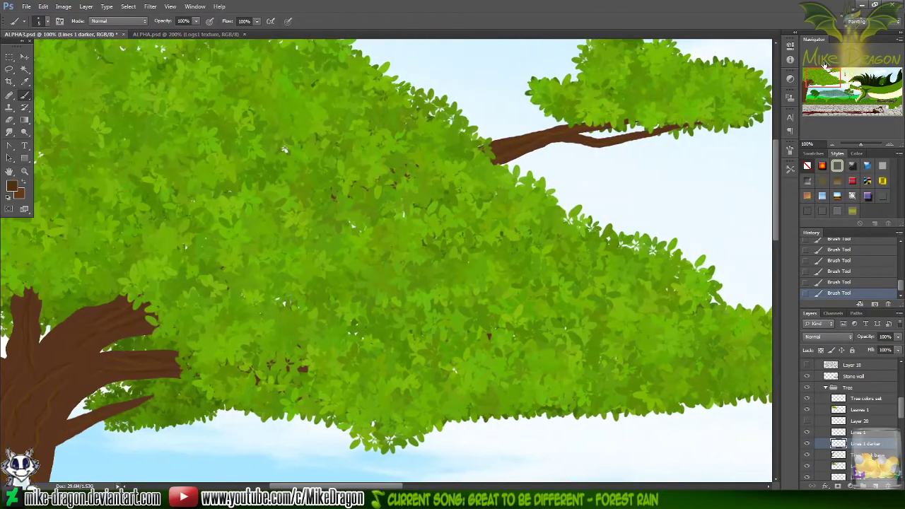
- Make the Lines 2 darker layer active and save the document
key("ctrl+minus")
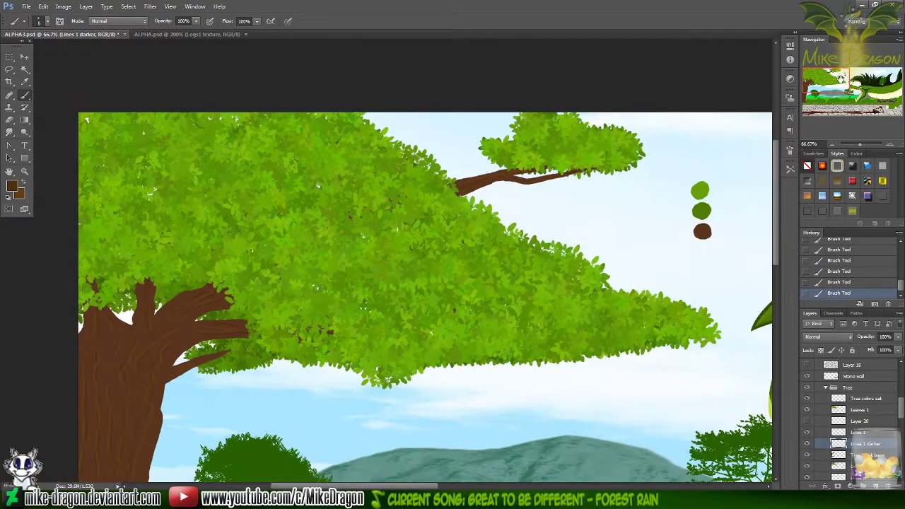
left_click_drag(844, 74, 819, 83)
key("ctrl+plus")
key("ctrl+plus")
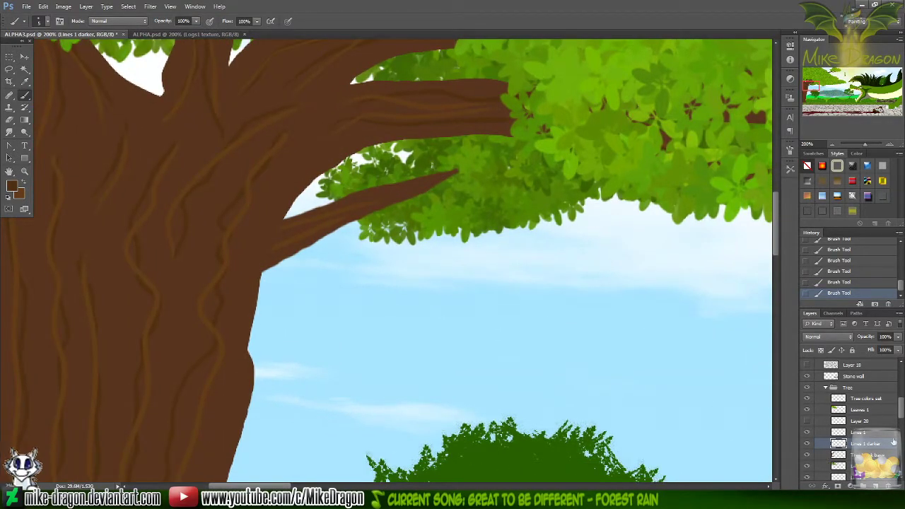
scroll(857, 439, "down", 5)
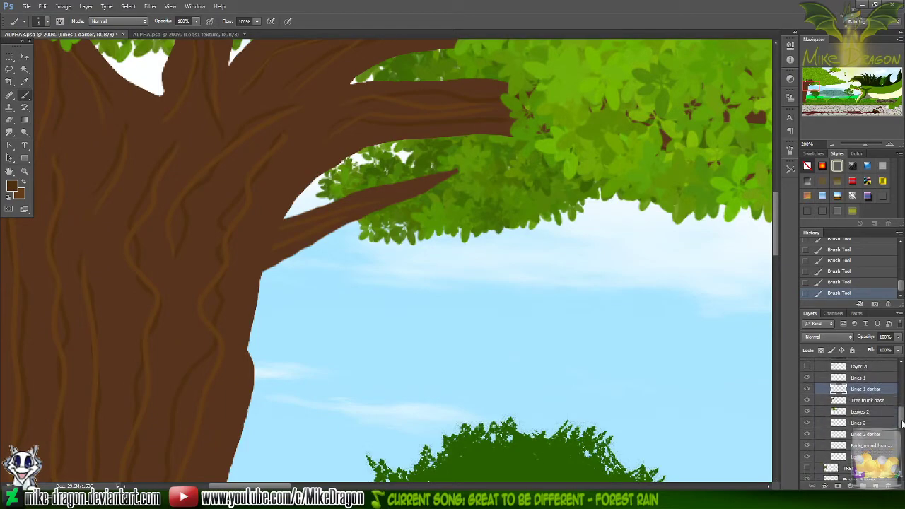
left_click(856, 435)
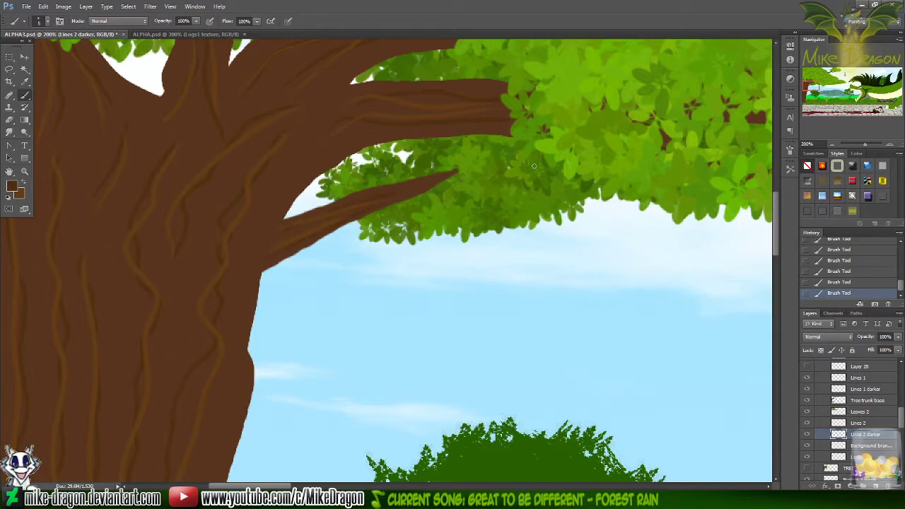
key("ctrl+minus")
key("ctrl+minus")
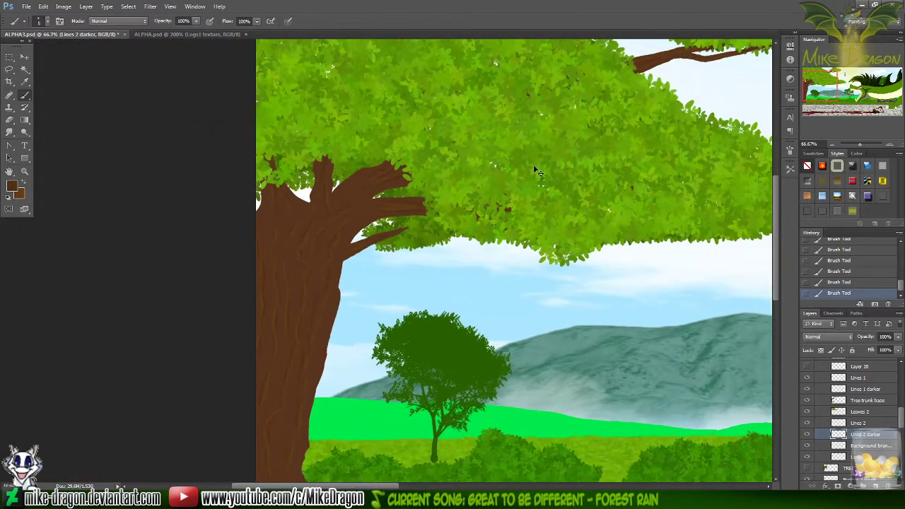
key("ctrl+s")
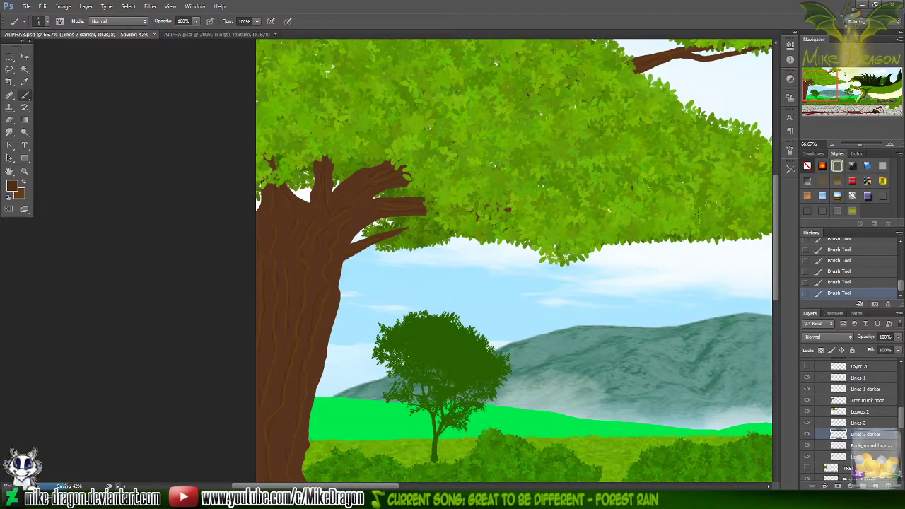
- Lock the transparent pixels of the Tree trunk base layer
mouse_move(820, 87)
left_mouse_down()
mouse_move(857, 93)
mouse_move(816, 91)
left_mouse_up()
key("ctrl+minus")
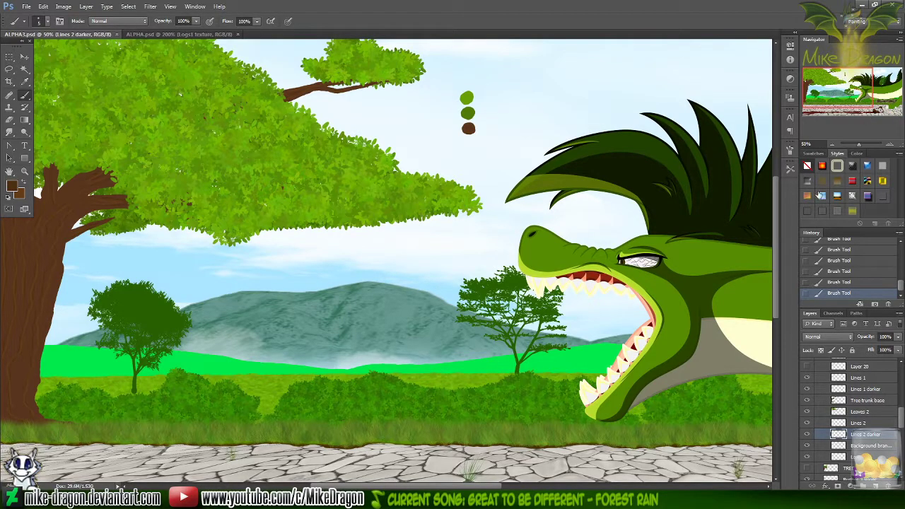
left_click(853, 401)
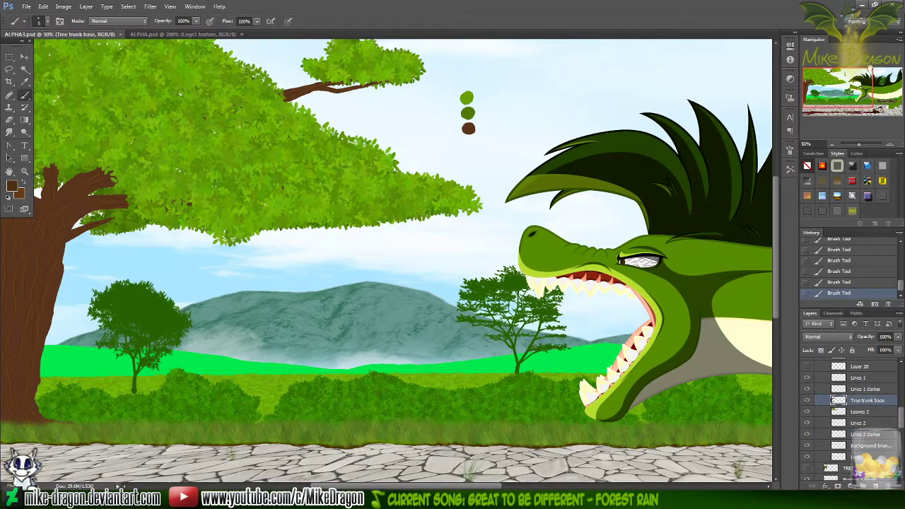
left_click(821, 350)
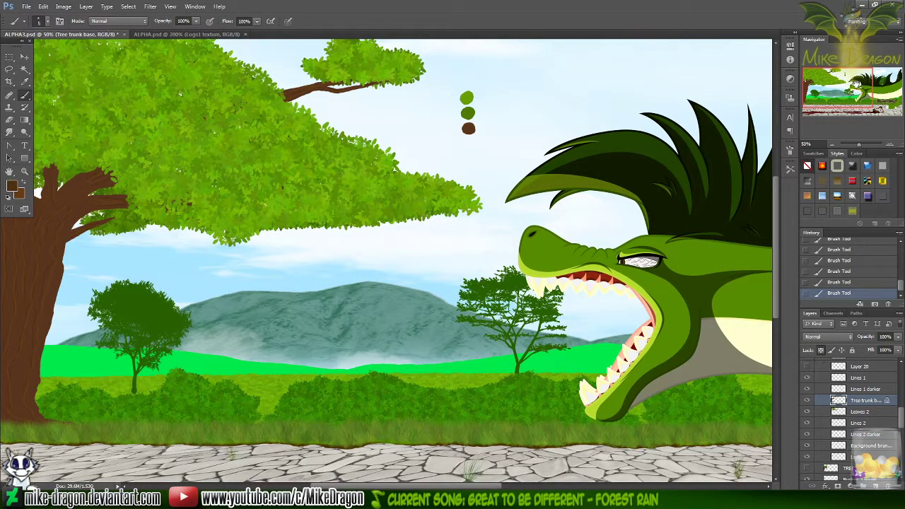
- Sample the trunk's brown with the Eyedropper and adjust the foreground color to the lighter brown 774d1c
scroll(509, 282, "left", 5)
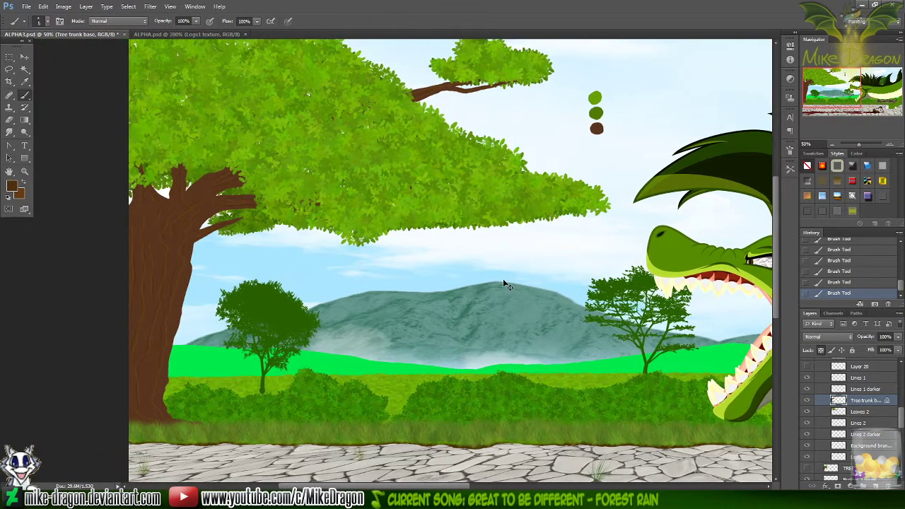
key("i")
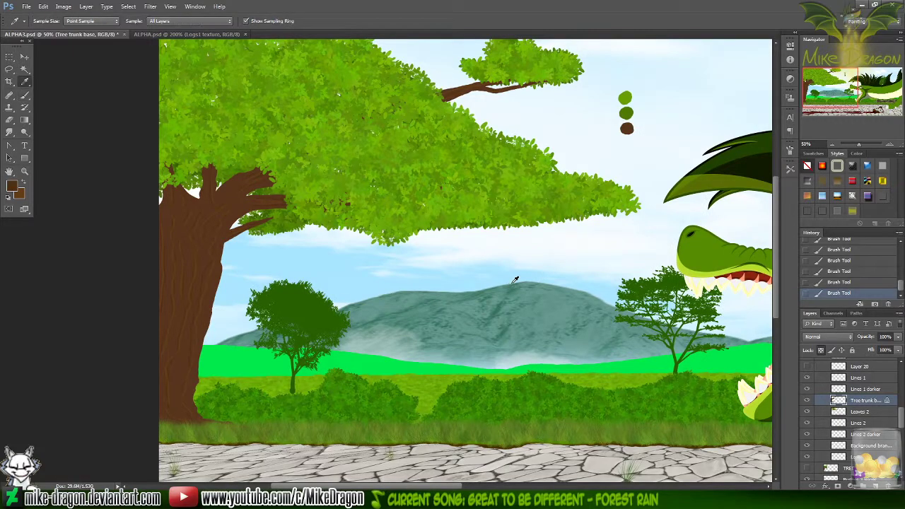
left_click(184, 207)
key("b")
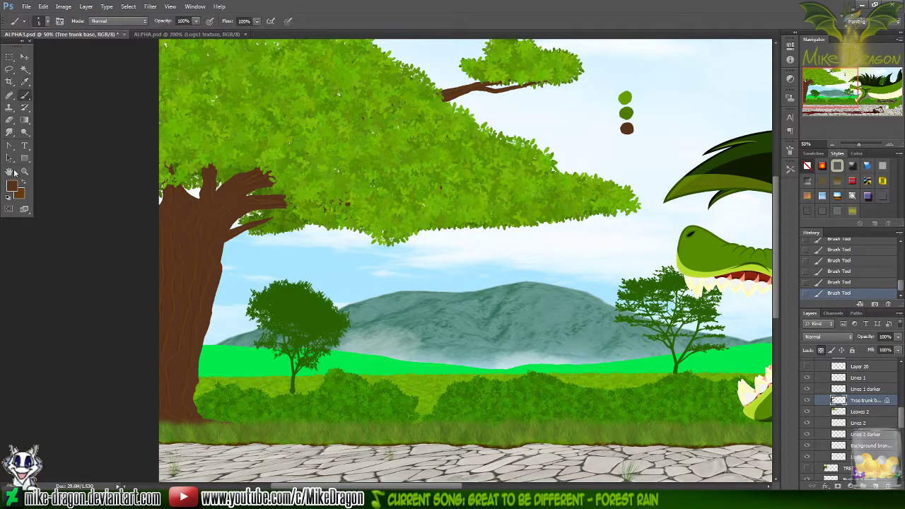
left_click(10, 188)
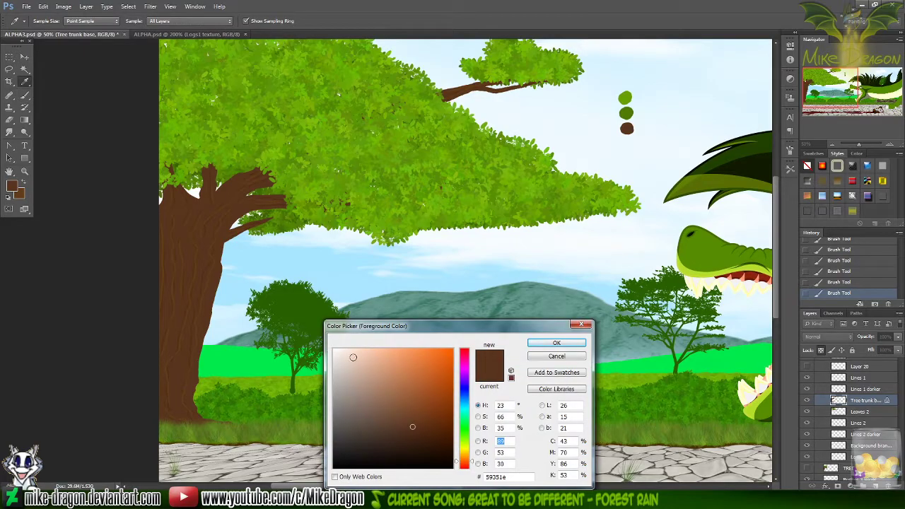
left_click_drag(413, 418, 409, 412)
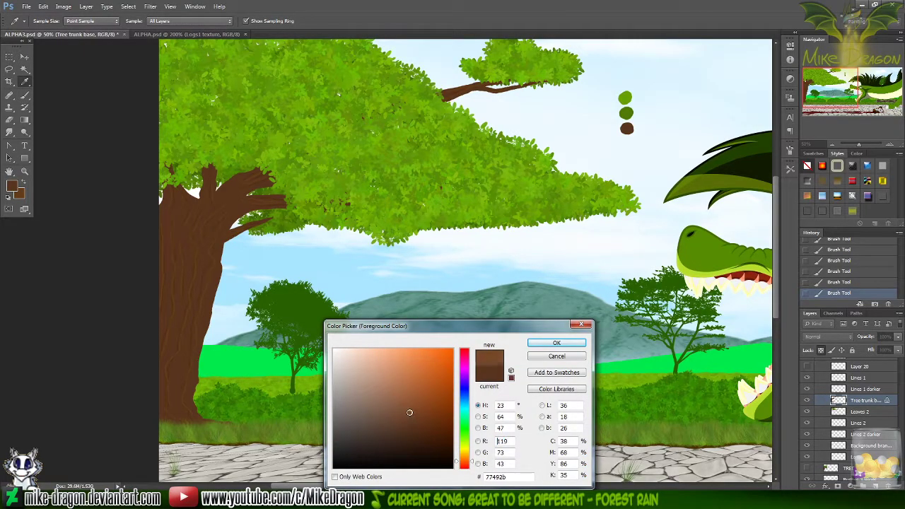
left_click_drag(467, 462, 472, 458)
left_click_drag(415, 413, 424, 412)
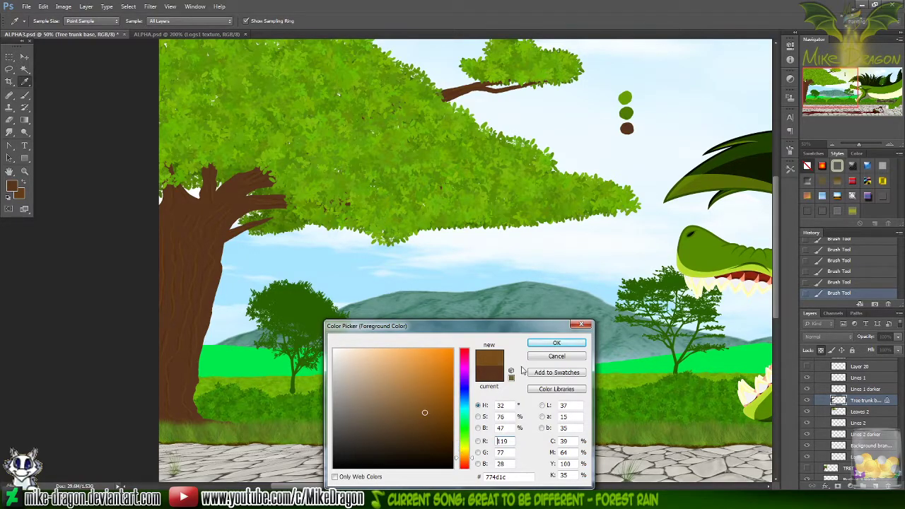
left_click(558, 344)
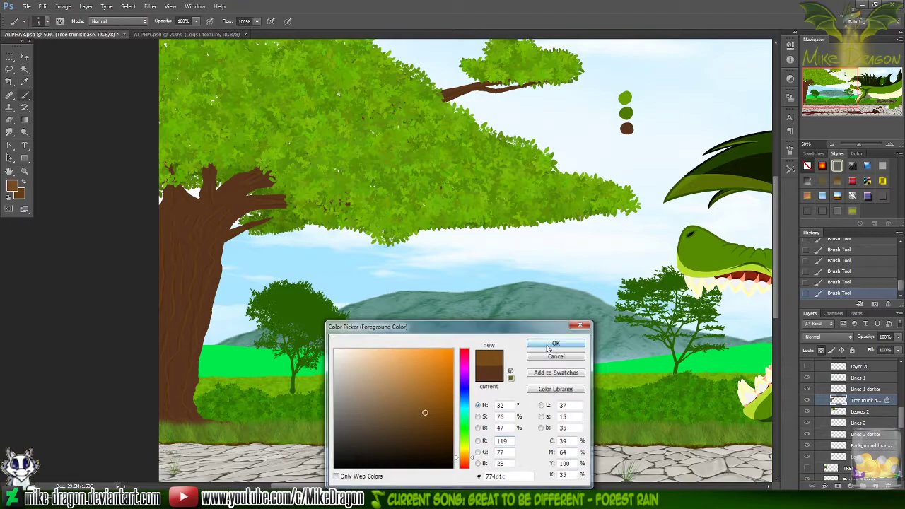
- Try repainting the tree trunk in the lighter brown with a 195 px brush, and undo the painting
right_click(407, 357)
left_click_drag(452, 67, 475, 68)
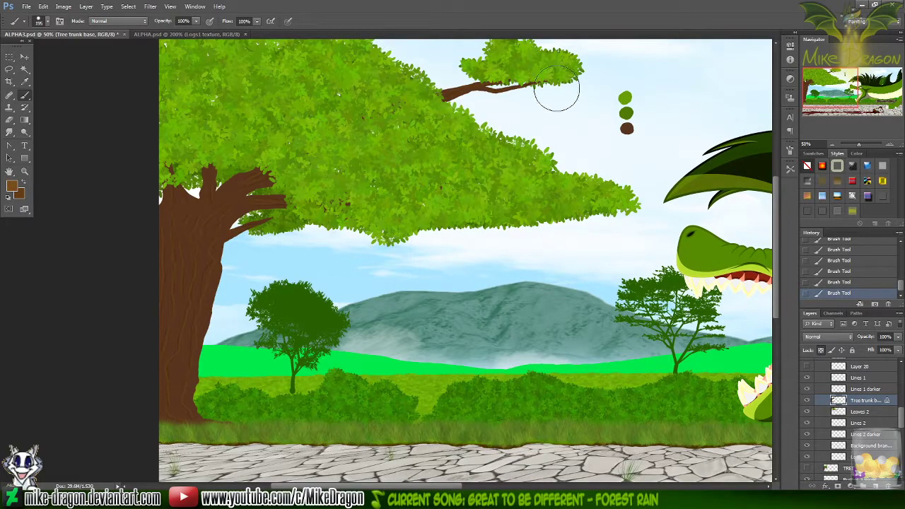
mouse_move(209, 182)
left_mouse_down()
mouse_move(184, 212)
mouse_move(195, 241)
mouse_move(177, 279)
mouse_move(125, 293)
mouse_move(186, 354)
mouse_move(195, 417)
left_mouse_up()
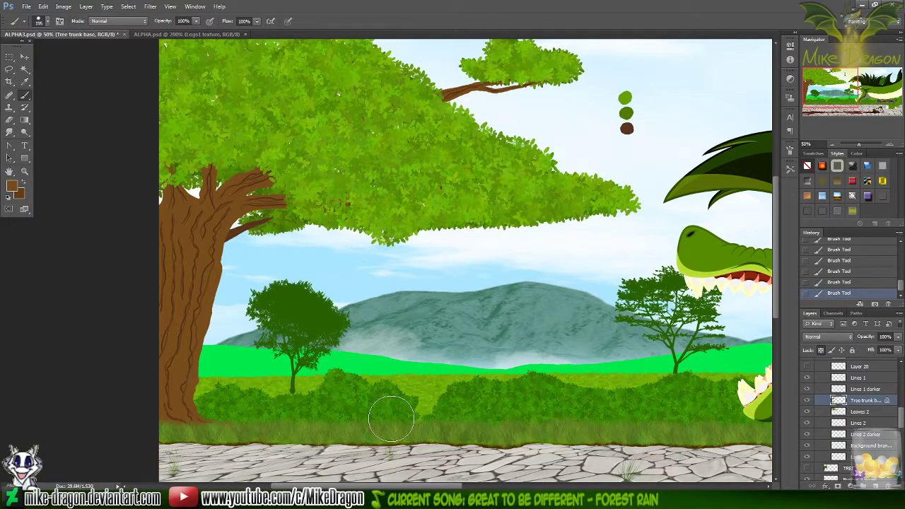
key("ctrl+z")
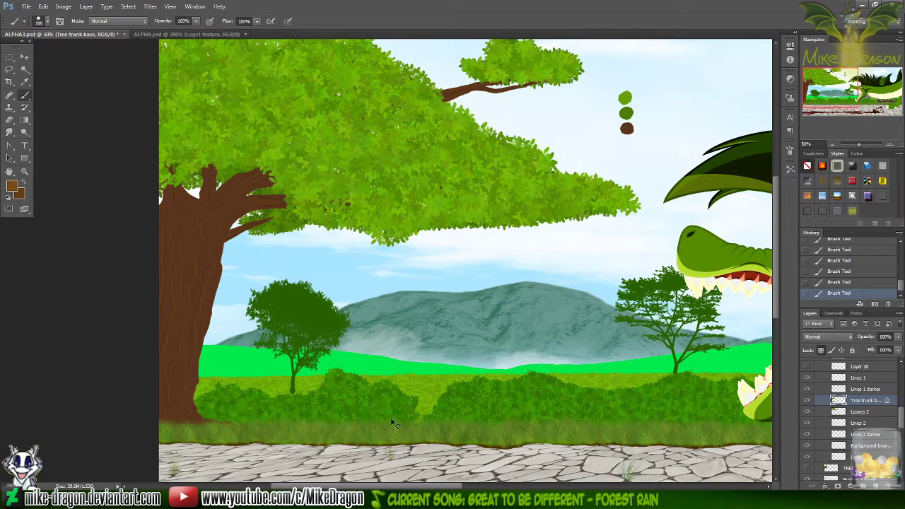
- Save the document and review the tree beside the dragon
key("ctrl+s")
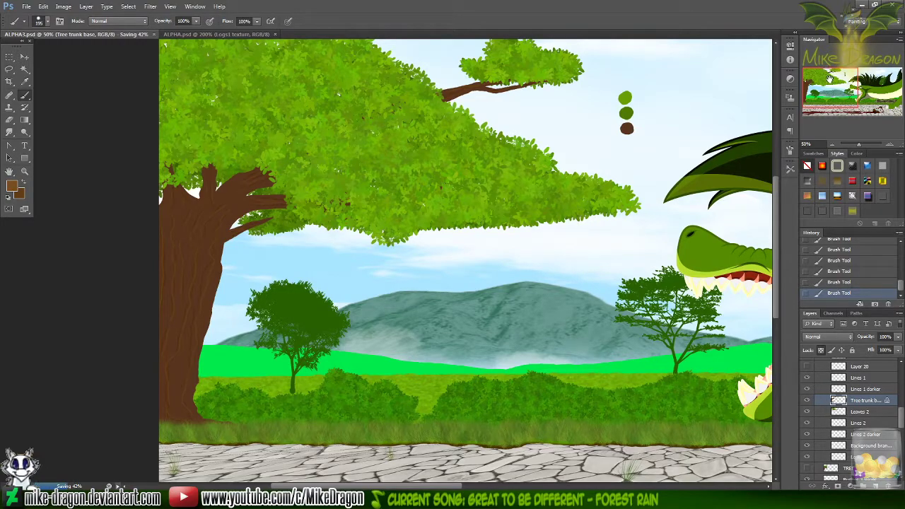
left_click_drag(831, 79, 834, 82)
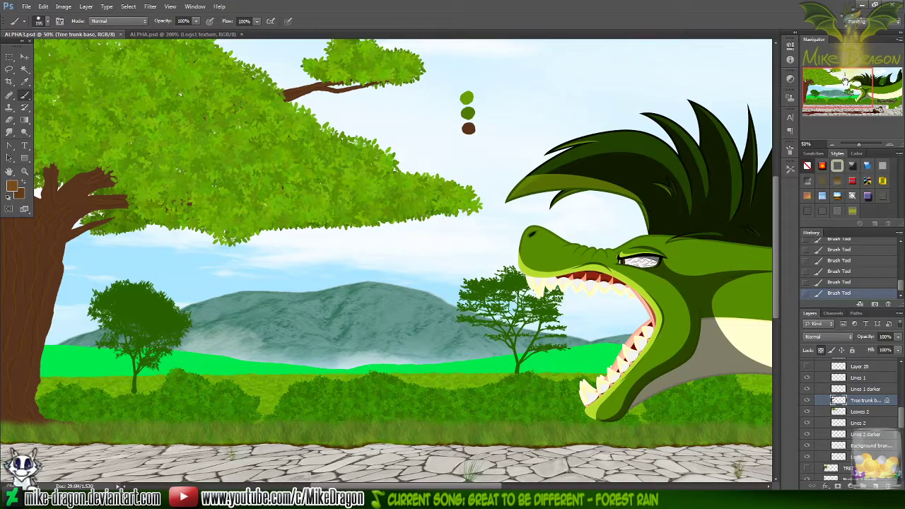
left_click_drag(842, 81, 824, 83)
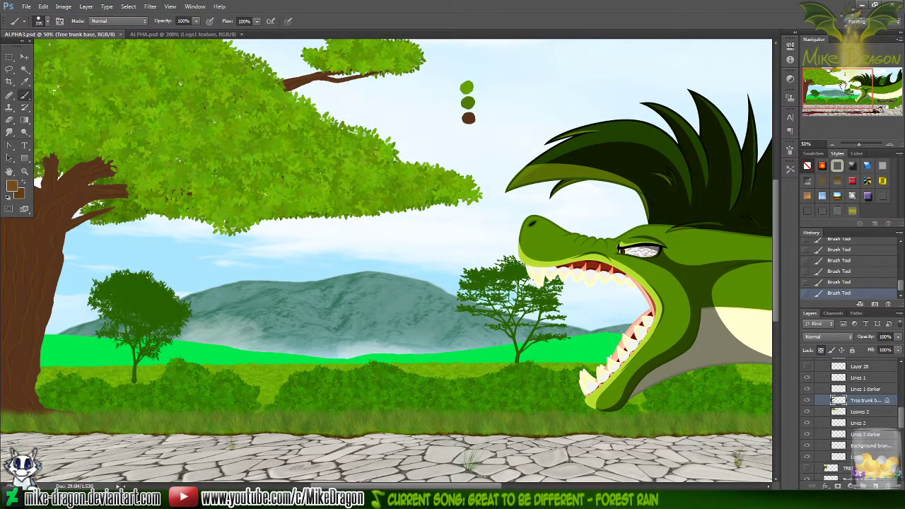
left_click_drag(844, 85, 871, 79)
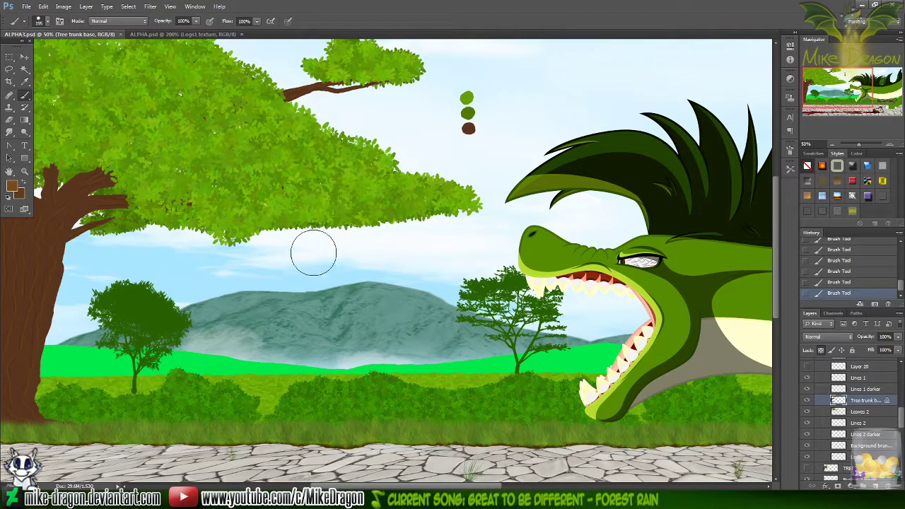
- Choose the textured 100 px leaf-cluster brush from the brush presets
right_click(389, 350)
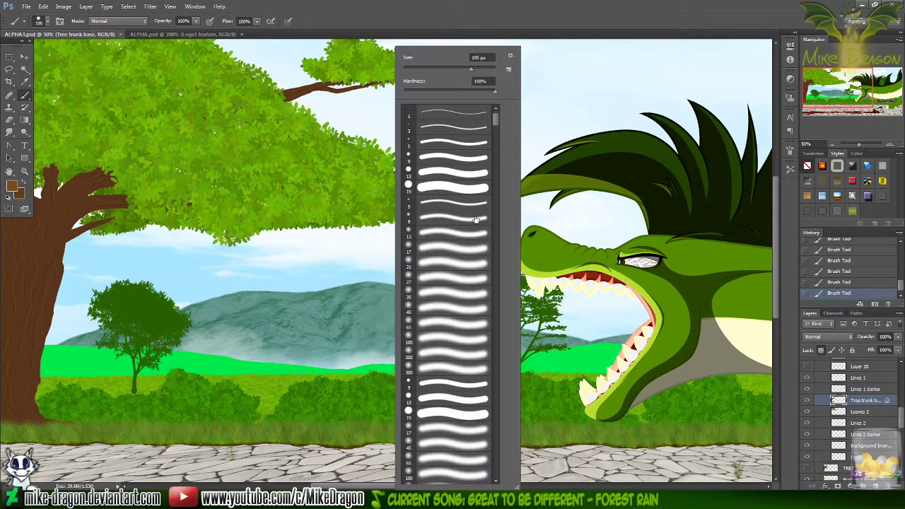
left_click_drag(497, 119, 503, 193)
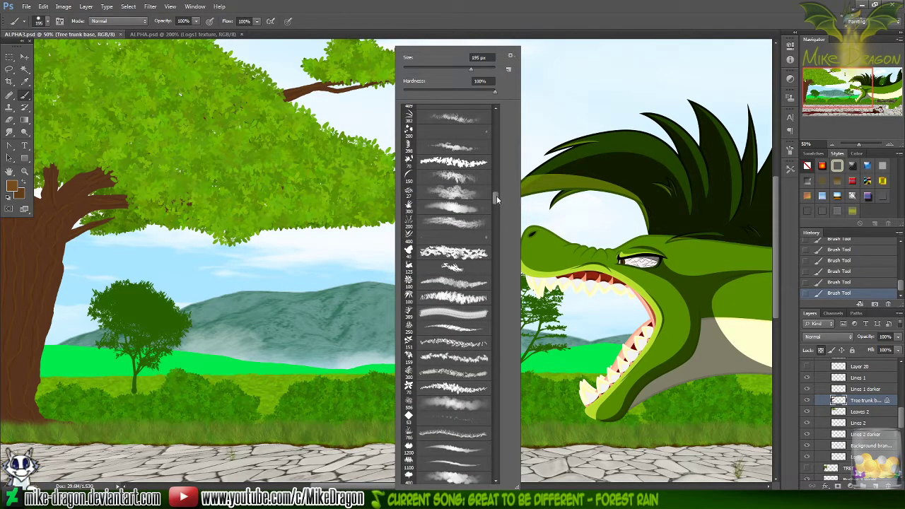
scroll(496, 197, "down", 4)
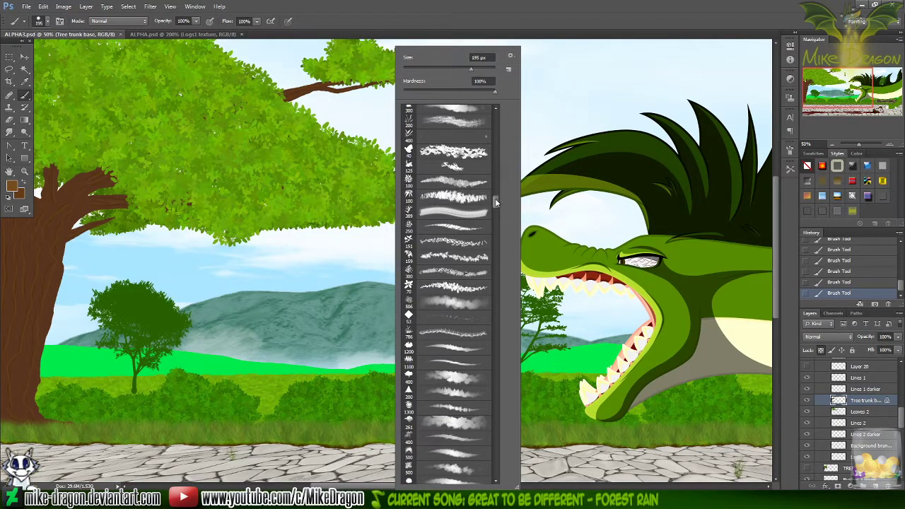
mouse_move(495, 198)
left_mouse_down()
mouse_move(497, 184)
mouse_move(495, 201)
left_mouse_up()
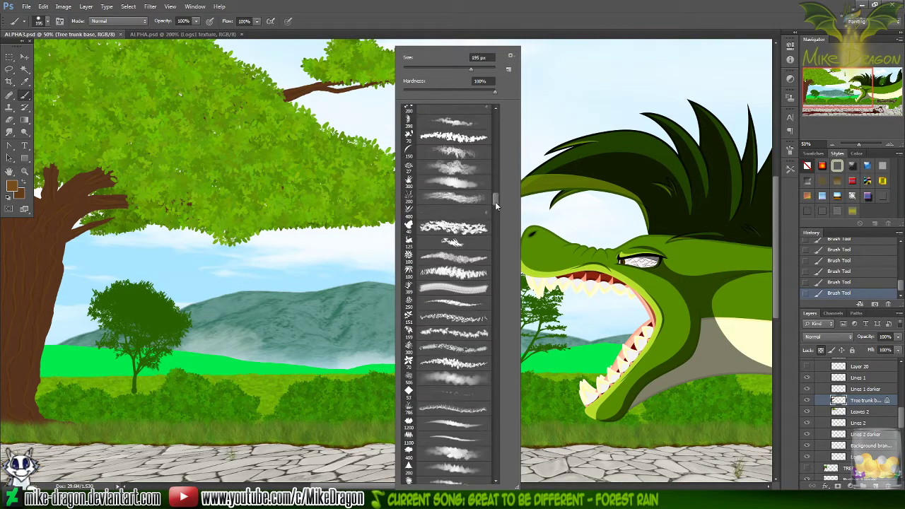
right_click(497, 198)
left_click(503, 182)
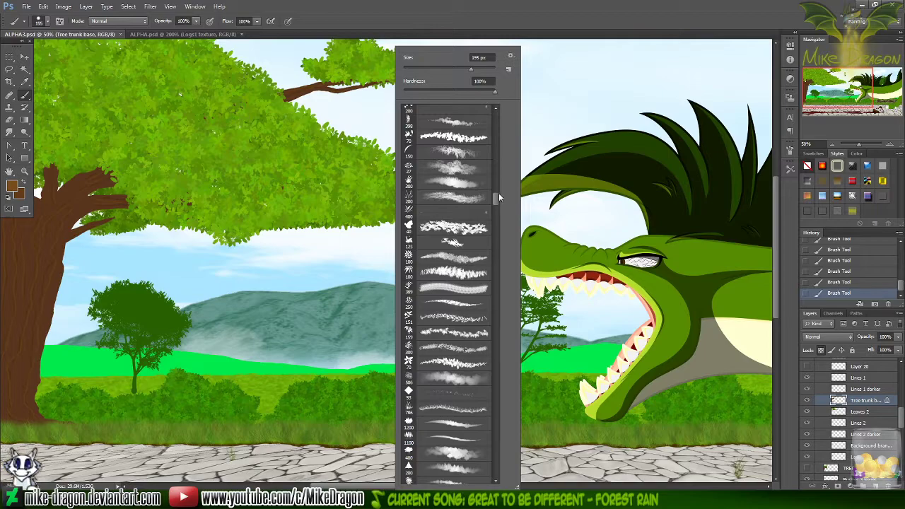
scroll(498, 194, "down", 3)
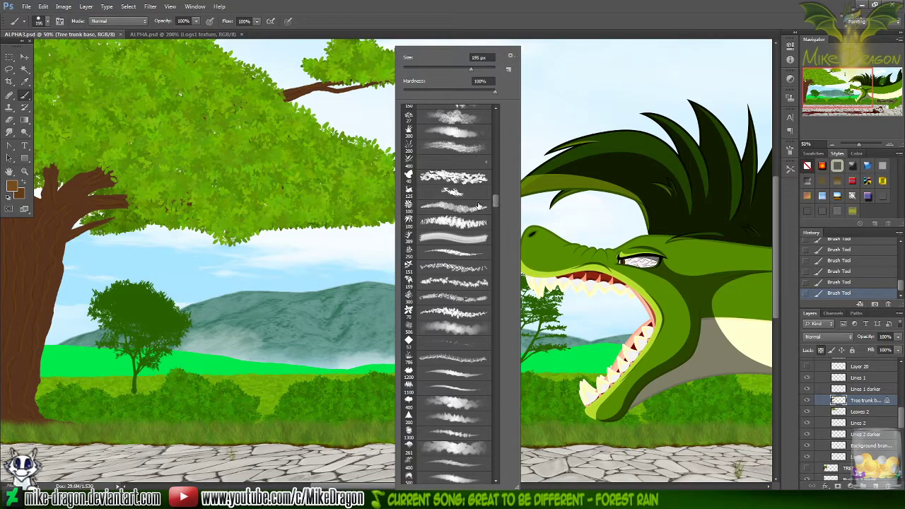
left_click(465, 207)
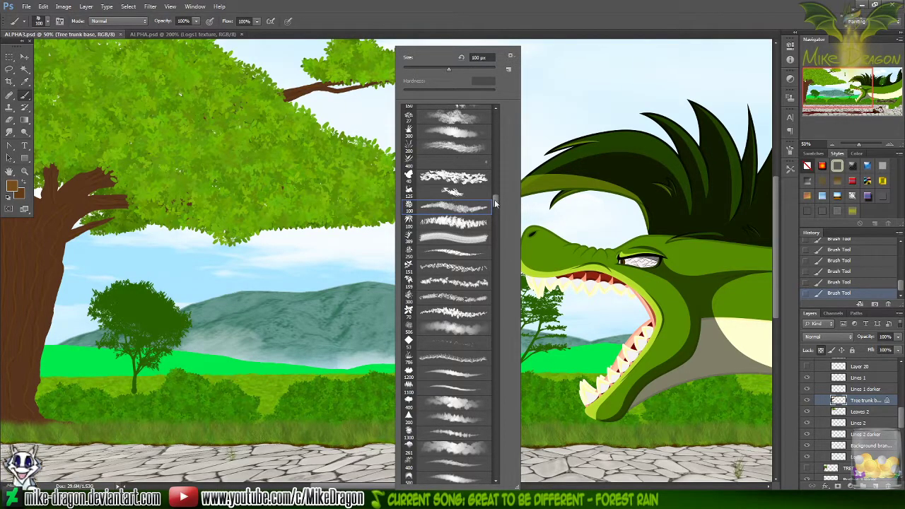
- Create a new layer above Grass patch colors set in the Background group
left_click_drag(901, 422, 890, 417)
left_click(835, 427)
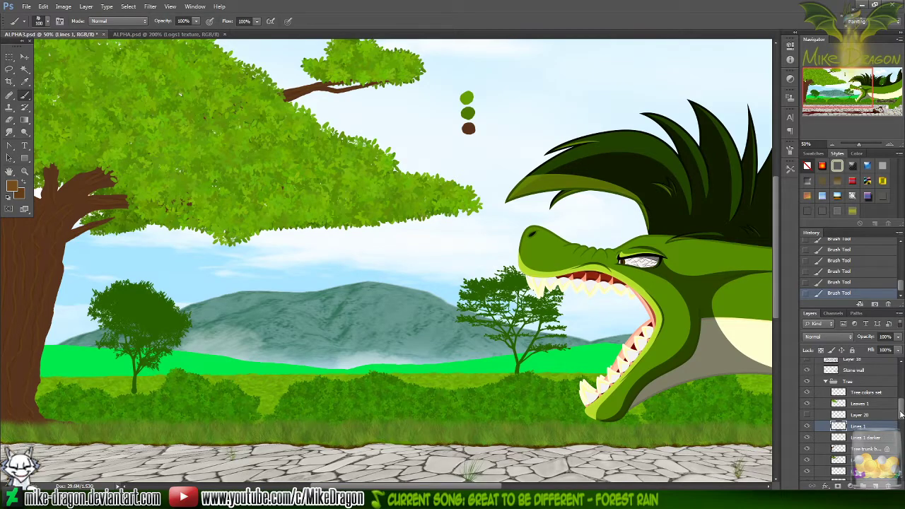
scroll(902, 416, "up", 2)
scroll(871, 400, "up", 5)
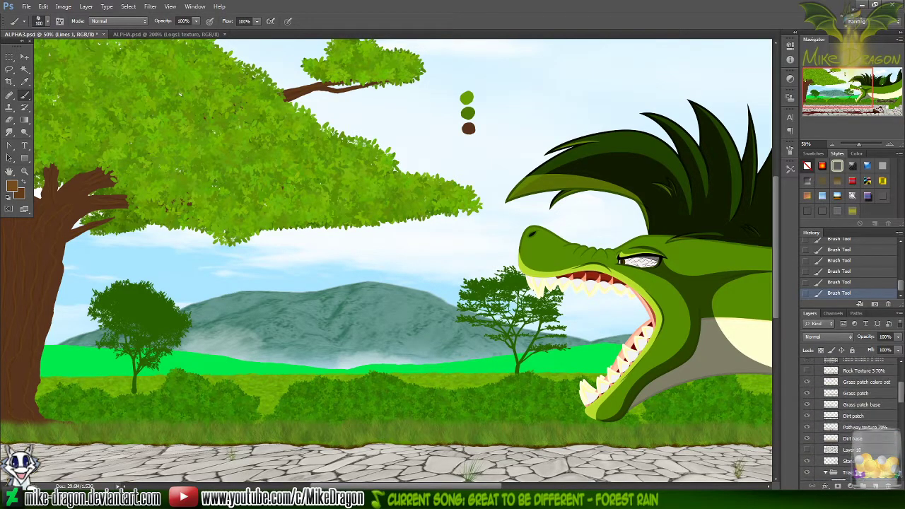
left_click(874, 486)
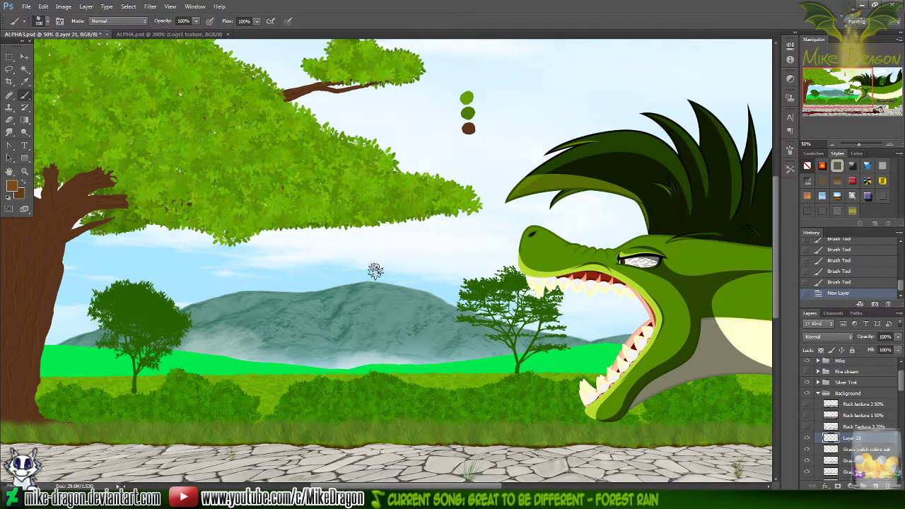
- Try the leaf-cluster brush with a curved brown stroke over the mountain, and undo the stroke
mouse_move(350, 272)
left_mouse_down()
mouse_move(299, 278)
mouse_move(347, 302)
mouse_move(396, 277)
left_mouse_up()
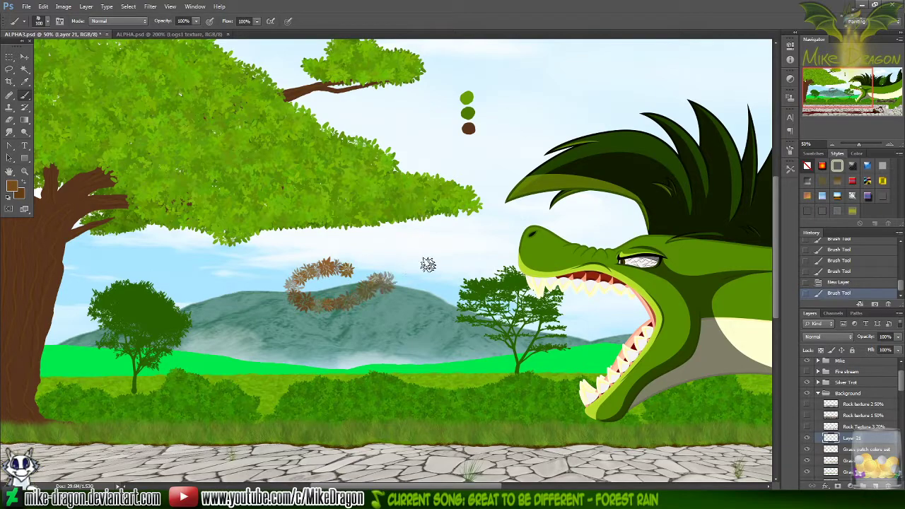
key("ctrl+z")
- Sample the light and dark green swatches in the sky as the painting colors and return to the Brush tool
key("i")
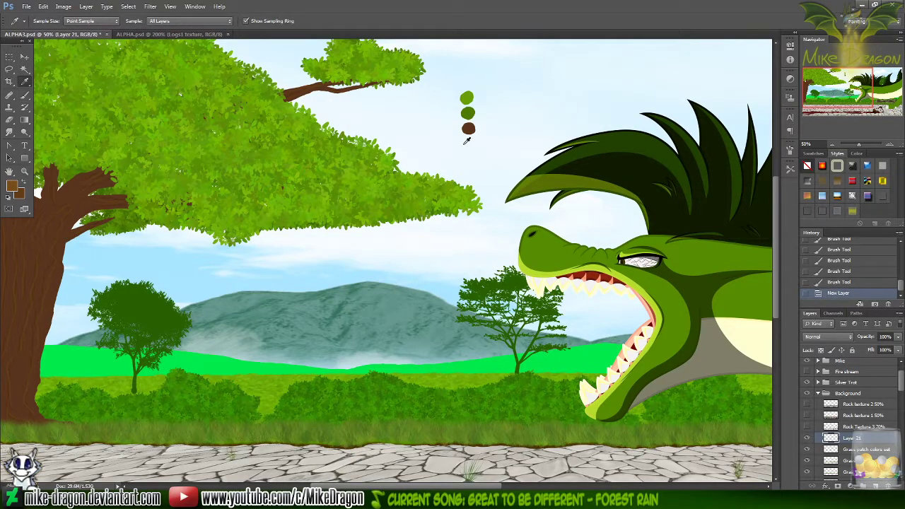
left_click(469, 97)
left_click(468, 111)
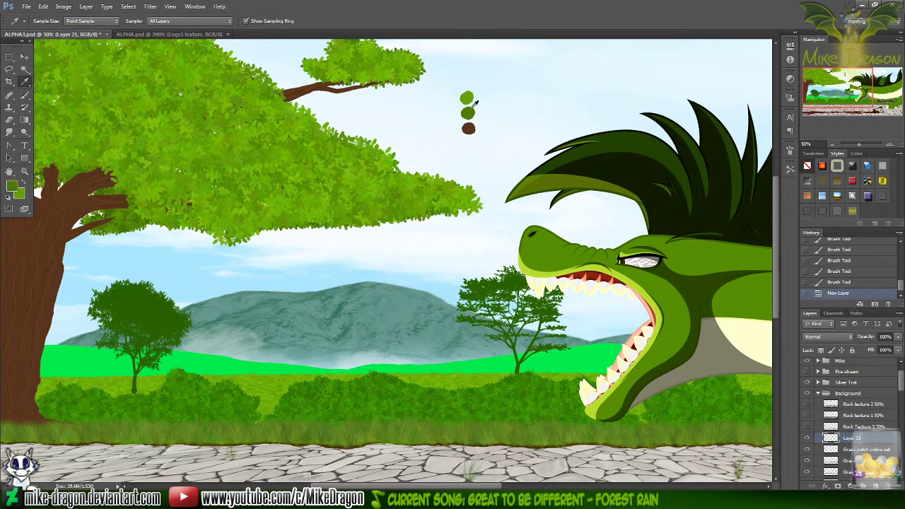
key("b")
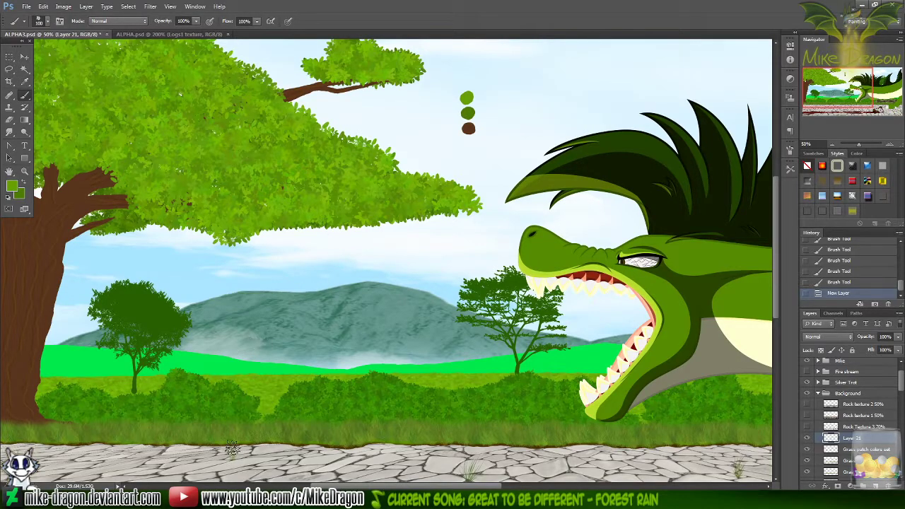
- Try the 100 px and 250 px leaf brushes with green strokes over the stone path and mountain, undoing each stroke
mouse_move(174, 459)
left_mouse_down()
mouse_move(353, 463)
mouse_move(150, 458)
left_mouse_up()
key("ctrl+z")
right_click(286, 350)
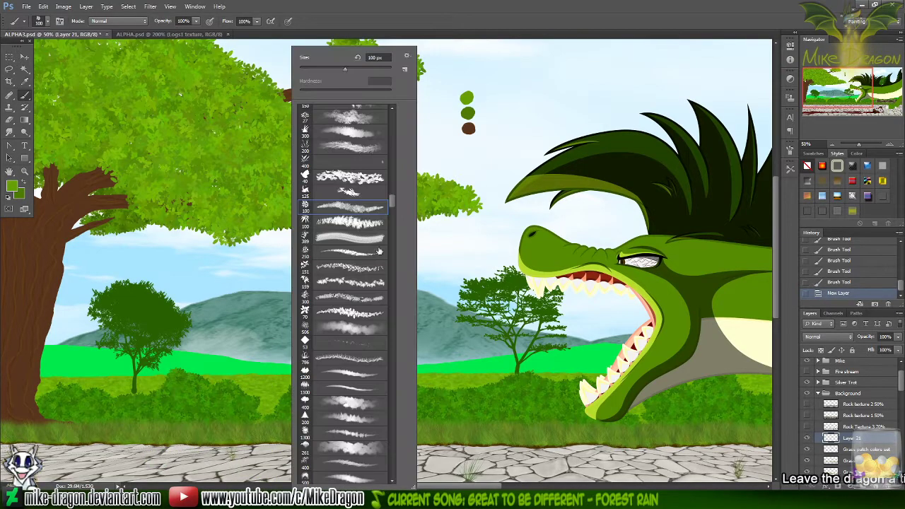
left_click(326, 251)
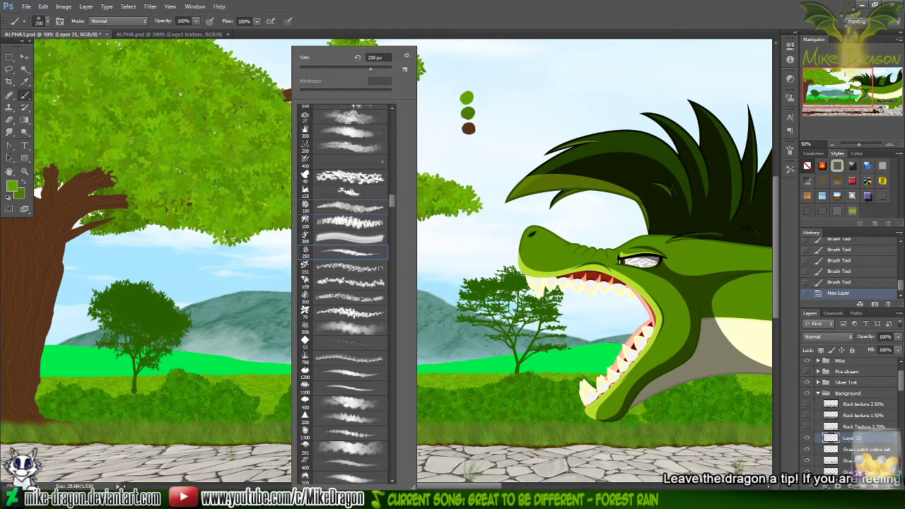
mouse_move(233, 329)
left_mouse_down()
mouse_move(343, 318)
mouse_move(416, 266)
mouse_move(312, 256)
mouse_move(244, 284)
left_mouse_up()
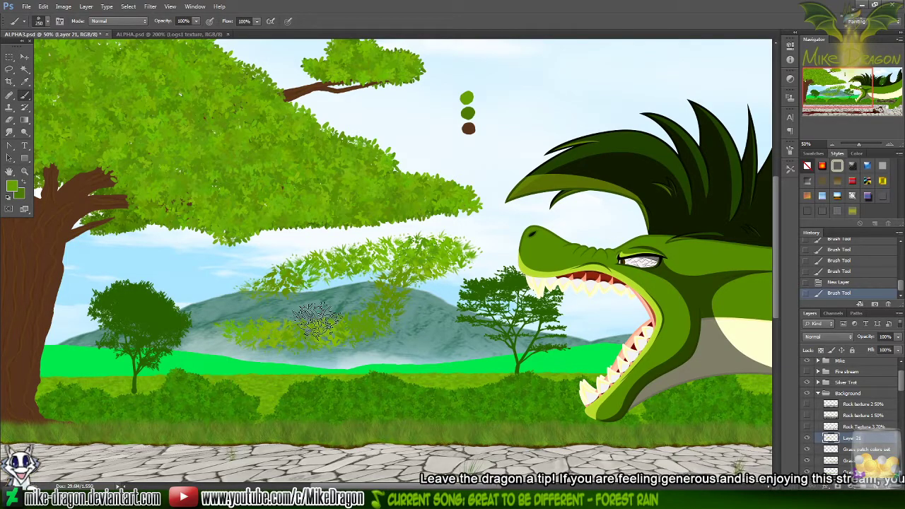
key("ctrl+z")
left_click_drag(35, 452, 113, 449)
key("ctrl+z")
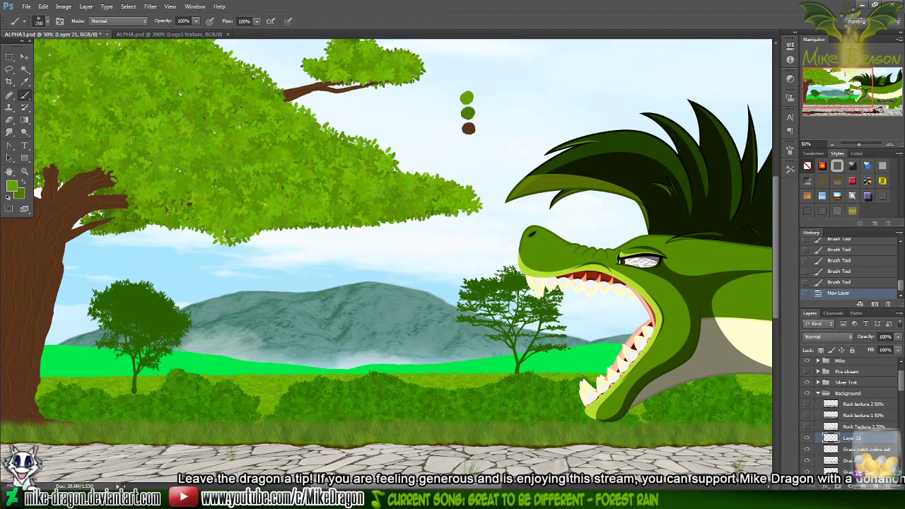
- Try the 151 px leaf brush with strokes on the path, bushes, tree canopy and mountain, undoing each stroke
right_click(357, 348)
left_click(403, 267)
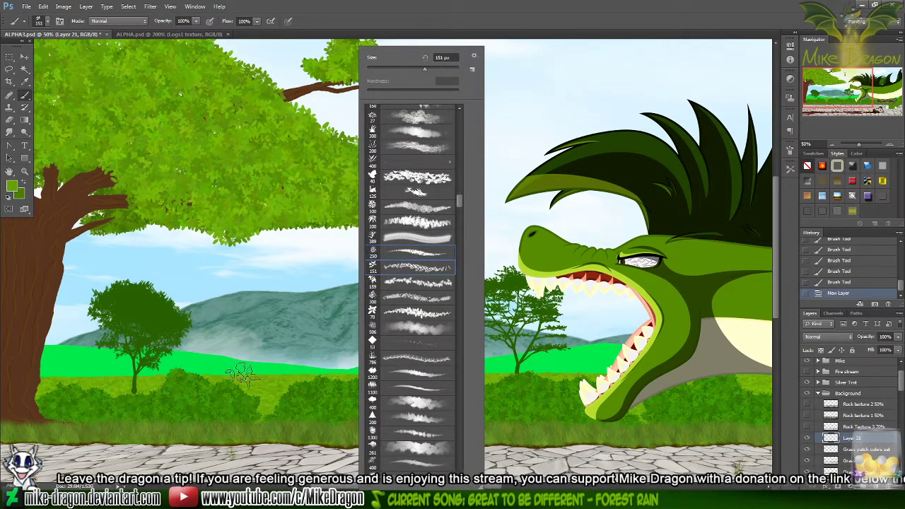
left_click_drag(168, 437, 163, 459)
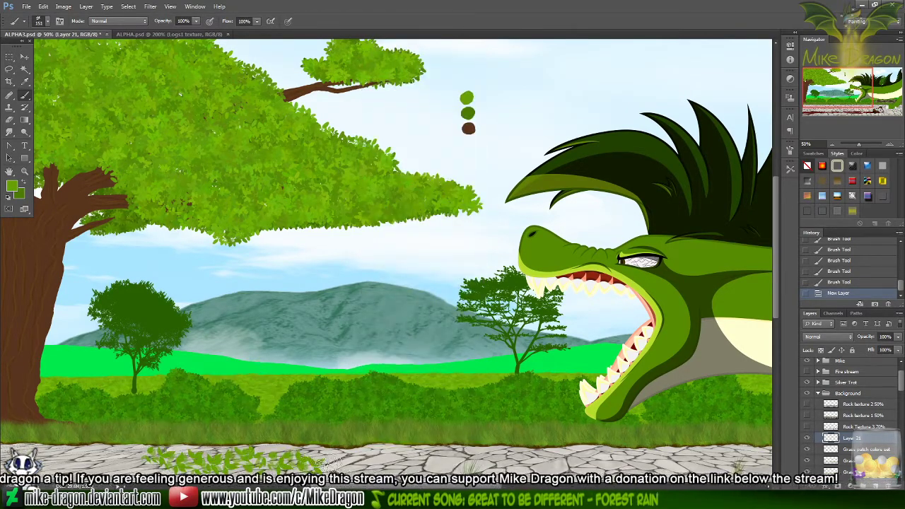
key("ctrl+z")
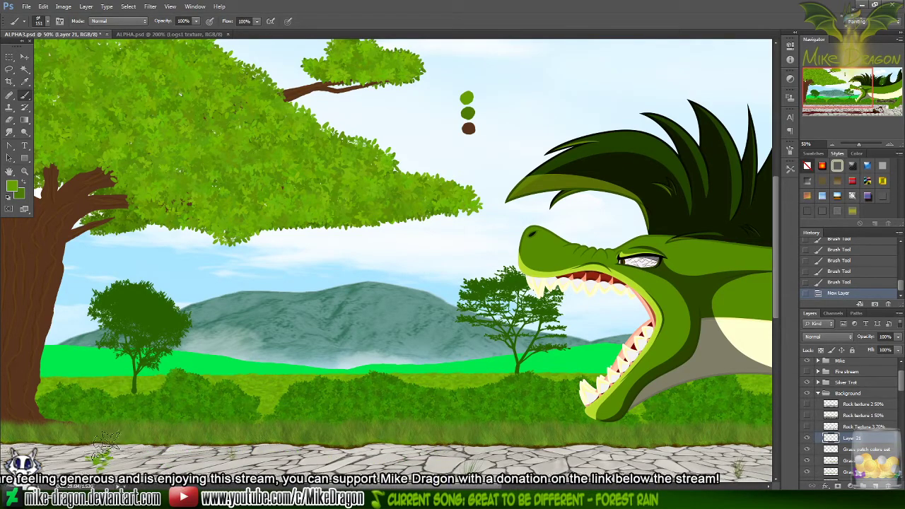
mouse_move(106, 444)
left_mouse_down()
mouse_move(124, 432)
mouse_move(77, 430)
mouse_move(150, 451)
mouse_move(179, 424)
mouse_move(159, 409)
left_mouse_up()
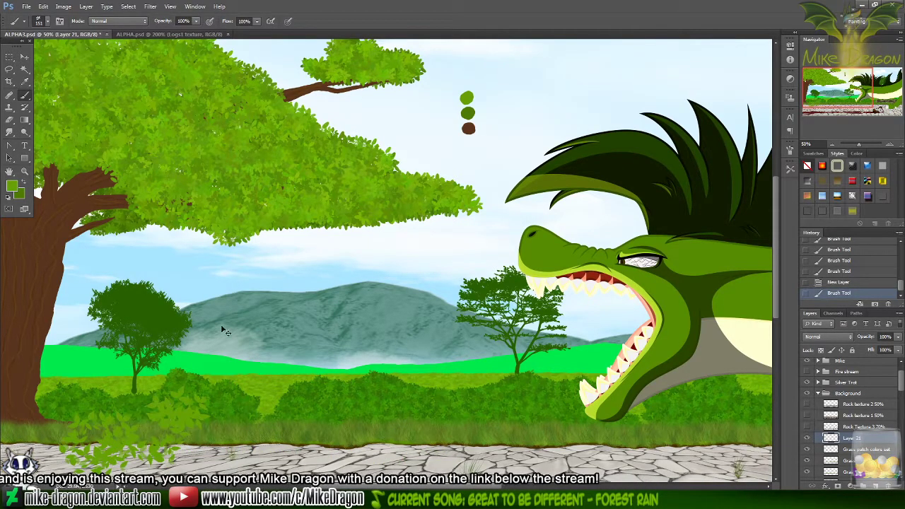
key("ctrl+z")
mouse_move(163, 226)
left_mouse_down()
mouse_move(198, 210)
mouse_move(254, 227)
mouse_move(345, 183)
mouse_move(380, 203)
mouse_move(475, 205)
left_mouse_up()
key("ctrl+z")
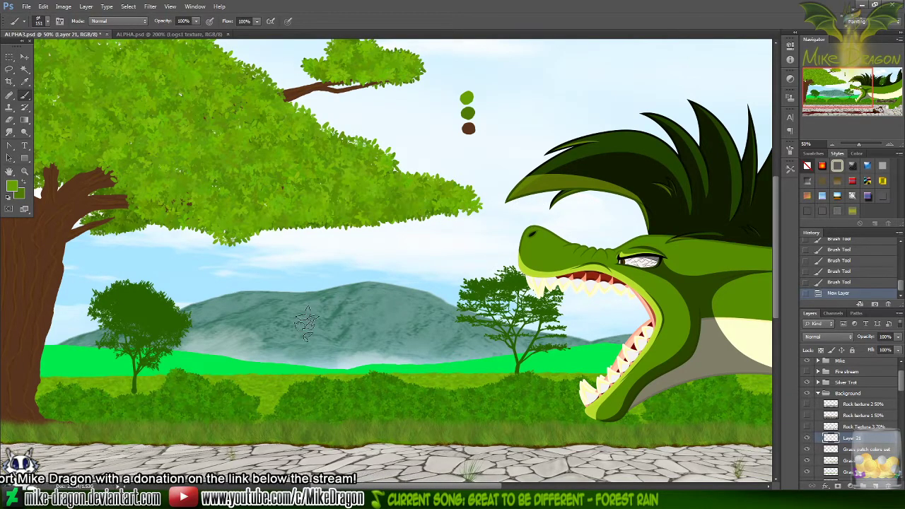
mouse_move(238, 283)
left_mouse_down()
mouse_move(320, 285)
mouse_move(460, 304)
left_mouse_up()
key("ctrl+z")
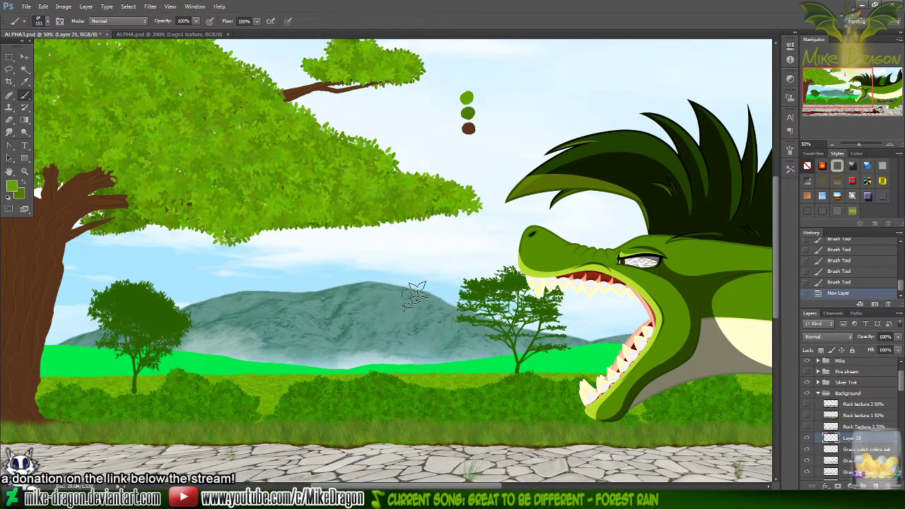
- Try the 159 px leaf brush over the mountain and along the path's grassy edge, undoing both strokes
right_click(414, 295)
left_click(414, 286)
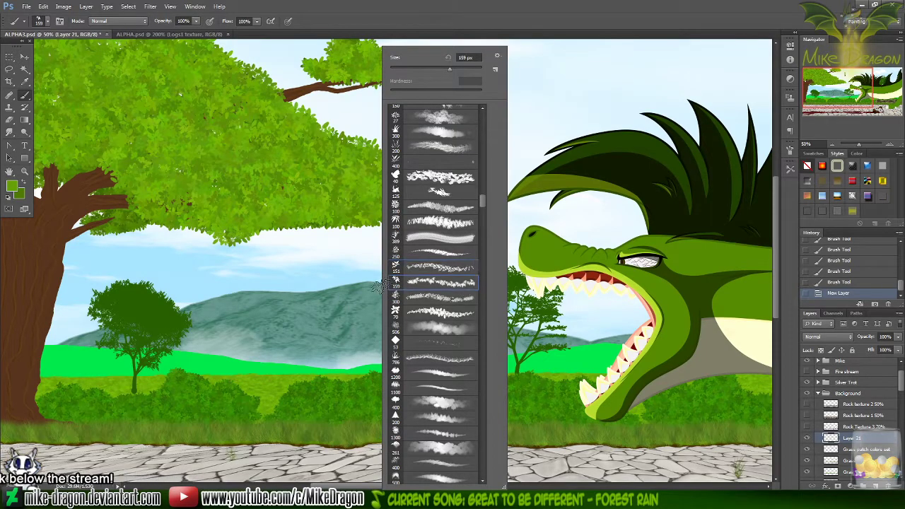
mouse_move(297, 291)
left_mouse_down()
mouse_move(285, 291)
mouse_move(420, 299)
mouse_move(203, 312)
left_mouse_up()
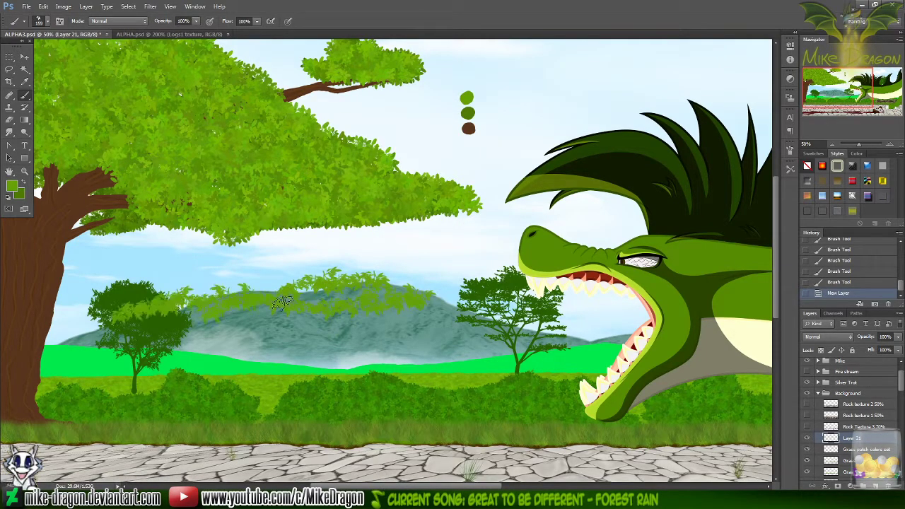
key("ctrl+z")
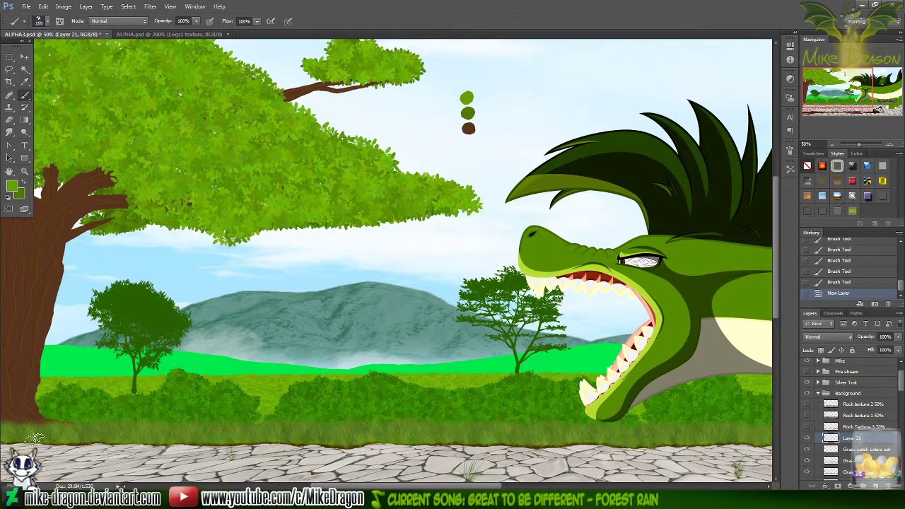
left_click_drag(15, 442, 351, 450)
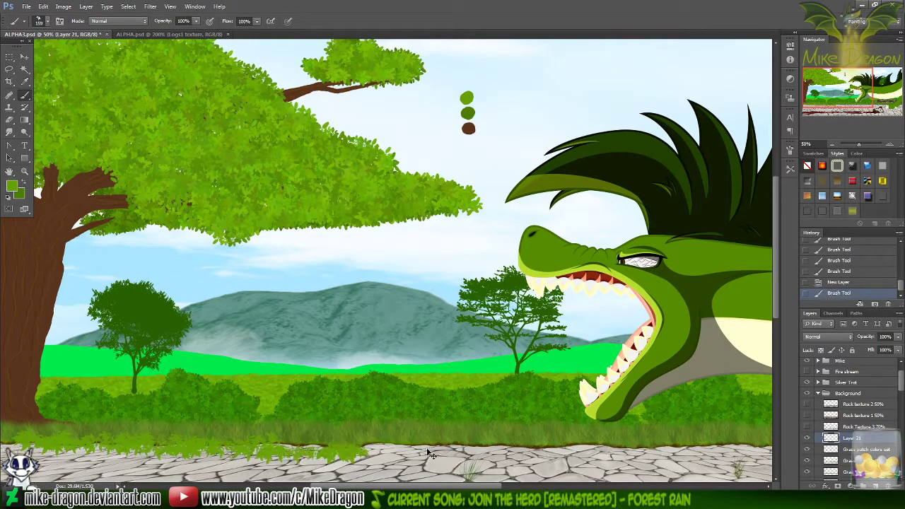
key("ctrl+z")
- Try the 400 px straight-blade brush with a stroke over the mountain, and undo it
right_click(334, 298)
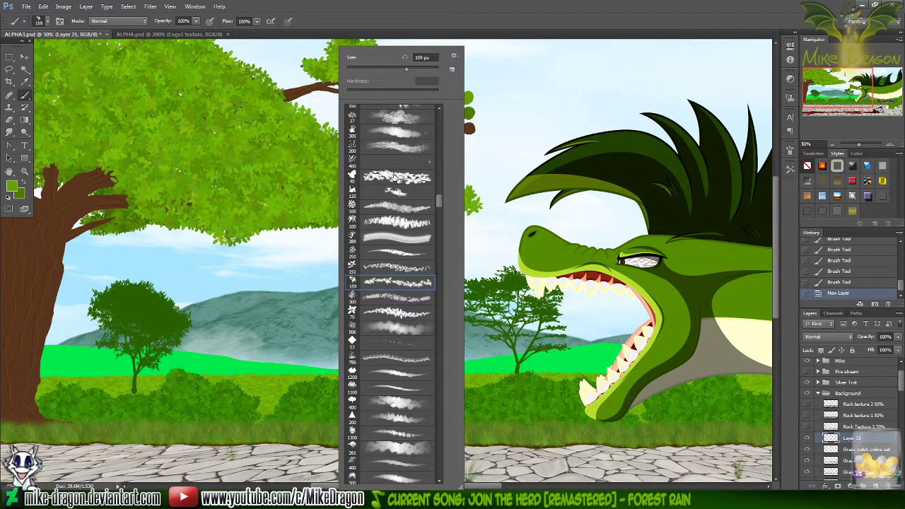
left_click(375, 167)
mouse_move(205, 283)
left_mouse_down()
mouse_move(396, 297)
mouse_move(428, 320)
left_mouse_up()
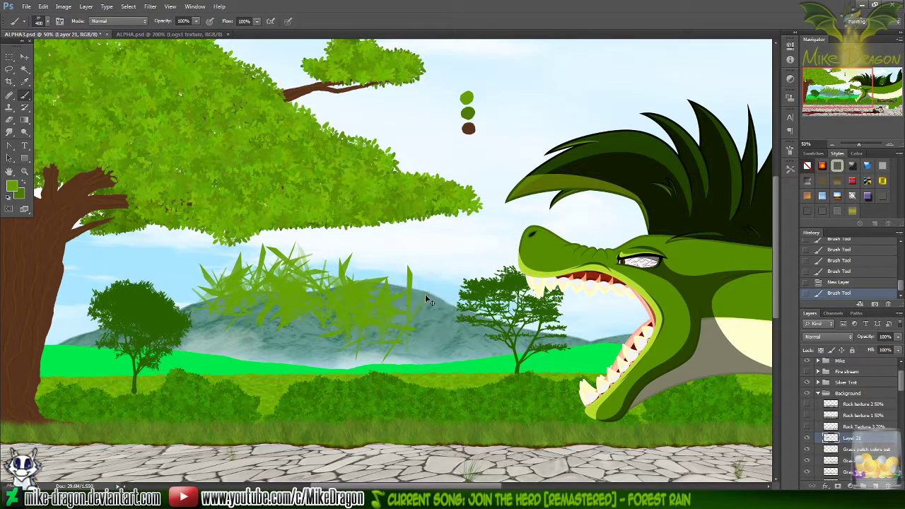
key("ctrl+z")
- Try the 150 px curved-blade brush with strokes over the mountain and bushes, and undo them
right_click(357, 311)
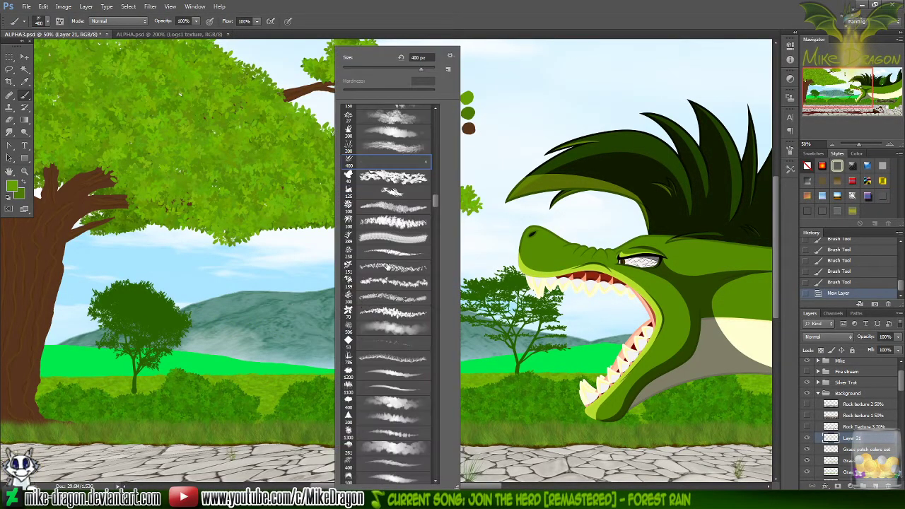
scroll(437, 205, "up", 3)
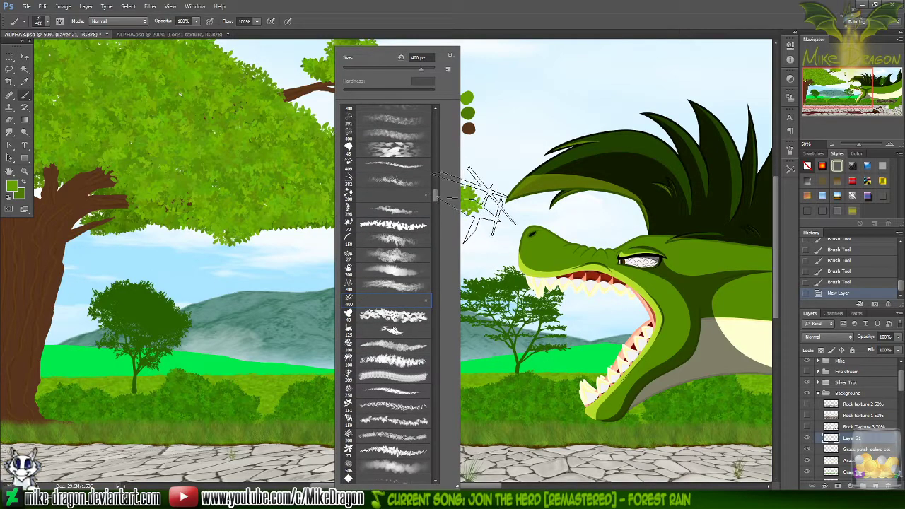
left_click(385, 240)
mouse_move(258, 266)
left_mouse_down()
mouse_move(287, 287)
mouse_move(374, 296)
mouse_move(444, 267)
mouse_move(298, 278)
mouse_move(329, 307)
mouse_move(265, 338)
left_mouse_up()
mouse_move(120, 385)
left_mouse_down()
mouse_move(417, 381)
mouse_move(467, 353)
left_mouse_up()
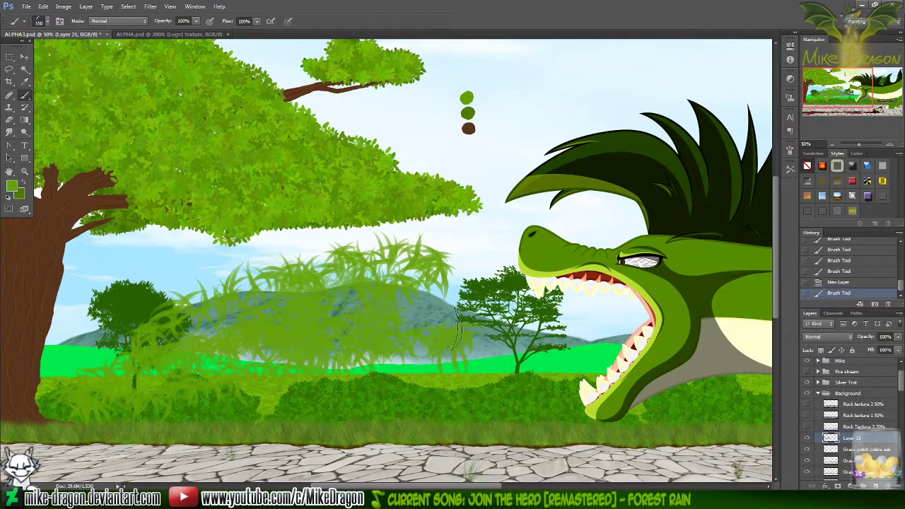
key("ctrl+z")
- Try the 200 px scattered-blob brush with strokes over the sky and mountain, and undo them
right_click(386, 271)
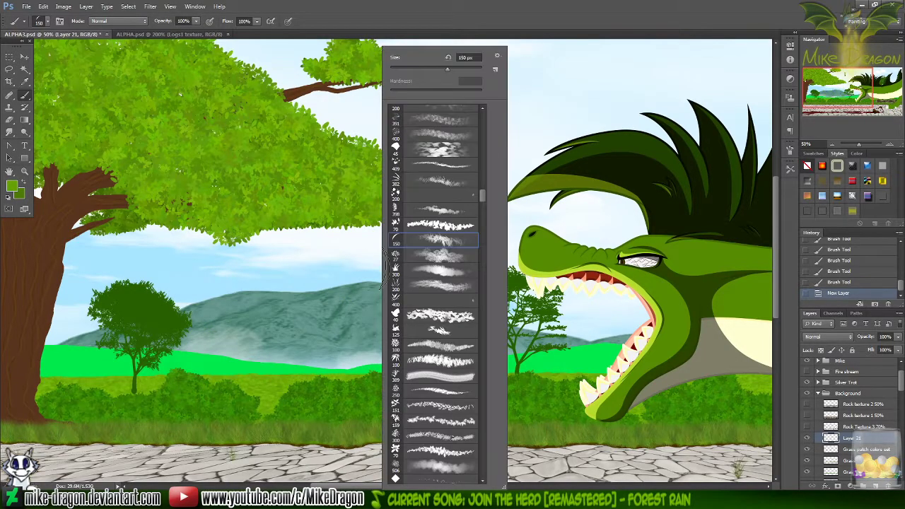
left_click(438, 206)
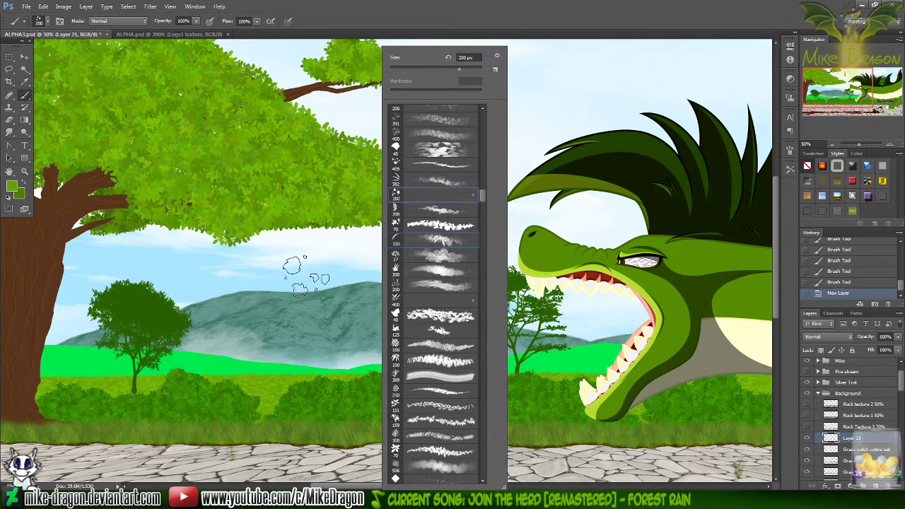
mouse_move(292, 262)
left_mouse_down()
mouse_move(374, 297)
mouse_move(469, 252)
mouse_move(396, 248)
left_mouse_up()
mouse_move(306, 366)
left_mouse_down()
mouse_move(373, 352)
mouse_move(377, 325)
mouse_move(406, 296)
left_mouse_up()
key("ctrl+z")
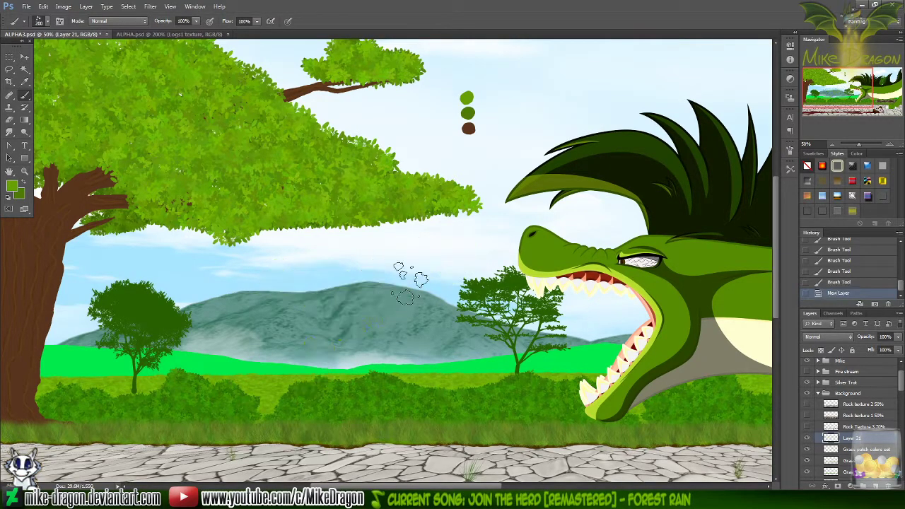
- Try the 409 px flat-patch brush with strokes across the sky and mountain, and undo all of them
right_click(407, 300)
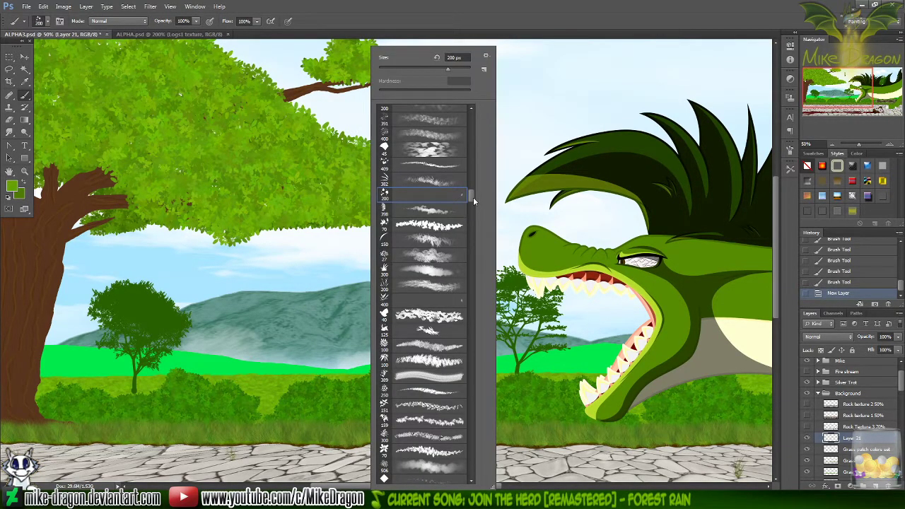
left_click(424, 176)
left_click(253, 267)
mouse_move(253, 268)
left_mouse_down()
mouse_move(380, 261)
mouse_move(421, 289)
left_mouse_up()
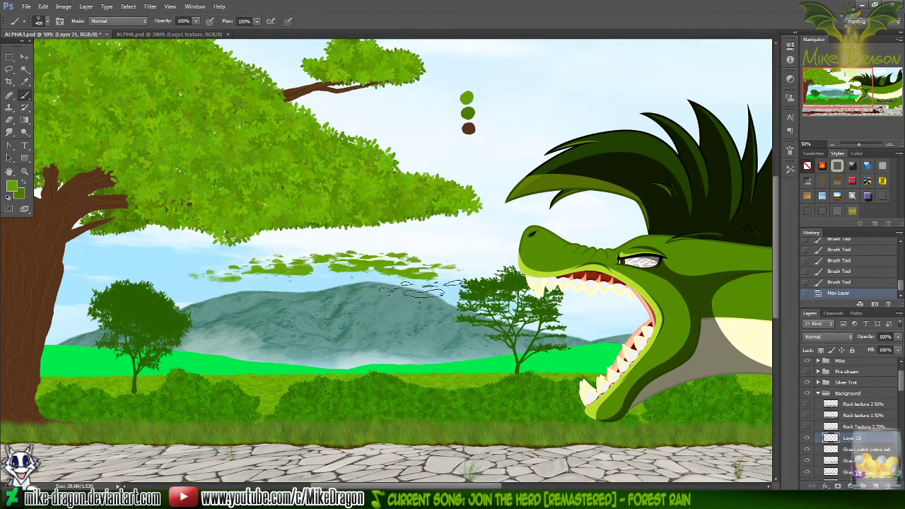
left_click_drag(360, 302, 209, 338)
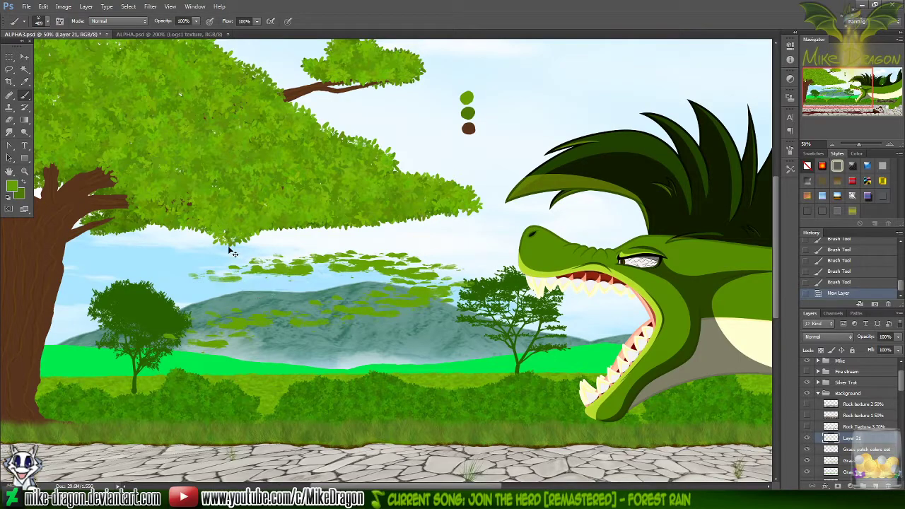
key("ctrl+z")
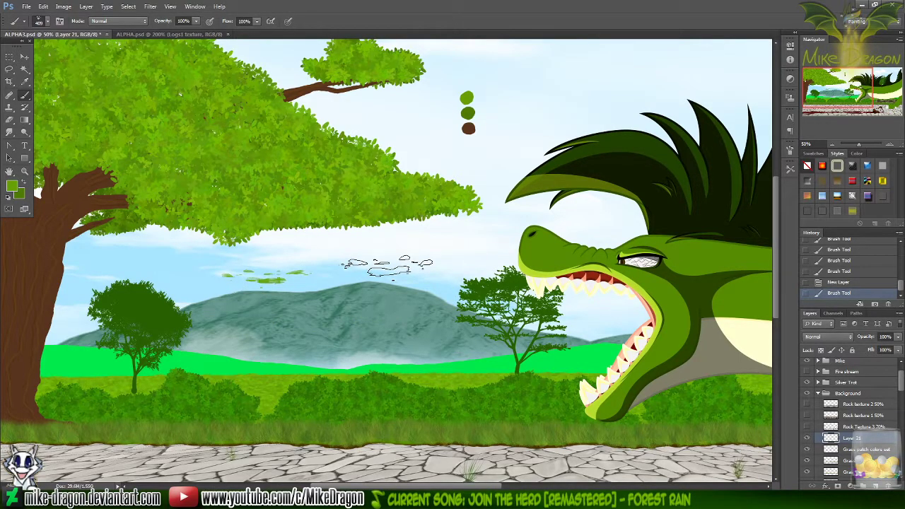
key("ctrl+alt+z")
- Choose the 45 px scattered-leaf brush from the brush presets
right_click(386, 265)
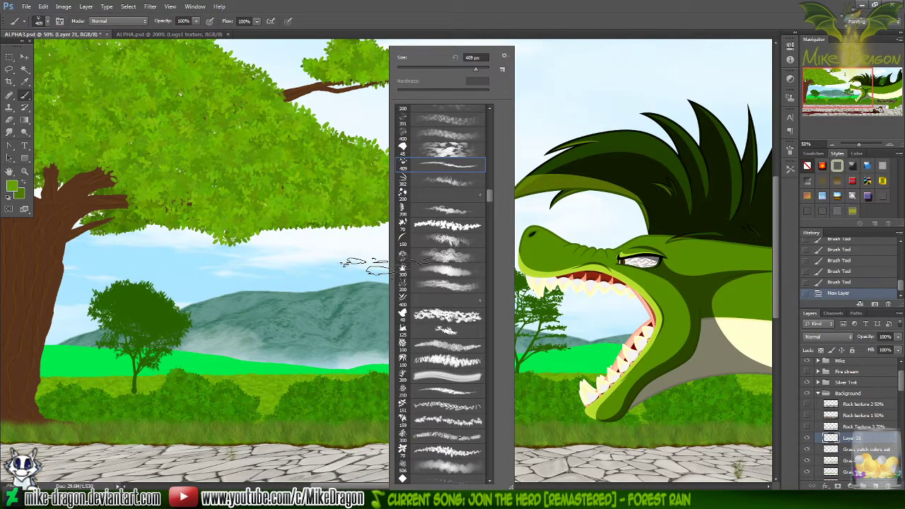
scroll(481, 191, "up", 1)
left_click(445, 161)
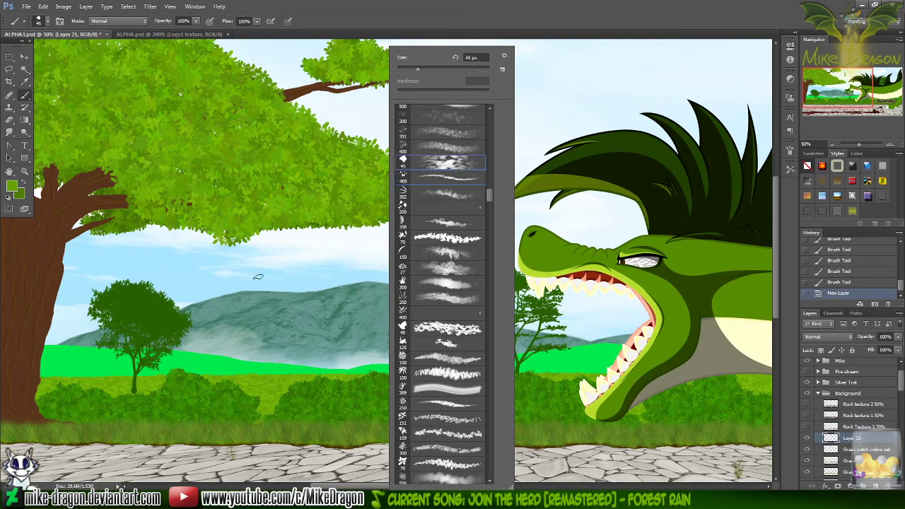
left_click(258, 276)
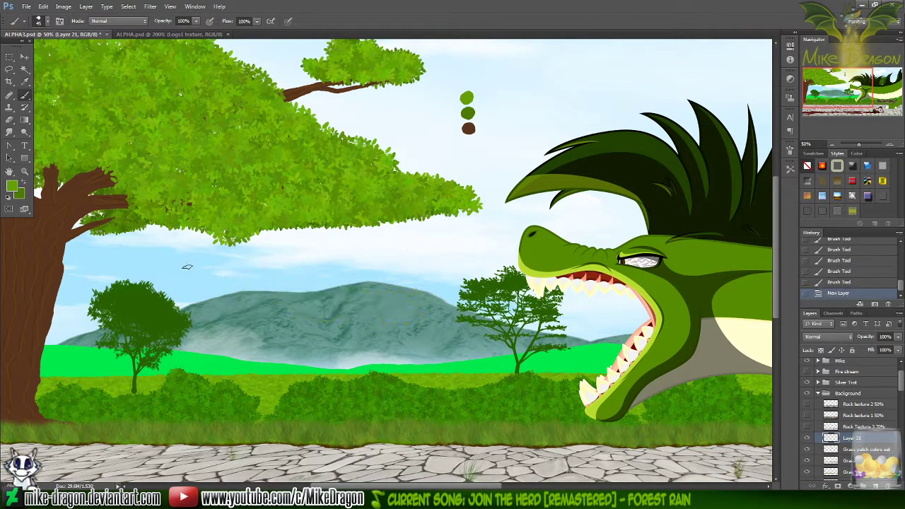
- Try the 45 px scattered-leaf brush with green strokes across the sky and the grass, and undo them
left_click_drag(147, 267, 494, 266)
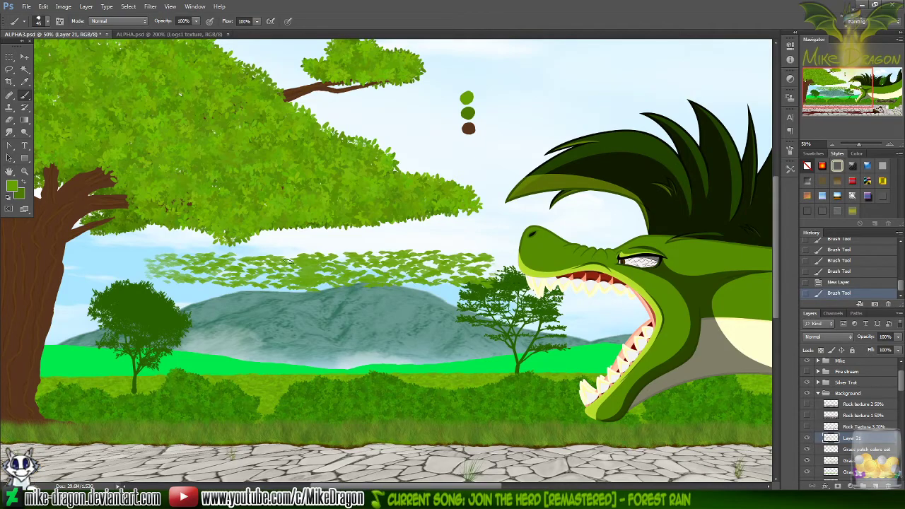
key("ctrl+z")
left_click_drag(142, 265, 501, 269)
key("ctrl+z")
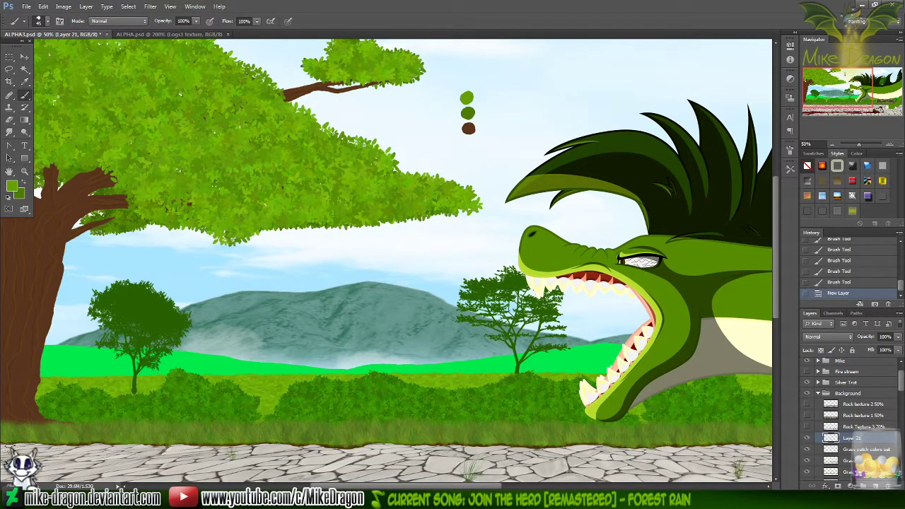
left_click_drag(7, 441, 331, 436)
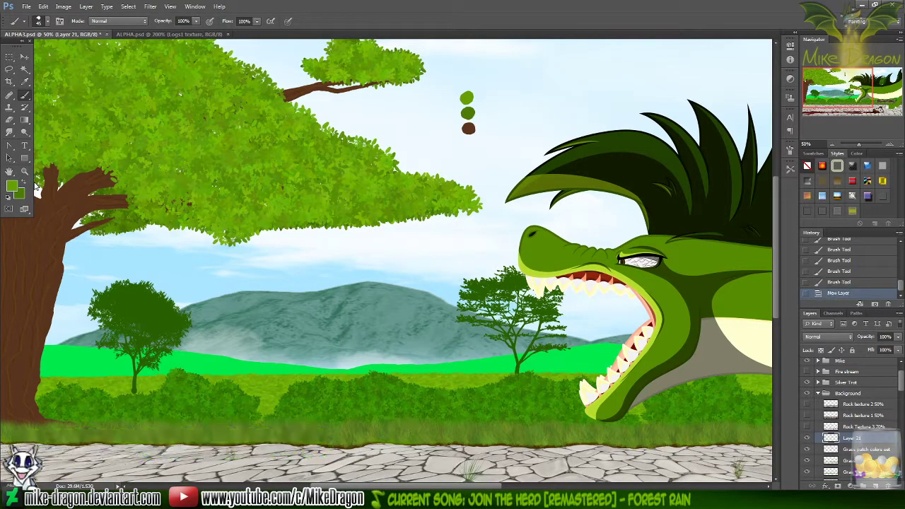
- Change the foreground colour from green to the ochre a28a06
left_click(11, 184)
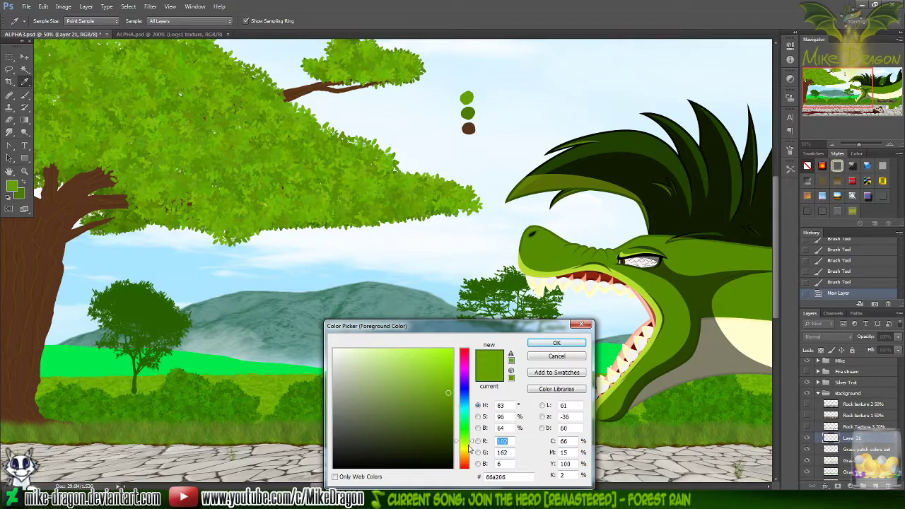
left_click_drag(469, 443, 470, 458)
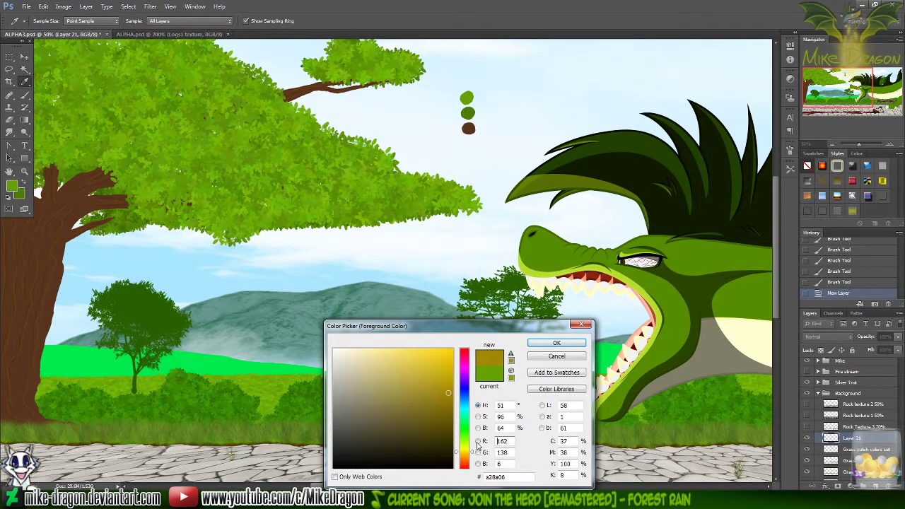
left_click(556, 343)
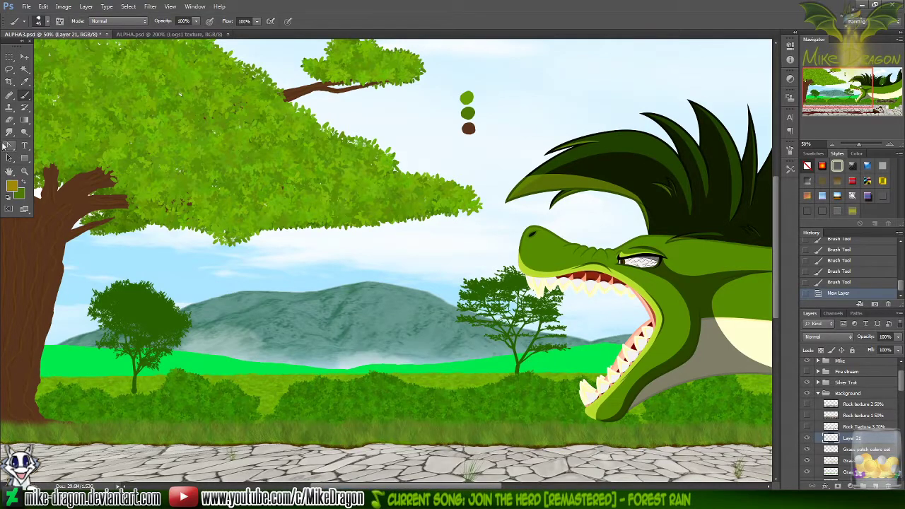
- Set the background colour to a slightly darker ochre, keeping the Brush tool and the lighter ochre in the foreground
left_click(22, 181)
left_click(12, 185)
left_click(20, 189)
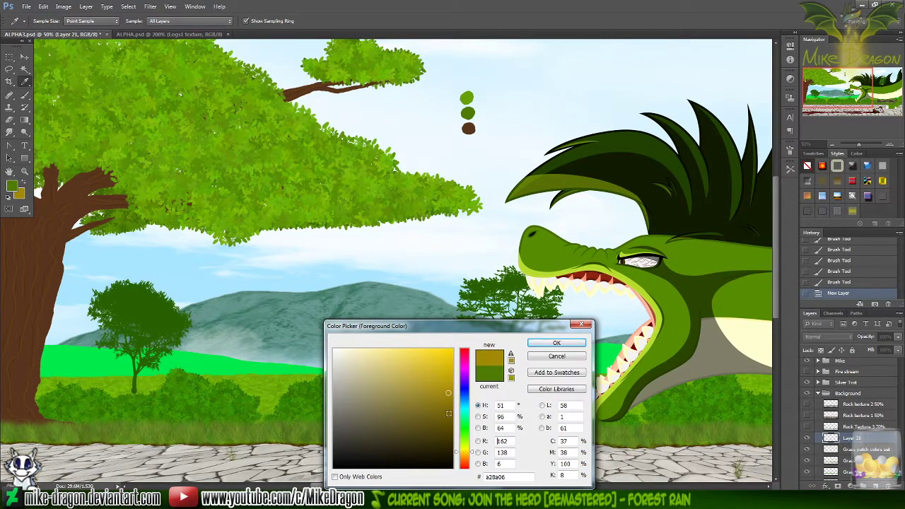
left_click_drag(448, 394, 446, 406)
left_click(557, 343)
key("b")
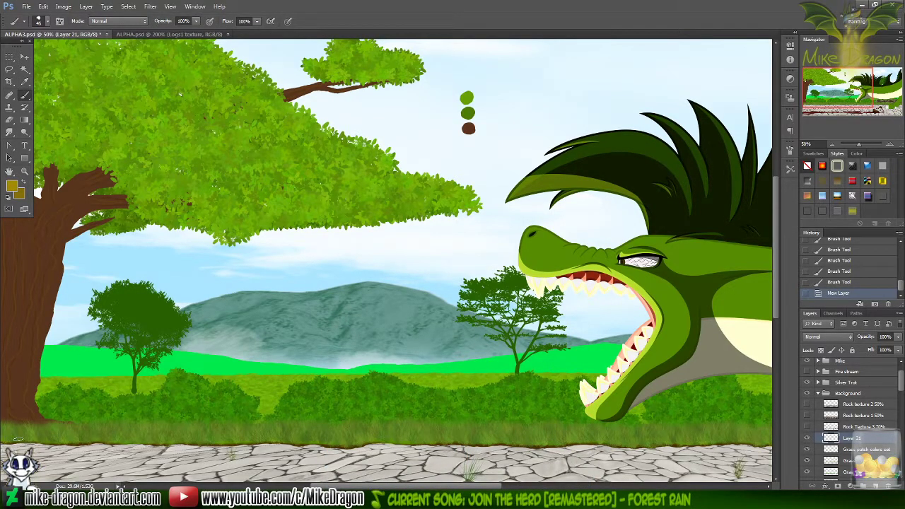
- Undo a trial stroke of ochre leaves over the grass and stone path, and delete the empty Layer 21
left_click_drag(16, 438, 305, 447)
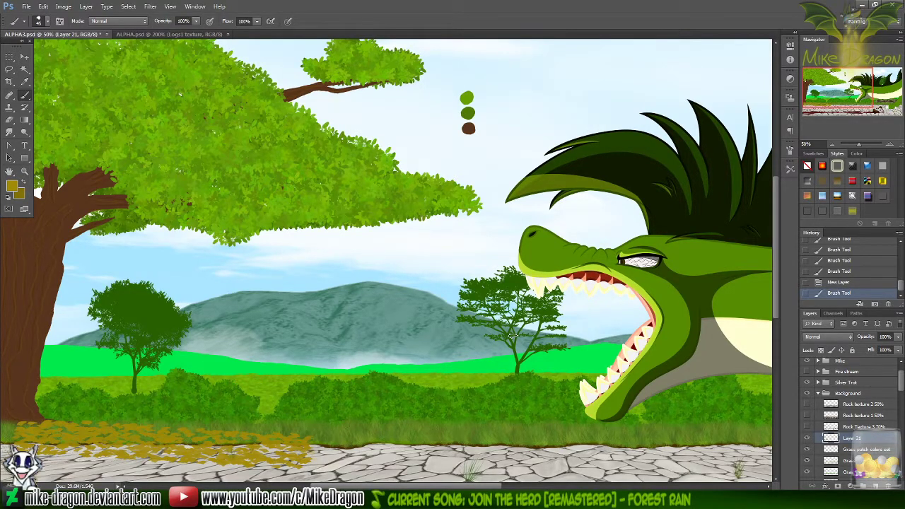
key("ctrl+z")
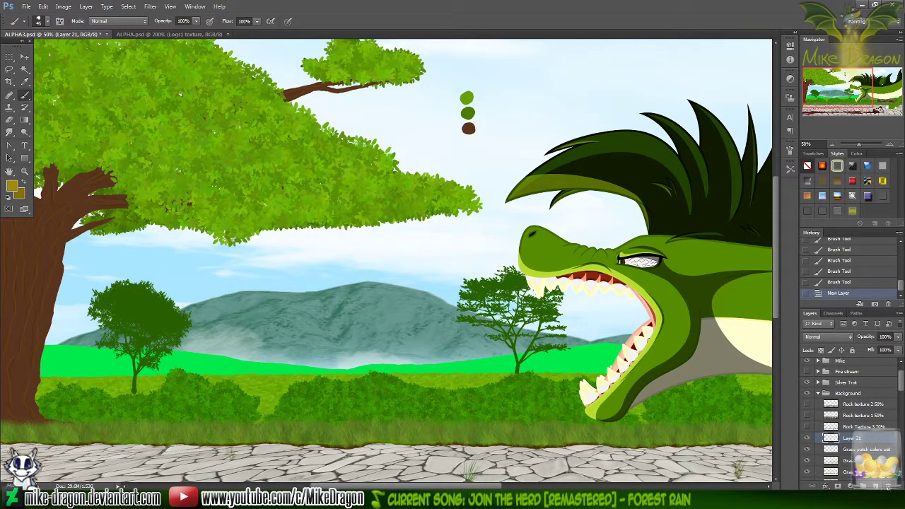
left_click(889, 487)
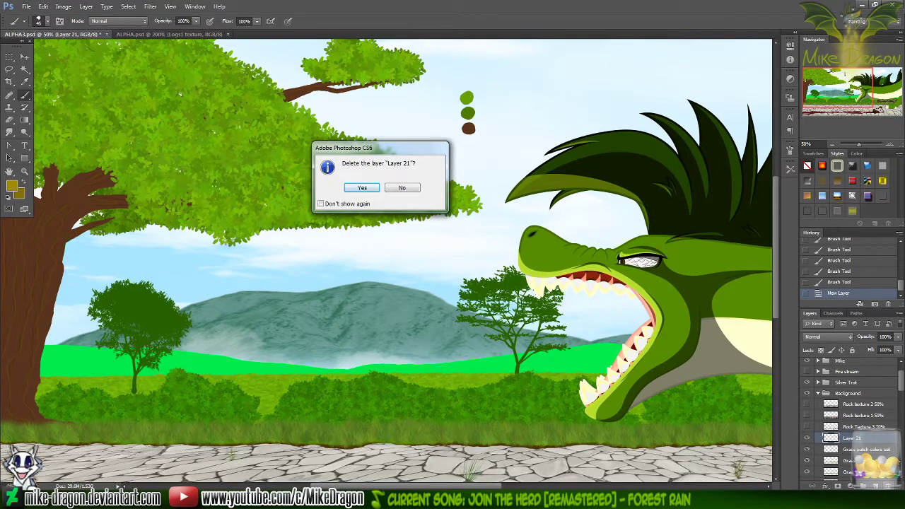
key("Return")
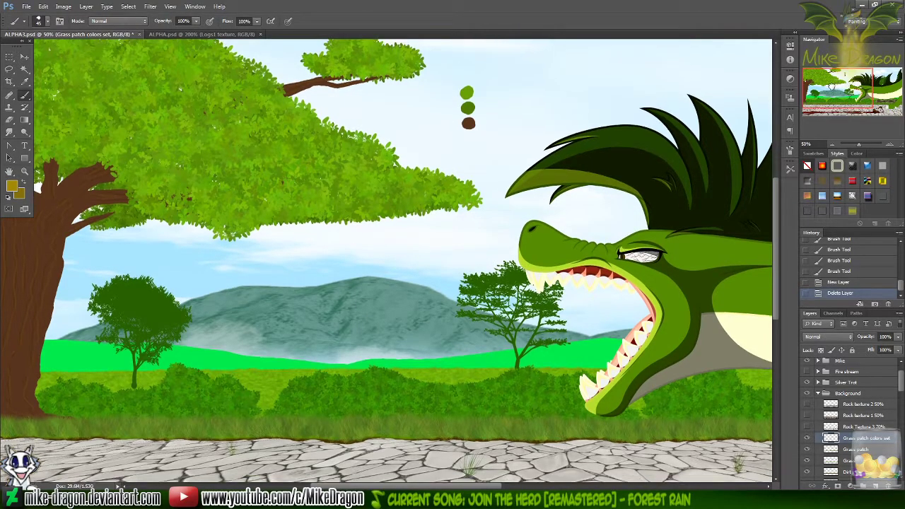
- Review the whole illustration and save ALPHA3.psd
left_click_drag(846, 85, 864, 85)
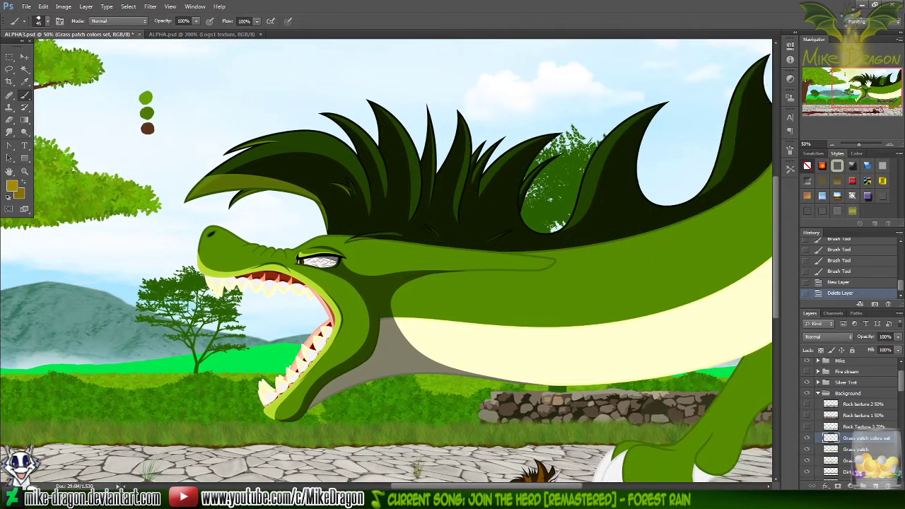
left_click_drag(868, 89, 871, 99)
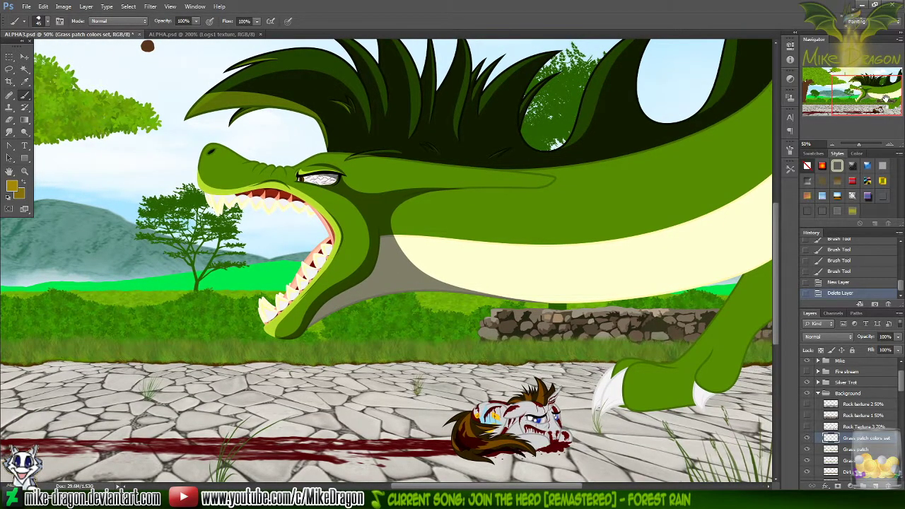
left_click_drag(882, 99, 838, 97)
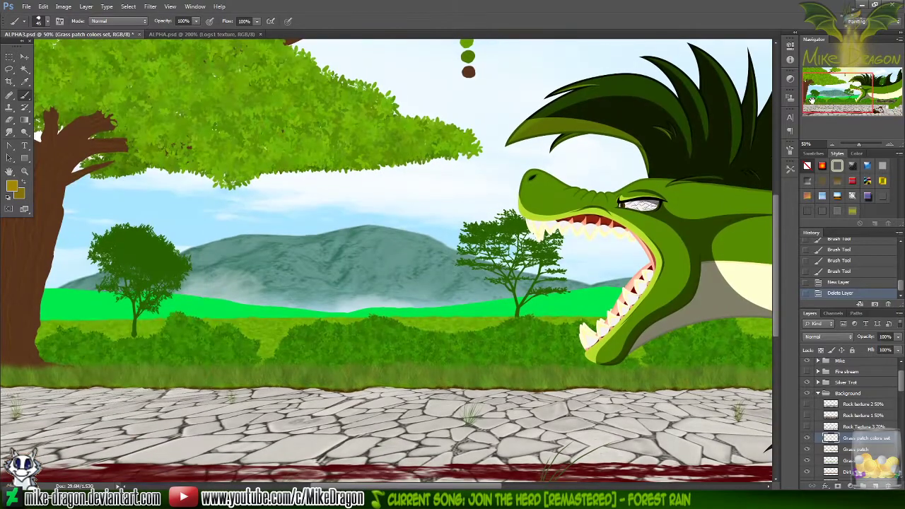
key("ctrl+minus")
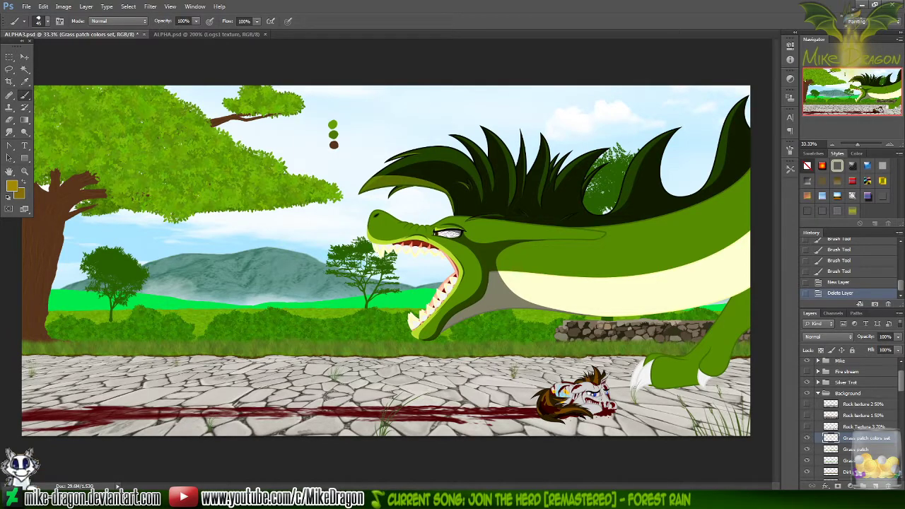
key("ctrl+s")
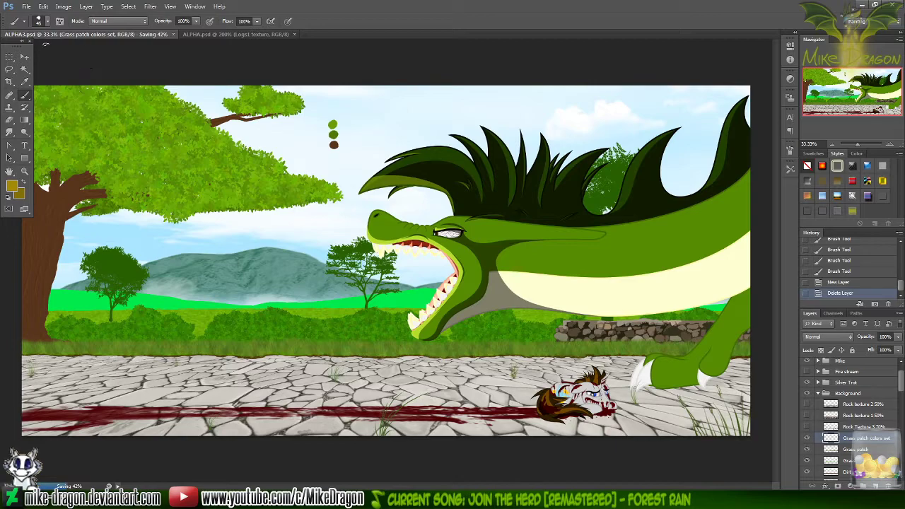
- Save a PNG copy of the illustration named Sample4 with smallest/slow compression and no interlacing
left_click(27, 7)
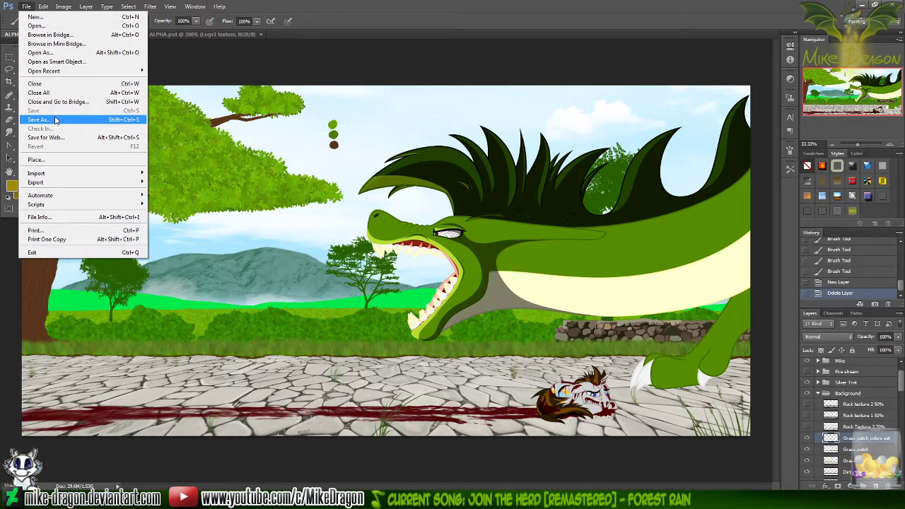
left_click(56, 121)
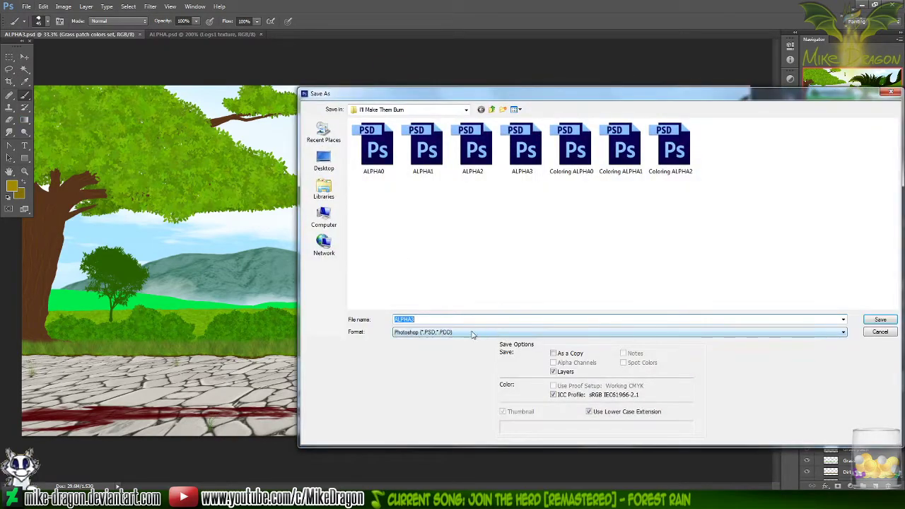
left_click(425, 332)
left_click(424, 438)
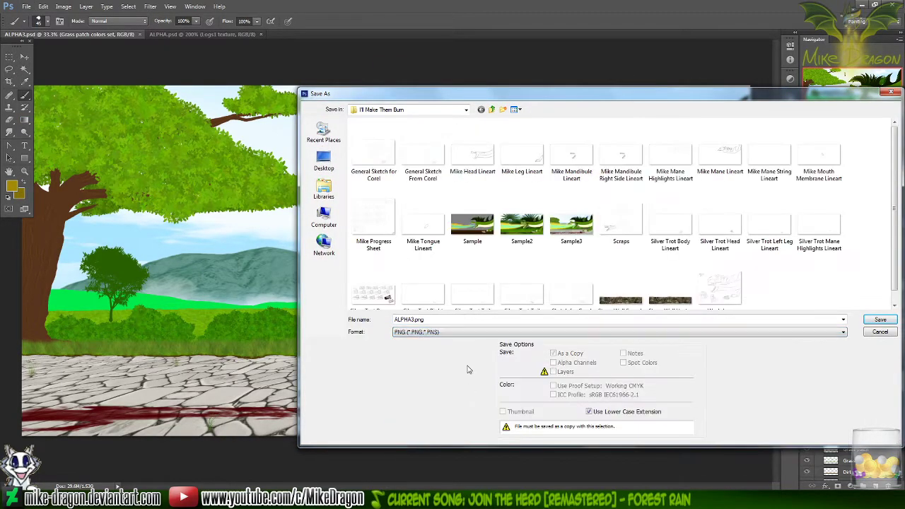
double_click(459, 320)
type("Sa")
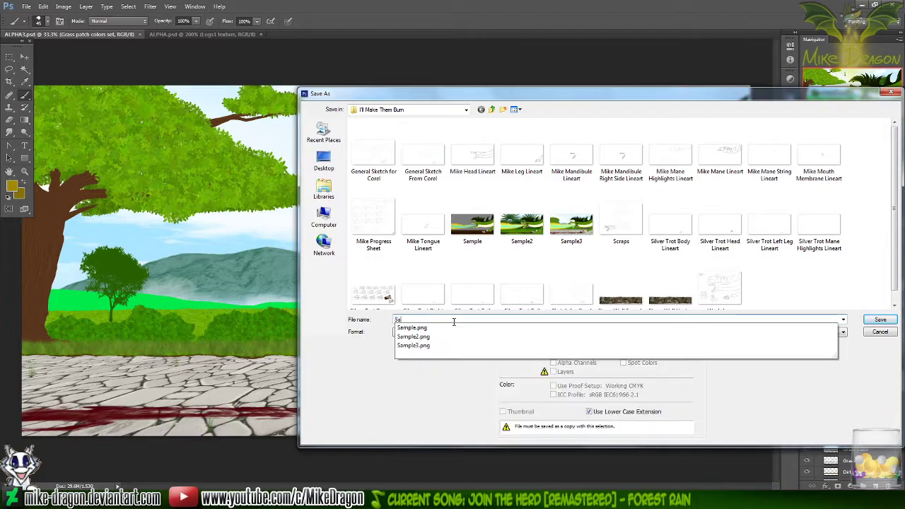
type("mple4")
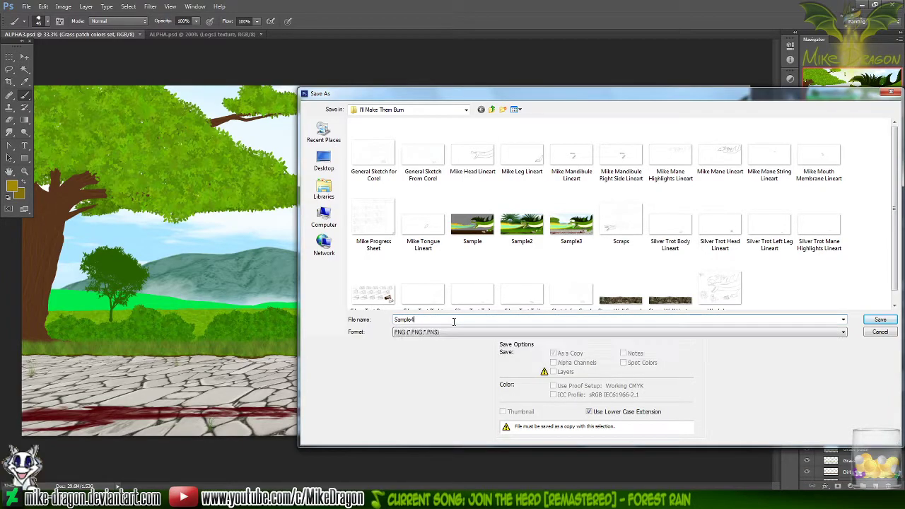
key("Return")
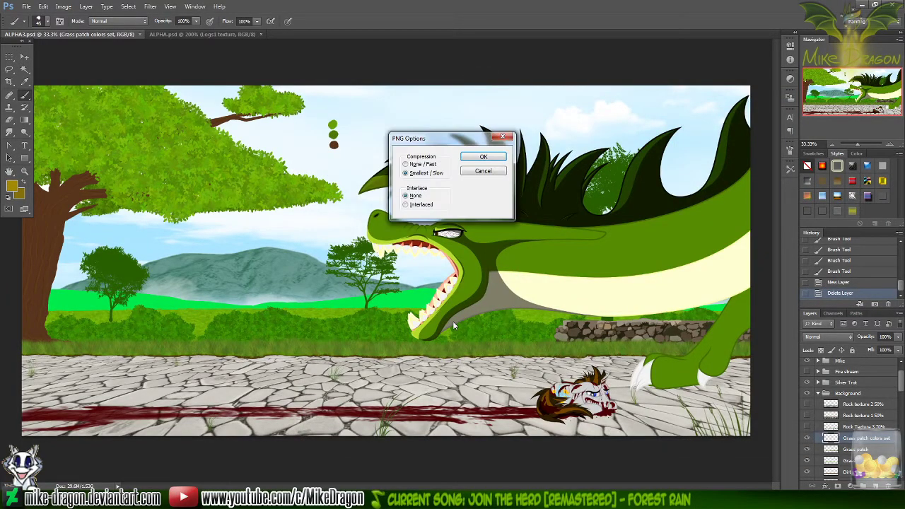
key("Return")
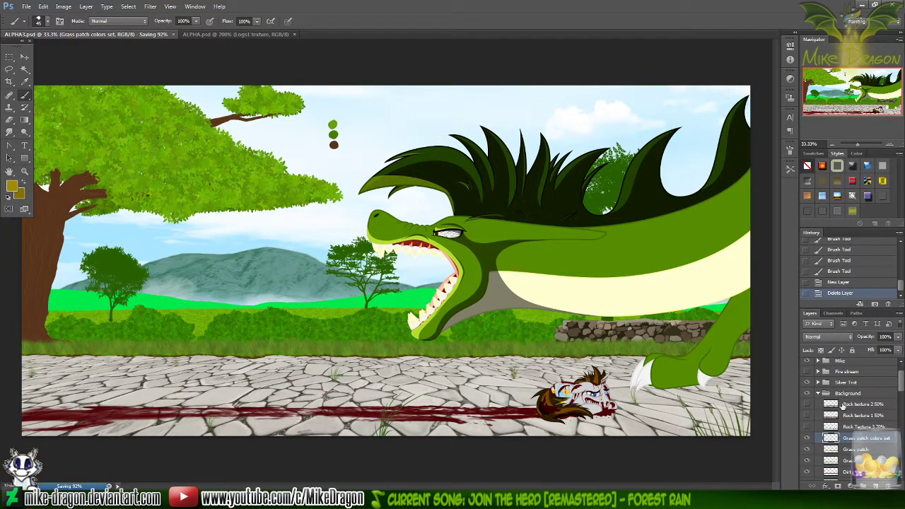
- Hide the Tree colors set layer in the Tree group and try to save another copy
left_click_drag(902, 385, 900, 407)
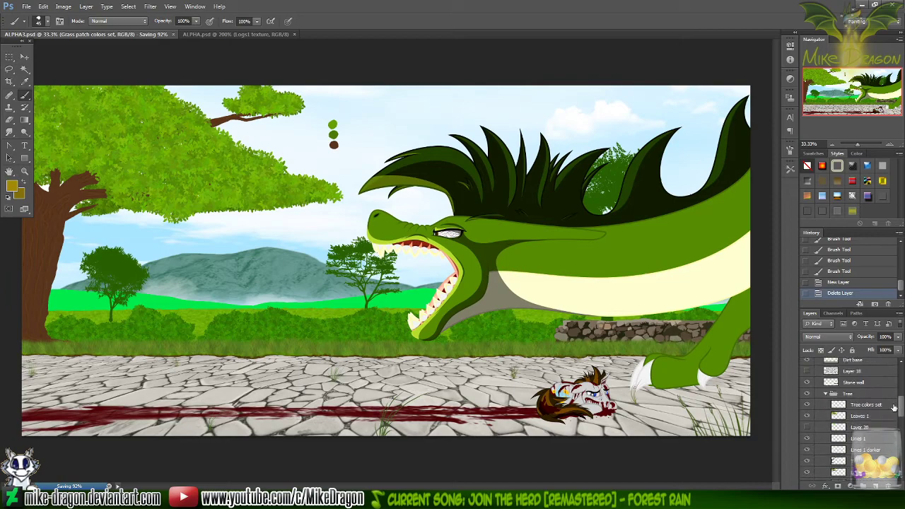
left_click(807, 405)
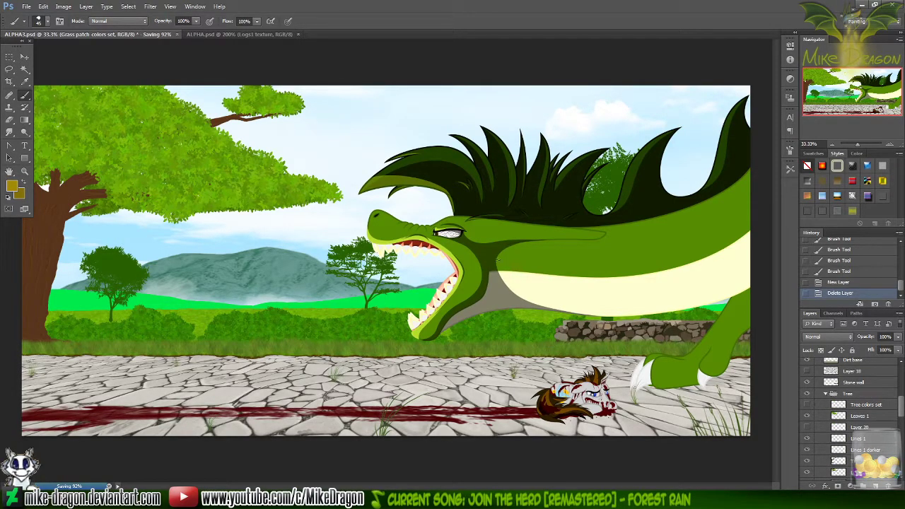
left_click(26, 7)
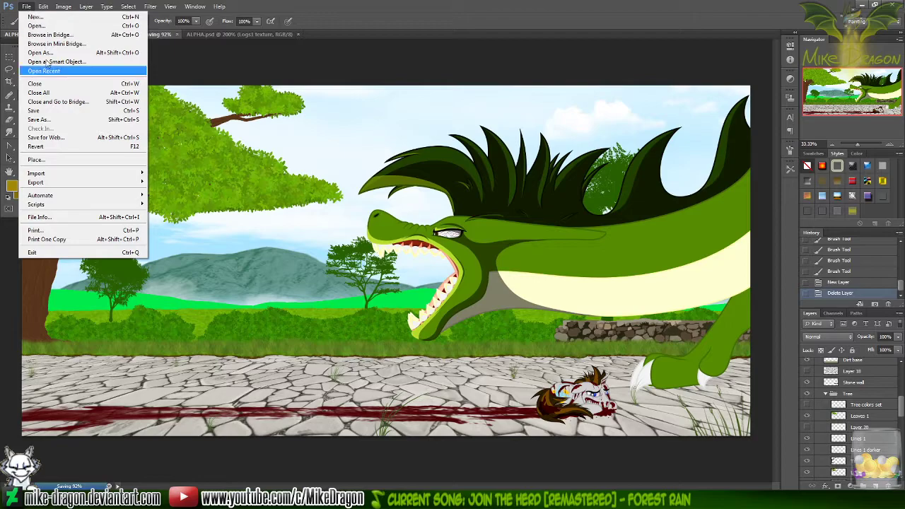
left_click(55, 118)
key("Return")
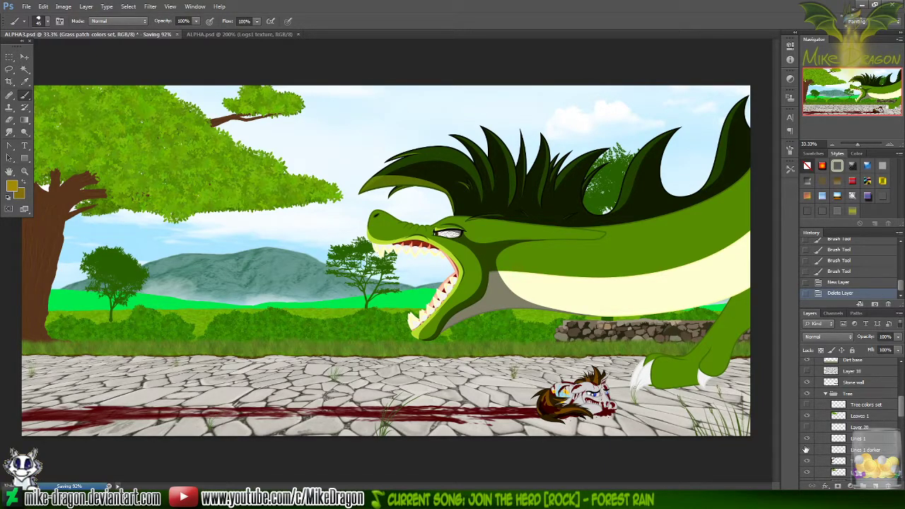
- Recheck the Tree colors set layer's visibility and try to save a PNG over the existing Sample4 file, then cancel
left_click(806, 408)
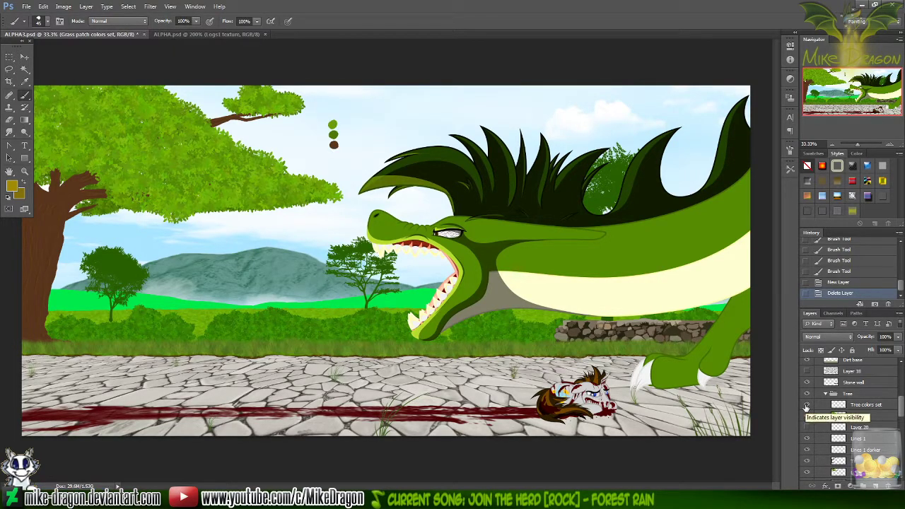
left_click(807, 406)
left_click(25, 6)
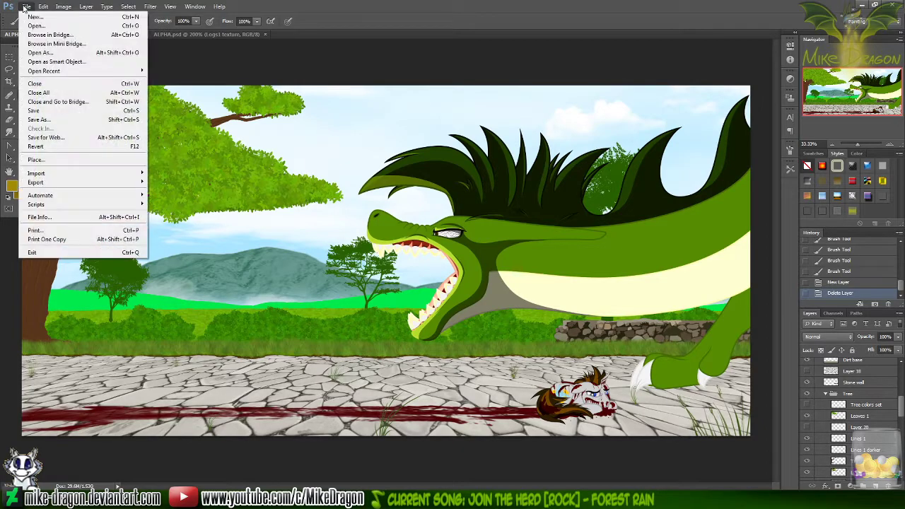
left_click(47, 119)
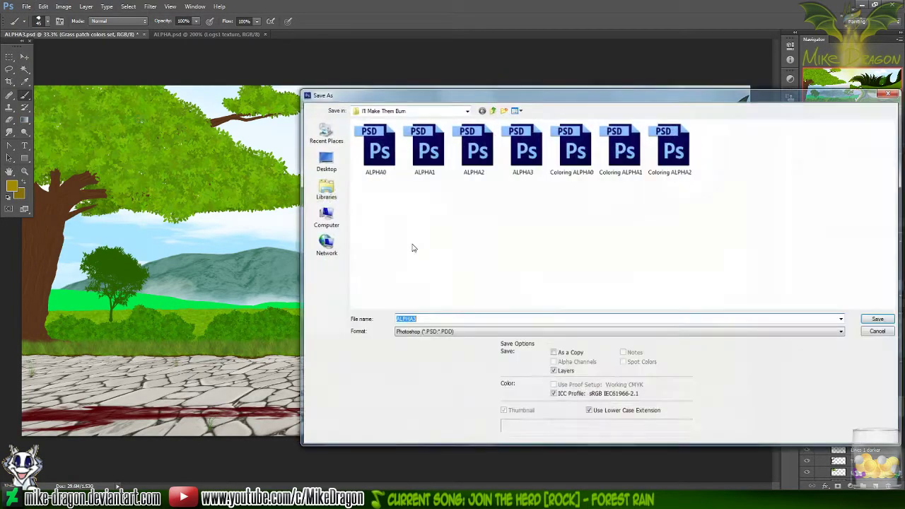
left_click(422, 332)
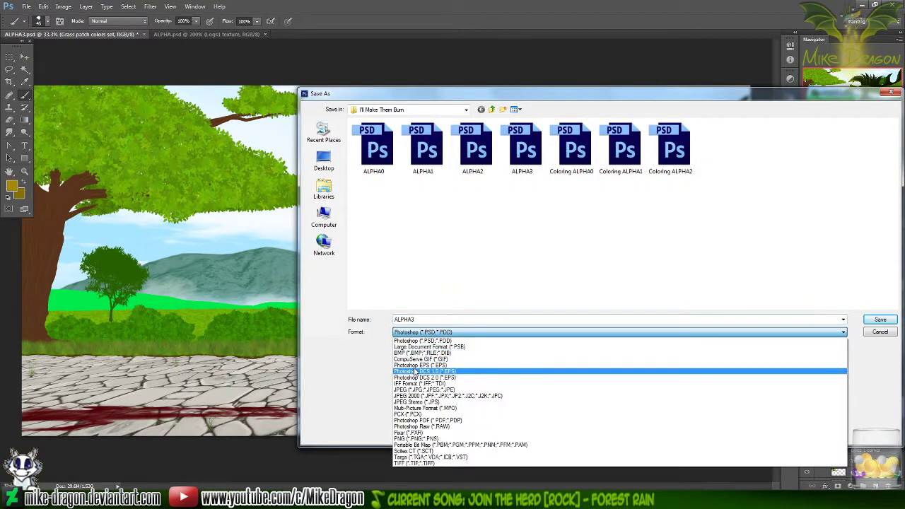
left_click(413, 437)
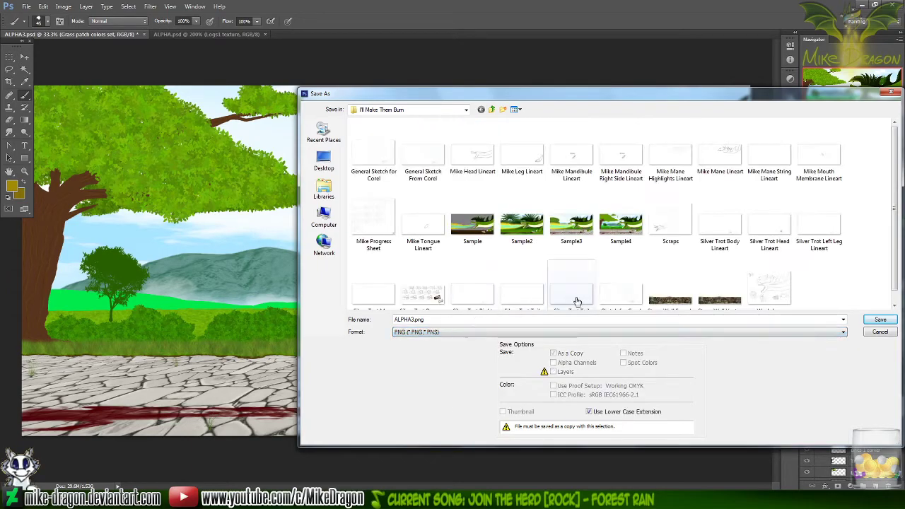
left_click(612, 233)
double_click(627, 238)
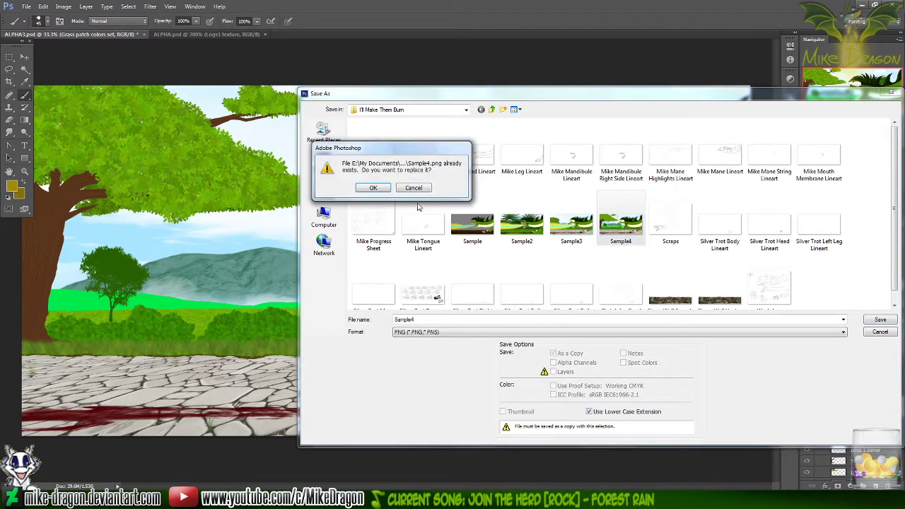
left_click(413, 188)
left_click(880, 333)
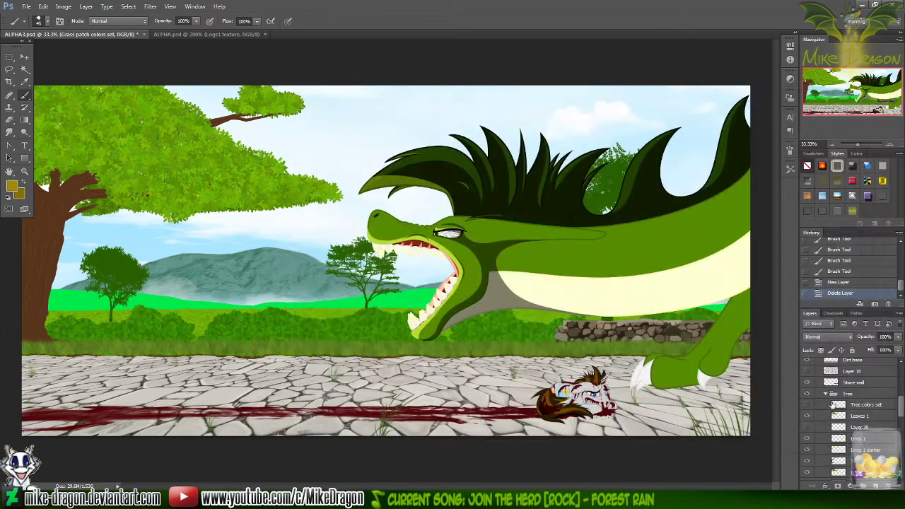
- Show the Fire stream group and save a PNG copy of the illustration over the existing Sample4 file
scroll(813, 385, "up", 5)
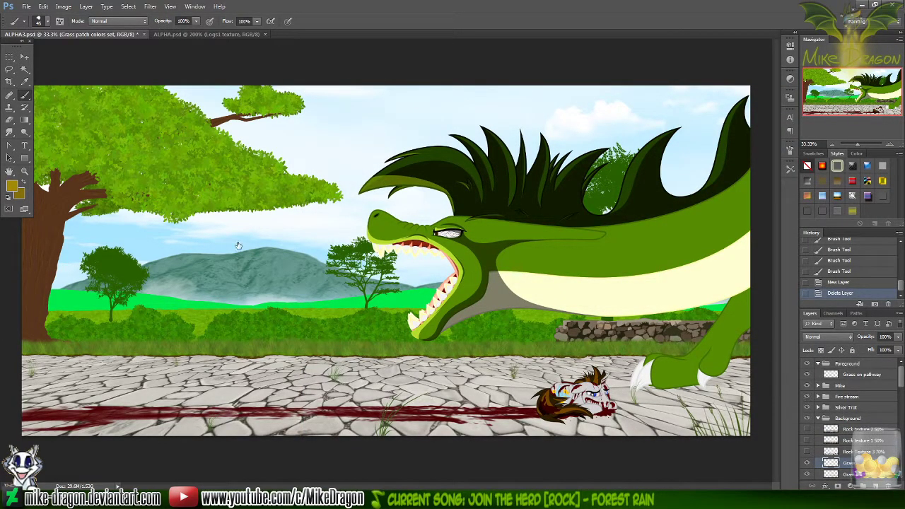
left_click(807, 396)
left_click(25, 7)
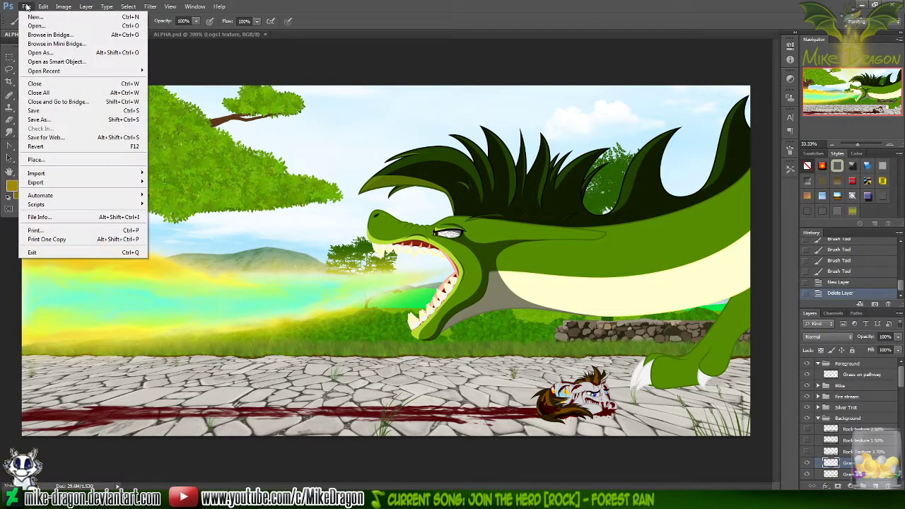
left_click(53, 120)
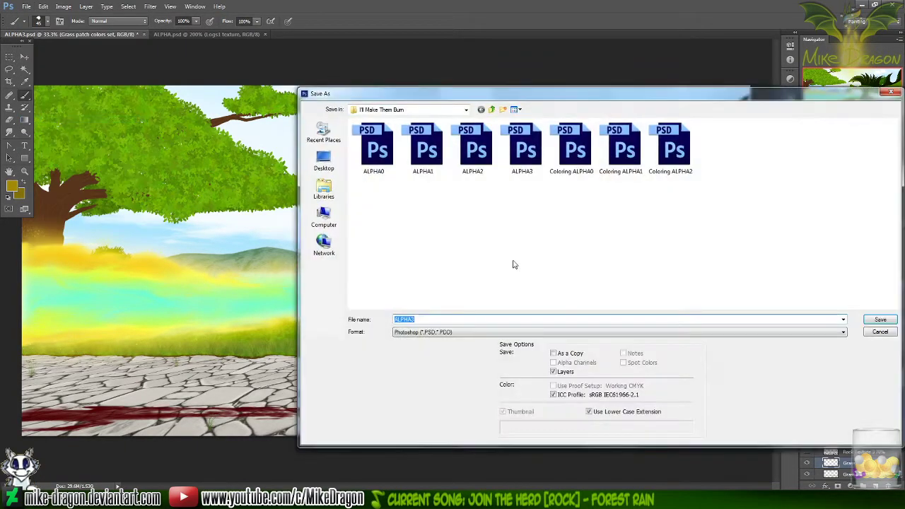
left_click(410, 332)
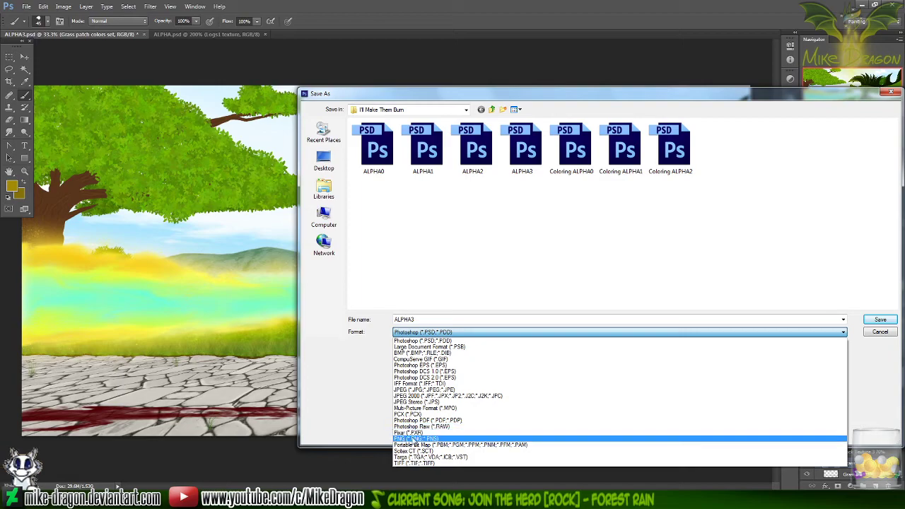
left_click(413, 439)
left_click(621, 243)
double_click(620, 242)
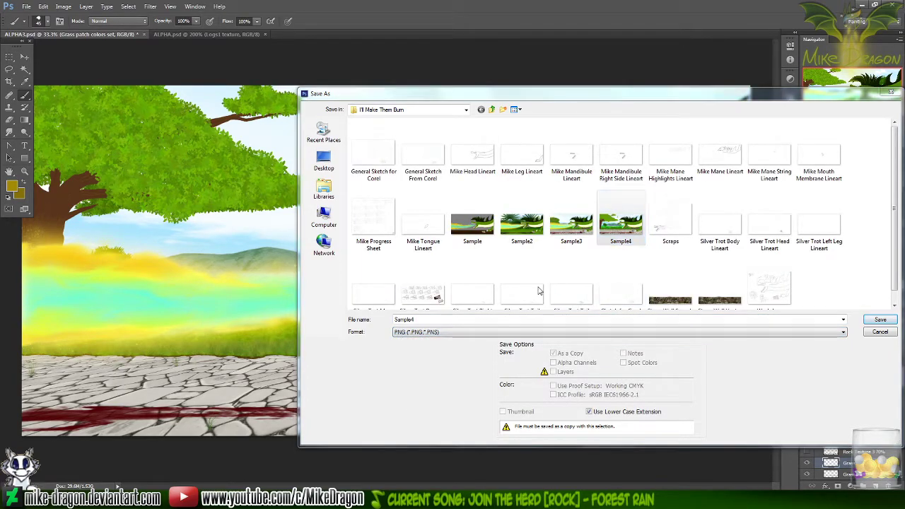
left_click(378, 189)
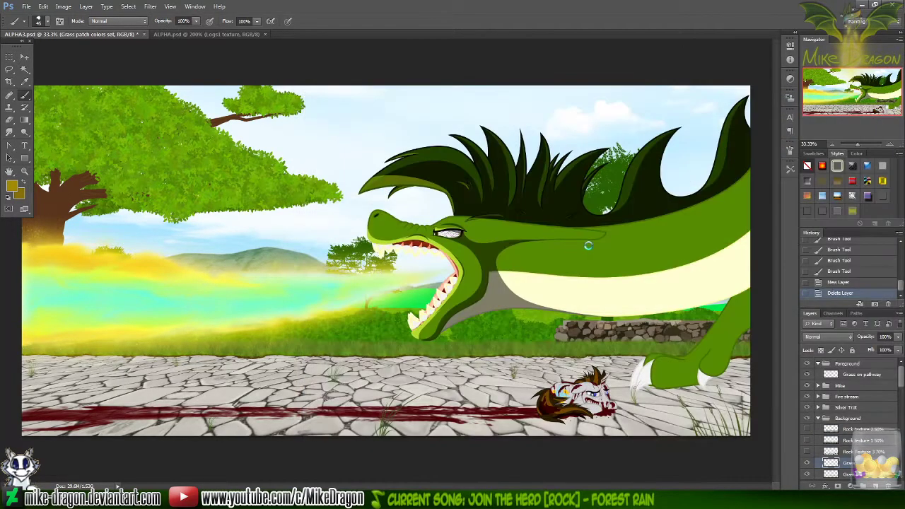
left_click(489, 156)
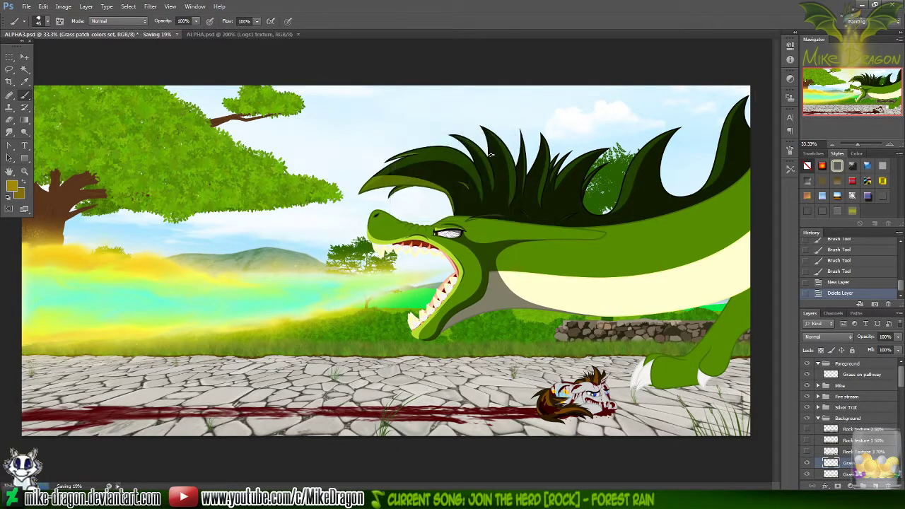
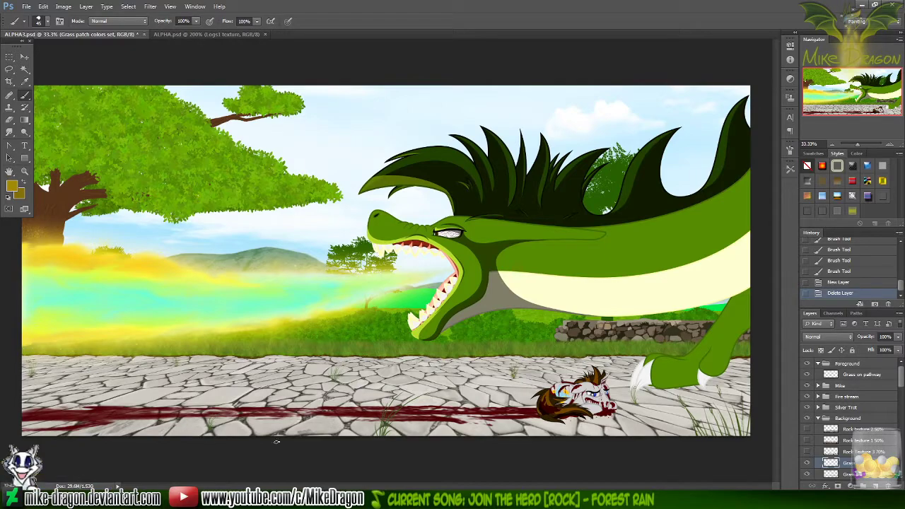
- Save ALPHA3.psd, and open Sample, Sample2, Sample3 and Sample4 from the I'll Make Them Burn folder in Windows Photo Viewer
key("ctrl+s")
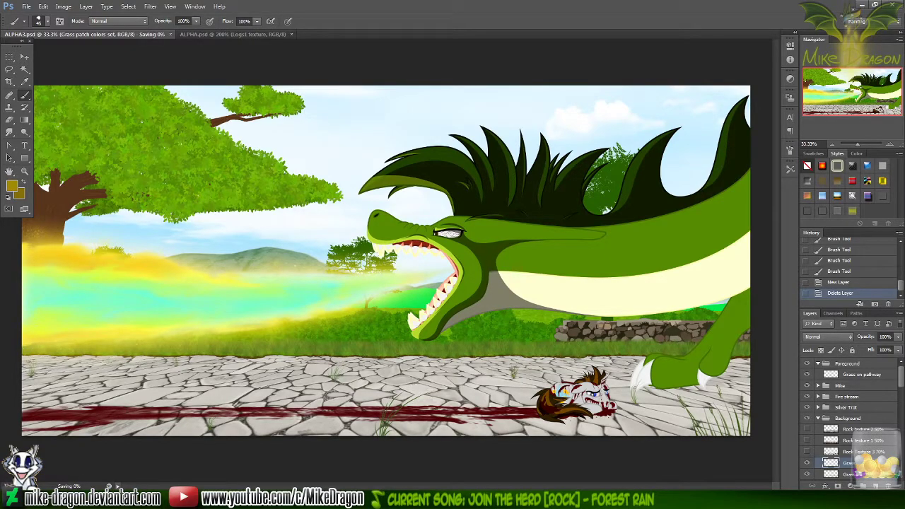
key("alt+Tab")
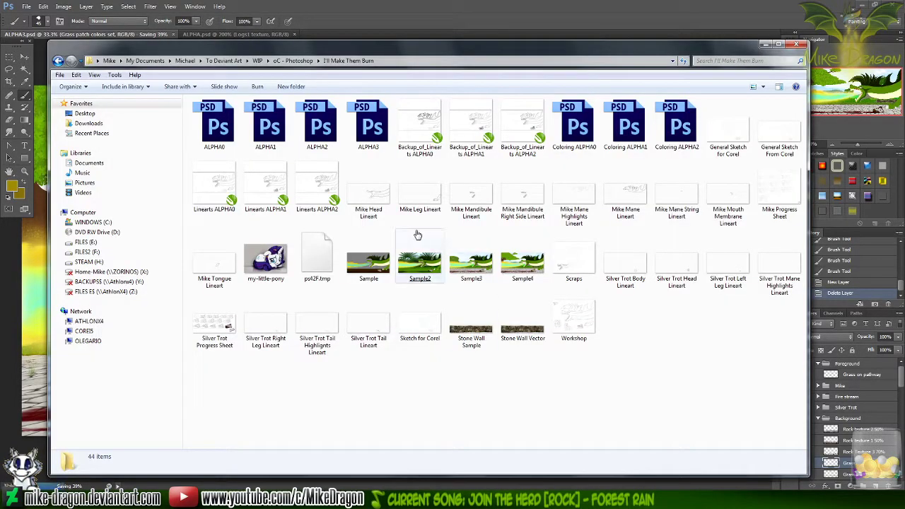
left_click(370, 261)
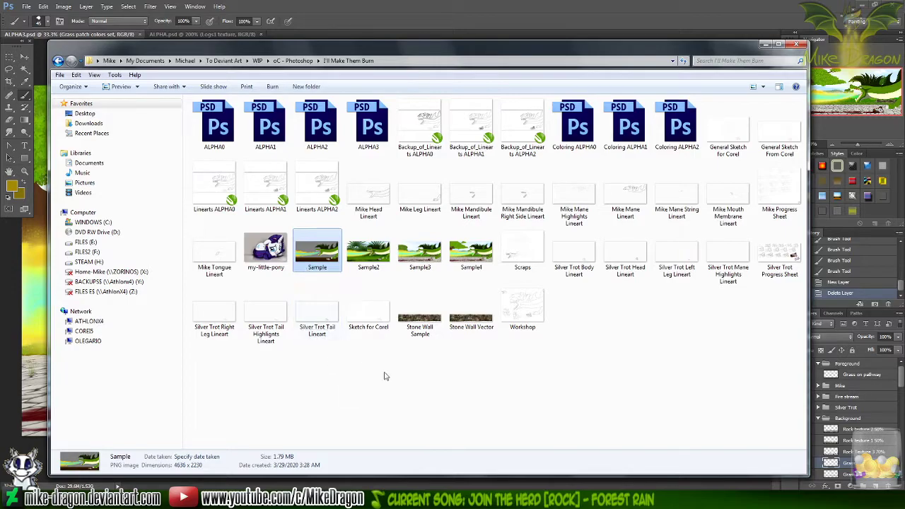
left_click(369, 254, "shift")
left_click(471, 254, "shift")
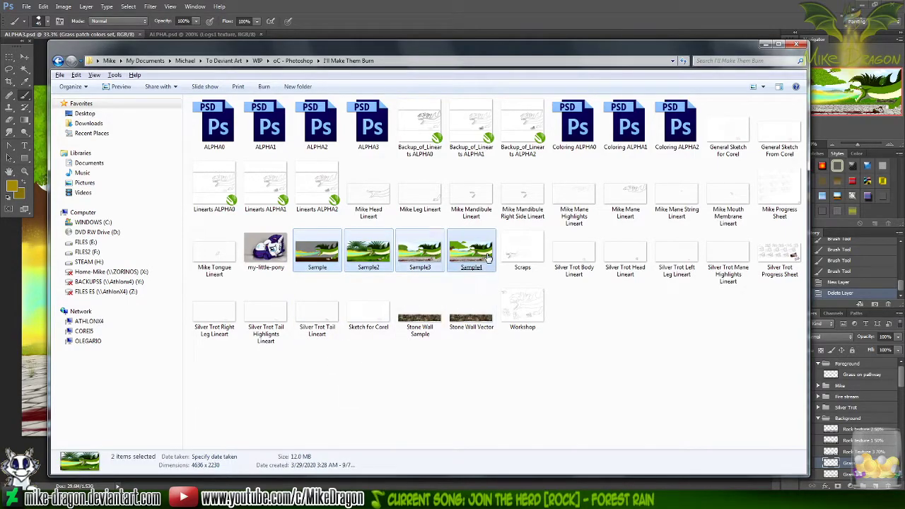
key("Return")
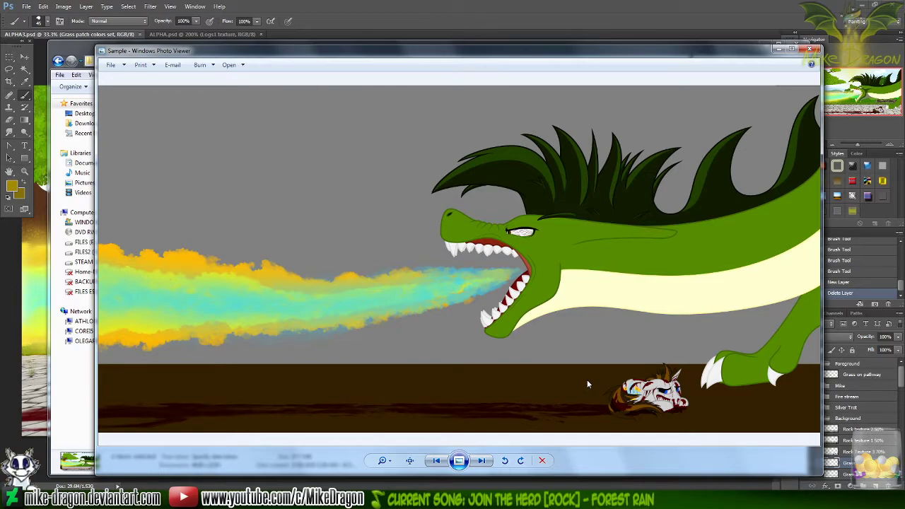
- Compare the sample images, mainly the background and tree in Sample3 and Sample4, and close the viewer
key("Right")
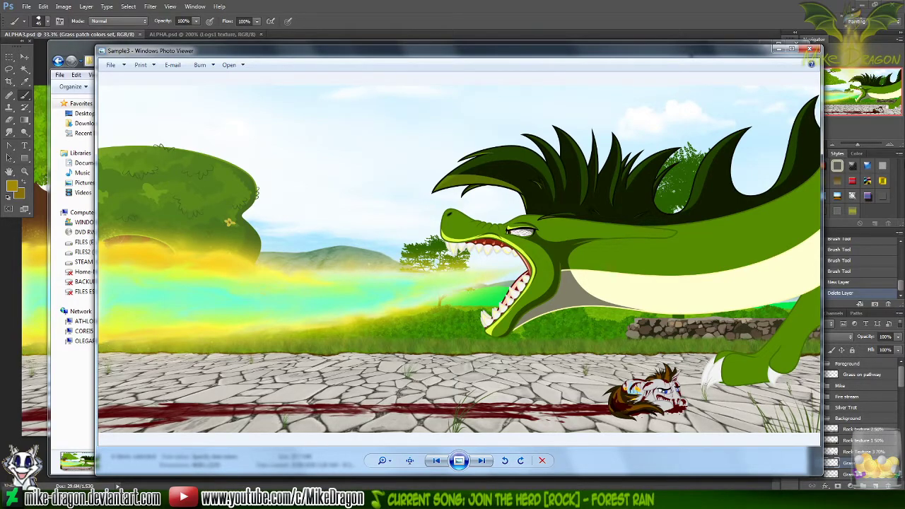
key("Right")
key("Left")
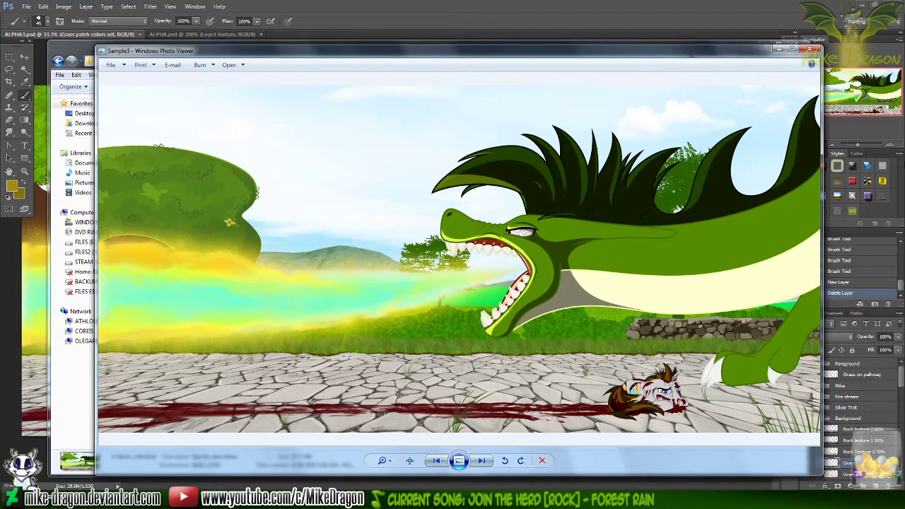
key("Right")
key("Left")
key("Right")
key("Left")
key("Right")
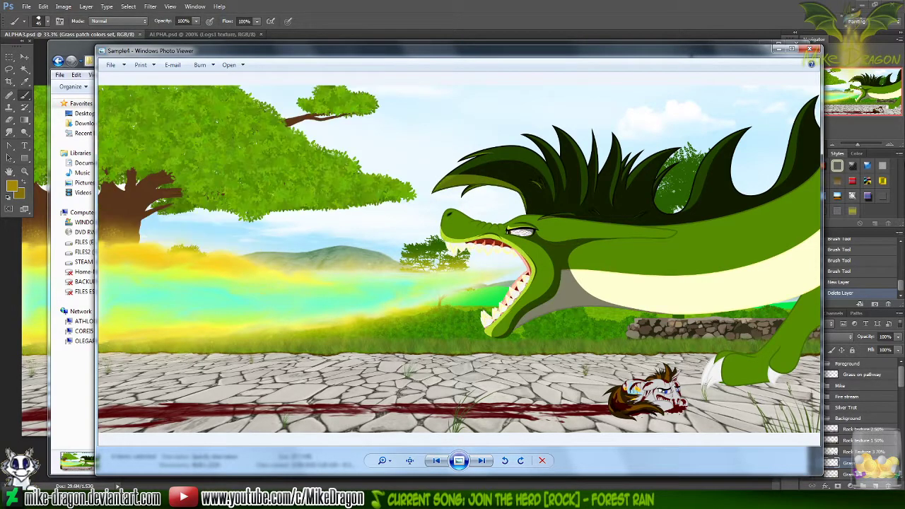
key("Left")
key("Right")
key("Left")
key("Left")
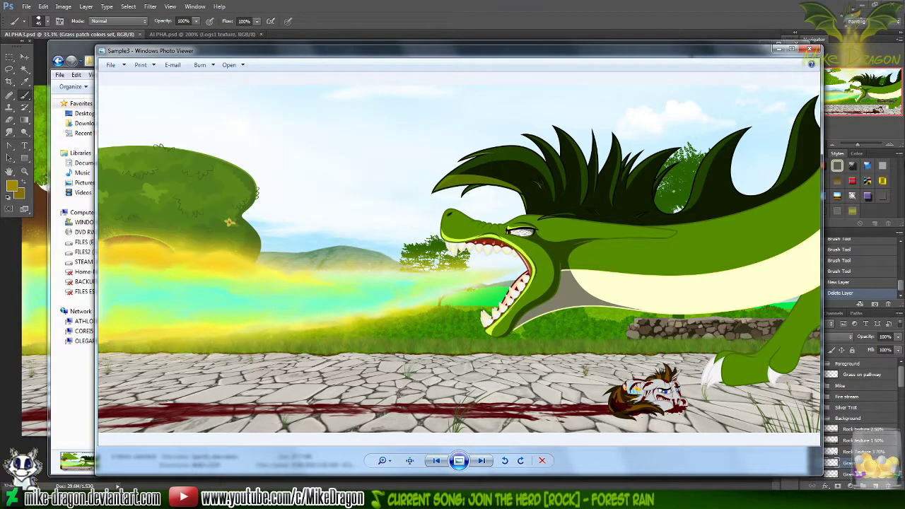
key("Left")
key("Right")
key("Right")
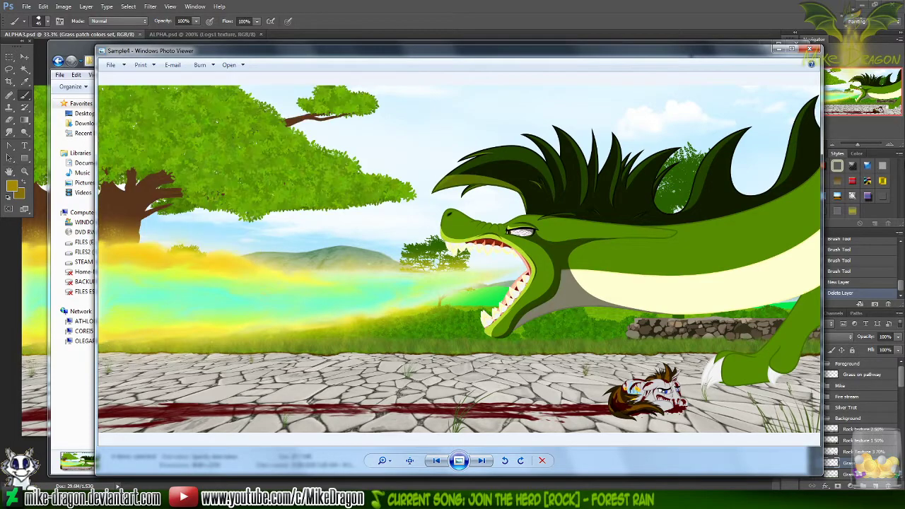
key("Left")
key("Right")
key("Left")
key("Right")
key("Left")
key("Right")
key("Left")
key("Right")
key("Left")
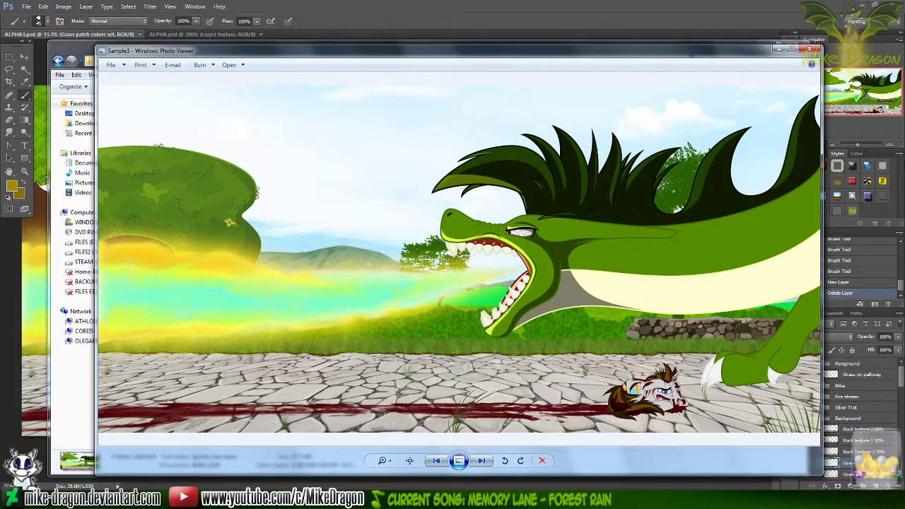
key("Right")
key("Left")
key("Right")
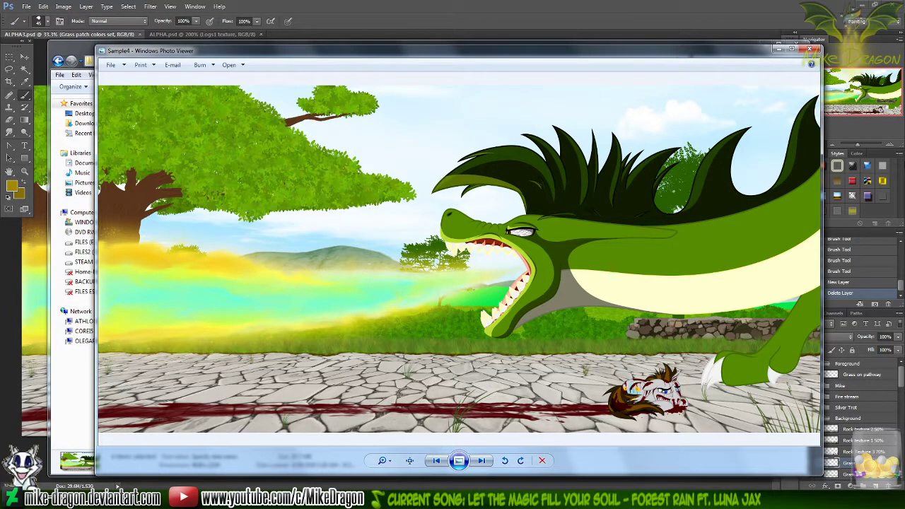
key("Left")
key("Right")
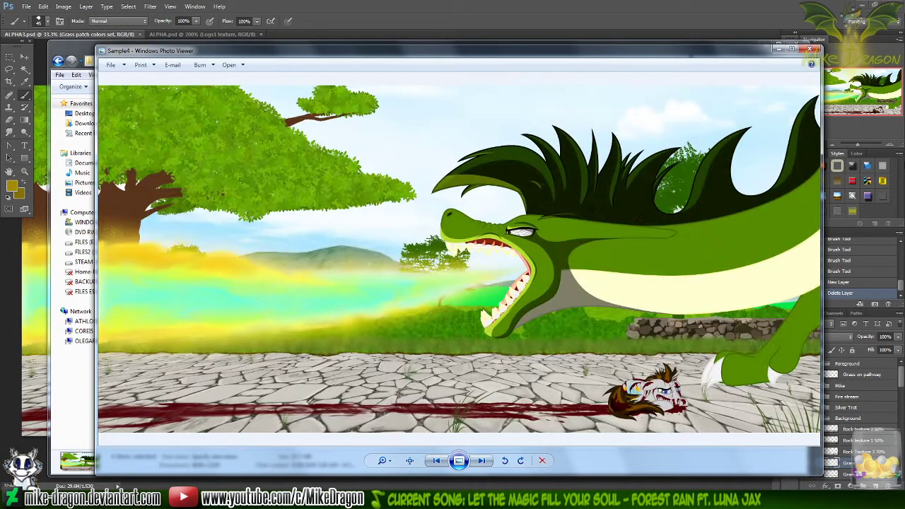
key("Left")
key("Right")
key("Right")
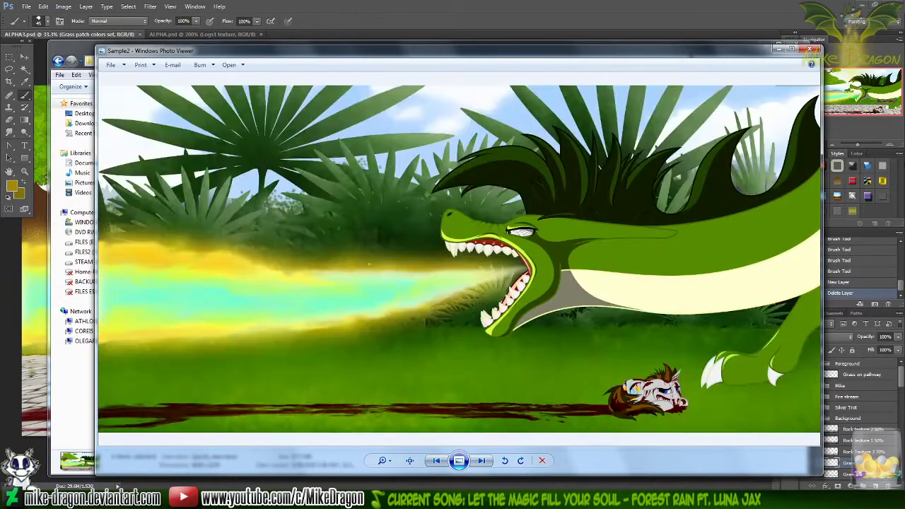
key("Left")
key("Left")
key("Right")
key("alt+F4")
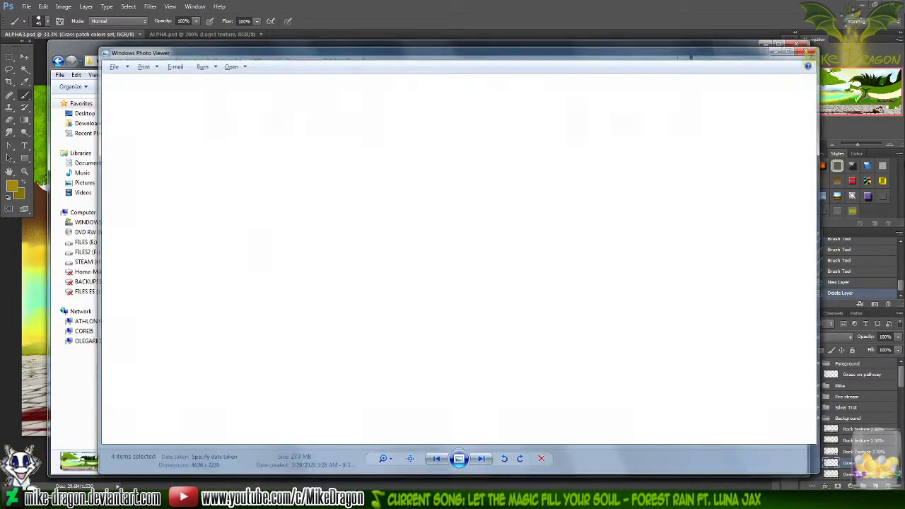
- Switch back to Photoshop and save the illustration as a new Photoshop file named ALPHA4
left_click(424, 15)
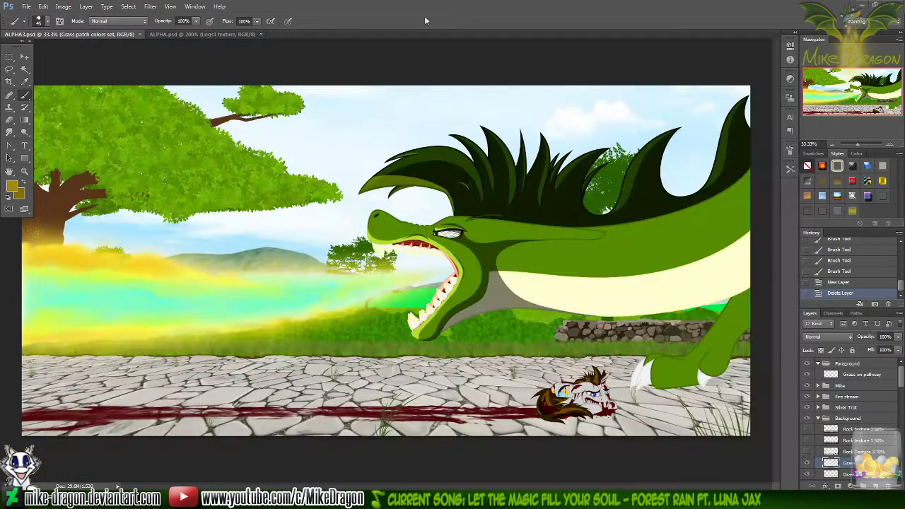
left_click(26, 6)
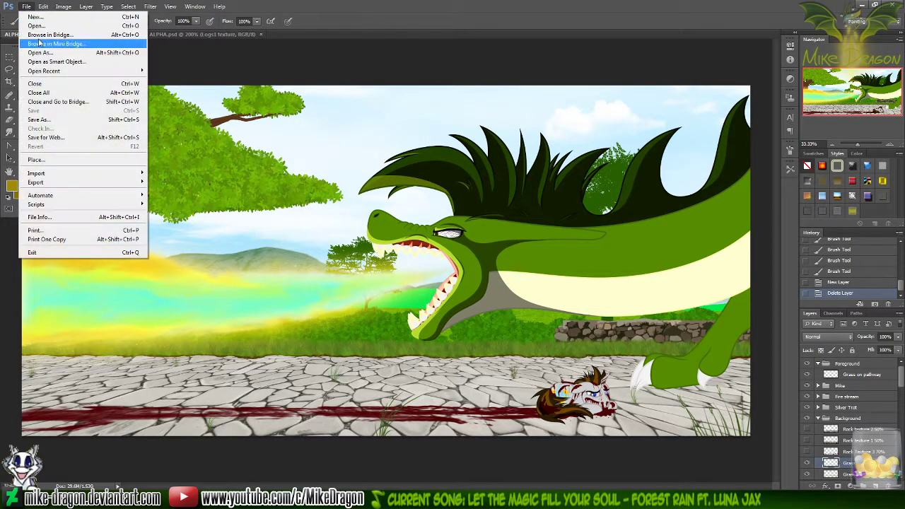
left_click(35, 120)
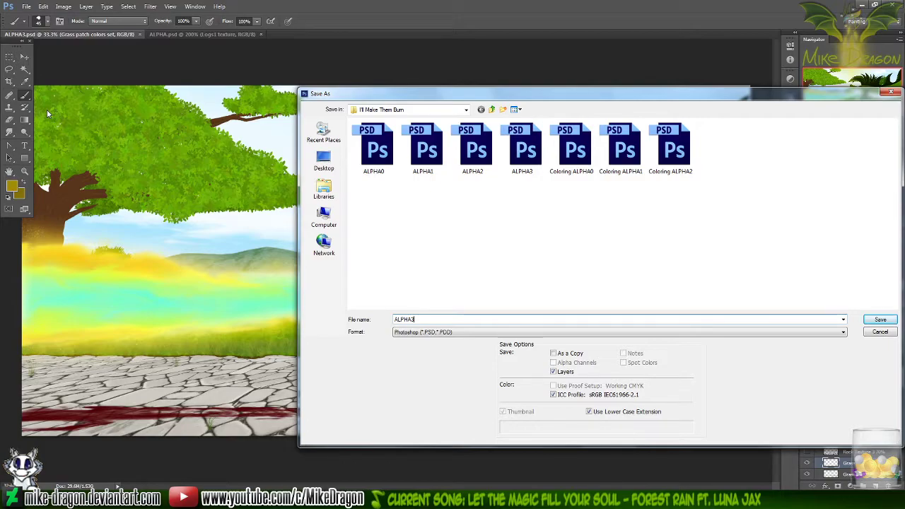
key("BackSpace")
type("4")
key("Return")
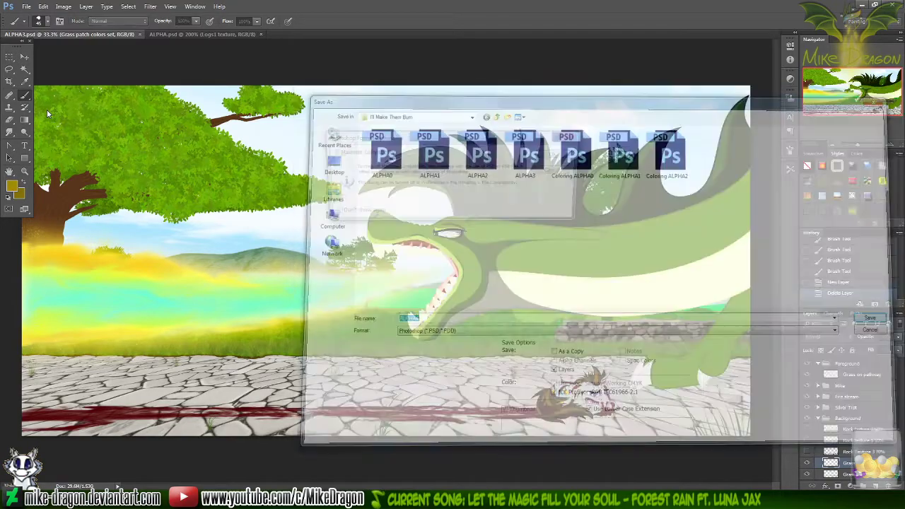
key("Return")
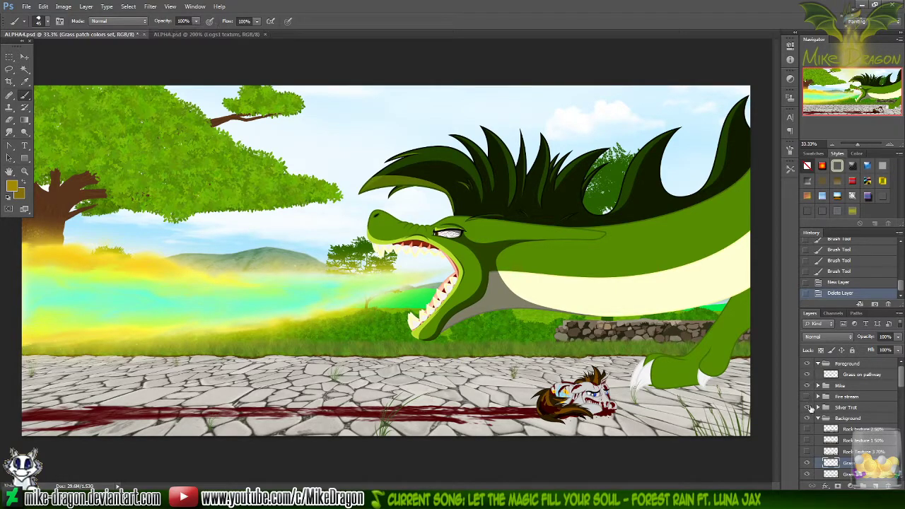
- Hide the Fire stream group and select the Lines 1 layer in the Tree group for work on the large tree
left_click(806, 397)
left_click_drag(901, 380, 897, 419)
left_click(857, 397)
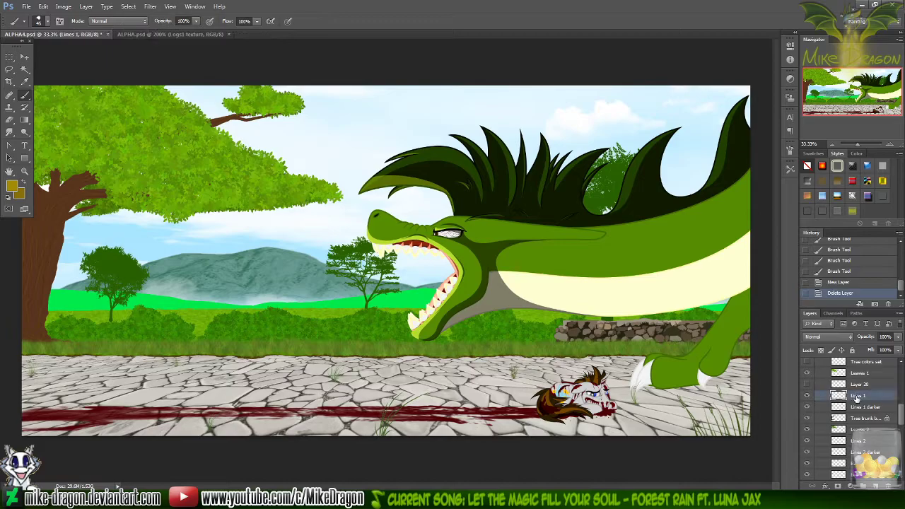
key("ctrl+plus")
key("ctrl+plus")
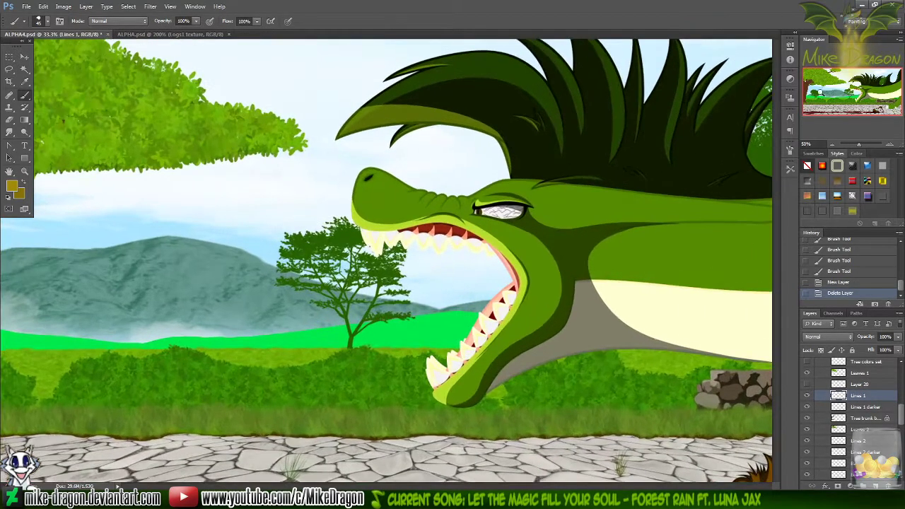
left_click_drag(841, 92, 798, 92)
scroll(638, 156, "left", 5)
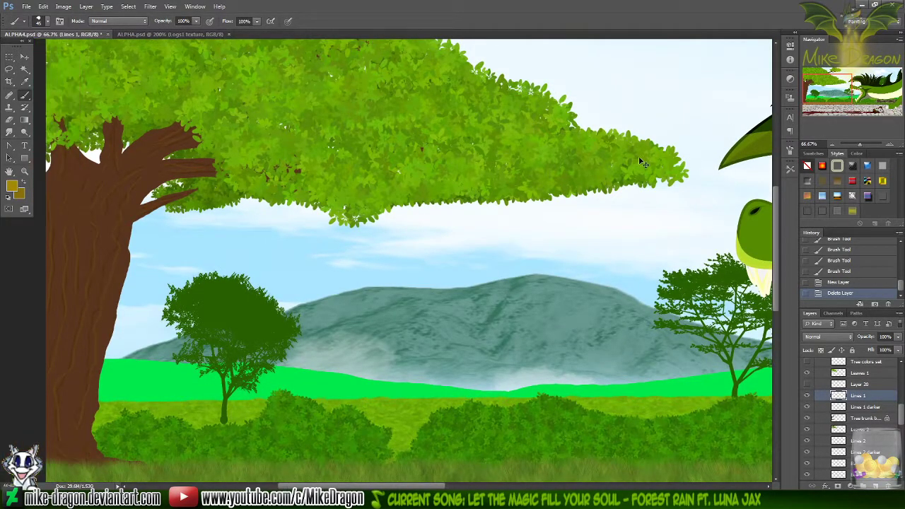
scroll(618, 170, "left", 3)
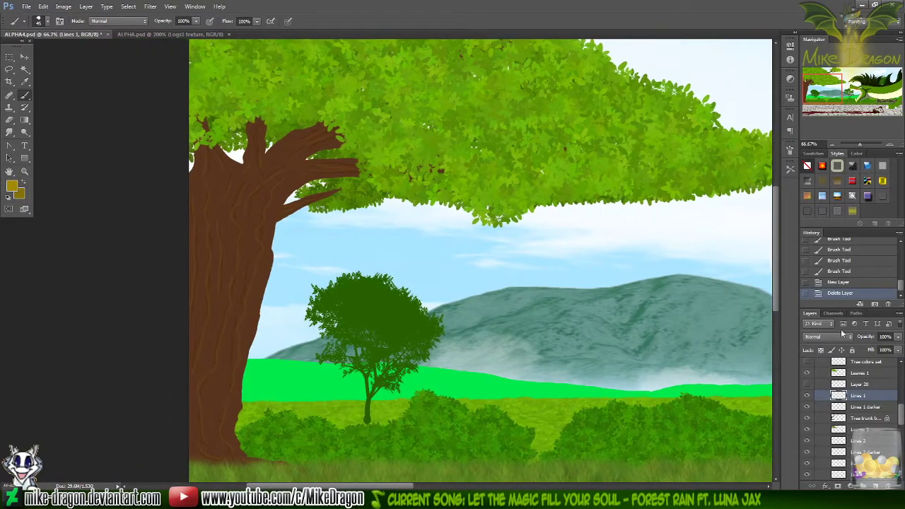
- Hide the Leaves 1 layer and merge the Lines 1 layer down into Lines 1 darker
left_click(807, 374)
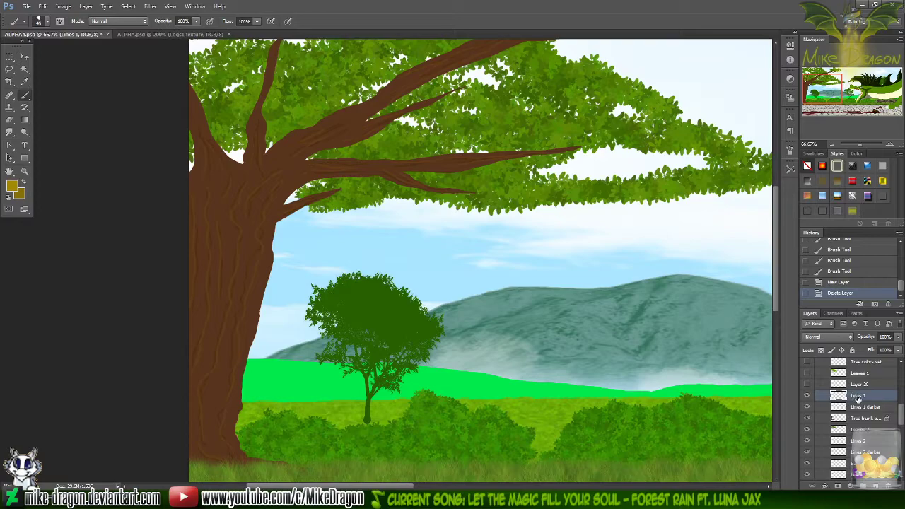
right_click(857, 397)
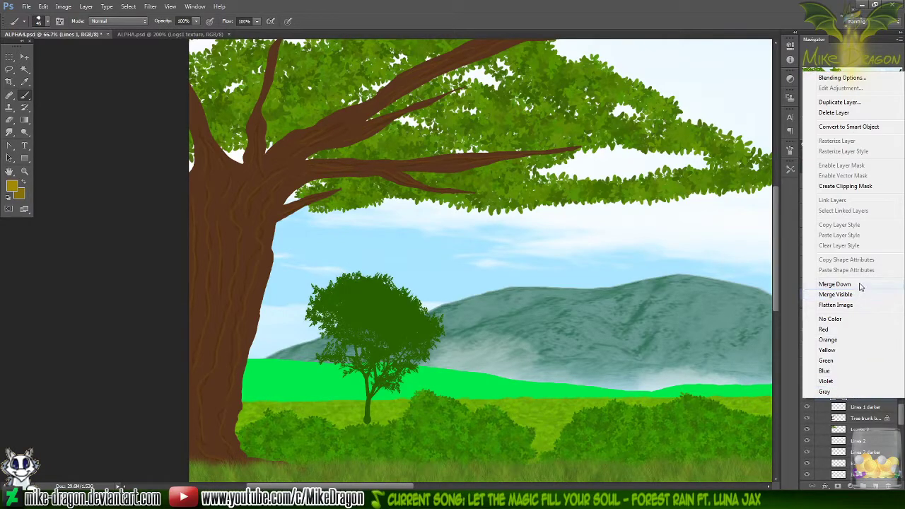
left_click(835, 285)
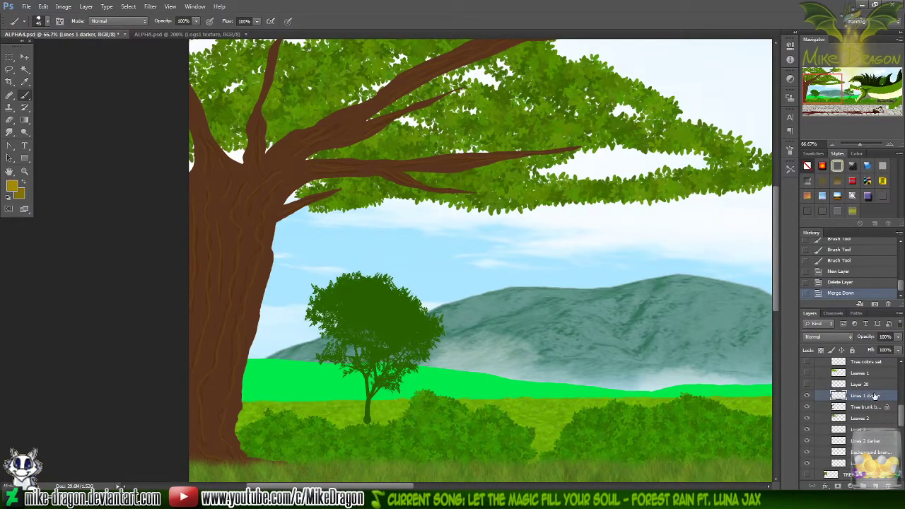
- Try moving the Lines 1 darker layer away from the tree trunk, and undo the move
key("v")
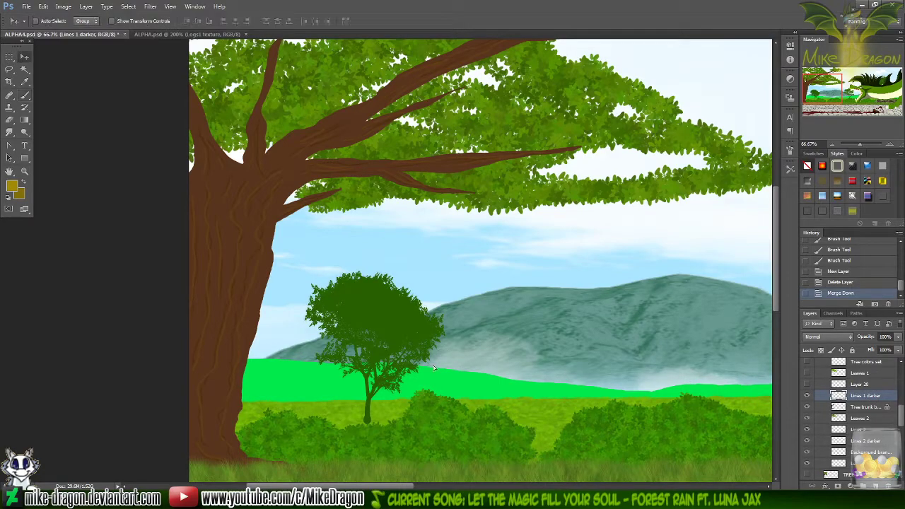
left_click_drag(434, 368, 601, 397)
key("ctrl+z")
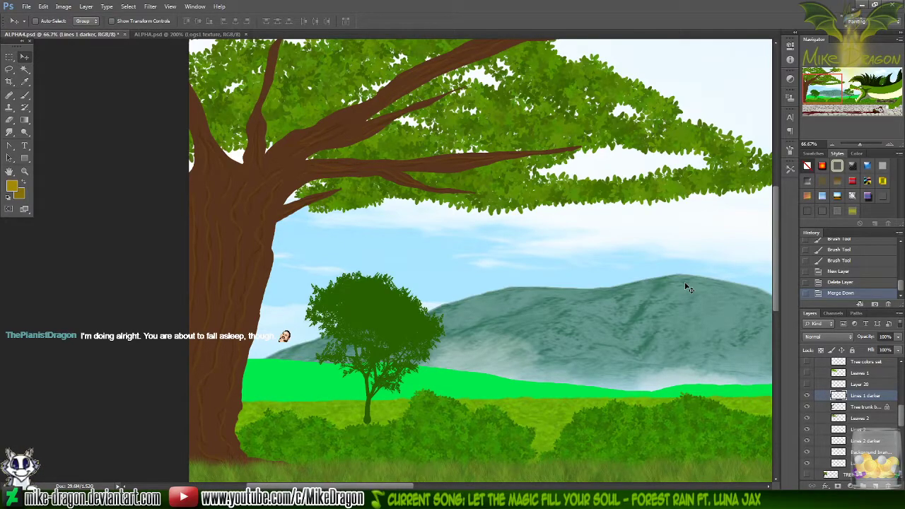
- Set up the Smudge tool with the 59 px textured brush preset and set its size to 100 px
left_click(8, 133)
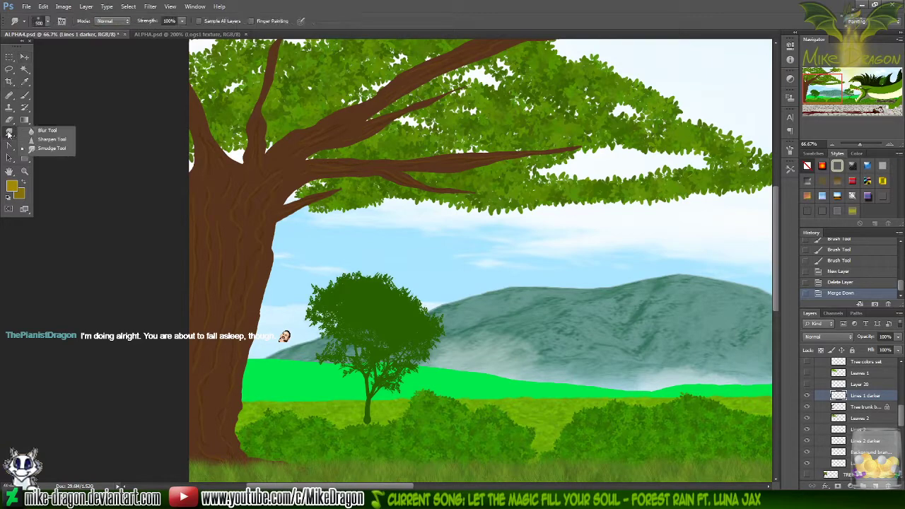
left_click(50, 148)
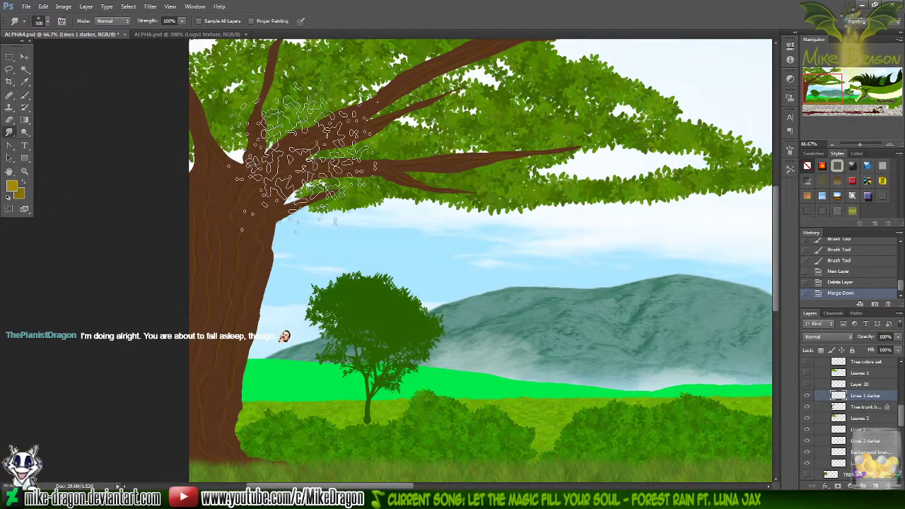
right_click(304, 145)
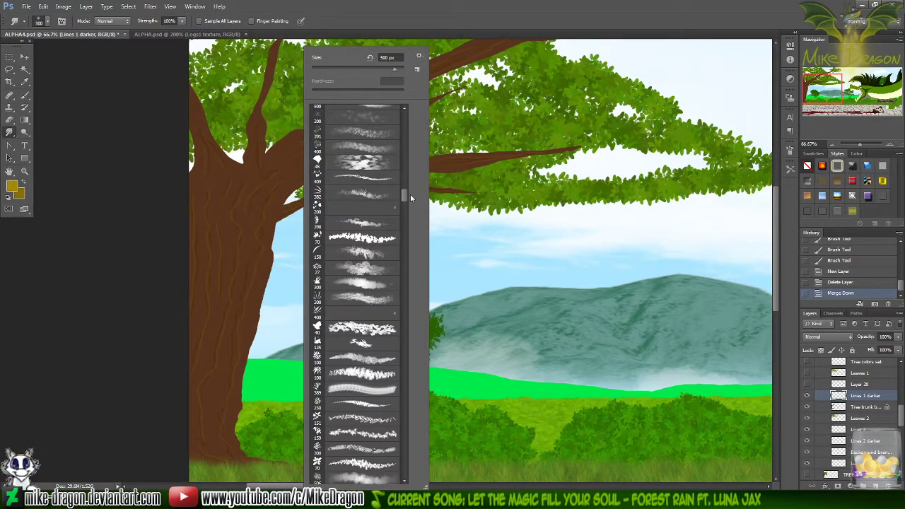
scroll(405, 194, "up", 3)
mouse_move(405, 194)
left_mouse_down()
mouse_move(406, 120)
mouse_move(425, 99)
left_mouse_up()
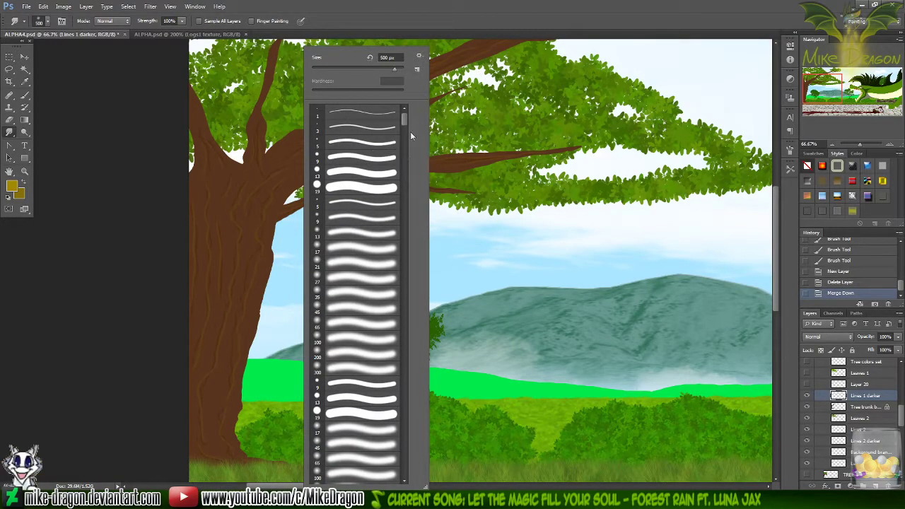
left_click_drag(405, 120, 403, 136)
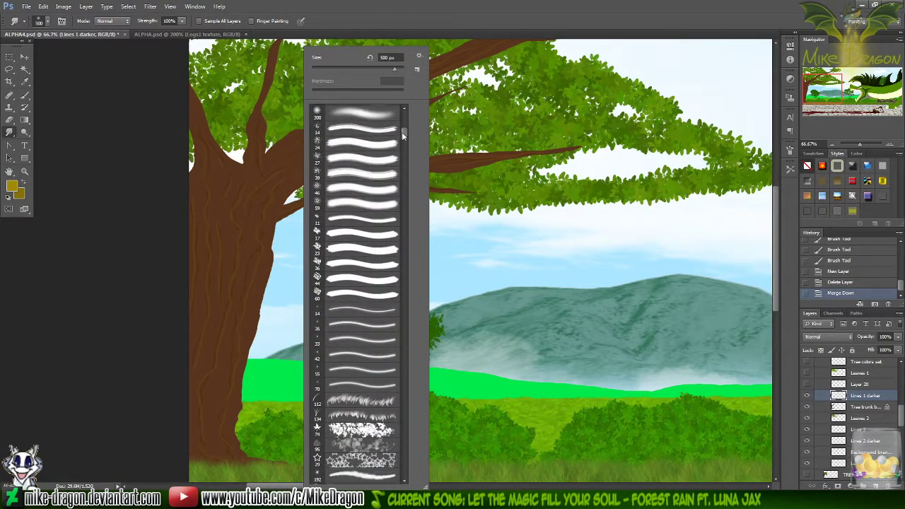
left_click(356, 210)
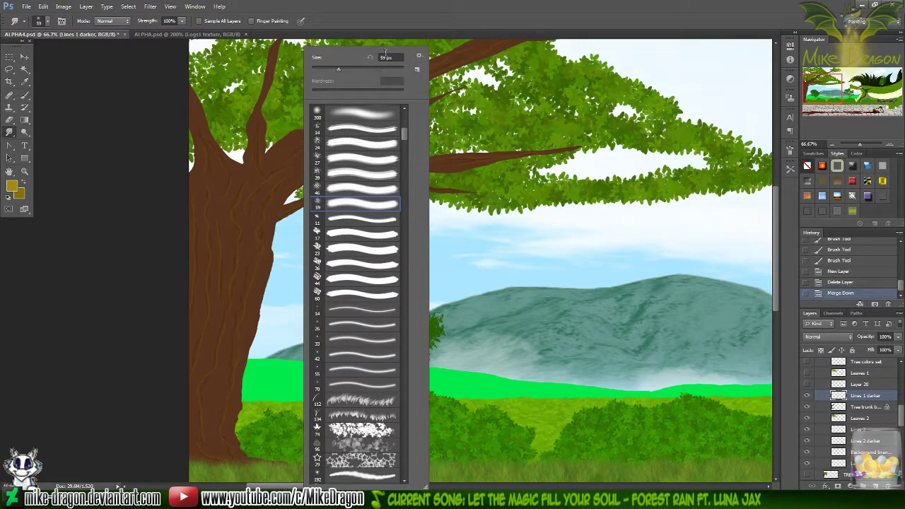
left_click(385, 55)
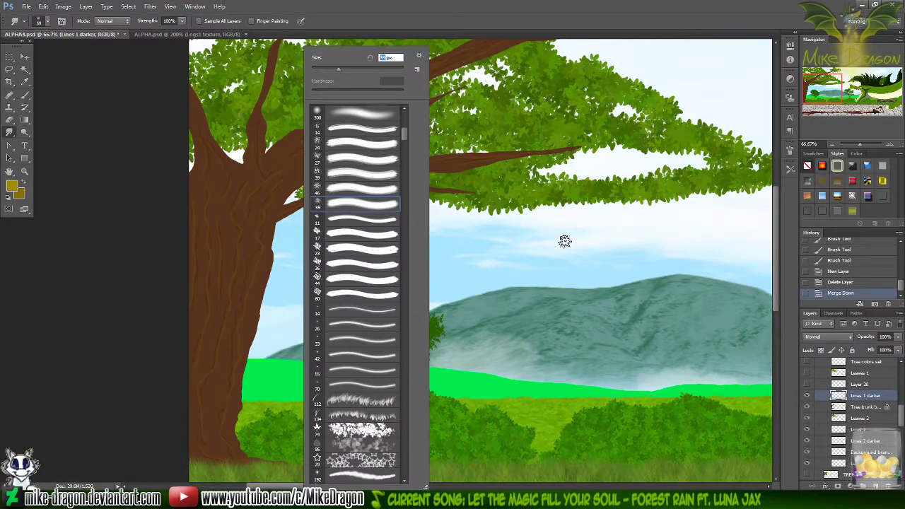
type("100")
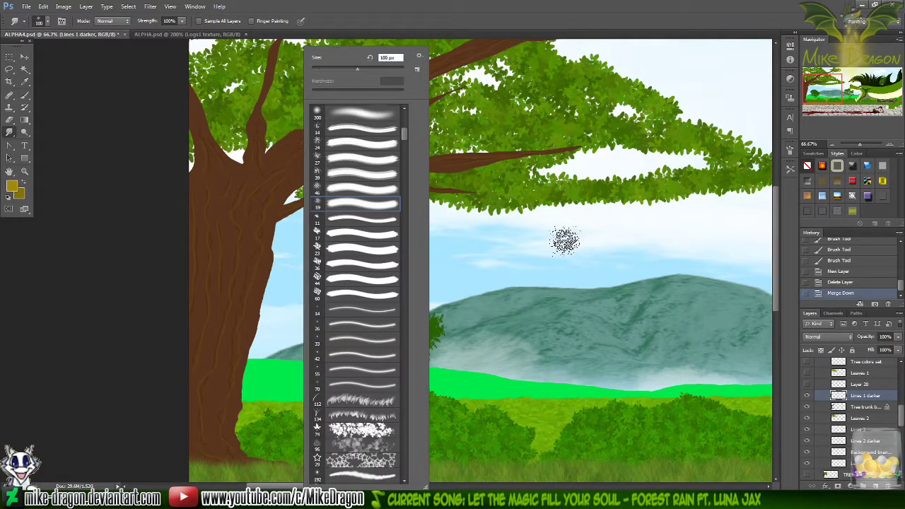
key("Return")
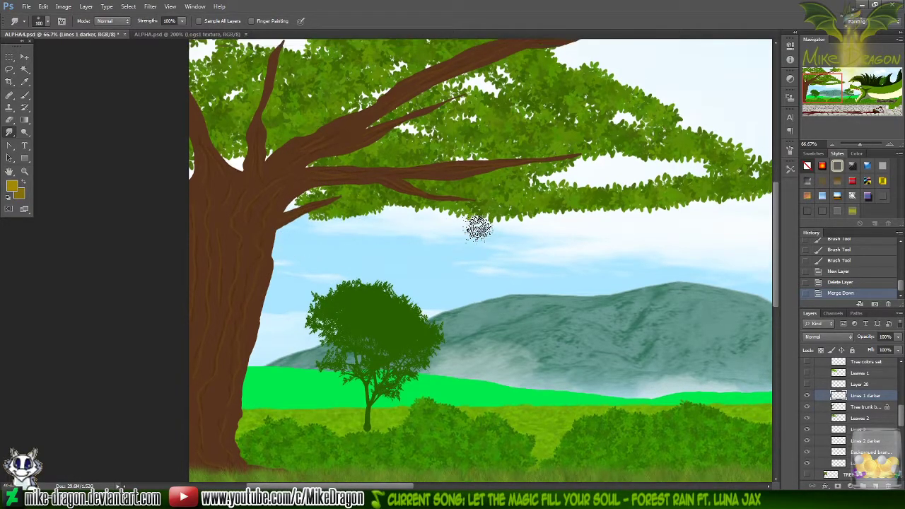
- Smudge the bark lines along the long upper branch of the large tree on the Lines 1 darker layer
scroll(479, 227, "up", 4)
scroll(479, 226, "right", 1)
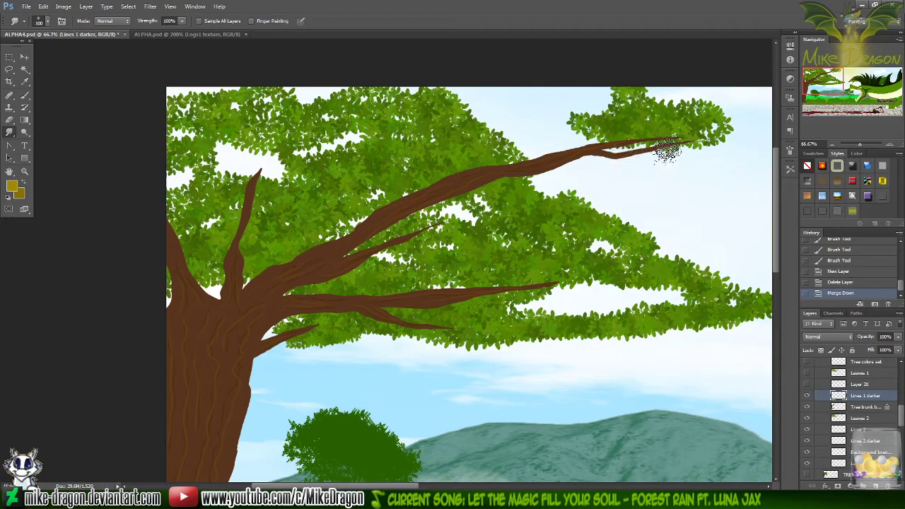
key("ctrl+plus")
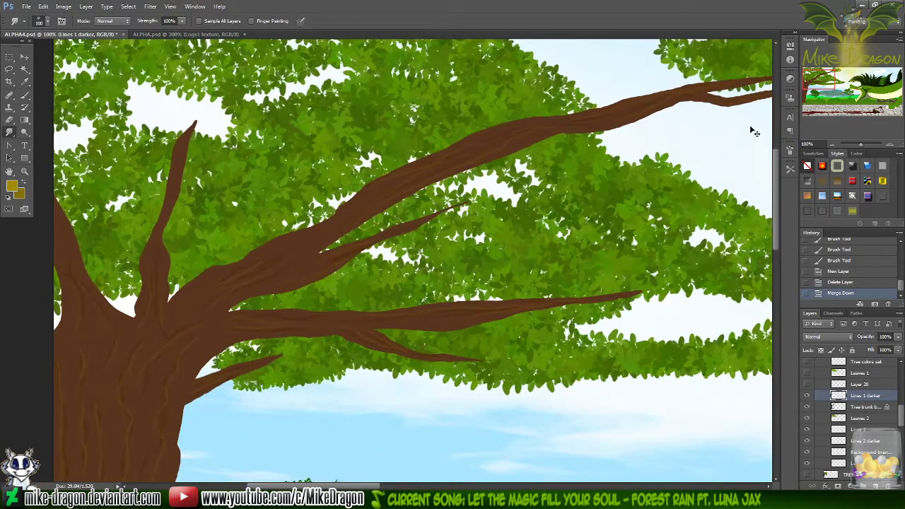
left_click_drag(807, 81, 829, 77)
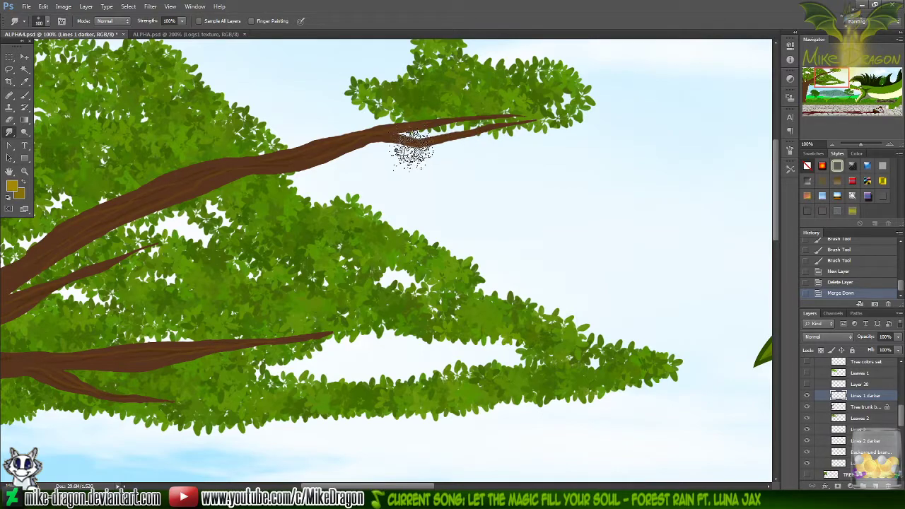
mouse_move(467, 137)
left_mouse_down()
mouse_move(529, 120)
mouse_move(403, 117)
mouse_move(511, 104)
mouse_move(371, 127)
left_mouse_up()
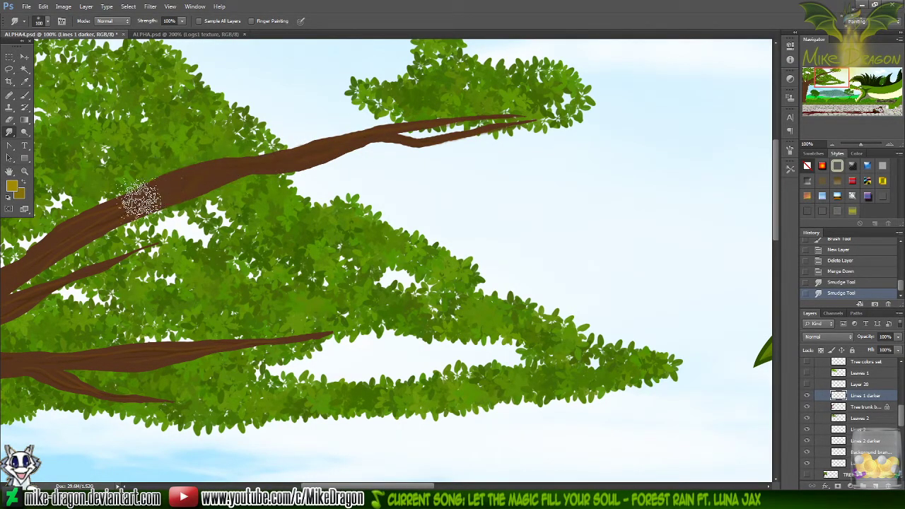
left_click_drag(21, 263, 32, 269)
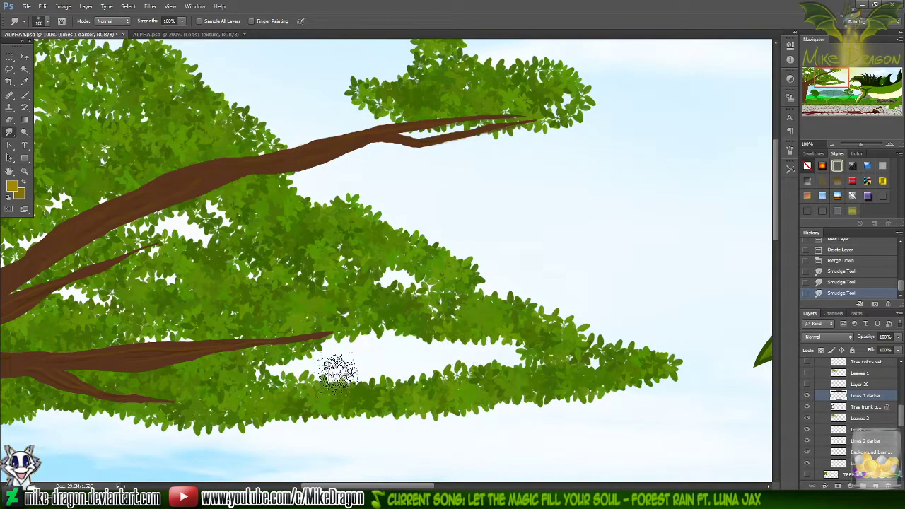
scroll(338, 472, "left", 5)
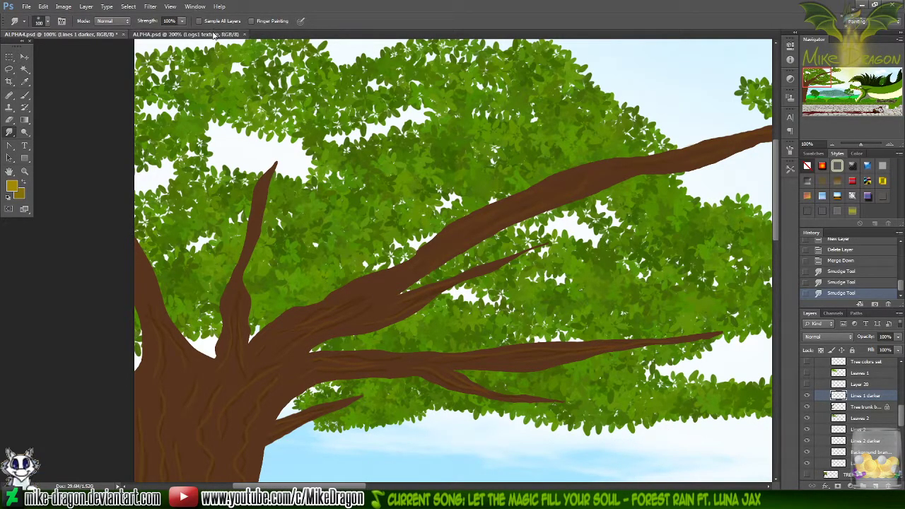
- Open BETA0.psd for reference, show its Tree1 leaves, trunk and trunk texture layers, and examine the trunk up close
left_click(236, 34)
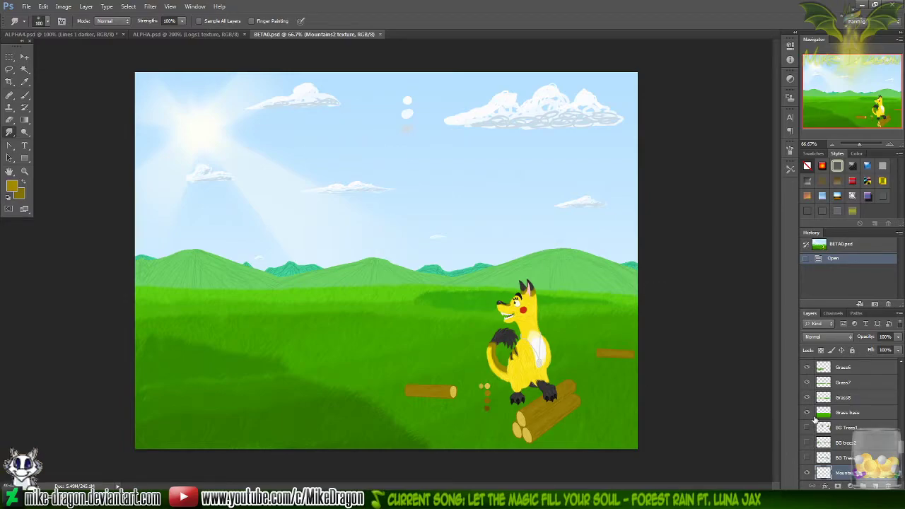
left_click_drag(903, 449, 902, 427)
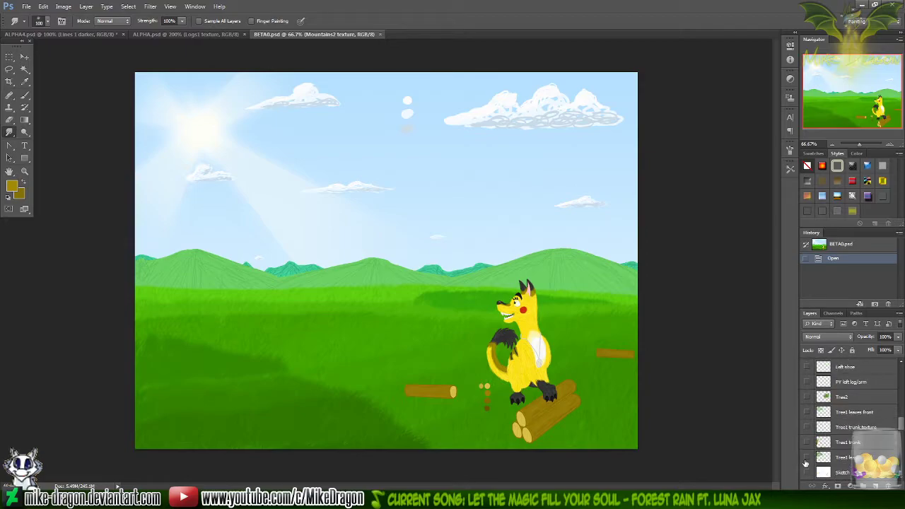
left_click_drag(808, 459, 817, 410)
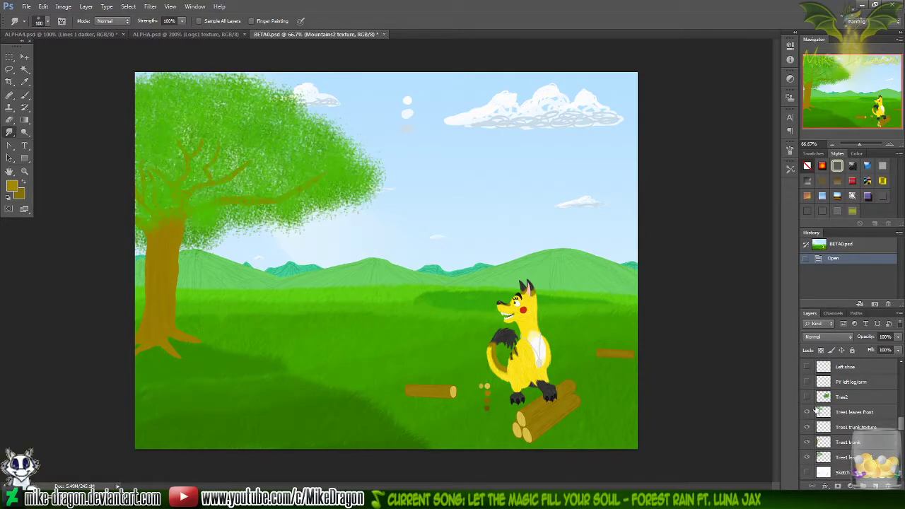
key("ctrl+plus")
key("ctrl+plus")
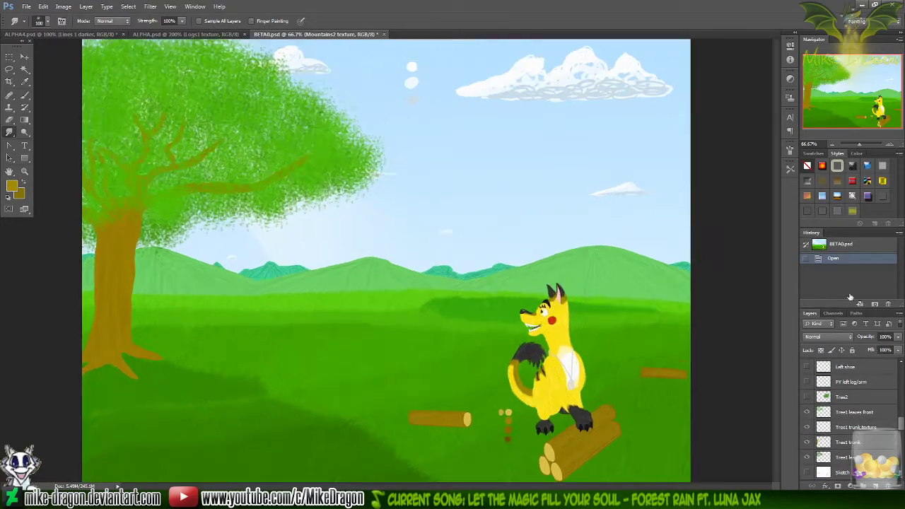
left_click_drag(849, 84, 802, 86)
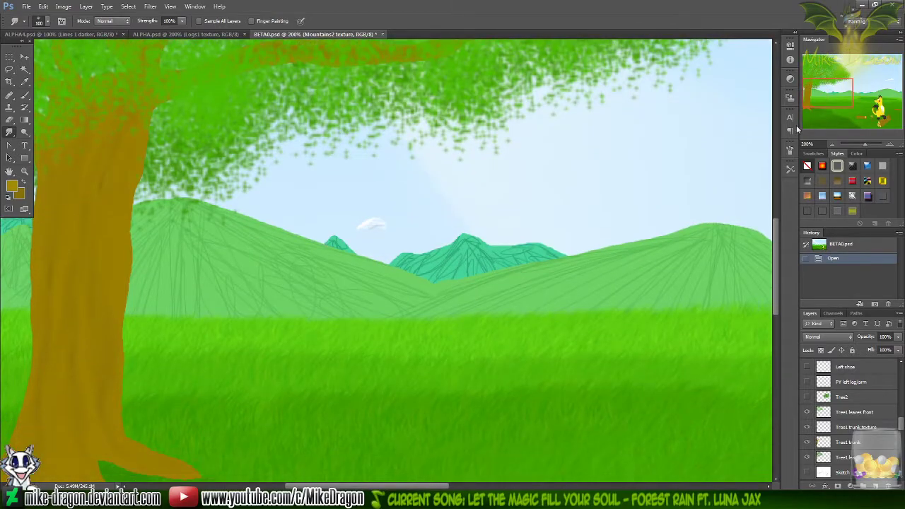
- Move the Tree1 trunk texture layer off the trunk to inspect its bark strokes, and close BETA0.psd without saving
left_click(839, 427)
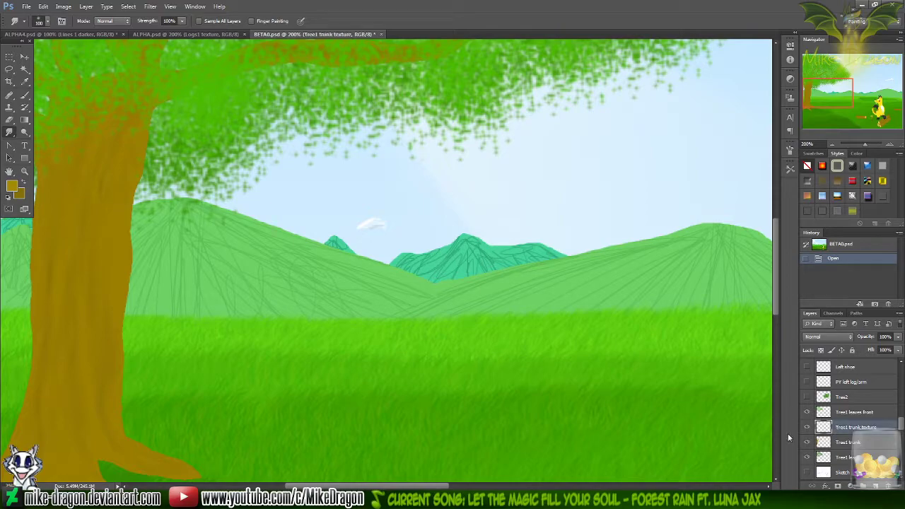
key("v")
left_click_drag(416, 395, 602, 439)
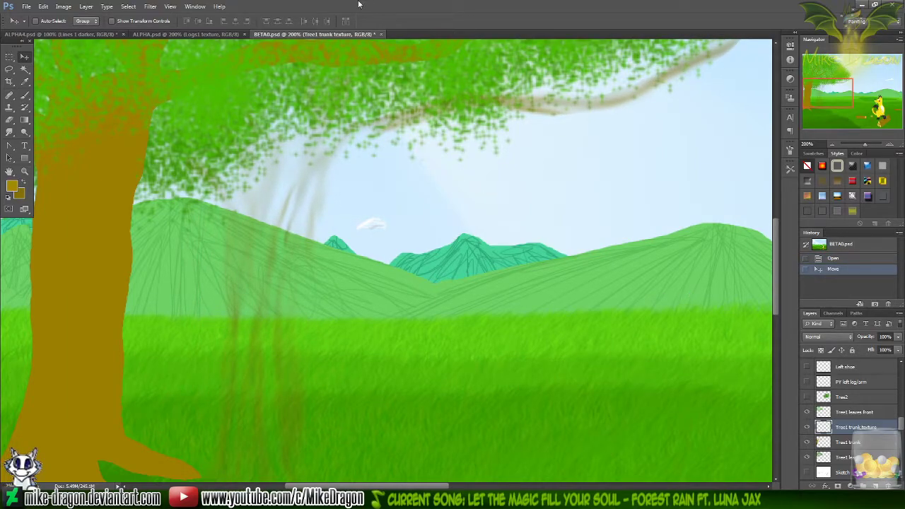
left_click(381, 35)
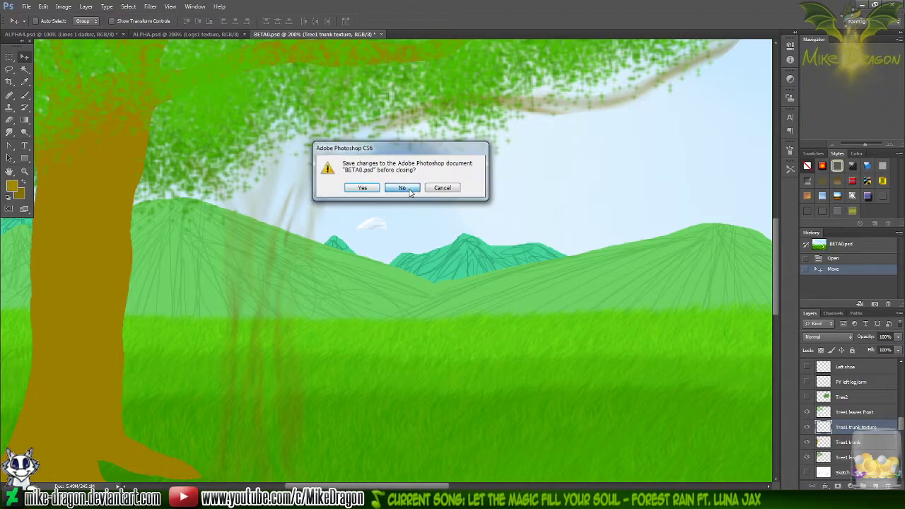
left_click(406, 186)
- Close the ALPHA.psd reference document and return to ALPHA4.psd
left_click(70, 33)
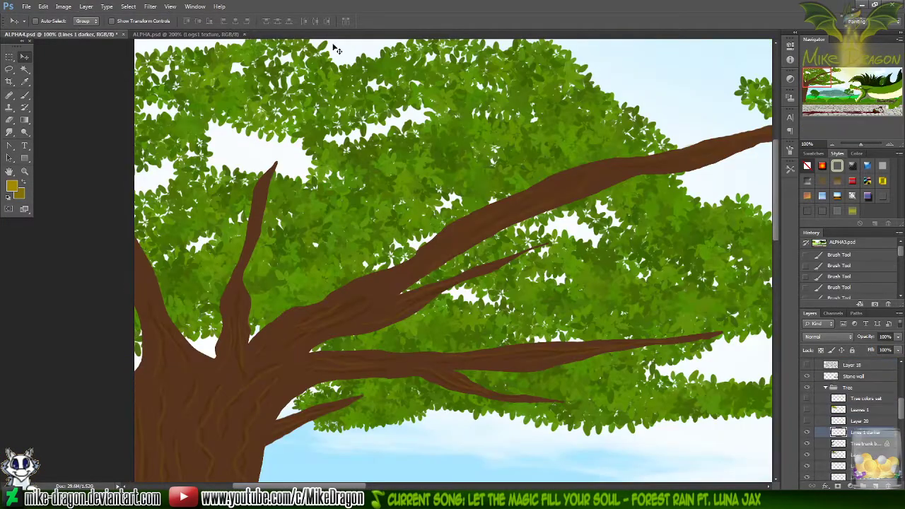
left_click(209, 33)
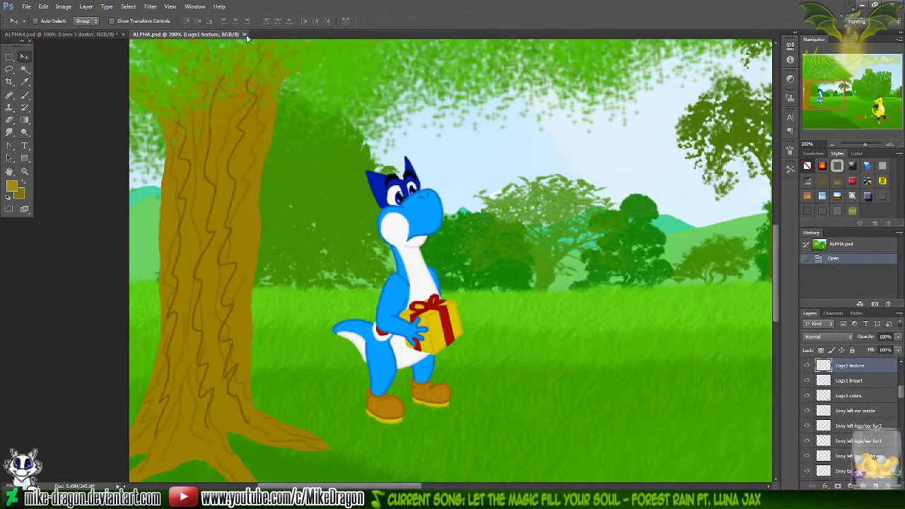
left_click(244, 34)
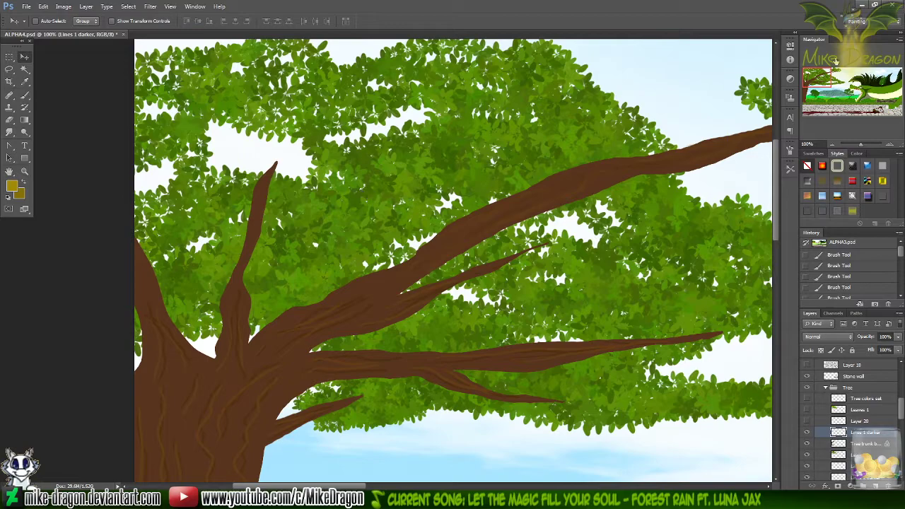
- Undo the smudge strokes made on the long upper branch
scroll(366, 196, "right", 5)
scroll(387, 260, "right", 3)
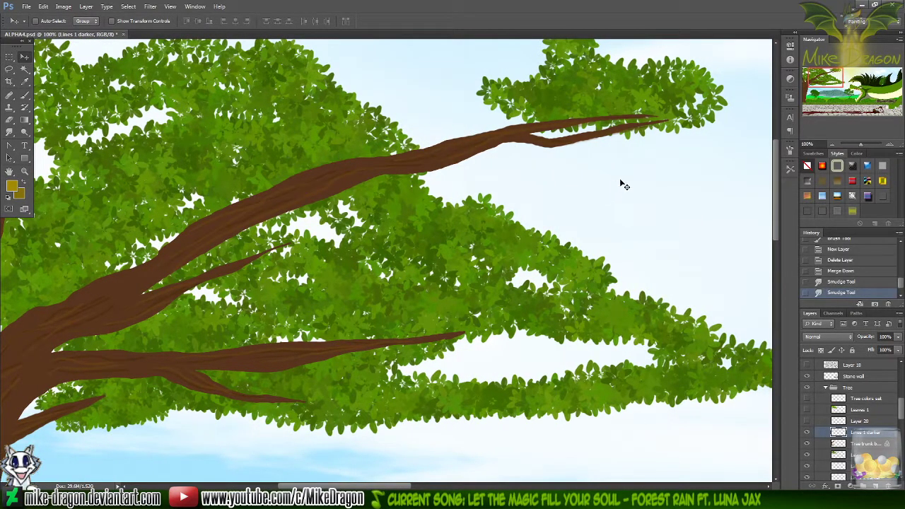
key("ctrl+z")
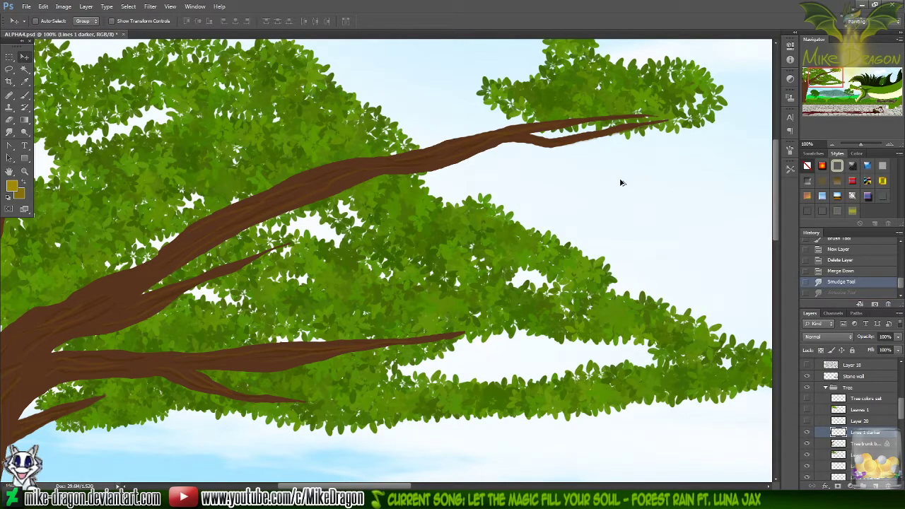
key("ctrl+alt+z")
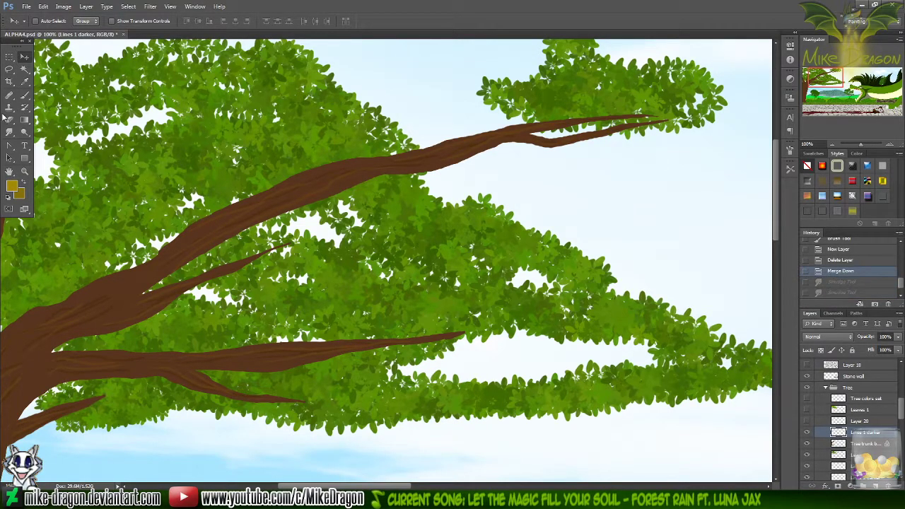
- Choose the Smudge tool with the 65 px soft round brush preset
left_click(9, 132)
right_click(167, 146)
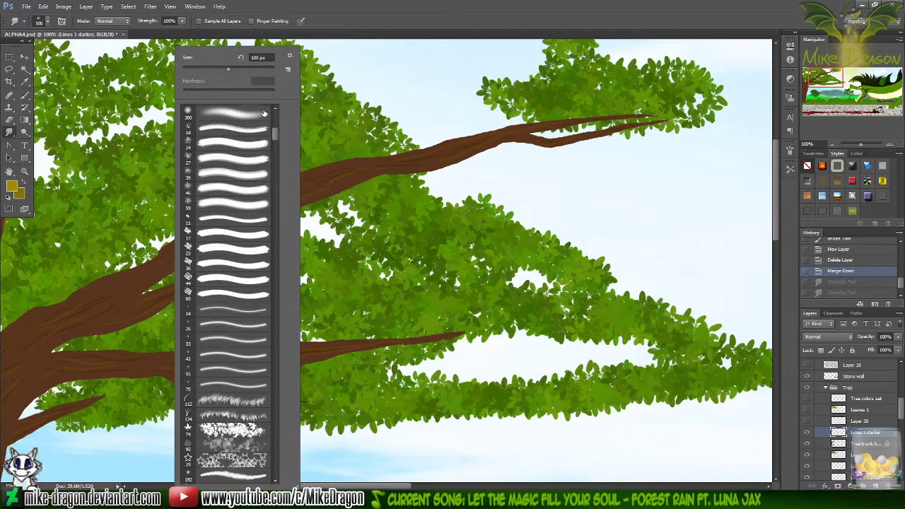
left_click_drag(276, 132, 276, 118)
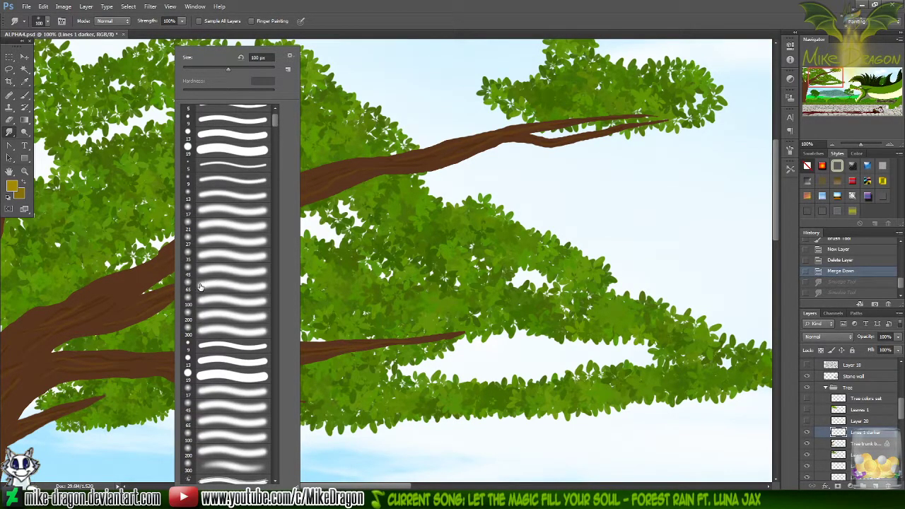
left_click(209, 286)
left_click(364, 23)
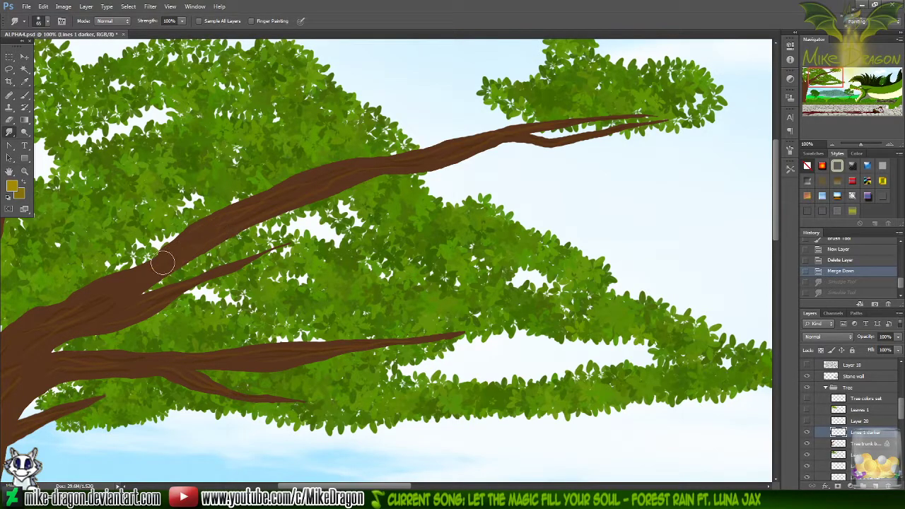
- Try smudging the bark lines along the long upper branch out to its forked tip, and undo these strokes
left_click_drag(139, 276, 164, 273)
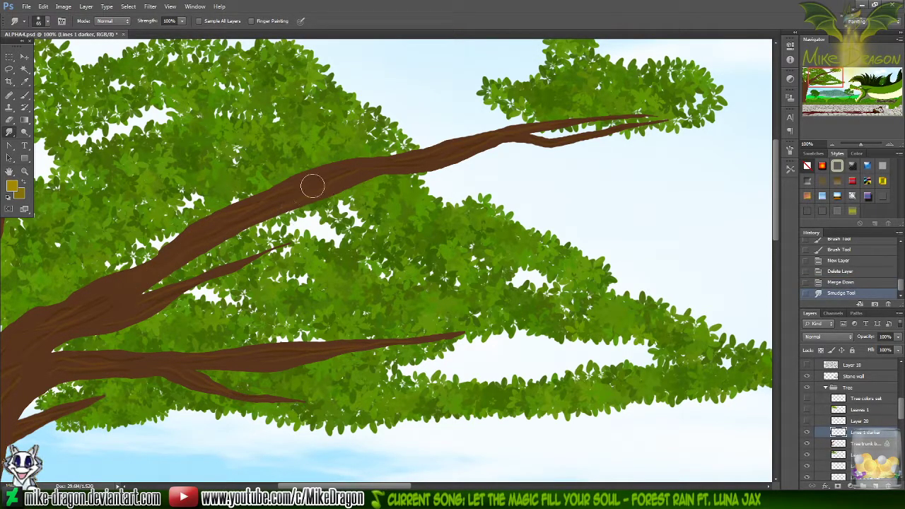
key("ctrl+z")
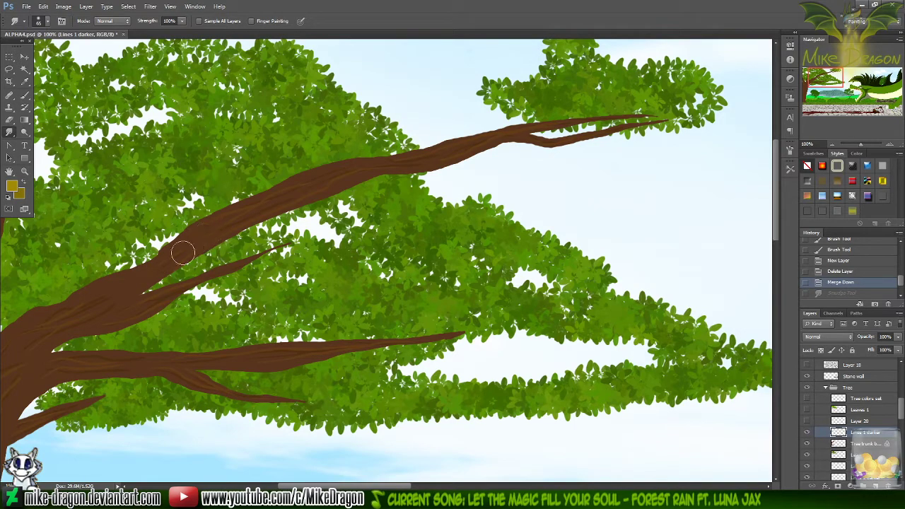
left_click_drag(147, 276, 114, 295)
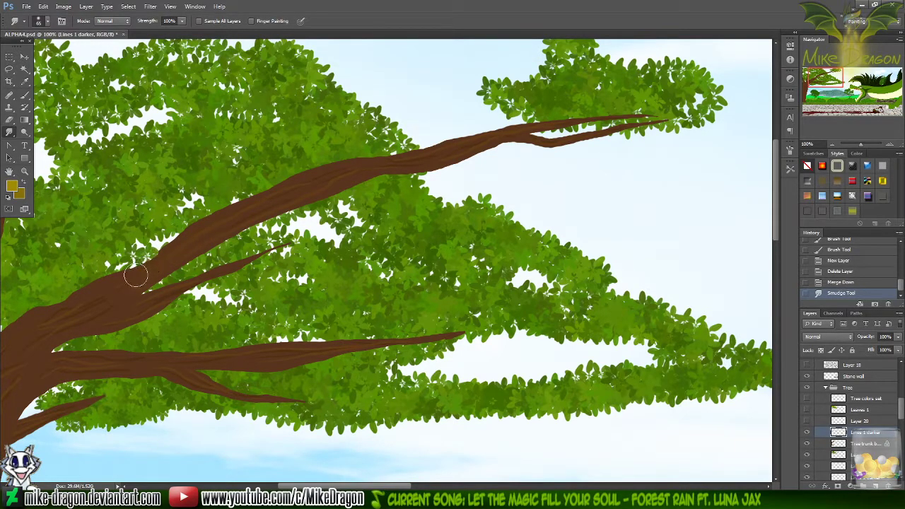
left_click_drag(122, 281, 110, 289)
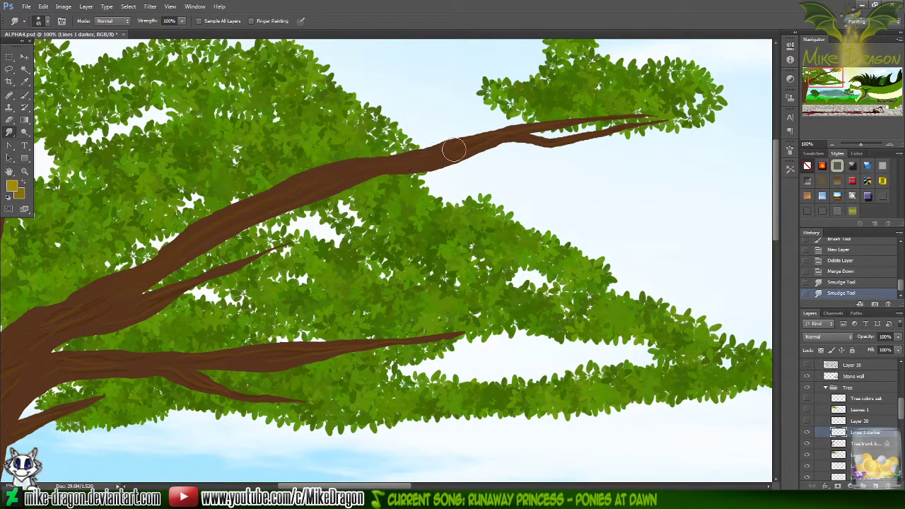
mouse_move(478, 141)
left_mouse_down()
mouse_move(579, 115)
mouse_move(680, 116)
left_mouse_up()
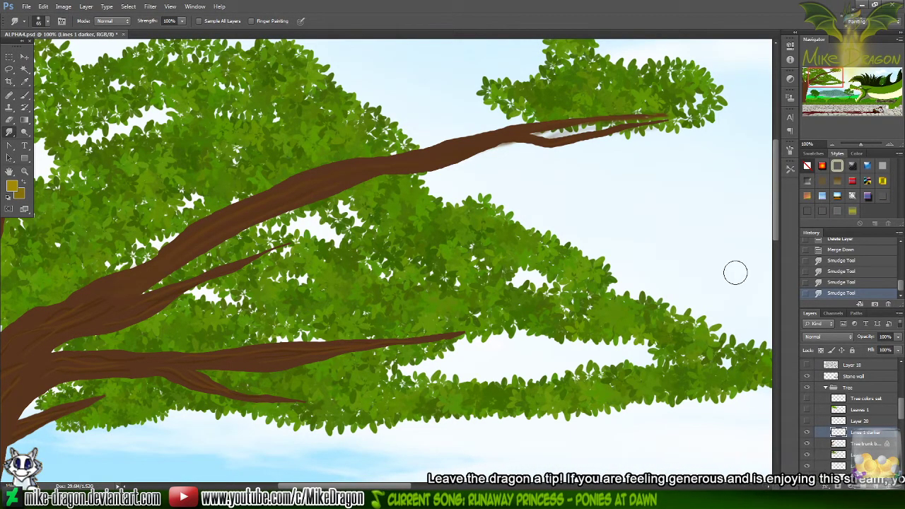
key("ctrl+alt+z")
key("ctrl+alt+z")
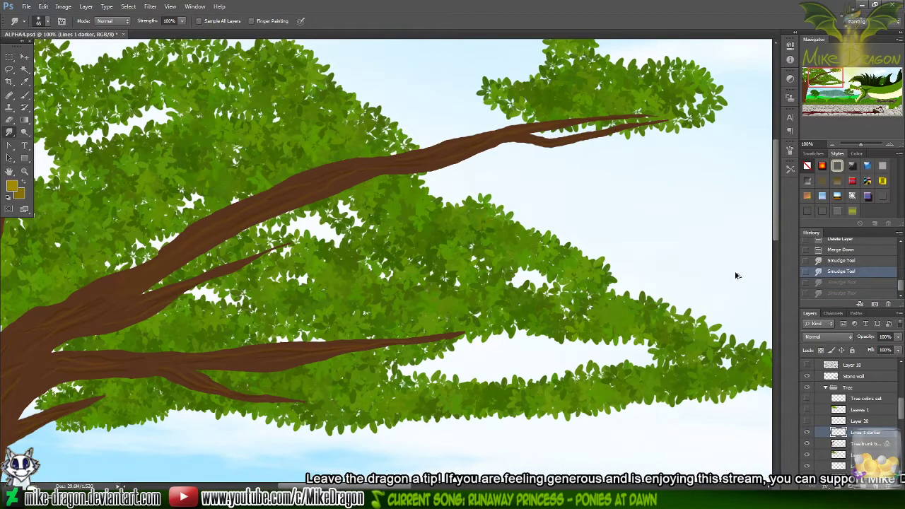
key("ctrl+alt+z")
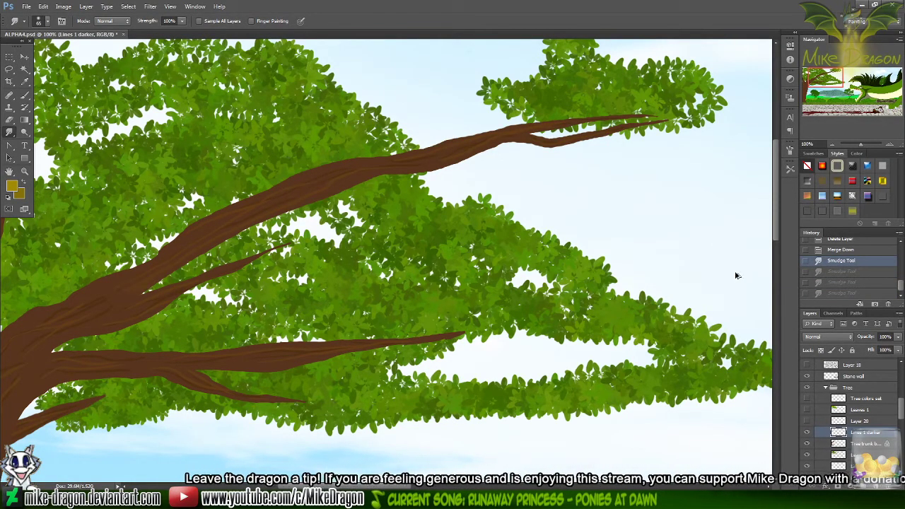
key("ctrl+alt+z")
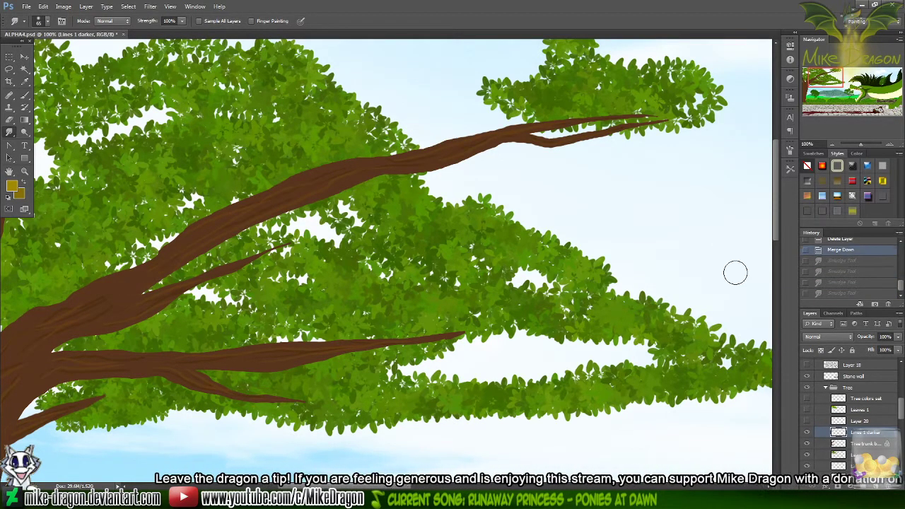
left_click(8, 137)
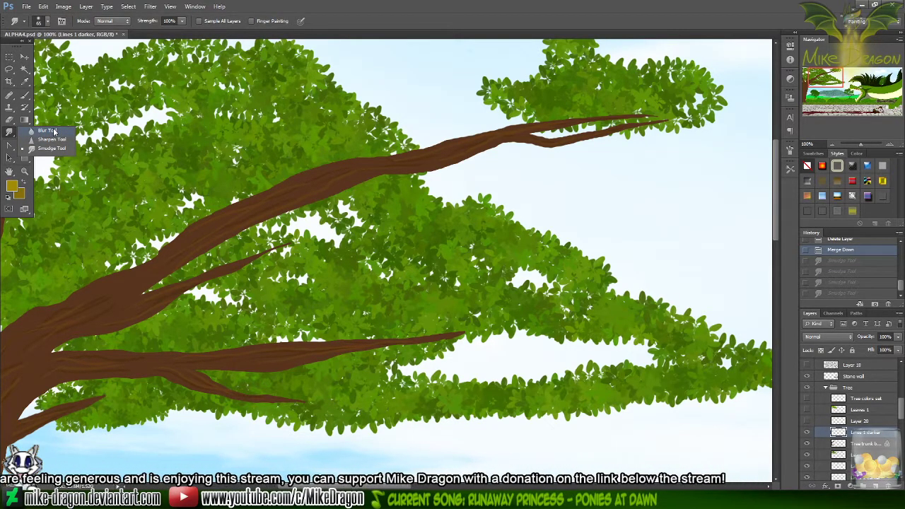
left_click(10, 137)
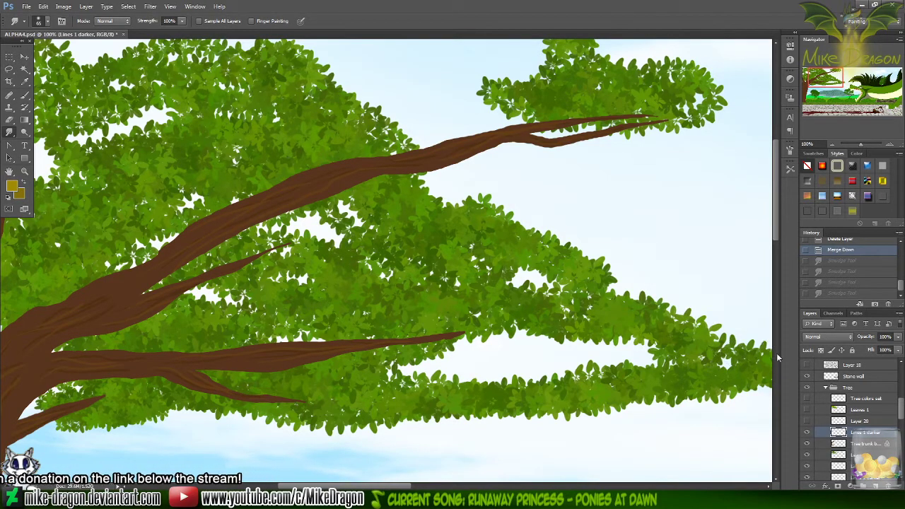
- Unlock the Tree trunk base layer and select its painted outline, with Lines 1 darker as the active layer
left_click(843, 443)
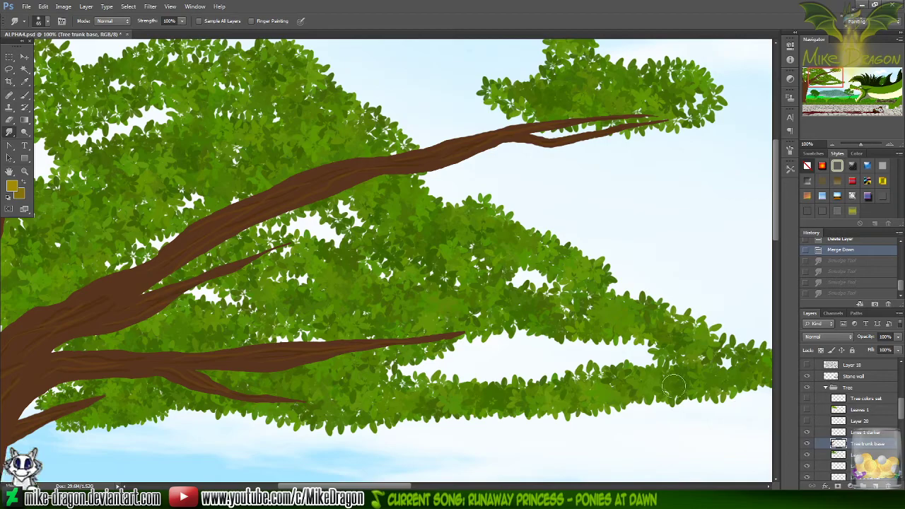
key("ctrl+a")
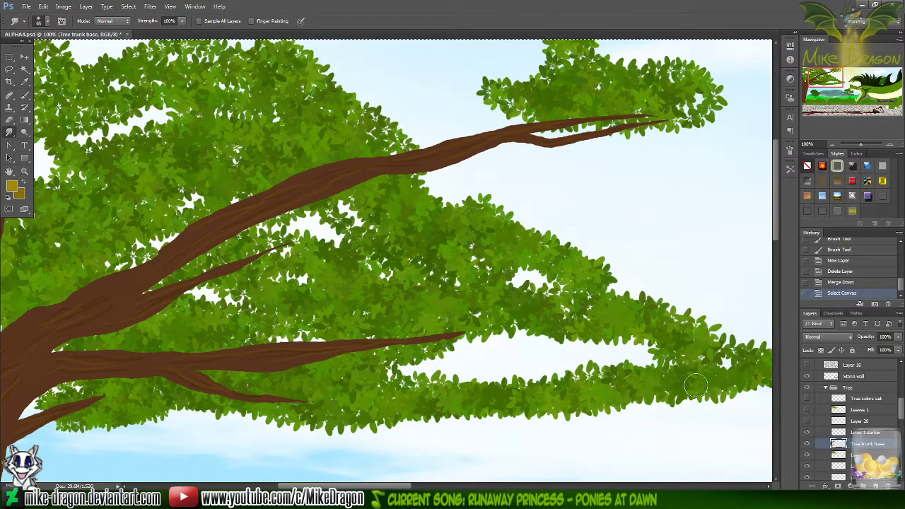
key("v")
key("Up")
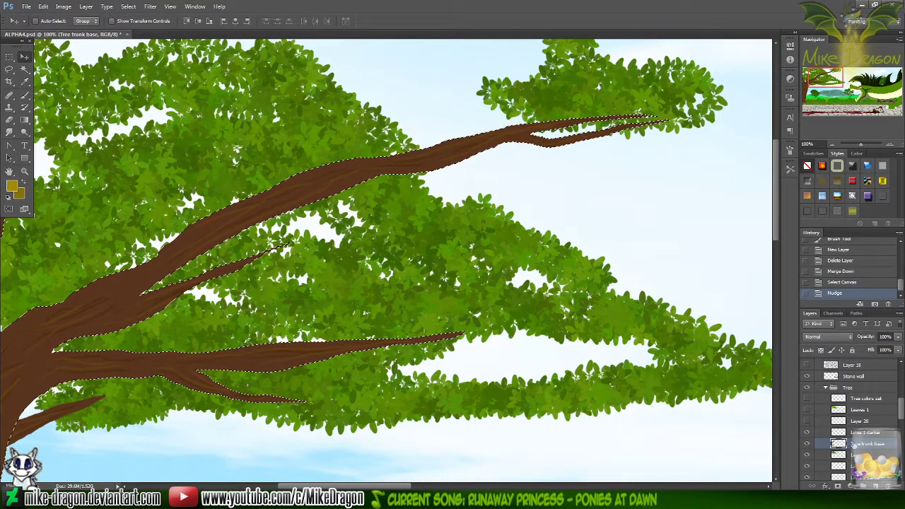
left_click(854, 432)
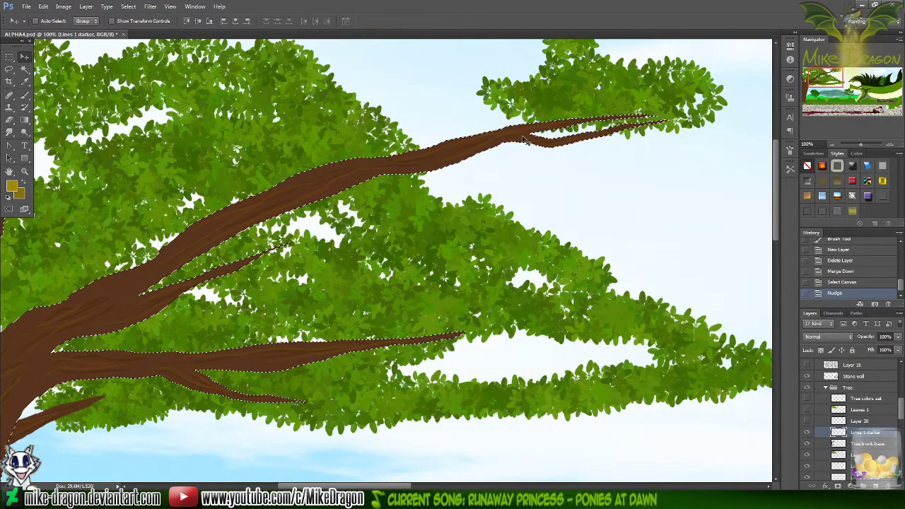
- Try full-strength smudge strokes inside the trunk selection on the upper branch and its lower fork, undoing each one
left_click(10, 132)
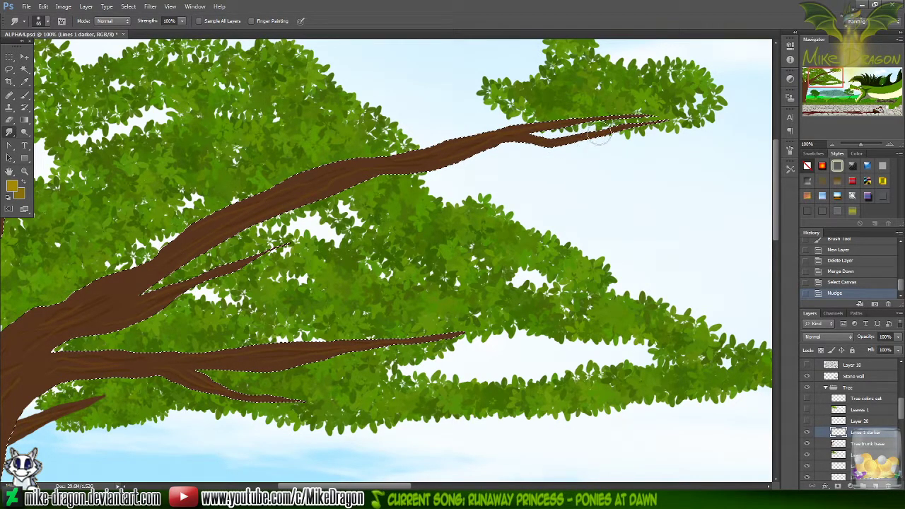
left_click_drag(599, 138, 607, 140)
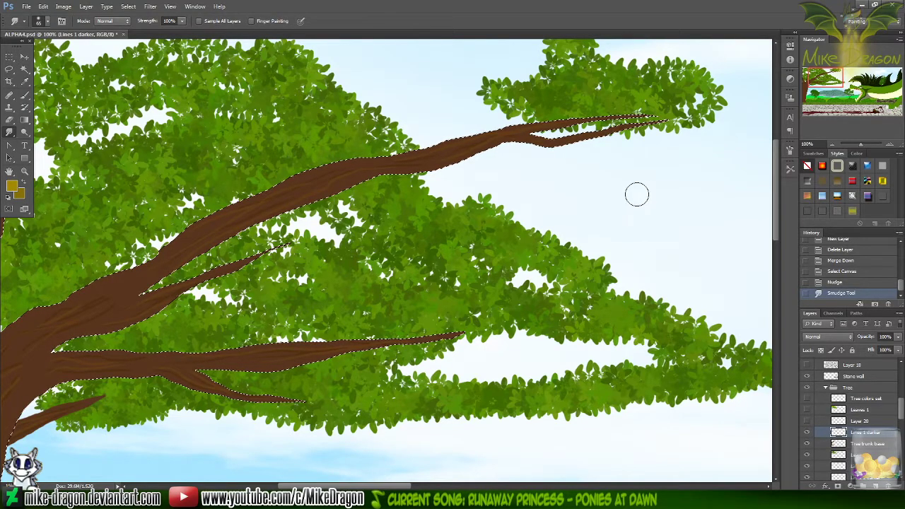
key("ctrl+z")
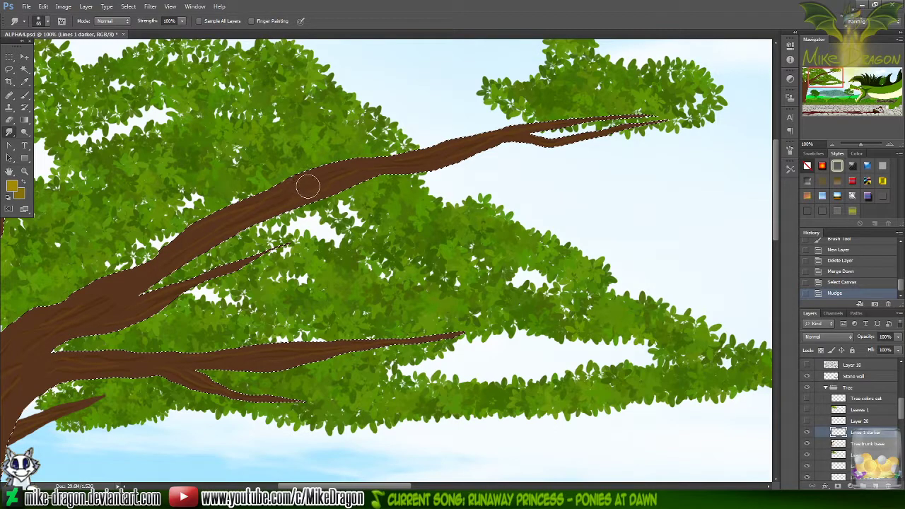
left_click_drag(363, 172, 407, 185)
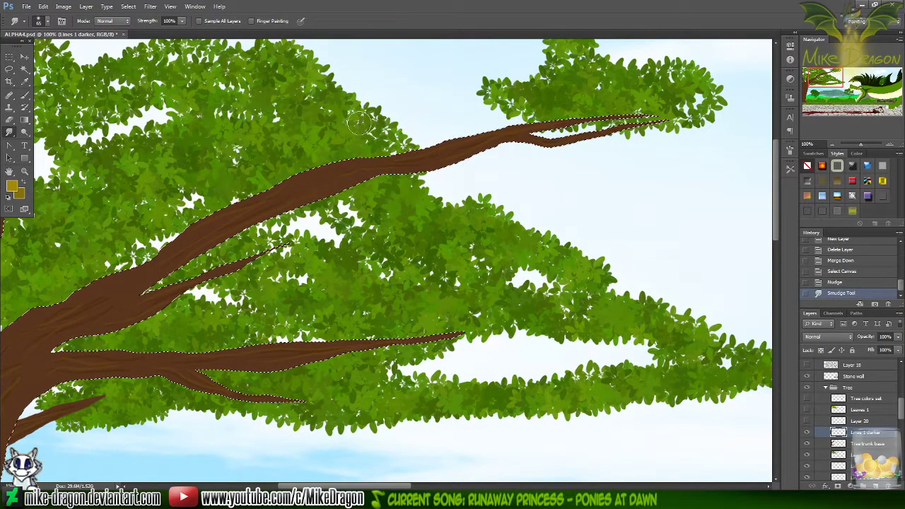
key("ctrl+z")
- Try smudging the upper branch and its forked tip at 50% strength, undoing each stroke
left_click(168, 21)
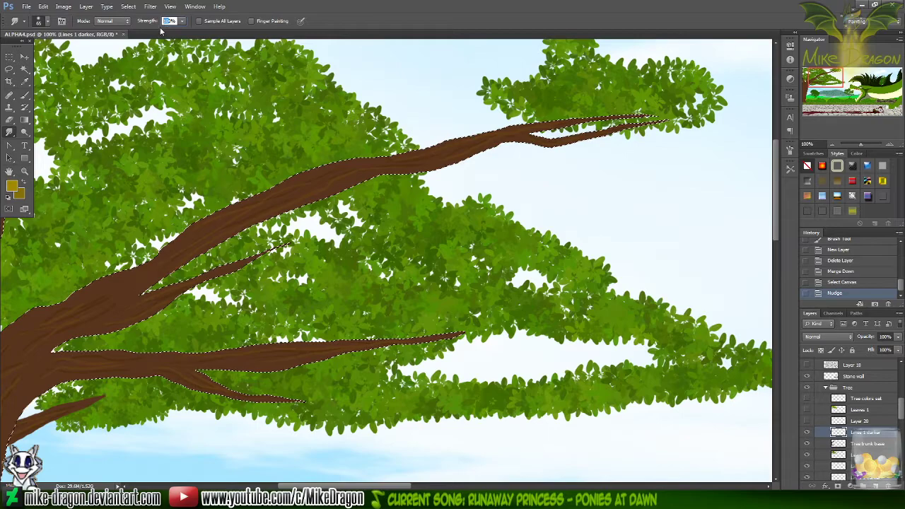
type("50")
key("Return")
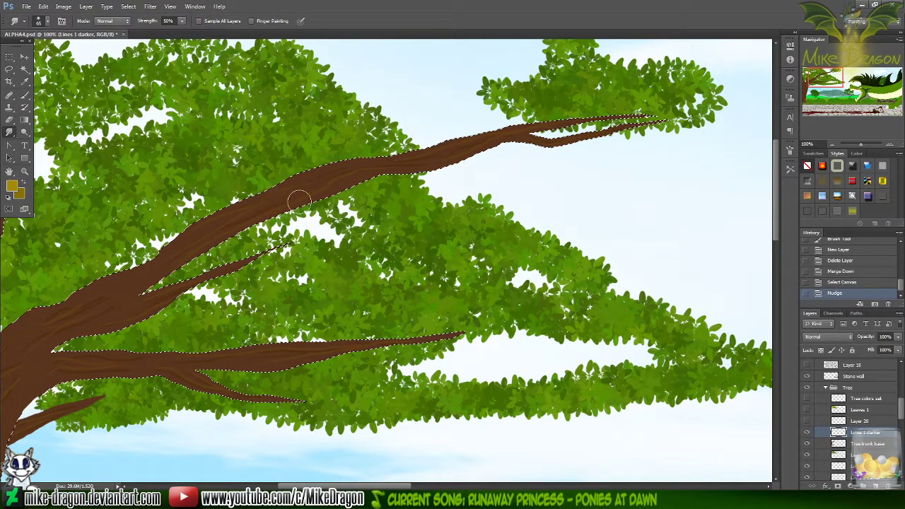
left_click_drag(353, 173, 382, 164)
key("ctrl+z")
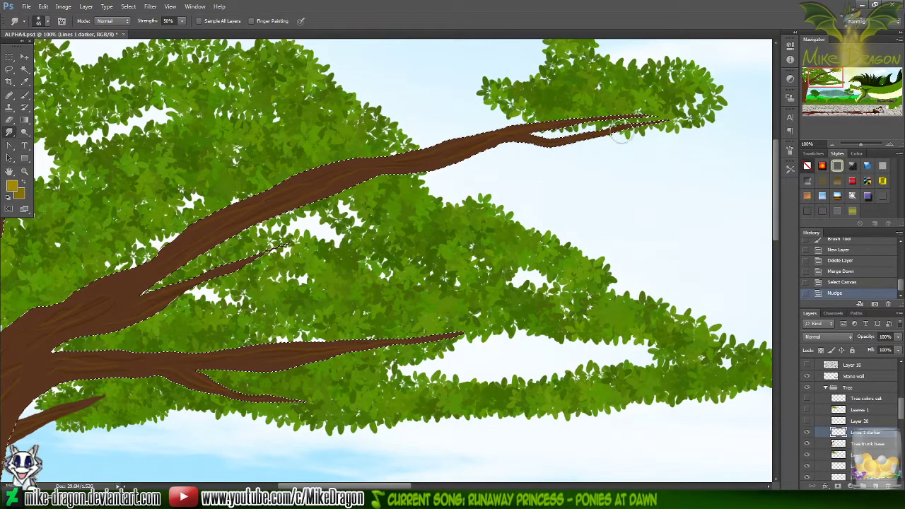
left_click_drag(620, 134, 665, 142)
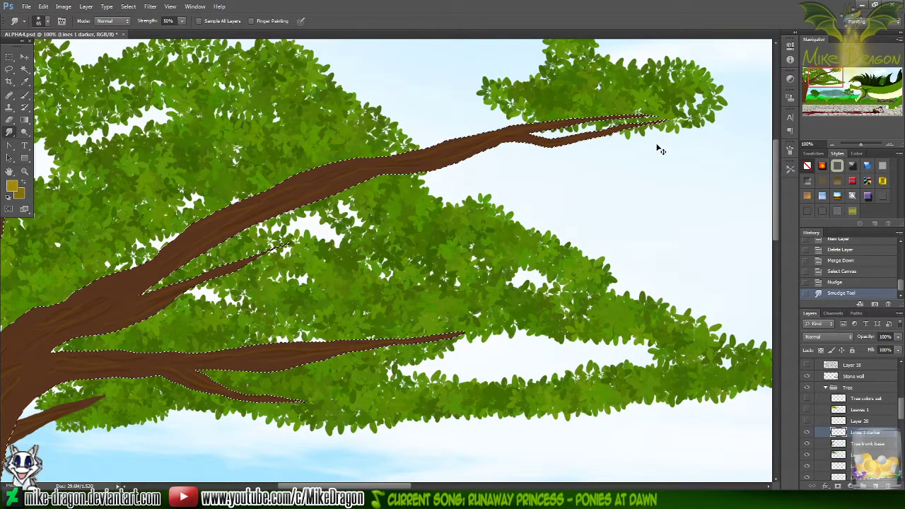
key("ctrl+z")
left_click(127, 21)
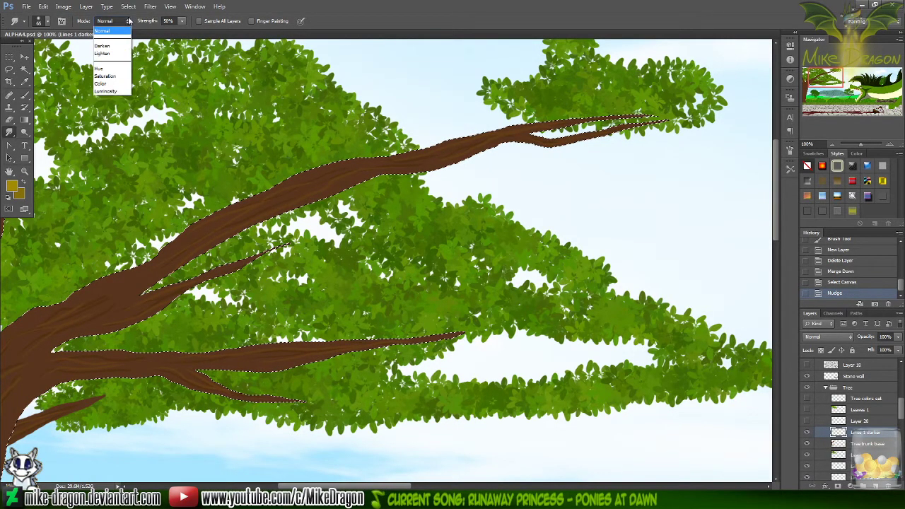
left_click(127, 21)
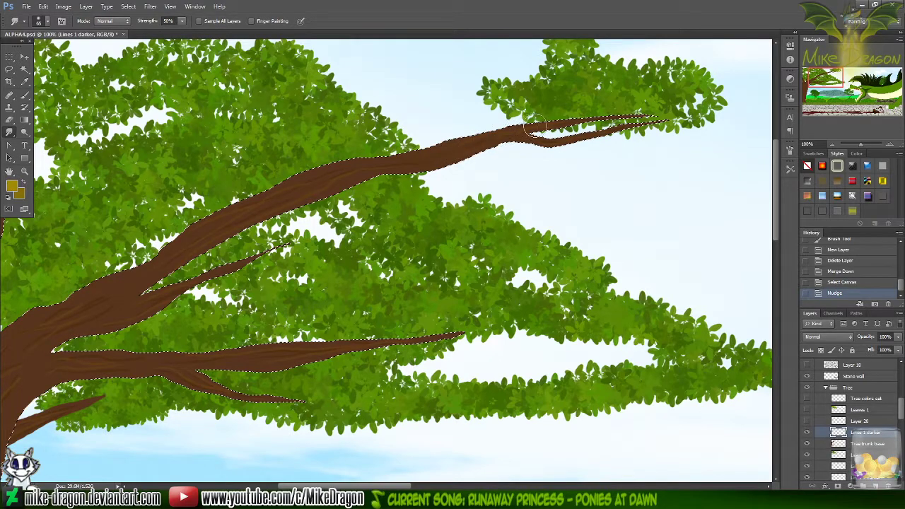
left_click_drag(605, 113, 542, 142)
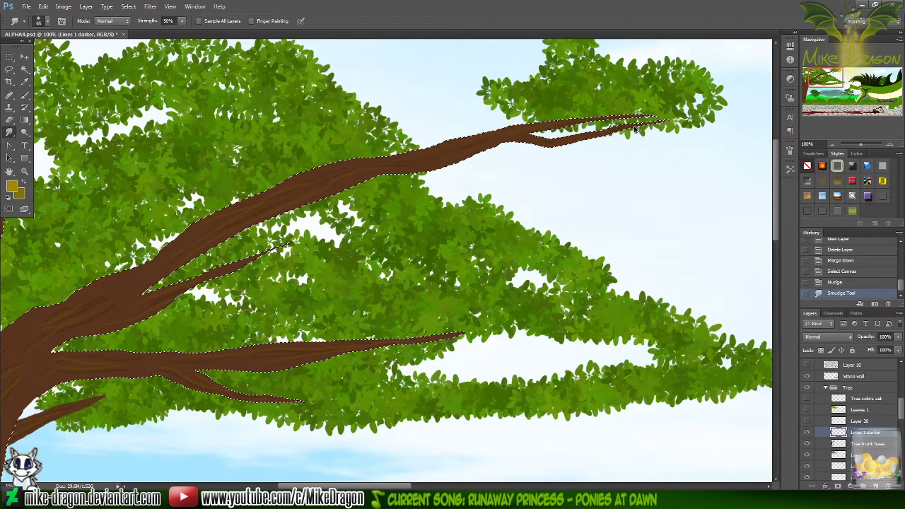
key("ctrl+z")
- Set the Smudge strength to 30% and test a stroke on the branch's lower fork in the Tree trunk base layer, undoing it
key("alt+bracketleft")
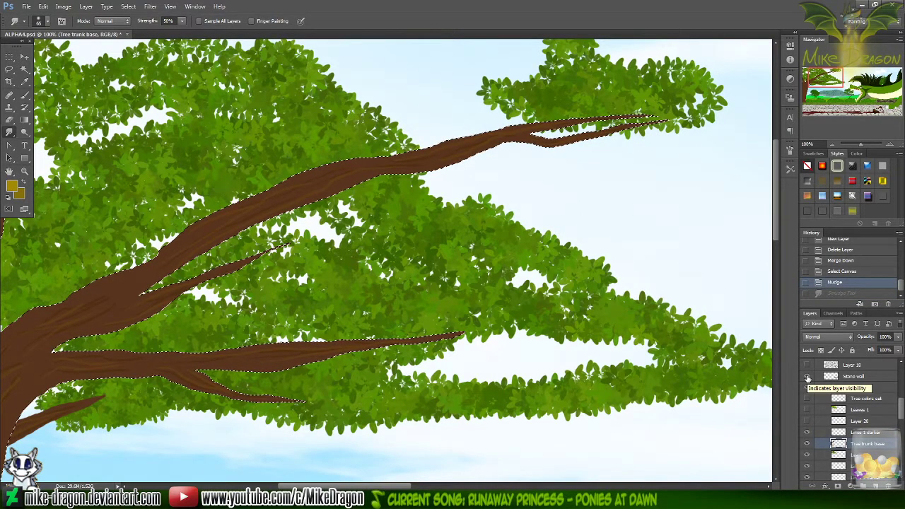
left_click(168, 21)
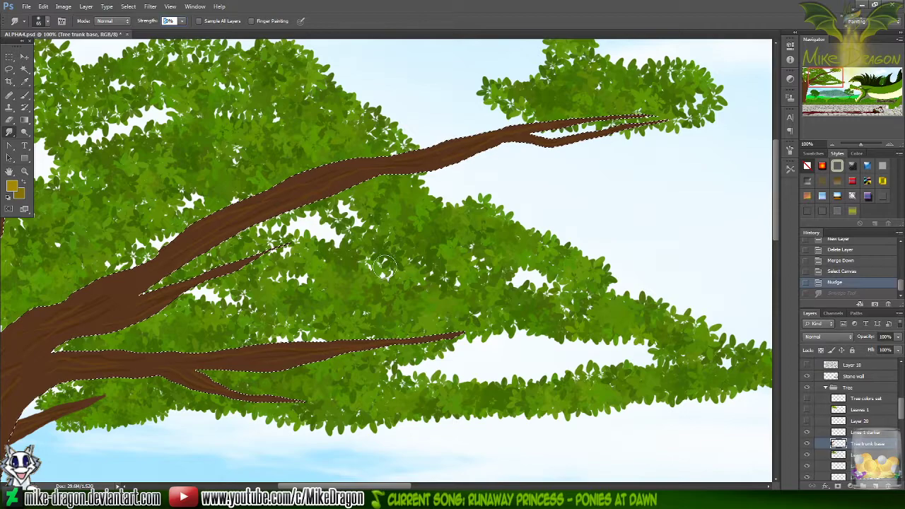
type("30")
key("Return")
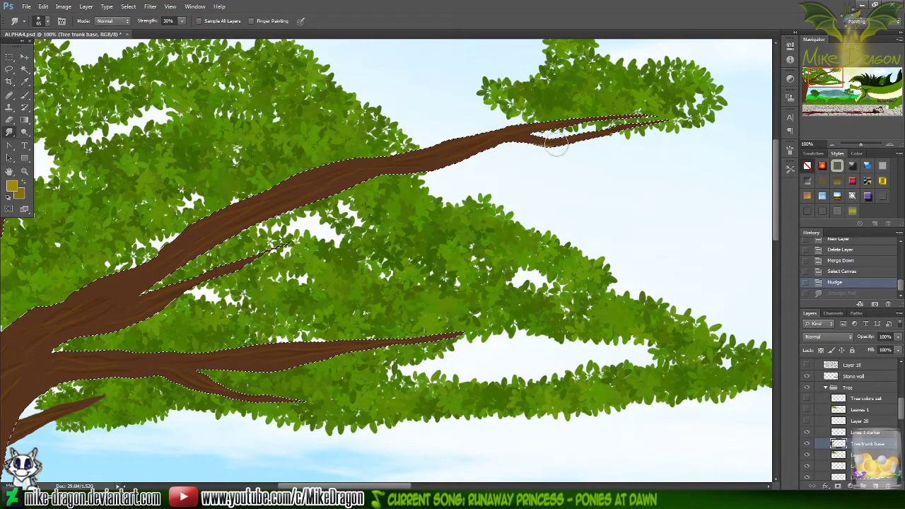
left_click_drag(565, 145, 612, 136)
key("ctrl+z")
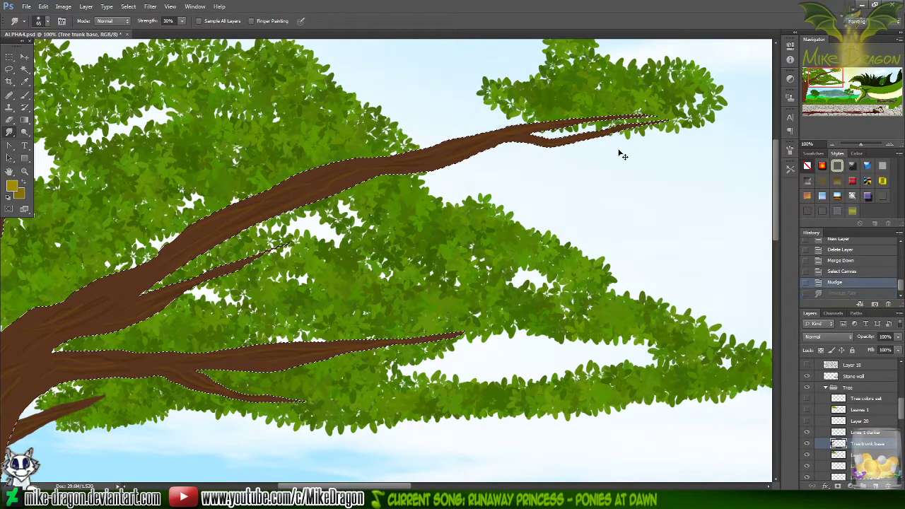
- Smudge the bark lines on the Lines 1 darker layer along the long upper branch, from its tip toward the trunk
left_click(857, 432)
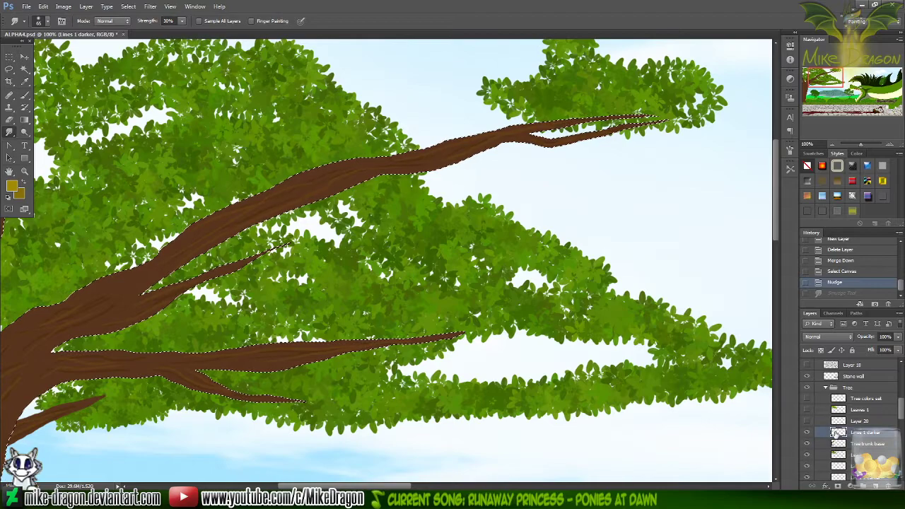
left_click(806, 434)
key("ctrl+z")
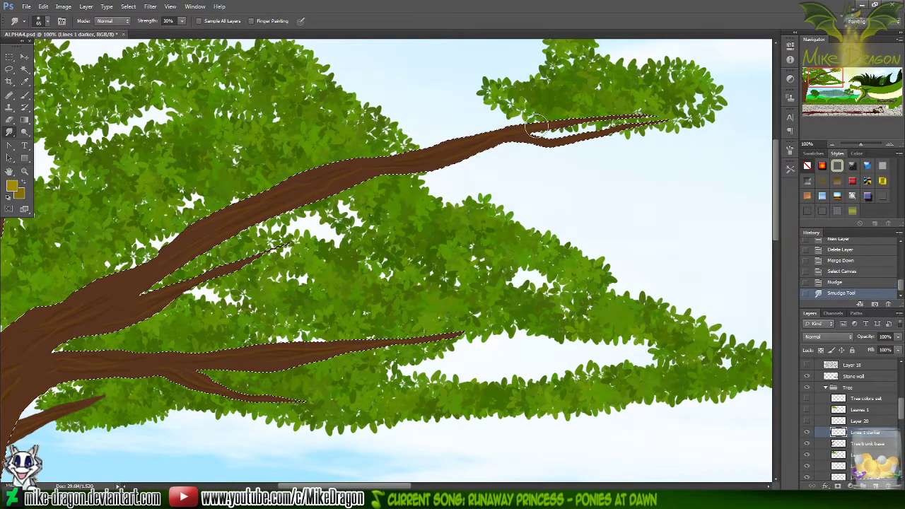
mouse_move(640, 112)
left_mouse_down()
mouse_move(315, 177)
mouse_move(308, 188)
mouse_move(246, 207)
mouse_move(131, 283)
left_mouse_up()
mouse_move(314, 195)
left_mouse_down()
mouse_move(371, 169)
mouse_move(238, 226)
left_mouse_up()
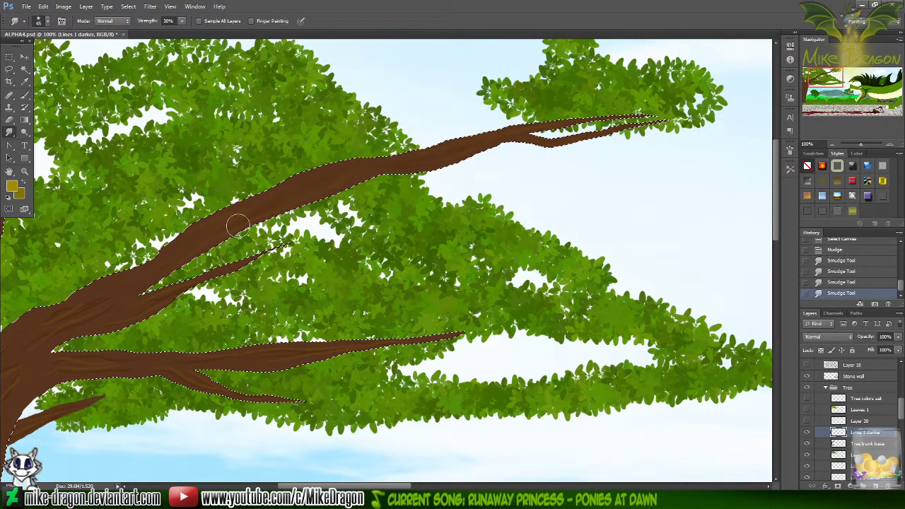
- Smudge the bark lines along the lower part of the upper branch, down to where it joins the trunk
mouse_move(192, 253)
left_mouse_down()
mouse_move(136, 288)
mouse_move(164, 261)
mouse_move(217, 243)
mouse_move(236, 254)
mouse_move(143, 323)
left_mouse_up()
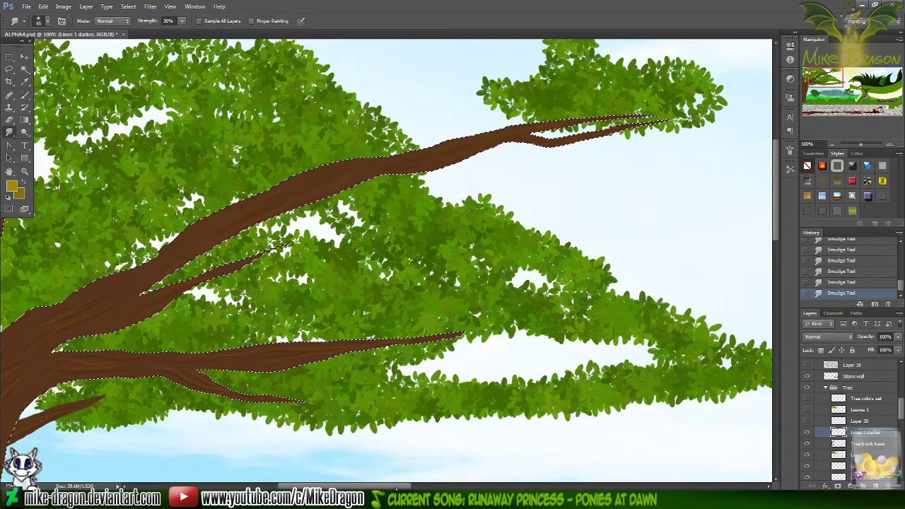
scroll(376, 468, "left", 5)
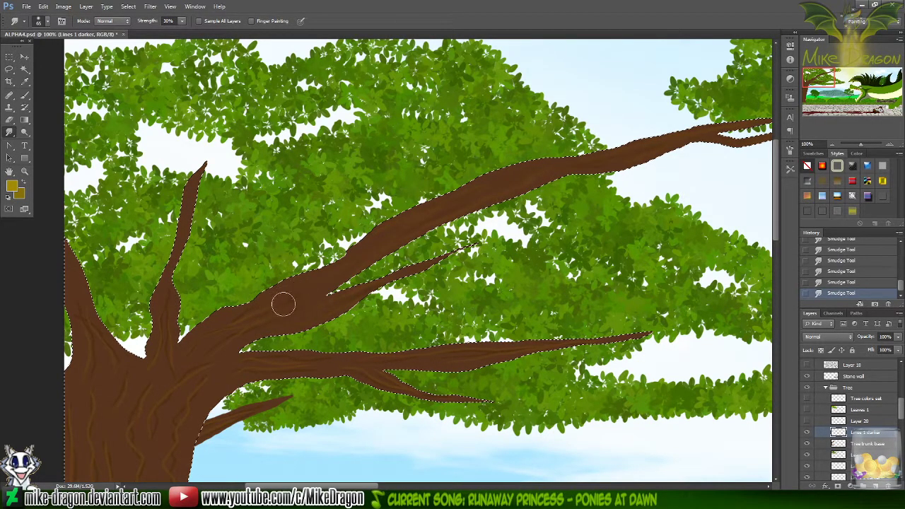
mouse_move(279, 304)
left_mouse_down()
mouse_move(210, 349)
mouse_move(260, 328)
mouse_move(204, 356)
mouse_move(235, 319)
mouse_move(182, 359)
mouse_move(240, 312)
left_mouse_up()
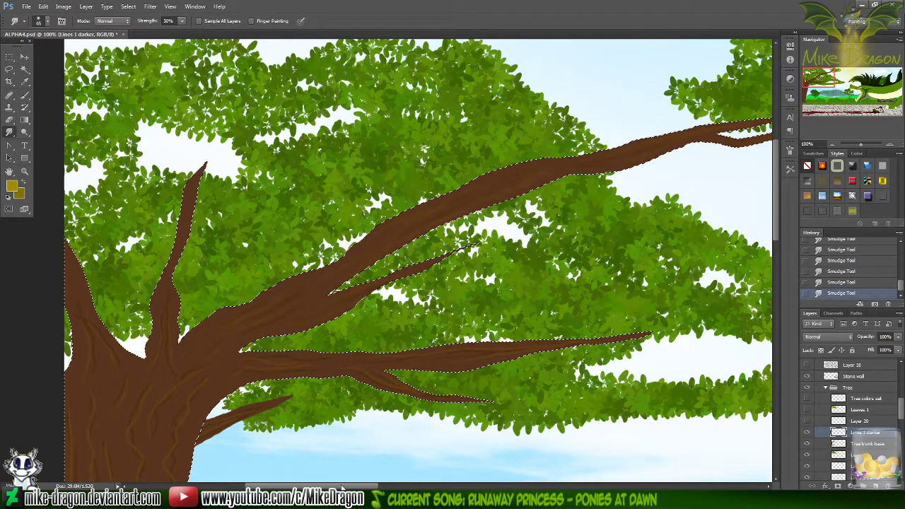
- Smudge the bark lines along the long horizontal branch below the upper one, including the area around its fork
left_click_drag(430, 338, 603, 335)
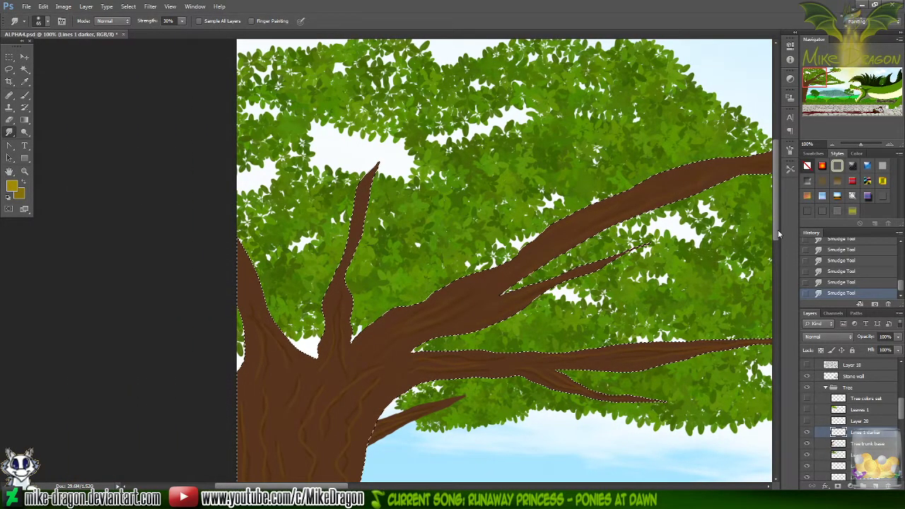
scroll(777, 229, "down", 3)
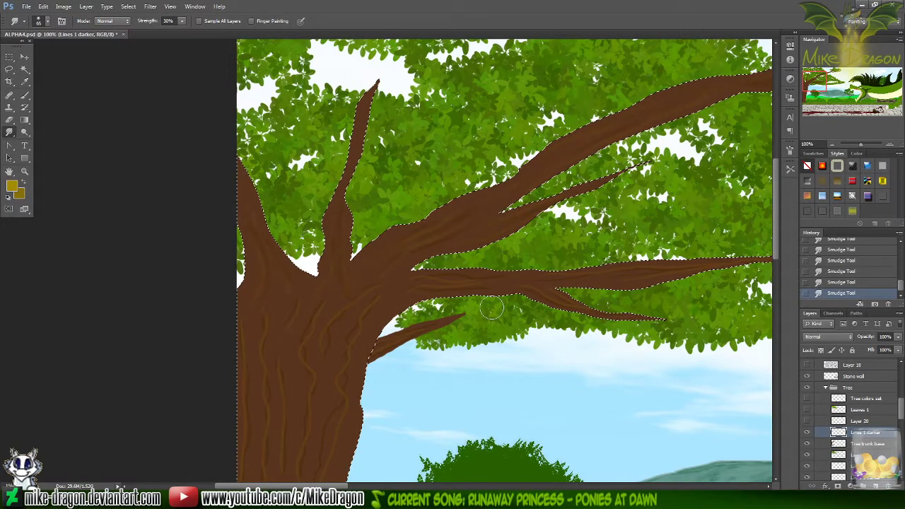
scroll(476, 290, "down", 2)
scroll(478, 297, "down", 3)
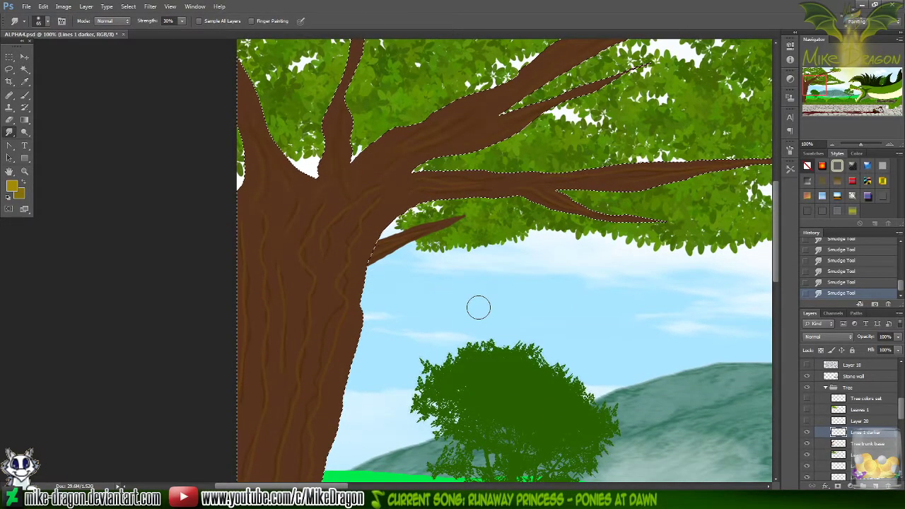
scroll(478, 307, "down", 2)
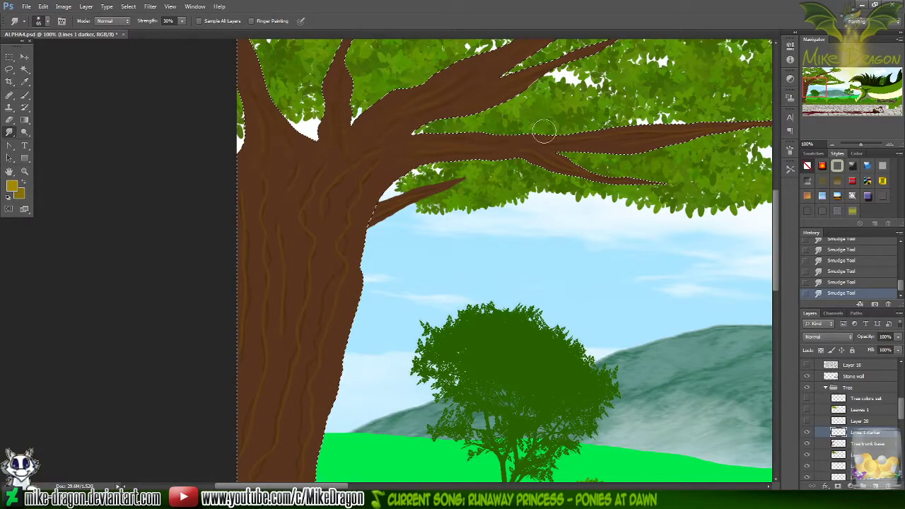
left_click_drag(267, 488, 302, 488)
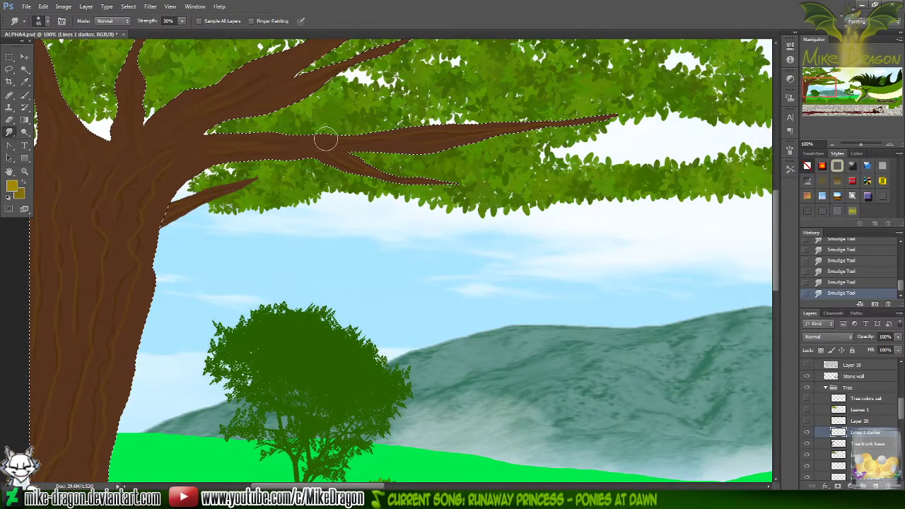
left_click_drag(357, 138, 423, 139)
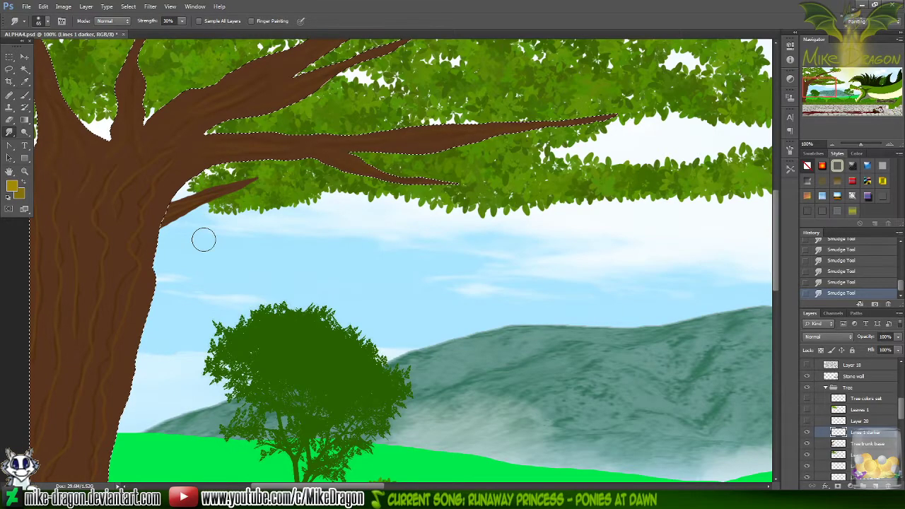
- Smudge the bark lines on the upper trunk, just below the point where the branches split
scroll(206, 237, "left", 5)
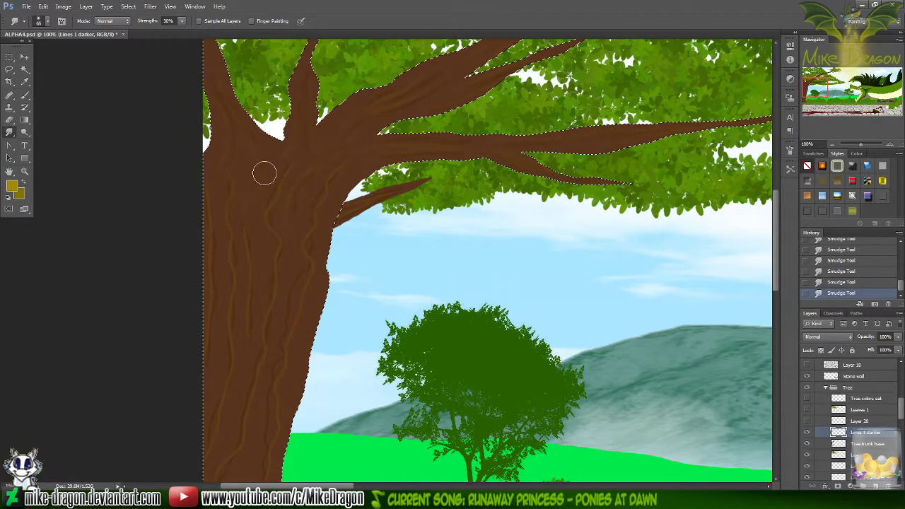
left_click_drag(238, 194, 250, 146)
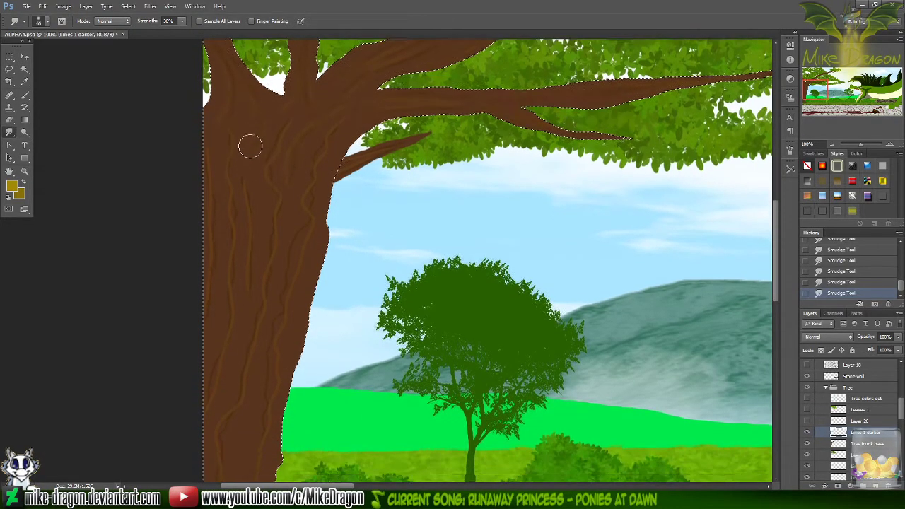
scroll(256, 135, "up", 2)
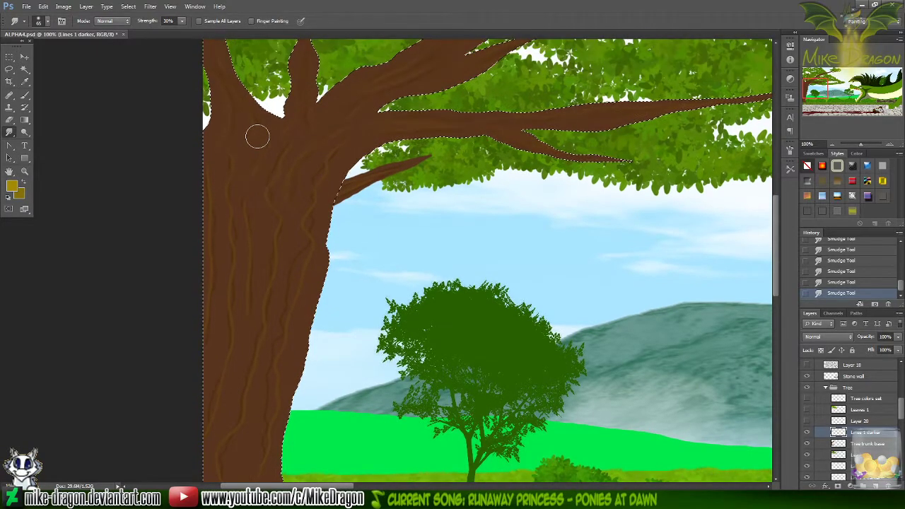
scroll(319, 186, "down", 3)
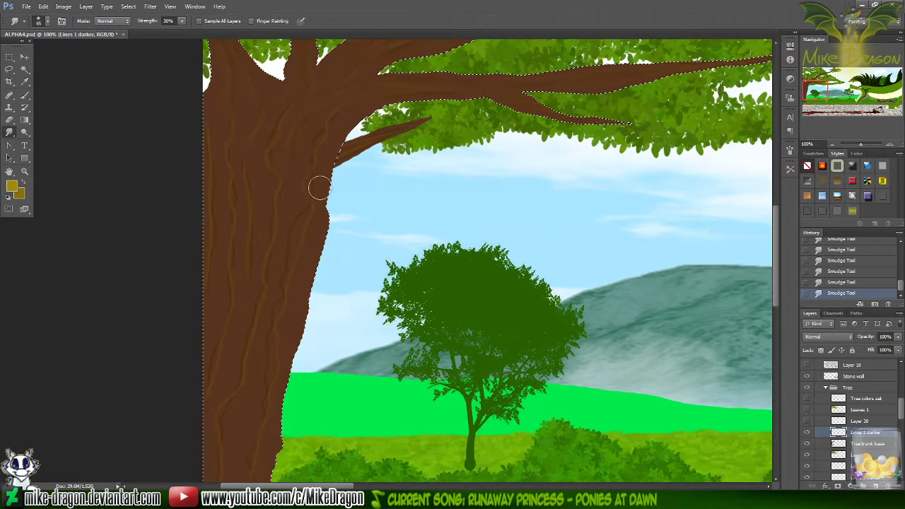
scroll(319, 187, "down", 2)
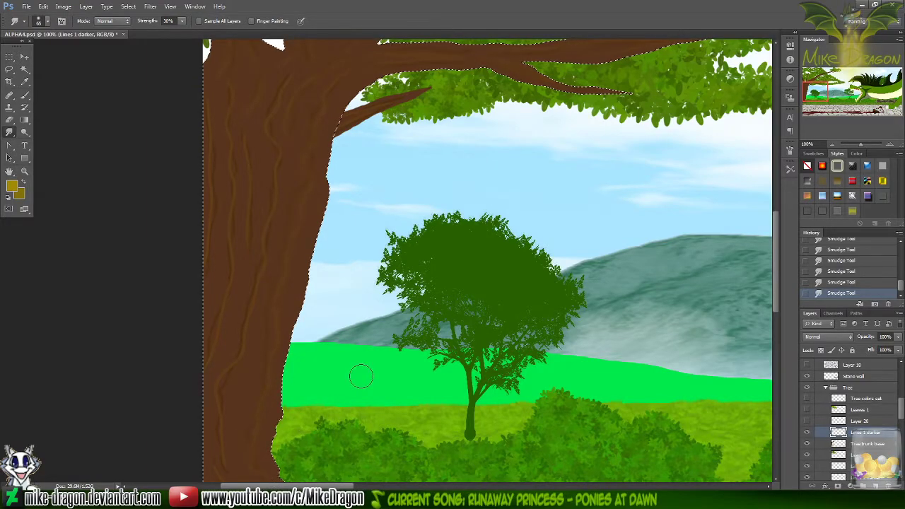
- Smudge the remaining bark lines down the lower trunk toward its base in the grass
key("ctrl+d")
key("ctrl+minus")
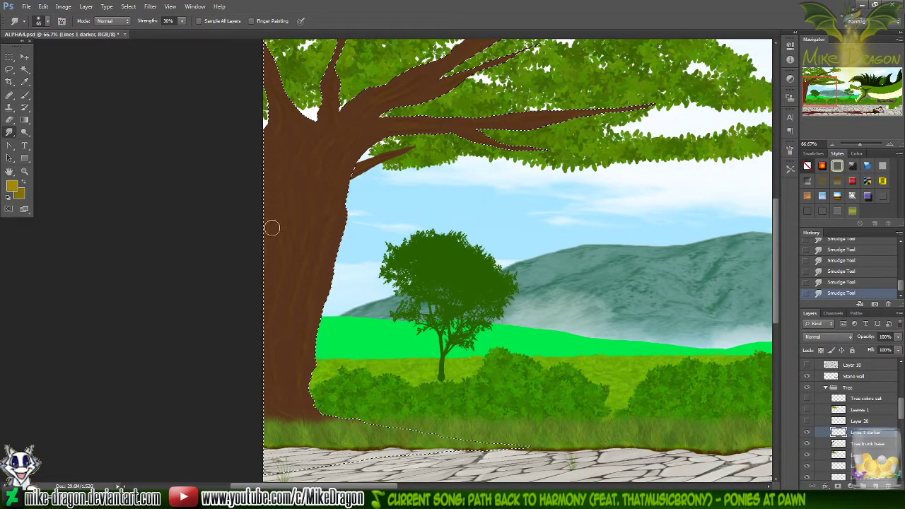
key("bracketleft")
key("bracketleft")
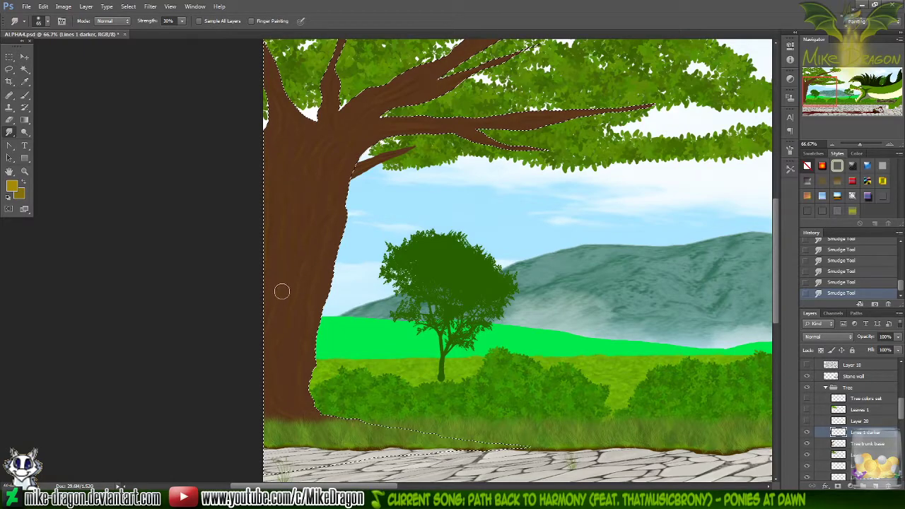
mouse_move(282, 291)
left_mouse_down()
mouse_move(263, 329)
mouse_move(266, 343)
mouse_move(282, 342)
mouse_move(273, 357)
mouse_move(284, 406)
mouse_move(306, 398)
mouse_move(276, 366)
mouse_move(281, 396)
mouse_move(310, 395)
mouse_move(294, 352)
left_mouse_up()
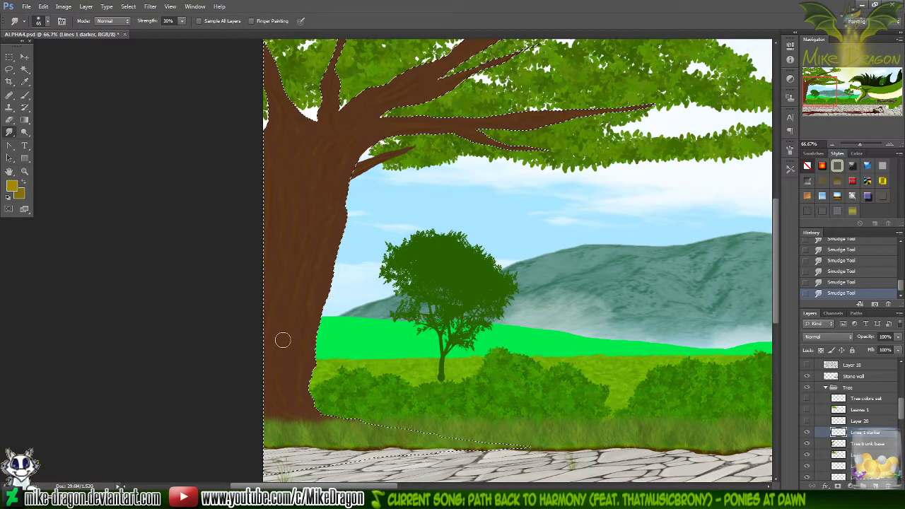
- Examine the smudged bark over the whole trunk and along the branches out to their tips
scroll(358, 327, "up", 3)
scroll(358, 327, "up", 9)
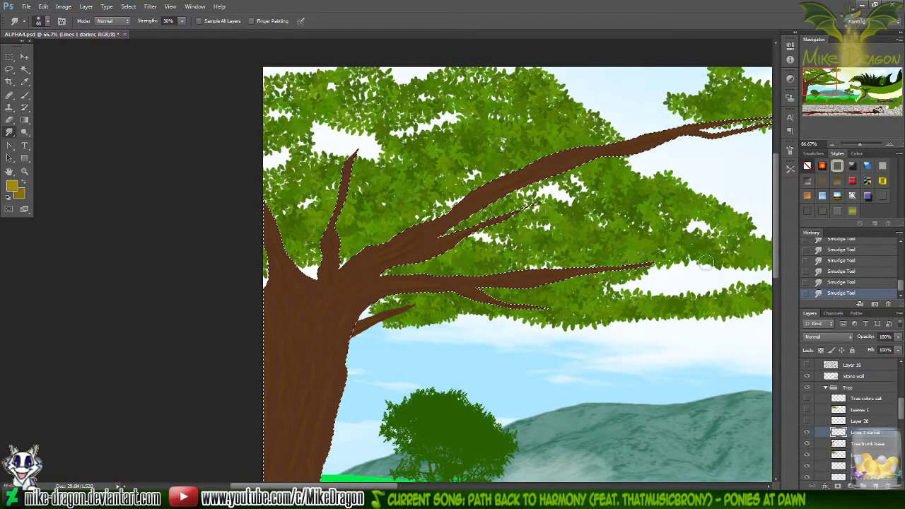
scroll(667, 234, "down", 2)
scroll(667, 234, "down", 3)
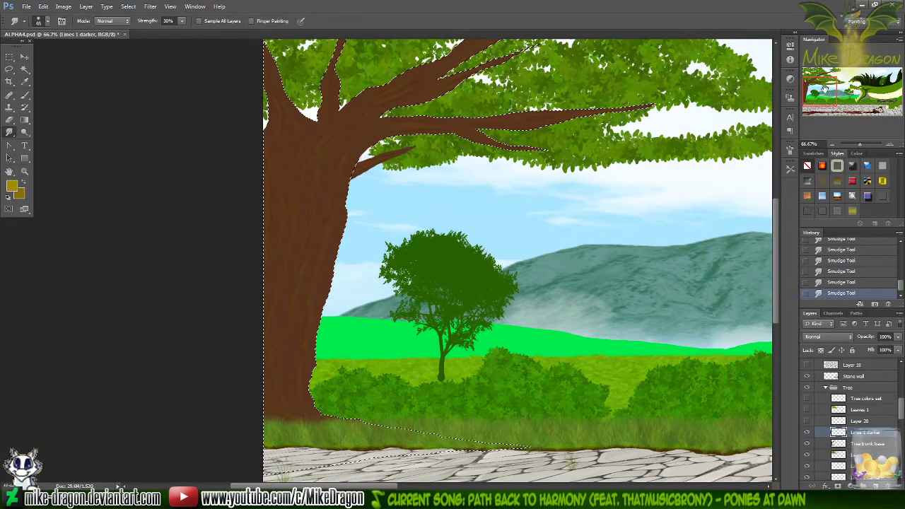
left_click_drag(824, 85, 837, 79)
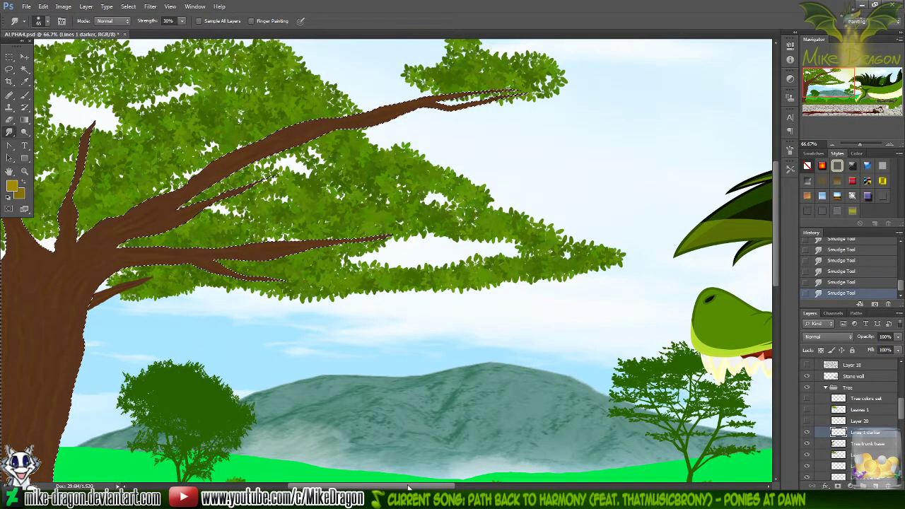
left_click_drag(409, 488, 378, 488)
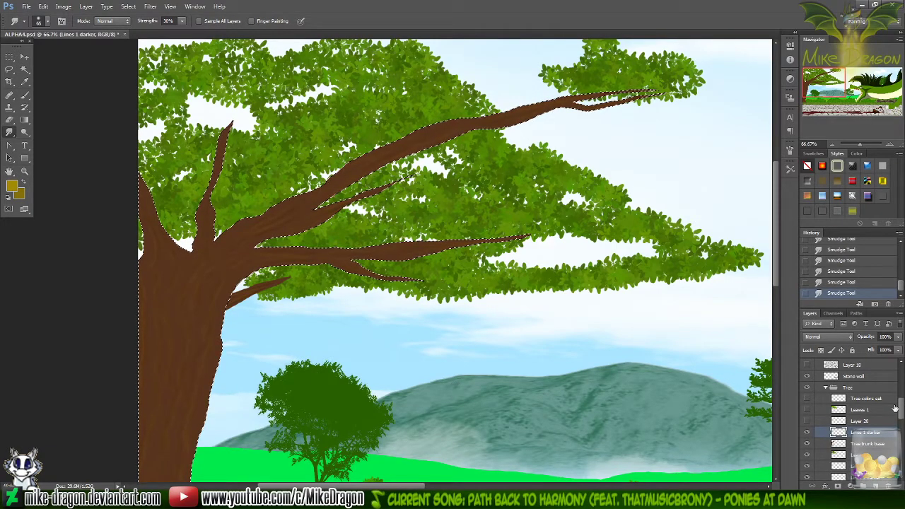
- Merge the Lines 2 layer down into the Lines 2 darker layer in the Tree group
left_click_drag(902, 410, 902, 415)
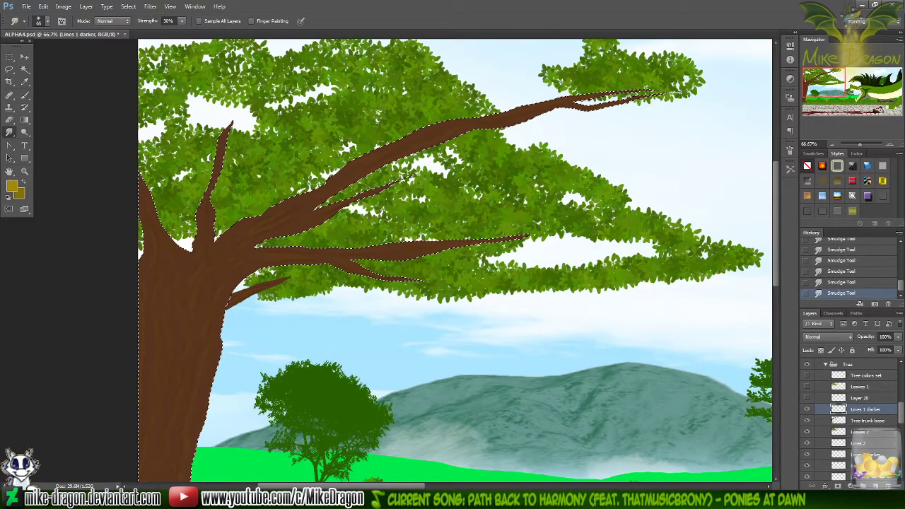
left_click(859, 444)
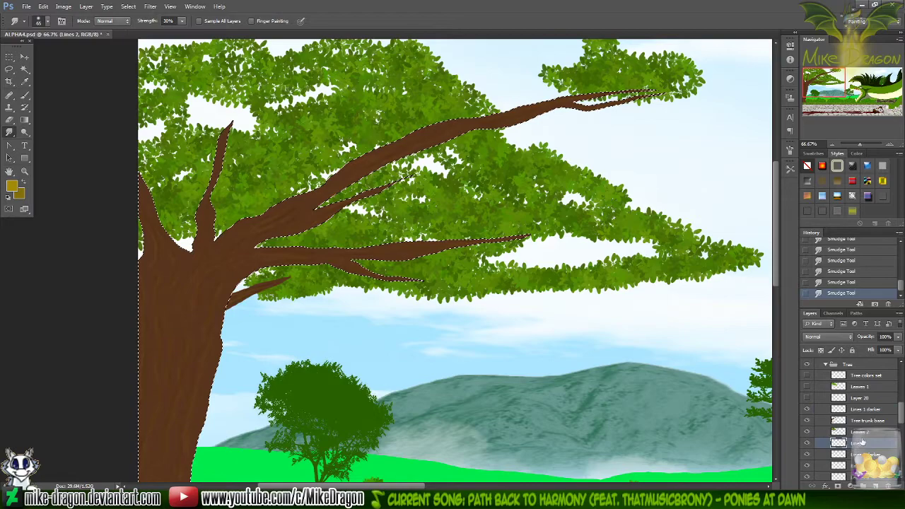
right_click(861, 444)
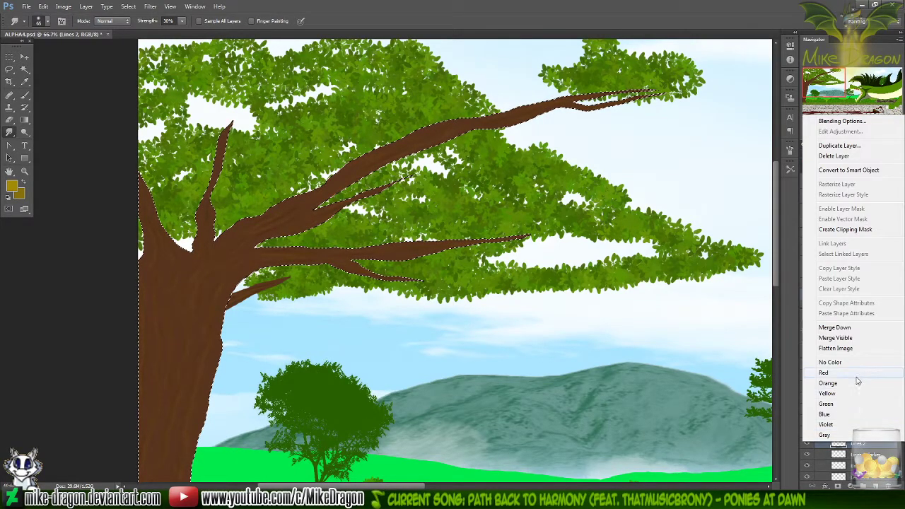
left_click(843, 329)
- Rename the merged bark line layer to Lines 2
double_click(866, 444)
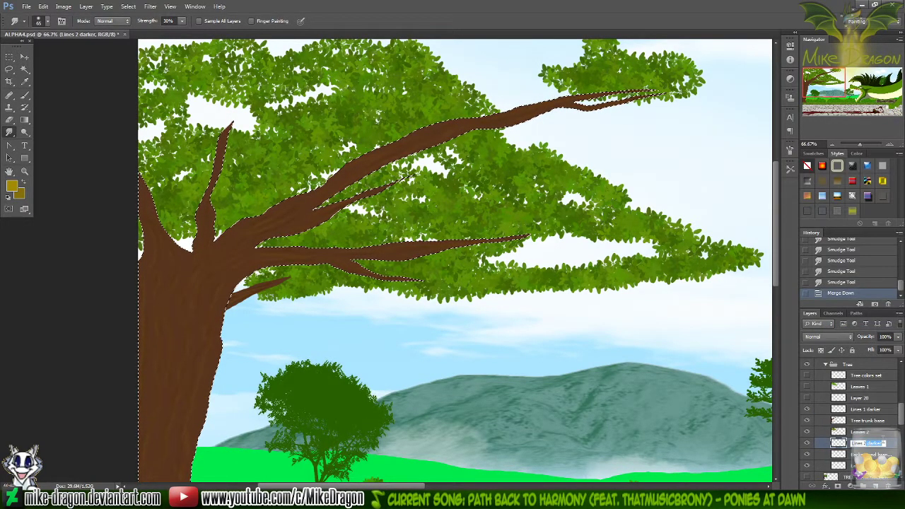
key("BackSpace")
key("BackSpace")
key("BackSpace")
key("BackSpace")
key("BackSpace")
key("BackSpace")
key("BackSpace")
key("Return")
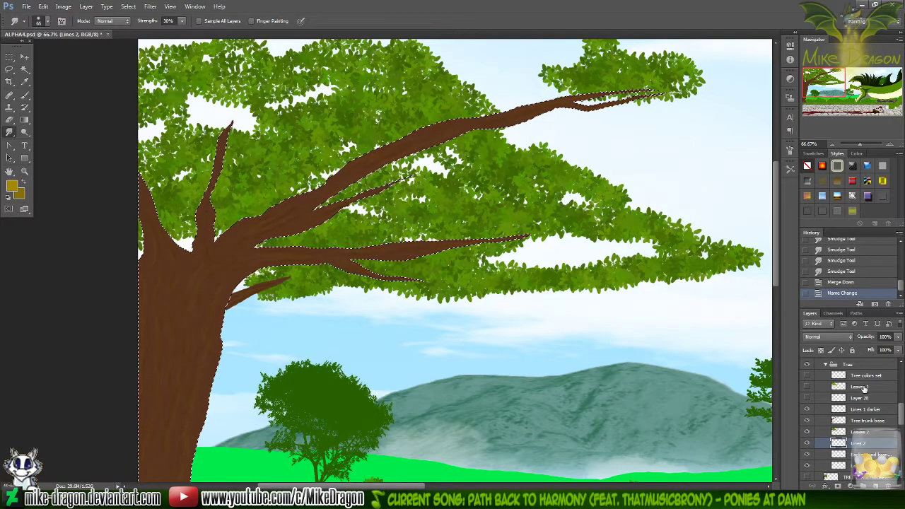
- Rename the Lines 1 darker layer to Lines 1
double_click(866, 410)
key("End")
key("BackSpace")
key("BackSpace")
key("BackSpace")
key("BackSpace")
key("BackSpace")
key("BackSpace")
key("BackSpace")
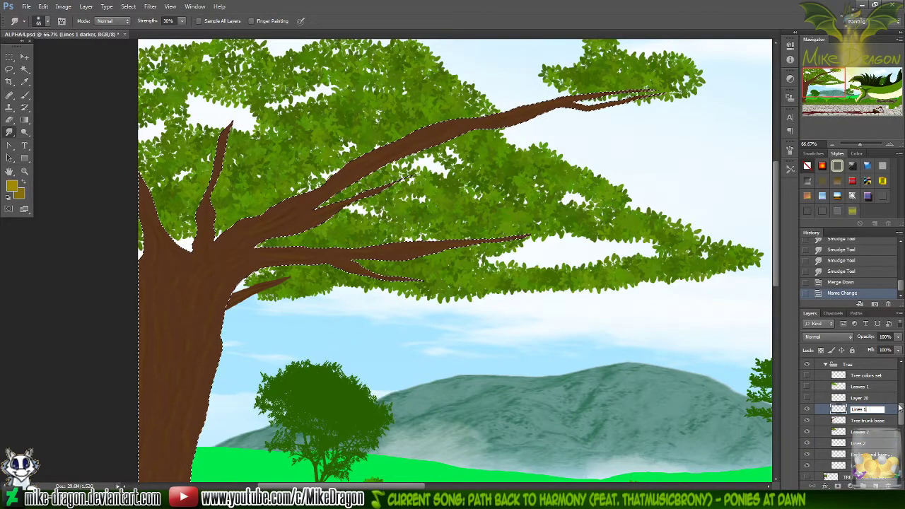
key("Return")
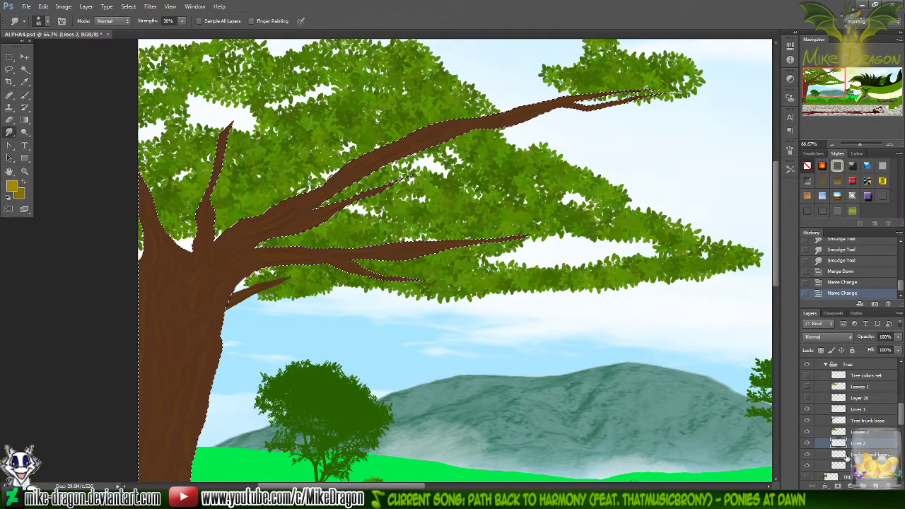
- Replace the trunk selection with one that fits the outline of the small branch on the Background branch layer
left_click(849, 455)
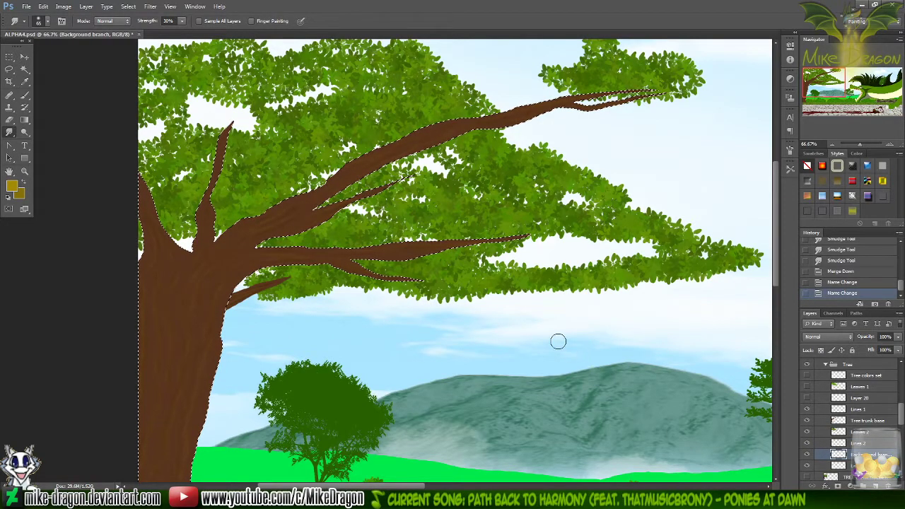
key("ctrl+a")
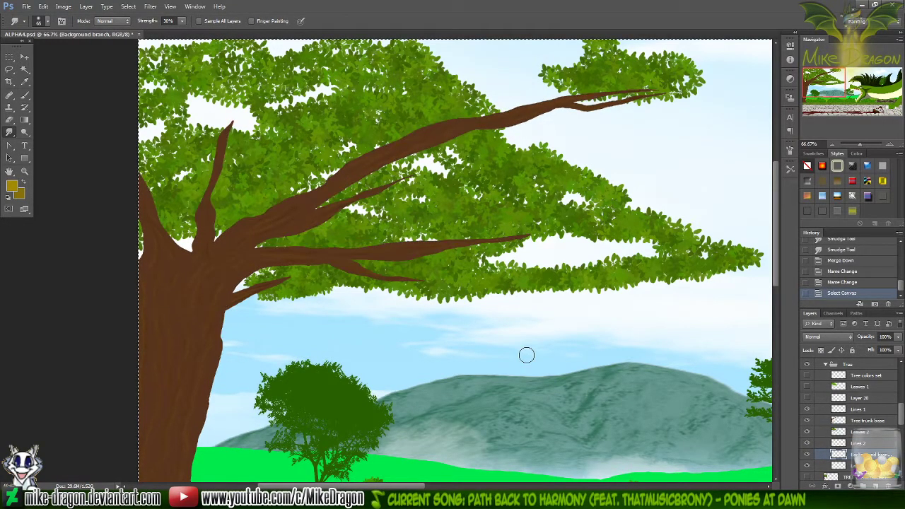
key("v")
key("Left")
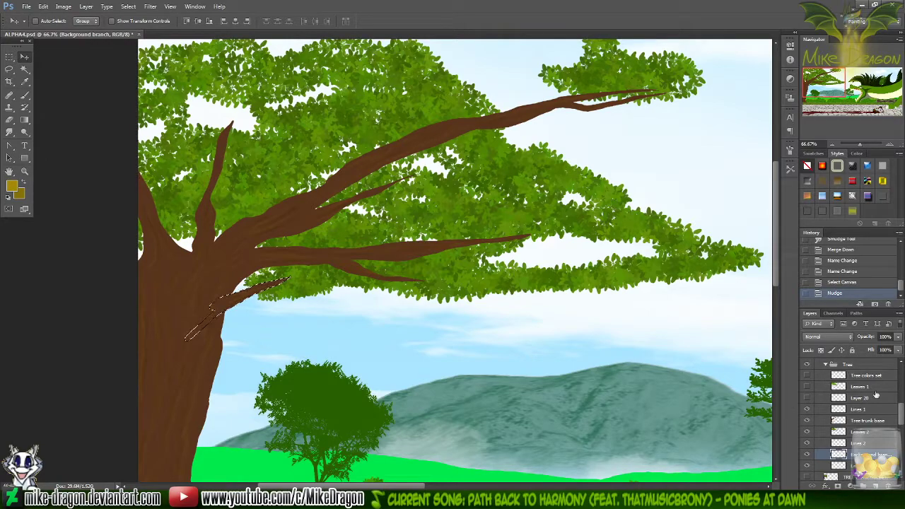
- Smudge the bark lines of the Lines 2 layer inside the small background branch's selection, and clear the selection
left_click(842, 443)
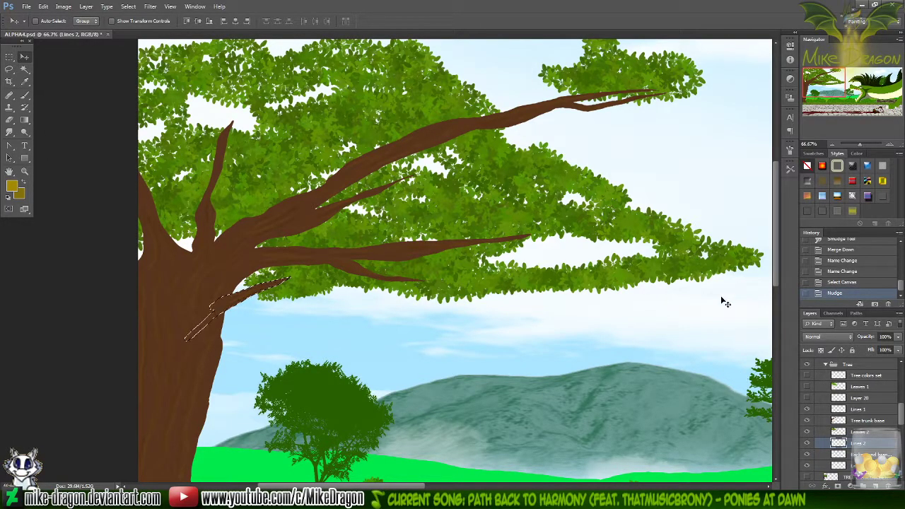
key("ctrl+plus")
scroll(650, 213, "left", 3)
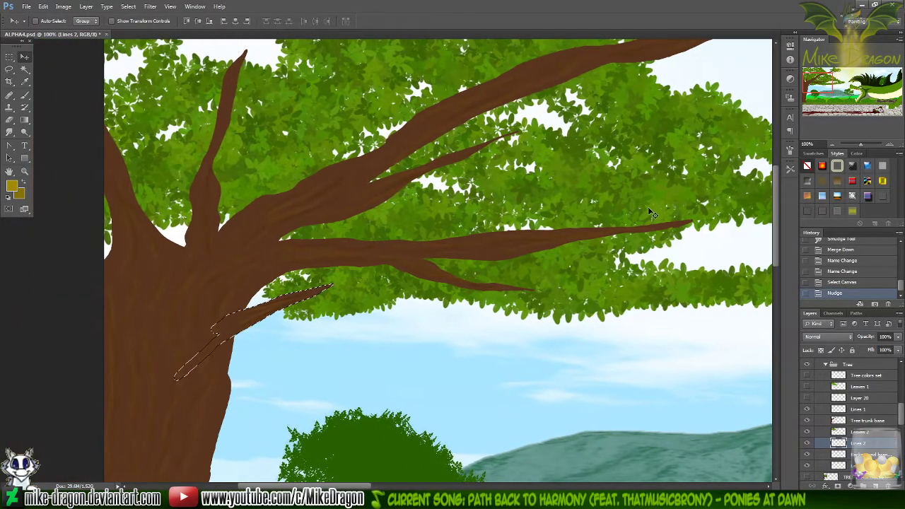
key("r")
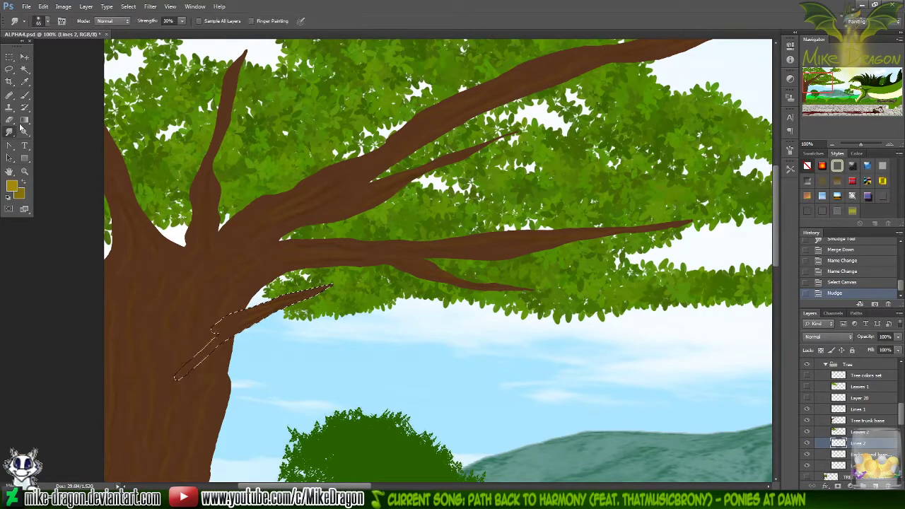
mouse_move(241, 321)
left_mouse_down()
mouse_move(222, 319)
mouse_move(202, 339)
mouse_move(299, 287)
mouse_move(244, 327)
mouse_move(237, 311)
left_mouse_up()
key("ctrl+d")
key("ctrl+minus")
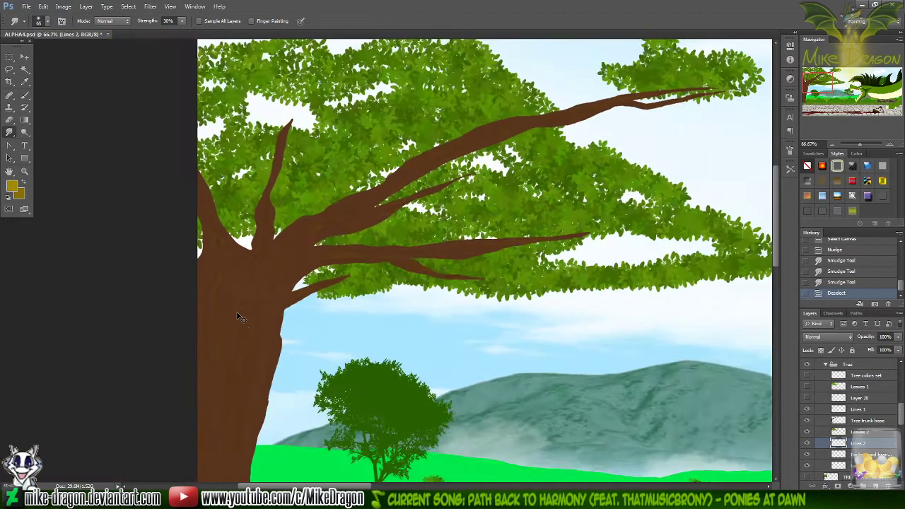
- Show the Leaves 1 layer and inspect the whole tree with its front foliage
key("ctrl+minus")
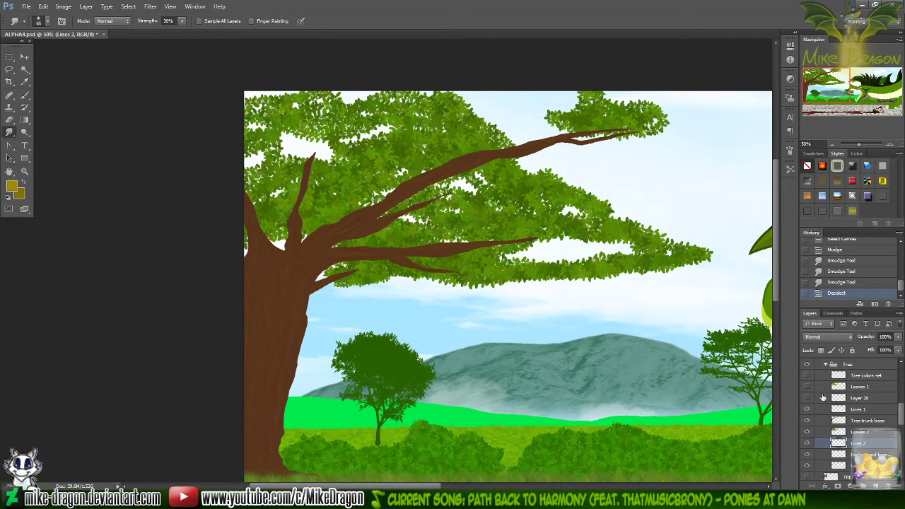
left_click(808, 387)
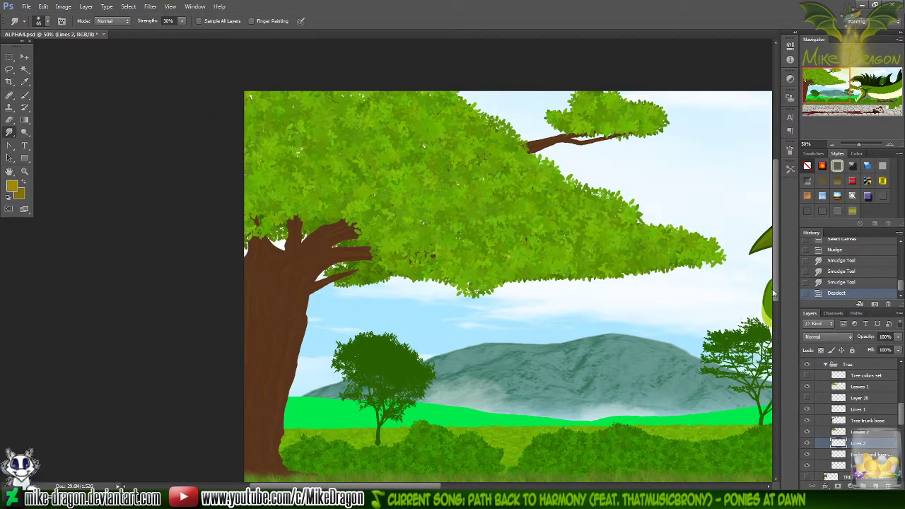
scroll(616, 301, "down", 3)
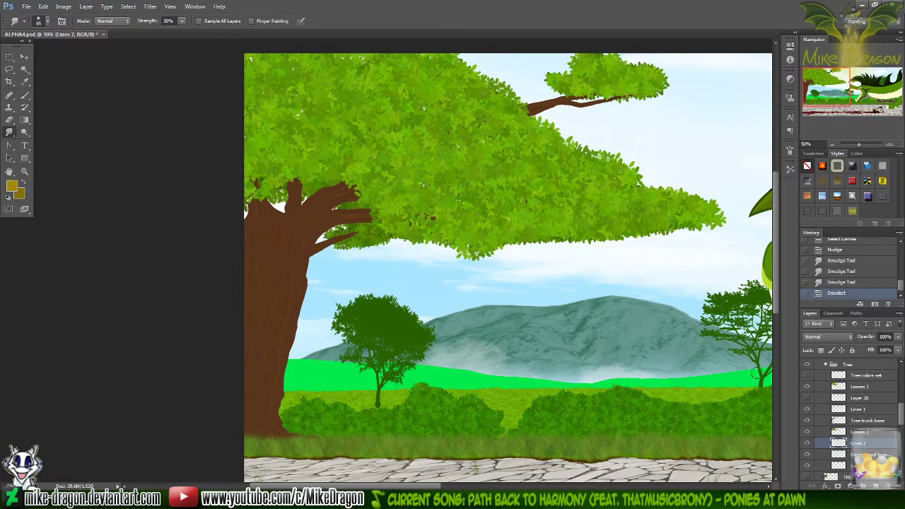
- Make a selection that fits the outline of the trunk and branches on the Tree trunk base layer
left_click(853, 422)
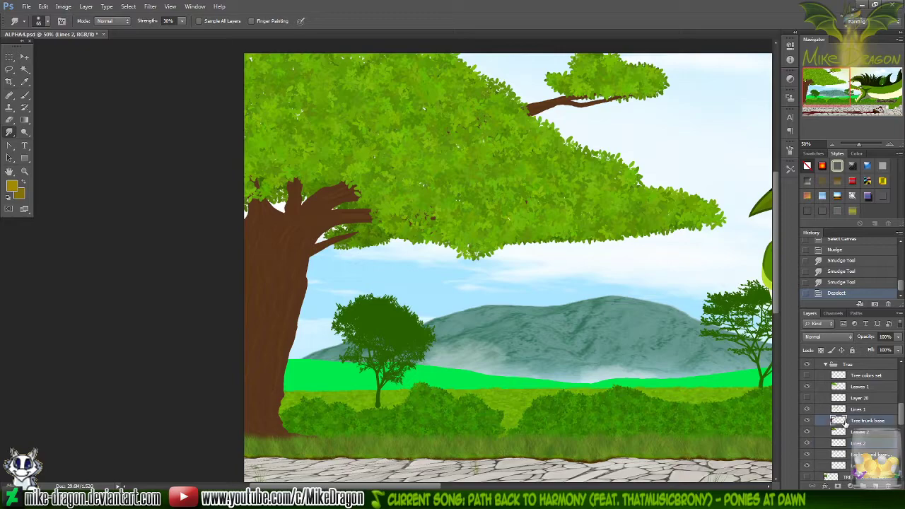
key("ctrl+a")
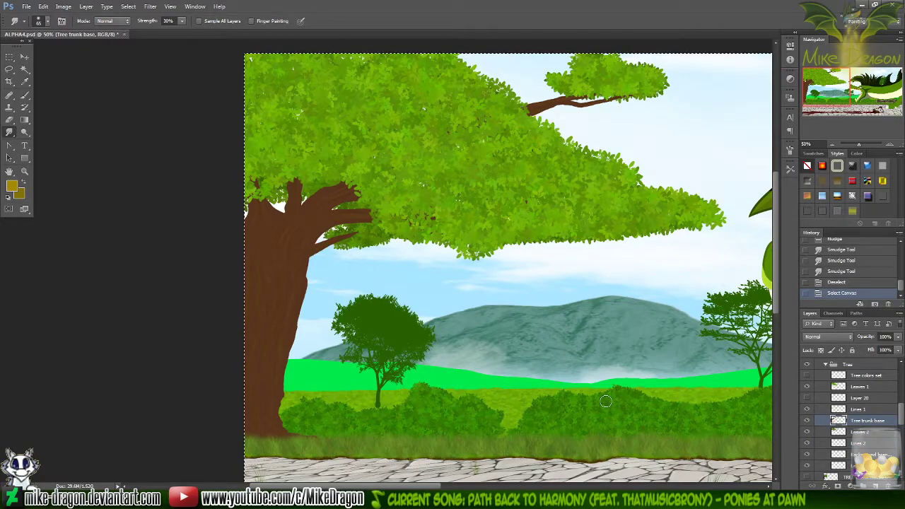
key("v")
key("Right")
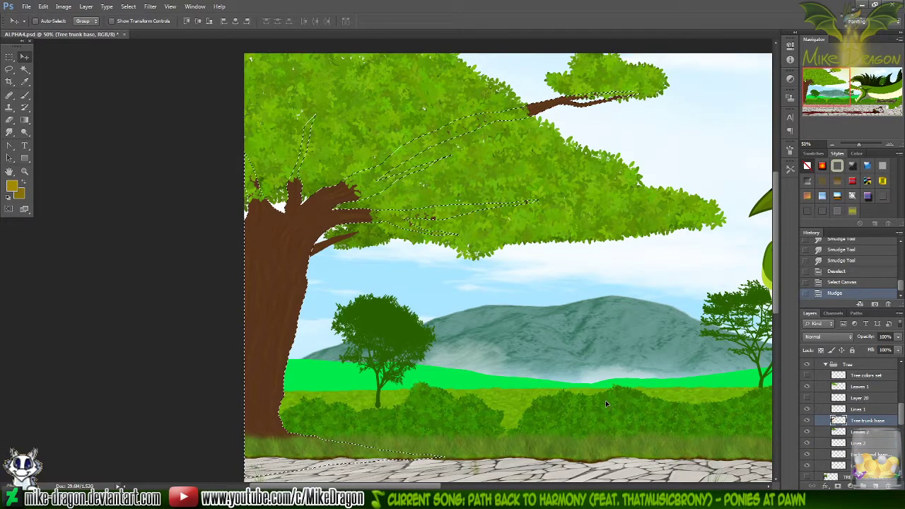
- Hide the Leaves 1 layer and set a soft 300 px Smudge brush for working on the Lines 1 layer
left_click(840, 409)
left_click(807, 386)
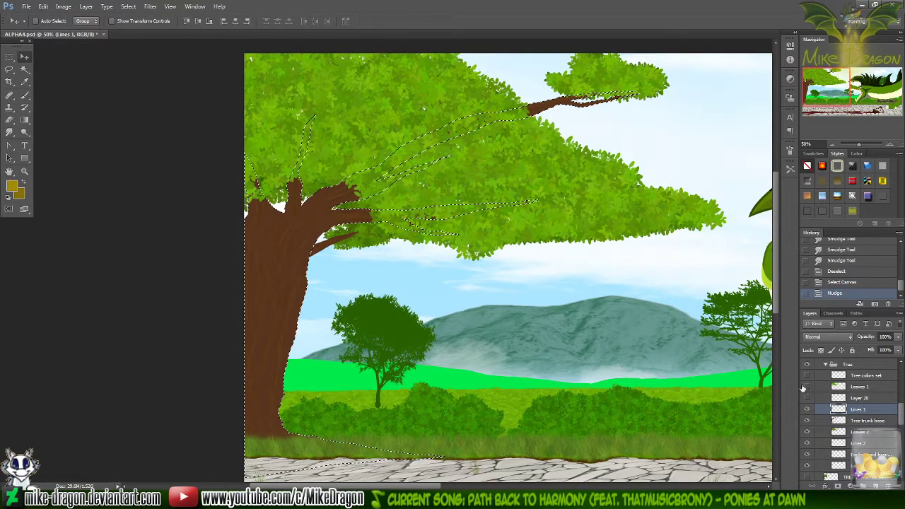
left_click(10, 133)
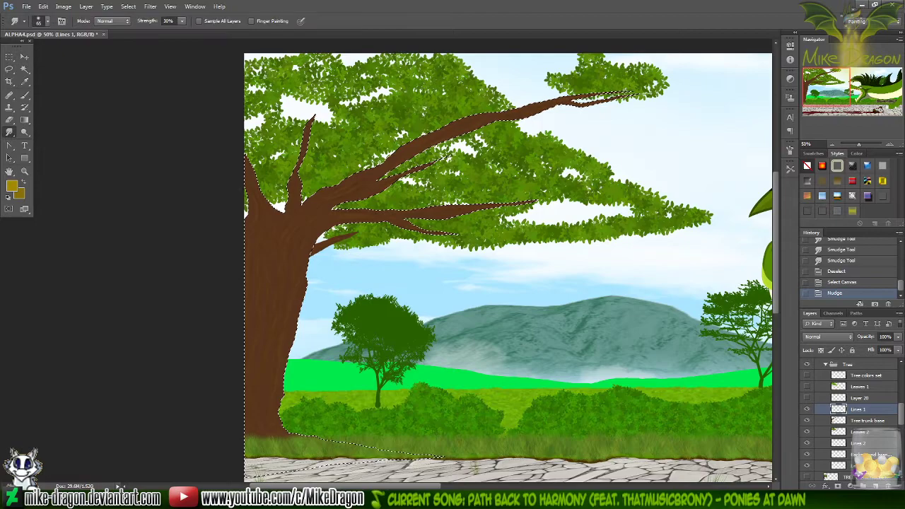
right_click(460, 350)
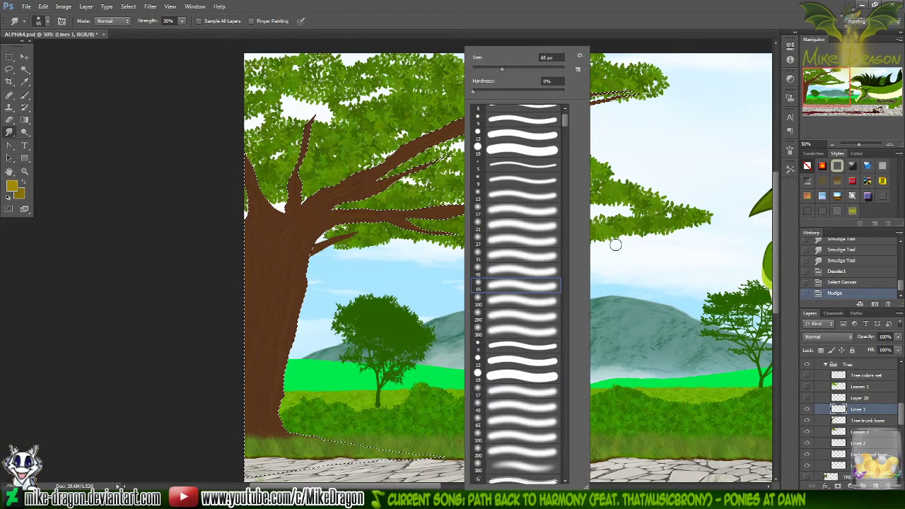
left_click(492, 332)
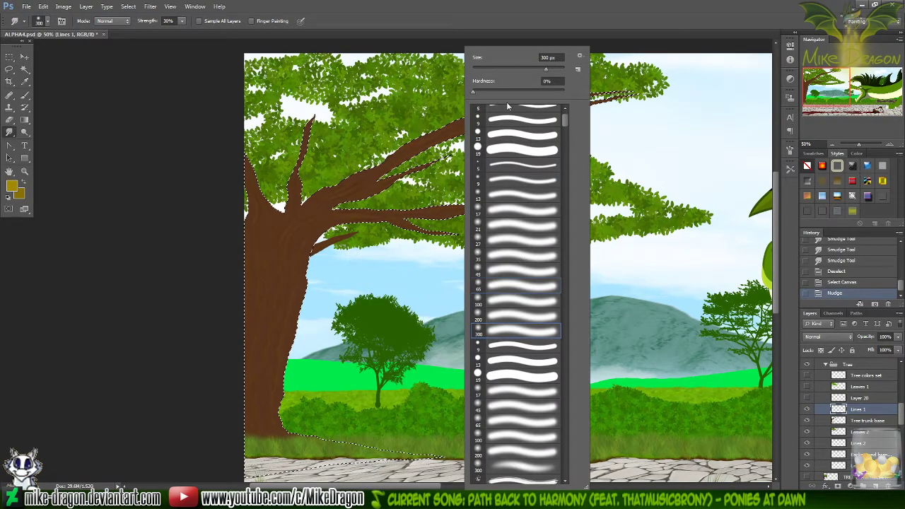
left_click(473, 18)
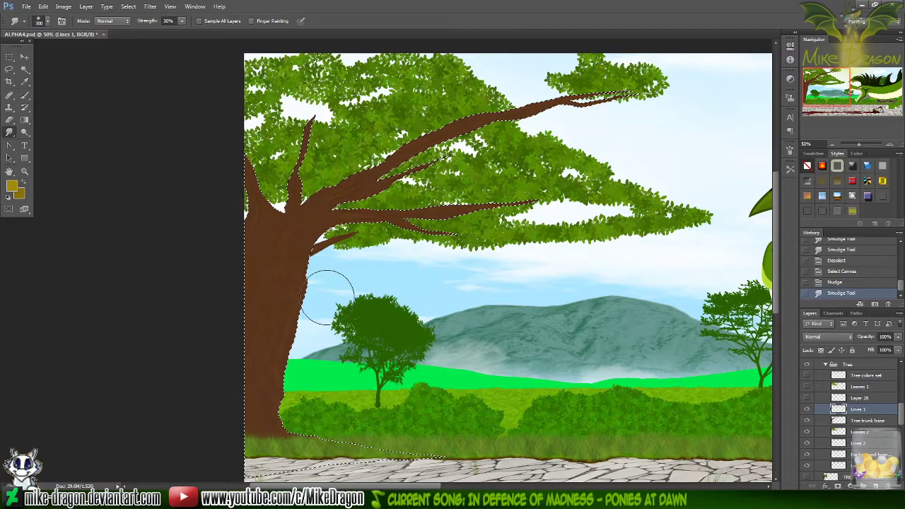
- Undo the last smudge stroke and smudge the trunk's bark lines on the Lines 1 layer again
key("ctrl+z")
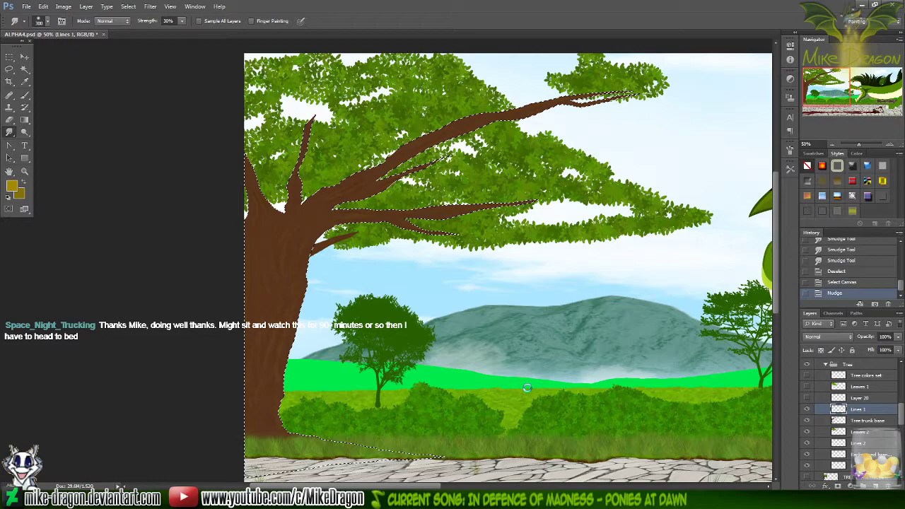
left_click(527, 387)
left_click(528, 389)
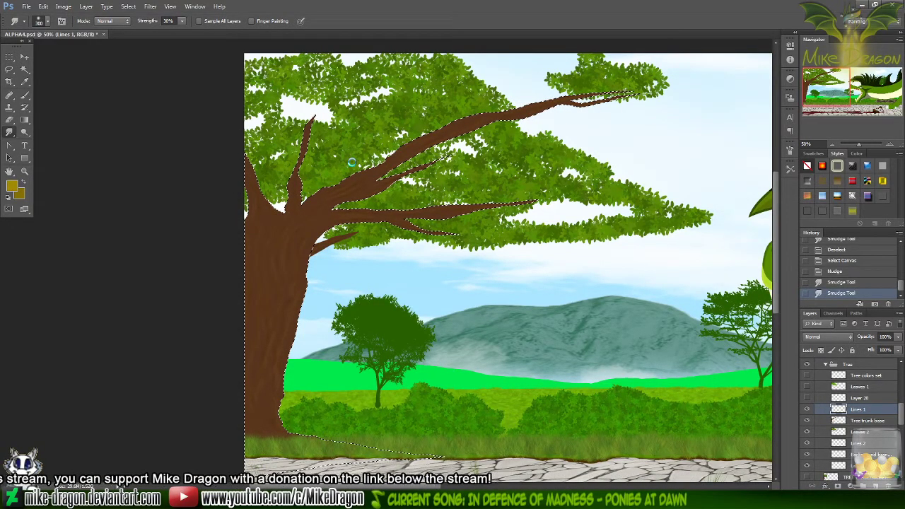
left_click_drag(351, 162, 352, 164)
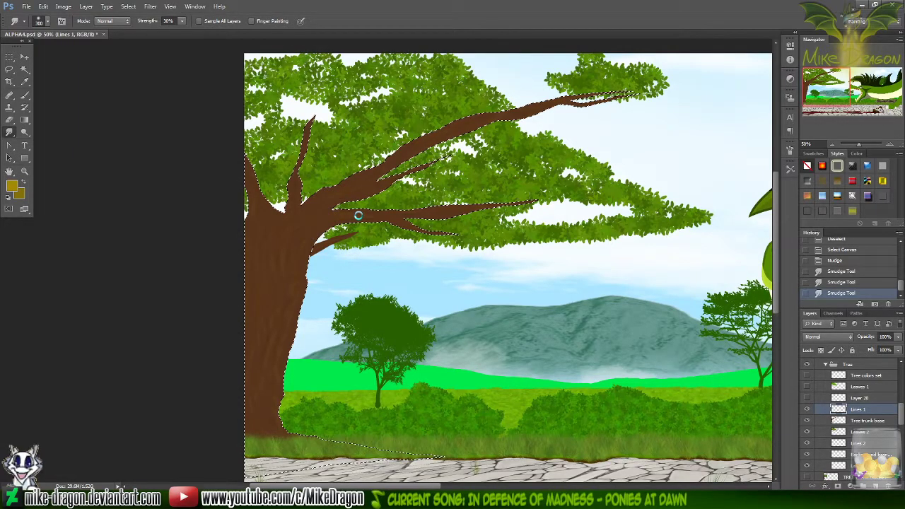
- Smudge the Lines 1 bark lines along the large branches extending from the trunk
key("bracketright")
key("bracketright")
key("bracketright")
key("bracketright")
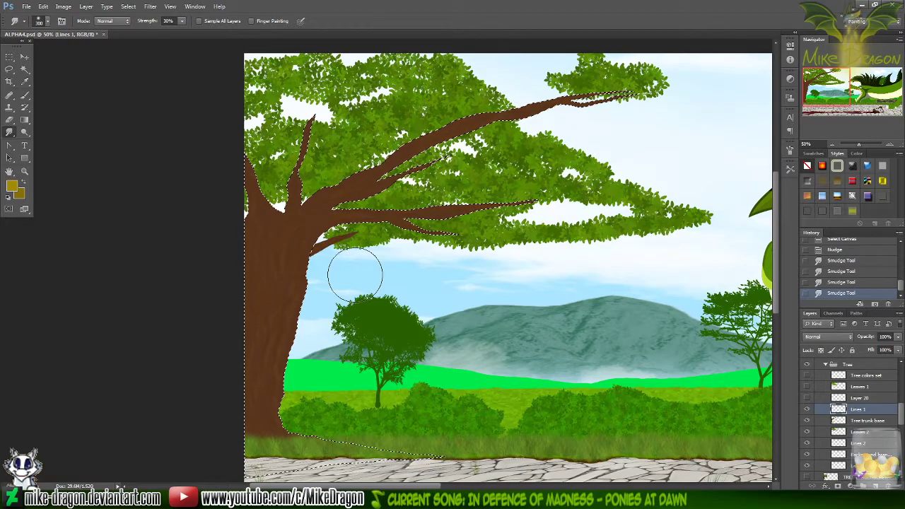
left_click_drag(417, 224, 385, 202)
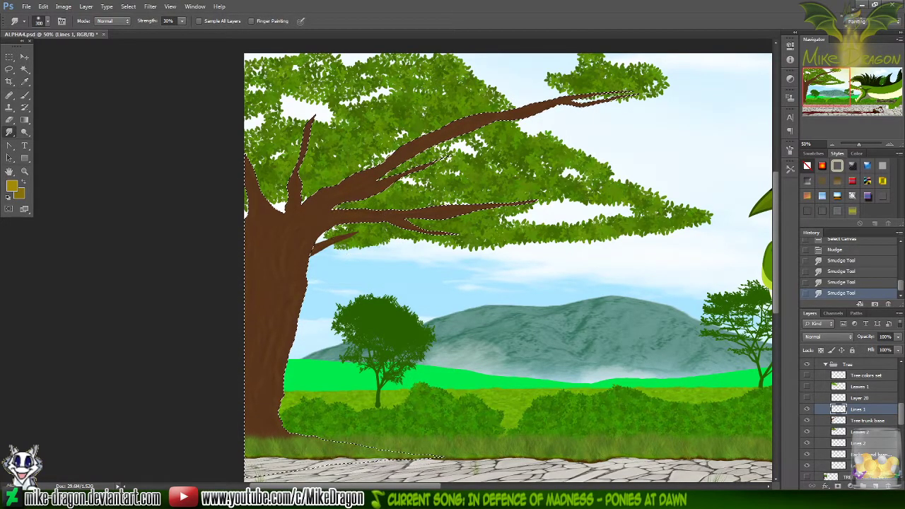
left_click_drag(359, 235, 434, 221)
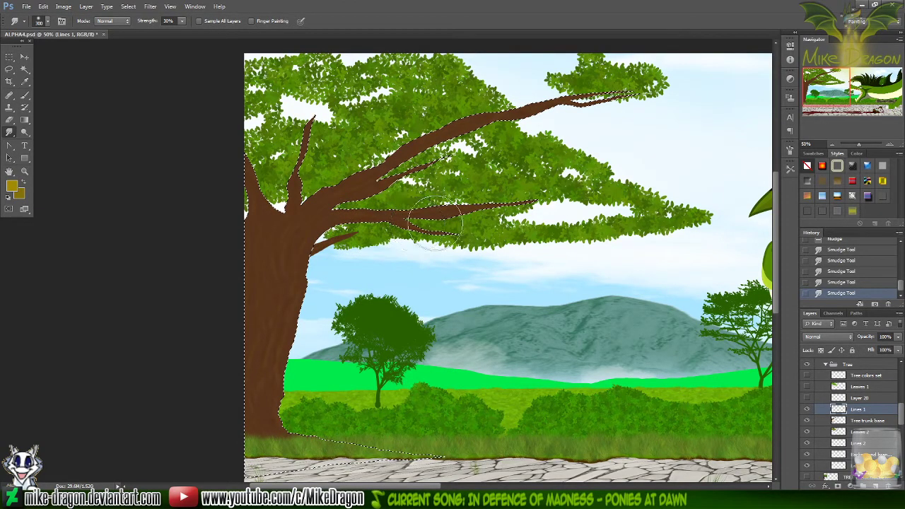
left_click(550, 241)
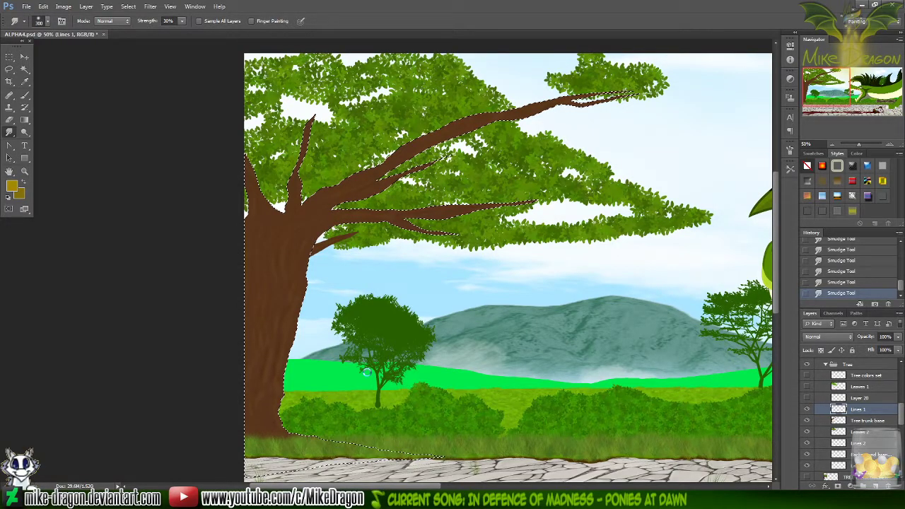
- Smudge the bark lines on the lower trunk down to its base
key("bracketright")
key("bracketright")
key("bracketright")
key("bracketright")
key("bracketright")
key("bracketright")
key("bracketright")
key("bracketright")
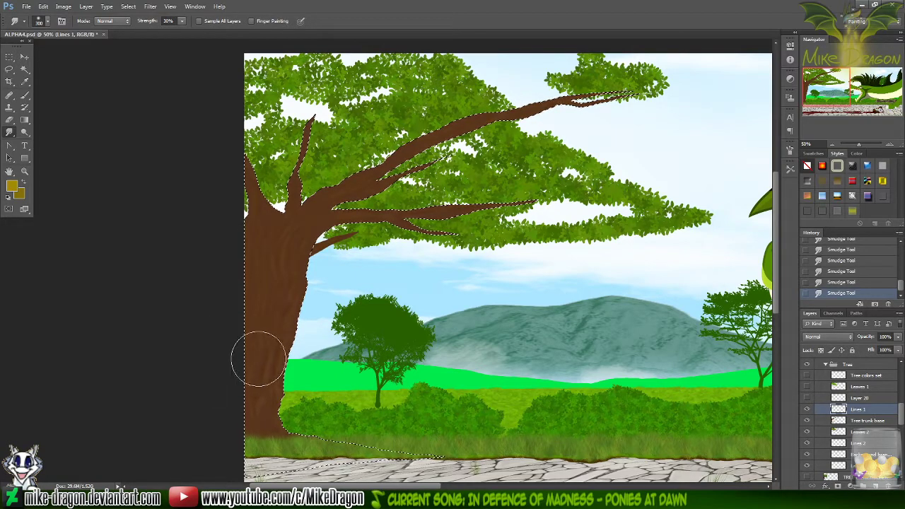
mouse_move(256, 359)
left_mouse_down()
mouse_move(264, 428)
mouse_move(304, 416)
mouse_move(271, 440)
mouse_move(304, 439)
mouse_move(329, 419)
left_mouse_up()
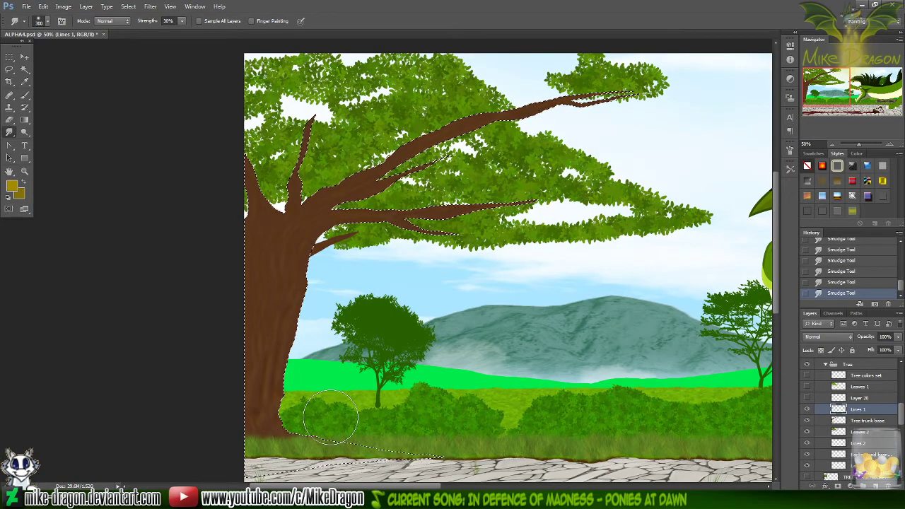
- Smooth the bark lines from the middle of the trunk up to the branch fork with the Smudge tool
key("ctrl+plus")
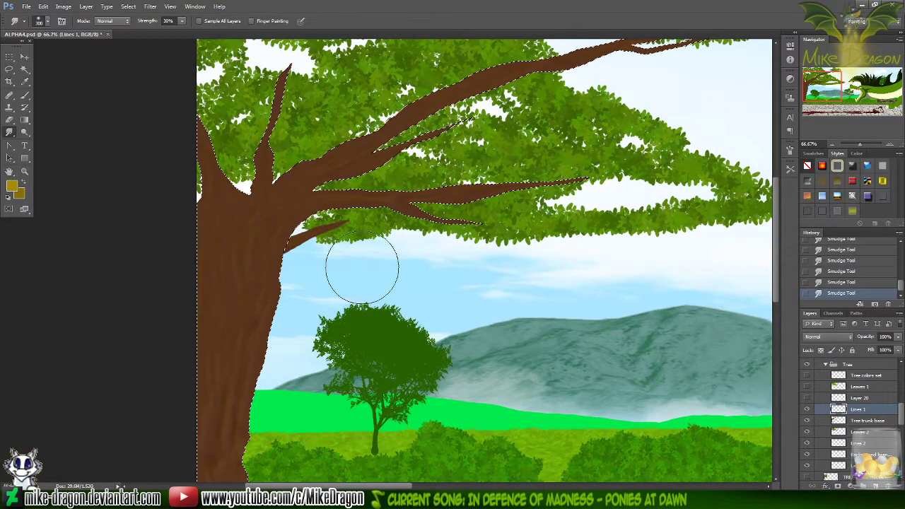
mouse_move(231, 309)
left_mouse_down()
mouse_move(240, 263)
mouse_move(233, 222)
mouse_move(271, 203)
left_mouse_up()
key("bracketleft")
key("bracketleft")
key("bracketleft")
key("bracketleft")
key("bracketleft")
key("bracketleft")
key("bracketleft")
key("bracketleft")
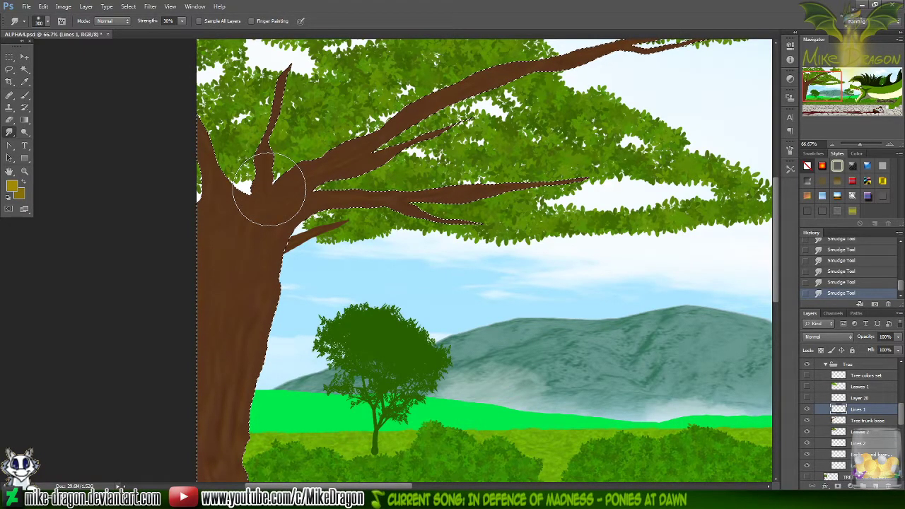
left_click_drag(228, 383, 224, 386)
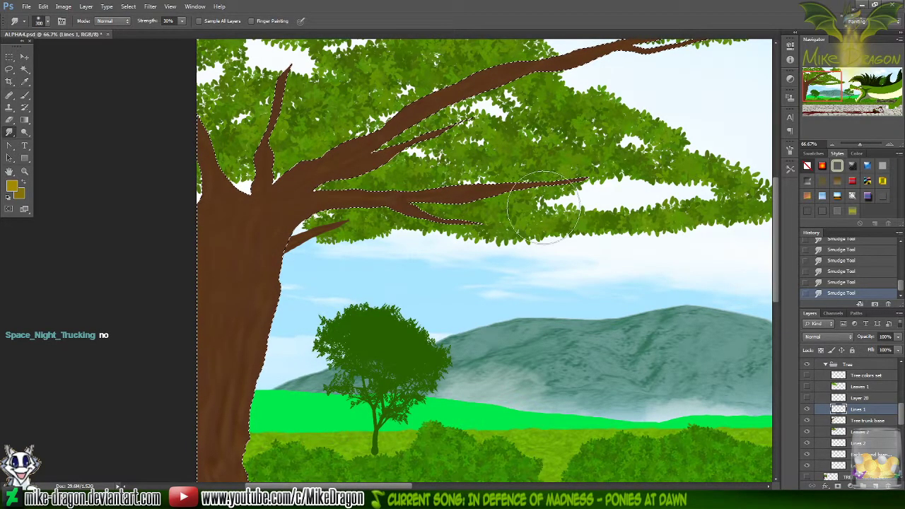
- Smudge the remaining bark lines along the long upper branch, and clear the selection
scroll(544, 205, "up", 2)
scroll(544, 205, "up", 1)
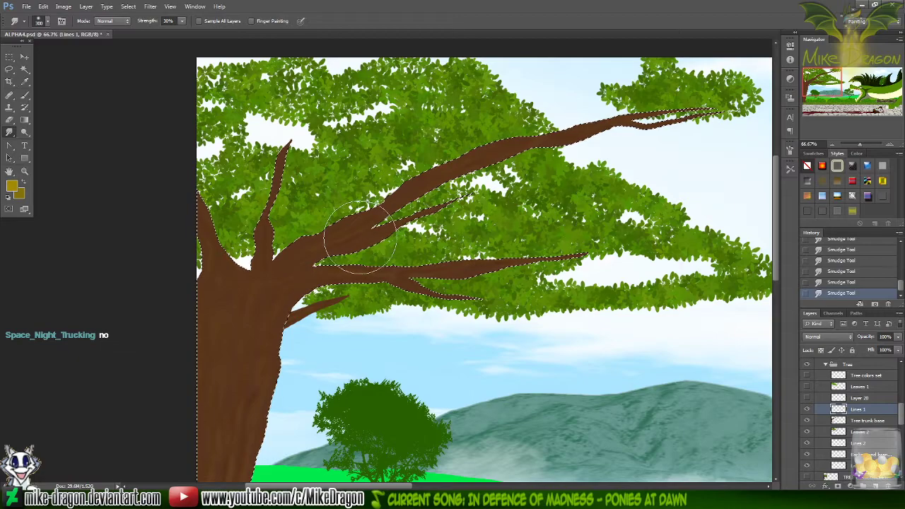
key("bracketleft")
key("bracketleft")
key("bracketleft")
key("bracketleft")
key("bracketleft")
key("bracketleft")
key("bracketleft")
key("bracketleft")
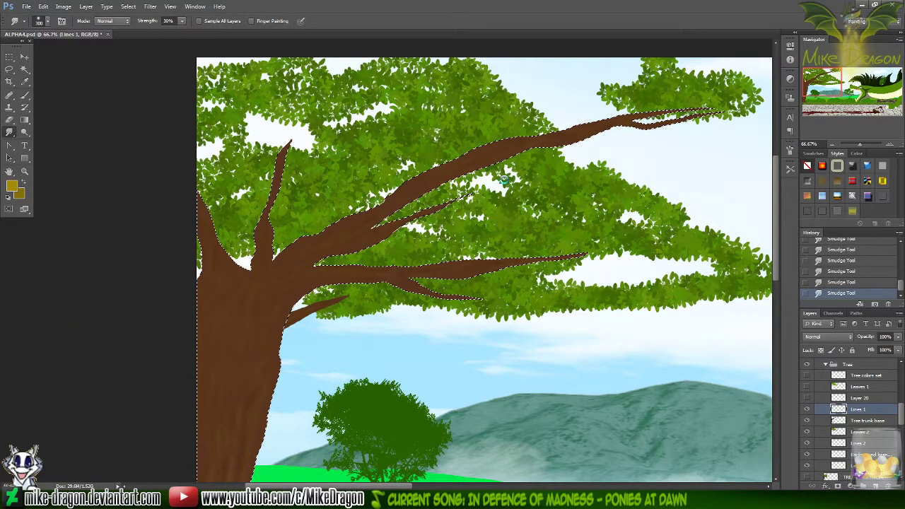
key("bracketright")
key("bracketright")
key("bracketright")
key("bracketright")
key("bracketright")
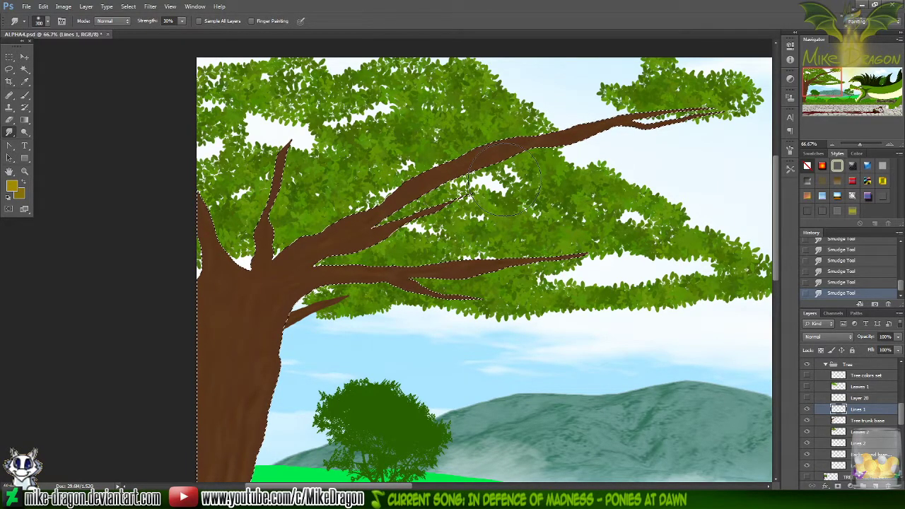
key("ctrl+d")
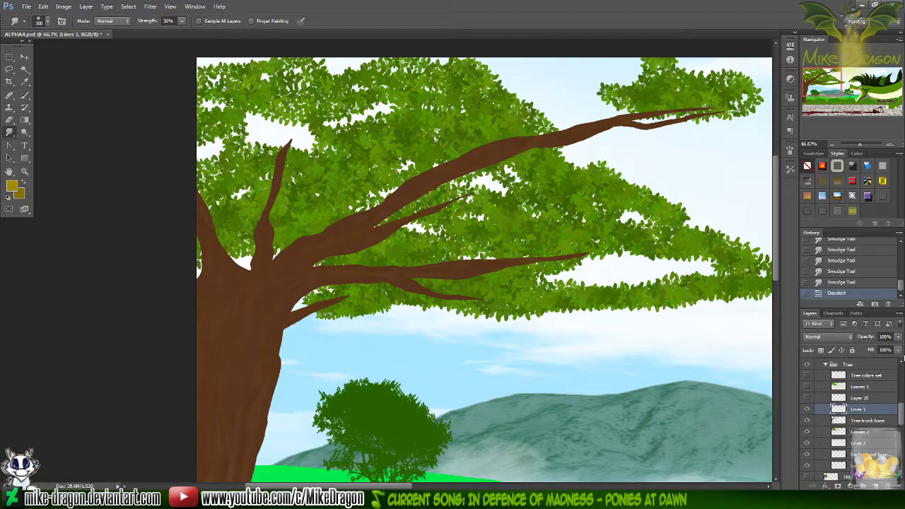
- Show the Leaves 1 layer again and save ALPHA4.psd
left_click(806, 387)
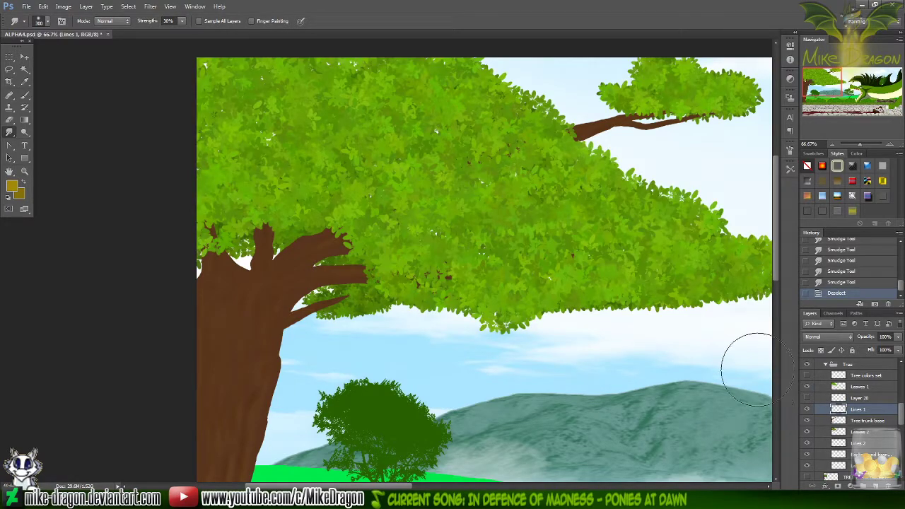
scroll(617, 316, "down", 2)
scroll(618, 315, "down", 2)
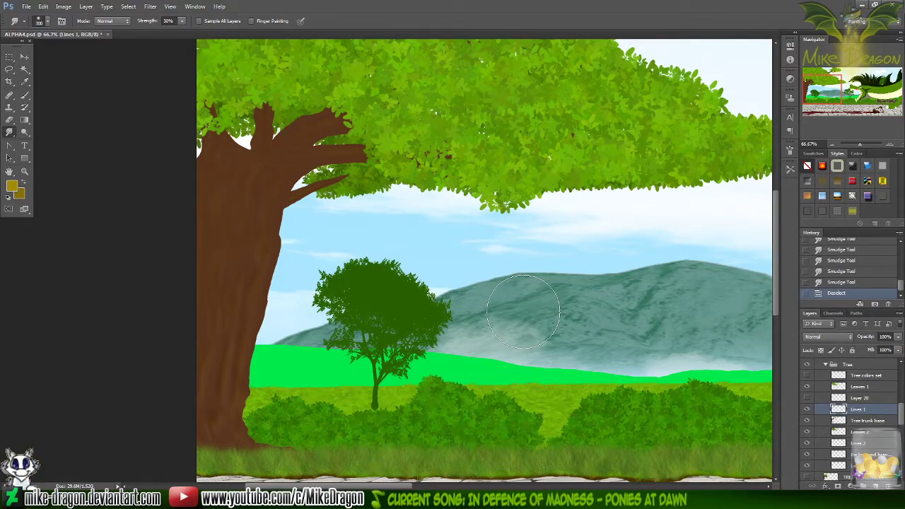
key("ctrl+s")
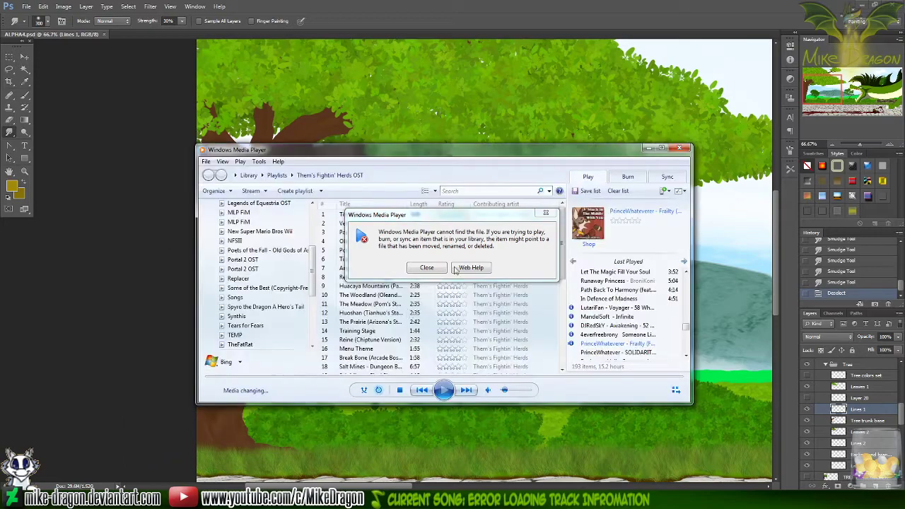
- In Windows Media Player, dismiss the missing-file errors, resume music playback, and return to Photoshop
left_click(429, 272)
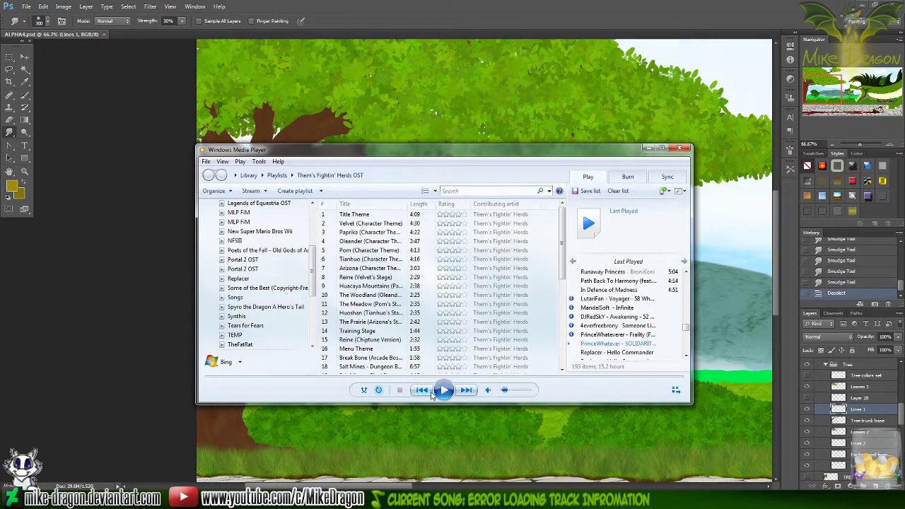
left_click(434, 393)
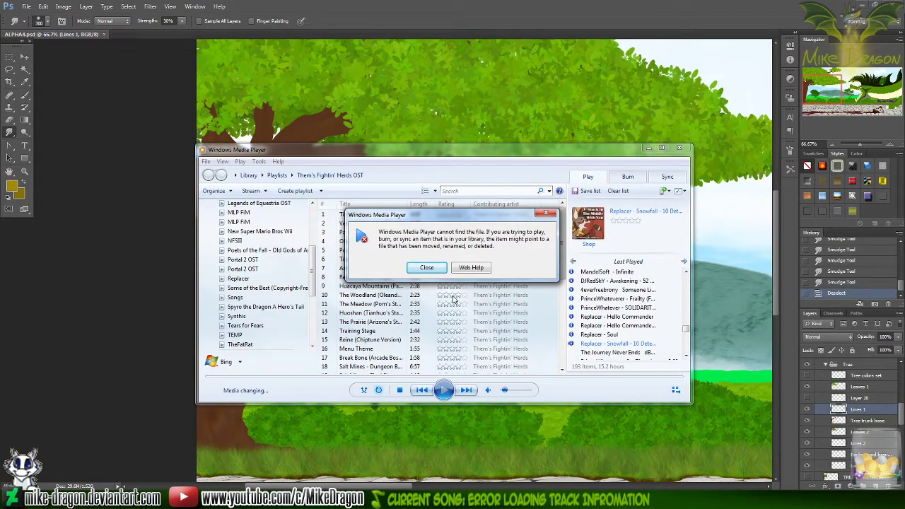
key("Return")
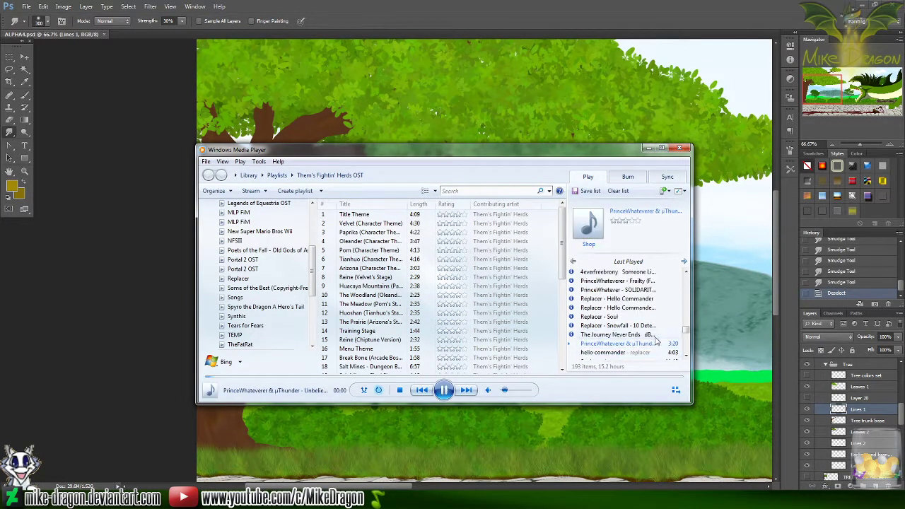
left_click(550, 14)
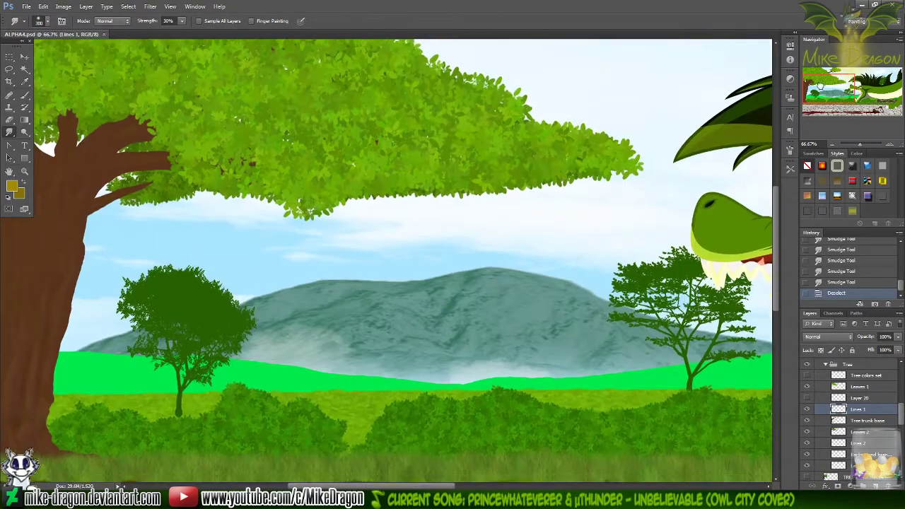
mouse_move(820, 78)
left_mouse_down()
mouse_move(848, 76)
mouse_move(824, 87)
mouse_move(826, 73)
left_mouse_up()
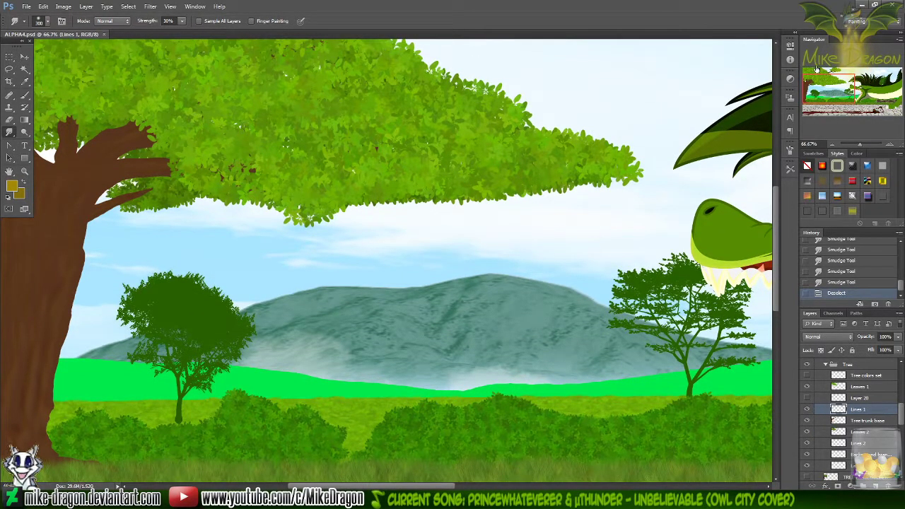
- Show the Fire stream group again, look over the whole illustration, and save ALPHA4.psd
key("ctrl+minus")
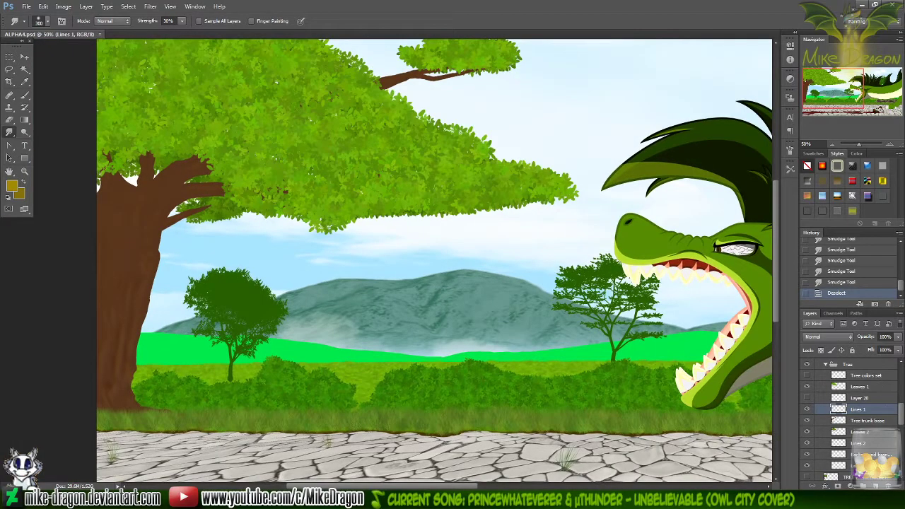
scroll(840, 397, "up", 3)
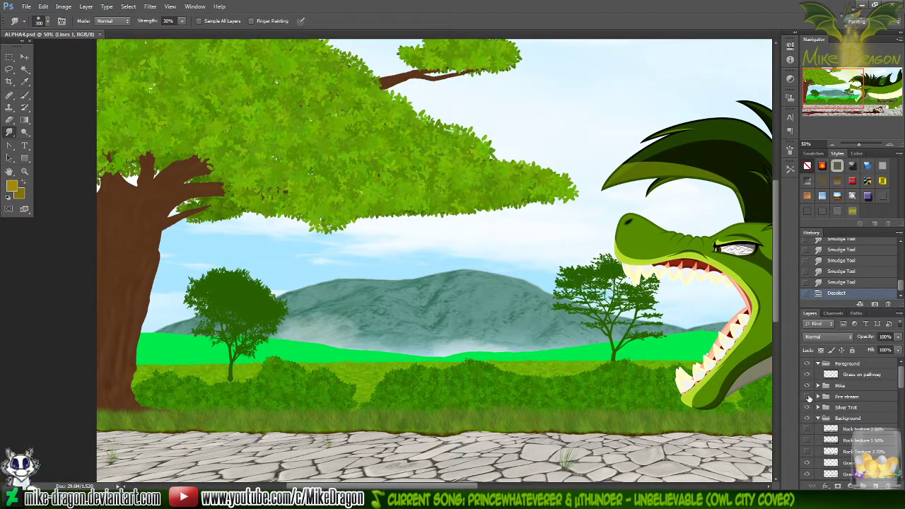
left_click(806, 396)
key("ctrl+minus")
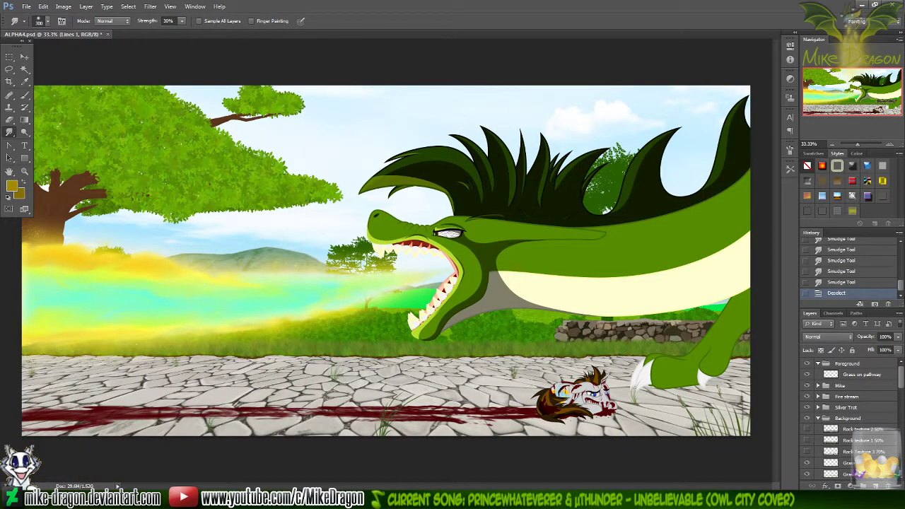
key("ctrl+plus")
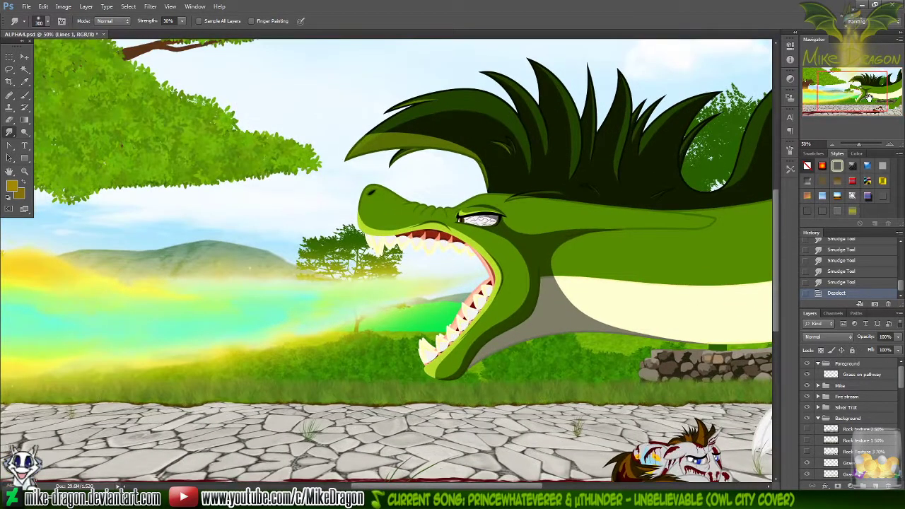
left_click_drag(853, 95, 824, 83)
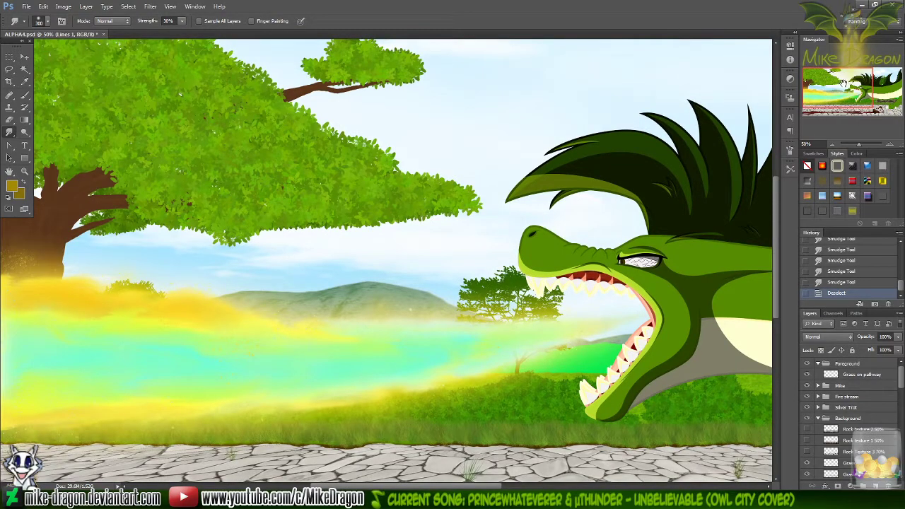
left_click_drag(836, 84, 889, 102)
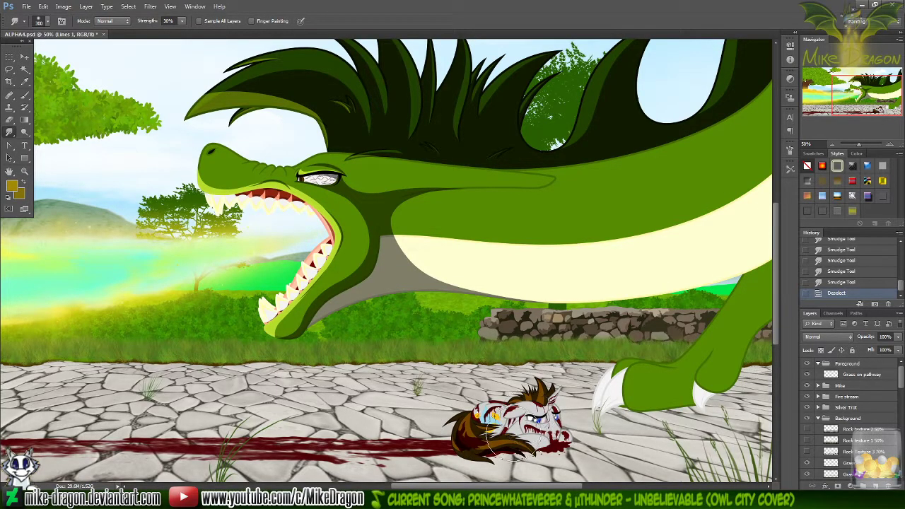
key("v")
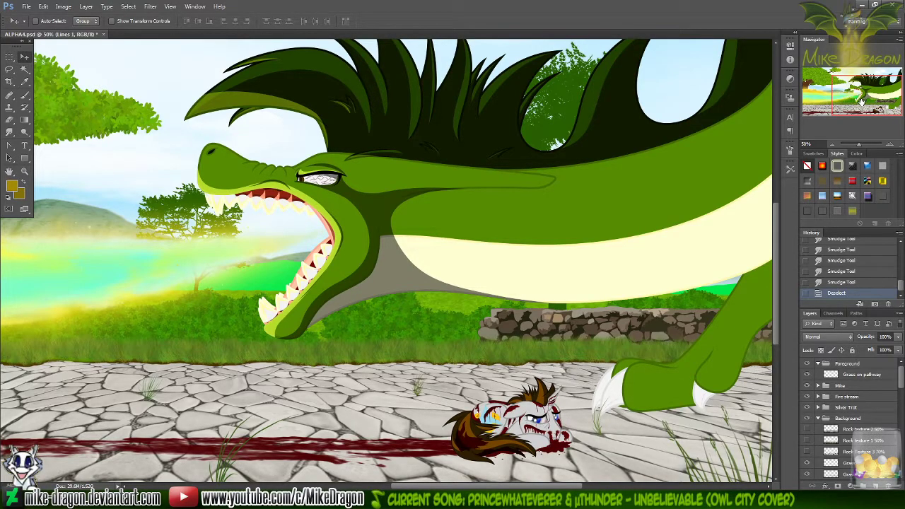
left_click_drag(862, 101, 849, 83)
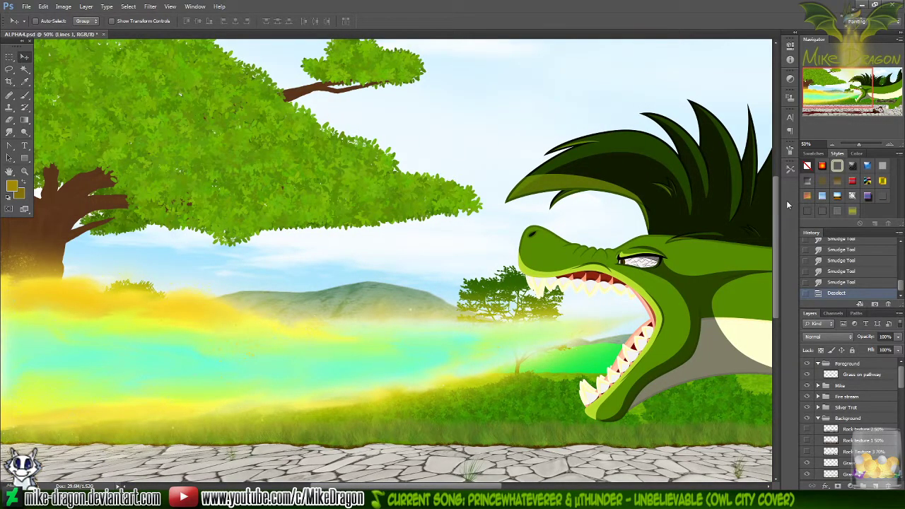
key("ctrl+s")
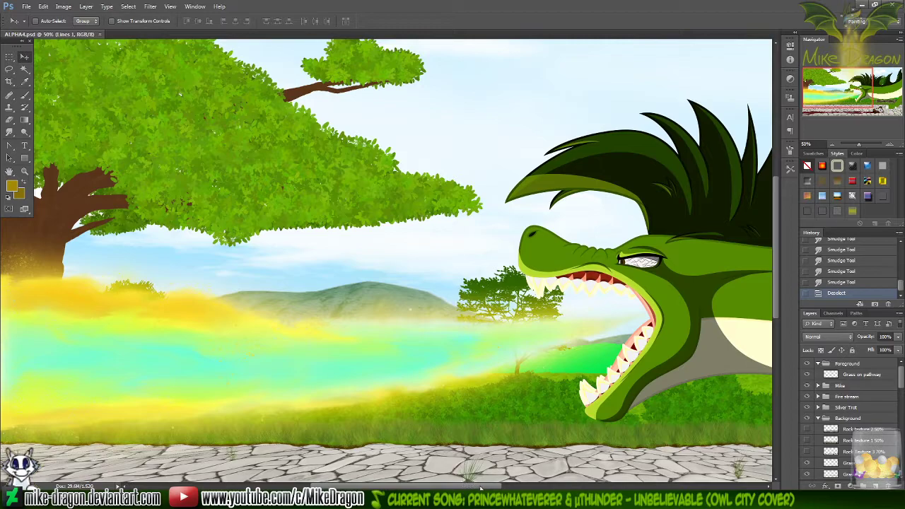
mouse_move(481, 487)
left_mouse_down()
mouse_move(452, 488)
mouse_move(479, 486)
left_mouse_up()
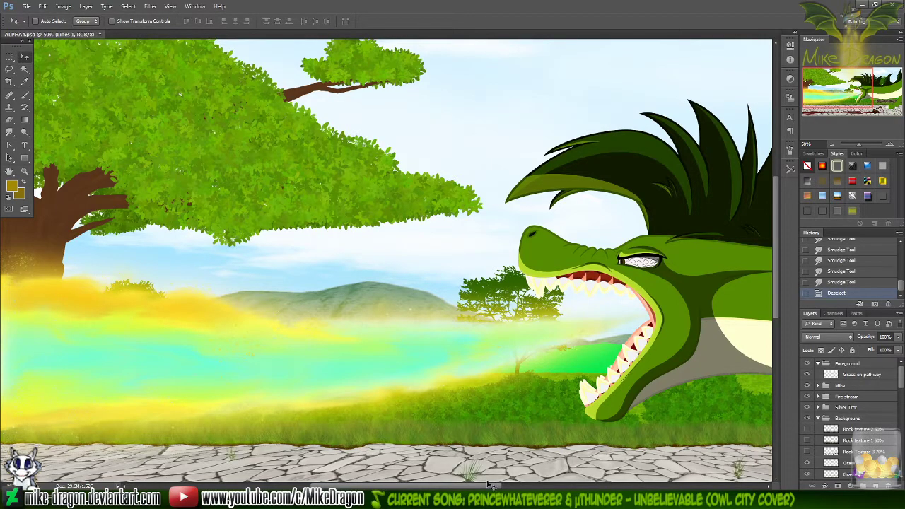
key("ctrl+minus")
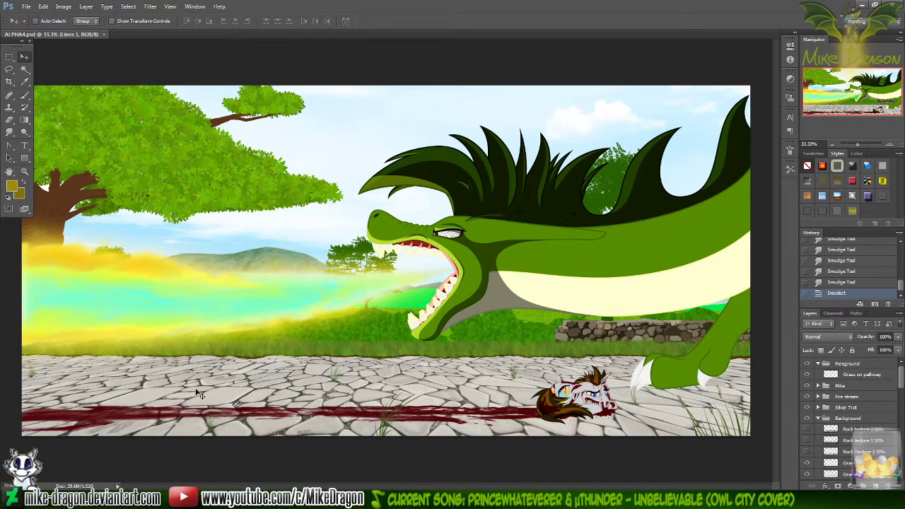
left_click(806, 408)
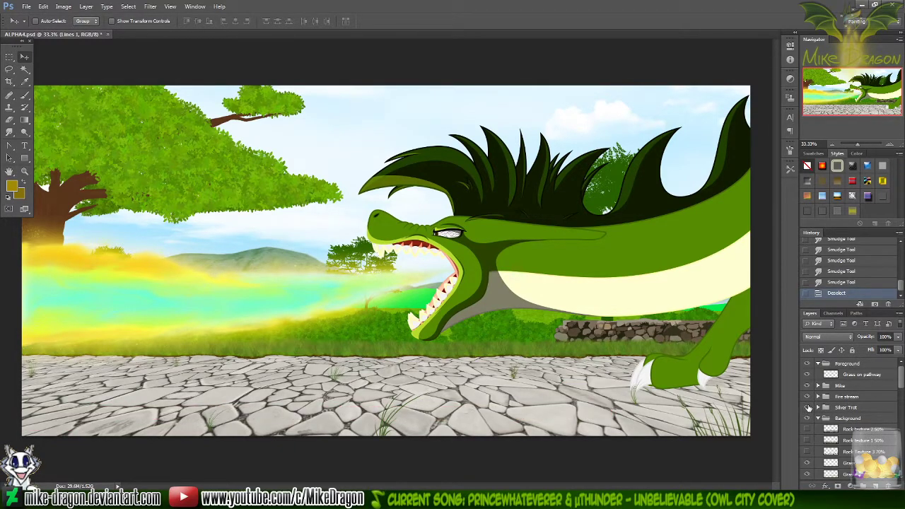
left_click(806, 408)
left_click(852, 408)
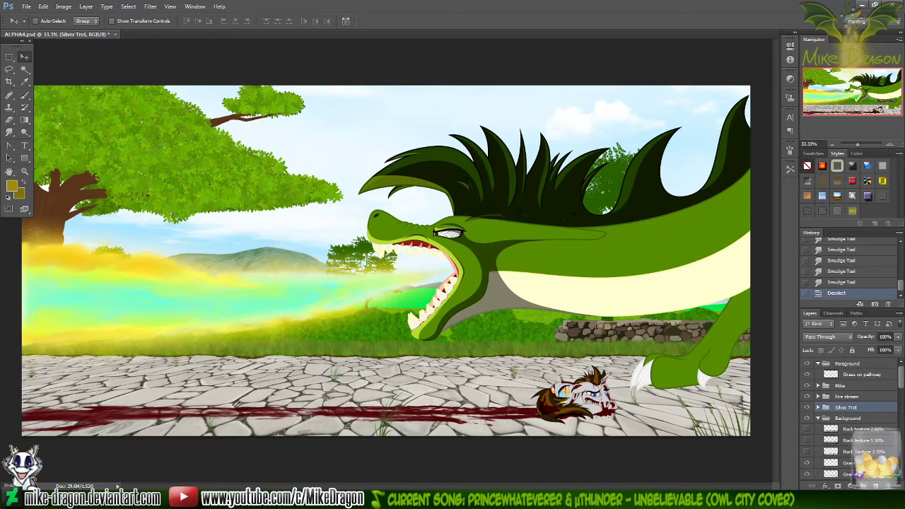
left_click(864, 486)
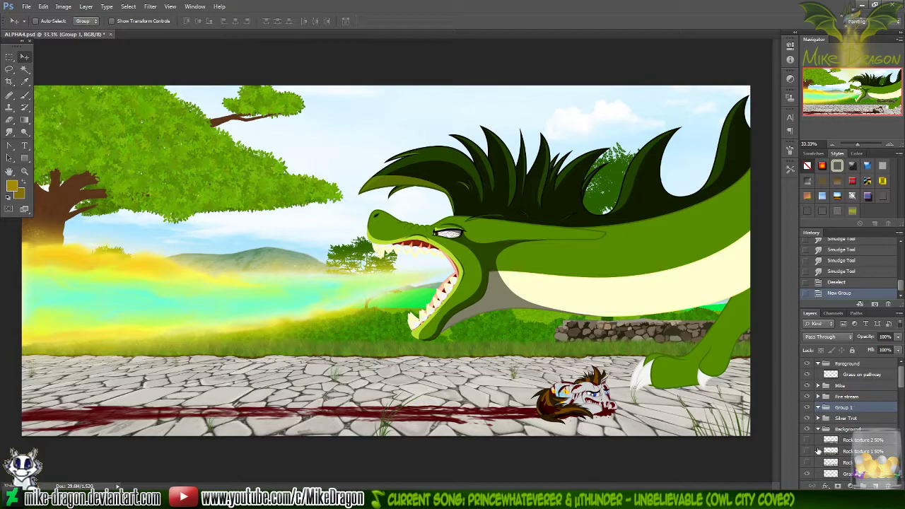
key("Delete")
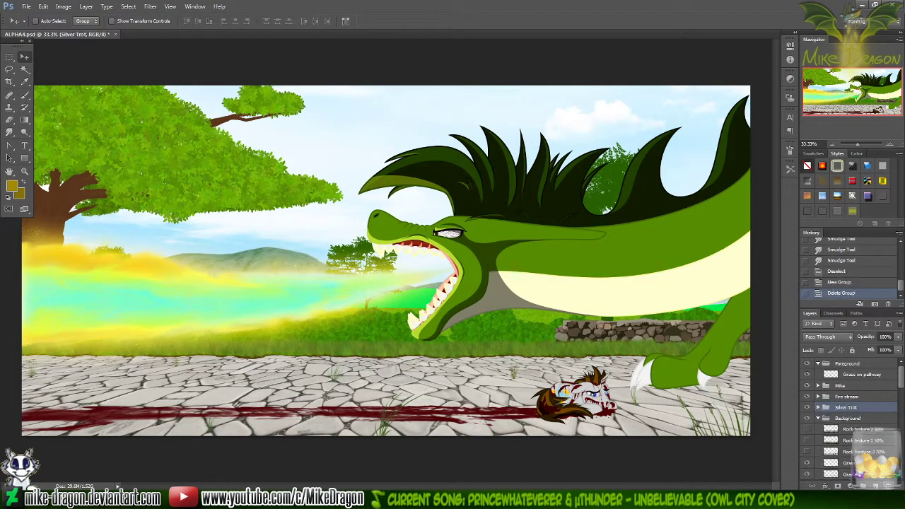
- Expand the Fire stream group and add a new layer at its bottom, beneath the Fire spekles layer
left_click(818, 396)
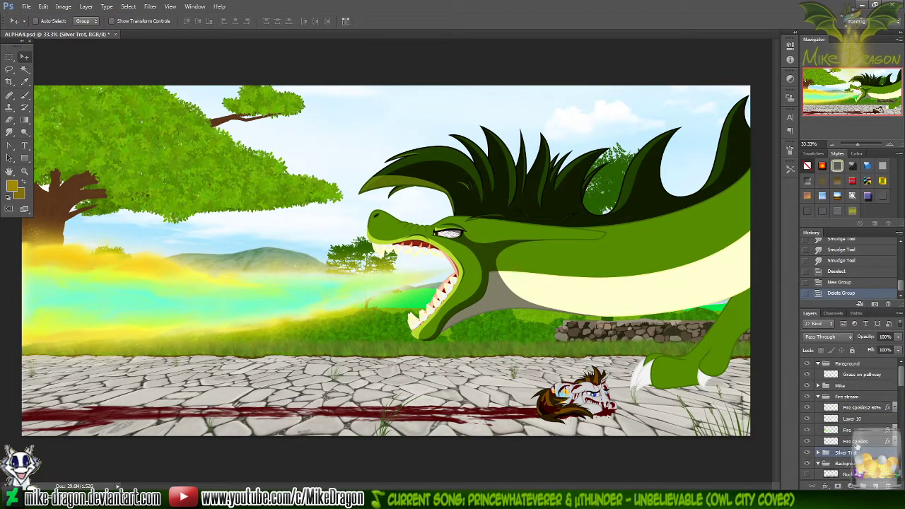
left_click(857, 443)
left_click(875, 486)
left_click_drag(829, 441, 846, 454)
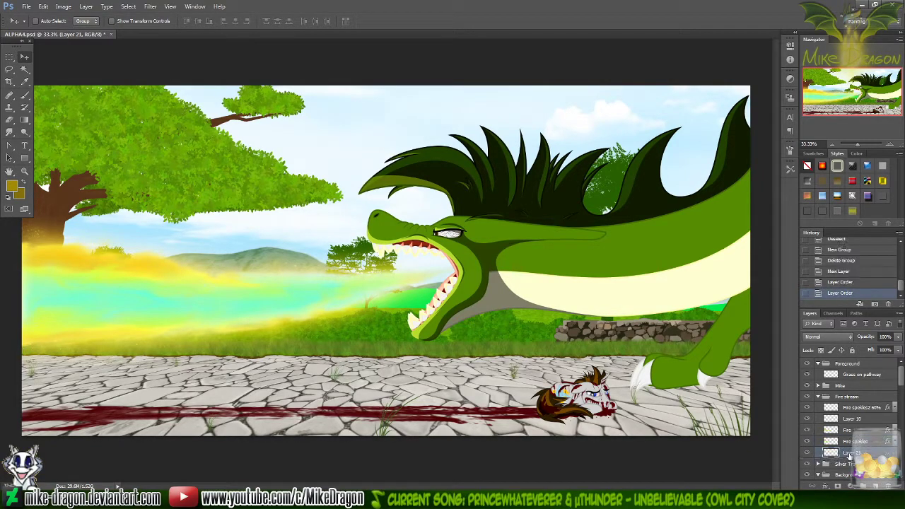
- Rename the new layer in the Fire stream group as "Cast light base"
double_click(849, 453)
key("Return")
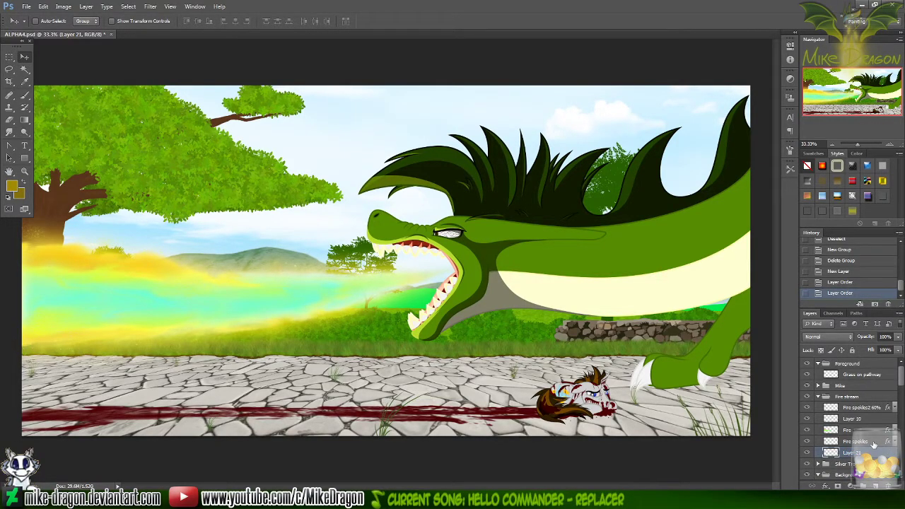
double_click(852, 452)
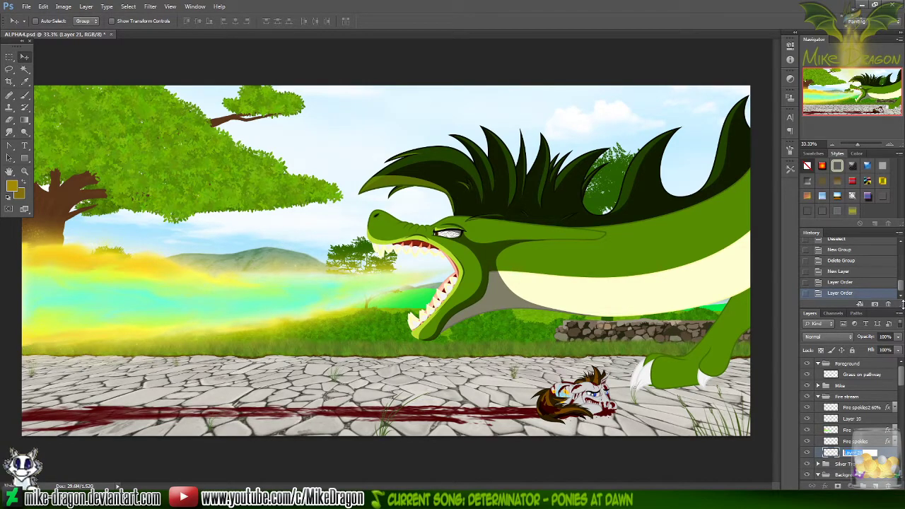
type("Cast light")
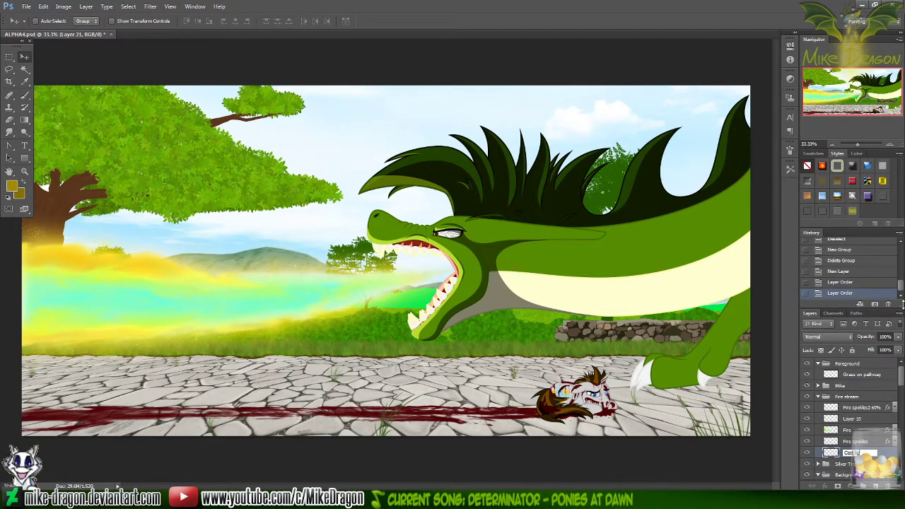
type(" base")
key("Return")
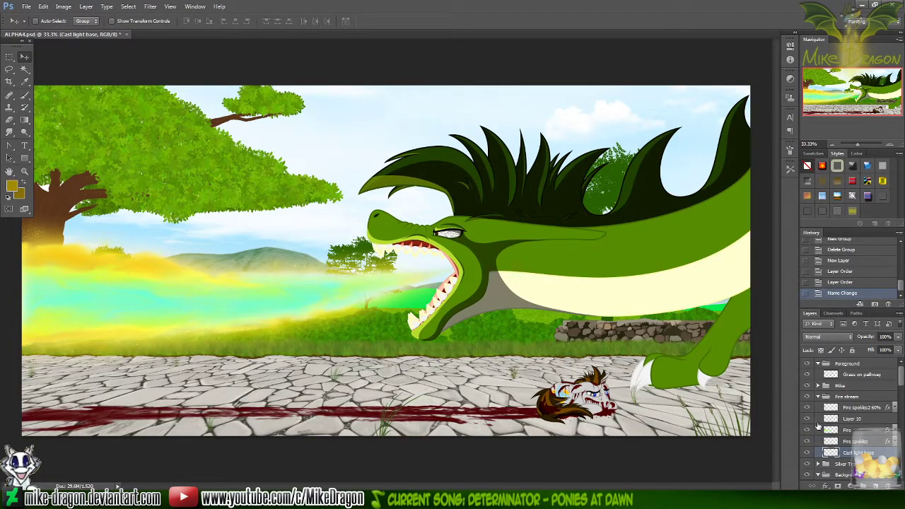
- Sample yellow from the lower edge of the fire stream and set up a soft round brush with 0% hardness at 500 px
key("i")
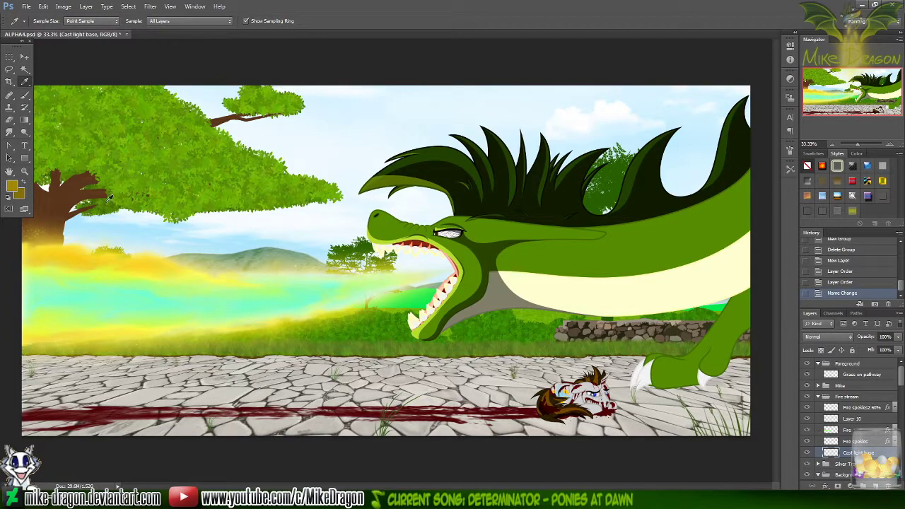
left_click(79, 335)
key("m")
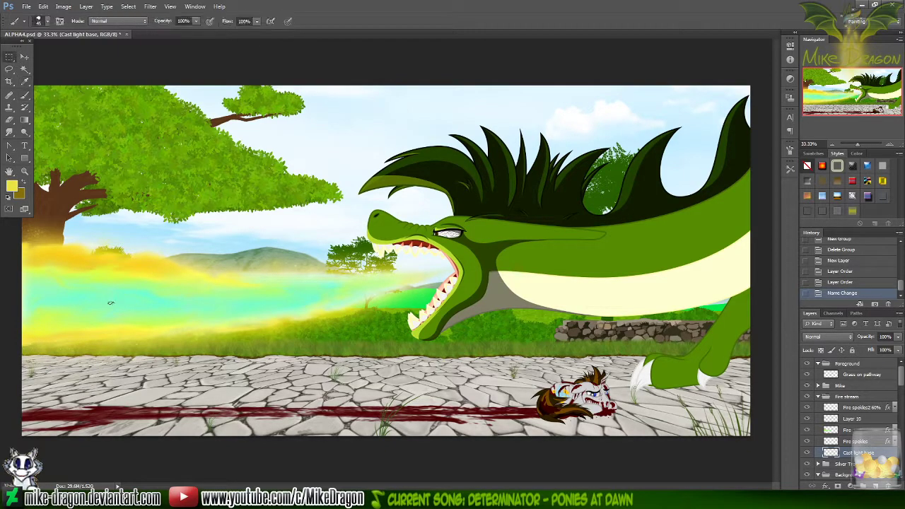
right_click(377, 332)
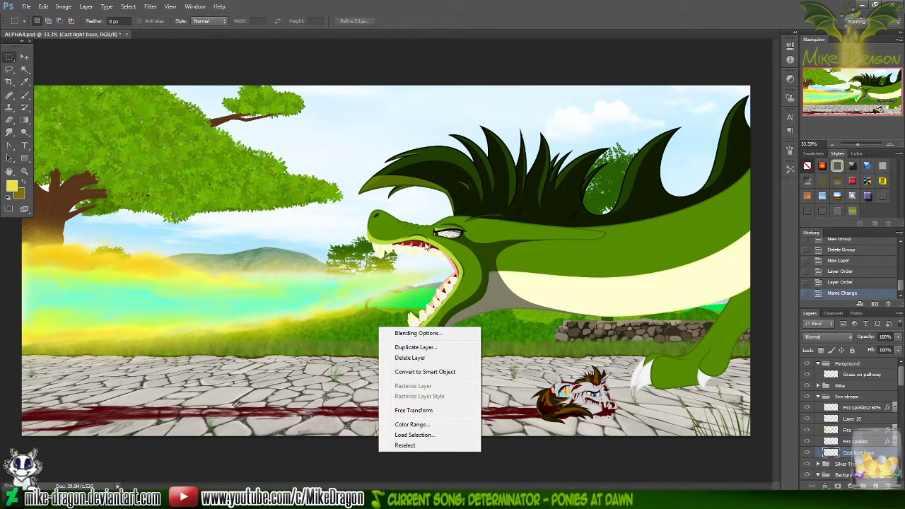
left_click(471, 25)
key("b")
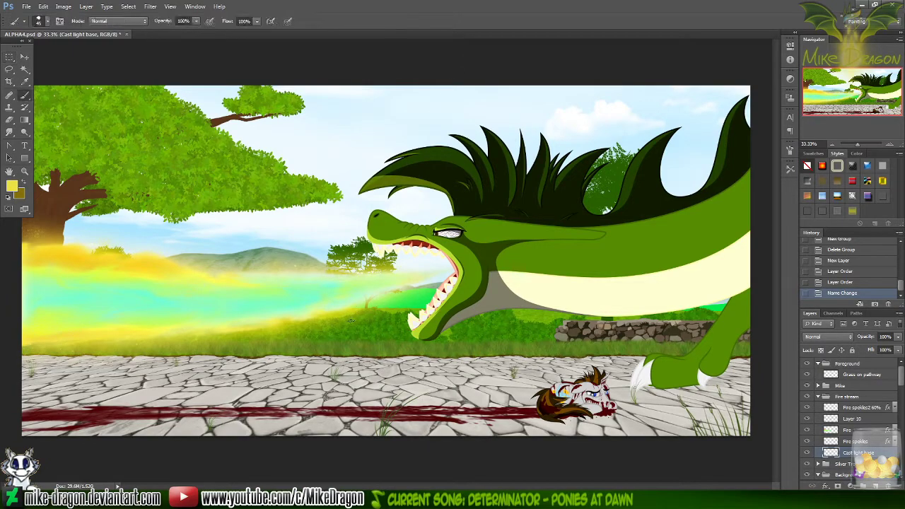
right_click(351, 318)
left_click_drag(454, 182, 456, 100)
left_click(375, 373)
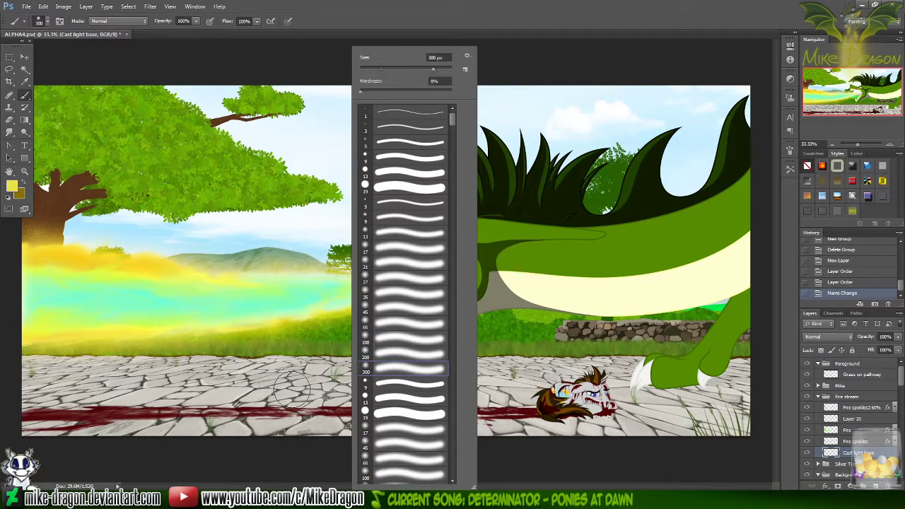
double_click(432, 57)
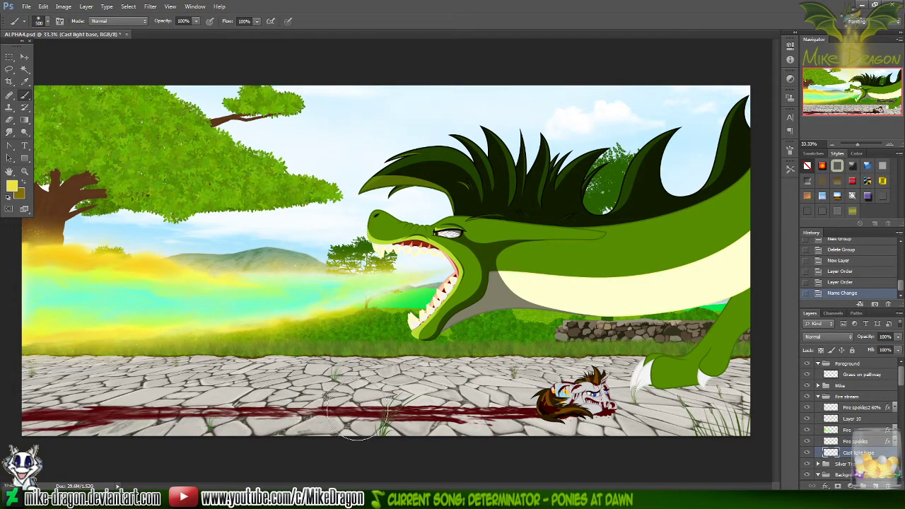
left_click_drag(396, 406, 31, 407)
key("ctrl+z")
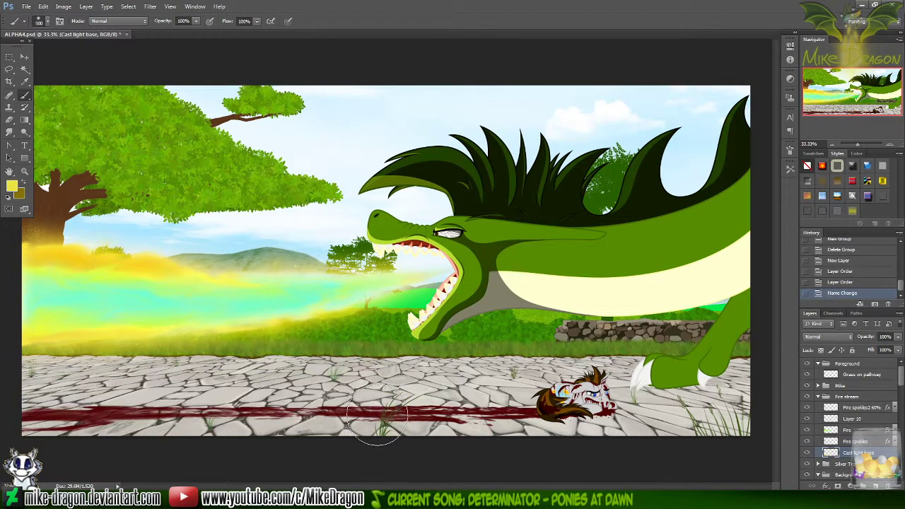
mouse_move(385, 421)
left_mouse_down()
mouse_move(2, 409)
mouse_move(29, 414)
left_mouse_up()
key("ctrl+z")
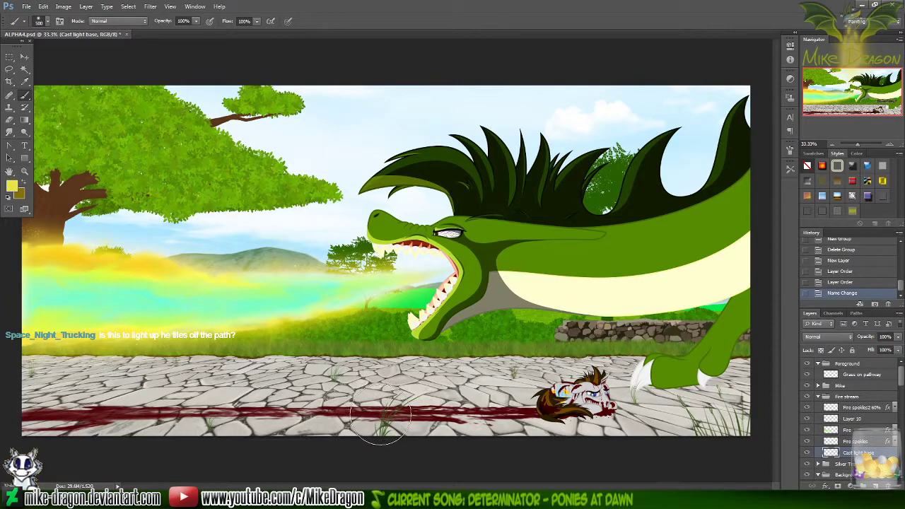
left_click_drag(385, 414, 4, 402)
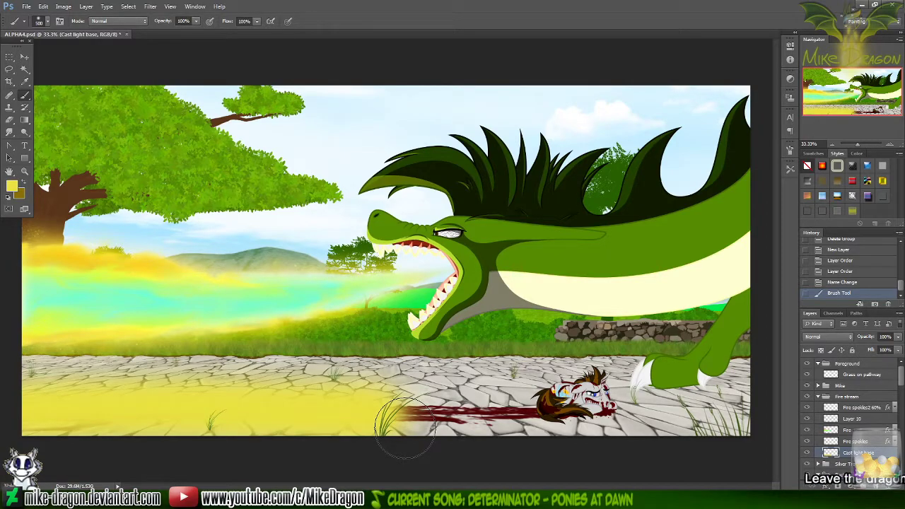
scroll(405, 425, "up", 1)
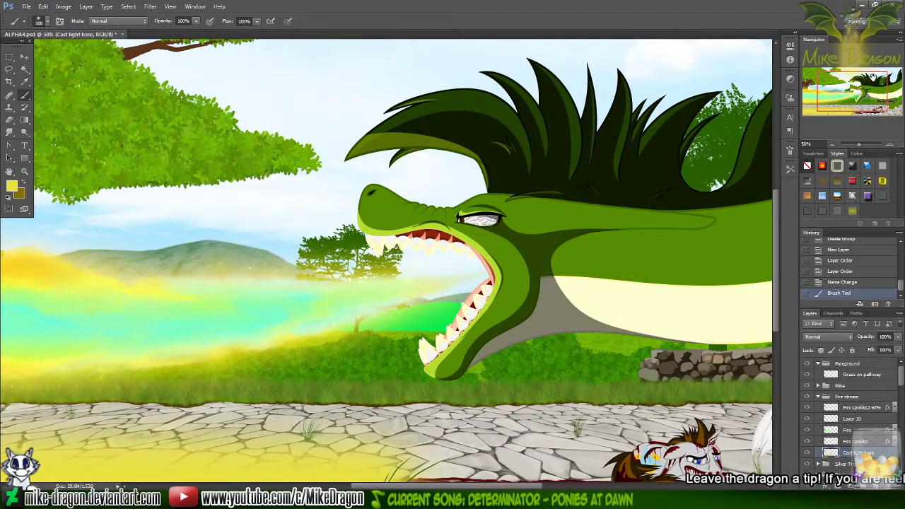
left_click_drag(847, 90, 833, 92)
left_click(831, 144)
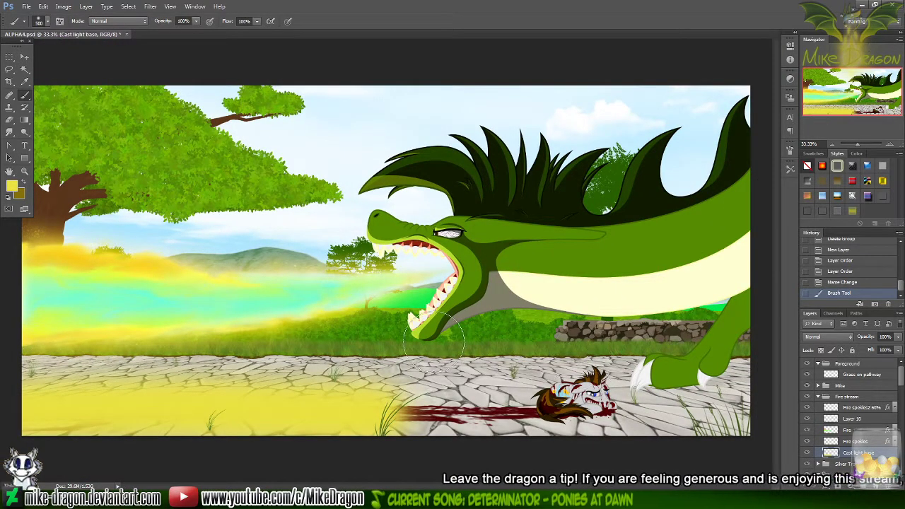
key("ctrl+z")
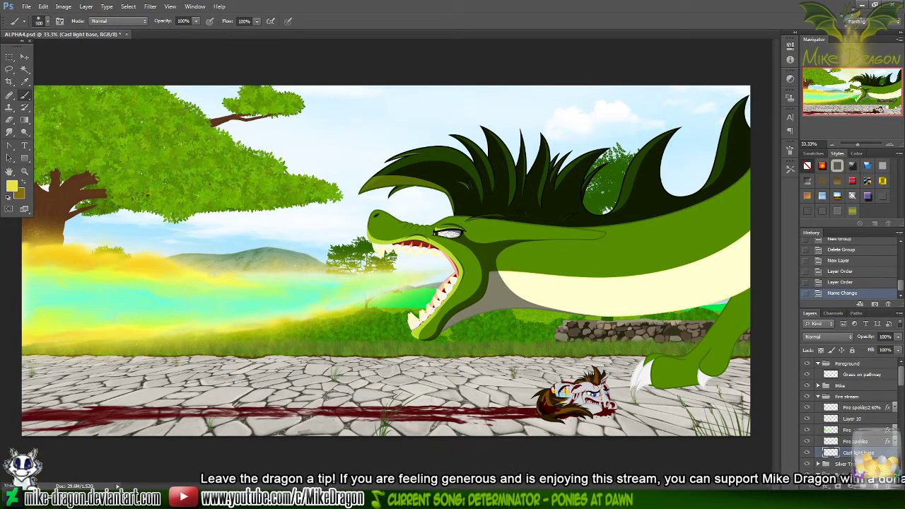
- Paint a broad soft yellow stroke on the Cast light base layer, along the stone pathway beneath the fire stream
left_click_drag(460, 418, 25, 403)
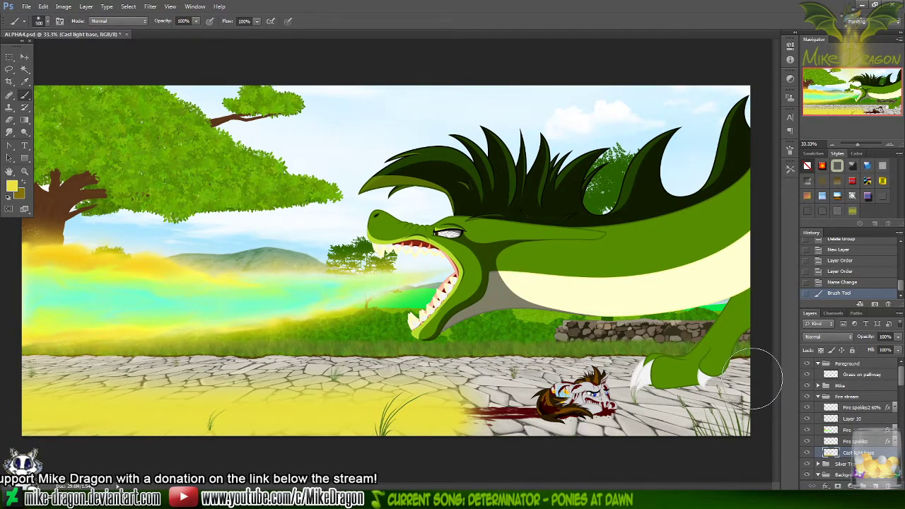
- Try the darkening blend modes on the Cast light base layer, including Darken, Multiply, Color Burn, Linear Burn and Darker Color
left_click(831, 337)
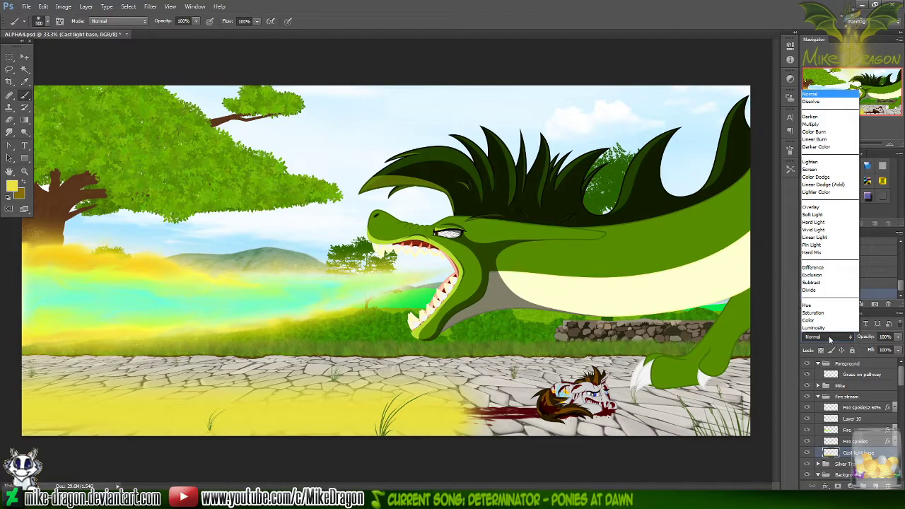
left_click(830, 337)
scroll(831, 337, "down", 2)
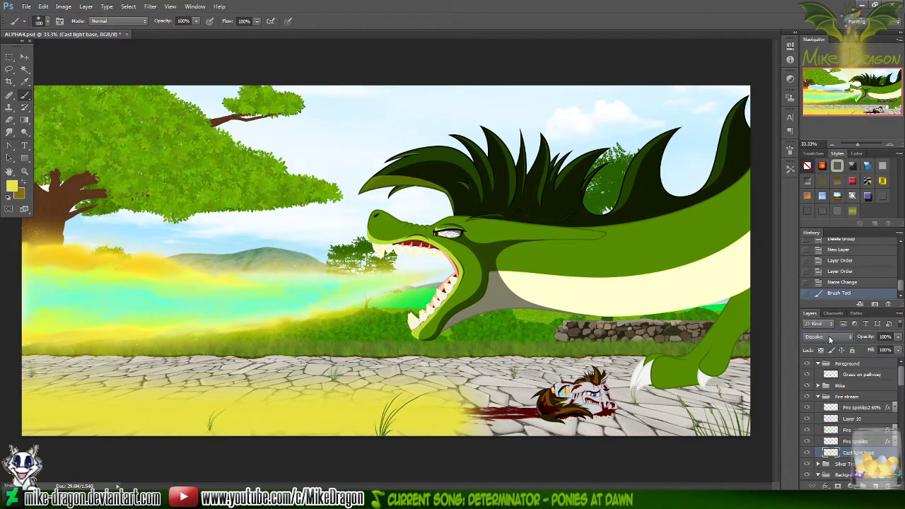
scroll(830, 338, "down", 1)
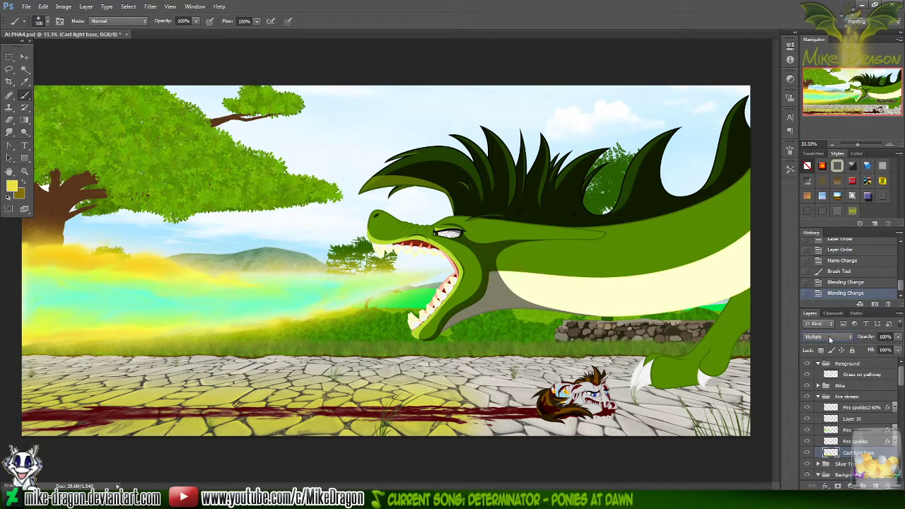
scroll(829, 336, "down", 1)
scroll(829, 336, "up", 1)
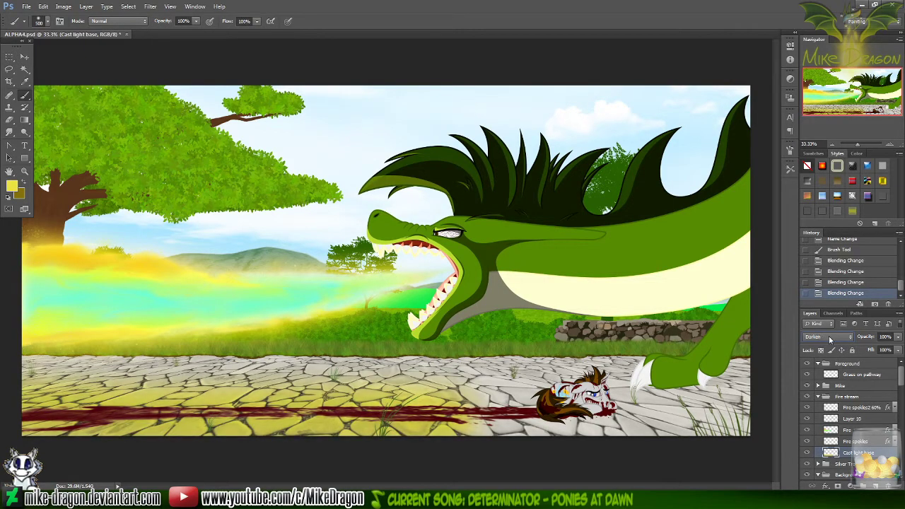
scroll(829, 337, "down", 1)
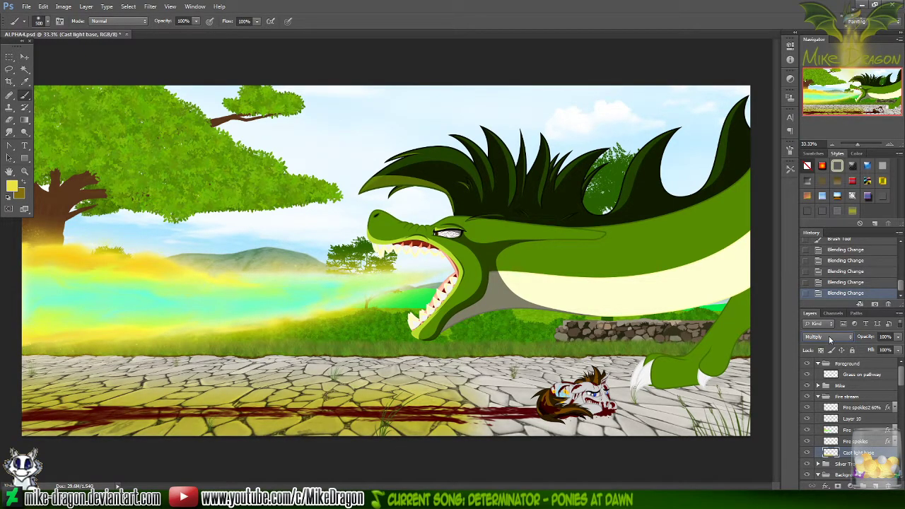
scroll(829, 336, "down", 1)
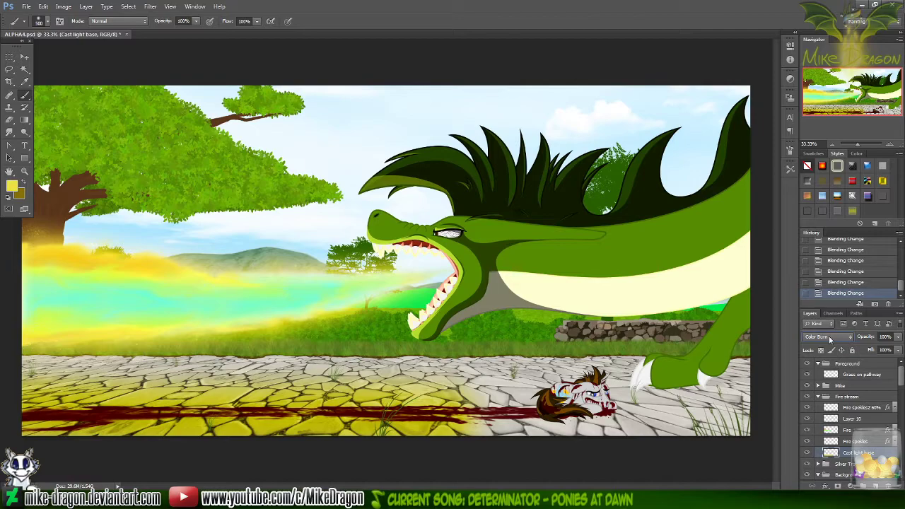
scroll(828, 336, "down", 1)
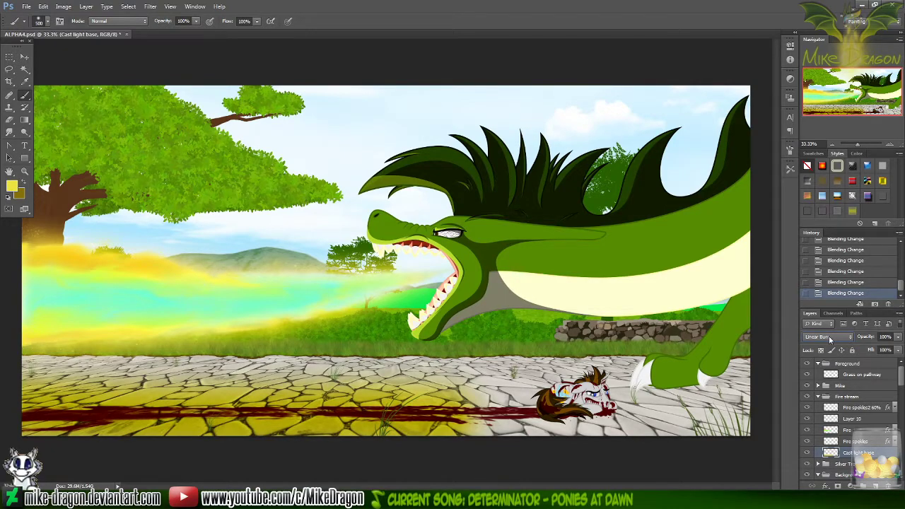
scroll(828, 335, "down", 1)
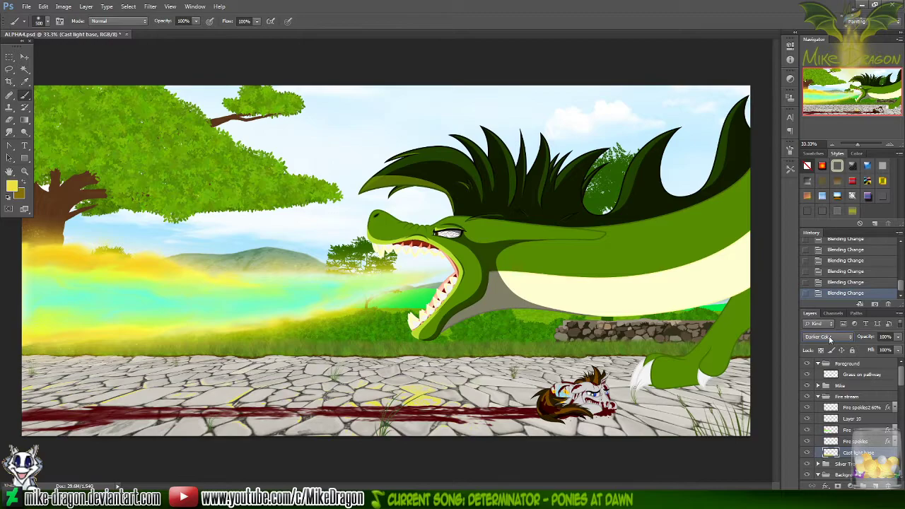
- Try the Lighten and Screen blend modes on the Cast light base layer
scroll(831, 338, "down", 1)
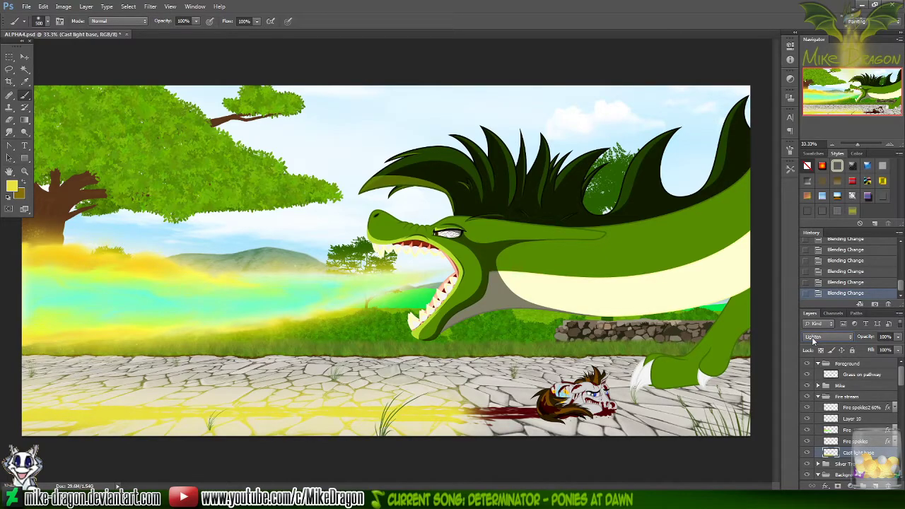
scroll(813, 341, "down", 1)
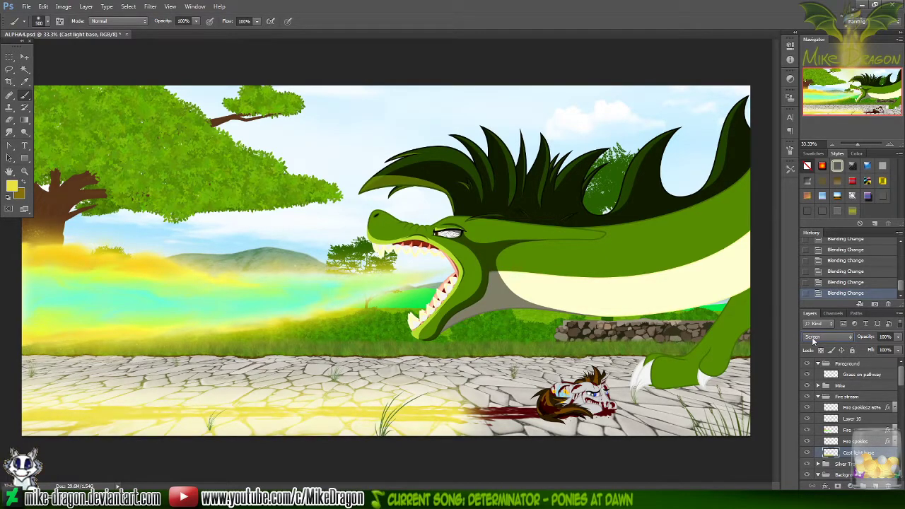
scroll(813, 341, "up", 1)
scroll(813, 341, "down", 1)
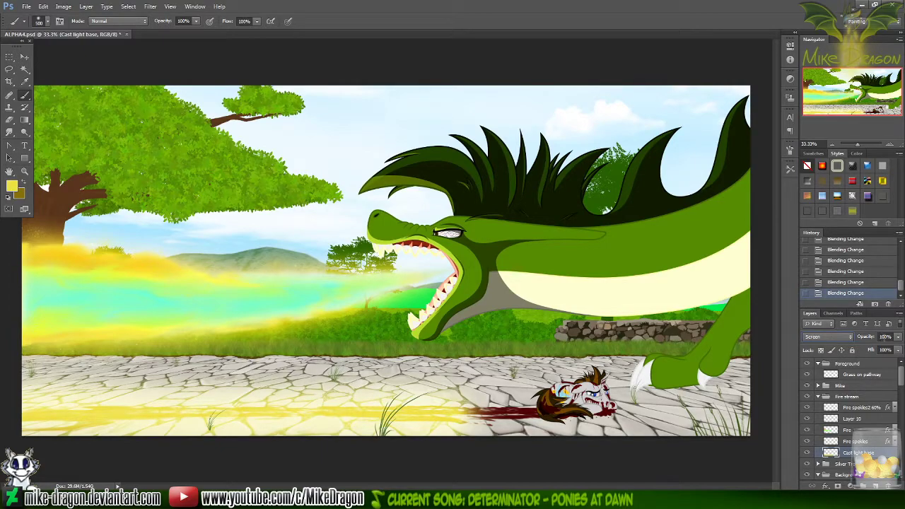
- Try a reduced opacity for the Cast light base layer in Screen mode and restore it to 100%
left_click(884, 337)
type("58")
key("Return")
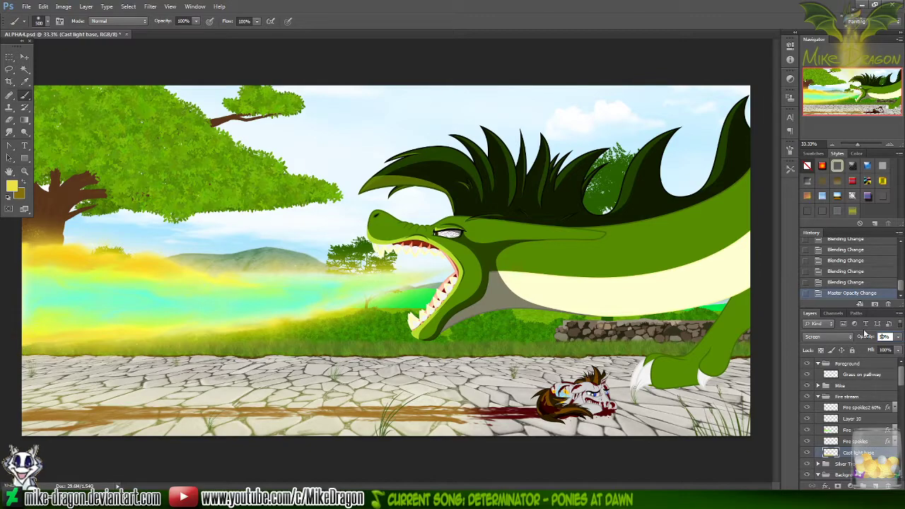
type("100")
key("Return")
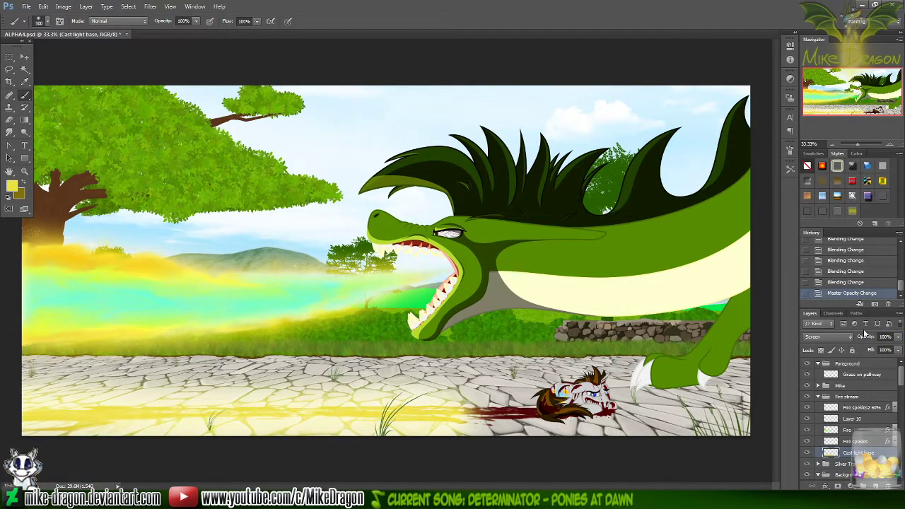
- Try Color Dodge, Linear Dodge (Add) and Overlay as the blend mode of the Cast light base layer
left_click(811, 337)
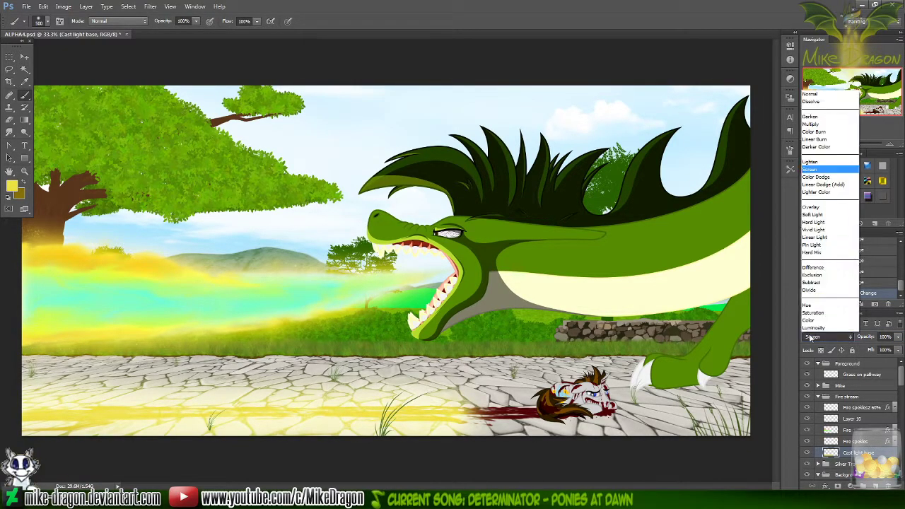
key("Down")
key("Return")
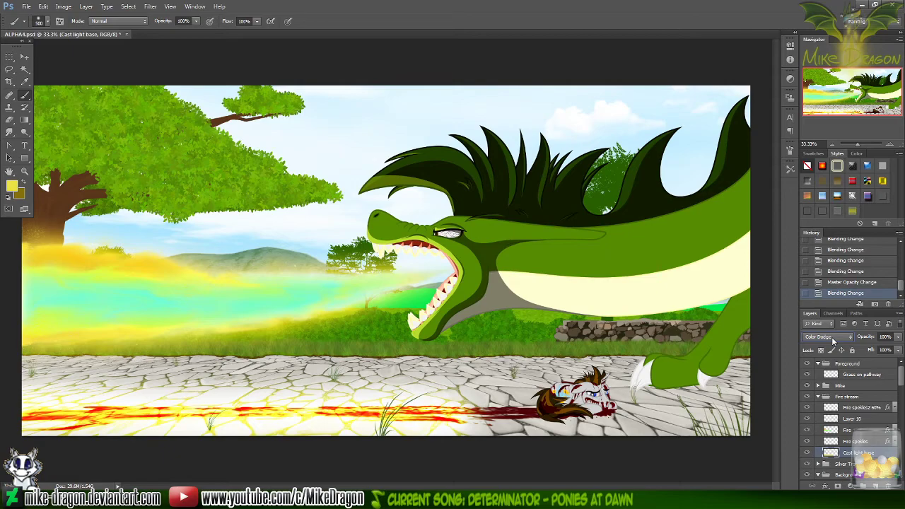
scroll(833, 338, "down", 1)
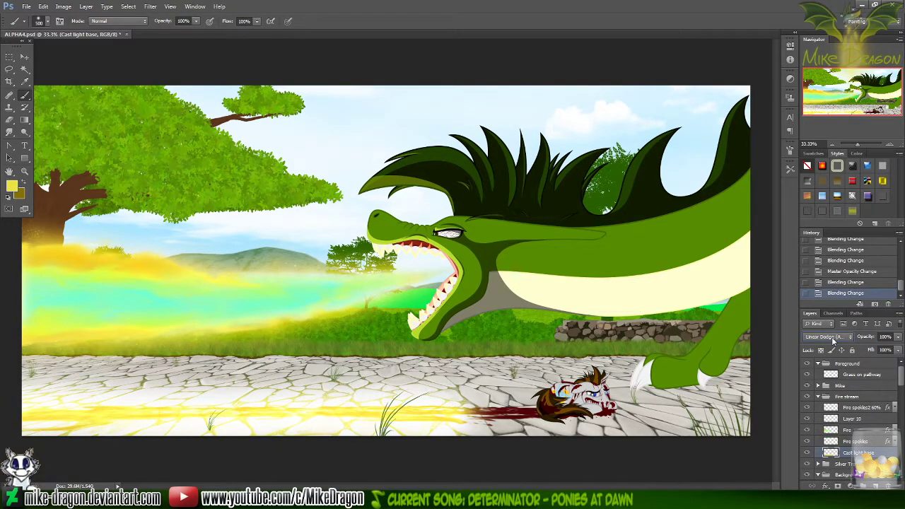
scroll(833, 338, "down", 1)
scroll(833, 338, "down", 1)
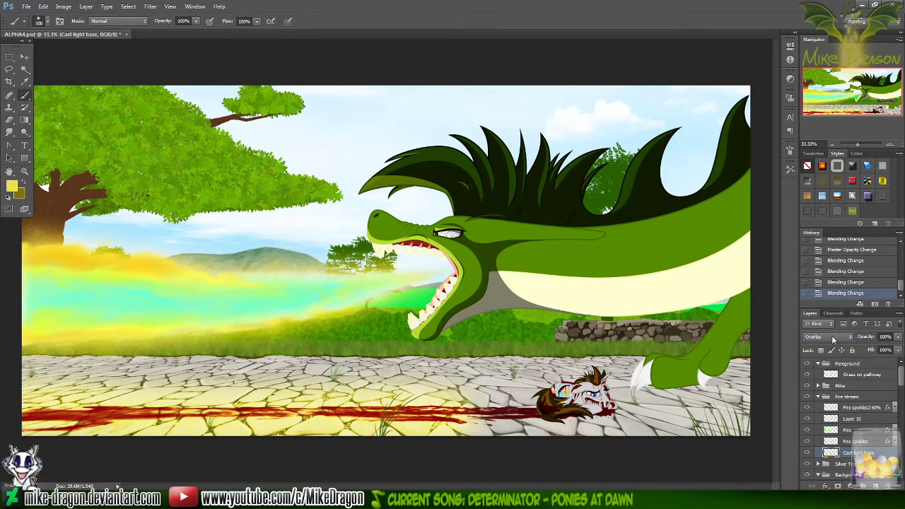
scroll(832, 335, "up", 3)
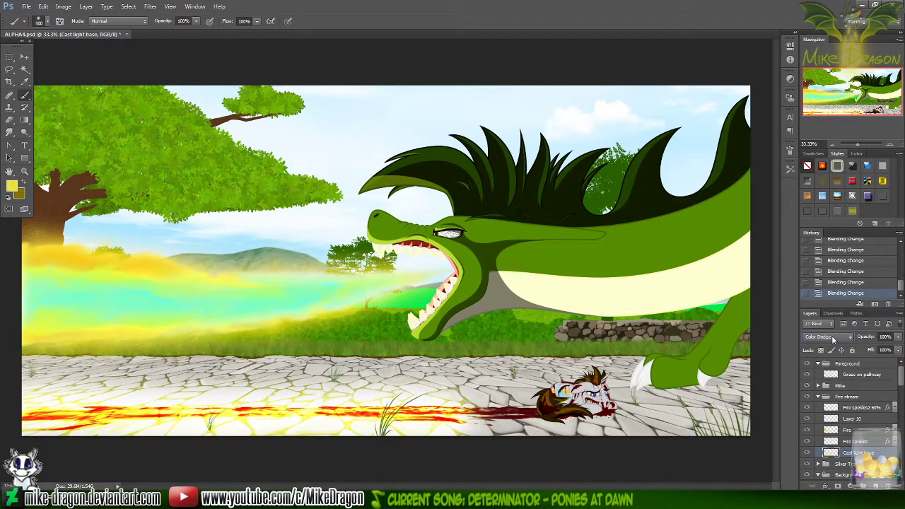
left_click(833, 338)
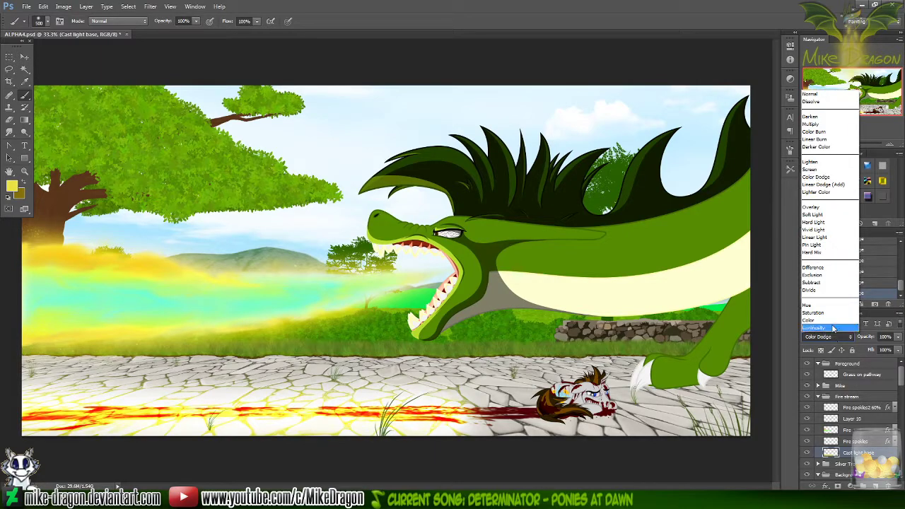
left_click(824, 207)
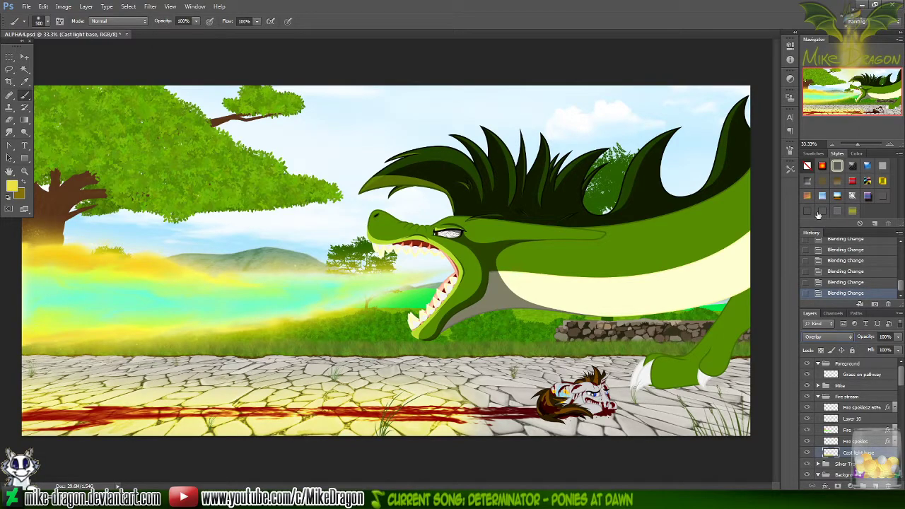
- Test the contrast blend modes Hard Light, Vivid Light and Hard Mix, plus Difference, on the Cast light base layer
left_click(840, 337)
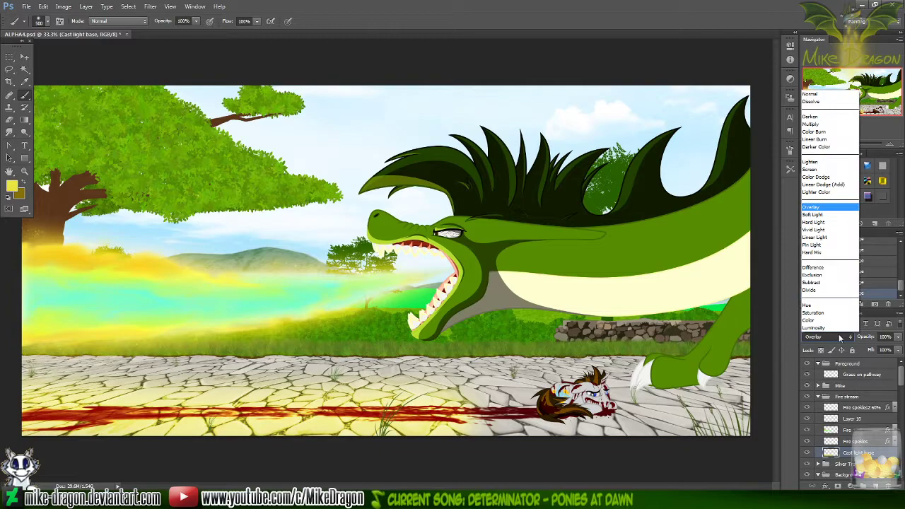
left_click(840, 337)
key("Down")
key("Down")
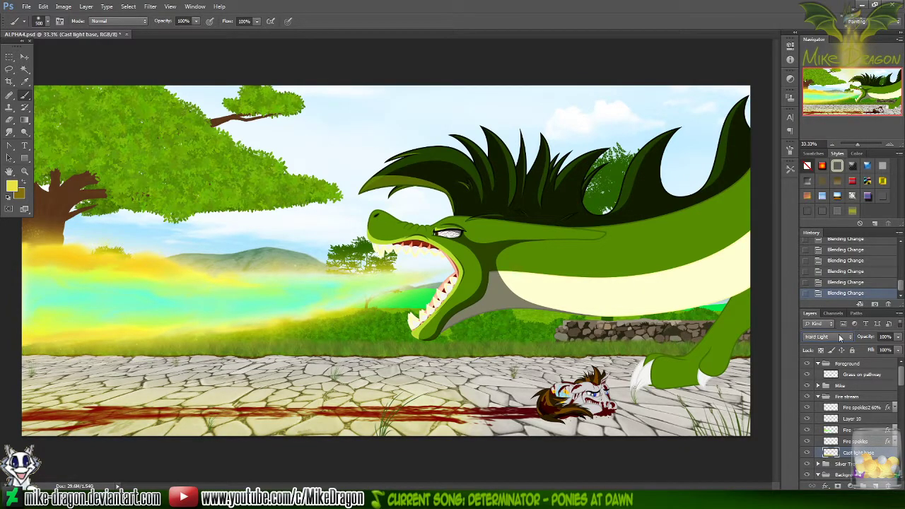
key("Down")
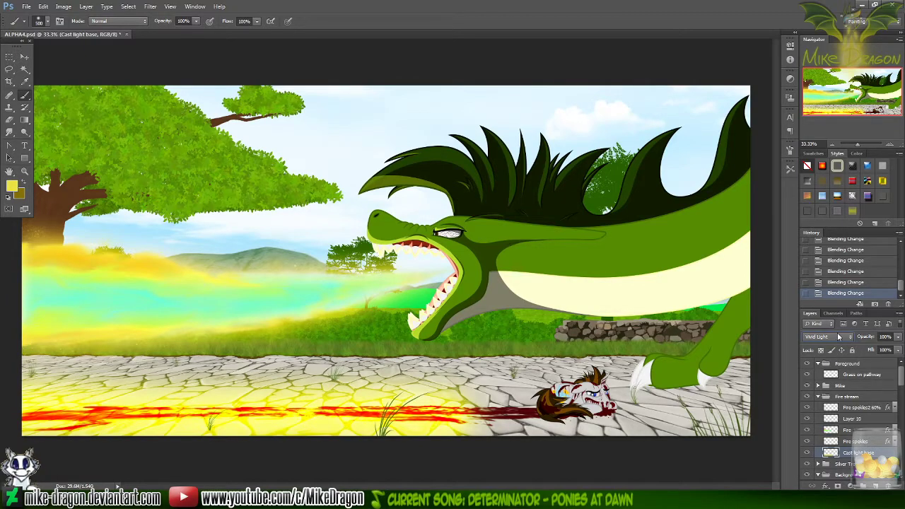
scroll(842, 336, "down", 1)
scroll(841, 337, "down", 1)
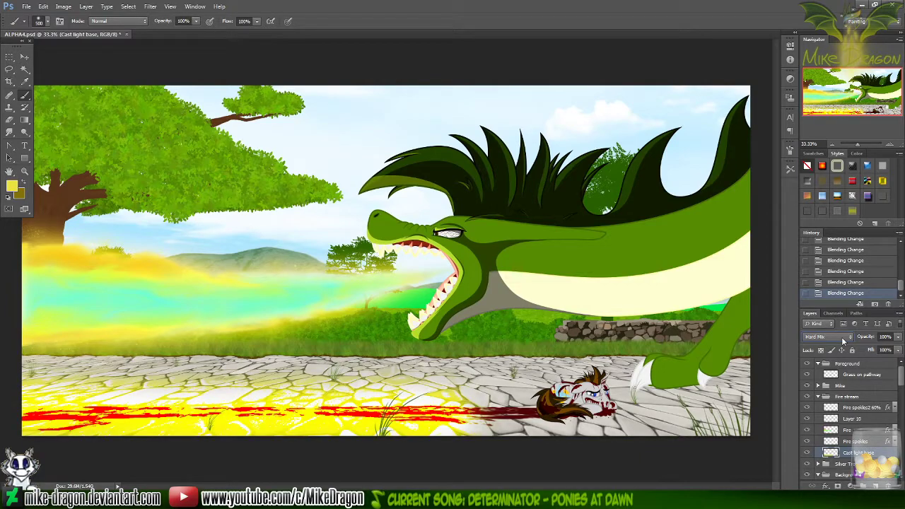
scroll(842, 337, "down", 1)
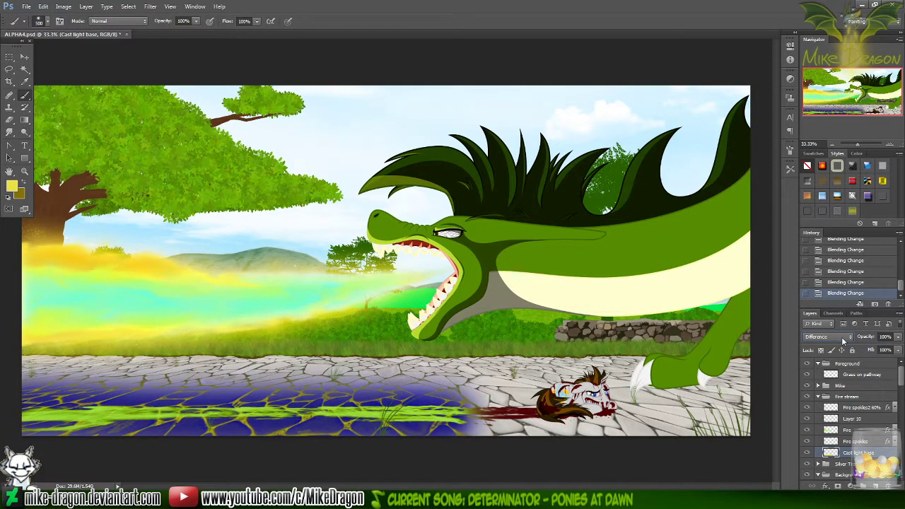
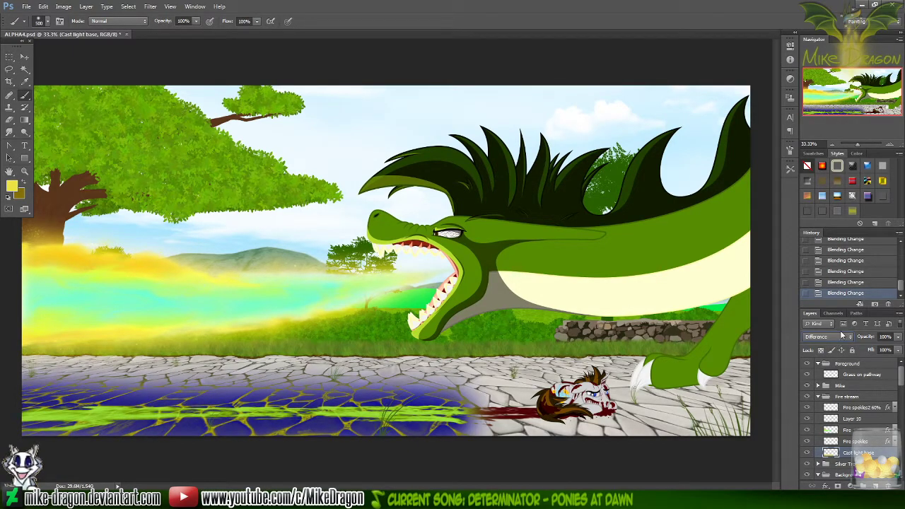
- Test the remaining blend modes on the Cast light base layer, including Exclusion, Divide, Saturation and Luminosity
left_click(841, 340)
left_click(841, 340)
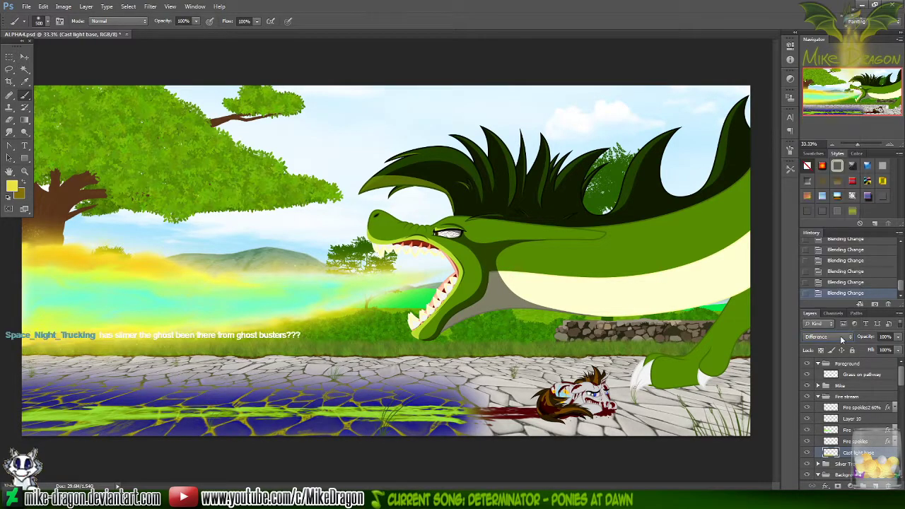
key("Down")
key("Down")
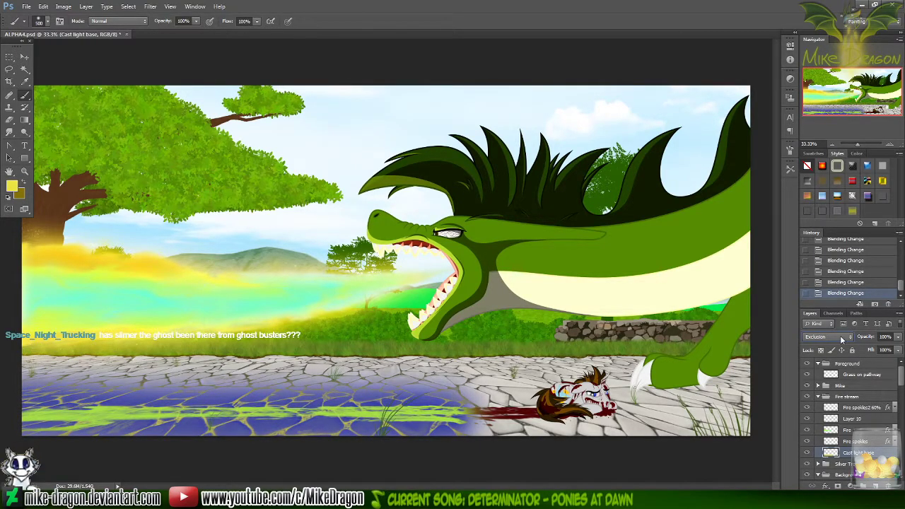
key("Down")
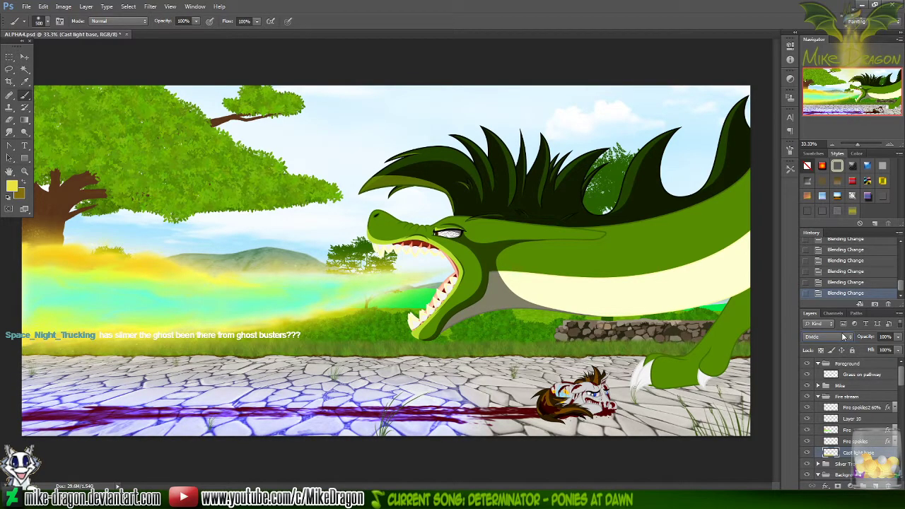
key("Down")
key("Down")
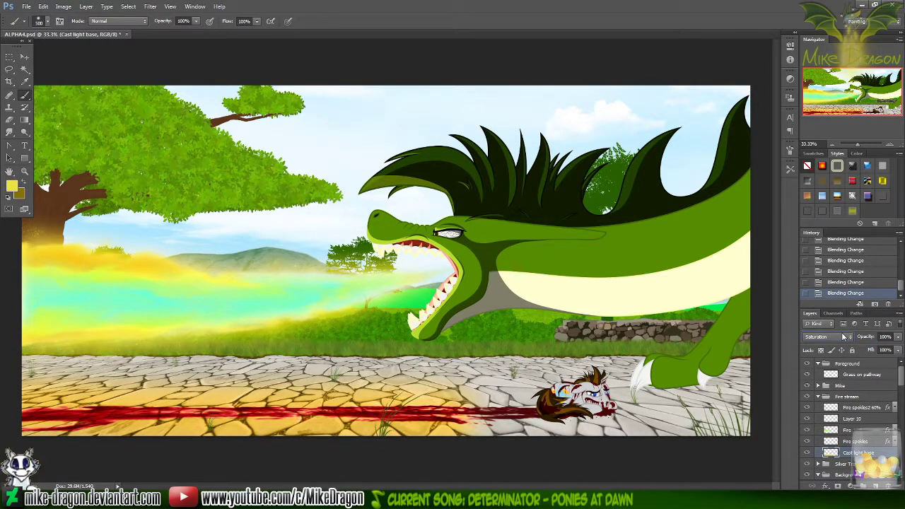
key("Down")
key("Down")
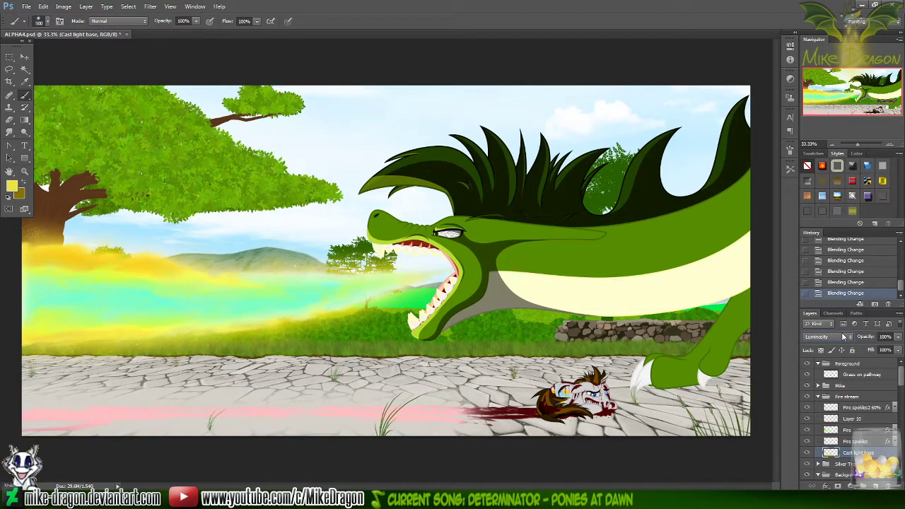
- Try Color Dodge, Overlay and Vivid Light on the Cast light base layer, returning to Color Dodge
left_click(843, 338)
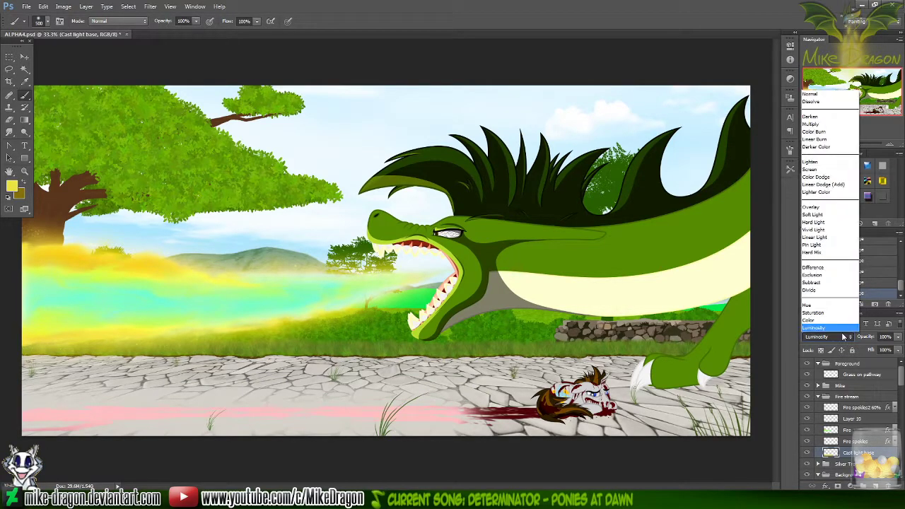
left_click(823, 179)
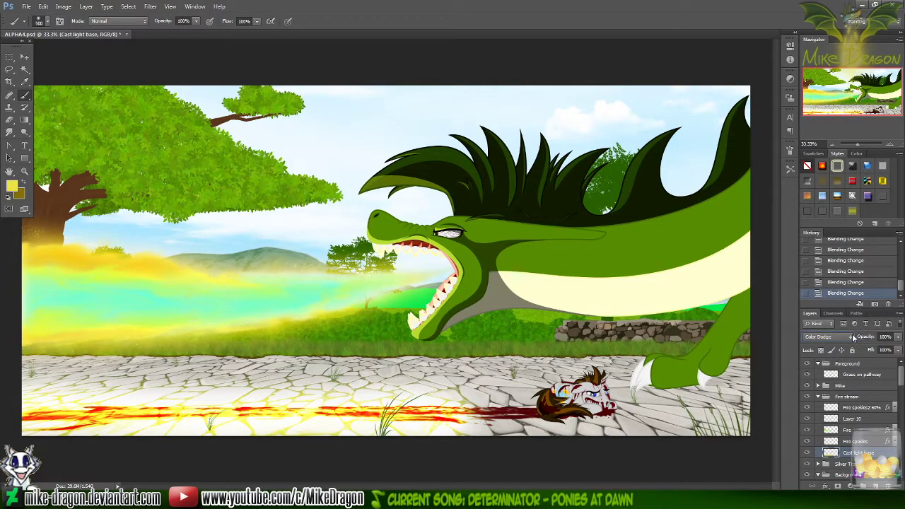
left_click(853, 337)
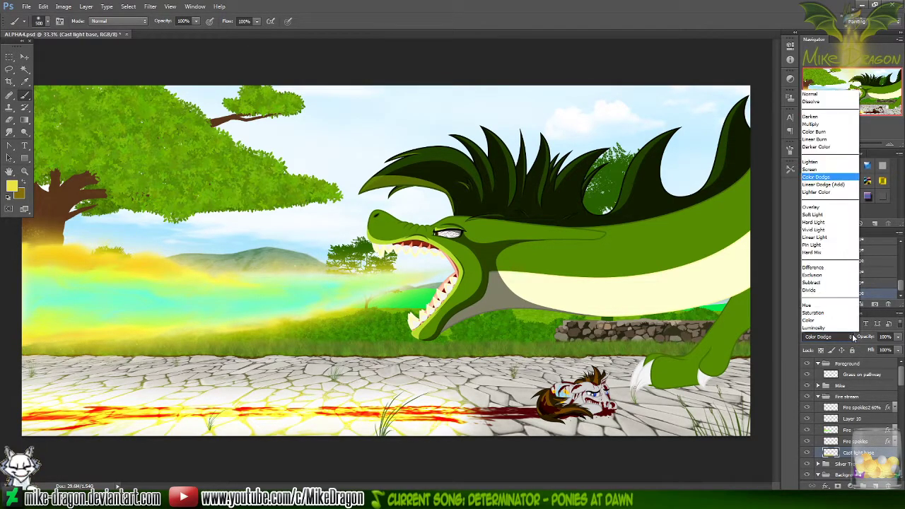
left_click(818, 208)
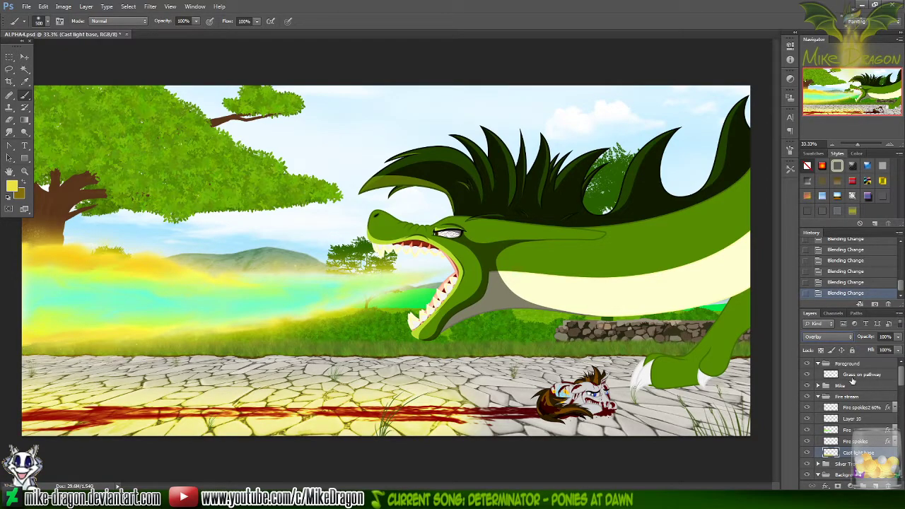
left_click(833, 338)
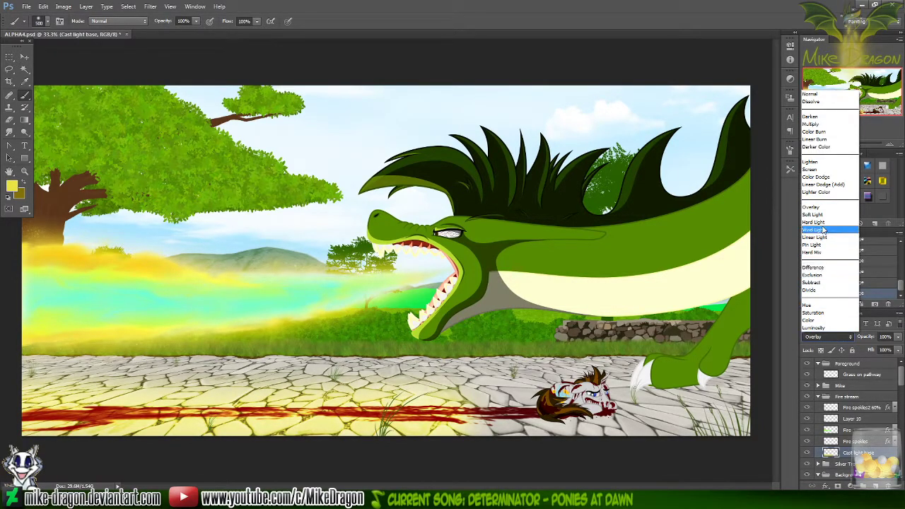
left_click(823, 230)
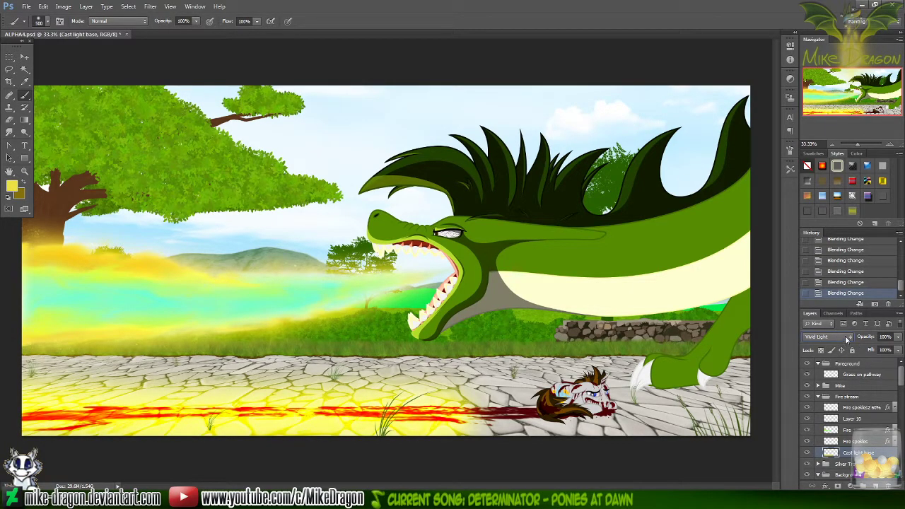
left_click(848, 340)
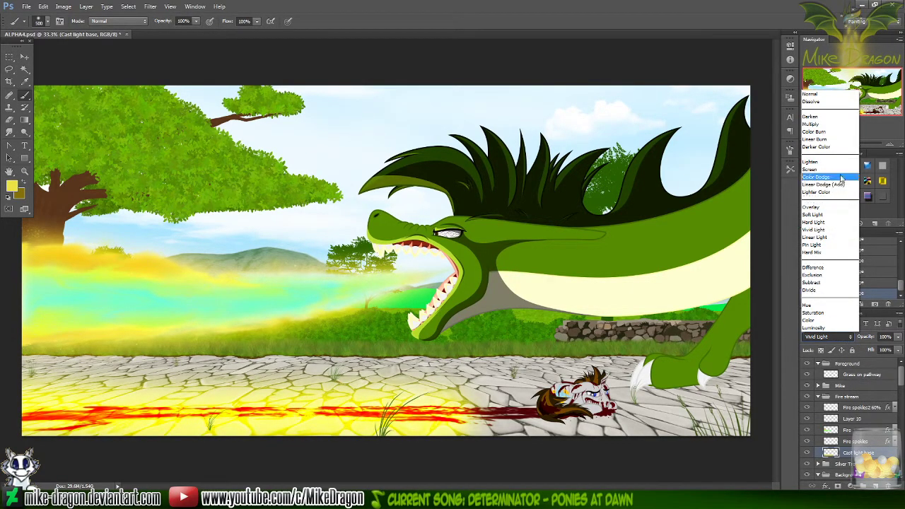
left_click(841, 178)
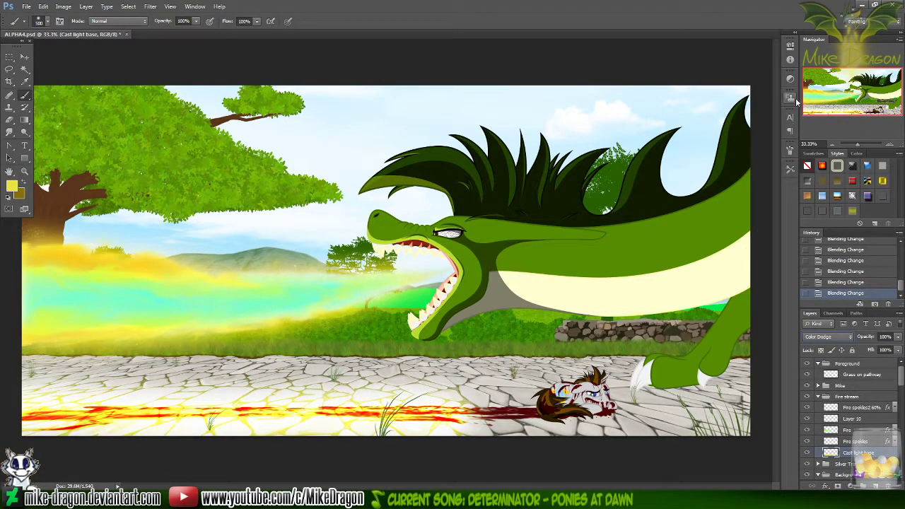
- Compare Color Dodge and Vivid Light on the pathway at 50% zoom, leaving the Cast light base layer in Vivid Light
key("ctrl+plus")
left_click_drag(854, 82, 825, 112)
key("ctrl+plus")
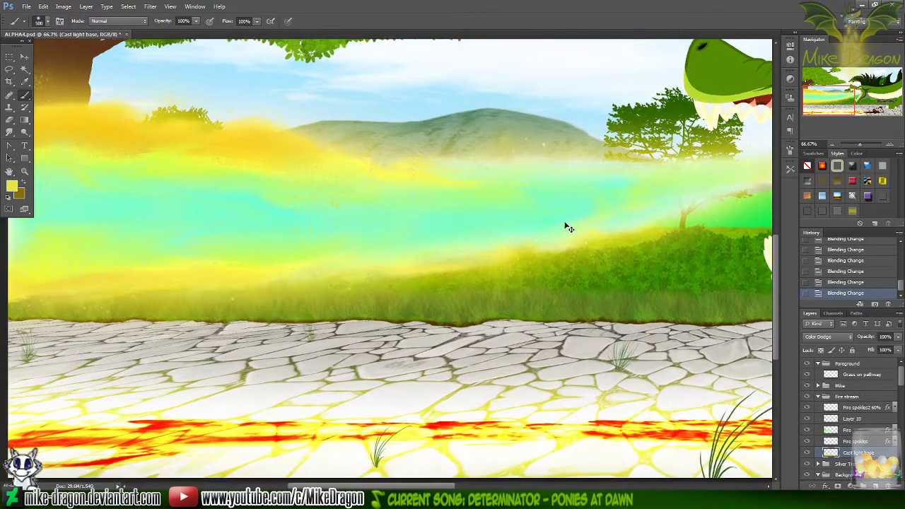
key("ctrl+minus")
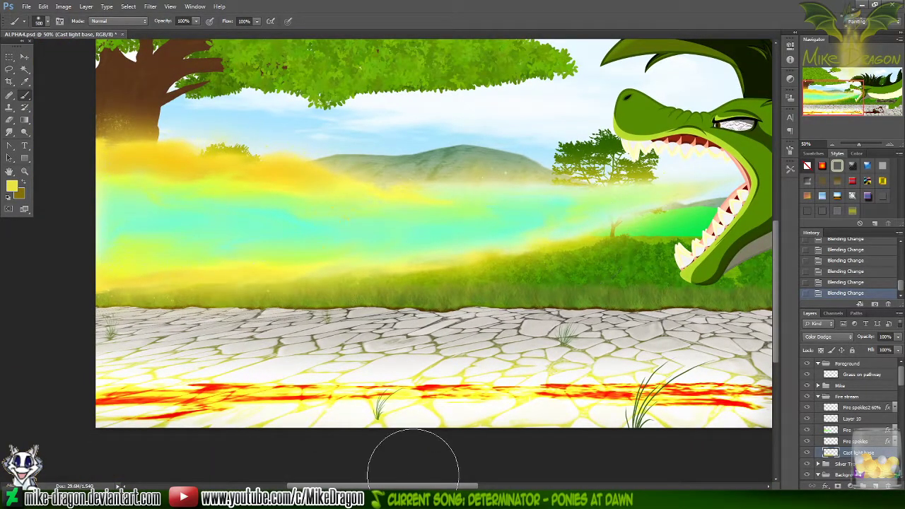
scroll(414, 466, "right", 5)
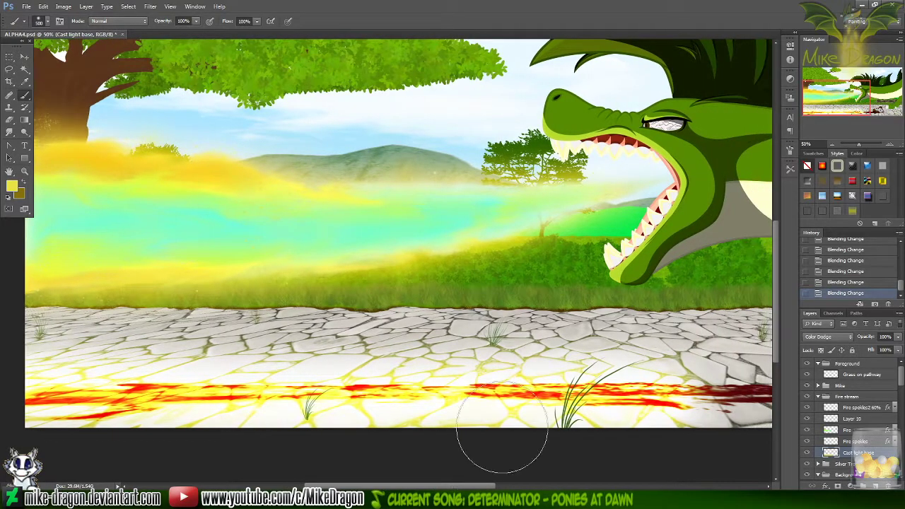
scroll(502, 439, "up", 1)
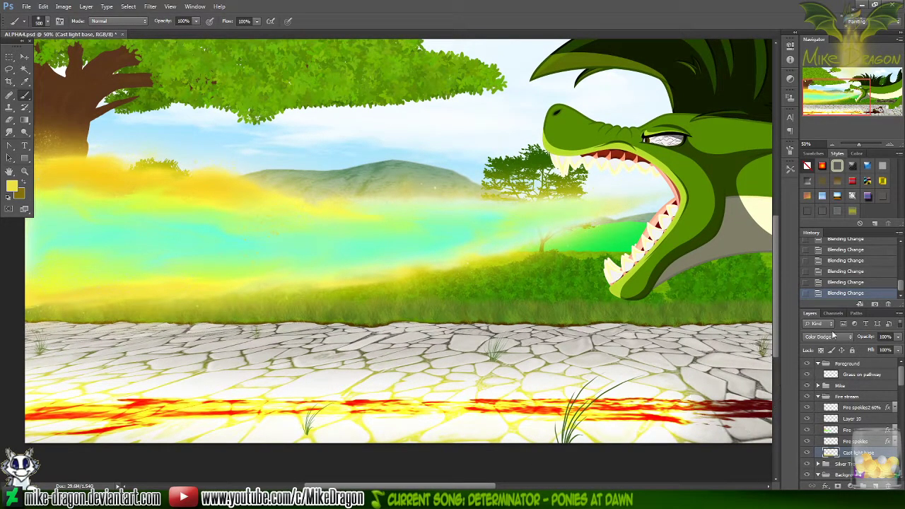
left_click(845, 336)
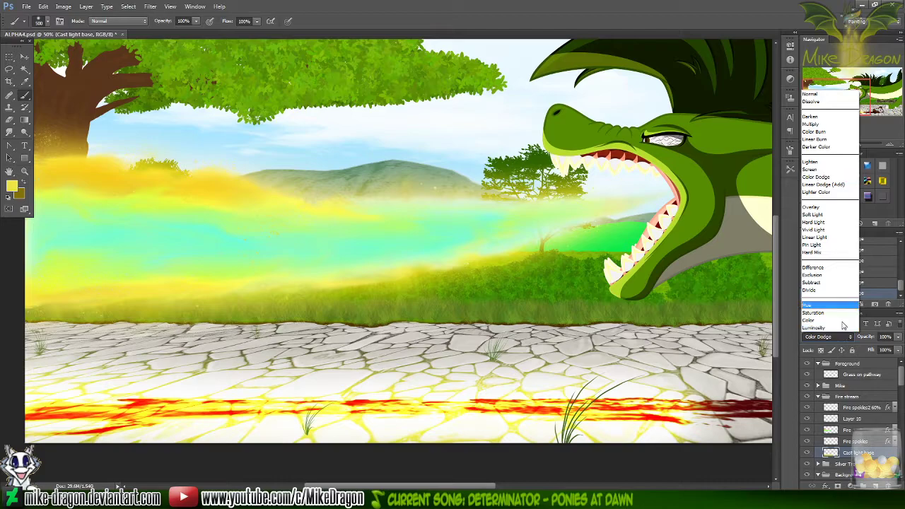
left_click(825, 230)
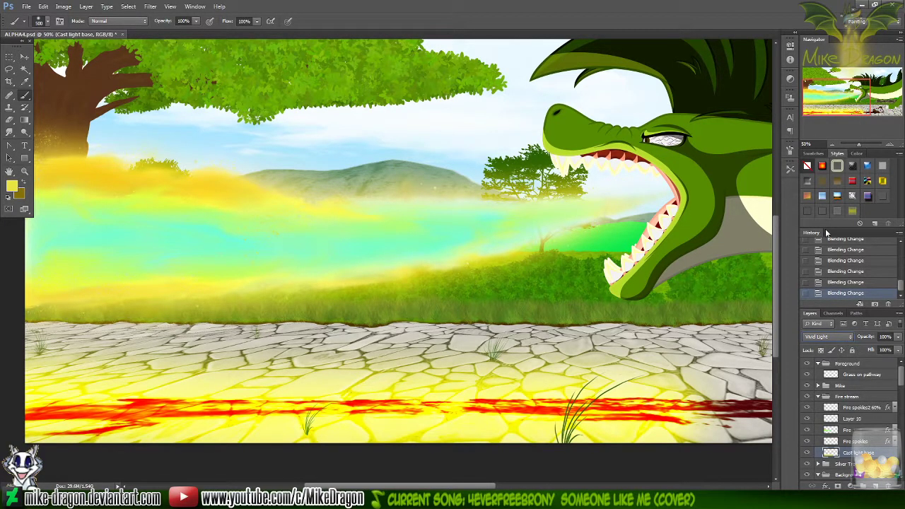
left_click(827, 336)
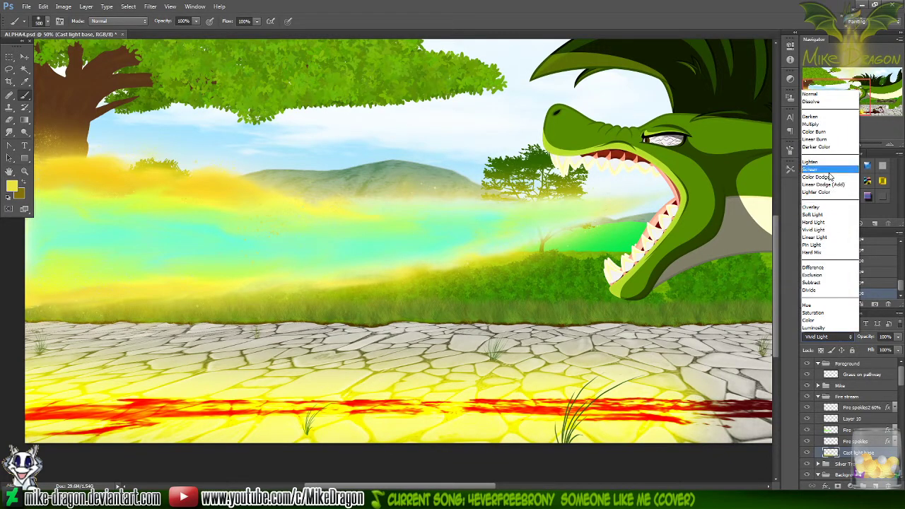
left_click(830, 180)
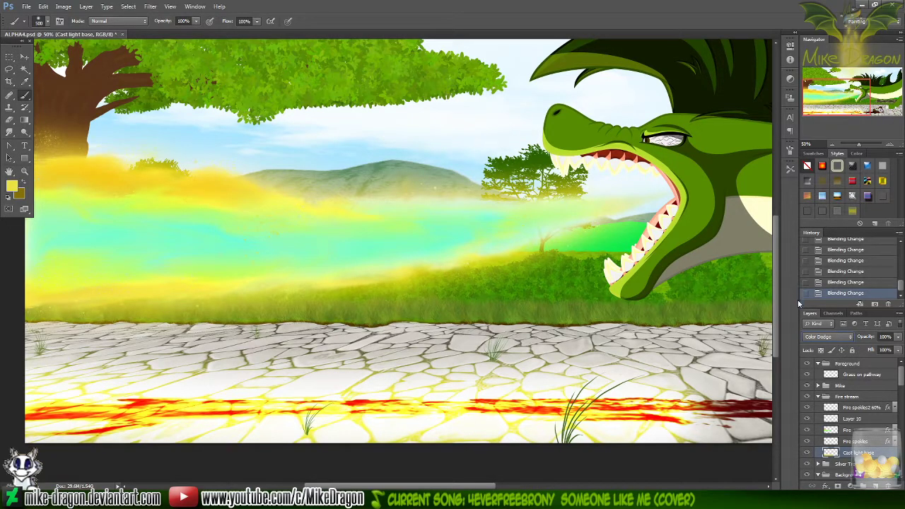
left_click(840, 340)
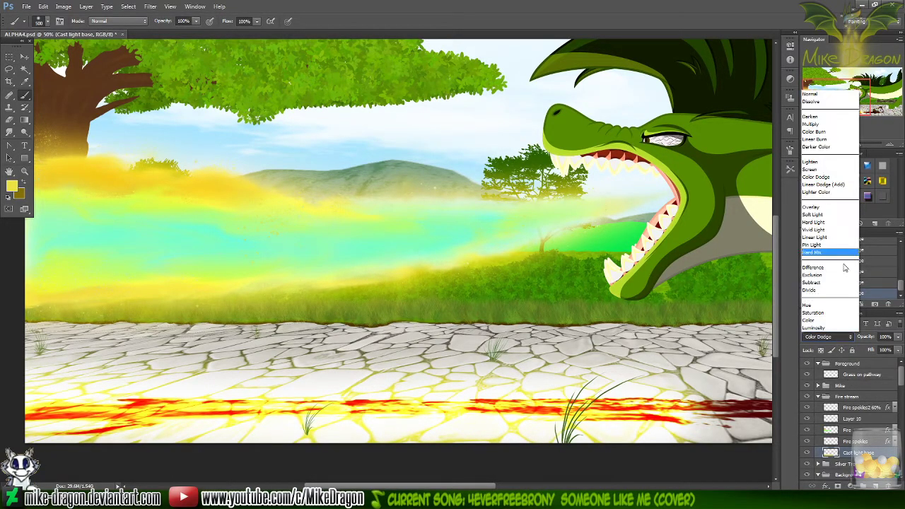
left_click(831, 231)
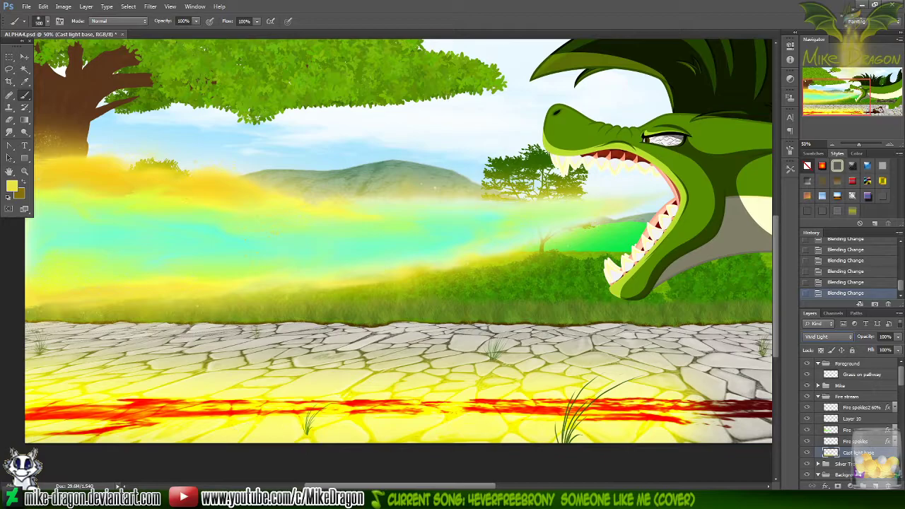
- Switch to the web browser and open the Art Stream (Offline) post on DeviantArt for editing
key("alt+Tab")
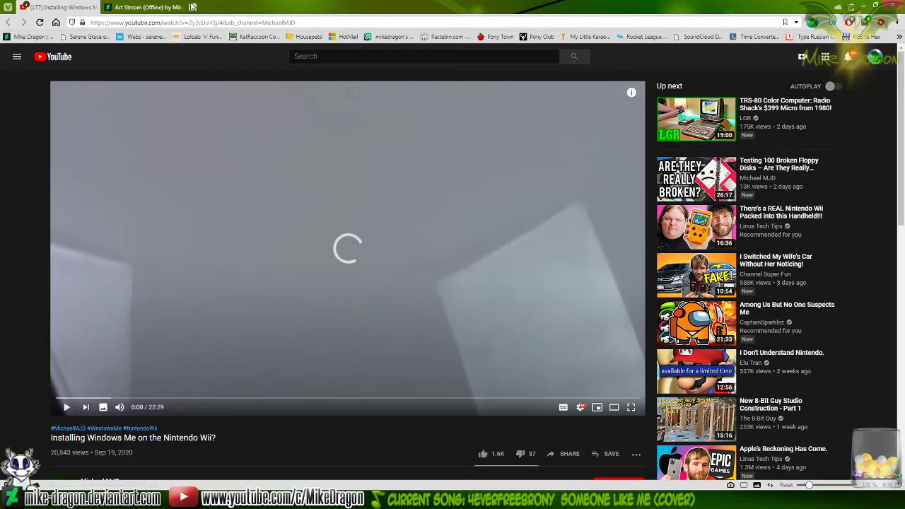
left_click(197, 6)
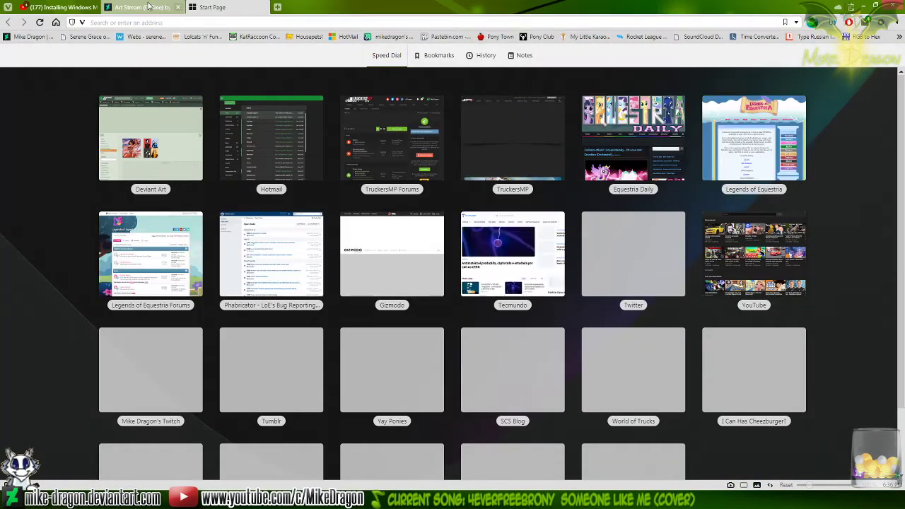
left_click(169, 7)
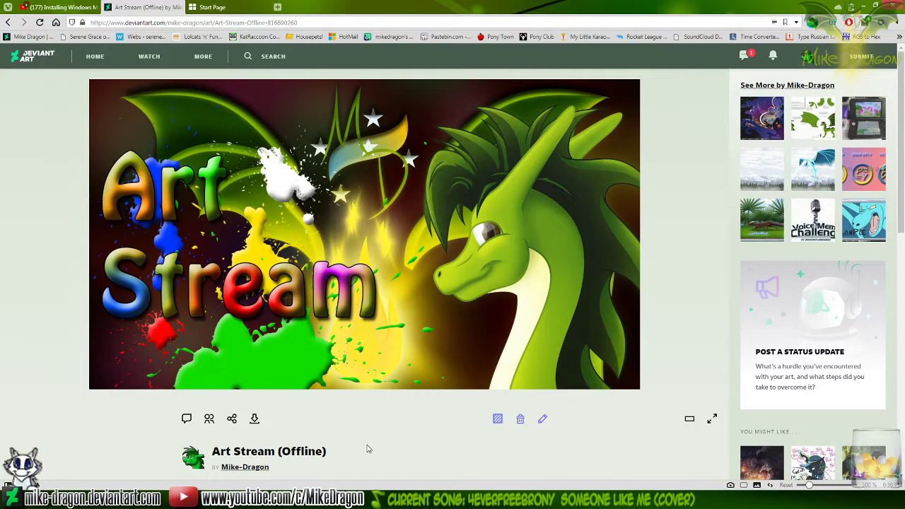
left_click(543, 419)
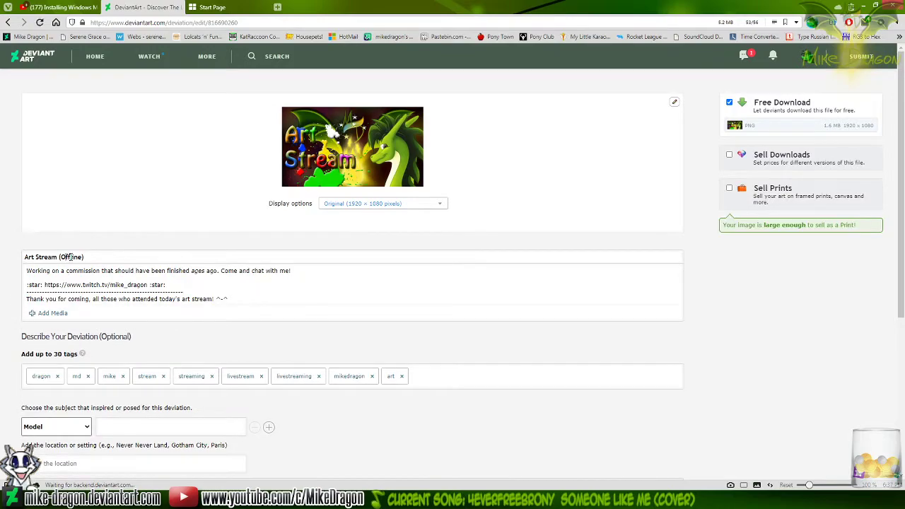
- Change the post's title to Art Stream (Online) and delete the thank-you line from its description
key("BackSpace")
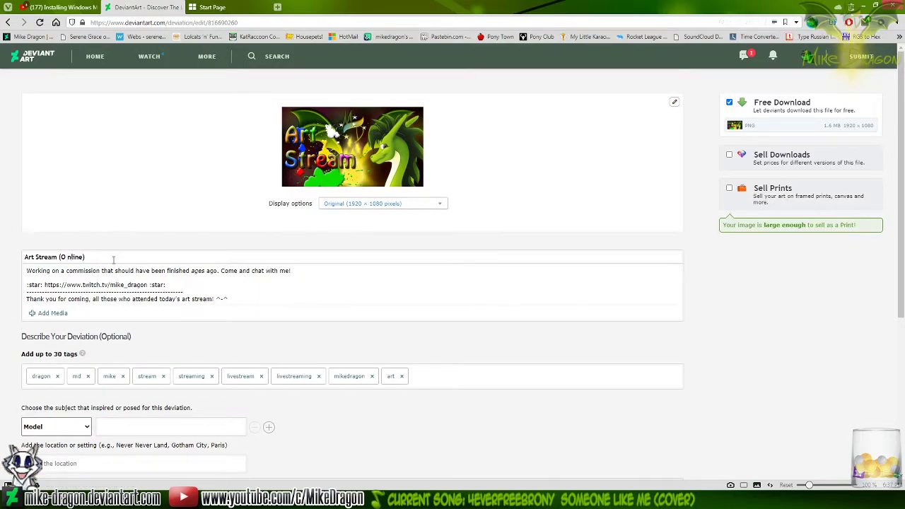
type("n")
scroll(714, 309, "down", 5)
scroll(644, 344, "up", 5)
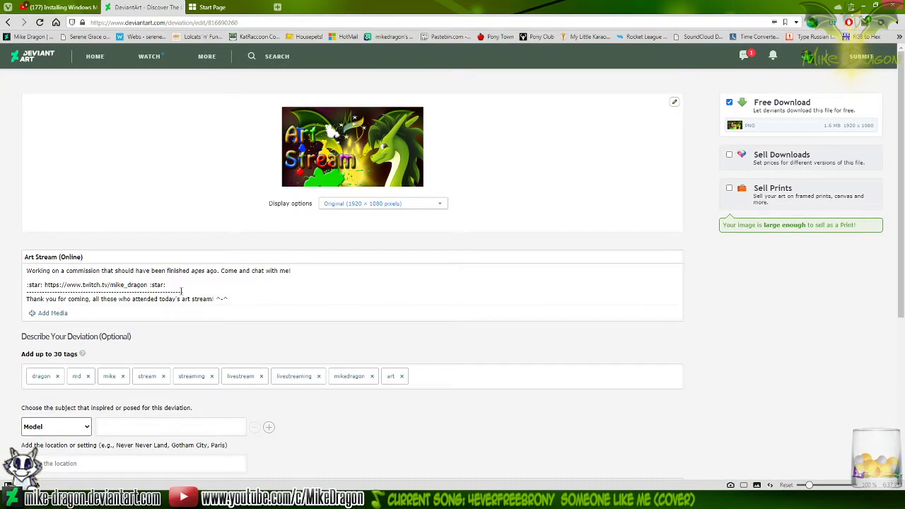
left_click_drag(184, 291, 273, 300)
key("BackSpace")
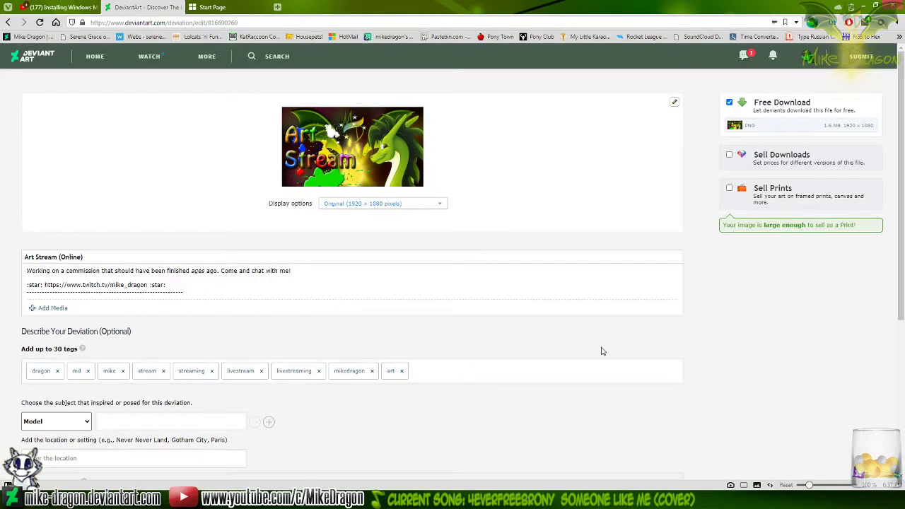
- Enable notifying watchers for the post and publish the update
scroll(895, 274, "down", 4)
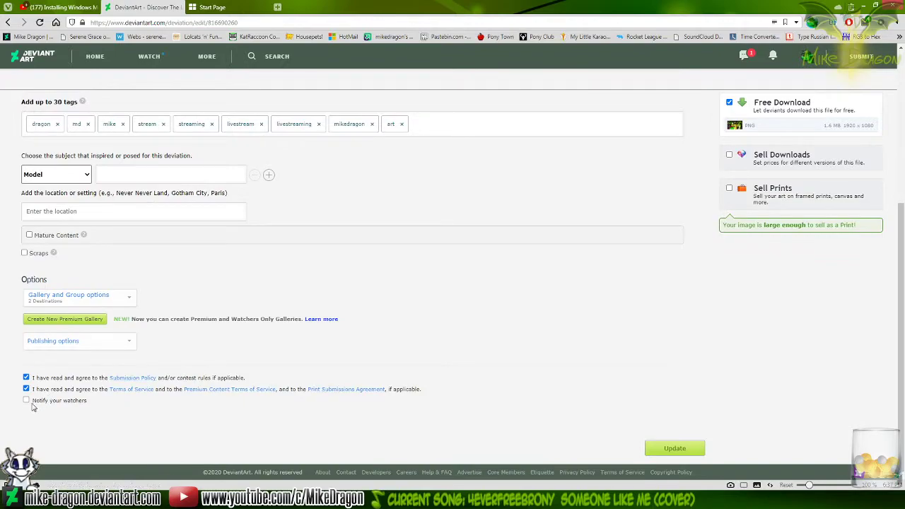
left_click(26, 401)
left_click(679, 449)
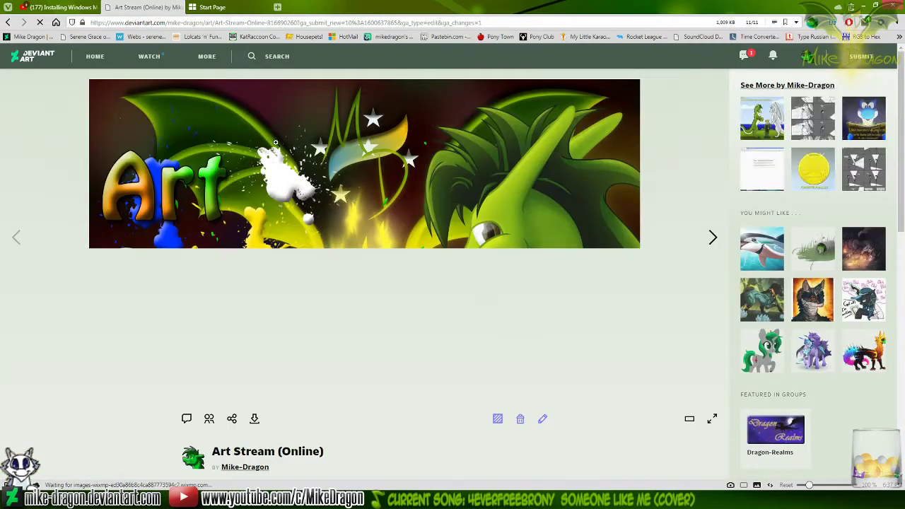
- Search Google Images for "Fire" in the start page tab and look through the results for reference
left_click(227, 8)
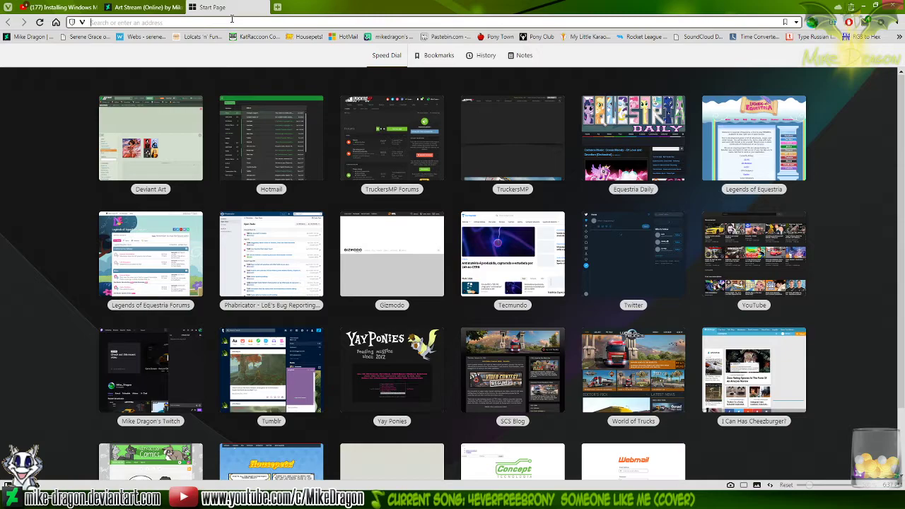
left_click(232, 19)
type("Fire")
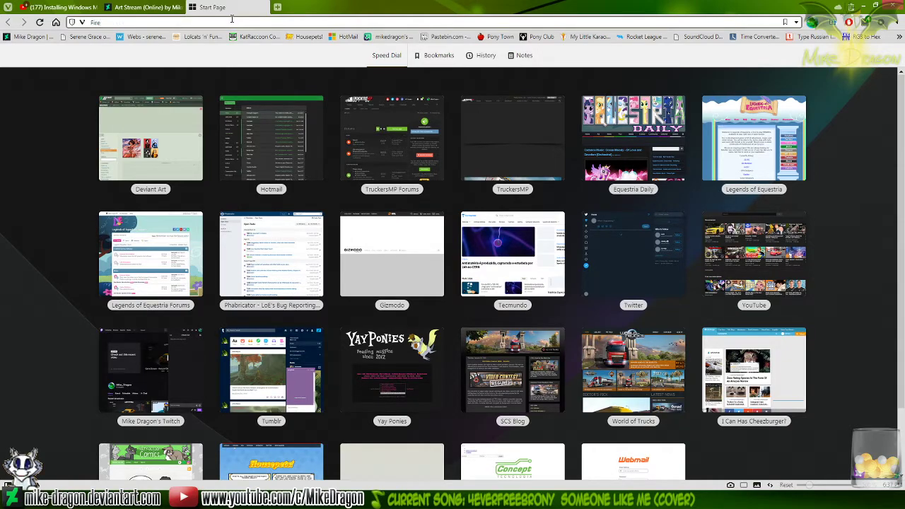
key("Return")
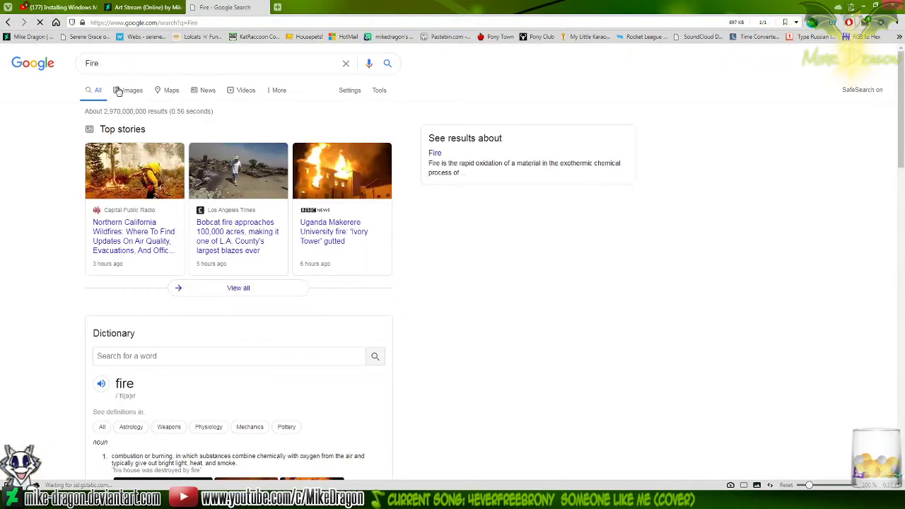
left_click(128, 89)
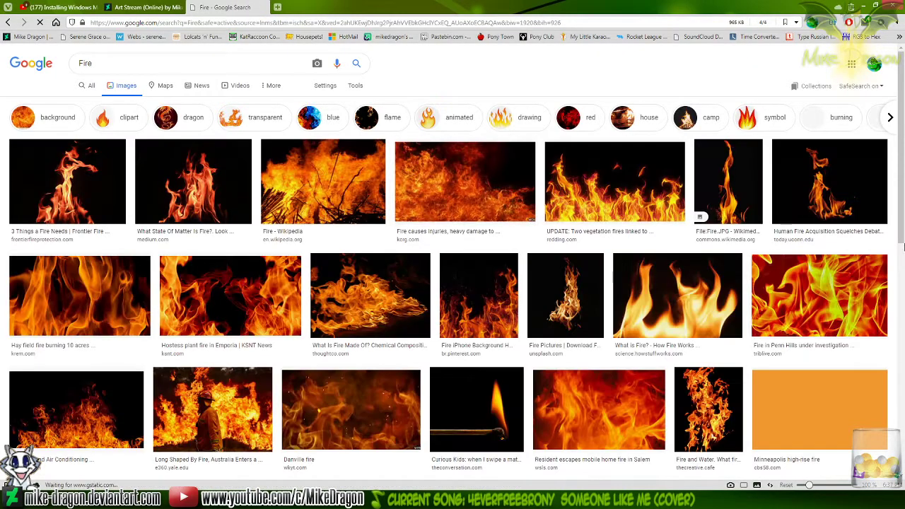
scroll(902, 243, "down", 10)
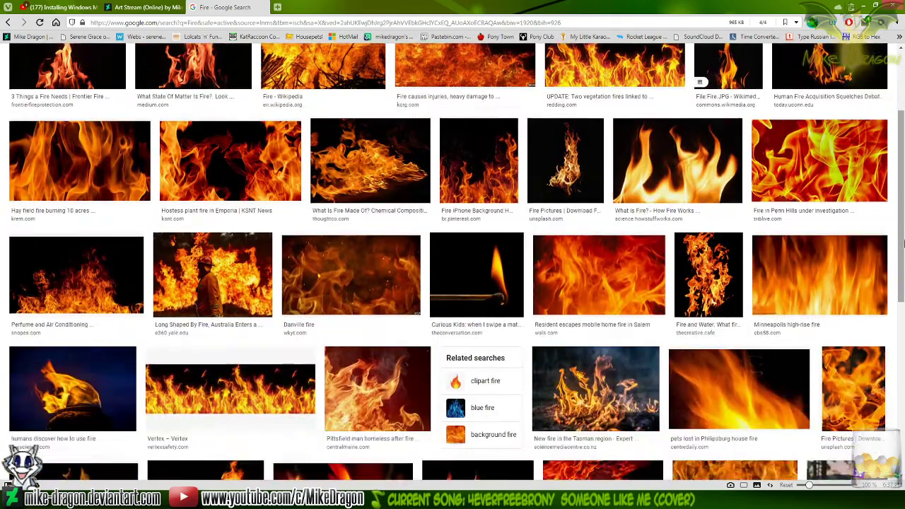
scroll(903, 244, "up", 6)
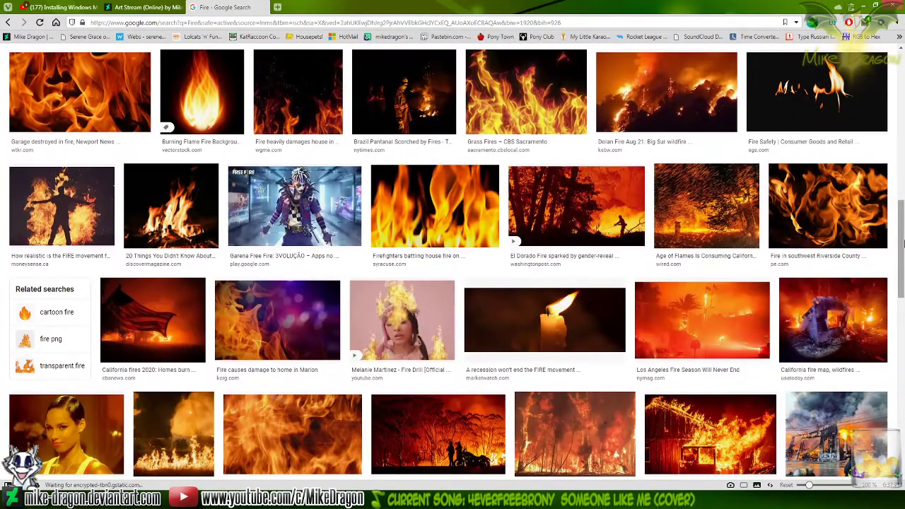
scroll(903, 242, "up", 5)
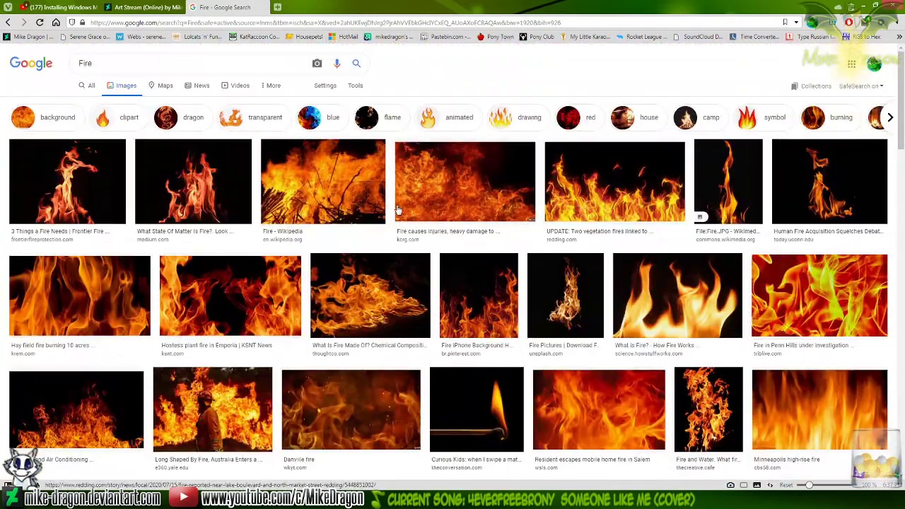
- Refine the image search to "Fire light"
left_click(151, 65)
type("light")
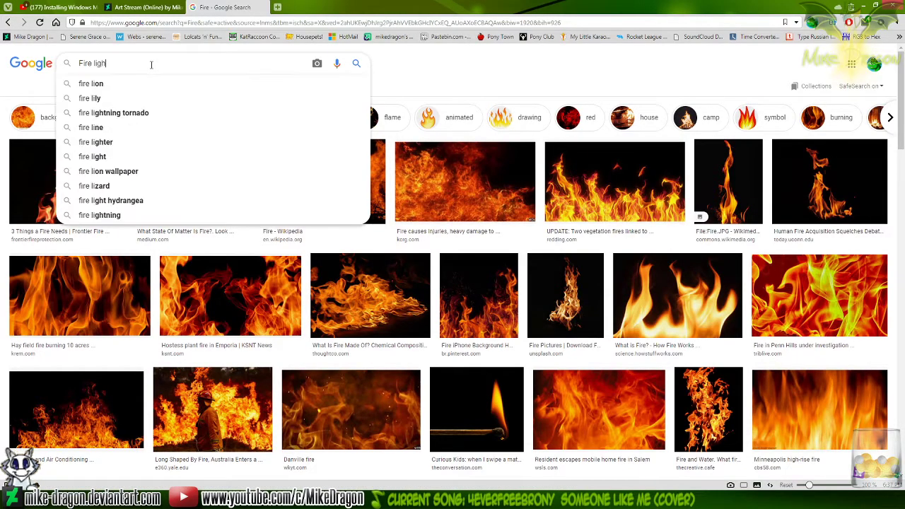
key("Return")
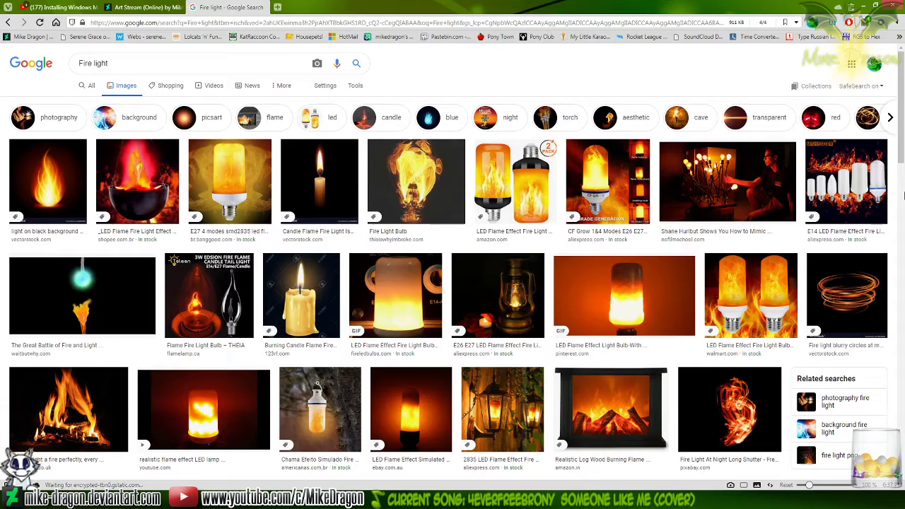
- Look through the "Fire light" image results for photos of flames lighting their surroundings
scroll(903, 196, "down", 5)
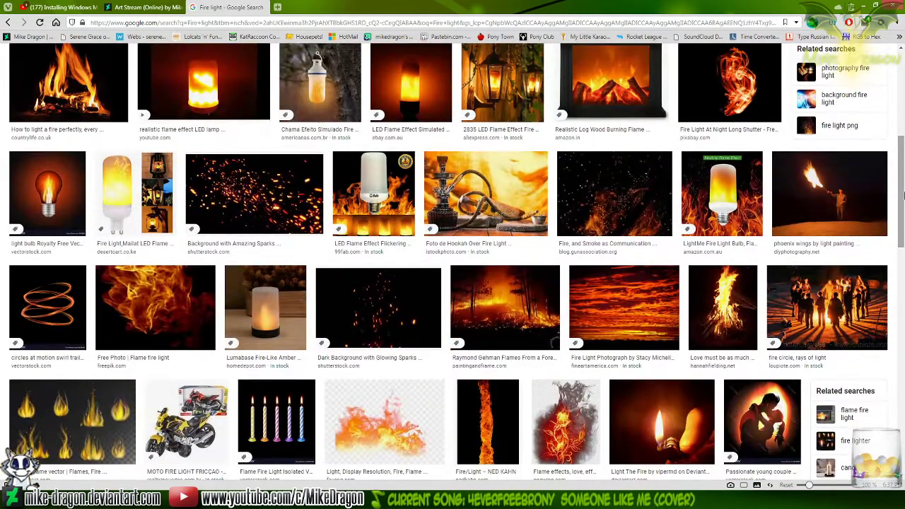
scroll(903, 196, "down", 3)
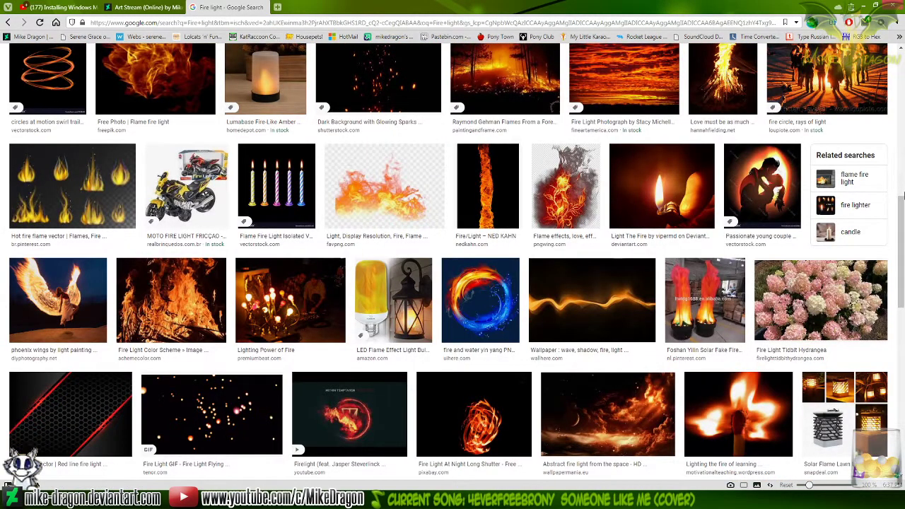
scroll(902, 196, "down", 2)
scroll(903, 196, "down", 3)
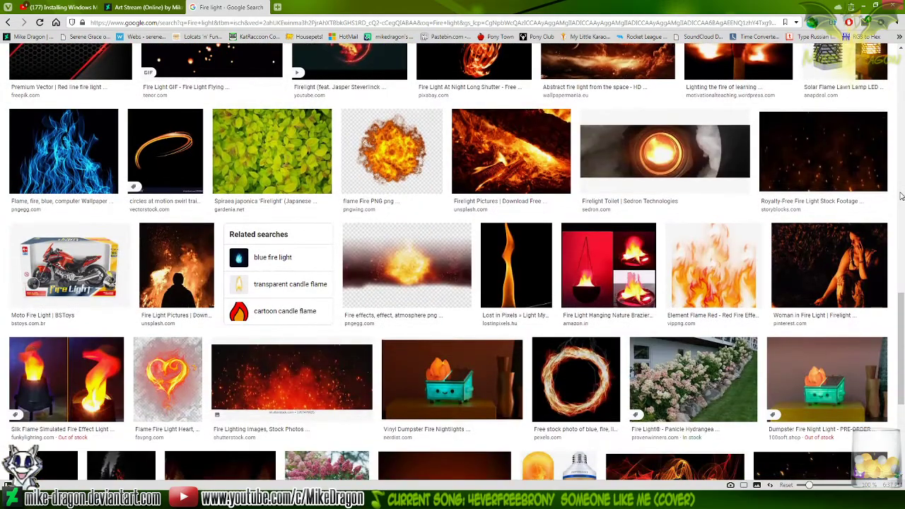
scroll(903, 196, "down", 2)
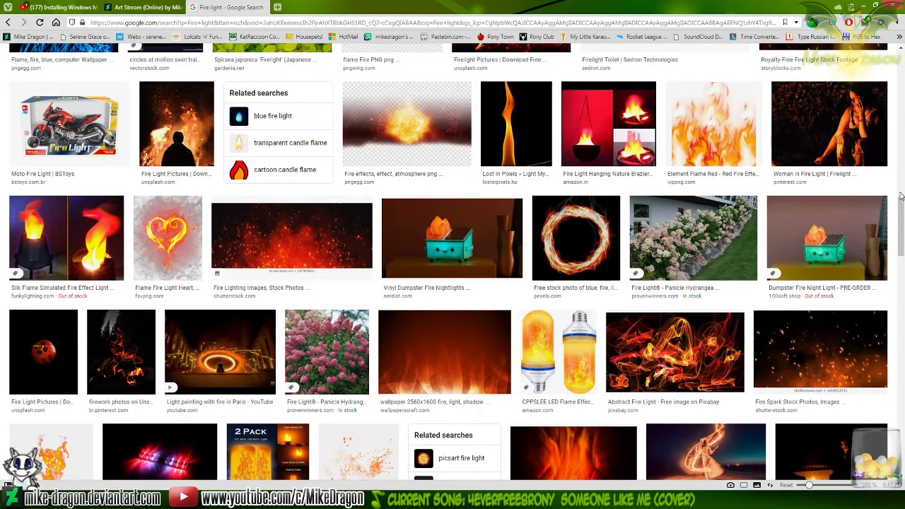
scroll(901, 196, "down", 3)
scroll(900, 196, "down", 2)
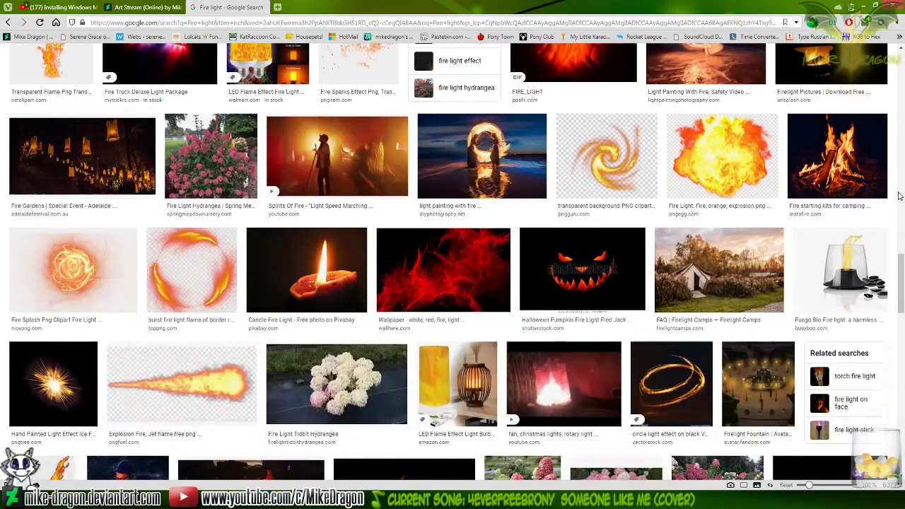
scroll(898, 196, "down", 2)
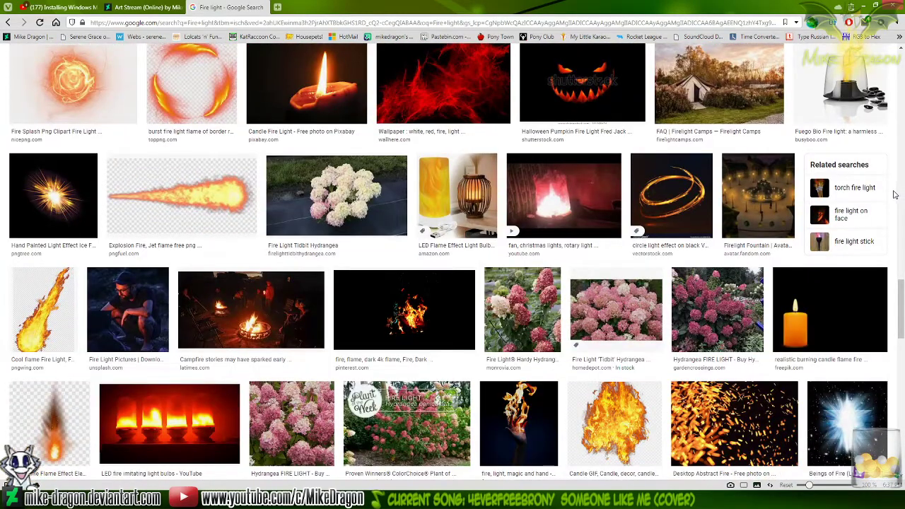
scroll(894, 195, "down", 3)
scroll(894, 194, "down", 2)
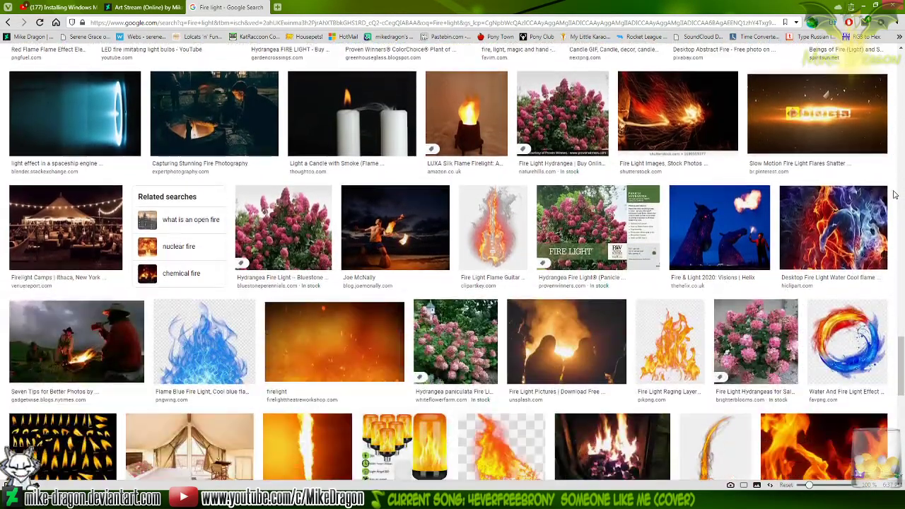
scroll(894, 195, "down", 1)
scroll(893, 195, "down", 3)
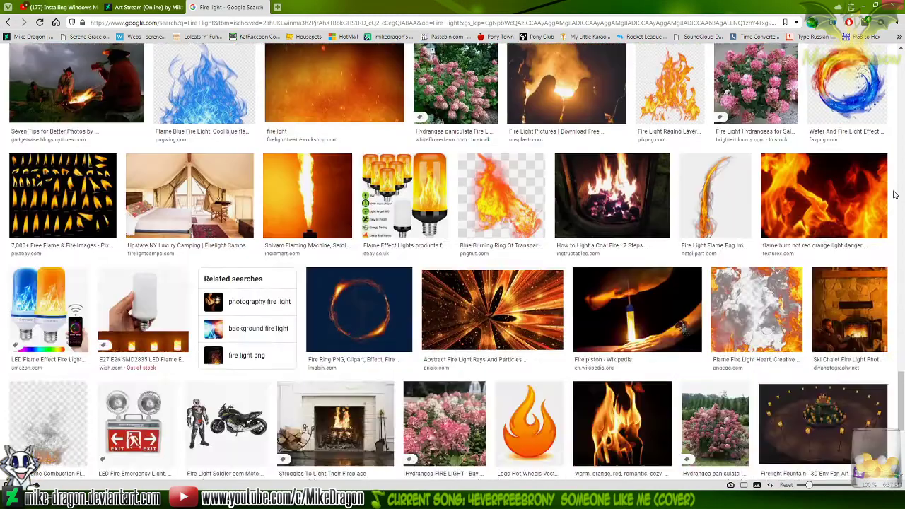
scroll(894, 187, "down", 2)
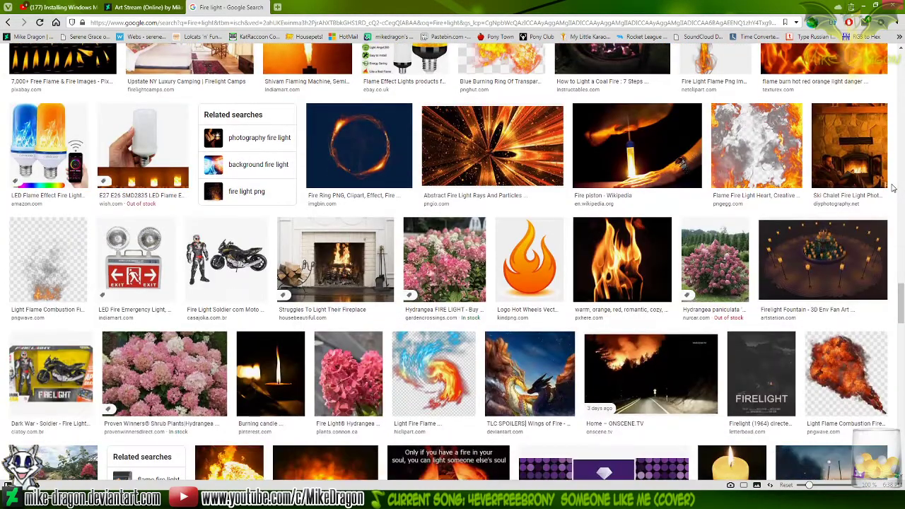
scroll(894, 188, "down", 3)
scroll(893, 185, "up", 1)
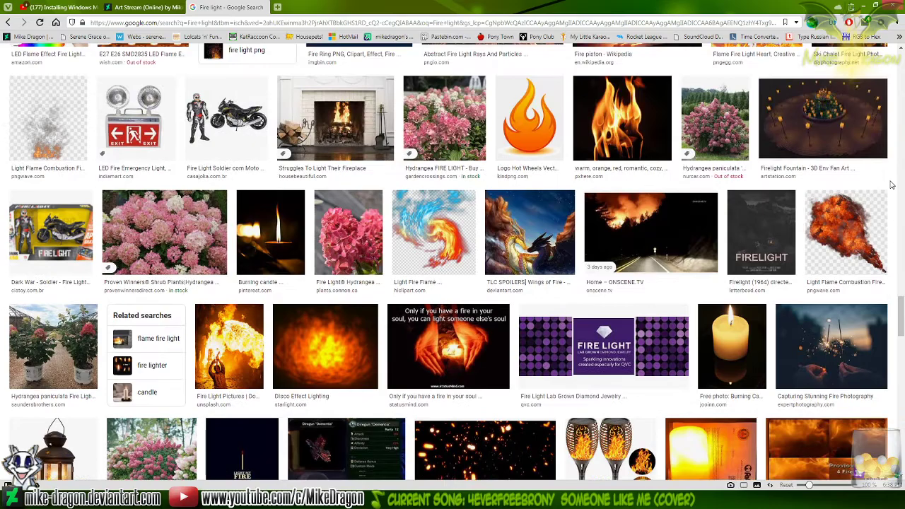
scroll(892, 180, "down", 3)
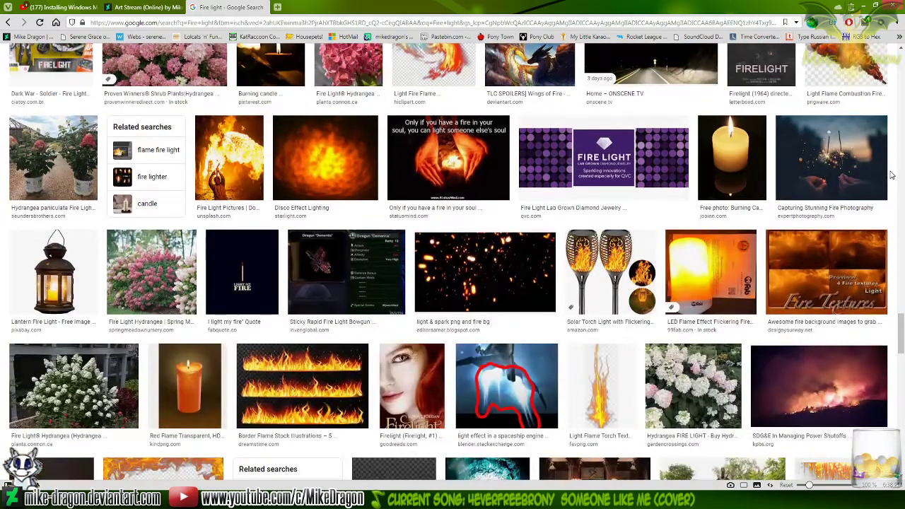
scroll(892, 175, "down", 2)
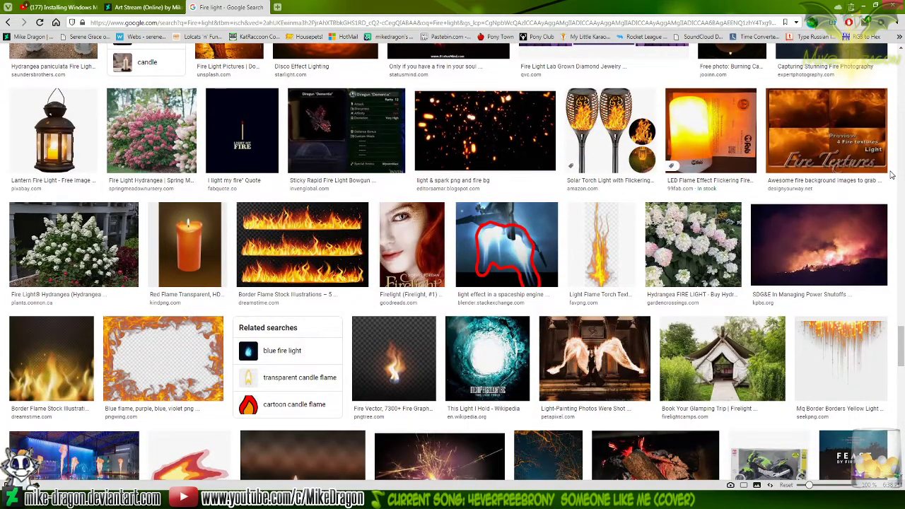
scroll(893, 174, "down", 2)
scroll(893, 174, "down", 5)
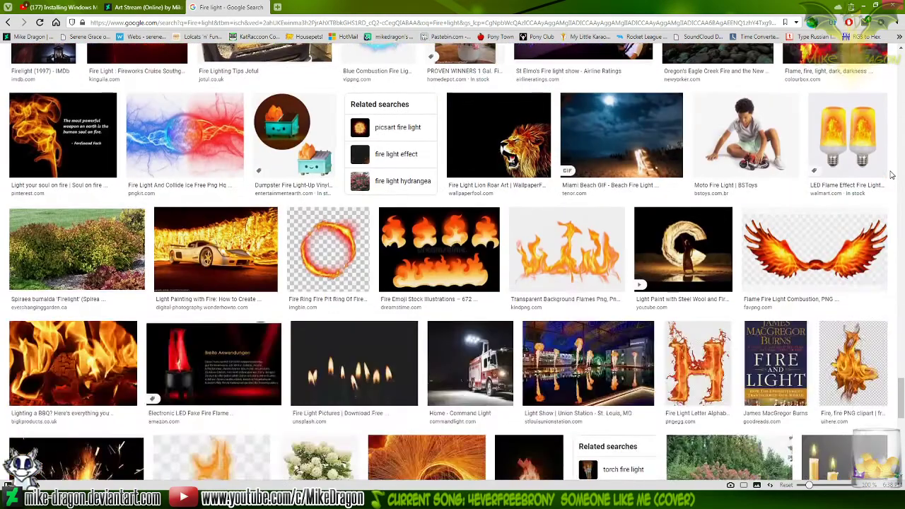
scroll(893, 175, "down", 1)
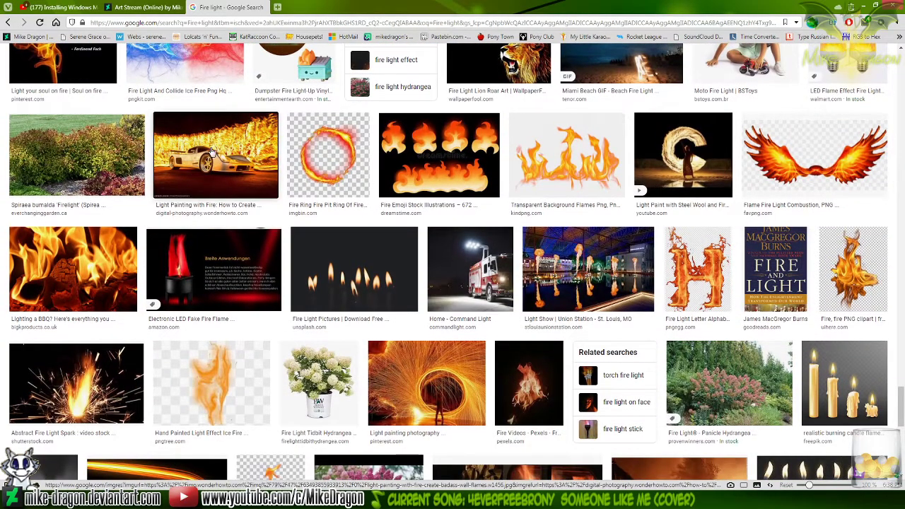
- Preview the photo of the car before a wall of flames and the related "DIY: How to Make a Wall of Fire" image, and close the preview
left_click(258, 155)
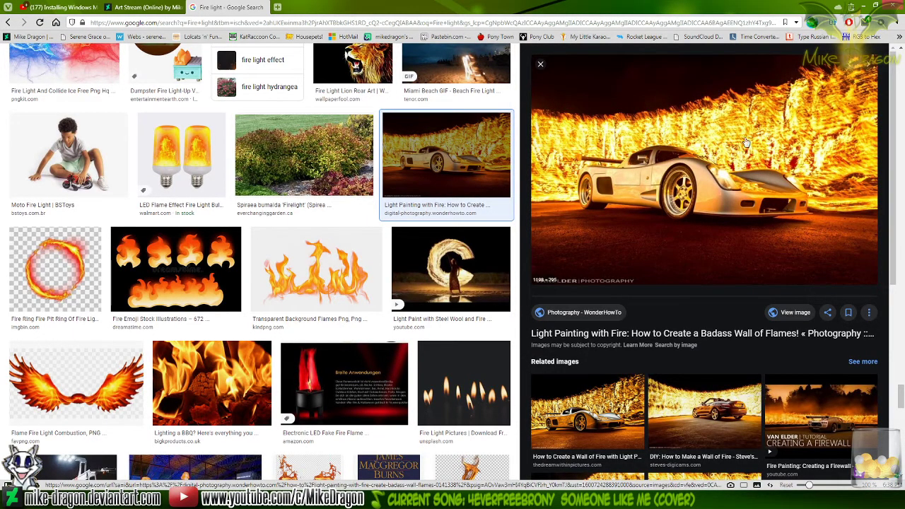
left_click(697, 410)
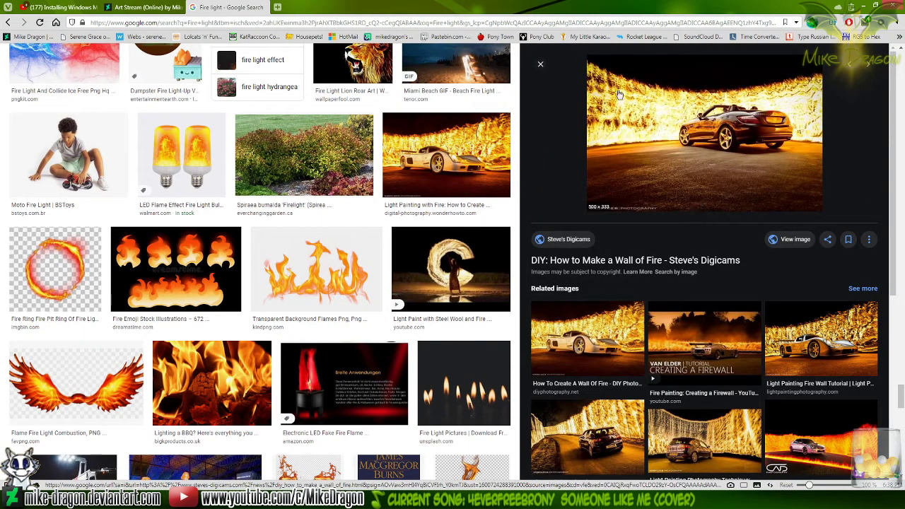
left_click(541, 64)
- Examine the remaining "Fire light" image results further down the page for usable fire references
scroll(523, 227, "down", 5)
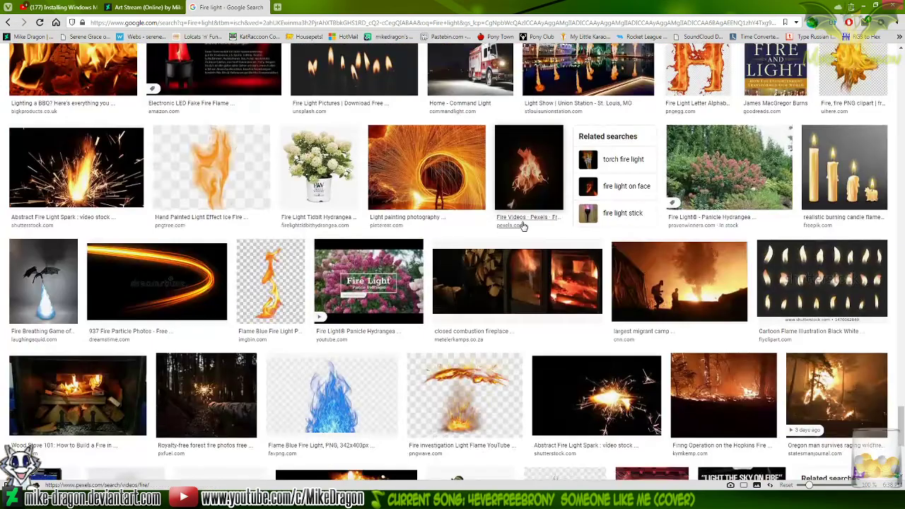
scroll(643, 245, "down", 1)
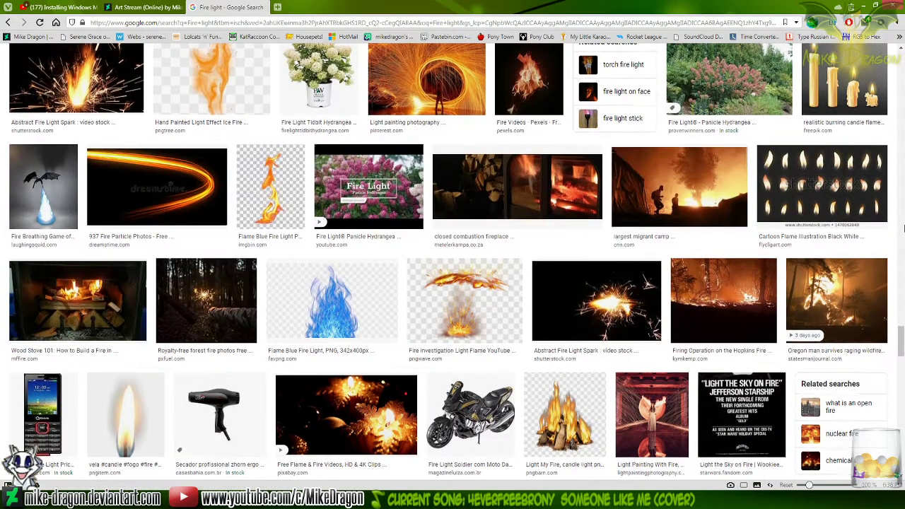
scroll(902, 228, "down", 4)
scroll(898, 227, "down", 3)
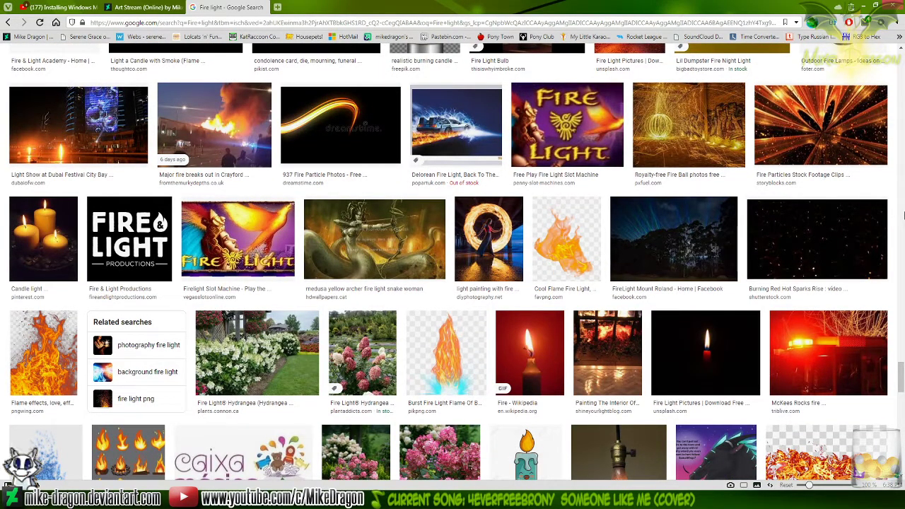
scroll(904, 216, "down", 5)
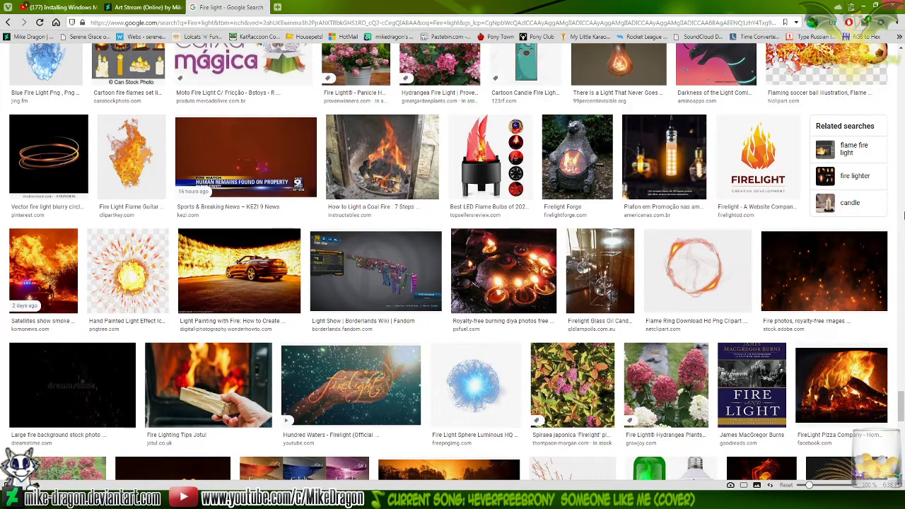
scroll(904, 216, "down", 1)
scroll(904, 216, "down", 2)
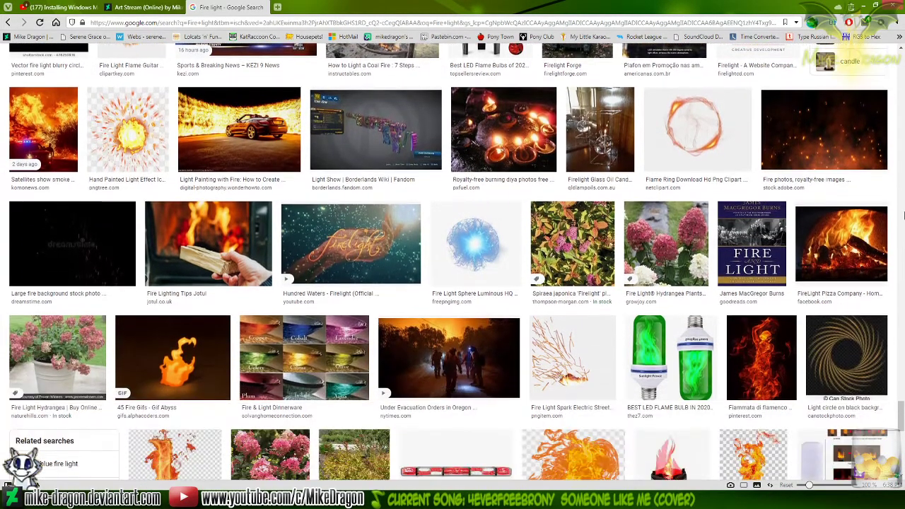
scroll(903, 215, "down", 2)
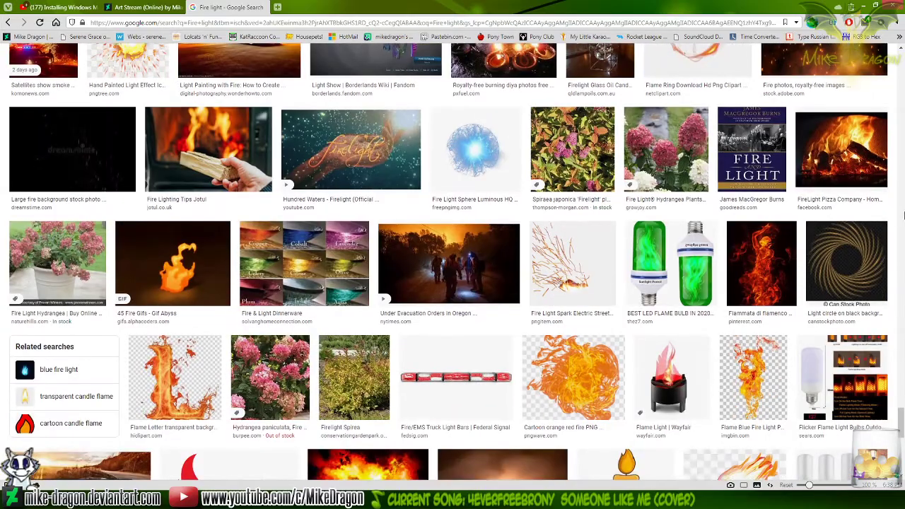
scroll(904, 216, "down", 3)
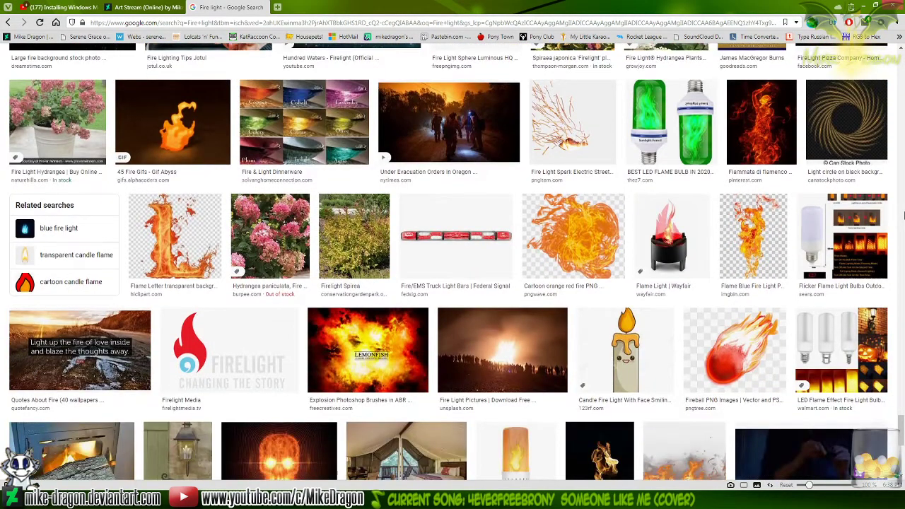
scroll(904, 215, "down", 4)
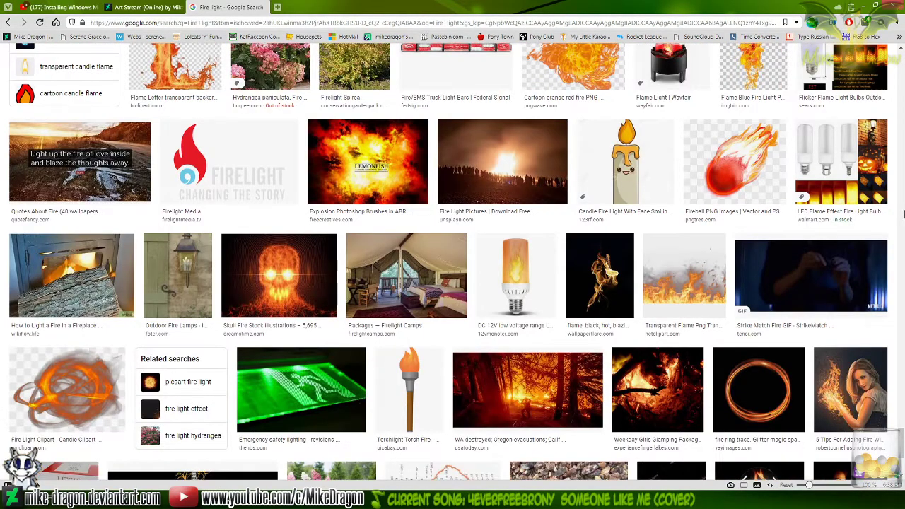
- Replace the image search query with "Dragon fire" and run the search
scroll(903, 208, "up", 15)
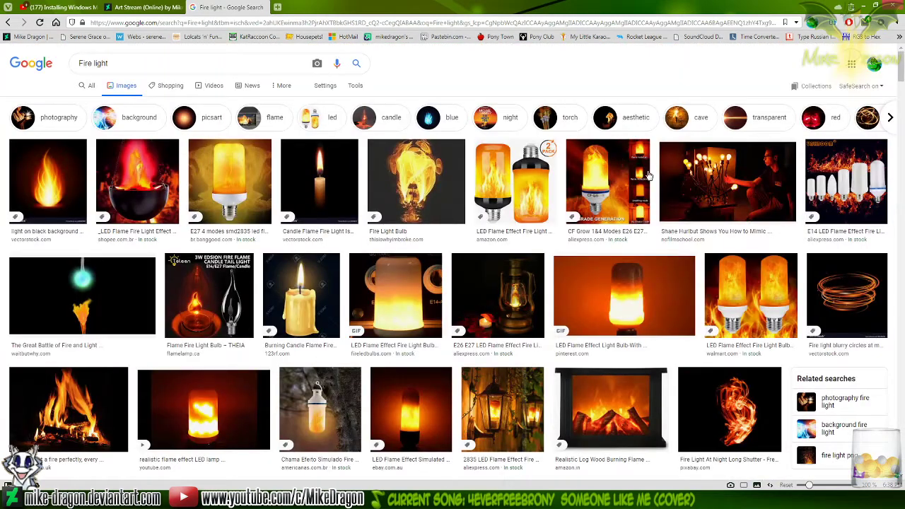
left_click(121, 68)
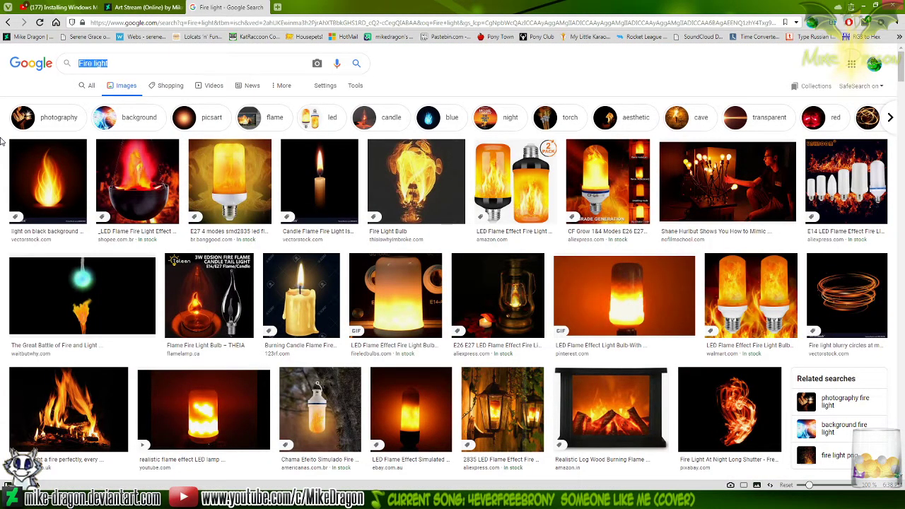
type("Dragon fire")
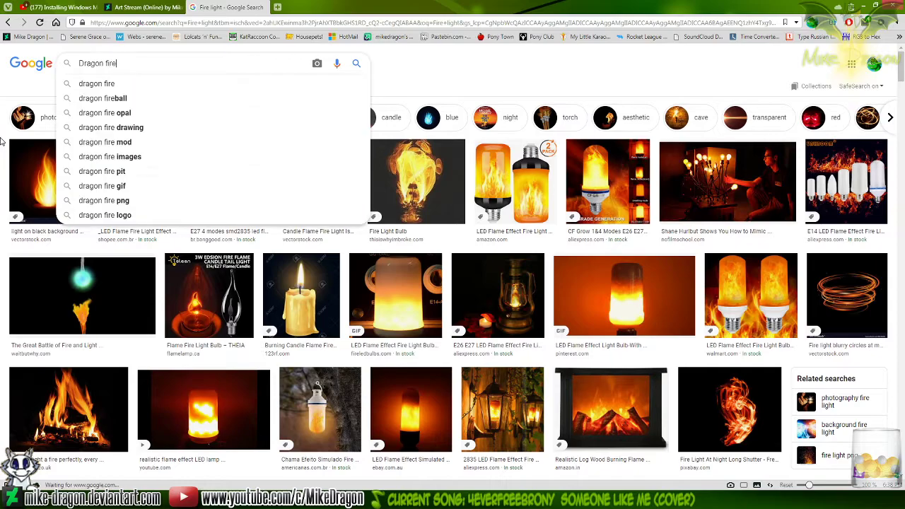
key("Return")
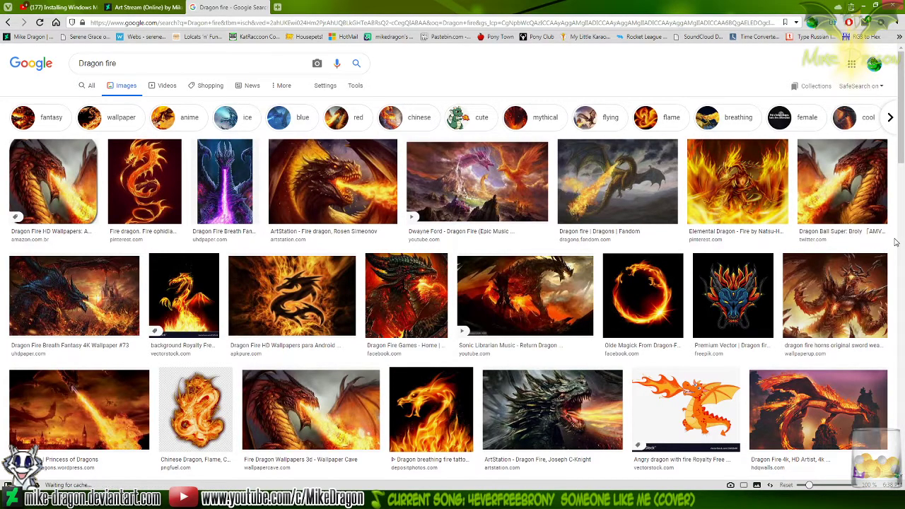
- Preview the "Dragon Fire 4k" image from HDQwalls, close it and browse further dragon fire results
left_click(809, 417)
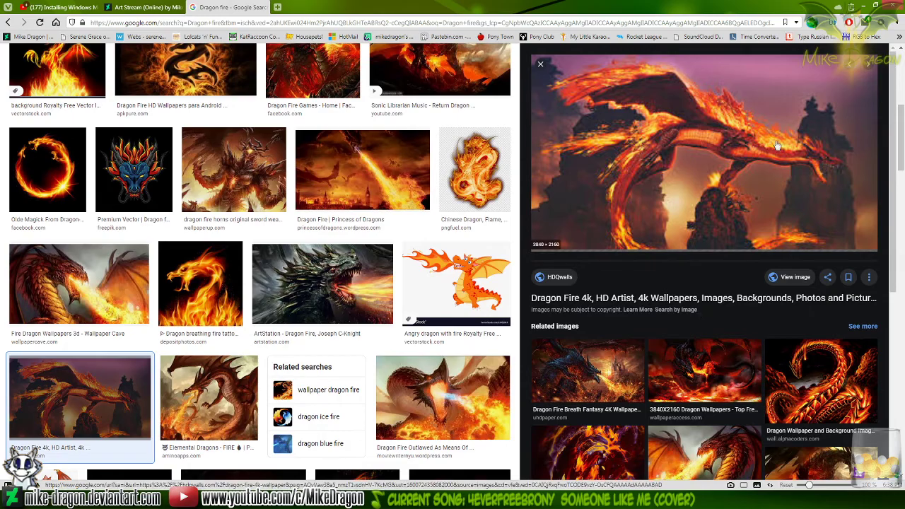
left_click(542, 64)
scroll(542, 212, "down", 5)
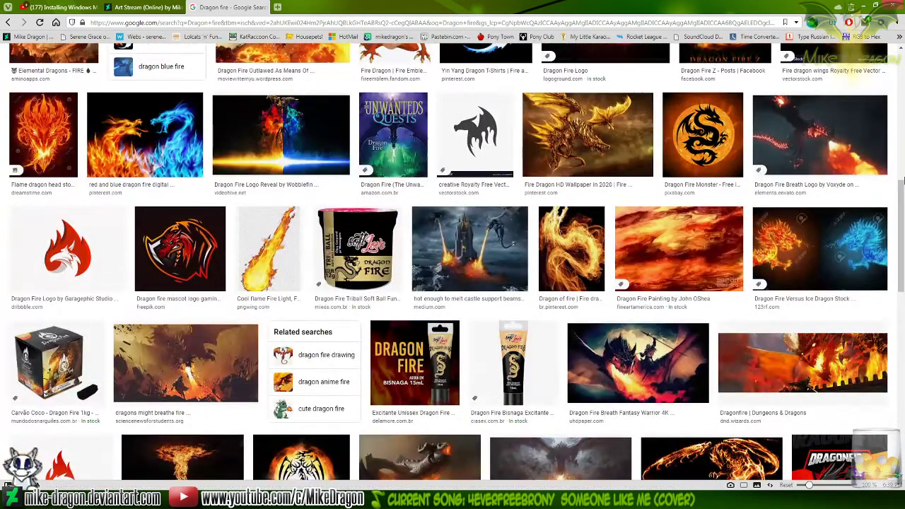
scroll(902, 182, "down", 3)
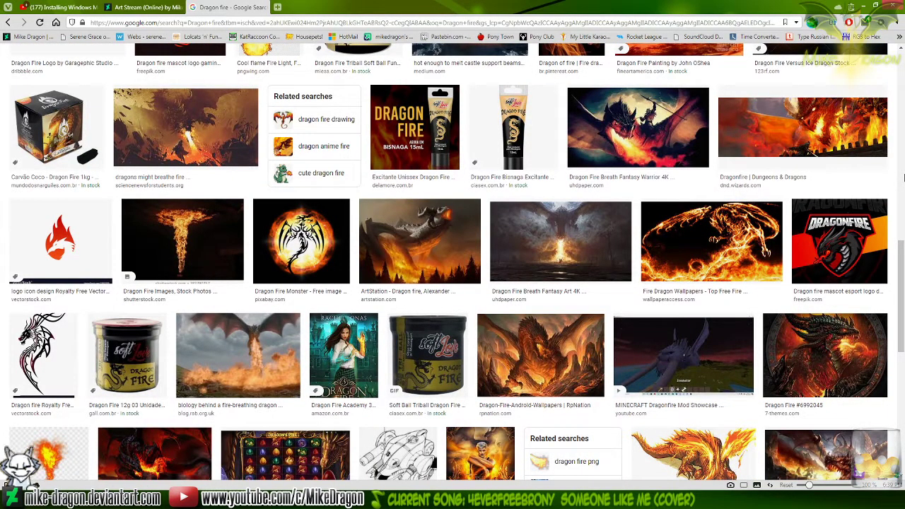
scroll(903, 178, "down", 3)
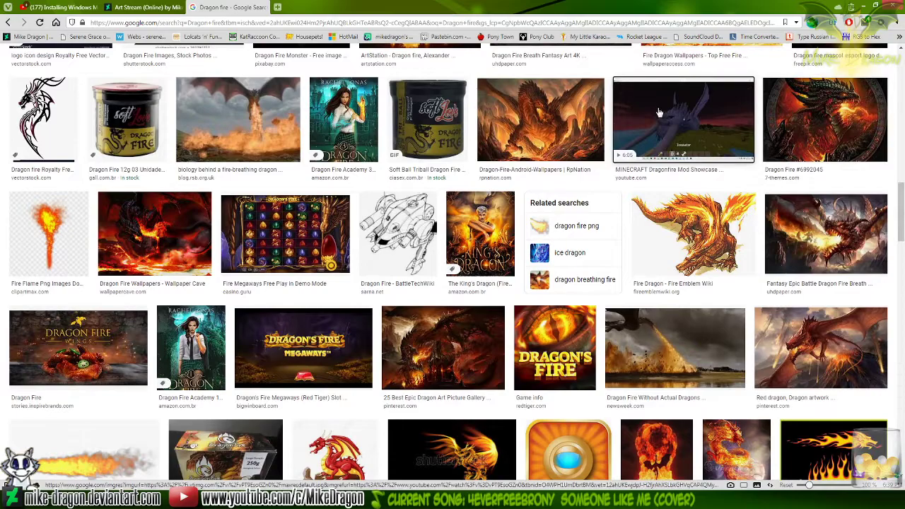
- Preview the "MINECRAFT Dragonfire Mod Showcase" image and its related Bewilderbeast image, close the preview and continue down the results
left_click(658, 92)
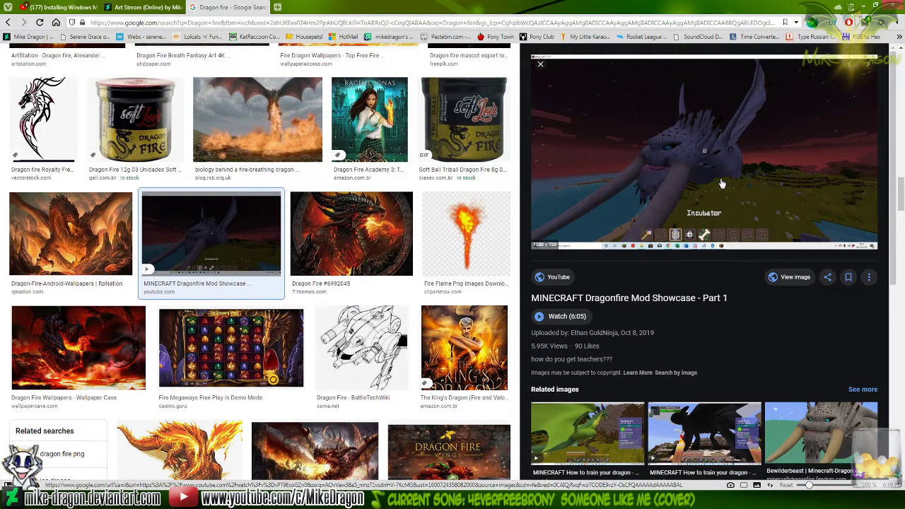
left_click(819, 421)
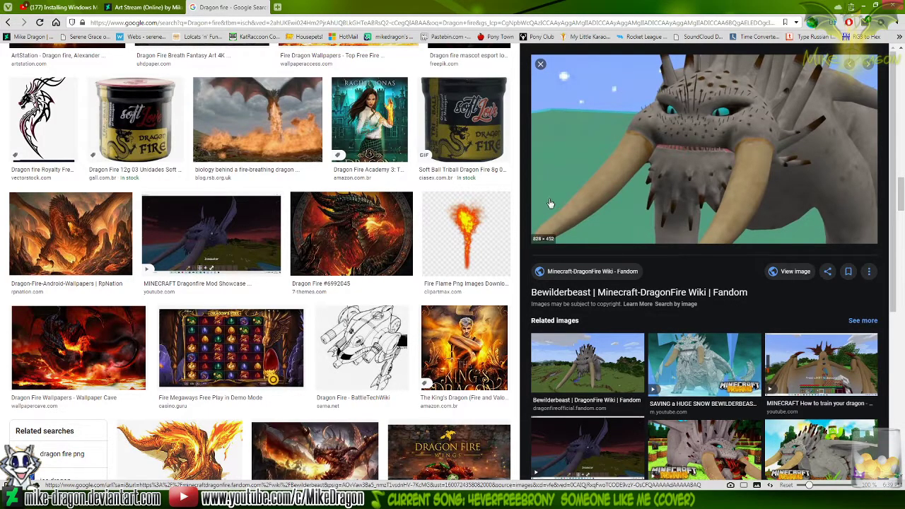
left_click(540, 63)
scroll(566, 88, "down", 3)
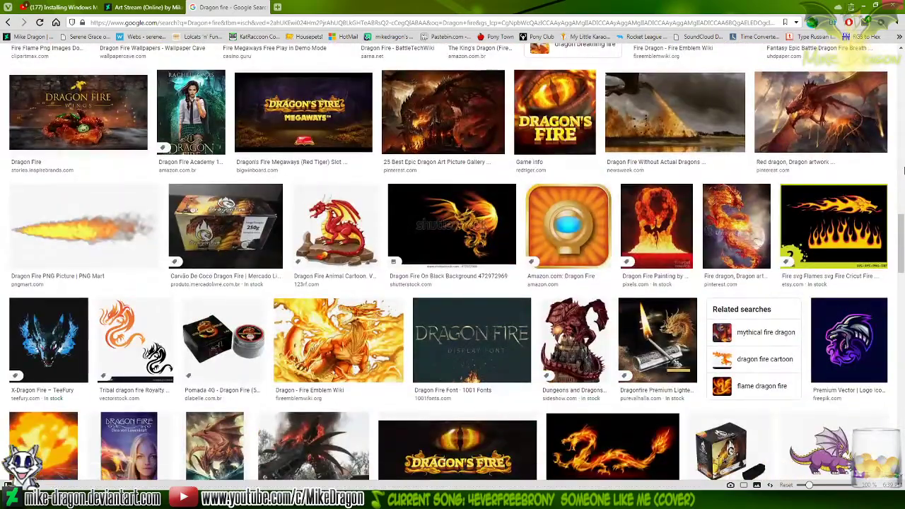
- Browse further dragon fire results, preview the Pinterest image "Dragon fire | Fire dragon, Fire designs, Dragon" and close the preview
scroll(902, 171, "up", 2)
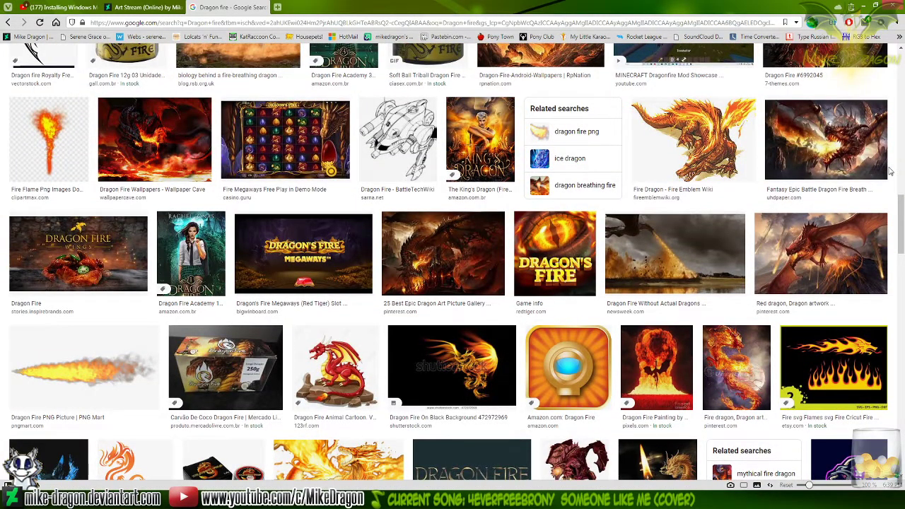
scroll(898, 183, "down", 3)
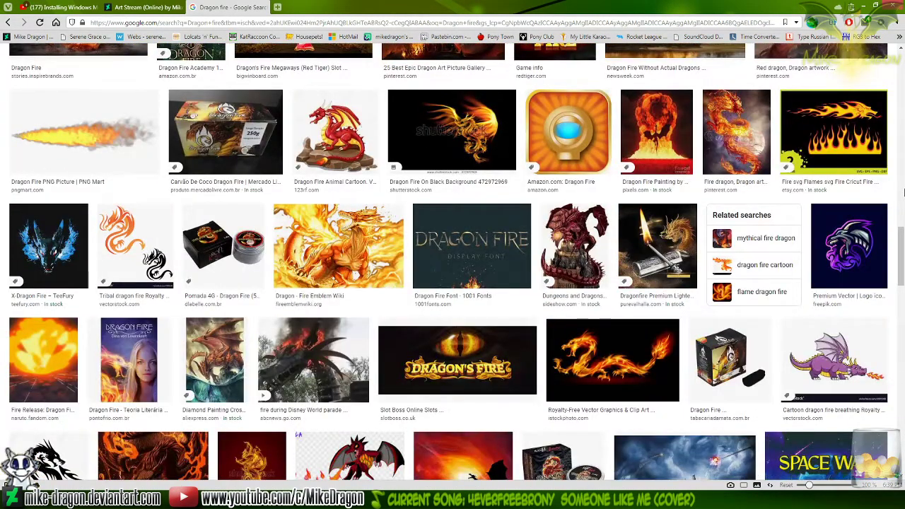
scroll(903, 193, "down", 3)
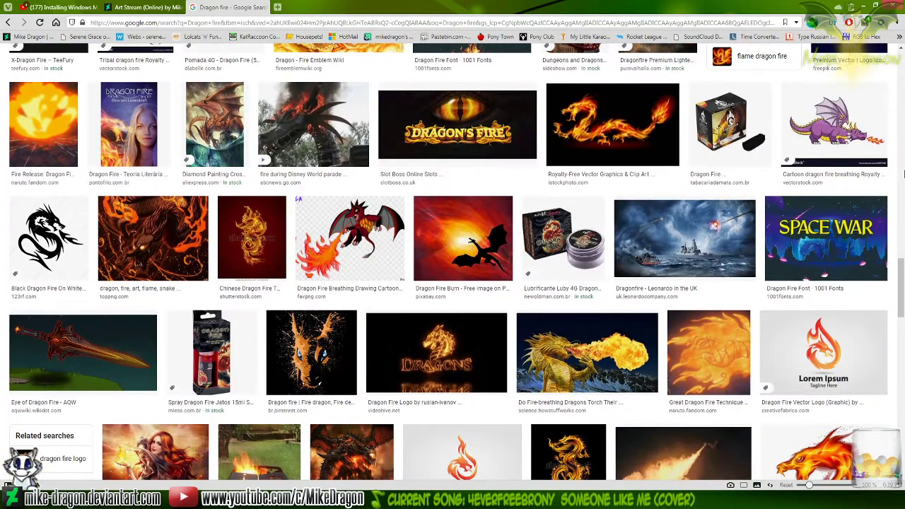
scroll(903, 172, "down", 1)
left_click(311, 305)
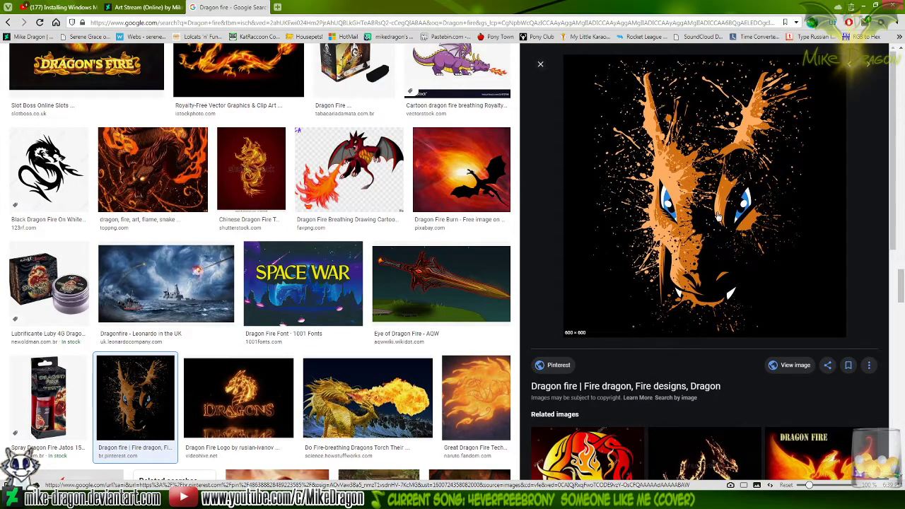
left_click(540, 65)
- Preview the POPSUGAR image "How Hot Is Dragon Fire on Game of Thrones?", examine its related images and close the search tab
scroll(814, 151, "down", 4)
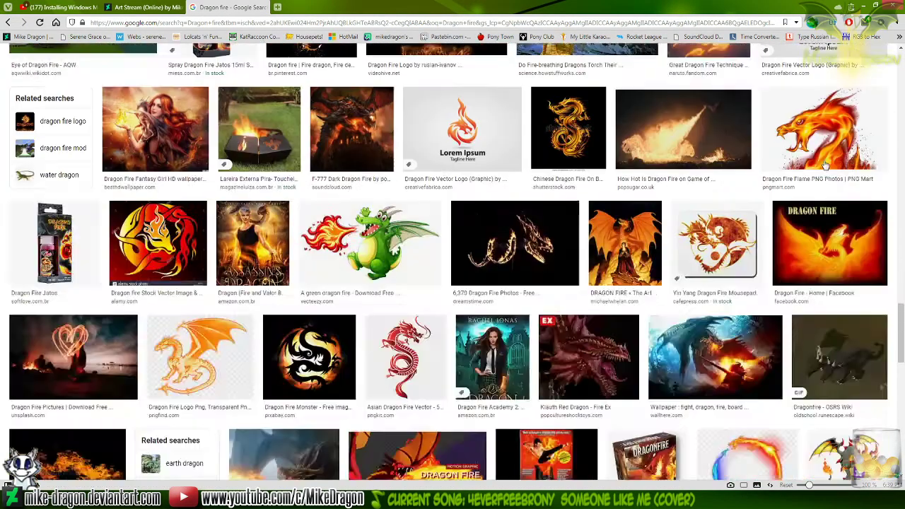
scroll(868, 155, "down", 1)
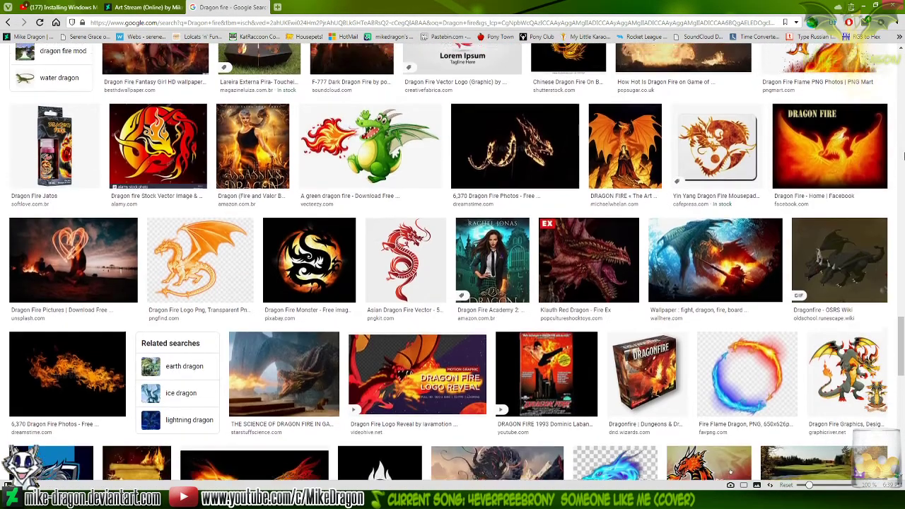
scroll(868, 155, "up", 2)
left_click(666, 166)
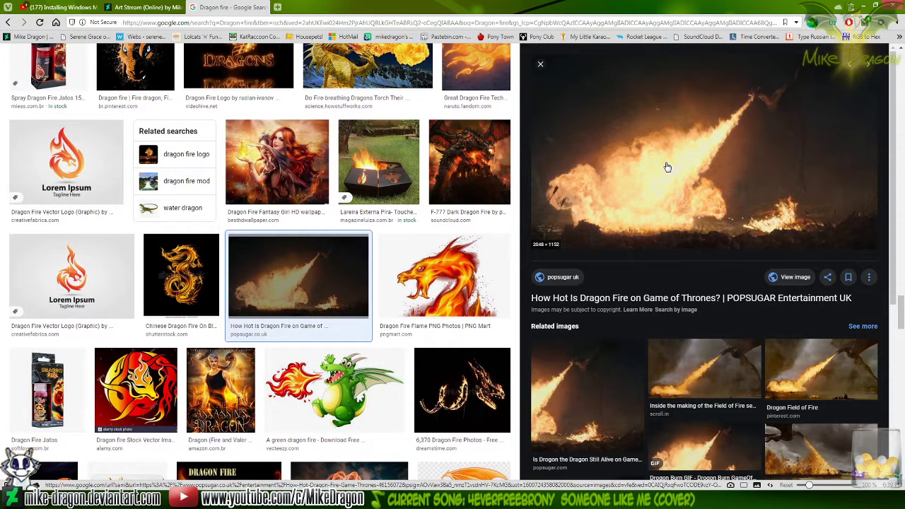
scroll(682, 337, "down", 3)
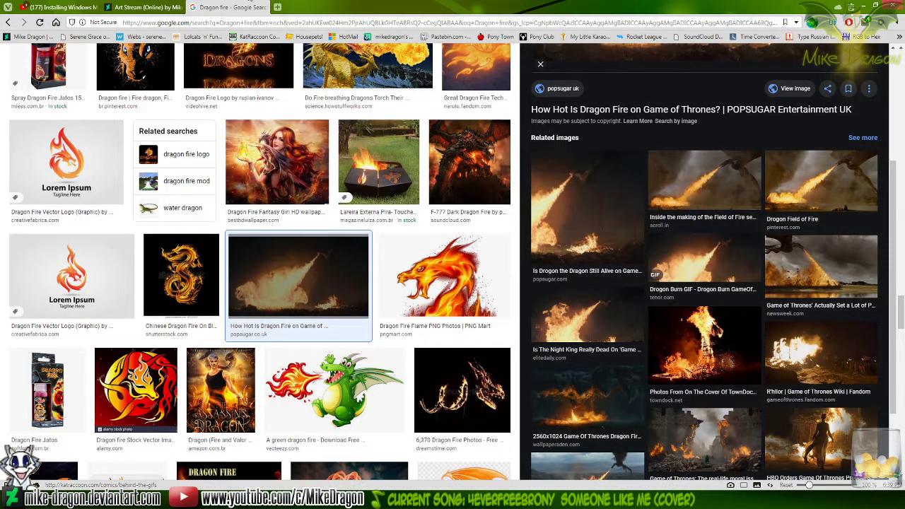
left_click(266, 7)
- Switch to Photoshop and examine the cast light across the whole painting and on the stone path up close
key("alt+Tab")
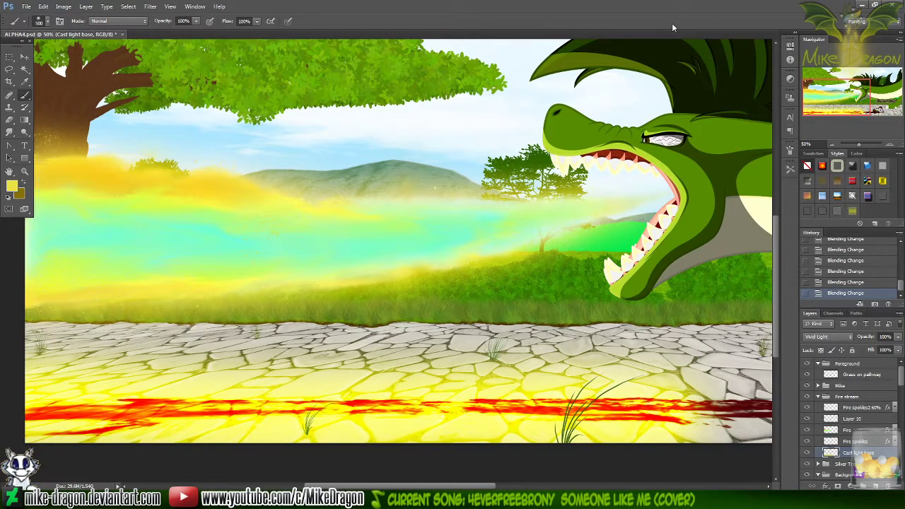
key("ctrl+minus")
key("ctrl+minus")
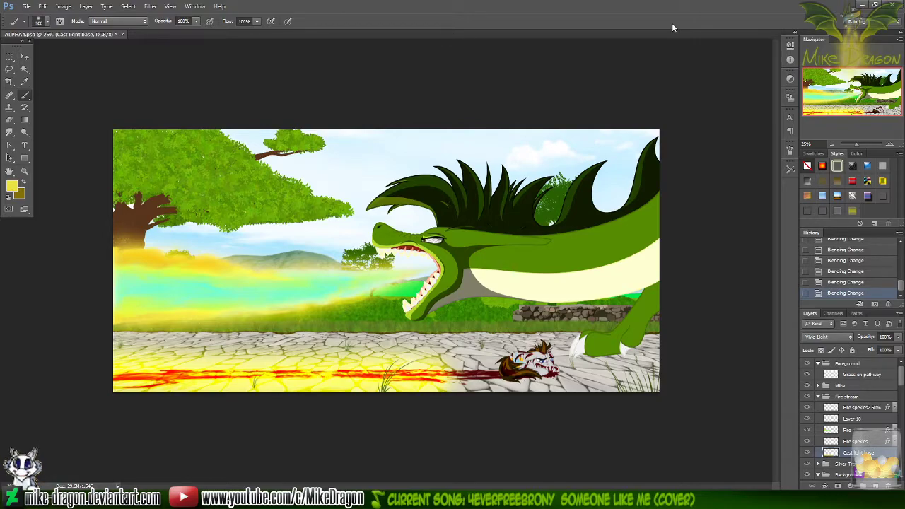
key("ctrl+plus")
key("ctrl+plus")
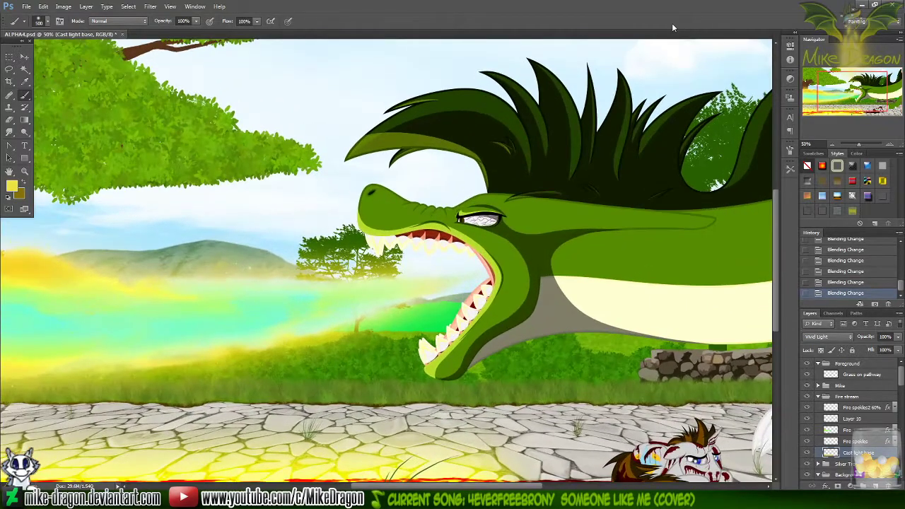
scroll(424, 311, "down", 5)
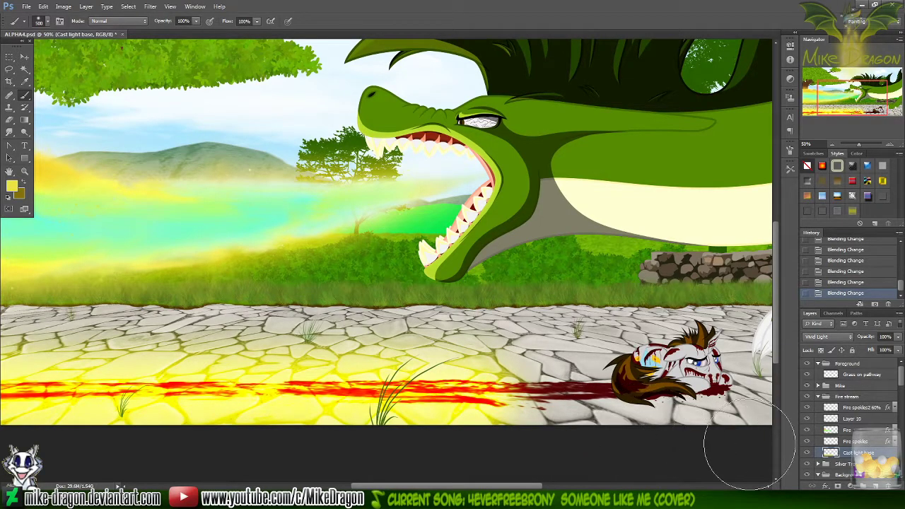
- Duplicate the "Cast light base" layer and set the copy's opacity to 50%
right_click(857, 453)
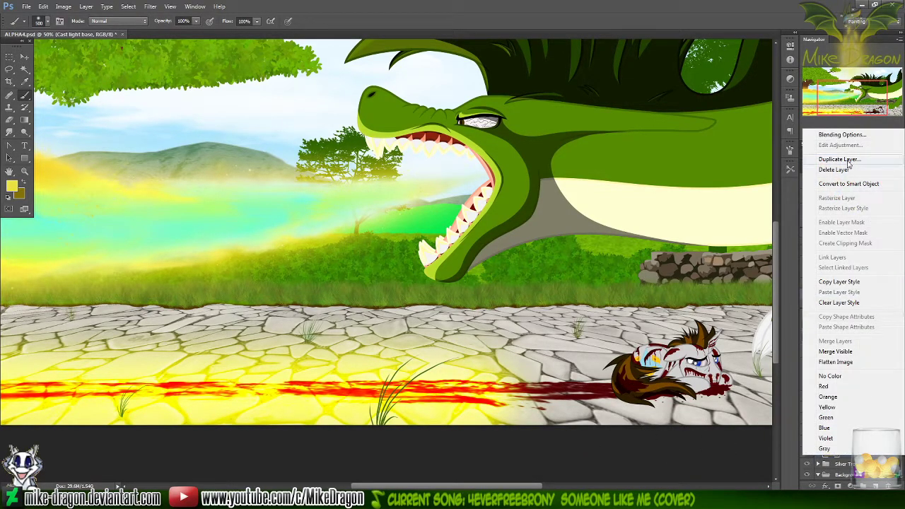
left_click(840, 162)
key("Return")
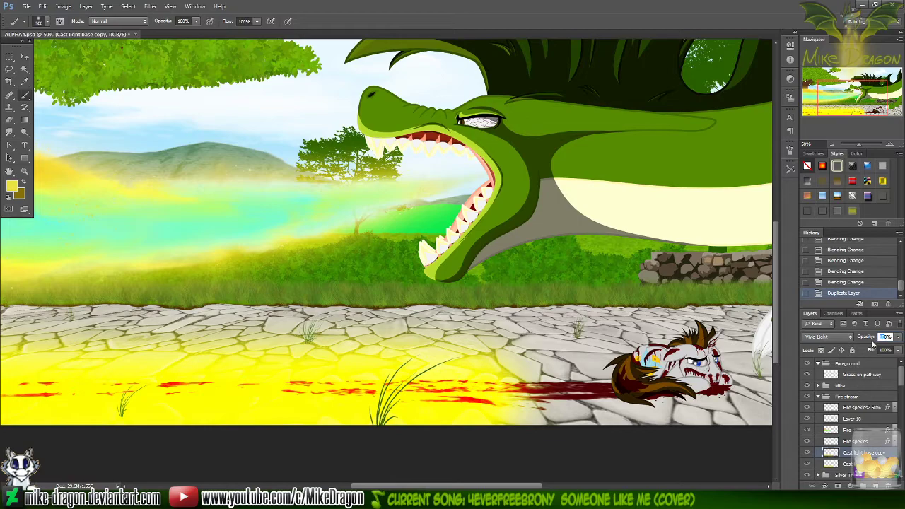
type("50")
key("Return")
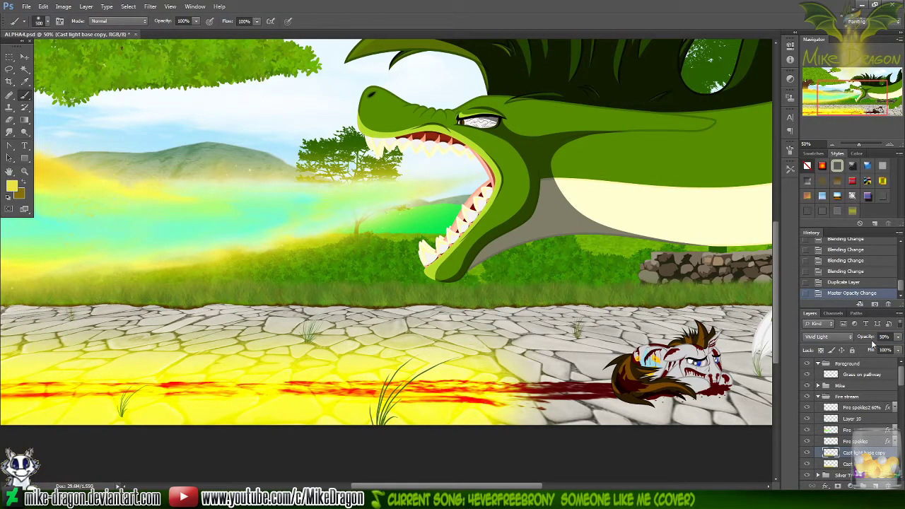
- Move the duplicated cast light along the stone path toward the wounded pony
key("v")
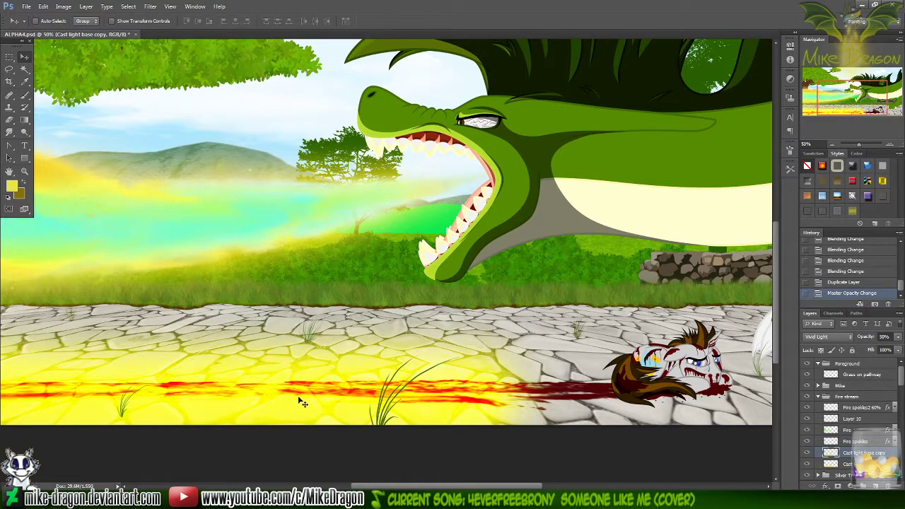
left_click_drag(298, 396, 403, 402)
left_click_drag(458, 407, 469, 404)
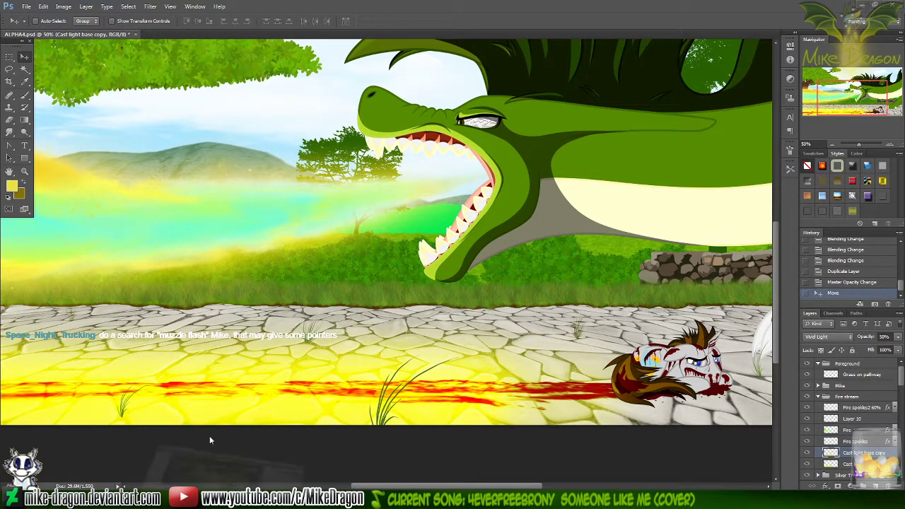
- Switch to the web browser and run an image search for "Muzzle flash" in a new tab
key("alt+Tab")
left_click(191, 7)
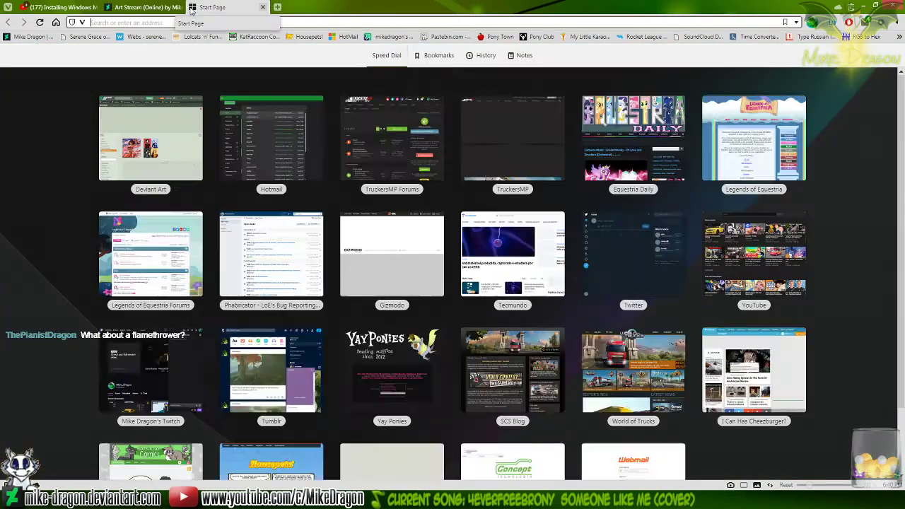
type("Muzzle")
type("flash")
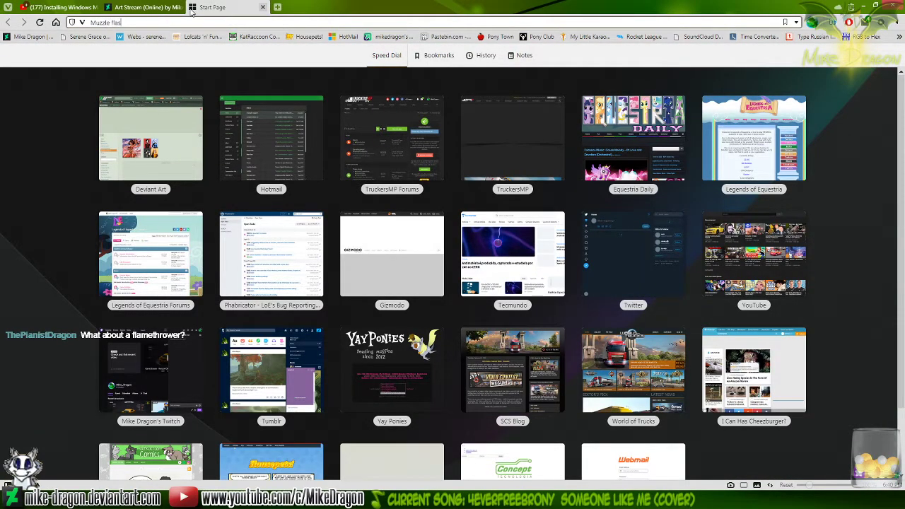
key("Return")
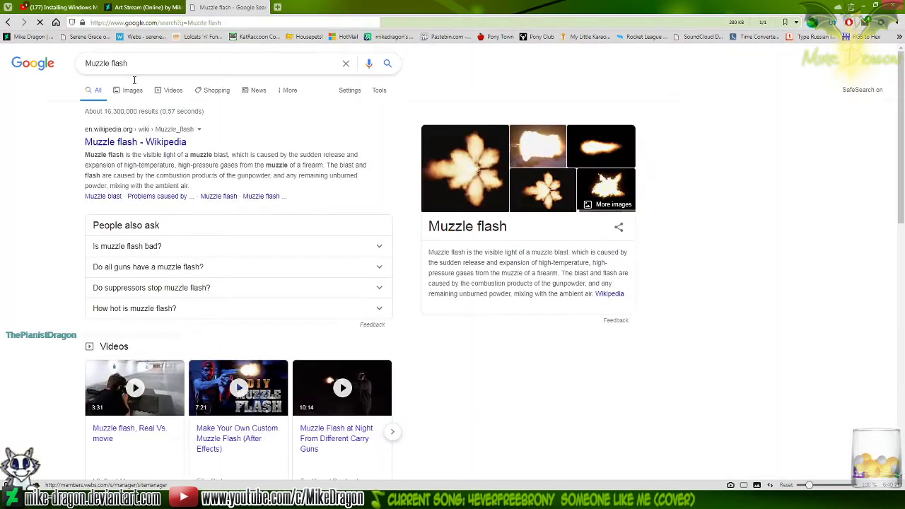
left_click(126, 89)
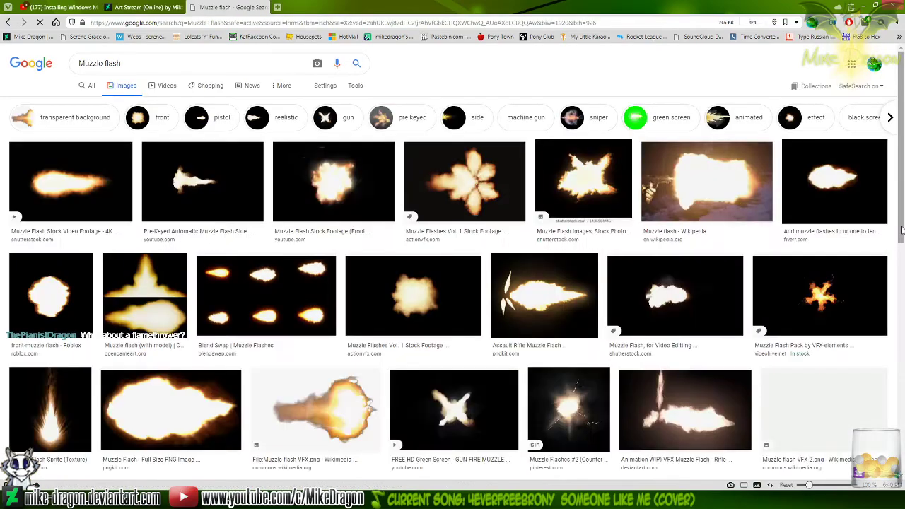
- Examine the muzzle flash results, including the Unreal Engine "Muzzle Flashes" preview and its related images, and close the search tab
scroll(904, 248, "down", 3)
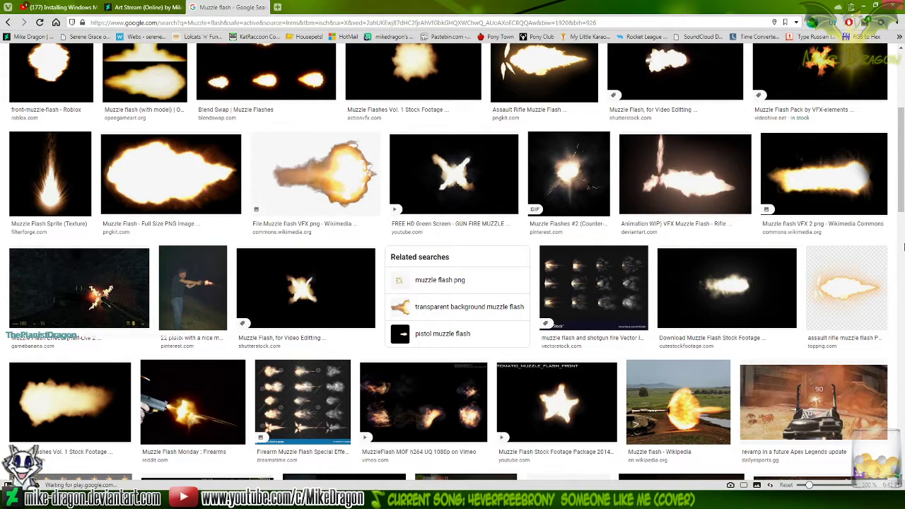
scroll(903, 249, "down", 3)
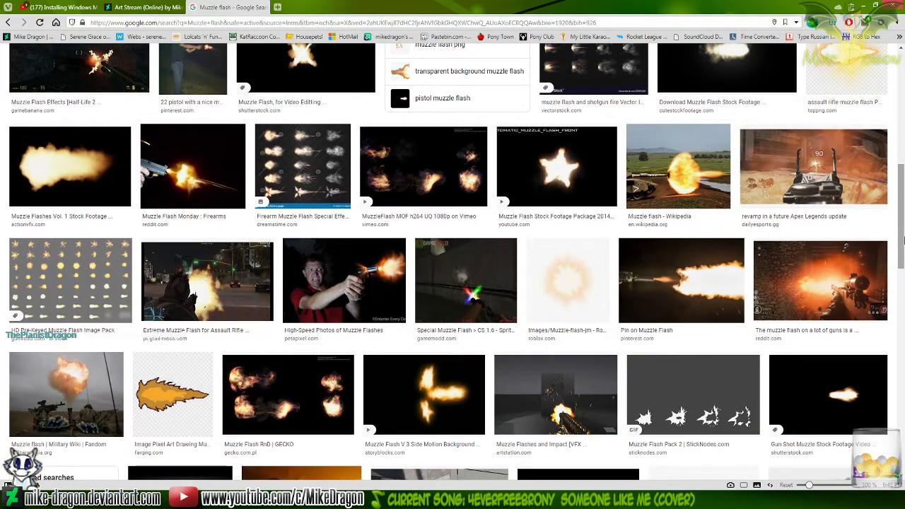
scroll(904, 241, "down", 3)
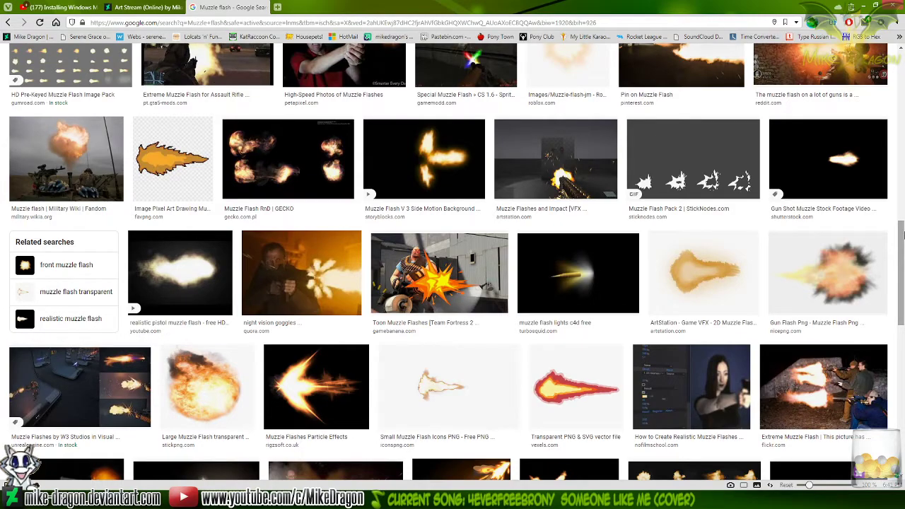
left_click(79, 387)
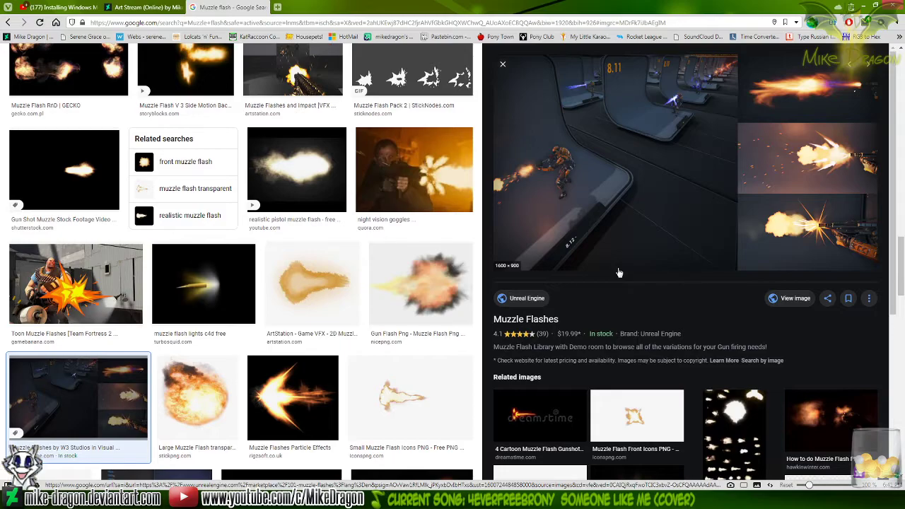
scroll(621, 273, "down", 4)
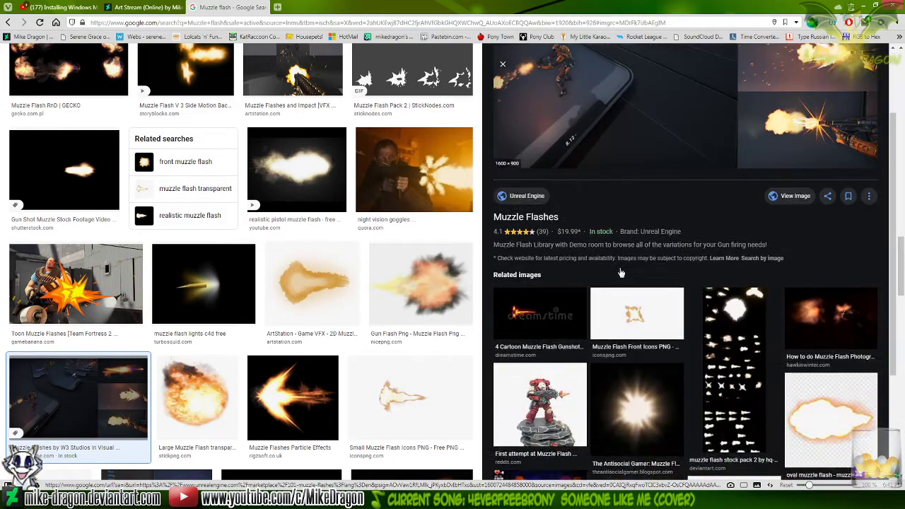
scroll(336, 278, "down", 5)
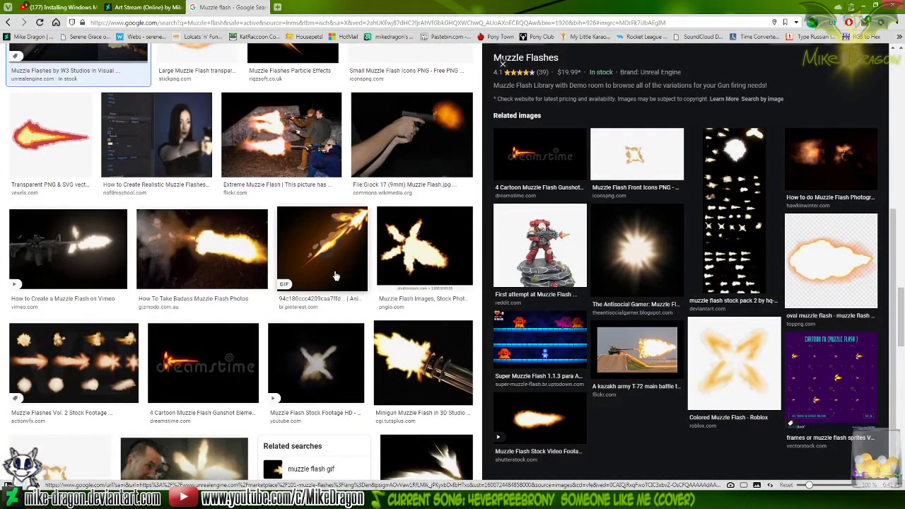
scroll(311, 212, "down", 6)
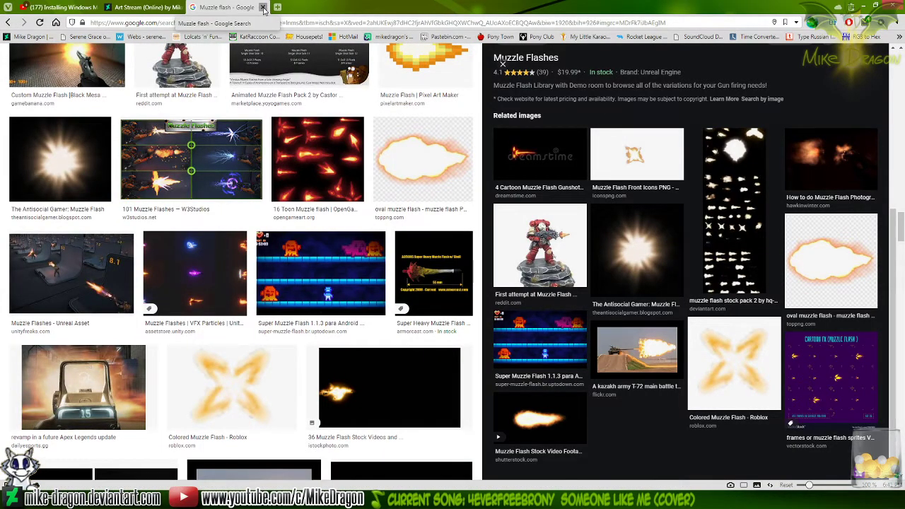
left_click(263, 7)
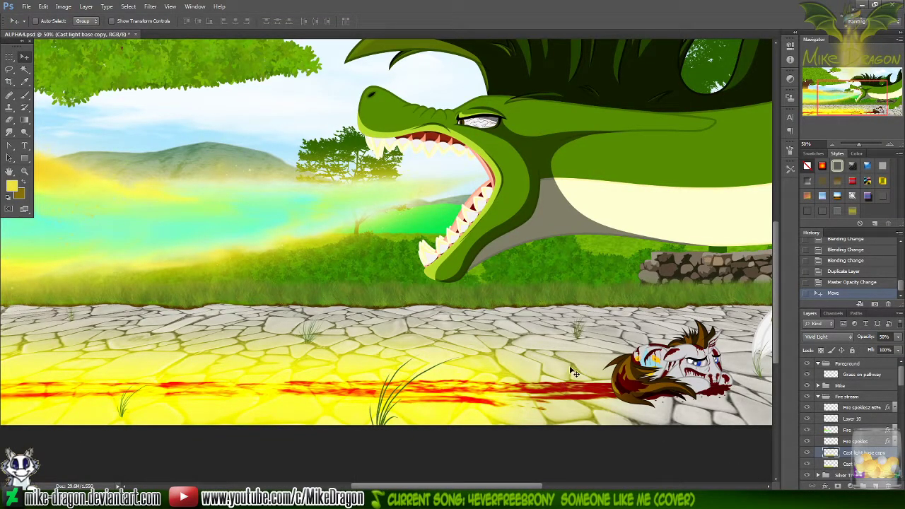
- In Photoshop, delete the "Cast light base copy" layer and add a new empty layer above the cast light base, with the Brush tool active
key("b")
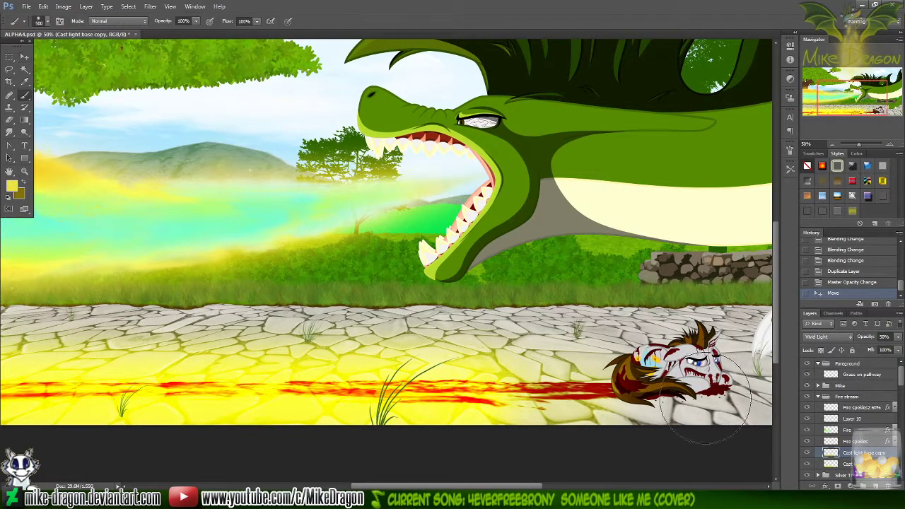
right_click(875, 457)
left_click(850, 284)
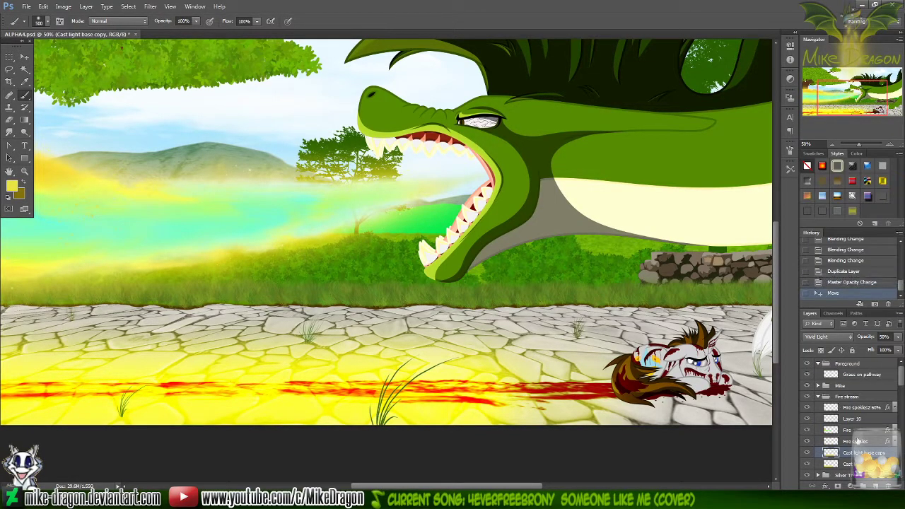
key("Delete")
left_click(876, 486)
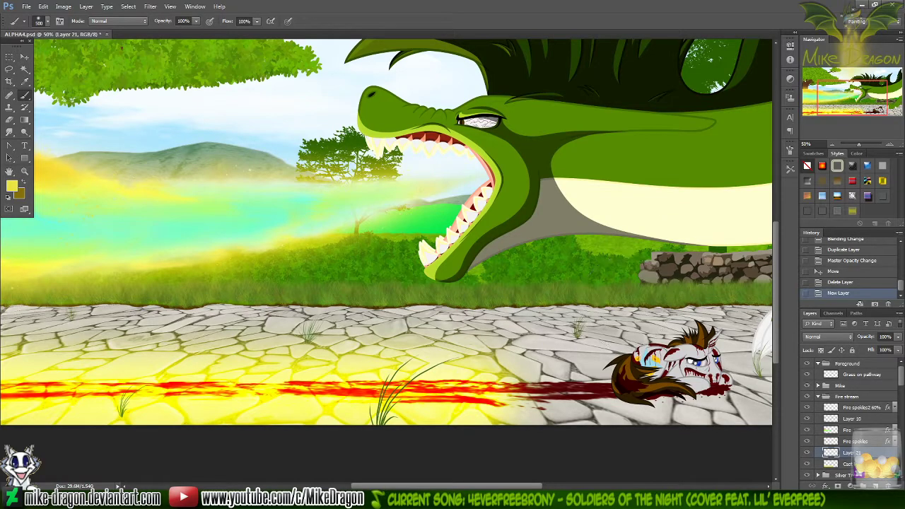
- Switch to the web browser and run an image search for "Flamethrower" in a new tab
key("alt+Tab")
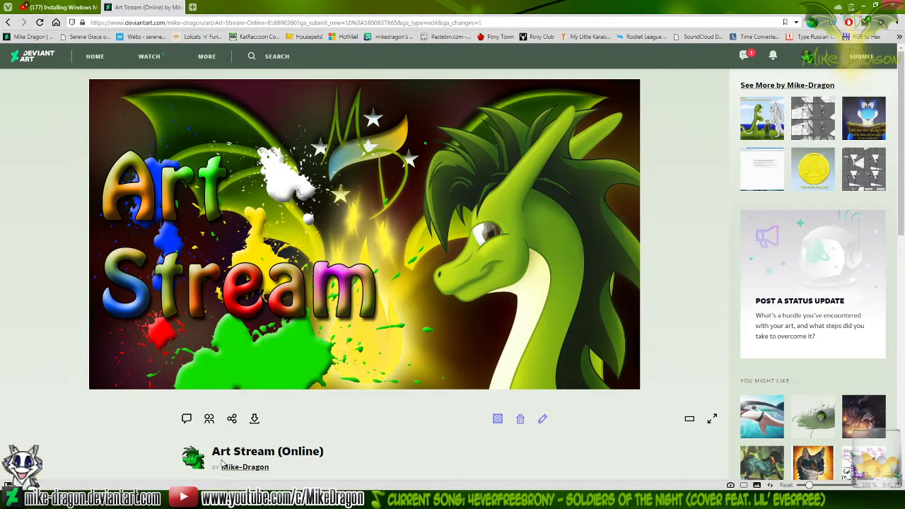
key("ctrl+t")
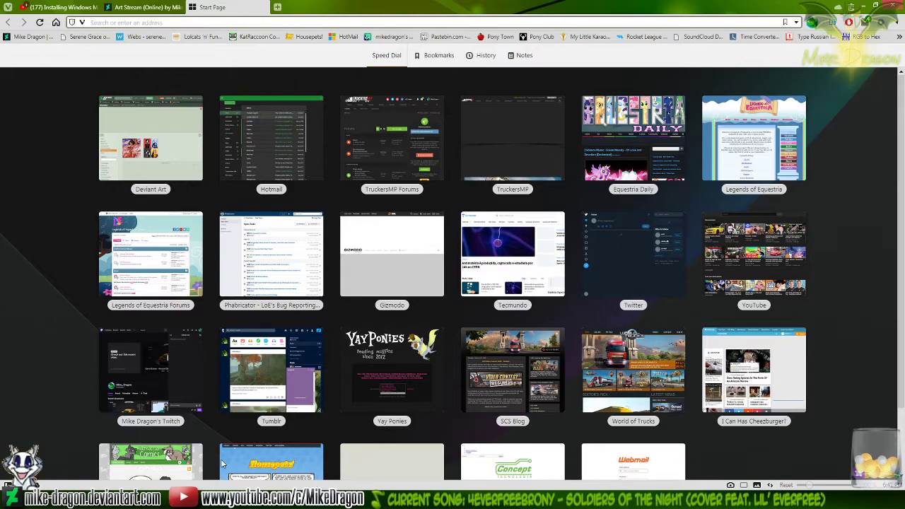
type("Flamethrowe")
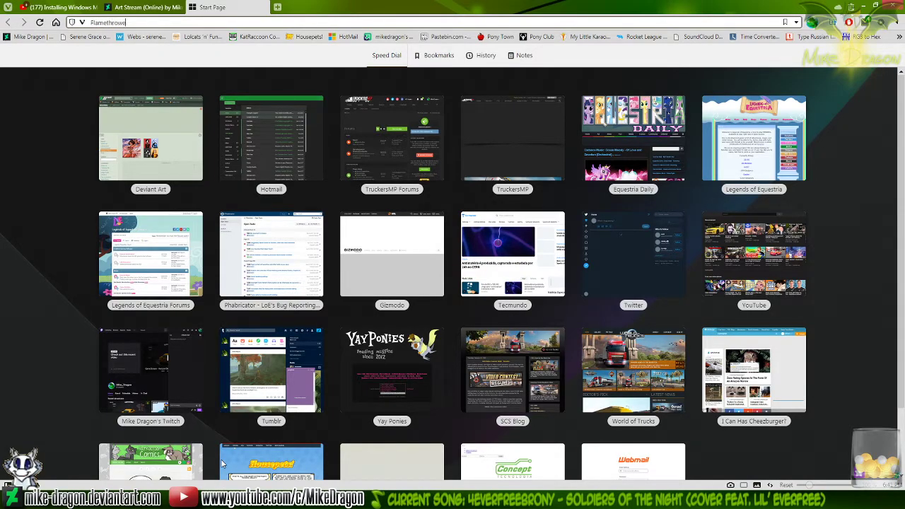
type("r")
key("Return")
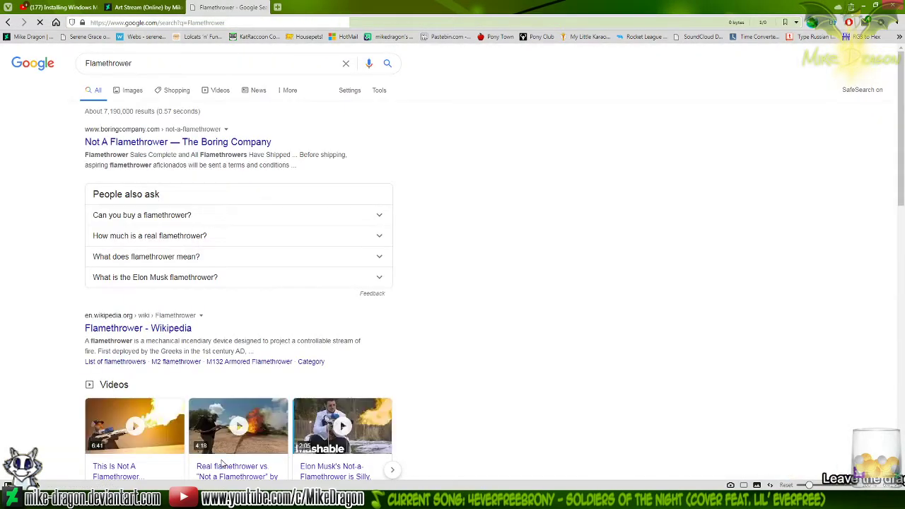
left_click(125, 91)
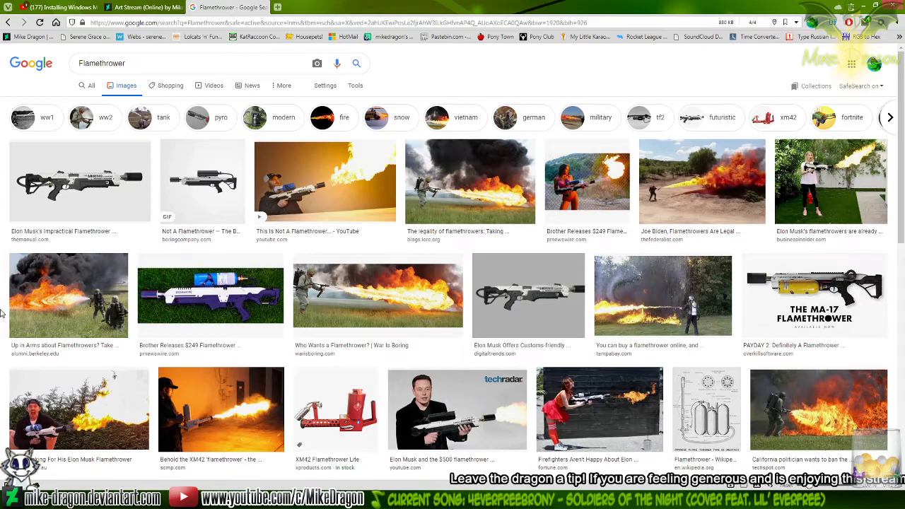
- Examine the Freepik double-flamethrower photo and the battleship photo "wiscon.jpg" at full size for cast light, and return to Photoshop
scroll(3, 314, "down", 3)
scroll(3, 325, "down", 2)
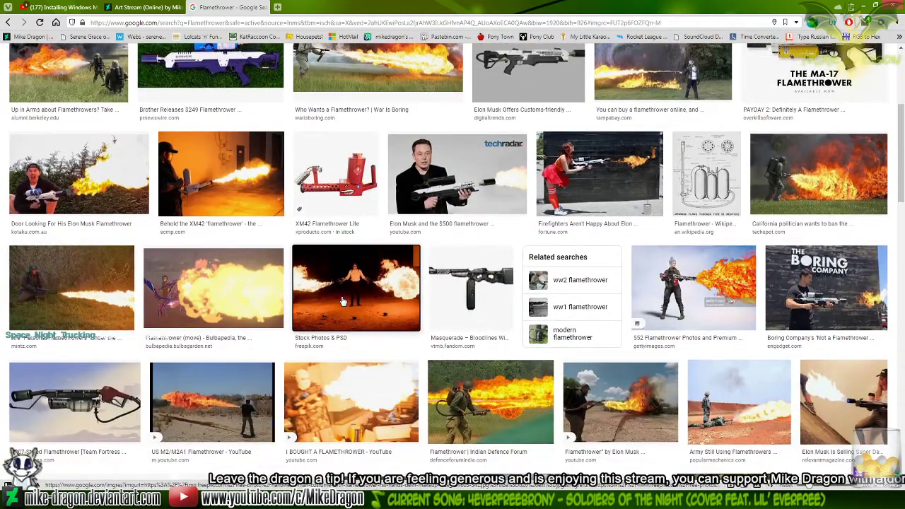
left_click(342, 302)
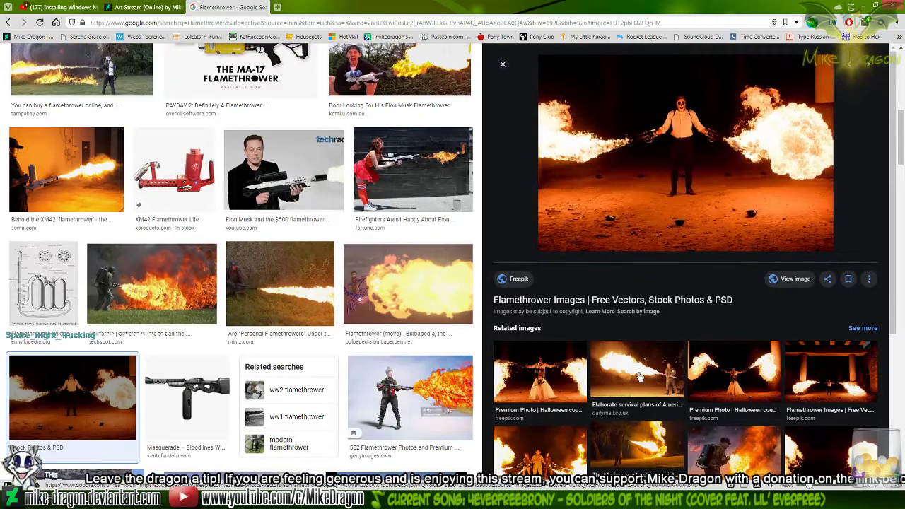
left_click(797, 281)
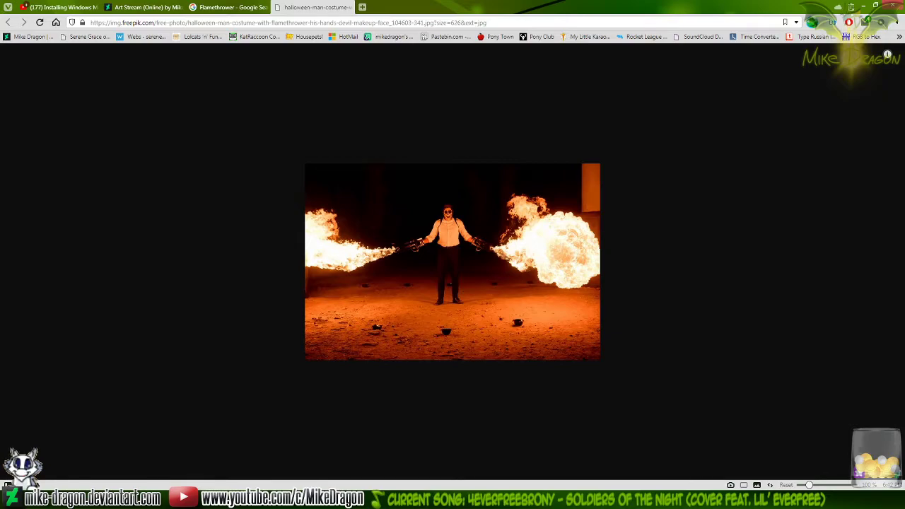
key("F5")
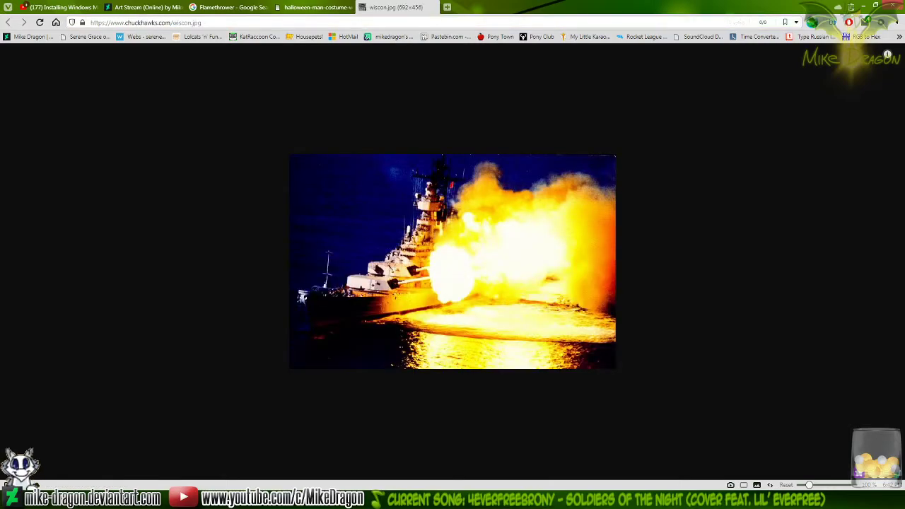
key("ctrl+l")
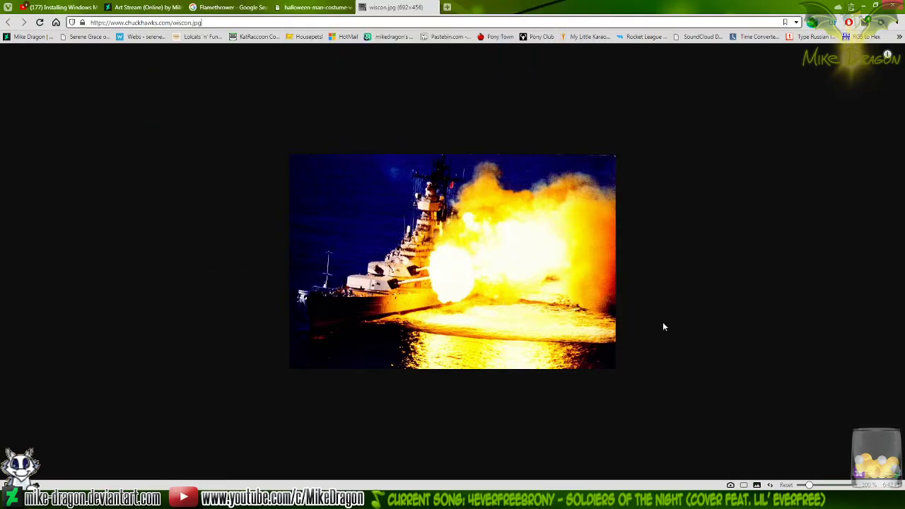
left_click(686, 266)
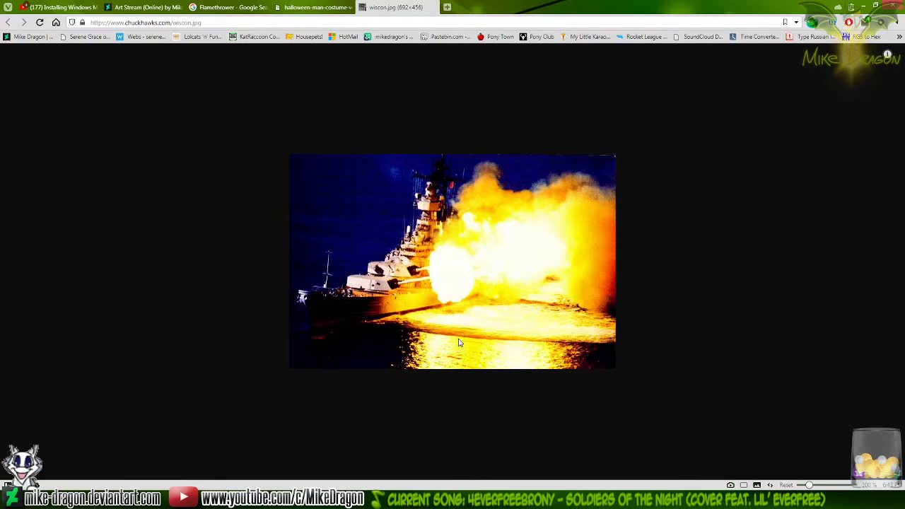
key("alt+Tab")
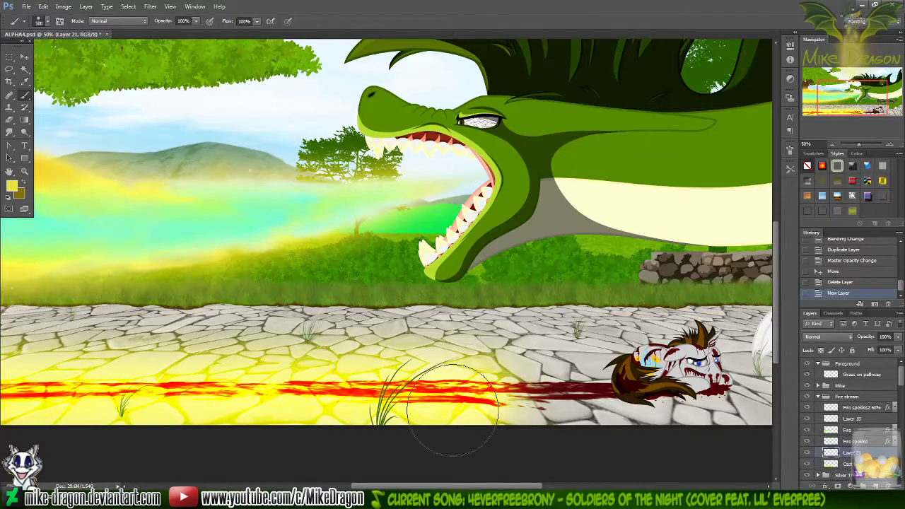
mouse_move(452, 396)
left_mouse_down()
mouse_move(470, 400)
mouse_move(459, 385)
mouse_move(470, 391)
left_mouse_up()
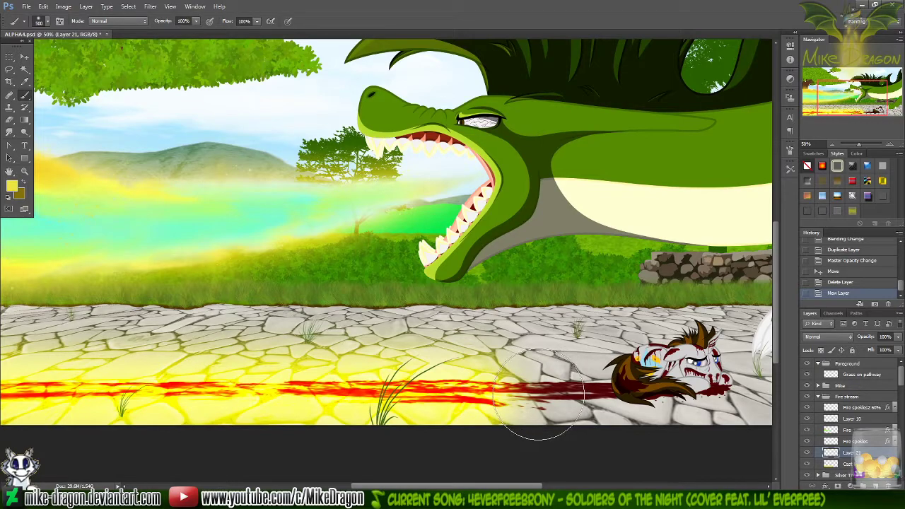
mouse_move(529, 394)
left_mouse_down()
mouse_move(601, 396)
mouse_move(538, 386)
left_mouse_up()
key("ctrl+z")
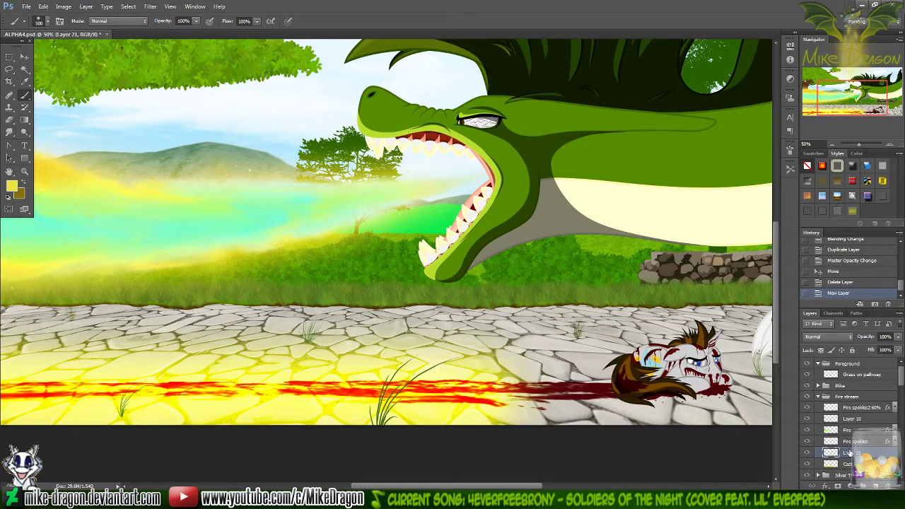
- Paste the copied layer style onto the new empty layer above the cast light base
right_click(851, 453)
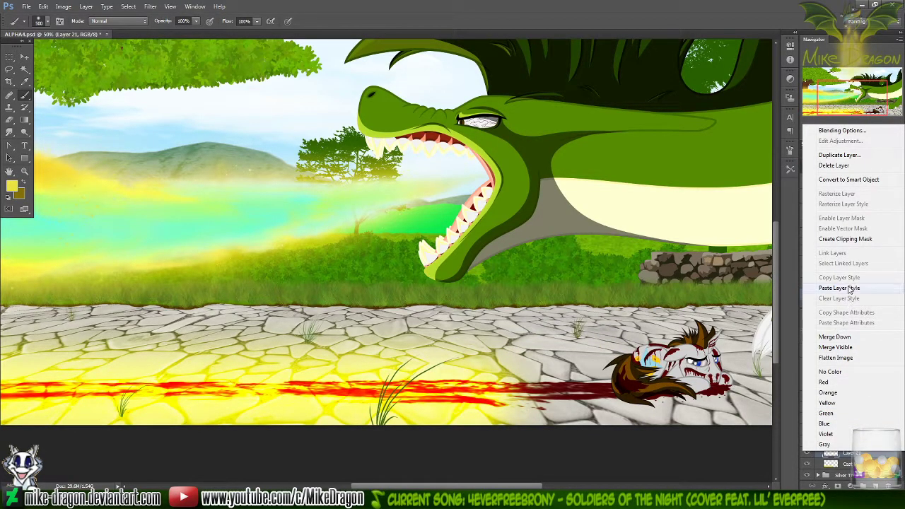
left_click(823, 288)
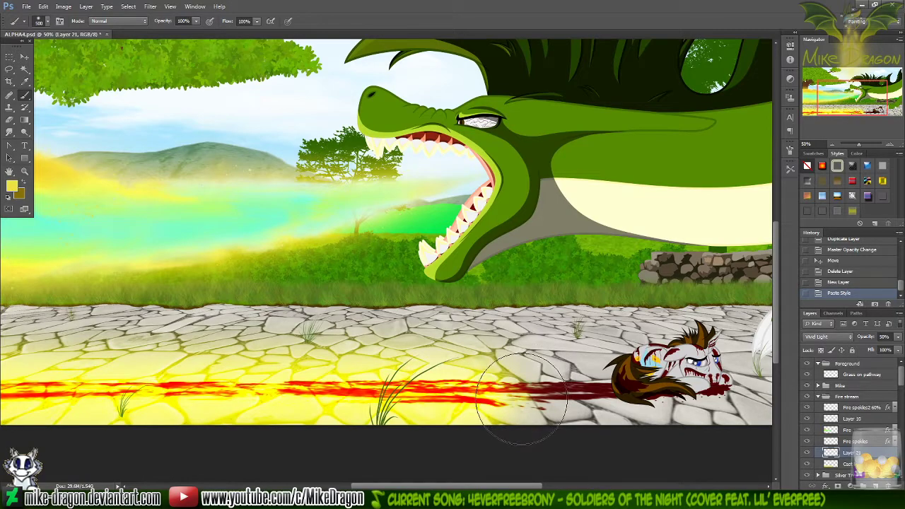
mouse_move(575, 400)
left_mouse_down()
mouse_move(584, 395)
mouse_move(499, 396)
mouse_move(605, 396)
left_mouse_up()
key("ctrl+z")
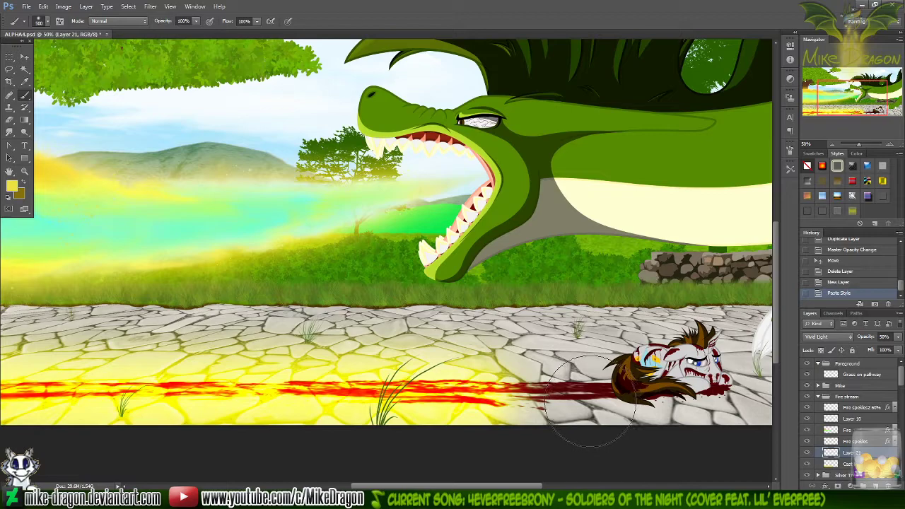
mouse_move(587, 405)
left_mouse_down()
mouse_move(526, 414)
mouse_move(543, 407)
left_mouse_up()
key("ctrl+z")
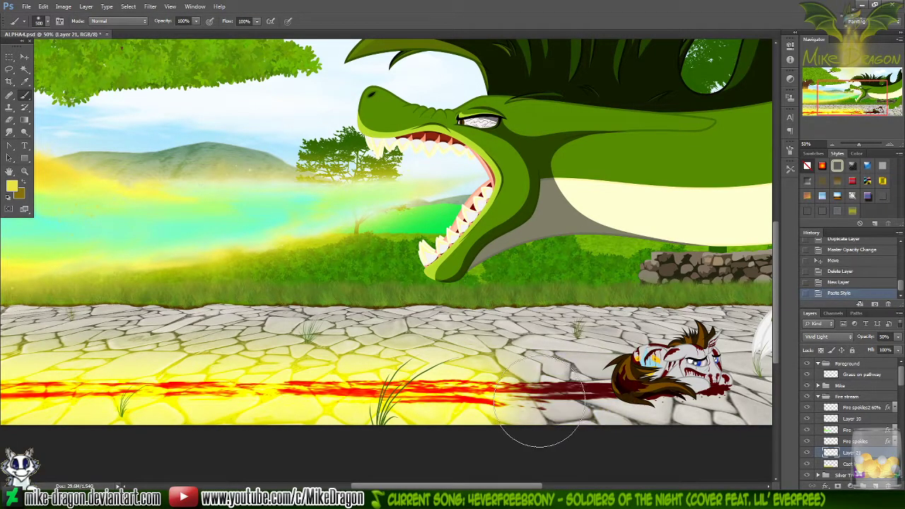
mouse_move(541, 397)
left_mouse_down()
mouse_move(536, 410)
mouse_move(585, 414)
left_mouse_up()
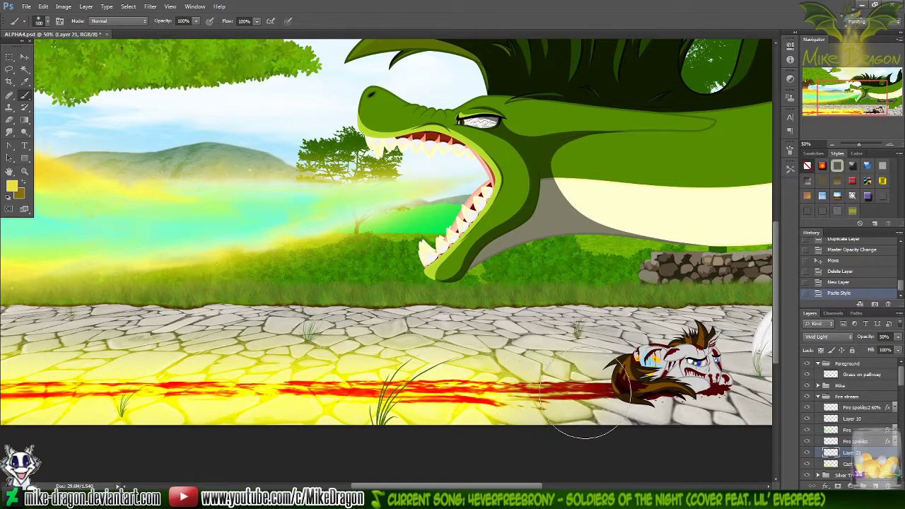
key("ctrl+z")
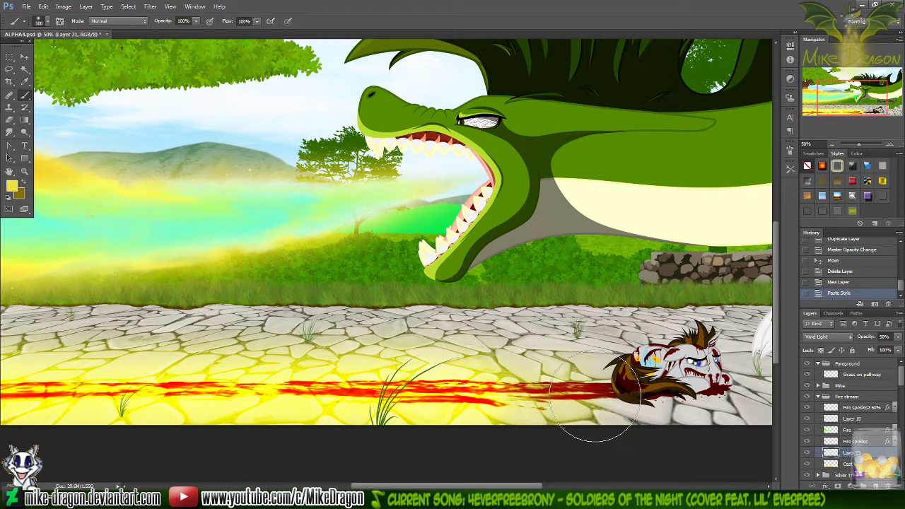
- Brush soft yellow light over the blood trail just behind the wounded pony's tail, inspect it up close, and activate the Move tool
left_click_drag(581, 400, 585, 404)
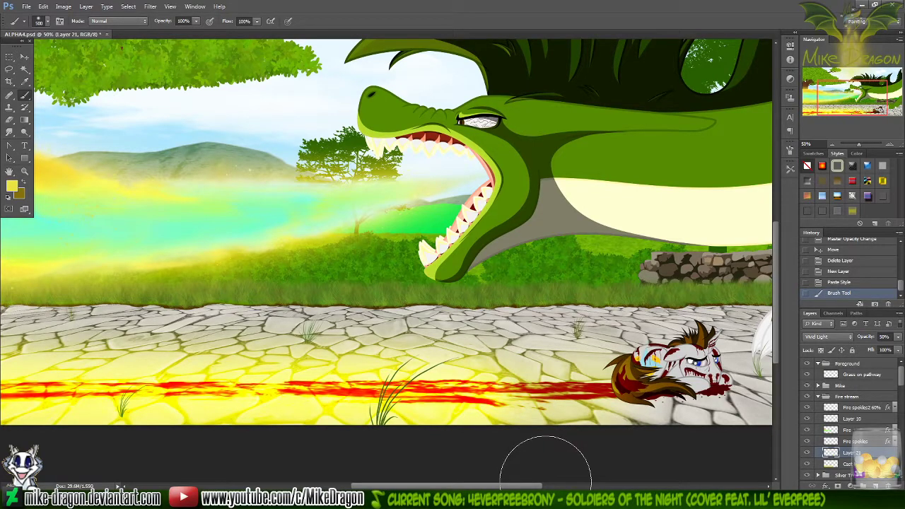
key("ctrl+plus")
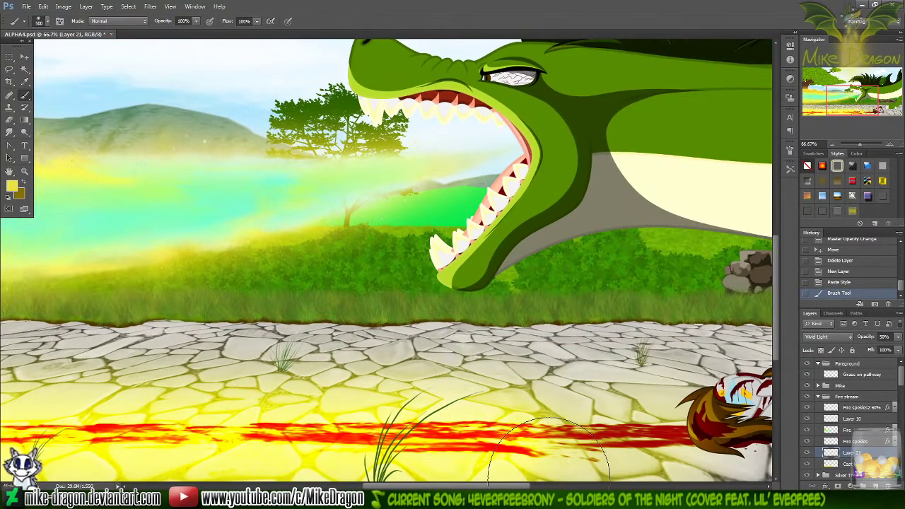
scroll(653, 144, "right", 5)
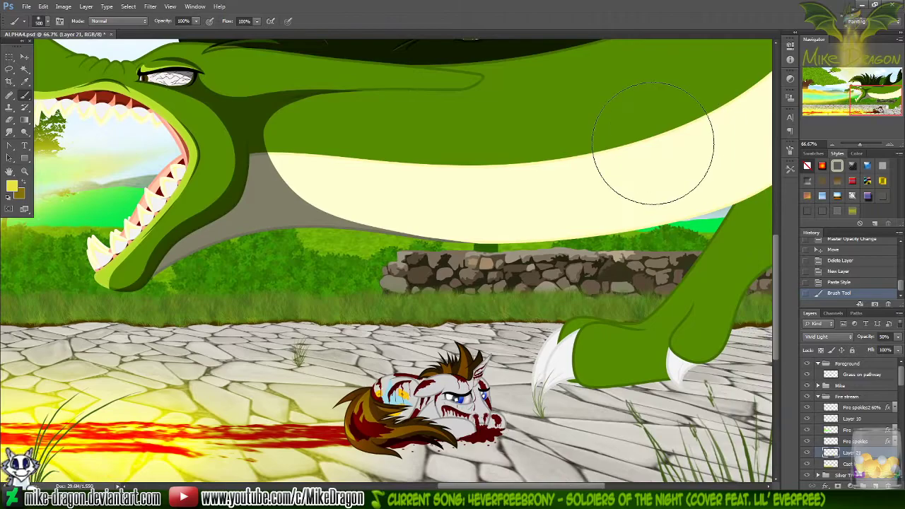
key("ctrl+plus")
scroll(652, 146, "down", 5)
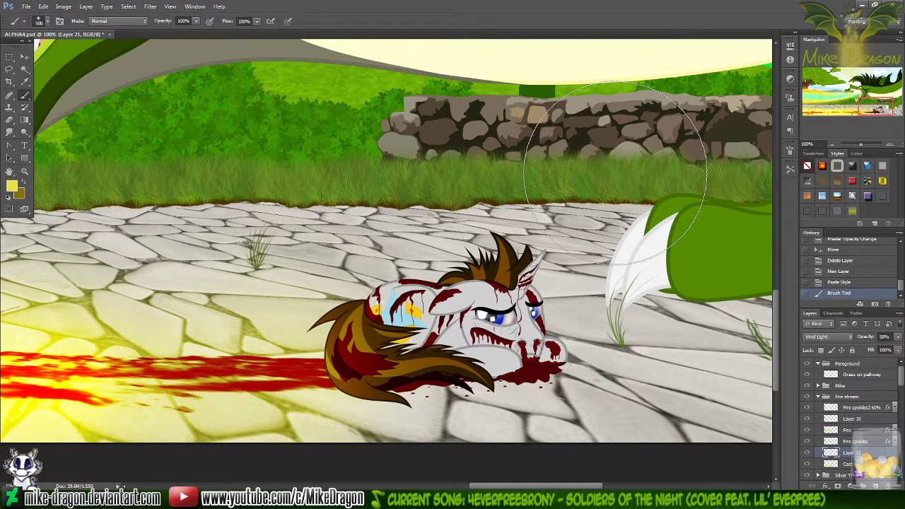
key("v")
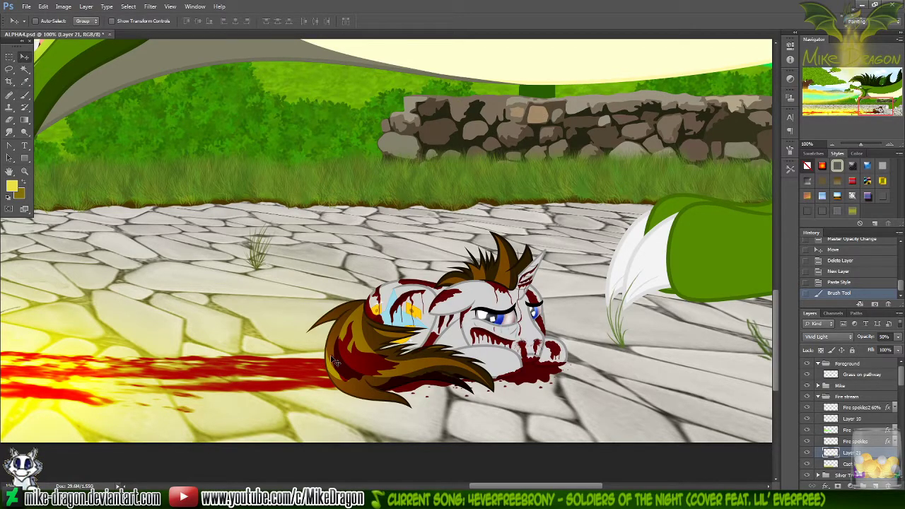
key("ctrl+minus")
key("ctrl+minus")
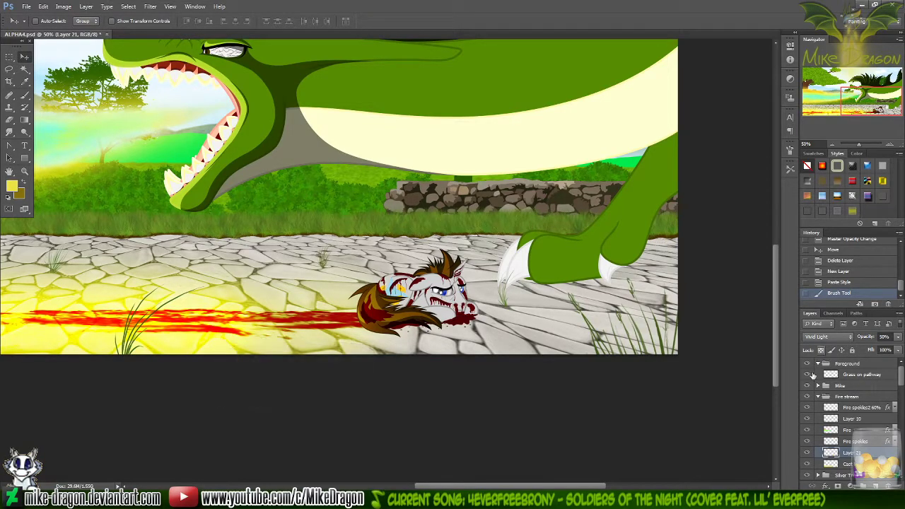
- Set the blend mode of the "Cast light base" layer to Overlay
left_click(849, 464)
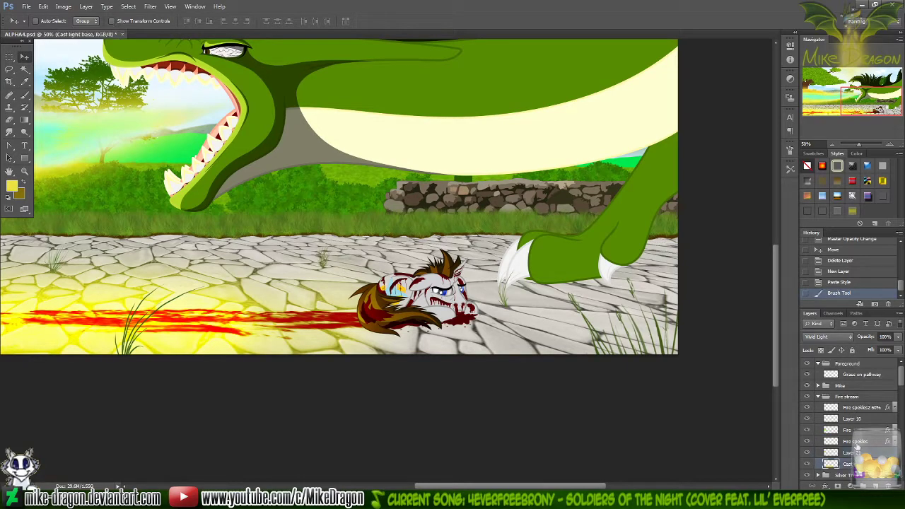
key("ctrl+minus")
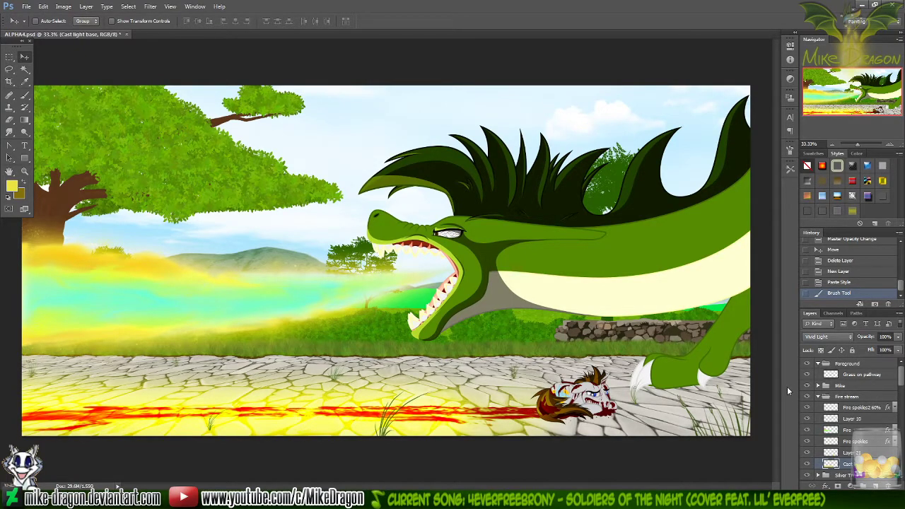
left_click(833, 336)
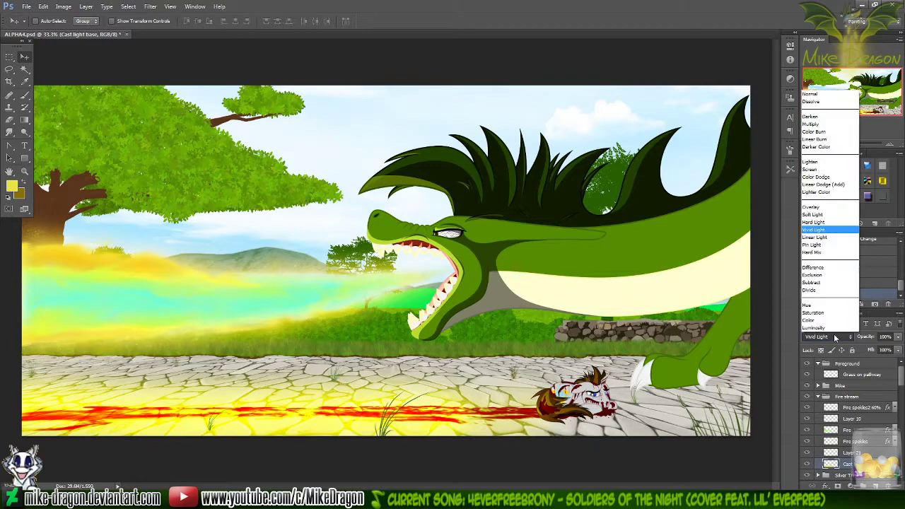
left_click(837, 207)
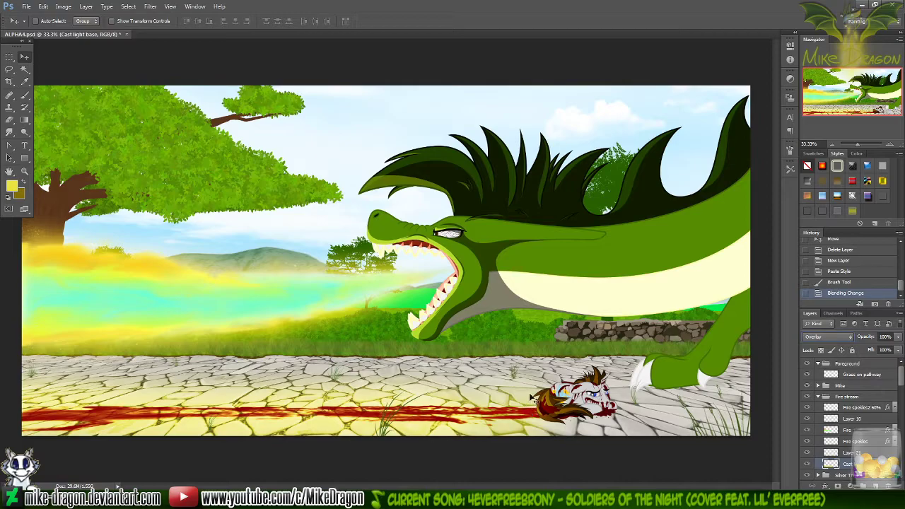
- Set the blend mode of the new light layer above the cast light base to Overlay, and reselect "Cast light base"
key("ctrl+plus")
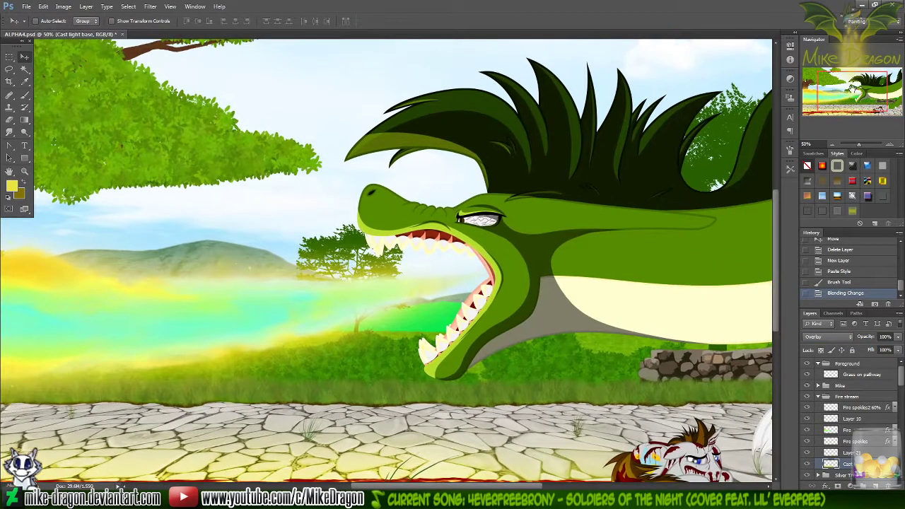
left_click_drag(853, 90, 575, 304)
scroll(576, 304, "right", 3)
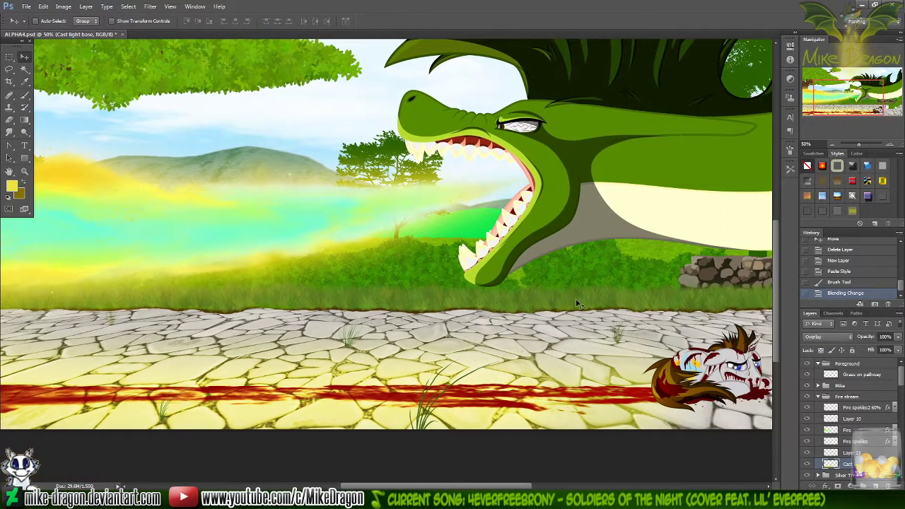
left_click(850, 453)
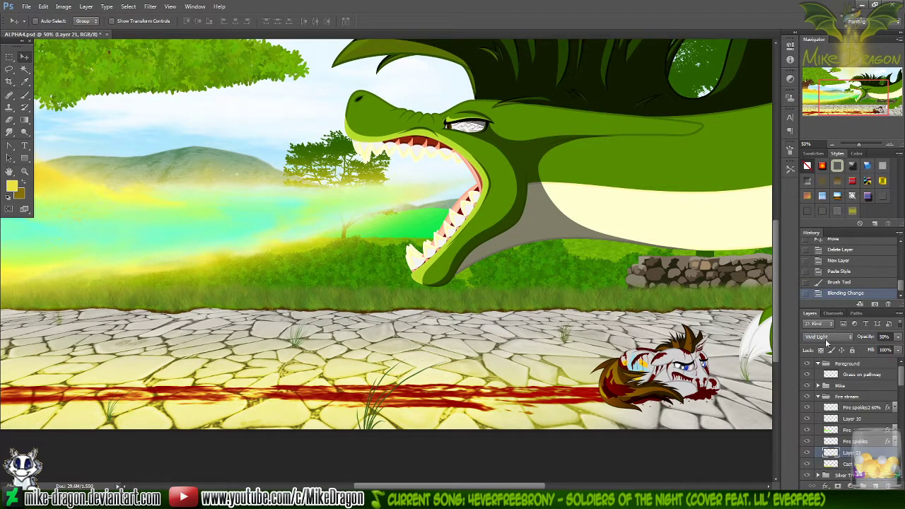
left_click(826, 341)
left_click(821, 210)
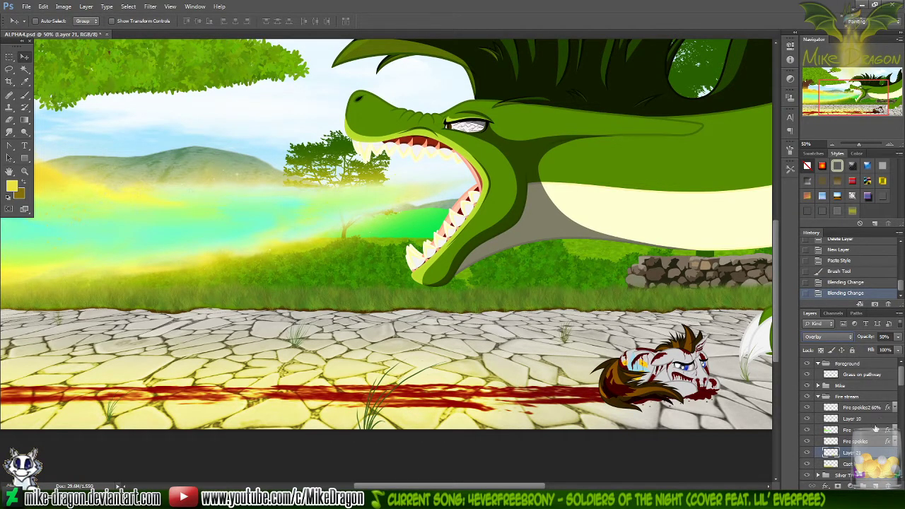
left_click(848, 464)
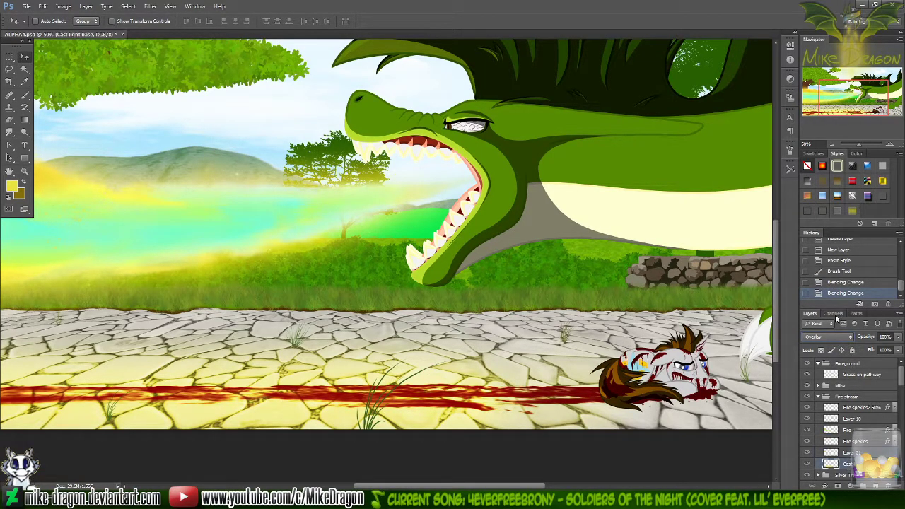
- Try Color Dodge as the blend mode of both "Cast light base" and the light layer directly above it
left_click(828, 336)
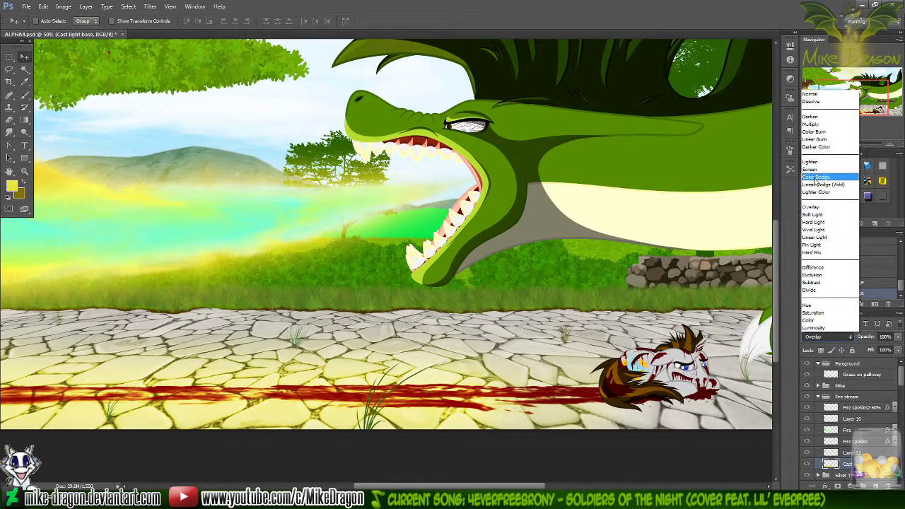
left_click(815, 178)
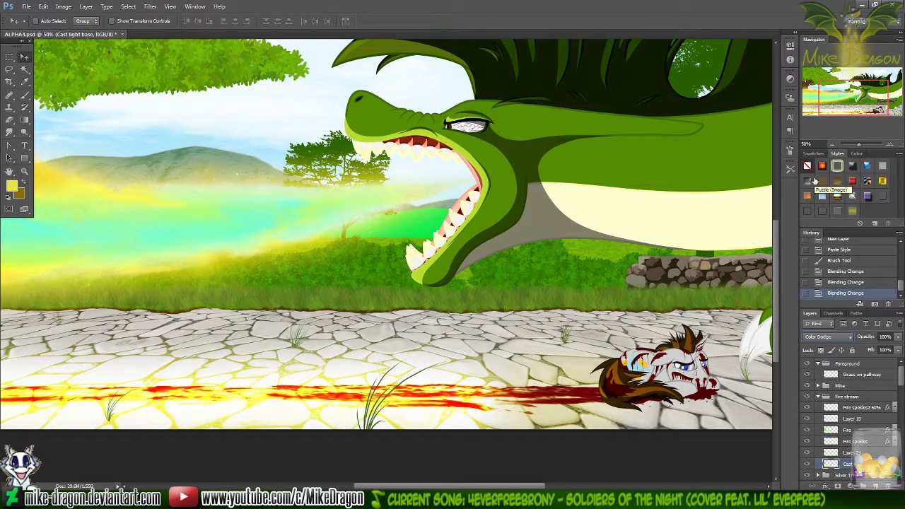
left_click(851, 452)
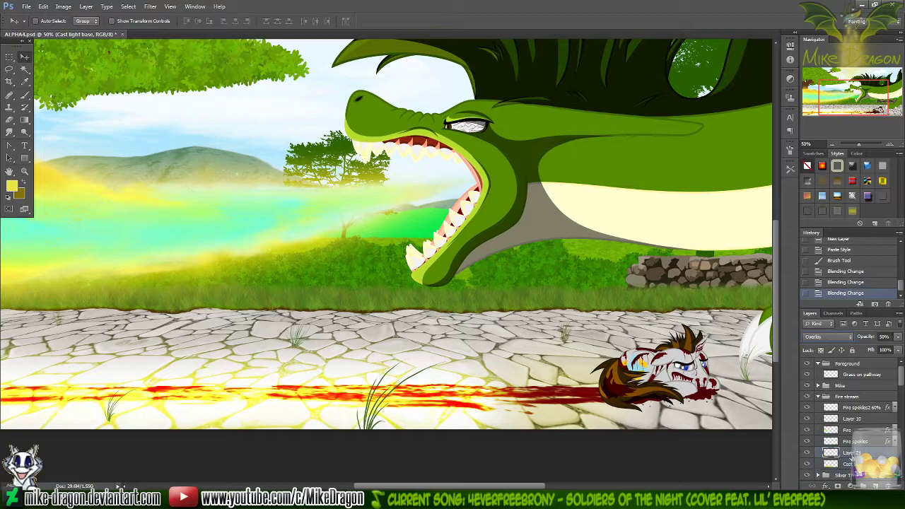
left_click(827, 336)
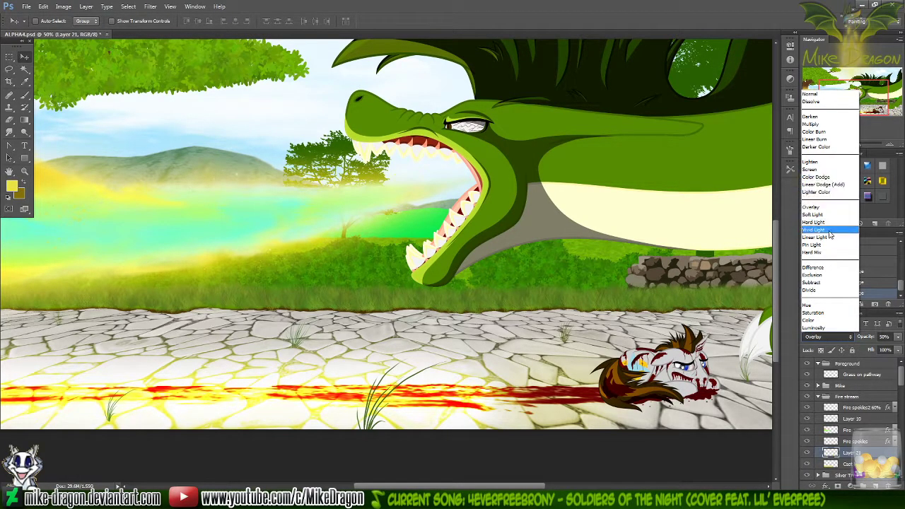
left_click(832, 177)
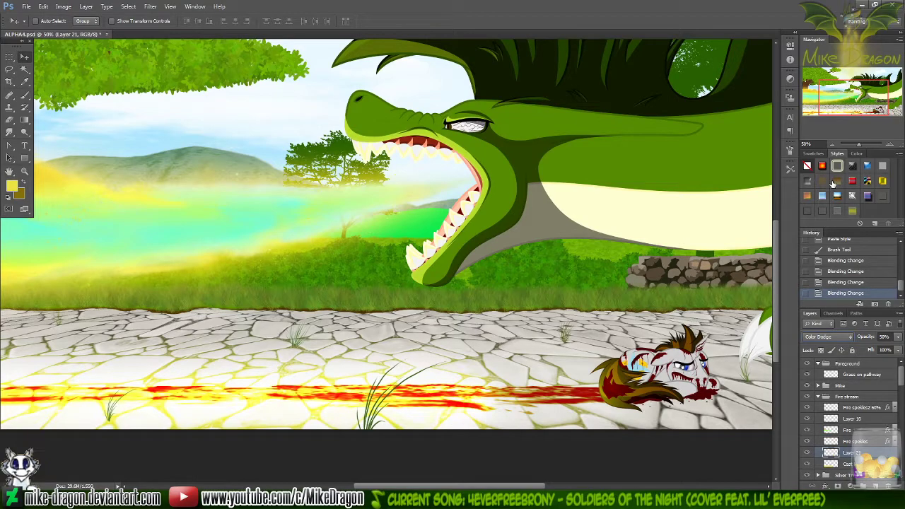
- Inspect the light on the blood trail and the pony, and set the upper light layer's blend mode to Vivid Light
key("ctrl+minus")
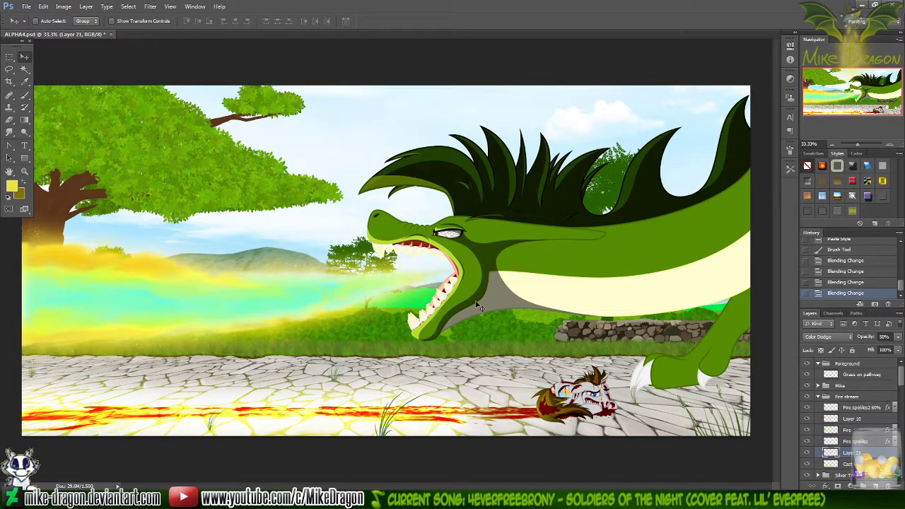
key("ctrl+plus")
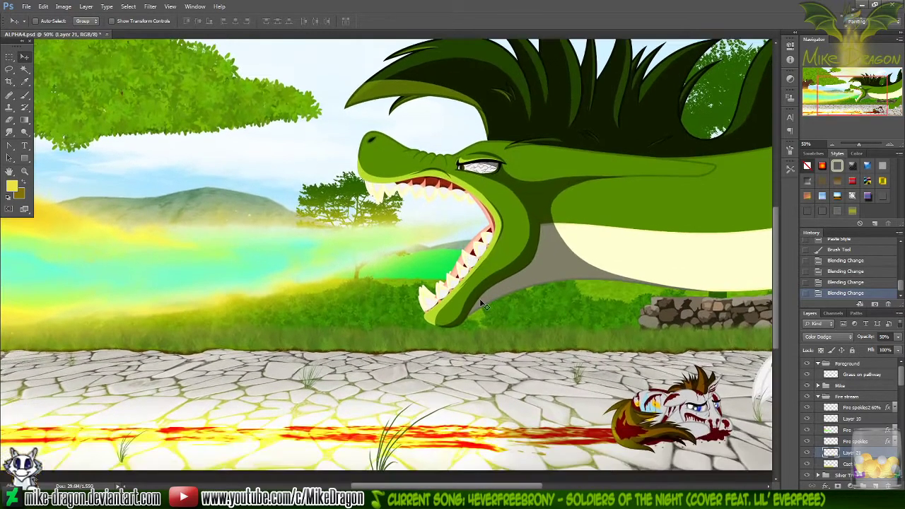
scroll(497, 300, "right", 2)
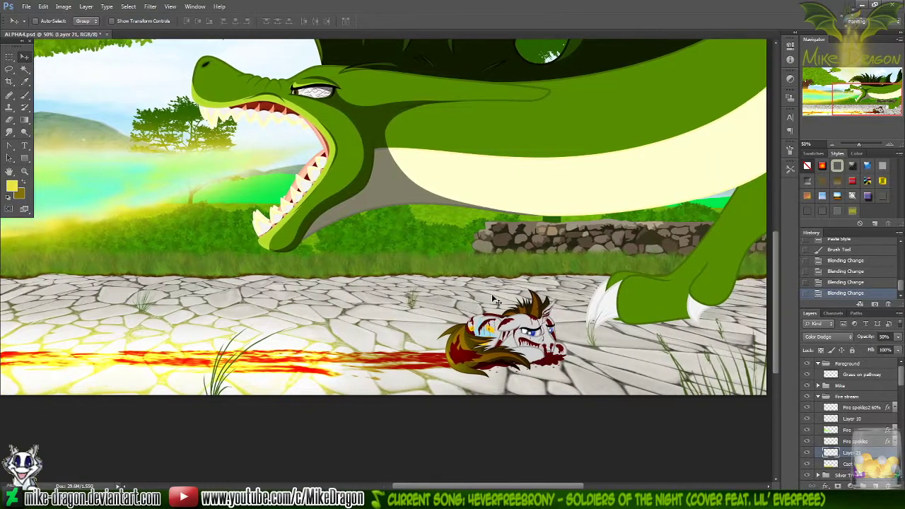
key("ctrl+plus")
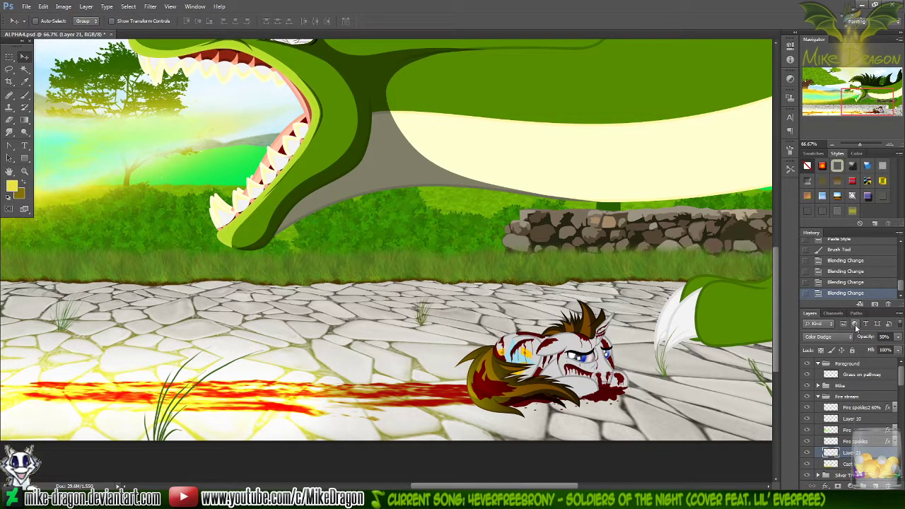
left_click(849, 338)
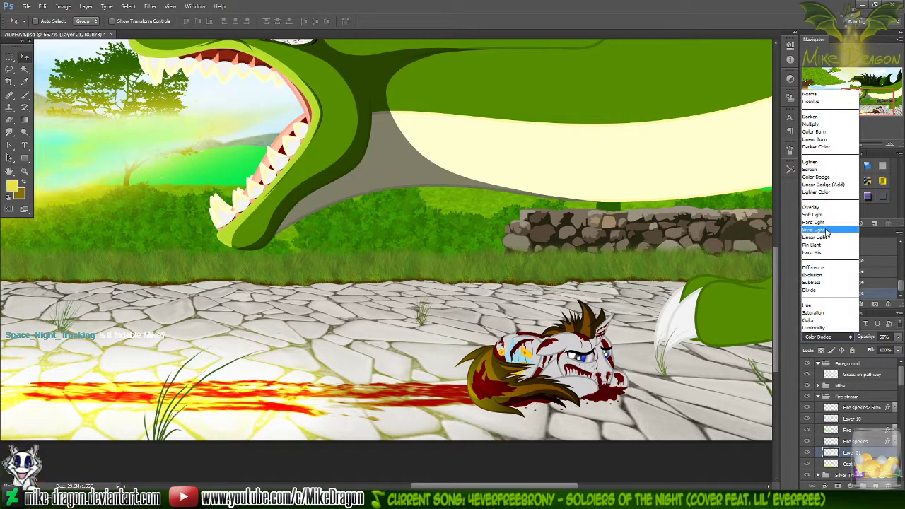
left_click(826, 232)
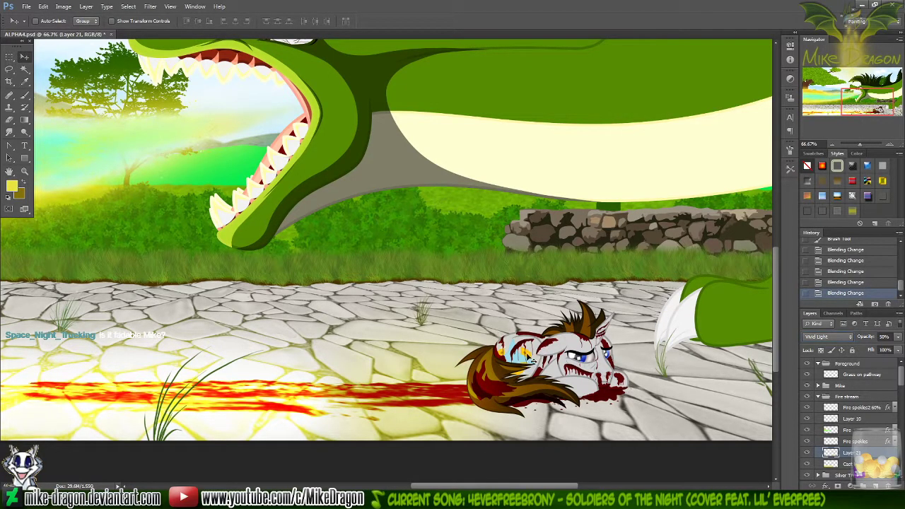
- Set the "Cast light base" layer's blend mode to Vivid Light and its opacity to 80%
scroll(526, 349, "down", 1)
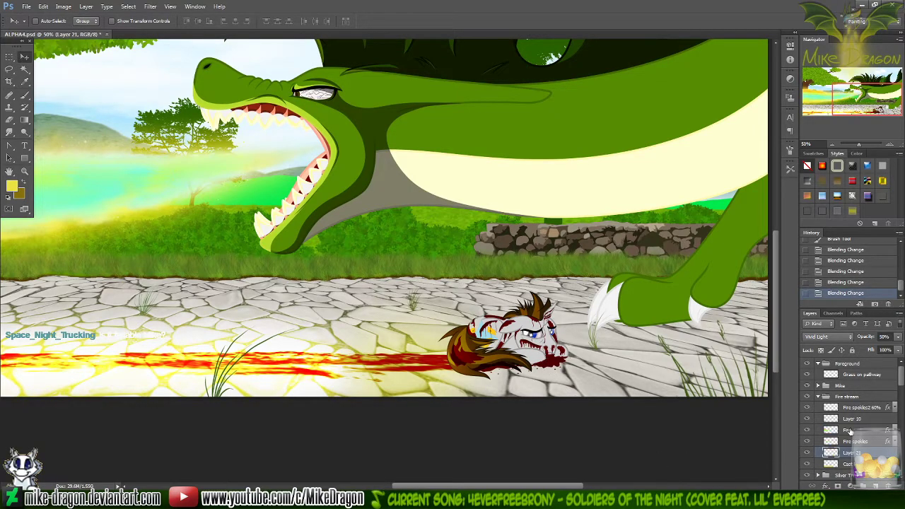
left_click(847, 464)
left_click(828, 336)
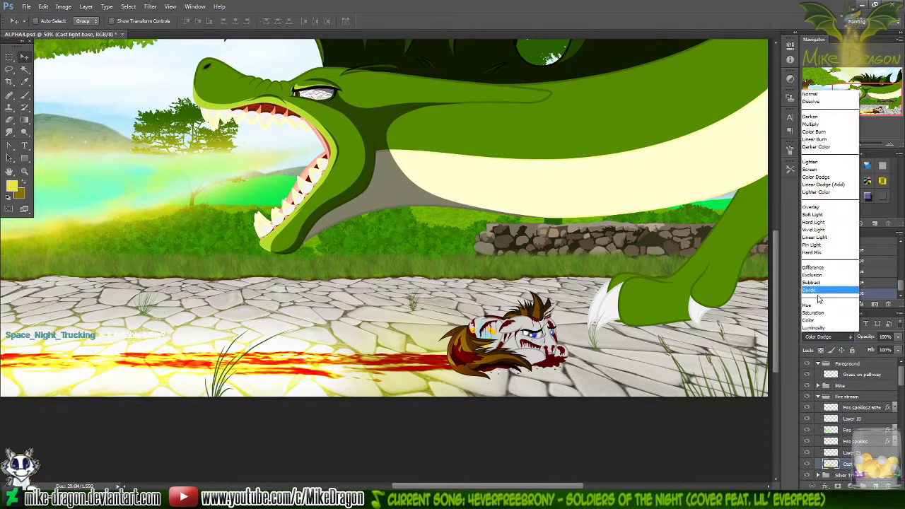
left_click(825, 230)
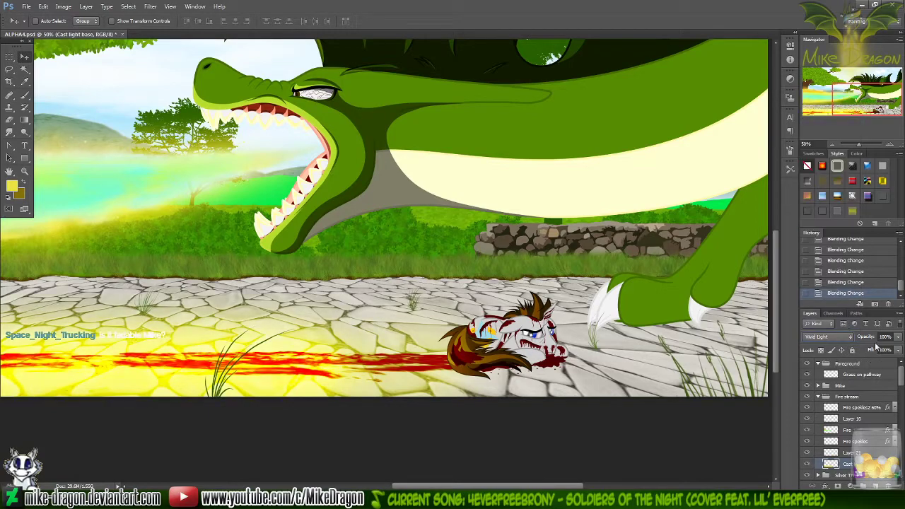
left_click(885, 337)
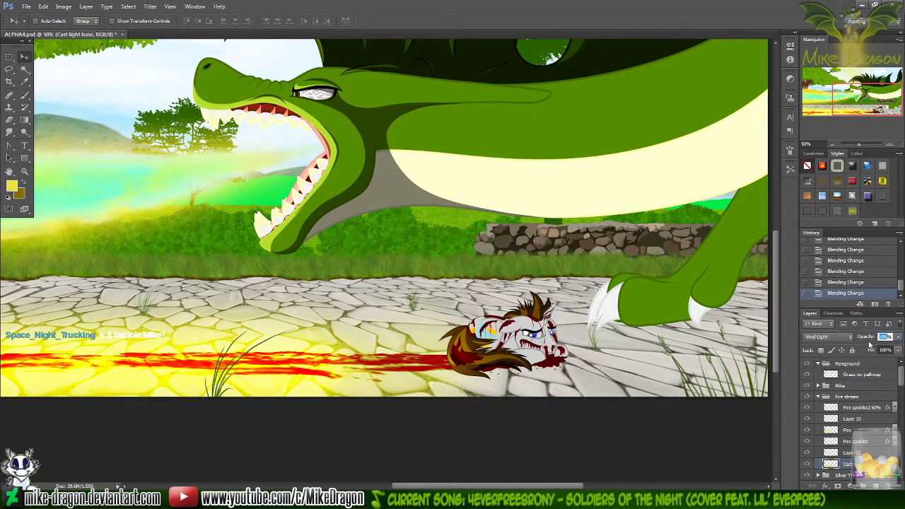
type("80")
key("Return")
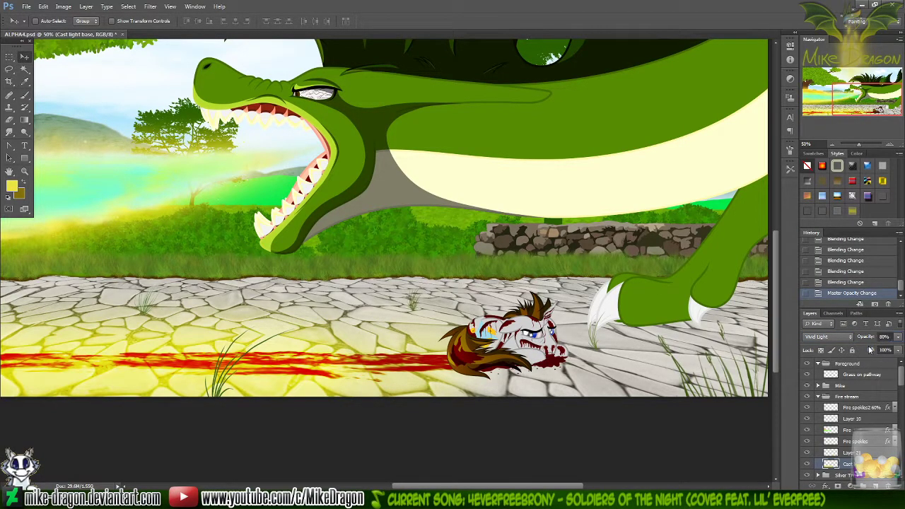
- Rename the light layer directly above the cast light base as "Cast light dimmer 50%"
key("ctrl+minus")
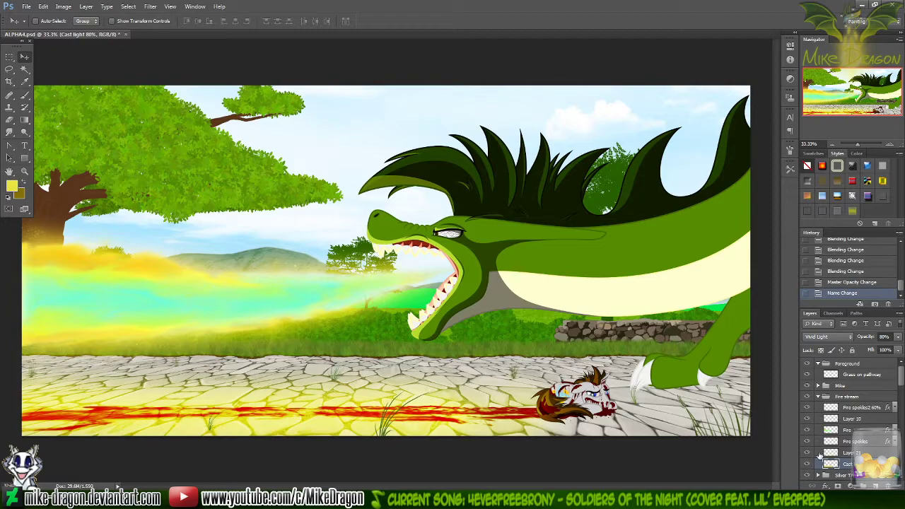
double_click(853, 452)
type("Cast light")
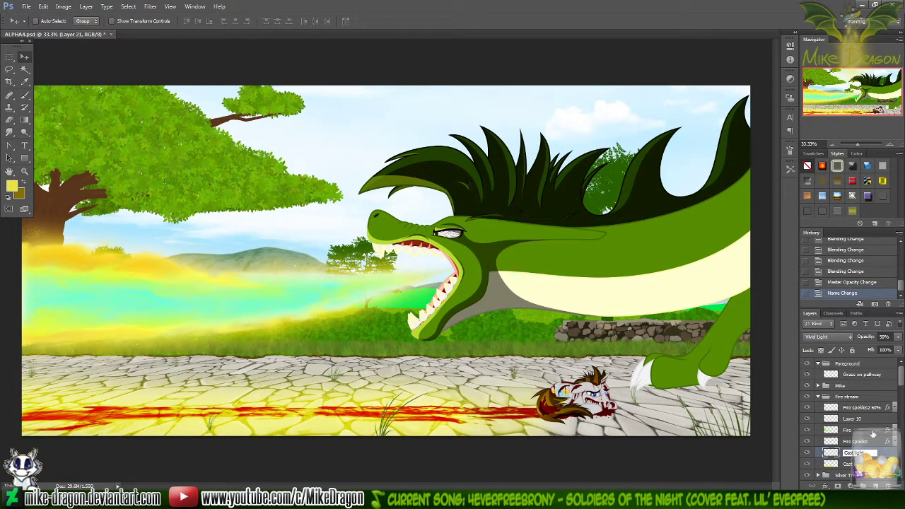
type(" dimme")
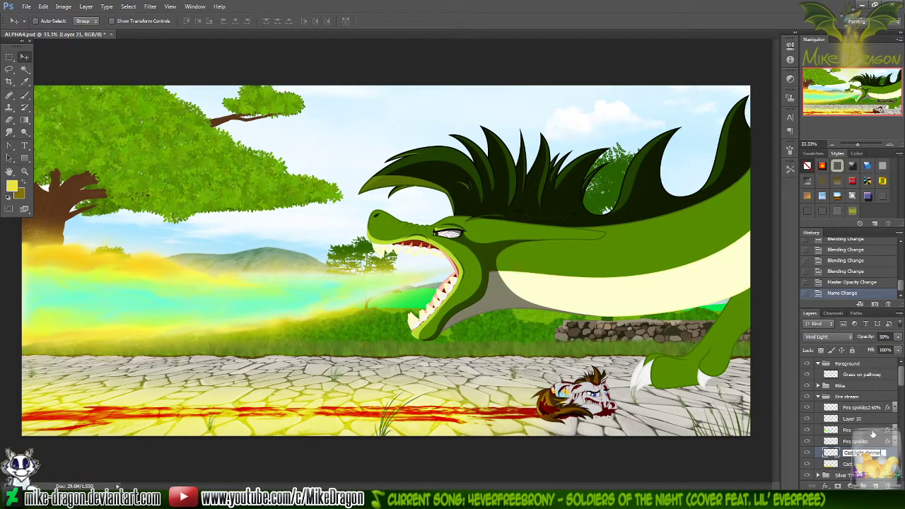
type("r 50%")
key("Return")
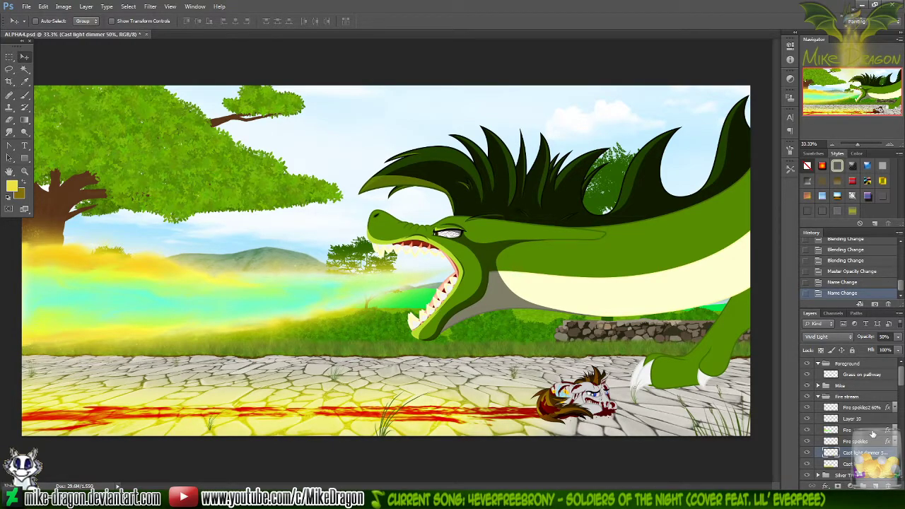
- Examine the cast light on the path and blood trail, both behind the pony and beneath the fire stream
key("ctrl+plus")
key("ctrl+plus")
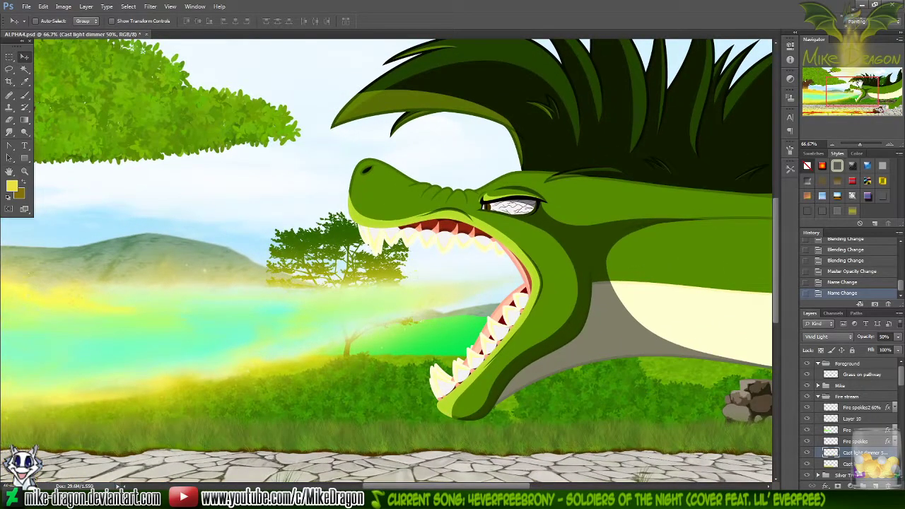
left_click_drag(495, 488, 440, 439)
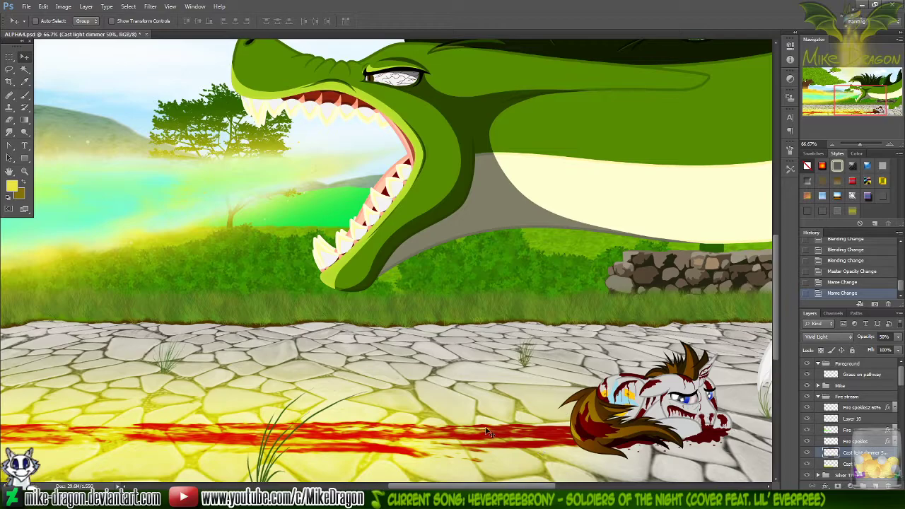
key("ctrl+minus")
key("ctrl+minus")
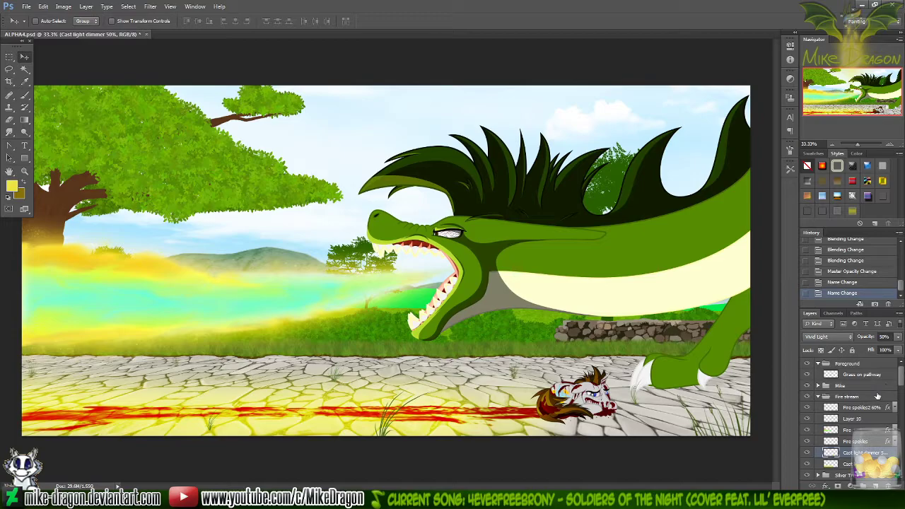
key("ctrl+plus")
key("ctrl+plus")
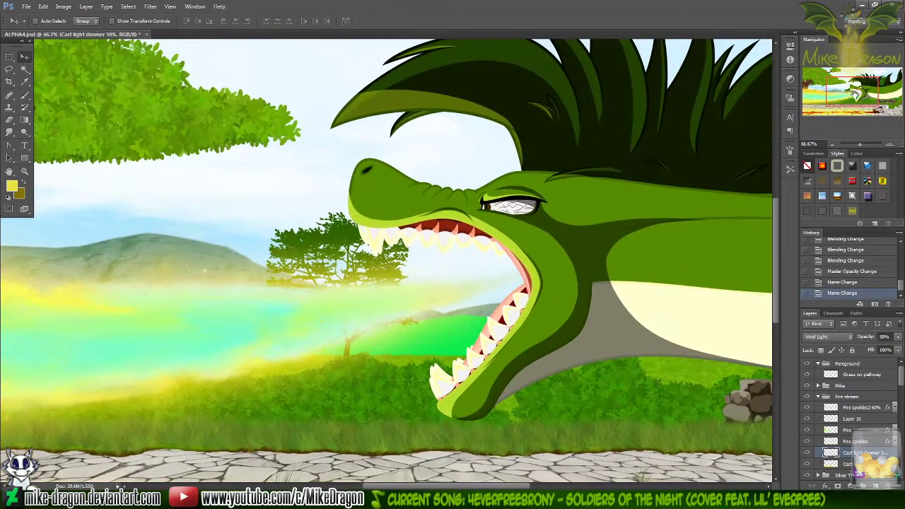
left_click_drag(868, 82, 837, 93)
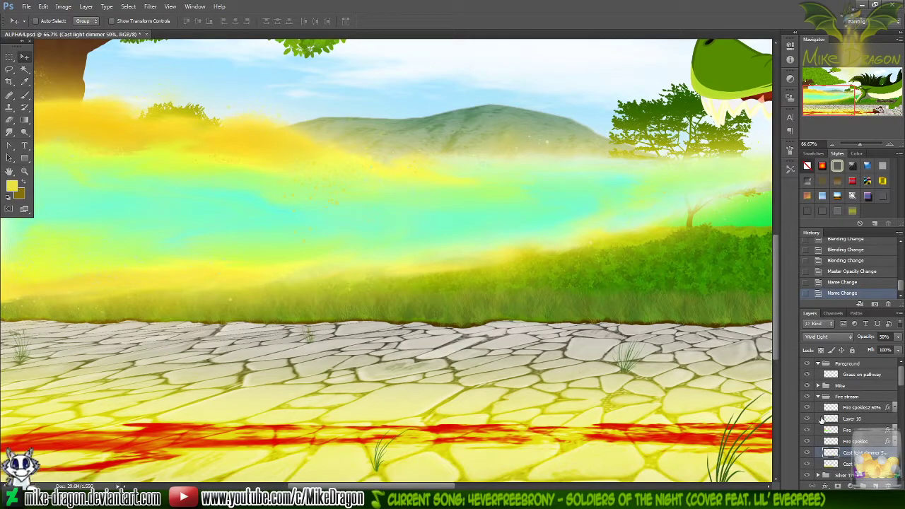
- Toggle the visibility of "Layer 10" in the Fire stream group repeatedly to check what it contributes to the fire
left_click(824, 419)
left_click(806, 419)
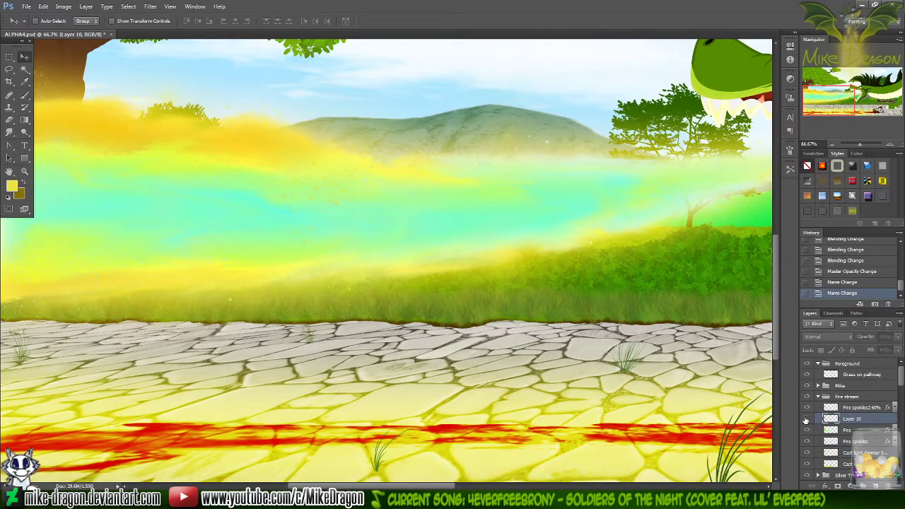
left_click(807, 420)
left_click(807, 420)
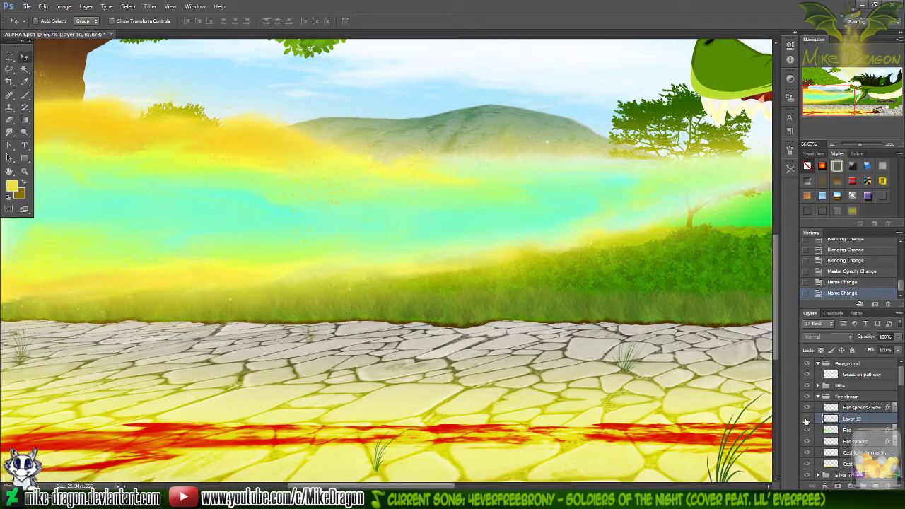
left_click(806, 420)
left_click(806, 420)
left_click(807, 420)
left_click(807, 420)
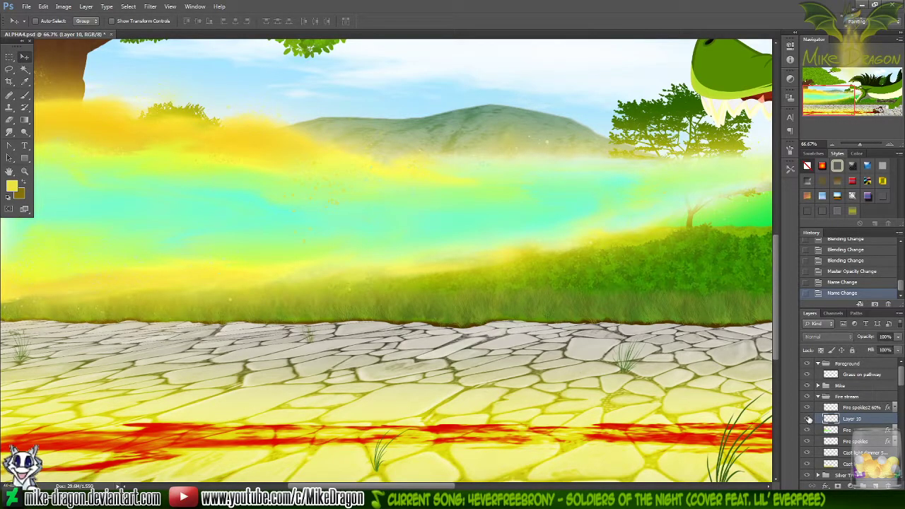
left_click(806, 420)
left_click(807, 420)
left_click(807, 420)
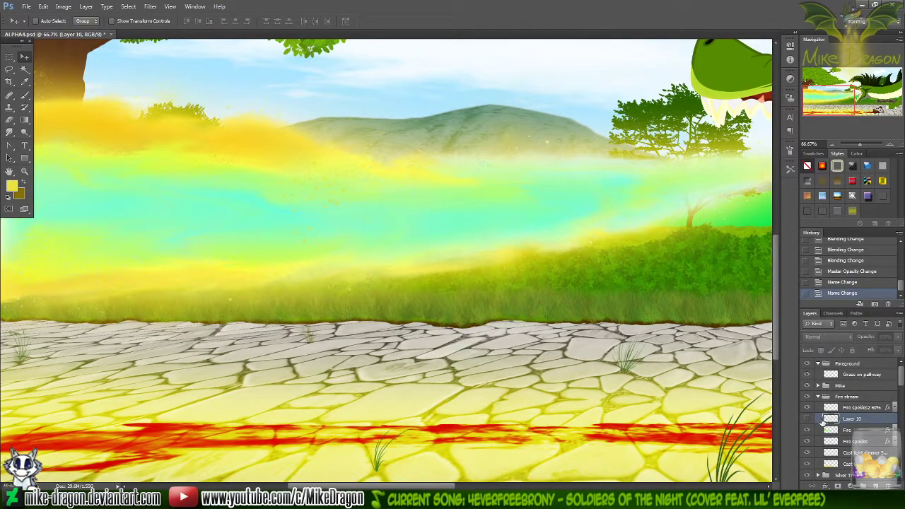
left_click(807, 420)
- Delete "Layer 10" from the Fire stream group
key("ctrl+minus")
key("ctrl+minus")
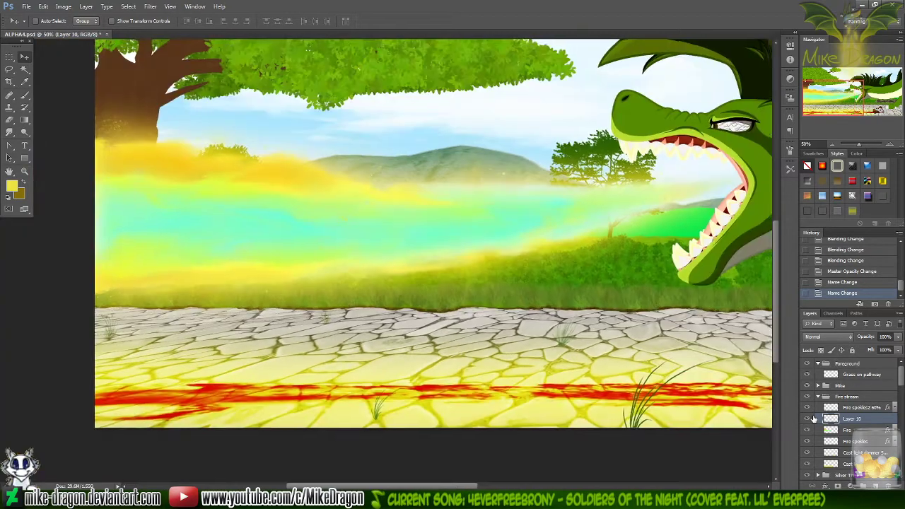
left_click_drag(387, 295, 436, 194)
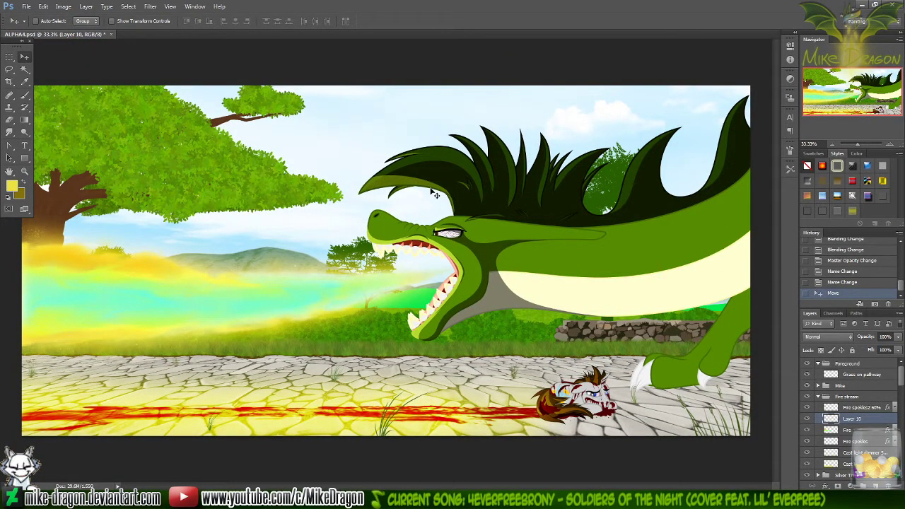
key("Delete")
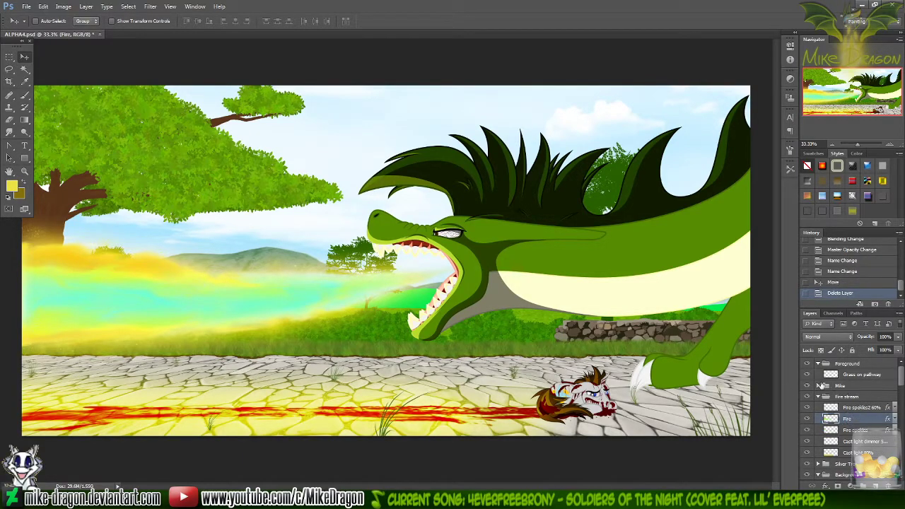
- Collapse the Fire stream group, expand the Silver Trot group and select its blood stains layer for close-up work
left_click(818, 397)
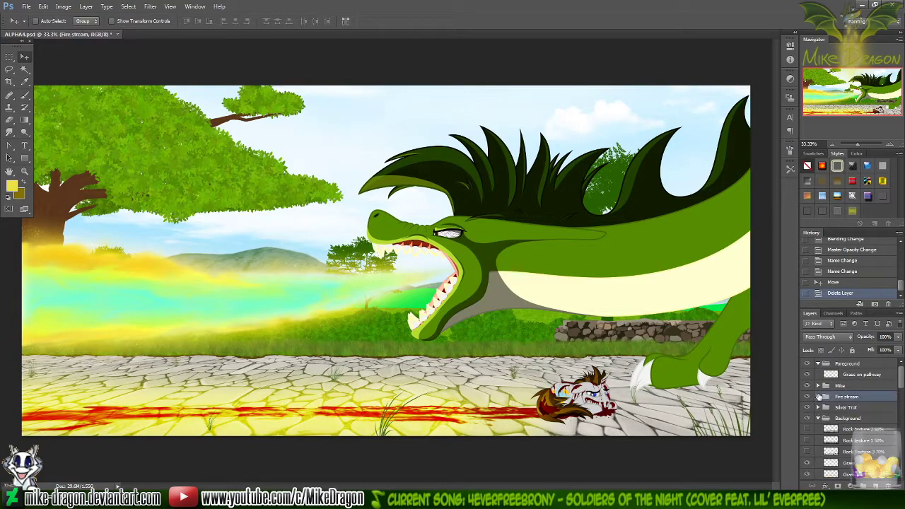
left_click(818, 409)
left_click(819, 408)
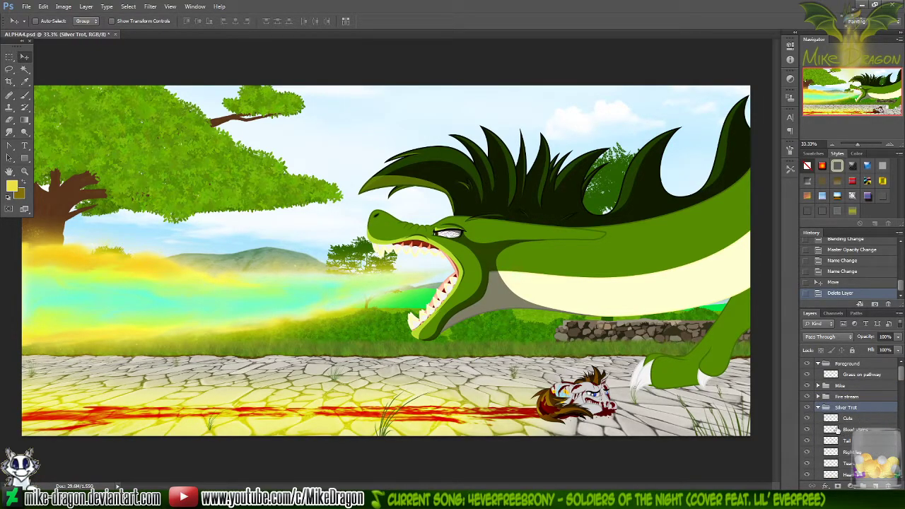
left_click(855, 429)
key("ctrl+plus")
key("ctrl+plus")
key("ctrl+plus")
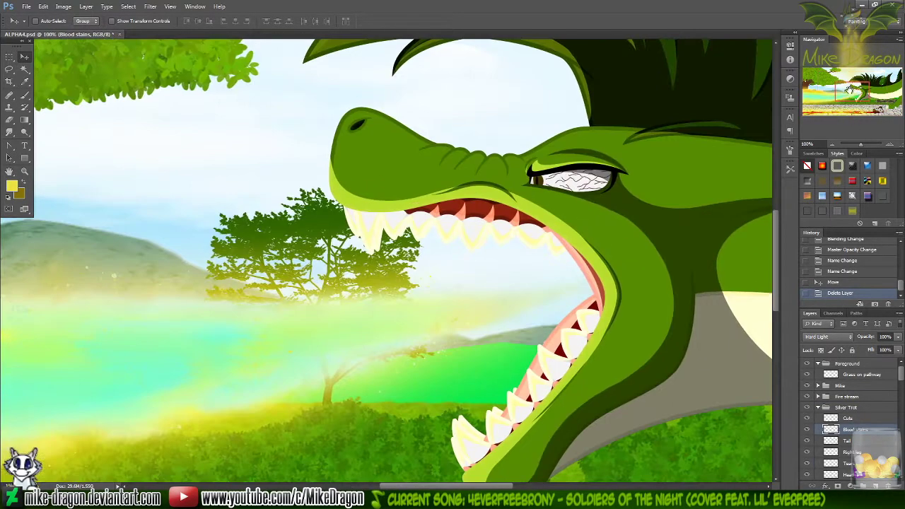
- Toggle the visibility of the "Blood stains" layer to check whether it contains the blood trail on the stone path
left_click_drag(853, 91, 782, 135)
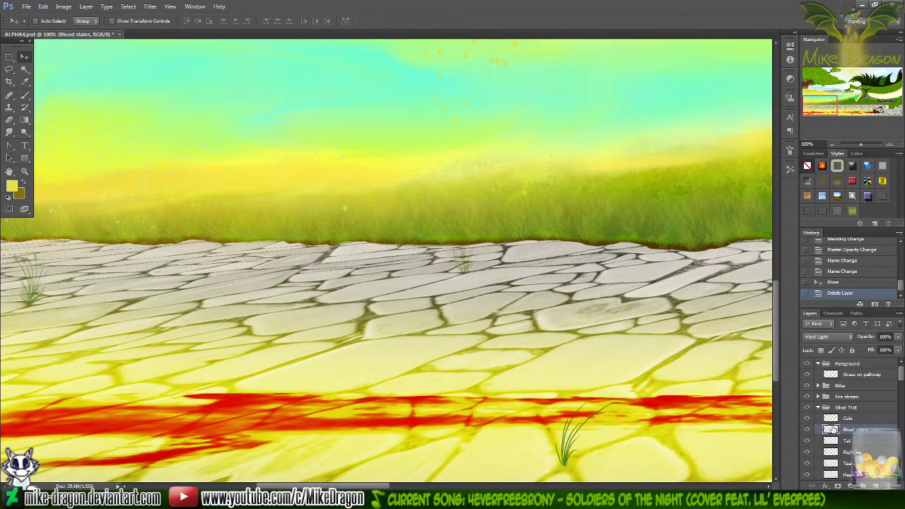
left_click(807, 430)
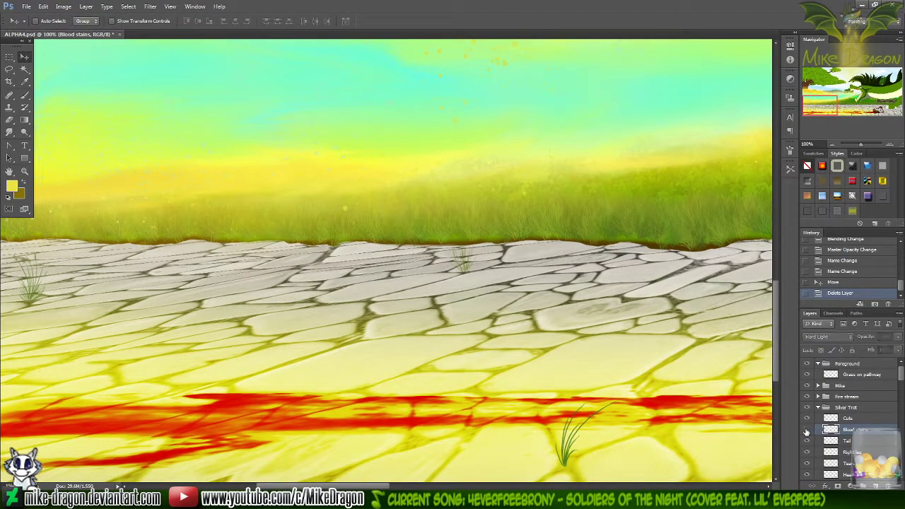
left_click(807, 430)
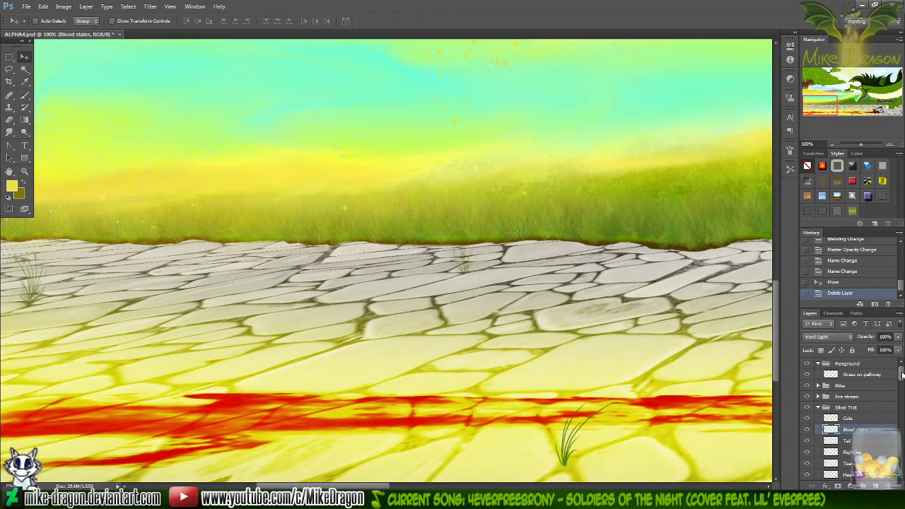
- Select the "Blood trail" layer in the Silver Trot group and toggle its visibility to check it against the whole artwork
left_click_drag(902, 374, 902, 386)
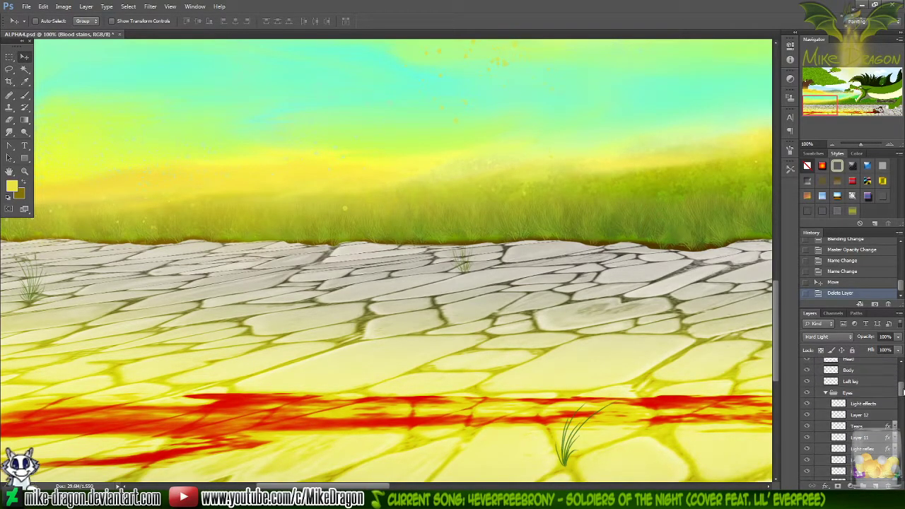
scroll(880, 411, "up", 1)
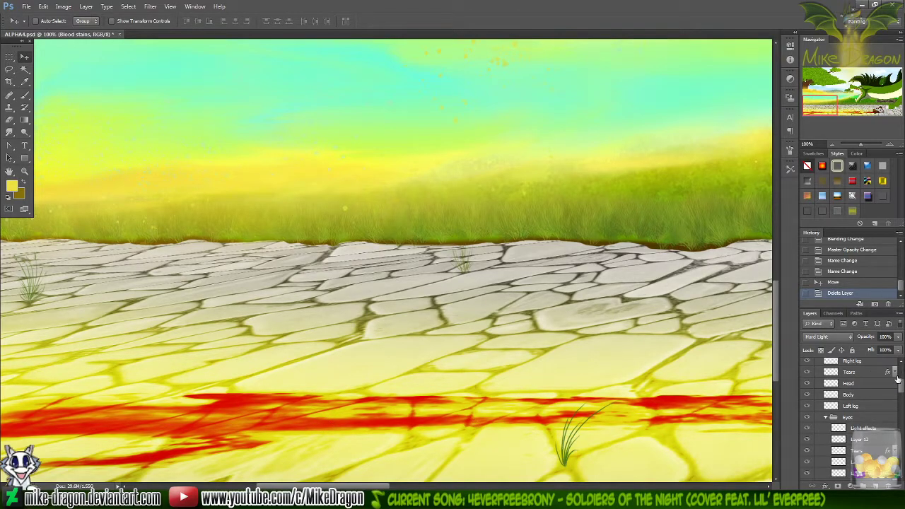
left_click_drag(902, 384, 903, 403)
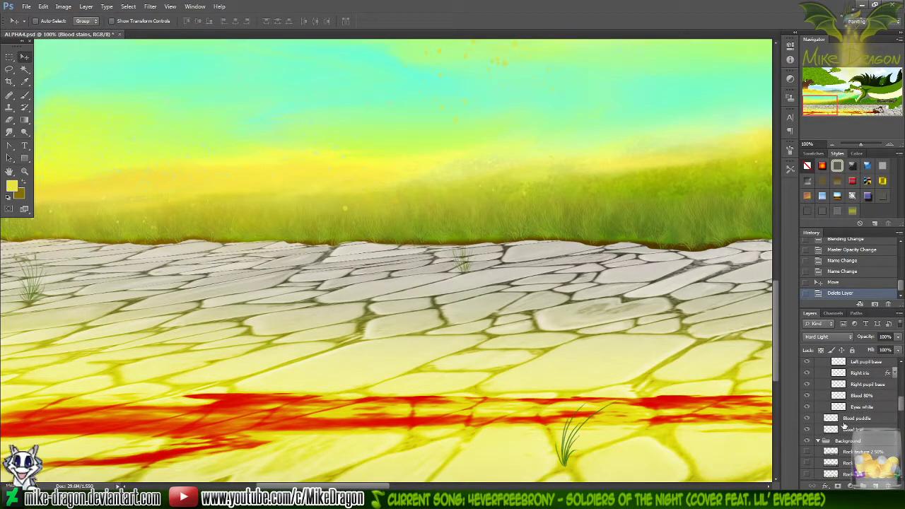
left_click(828, 430)
left_click(807, 430)
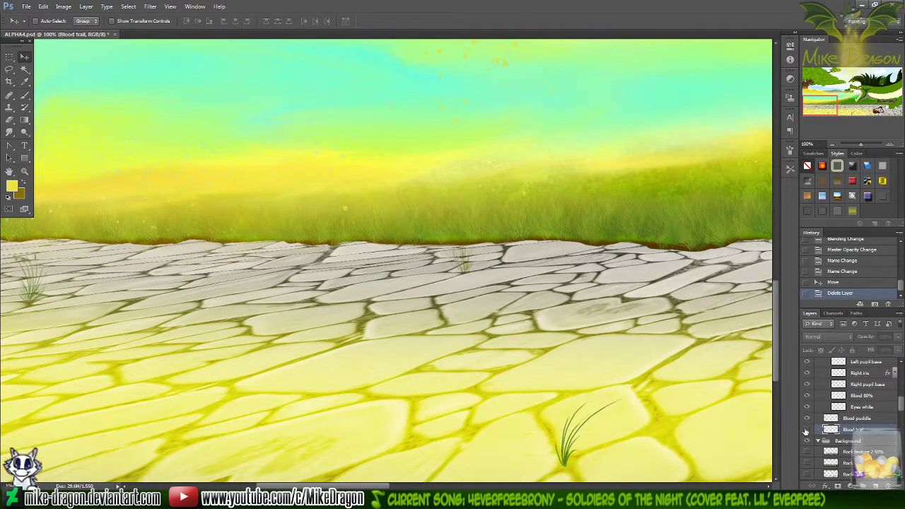
key("ctrl+minus")
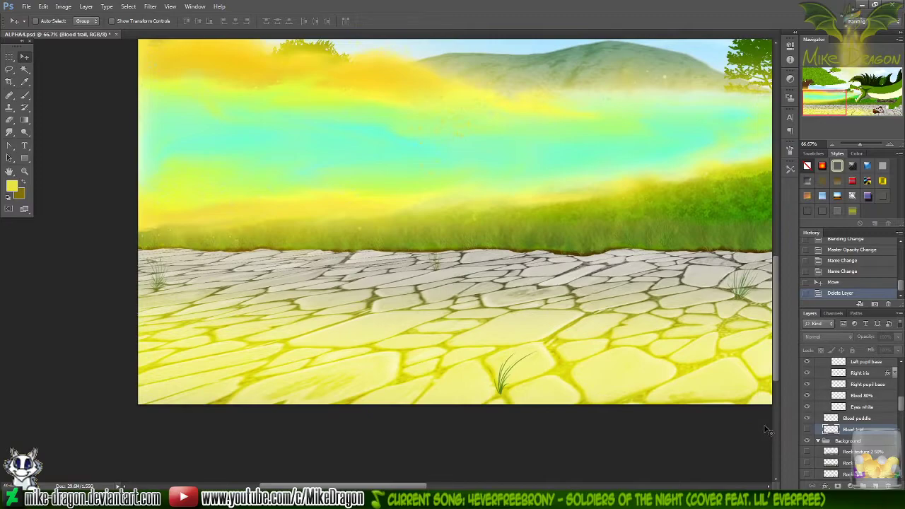
key("ctrl+minus")
key("ctrl+minus")
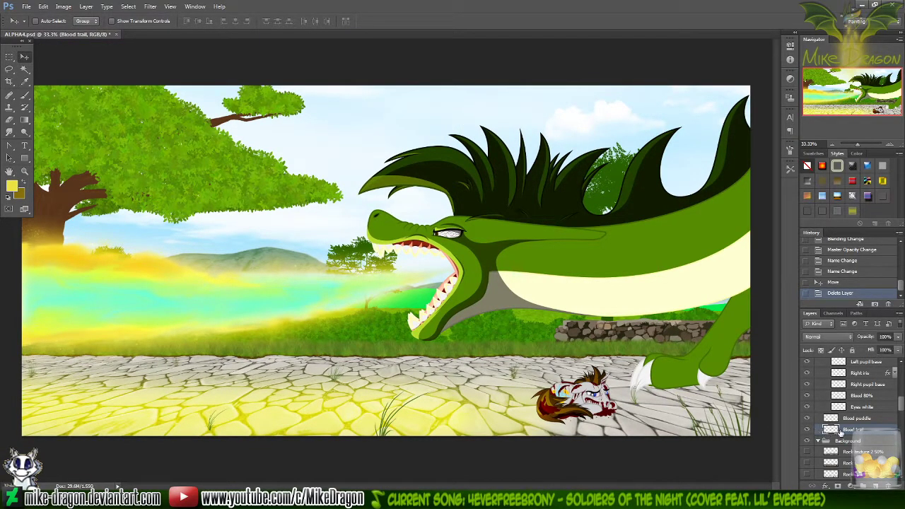
left_click(808, 430)
double_click(860, 429)
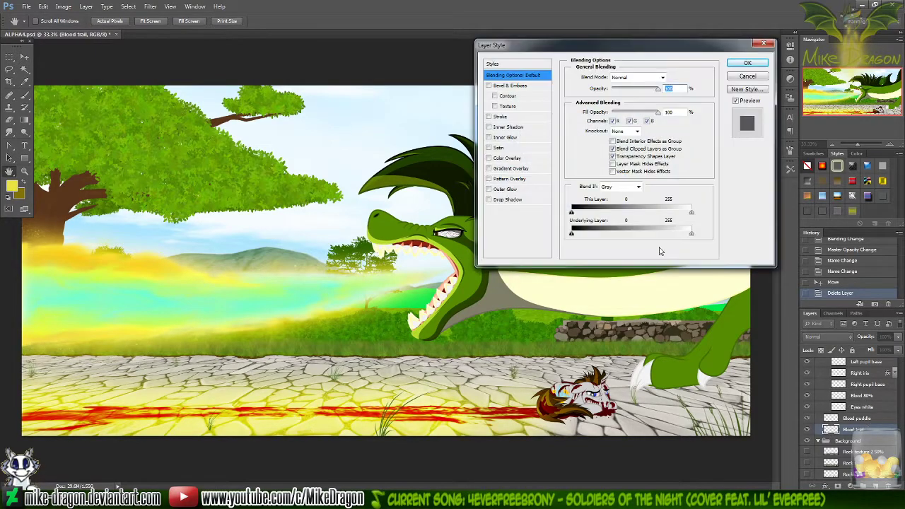
left_click(532, 85)
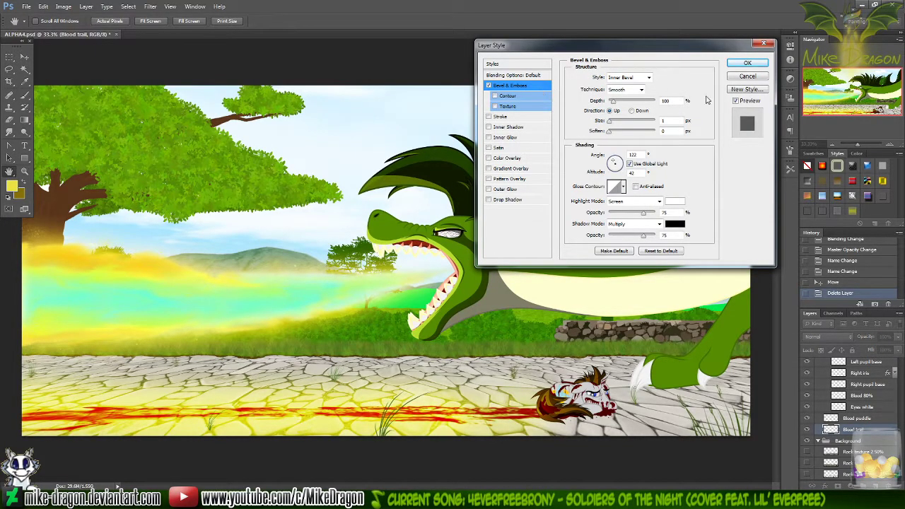
left_click(746, 77)
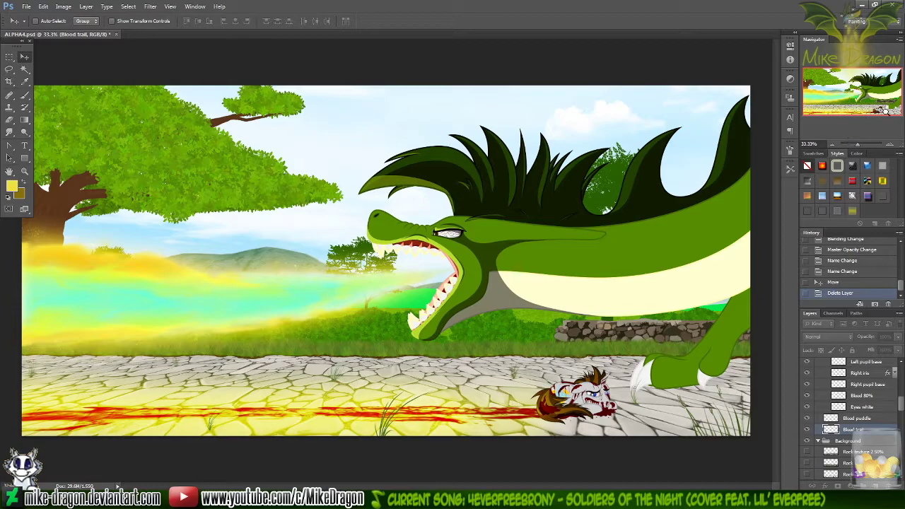
- Add a Bevel & Emboss effect to the "Blood trail" layer with a lighting angle of 90°
key("ctrl+plus")
left_click_drag(873, 122, 835, 123)
key("ctrl+plus")
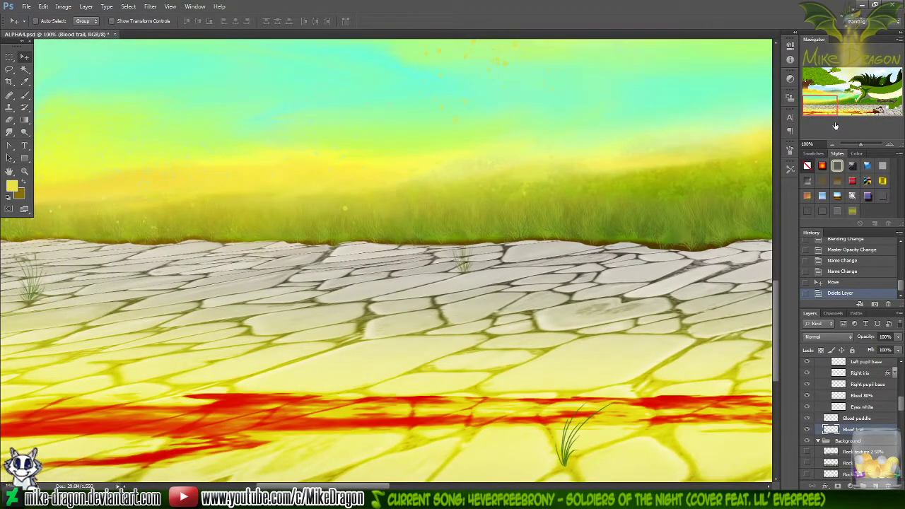
double_click(831, 430)
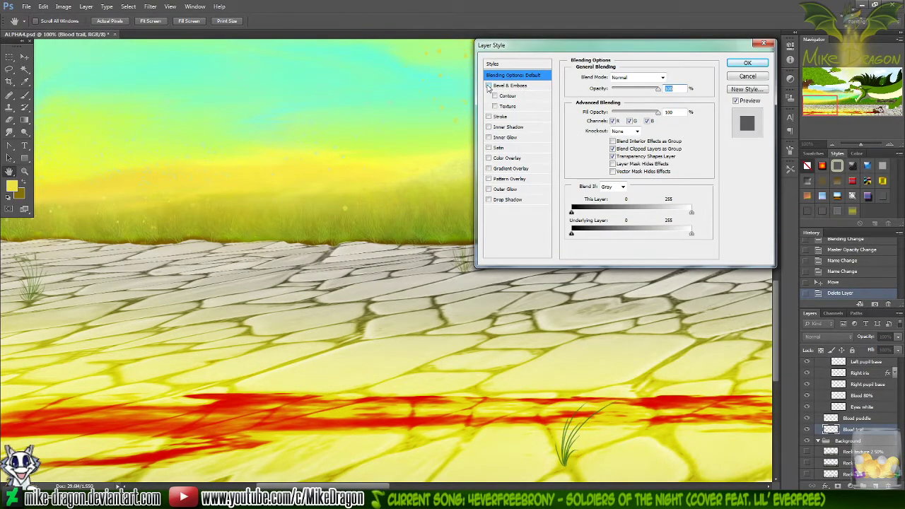
left_click(522, 85)
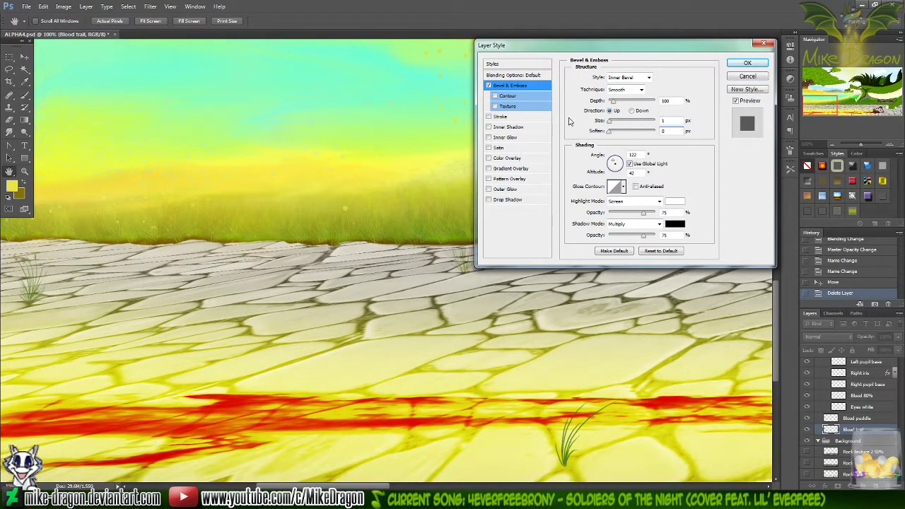
left_click(490, 85)
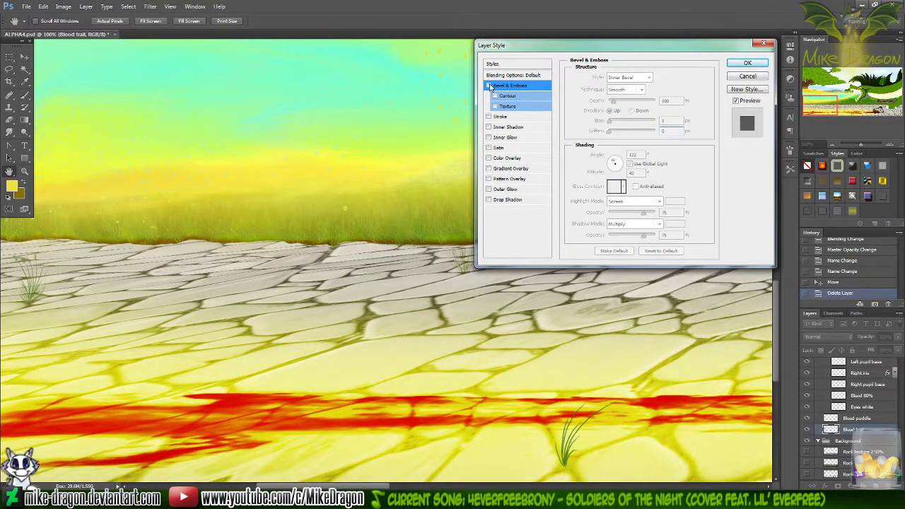
left_click(489, 86)
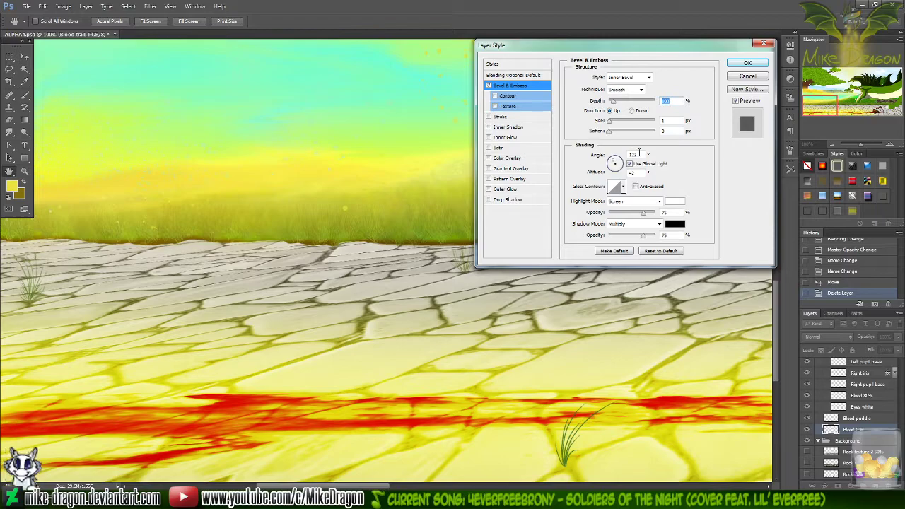
left_click_drag(603, 151, 615, 161)
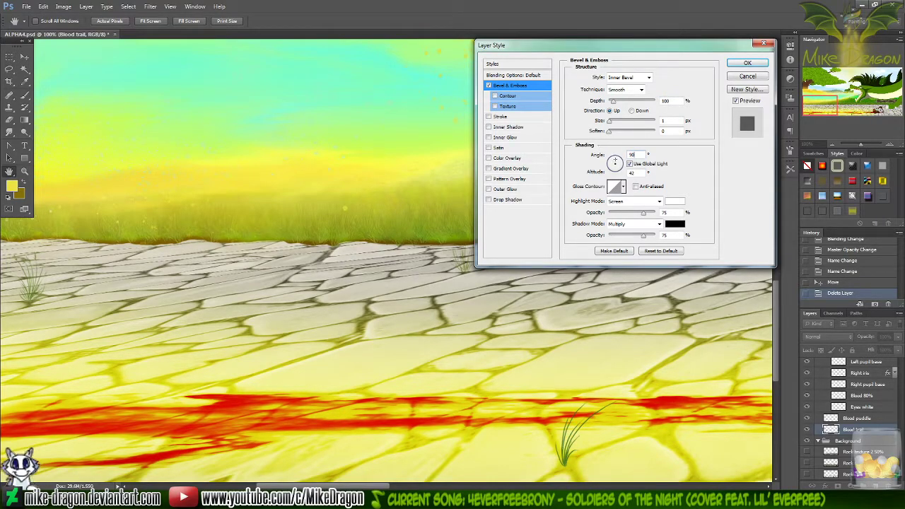
key("Return")
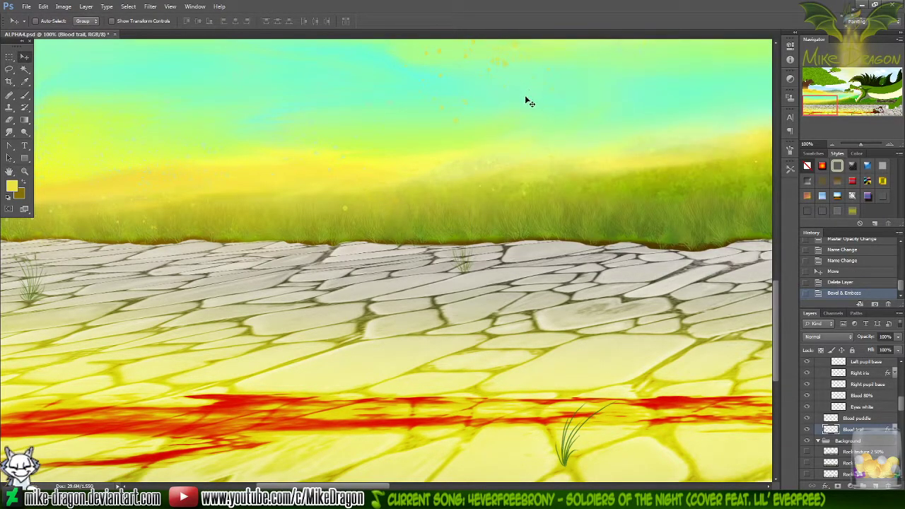
- Compare the blood trail on the path with and without its Bevel & Emboss effect
key("ctrl+z")
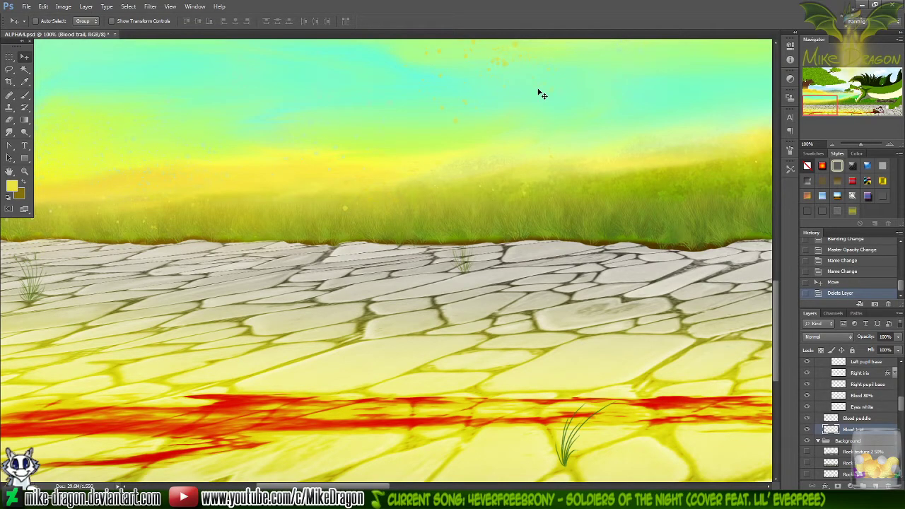
key("ctrl+z")
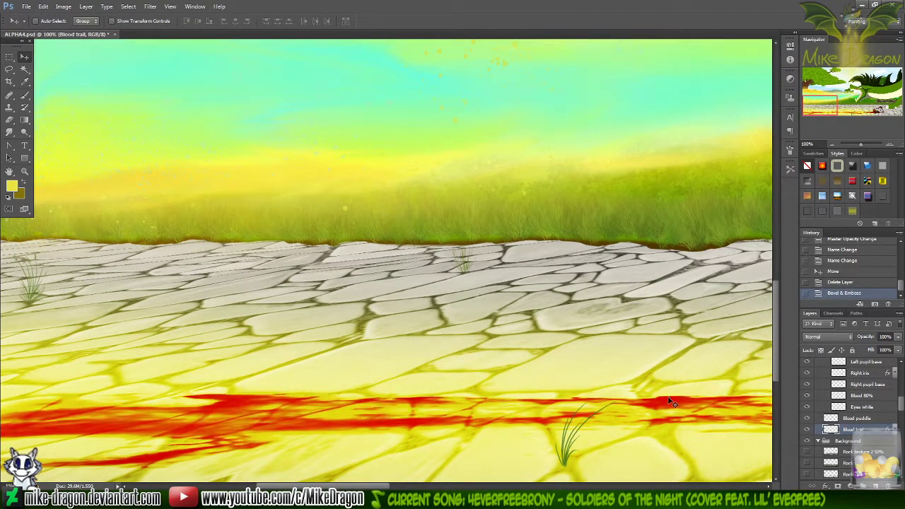
double_click(839, 429)
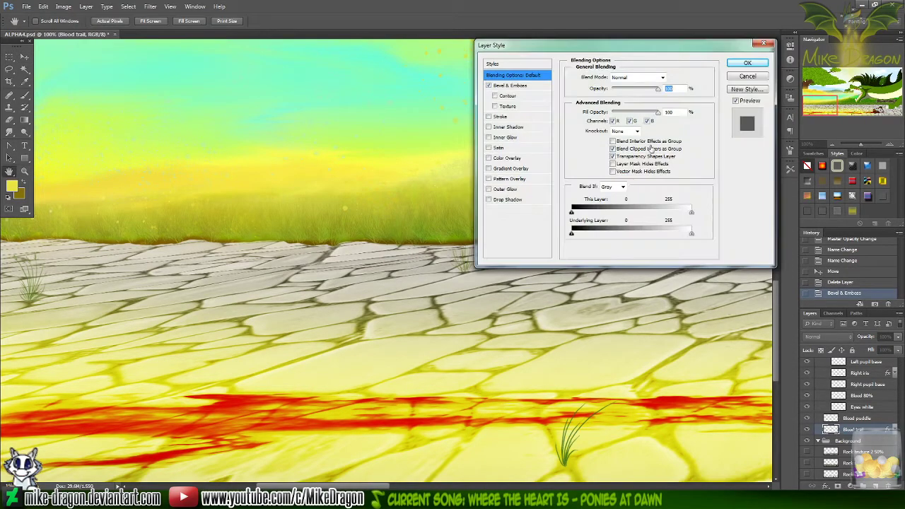
left_click(489, 85)
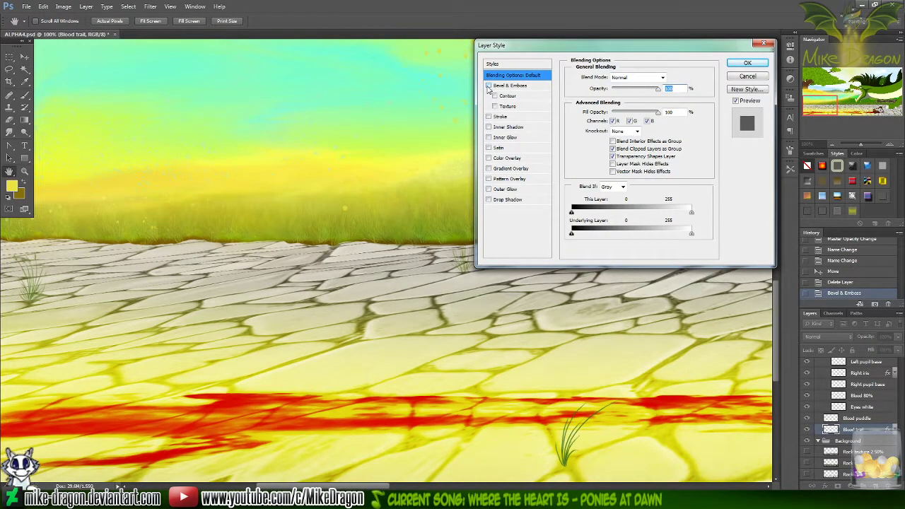
left_click(489, 85)
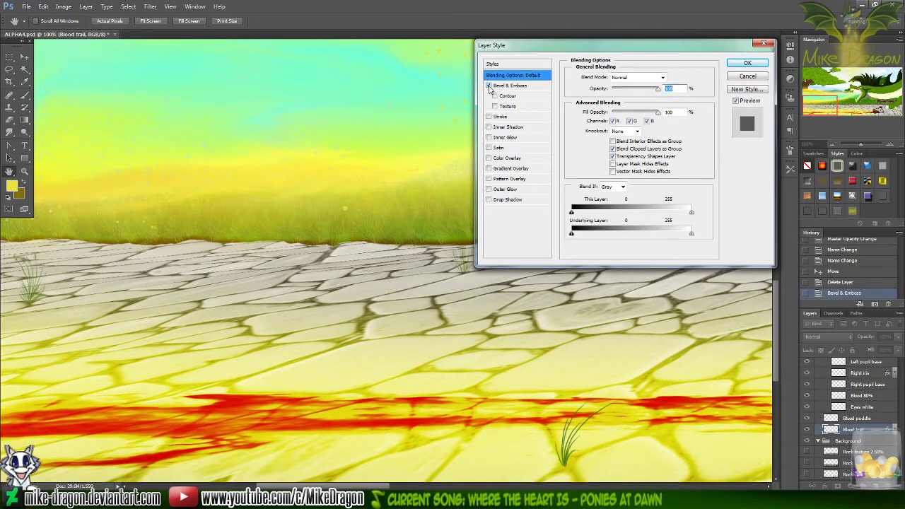
left_click(489, 85)
left_click(489, 86)
left_click(488, 86)
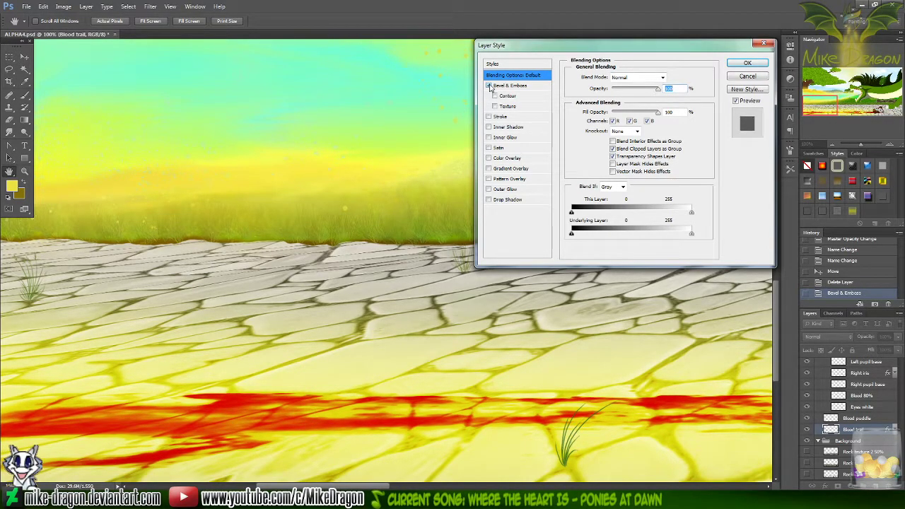
- Replace the Bevel & Emboss effect on the "Blood trail" layer with a Drop Shadow, and check the whole artwork
left_click(507, 86)
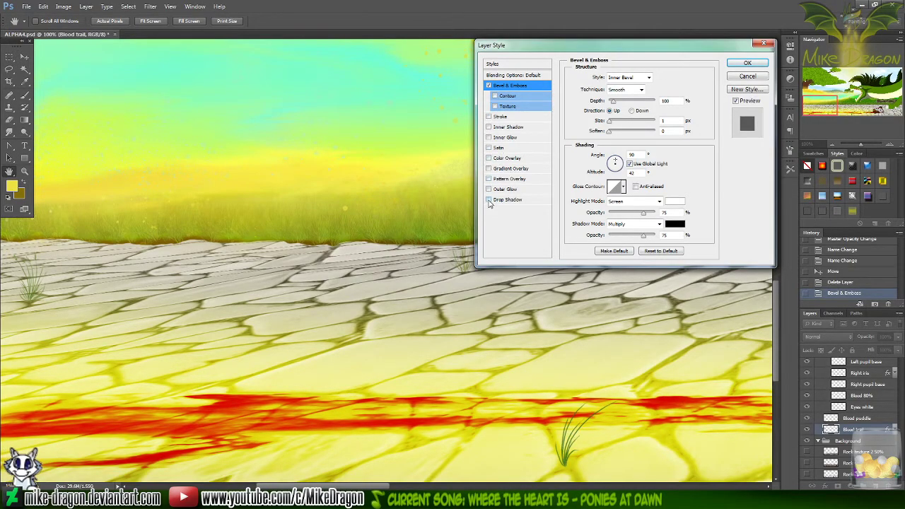
left_click(488, 85)
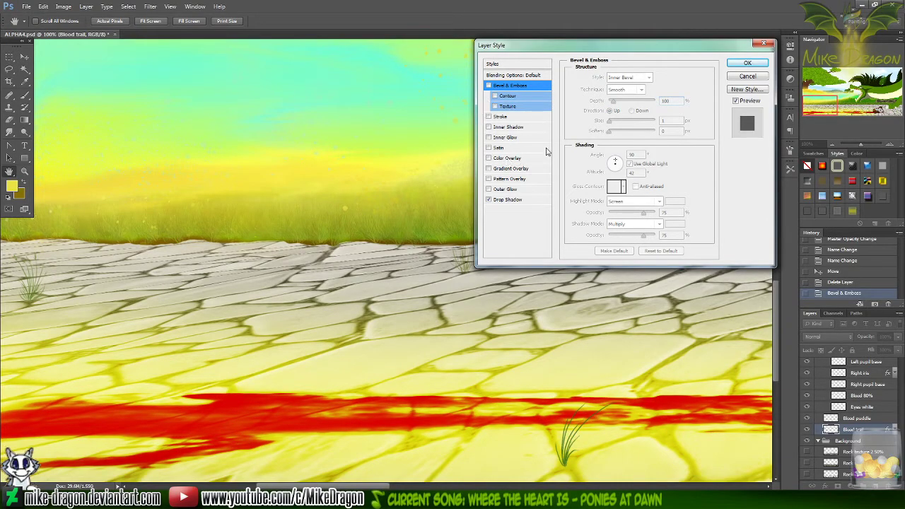
left_click(488, 200)
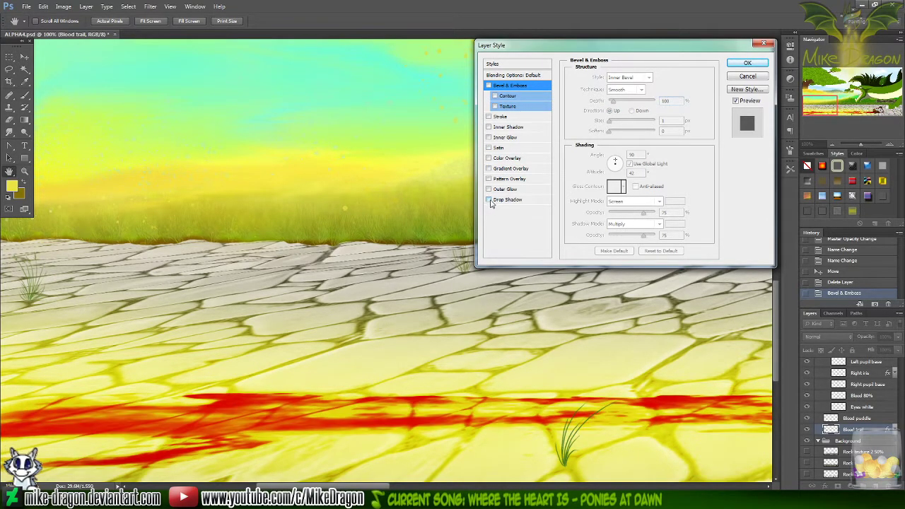
left_click(488, 200)
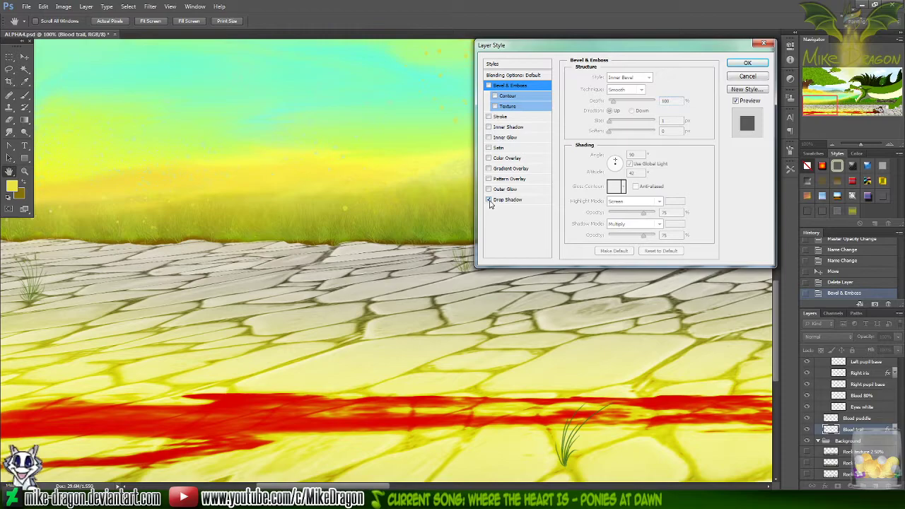
left_click(736, 62)
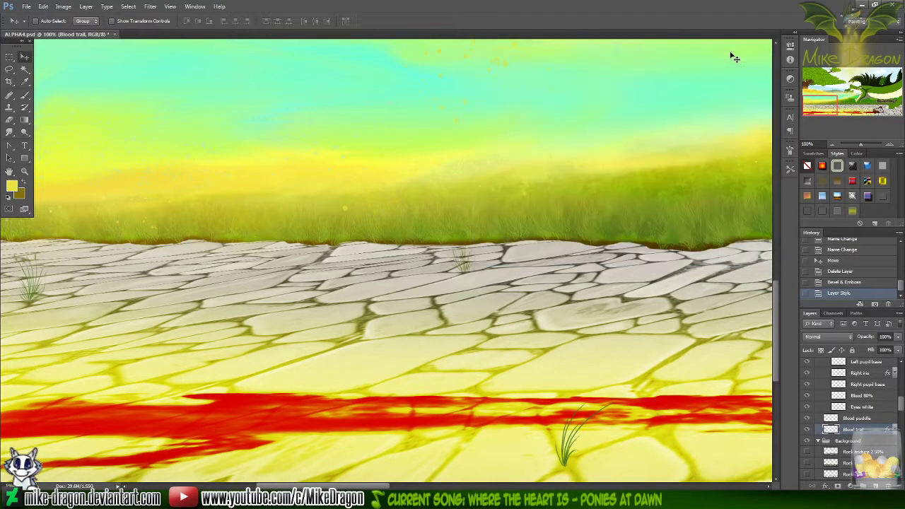
scroll(736, 59, "down", 3)
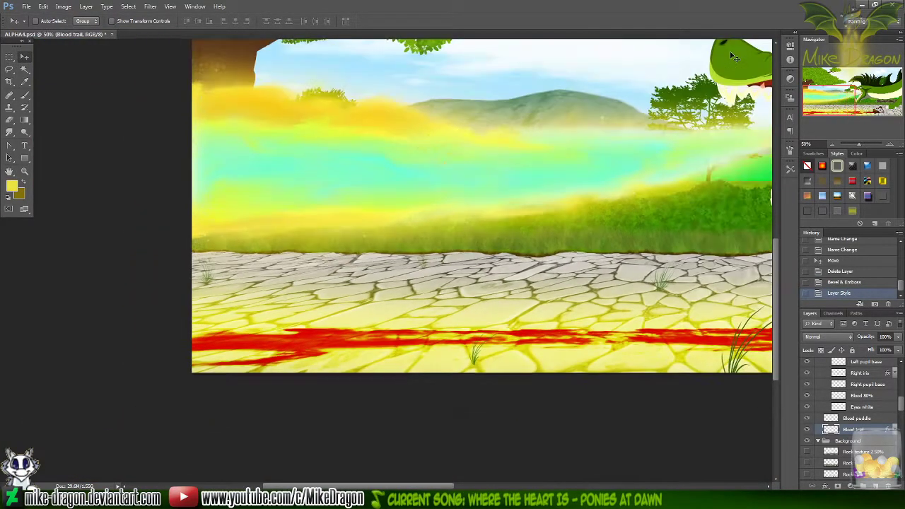
scroll(736, 59, "down", 1)
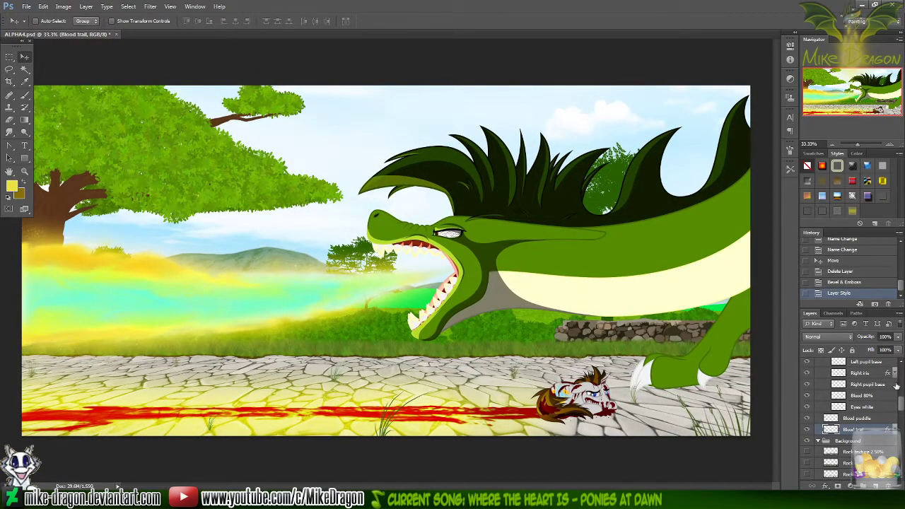
- Compare the blood trail with and without its Drop Shadow, and remove the effect from the "Blood trail" layer
double_click(869, 429)
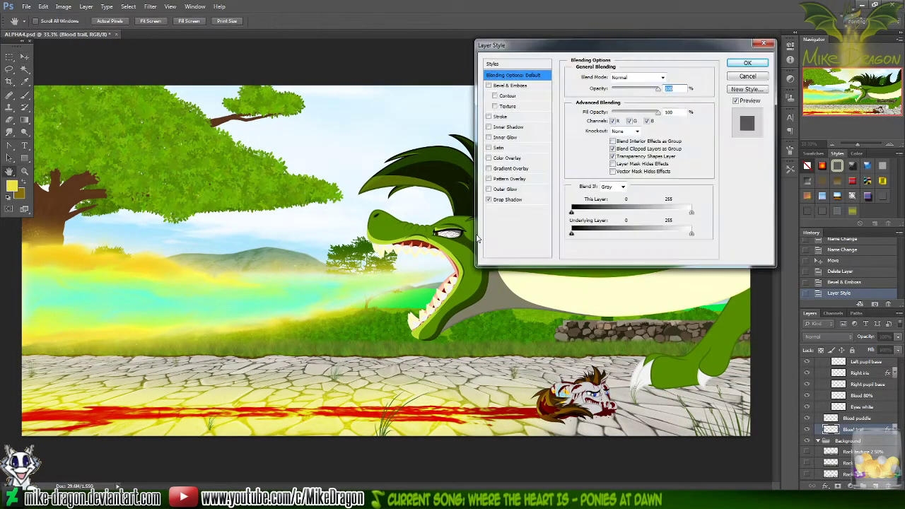
left_click(488, 201)
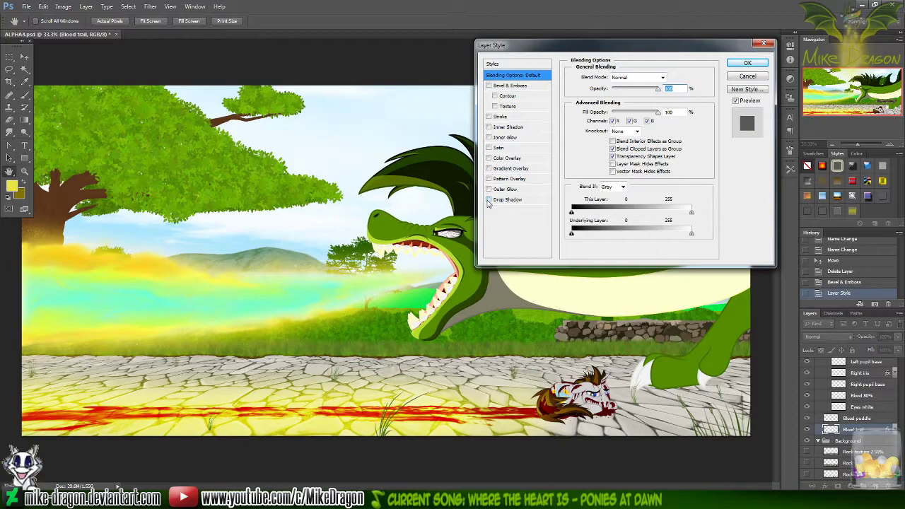
left_click(488, 201)
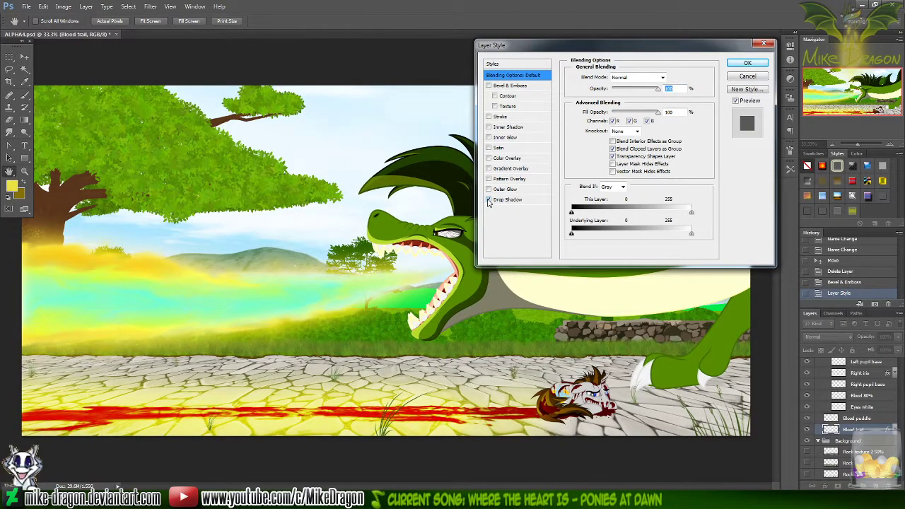
left_click(489, 202)
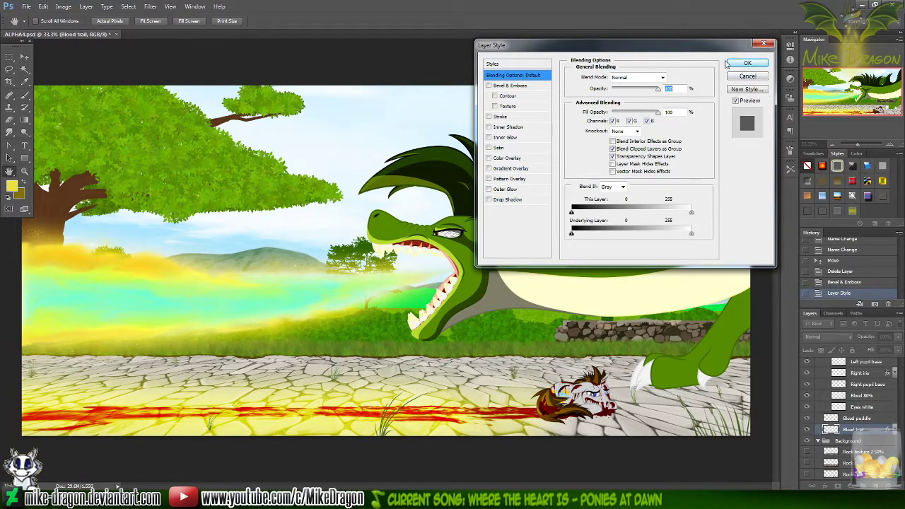
left_click(748, 63)
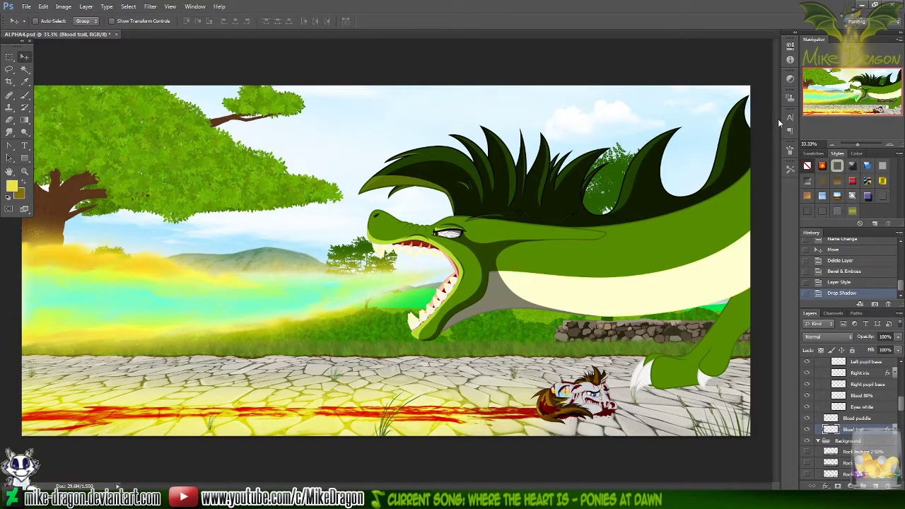
- Switch to the web browser and search the web for "Bloodier"
key("alt+Tab")
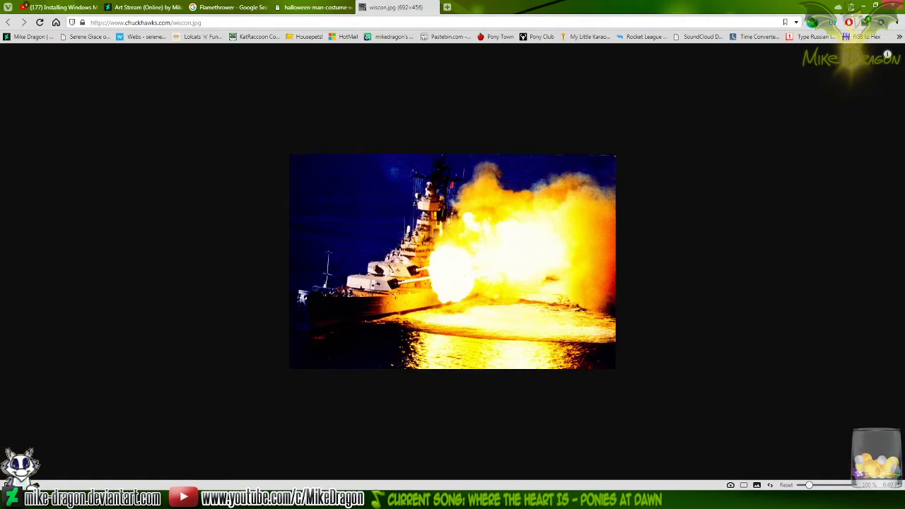
key("ctrl+l")
type("Bloodier")
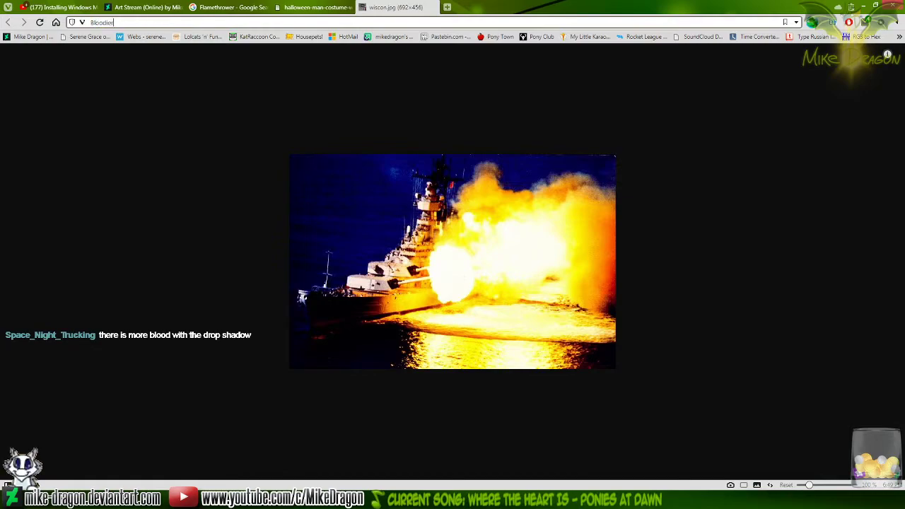
key("Return")
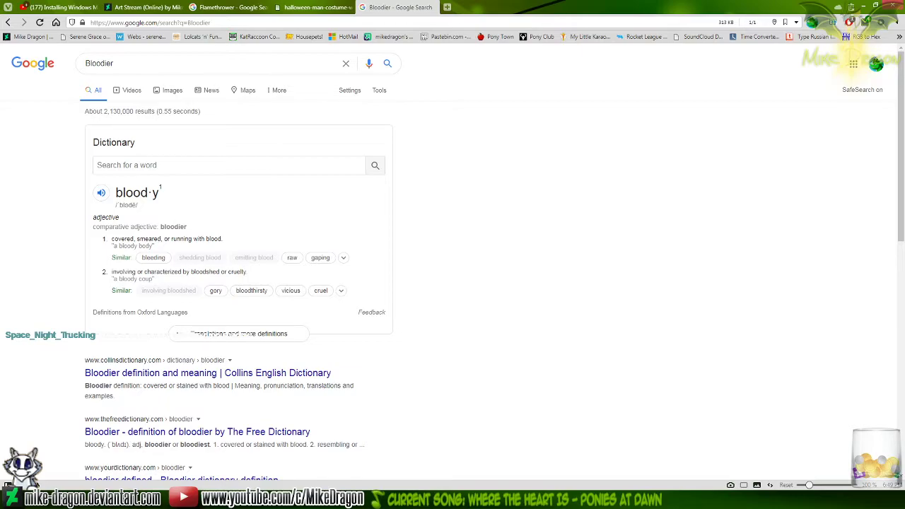
- Close the search and the flamethrower reference tabs in the browser, and return to Photoshop
key("ctrl+w")
key("ctrl+w")
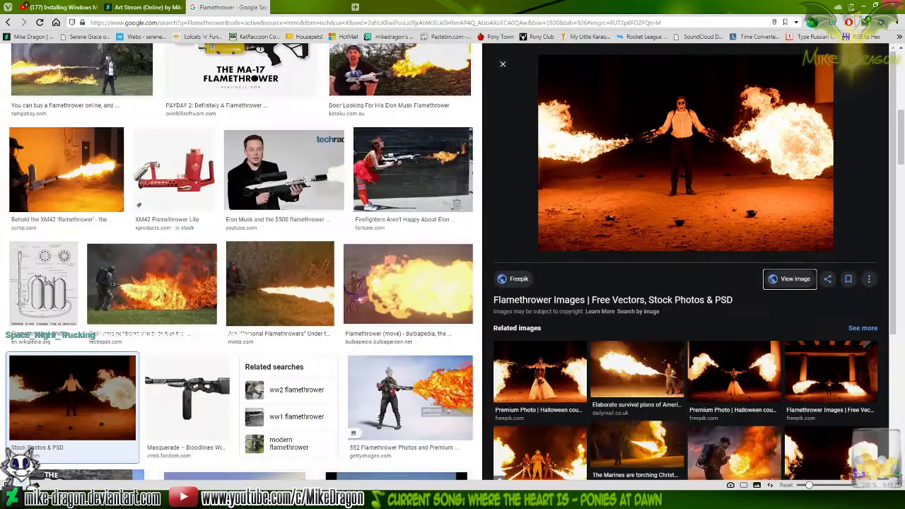
key("ctrl+w")
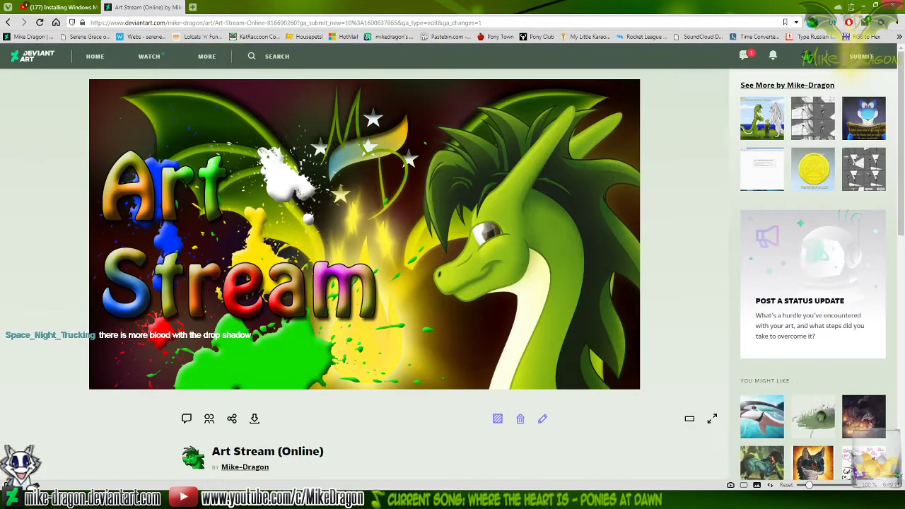
key("alt+Tab")
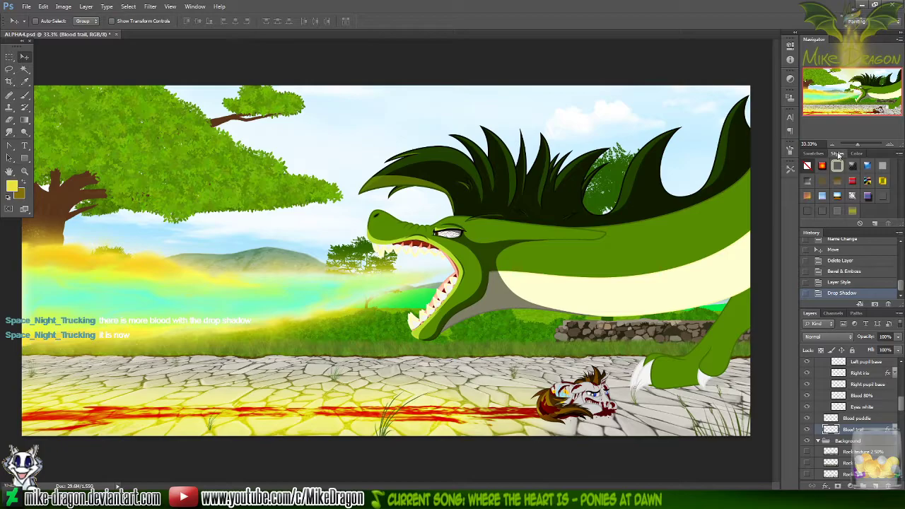
- Collapse the Silver Trot group, expand the Fire stream group and select its "Cast light 80%" layer
key("ctrl+plus")
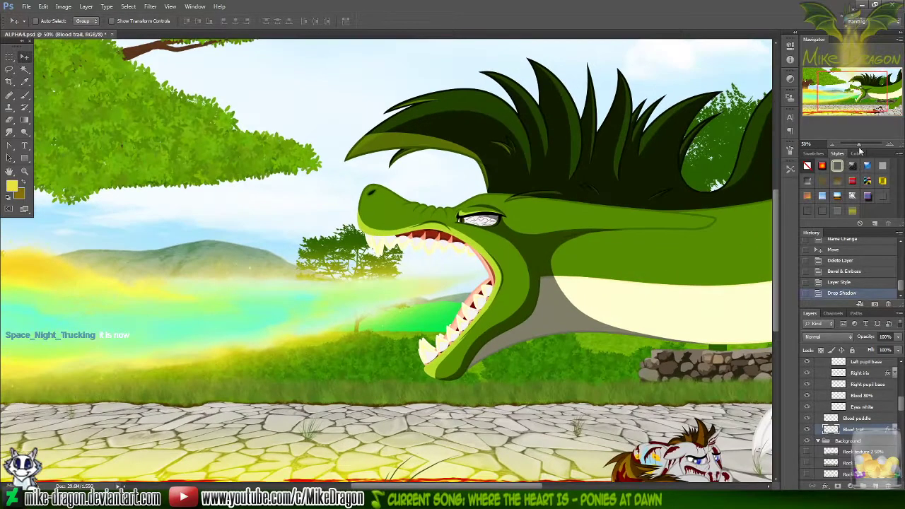
left_click_drag(851, 90, 795, 80)
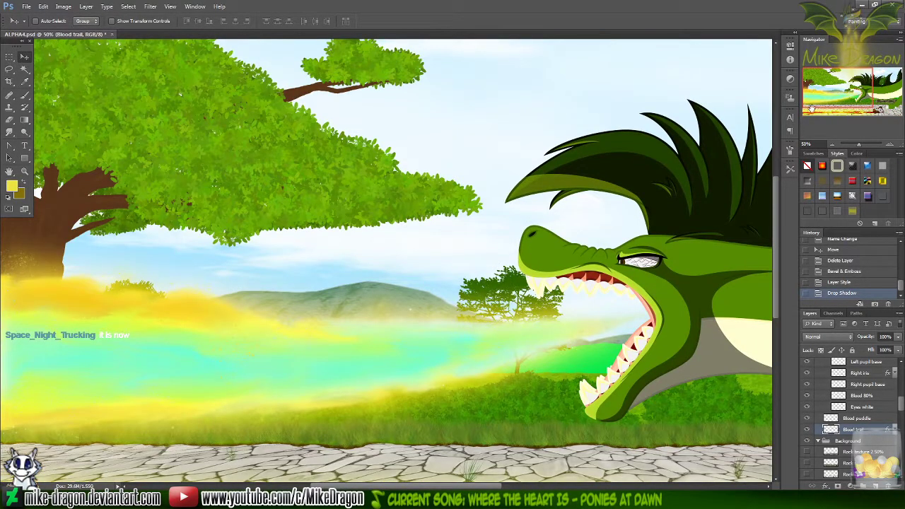
scroll(553, 289, "down", 3)
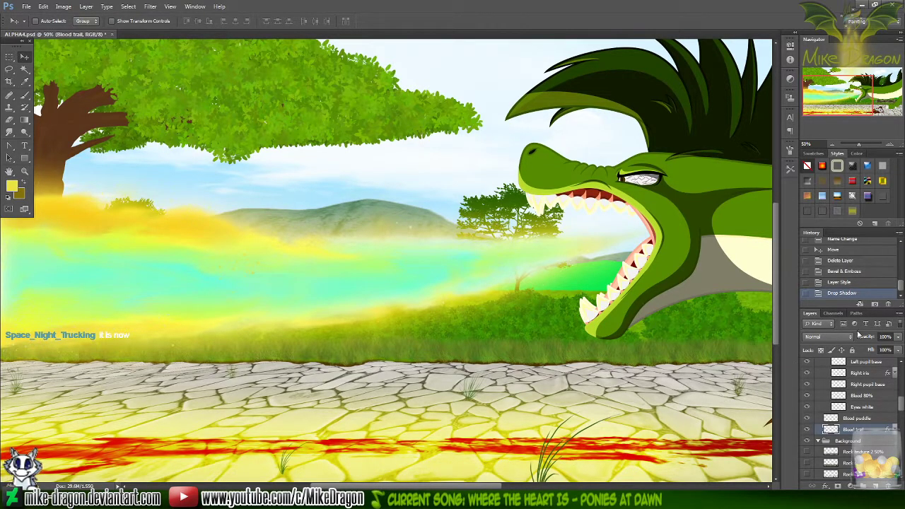
left_click_drag(902, 403, 902, 387)
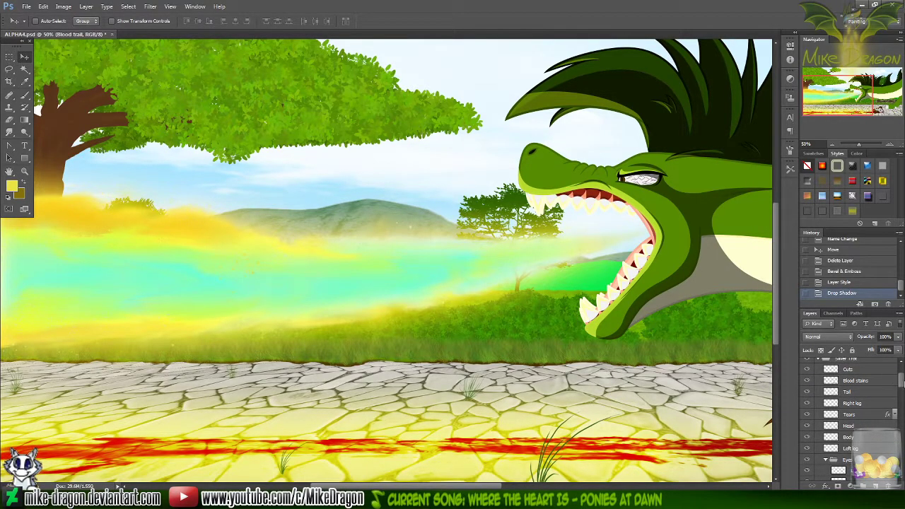
left_click_drag(901, 382, 902, 380)
left_click(817, 390)
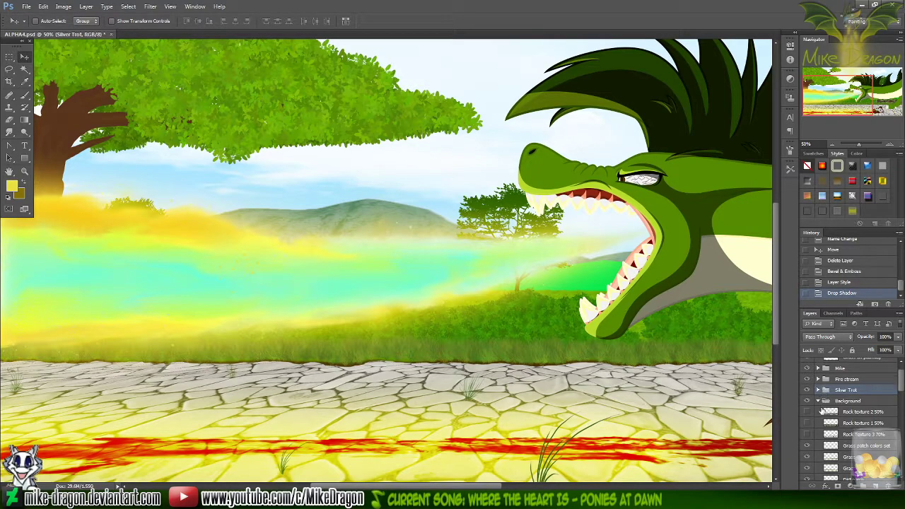
left_click(818, 380)
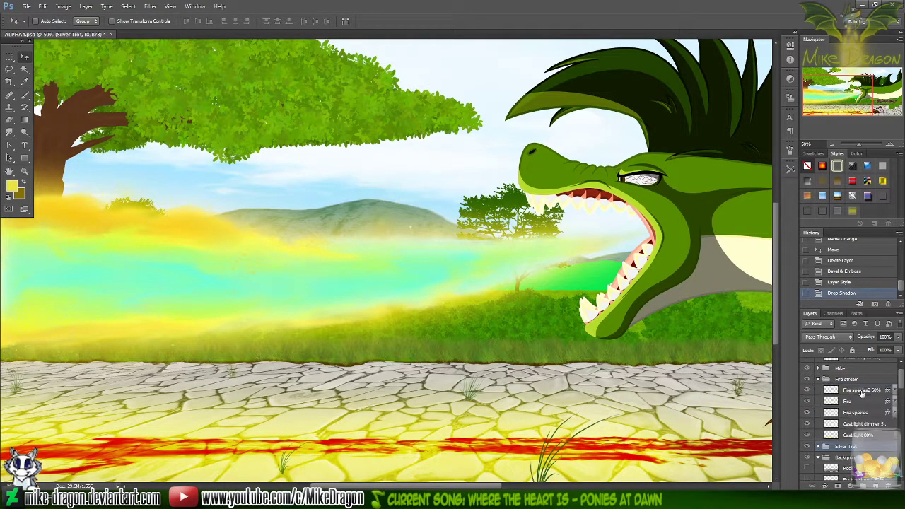
right_click(853, 426)
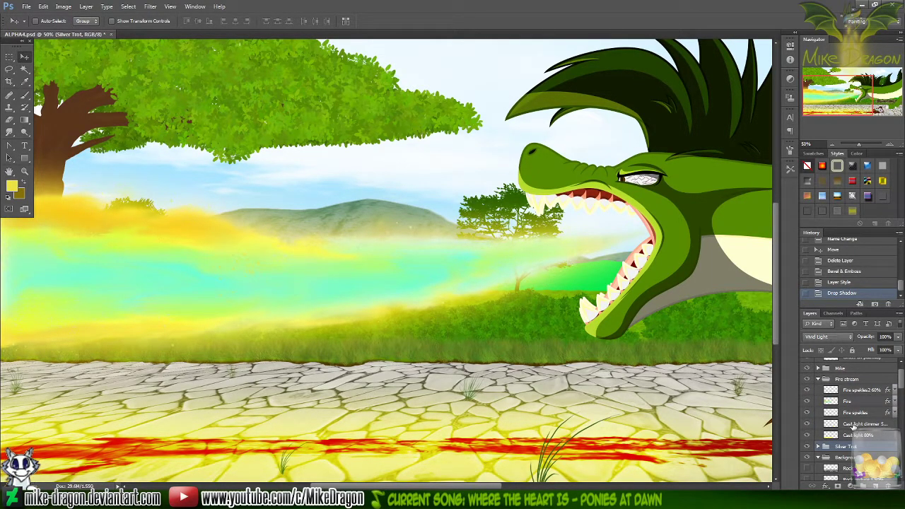
right_click(854, 435)
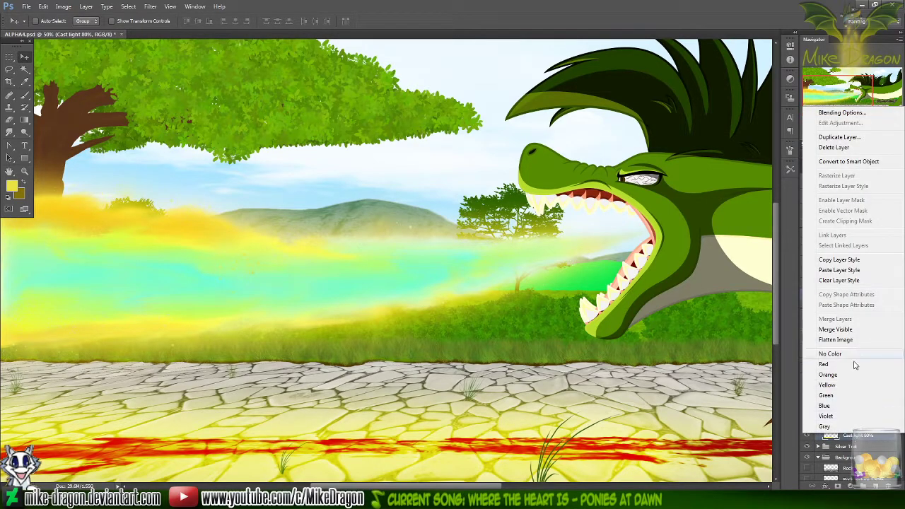
left_click(849, 270)
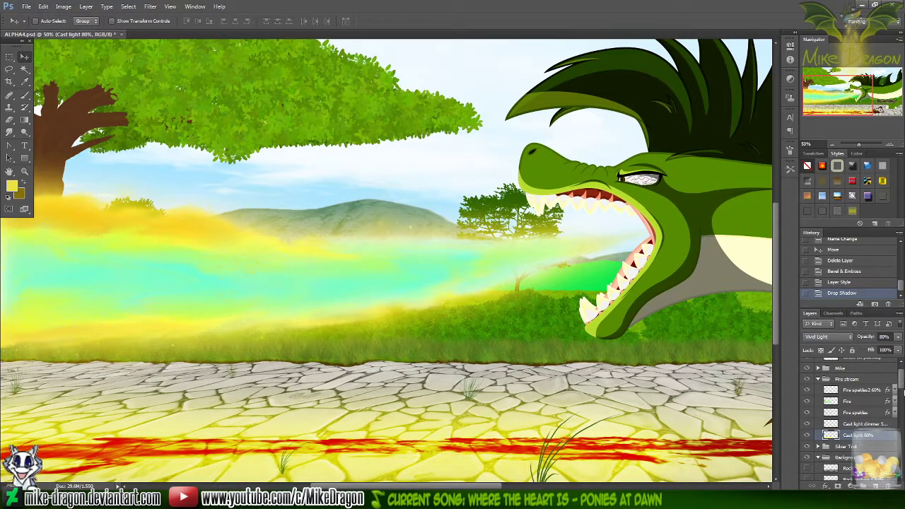
- Compare the scene with and without the Fire stream group, and leave the group hidden
left_click(807, 379)
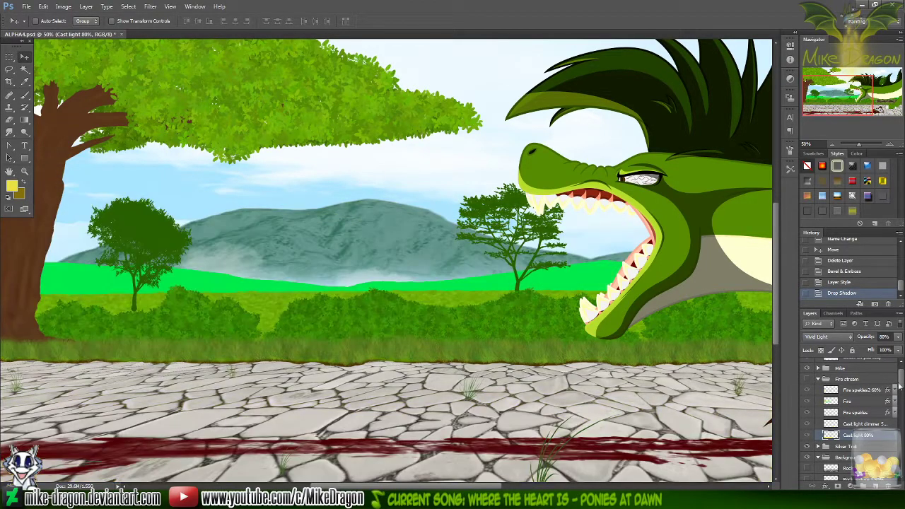
scroll(899, 386, "down", 3)
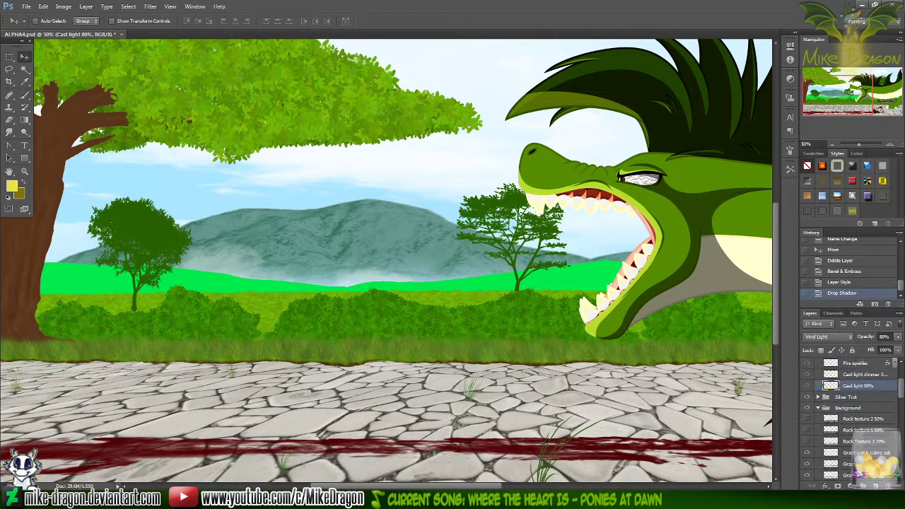
scroll(899, 386, "up", 1)
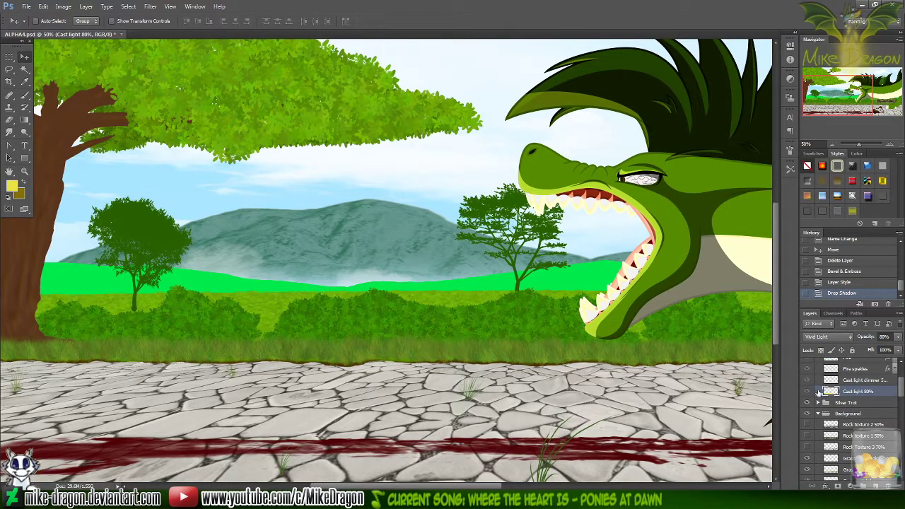
scroll(902, 382, "up", 3)
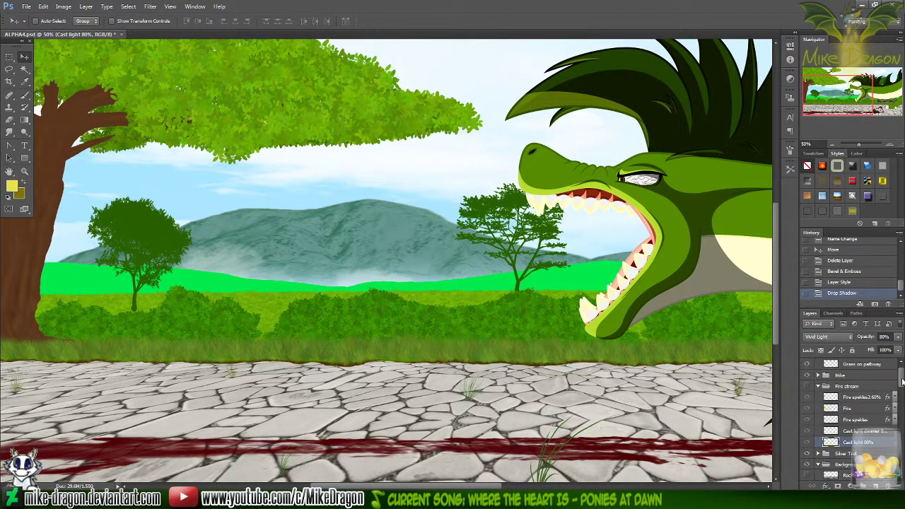
left_click(806, 388)
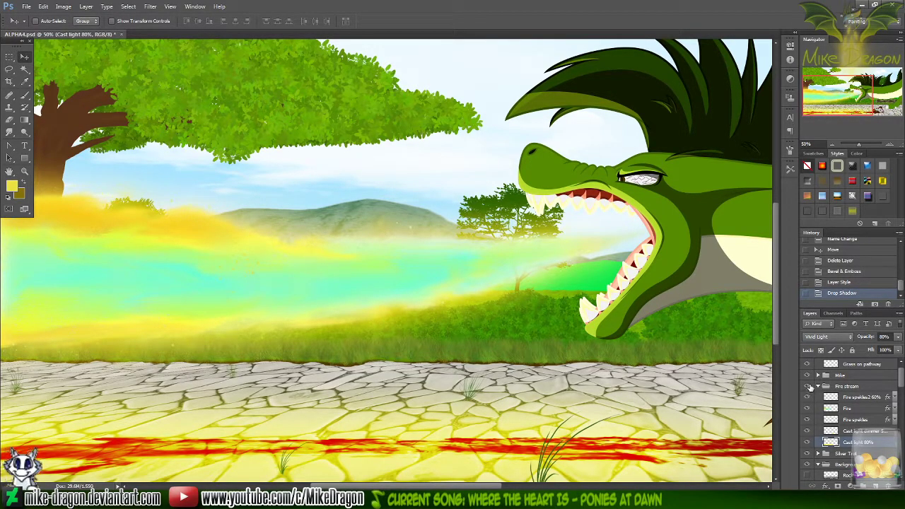
left_click(808, 387)
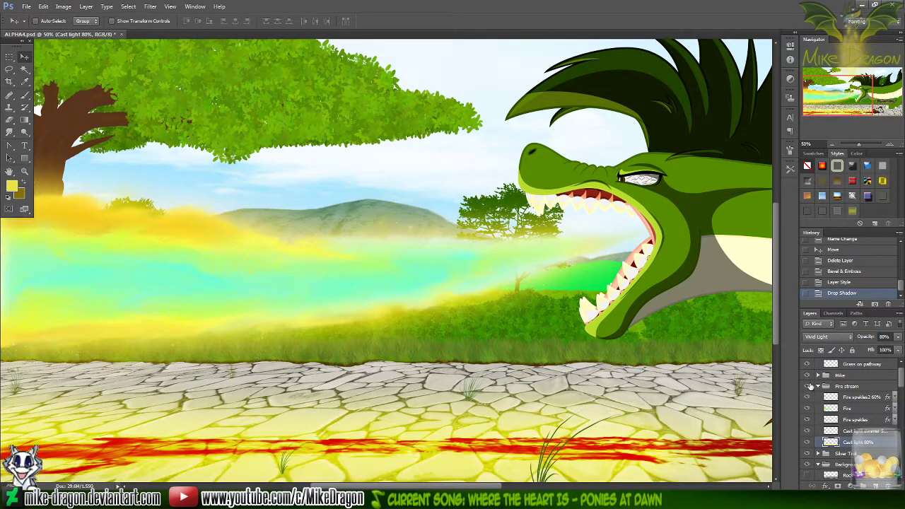
left_click(808, 388)
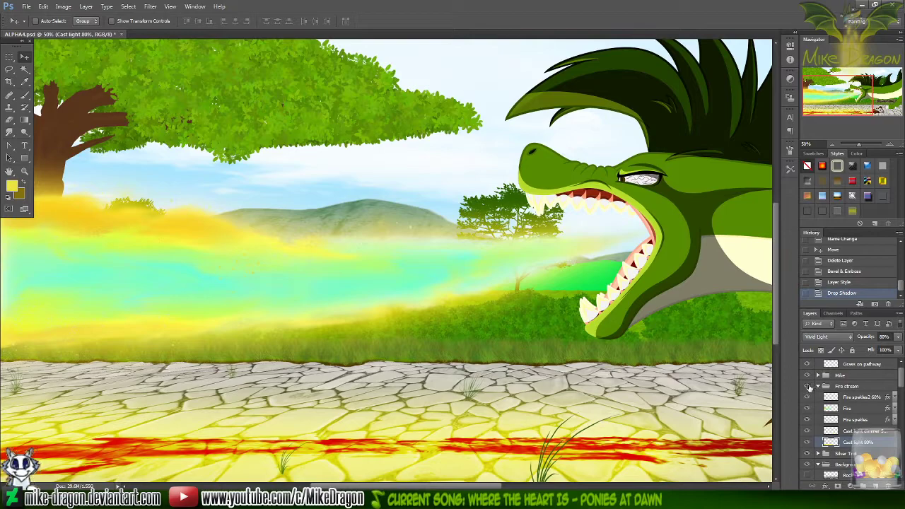
left_click(807, 388)
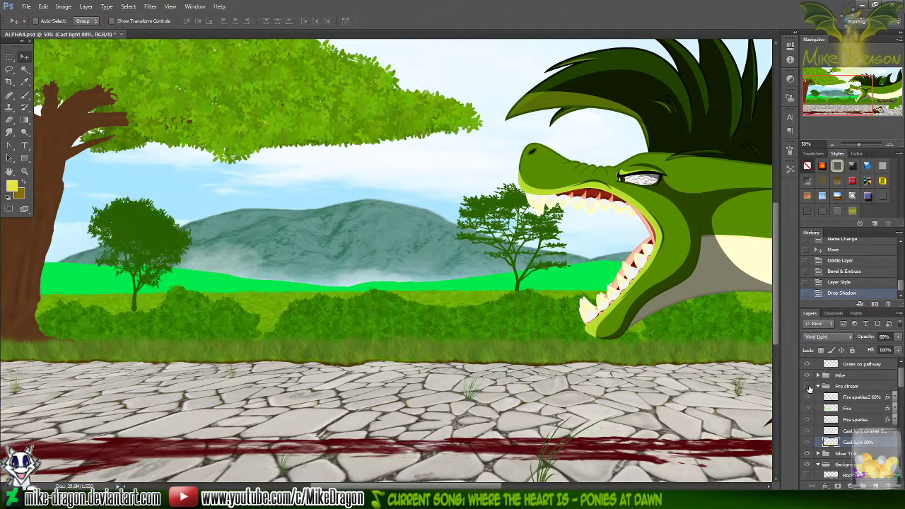
left_click(808, 388)
left_click(808, 388)
left_click(808, 387)
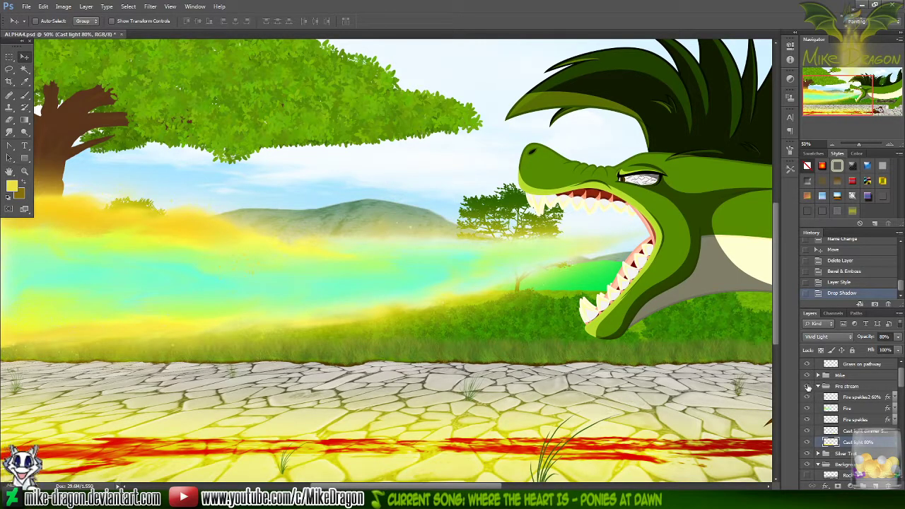
left_click(807, 387)
left_click(808, 388)
left_click(808, 387)
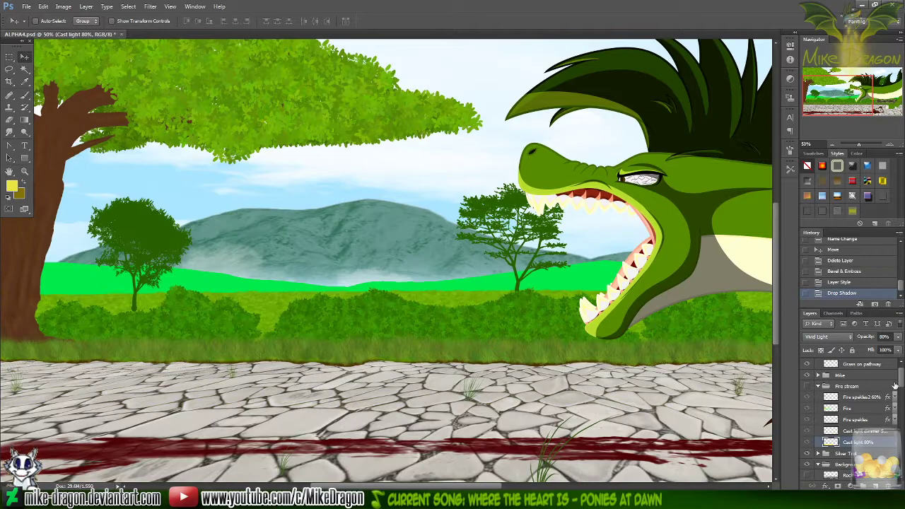
- Outline the trunk's pixels as a selection by selecting all and nudging on the "Tree trunk base" layer, keeping that layer active
left_click_drag(895, 386, 900, 416)
left_click(850, 433)
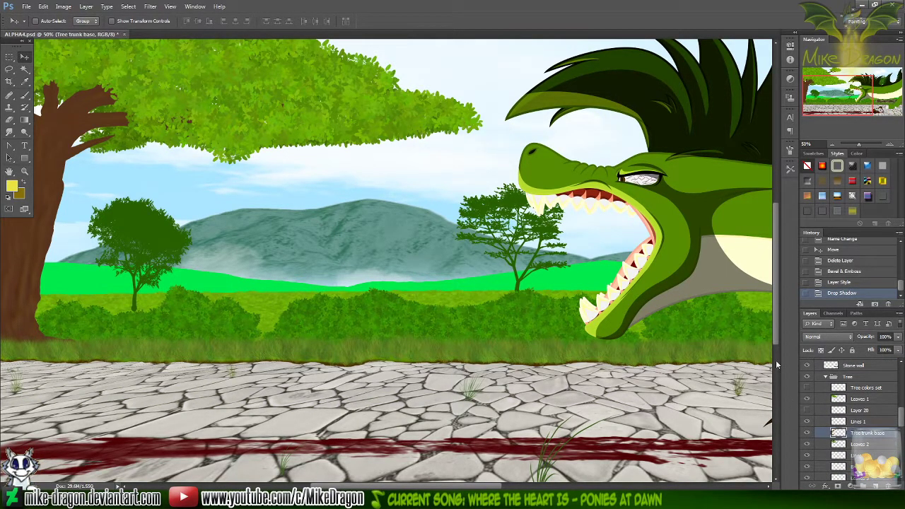
key("w")
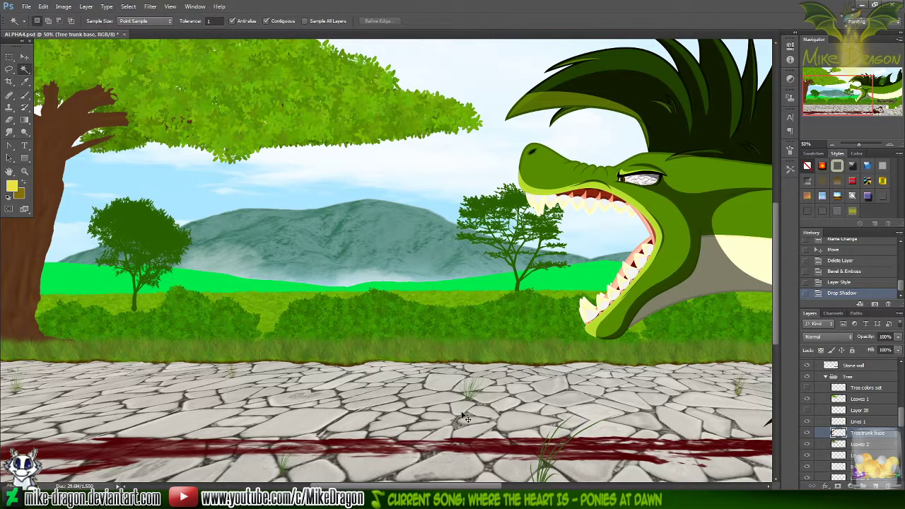
key("ctrl+a")
key("v")
key("Left")
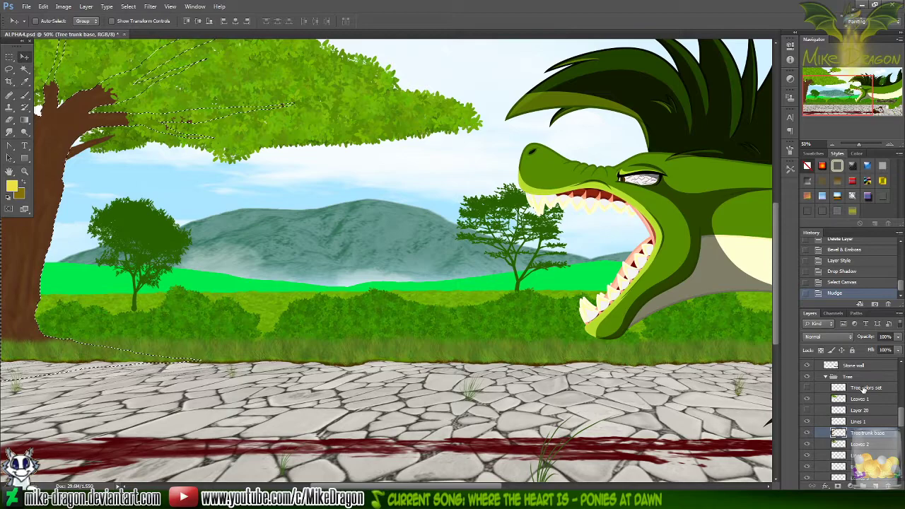
left_click(864, 389)
left_click(865, 399)
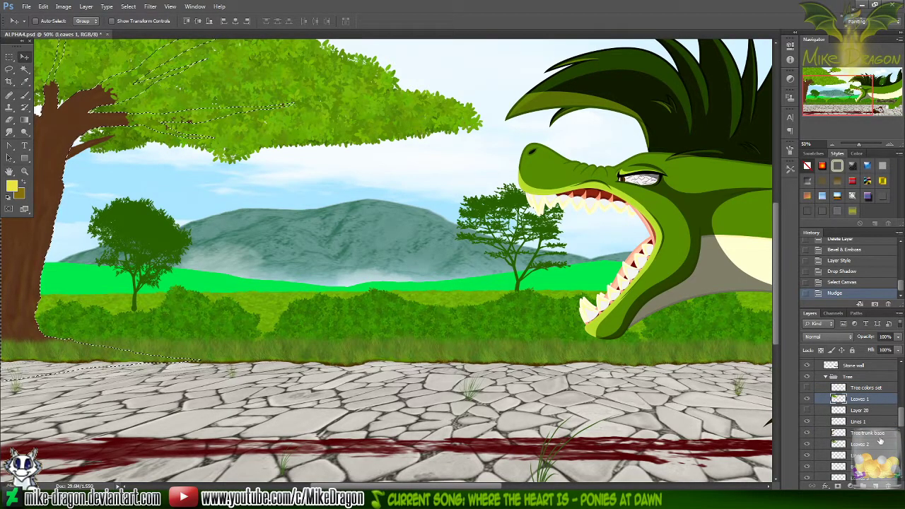
left_click(874, 434)
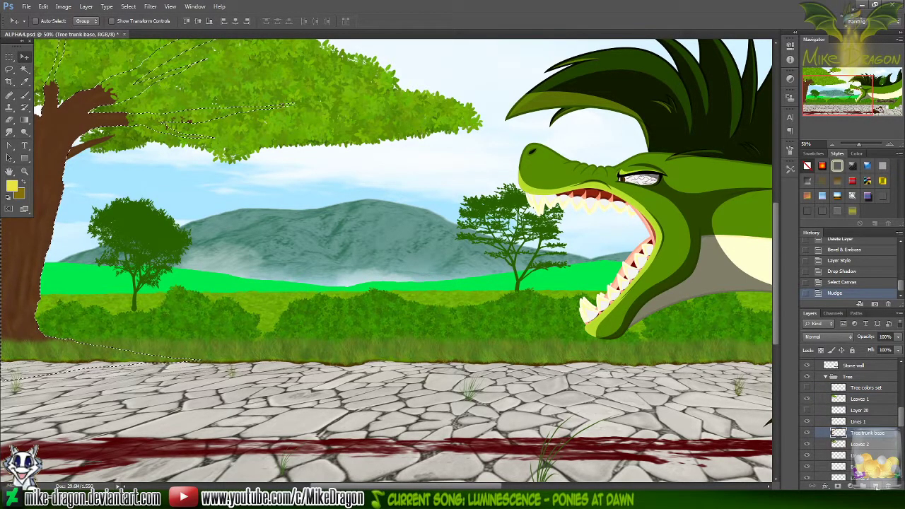
- Add a new layer directly above "Tree trunk base", switch to the Brush tool and show the Fire stream group again
left_click(875, 487)
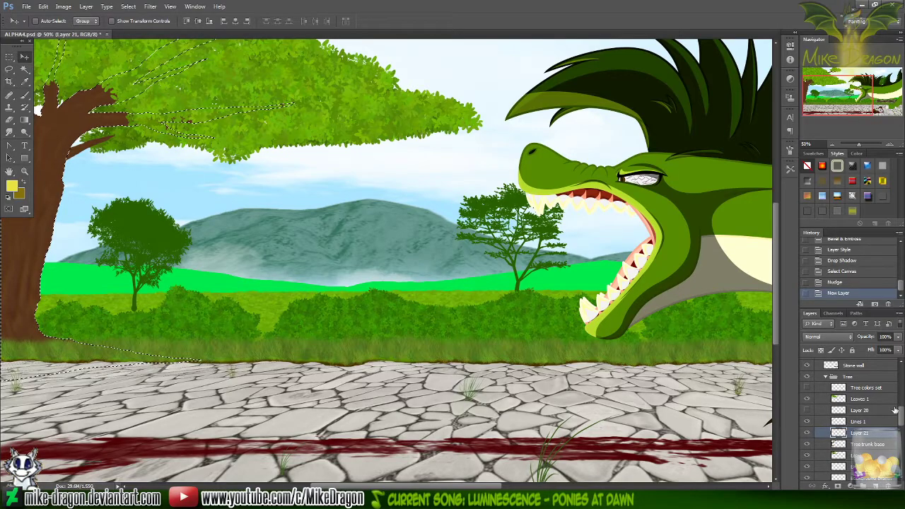
scroll(557, 278, "left", 2)
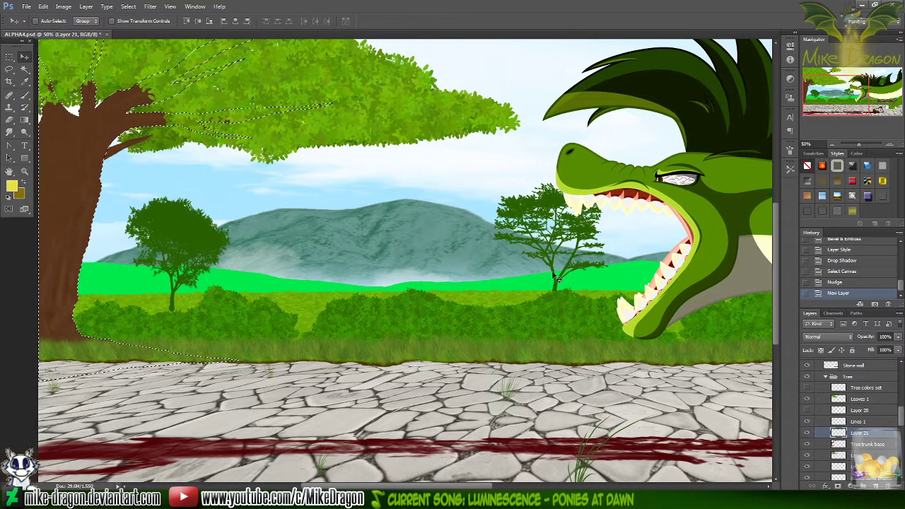
scroll(557, 278, "left", 3)
scroll(551, 270, "up", 3)
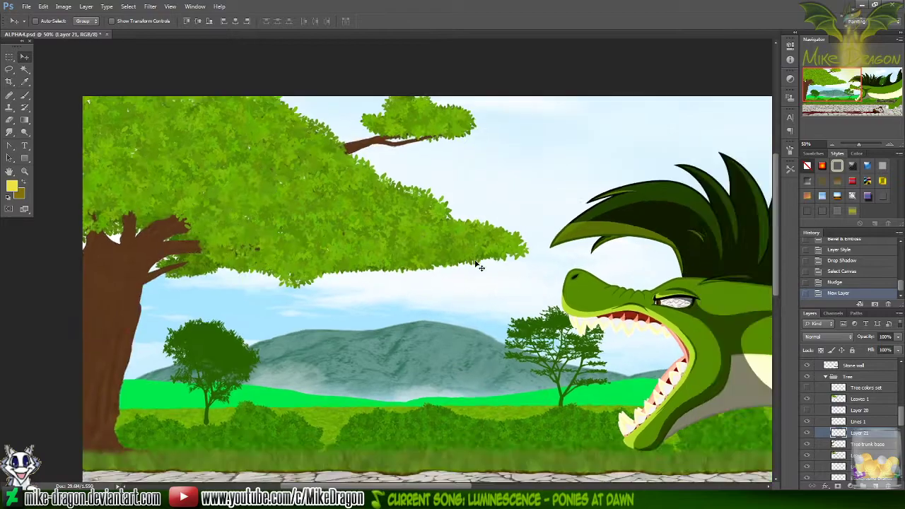
key("ctrl+minus")
key("b")
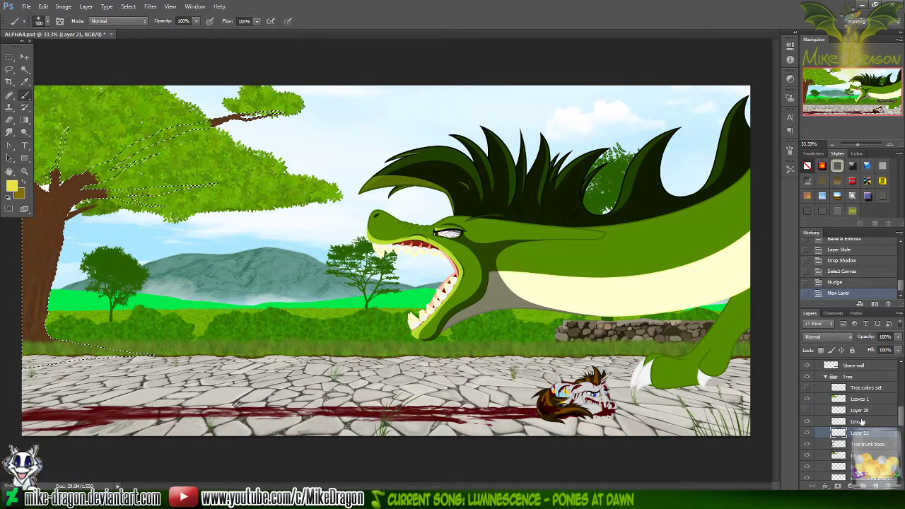
scroll(861, 421, "down", 5)
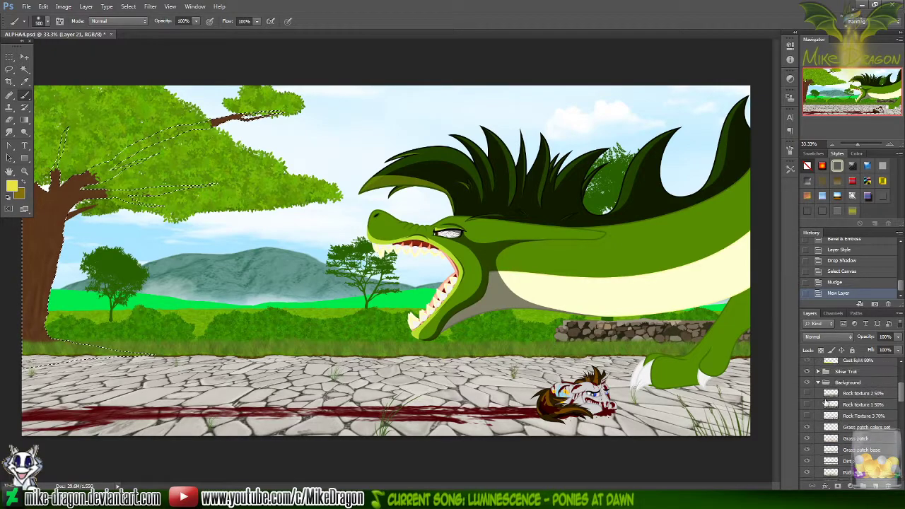
scroll(820, 400, "up", 3)
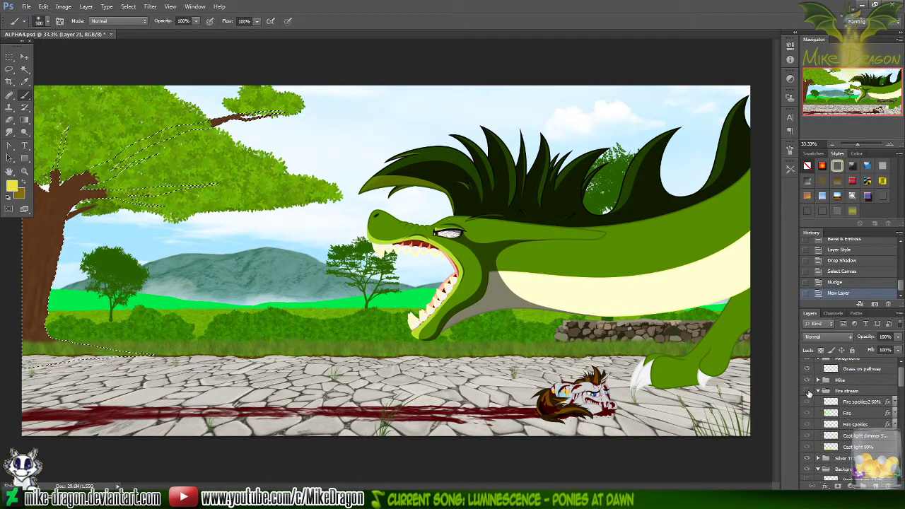
- Paint soft yellow light over the selected tree trunk around the fire with a 700 px brush
right_click(176, 283)
left_click(261, 57)
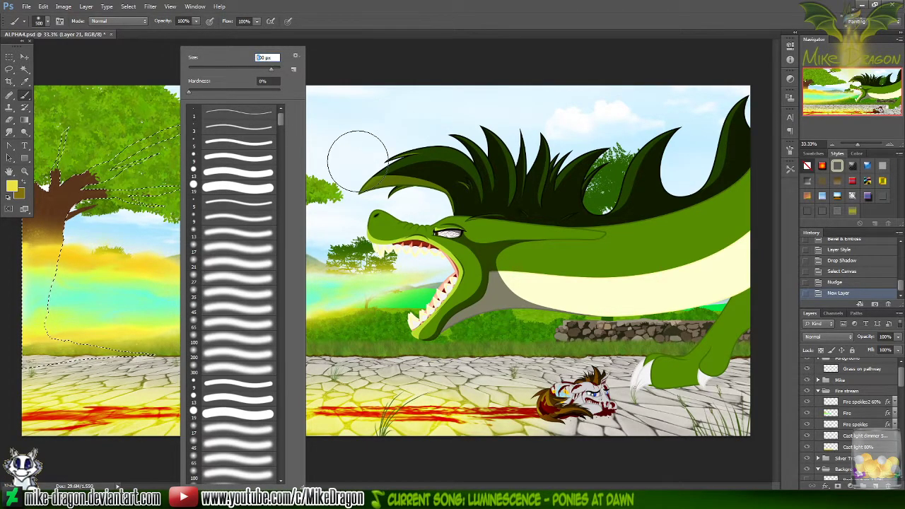
type("700")
key("Return")
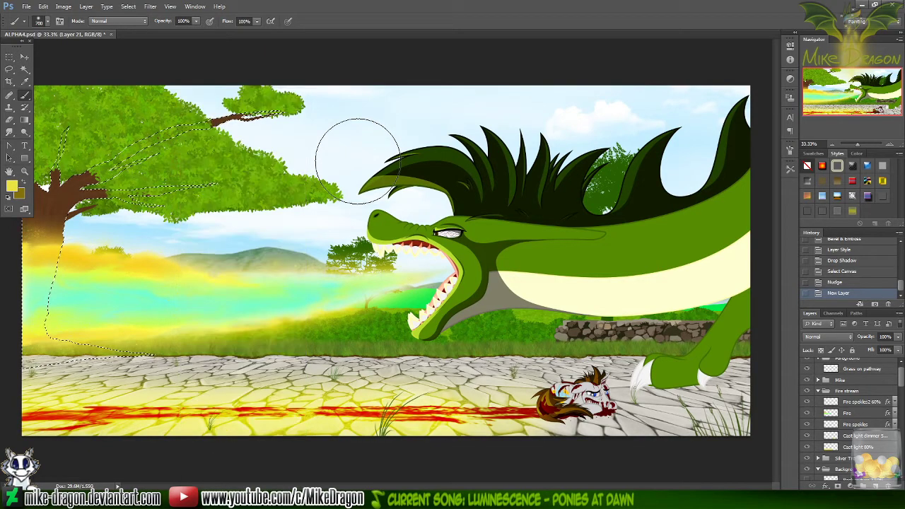
mouse_move(63, 276)
left_mouse_down()
mouse_move(101, 283)
mouse_move(109, 267)
left_mouse_up()
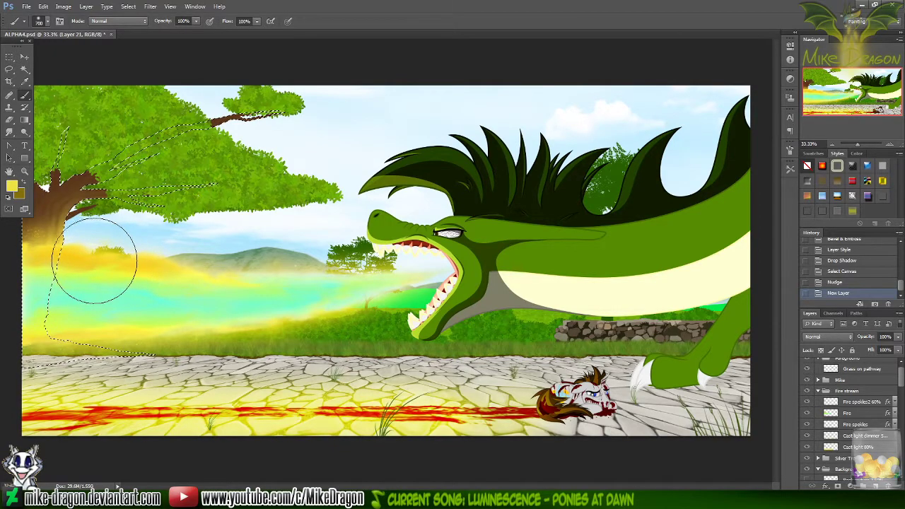
left_click_drag(95, 261, 13, 275)
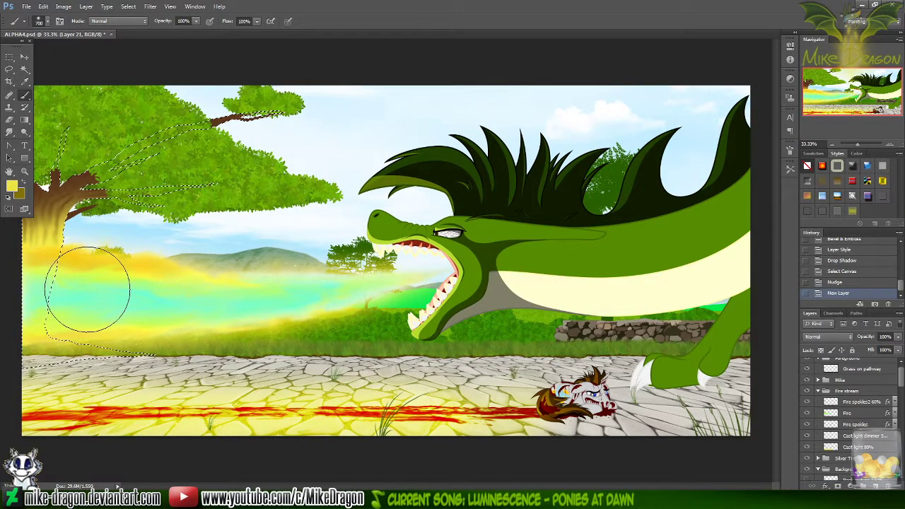
mouse_move(106, 304)
left_mouse_down()
mouse_move(165, 270)
mouse_move(131, 266)
mouse_move(234, 273)
left_mouse_up()
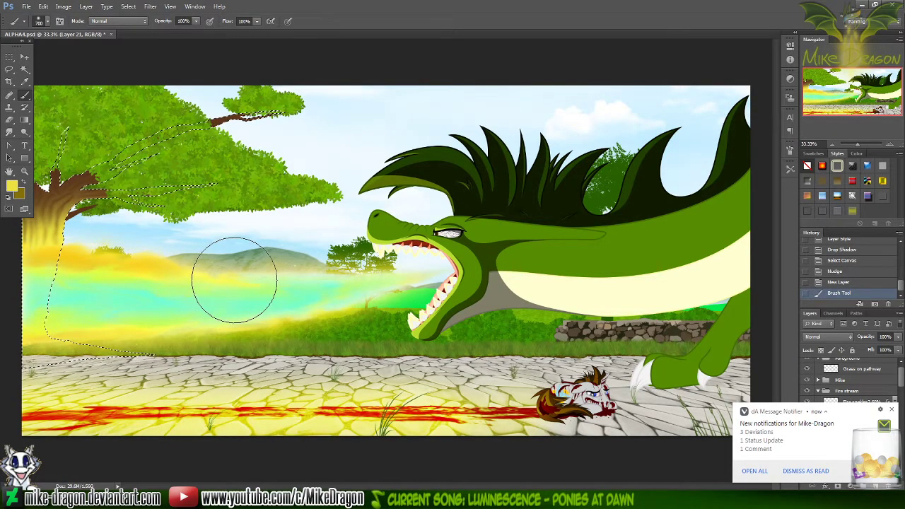
- Switch to the browser to check the new DeviantArt notifications, close that tab and return to Photoshop
left_click(178, 485)
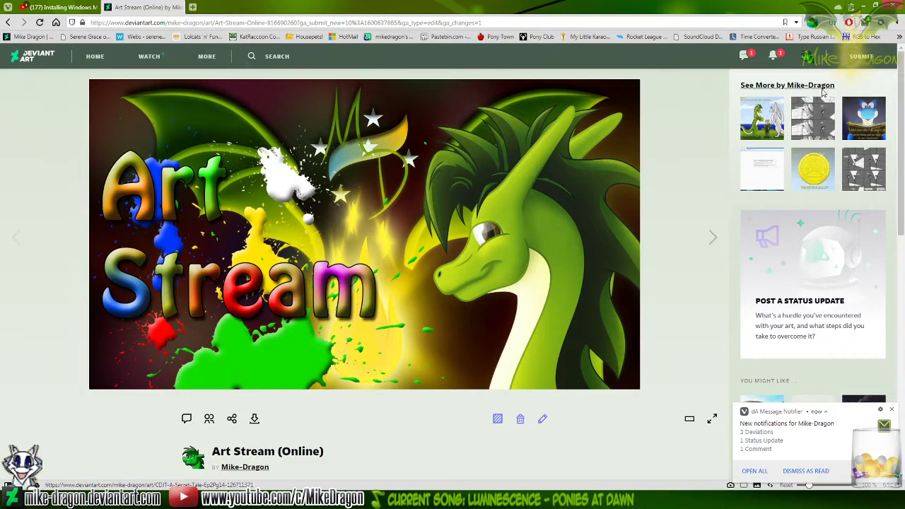
left_click(776, 56)
left_click(776, 57)
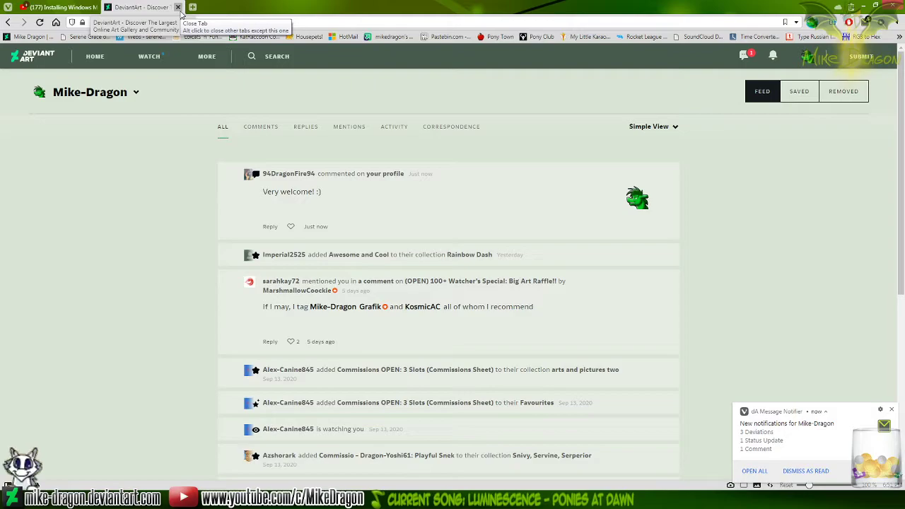
left_click(179, 9)
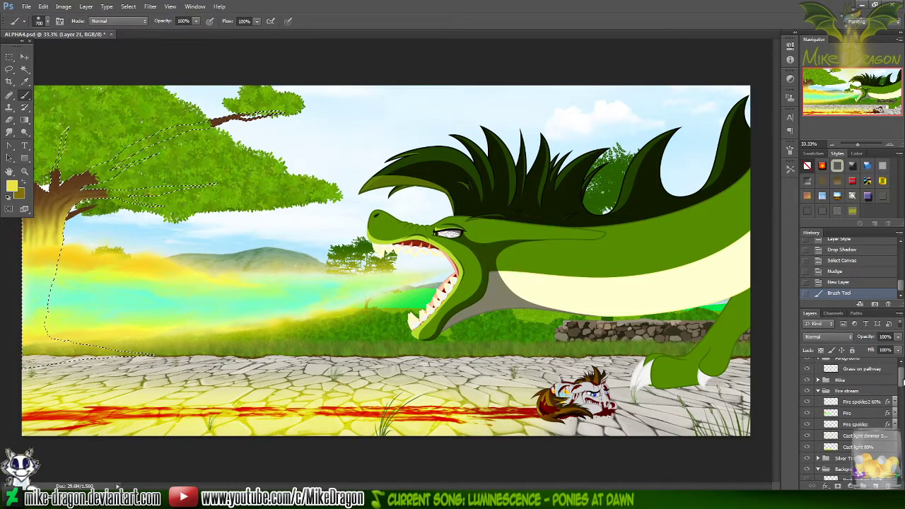
- Move the trunk's light layer above "Lines 1" in the Tree group and brush more yellow light onto the trunk
left_click_drag(902, 381, 901, 414)
scroll(901, 414, "down", 2)
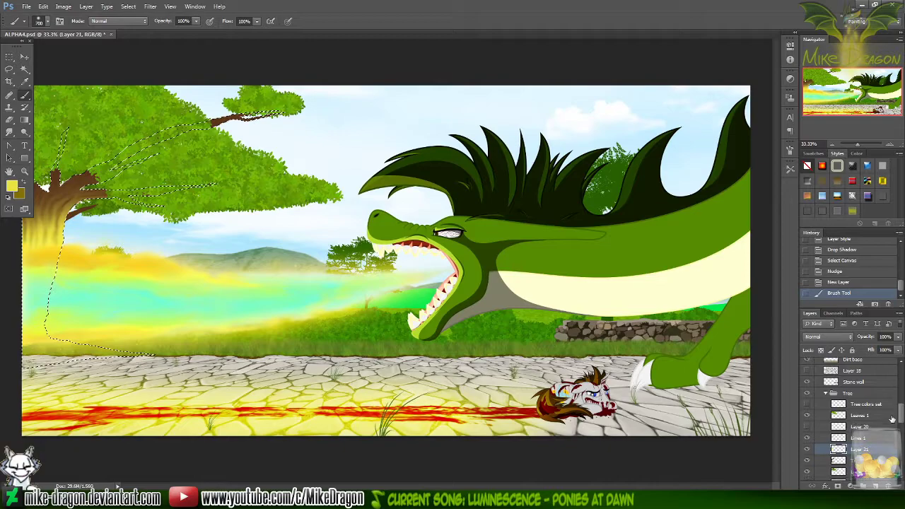
left_click_drag(845, 448, 871, 431)
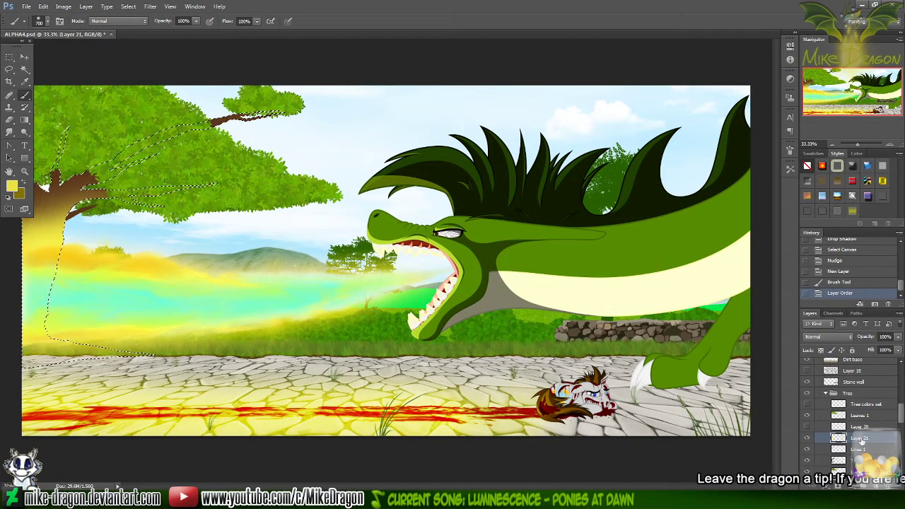
right_click(861, 442)
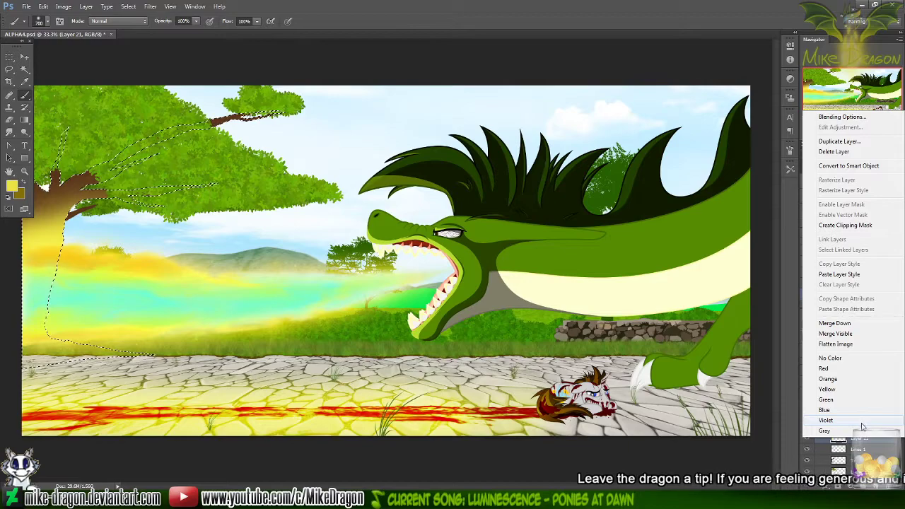
left_click(524, 15)
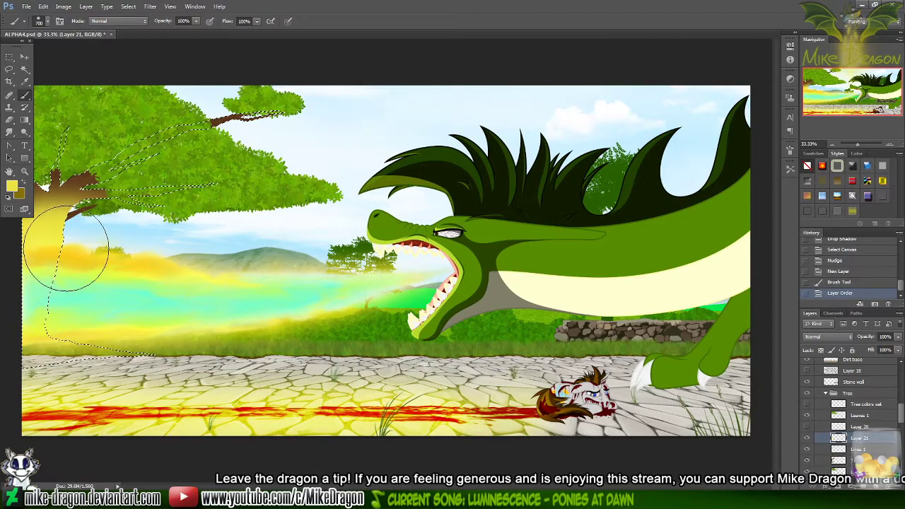
left_click_drag(50, 297, 95, 290)
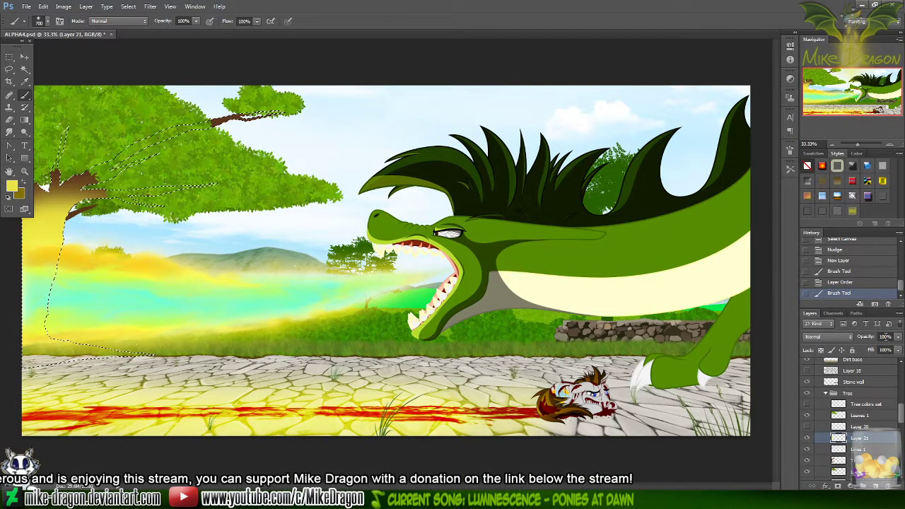
- Paste the copied layer style onto the trunk's light layer and clear the trunk selection
left_click(884, 338)
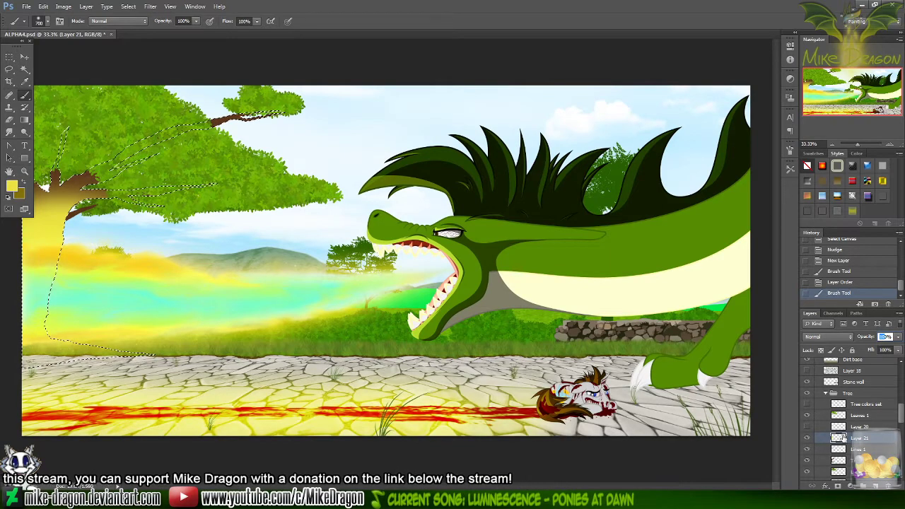
right_click(855, 440)
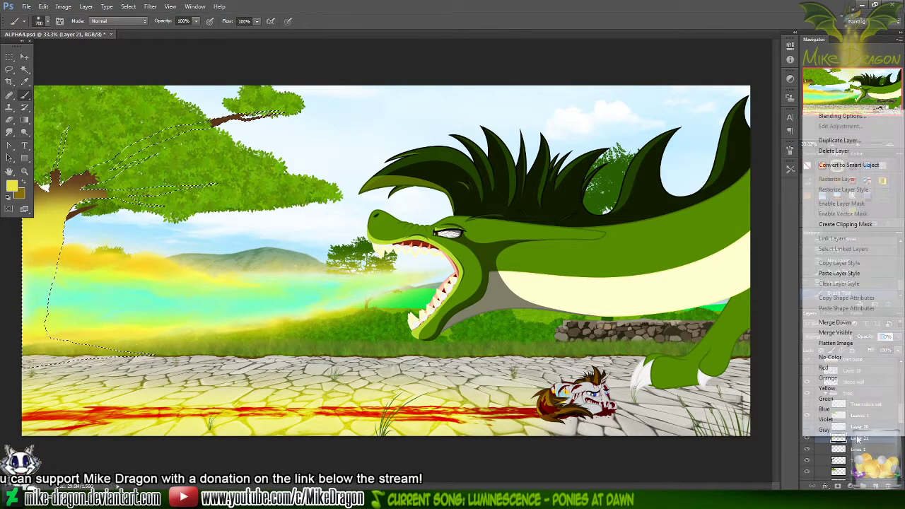
left_click(854, 277)
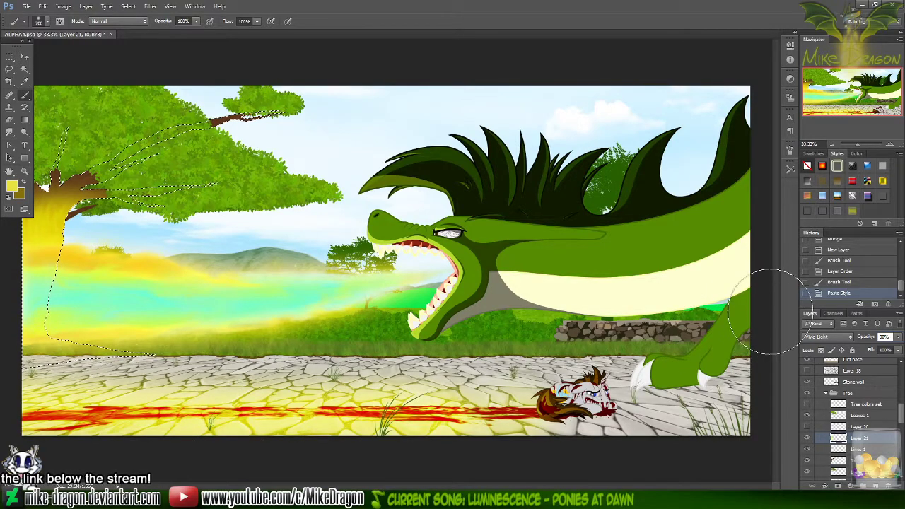
key("ctrl+plus")
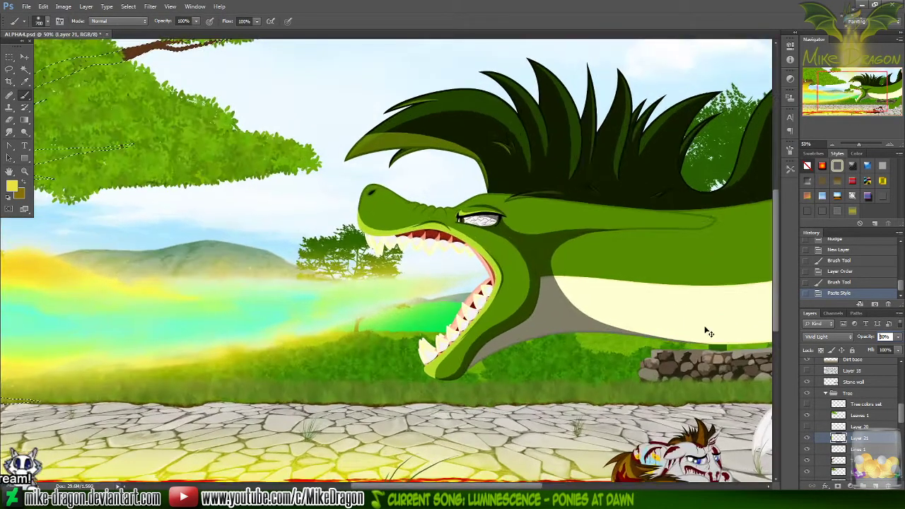
mouse_move(412, 201)
left_mouse_down()
mouse_move(566, 212)
mouse_move(576, 191)
left_mouse_up()
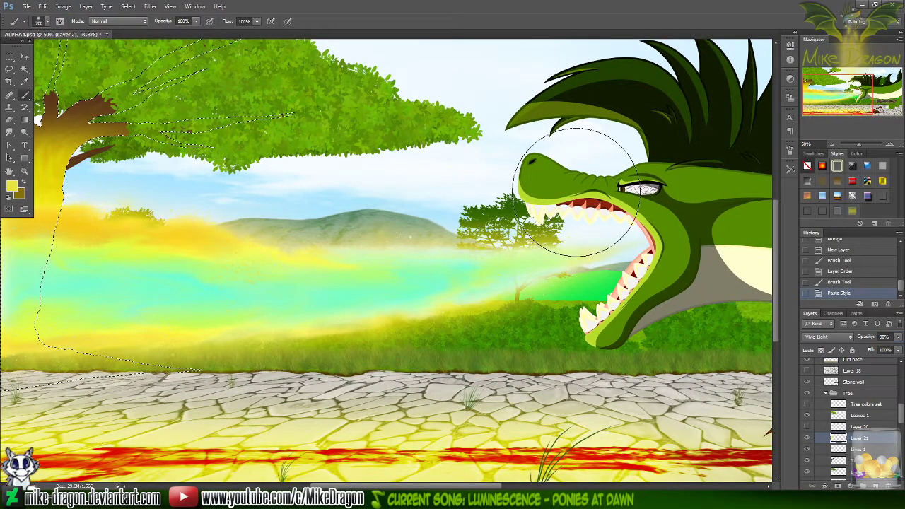
key("Return")
key("ctrl+d")
- Lower the opacity of the trunk's light layer, trying 50% and settling on 30%
scroll(575, 191, "up", 1)
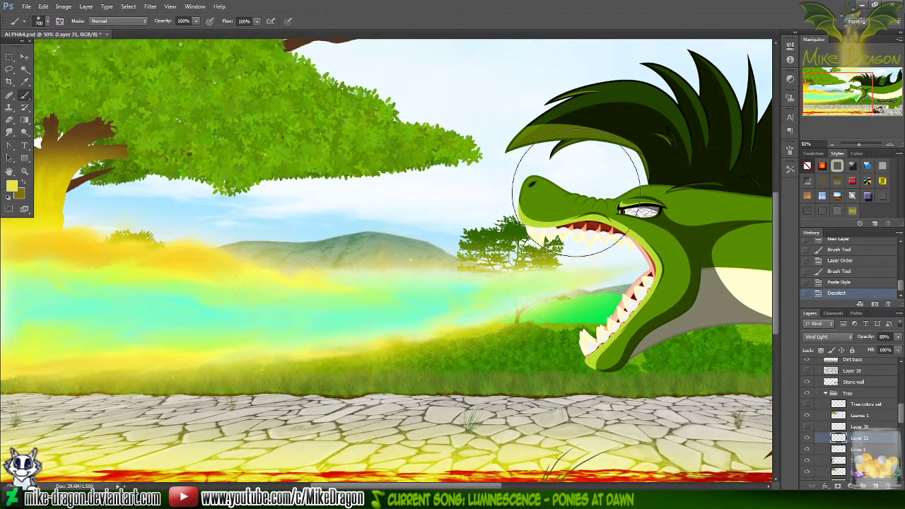
scroll(575, 191, "left", 5)
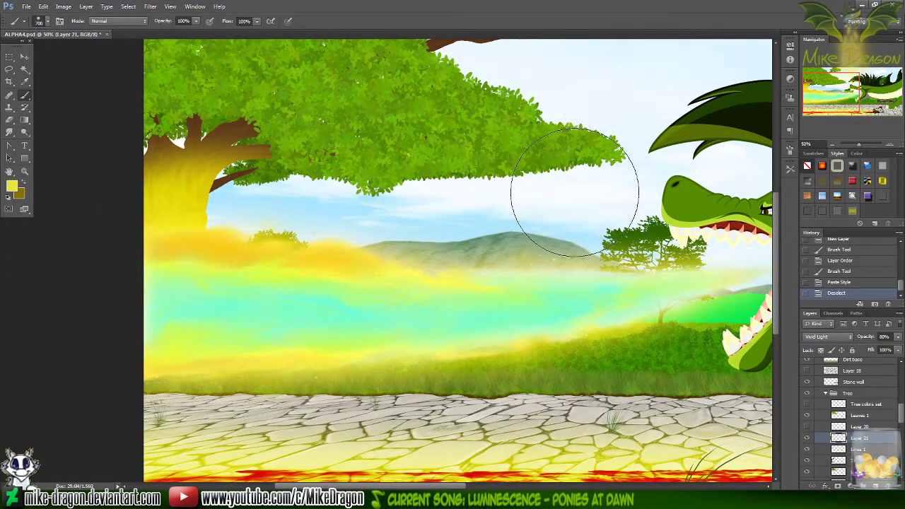
left_click(885, 338)
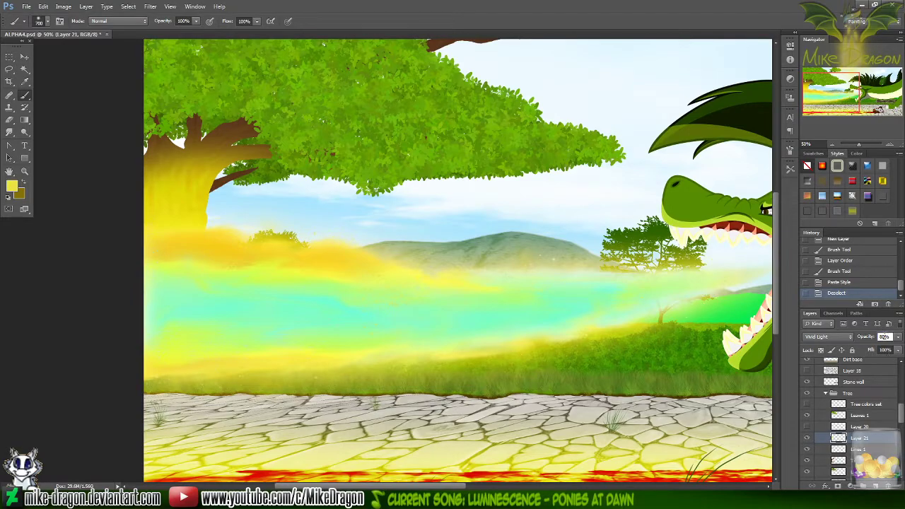
type("50")
key("Return")
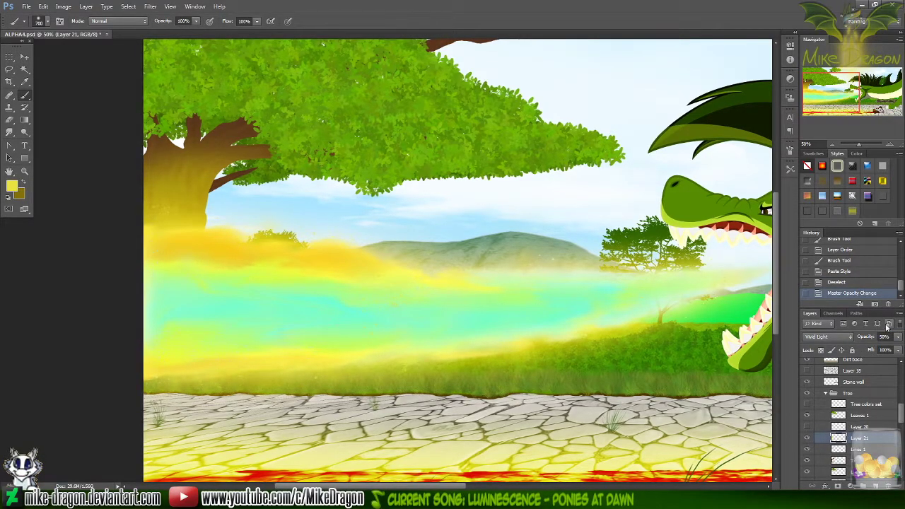
key("ctrl+minus")
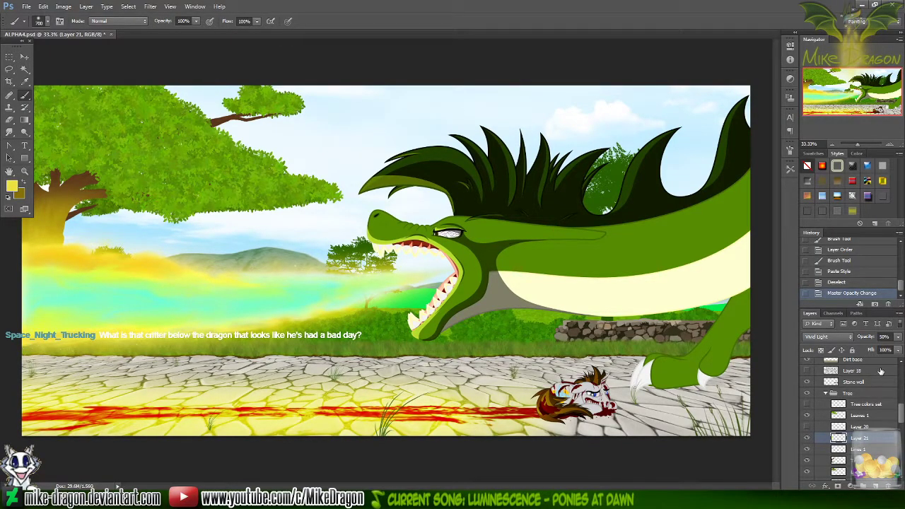
left_click(872, 337)
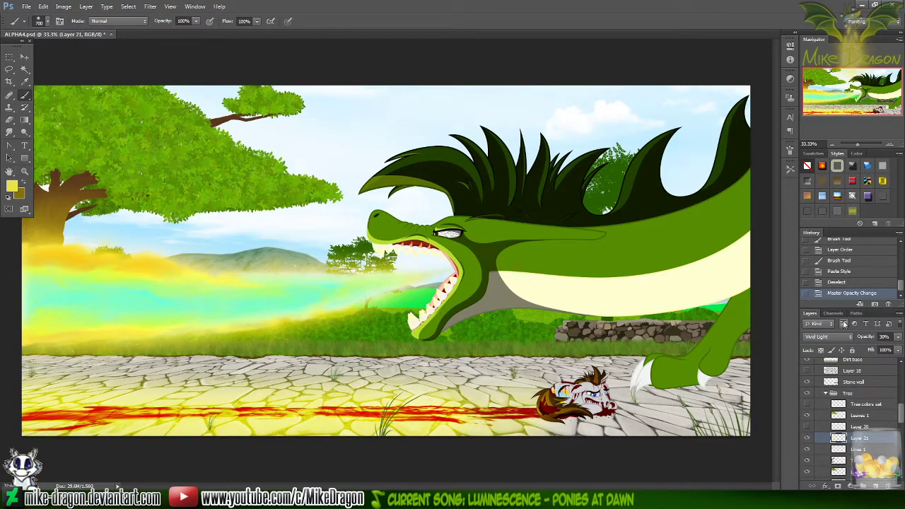
- Examine the dragon's head and the bloodied pony on the path up close, and return to the full scene
key("ctrl+plus")
key("ctrl+plus")
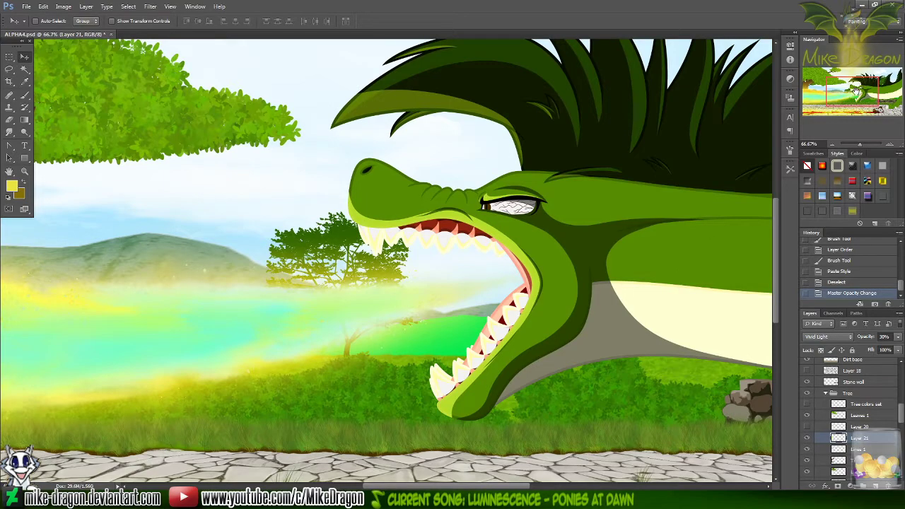
mouse_move(855, 91)
left_mouse_down()
mouse_move(878, 106)
mouse_move(870, 101)
left_mouse_up()
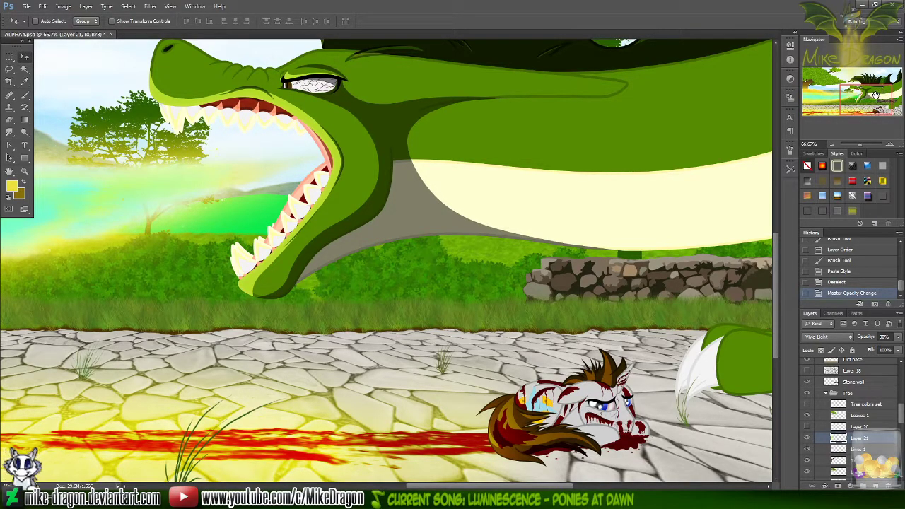
left_click_drag(874, 96, 872, 94)
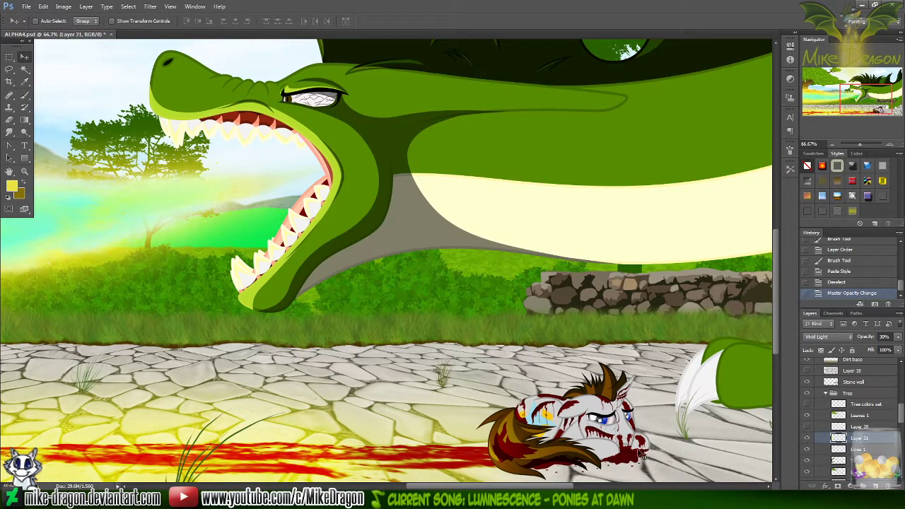
key("ctrl+minus")
key("ctrl+minus")
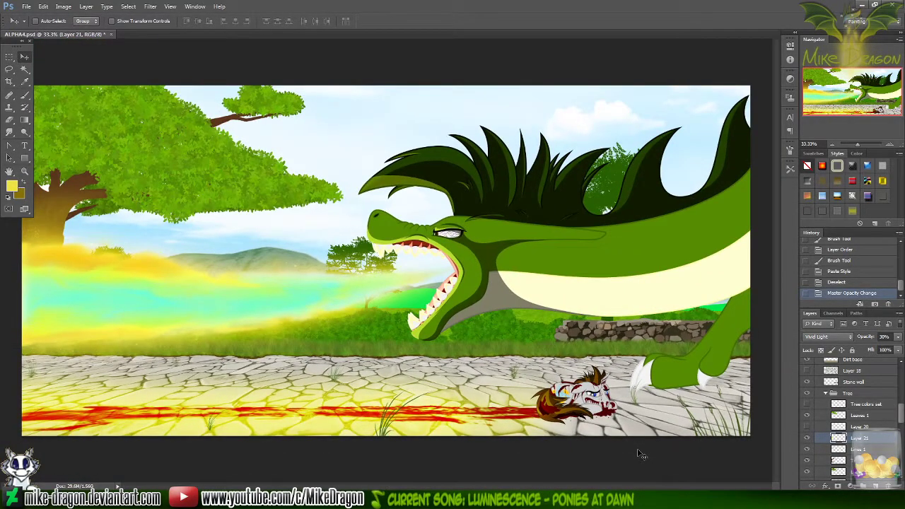
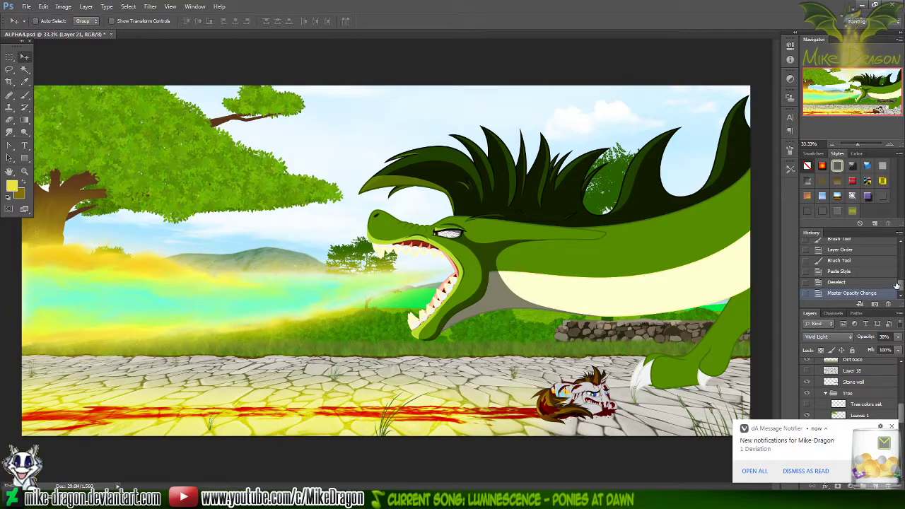
- Lower the opacity of the trunk's light layer, trying 20% and 10%
key("ctrl+plus")
left_click_drag(860, 89, 832, 83)
key("ctrl+plus")
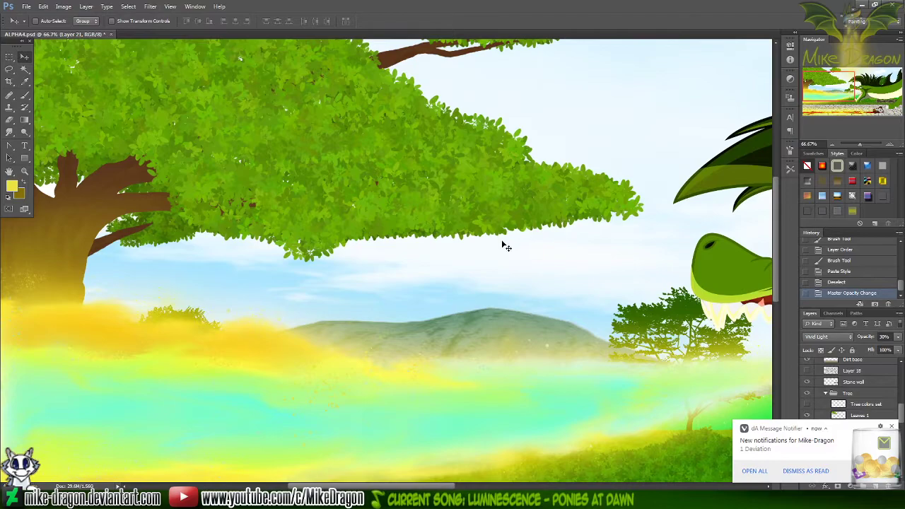
scroll(503, 246, "left", 3)
scroll(503, 245, "left", 2)
scroll(500, 247, "down", 5)
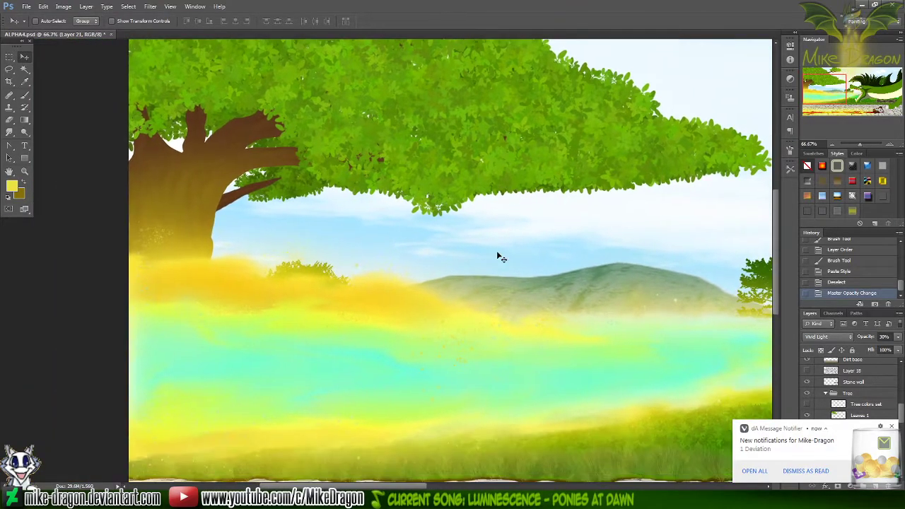
scroll(497, 253, "up", 1)
key("ctrl+minus")
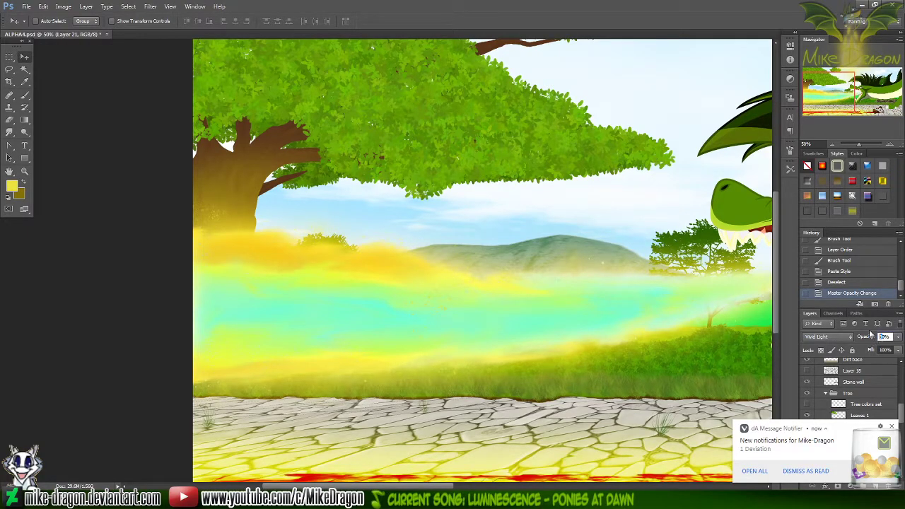
left_click_drag(871, 334, 864, 334)
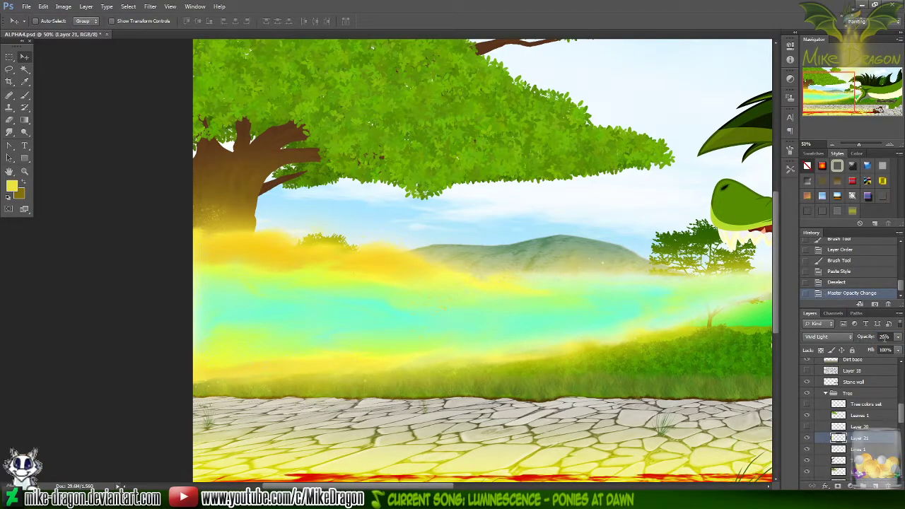
left_click(869, 338)
type("10")
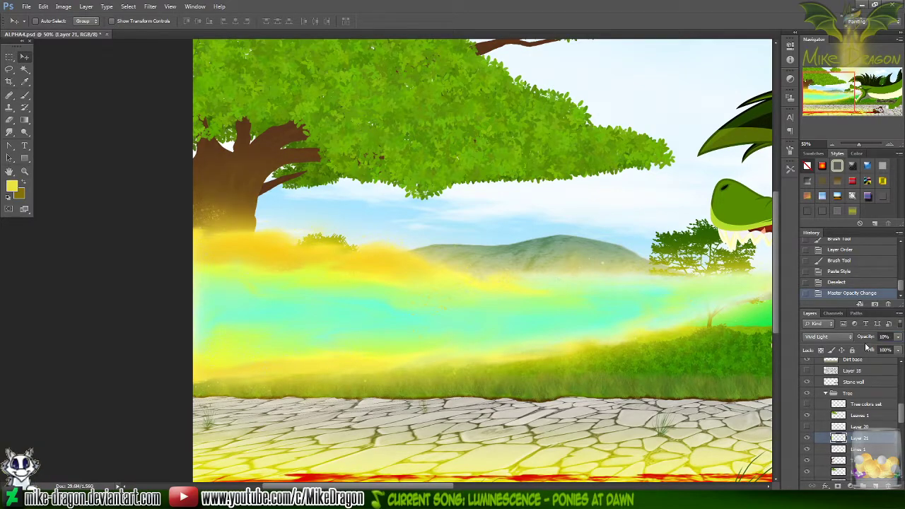
- Compare the trunk with its light layer hidden and shown, and set the layer's opacity to 20%
left_click(808, 439)
left_click(807, 439)
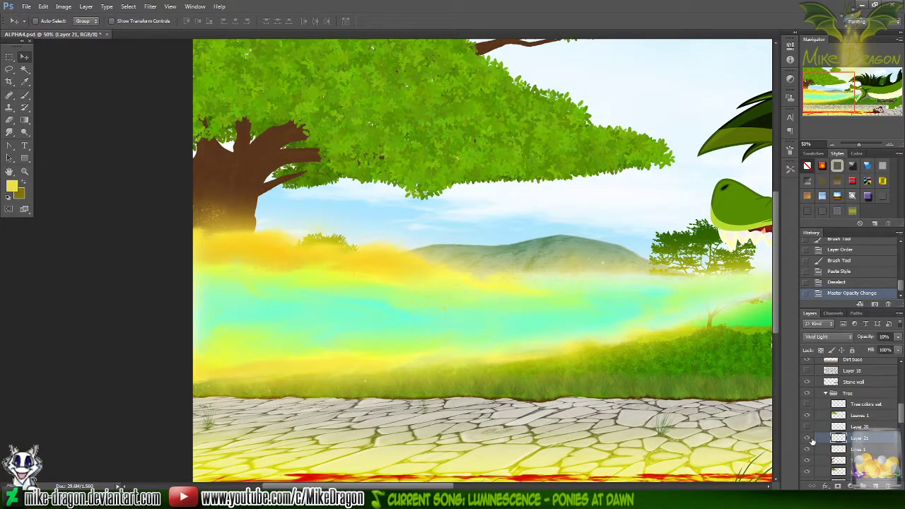
left_click(808, 438)
left_click(808, 438)
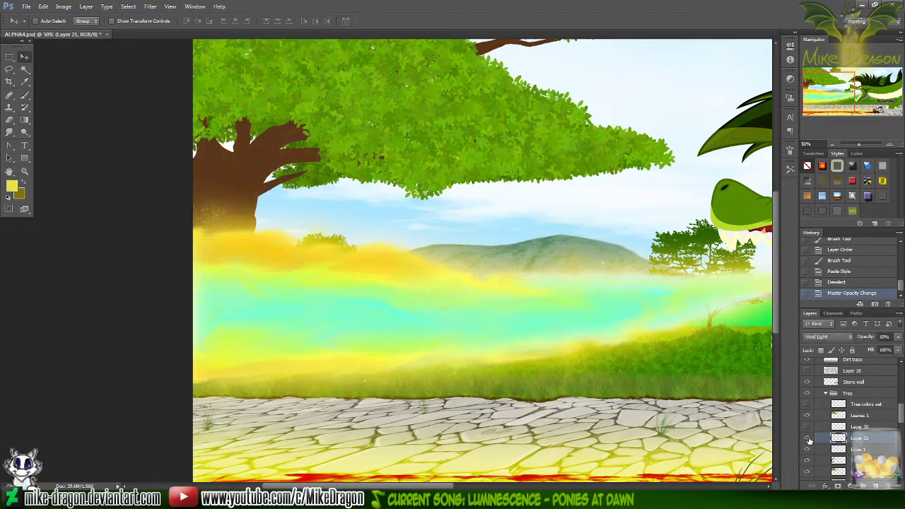
left_click(807, 438)
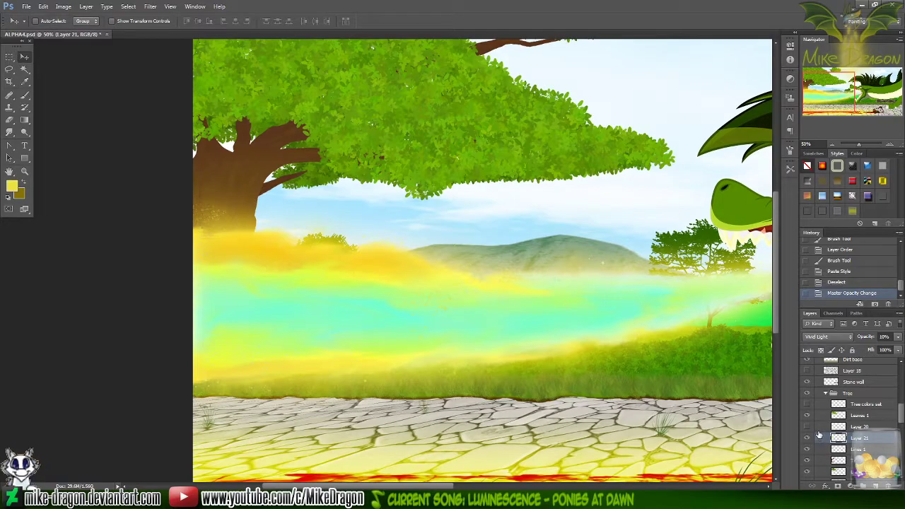
left_click(807, 439)
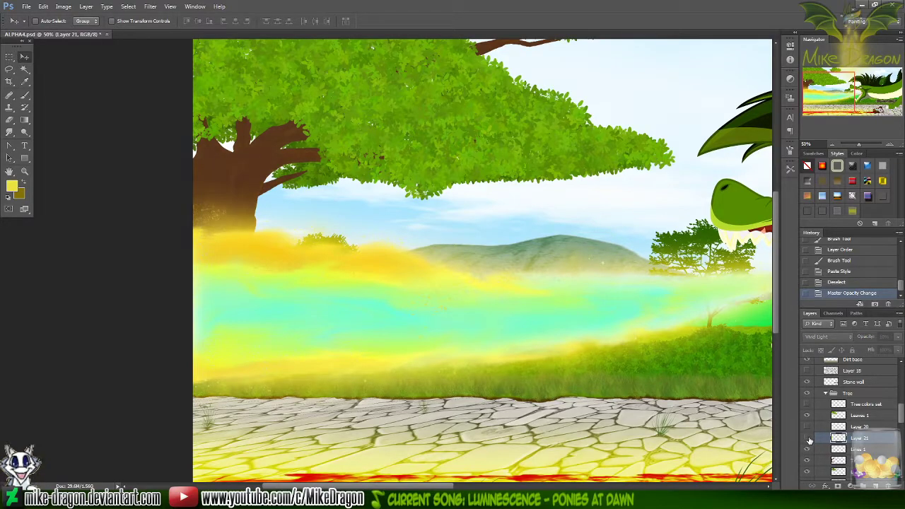
left_click(807, 439)
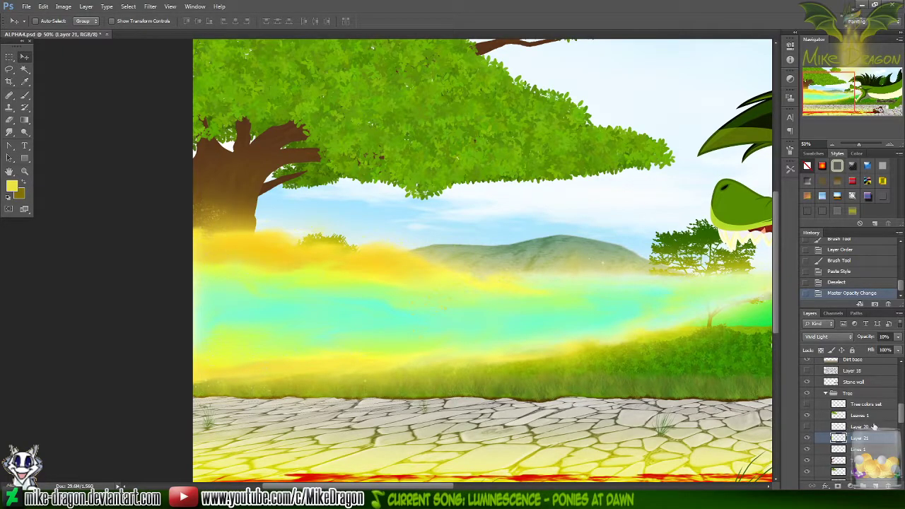
left_click(881, 337)
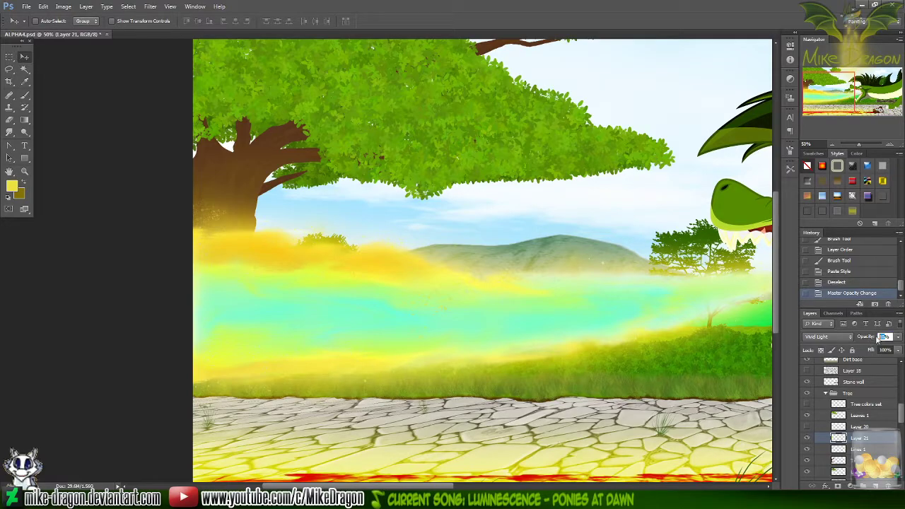
type("20")
key("Return")
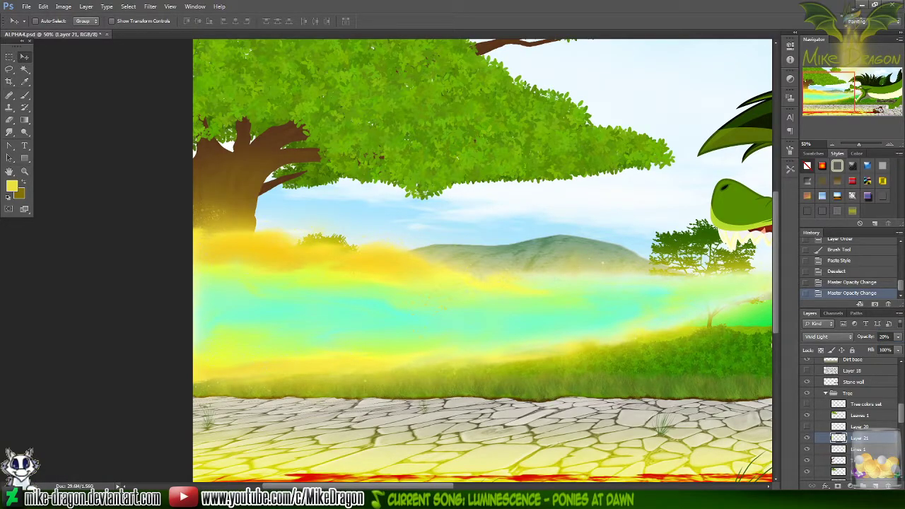
- Check the whole scene, examine the pony and the dragon's claws up close, and return to the full view
key("ctrl+minus")
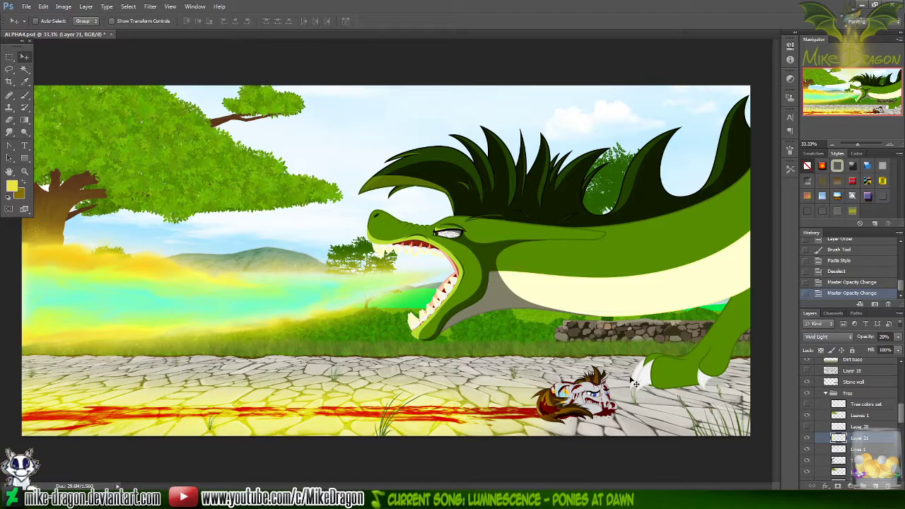
key("ctrl+plus")
key("ctrl+plus")
left_click_drag(860, 100, 884, 108)
key("ctrl+plus")
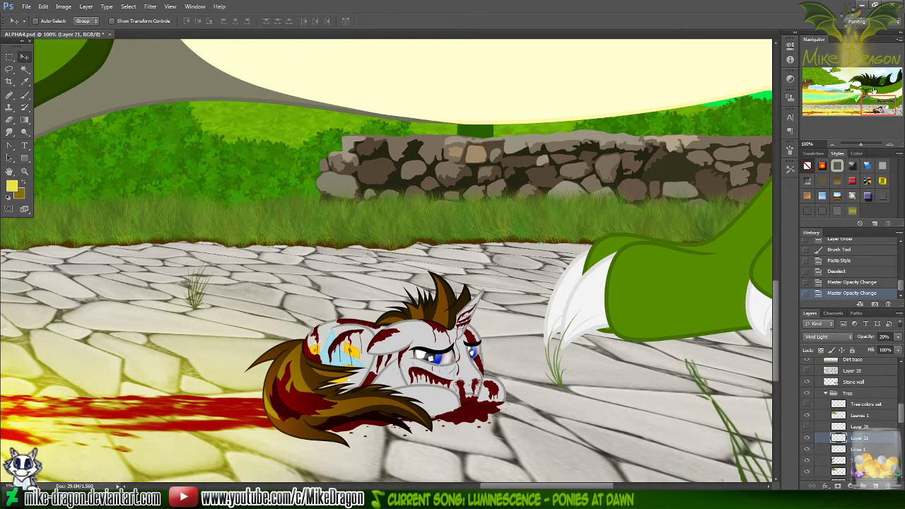
key("ctrl+minus")
key("ctrl+minus")
left_click_drag(881, 110, 820, 101)
key("ctrl+minus")
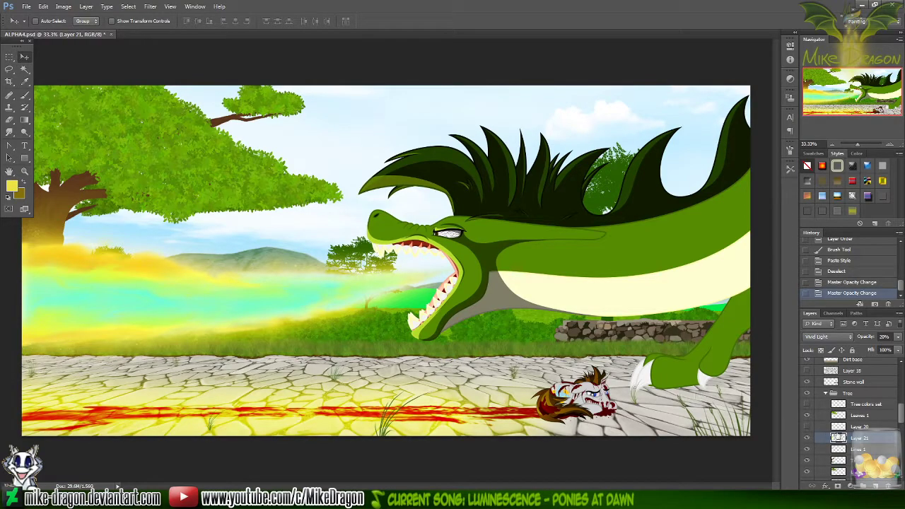
- Rename the trunk's light layer "Trunk cast light 20%"
double_click(859, 439)
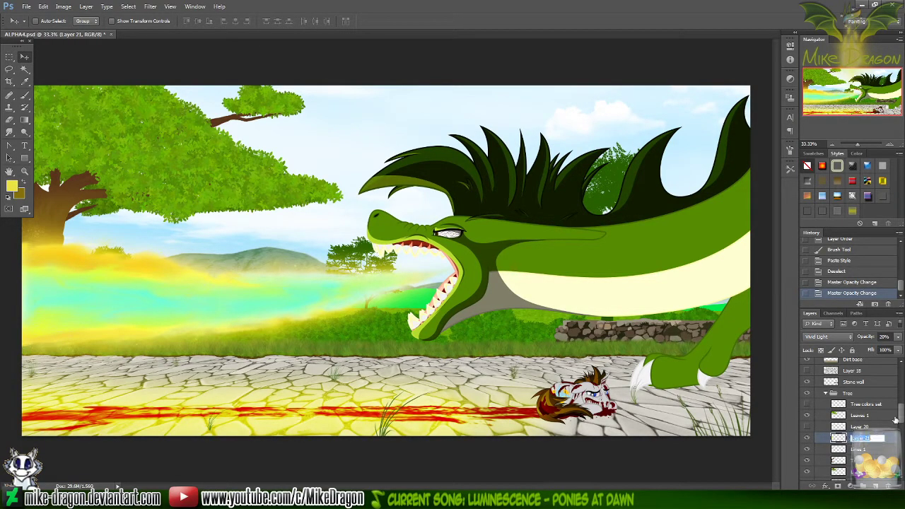
type("Tree")
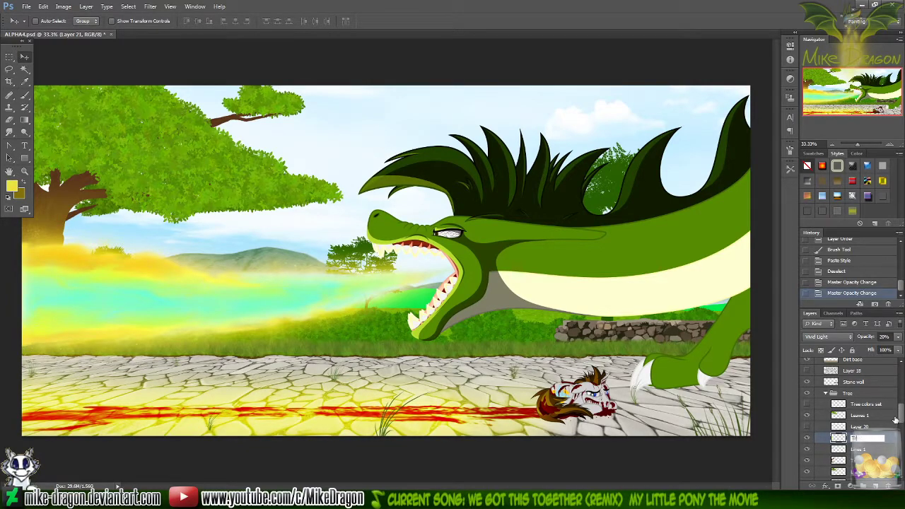
type("unk shade")
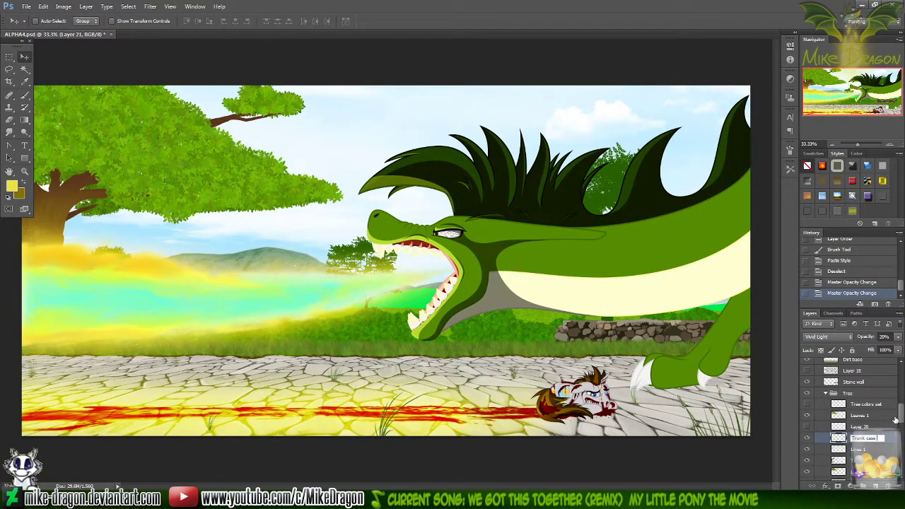
type(" light 20%")
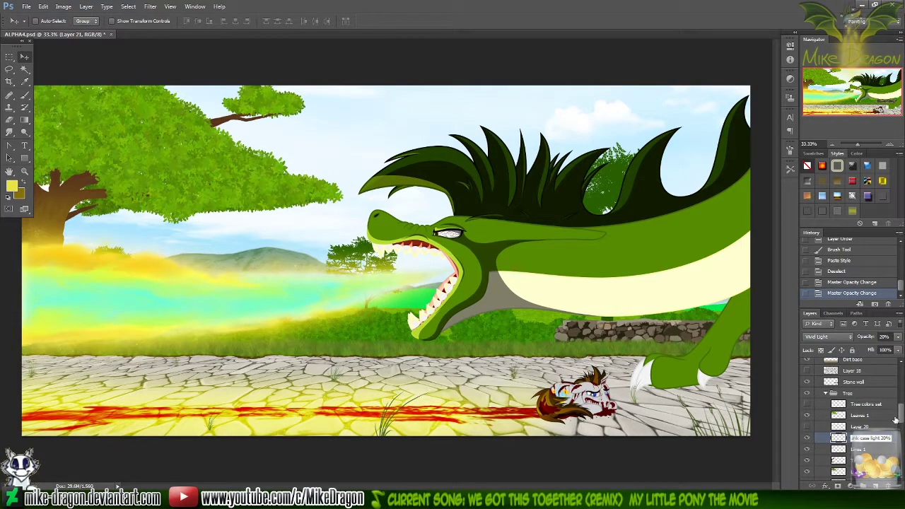
key("Return")
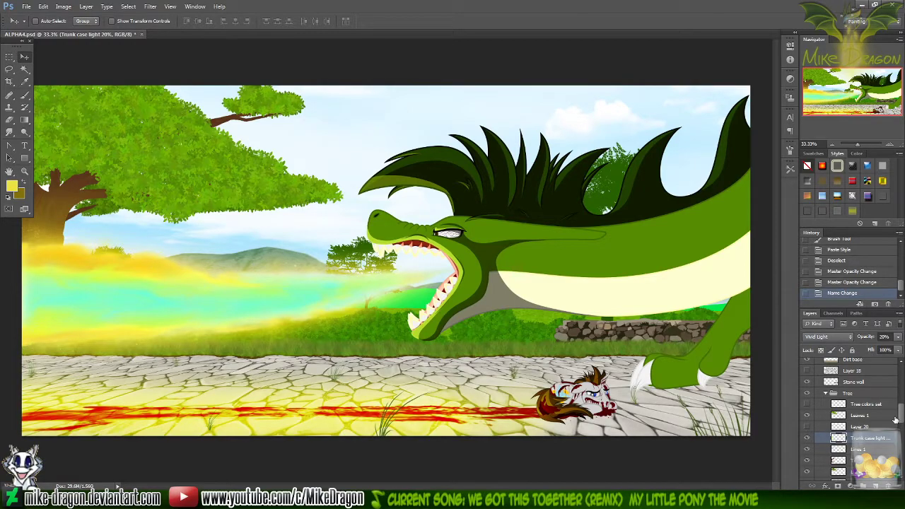
double_click(873, 439)
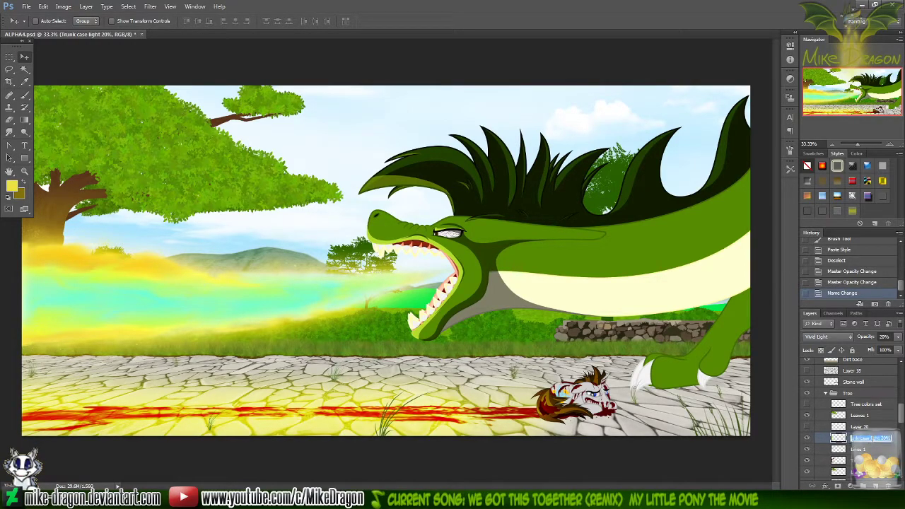
key("Right")
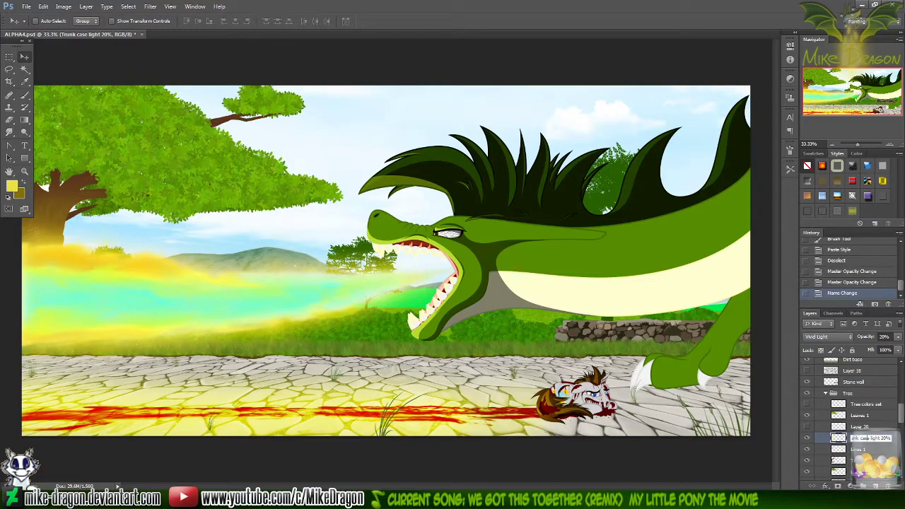
key("BackSpace")
type("t")
key("Return")
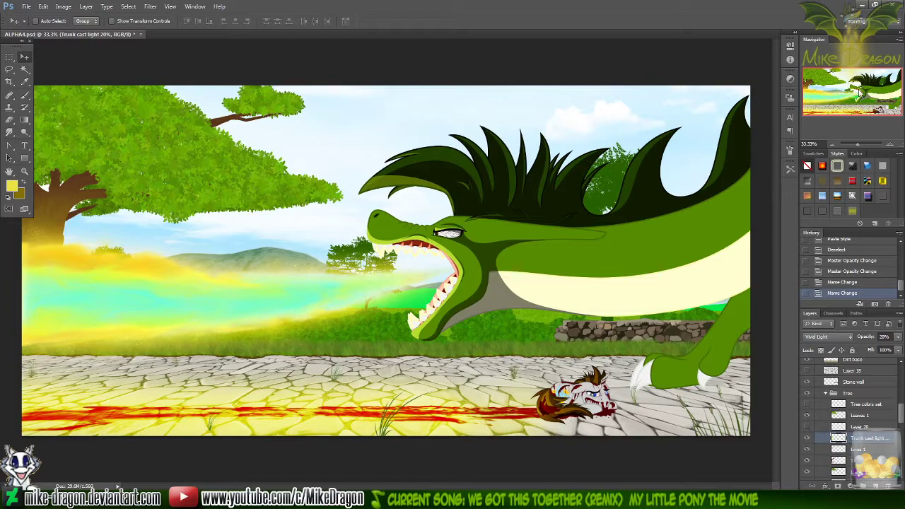
- Add a new layer directly above "Leaves 1" in the Tree group
key("ctrl+plus")
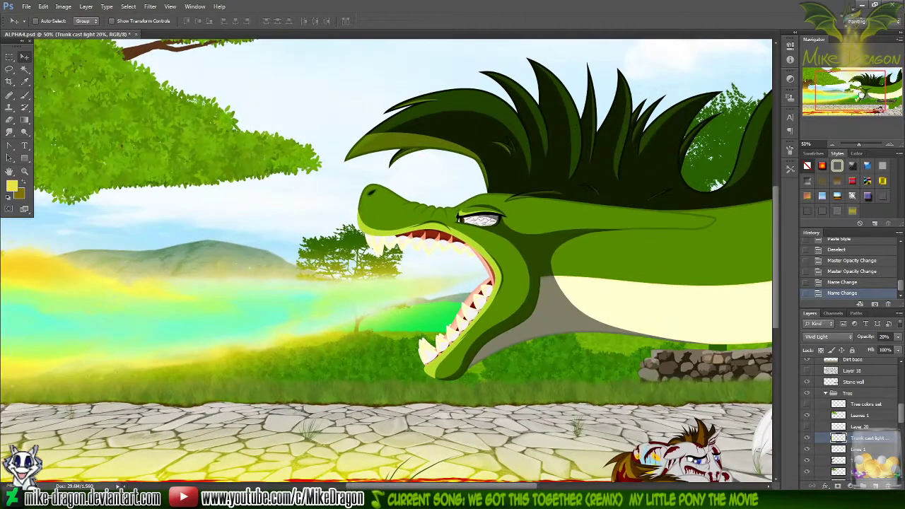
left_click(859, 91)
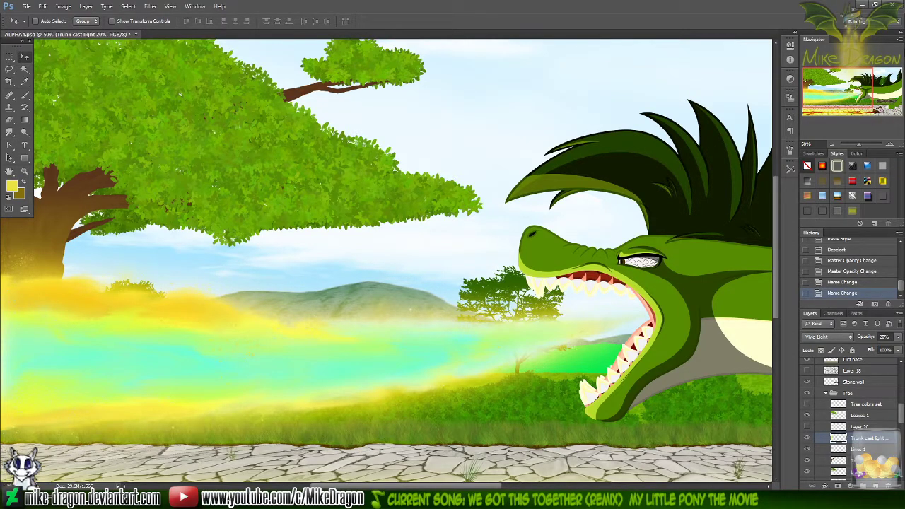
left_click(852, 417)
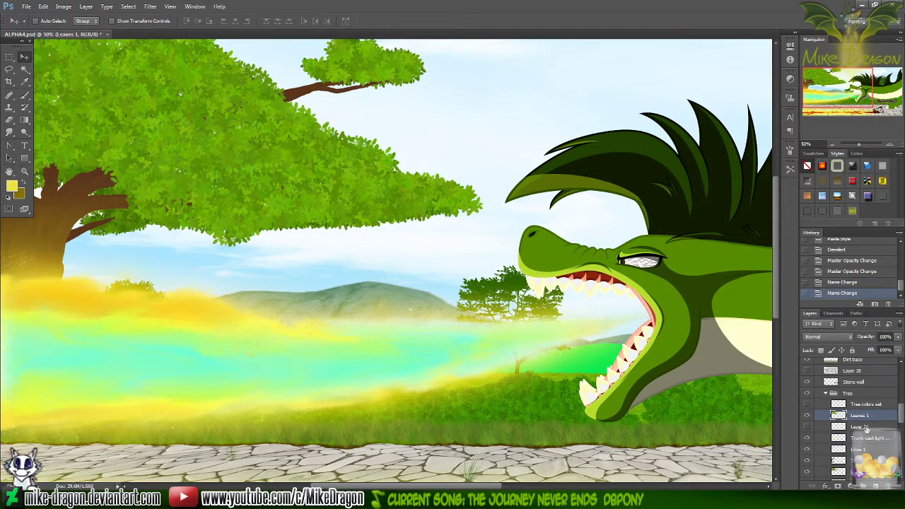
left_click(876, 486)
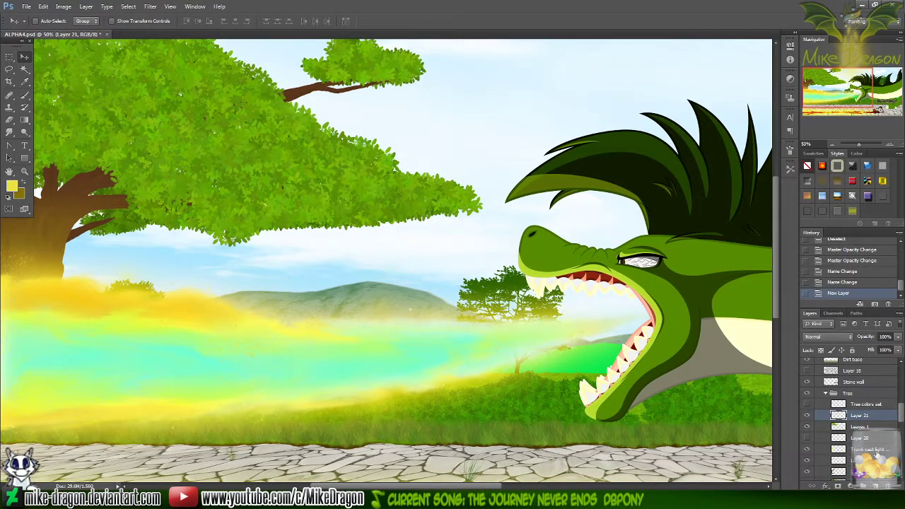
- Brush yellow light over the lower part of the tree's foliage with a soft 500 px brush at 0% hardness
key("b")
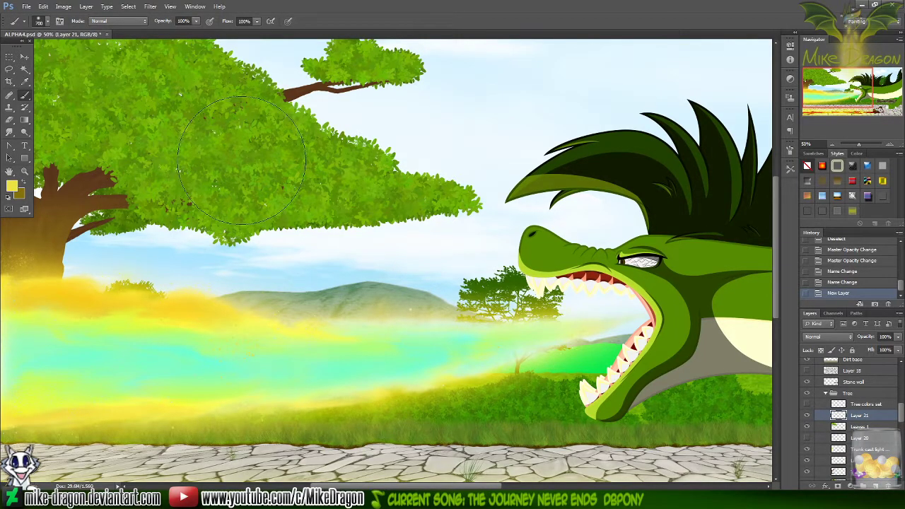
right_click(242, 212)
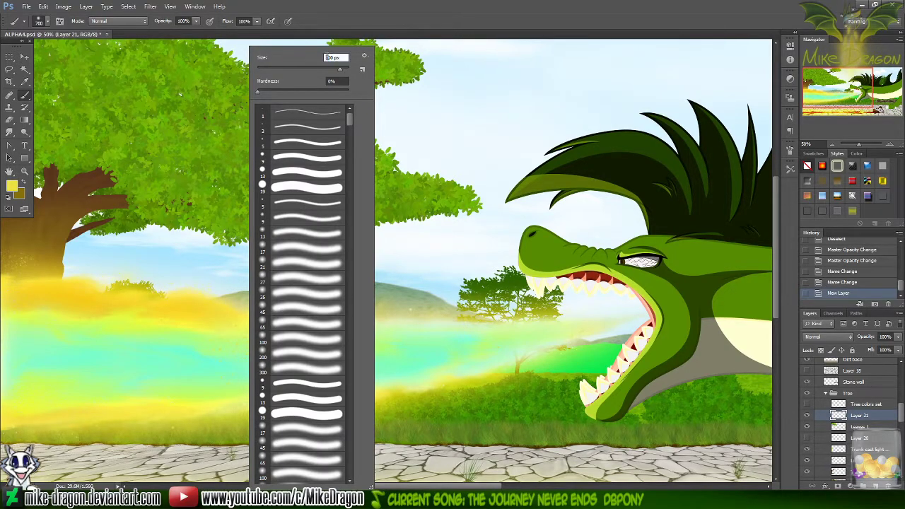
left_click_drag(340, 69, 327, 69)
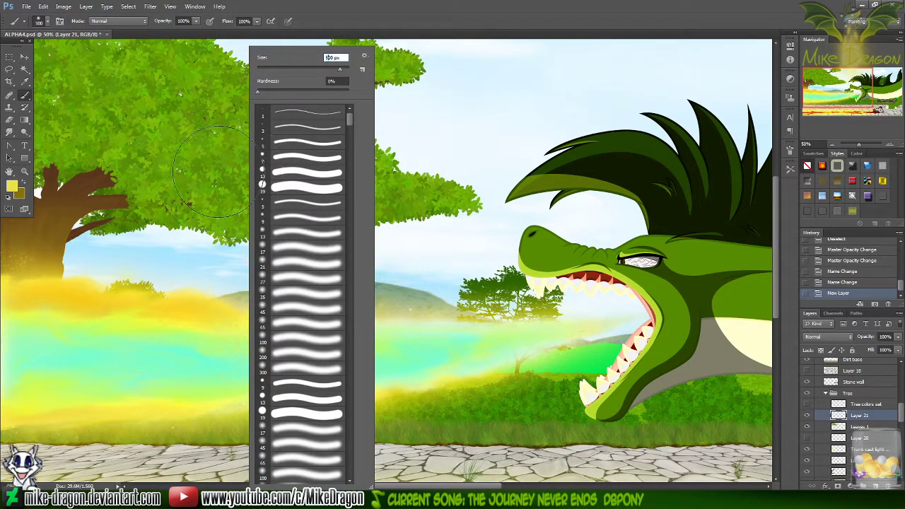
key("Return")
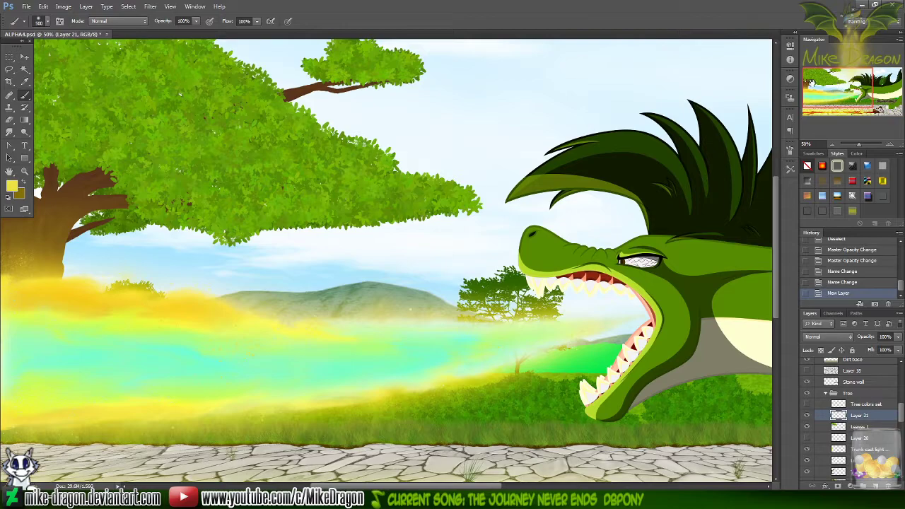
left_click_drag(859, 92, 850, 86)
right_click(396, 282)
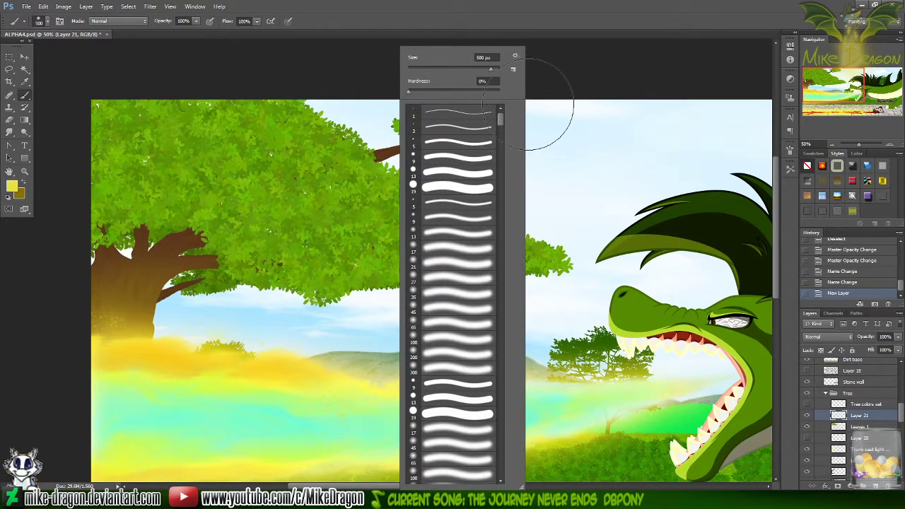
left_click(587, 18)
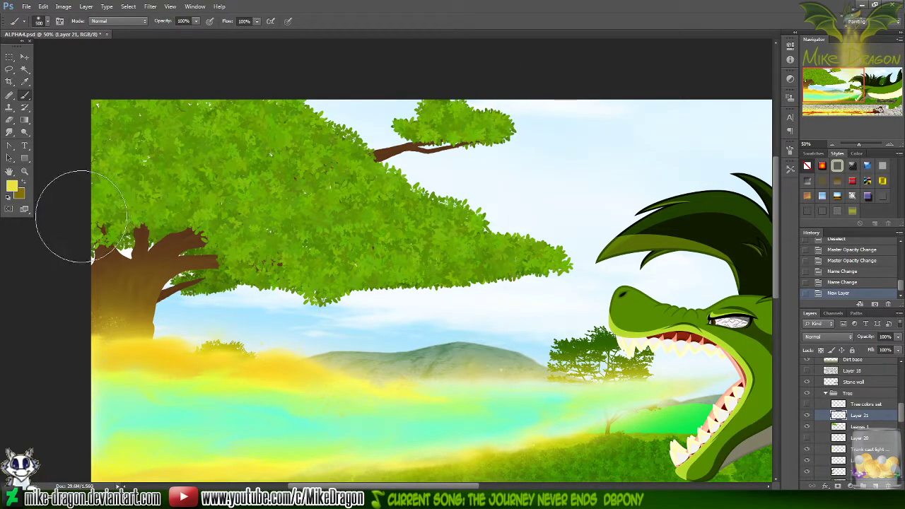
mouse_move(88, 205)
left_mouse_down()
mouse_move(196, 197)
mouse_move(272, 258)
mouse_move(318, 270)
mouse_move(346, 254)
mouse_move(552, 257)
left_mouse_up()
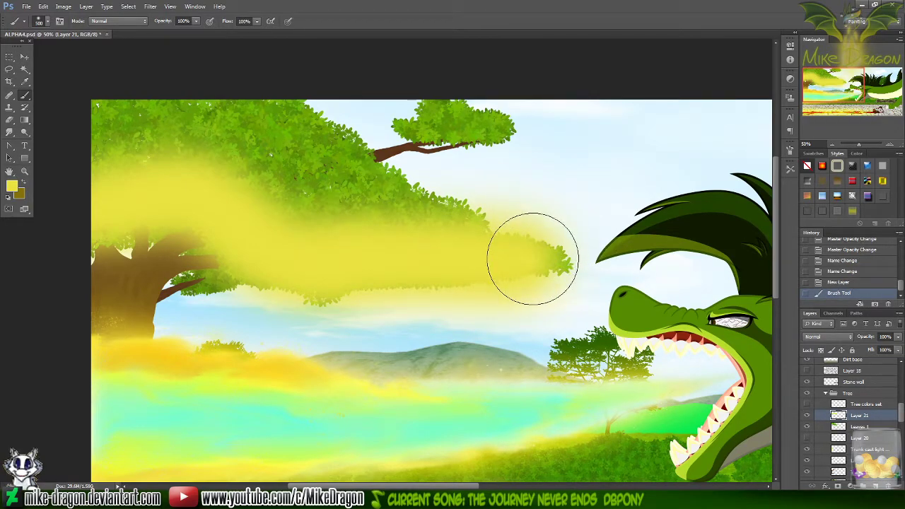
left_click(301, 177)
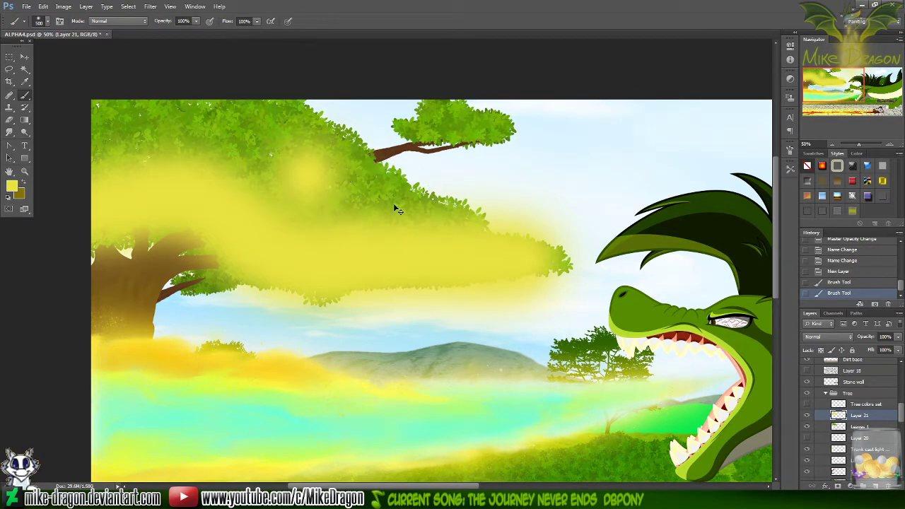
- Undo the last brush stroke on the foliage and paste the copied layer style onto Layer 21
key("ctrl+z")
right_click(448, 176)
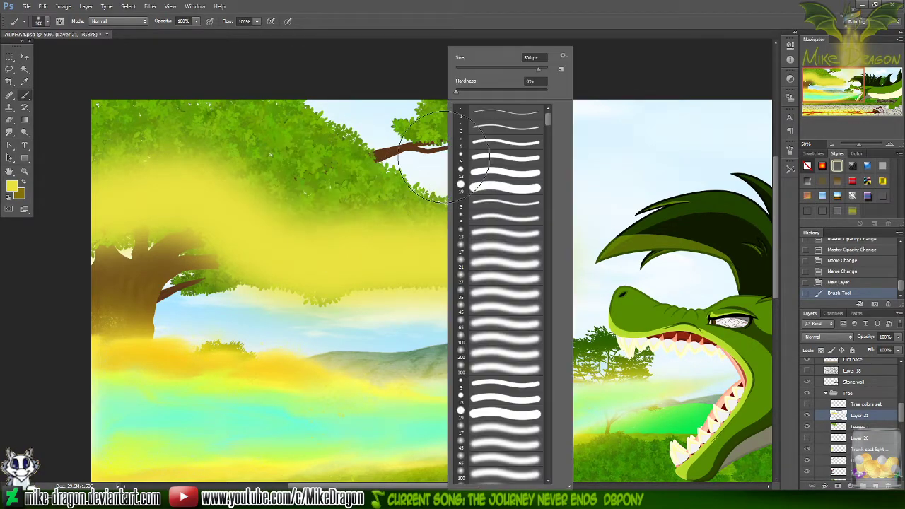
left_click(533, 16)
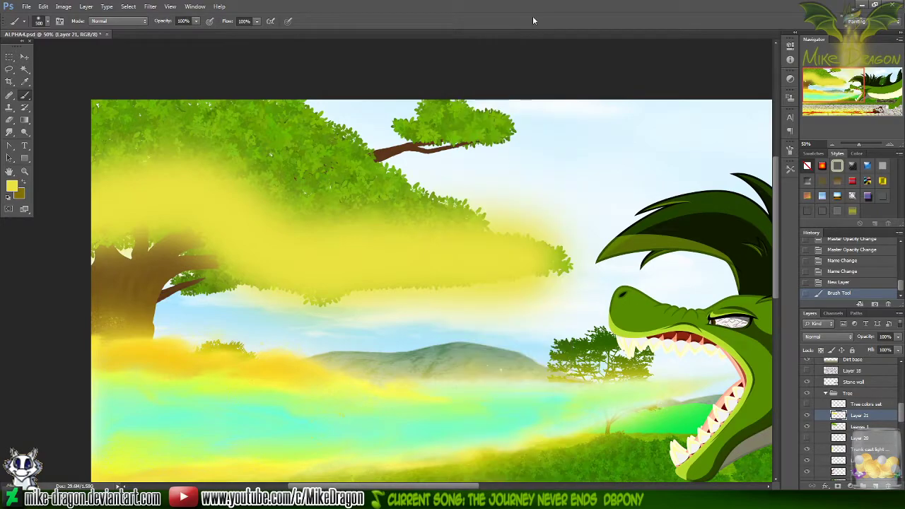
right_click(859, 419)
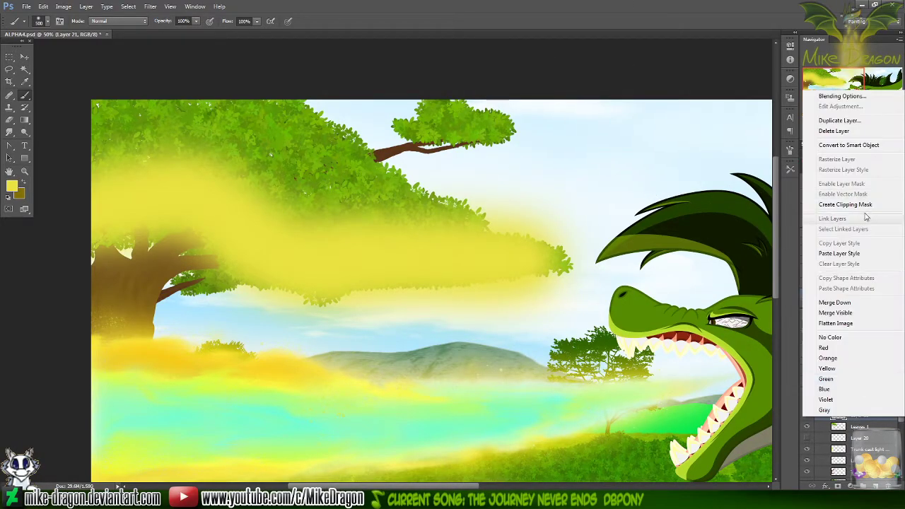
left_click(860, 248)
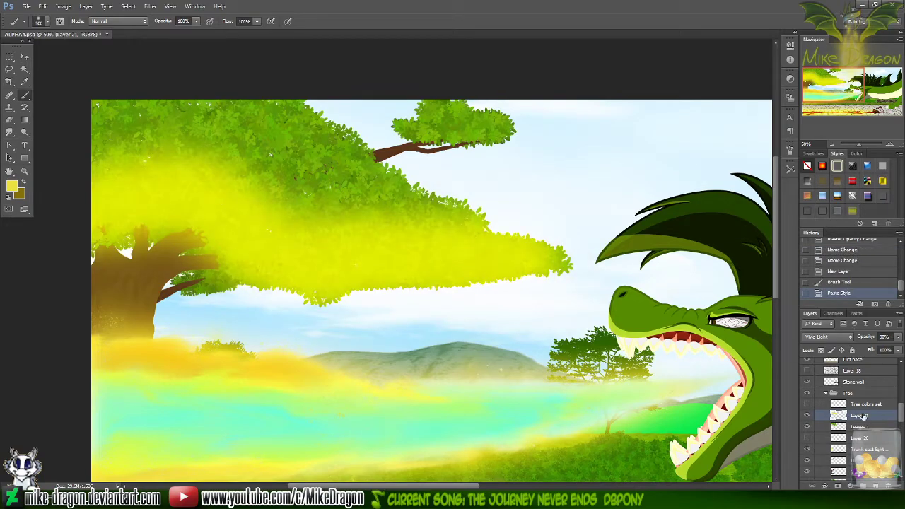
- Set the foliage light layer's opacity to 20% and compare the full scene with and without it
left_click(884, 336)
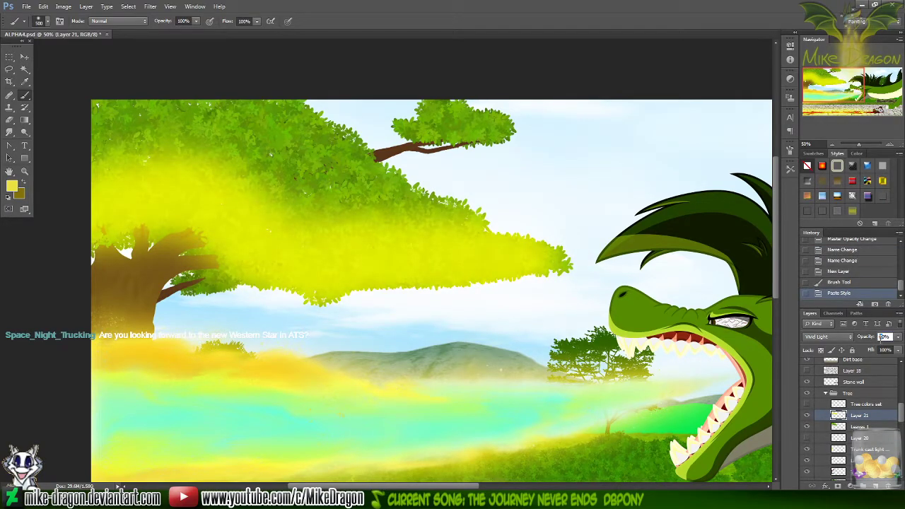
type("10")
key("Return")
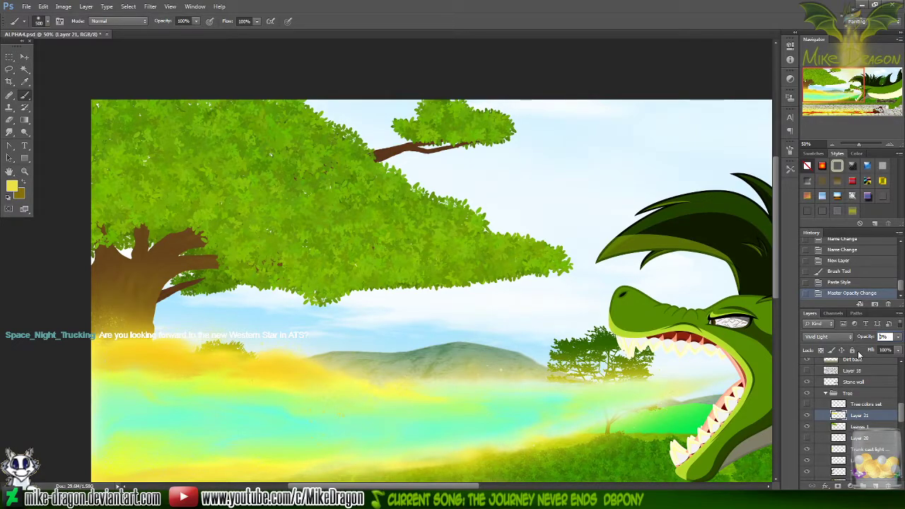
type("20")
key("Return")
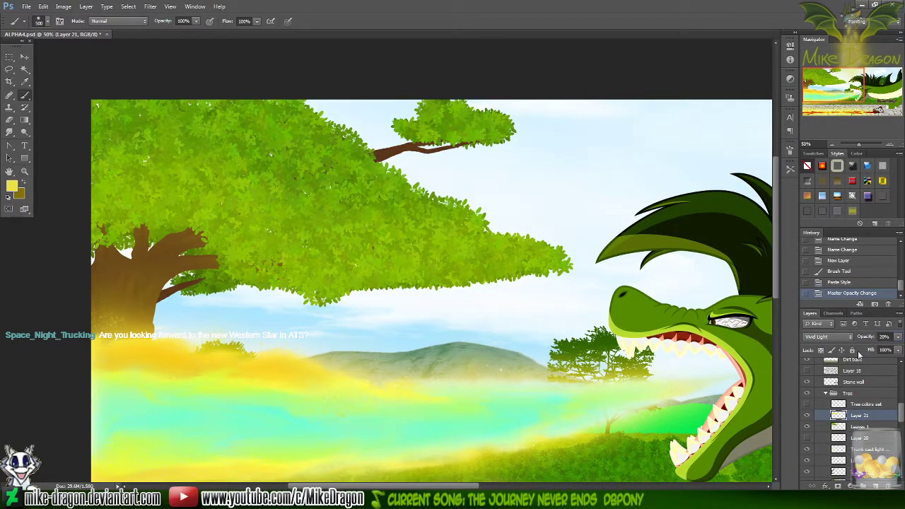
key("ctrl+minus")
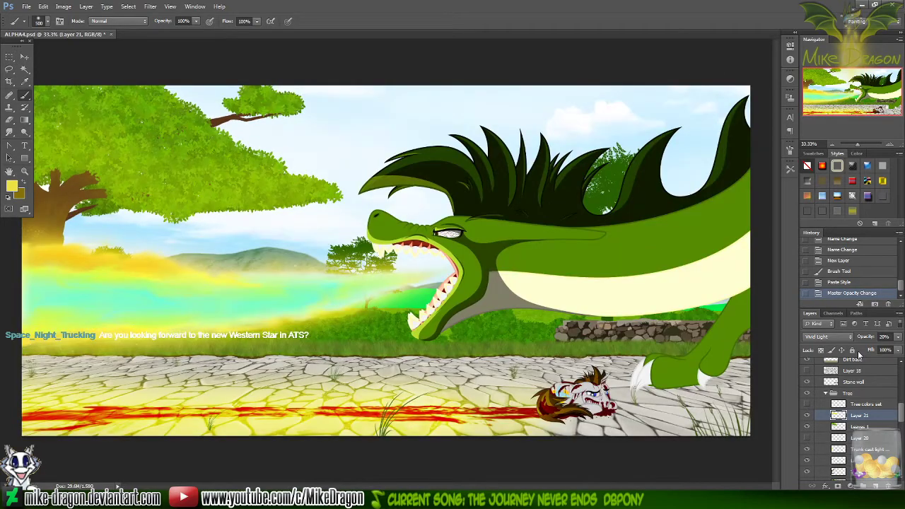
left_click(807, 416)
left_click(808, 416)
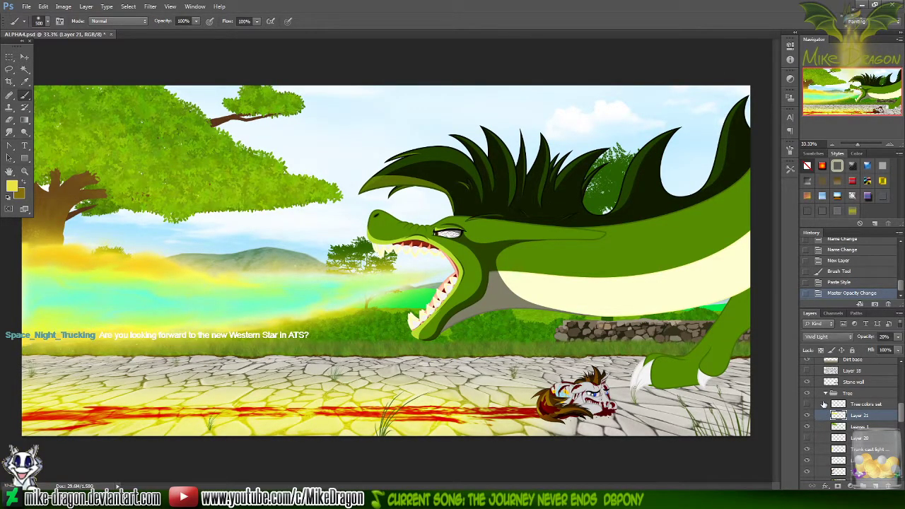
- Try the Overlay and Screen blend modes on the foliage light layer
left_click(844, 337)
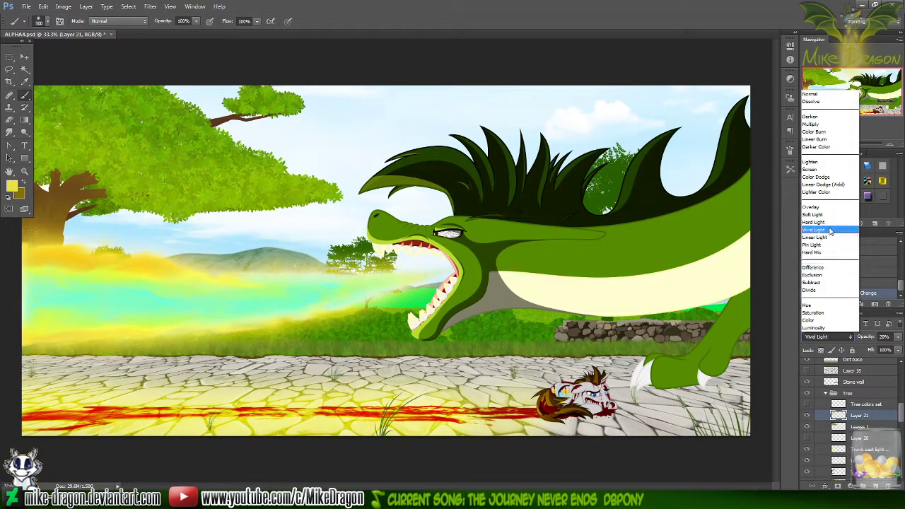
left_click(834, 207)
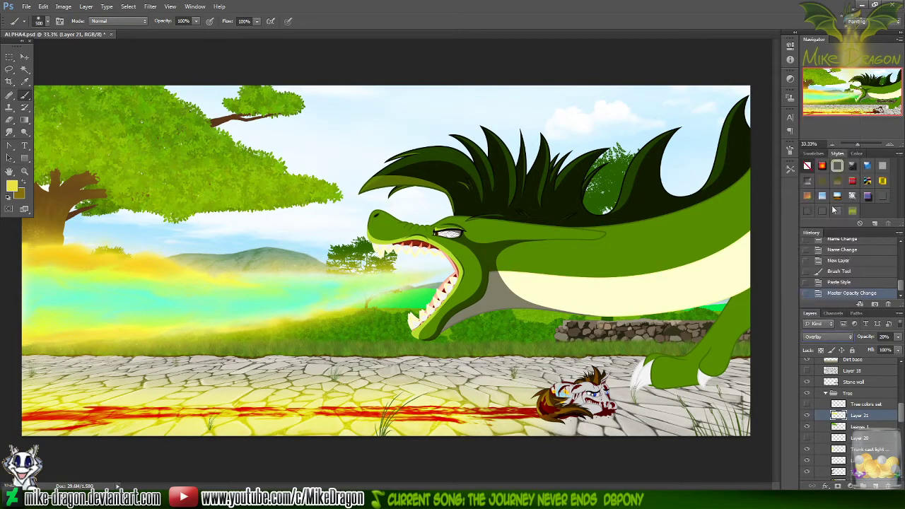
left_click(847, 337)
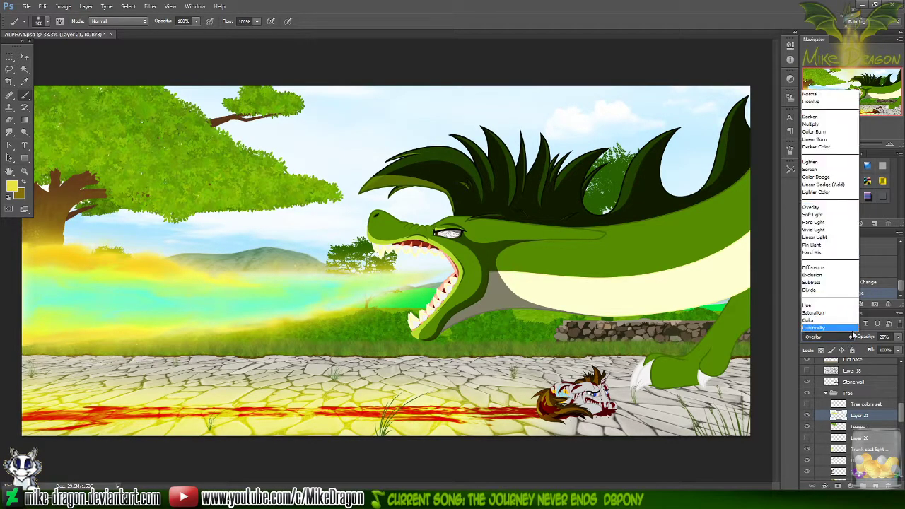
left_click(833, 171)
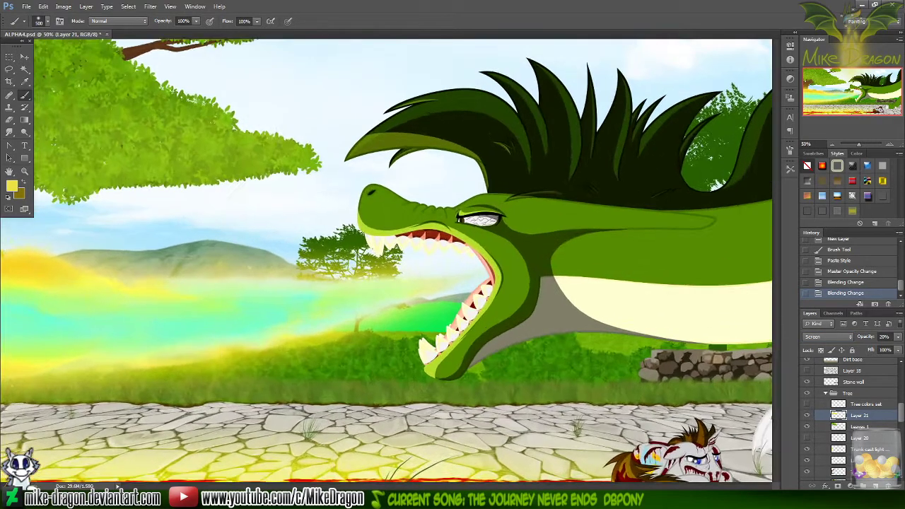
- Set the foliage light layer's blend mode to Color Dodge and compare the scene with and without the layer
key("ctrl+plus")
left_click_drag(845, 92, 826, 89)
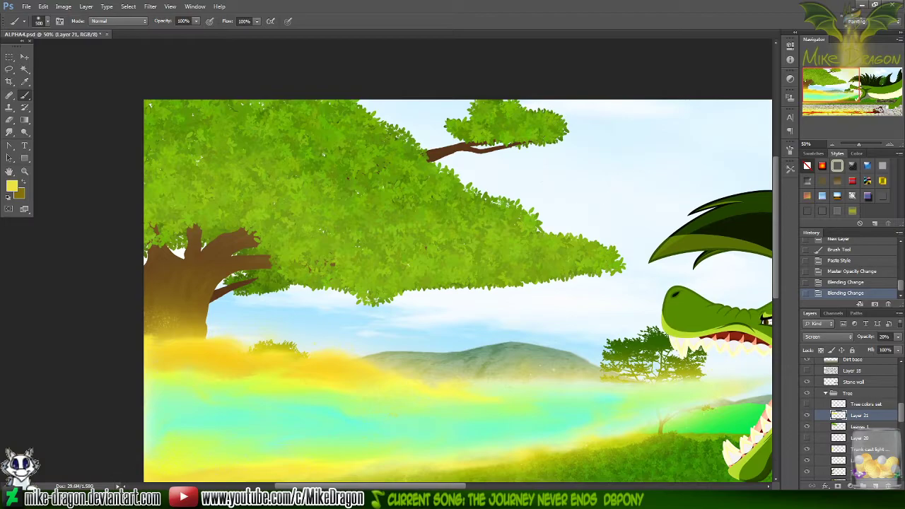
left_click(848, 335)
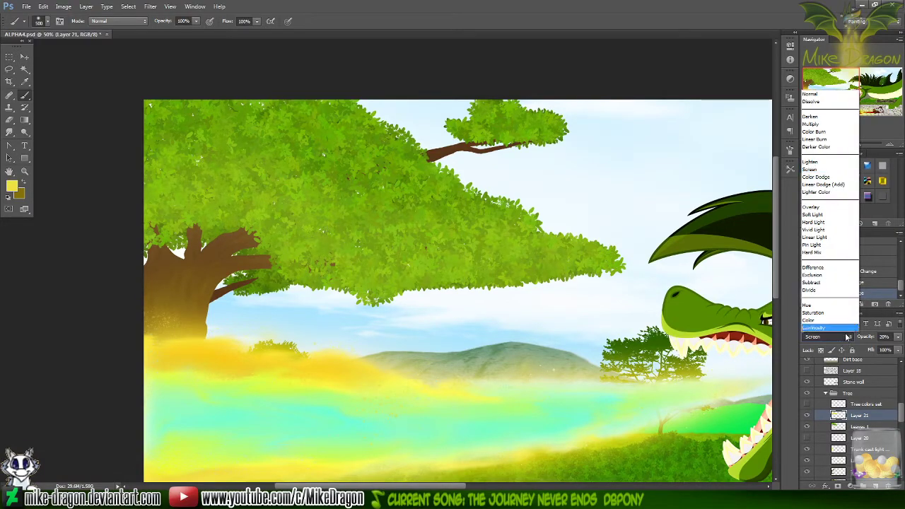
left_click(838, 177)
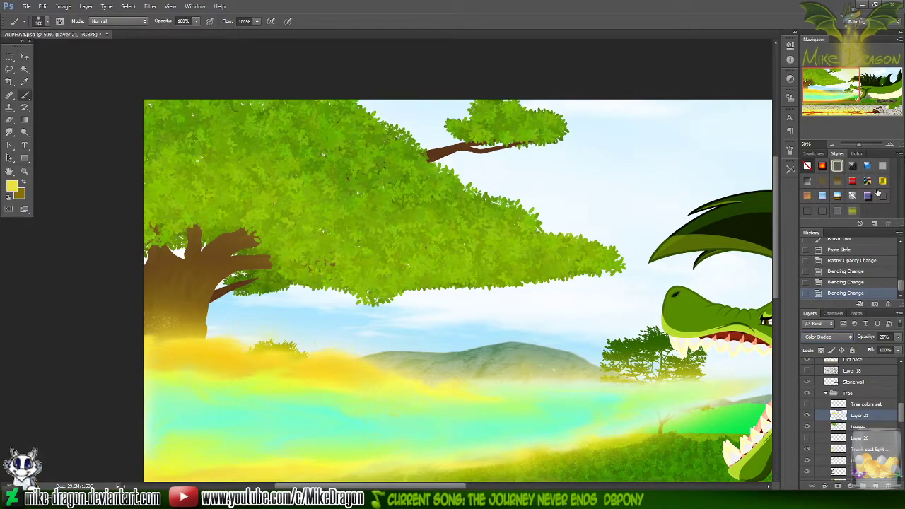
key("ctrl+minus")
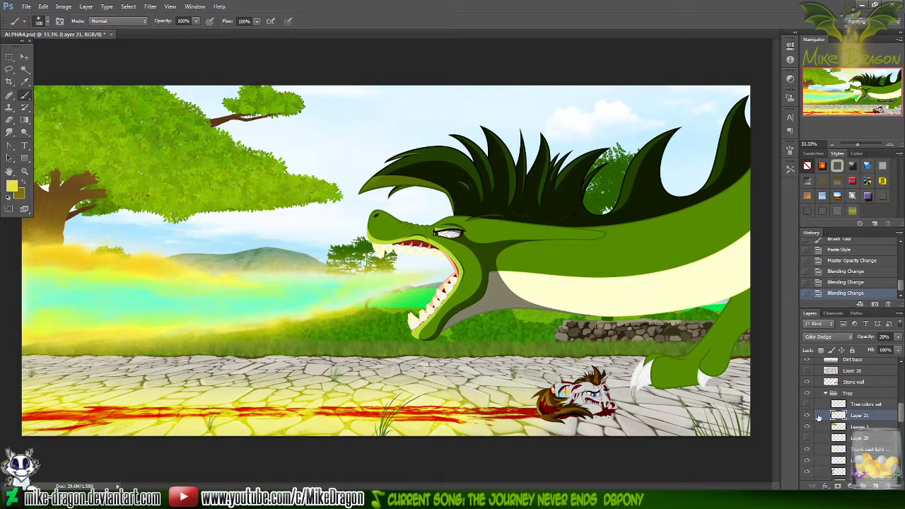
left_click(807, 417)
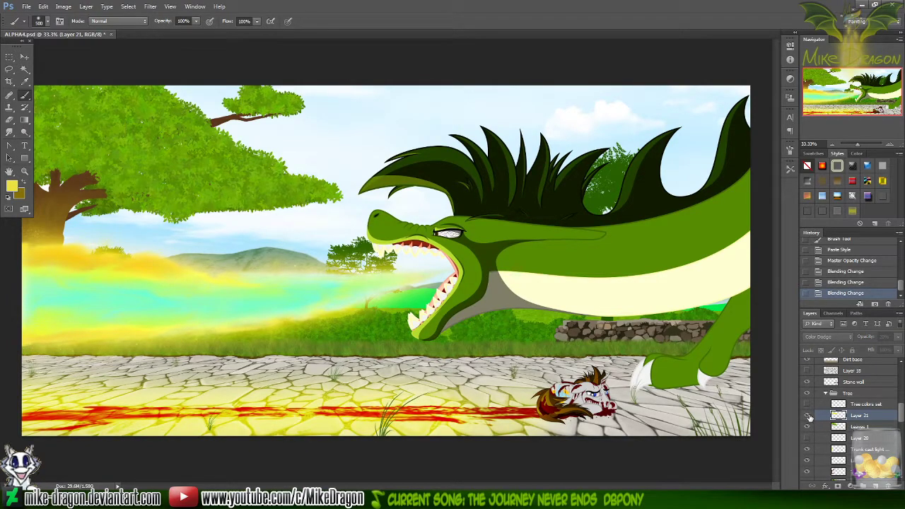
left_click(808, 417)
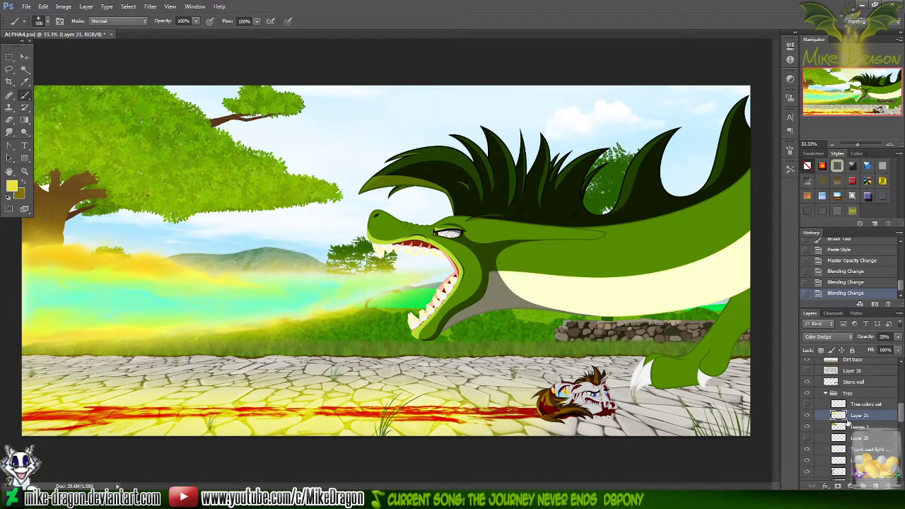
- Rename Layer 21 "Leaves cast light 20%"
double_click(860, 415)
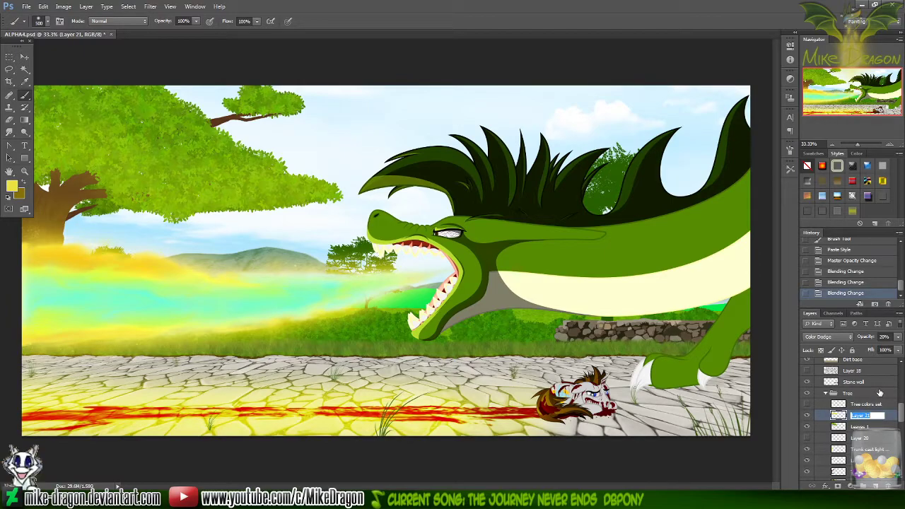
type("Leaves cast light 20%")
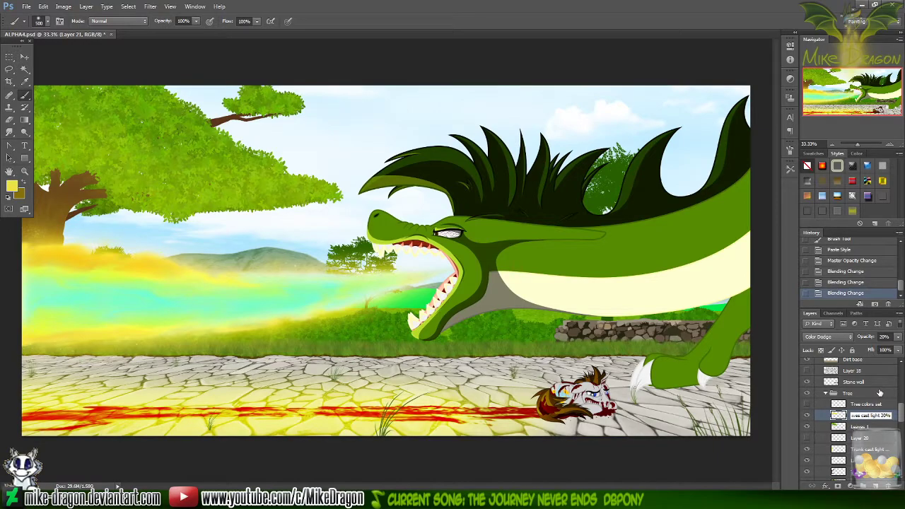
key("Return")
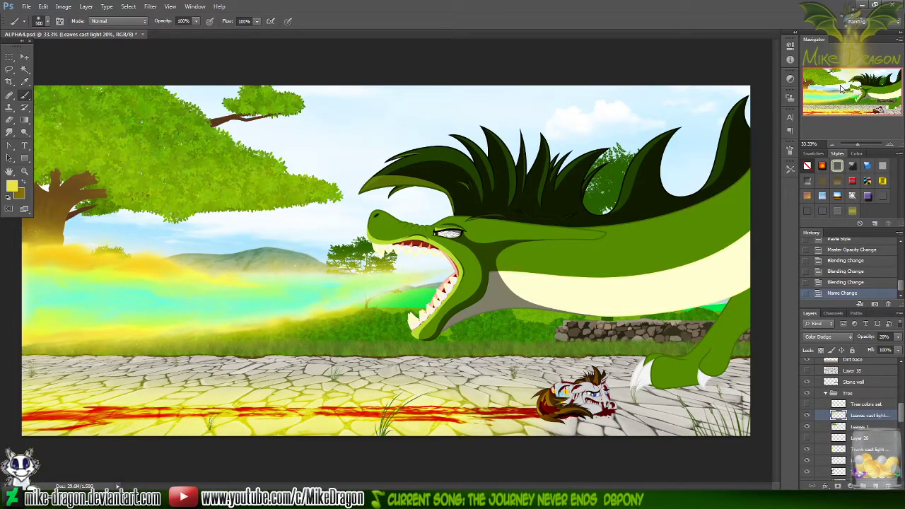
- Examine the tree's lit foliage and trunk up close, and check the fire, the dragon and the path at 50% zoom
key("ctrl+plus")
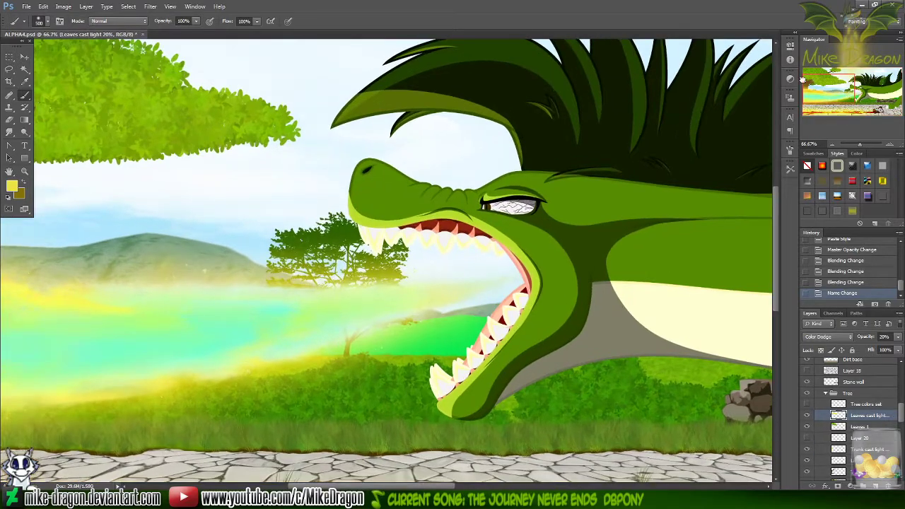
left_click(805, 81)
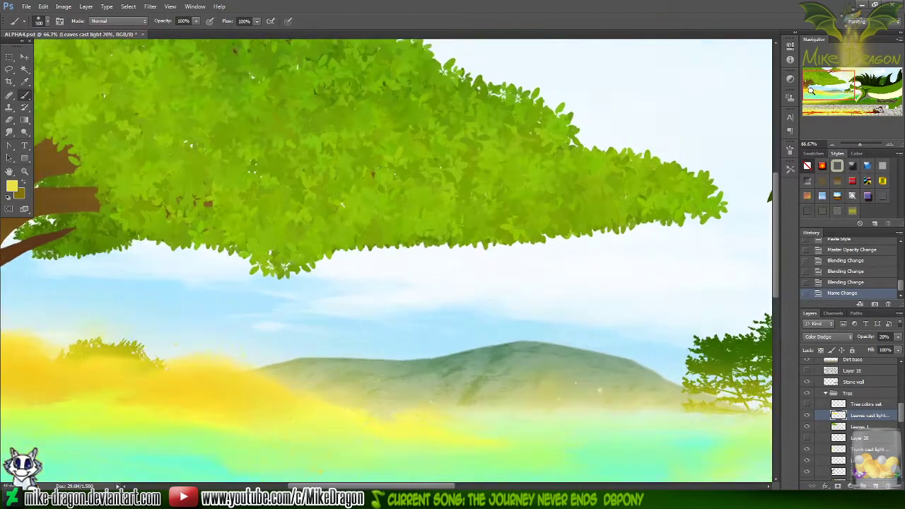
key("ctrl+plus")
left_click(820, 87)
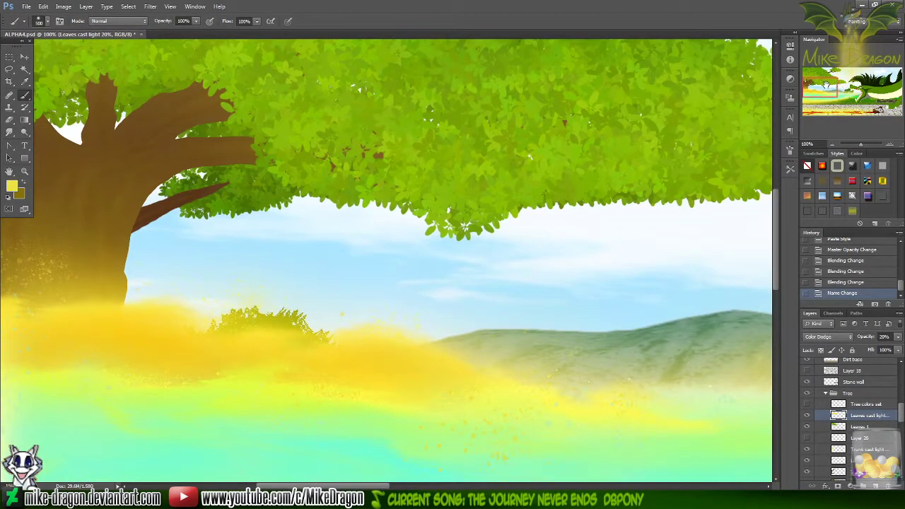
left_click_drag(824, 84, 824, 81)
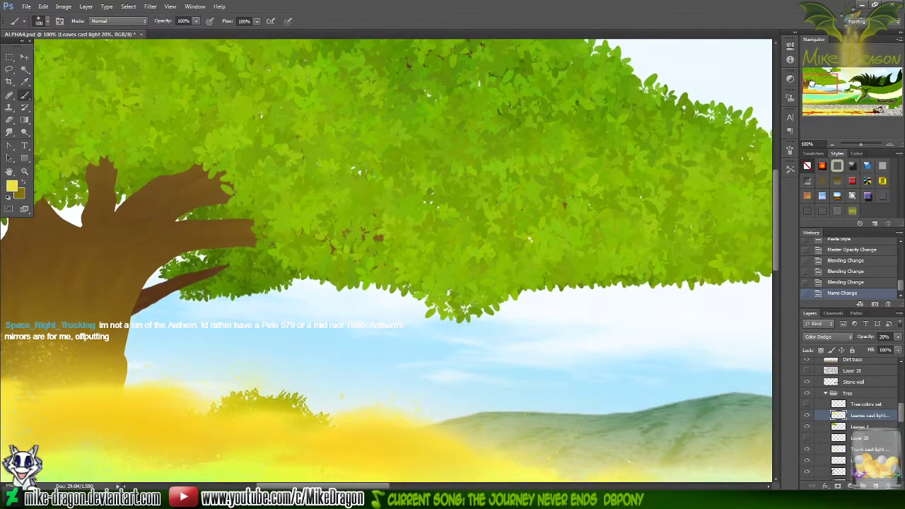
left_click_drag(813, 83, 822, 82)
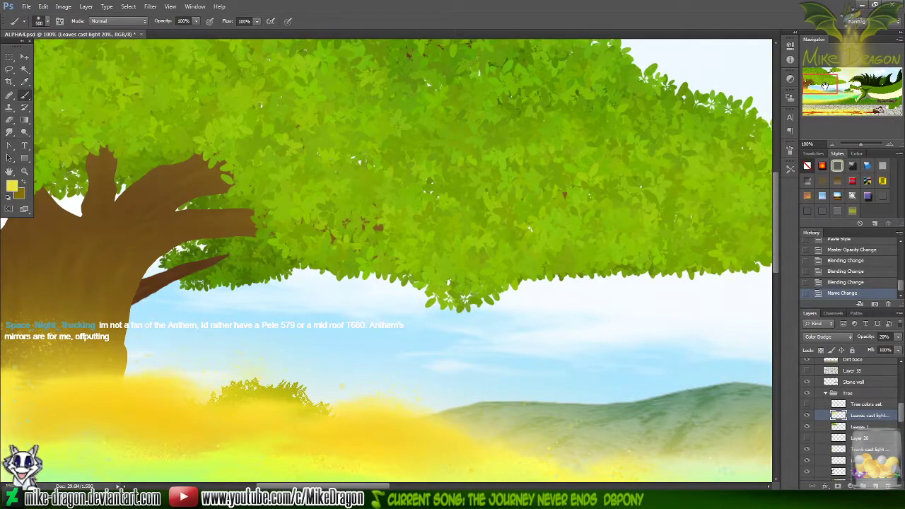
left_click_drag(820, 83, 822, 86)
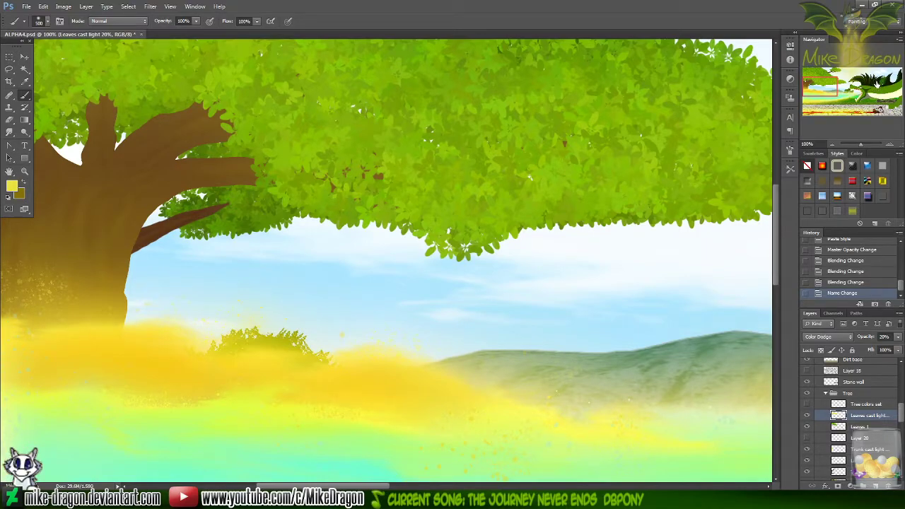
key("ctrl+minus")
key("ctrl+minus")
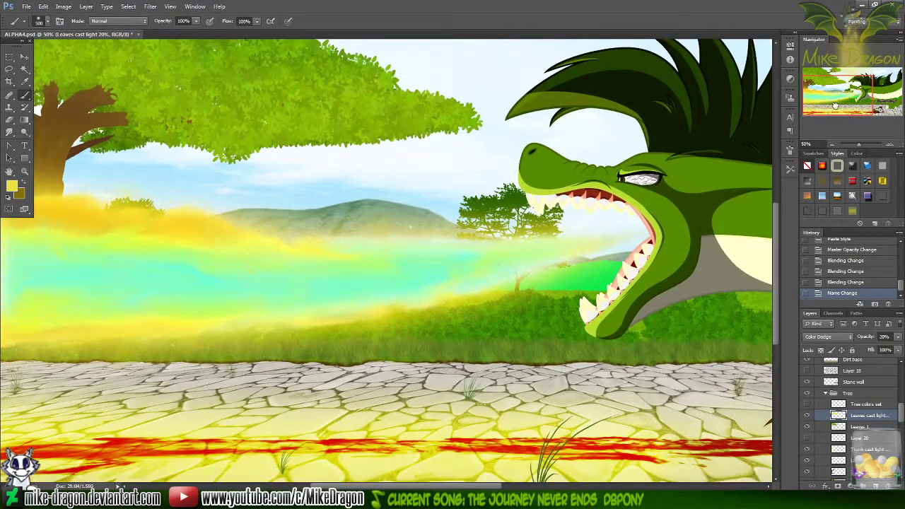
left_click_drag(822, 86, 849, 85)
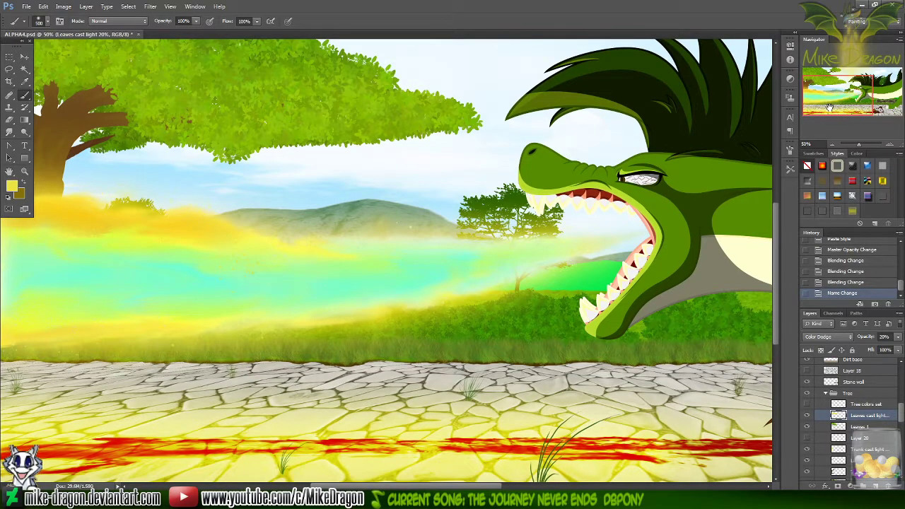
left_click_drag(834, 99, 873, 94)
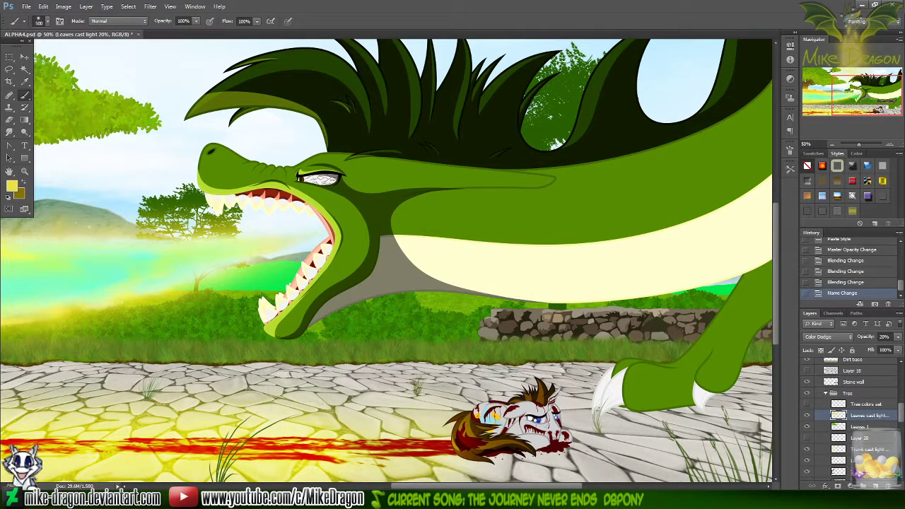
left_click_drag(840, 117, 811, 118)
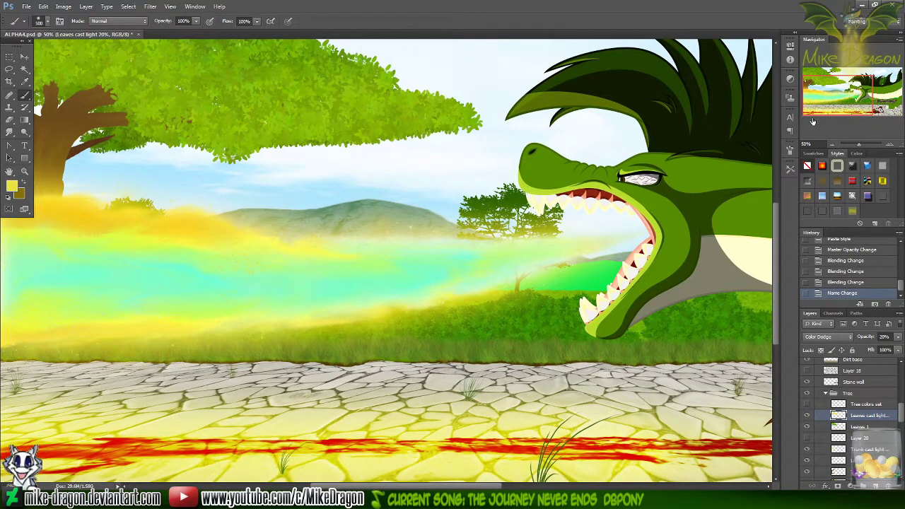
- Hide the "Fire stream" group to view the scene without the fire and its cast light
left_click_drag(902, 410, 902, 383)
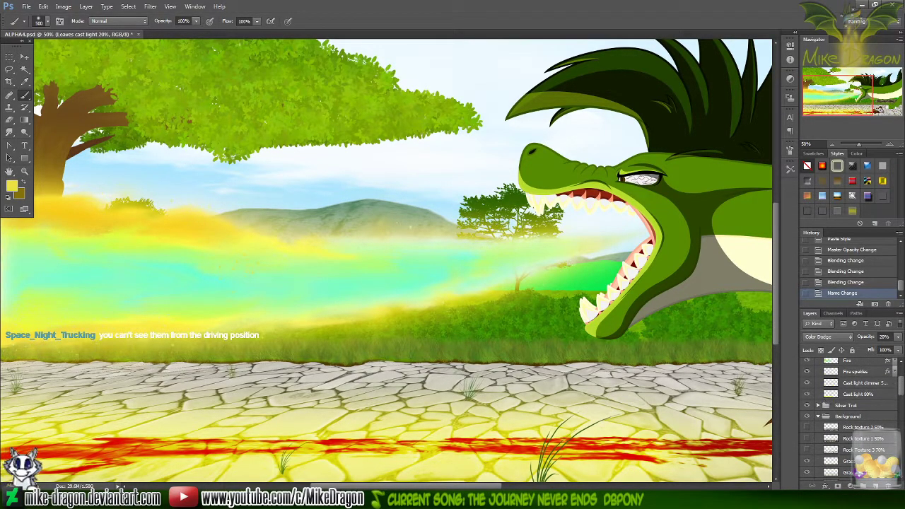
scroll(809, 400, "up", 3)
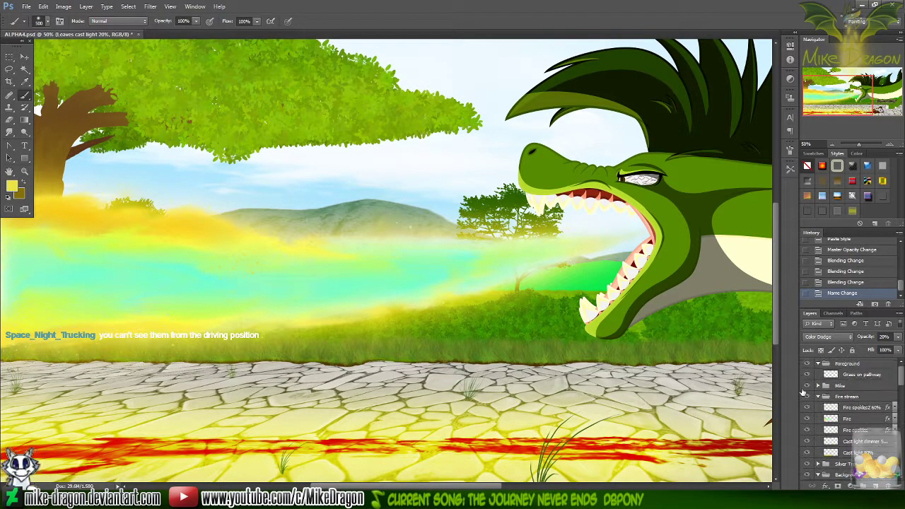
left_click(807, 396)
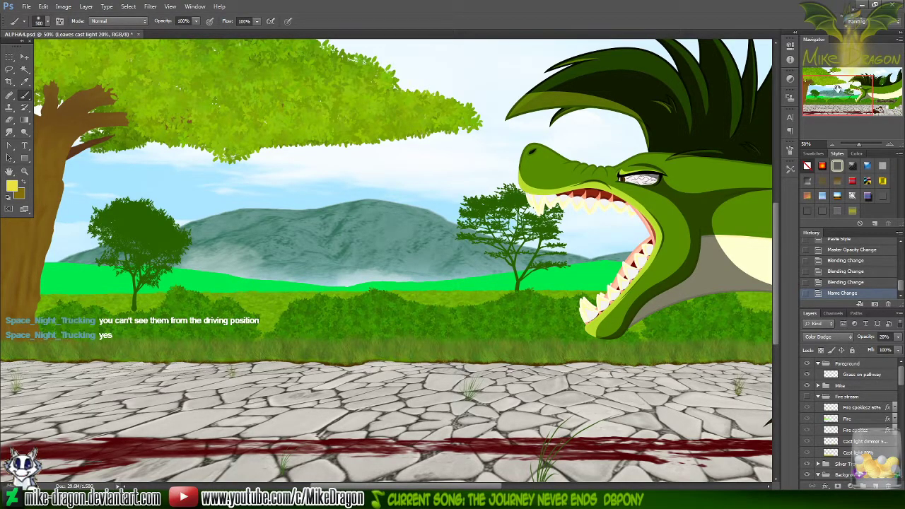
- Show the "Fire stream" group again and examine the whole scene and the dragon's head with the fire on
left_click_drag(837, 89, 819, 92)
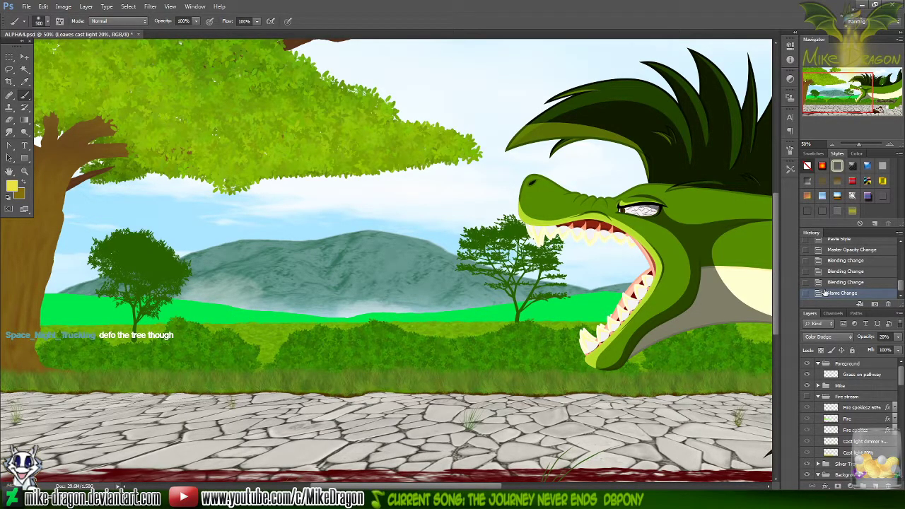
left_click(807, 397)
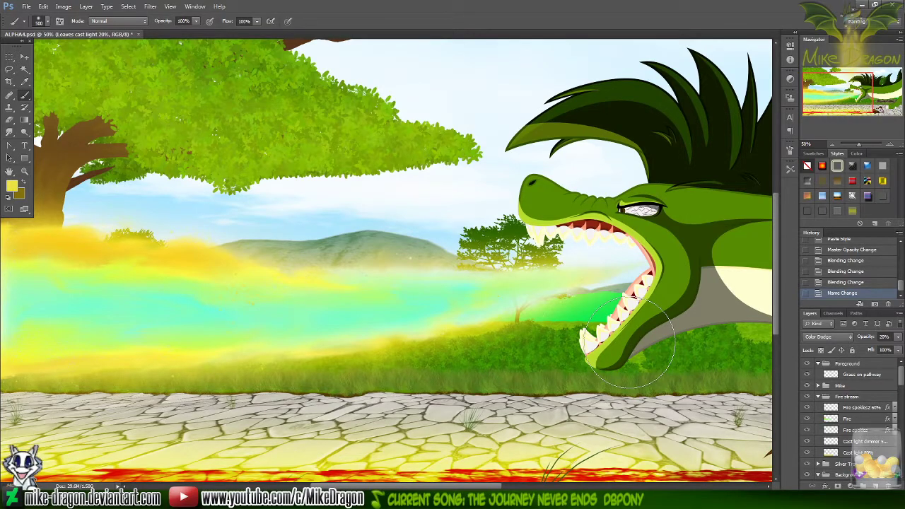
key("ctrl+minus")
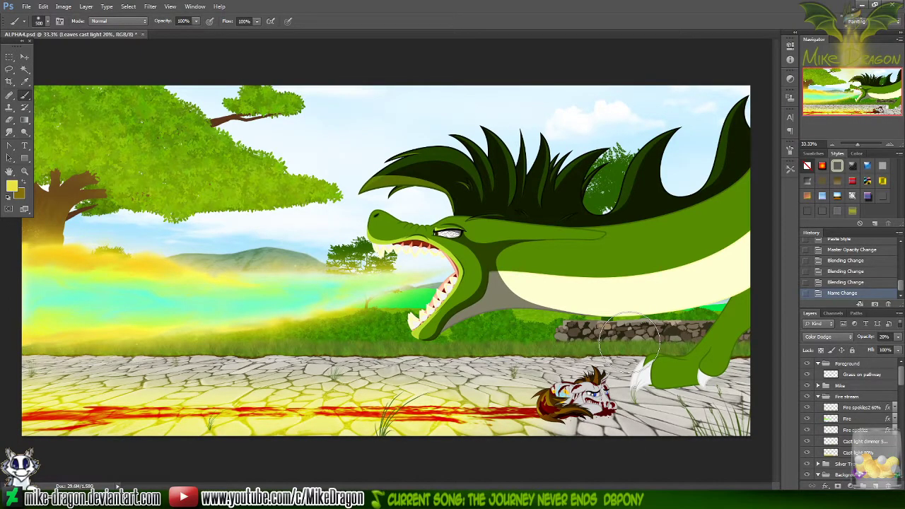
key("v")
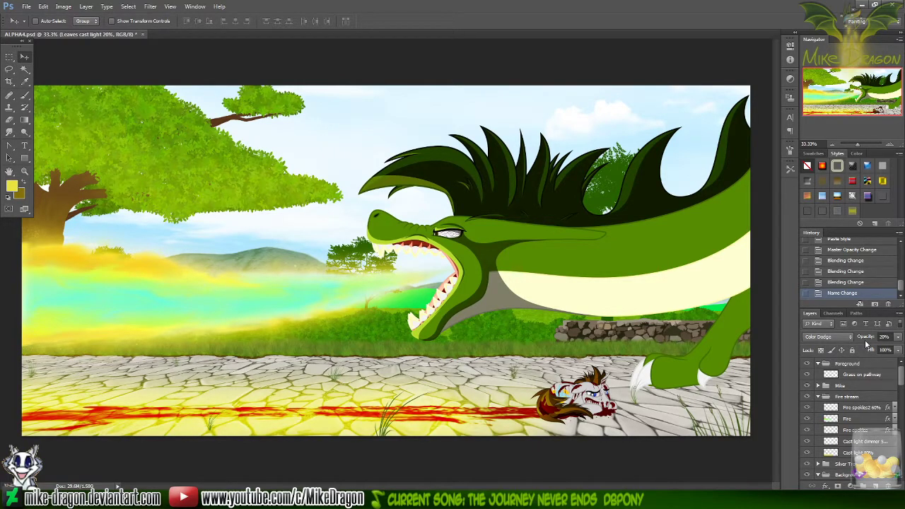
key("ctrl+plus")
key("ctrl+plus")
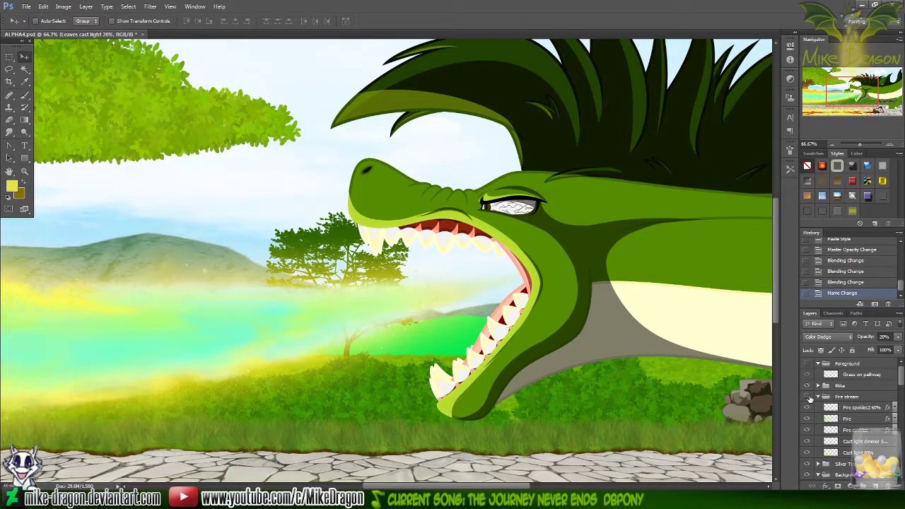
- Isolate the dragon on transparency by hiding the "Foreground", "Fire stream", "Silver Trot" and "Background" groups and the solid backdrop layers at the stack's base
left_click(808, 397)
scroll(847, 396, "down", 4)
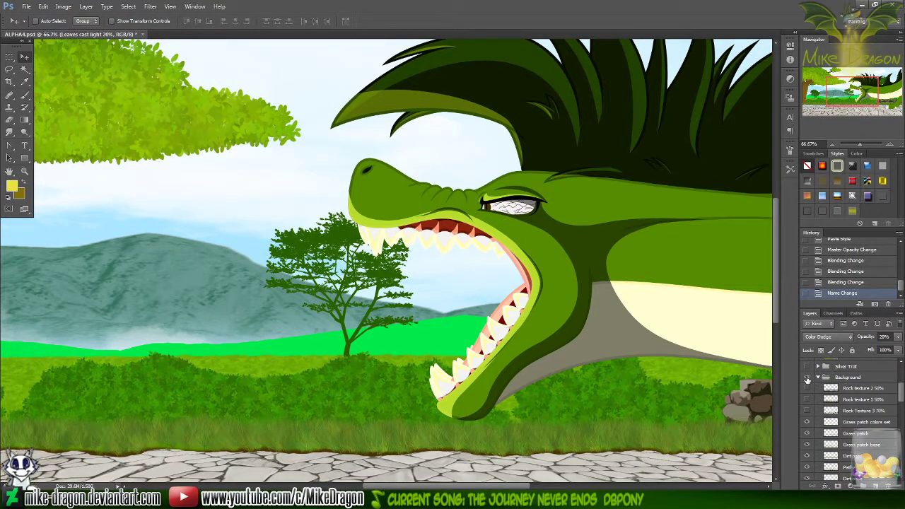
left_click(808, 378)
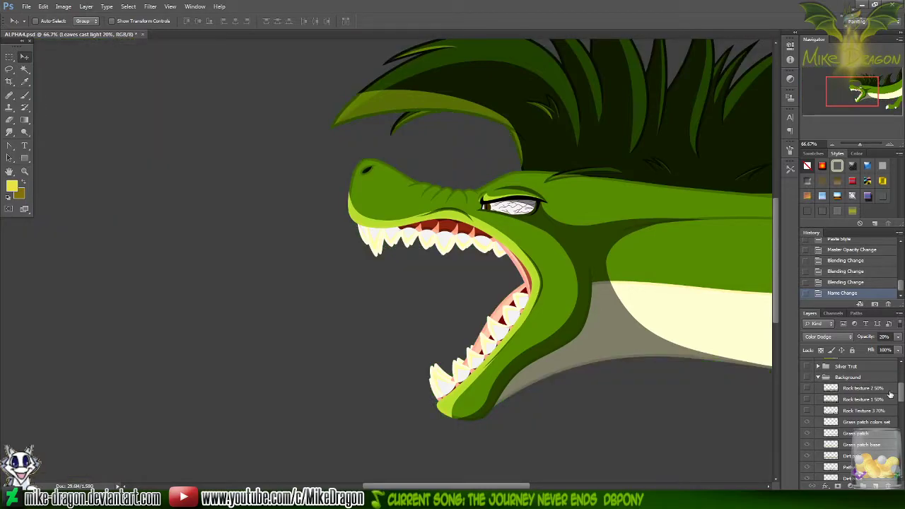
left_click_drag(900, 394, 900, 456)
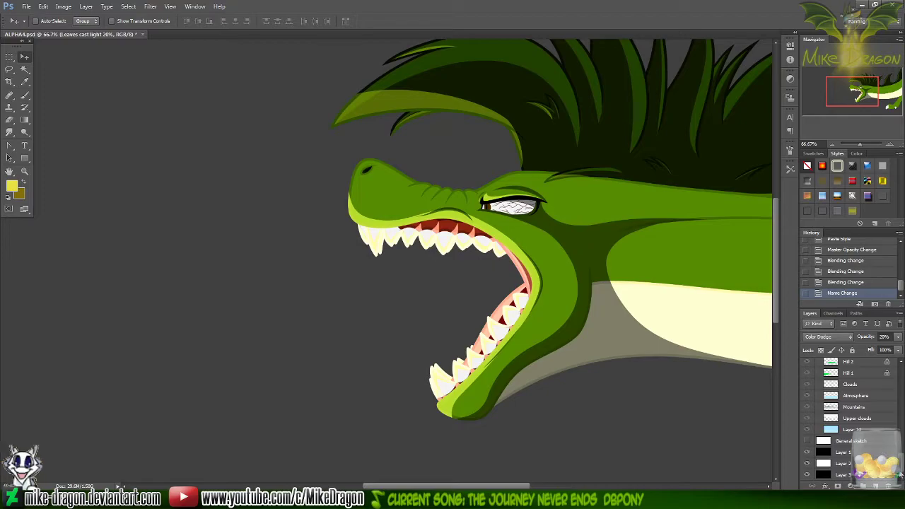
left_click(809, 475)
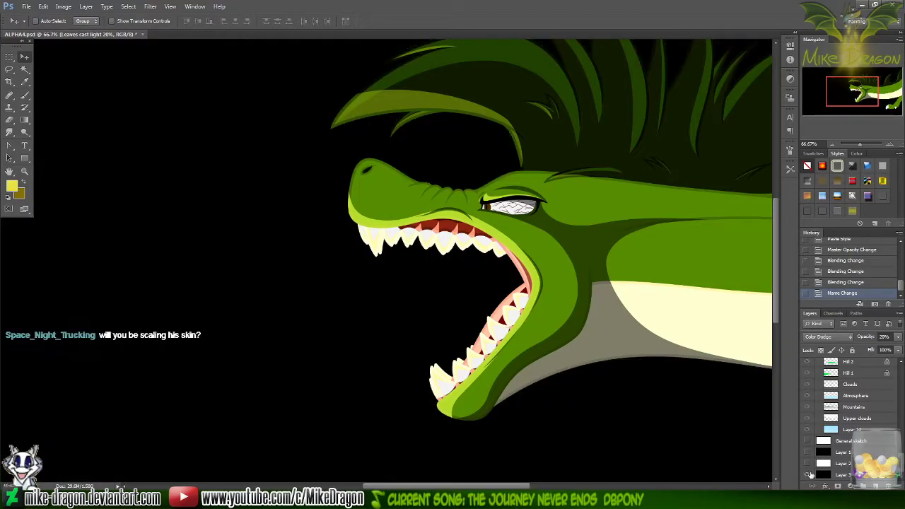
left_click(808, 474)
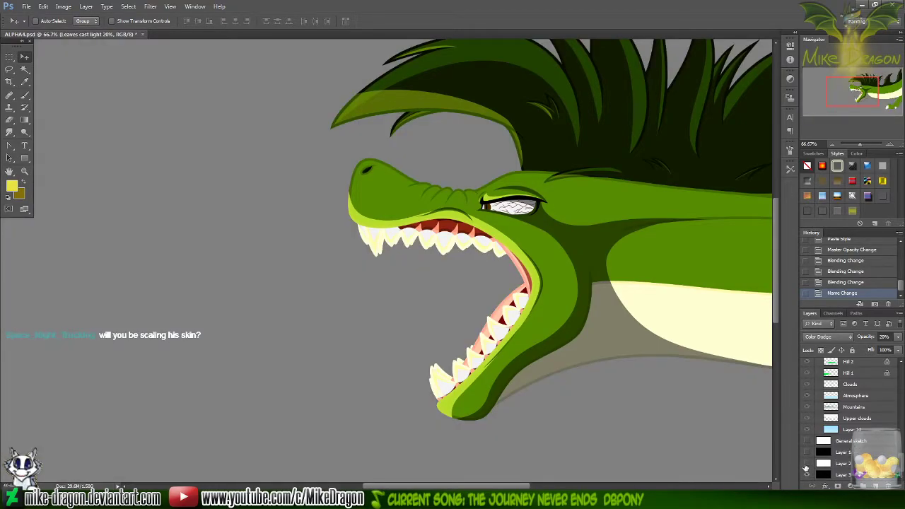
left_click(807, 464)
left_click(806, 474)
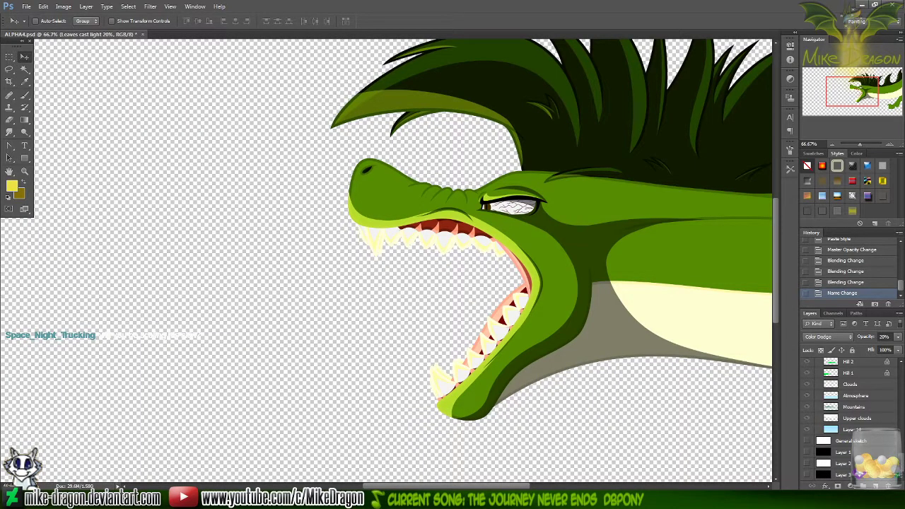
key("ctrl+minus")
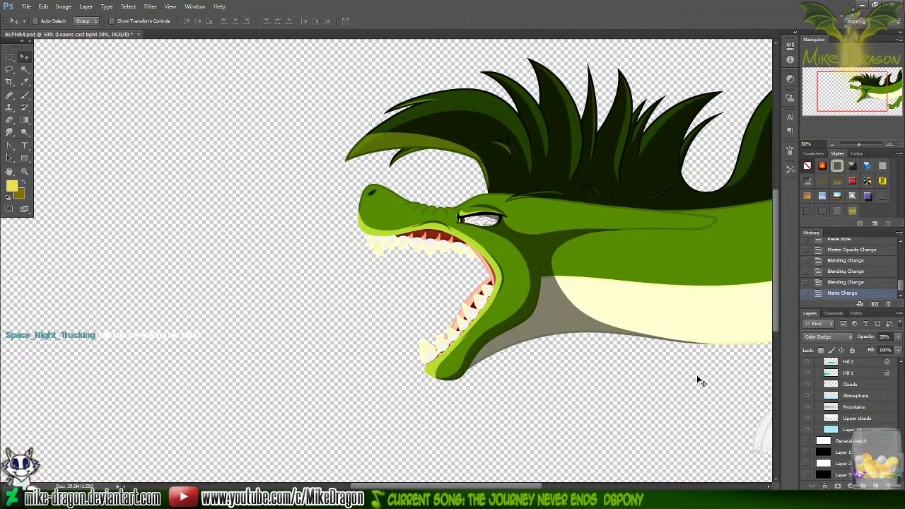
key("ctrl+minus")
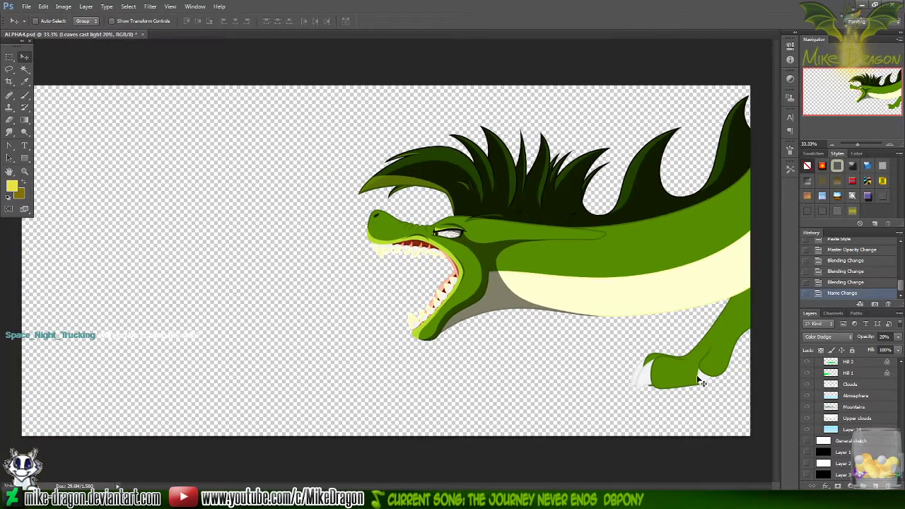
- Save a PNG copy of the isolated dragon as "Mike" in the "I'll Make Them Burn" folder, with Smallest / Slow compression and no interlacing
left_click(27, 7)
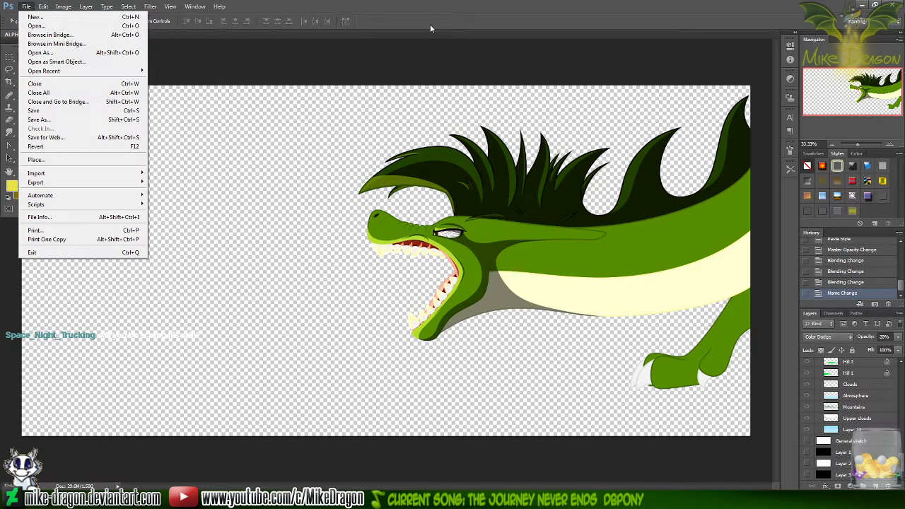
left_click(70, 126)
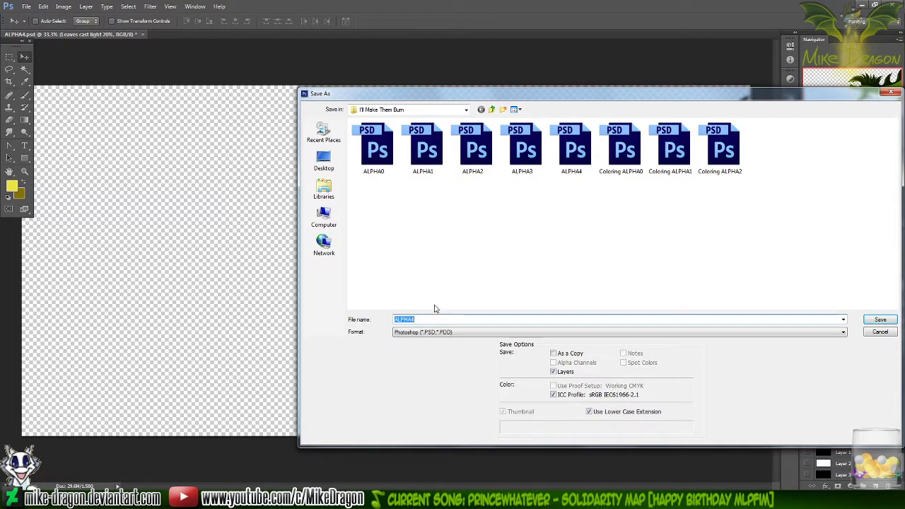
left_click(423, 333)
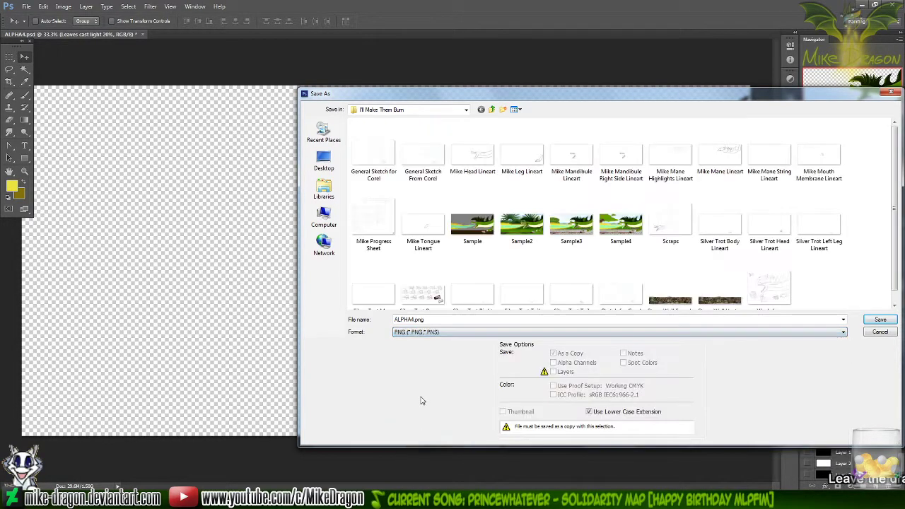
left_click(415, 439)
left_click(439, 320)
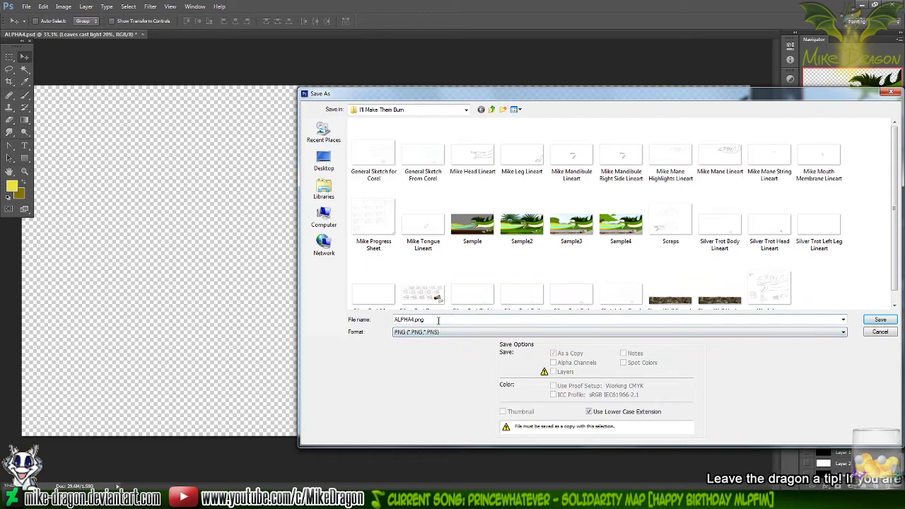
double_click(439, 319)
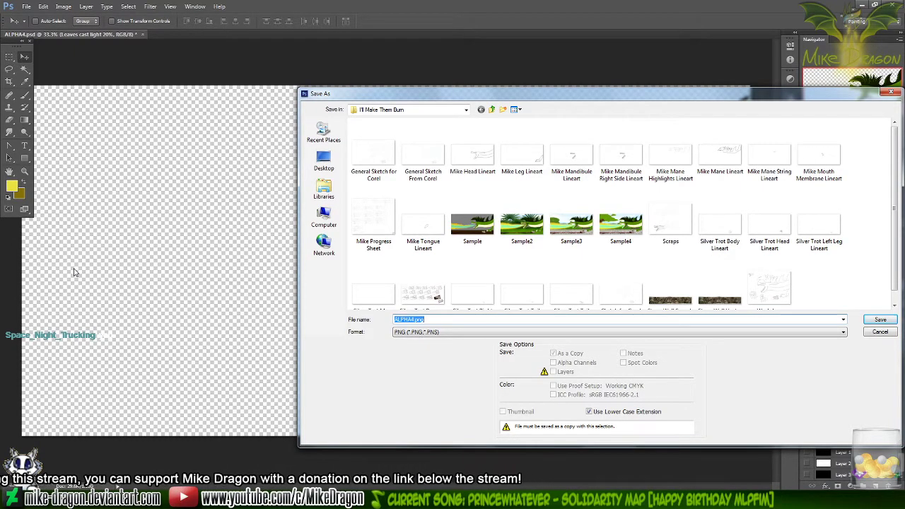
type("Mike")
key("Return")
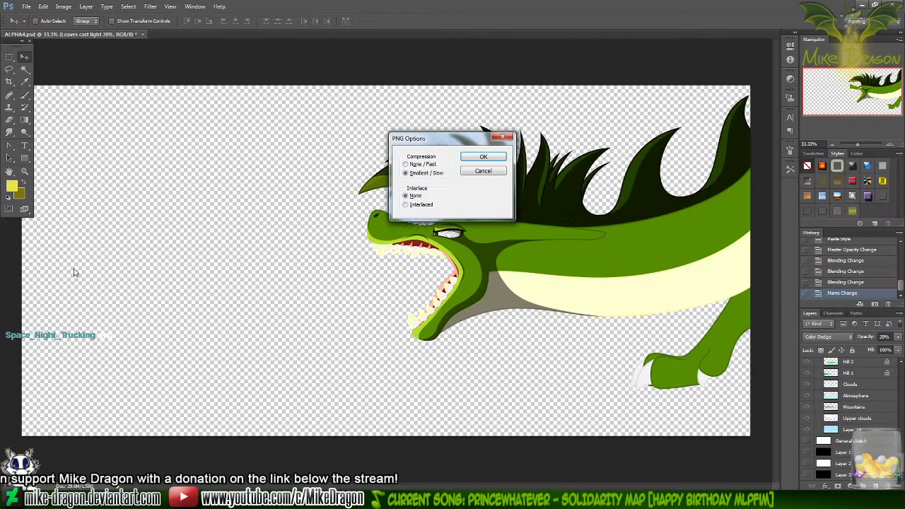
key("Return")
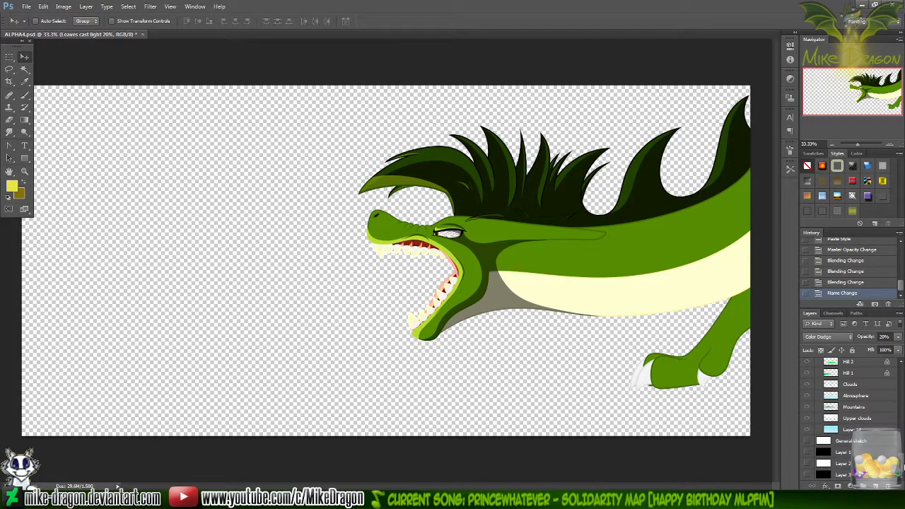
- Restore the full scene by showing the "Background", "Silver Trot", "Fire stream" and "Foreground" groups again
left_click_drag(902, 467, 901, 405)
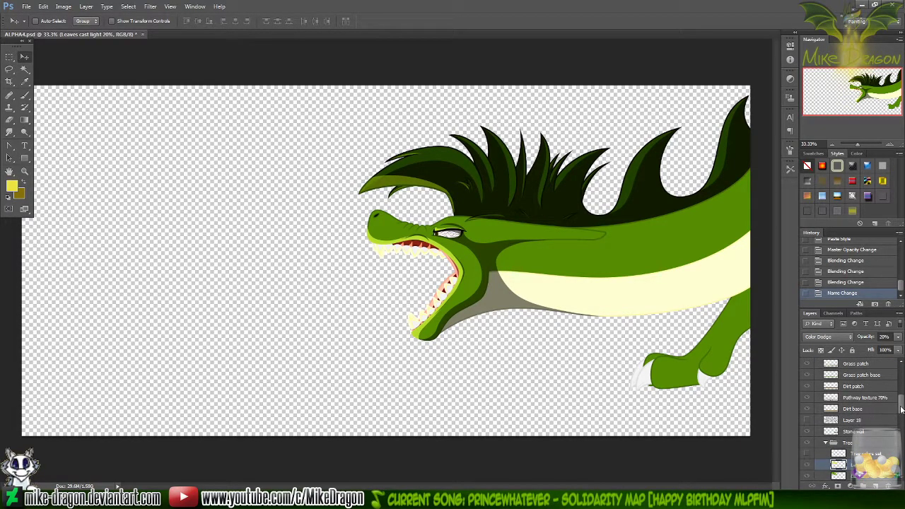
scroll(901, 403, "up", 5)
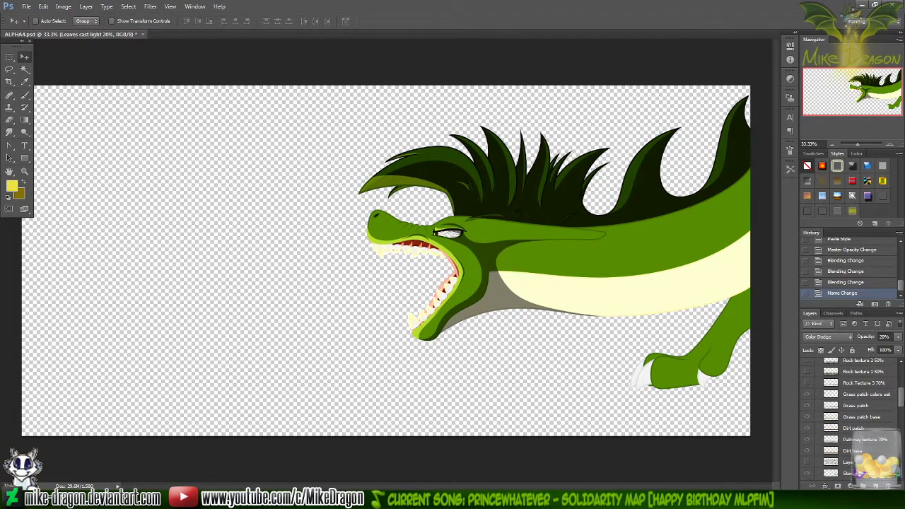
scroll(902, 397, "up", 1)
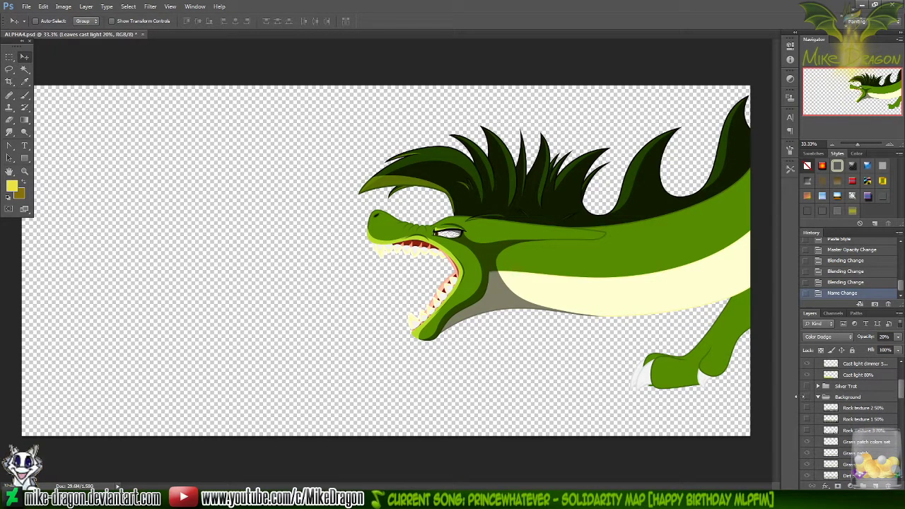
left_click(808, 398)
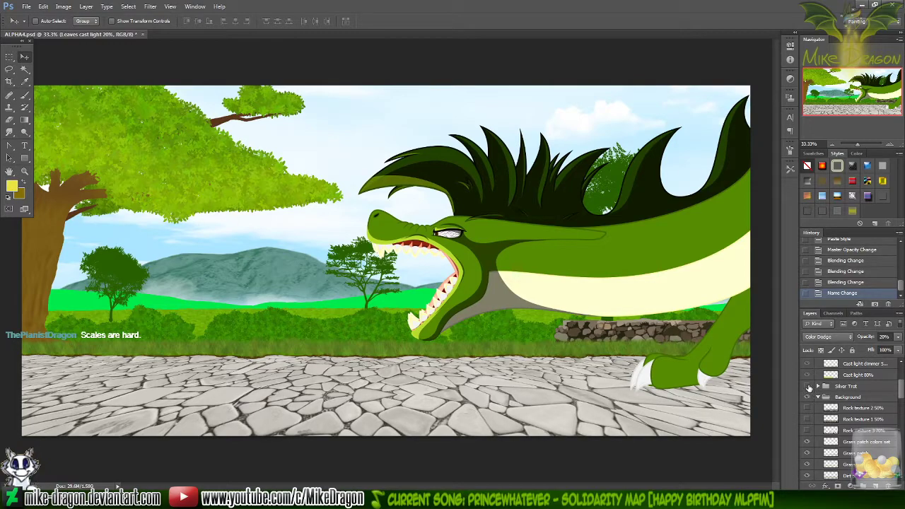
left_click(807, 386)
scroll(902, 389, "up", 1)
scroll(902, 389, "up", 3)
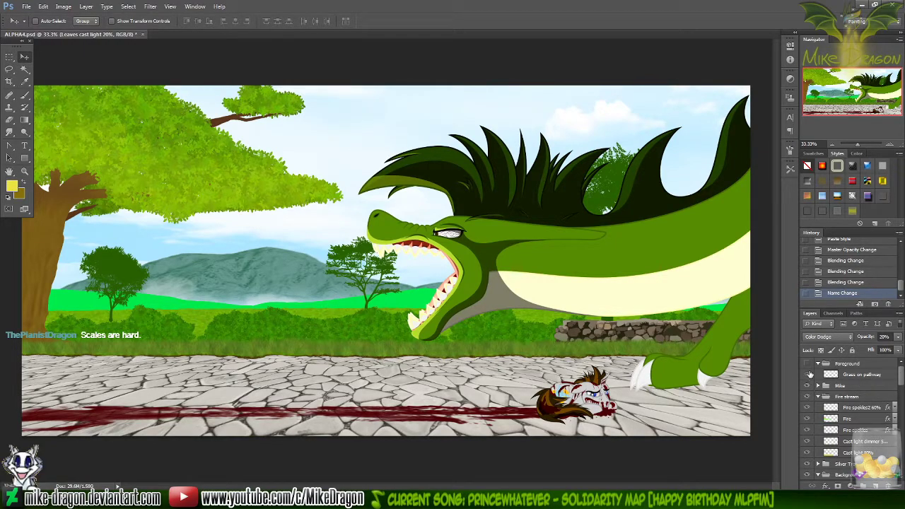
left_click(807, 397)
left_click(807, 363)
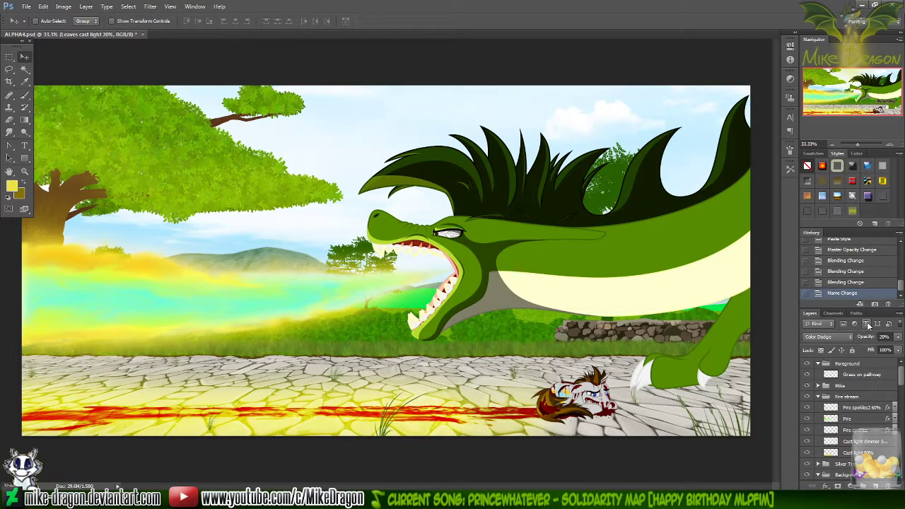
- Switch to the file explorer, go up to the "oC - Photoshop" folder and look through the older project folders down to "Contests"
key("alt+Tab")
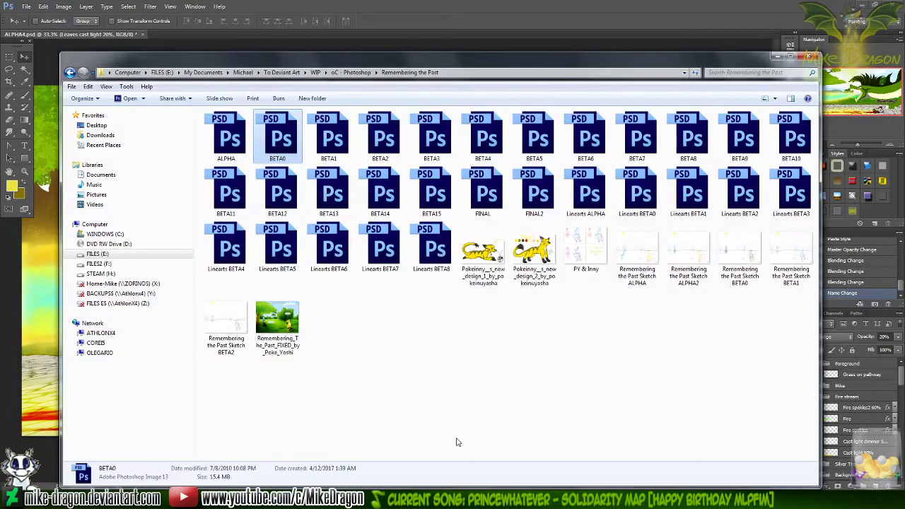
key("BackSpace")
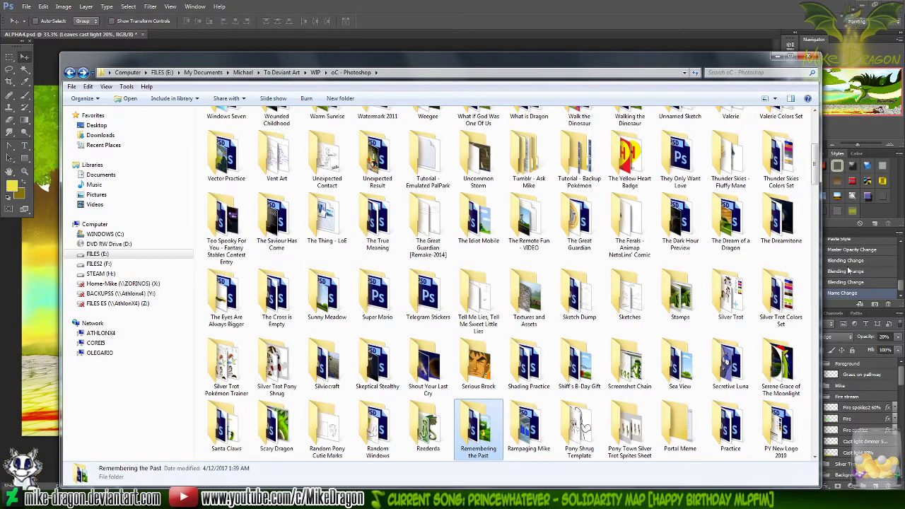
scroll(849, 271, "up", 3)
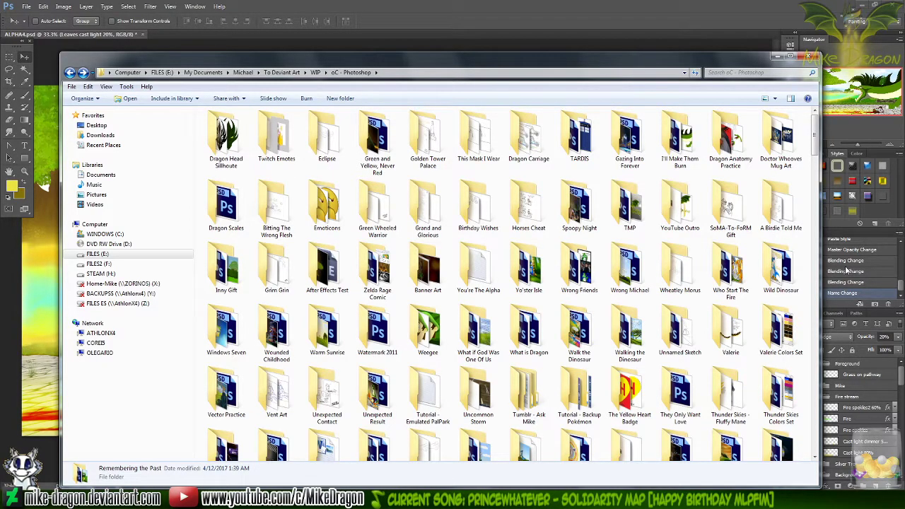
scroll(848, 270, "down", 5)
scroll(847, 271, "down", 3)
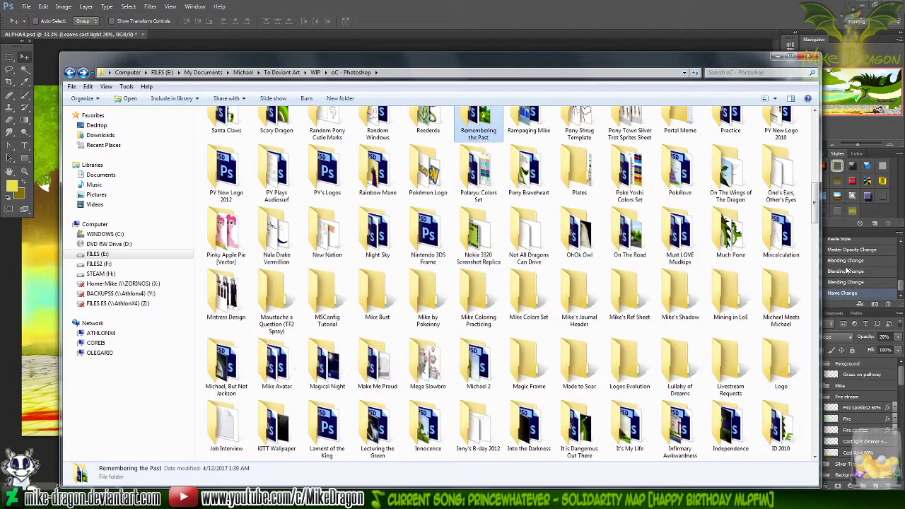
scroll(847, 271, "down", 3)
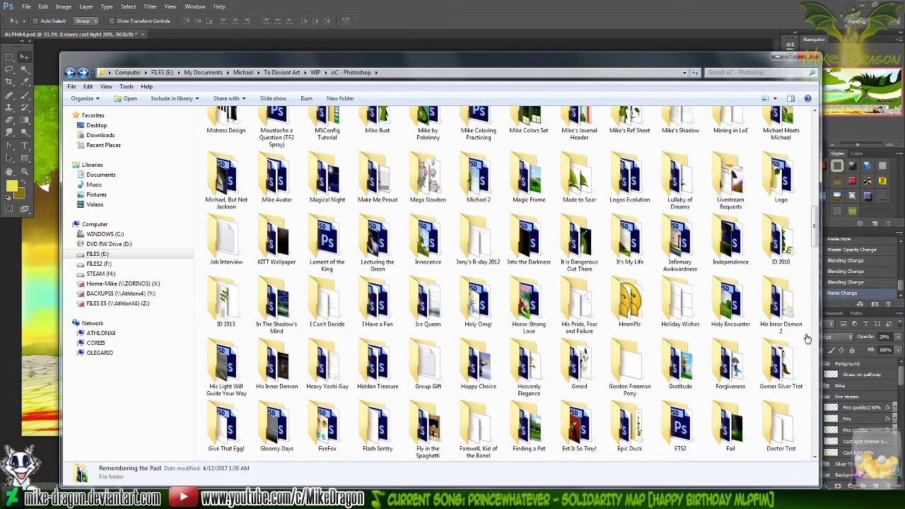
scroll(629, 354, "down", 3)
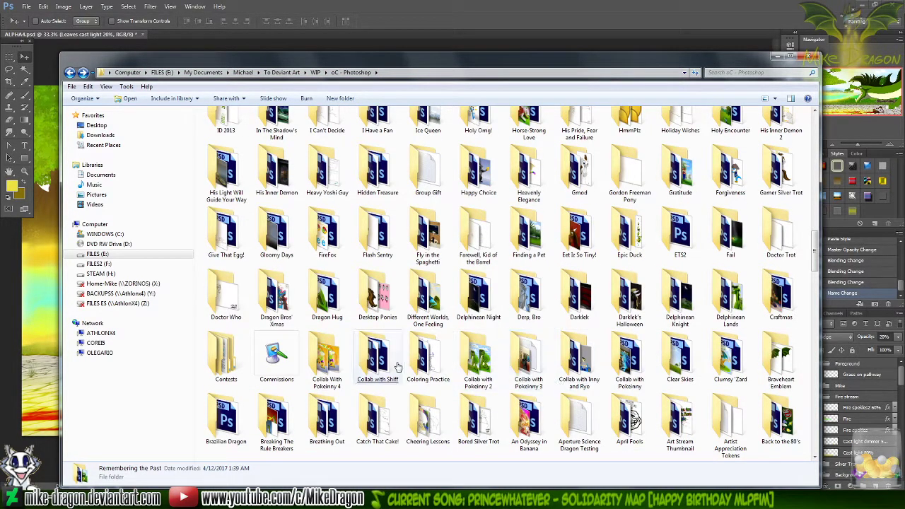
left_click(228, 364)
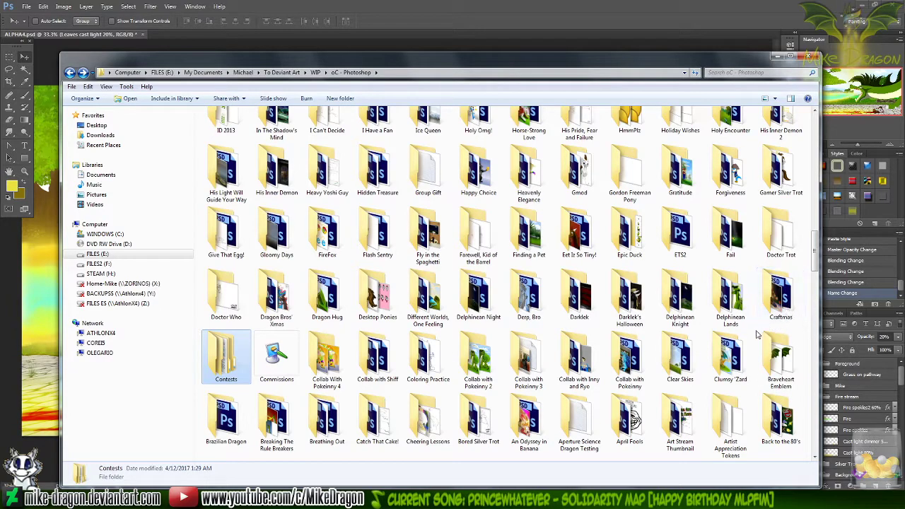
- Check the "Delphinean Lands" project folder and continue looking through the neighbouring folders in "oC - Photoshop"
left_click(724, 309)
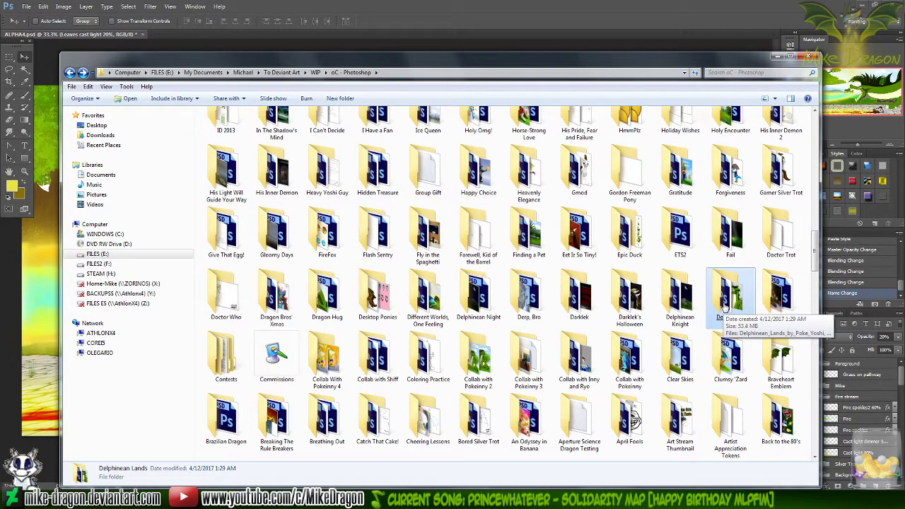
double_click(724, 308)
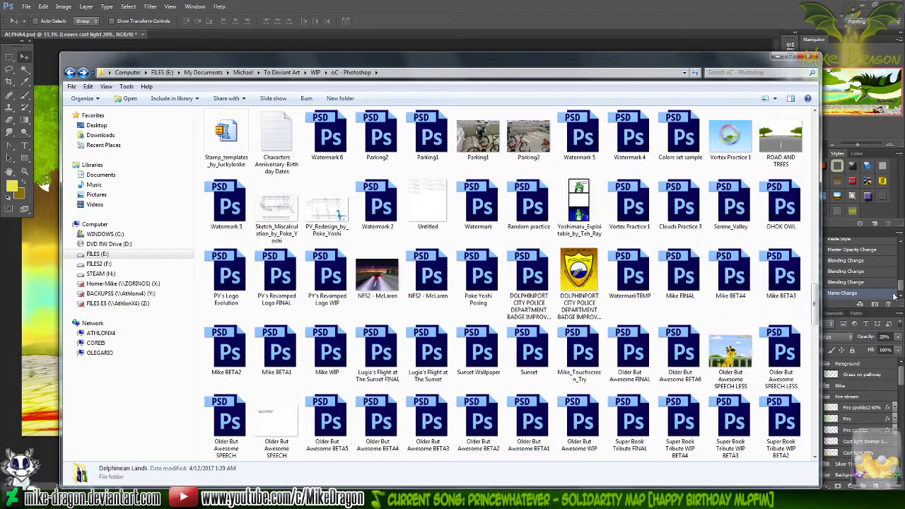
key("BackSpace")
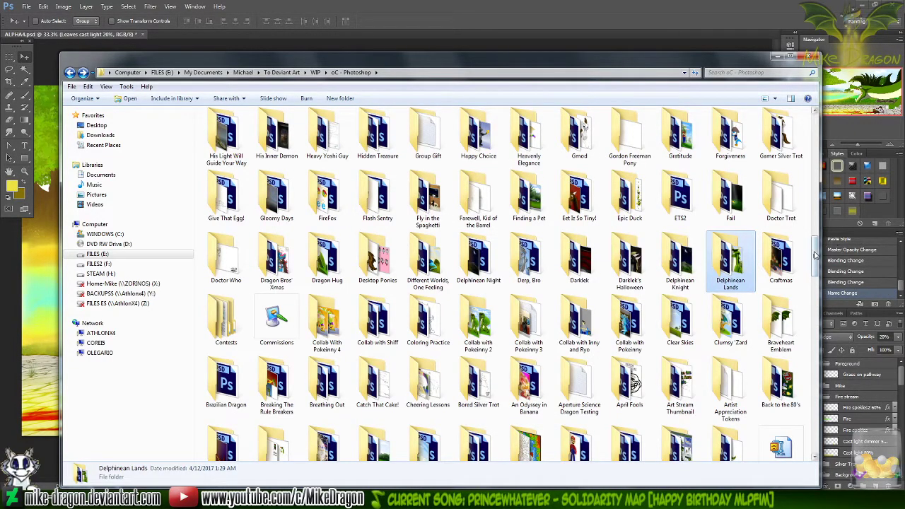
left_click_drag(815, 255, 818, 220)
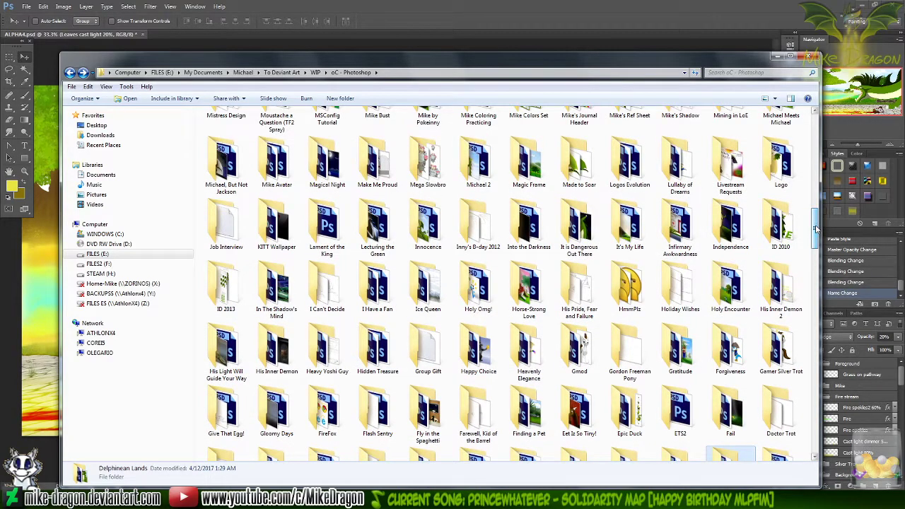
- Open the finished picture in the "In The Shadow's Mind" folder, examine its dragon up close and close the viewer
double_click(268, 306)
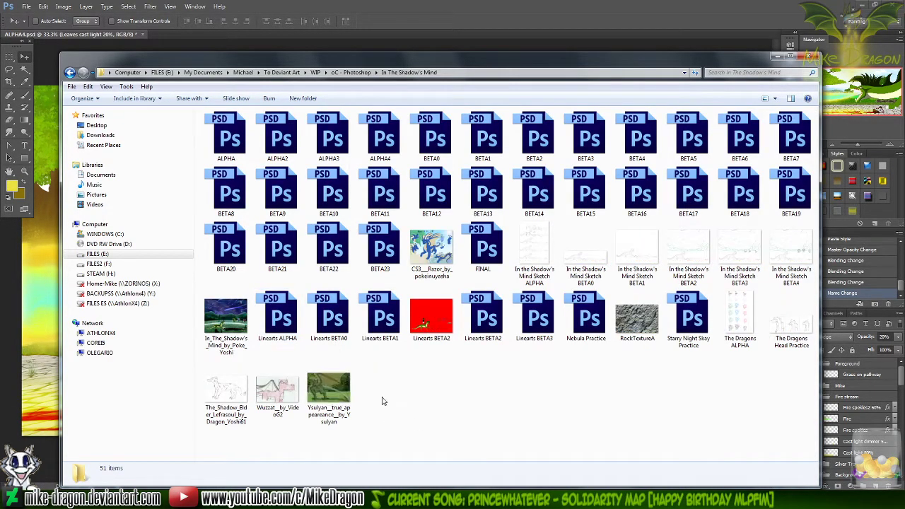
double_click(219, 326)
scroll(418, 311, "up", 4)
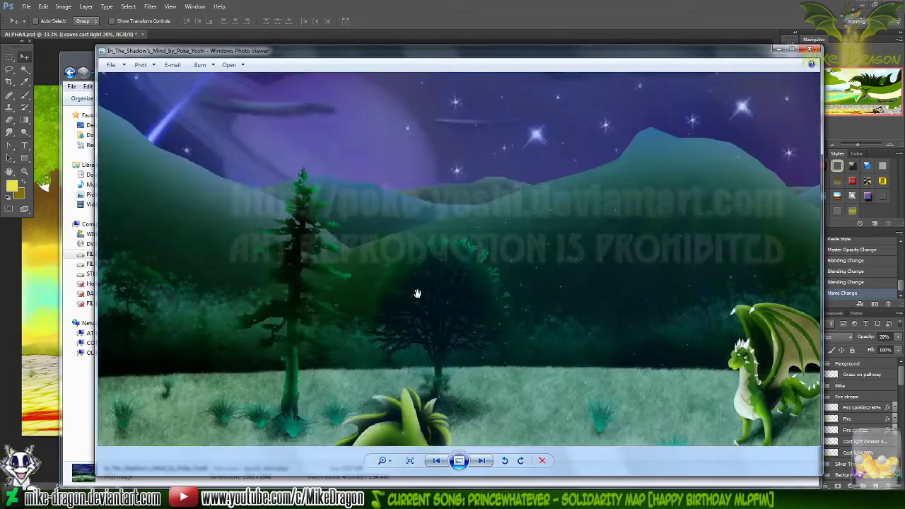
scroll(423, 333, "up", 5)
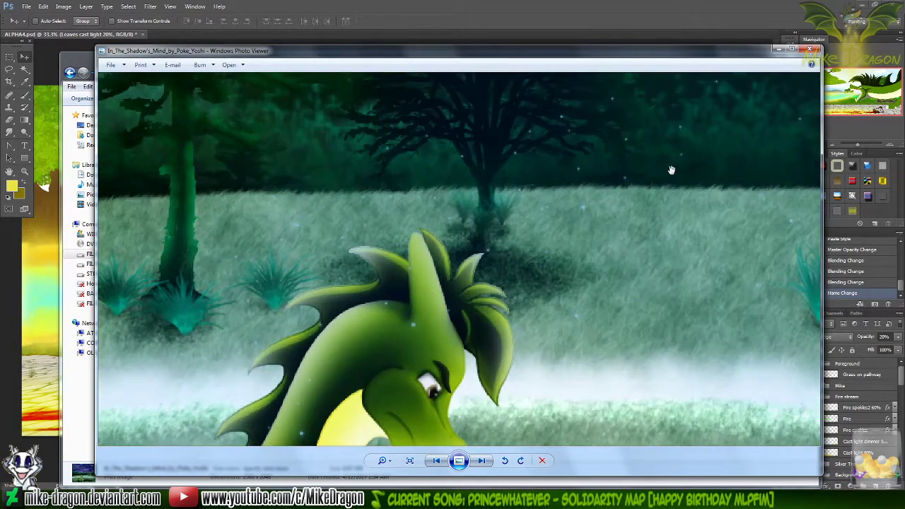
left_click(809, 49)
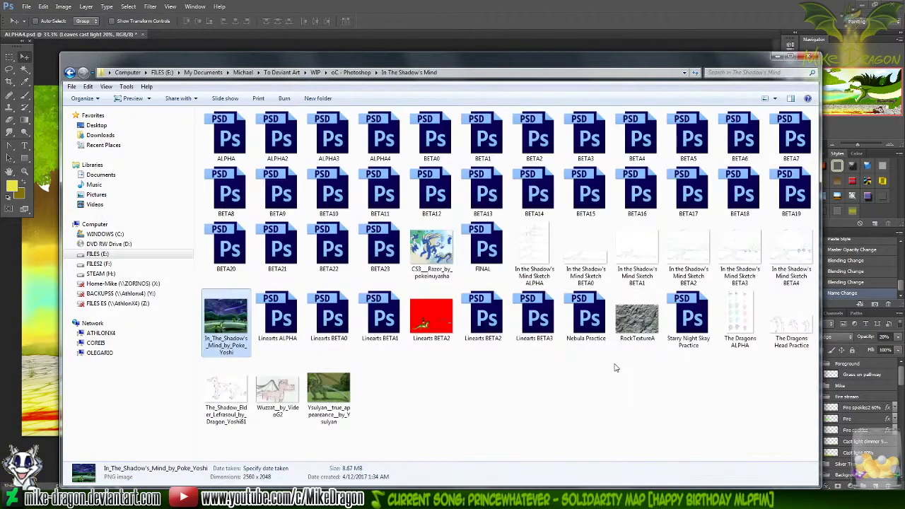
- Return to the "oC - Photoshop" folder and look through the project folders up to the start of the list
key("BackSpace")
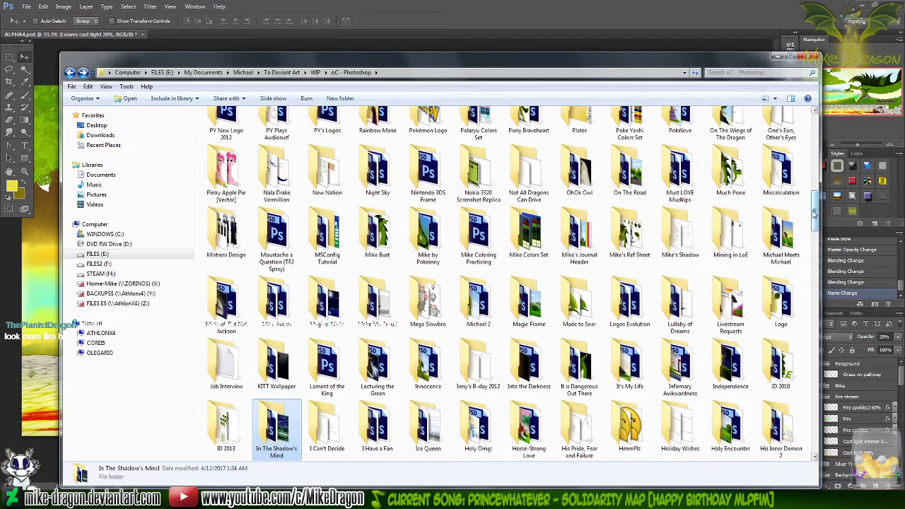
left_click_drag(814, 214, 812, 185)
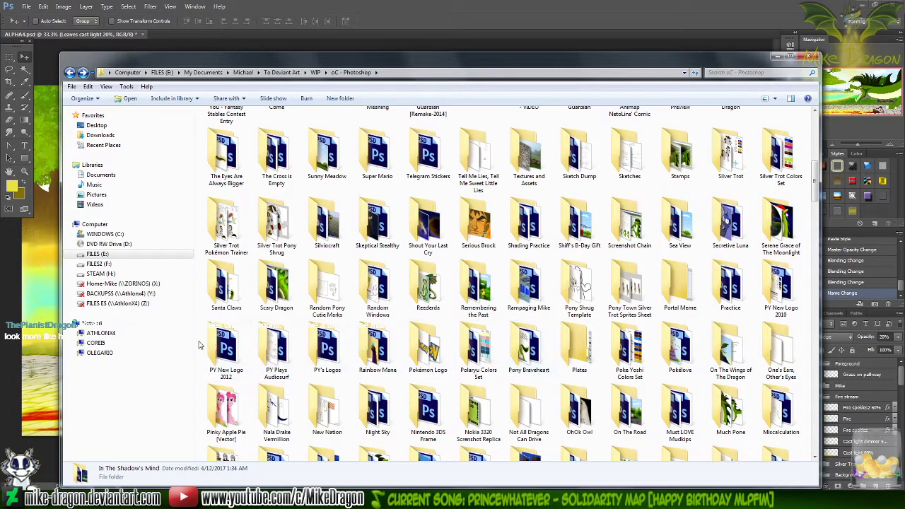
left_click(628, 180)
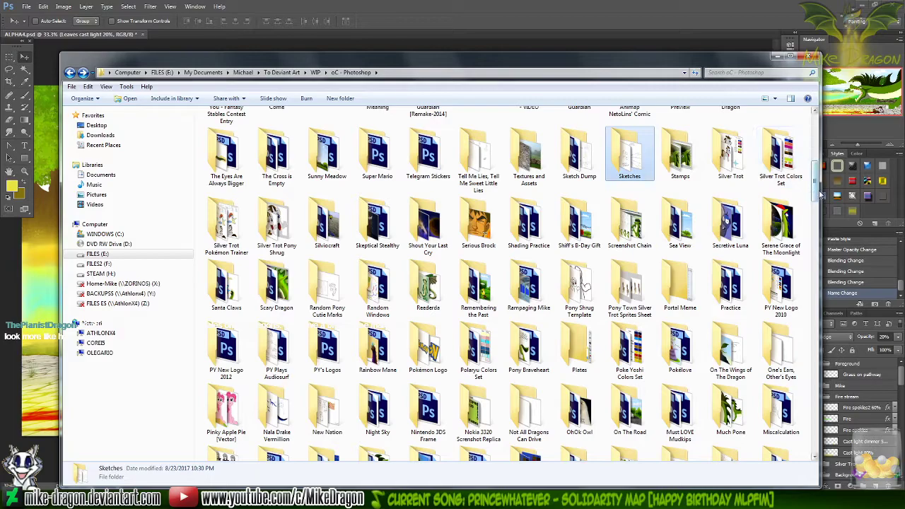
left_click_drag(816, 185, 811, 150)
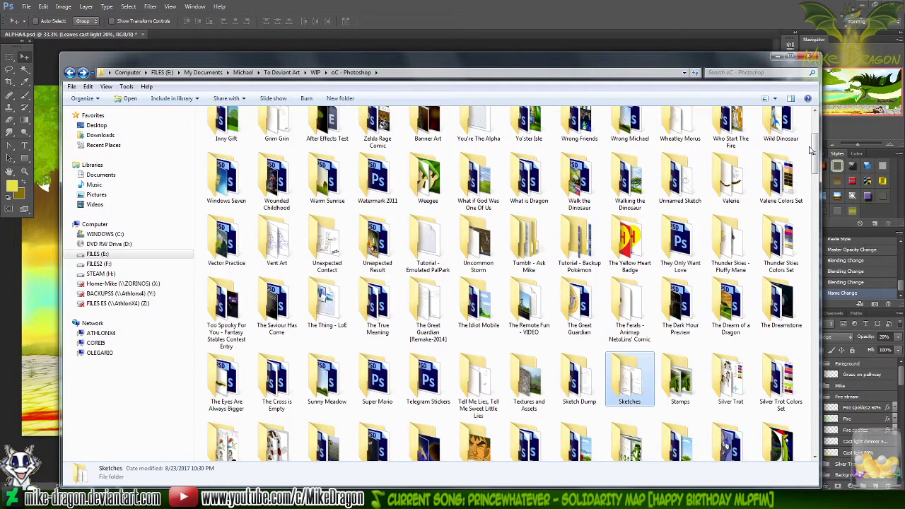
left_click_drag(812, 150, 817, 128)
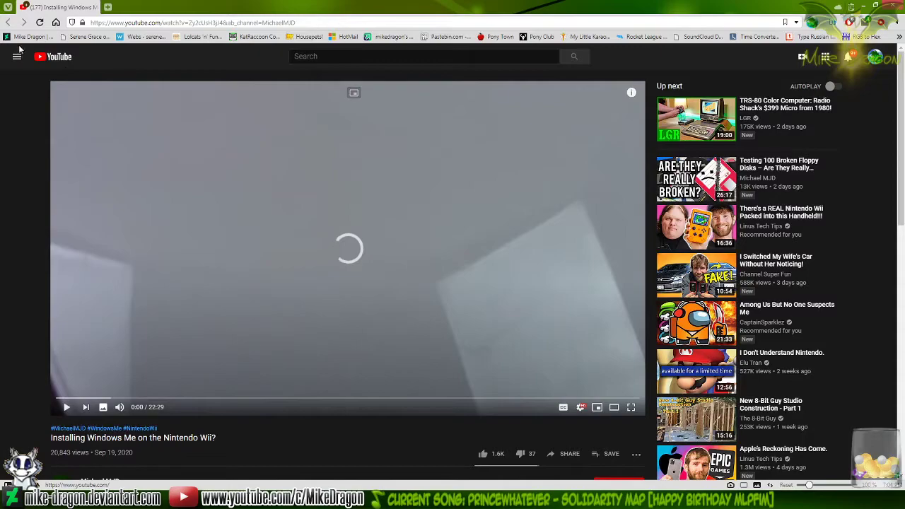
- Open the artist's bookmarked DeviantArt profile in a new browser tab and show its gallery
left_click(108, 7)
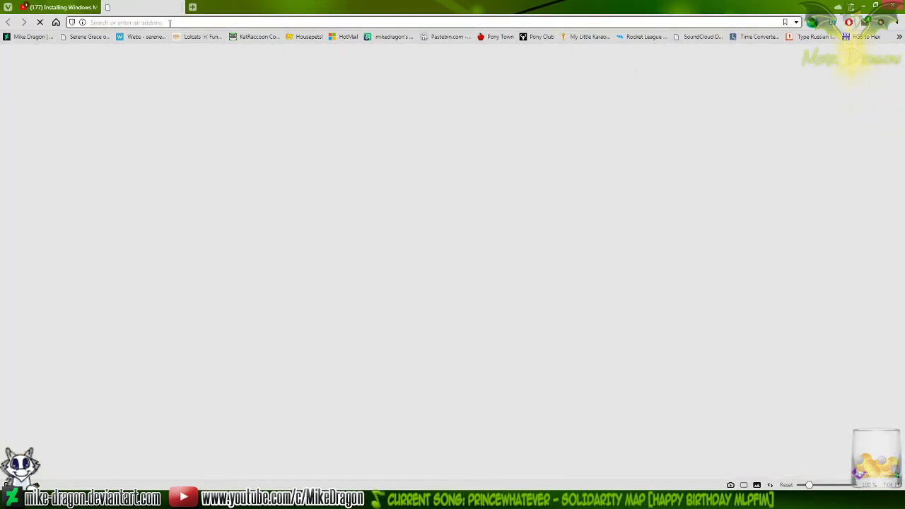
left_click(29, 36)
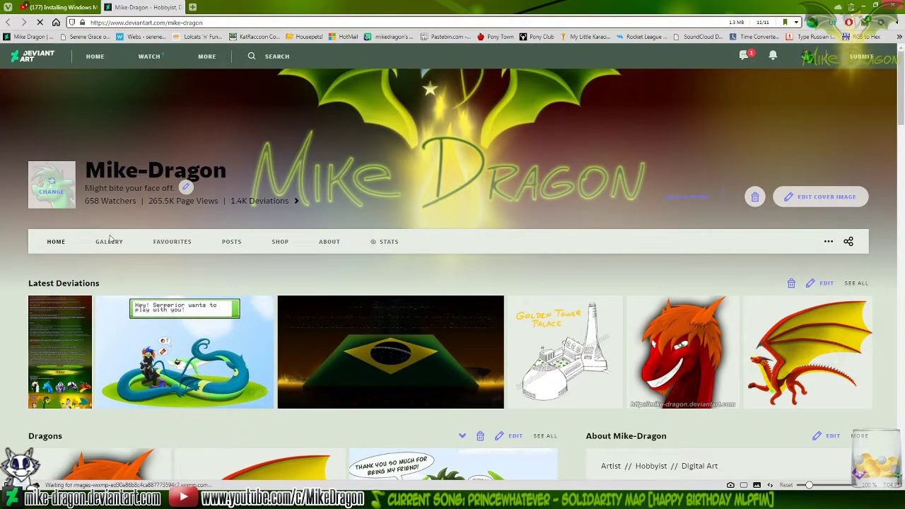
left_click(115, 243)
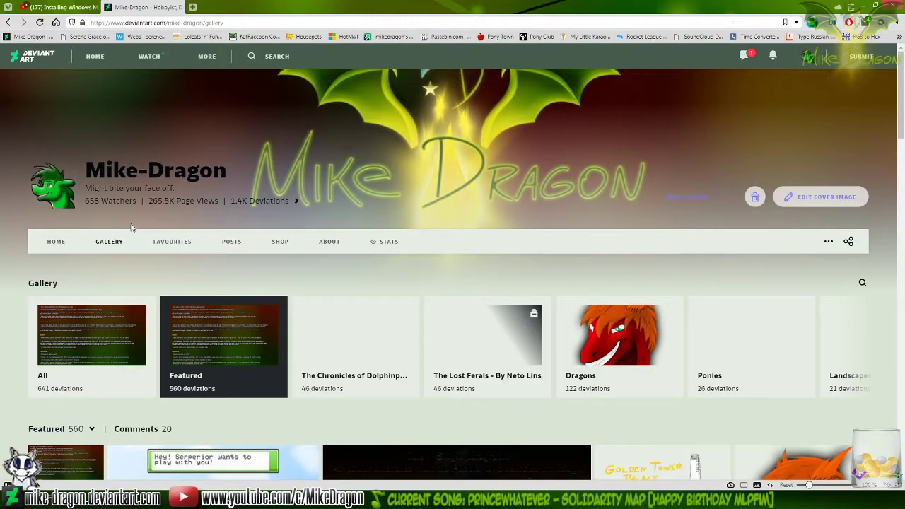
- Look through the Featured gallery down to the "Pony Braveheart" deviation and open it in a background tab
scroll(584, 233, "down", 5)
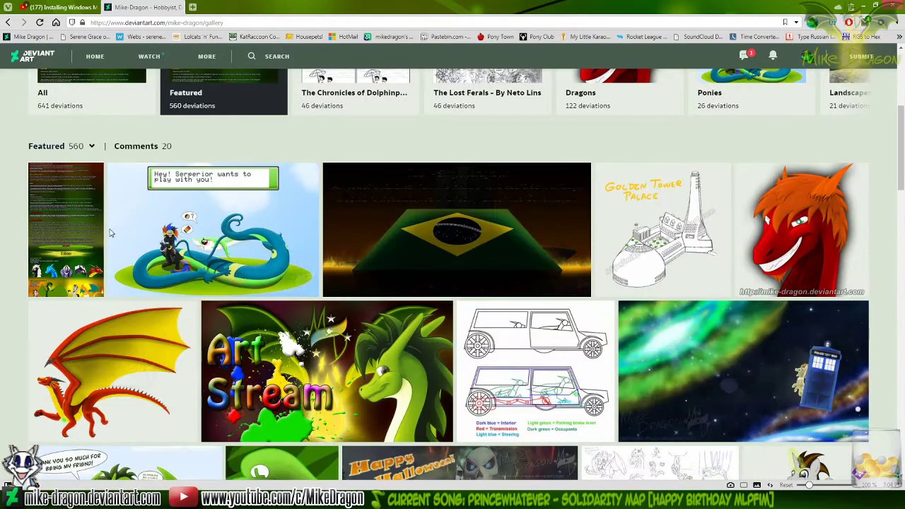
scroll(2, 254, "down", 3)
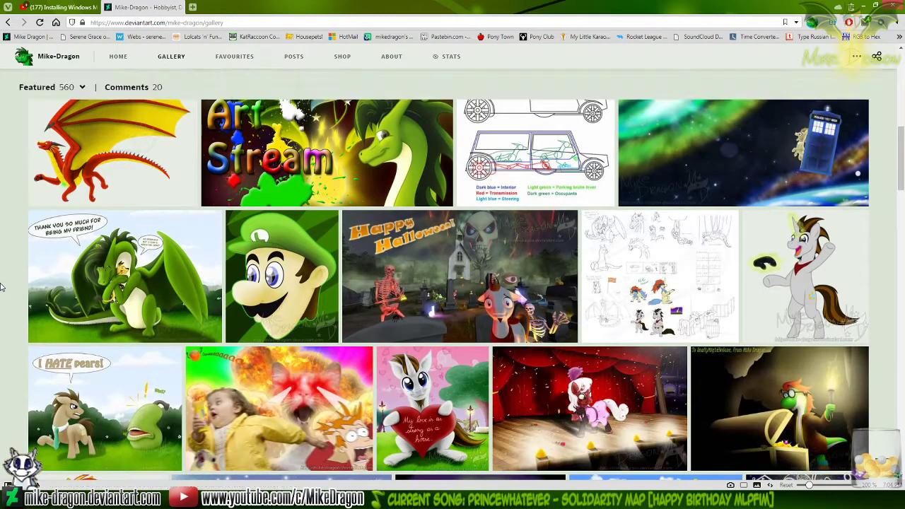
scroll(2, 281, "down", 5)
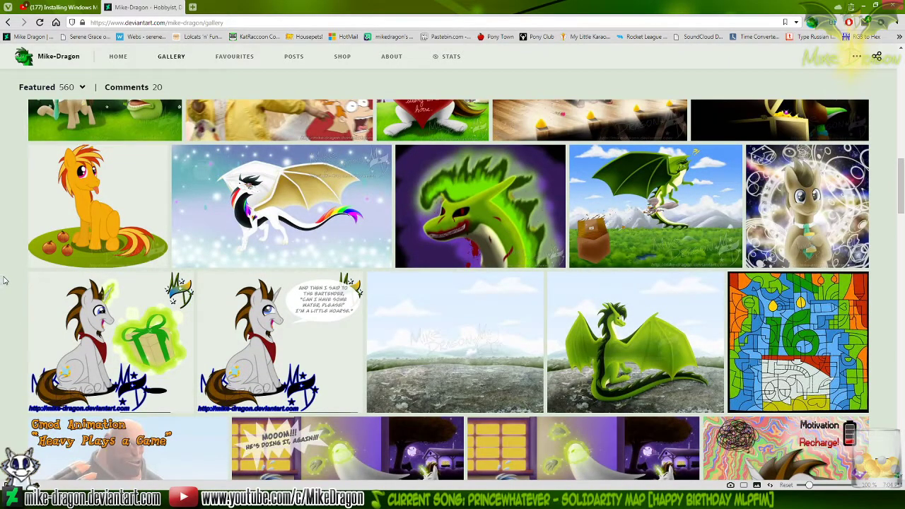
scroll(4, 281, "down", 5)
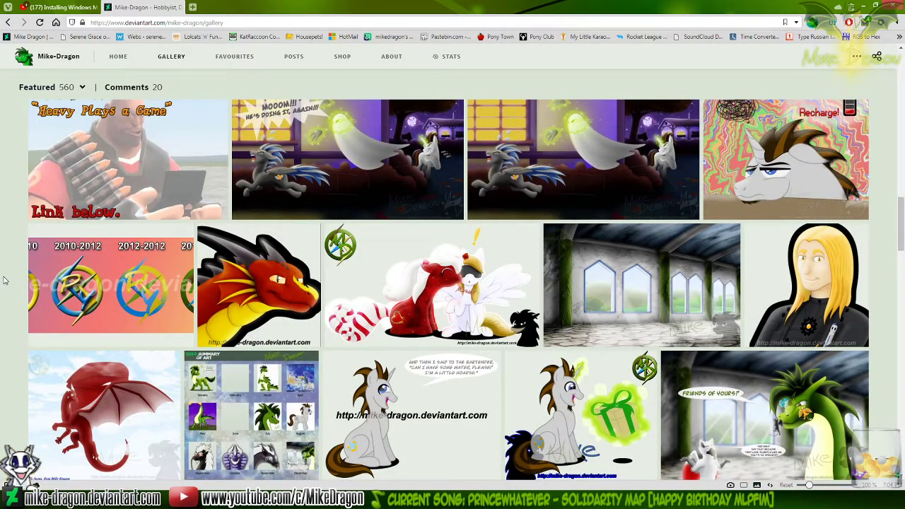
scroll(3, 281, "down", 3)
scroll(3, 274, "down", 7)
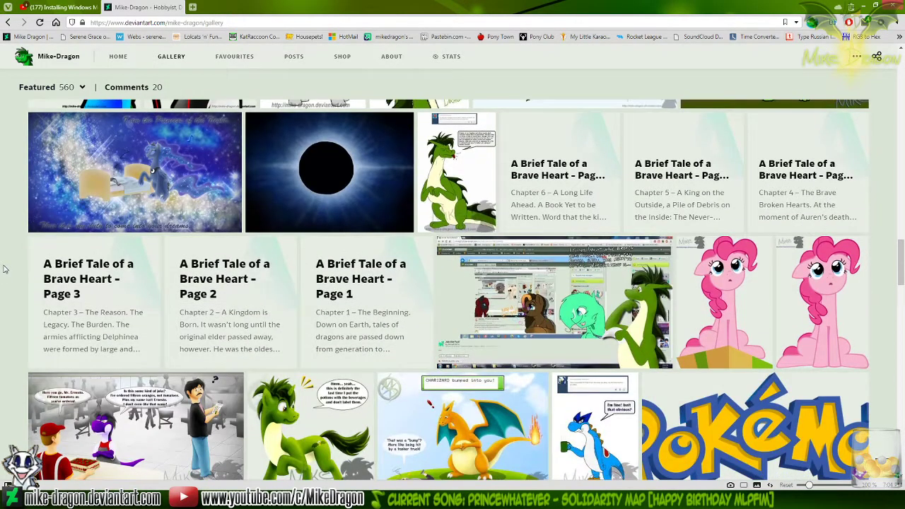
scroll(4, 268, "down", 2)
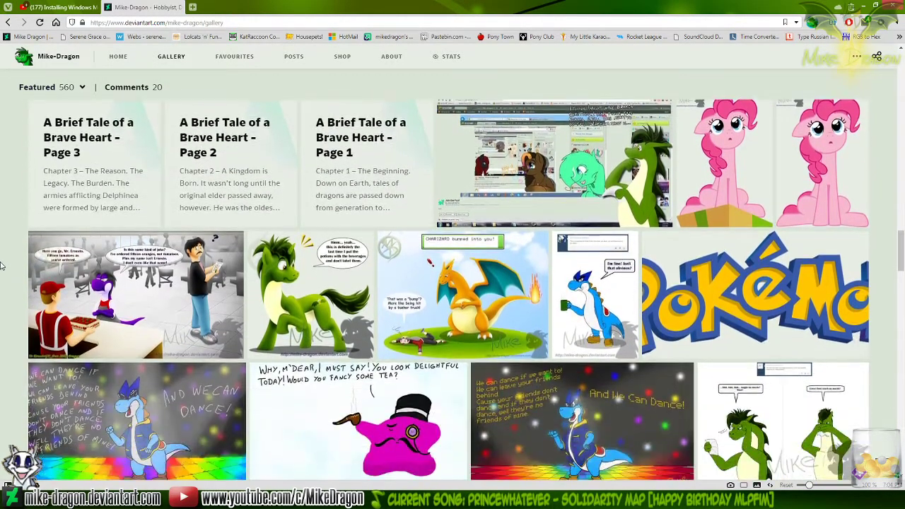
scroll(2, 266, "down", 2)
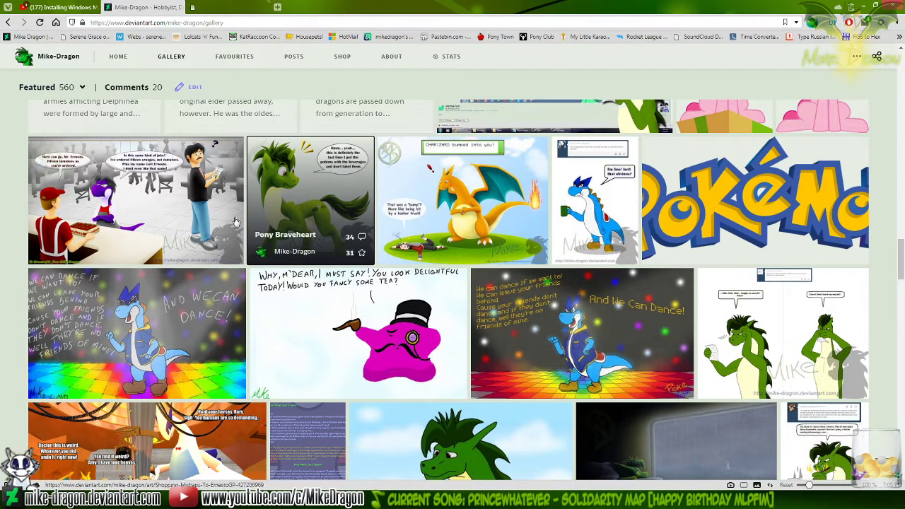
- Look through the older Featured artworks and open the "Rainbow Mane" deviation
scroll(3, 304, "down", 3)
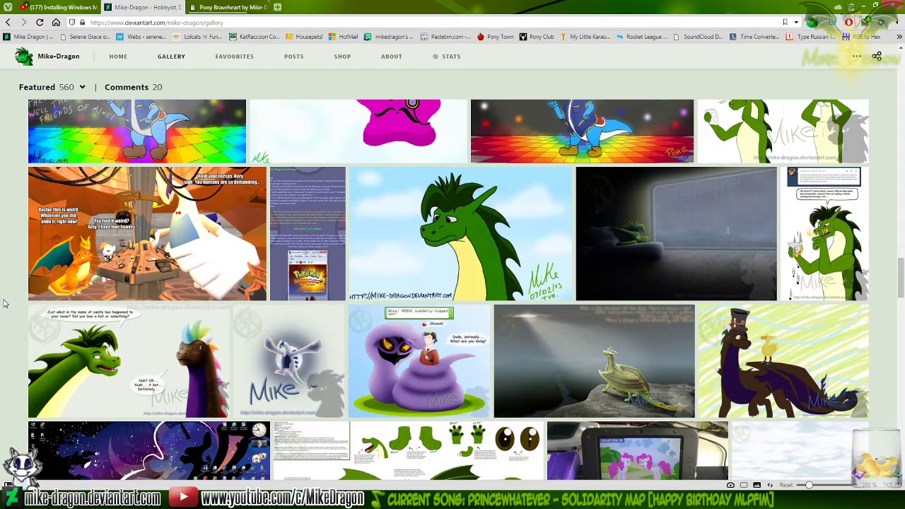
scroll(3, 304, "down", 3)
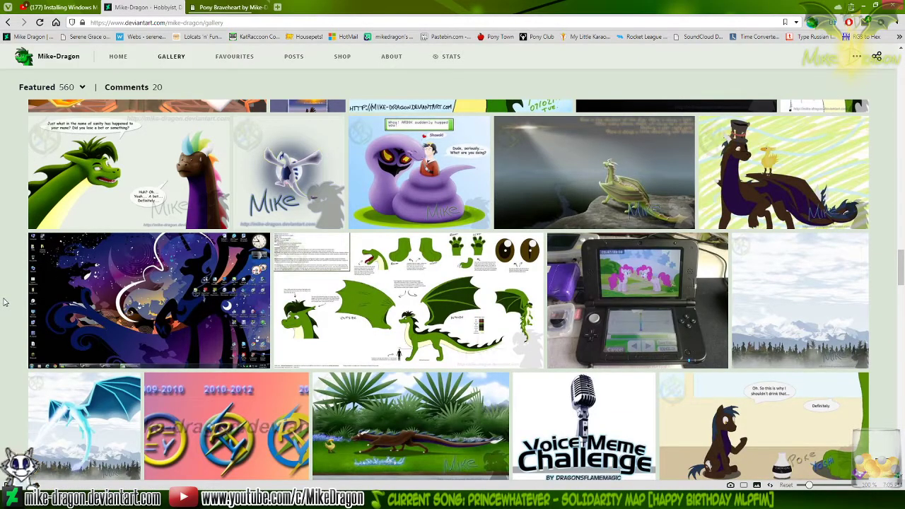
scroll(4, 302, "down", 5)
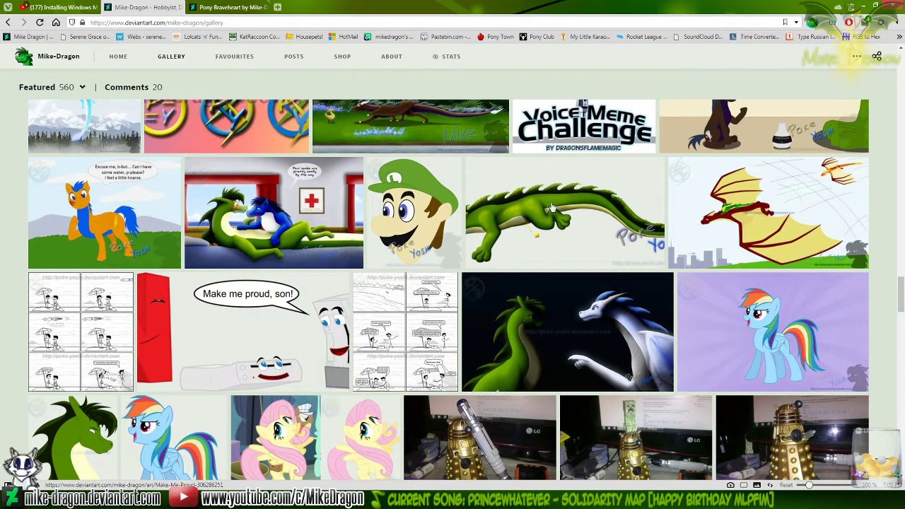
scroll(2, 283, "up", 5)
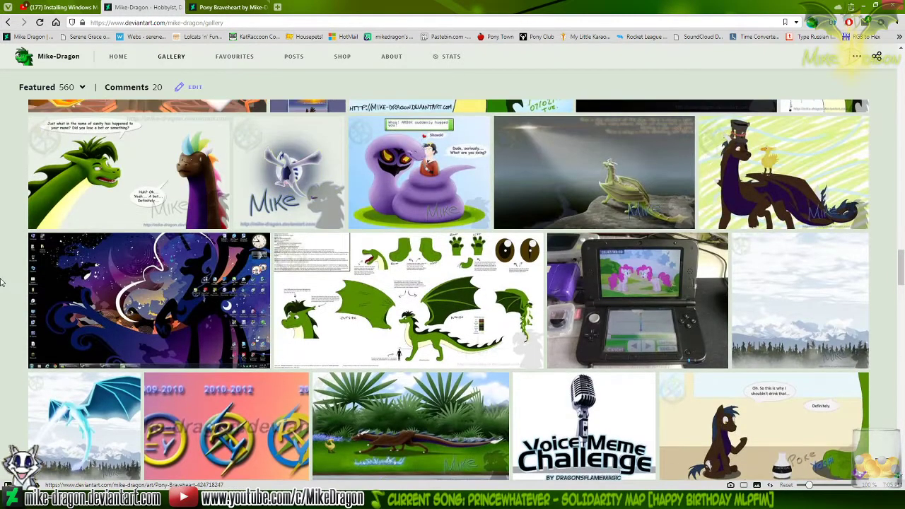
scroll(44, 255, "up", 1)
left_click(86, 236)
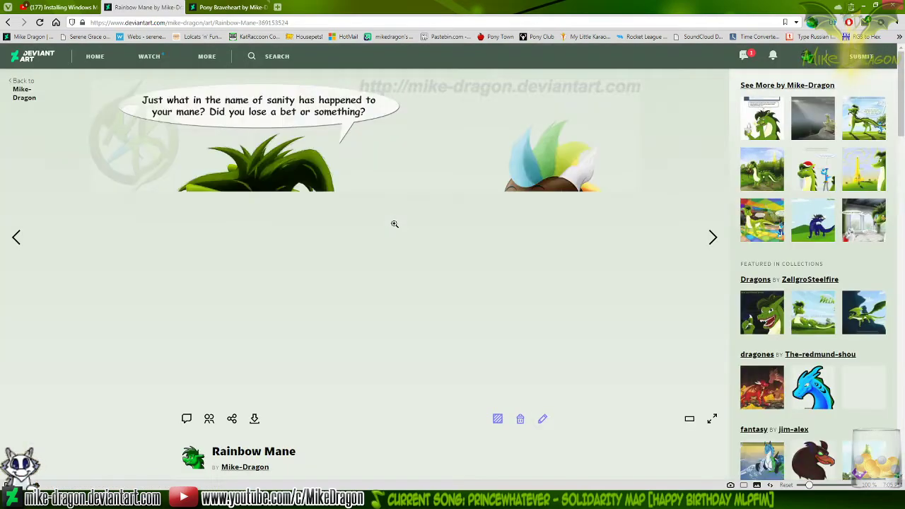
- Switch back to the file explorer and select the "Rainbow Mane" project folder in "oC - Photoshop"
key("alt+Tab")
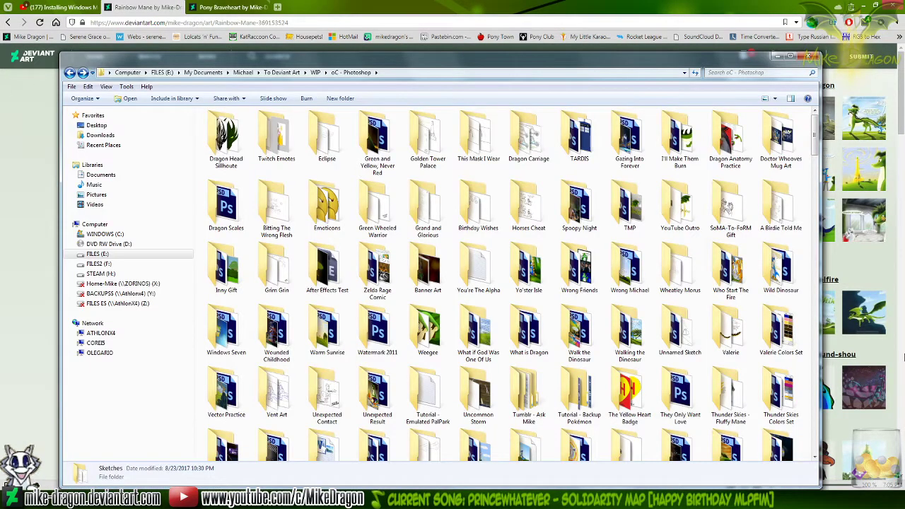
key("r")
key("r")
key("r")
key("r")
key("r")
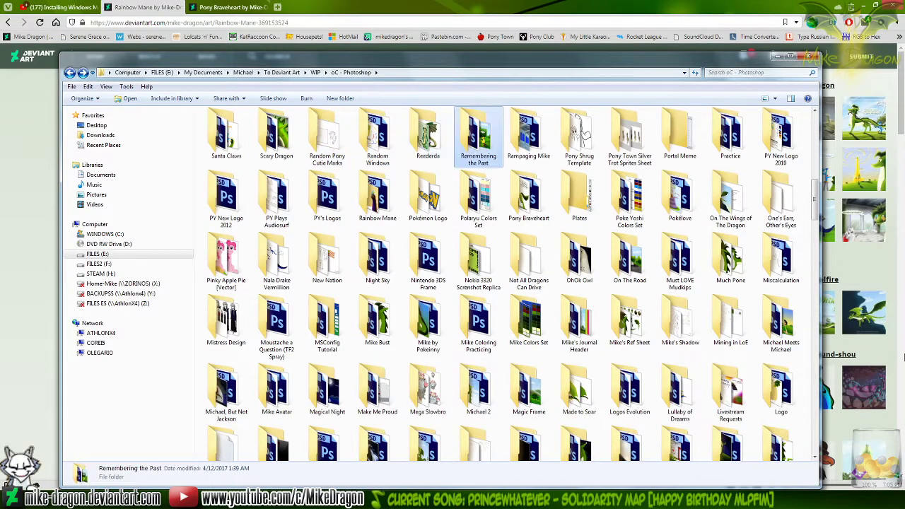
key("r")
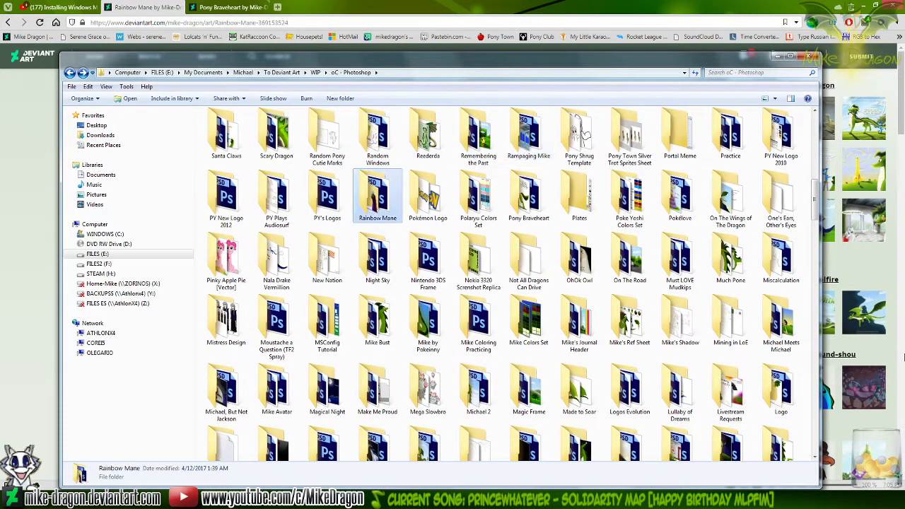
- Open the Rainbow_Mane_by_Mike_Dragon image from the Rainbow Mane folder
key("Return")
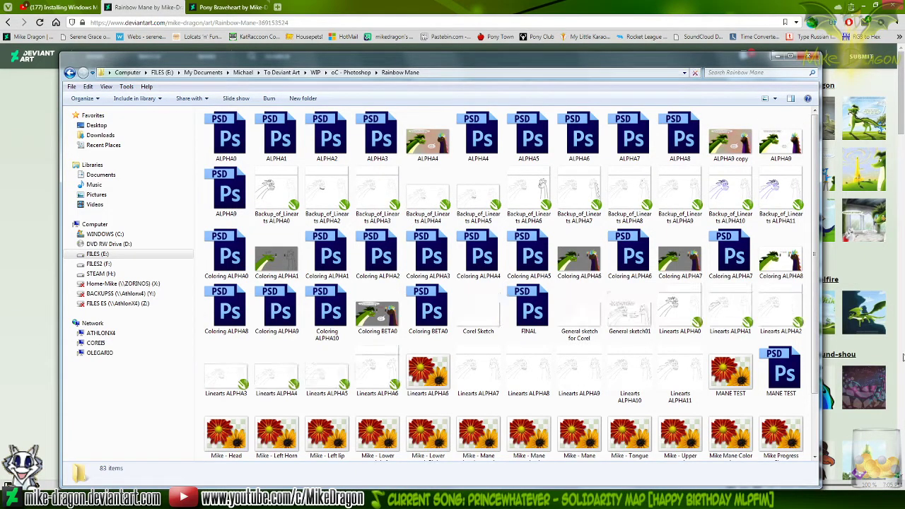
scroll(282, 417, "down", 2)
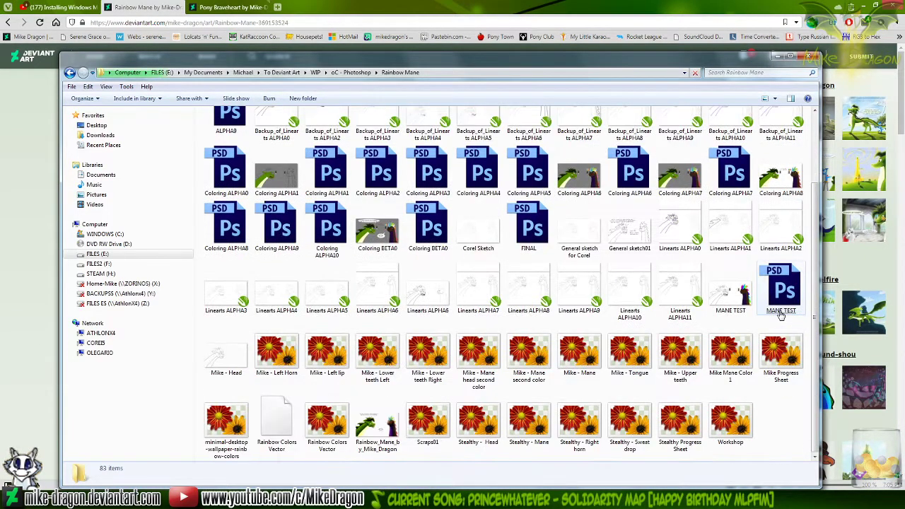
double_click(371, 437)
- Examine the hair strands of the green dragon's mane on top of its head up close
scroll(302, 170, "up", 4)
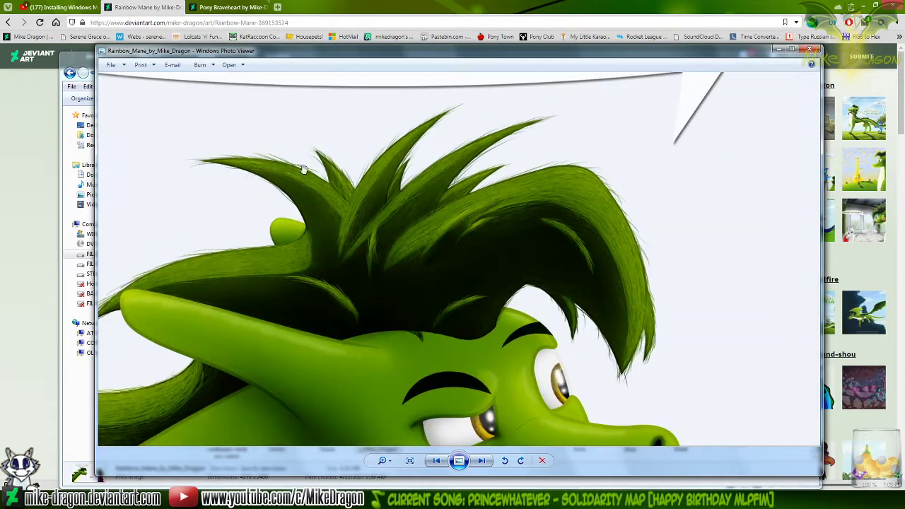
scroll(337, 228, "up", 3)
left_click_drag(332, 236, 234, 317)
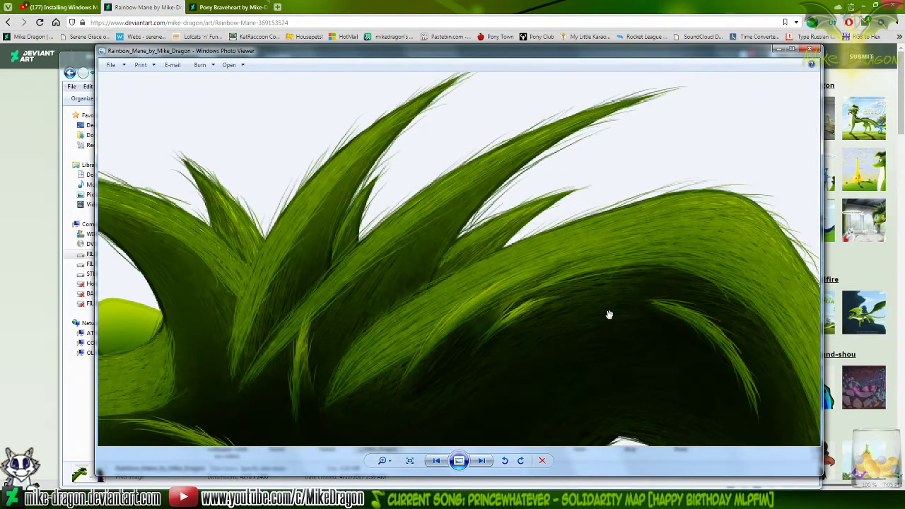
left_click_drag(609, 314, 725, 310)
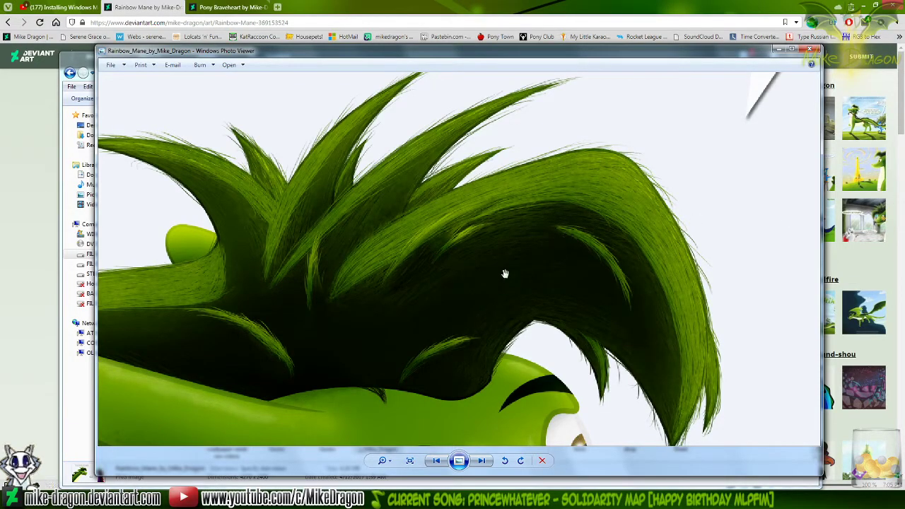
left_click_drag(450, 302, 517, 266)
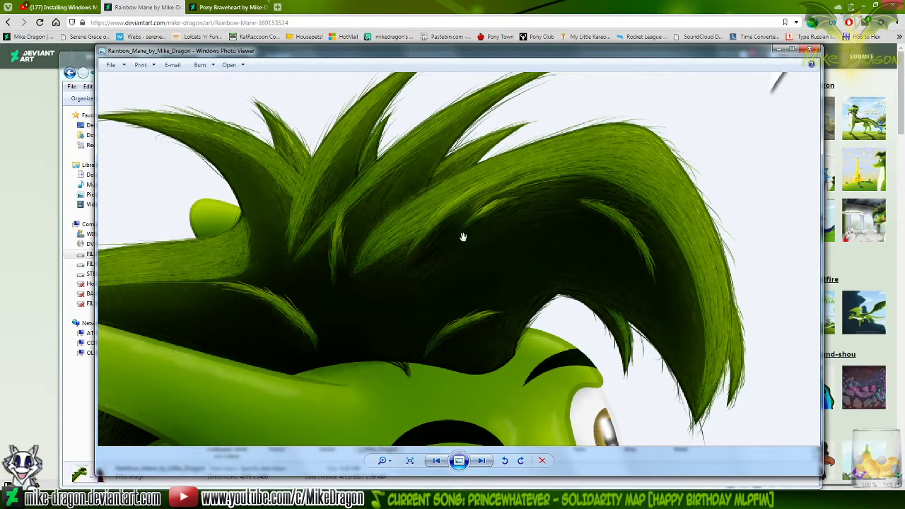
- Follow the green dragon's mane down its neck and inspect the individual hairs at a lower tuft's tip at pixel level
left_click_drag(243, 377, 460, 323)
left_click_drag(283, 370, 400, 282)
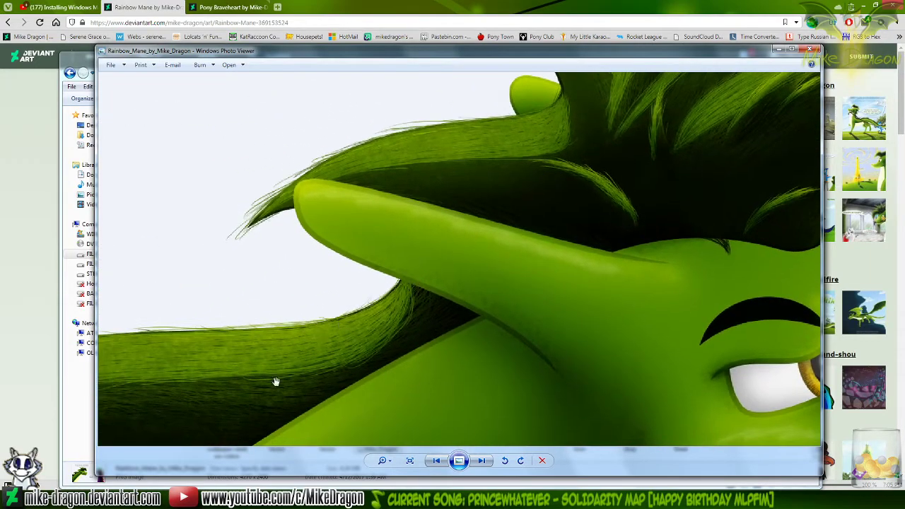
left_click_drag(264, 395, 414, 299)
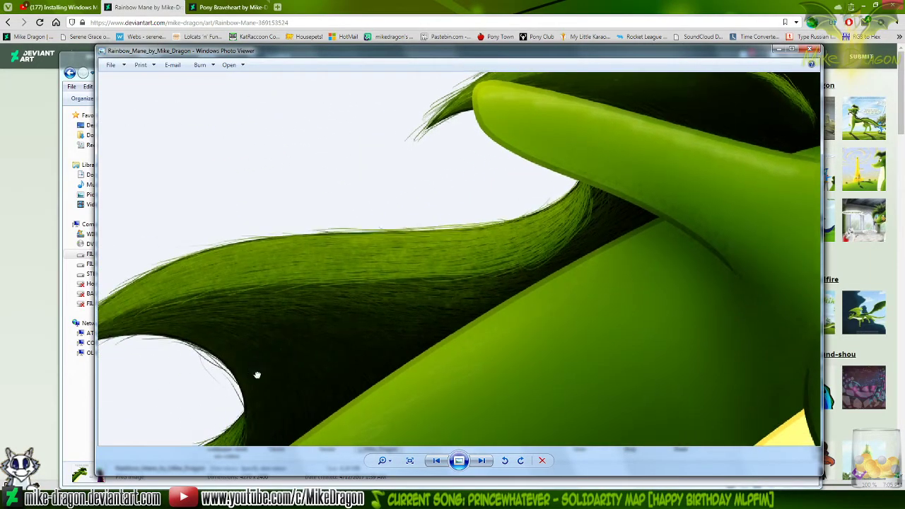
left_click_drag(257, 374, 485, 263)
left_click_drag(319, 404, 402, 285)
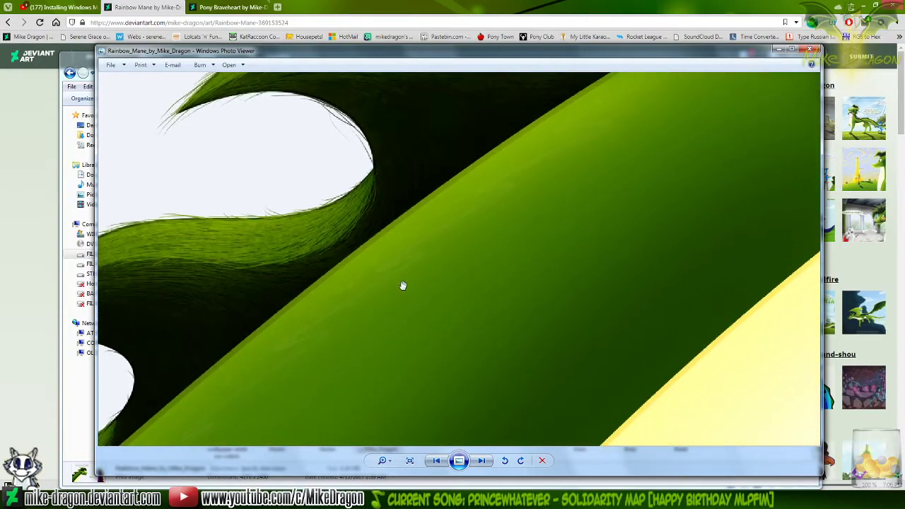
left_click_drag(443, 180, 455, 322)
scroll(173, 256, "up", 5)
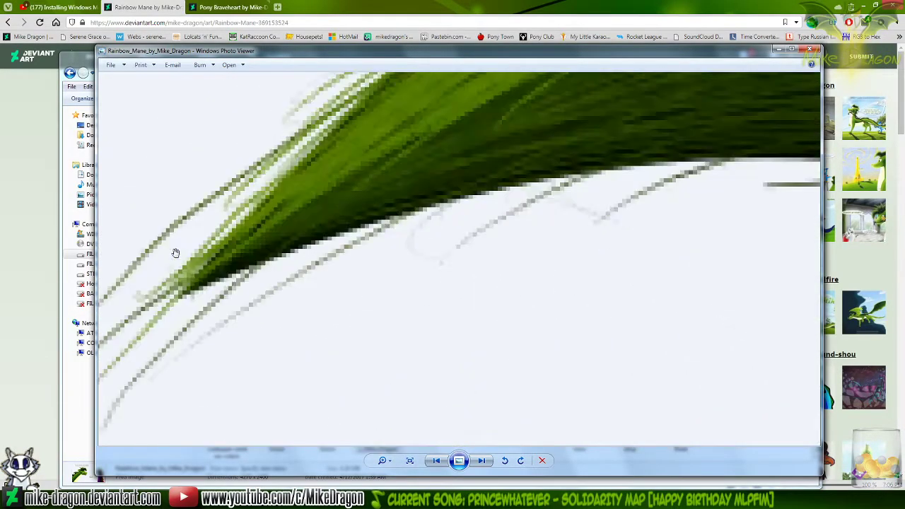
mouse_move(175, 252)
left_mouse_down()
mouse_move(162, 224)
mouse_move(295, 218)
mouse_move(258, 272)
mouse_move(290, 250)
left_mouse_up()
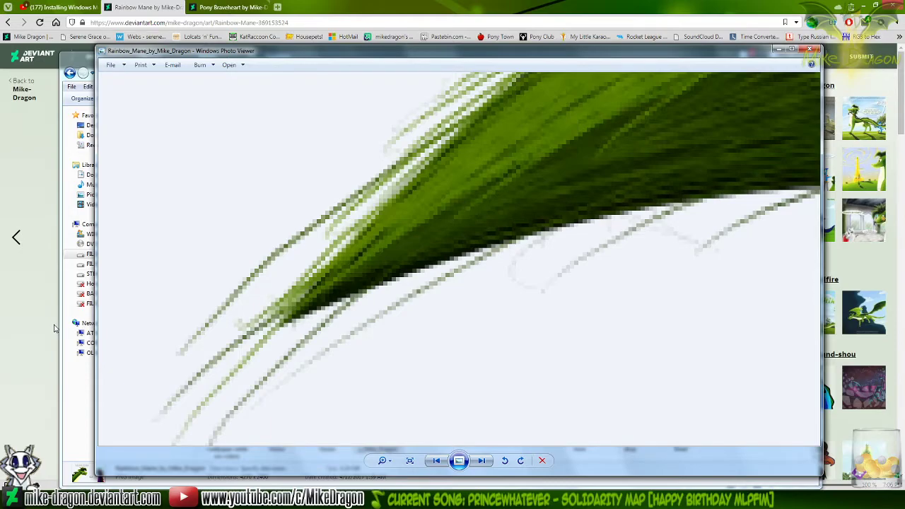
scroll(464, 254, "down", 5)
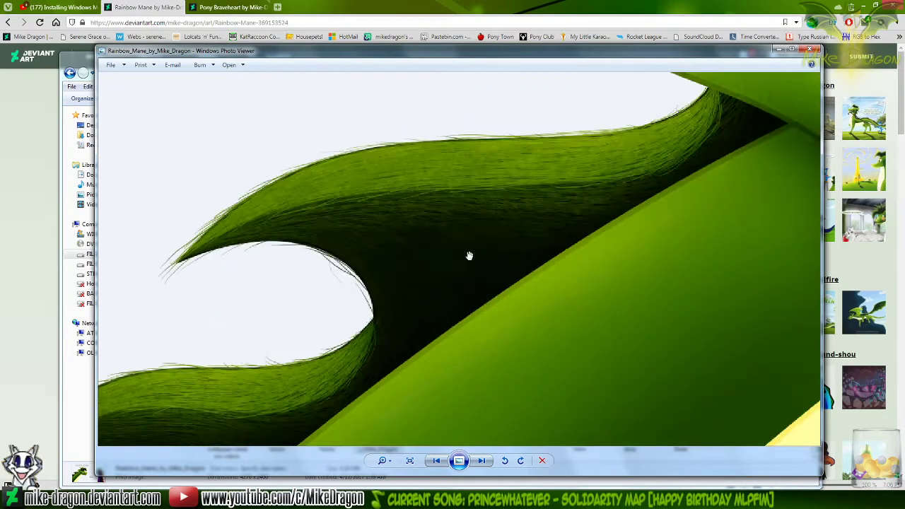
- Look over the green dragon's forelock and head once more, ending with the whole picture in view
left_click_drag(699, 195, 295, 337)
left_click_drag(690, 193, 516, 285)
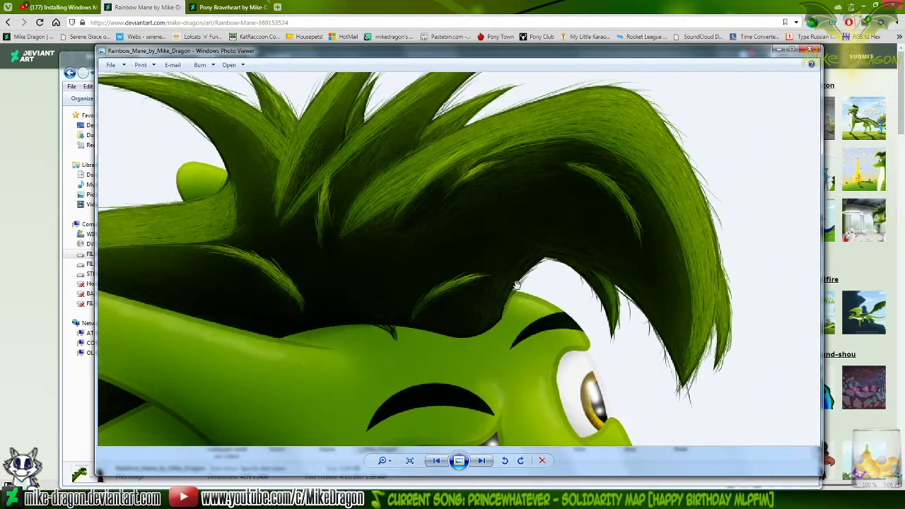
left_click_drag(657, 193, 609, 286)
left_click_drag(582, 326, 652, 269)
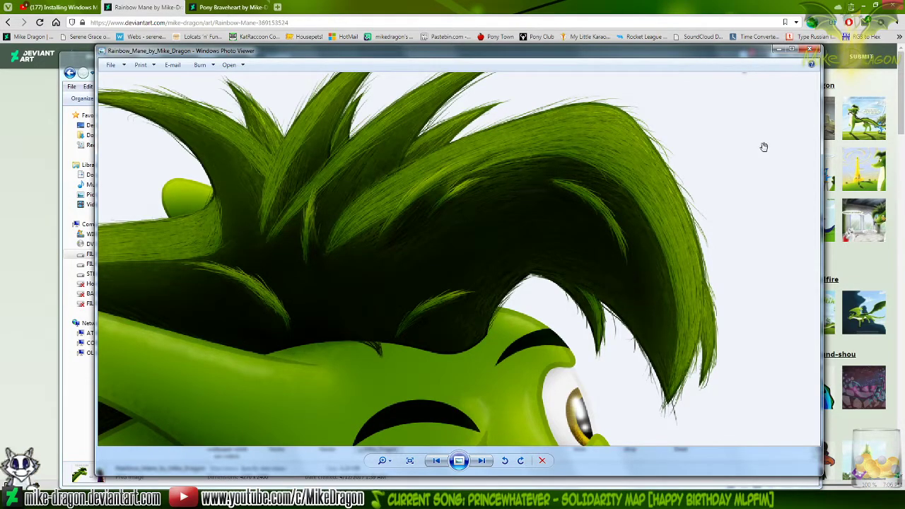
scroll(568, 217, "down", 3)
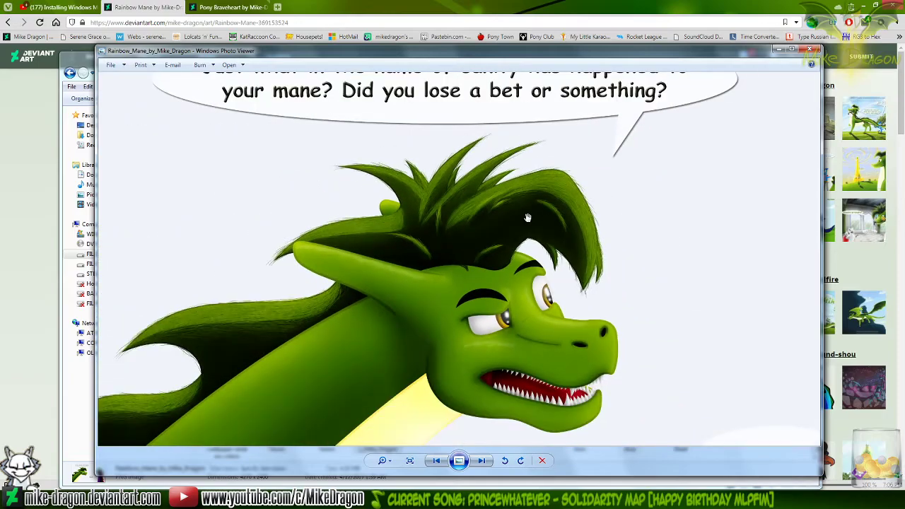
scroll(528, 217, "down", 2)
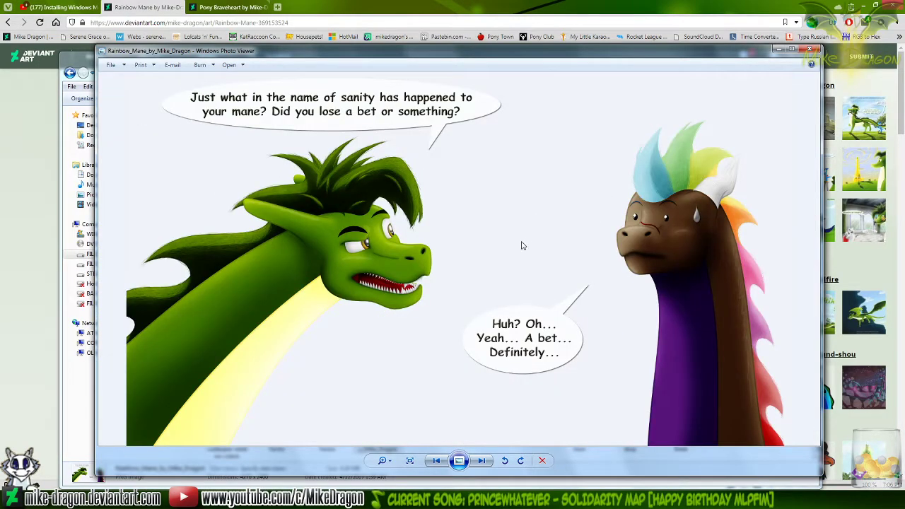
- Inspect the brown dragon's rainbow mane, horn and face up close, and close the image
scroll(521, 245, "up", 5)
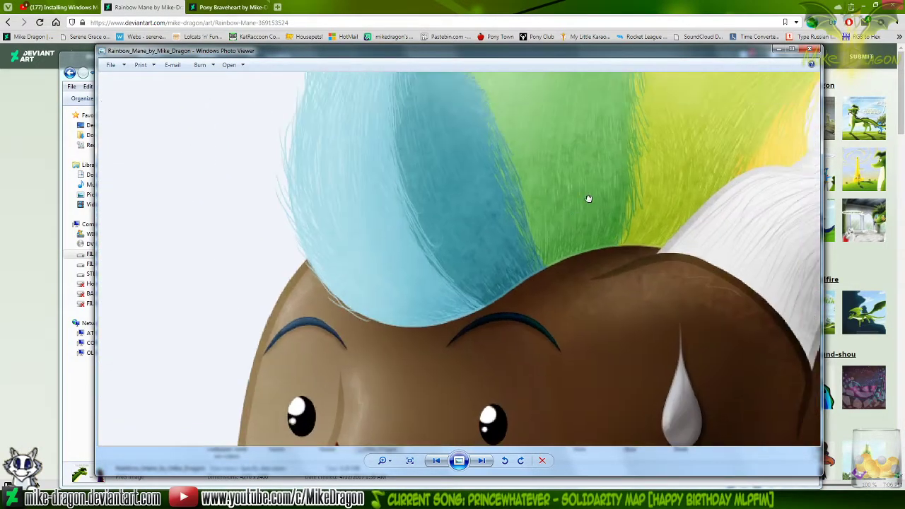
left_click_drag(589, 198, 440, 198)
scroll(542, 219, "up", 2)
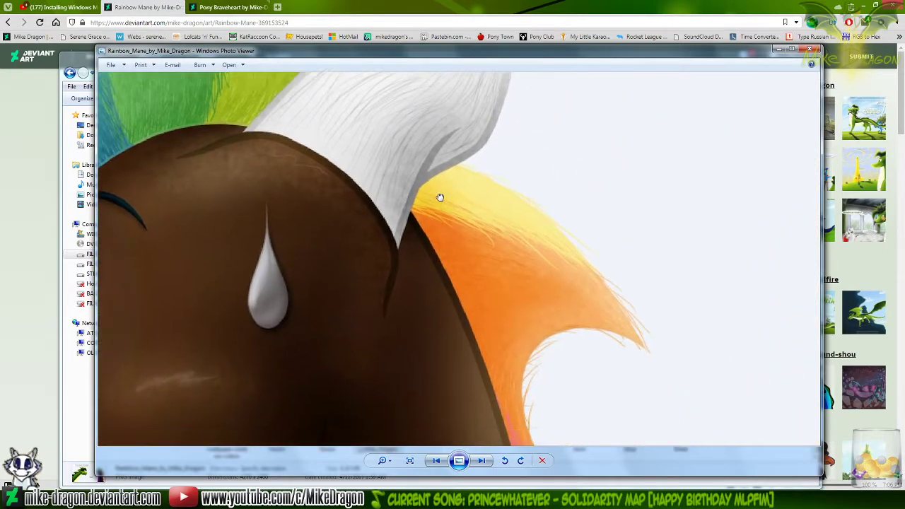
scroll(440, 197, "down", 1)
scroll(468, 240, "down", 1)
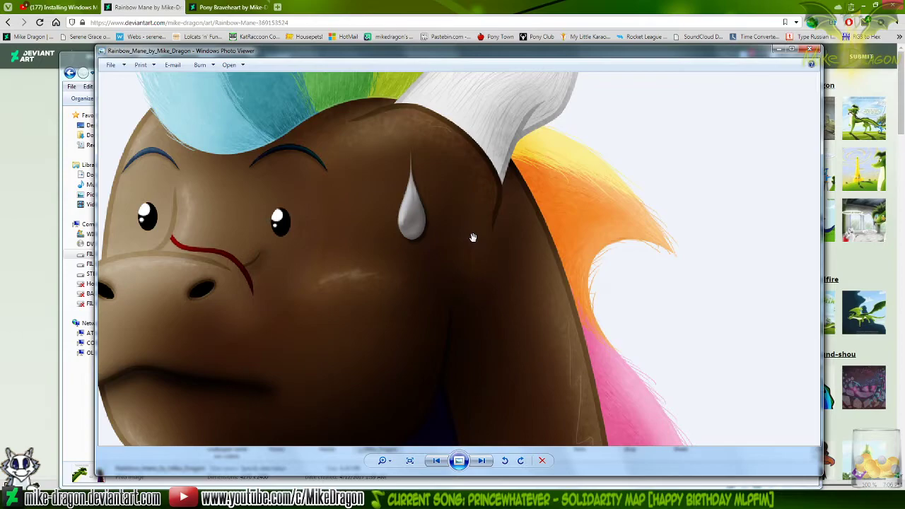
scroll(473, 237, "down", 1)
left_click_drag(479, 237, 547, 246)
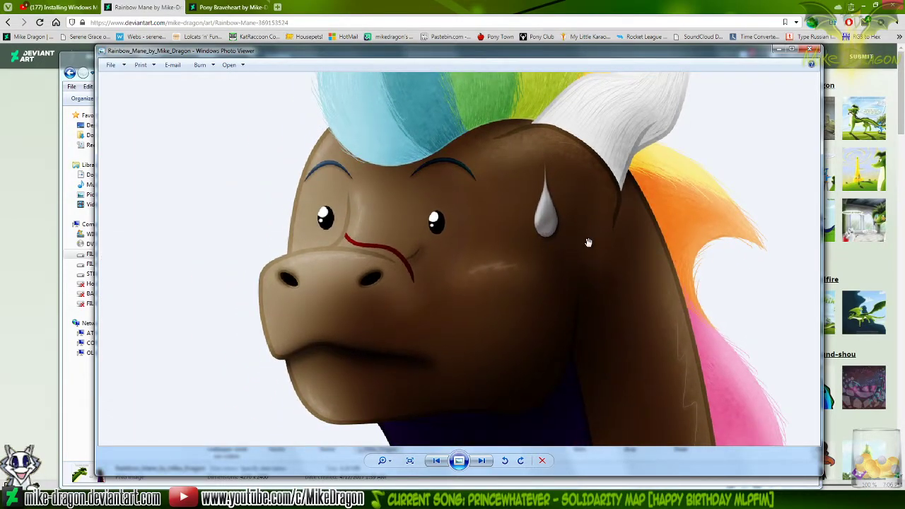
left_click(812, 49)
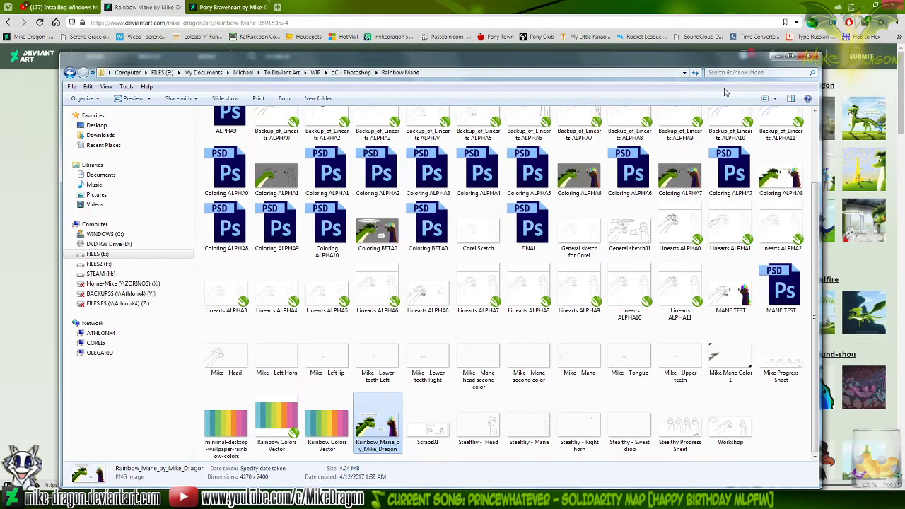
- Go back to the oC - Photoshop folder and open Pony_Braveheart_by_Mike_Dragon from the Pony Braveheart folder
key("BackSpace")
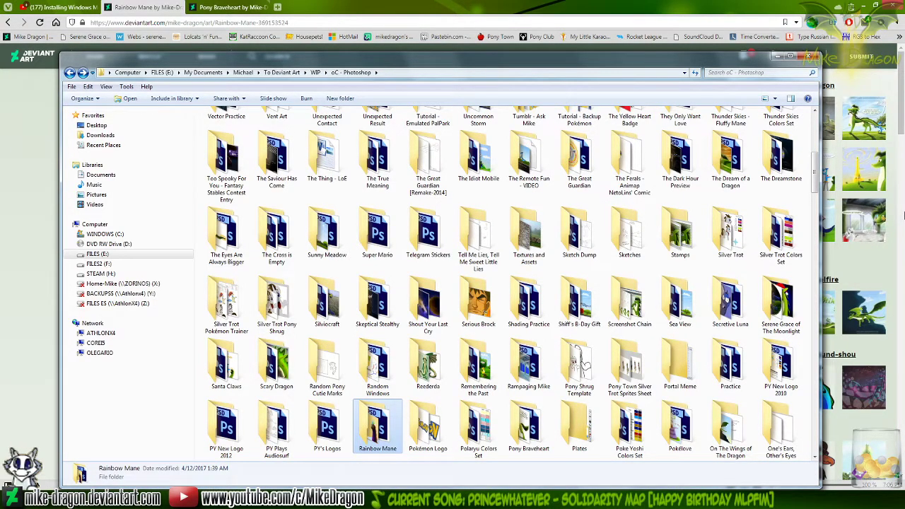
type("pony t")
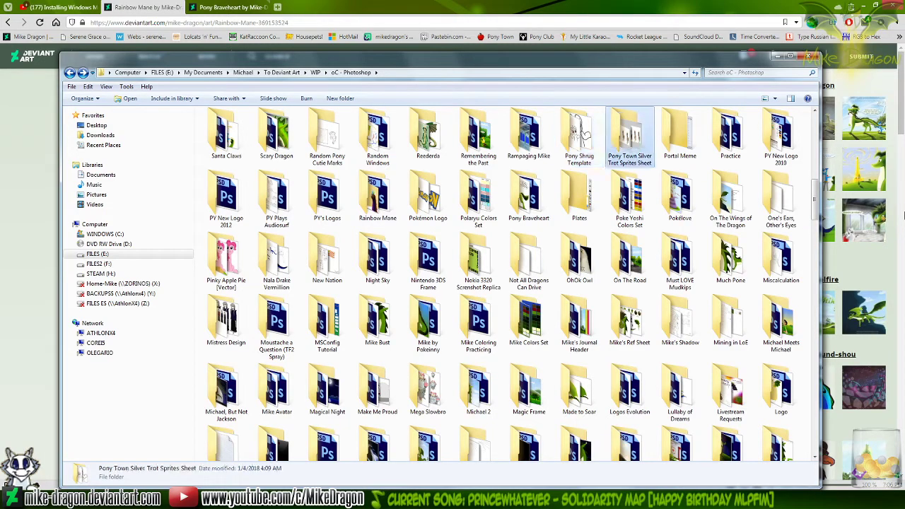
key("Right")
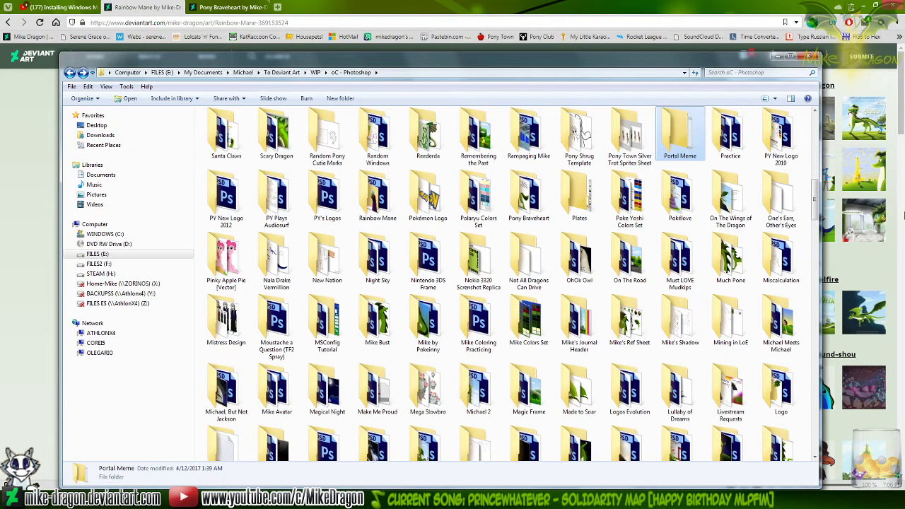
type("pon")
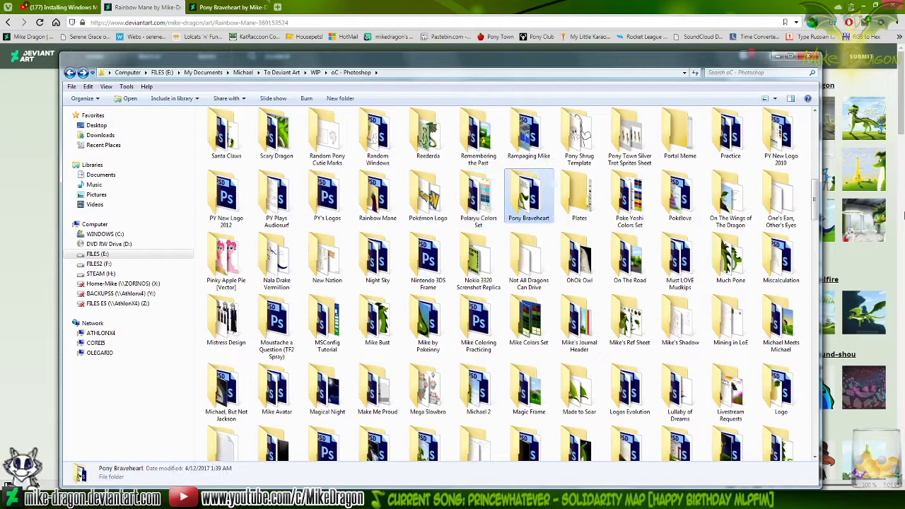
key("Return")
type("pony_")
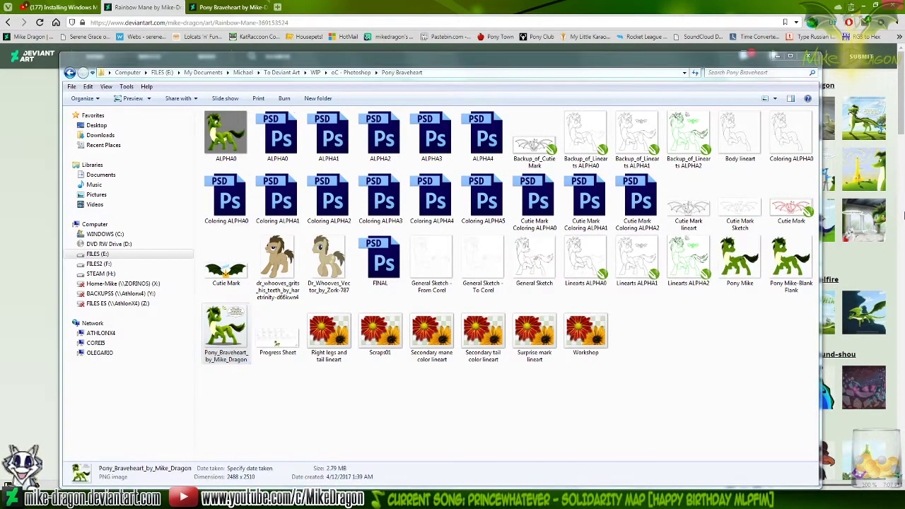
key("Return")
- Inspect the hair strands of the green pony's tail and mane up close, and close the image
scroll(461, 330, "up", 6)
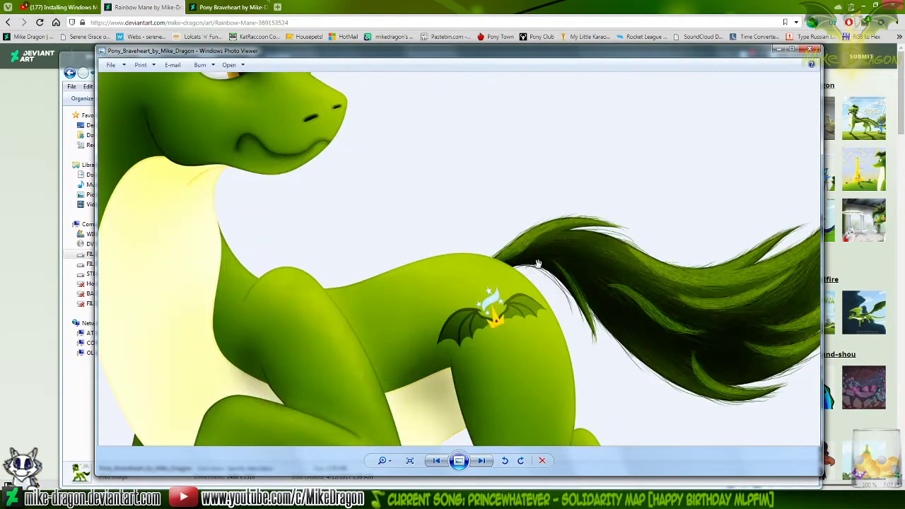
left_click_drag(586, 279, 355, 238)
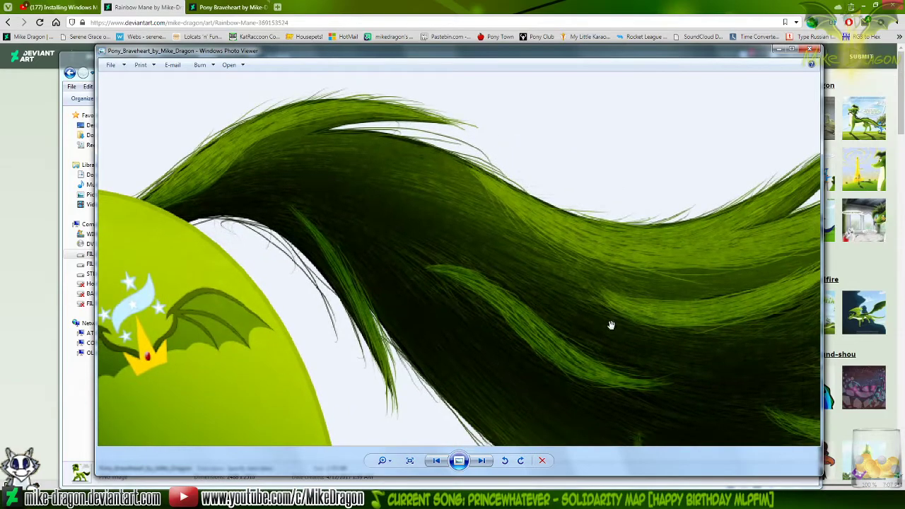
left_click_drag(610, 323, 530, 303)
scroll(264, 238, "down", 5)
scroll(289, 220, "up", 5)
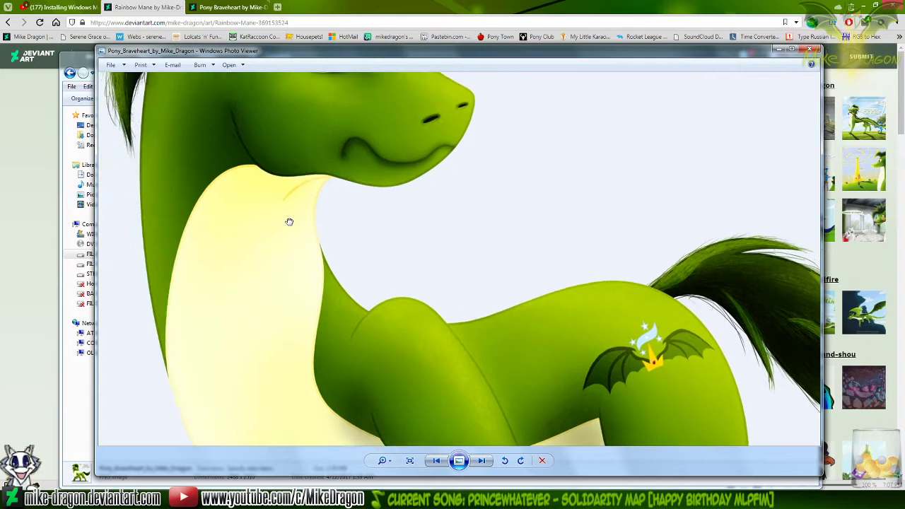
left_click_drag(329, 177, 355, 337)
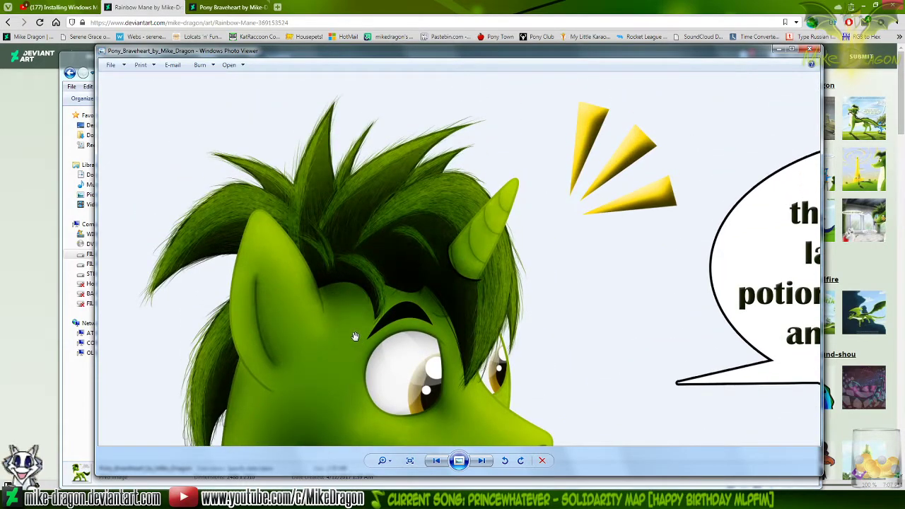
scroll(410, 277, "up", 3)
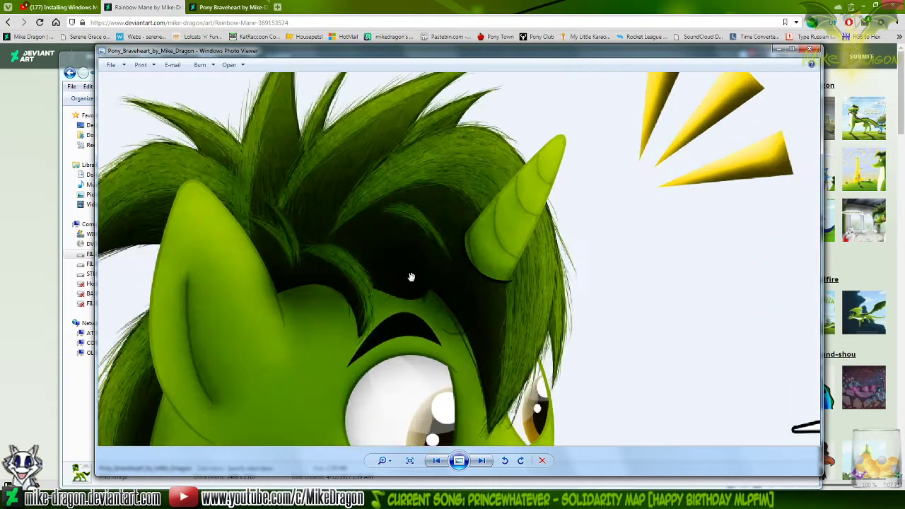
scroll(409, 285, "down", 6)
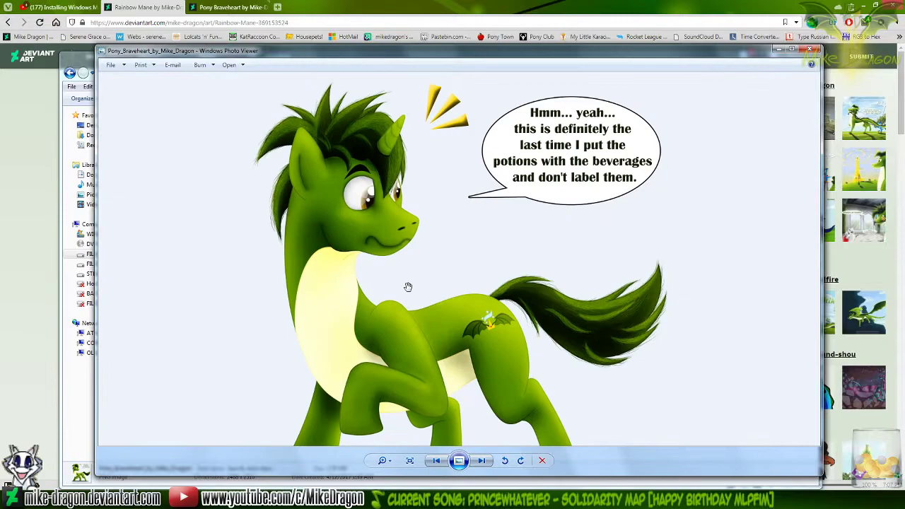
left_click(810, 48)
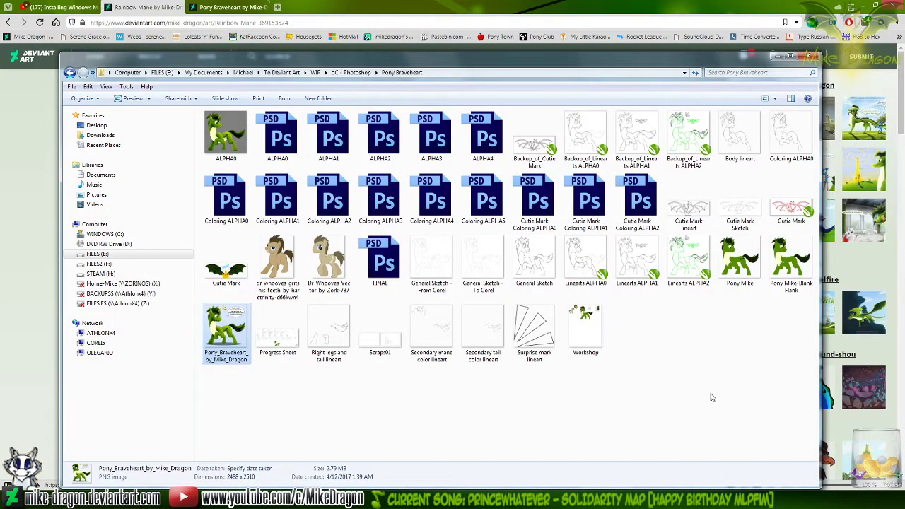
- Deselect the image file and switch to the Pony Braveheart DeviantArt page in the browser
left_click_drag(711, 397, 739, 424)
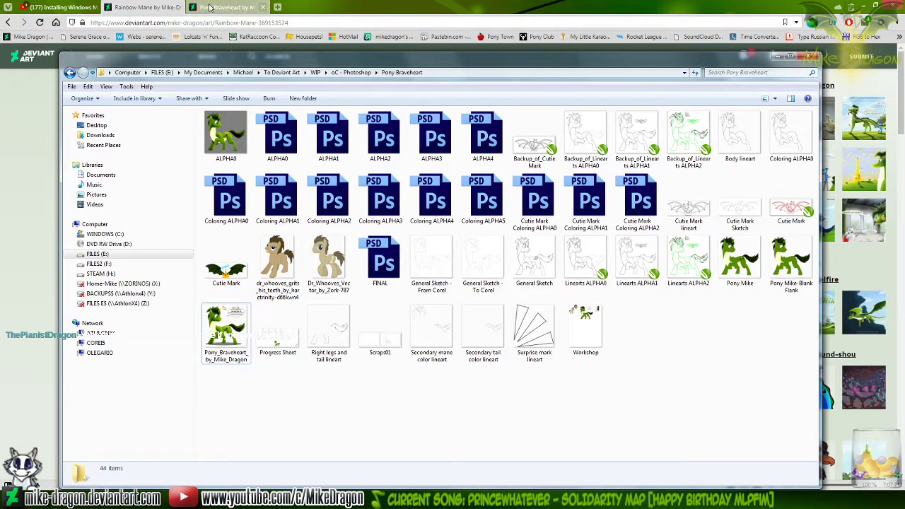
left_click(213, 6)
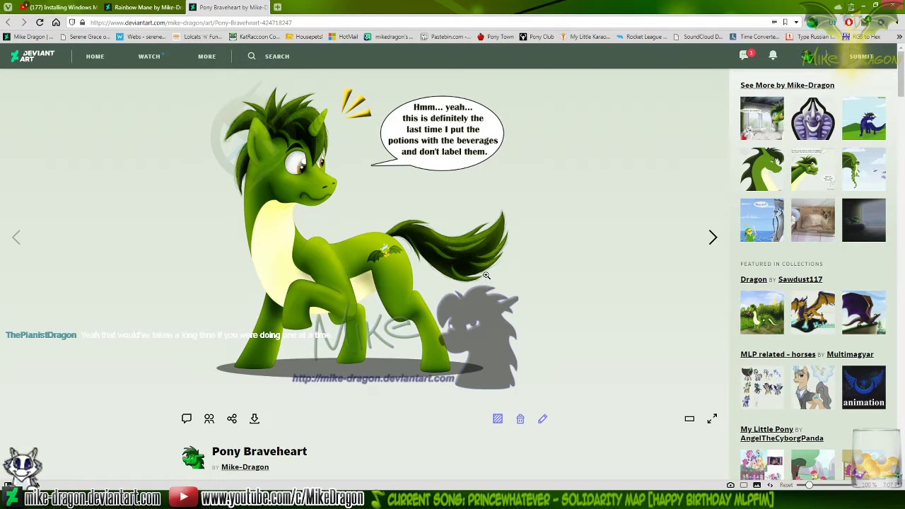
- Look over the description of the Pony Braveheart page and return to the artwork
scroll(417, 260, "down", 5)
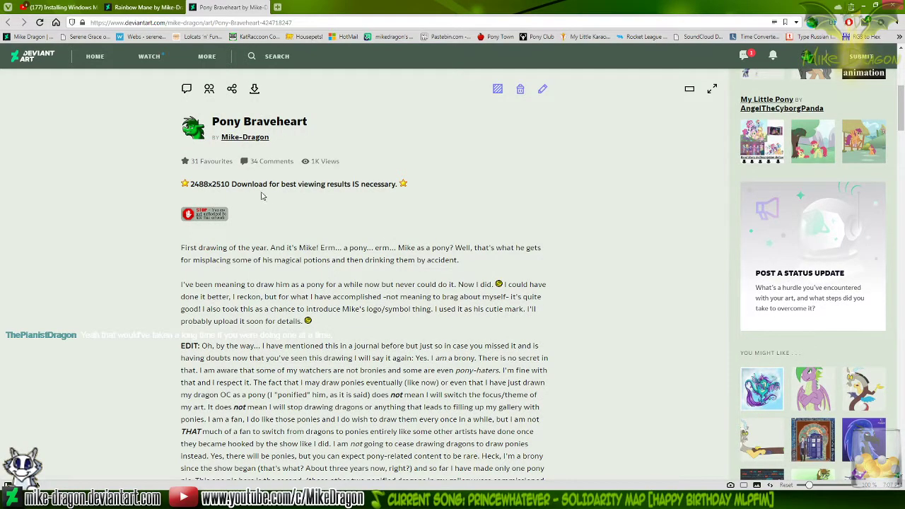
scroll(280, 202, "up", 1)
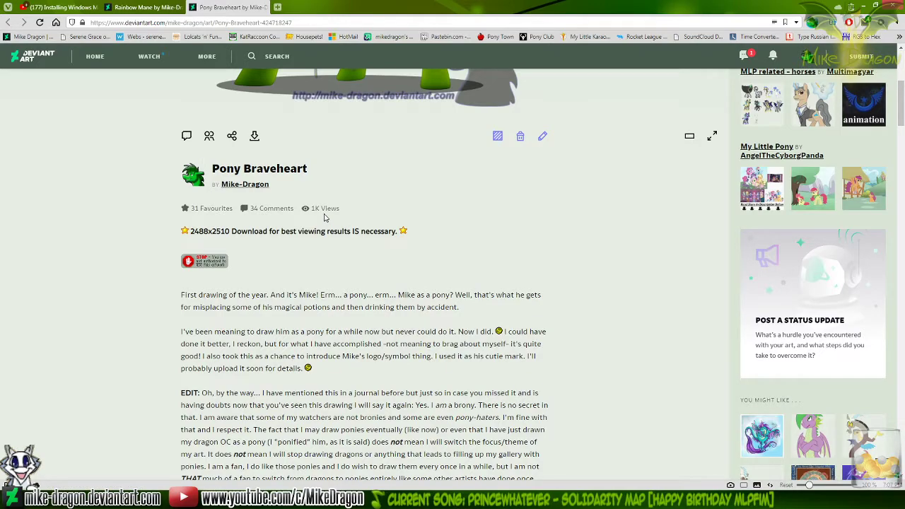
scroll(320, 209, "up", 4)
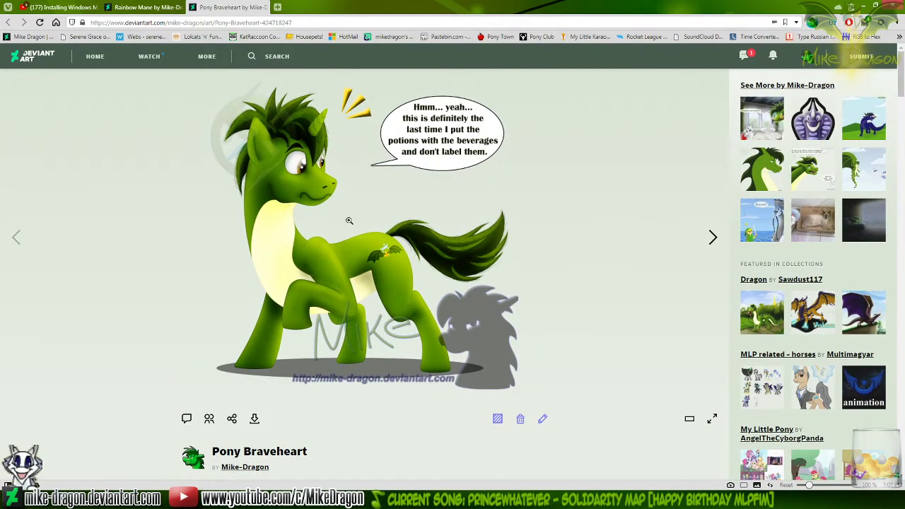
- Open the A Fine Catch artwork from the Dragon collection, view it at full size, and close the enlarged view
left_click(763, 322)
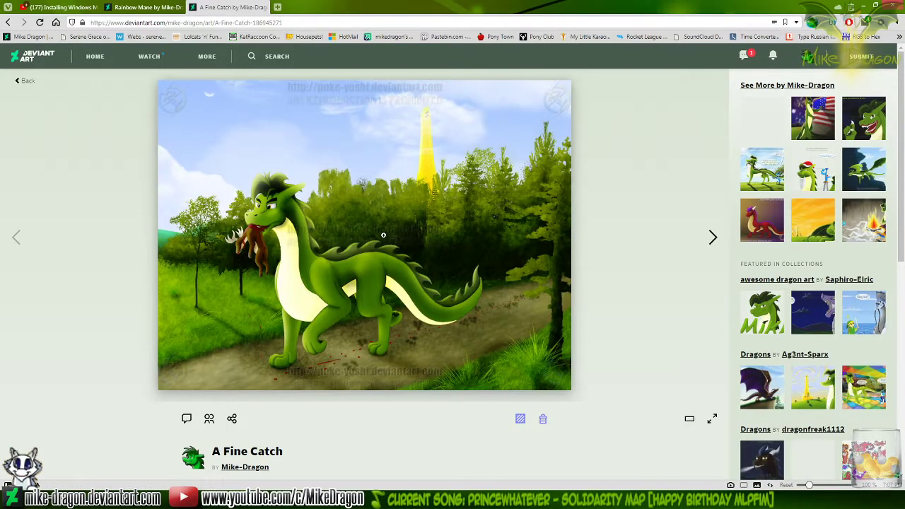
left_click(383, 235)
left_click(341, 232)
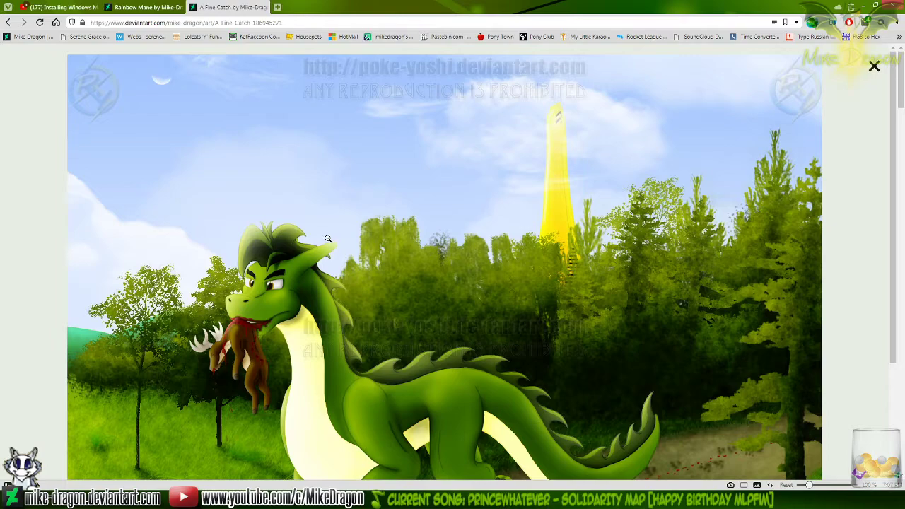
left_click(875, 68)
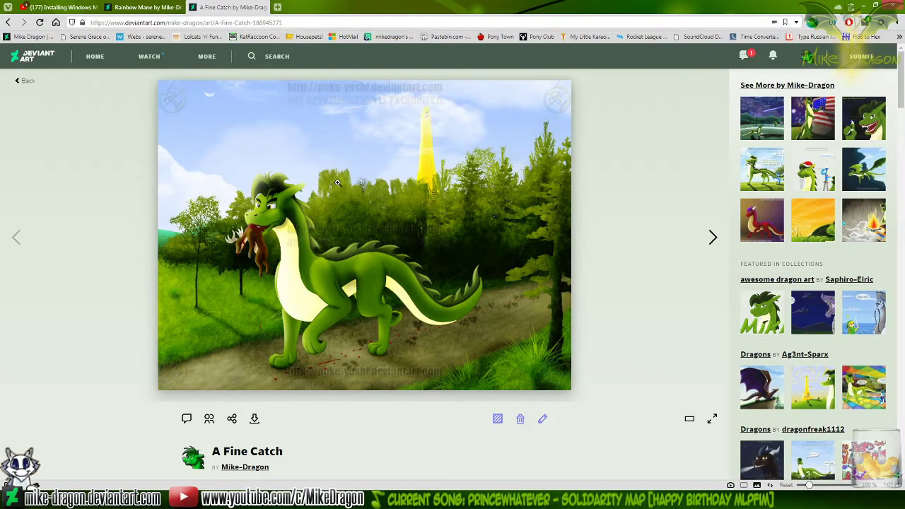
- View the Walking the Dinosaur artwork, close its page, and return to ALPHA4.psd in Photoshop
left_click(746, 186)
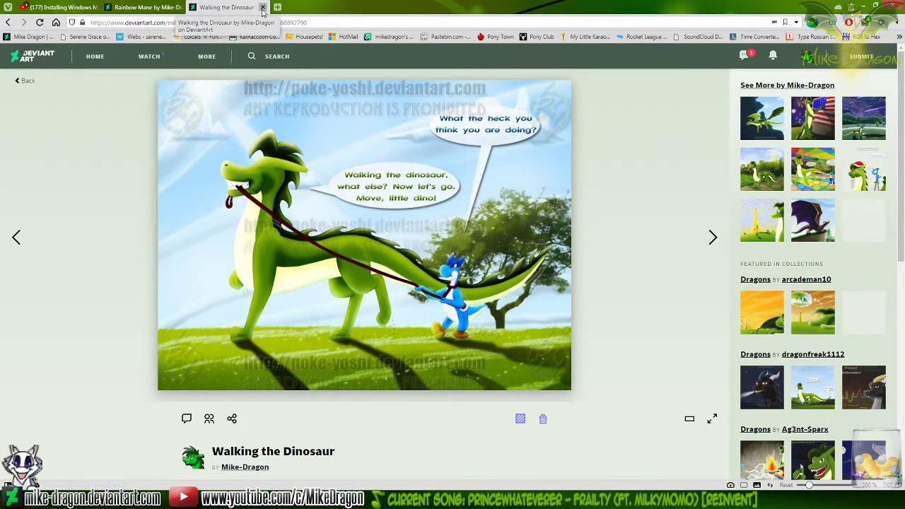
left_click(263, 7)
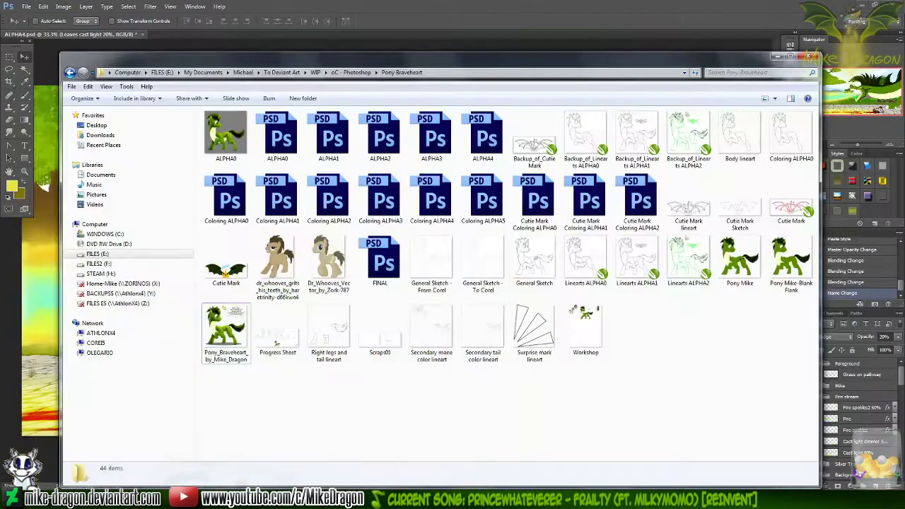
key("alt+F4")
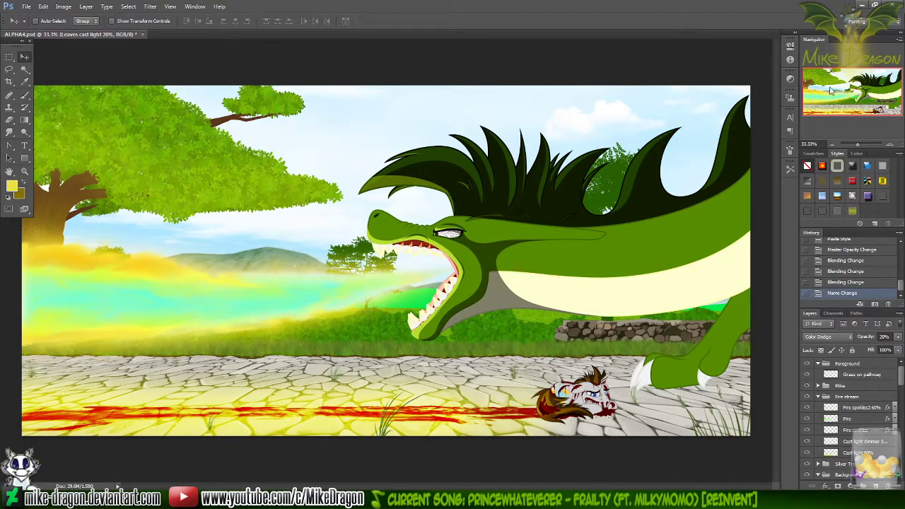
- Inspect the green dragon's mane and head up close at 100% in ALPHA4.psd, and zoom back out to 50%
key("ctrl+plus")
key("ctrl+plus")
key("ctrl+plus")
key("ctrl+plus")
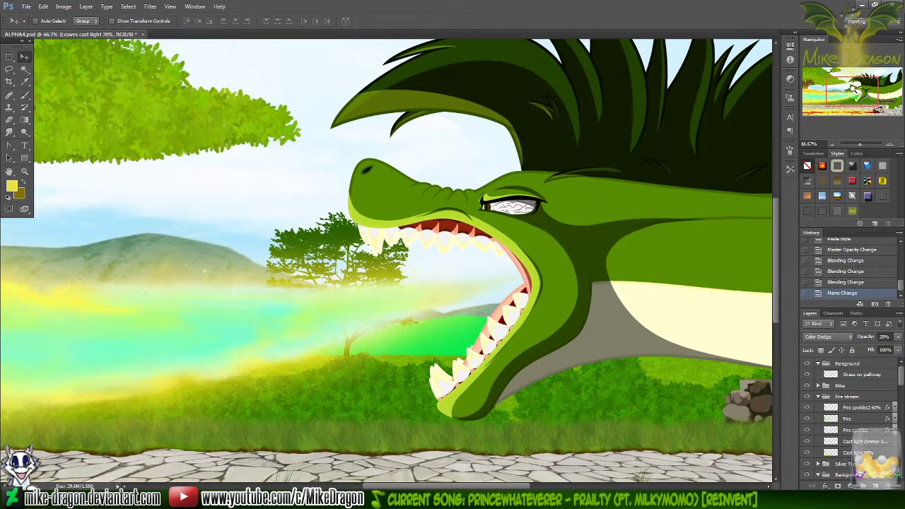
left_click_drag(864, 93, 855, 84)
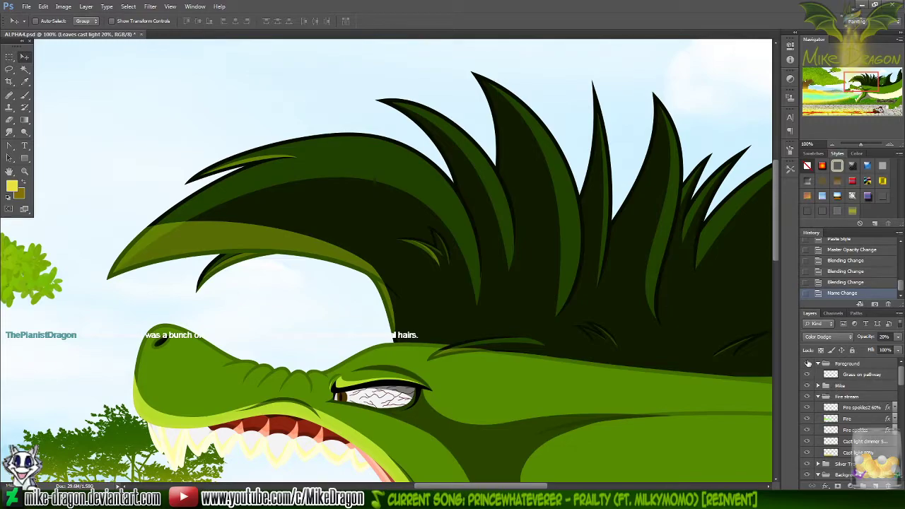
key("ctrl+minus")
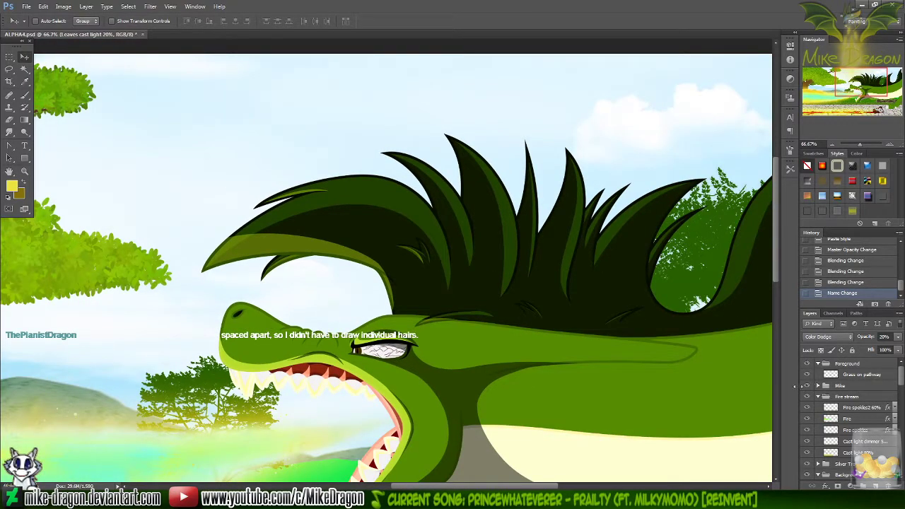
key("ctrl+minus")
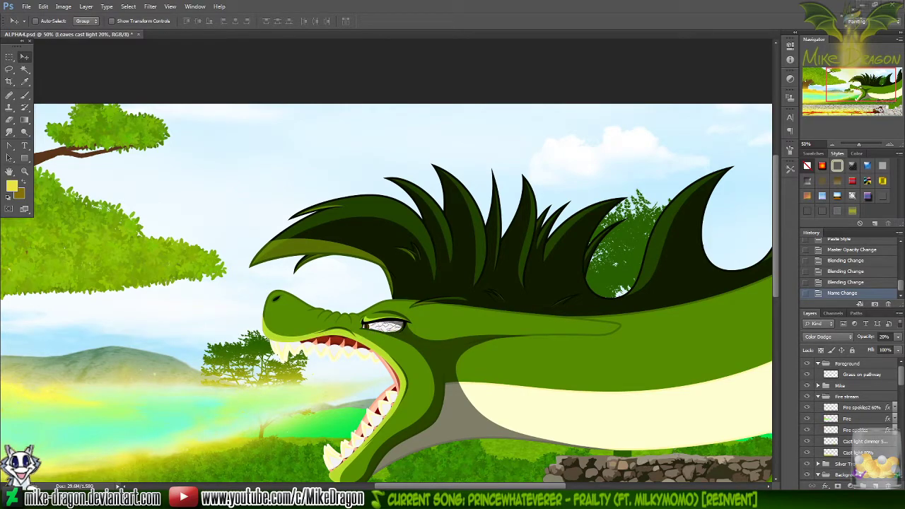
- Close the Remembering_The_Past_FIXED image and open the Mike image from the I'll Make Them Burn folder in Photoshop
key("alt+Tab")
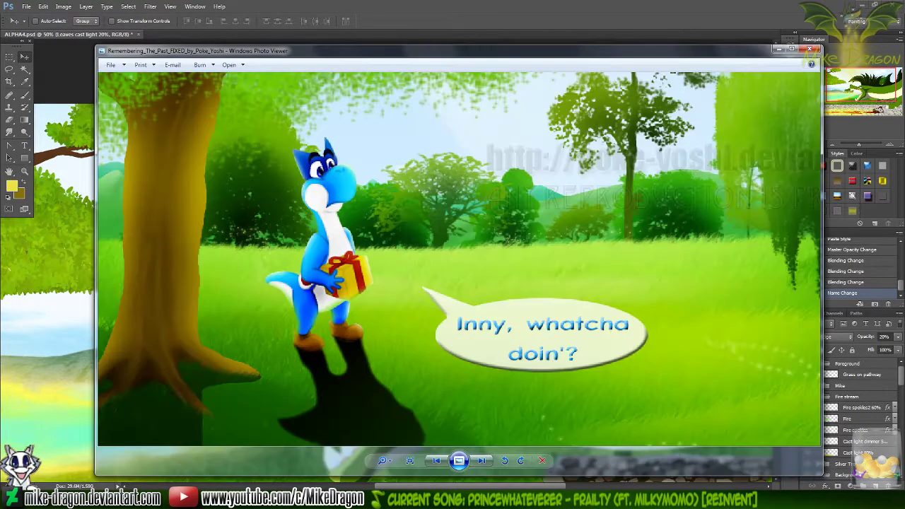
left_click(812, 49)
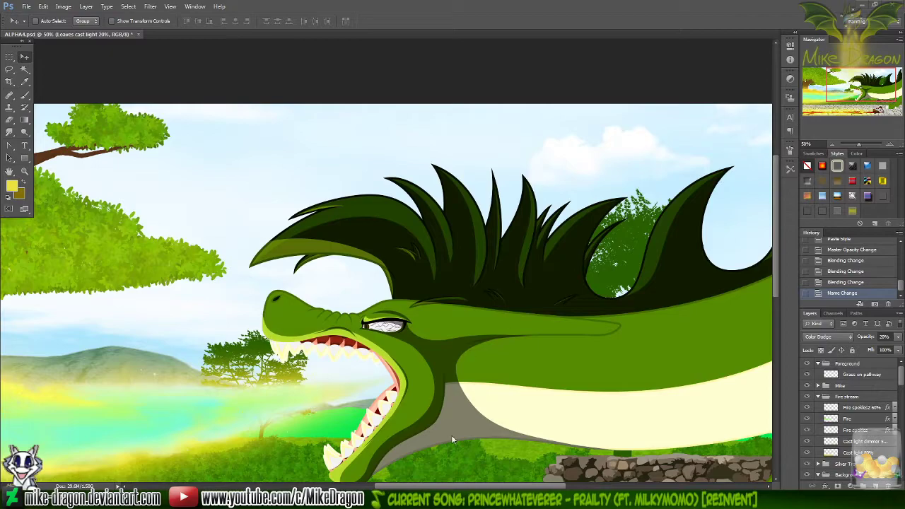
key("alt+Tab")
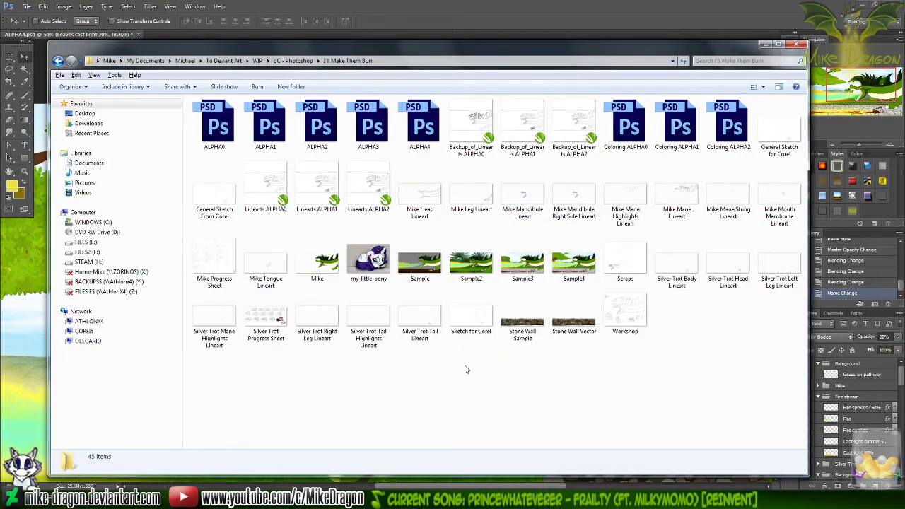
left_click_drag(481, 400, 517, 412)
left_click_drag(317, 262, 396, 21)
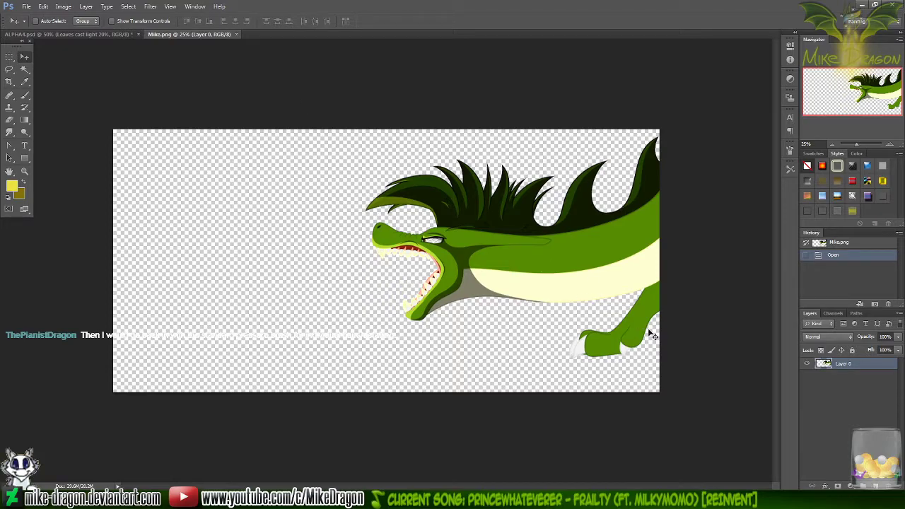
- Add a new layer above the dragon and set up a hard round brush at about 95 px
left_click(875, 486)
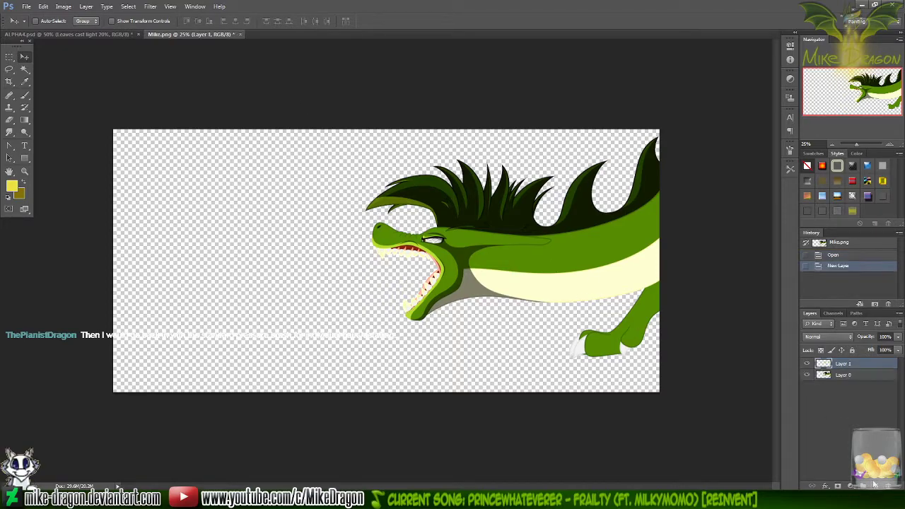
key("b")
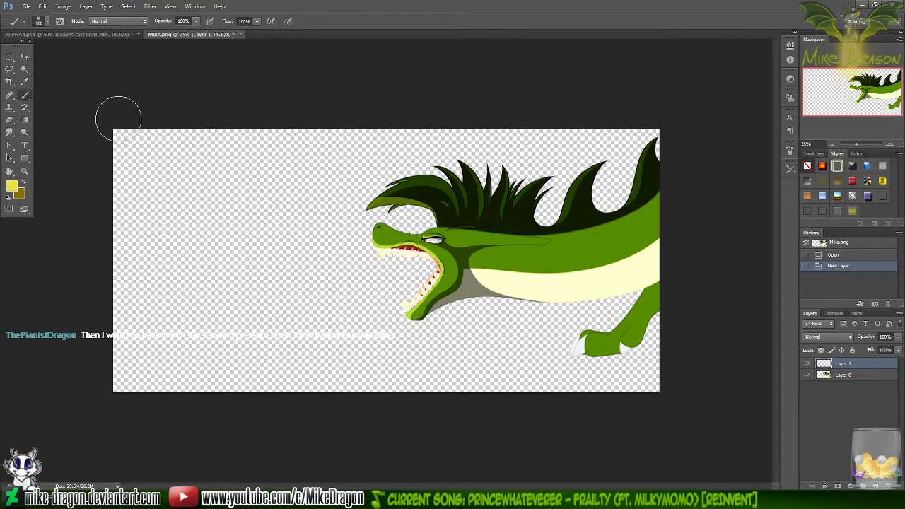
right_click(174, 158)
left_click(229, 187)
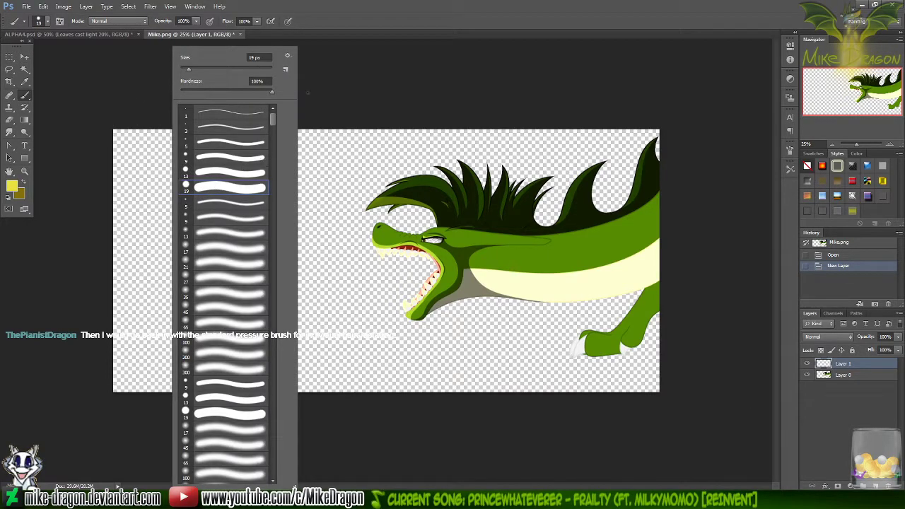
left_click_drag(204, 68, 220, 71)
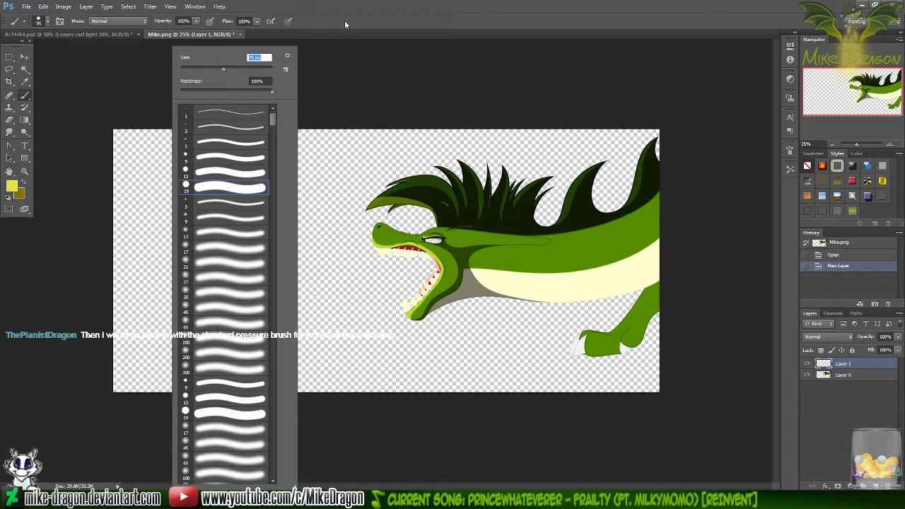
key("Return")
- Paint yellow marks in the canvas's upper-left and lower-left corners, and select the whole canvas
left_click_drag(97, 146, 128, 130)
left_click_drag(108, 383, 124, 382)
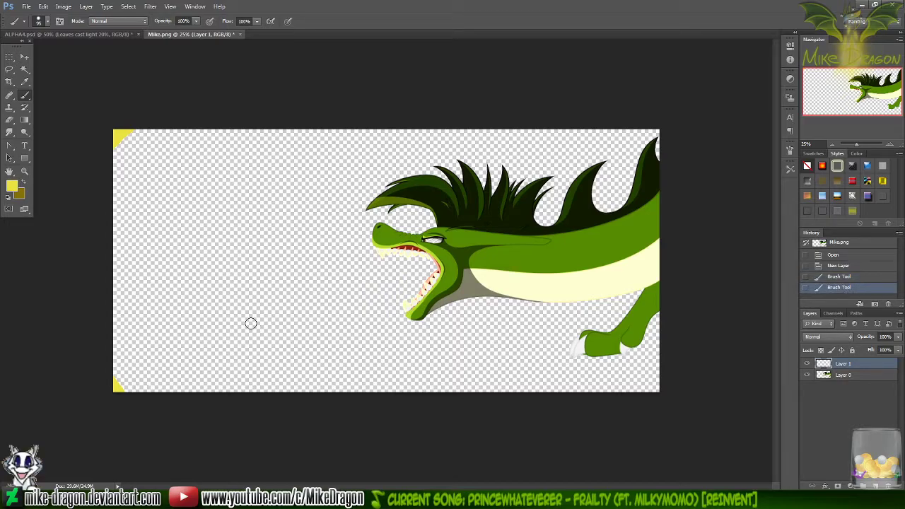
key("ctrl+a")
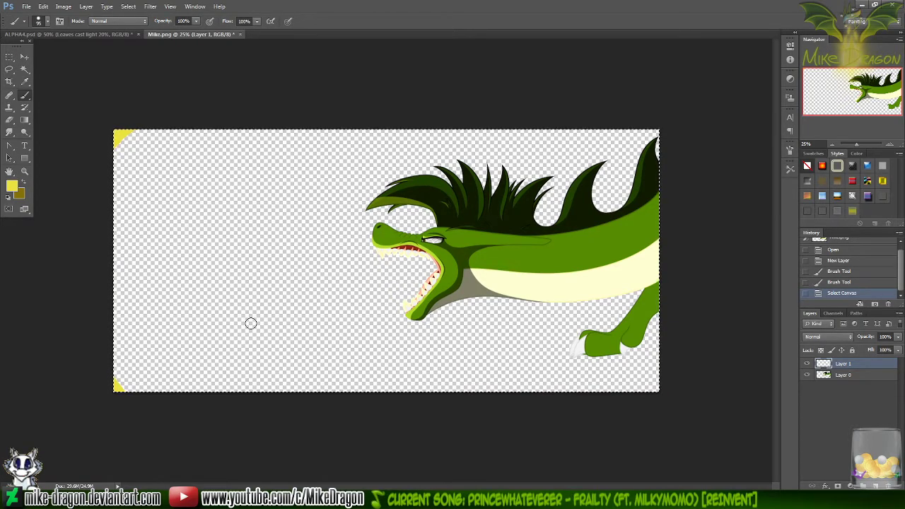
- Open the Tutorials folder inside To Deviant Art in the file explorer
left_click(444, 486)
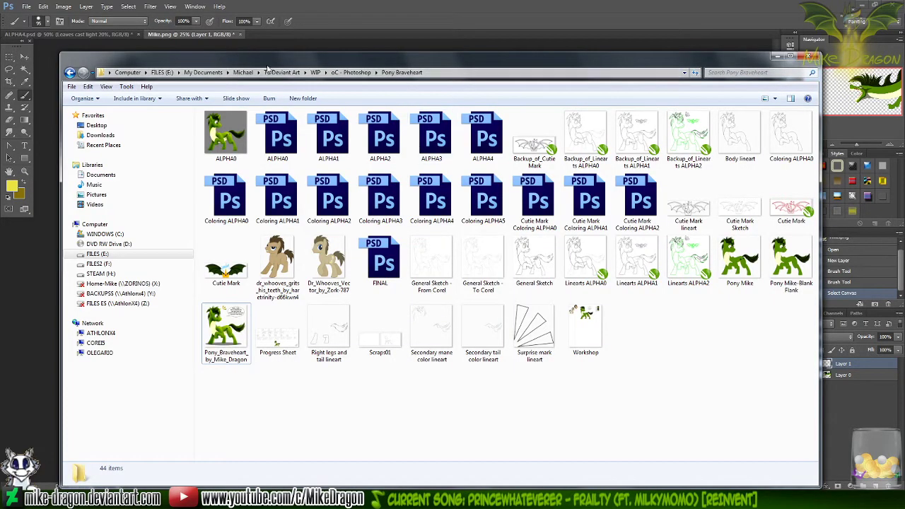
left_click(283, 73)
double_click(277, 265)
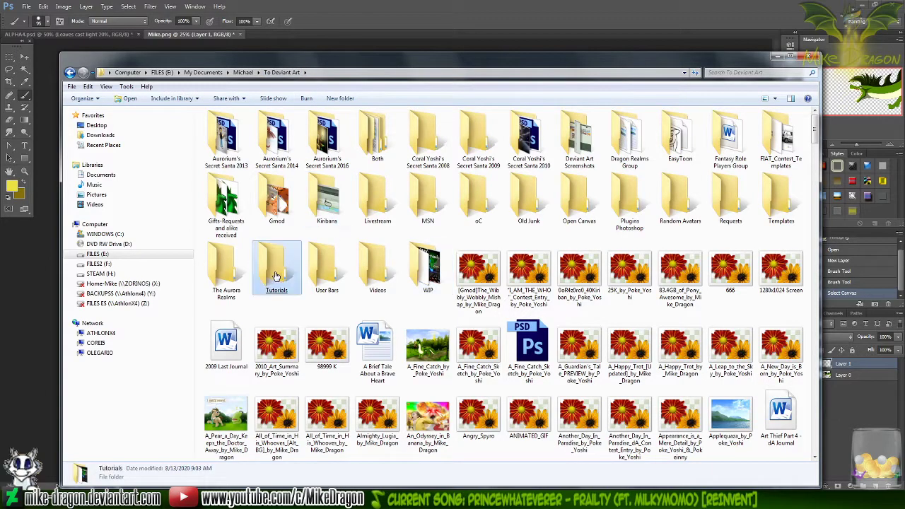
- Look through the tutorial files in the Tutorials folder for a suitable drawing guide
key("h")
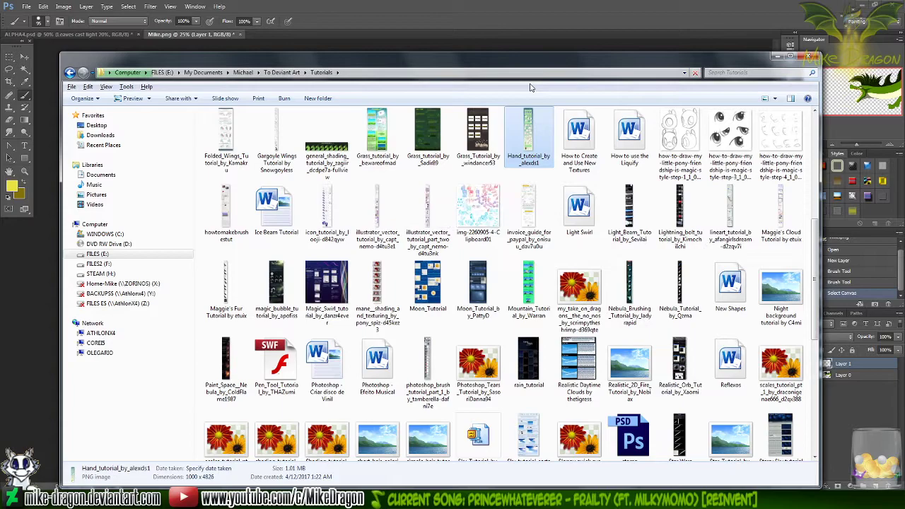
key("Left")
key("Left")
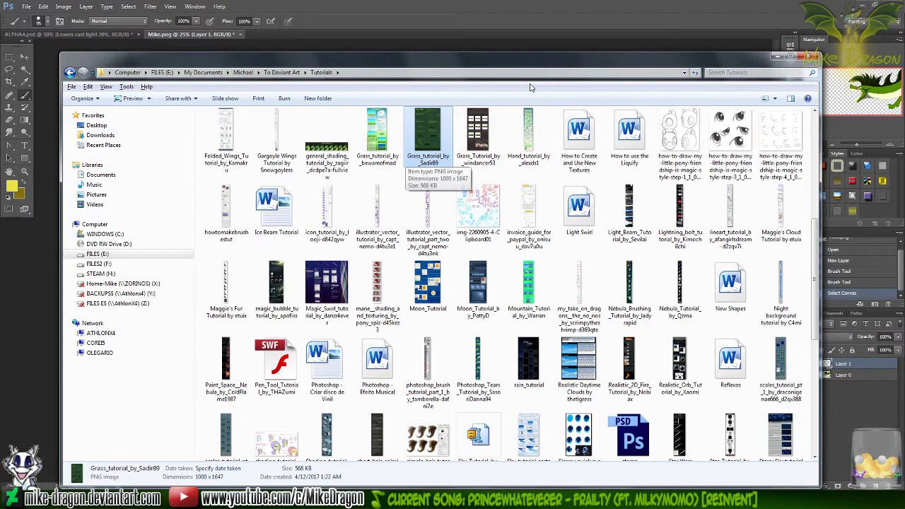
key("f")
key("f")
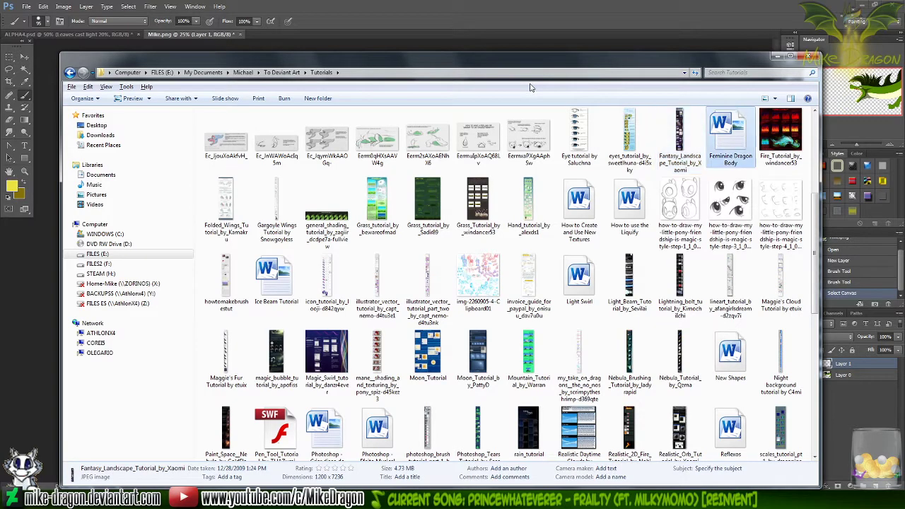
key("b")
key("g")
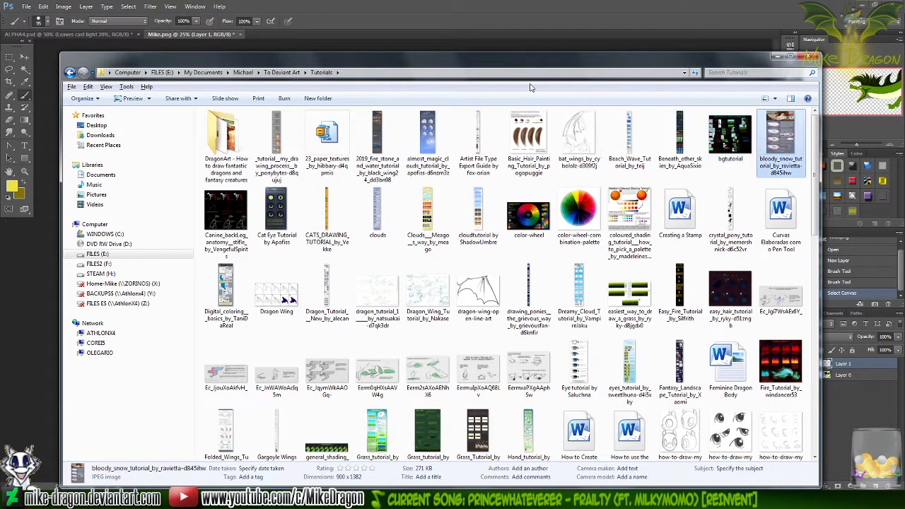
key("c")
key("a")
key("t")
key("Left")
key("Down")
key("Down")
key("Down")
key("Down")
key("Down")
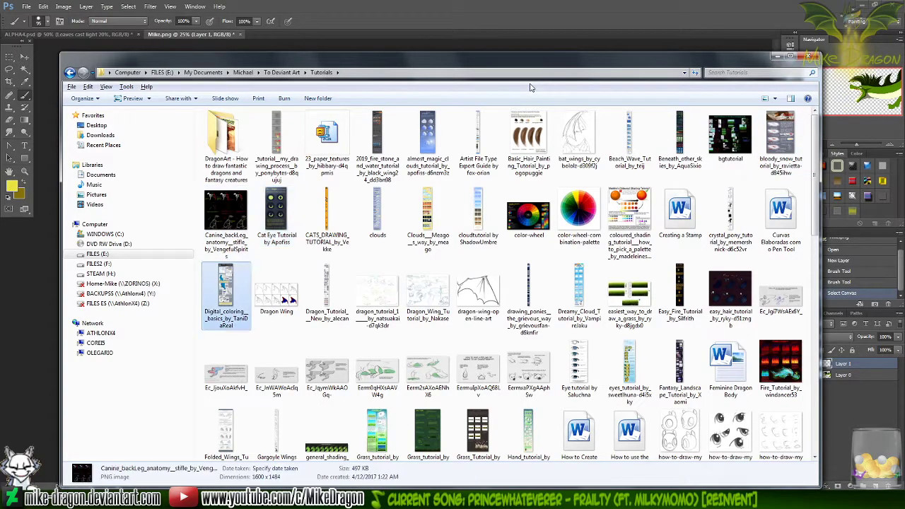
key("Down")
key("Down")
key("Down")
key("Down")
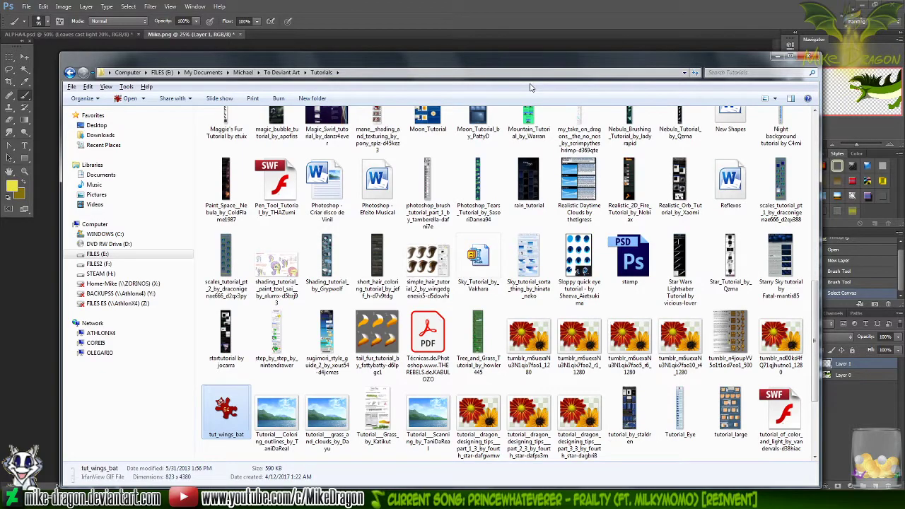
key("Down")
key("Down")
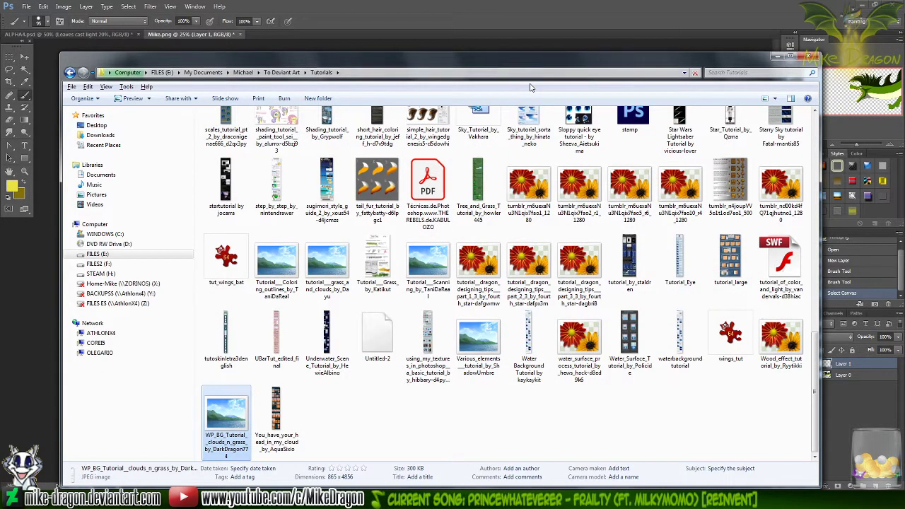
- Go back up the tutorial files and open sugimori_style_guide_2_by_xous54-d4jcmzs
key("Up")
key("Up")
key("Up")
key("Up")
key("Up")
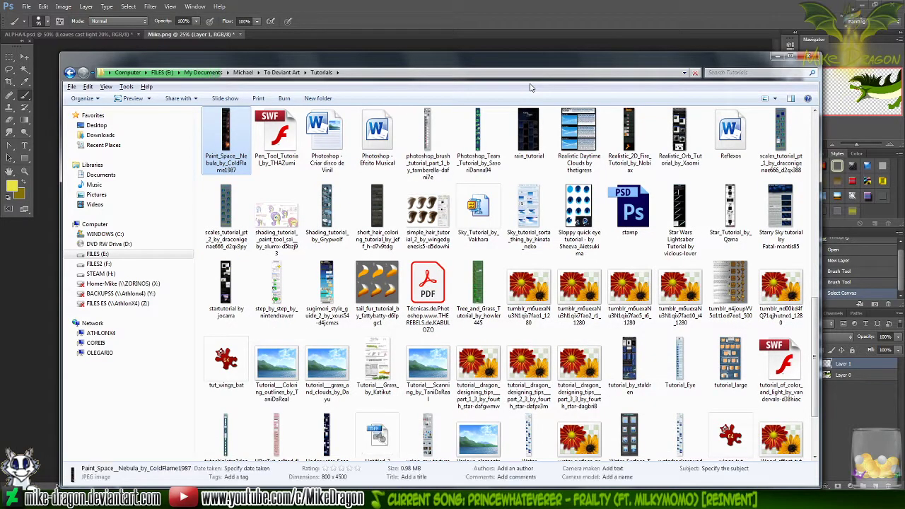
key("Right")
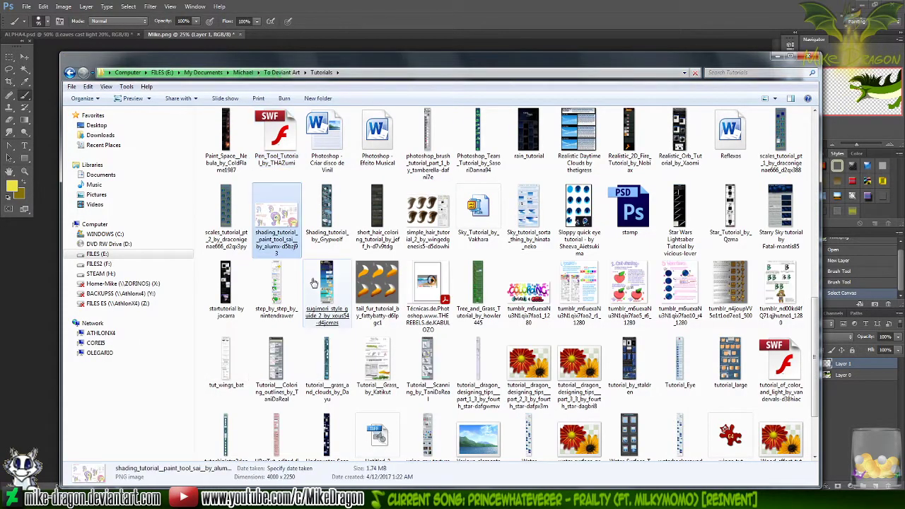
double_click(327, 281)
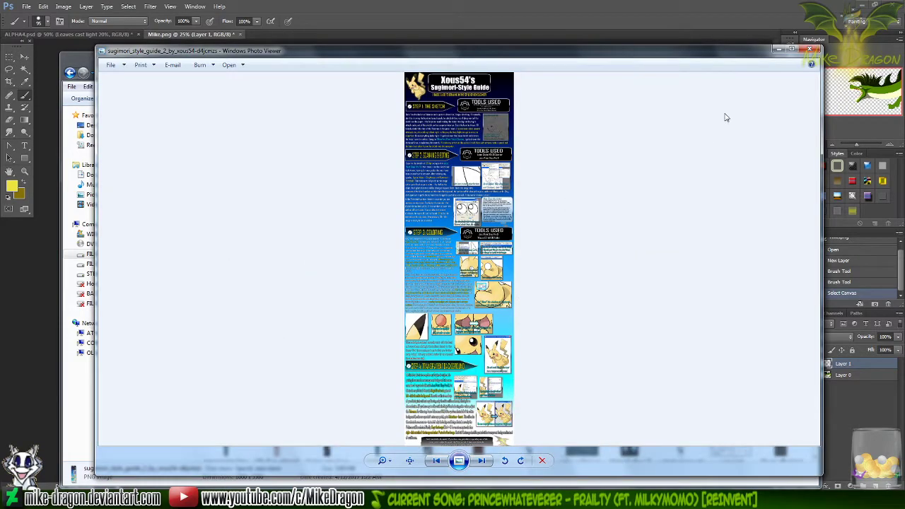
- Close the Sugimori style guide, open the pony shading tutorial, and advance through the images to simple_hair_tutorial_2_by_wingedgenesis5-d5dowhi
left_click(811, 50)
double_click(277, 214)
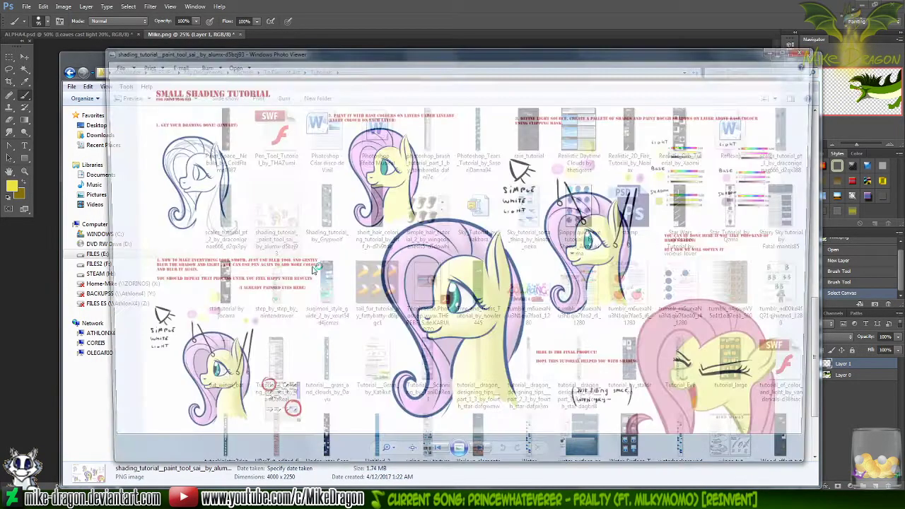
left_click(482, 460)
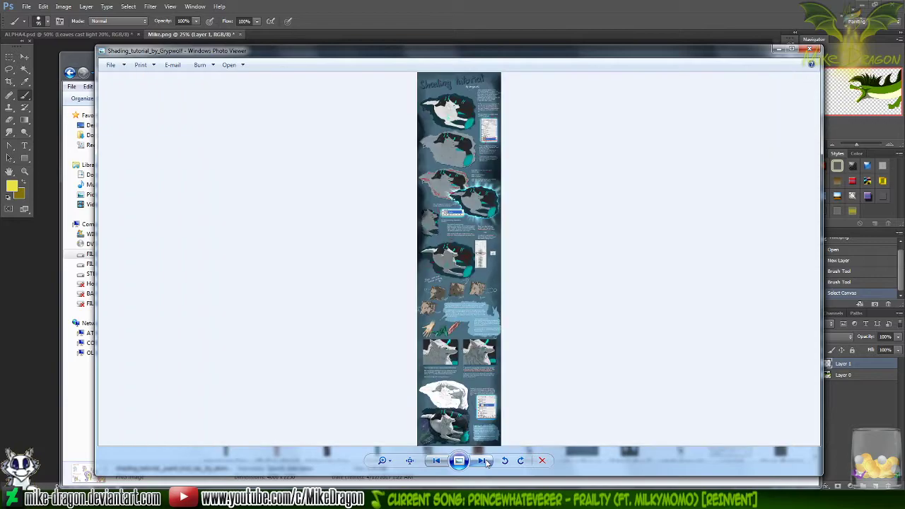
left_click(482, 461)
left_click(483, 461)
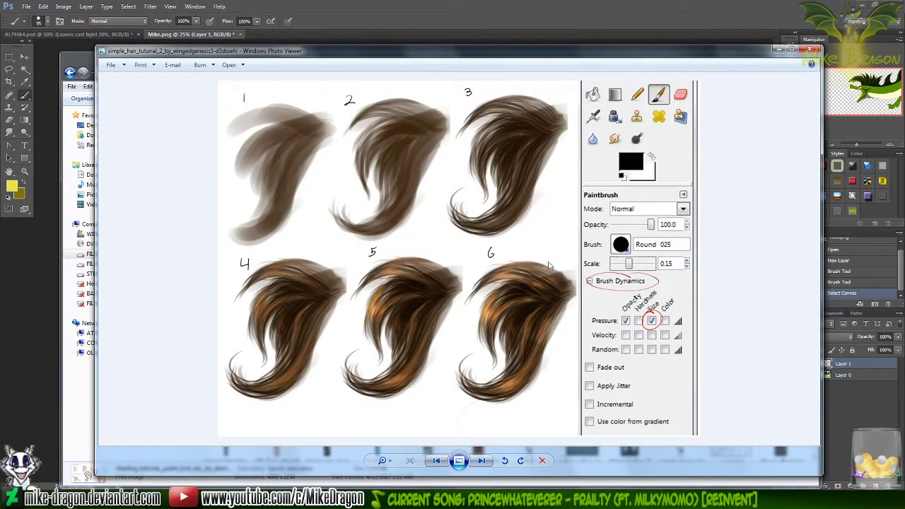
- Examine painting stages 5 and 6 up close in the simple hair tutorial, compare all six stages, and close the image viewer
scroll(506, 364, "up", 4)
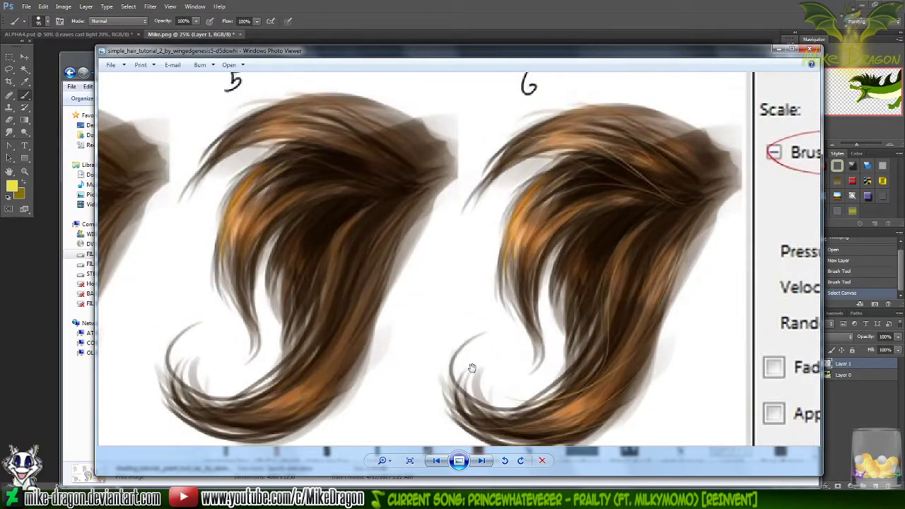
scroll(472, 368, "down", 2)
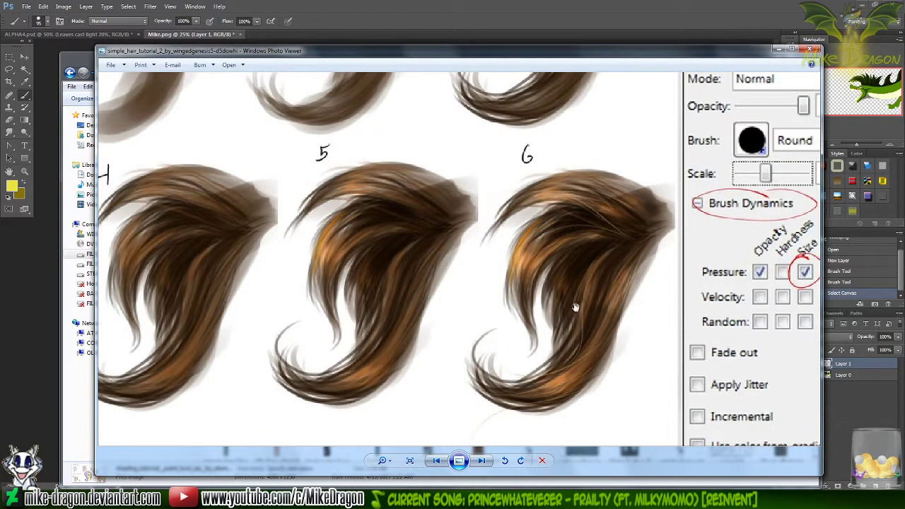
scroll(470, 304, "down", 2)
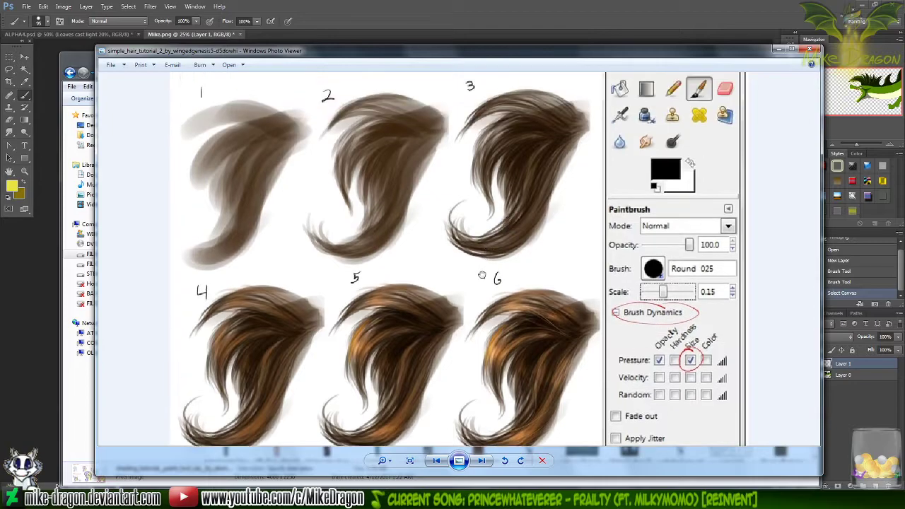
scroll(427, 262, "down", 1)
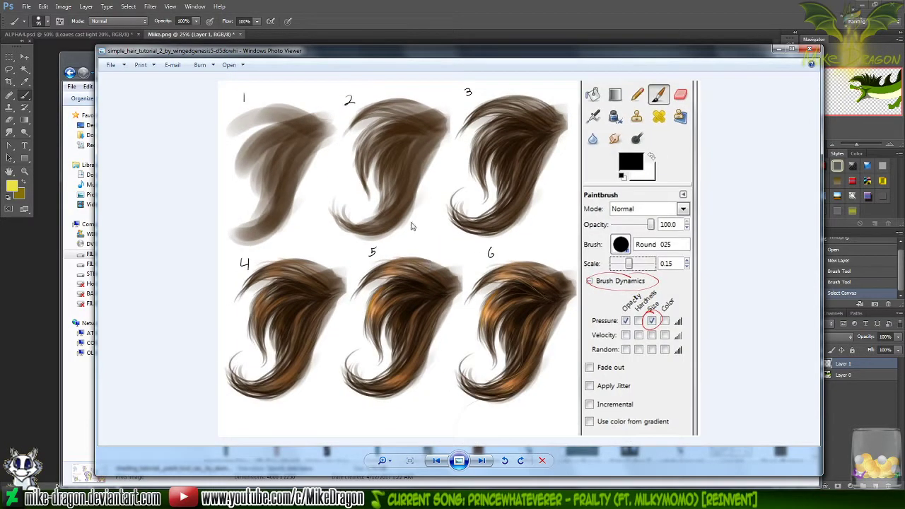
left_click(483, 461)
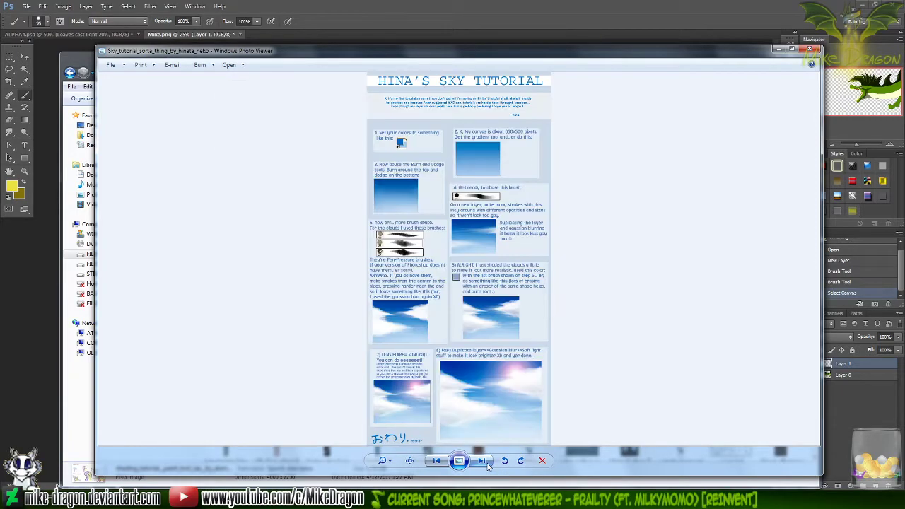
left_click(809, 50)
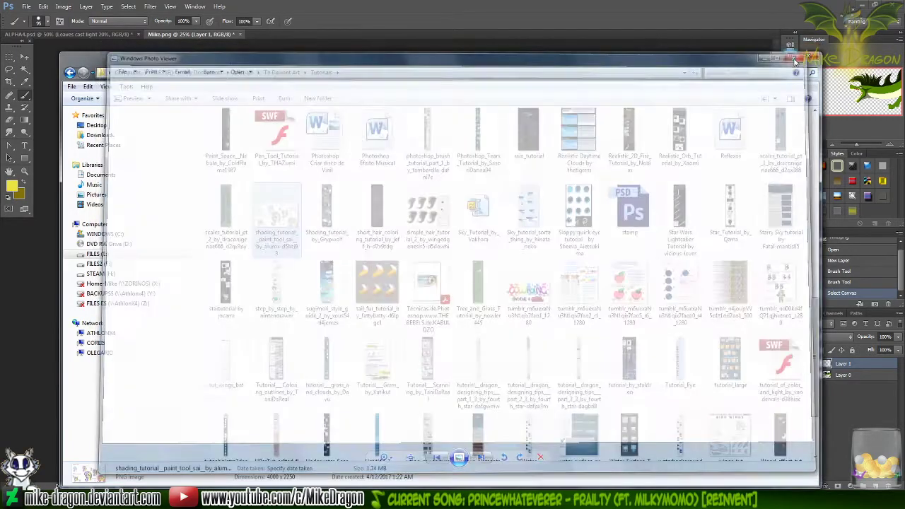
- Open tail_fur_tutorial_by_fattybatty-d6lpgc1, examine the fur shading in stages 4 to 6 up close, and close the image
left_click(367, 294)
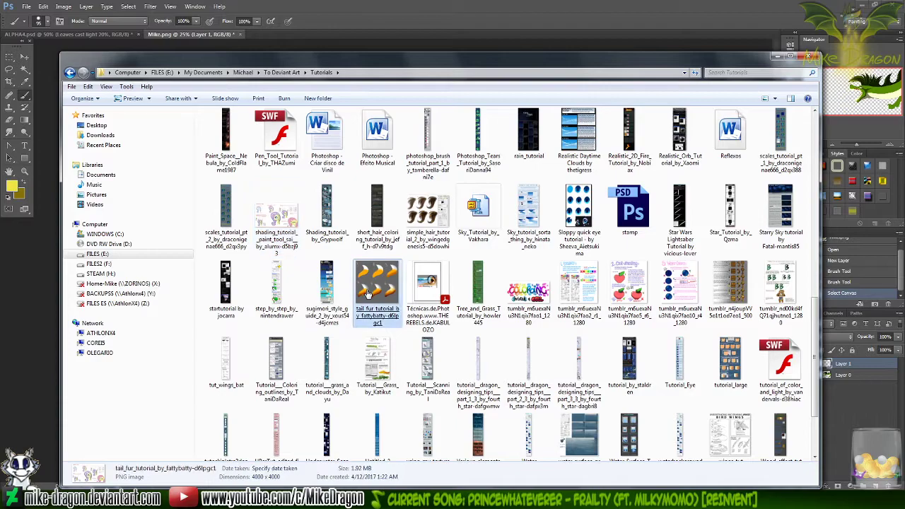
double_click(367, 294)
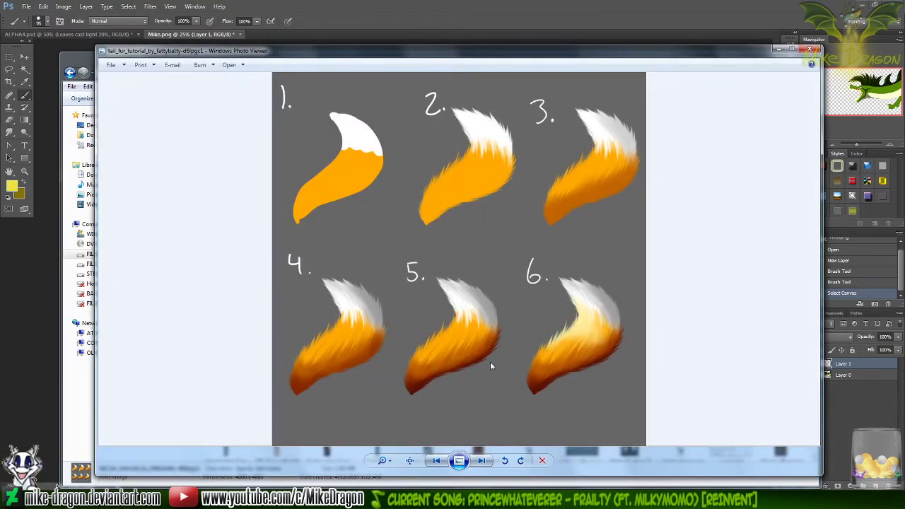
scroll(490, 365, "up", 1)
scroll(566, 363, "up", 2)
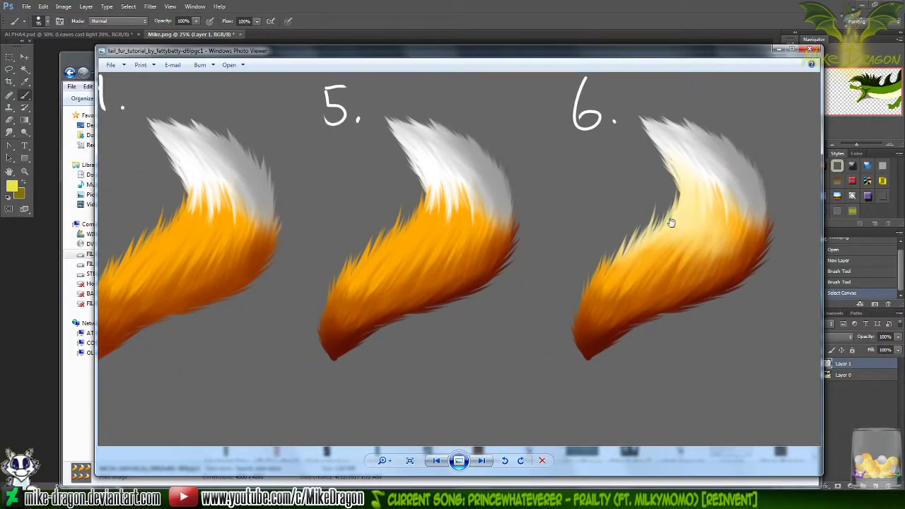
scroll(671, 222, "down", 3)
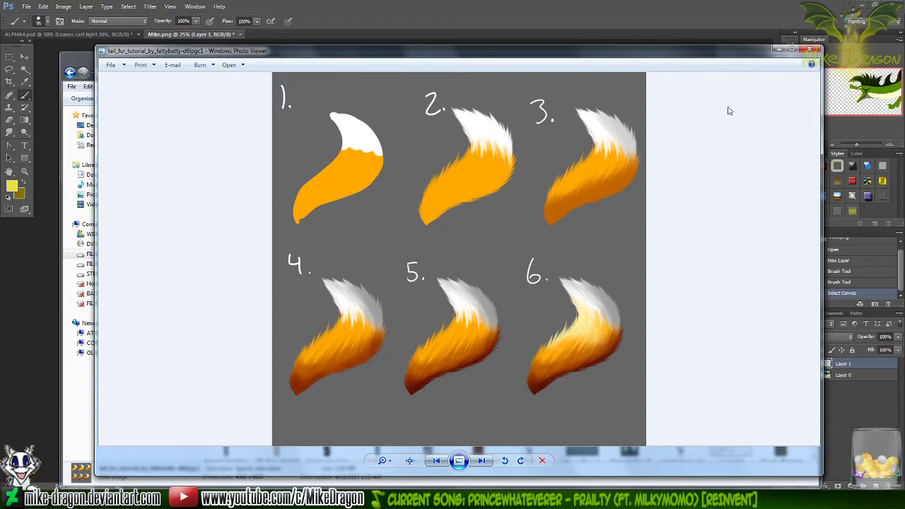
left_click(809, 49)
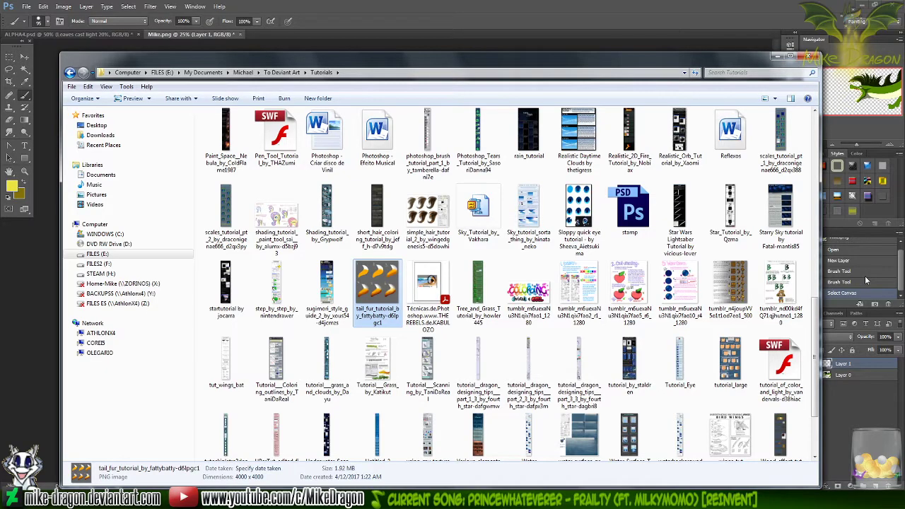
- Reopen the tail fur tutorial and browse forward through the folder's images to mane__shading_and_texturing_by_pony_spiz-d45kez3
key("Return")
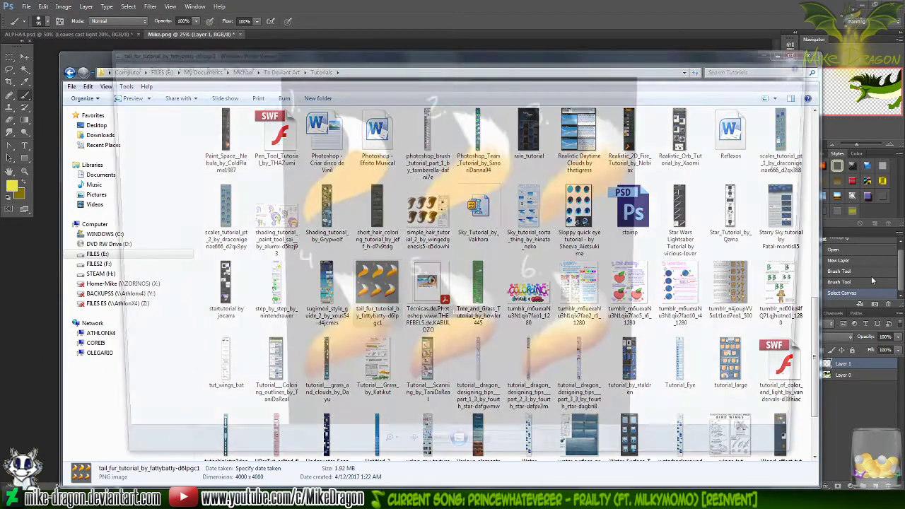
key("Right")
key("Right")
key("Right")
key("Right")
key("Right")
key("Right")
key("Right")
key("Right")
key("Right")
key("Right")
key("Right")
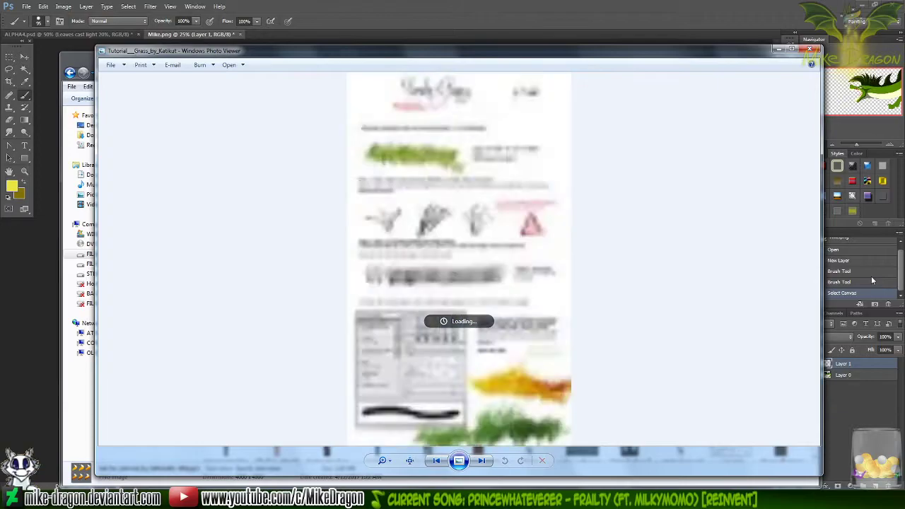
key("Right")
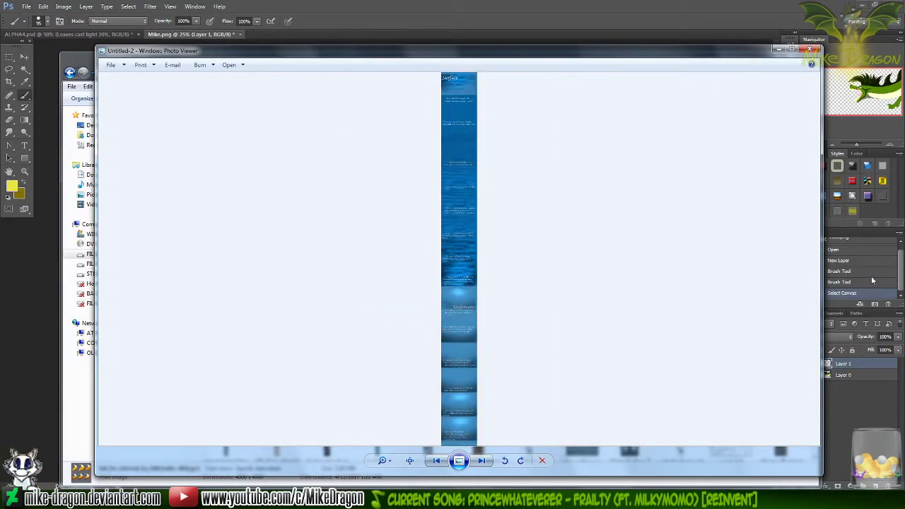
key("Right")
key("Right")
key("Right")
key("Right")
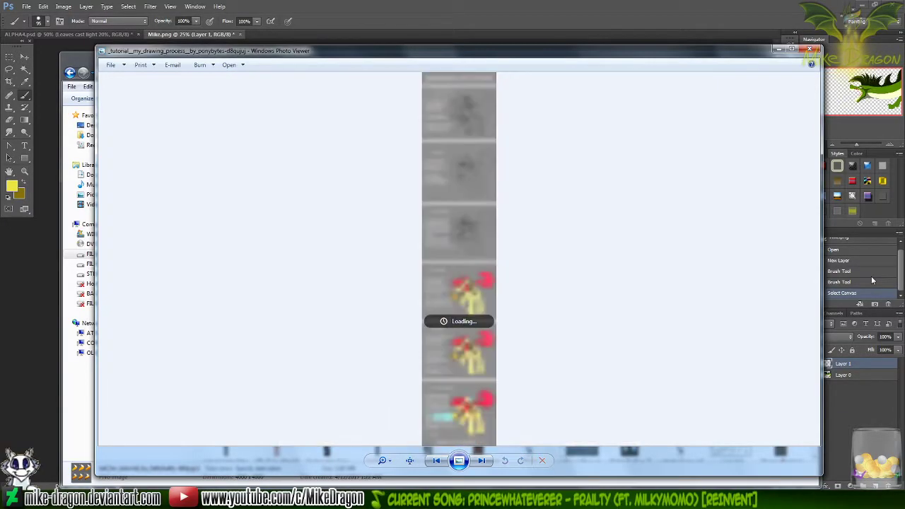
key("Right")
key("Right")
key("Right")
key("Right")
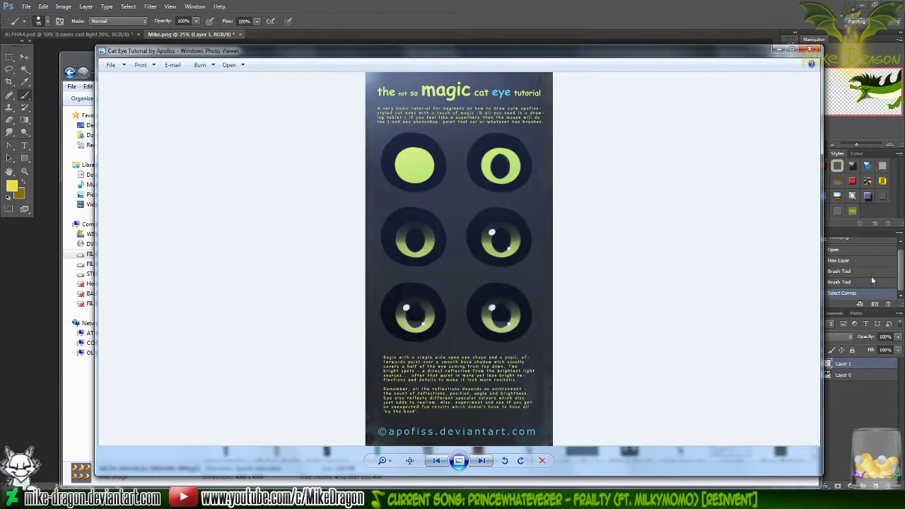
key("Right")
key("Right")
key("Right")
key("Right")
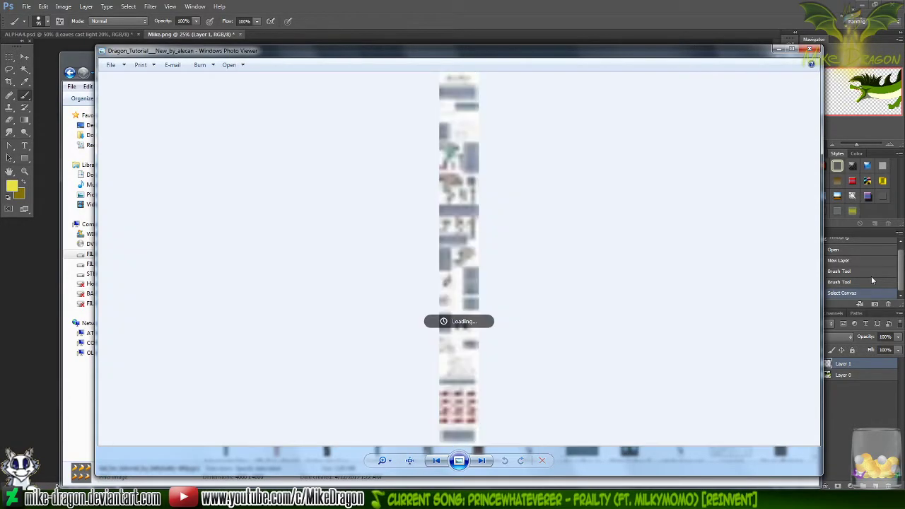
key("Right")
key("Right")
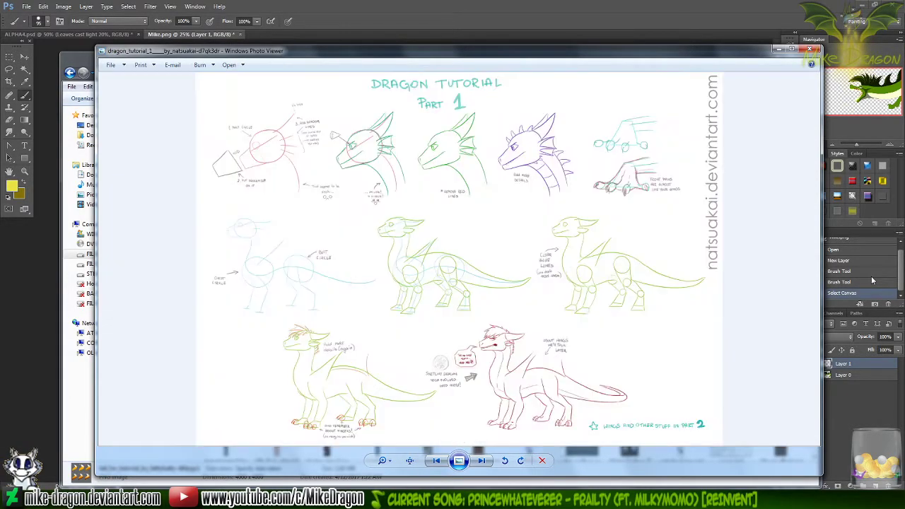
key("Right")
key("Right")
key("Right")
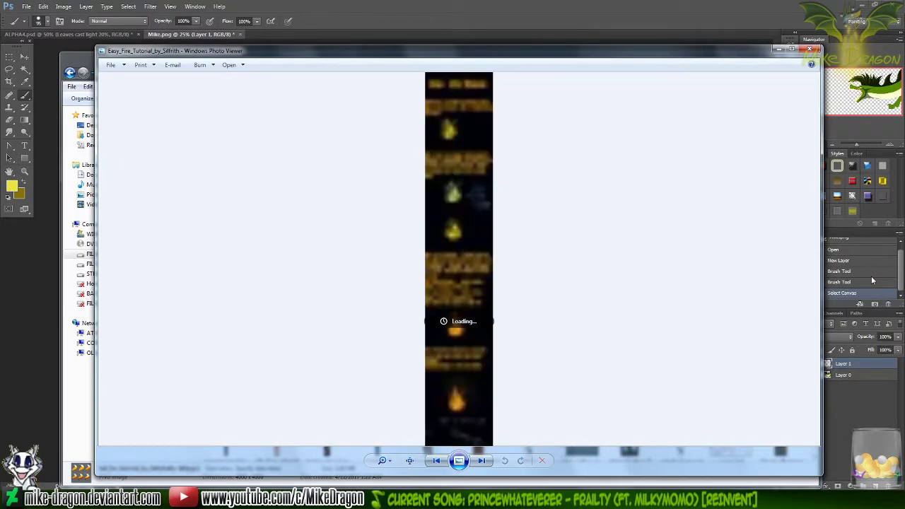
key("Right")
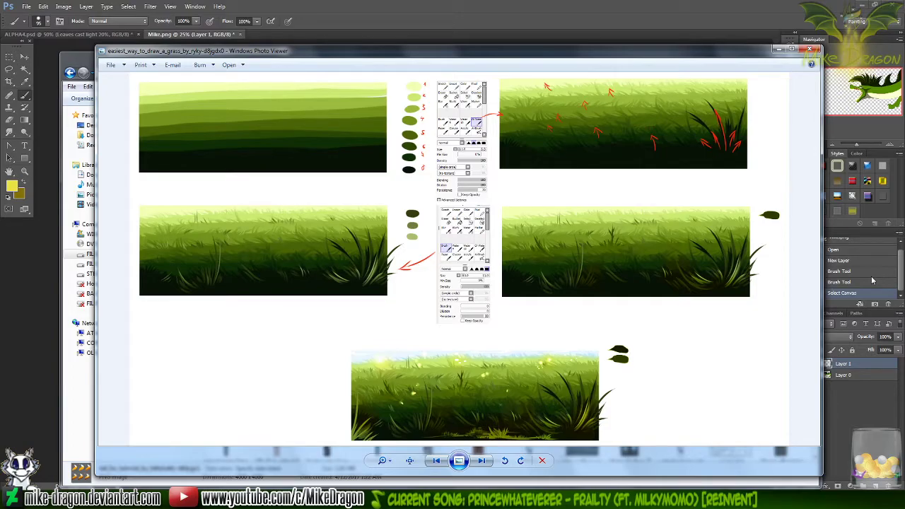
key("Right")
key("Right")
key("Right")
key("Right")
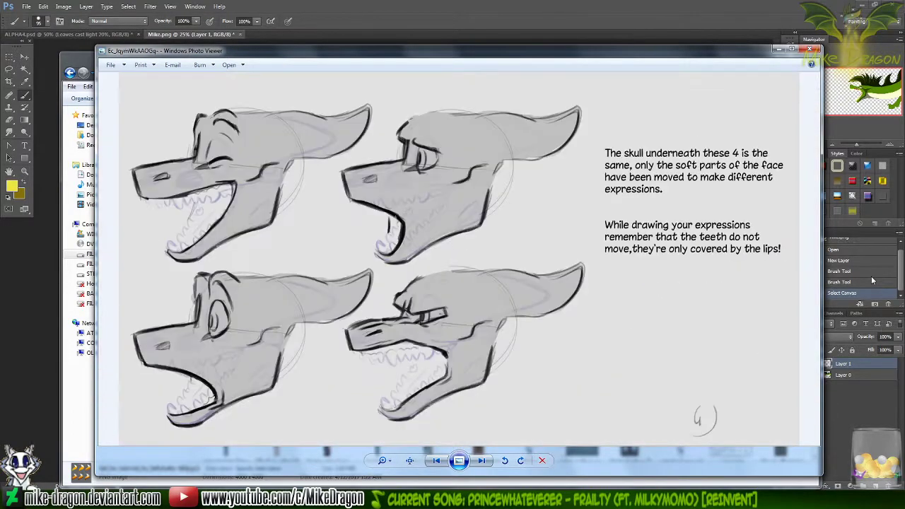
key("Right")
key("Right")
key("Right")
key("Right")
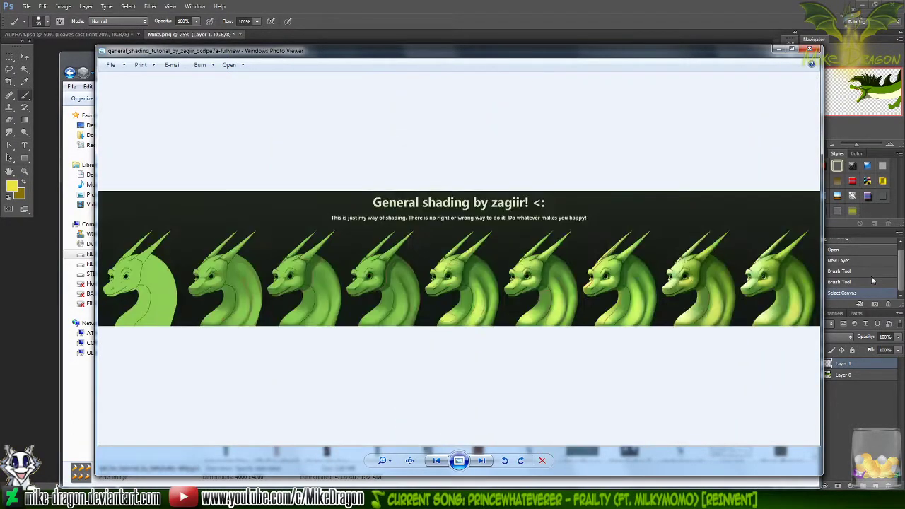
key("Right")
key("Right")
key("Right")
key("Right")
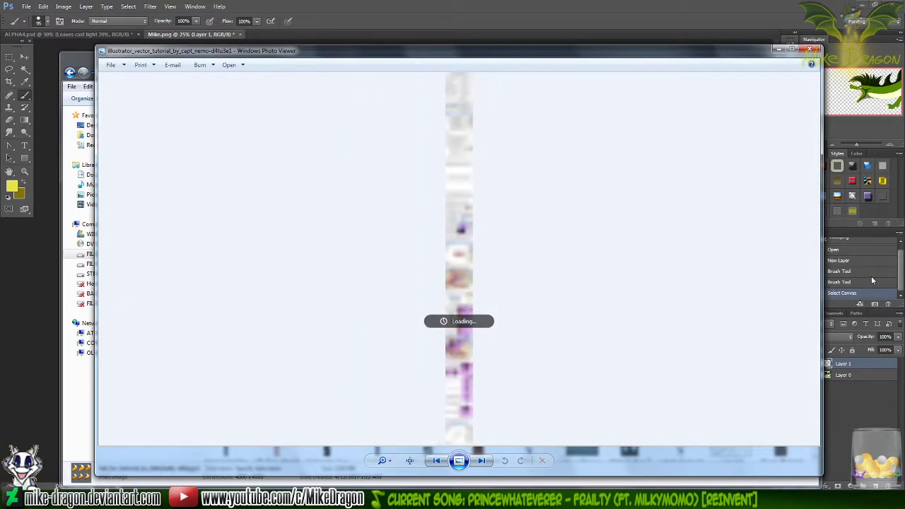
key("Right")
key("Right")
key("Right")
key("Right")
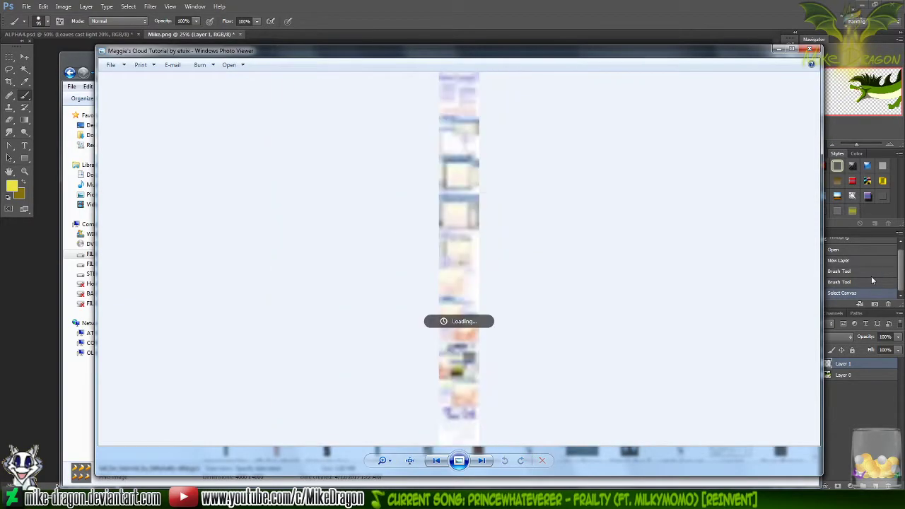
key("Right")
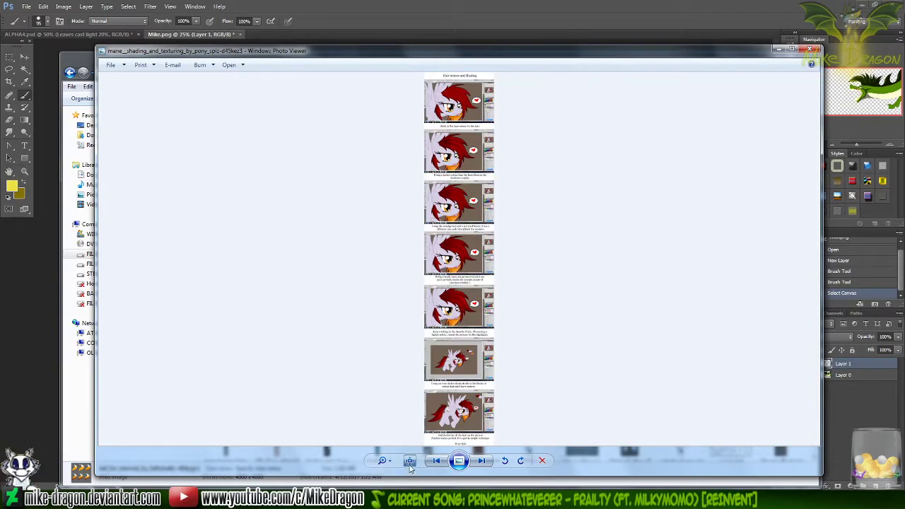
- Examine the red mane and tail texturing up close in the last stages of the mane shading tutorial, including the darker-shade instruction
scroll(400, 470, "up", 5)
scroll(530, 226, "up", 5)
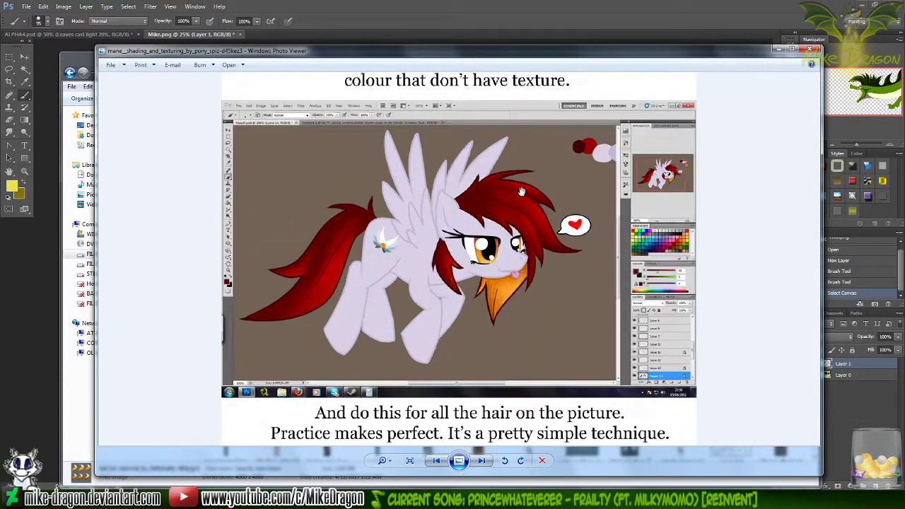
scroll(535, 262, "down", 2)
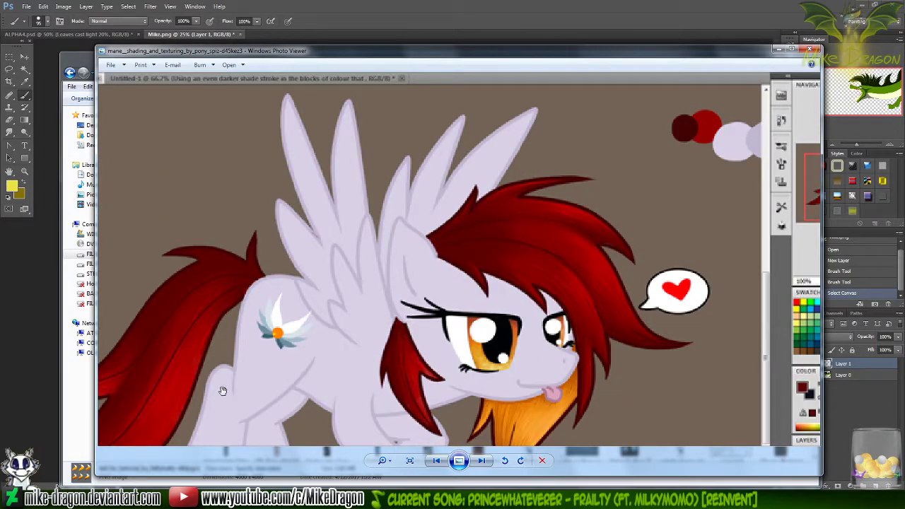
left_click_drag(222, 391, 313, 298)
left_click_drag(268, 321, 336, 311)
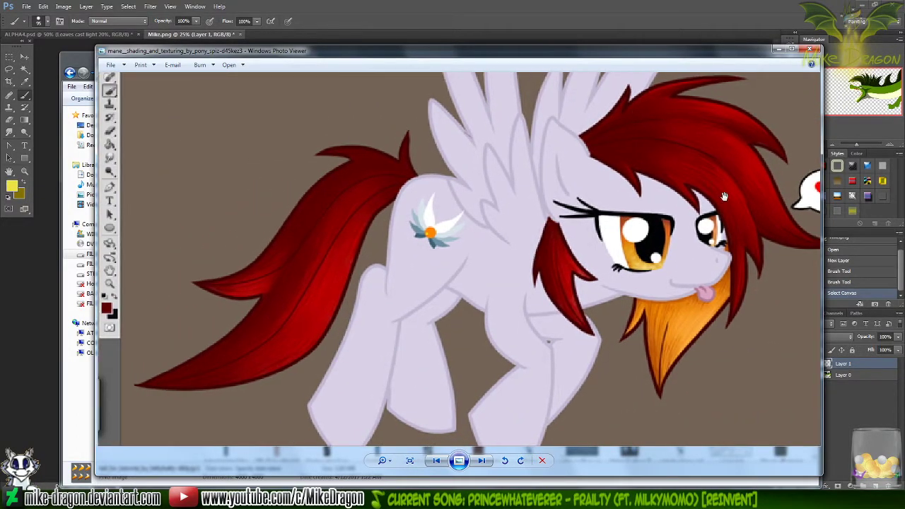
left_click_drag(725, 196, 628, 239)
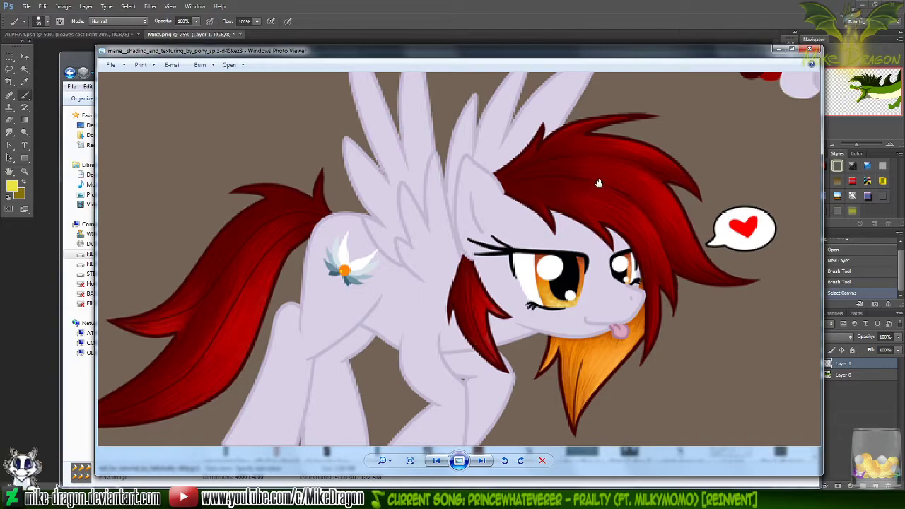
left_click_drag(676, 168, 591, 205)
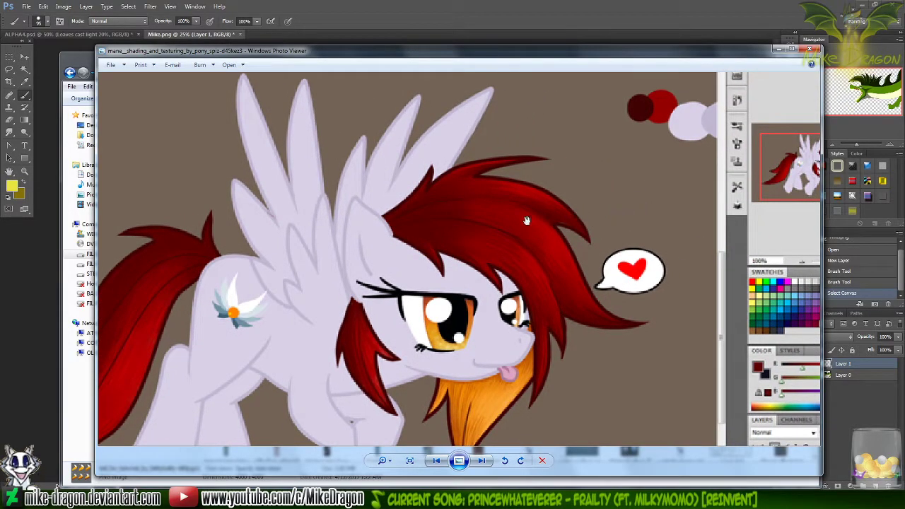
left_click_drag(559, 202, 535, 234)
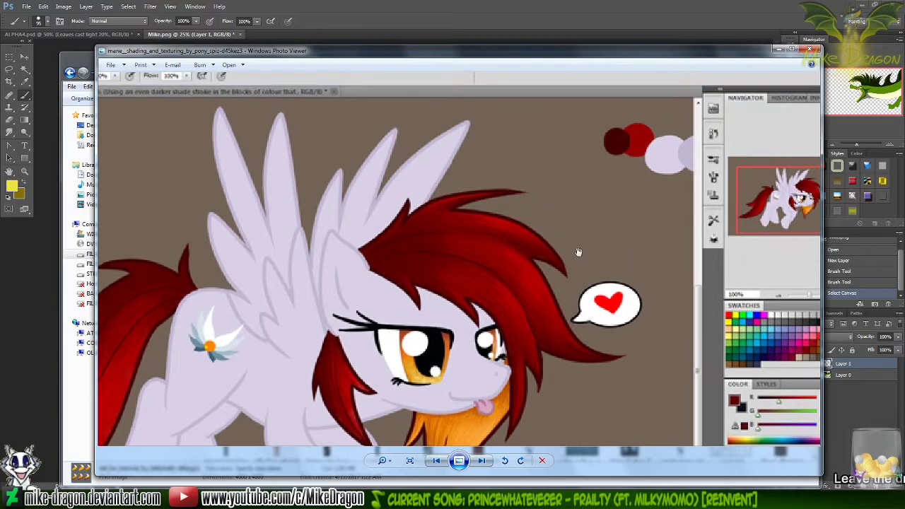
scroll(545, 238, "down", 3)
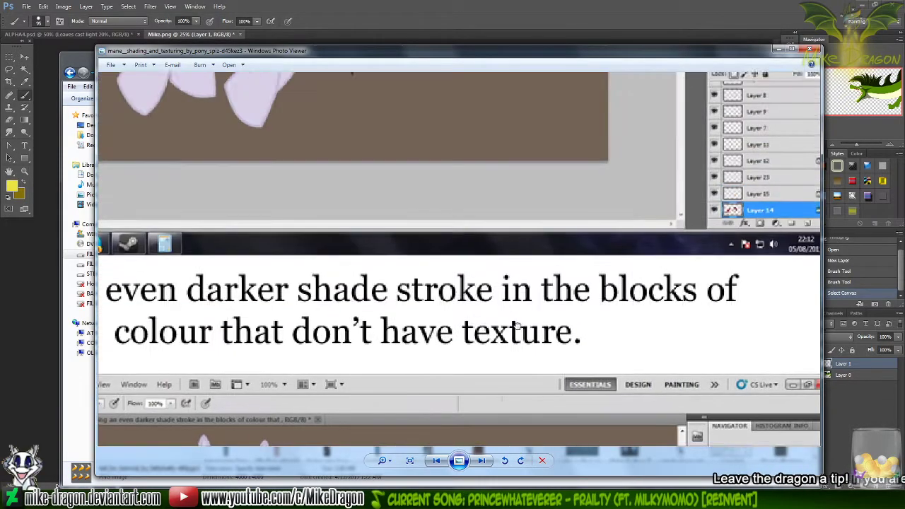
- Compare the mane tutorial's shadow, strand-stroking and darker-shade stages, close the image viewer, and switch back to Photoshop
scroll(519, 209, "down", 5)
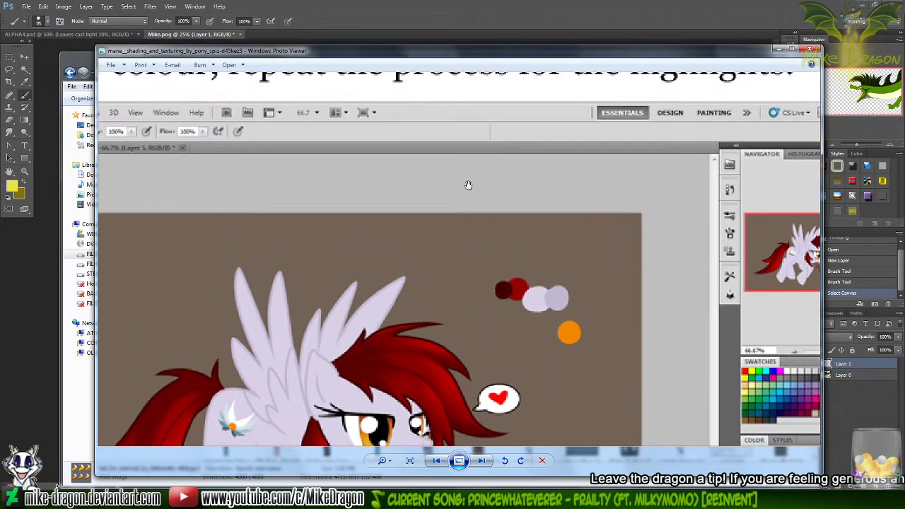
scroll(505, 173, "up", 5)
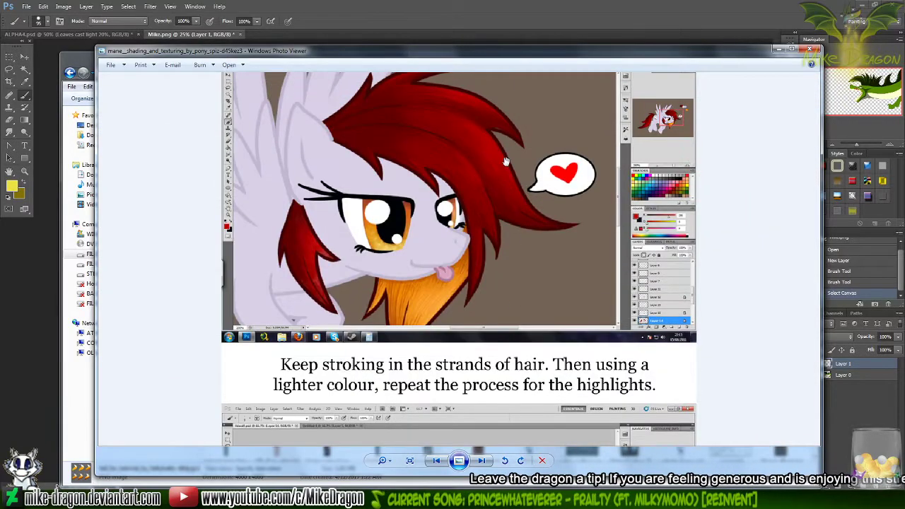
scroll(519, 207, "up", 8)
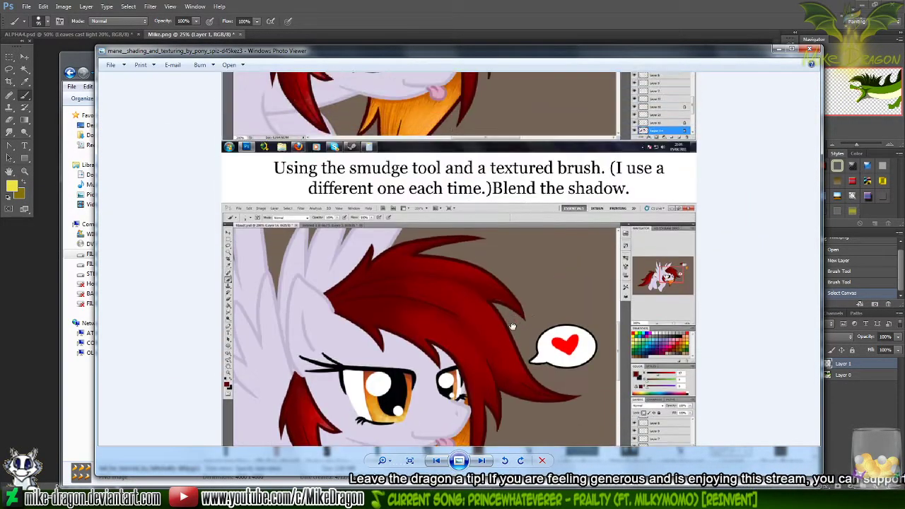
scroll(534, 331, "up", 4)
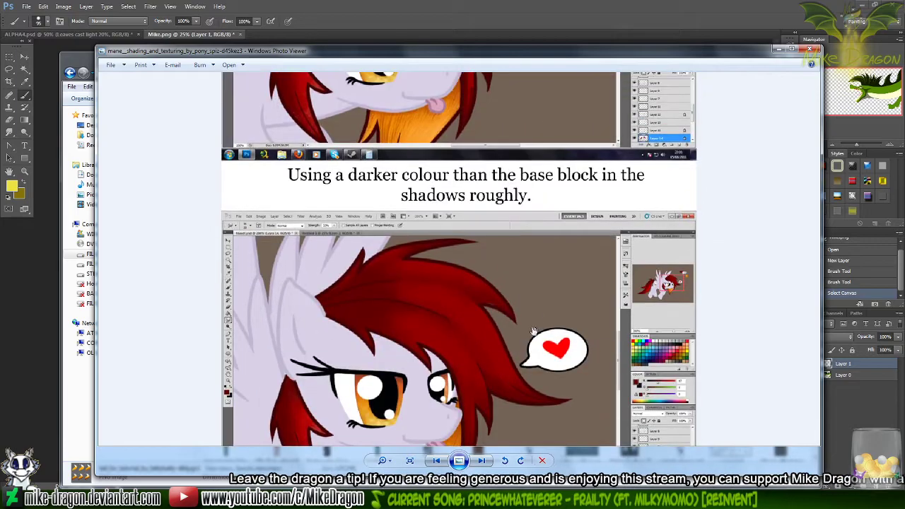
scroll(634, 220, "up", 3)
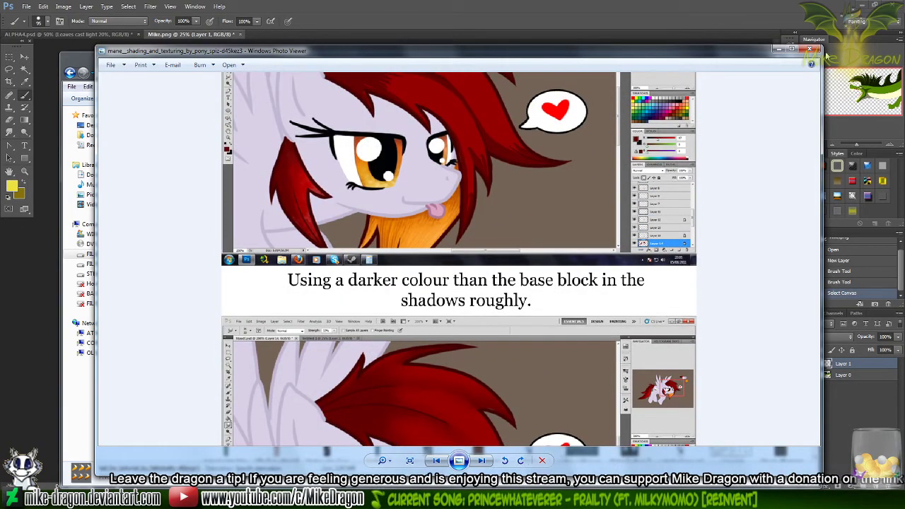
scroll(643, 228, "down", 15)
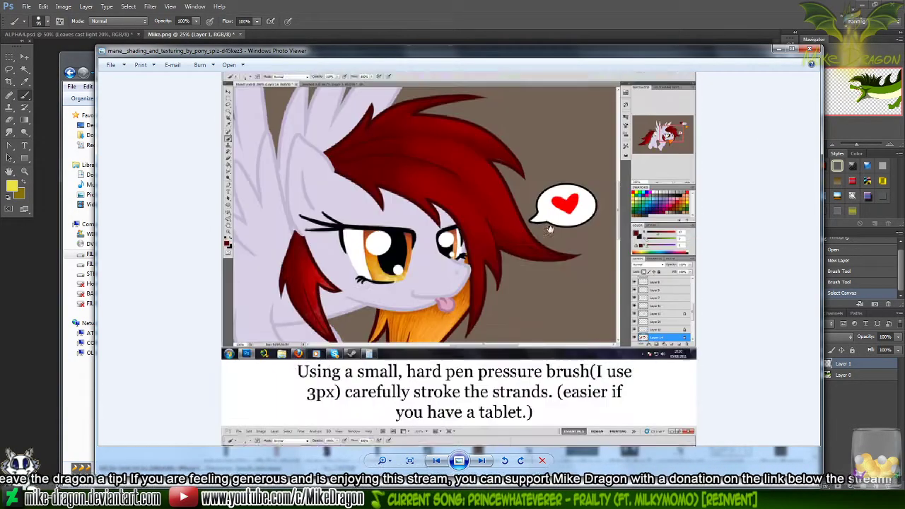
scroll(548, 251, "down", 15)
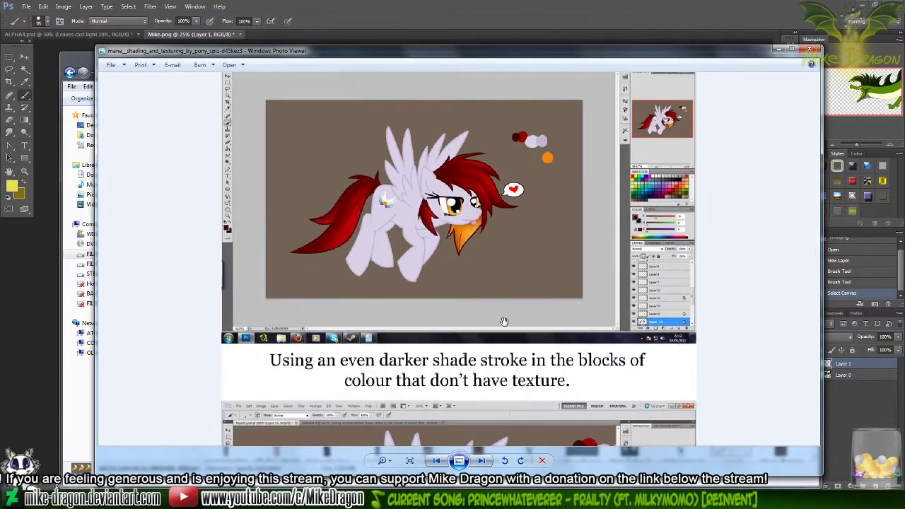
scroll(505, 345, "up", 3)
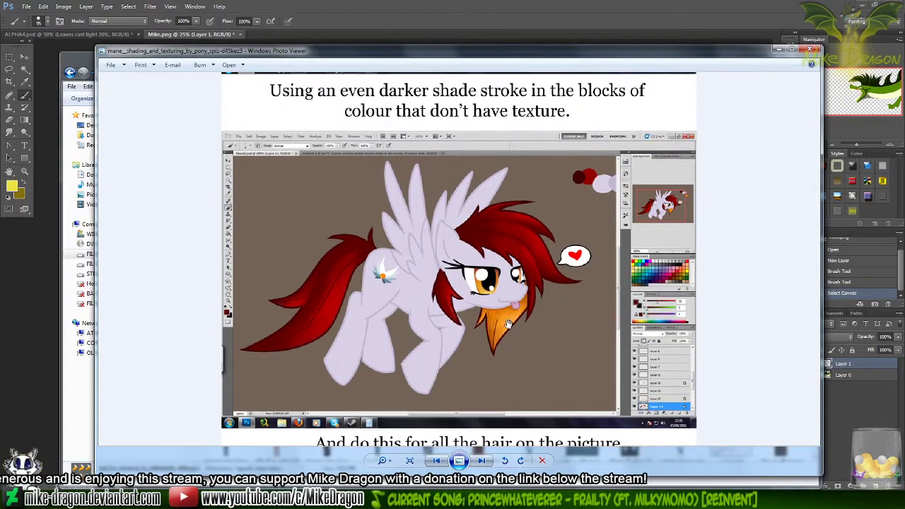
scroll(508, 325, "up", 3)
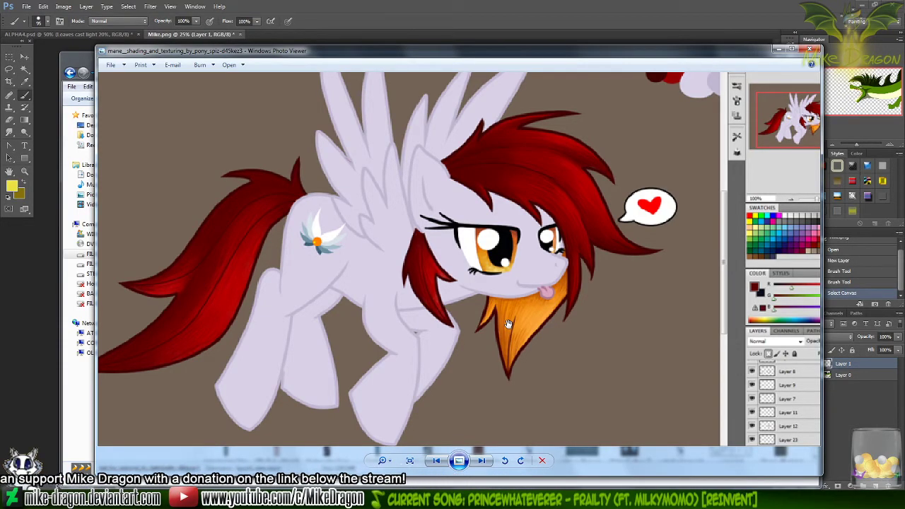
left_click(812, 49)
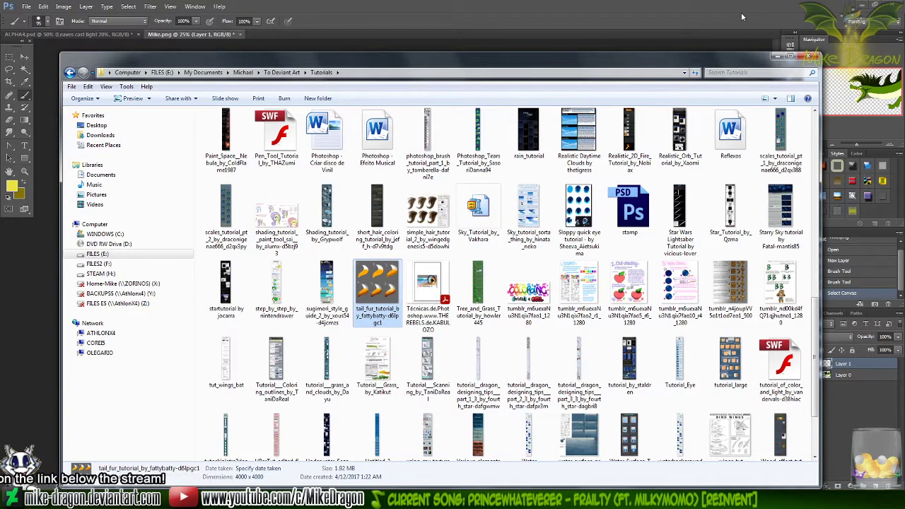
left_click(741, 13)
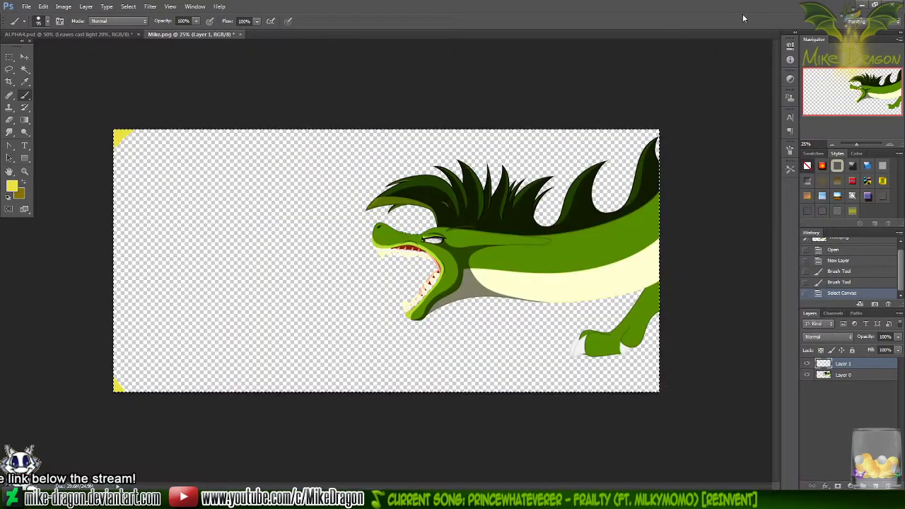
- In ALPHA4.psd, expand the Mike layer group and select the Mane string lineart layer
left_click(82, 34)
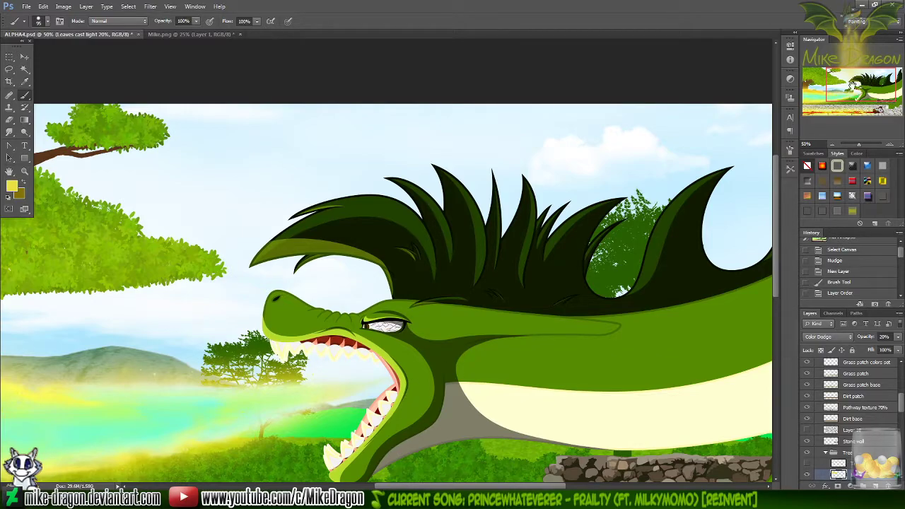
left_click_drag(326, 318, 417, 247)
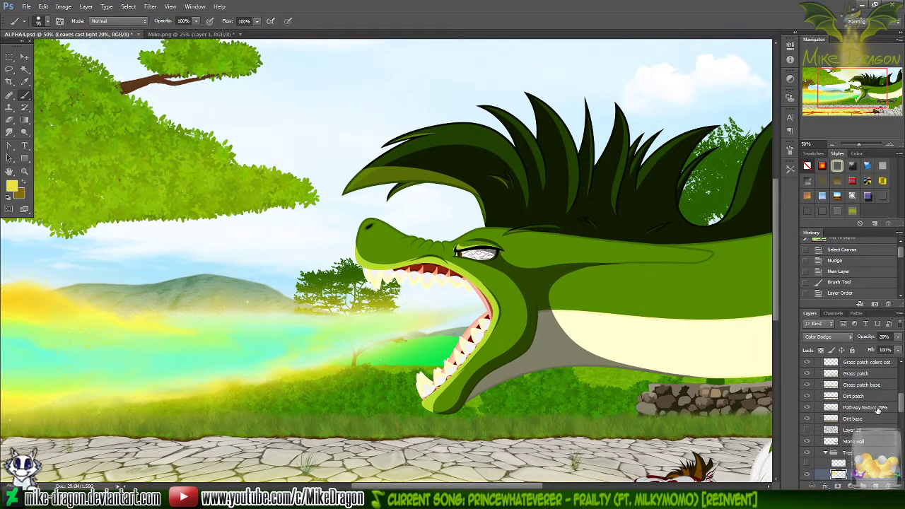
scroll(902, 407, "up", 10)
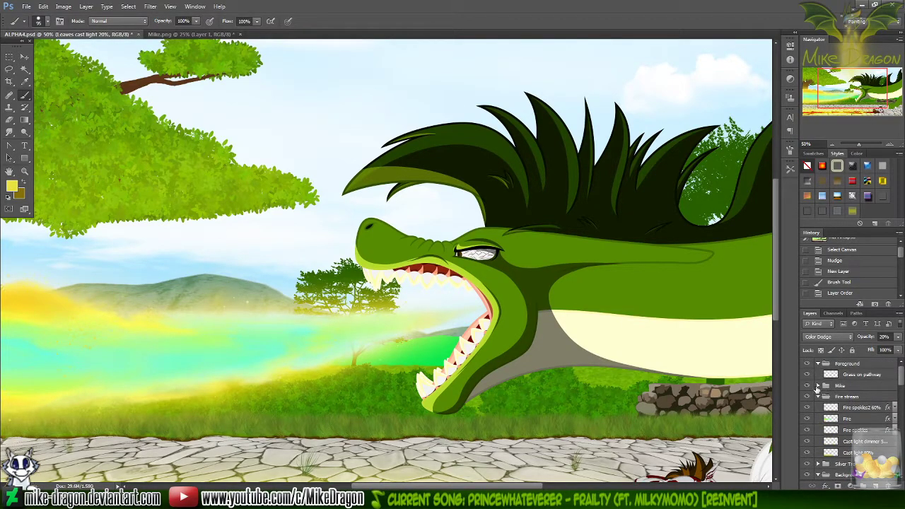
left_click(818, 385)
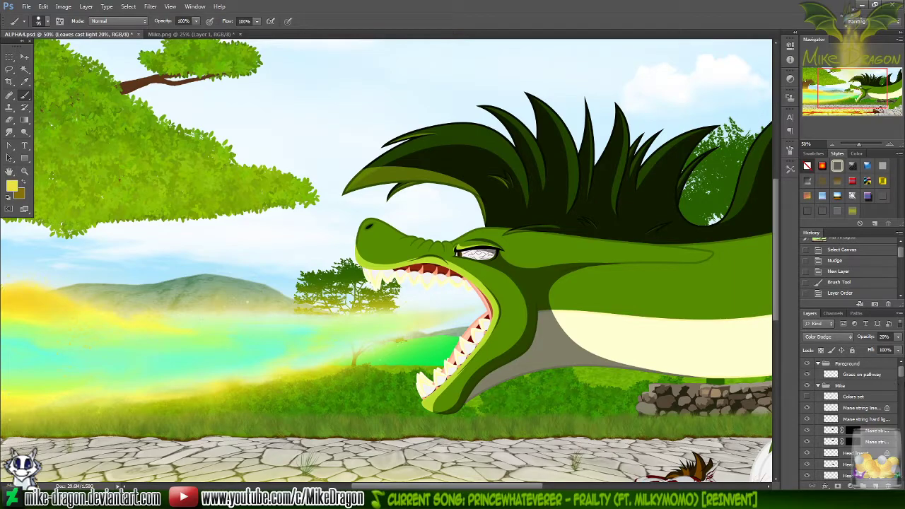
scroll(859, 386, "down", 2)
left_click(862, 381)
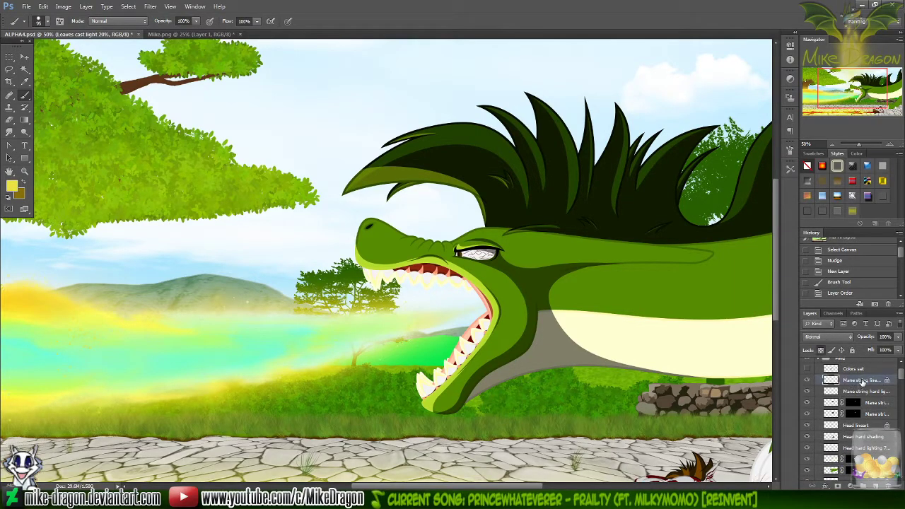
- Try pasting the copied corner marks above Mane string lineart and blackening them with Hue/Saturation at Lightness -100
key("ctrl+v")
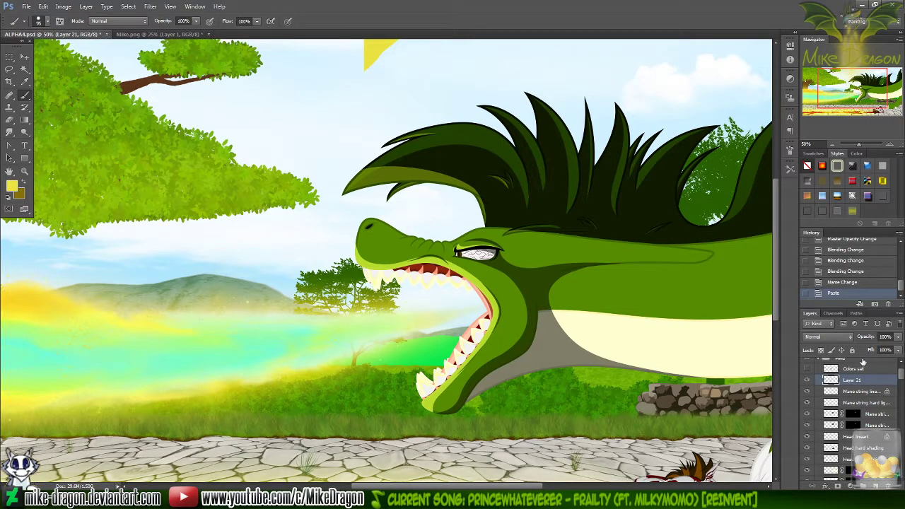
key("ctrl+u")
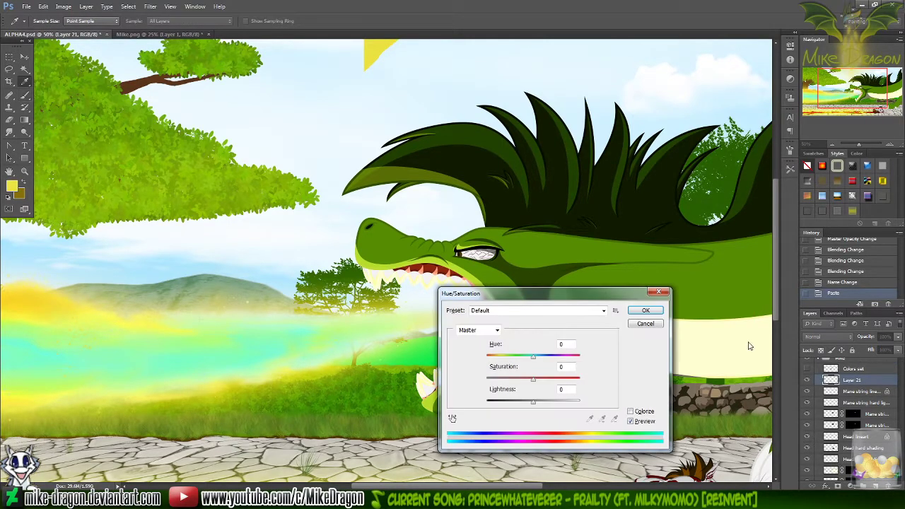
left_click_drag(536, 405, 385, 397)
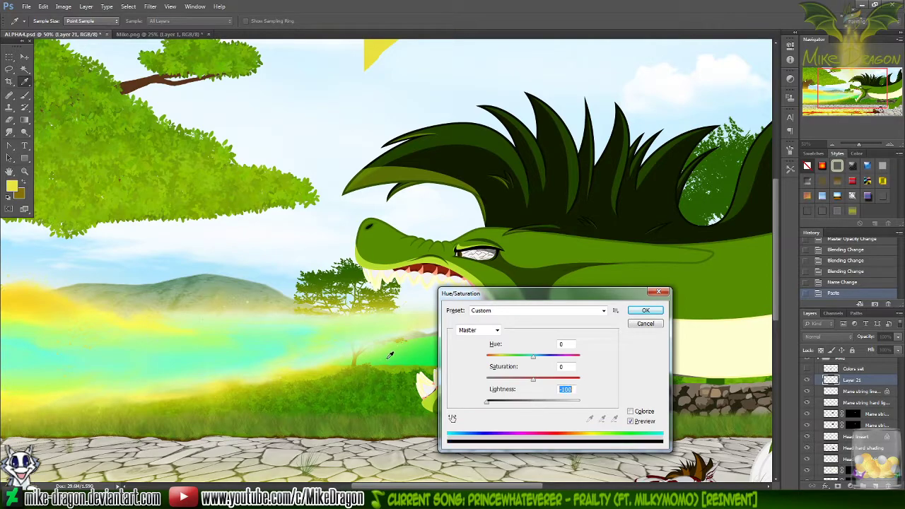
left_click(646, 311)
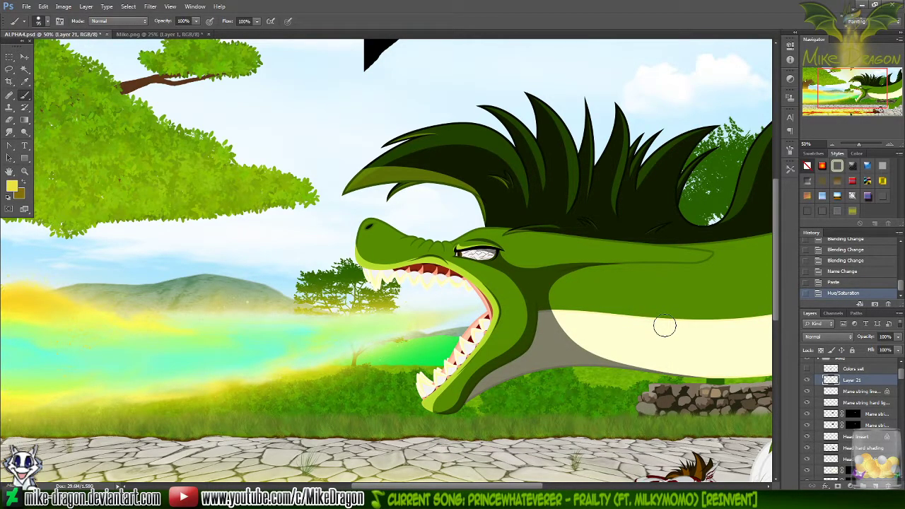
- Check the extent of the pasted corner marks with Free Transform and delete their layer
key("ctrl+minus")
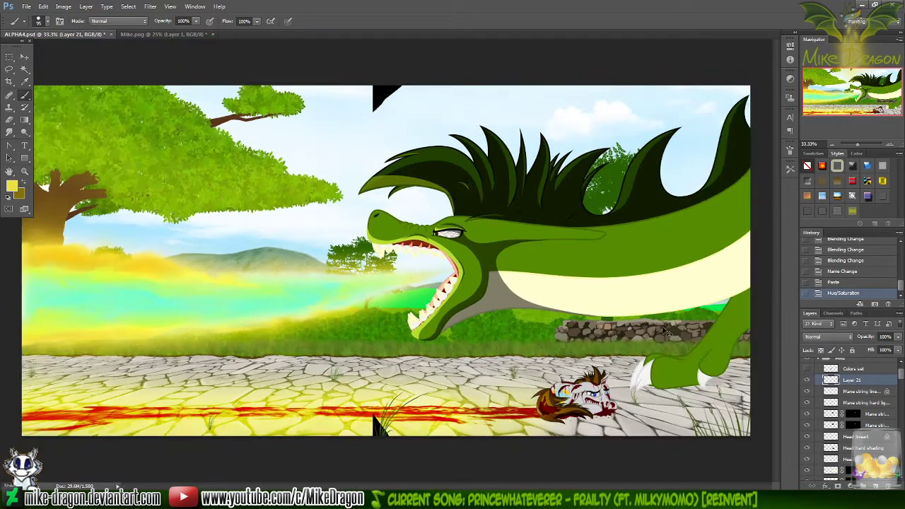
key("v")
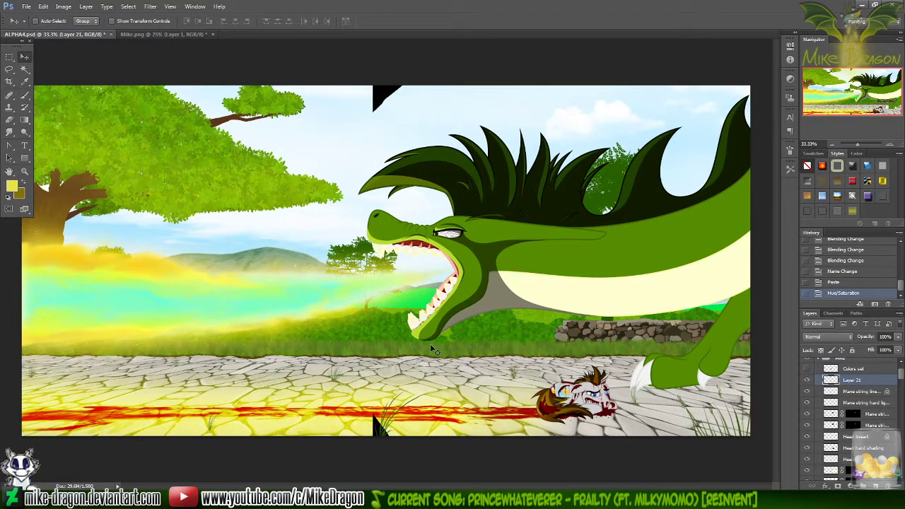
key("ctrl+t")
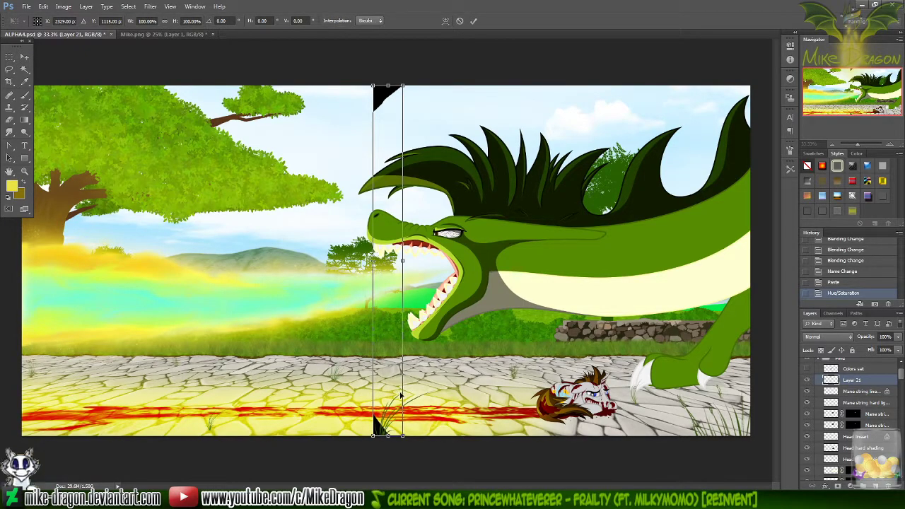
key("Return")
key("Delete")
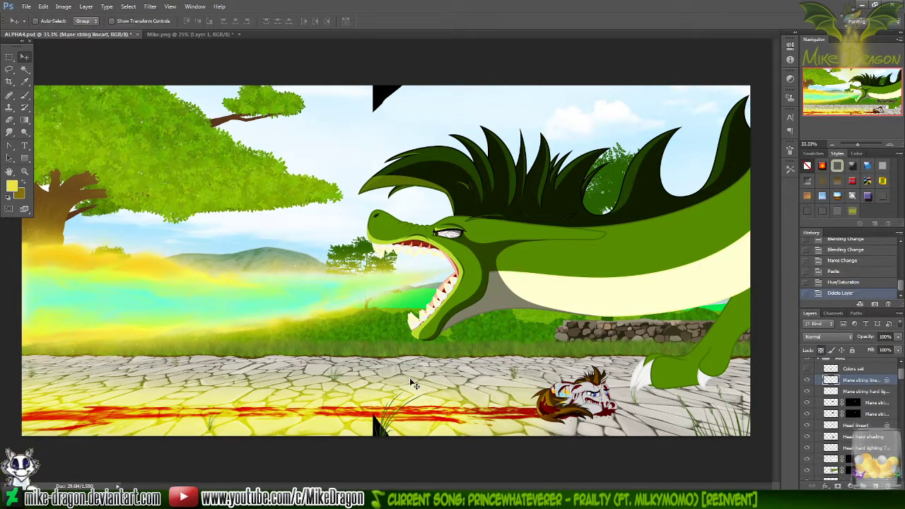
- In Mike.png, merge Layer 1 down into Layer 0 and select the whole canvas for copying
left_click(225, 34)
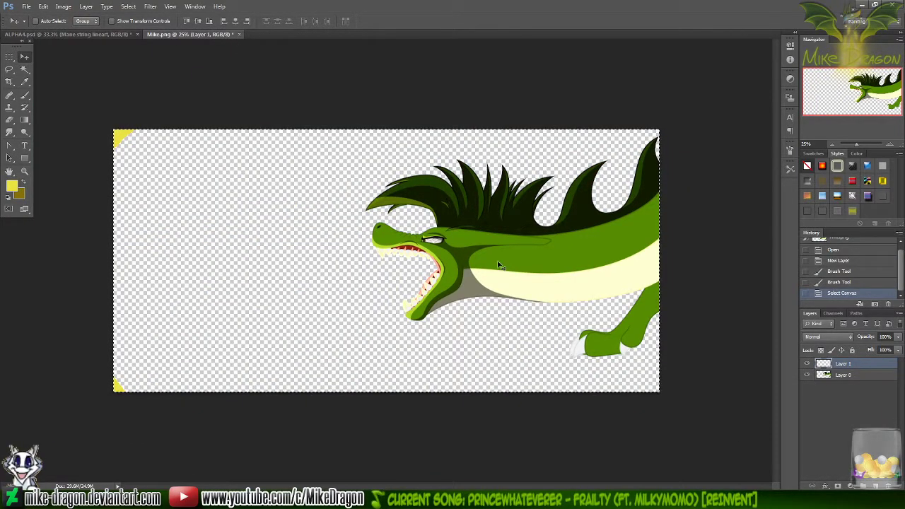
right_click(846, 365)
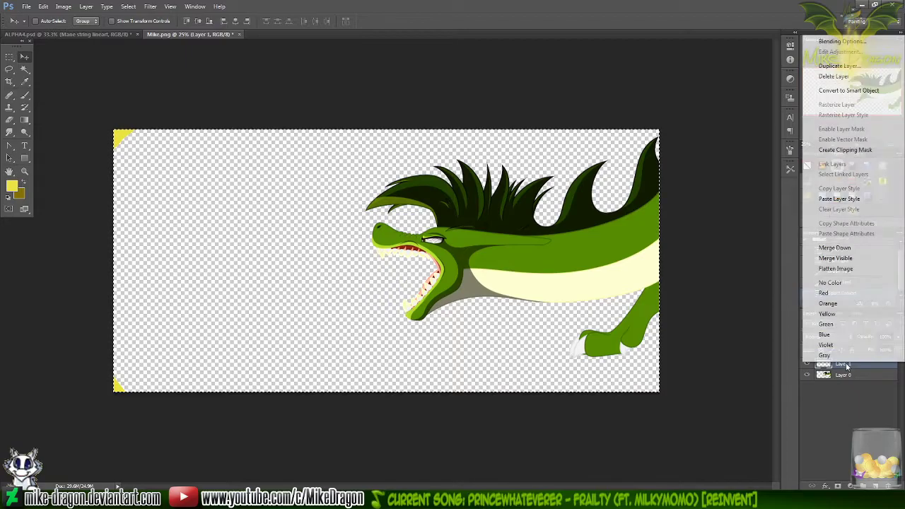
left_click(838, 248)
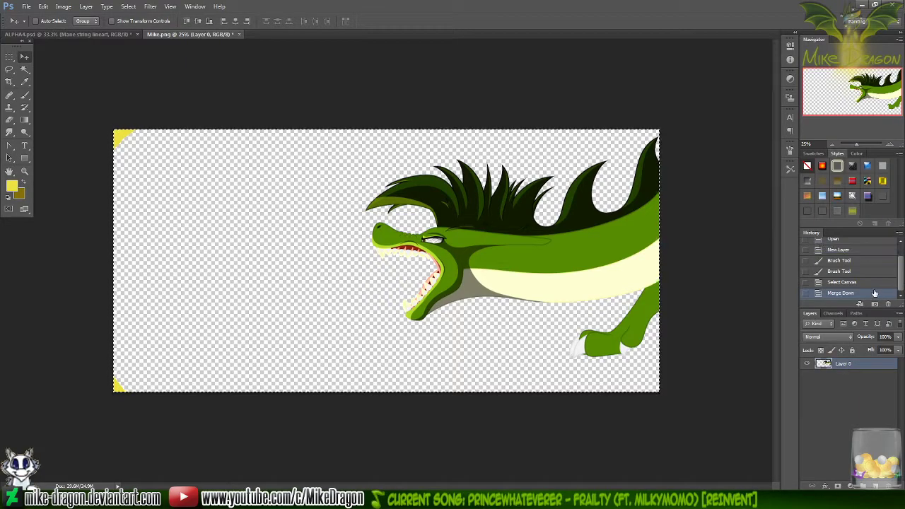
key("ctrl+a")
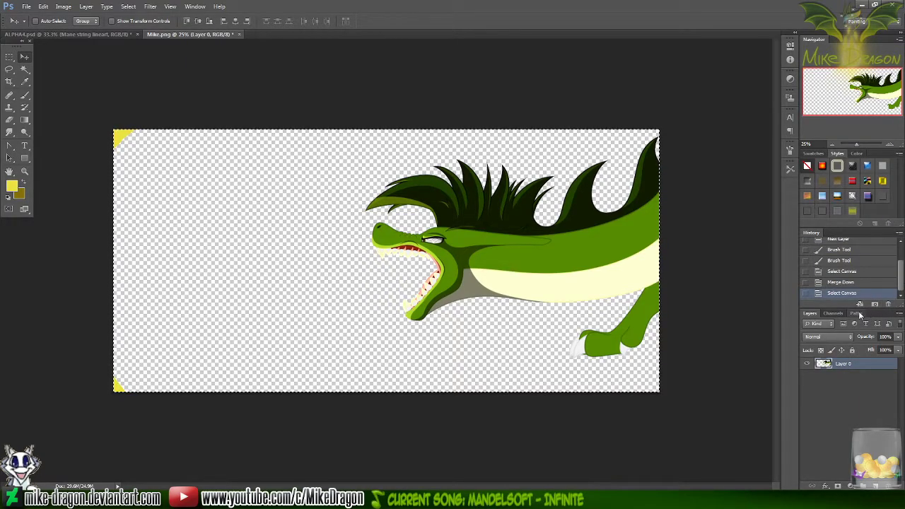
- Paste the merged dragon above Mane string lineart in ALPHA4.psd and turn it black with Hue/Saturation at Lightness -100
left_click(105, 35)
key("ctrl+v")
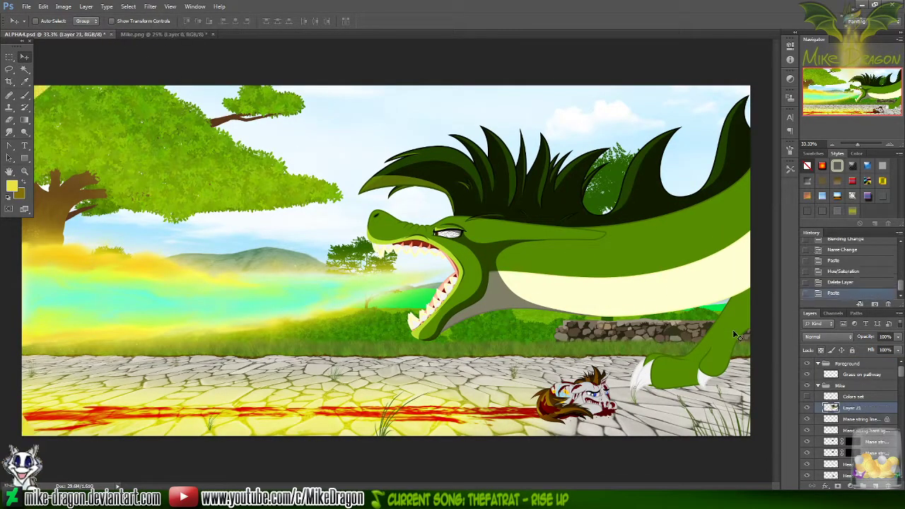
key("ctrl+u")
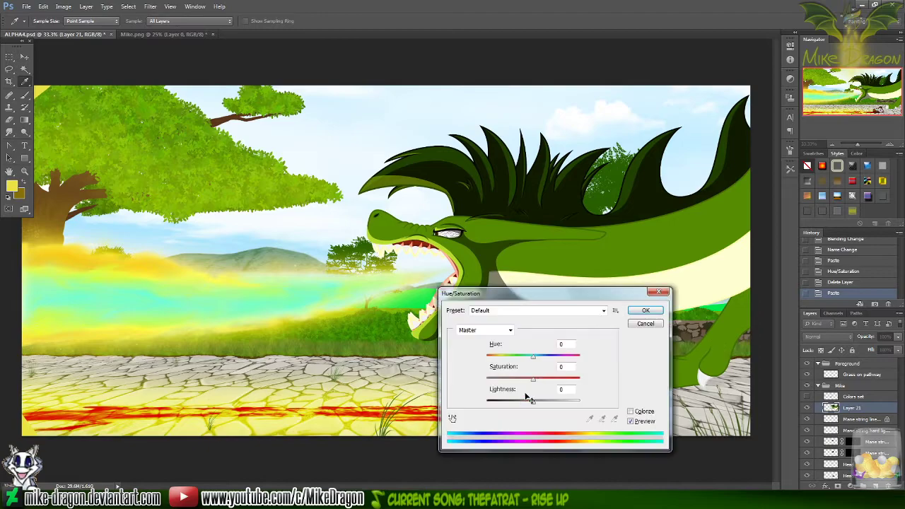
left_click_drag(533, 401, 448, 400)
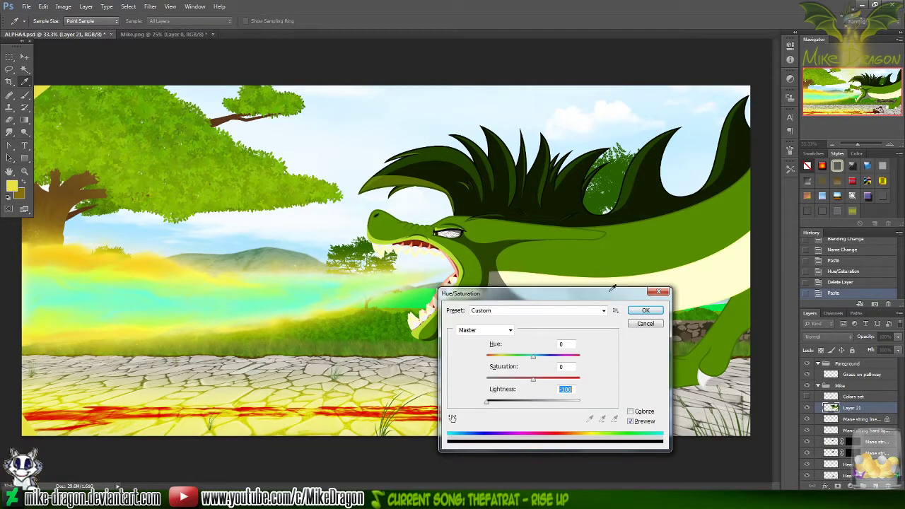
left_click(646, 311)
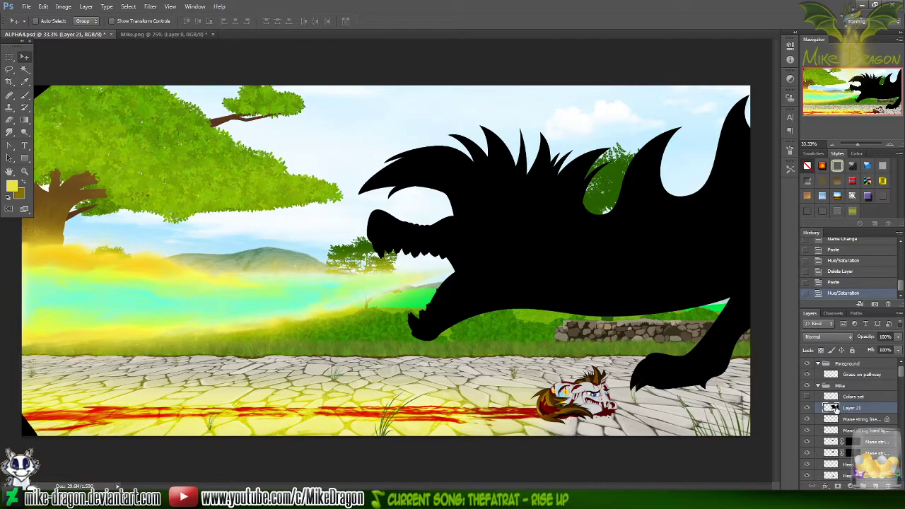
- Clear the stray black corner marks at the canvas's upper-left and lower-left from the silhouette layer using rectangular selections
key("m")
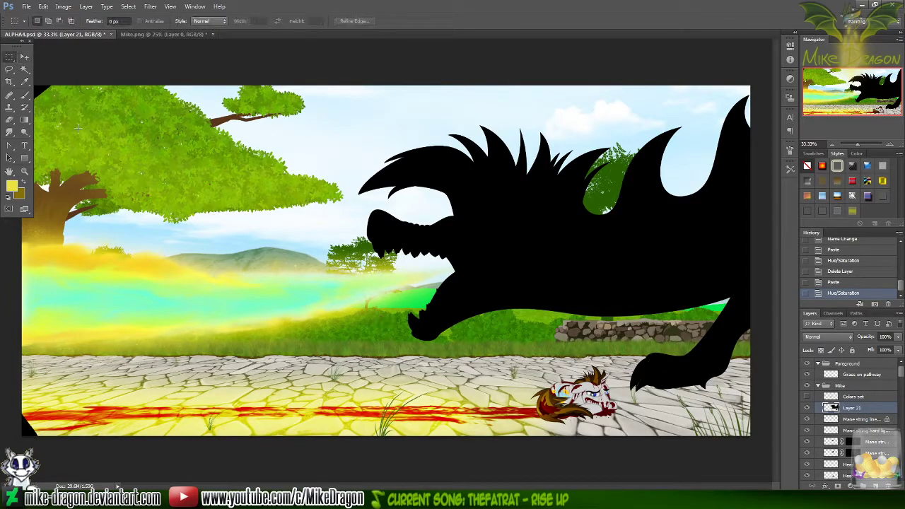
left_click_drag(145, 192, 34, 354)
key("Delete")
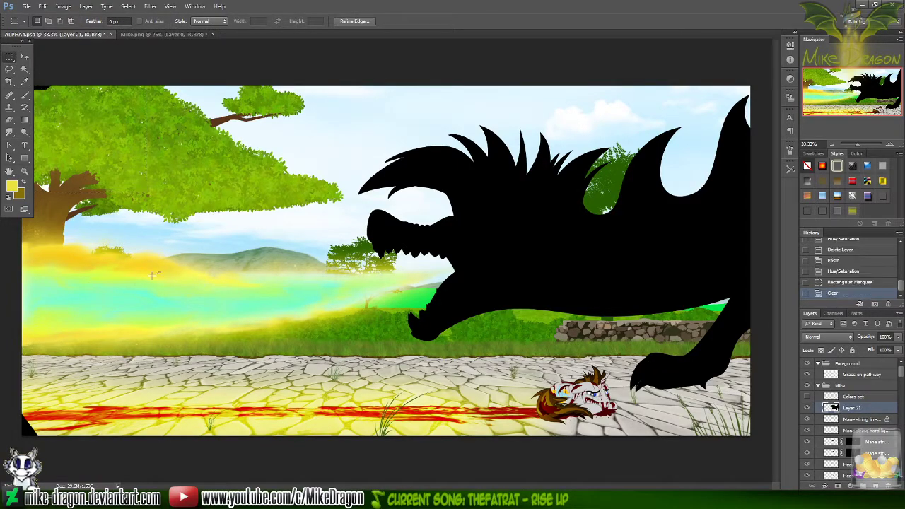
left_click_drag(162, 272, 2, 438)
key("Delete")
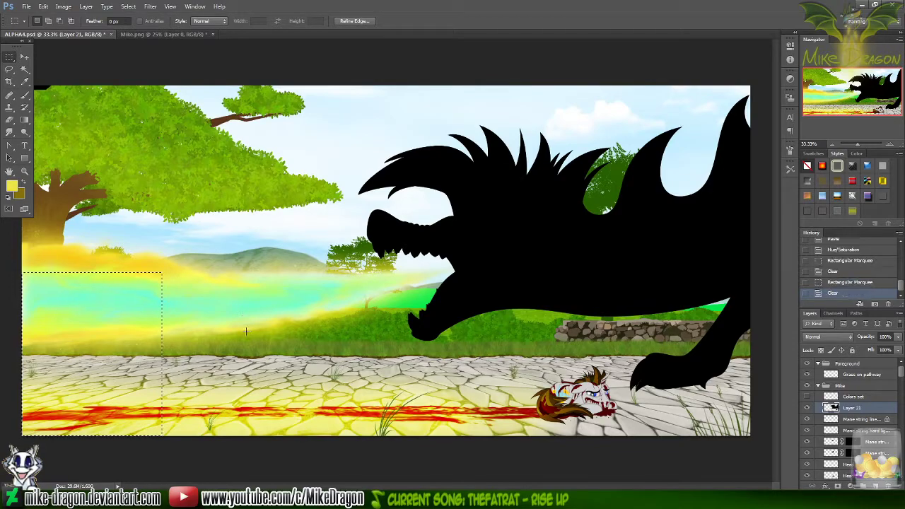
- Select the silhouette's outline, invert the selection, hide Layer 21 and add a new layer directly above Mane string lineart
key("ctrl+a")
key("v")
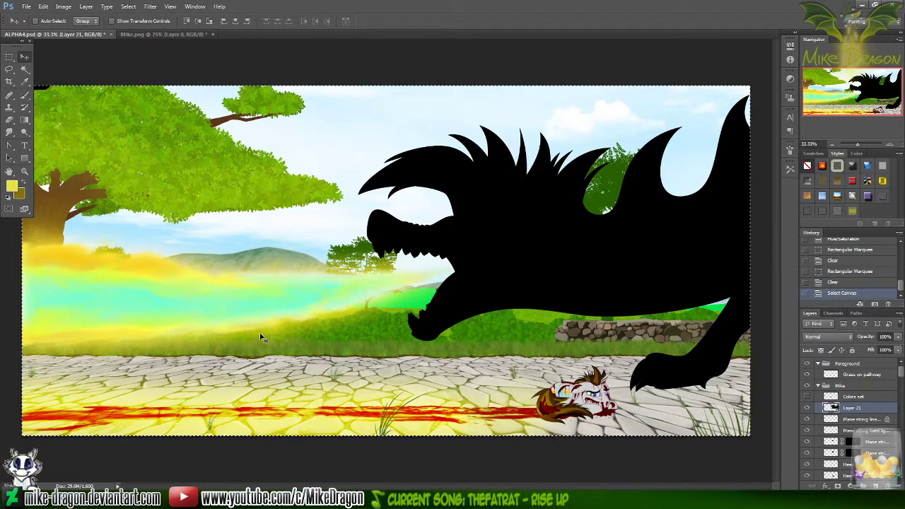
key("Left")
key("ctrl+shift+i")
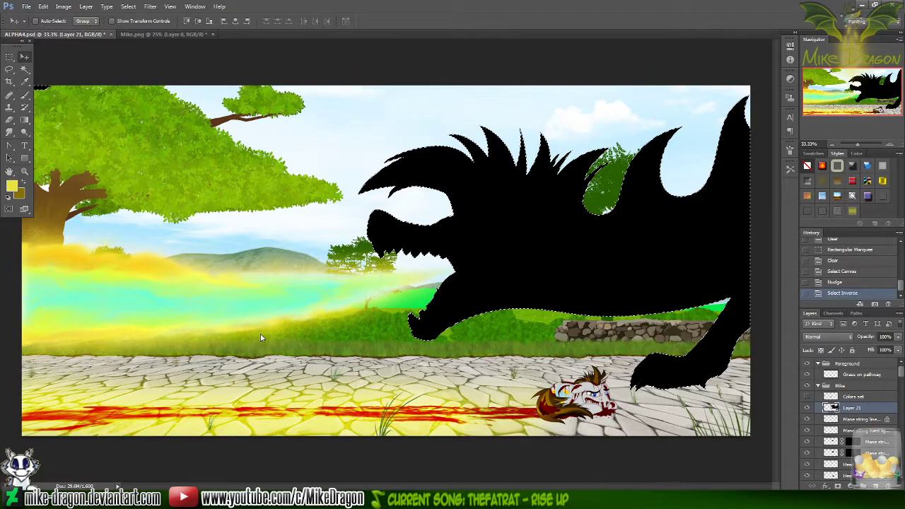
left_click(807, 408)
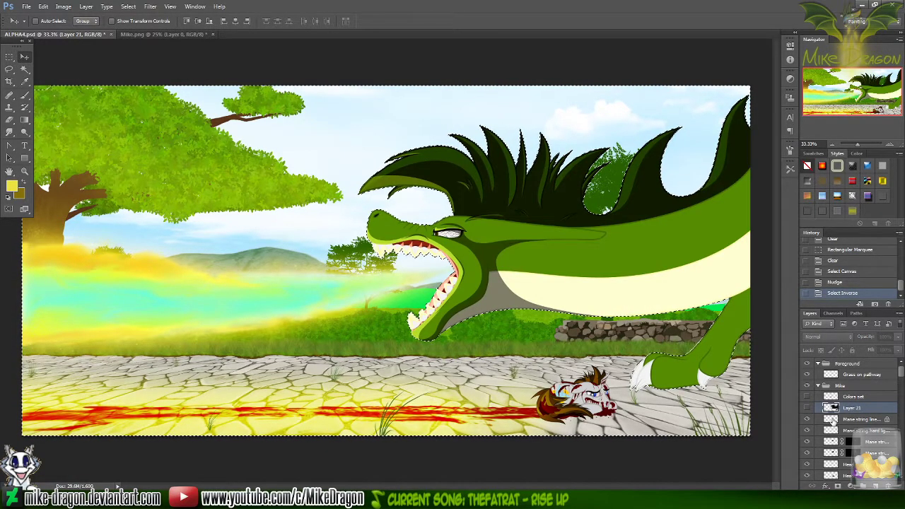
key("ctrl+shift+alt+n")
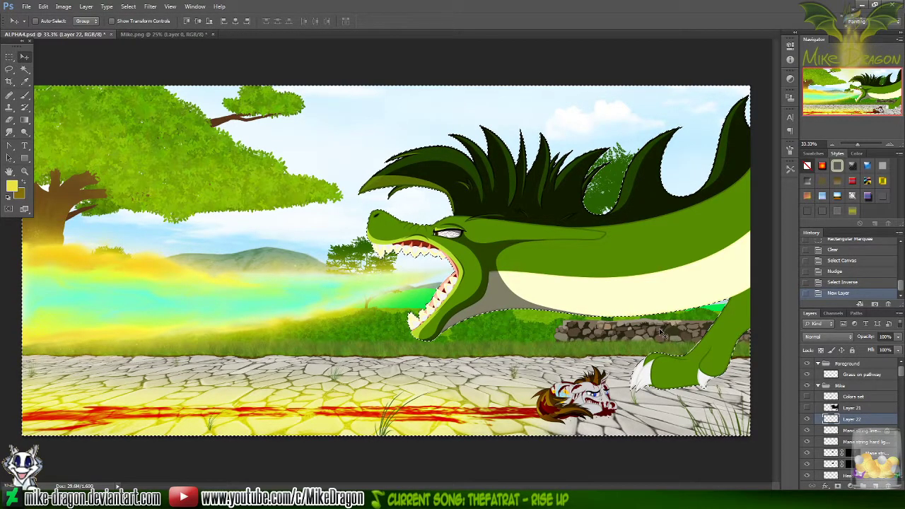
- Set the Brush tool to a soft round tip with 0% hardness and a size of 600 px
key("b")
right_click(432, 357)
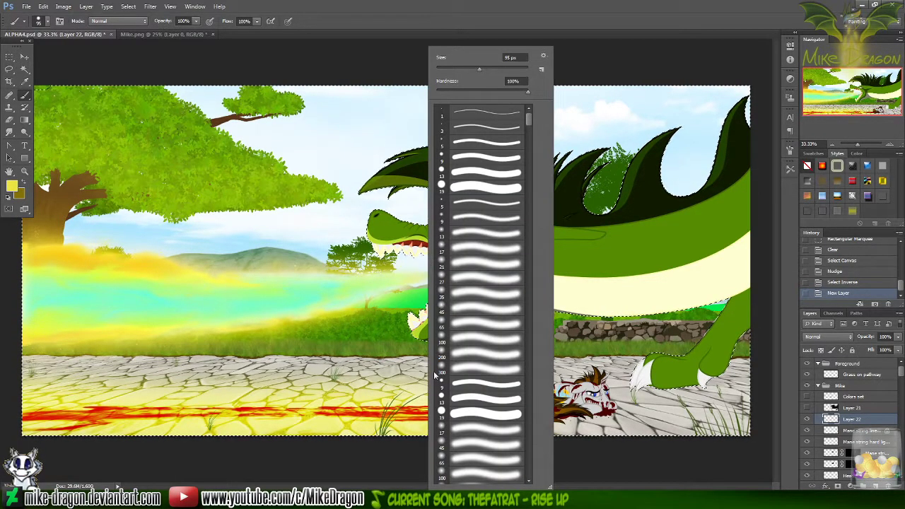
left_click(503, 57)
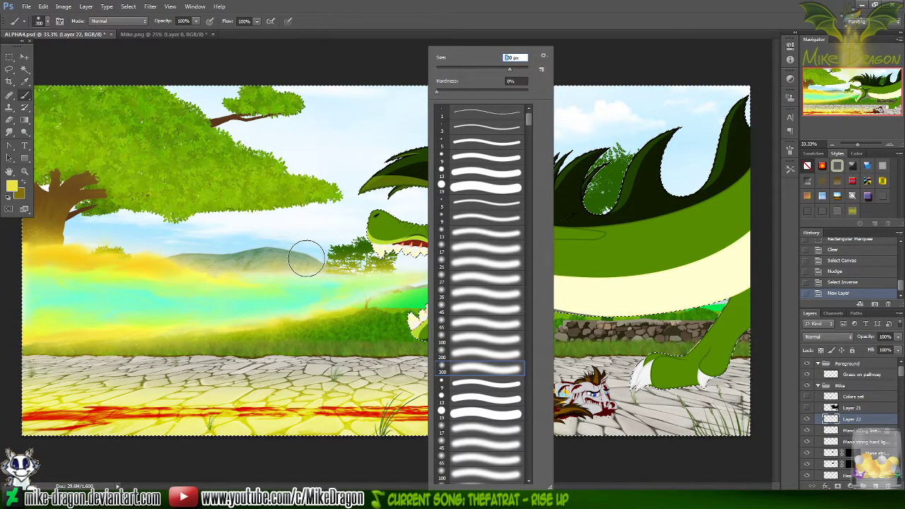
key("bracketright")
key("bracketright")
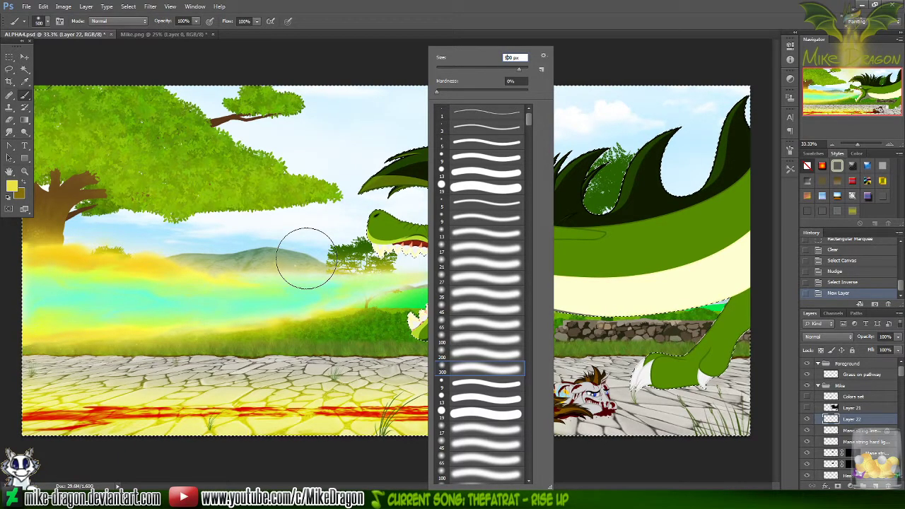
key("bracketright")
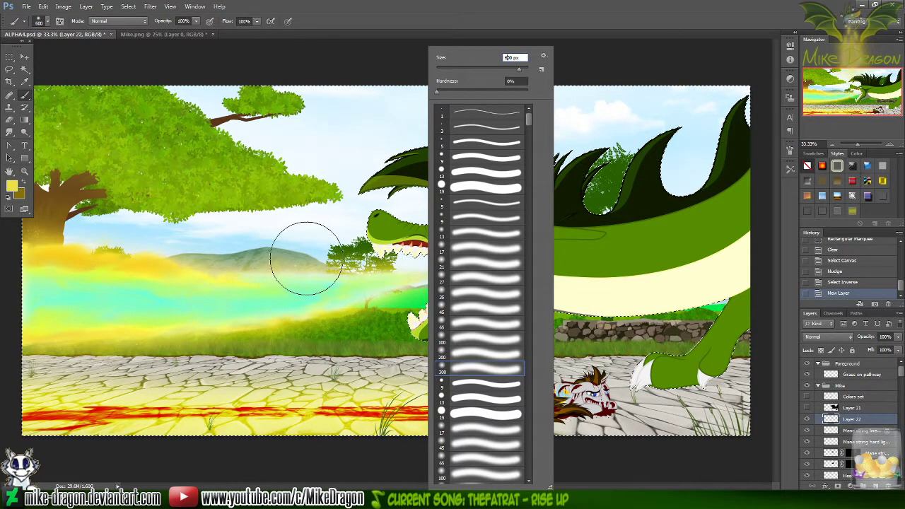
key("Return")
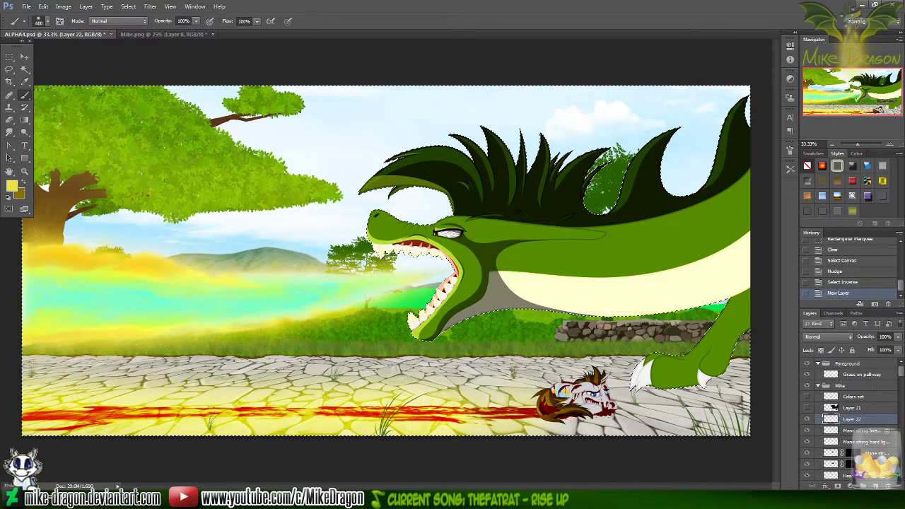
- Try a yellow dab in front of the dragon's mouth, undo it and invert the selection to the dragon's body
left_click(375, 282)
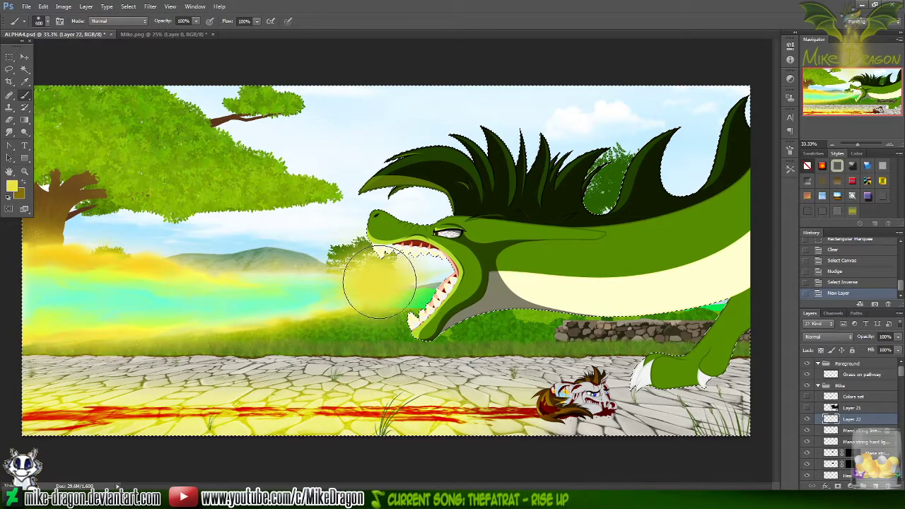
key("ctrl+z")
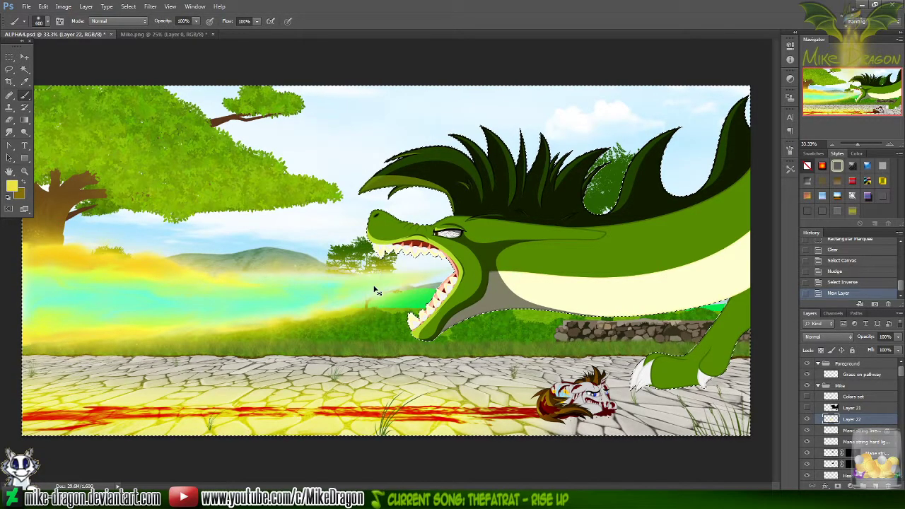
key("ctrl+shift+i")
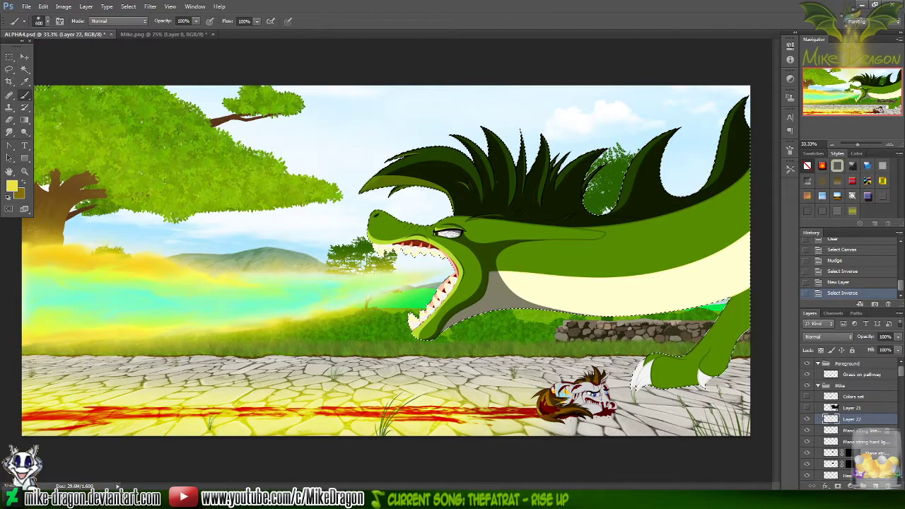
- Paint a soft yellow glow on the dragon's snout, teeth and jaw with the brush at 500 px, then 300 px
right_click(483, 180)
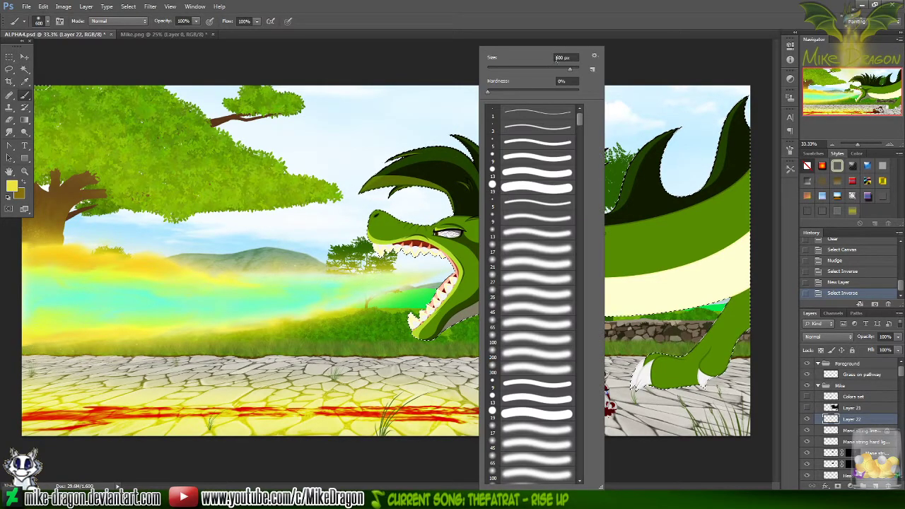
double_click(559, 57)
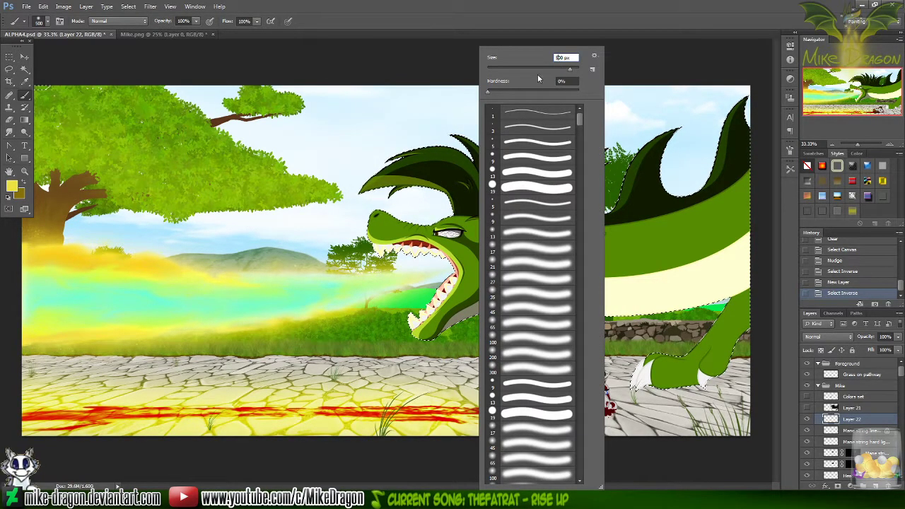
key("Return")
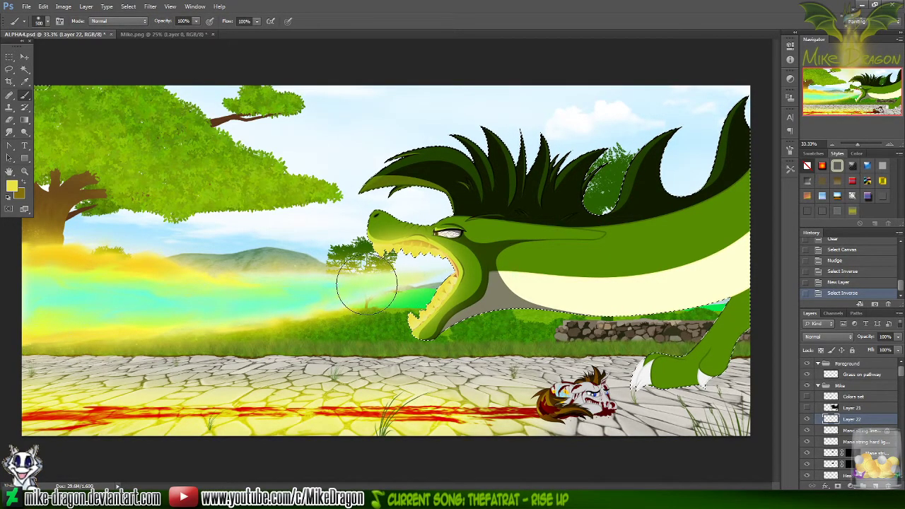
left_click(276, 267)
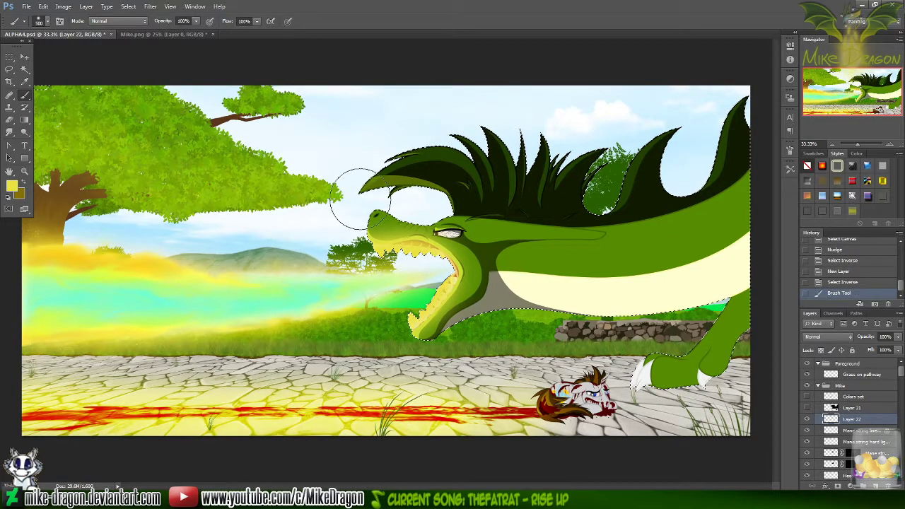
right_click(386, 240)
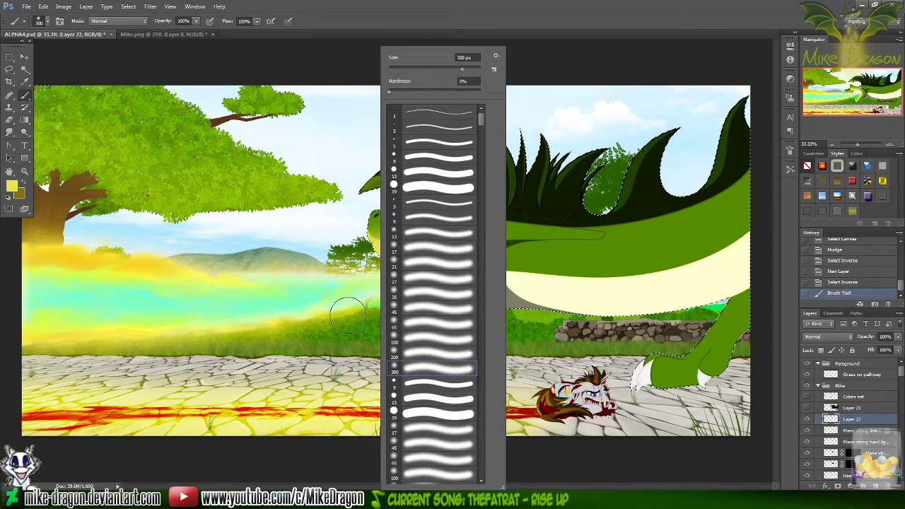
left_click(536, 71)
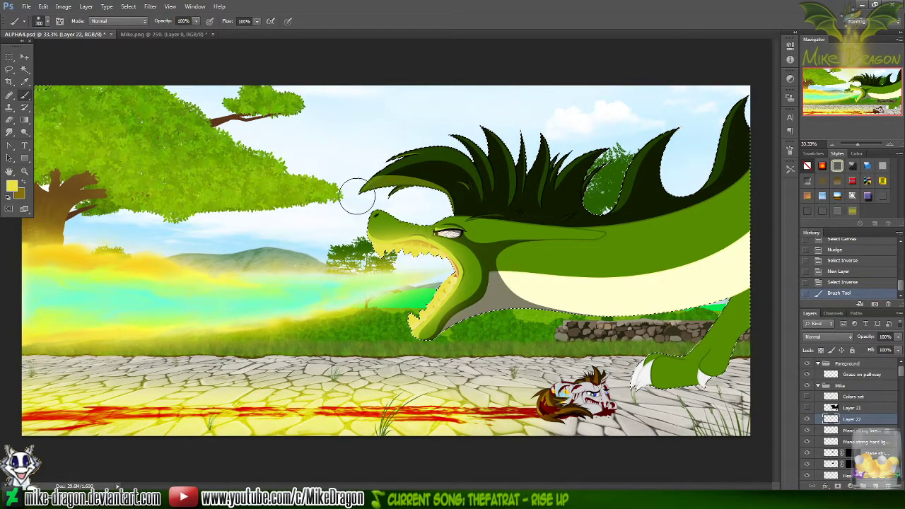
- Show Layer 21, drop the current selection, lasso the front mane and snap the new selection to the silhouette's edge
scroll(363, 188, "up", 2)
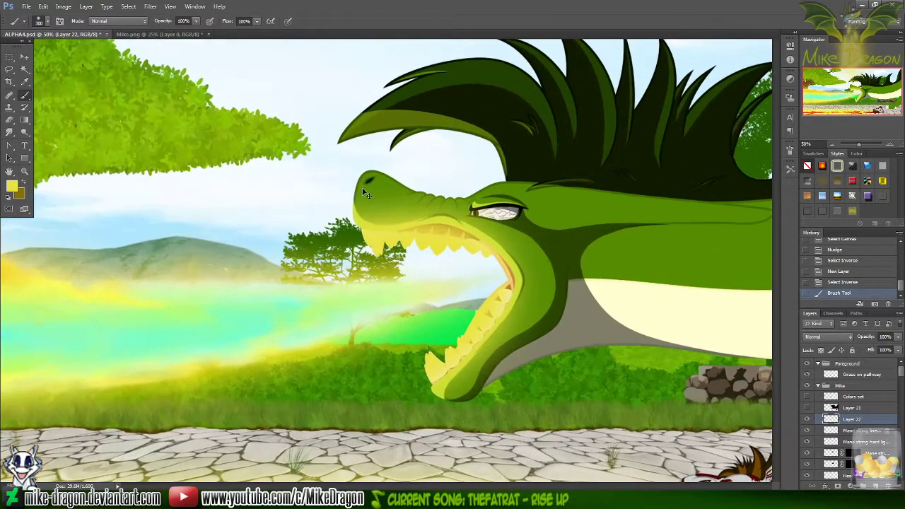
scroll(363, 188, "up", 1)
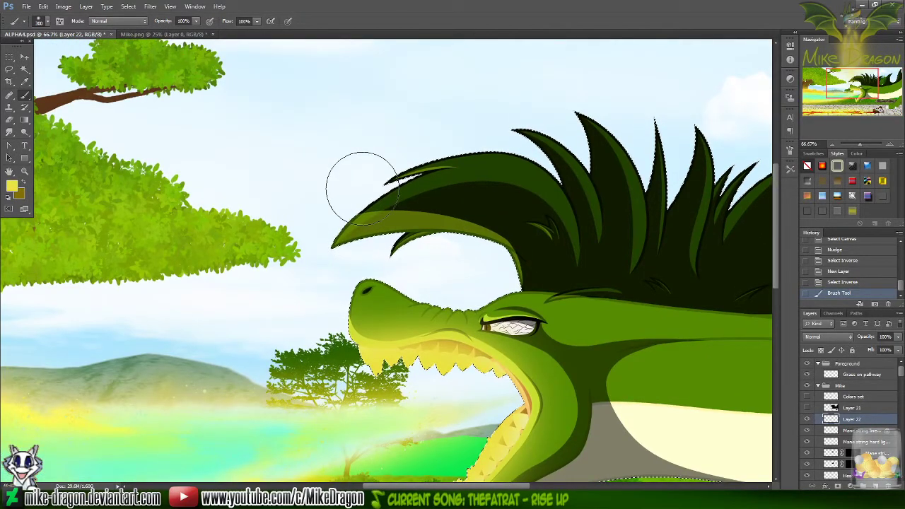
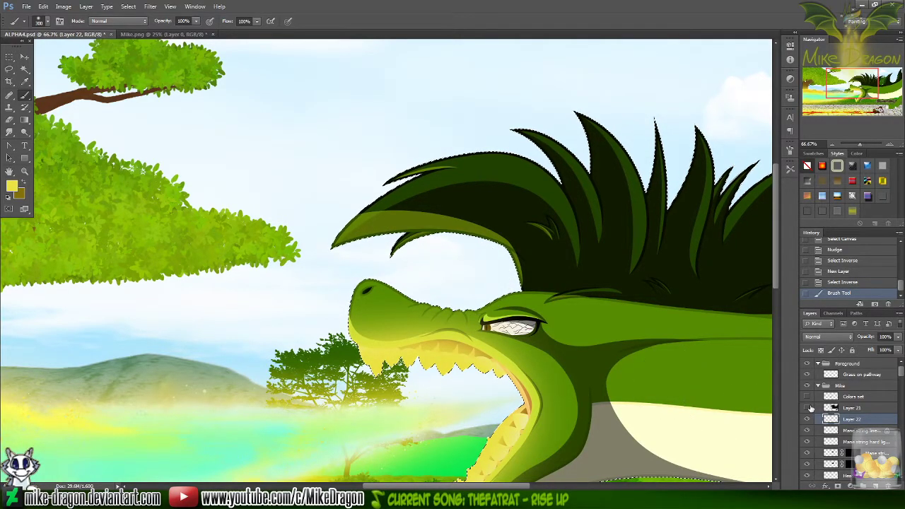
left_click(807, 408)
left_click(831, 408)
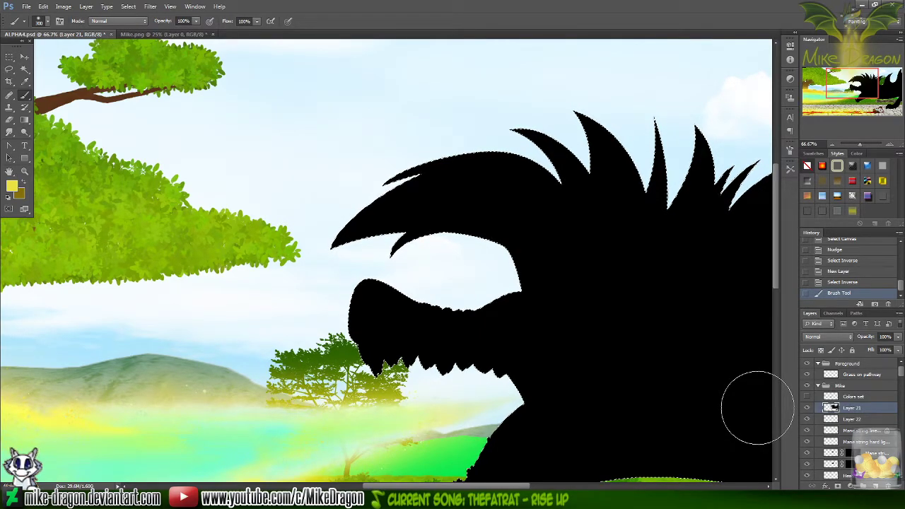
key("l")
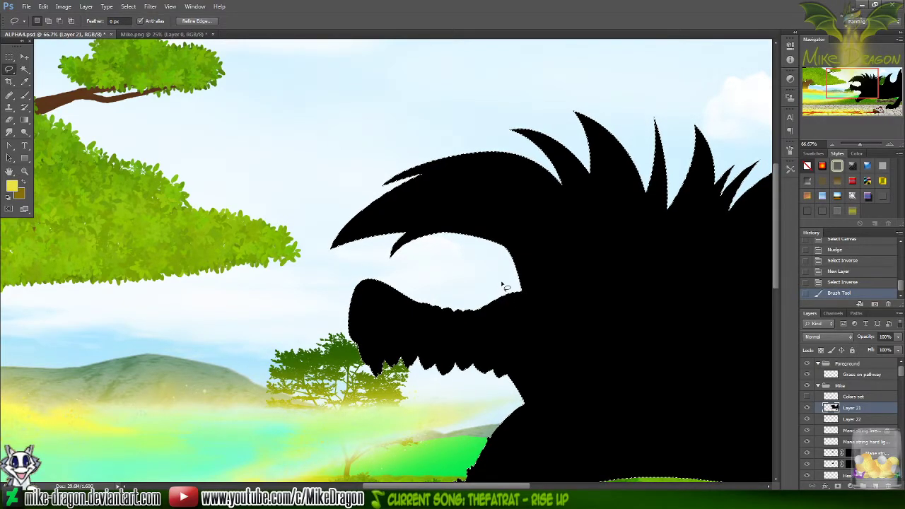
key("ctrl+d")
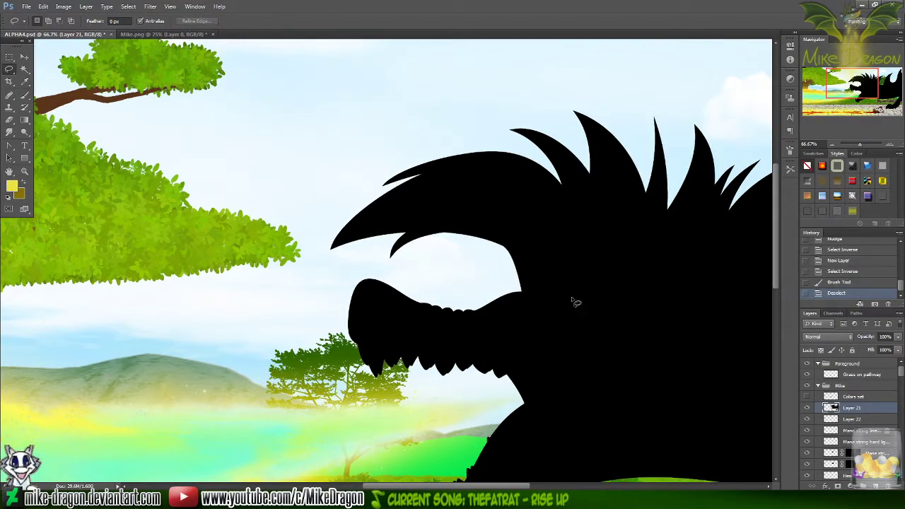
mouse_move(616, 307)
left_mouse_down()
mouse_move(496, 283)
mouse_move(331, 270)
mouse_move(270, 170)
mouse_move(420, 80)
mouse_move(619, 92)
mouse_move(672, 150)
mouse_move(666, 249)
mouse_move(612, 308)
mouse_move(636, 299)
left_mouse_up()
key("v")
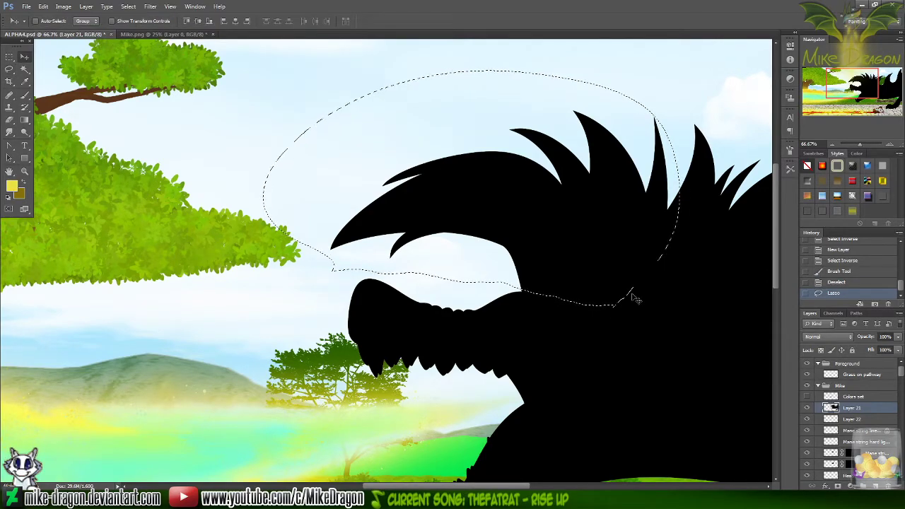
key("Up")
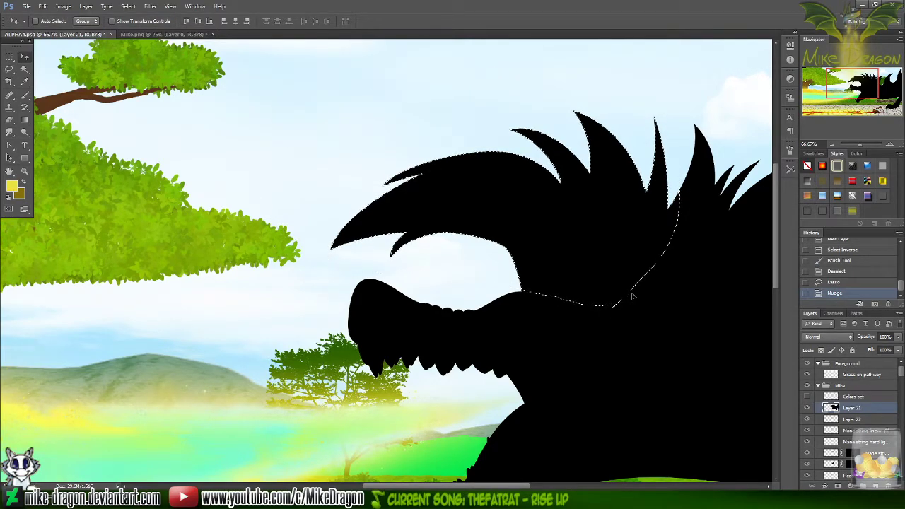
- Hide Layer 21 and brush a soft yellow glow onto the front mane strands on Layer 22 at 400 px
left_click(807, 408)
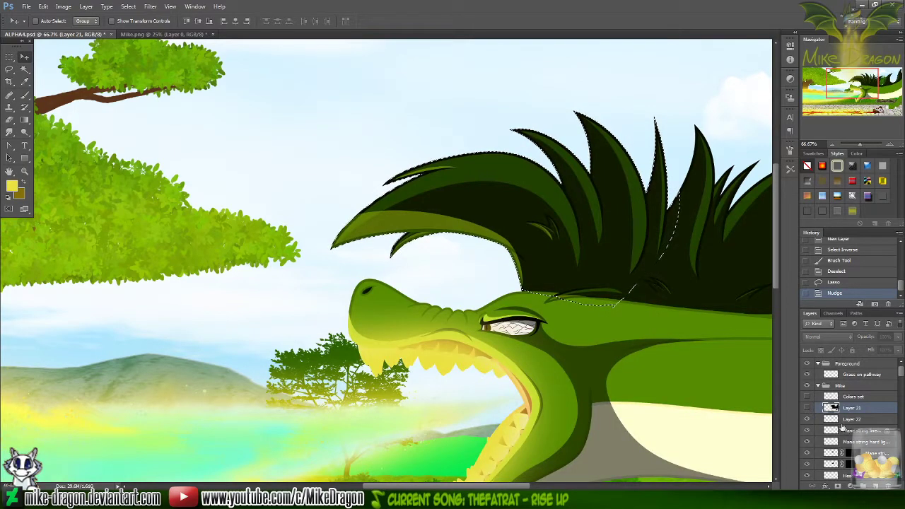
left_click(849, 420)
key("b")
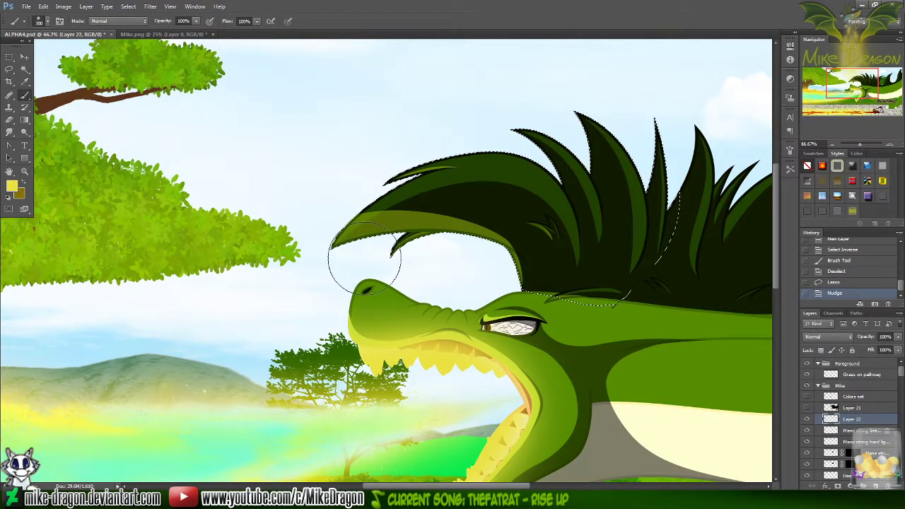
right_click(364, 282)
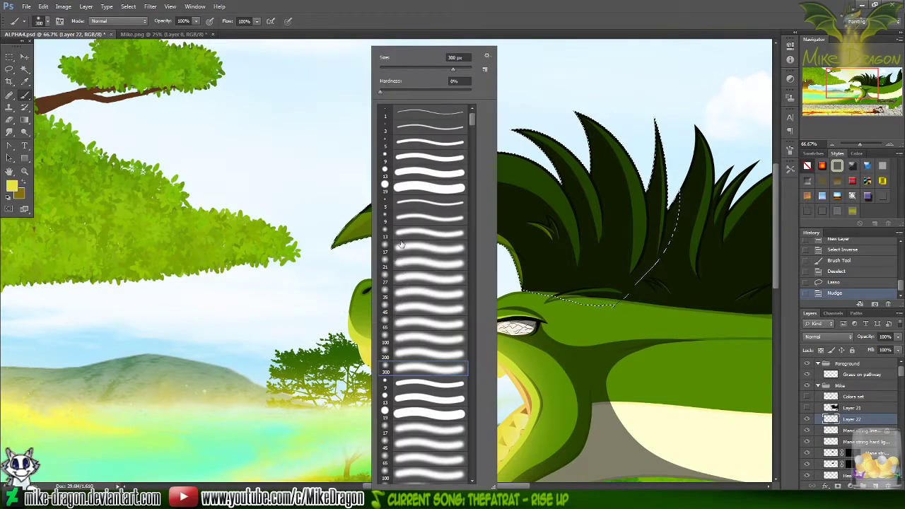
left_click(453, 57)
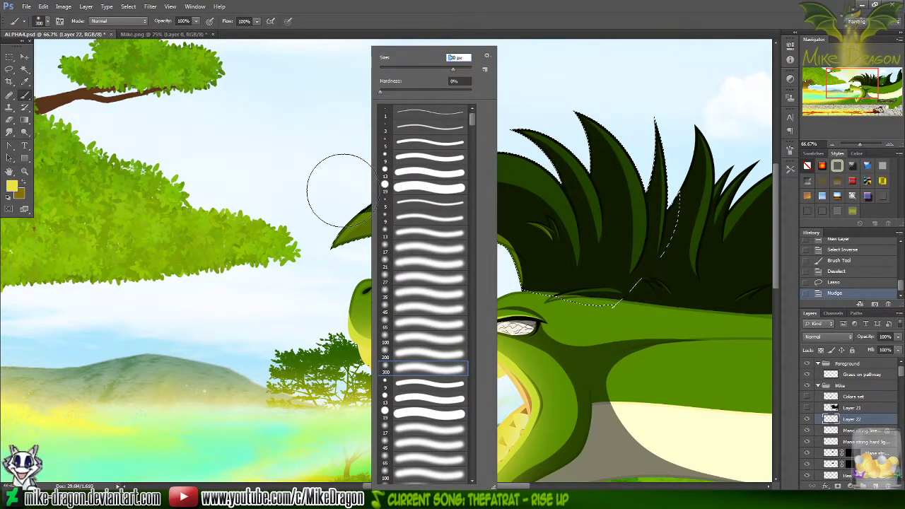
type("400")
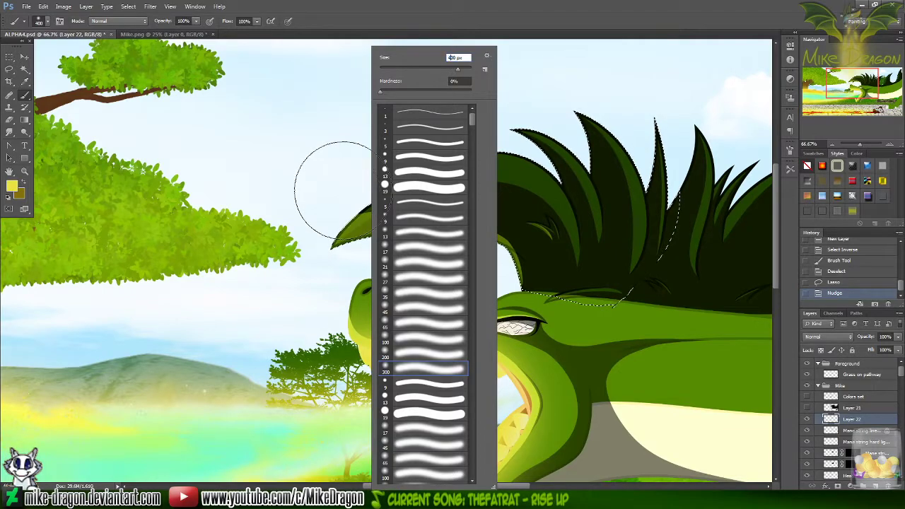
key("Return")
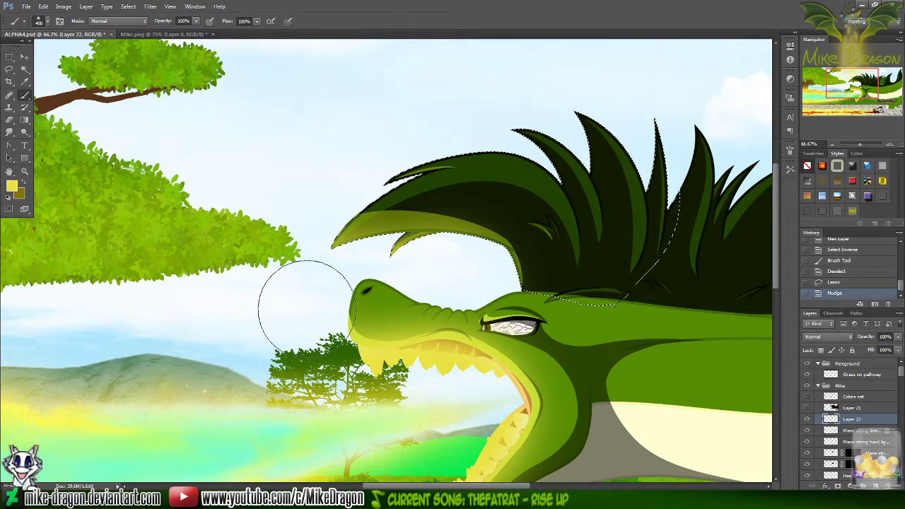
- Finish the soft yellow glow on the front mane with one more brush stroke, deselect, and check the glow's edges up close
mouse_move(356, 322)
left_mouse_down()
mouse_move(321, 358)
mouse_move(328, 391)
mouse_move(384, 414)
left_mouse_up()
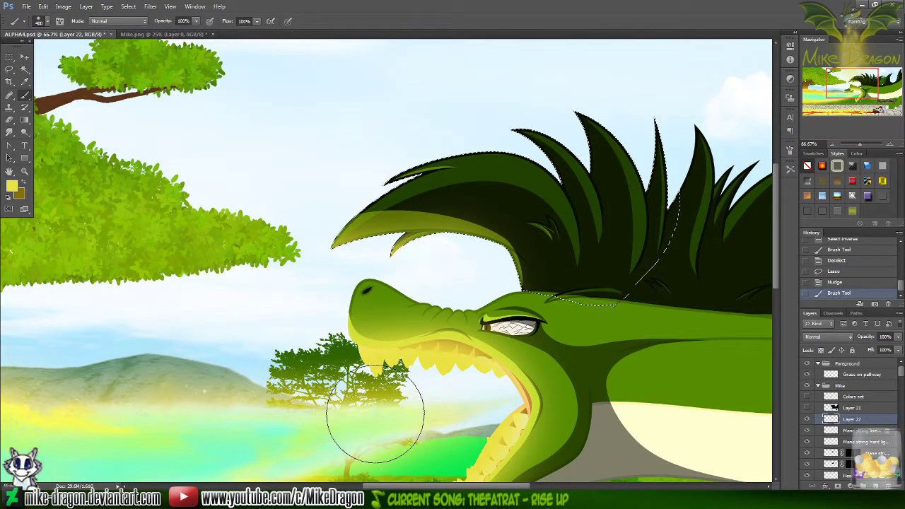
key("Return")
key("ctrl+d")
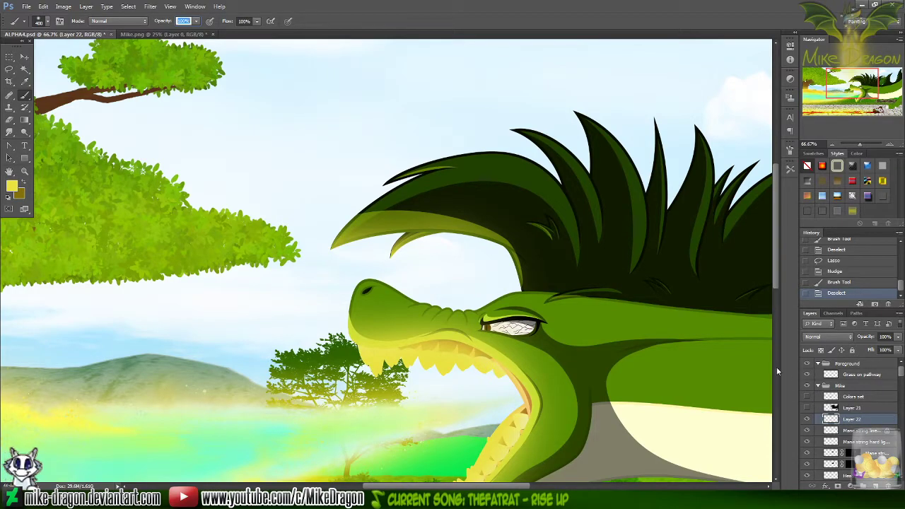
key("ctrl+plus")
key("ctrl+plus")
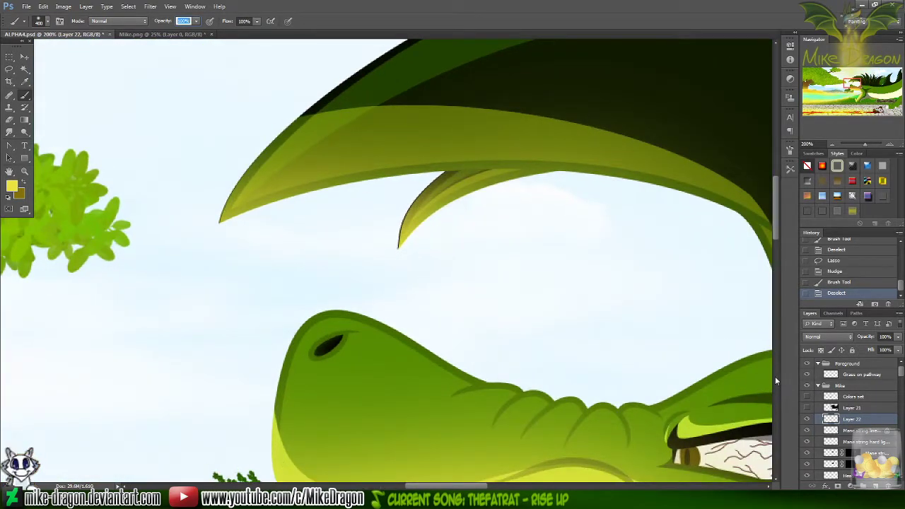
key("ctrl+minus")
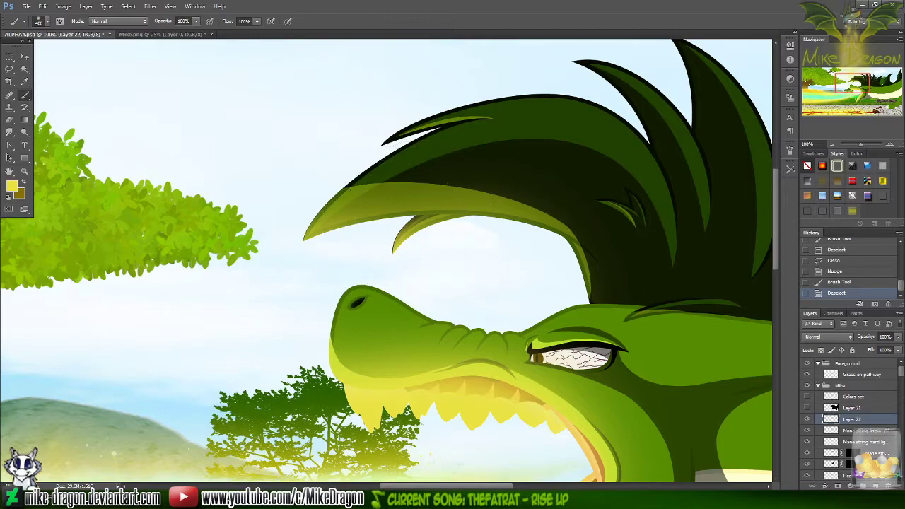
key("ctrl+plus")
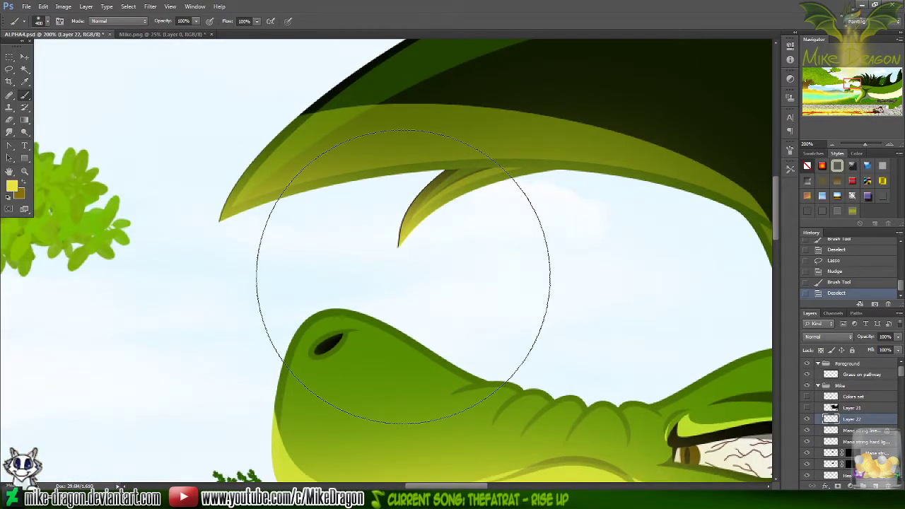
- Restore the mane selection, nudge the selected glow on Layer 22 slightly downward with the Move tool, and deselect
key("ctrl+z")
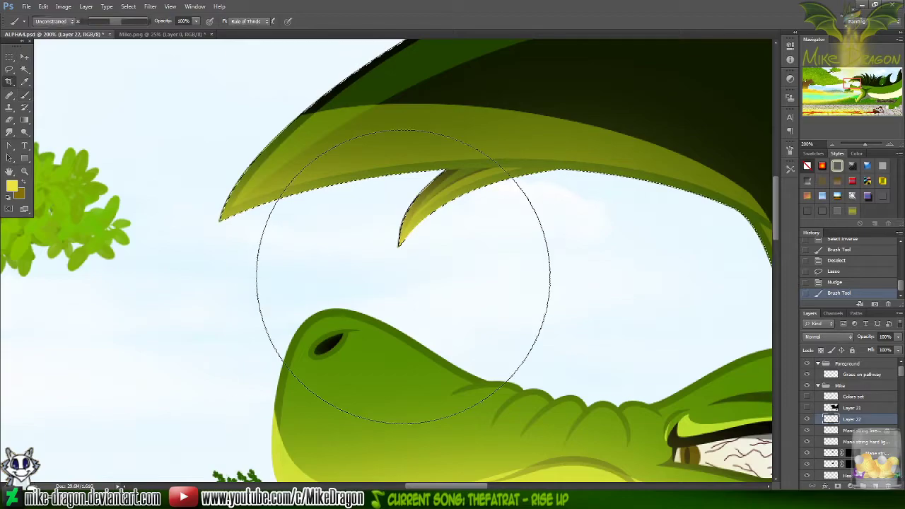
key("c")
key("ctrl+d")
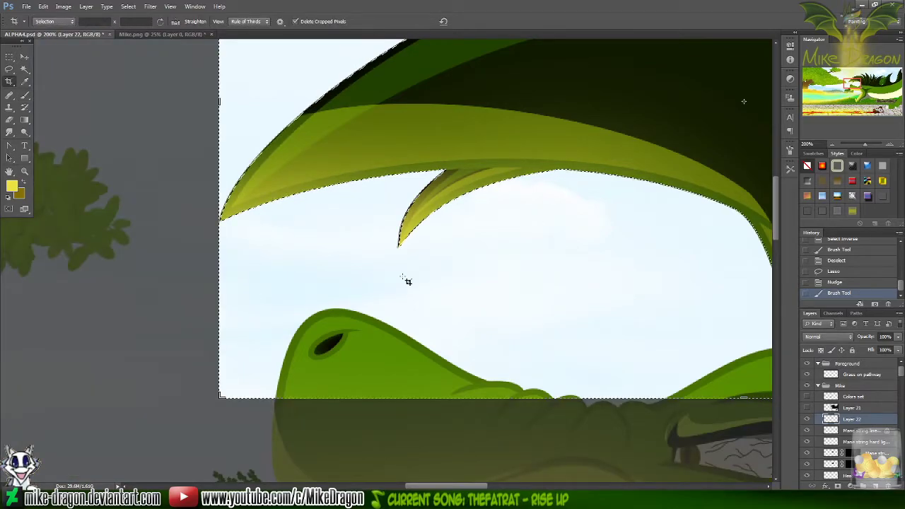
key("ctrl+z")
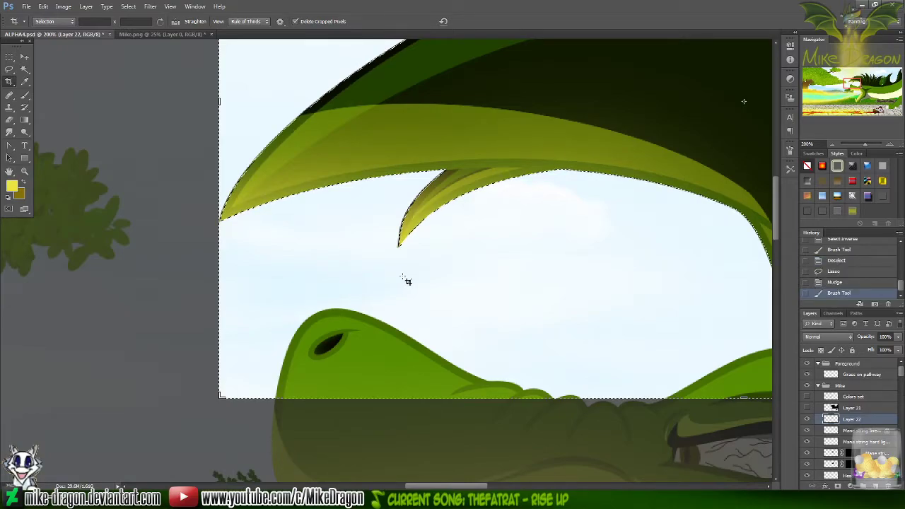
key("v")
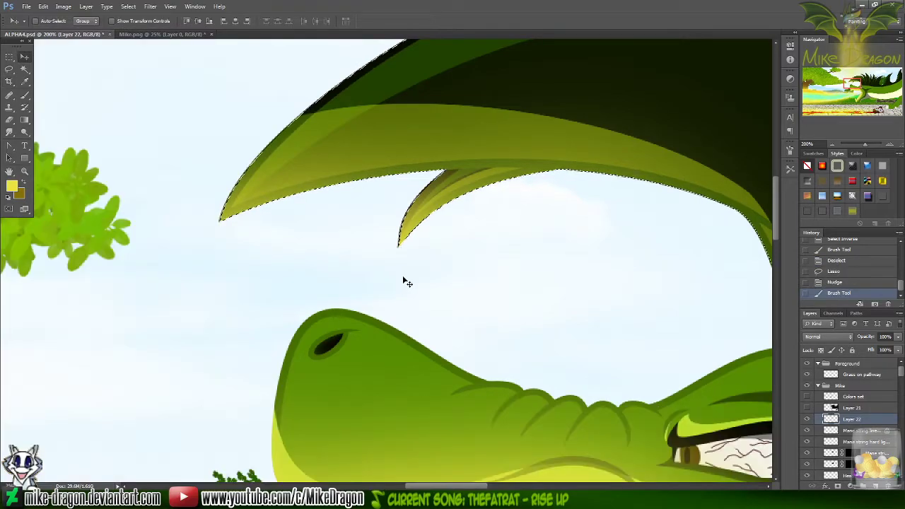
key("Down")
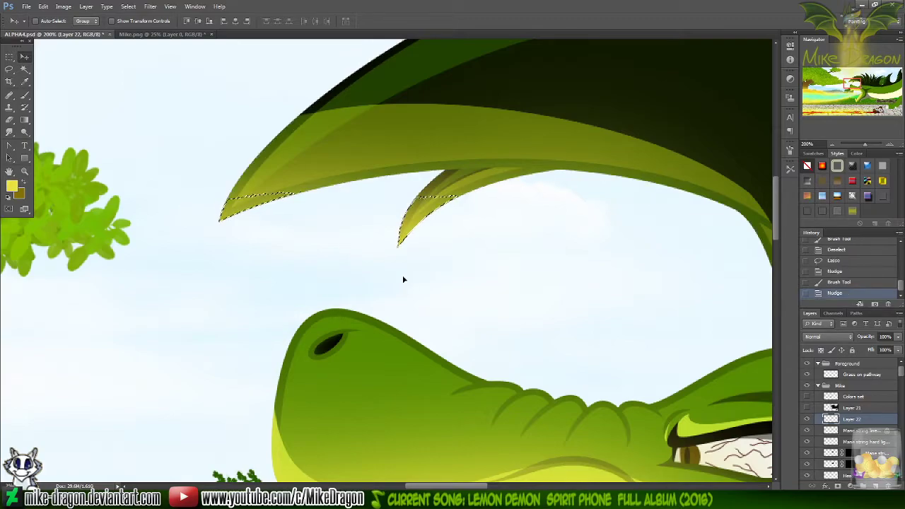
key("ctrl+d")
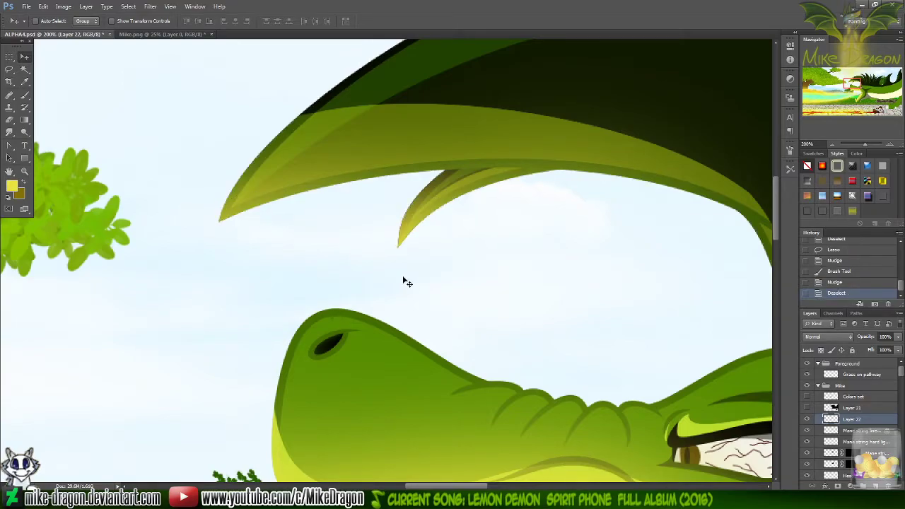
- Paste the copied layer style onto Layer 22, giving the glow Vivid Light blending at 80% opacity, and review the dragon's head
right_click(849, 422)
left_click(852, 252)
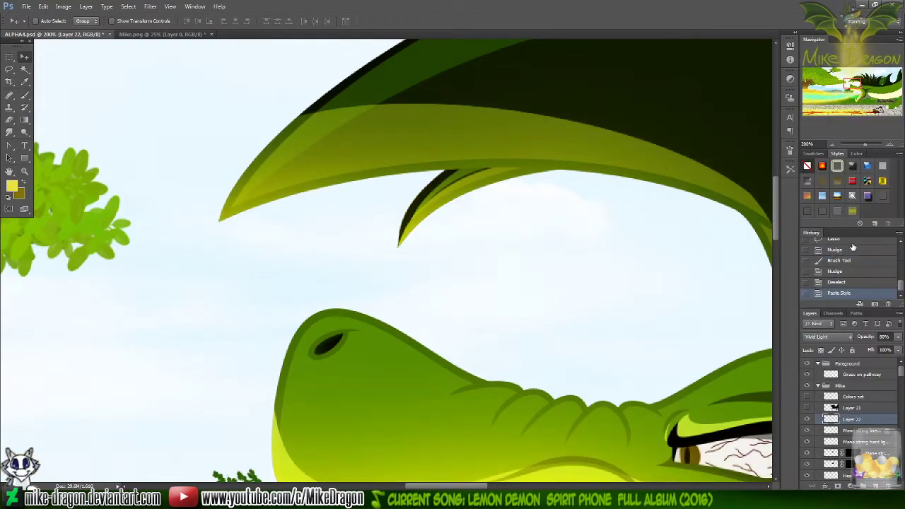
key("ctrl+minus")
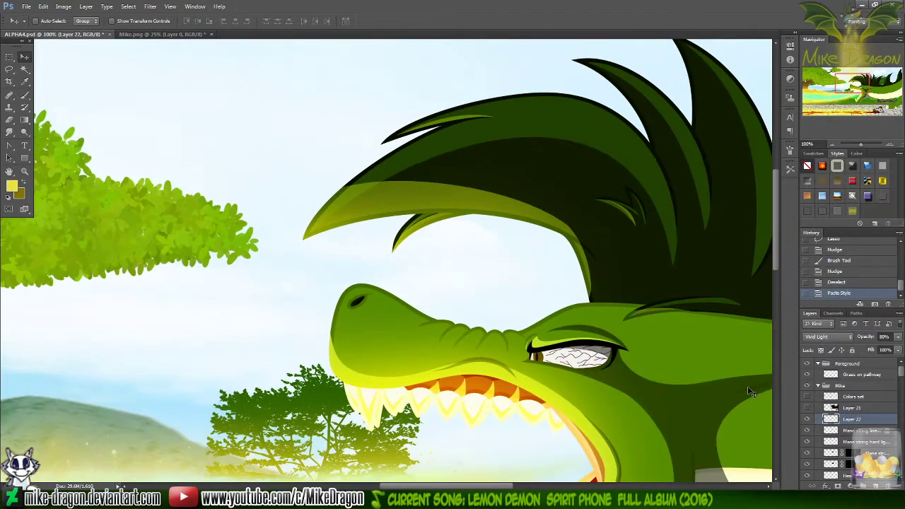
left_click_drag(850, 81, 855, 91)
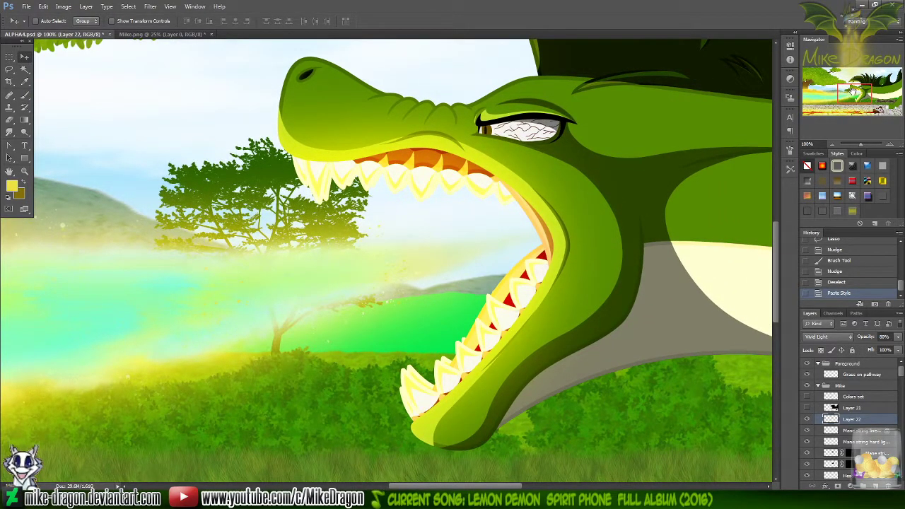
key("ctrl+minus")
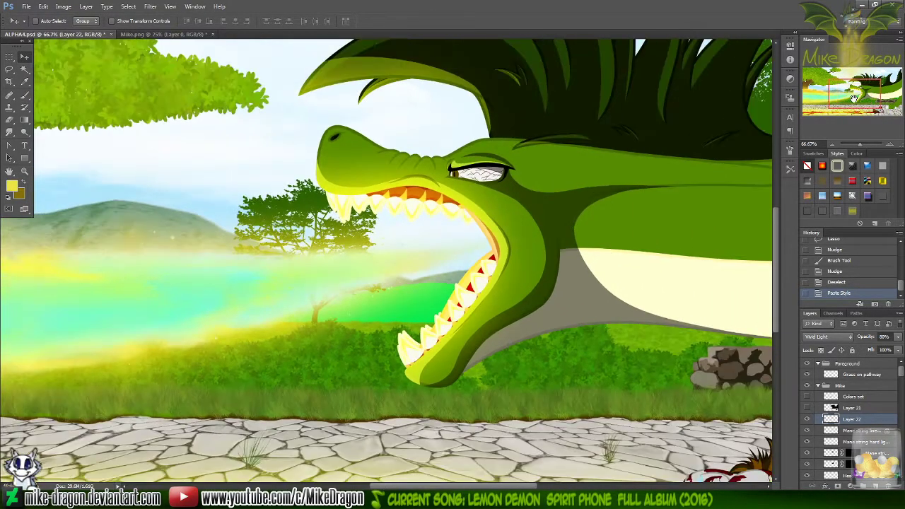
left_click_drag(847, 104, 874, 96)
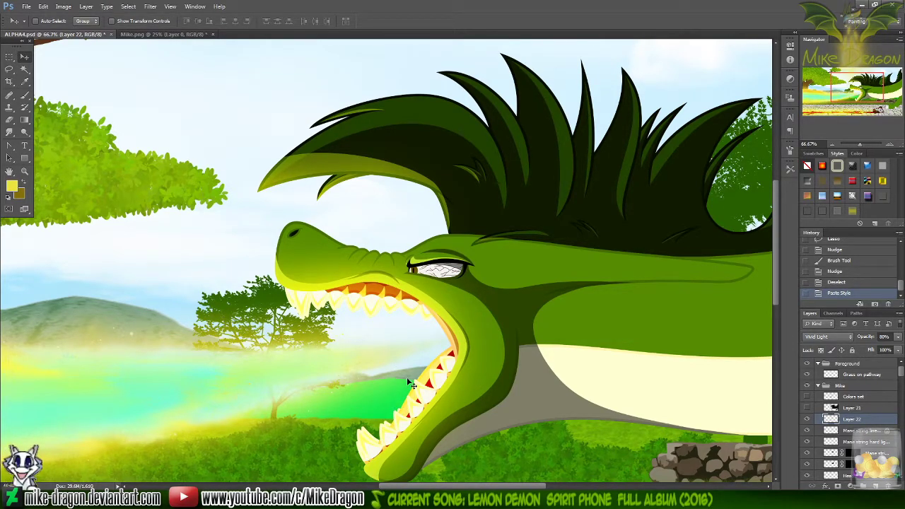
- Try the Difference and Overlay blend modes on the Layer 22 glow
left_click(816, 338)
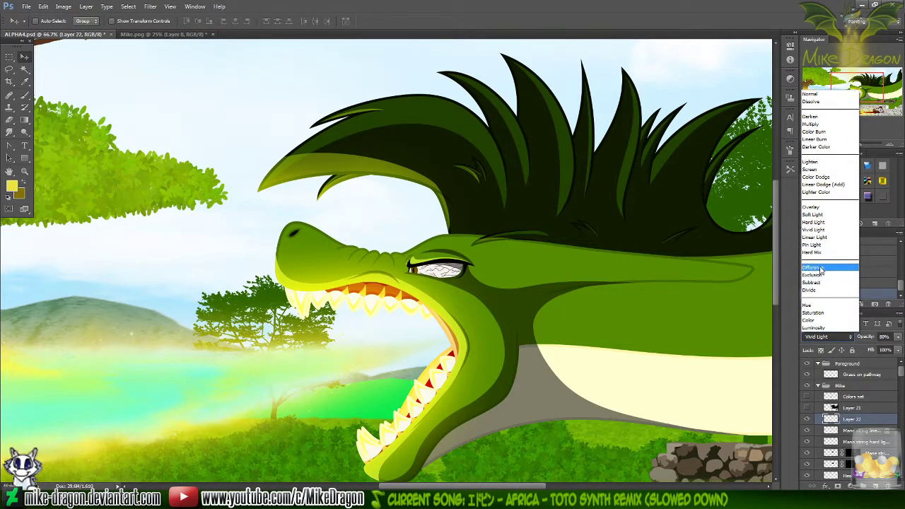
left_click(821, 270)
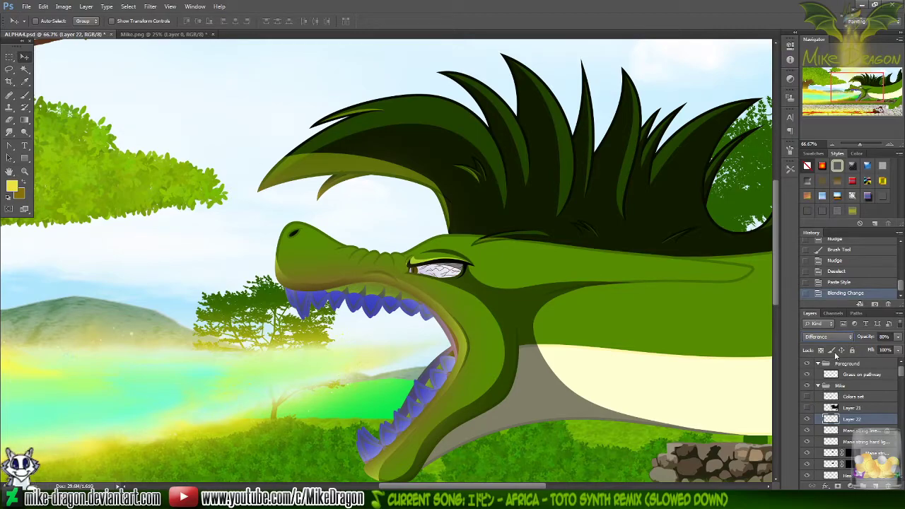
left_click(840, 337)
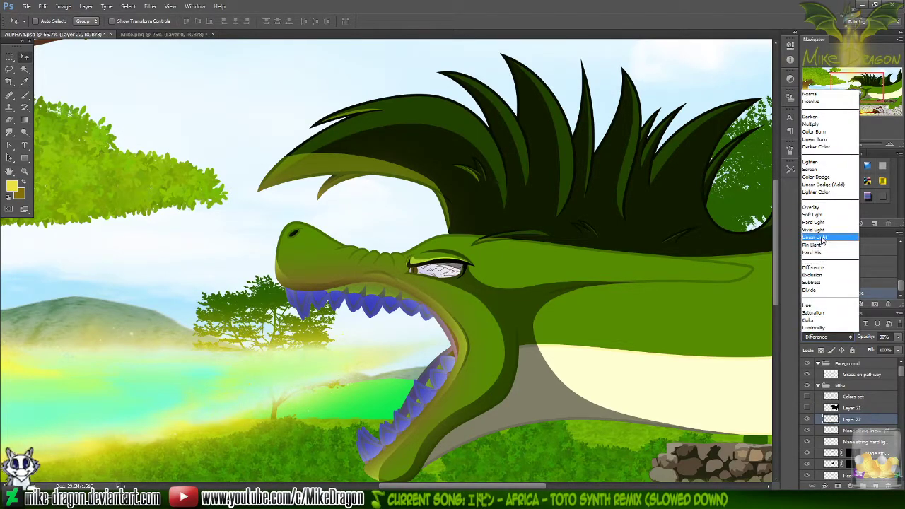
left_click(823, 208)
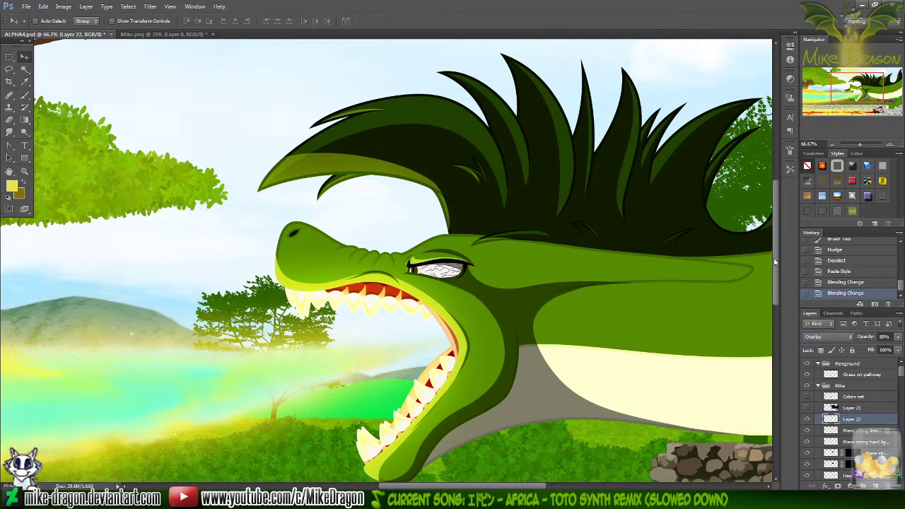
left_click_drag(773, 258, 776, 268)
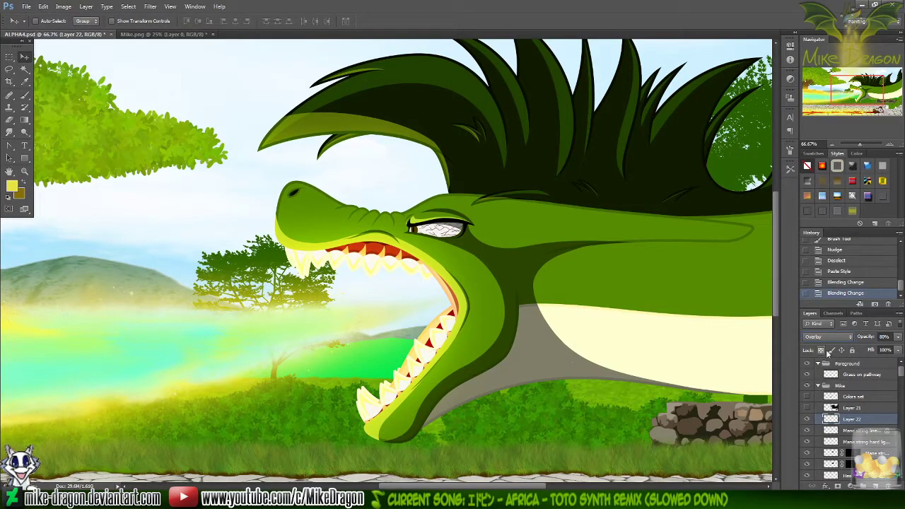
- Try Color Dodge on Layer 22 and return its blend mode to Overlay
left_click(843, 334)
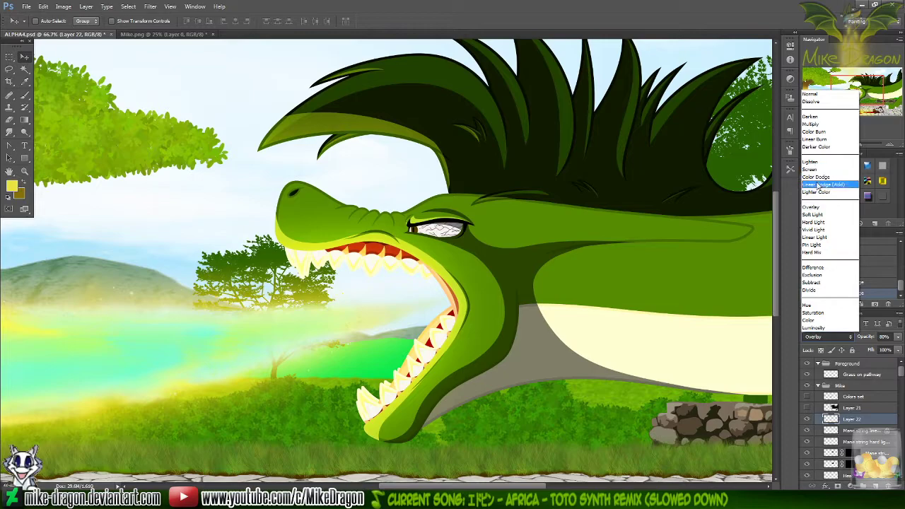
left_click(822, 178)
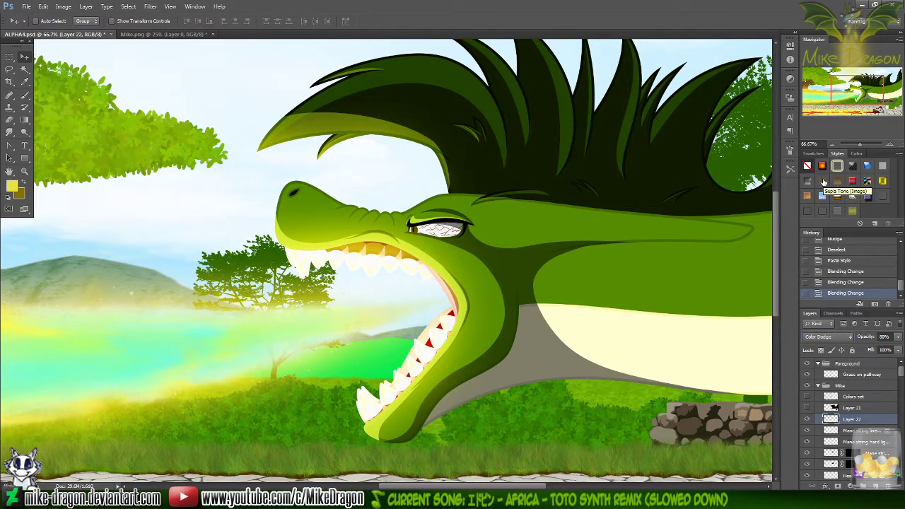
left_click(847, 337)
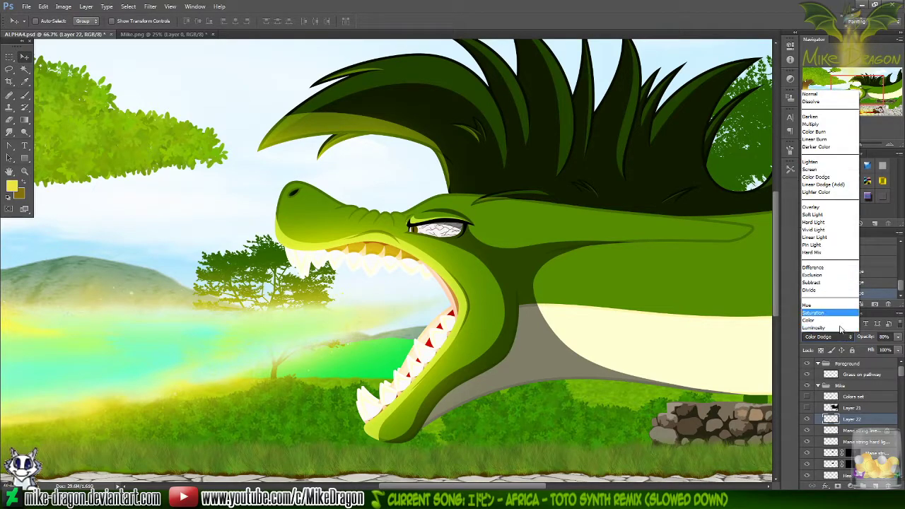
left_click(814, 209)
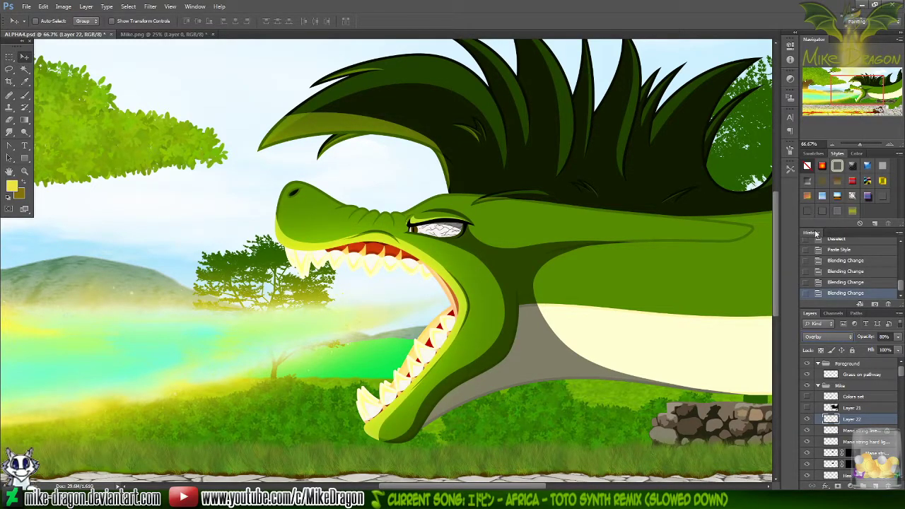
- Try the Vivid Light and Darken blend modes on the Layer 22 glow
left_click(837, 335)
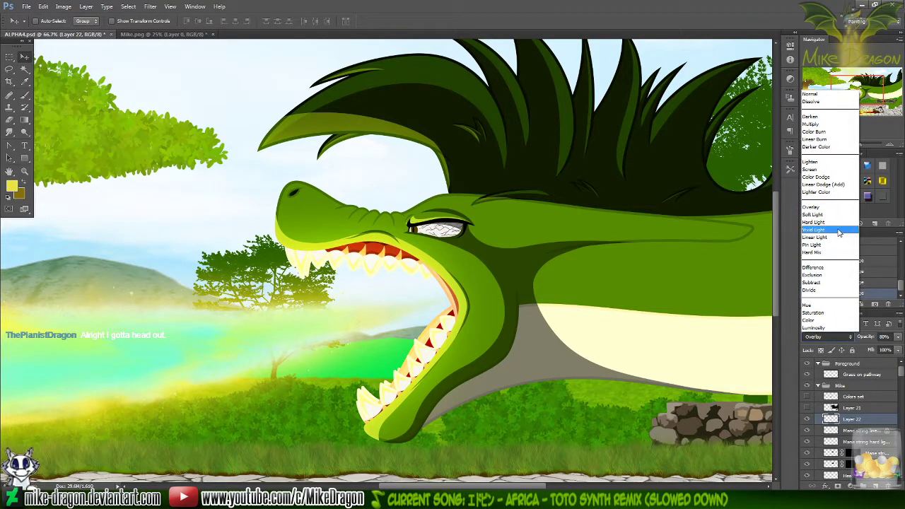
left_click(838, 222)
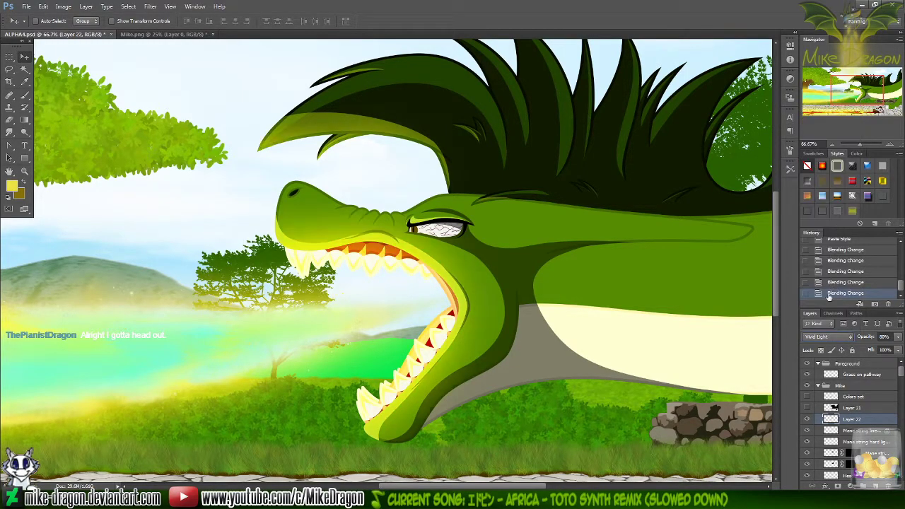
scroll(826, 337, "down", 1)
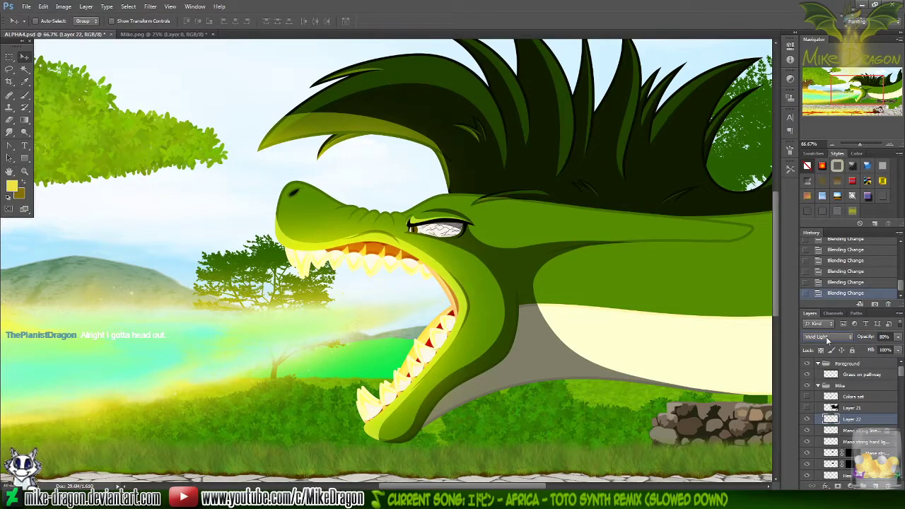
left_click(826, 337)
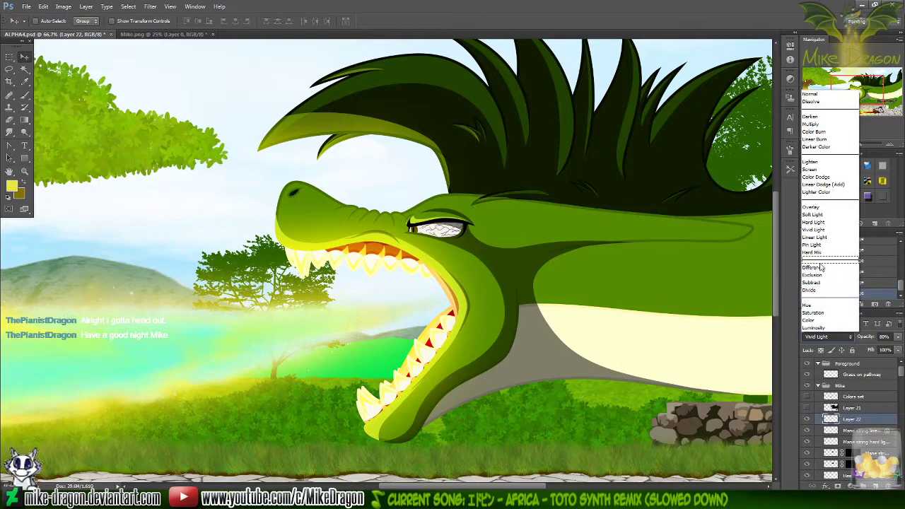
left_click(822, 118)
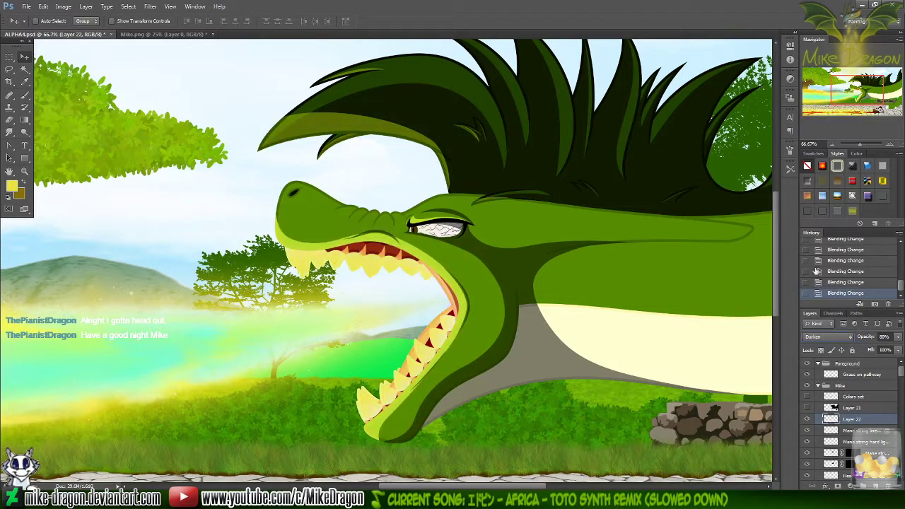
- Try Multiply and Color Burn on Layer 22, and set its blend mode to Screen
left_click(829, 337)
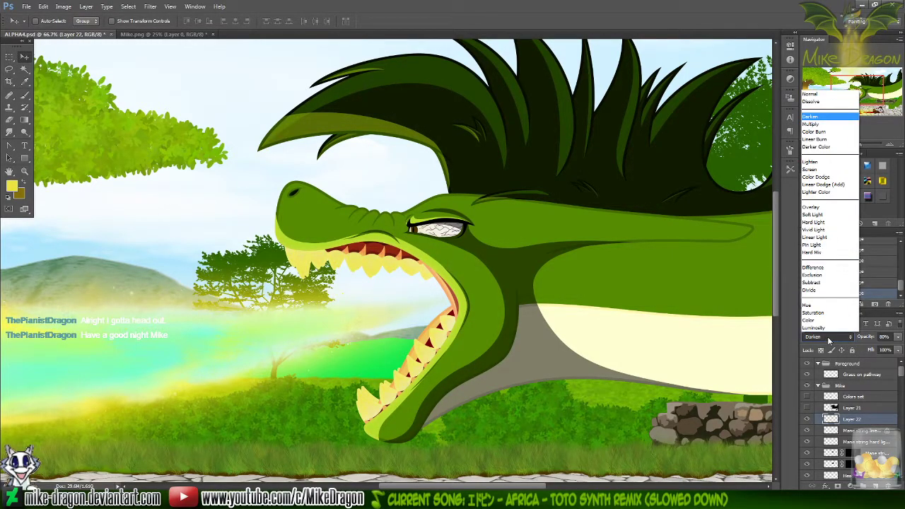
key("Down")
key("Return")
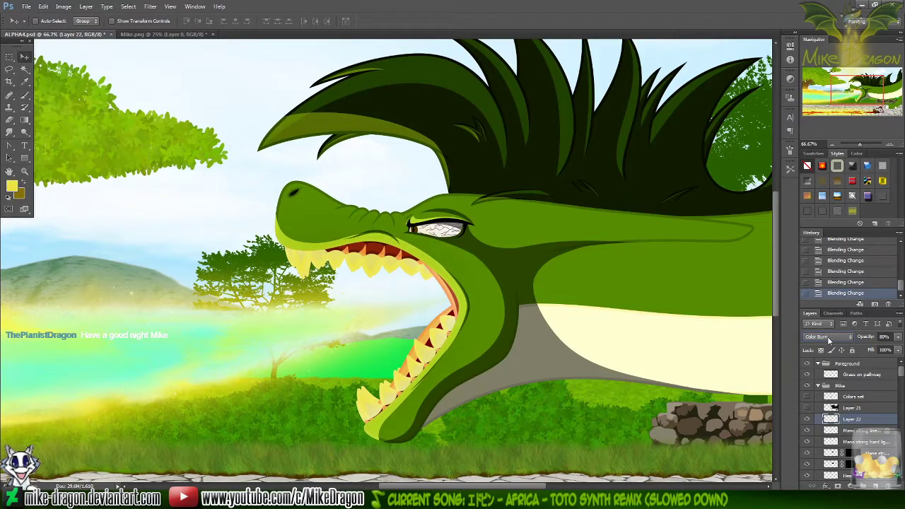
key("Down")
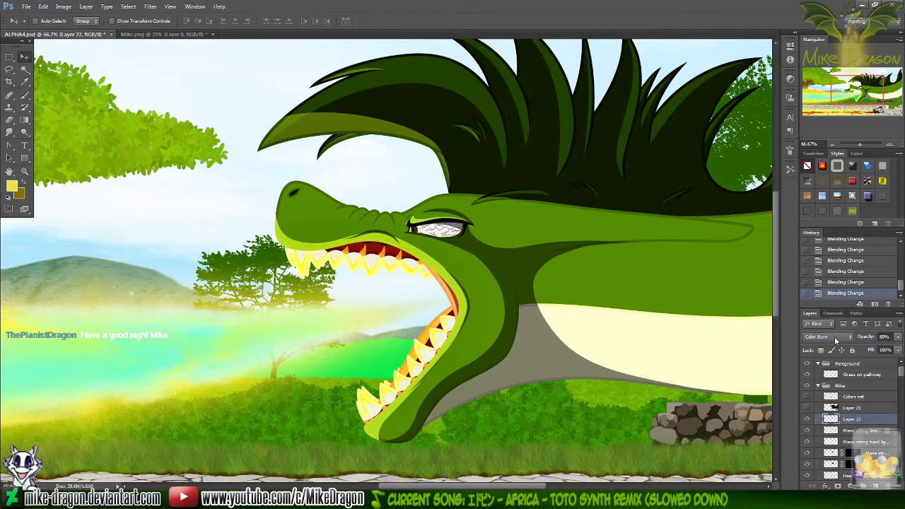
left_click(835, 341)
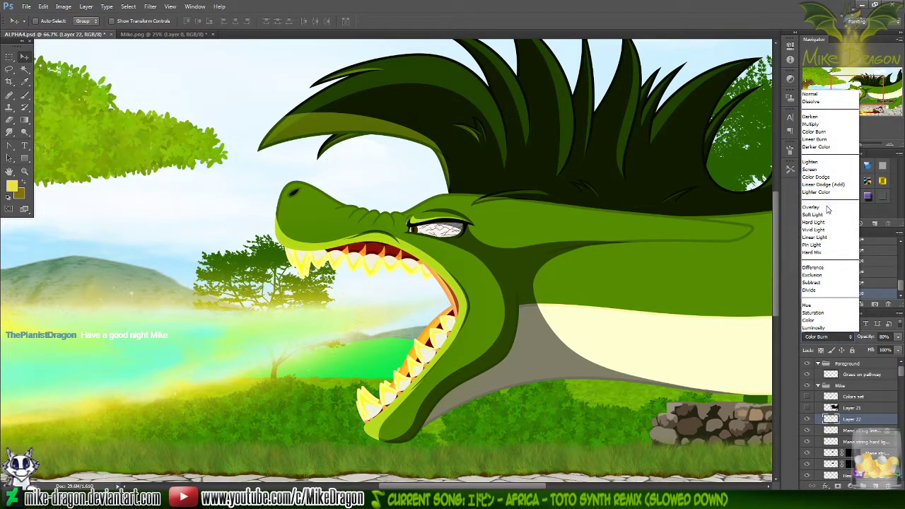
left_click(820, 170)
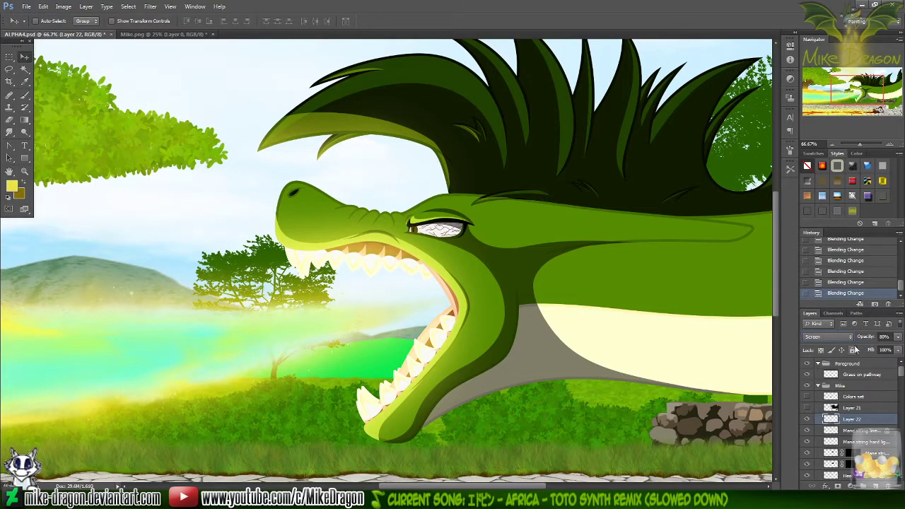
- Set the Layer 22 glow's blend mode to Overlay and its opacity to 90%
left_click(840, 337)
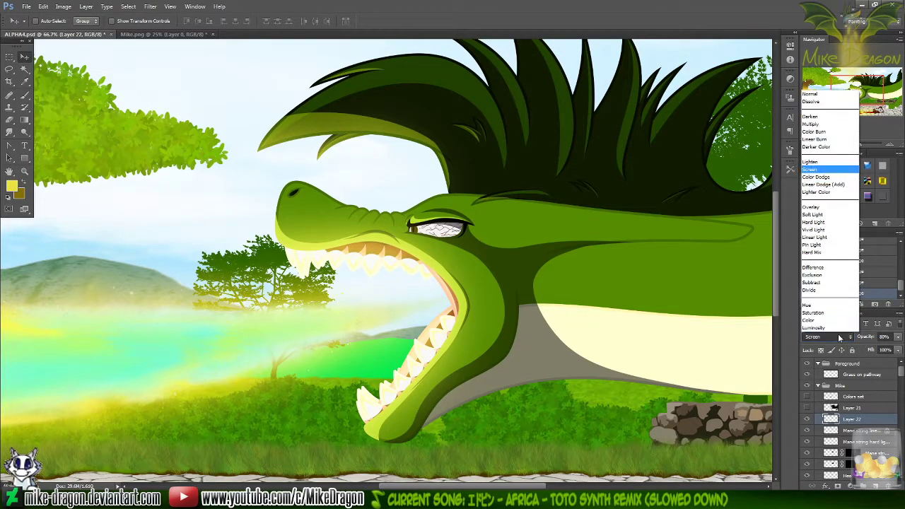
left_click(827, 208)
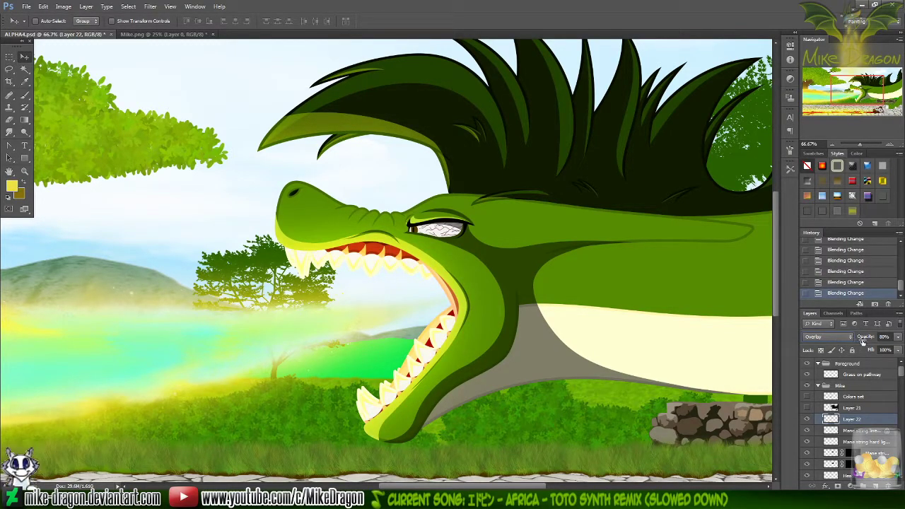
left_click(883, 336)
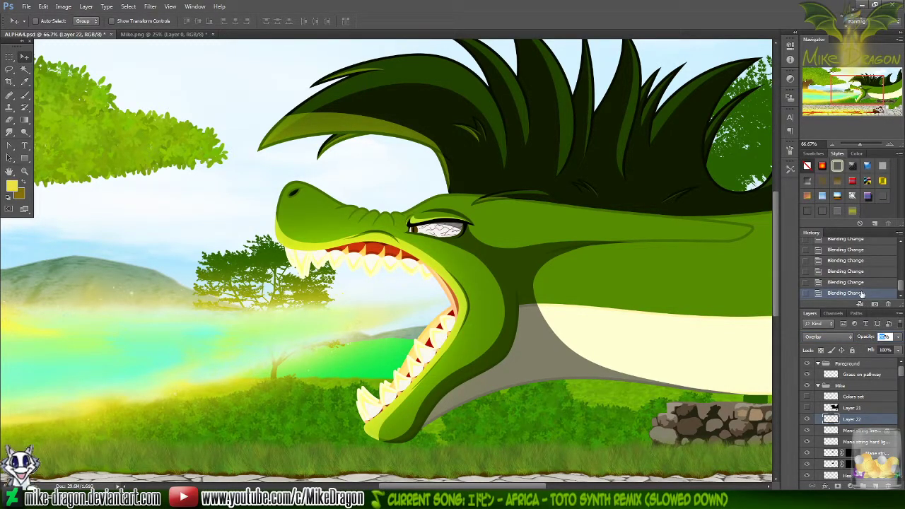
type("50")
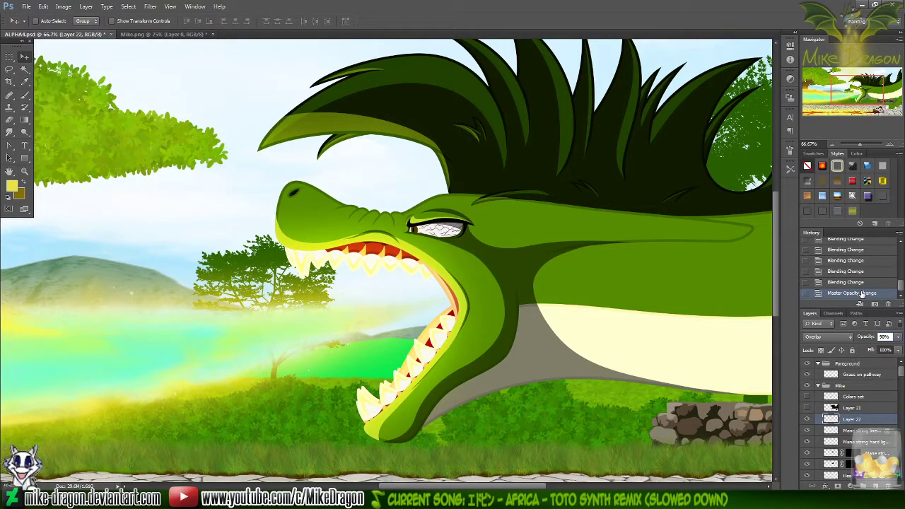
type("100")
key("Return")
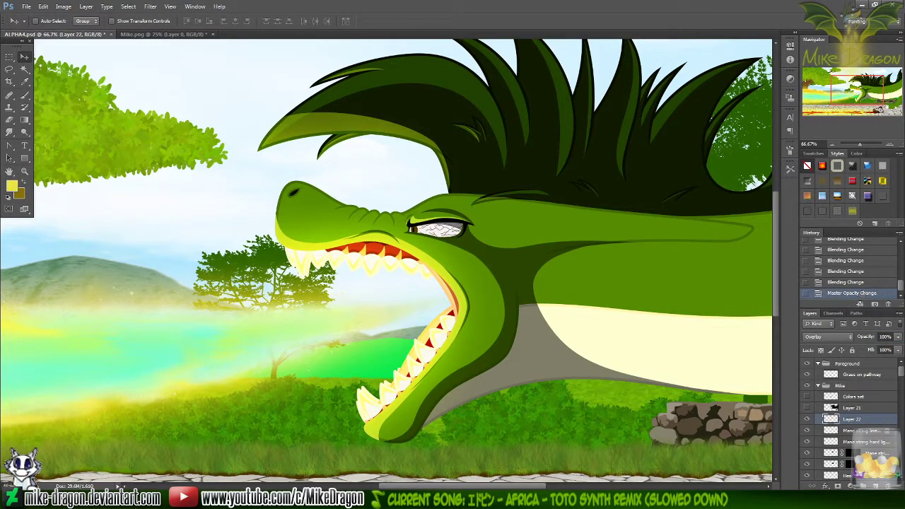
left_click(884, 336)
key("3")
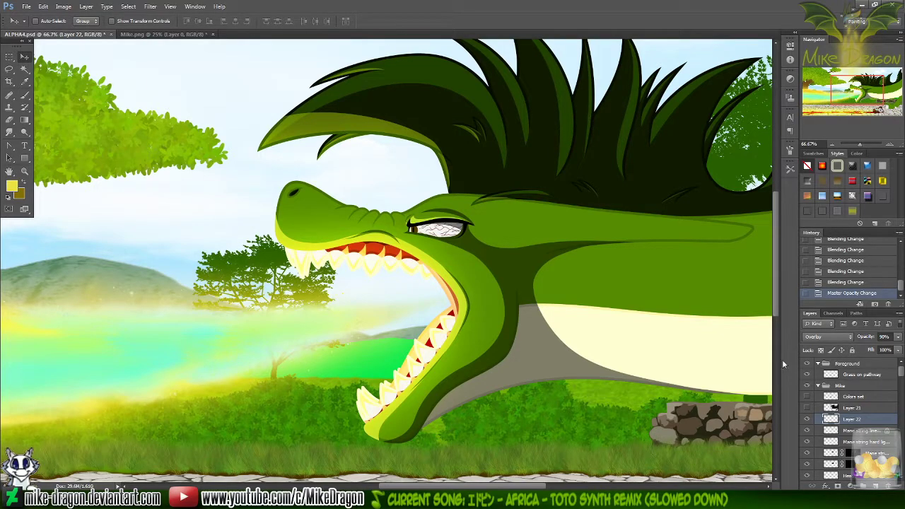
- Rename Layer 22 as "Head cast light 90%"
double_click(858, 420)
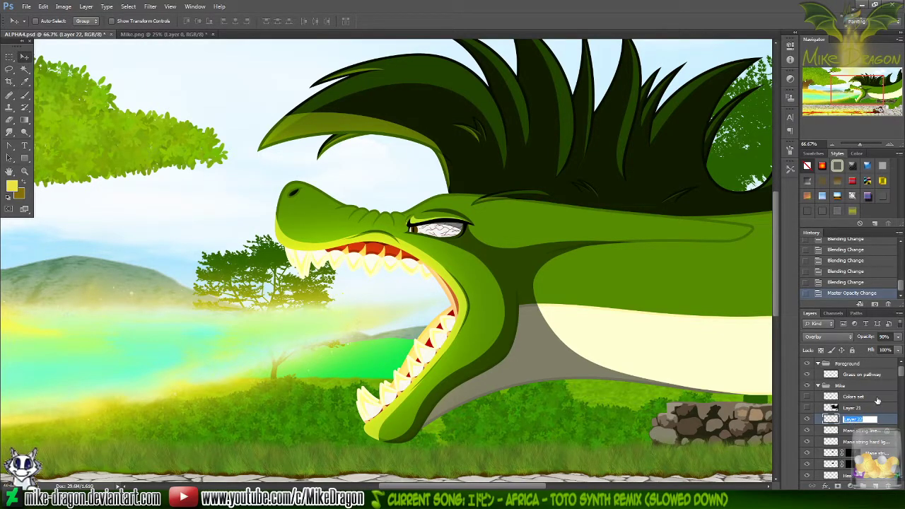
type("MeMo")
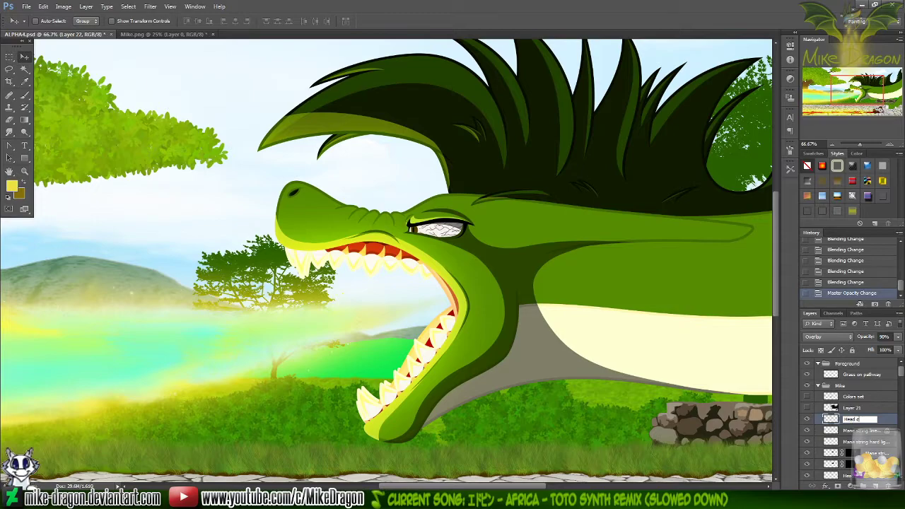
type("ad cast light 90")
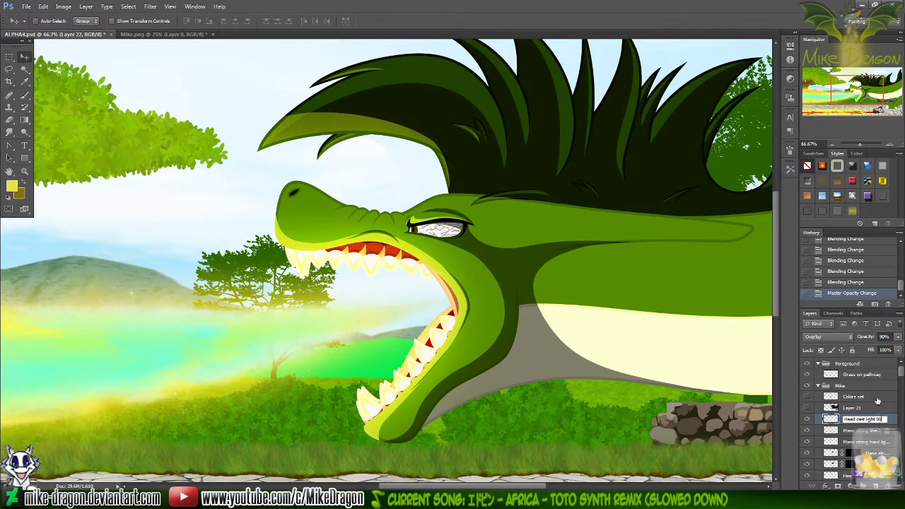
type("%")
key("Return")
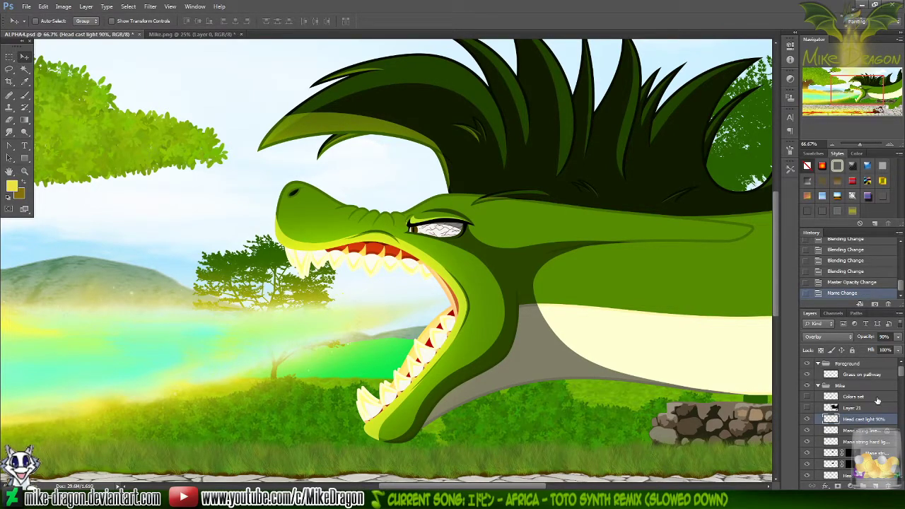
- Select the Teeth hard lighting layer and switch its visibility off and on to check its effect on the teeth
key("ctrl+plus")
key("ctrl+plus")
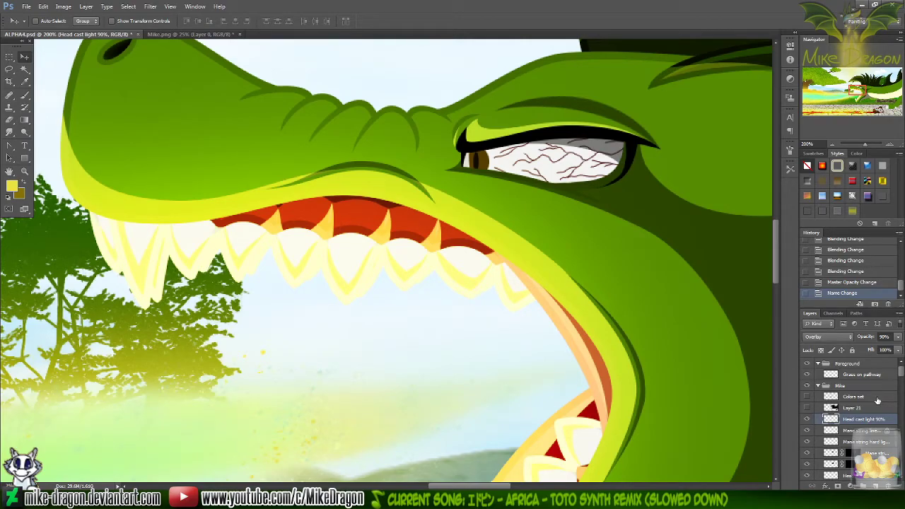
scroll(469, 368, "down", 5)
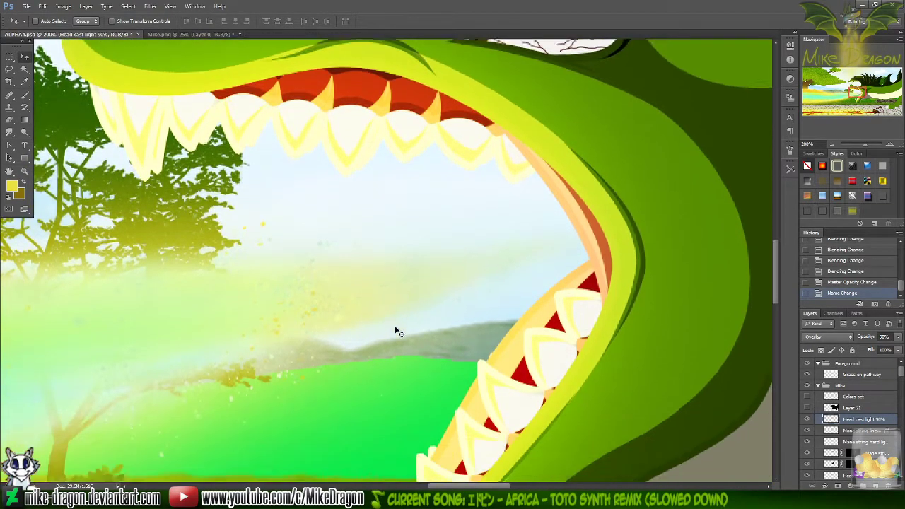
scroll(396, 331, "down", 6)
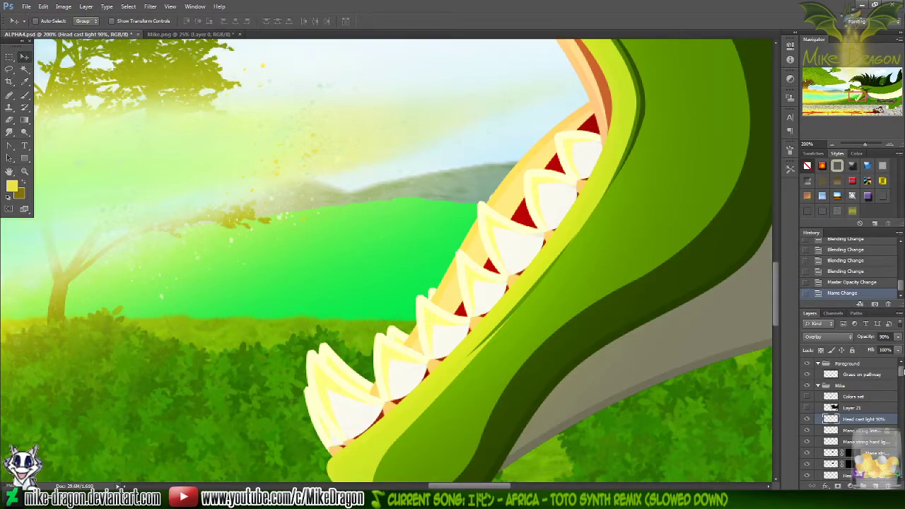
left_click_drag(902, 375, 900, 395)
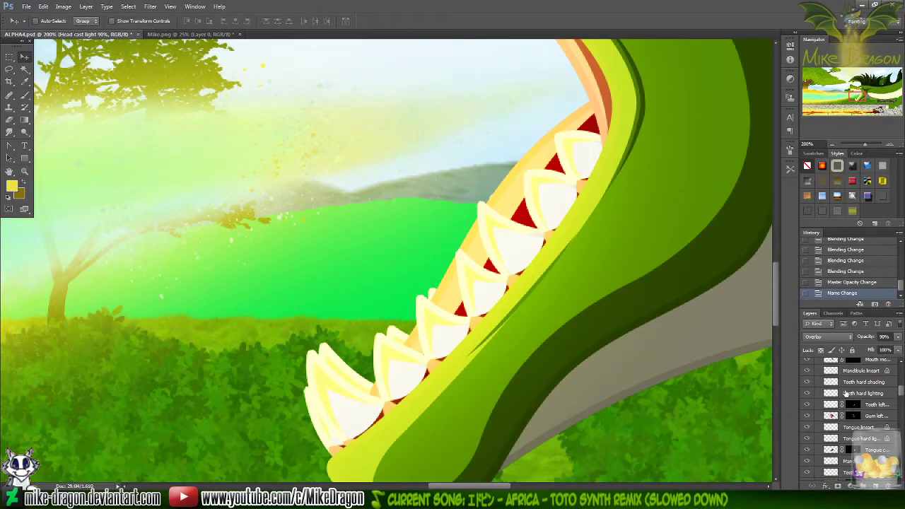
left_click(833, 392)
left_click(808, 394)
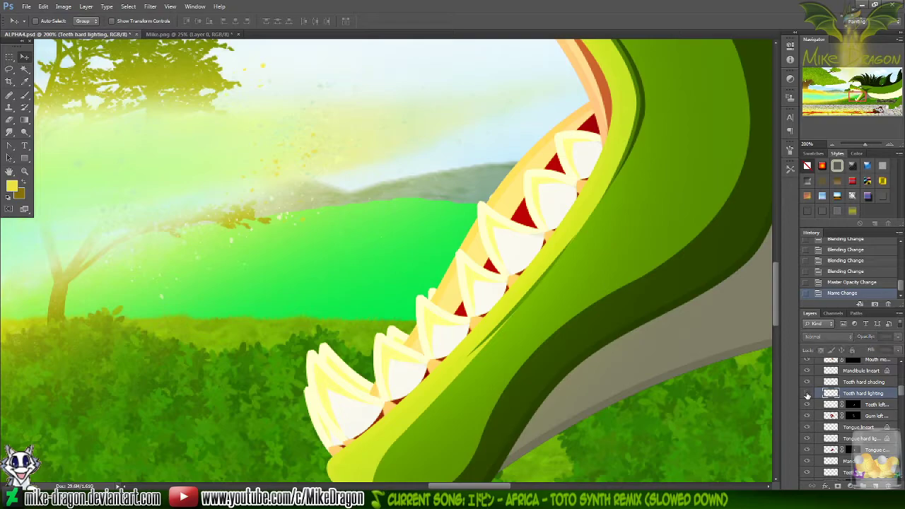
left_click(809, 394)
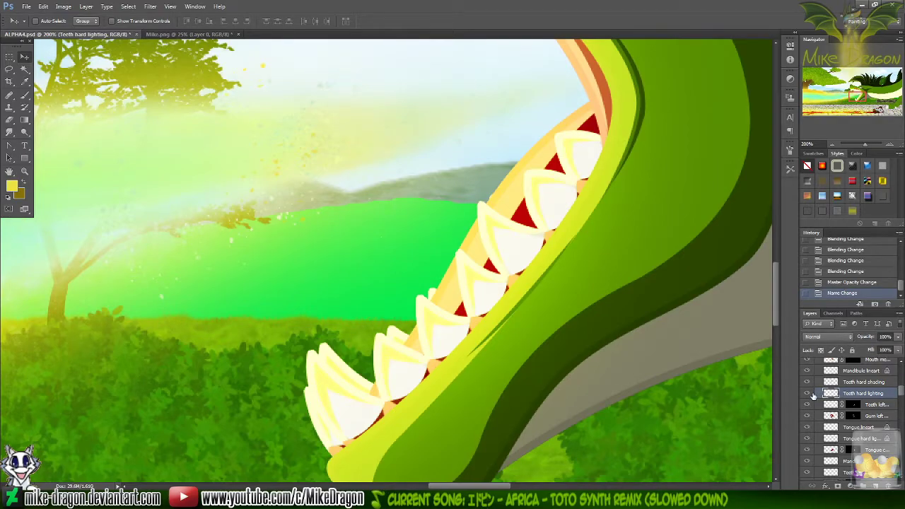
- Hide the Head cast light 90% layer
key("ctrl+minus")
scroll(710, 386, "up", 2)
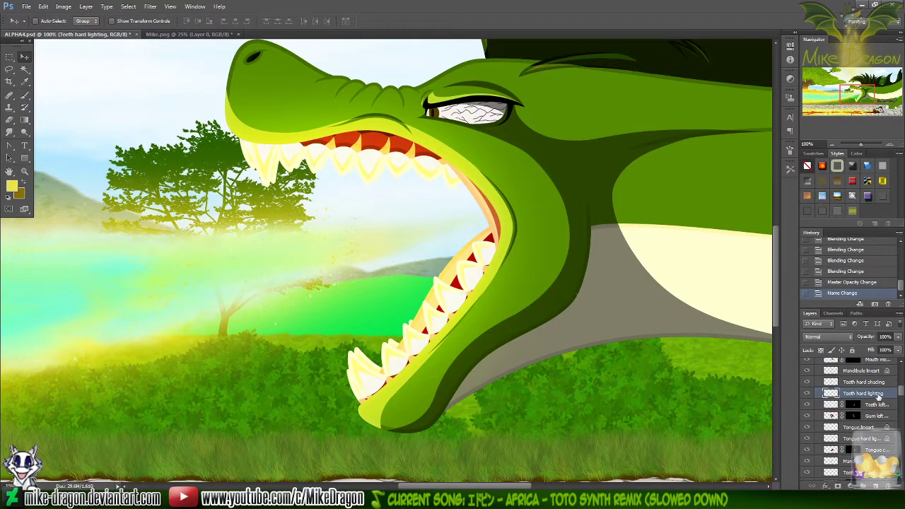
left_click_drag(901, 394, 901, 373)
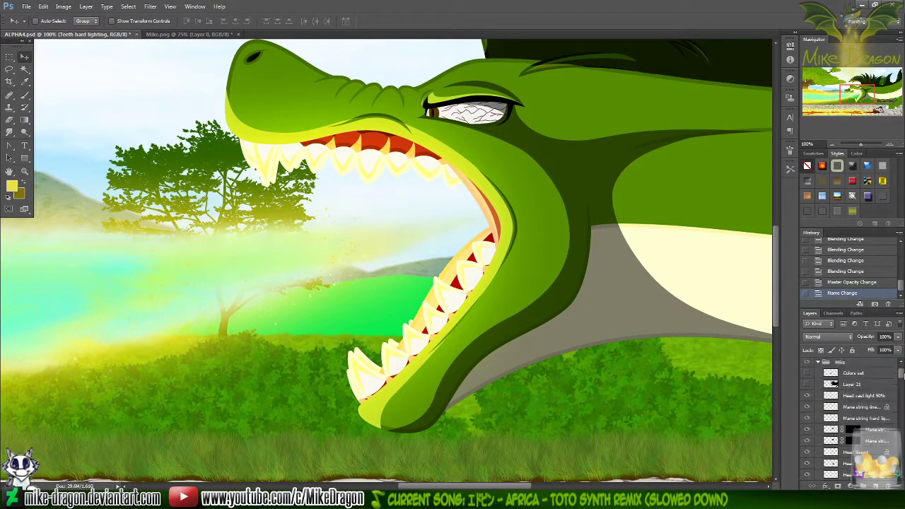
left_click(806, 395)
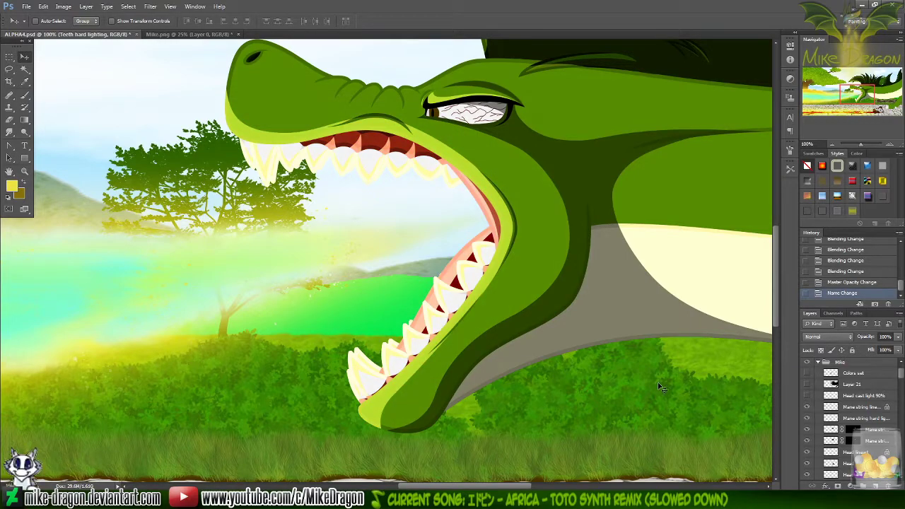
- Try moving the Teeth hard lighting off the teeth, undoing each move, and inspect the lower teeth up close
left_click_drag(485, 335, 328, 353)
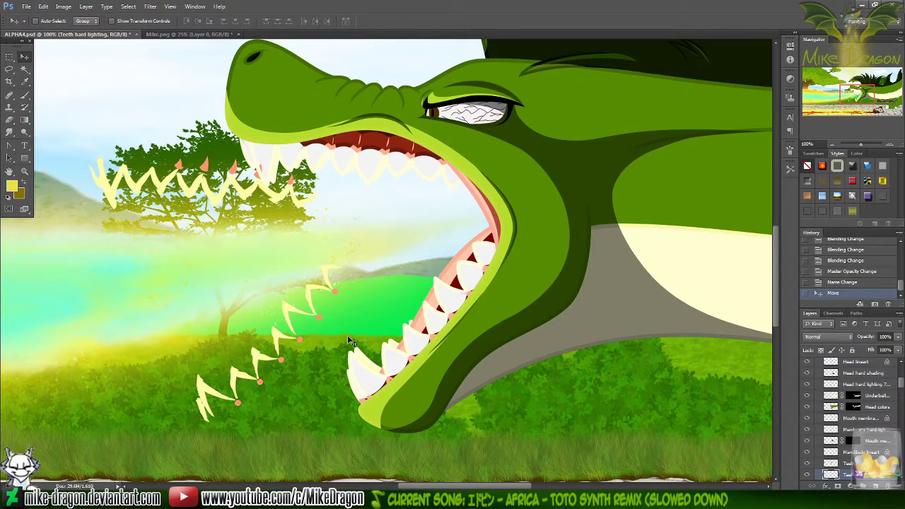
key("ctrl+z")
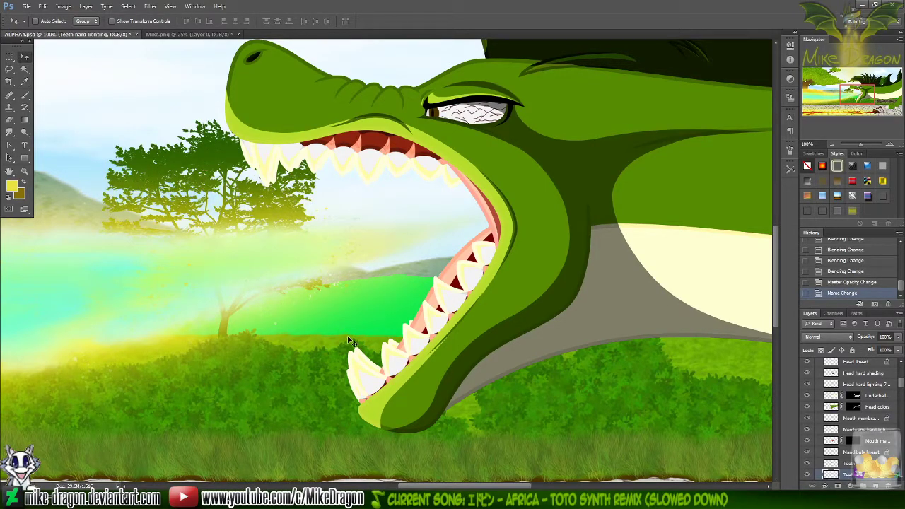
scroll(347, 335, "up", 4)
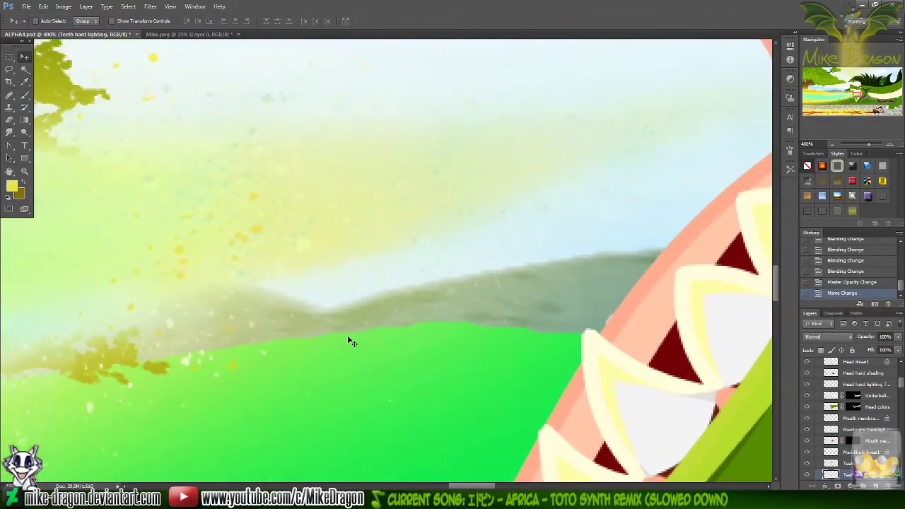
scroll(347, 336, "down", 3)
scroll(344, 309, "right", 3)
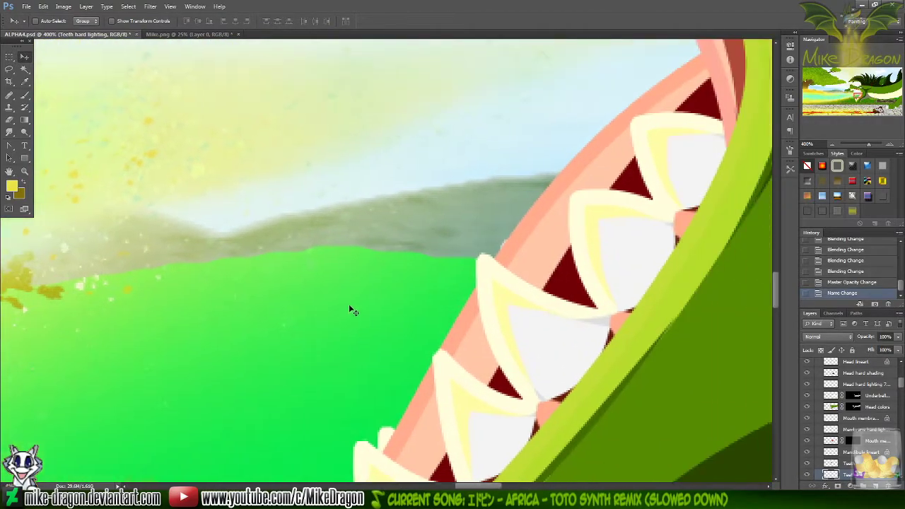
scroll(350, 308, "down", 4)
scroll(351, 308, "right", 3)
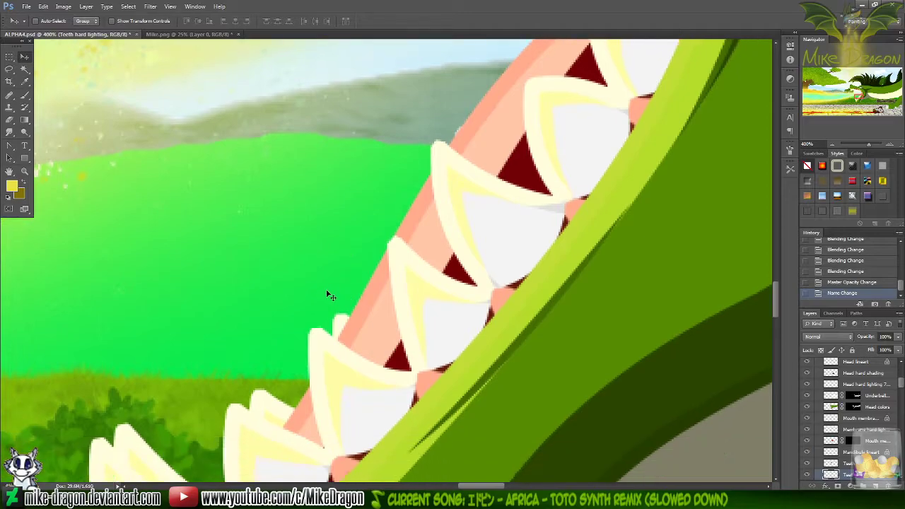
scroll(328, 295, "down", 3)
key("ctrl+minus")
key("ctrl+minus")
key("ctrl+minus")
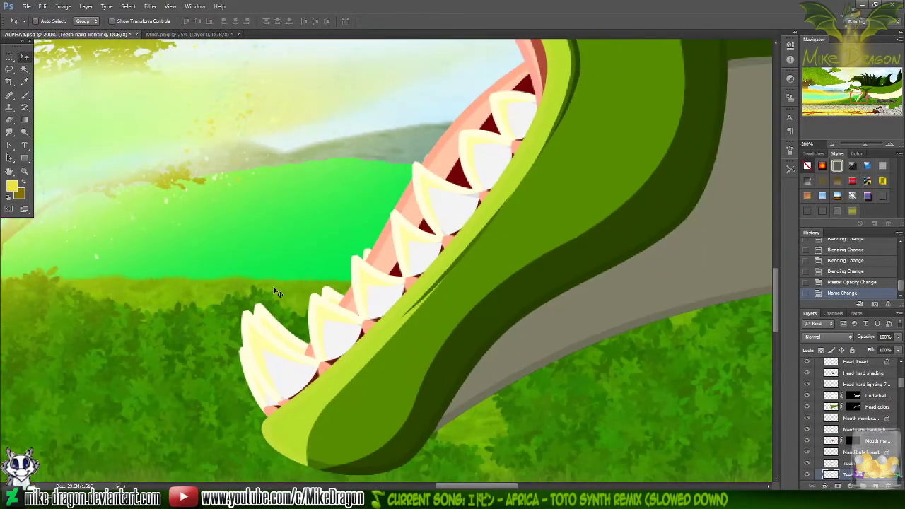
scroll(276, 292, "up", 1)
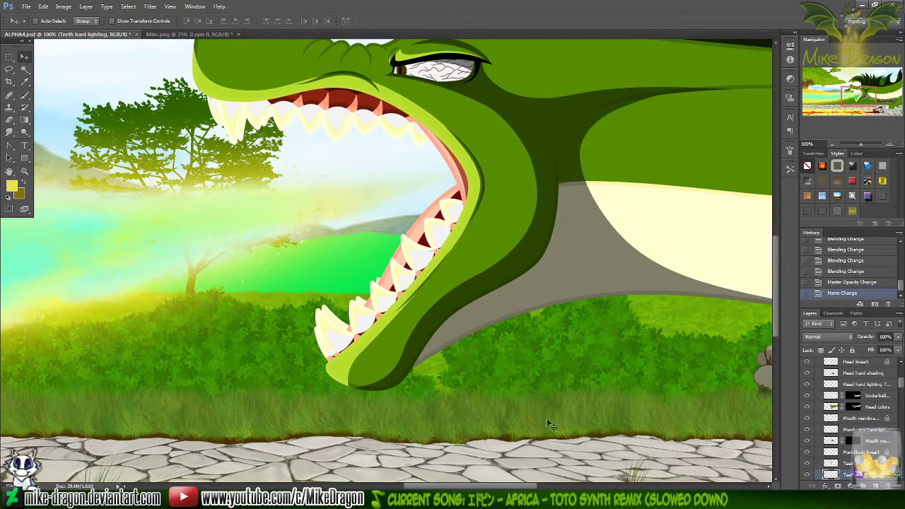
mouse_move(546, 418)
left_mouse_down()
mouse_move(539, 413)
mouse_move(547, 406)
left_mouse_up()
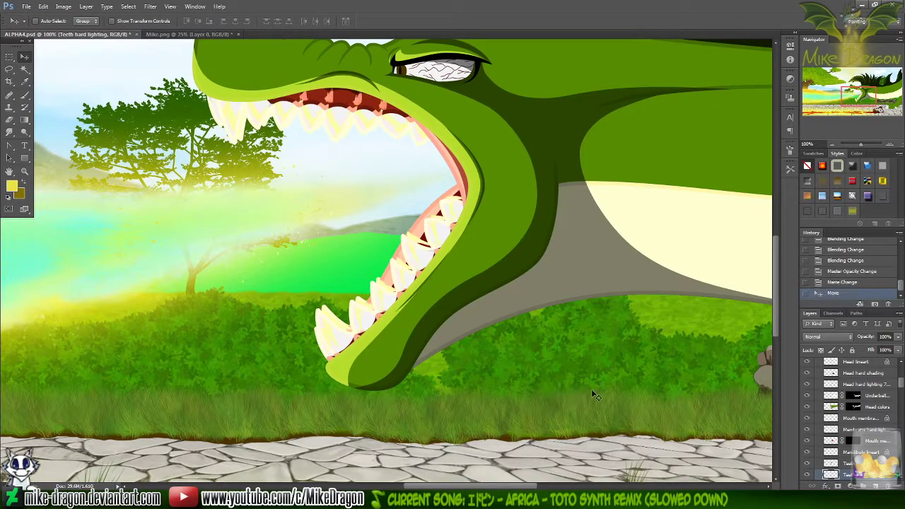
key("ctrl+z")
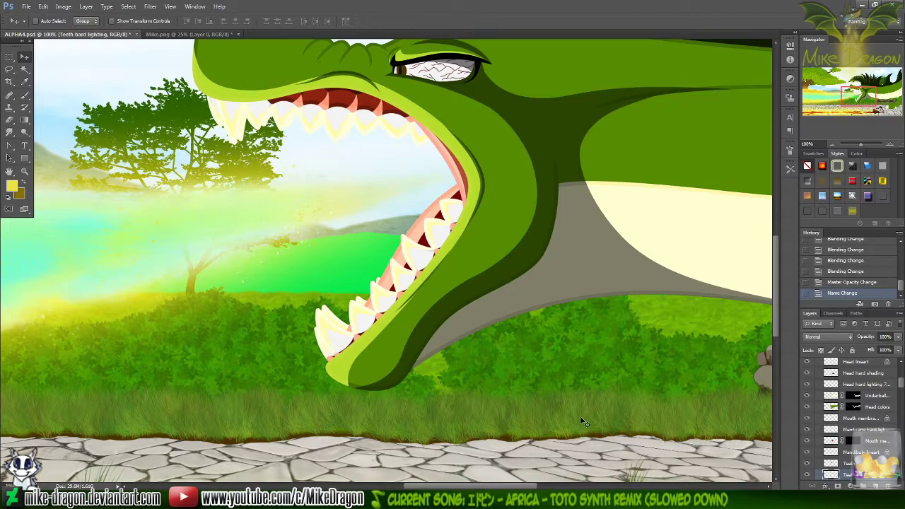
- Hide the layers from Head colors up to Head lineart to expose the inside of the mouth, with the Lasso tool ready
key("ctrl+plus")
key("ctrl+plus")
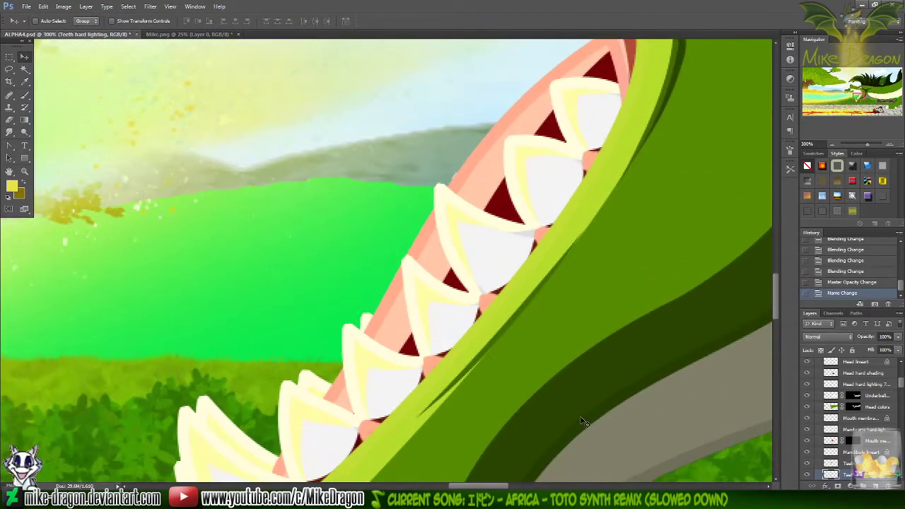
scroll(582, 422, "down", 1)
key("l")
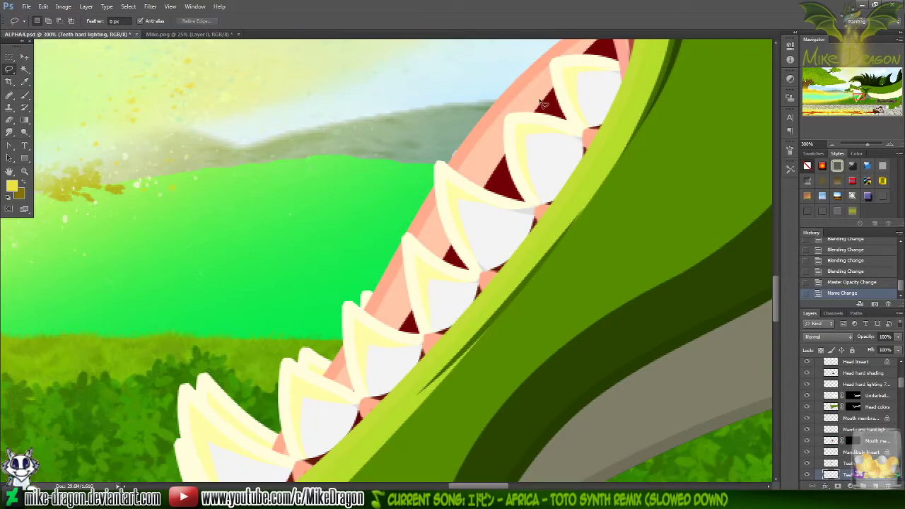
scroll(540, 104, "down", 1)
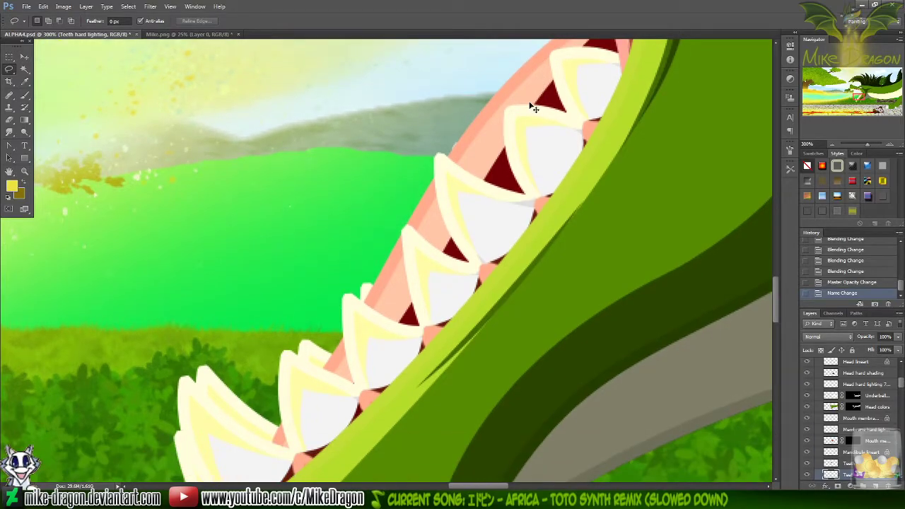
scroll(534, 106, "down", 1)
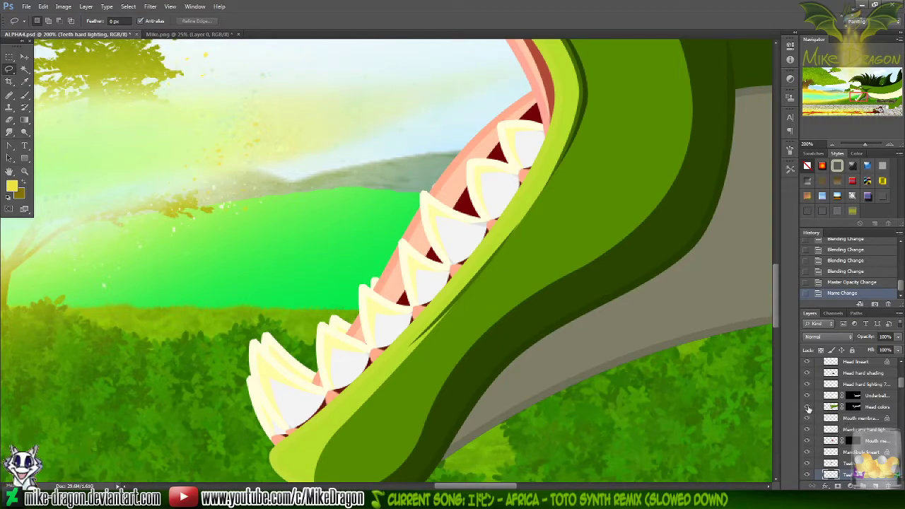
left_click_drag(807, 407, 809, 362)
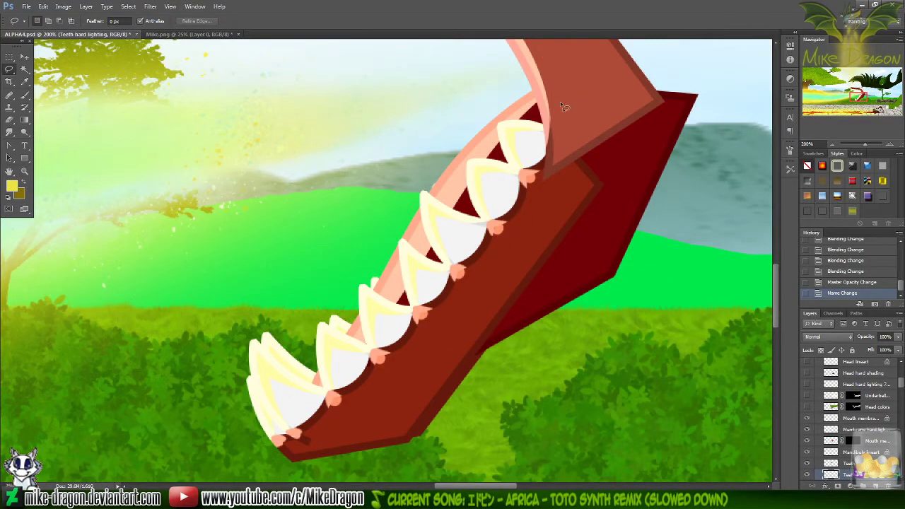
- Draw a freehand lasso selection around the lower teeth and add the upper teeth to it, following the gum line
mouse_move(532, 101)
left_mouse_down()
mouse_move(550, 162)
mouse_move(526, 176)
mouse_move(523, 205)
mouse_move(494, 228)
mouse_move(493, 244)
mouse_move(454, 272)
mouse_move(442, 307)
mouse_move(421, 311)
mouse_move(413, 341)
mouse_move(379, 357)
mouse_move(375, 376)
mouse_move(300, 435)
mouse_move(268, 447)
mouse_move(177, 343)
mouse_move(479, 111)
mouse_move(526, 92)
mouse_move(538, 111)
left_mouse_up()
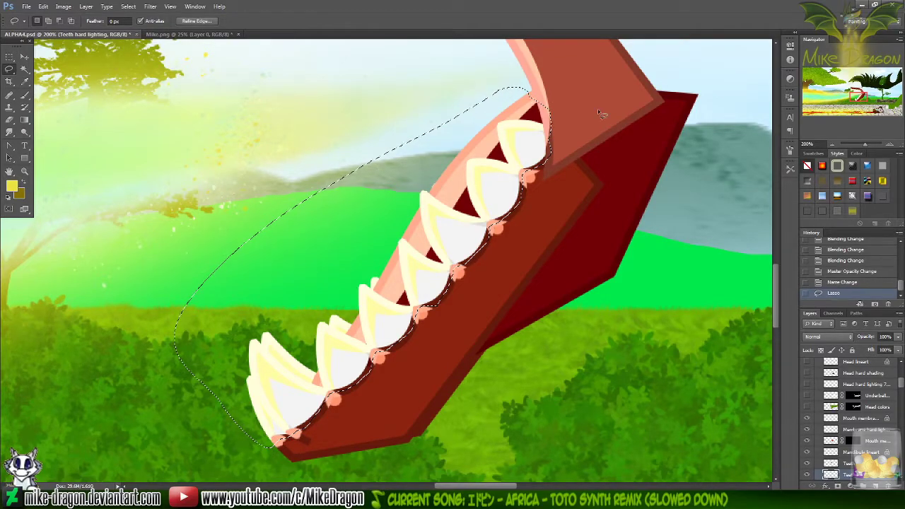
left_click_drag(777, 285, 775, 241)
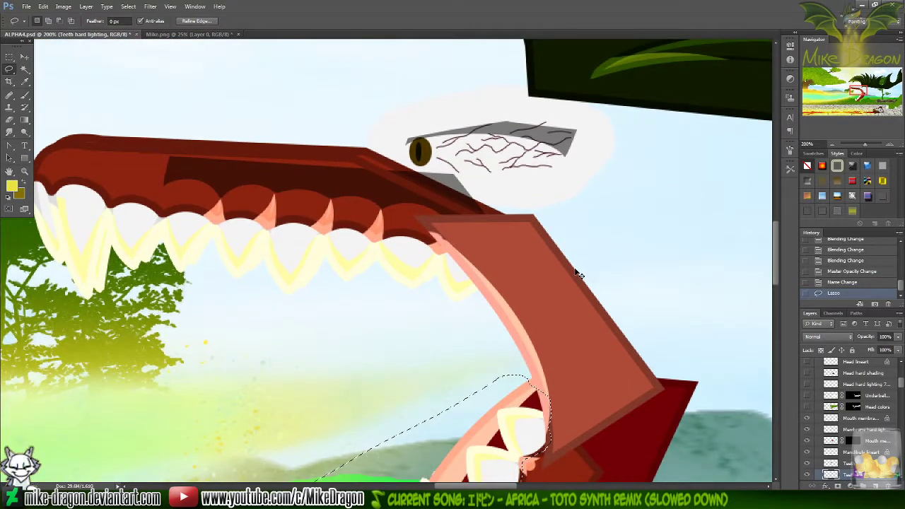
scroll(577, 274, "left", 1)
scroll(577, 274, "left", 1)
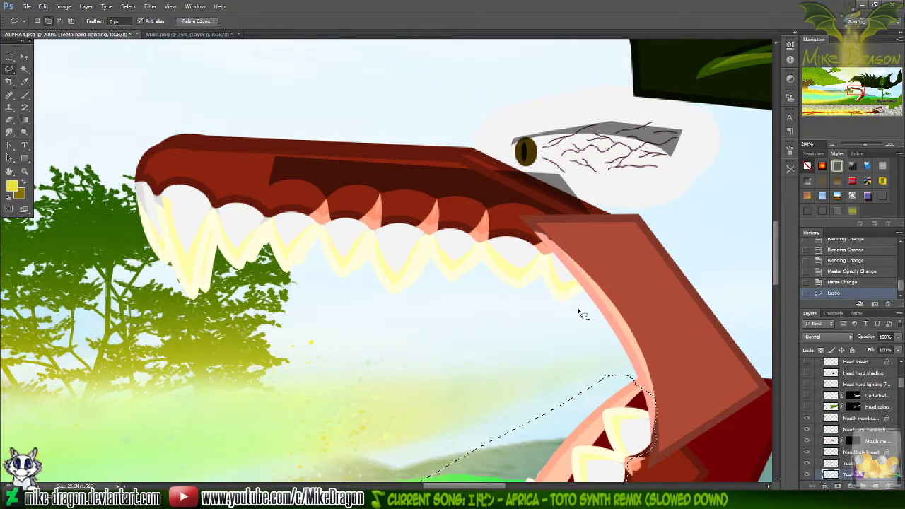
mouse_move(583, 311)
left_mouse_down()
mouse_move(609, 277)
mouse_move(566, 247)
mouse_move(548, 254)
mouse_move(530, 239)
mouse_move(485, 242)
mouse_move(464, 226)
mouse_move(434, 236)
mouse_move(391, 222)
mouse_move(273, 218)
mouse_move(223, 208)
mouse_move(190, 186)
mouse_move(114, 198)
mouse_move(343, 357)
mouse_move(554, 305)
mouse_move(601, 308)
left_mouse_up()
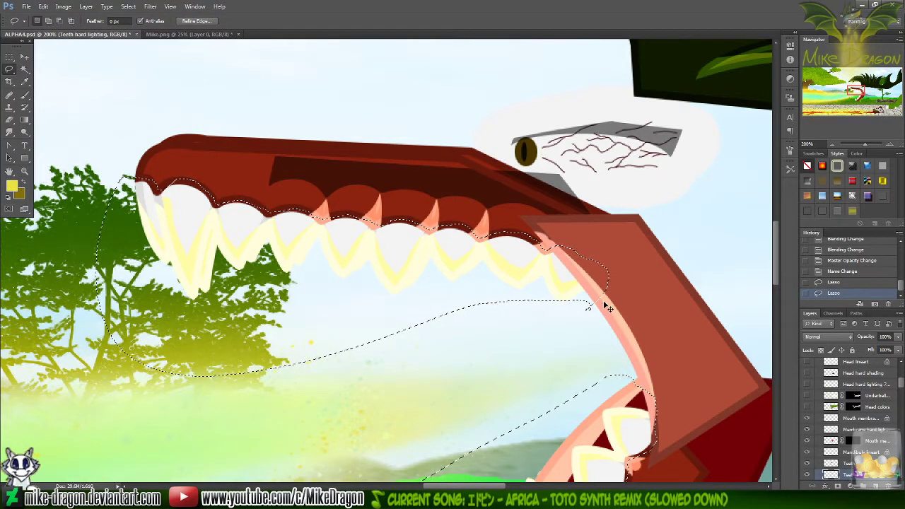
- Try lightening the selected Teeth hard lighting with Hue/Saturation at Lightness +100
key("ctrl+u")
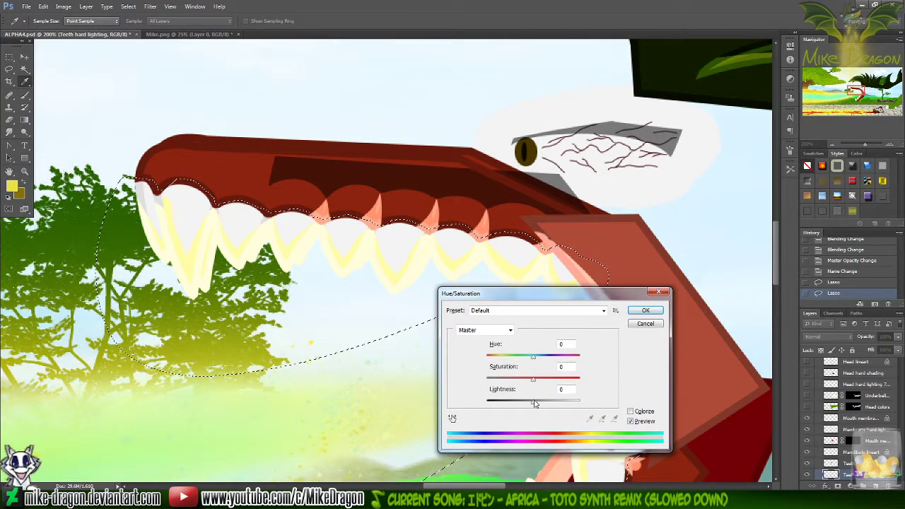
left_click_drag(533, 402, 651, 407)
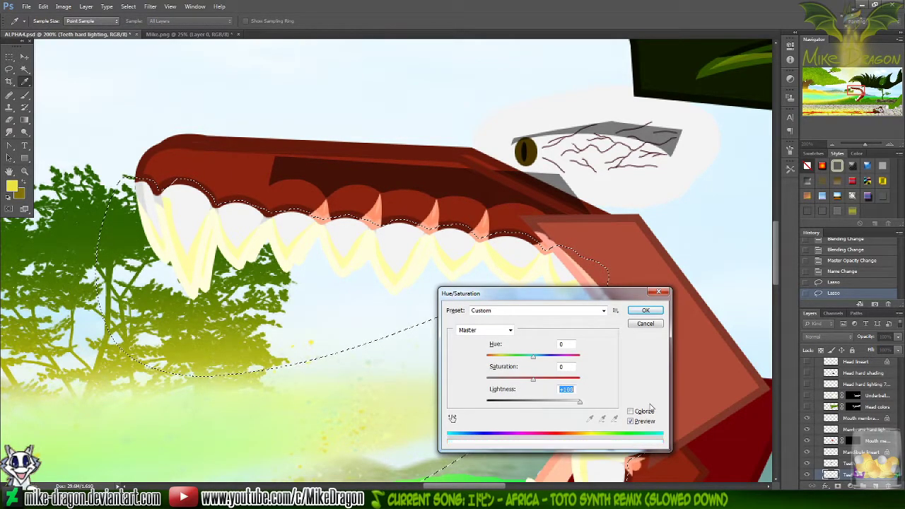
left_click(645, 310)
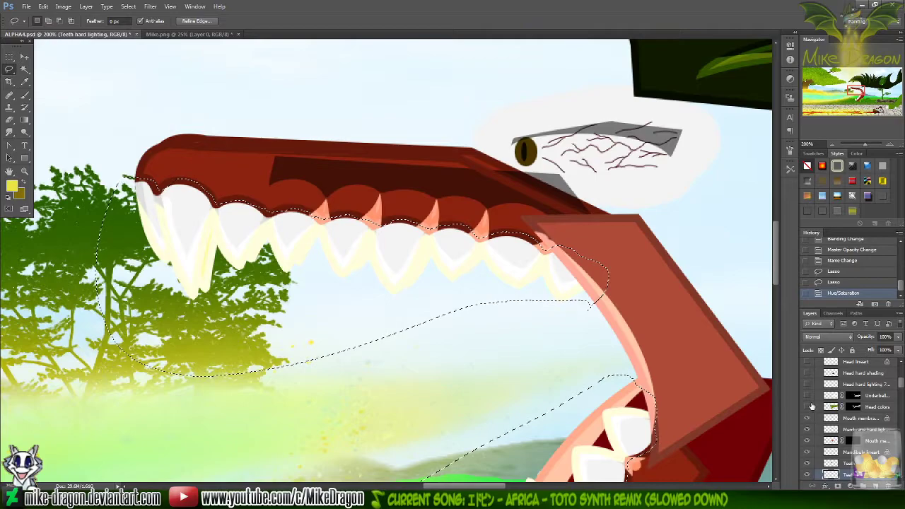
- Show the hidden head layers again, from Head lineart down to Head colors, along with Head cast light 90%
left_click_drag(808, 366, 808, 404)
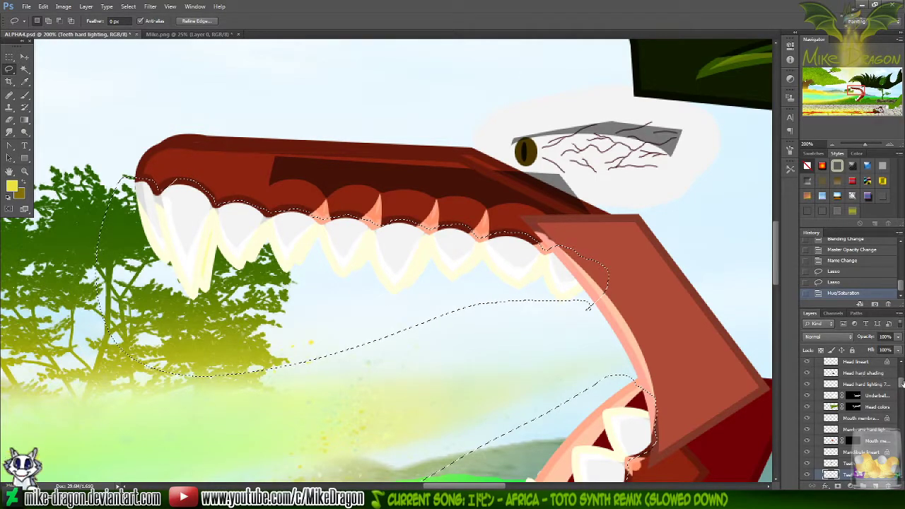
scroll(808, 404, "up", 3)
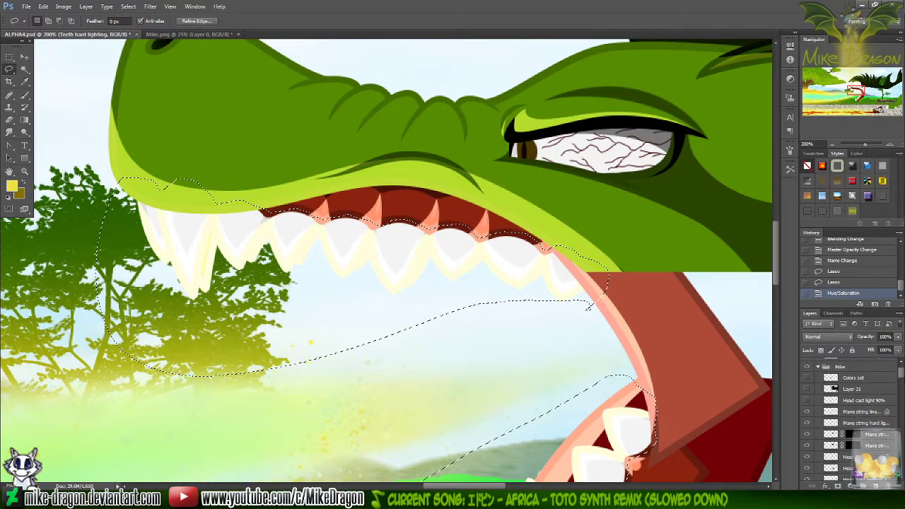
left_click(806, 404)
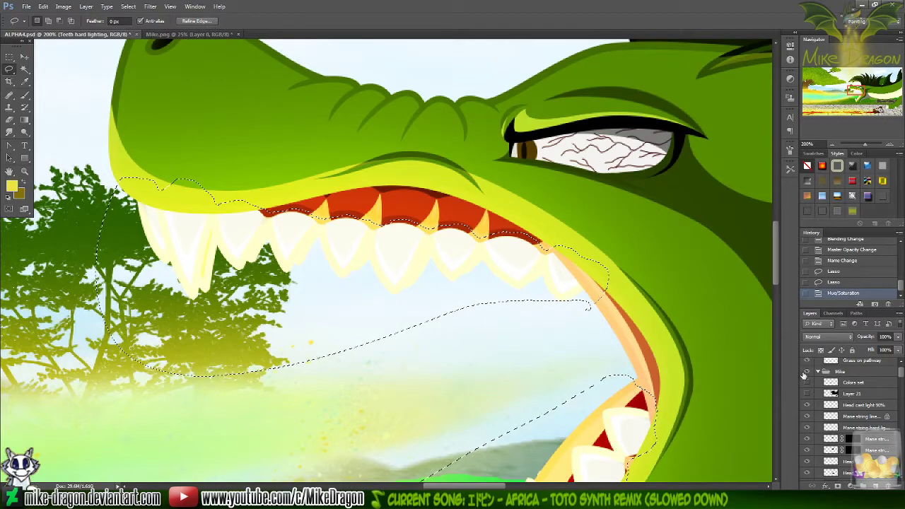
- Clear the selection and examine the lightened teeth both up close and with the whole mouth in view
scroll(594, 281, "down", 3)
scroll(594, 281, "down", 6)
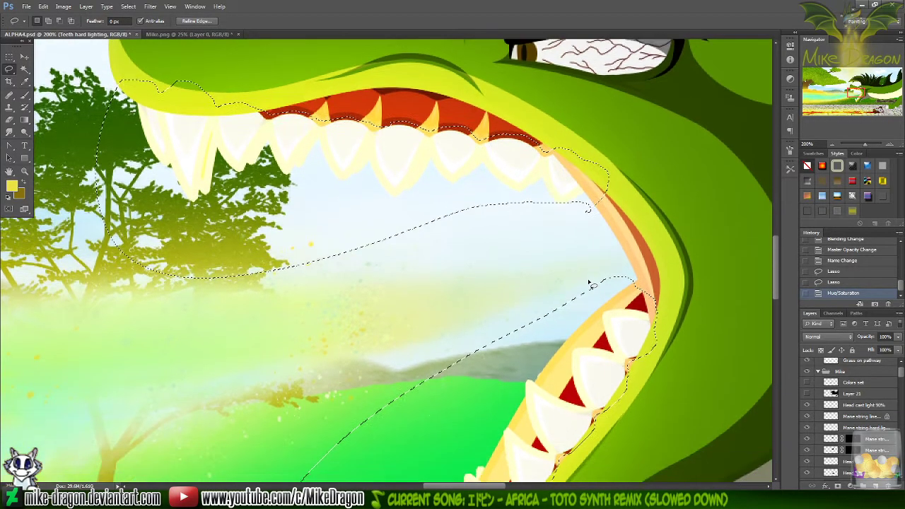
scroll(592, 287, "down", 3)
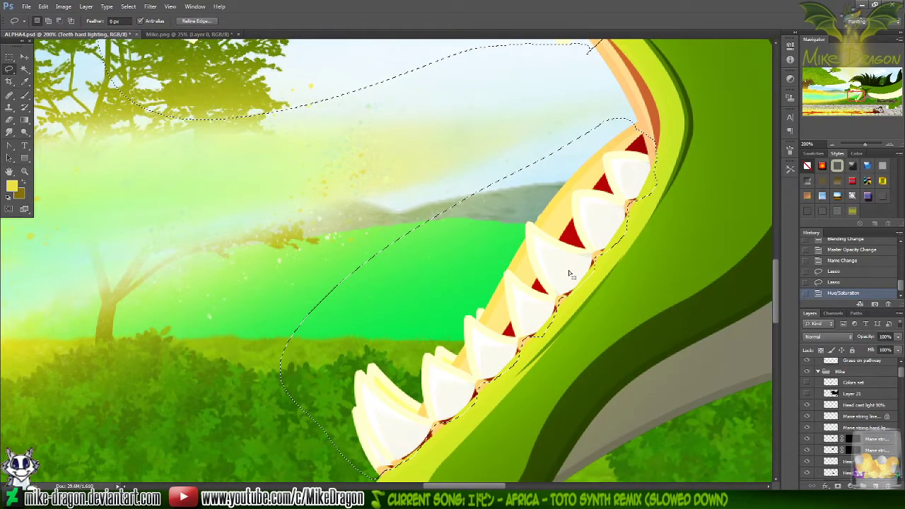
key("ctrl+d")
key("ctrl+minus")
key("ctrl+plus")
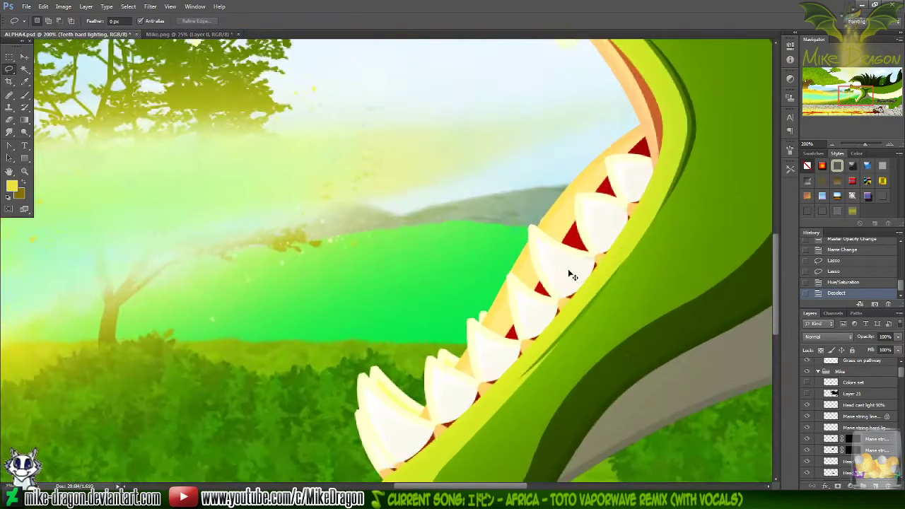
key("ctrl+minus")
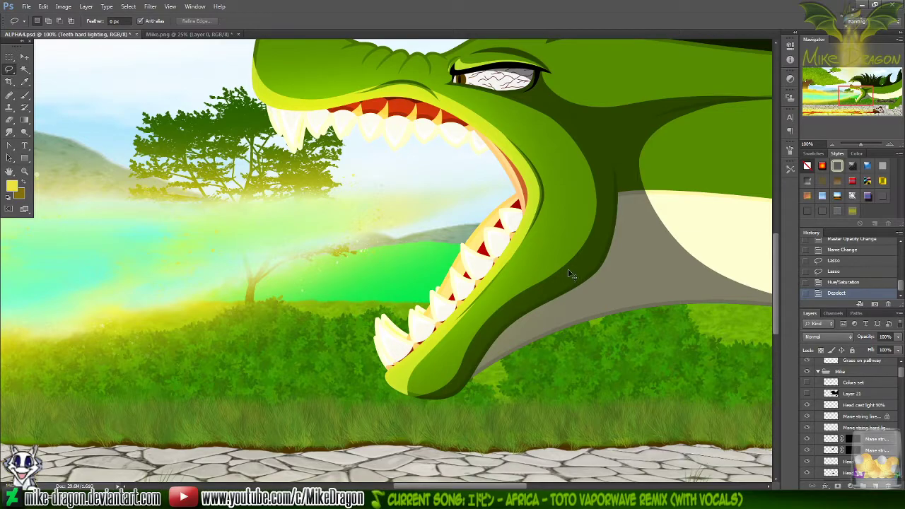
- Replace the previous Hue/Saturation change on the selected teeth lighting with Lightness +69 and clear the selection
key("ctrl+z")
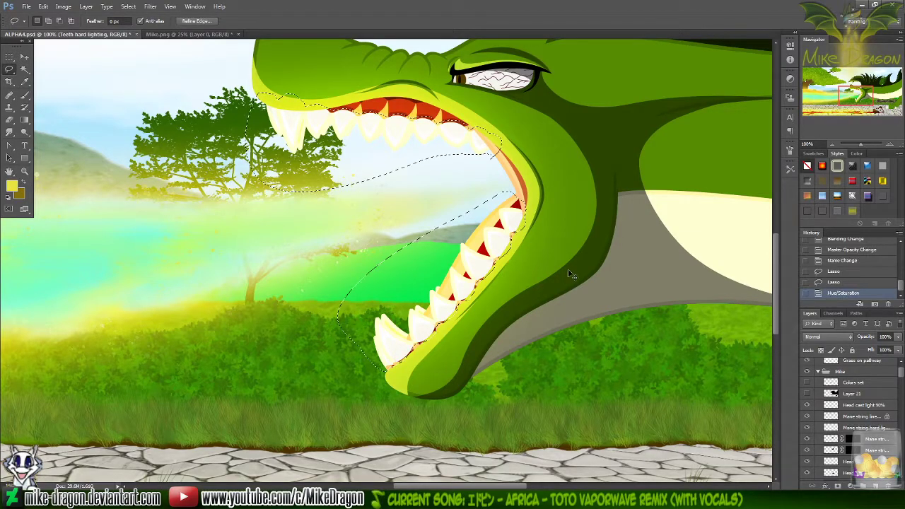
key("ctrl+z")
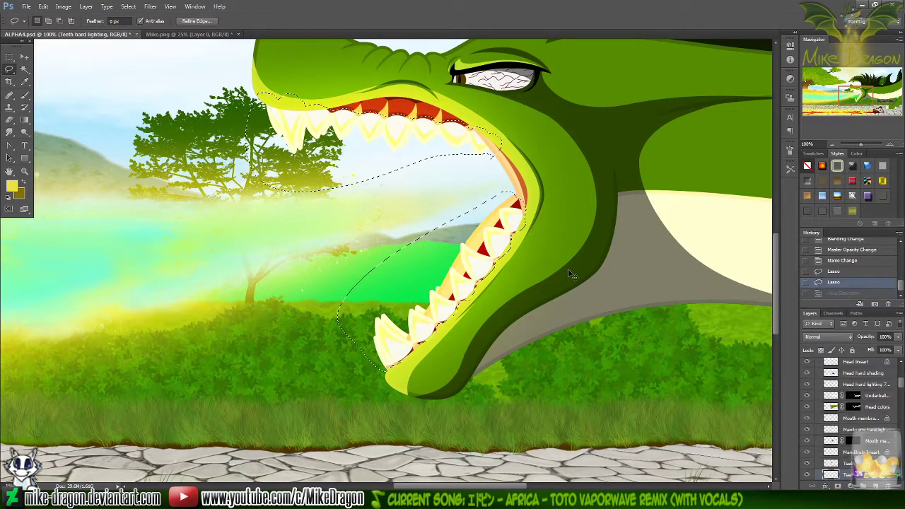
key("i")
key("ctrl+u")
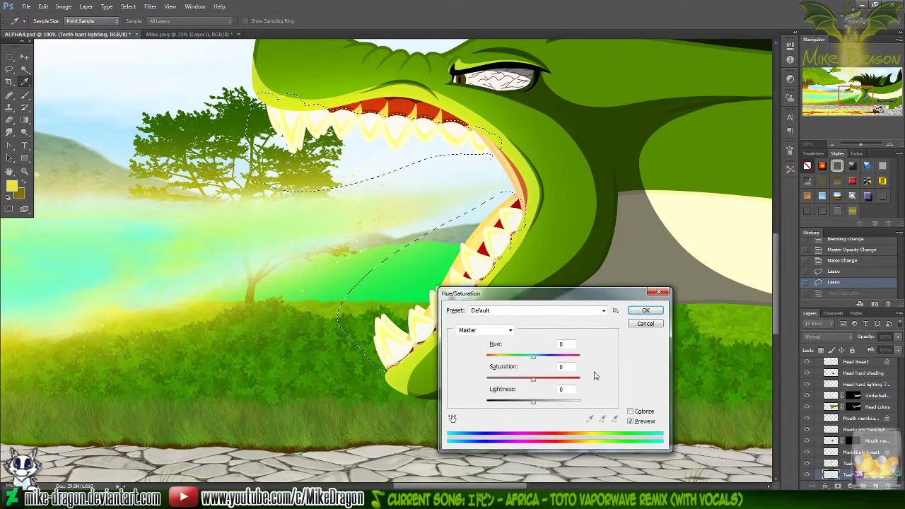
left_click_drag(533, 403, 578, 403)
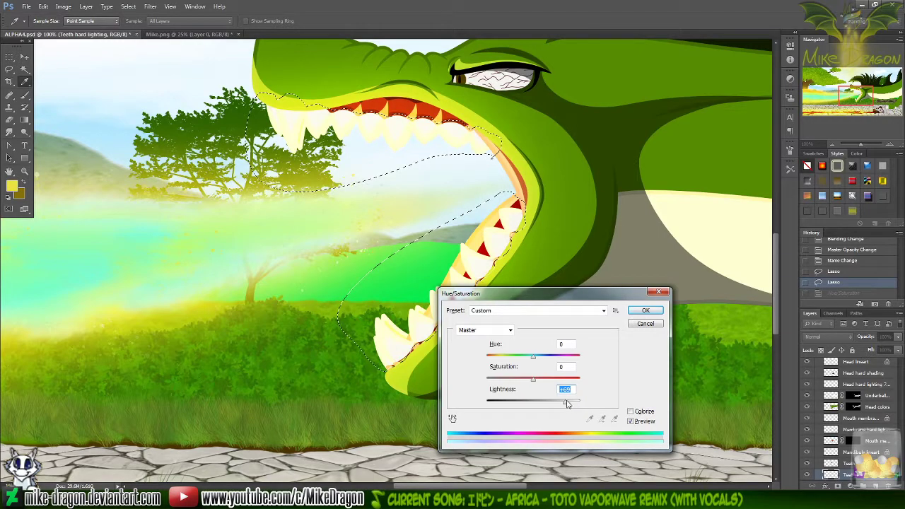
left_click(645, 311)
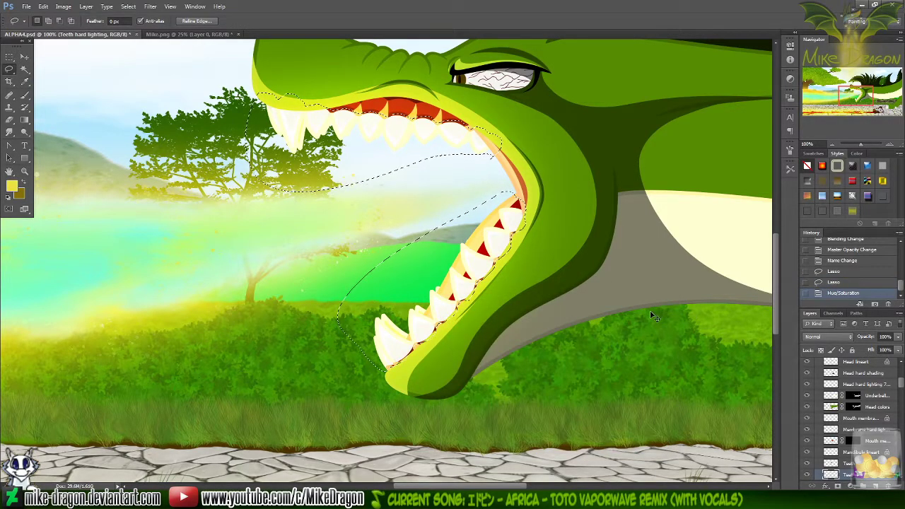
key("ctrl+d")
key("l")
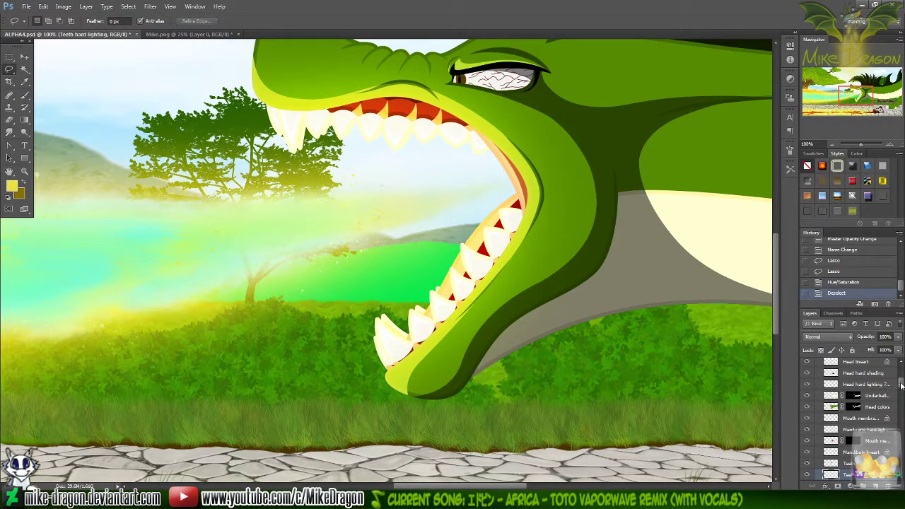
- Make Head cast light 90% in the Mike group the active layer
scroll(896, 385, "up", 5)
left_click(833, 420)
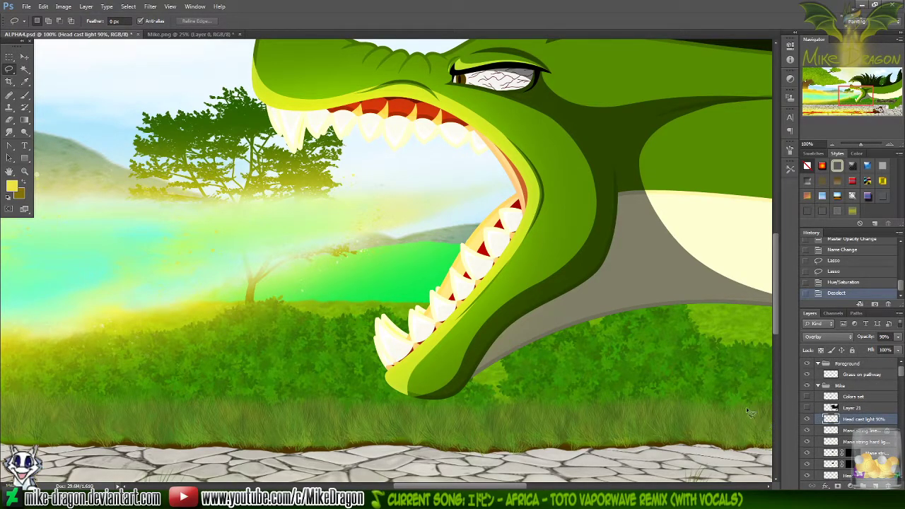
key("Return")
- Inspect the teeth lighting up close and against the whole scene, and save the document
key("ctrl+minus")
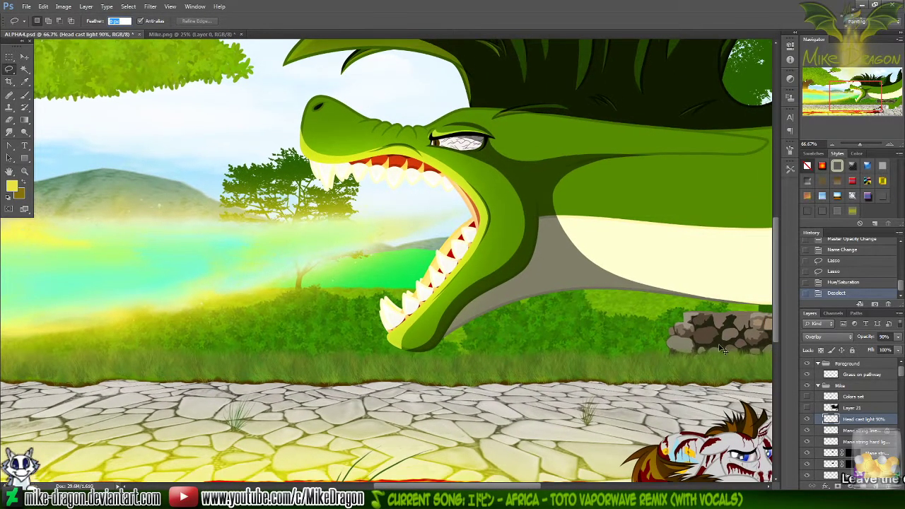
key("ctrl+minus")
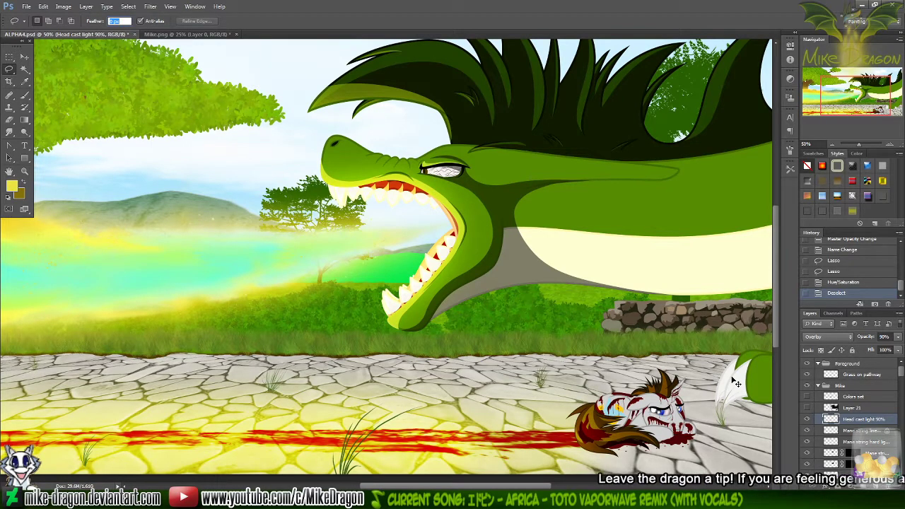
key("ctrl+plus")
key("ctrl+plus")
key("ctrl+plus")
key("ctrl+minus")
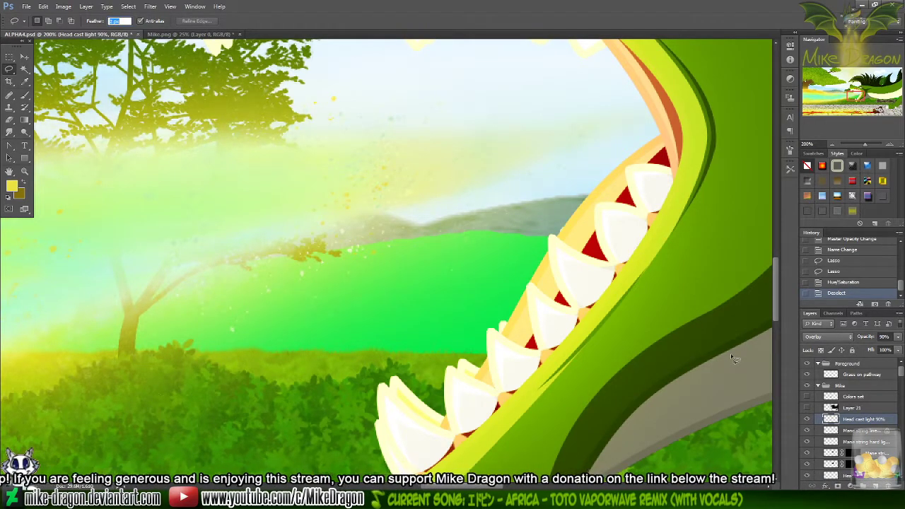
left_click_drag(776, 299, 772, 270)
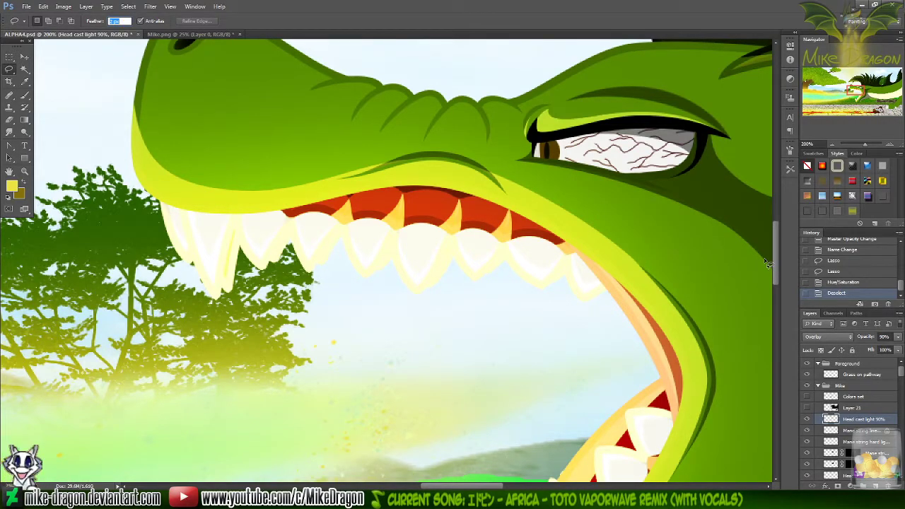
key("ctrl+minus")
key("ctrl+minus")
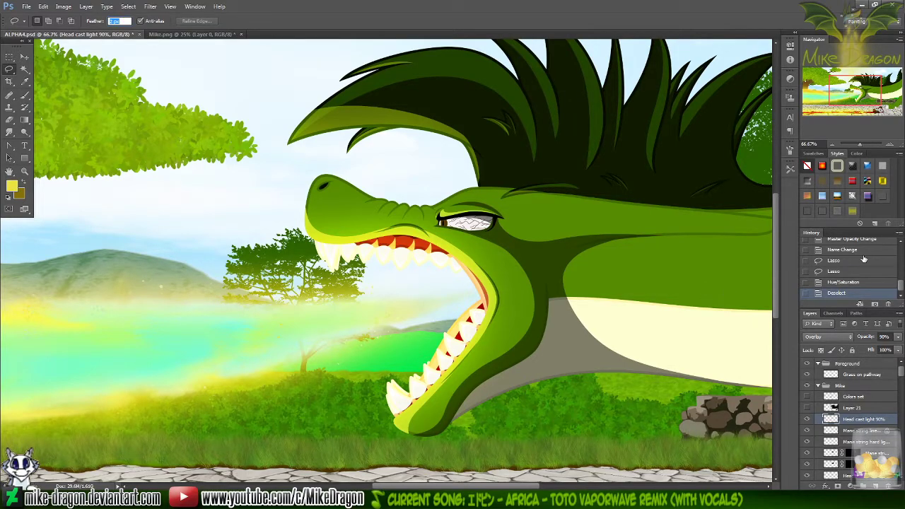
key("ctrl+s")
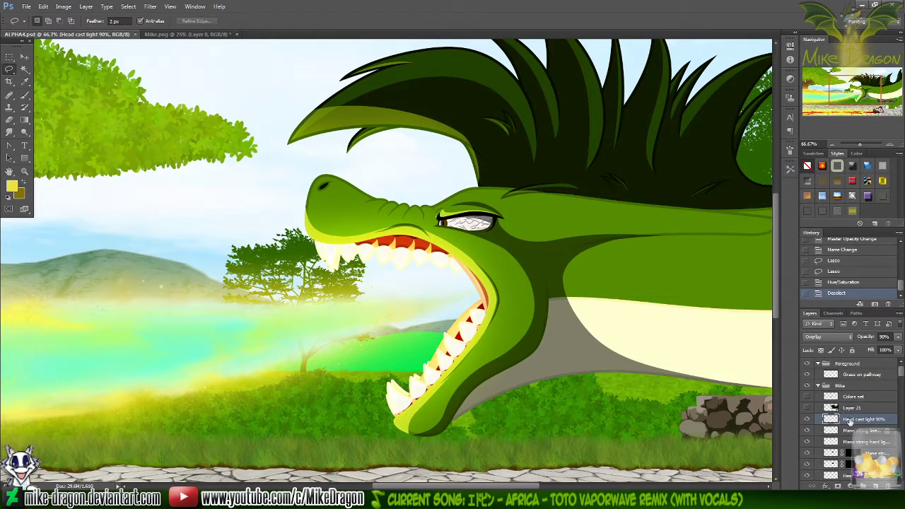
- Make Head lineart the active layer
left_click_drag(903, 374, 903, 380)
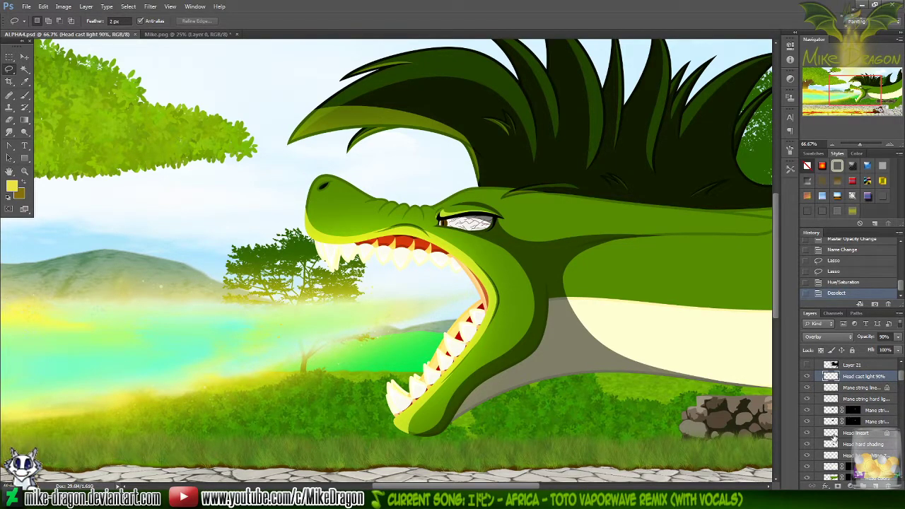
left_click(834, 432)
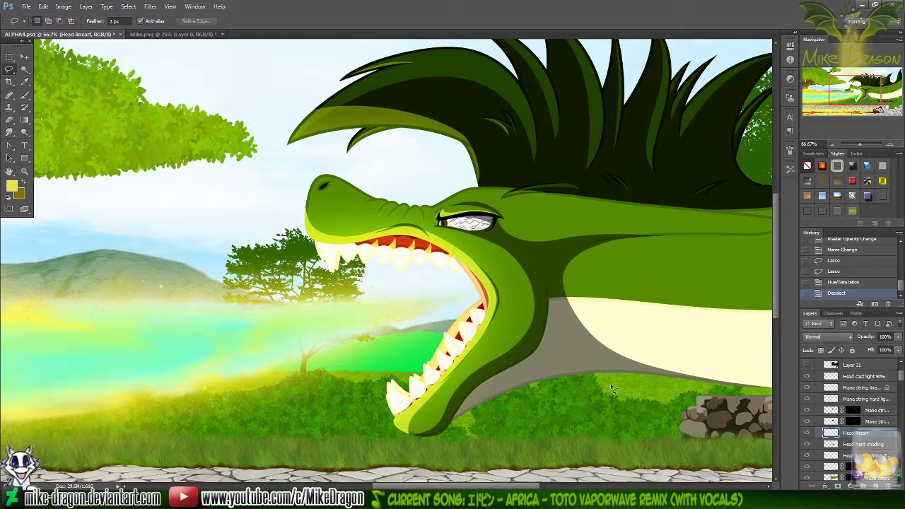
- Clear the stray lasso selection, try moving the Head lineart off the dragon's head, and undo the move
left_click_drag(593, 386, 534, 366)
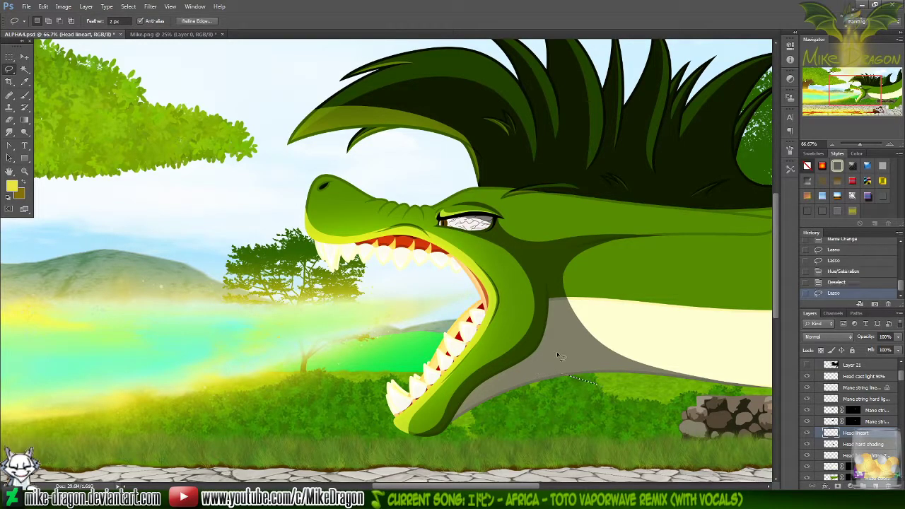
key("ctrl+d")
key("v")
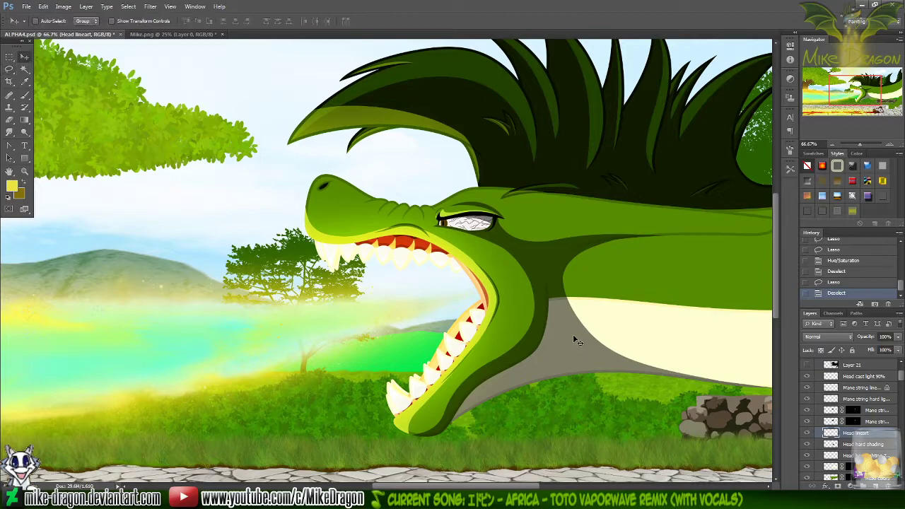
left_click_drag(438, 382, 446, 382)
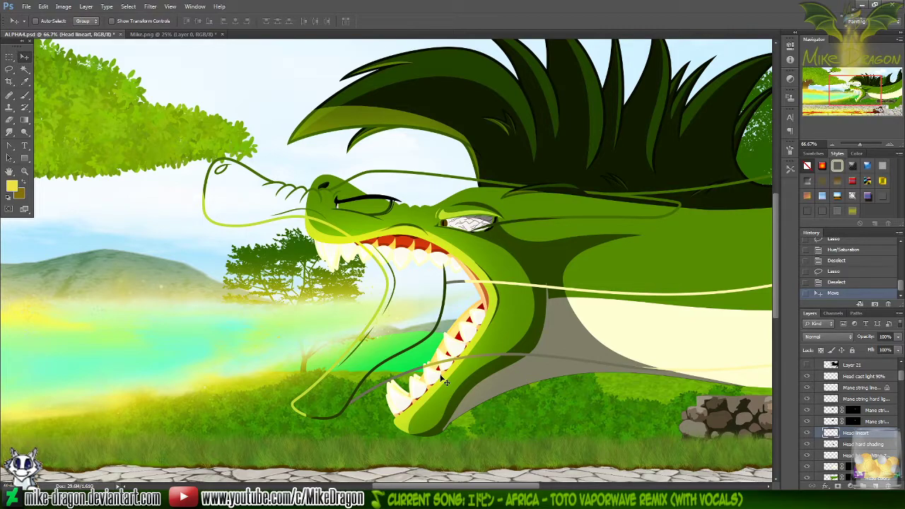
key("ctrl+z")
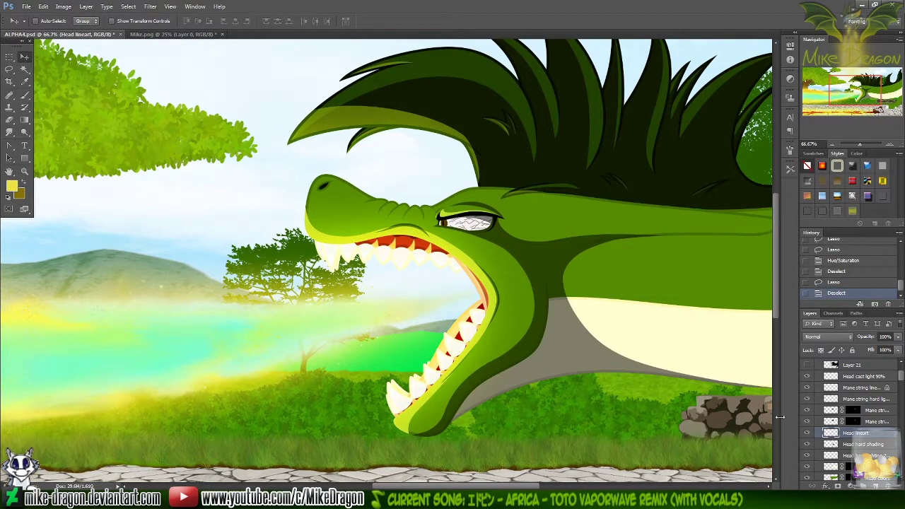
- Hide the Head lineart layer and examine the mouth and eye up close without outlines
left_click(806, 433)
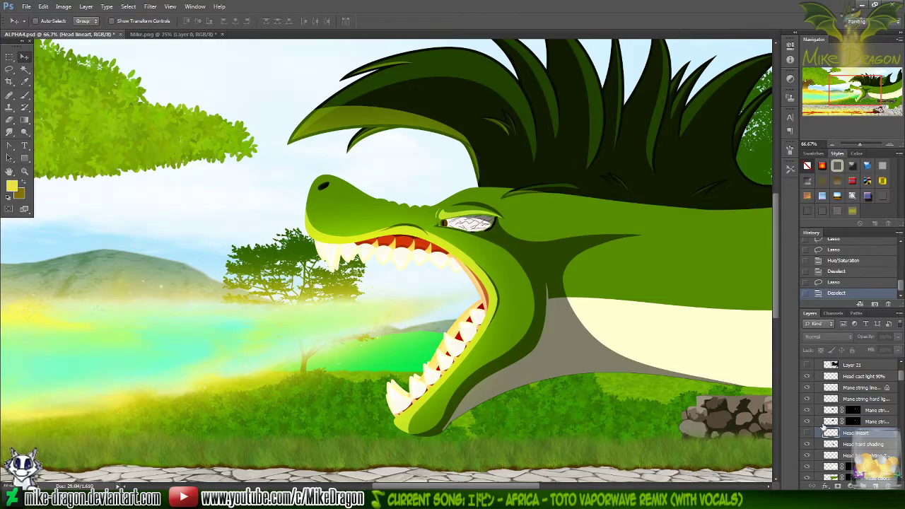
key("ctrl+plus")
key("ctrl+plus")
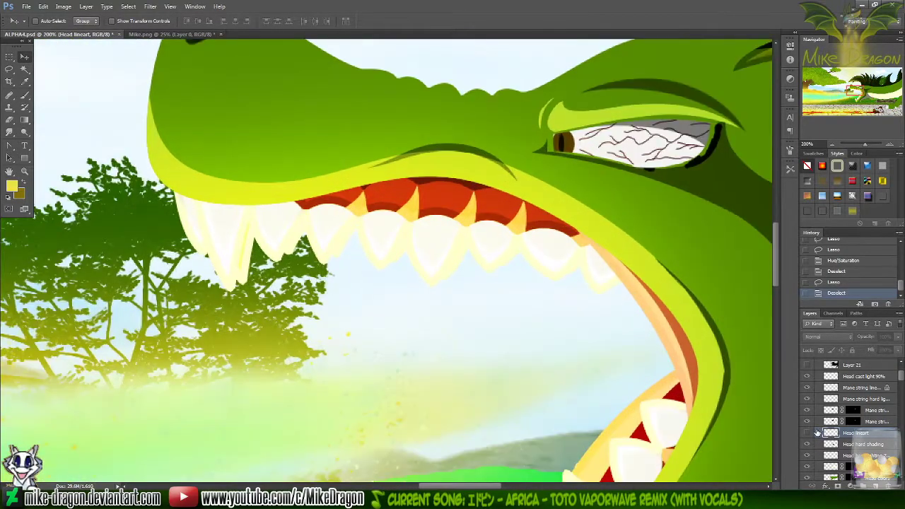
- Show the Head lineart layer again, check the dragon's head against the whole scene, and save the document
key("ctrl+minus")
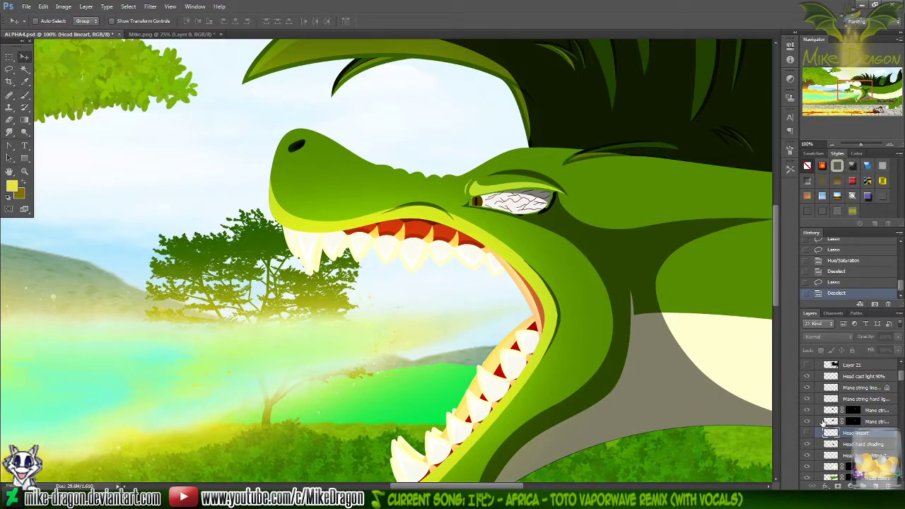
left_click(807, 433)
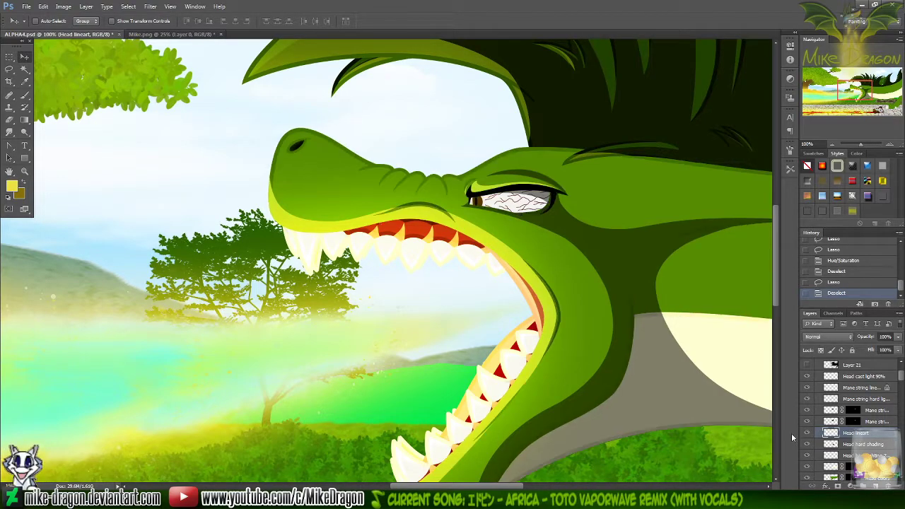
key("ctrl+minus")
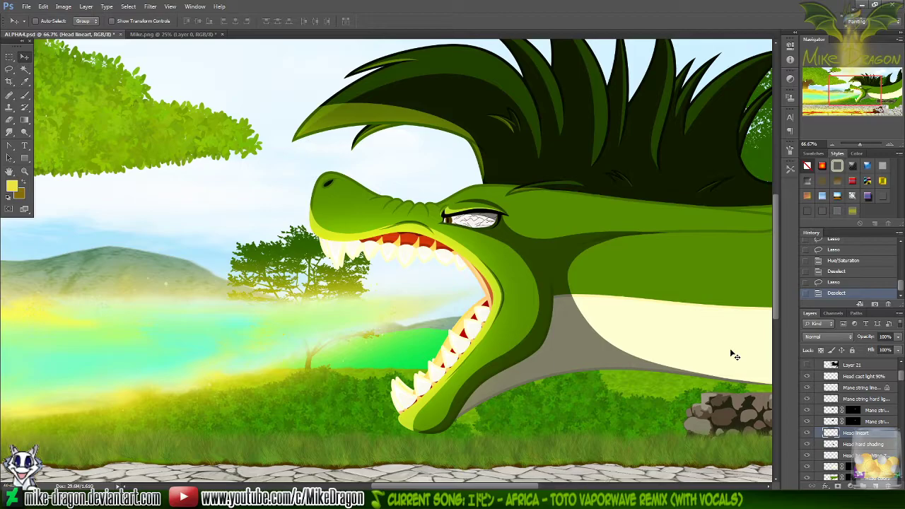
key("ctrl+minus")
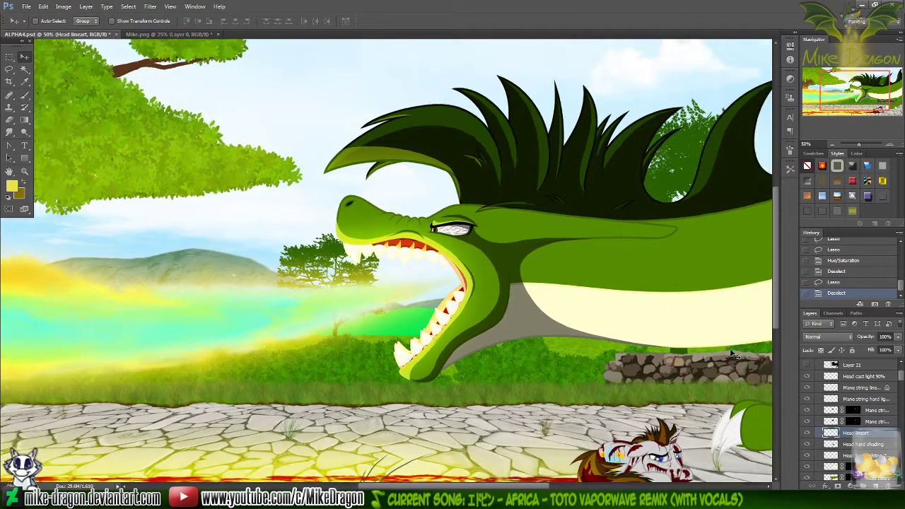
key("ctrl+minus")
key("ctrl+s")
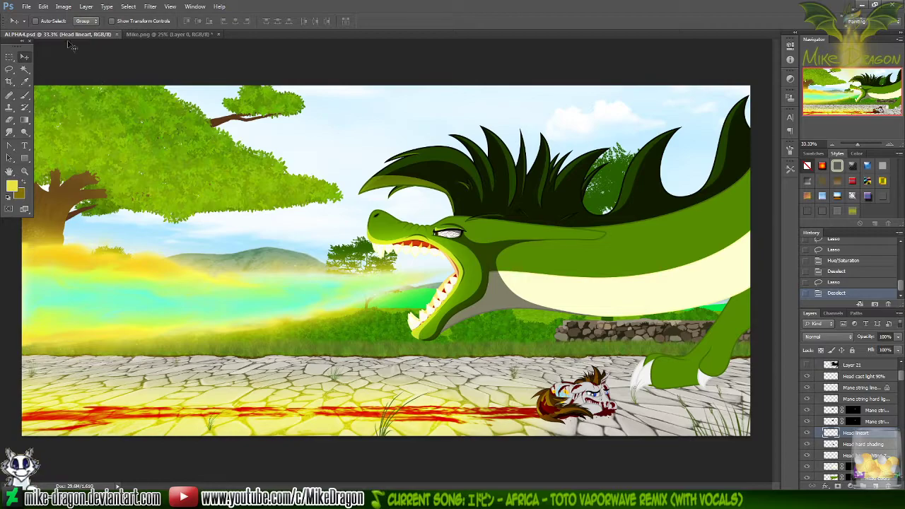
- Save the document as a new Photoshop version named ALPHA5 in the I'll Make Them Burn folder
left_click(27, 7)
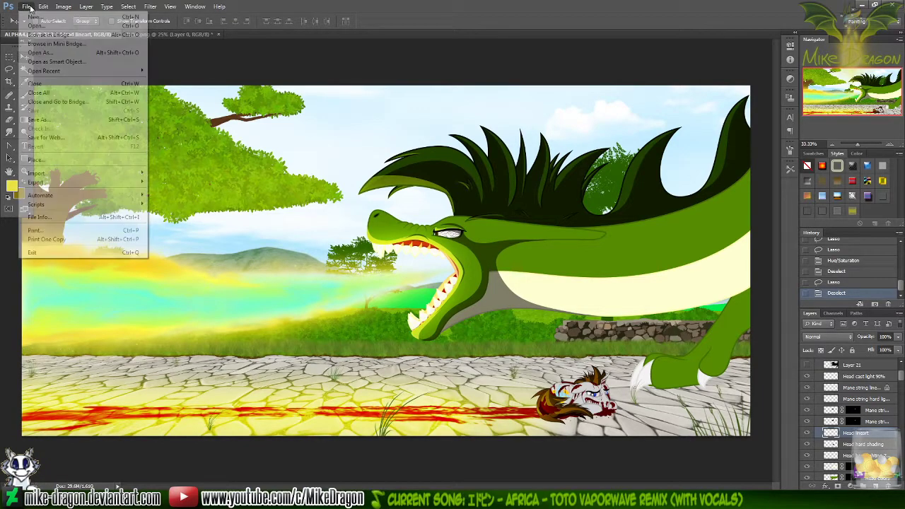
left_click(37, 119)
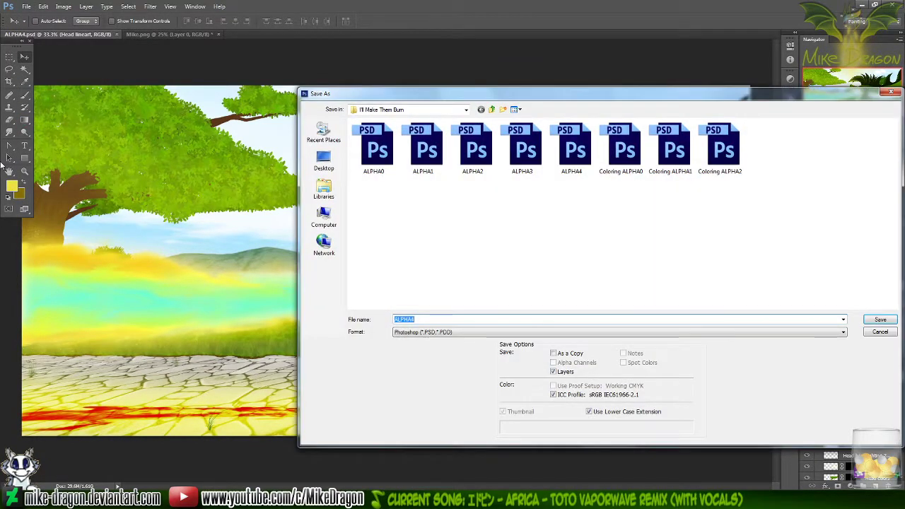
key("End")
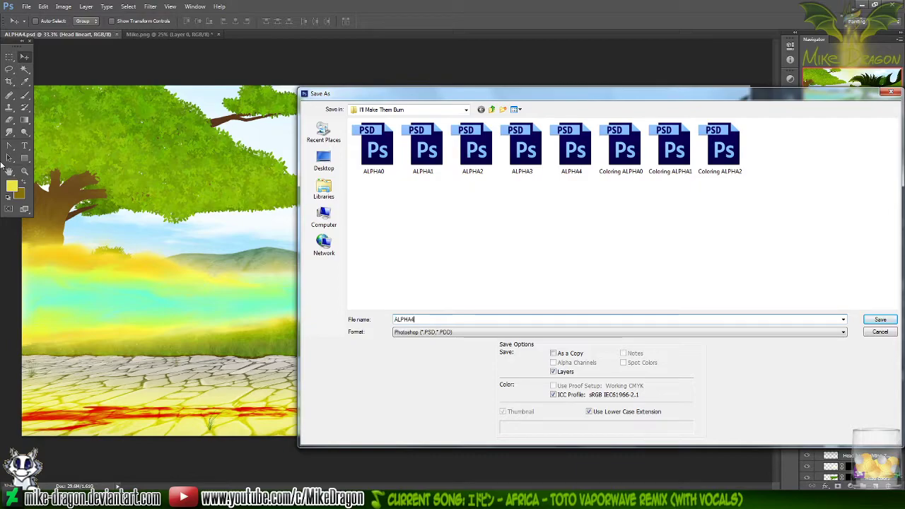
key("BackSpace")
type("5")
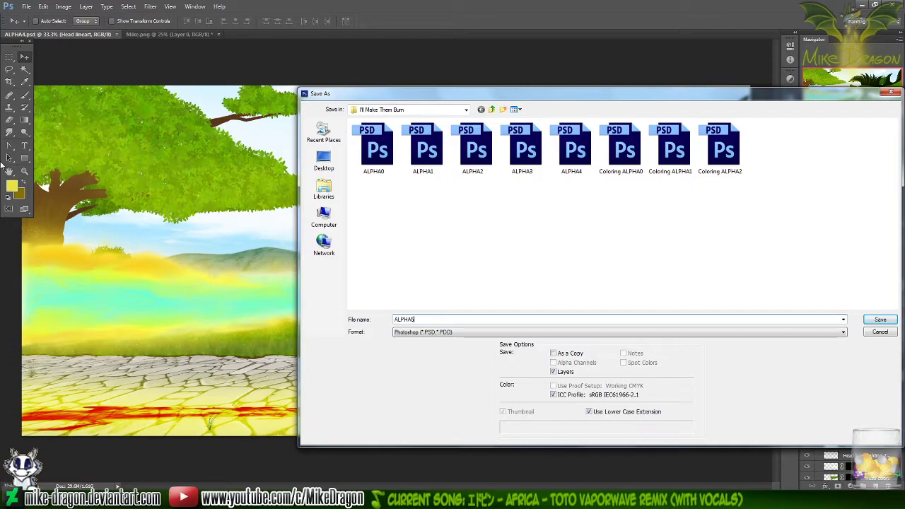
key("Return")
key("Return")
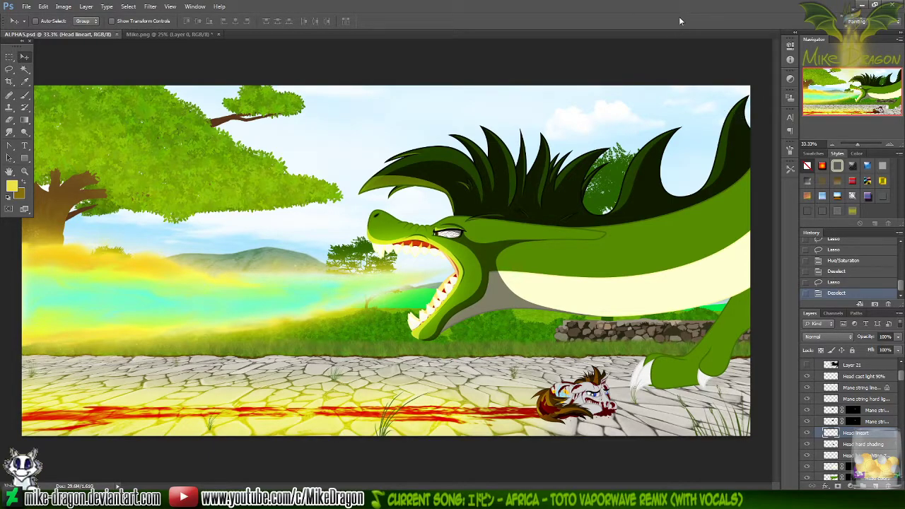
- Save a PNG copy over the existing Sample4 image, with Smallest / Slow compression and no interlacing
left_click(26, 7)
left_click(38, 119)
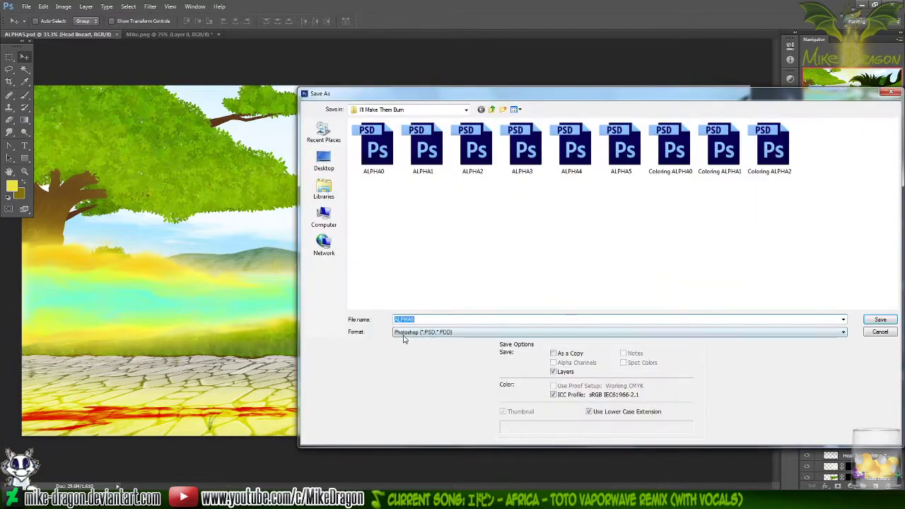
left_click(407, 332)
left_click(414, 440)
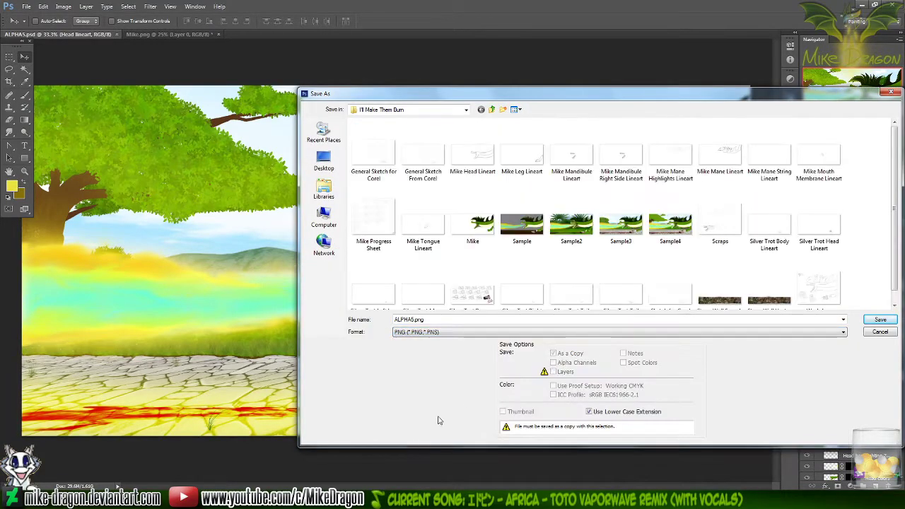
double_click(670, 224)
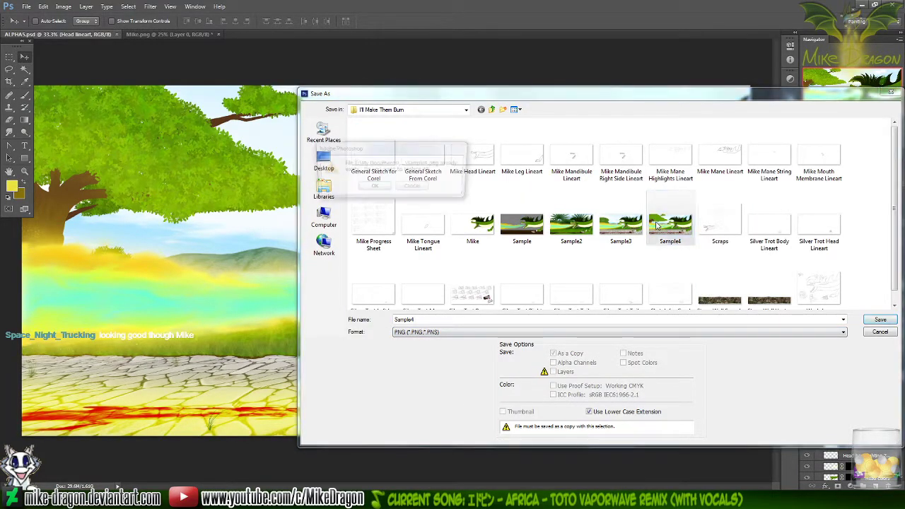
left_click(374, 188)
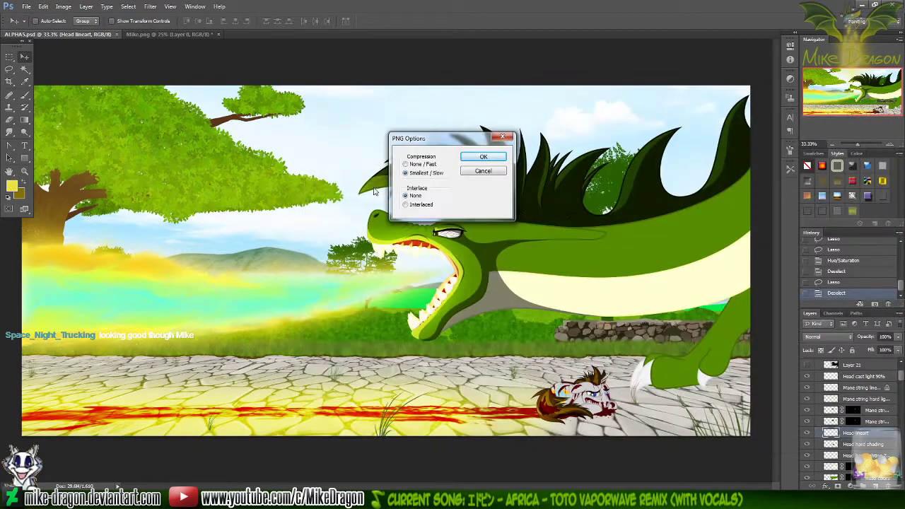
left_click(468, 158)
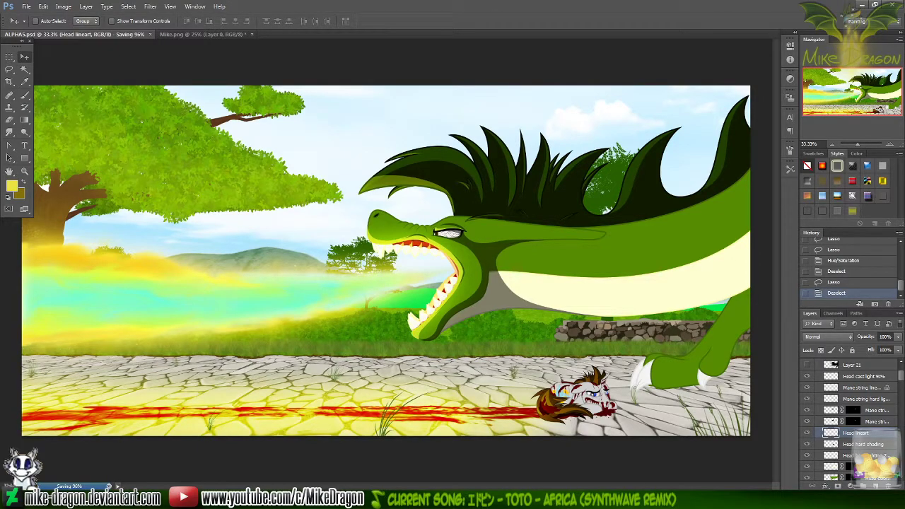
- Switch to Windows Explorer and open the Commissions folder inside WIP > oC - Photoshop
key("alt+Tab")
key("BackSpace")
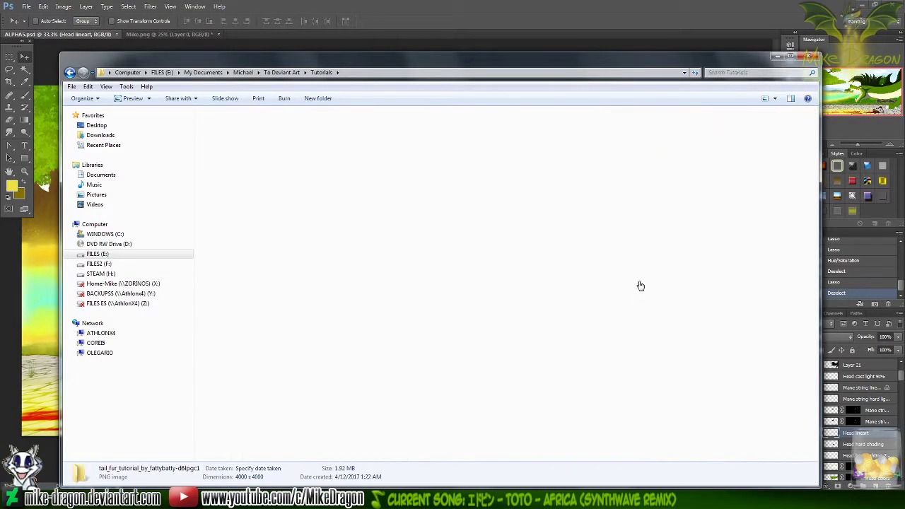
double_click(430, 264)
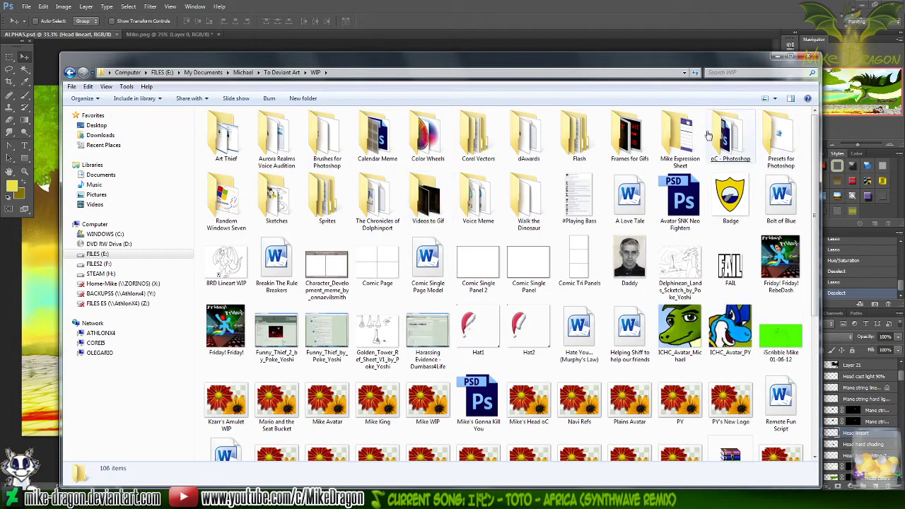
double_click(728, 119)
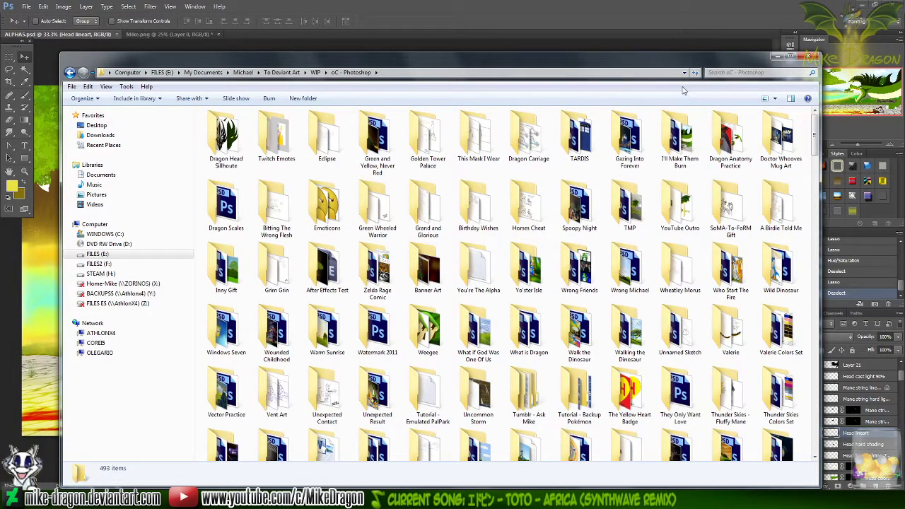
type("co")
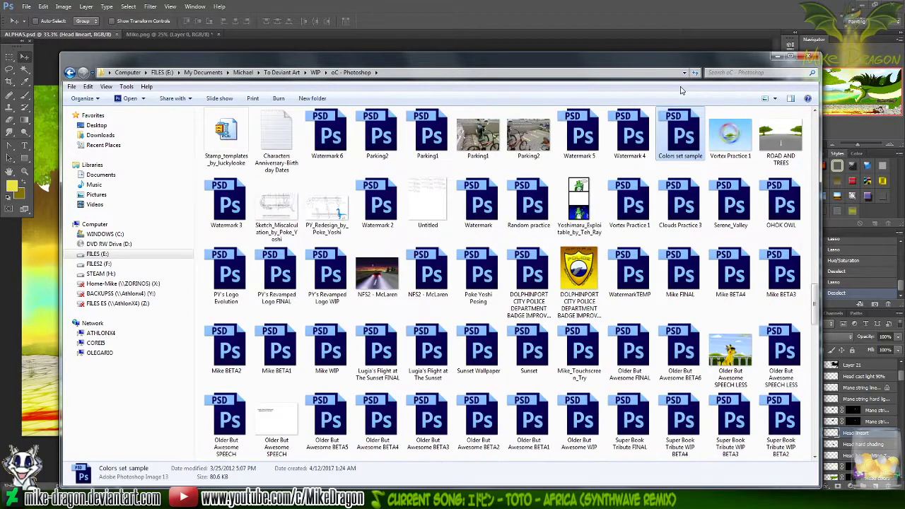
key("Home")
type("co")
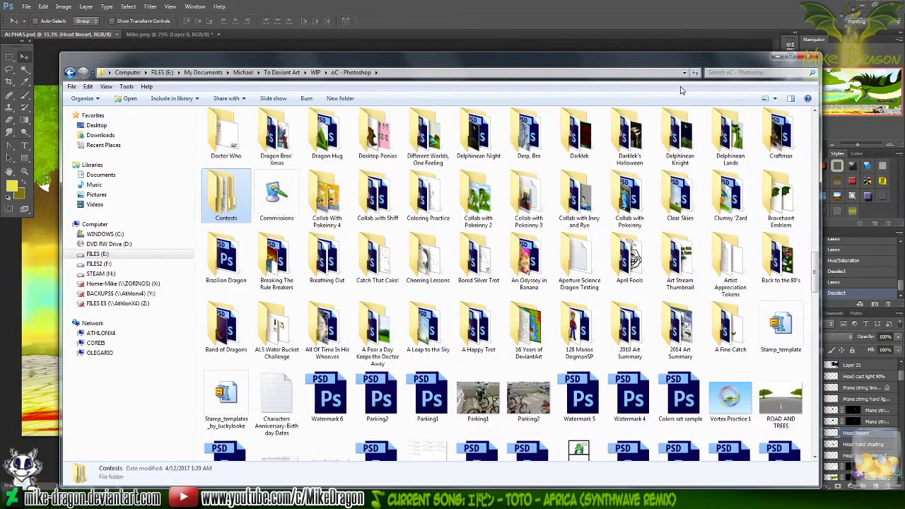
type("m")
key("Return")
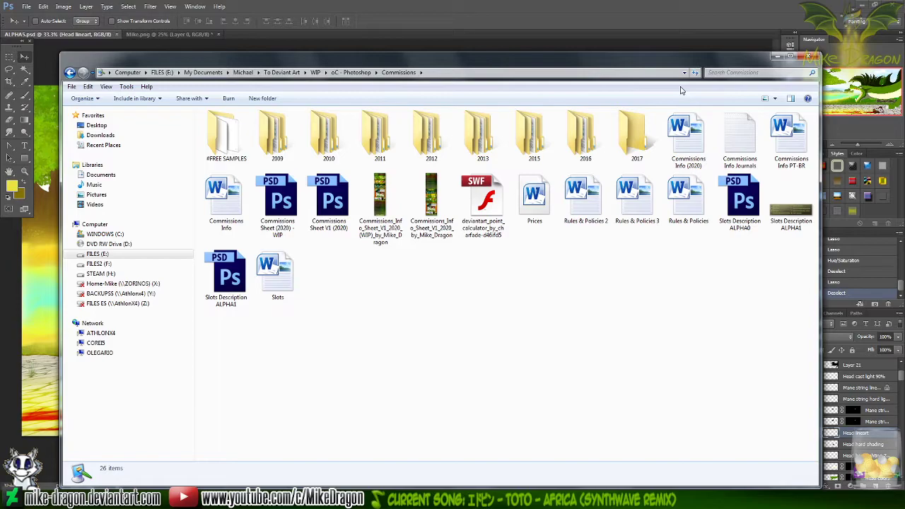
- Open the 2015 commissions folder and look into its commission #4 folder
type("201")
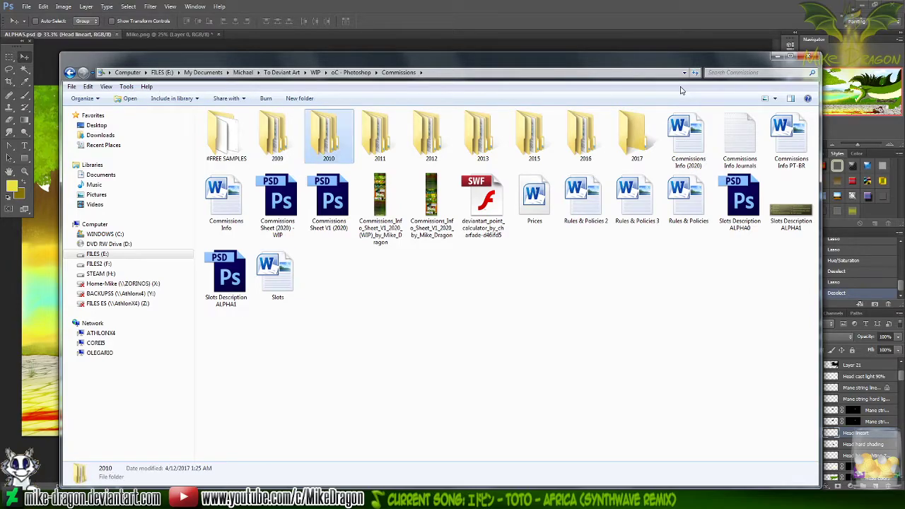
key("Right")
key("Right")
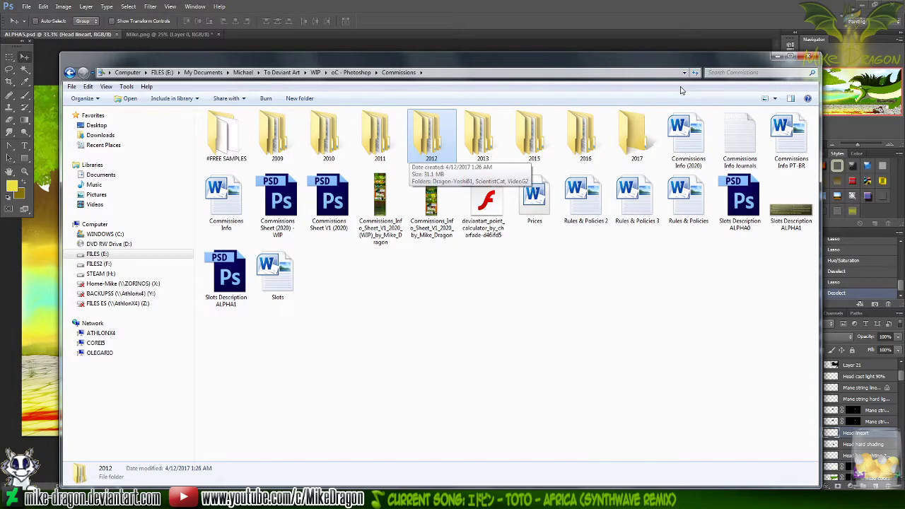
key("Right")
key("Right")
key("Return")
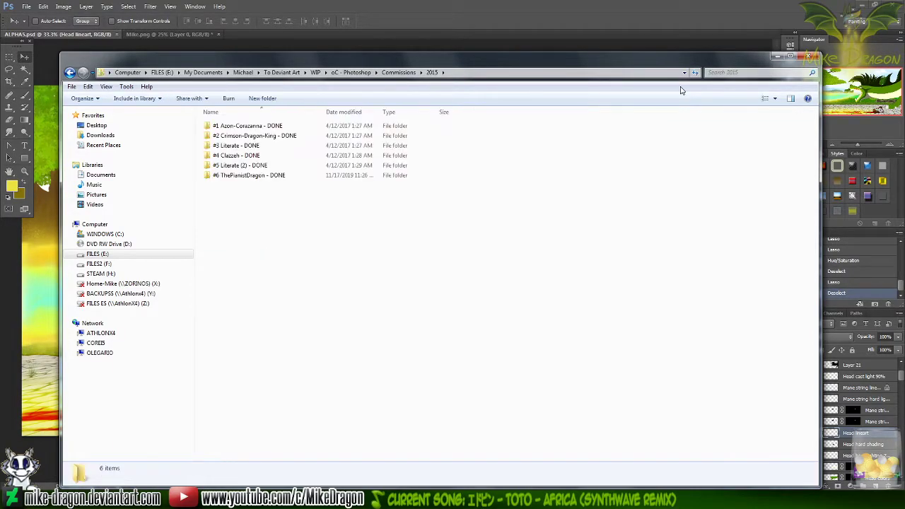
key("Down")
key("Down")
key("Down")
key("Return")
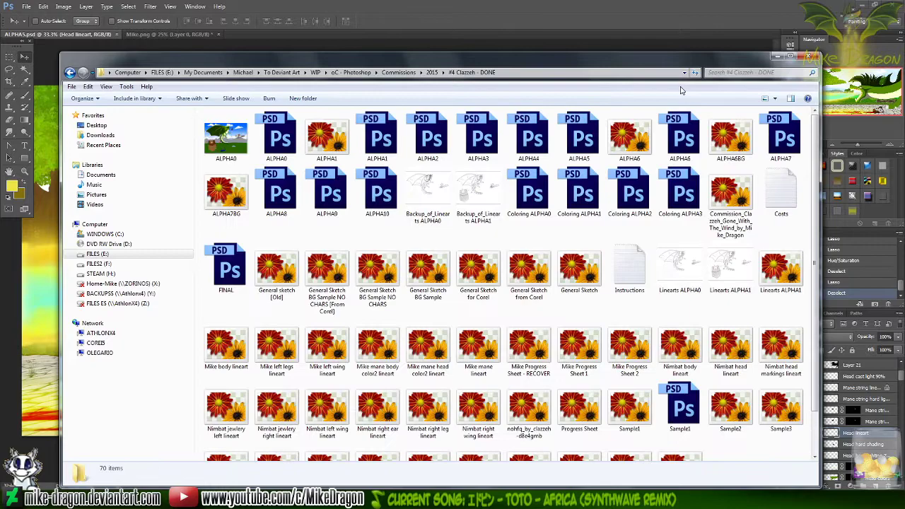
- Return to the Commissions folder and open the second client project folder under 2013
key("BackSpace")
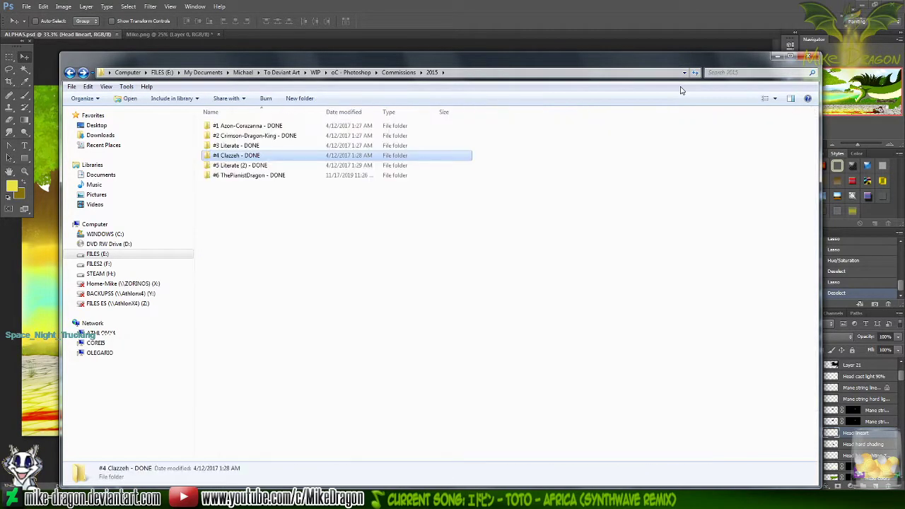
key("Up")
key("Up")
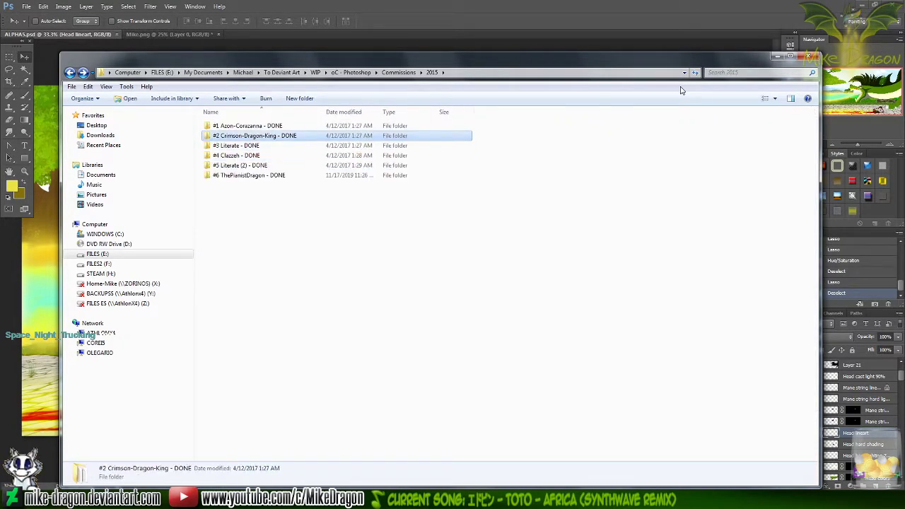
key("Up")
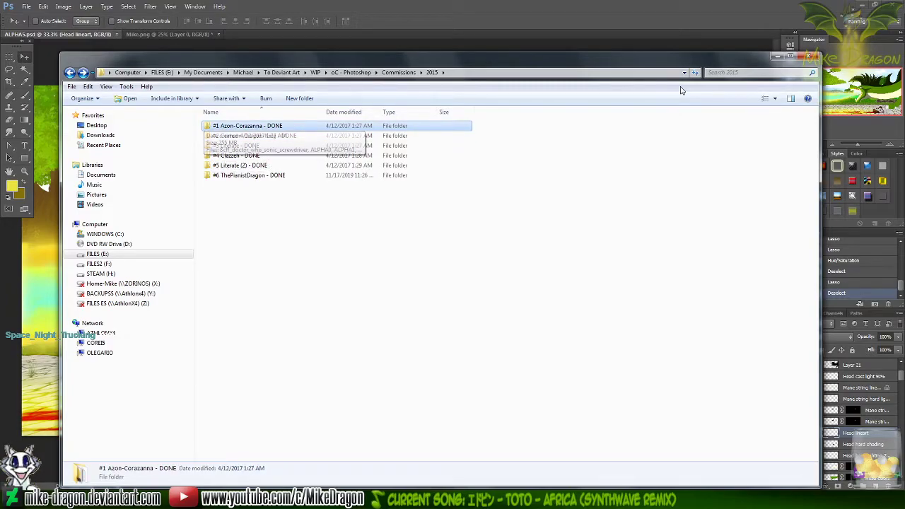
key("BackSpace")
key("Left")
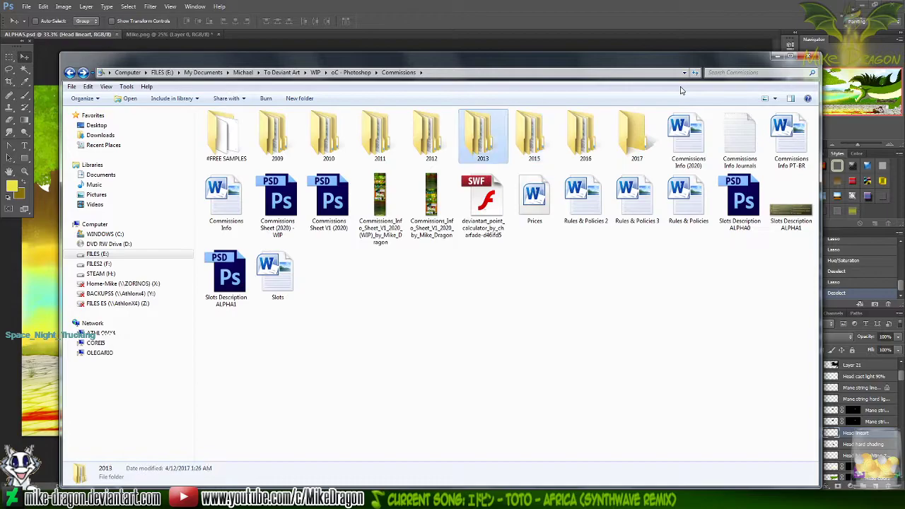
key("Return")
key("Down")
key("Return")
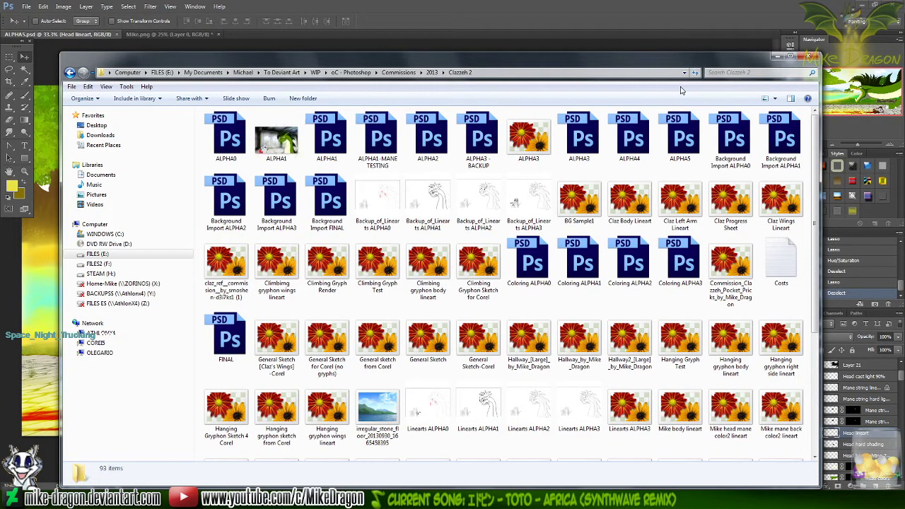
- View the BG Sample1 image, close it, and look through the rest of the project folder's files
left_click(583, 215)
double_click(583, 215)
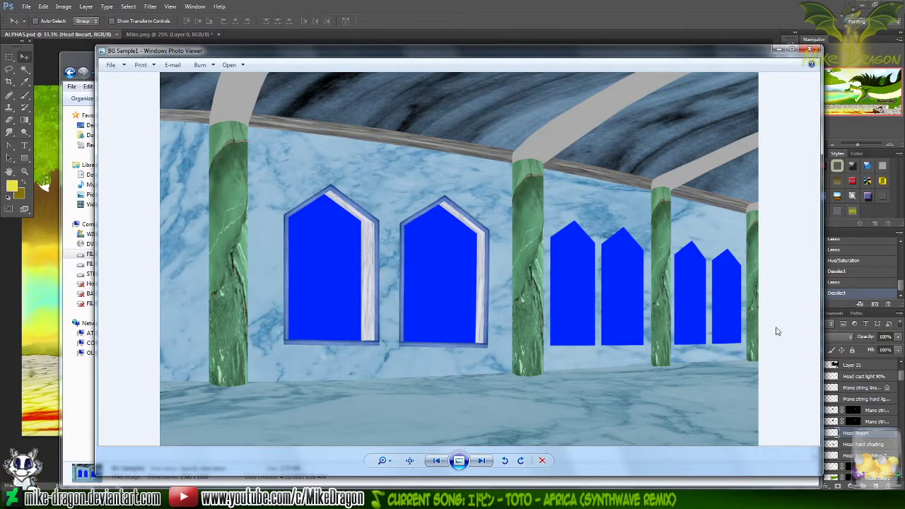
key("alt+F4")
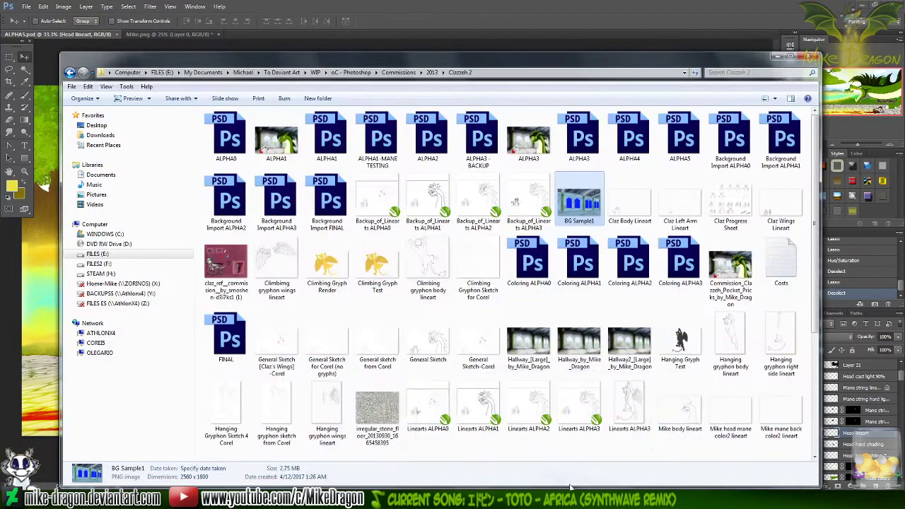
left_click_drag(646, 461, 815, 422)
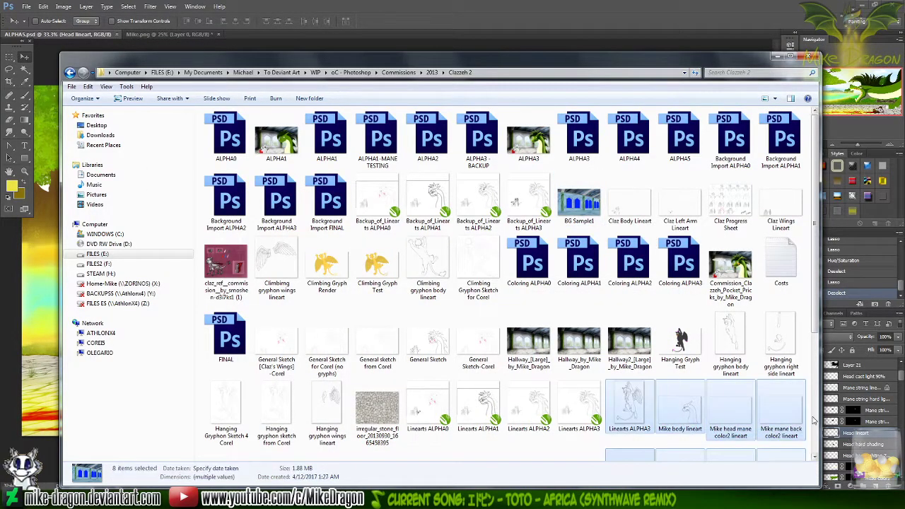
left_click(812, 423)
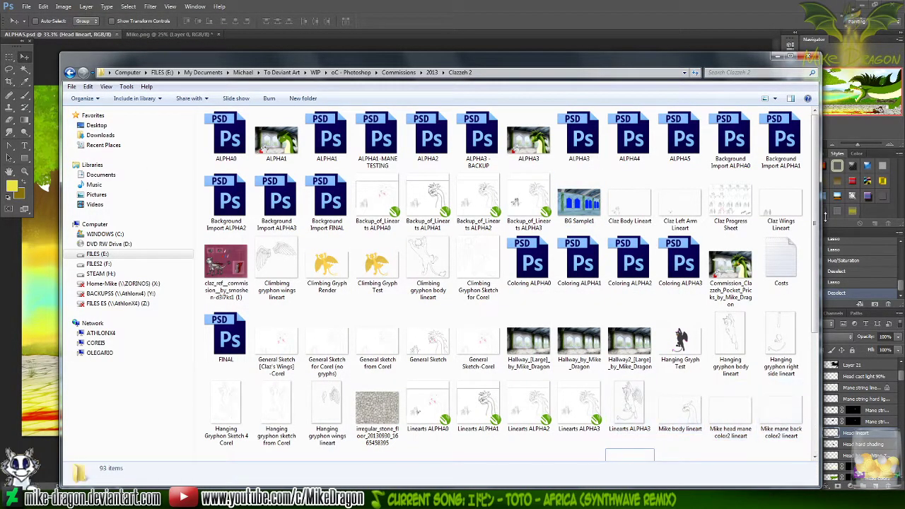
scroll(820, 318, "down", 3)
scroll(829, 293, "down", 3)
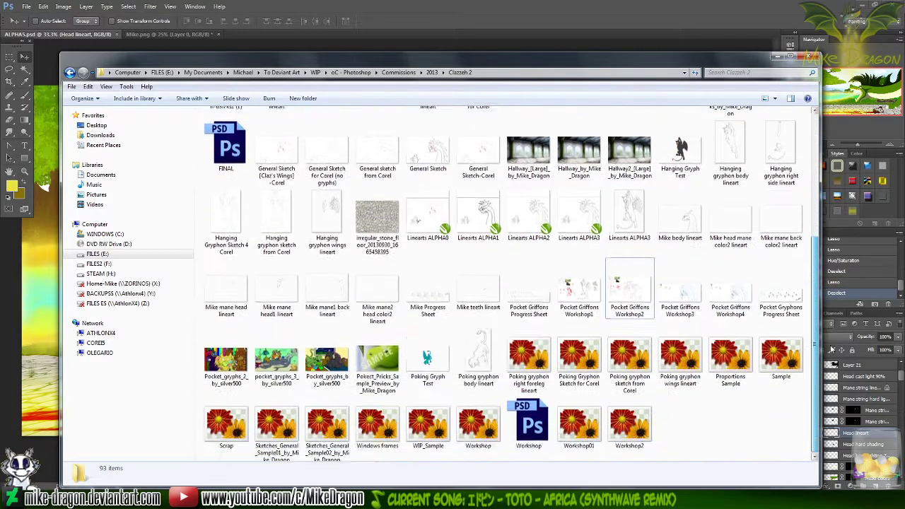
- View the Hallway2_[Large] image from the project folder and close it
scroll(836, 362, "up", 6)
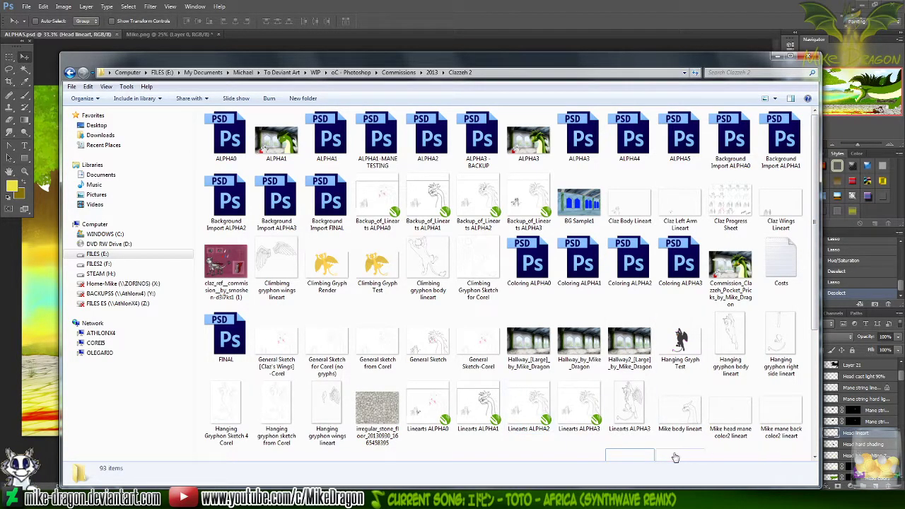
left_click(628, 343)
double_click(628, 343)
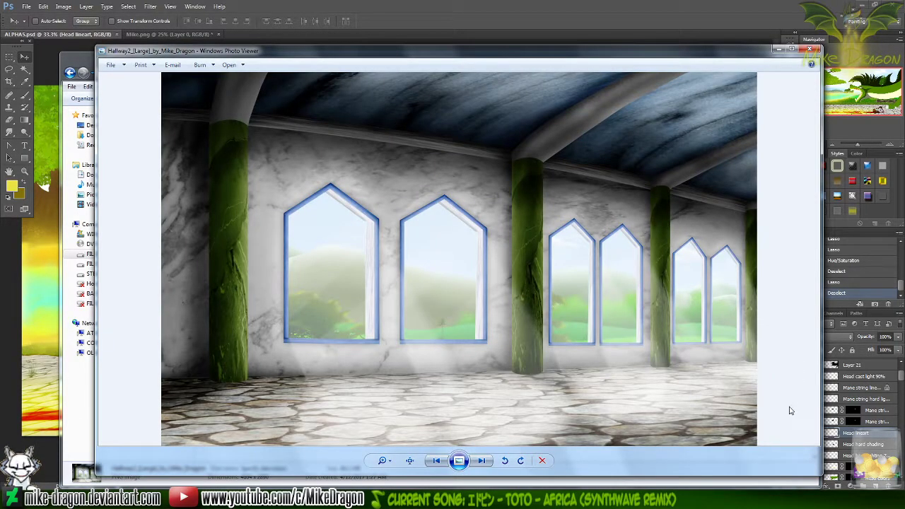
left_click(809, 50)
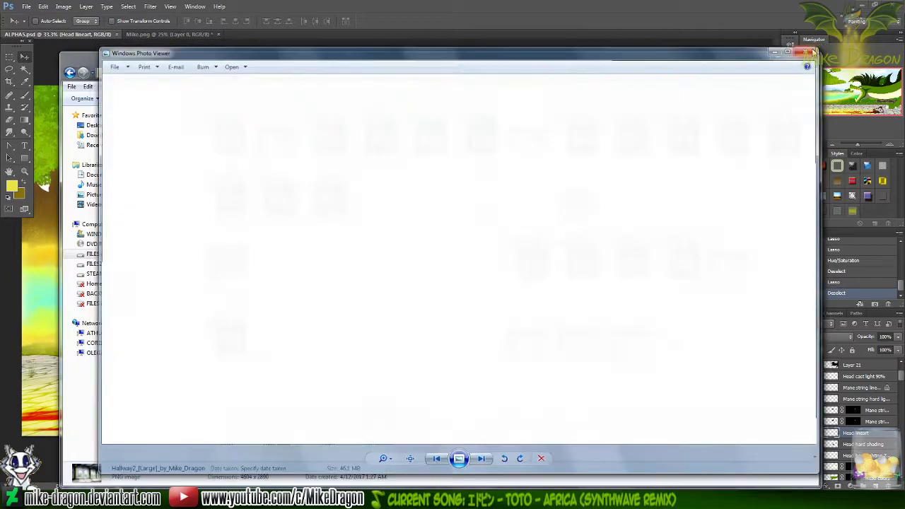
right_click(574, 485)
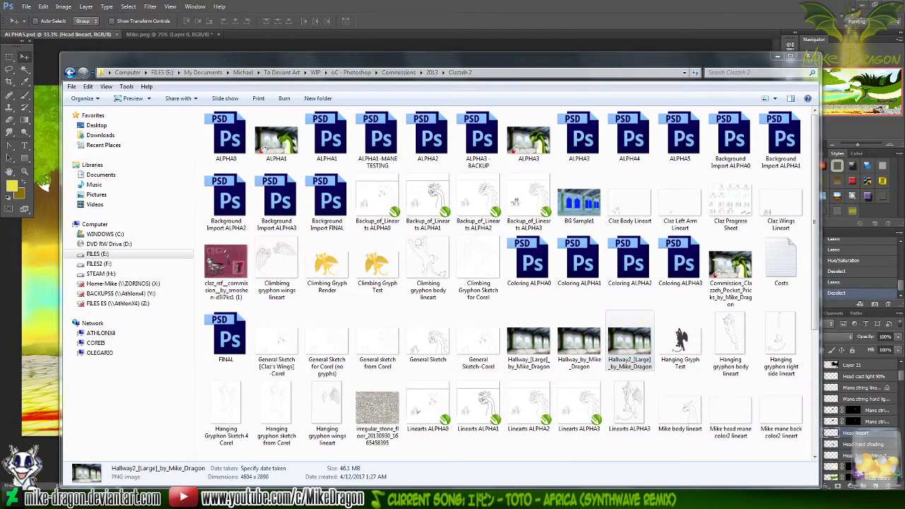
left_click(574, 485)
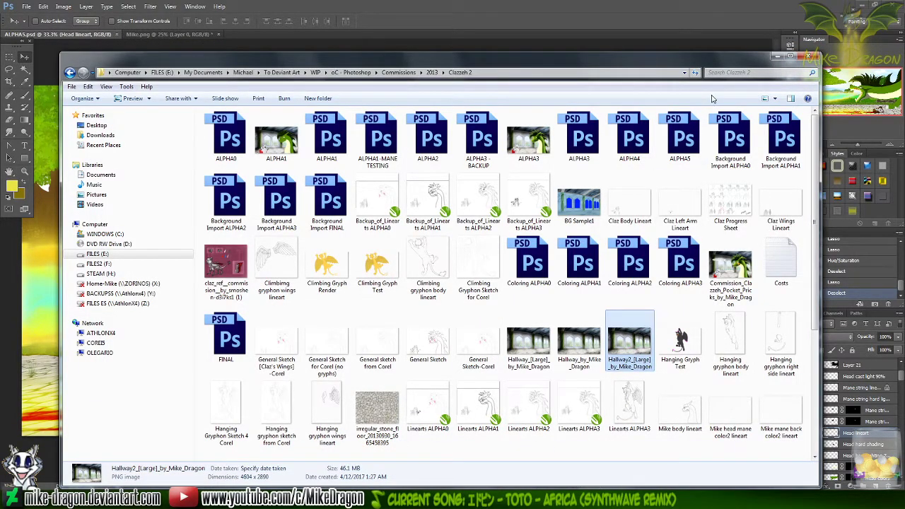
- Open BG Sample1 and Hallway2_[Large] together, compare them by flipping back and forth, and close the viewer
left_click(580, 222, "ctrl")
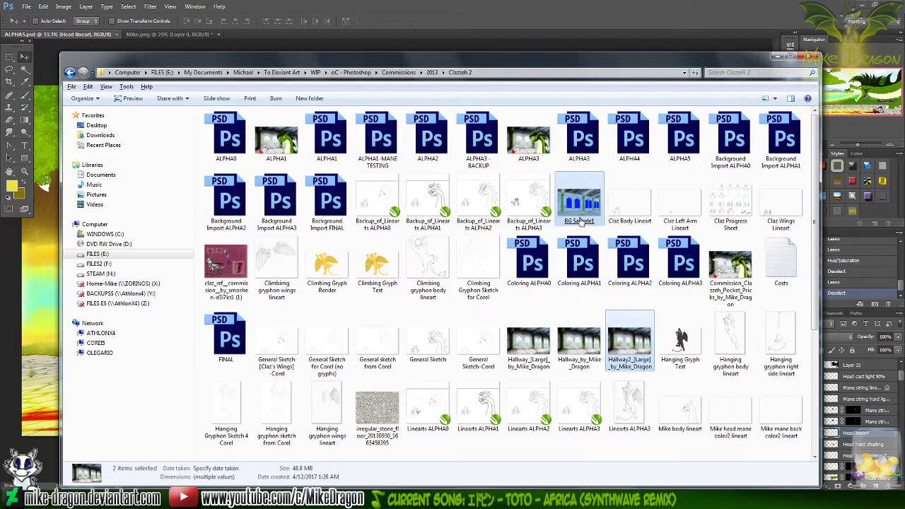
key("Return")
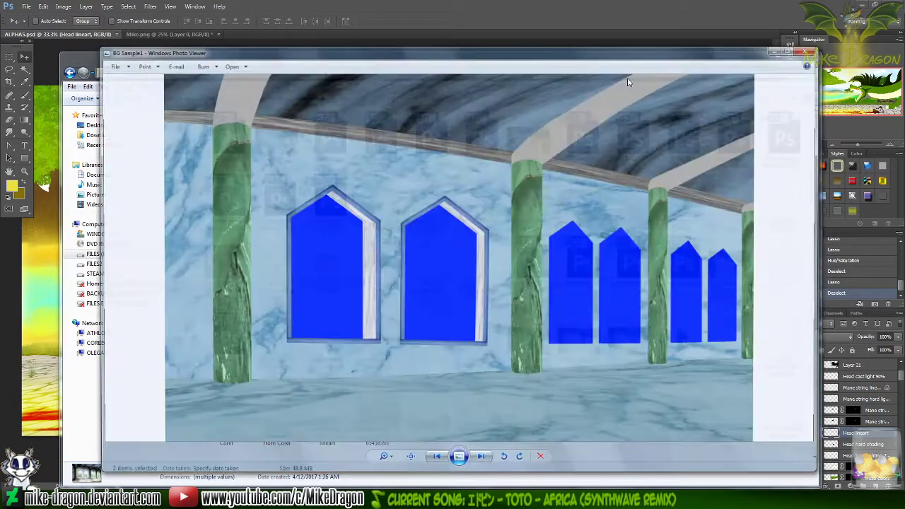
key("Right")
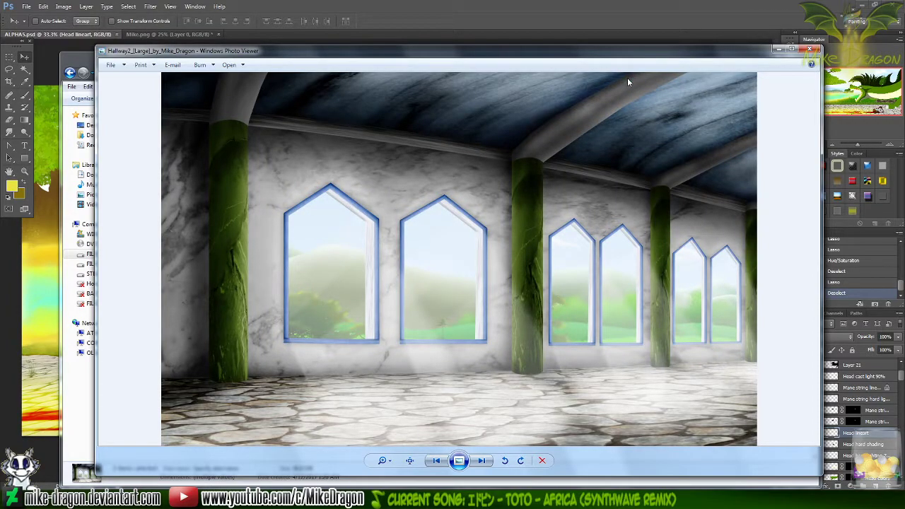
key("Left")
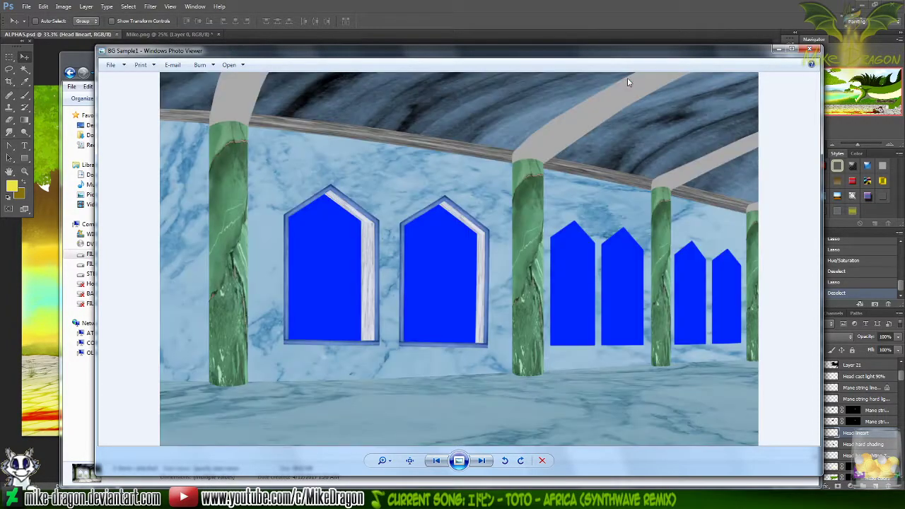
key("Right")
key("Left")
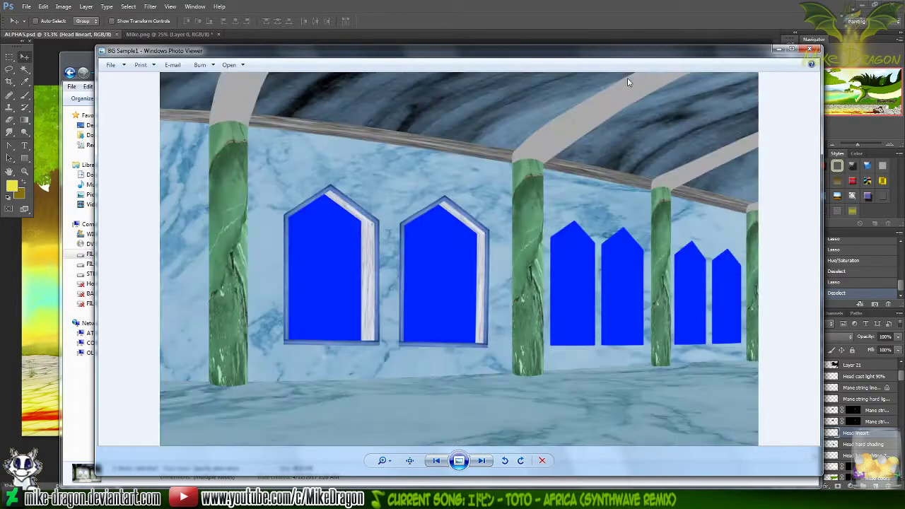
key("Right")
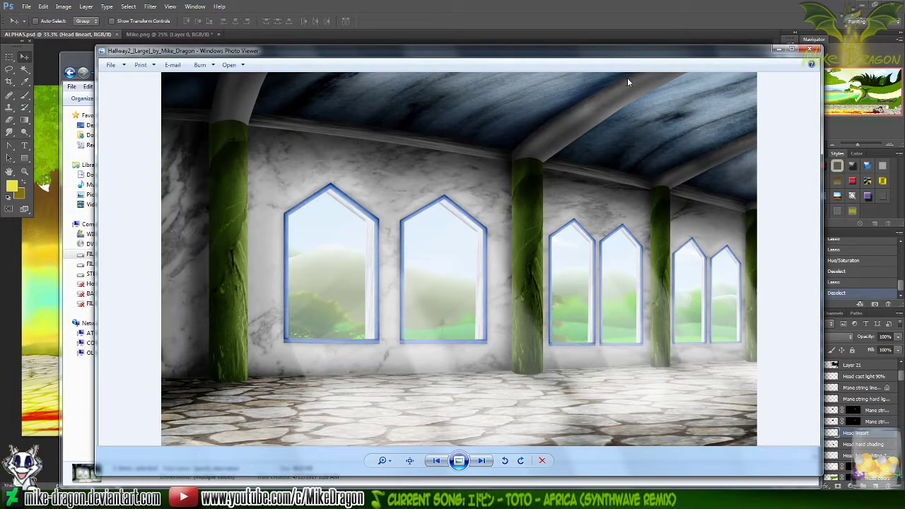
key("Left")
key("Right")
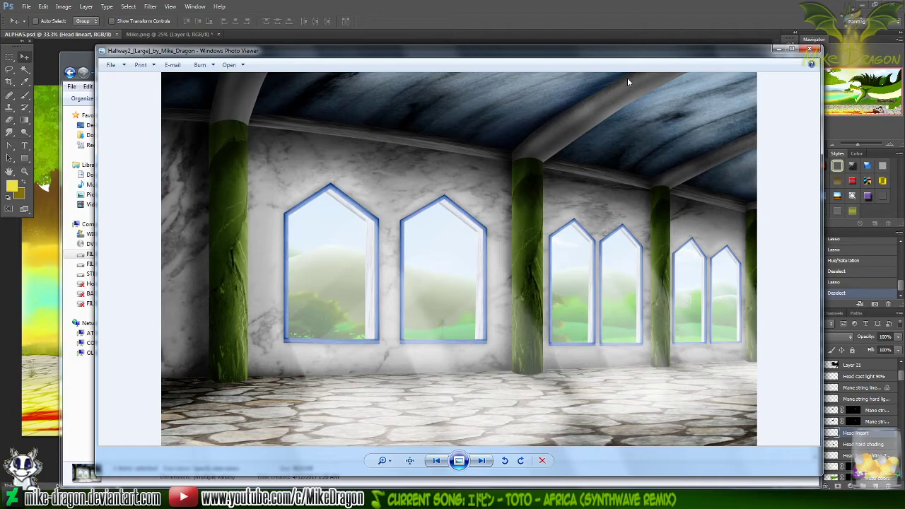
key("Left")
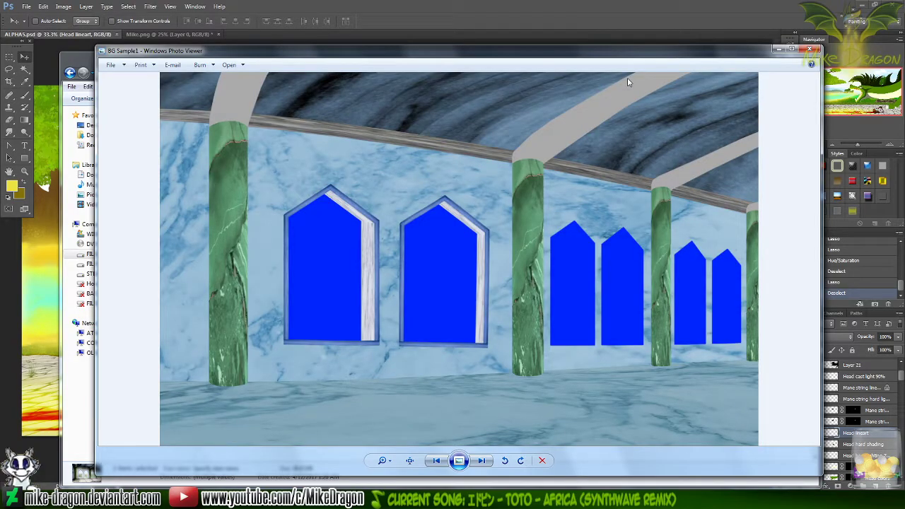
key("Right")
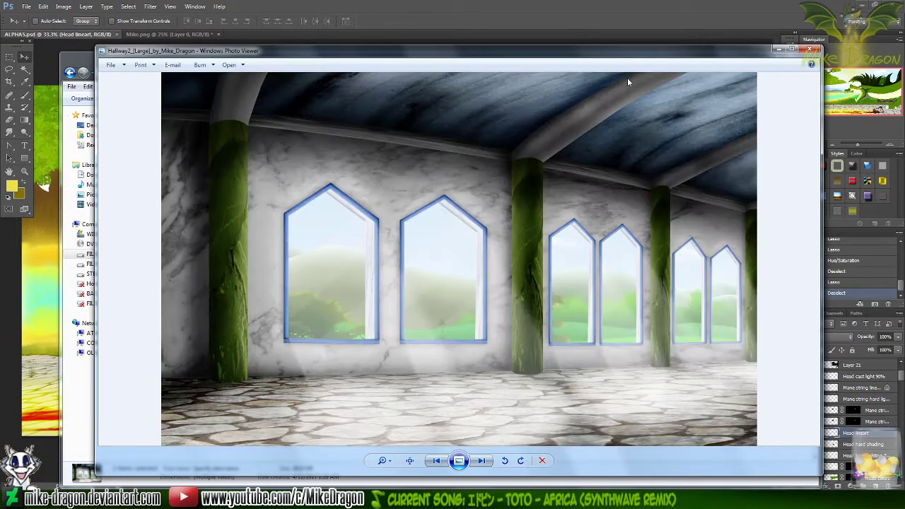
key("Right")
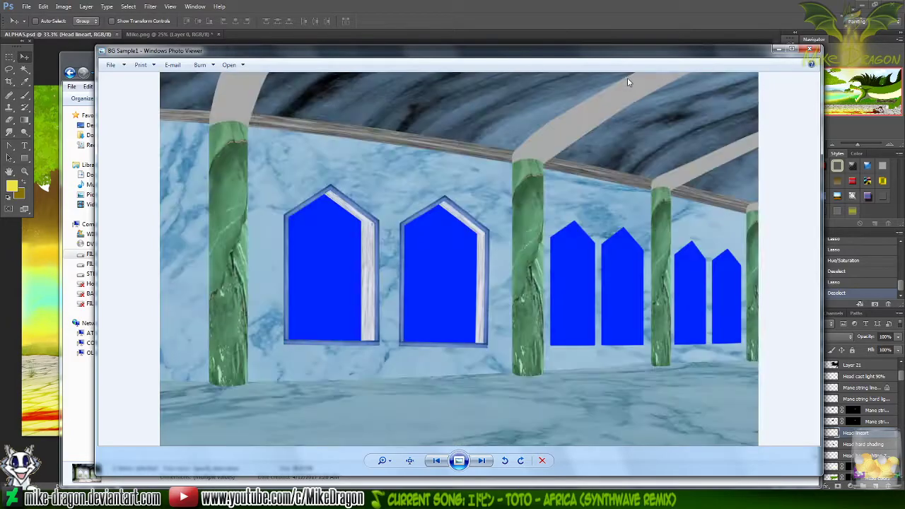
key("Left")
key("Right")
key("Left")
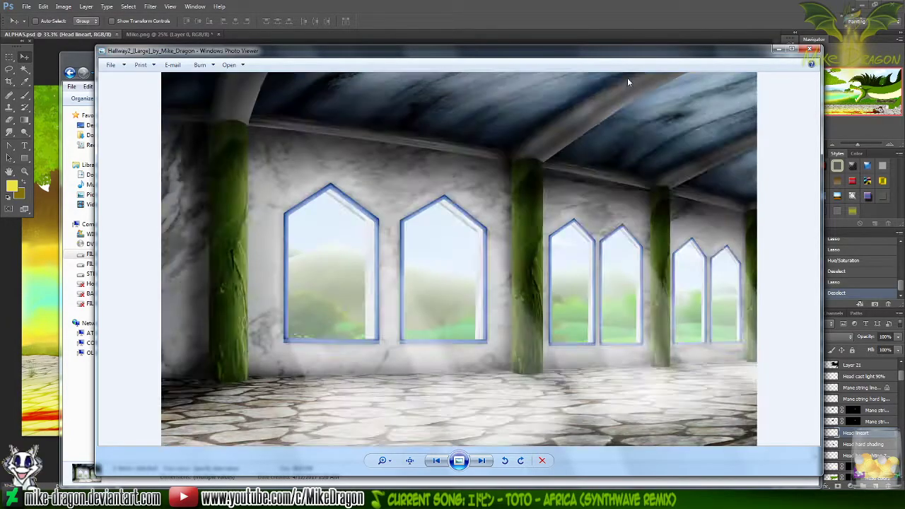
key("Right")
key("Left")
key("Right")
key("Right")
key("Left")
key("alt+F4")
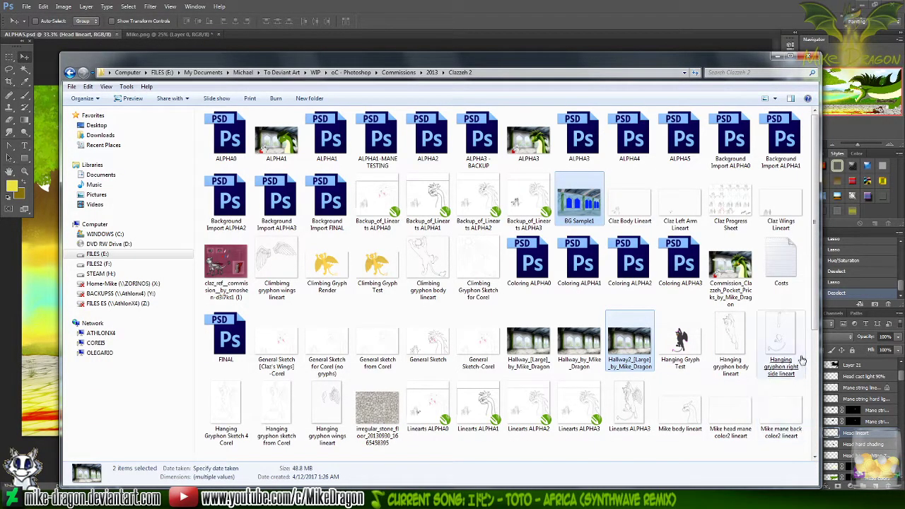
- Look through the project folder's remaining files, then view the irregular_stone_floor texture image and close it
scroll(741, 442, "down", 3)
left_click(741, 442)
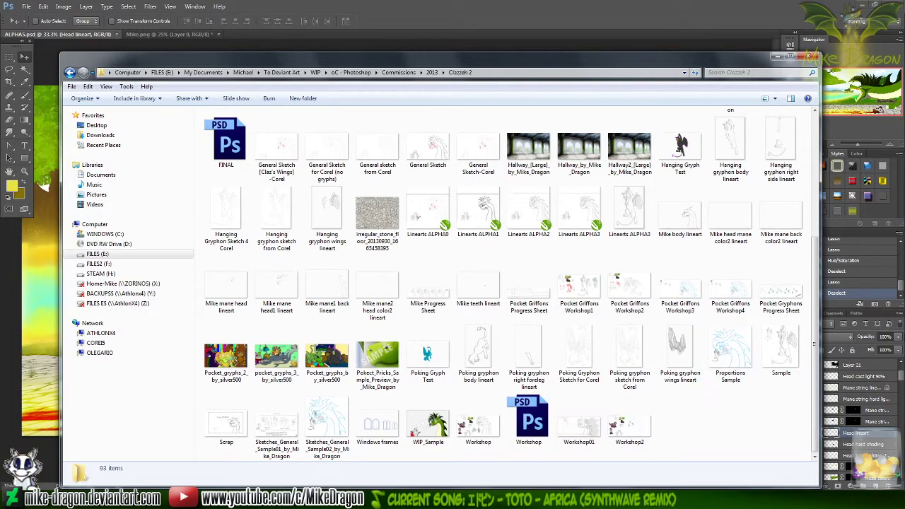
key("BackSpace")
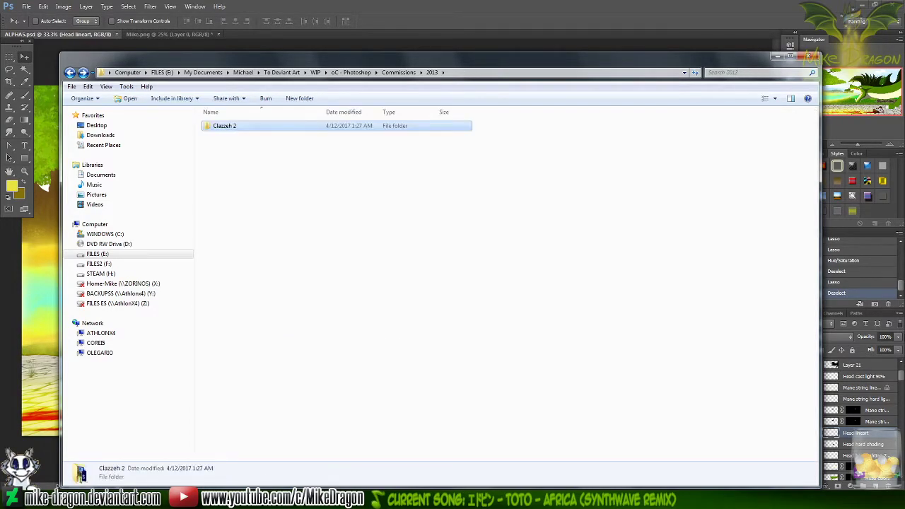
key("Return")
double_click(389, 420)
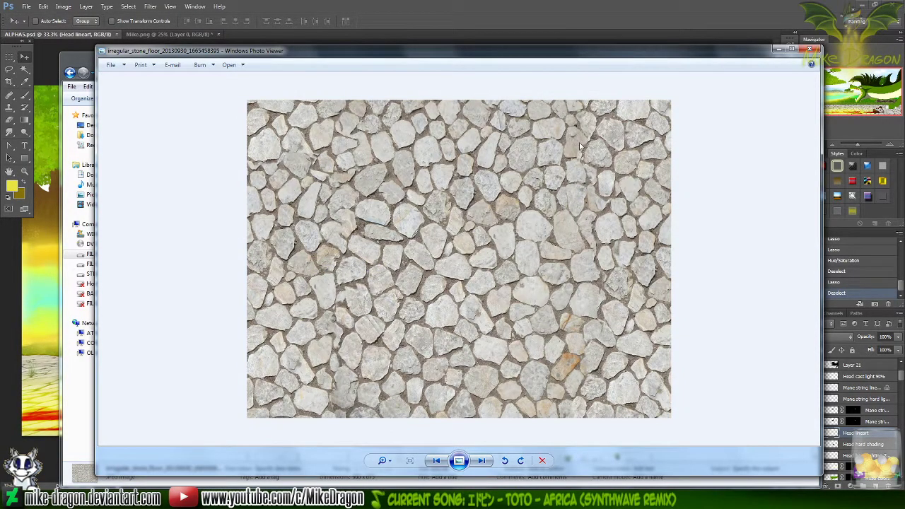
left_click(811, 49)
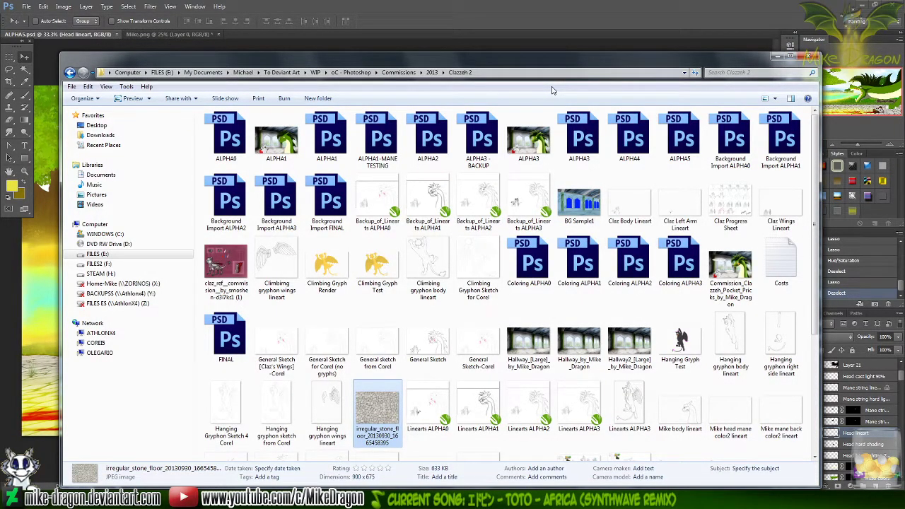
- Return to the oC - Photoshop folder, open Textures and Assets, and select the irregular_stone_floor texture
key("BackSpace")
key("BackSpace")
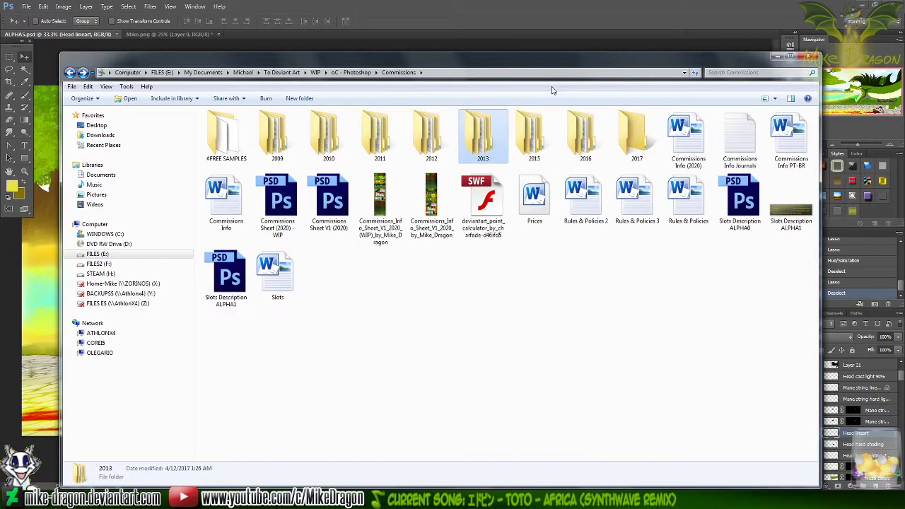
key("BackSpace")
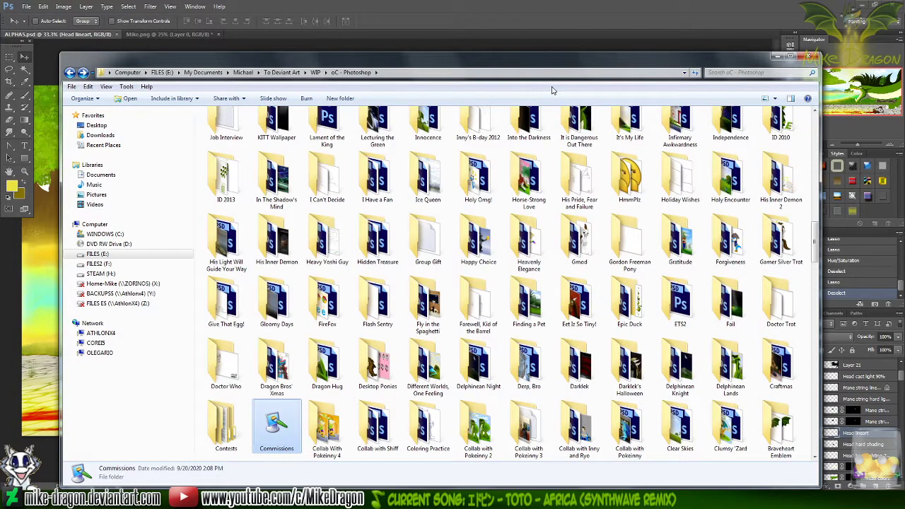
type("tele")
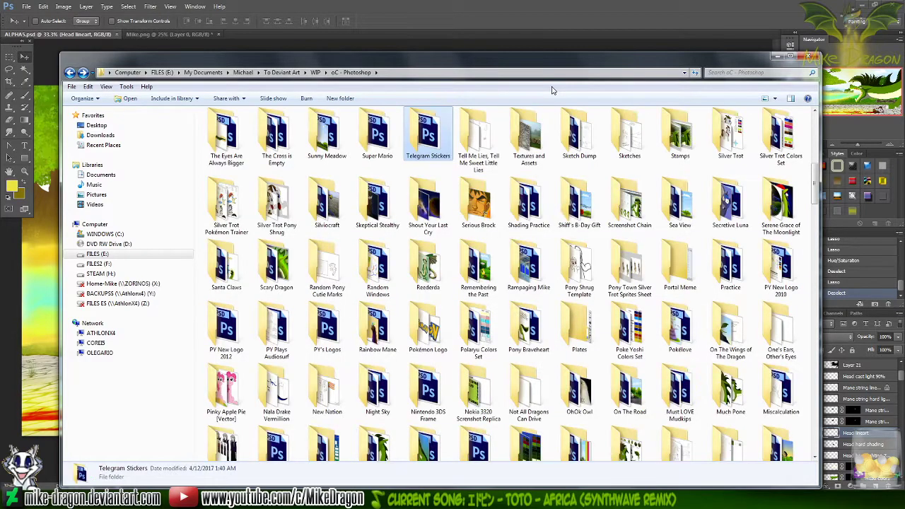
key("Right")
key("Right")
key("Return")
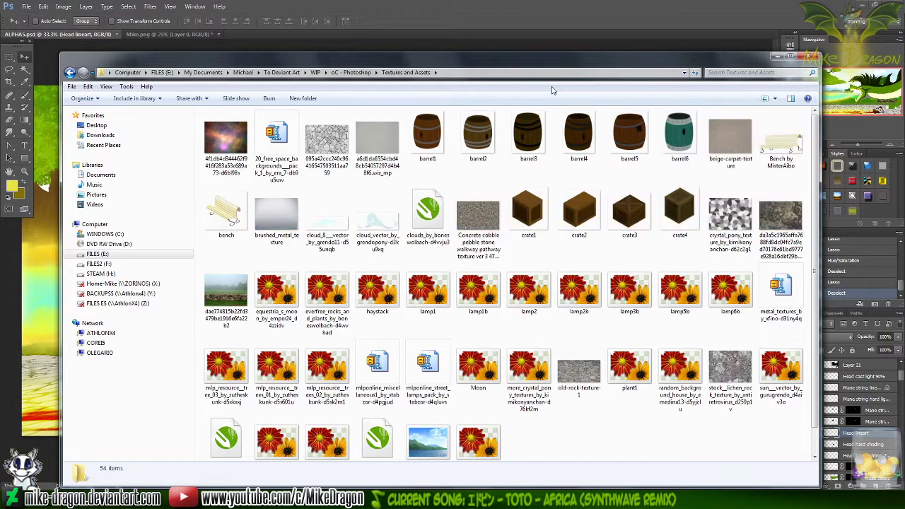
type("i")
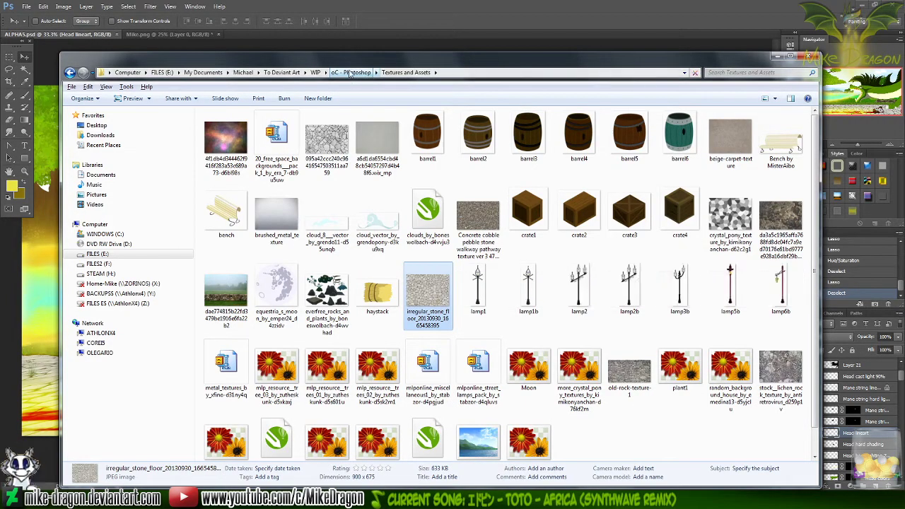
- Open the Videos folder inside To Deviant Art and play the Test video
left_click(351, 72)
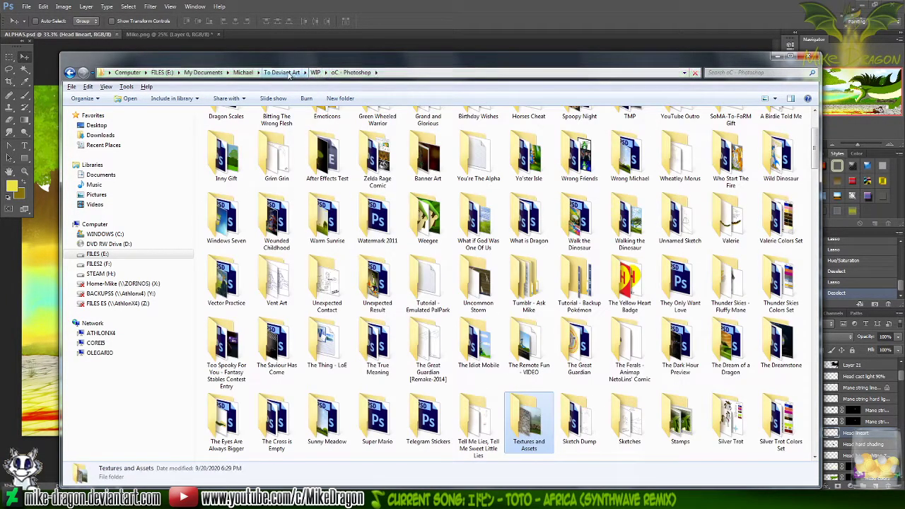
left_click(282, 72)
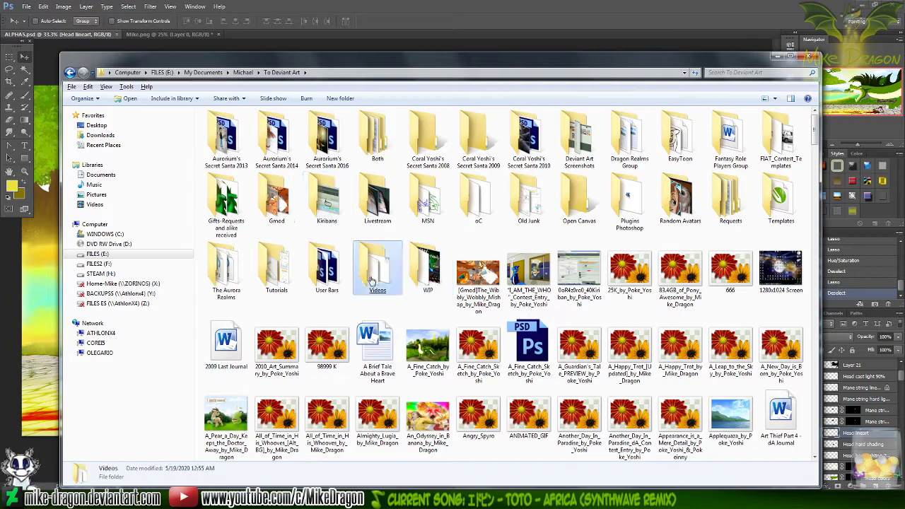
double_click(374, 273)
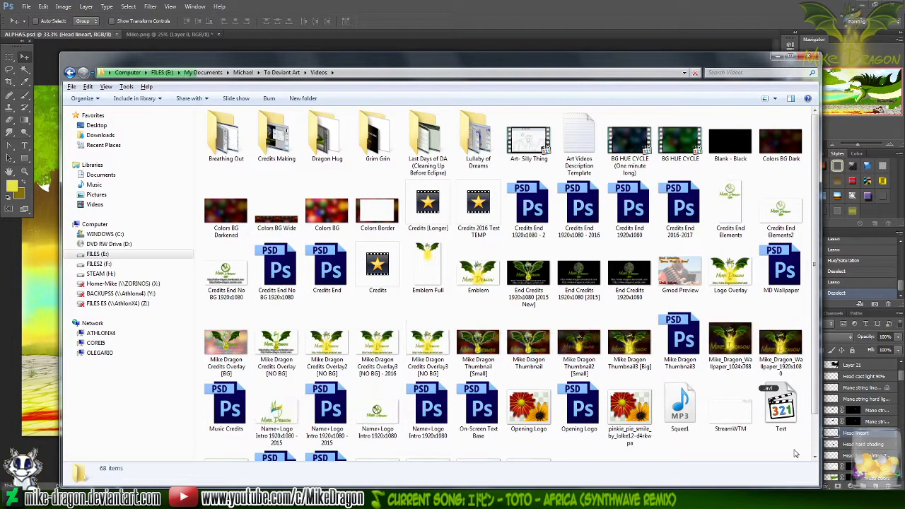
scroll(795, 454, "down", 1)
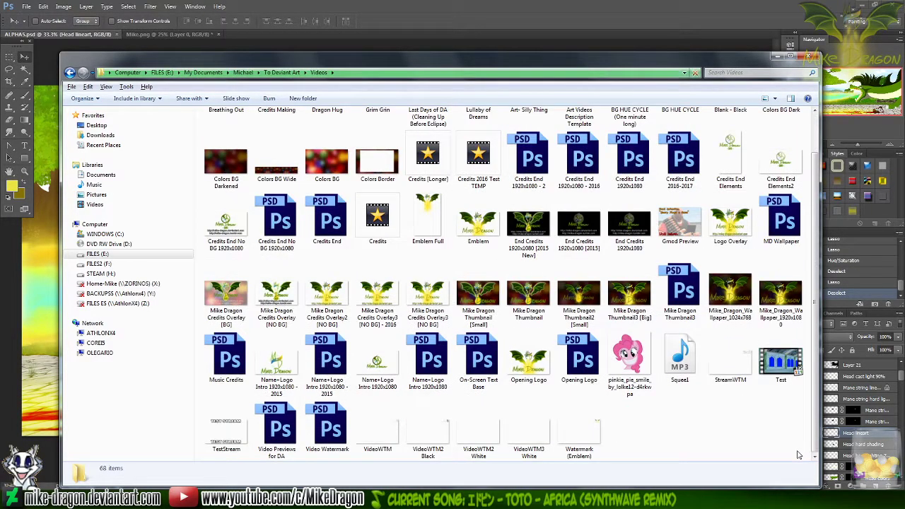
left_click(781, 364)
double_click(781, 362)
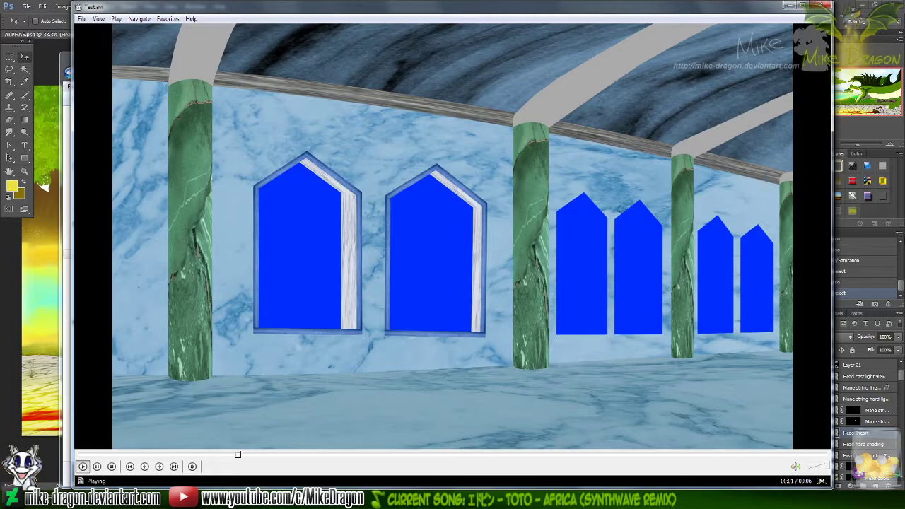
key("alt+Return")
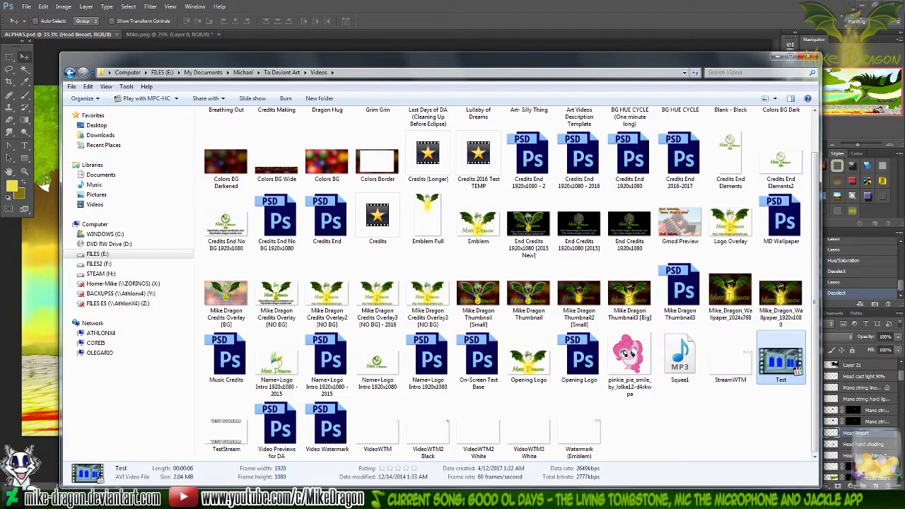
- Leave the Videos folder, close its Explorer window, and switch to the I'll Make Them Burn project folder window
key("BackSpace")
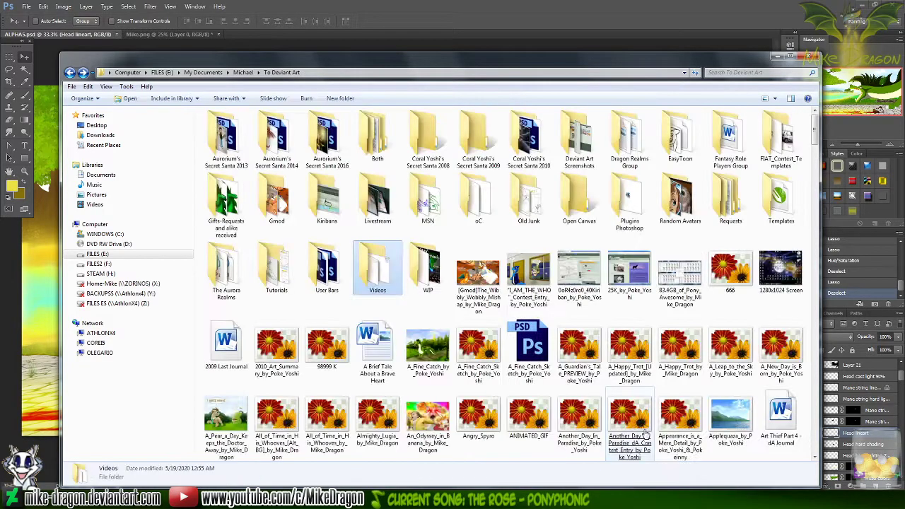
key("alt+F4")
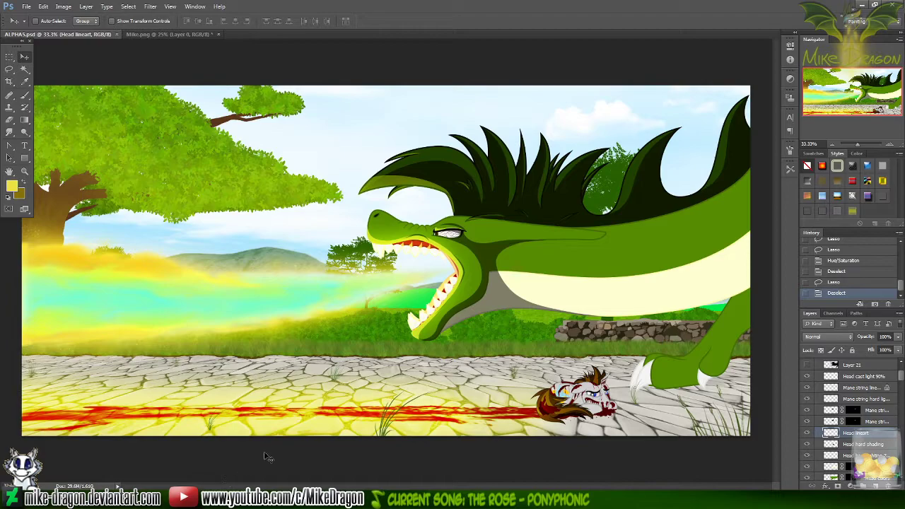
left_click(379, 495)
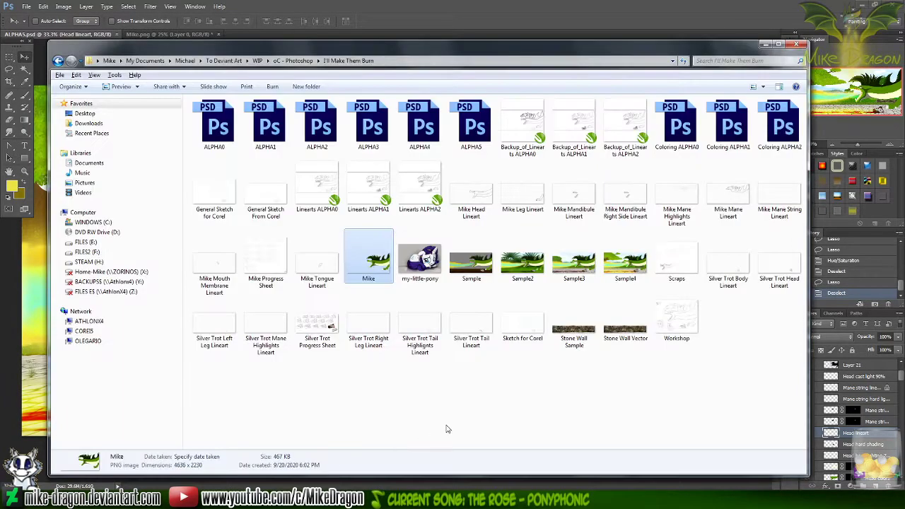
- Select the images Sample through Sample4 in the project folder and view them in order in Windows Photo Viewer
left_click(464, 263)
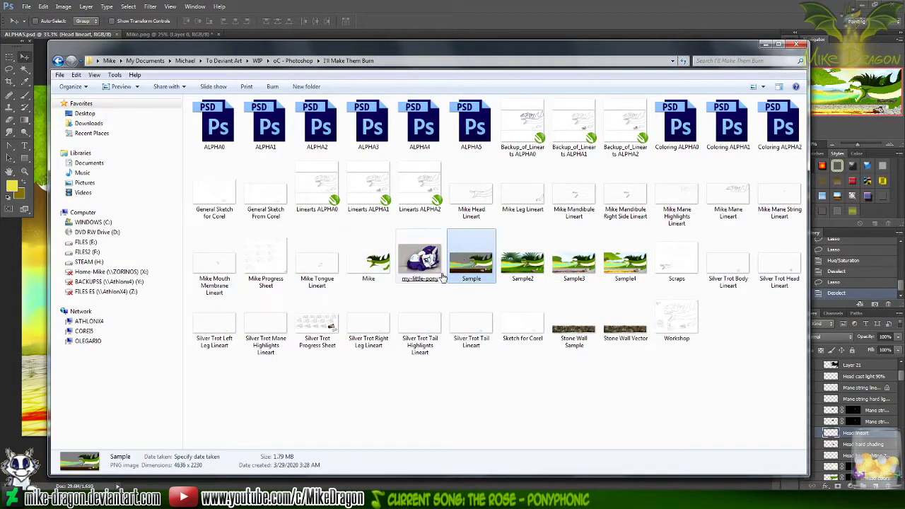
left_click(625, 263, "shift")
key("Return")
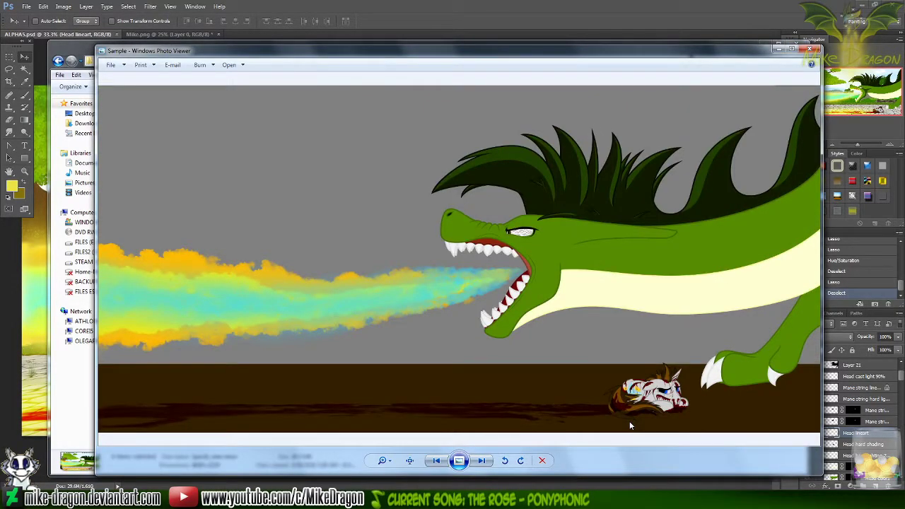
key("Right")
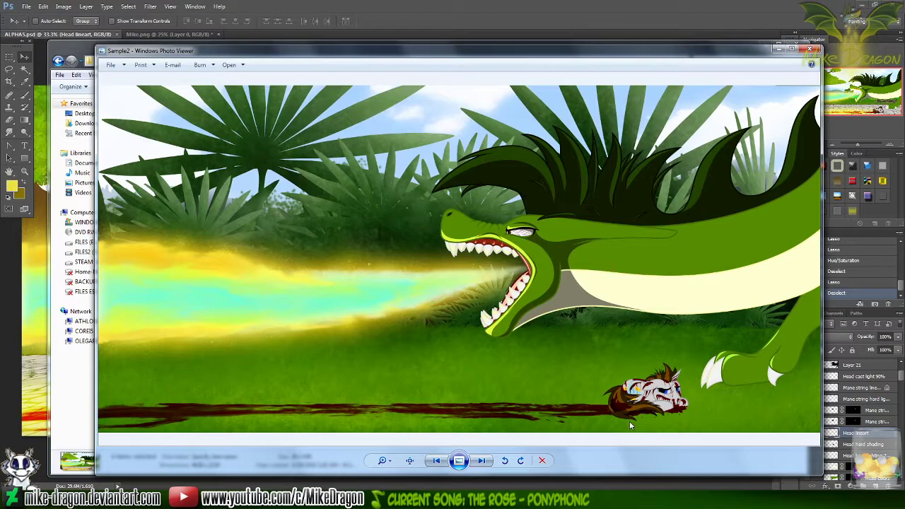
key("Right")
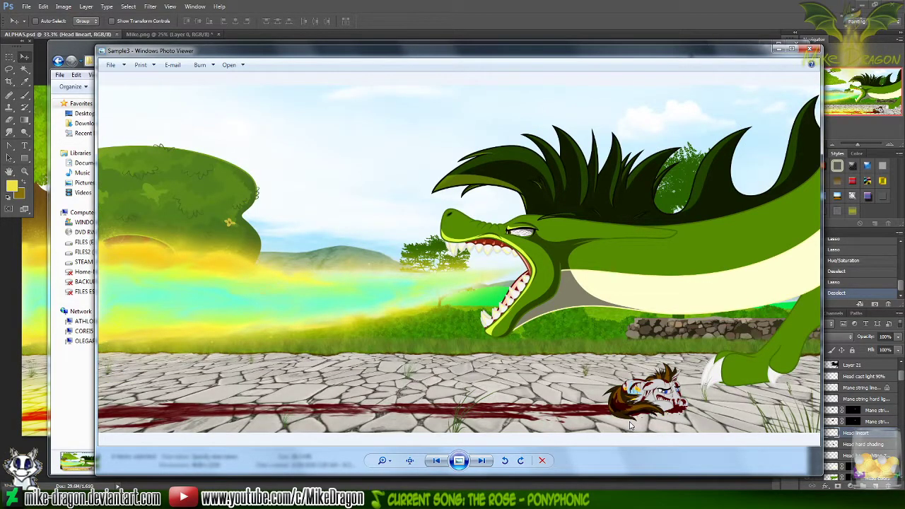
key("Right")
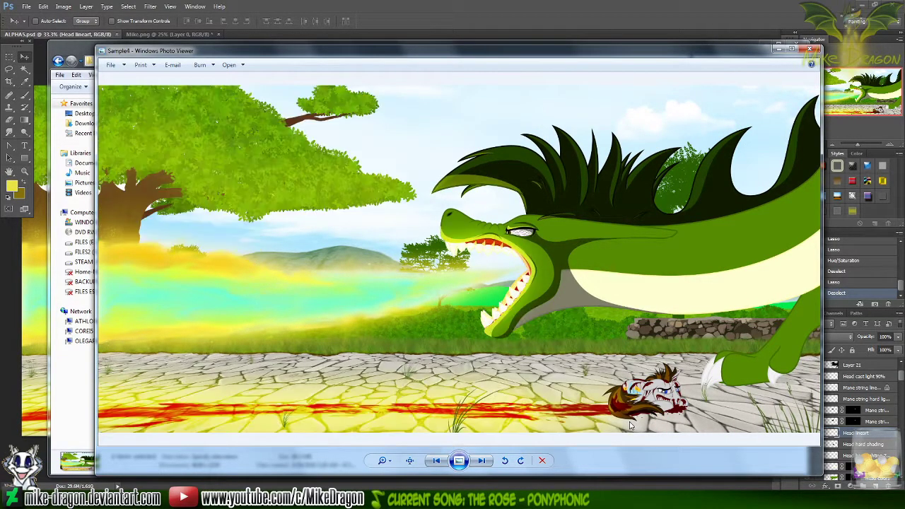
- Compare Sample3 and Sample4 back and forth, examining the background tree, the ground lighting and the glow on the dragon's head
key("Left")
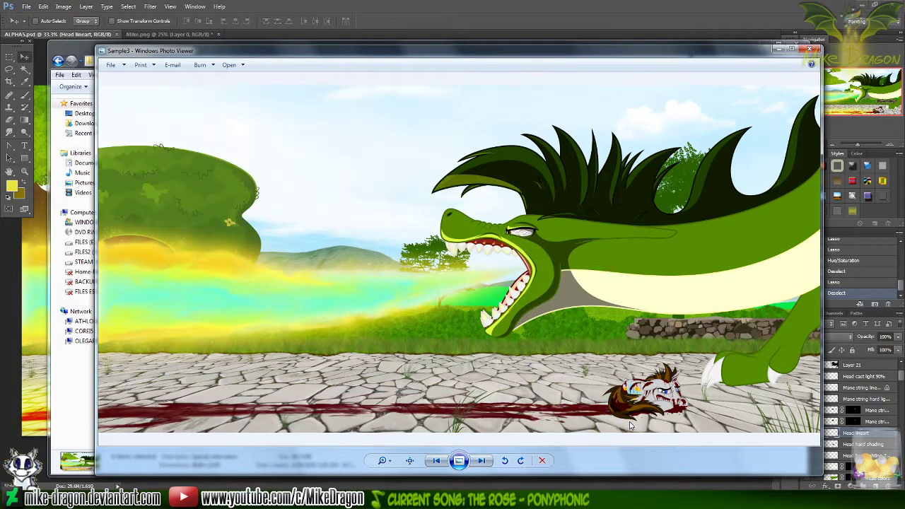
key("Right")
key("Right")
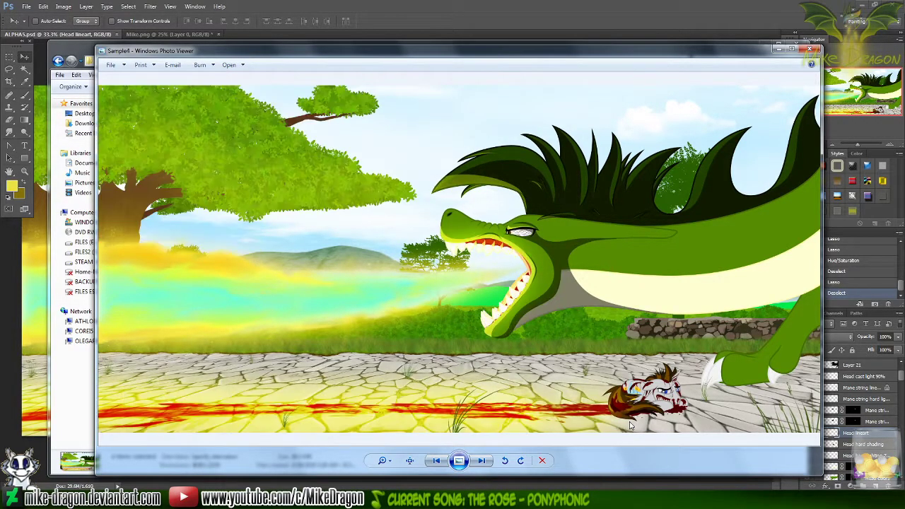
key("Left")
key("Right")
key("Left")
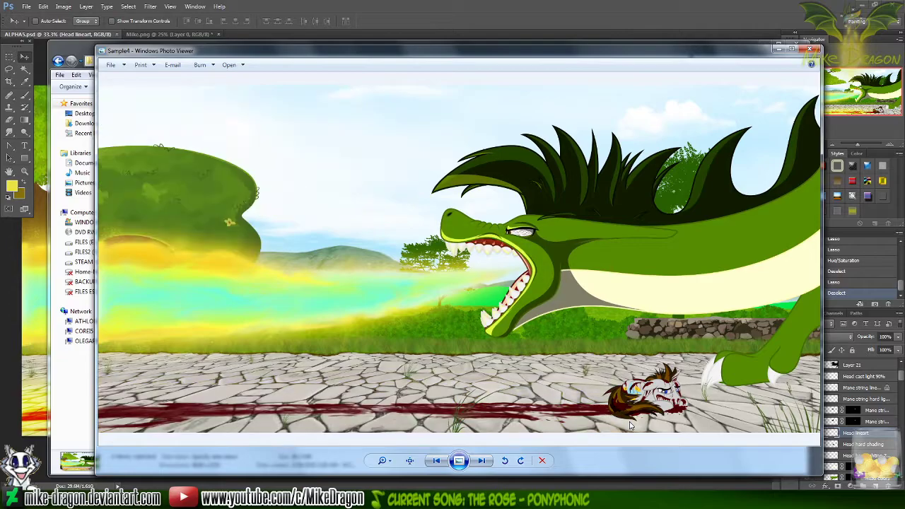
key("Right")
key("Left")
key("Left")
key("Right")
key("Right")
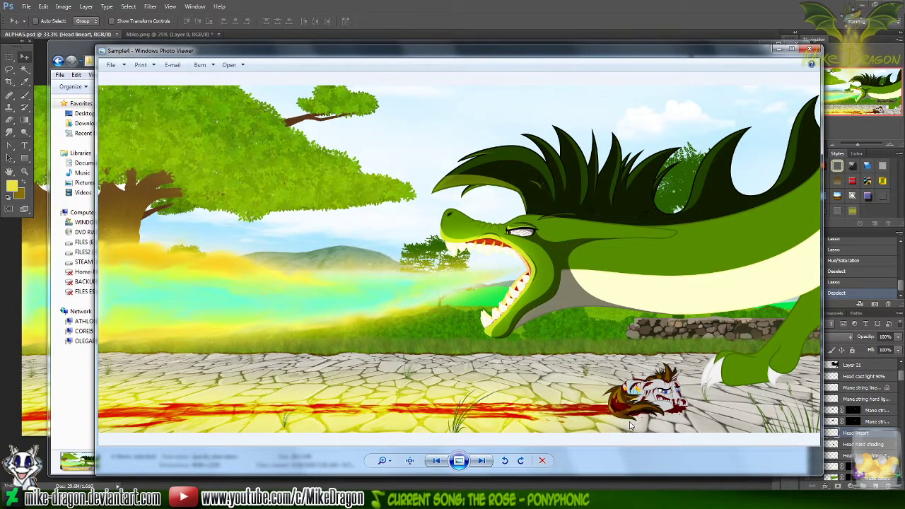
key("Left")
key("Right")
key("Left")
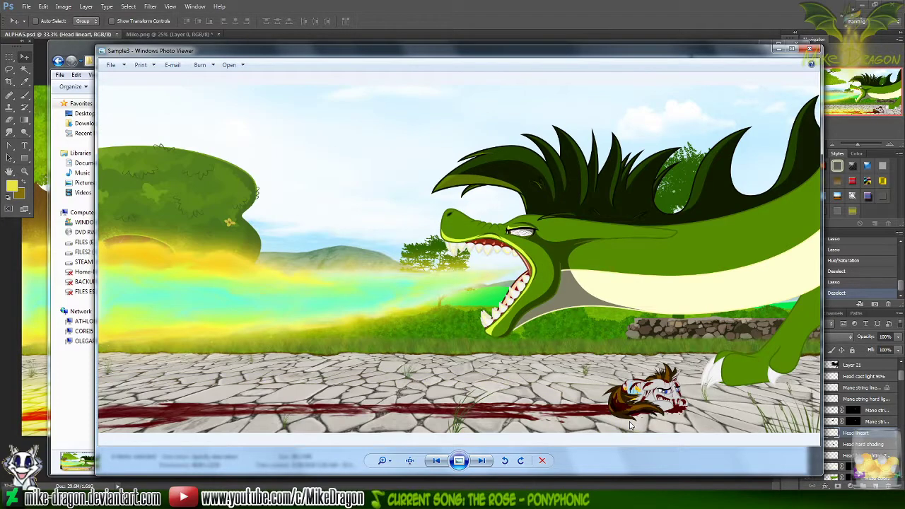
key("Right")
key("Left")
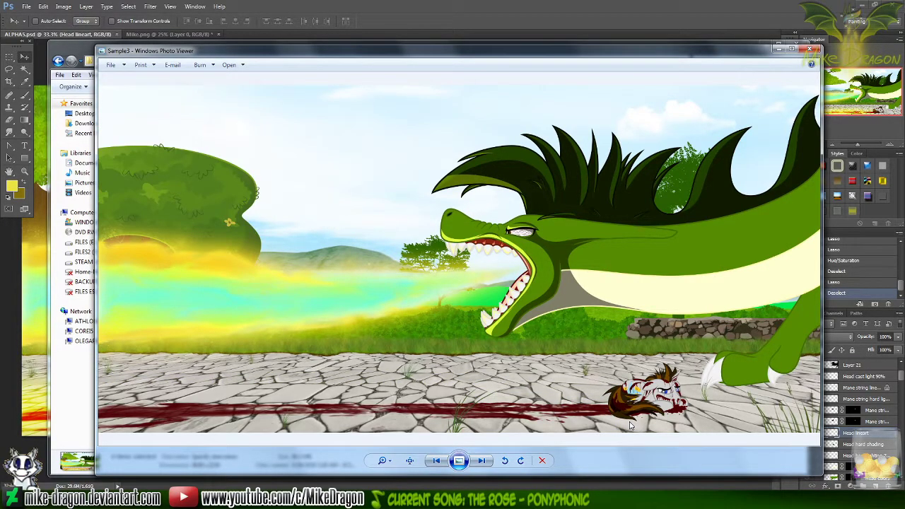
key("Right")
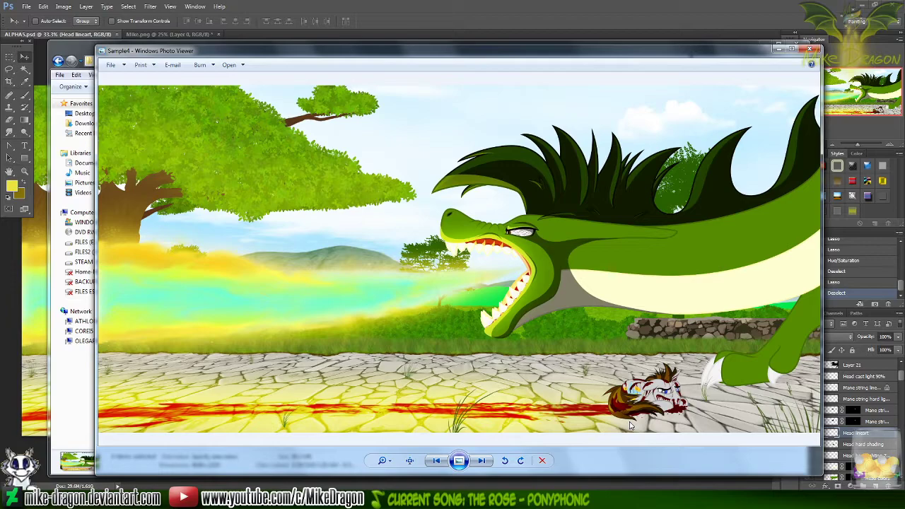
key("Left")
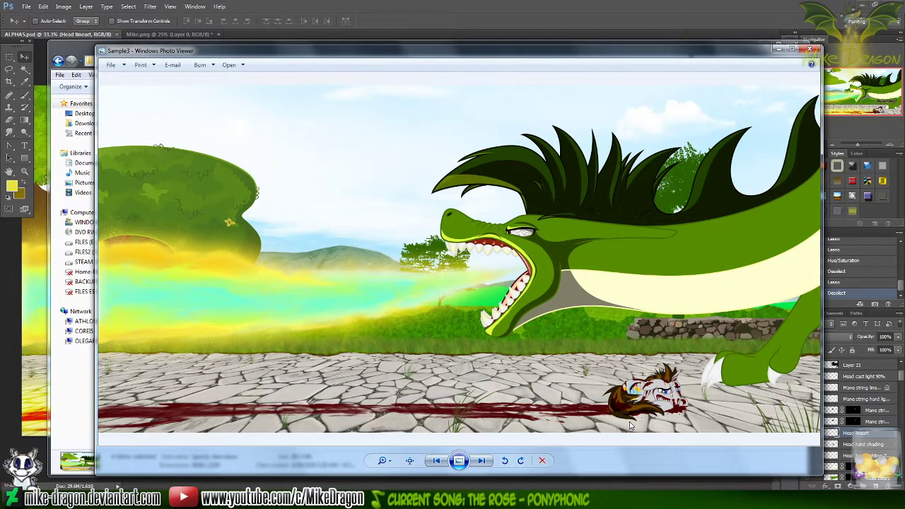
key("Right")
- Compare Sample2 with Sample3, examining how the background and ground differ
key("Left")
key("Left")
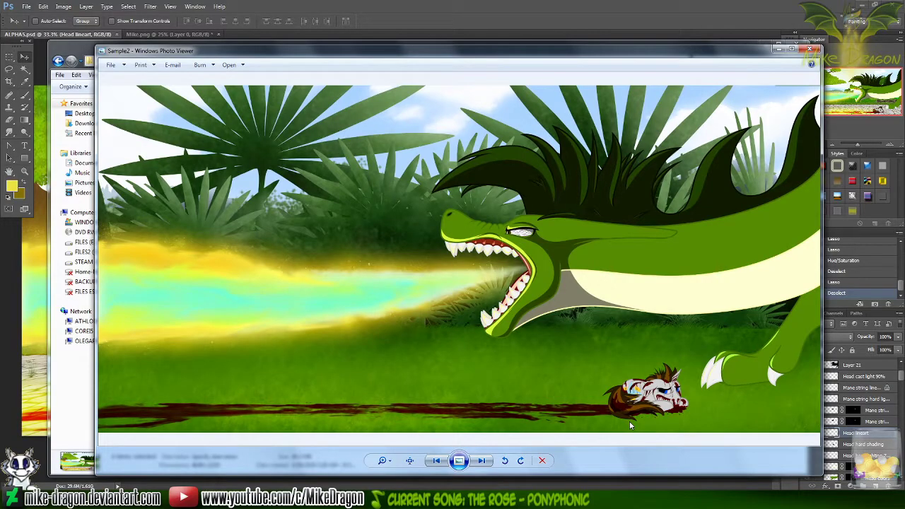
key("Right")
key("Left")
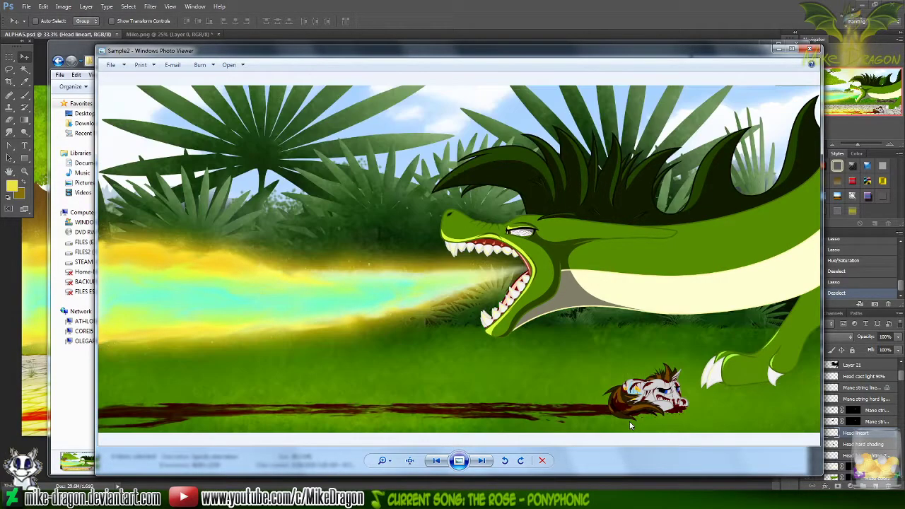
key("Right")
key("Left")
key("Right")
key("Left")
- Compare the first Sample image with Sample2 and Sample4, then close the image viewer and the project folder window
key("Left")
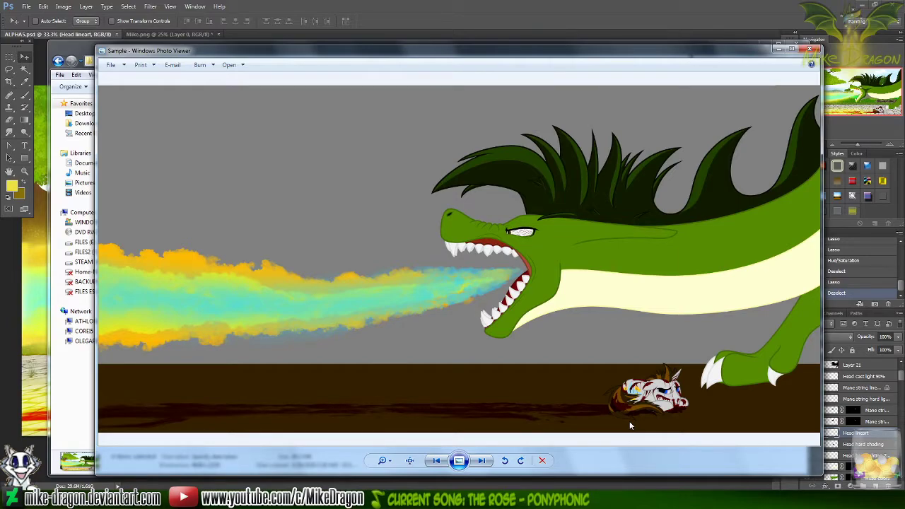
key("Right")
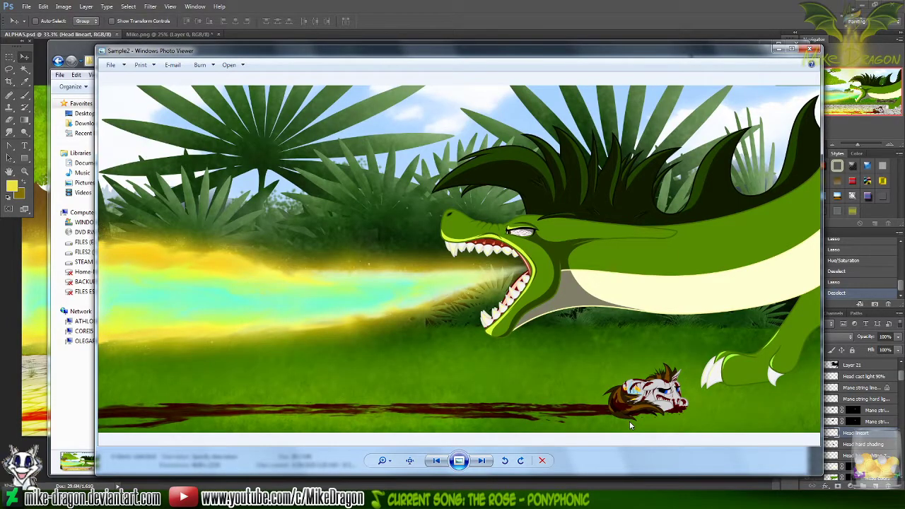
key("Left")
key("Left")
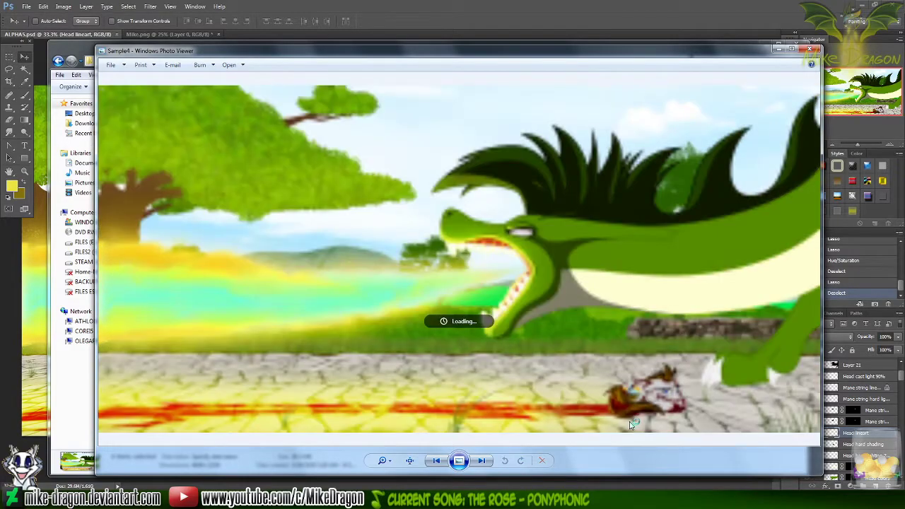
key("Right")
key("Left")
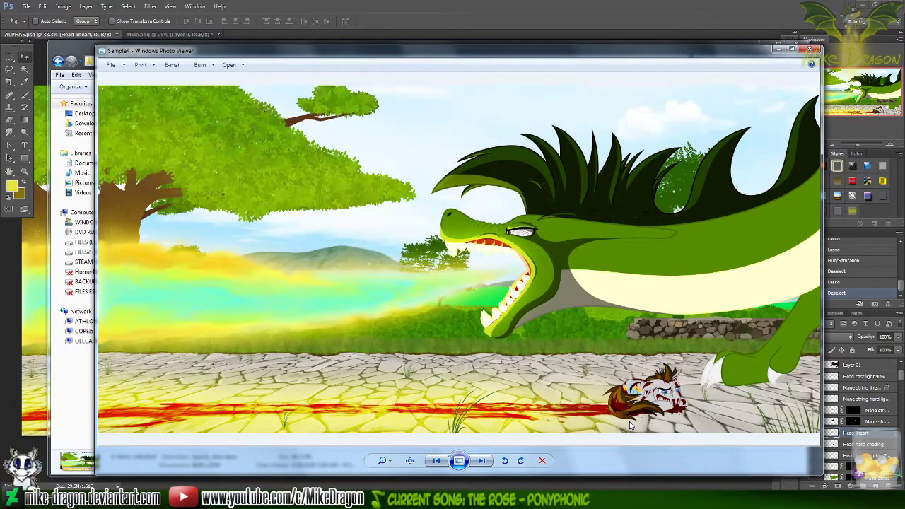
key("Right")
key("Left")
key("Right")
key("Left")
key("Escape")
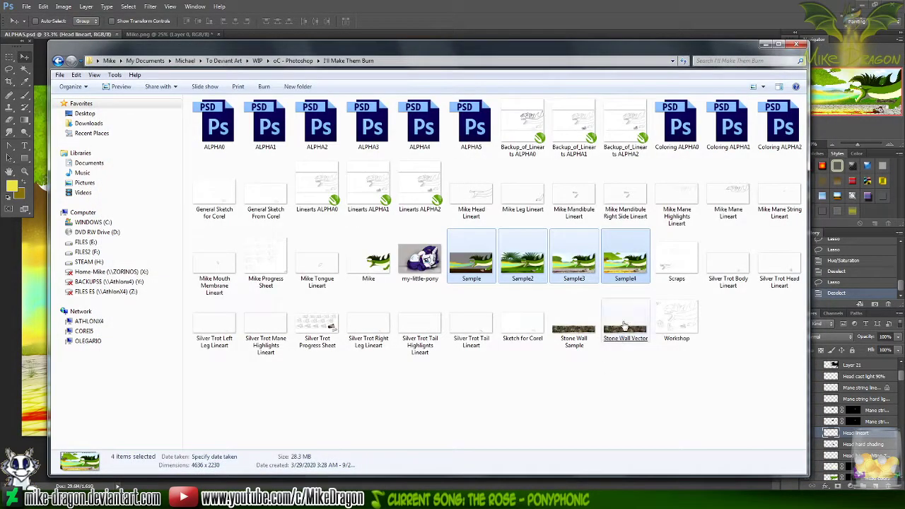
left_click(796, 45)
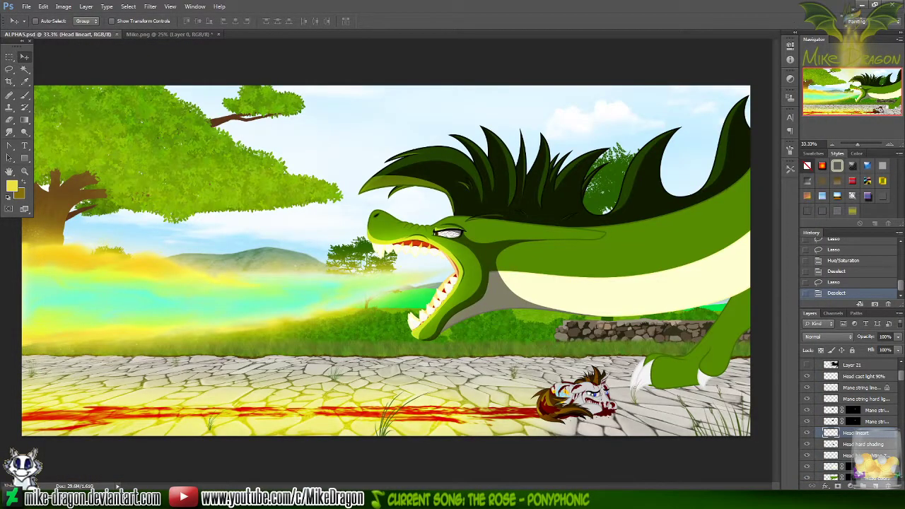
- Keep Photoshop open by cancelling the quit, and close the Mike.png document without saving its changes
left_click(895, 4)
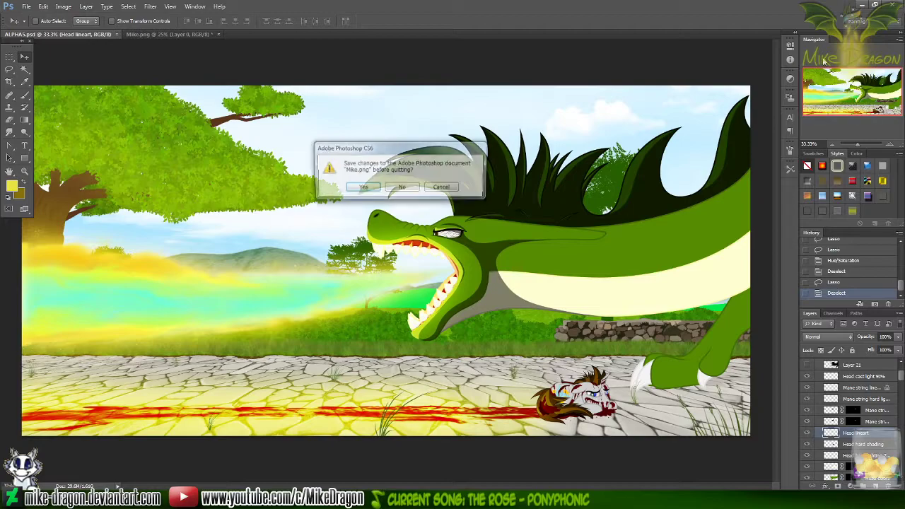
left_click(441, 187)
left_click(205, 35)
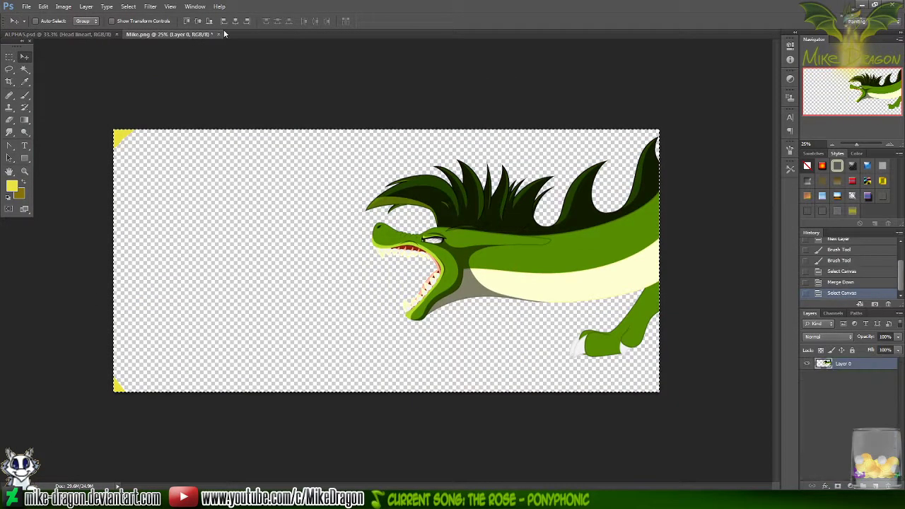
key("ctrl+a")
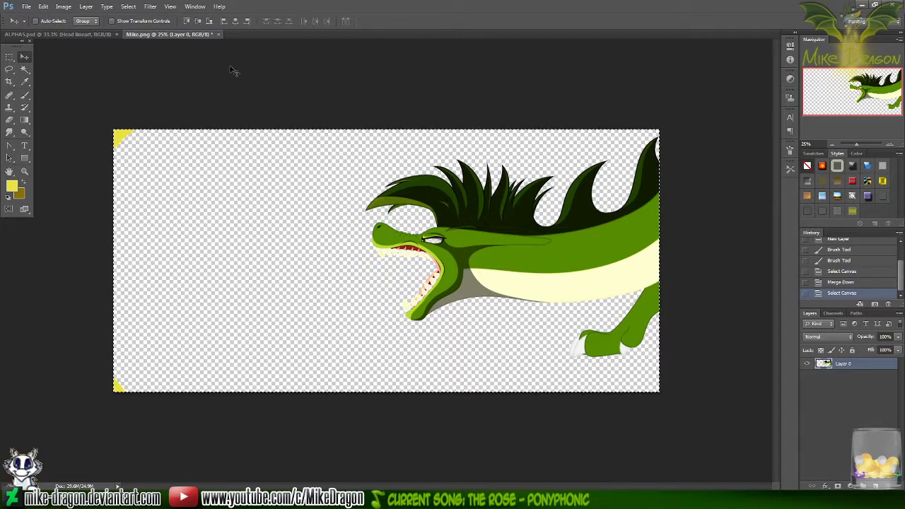
left_click(218, 34)
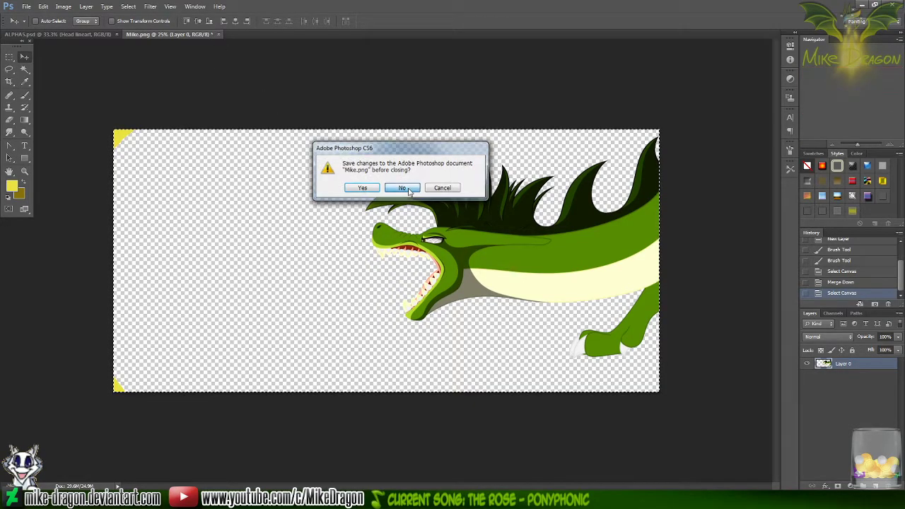
left_click(403, 187)
- Clear the desktop by minimizing Photoshop and Windows Media Player and closing the To Deviant Art folder window
left_click(862, 5)
left_click(339, 493)
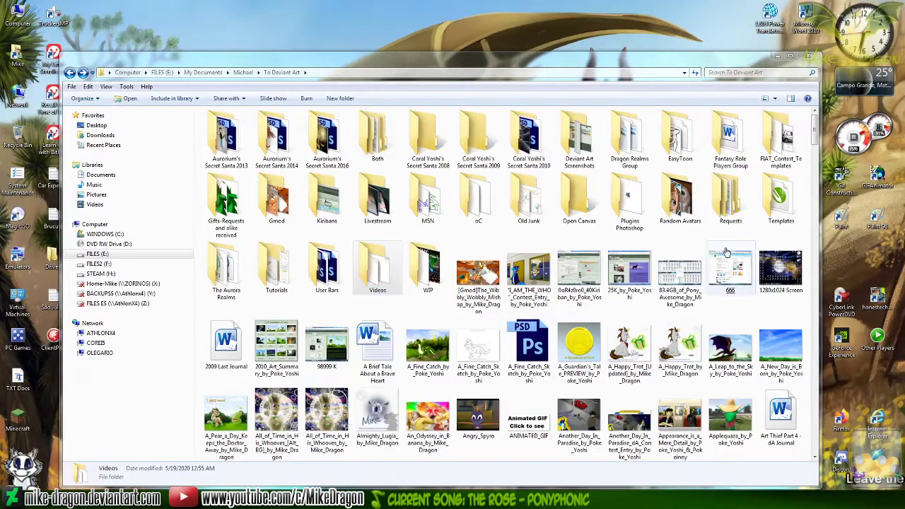
left_click(806, 56)
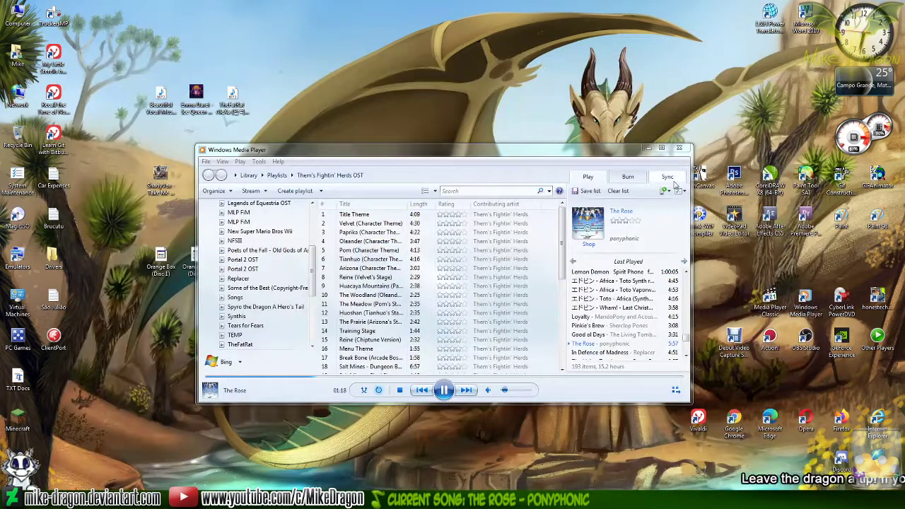
left_click(649, 149)
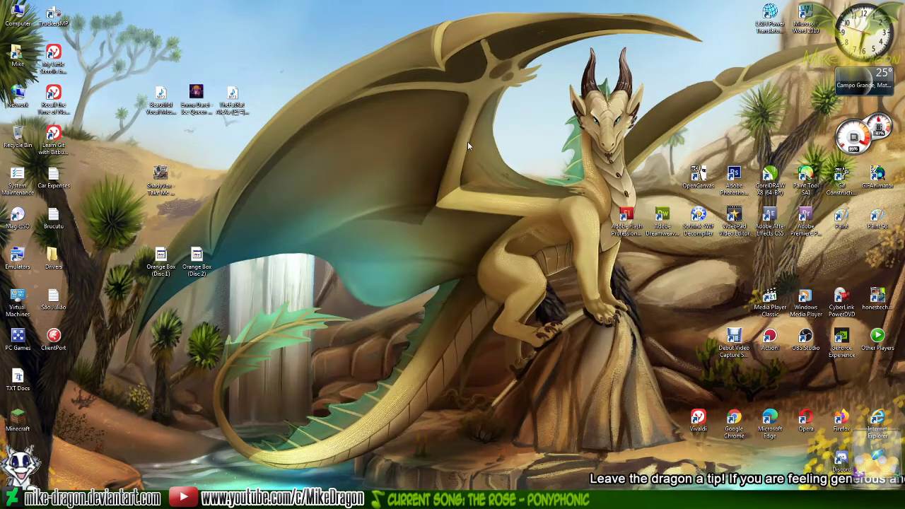